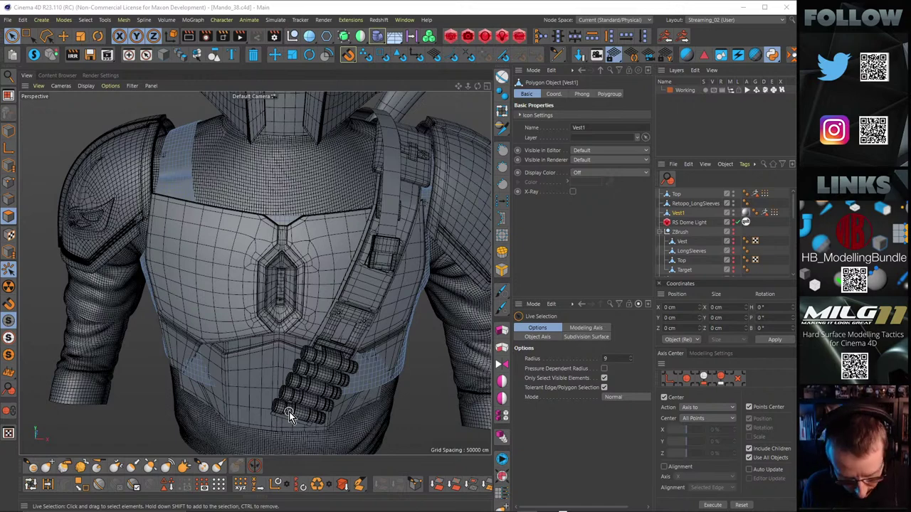
Step: Examine the Vest1 mesh around the chest plate, shoulder straps and sides from several angles, with the object list enlarged
{"action": "right_click_drag", "start_coordinate": [337, 243], "coordinate": [295, 255], "text": "alt"}
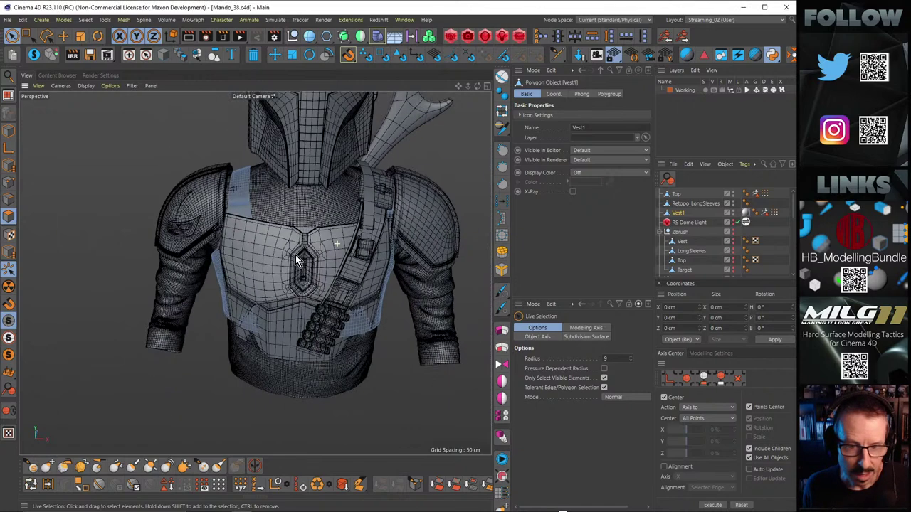
{"action": "left_click_drag", "start_coordinate": [309, 232], "coordinate": [308, 252], "text": "alt"}
{"action": "scroll", "coordinate": [274, 192], "scroll_direction": "up", "scroll_amount": 4}
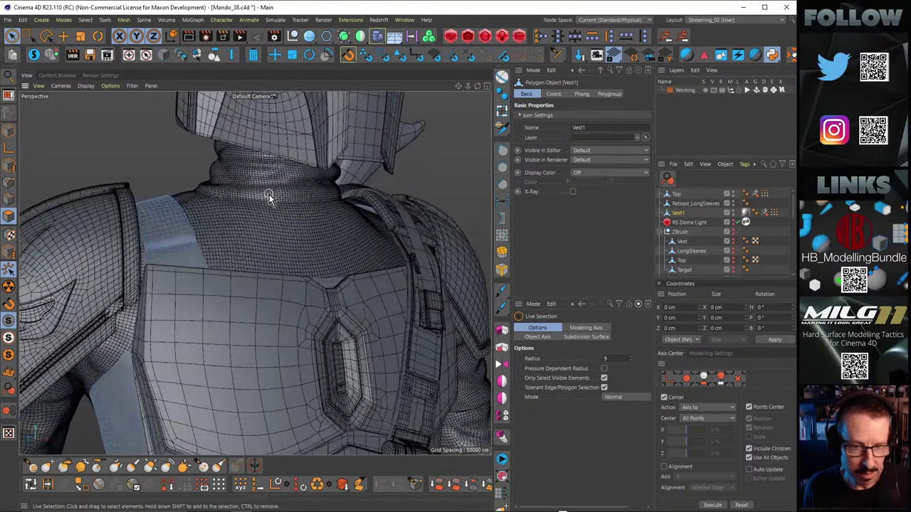
{"action": "left_click_drag", "start_coordinate": [269, 195], "coordinate": [434, 231], "text": "alt"}
{"action": "left_click_drag", "start_coordinate": [250, 212], "coordinate": [346, 225], "text": "alt"}
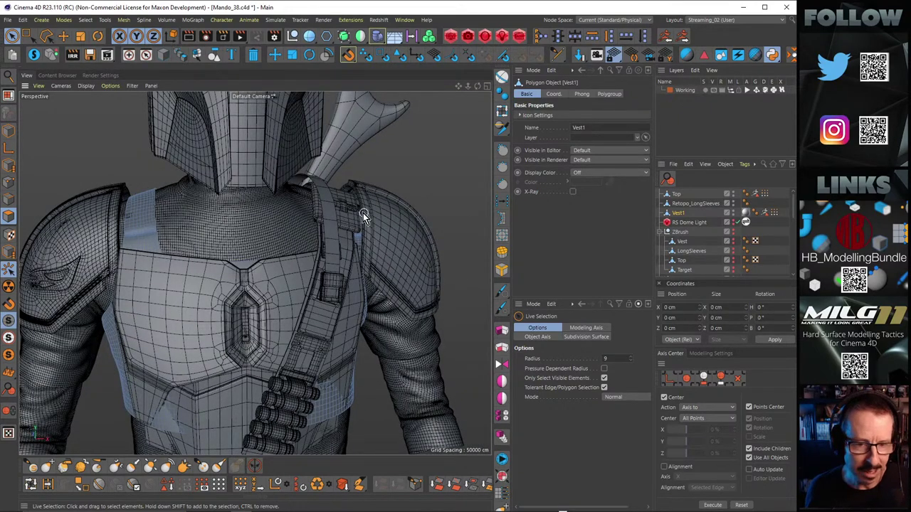
{"action": "left_click_drag", "start_coordinate": [363, 213], "coordinate": [295, 200], "text": "alt"}
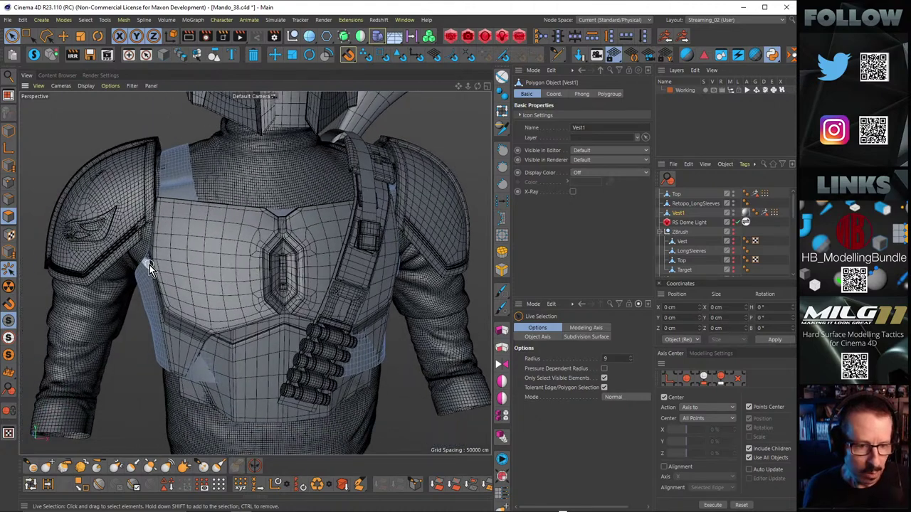
{"action": "left_click_drag", "start_coordinate": [150, 264], "coordinate": [249, 268], "text": "alt"}
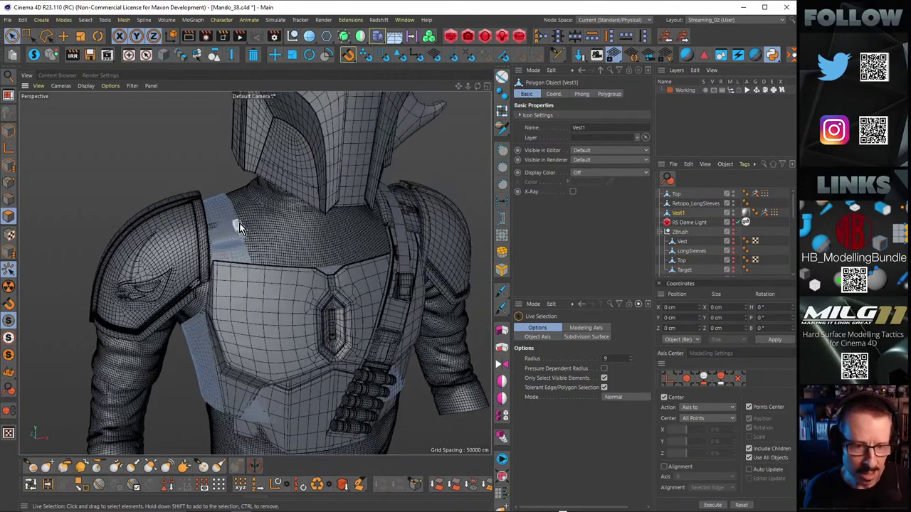
{"action": "left_click_drag", "start_coordinate": [239, 223], "coordinate": [289, 227], "text": "alt"}
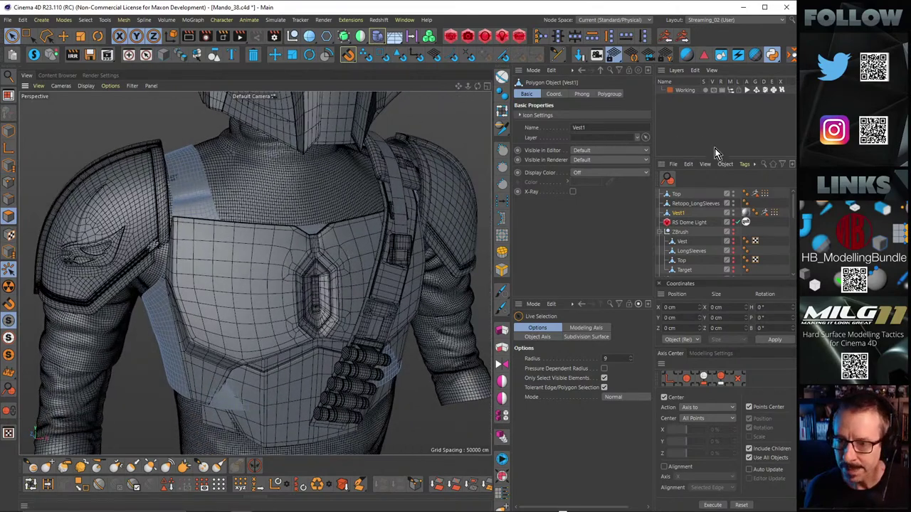
{"action": "left_click_drag", "start_coordinate": [701, 156], "coordinate": [701, 126]}
{"action": "left_click_drag", "start_coordinate": [428, 223], "coordinate": [288, 191], "text": "alt"}
{"action": "mouse_move", "coordinate": [269, 293]}
{"action": "left_mouse_down", "text": "alt"}
{"action": "mouse_move", "coordinate": [286, 247]}
{"action": "mouse_move", "coordinate": [261, 264]}
{"action": "mouse_move", "coordinate": [254, 289]}
{"action": "left_mouse_up", "text": "alt"}
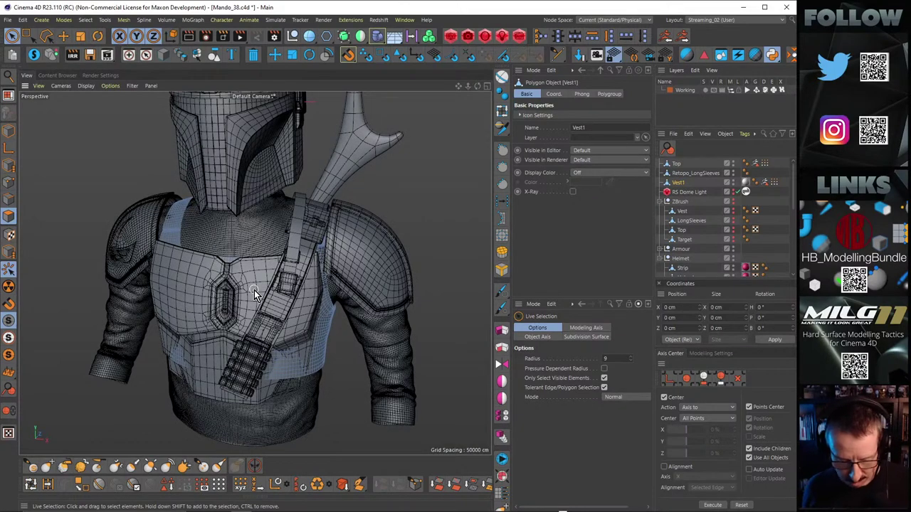
Step: Render a preview of the current view and examine how the vest and bandolier sit over the shoulder and chest
{"action": "key", "text": "ctrl+r"}
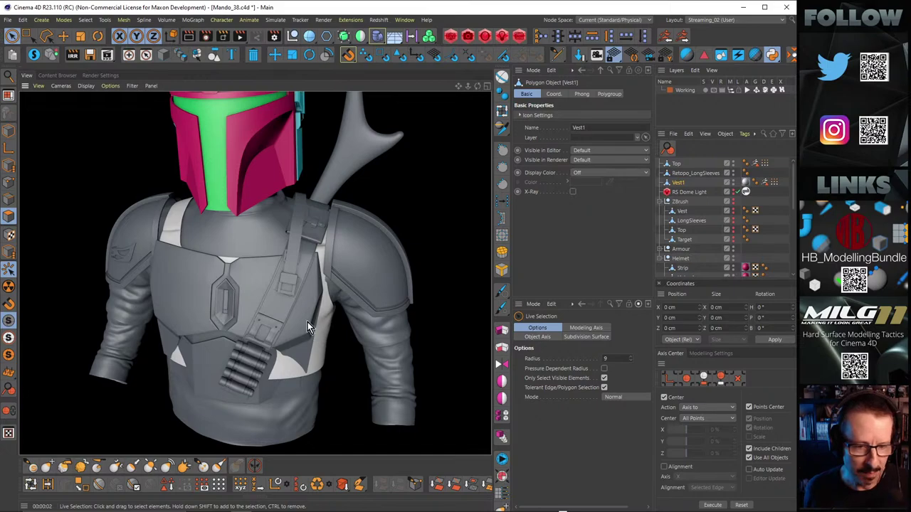
{"action": "left_click_drag", "start_coordinate": [246, 285], "coordinate": [339, 246], "text": "alt"}
{"action": "left_click_drag", "start_coordinate": [249, 288], "coordinate": [365, 228], "text": "alt"}
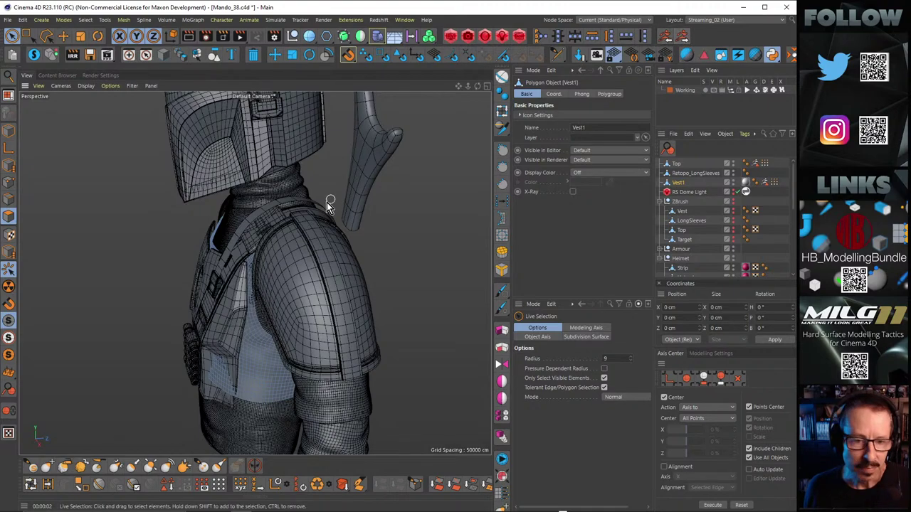
{"action": "left_click_drag", "start_coordinate": [325, 200], "coordinate": [273, 214], "text": "alt"}
{"action": "middle_click_drag", "start_coordinate": [273, 215], "coordinate": [304, 181], "text": "alt"}
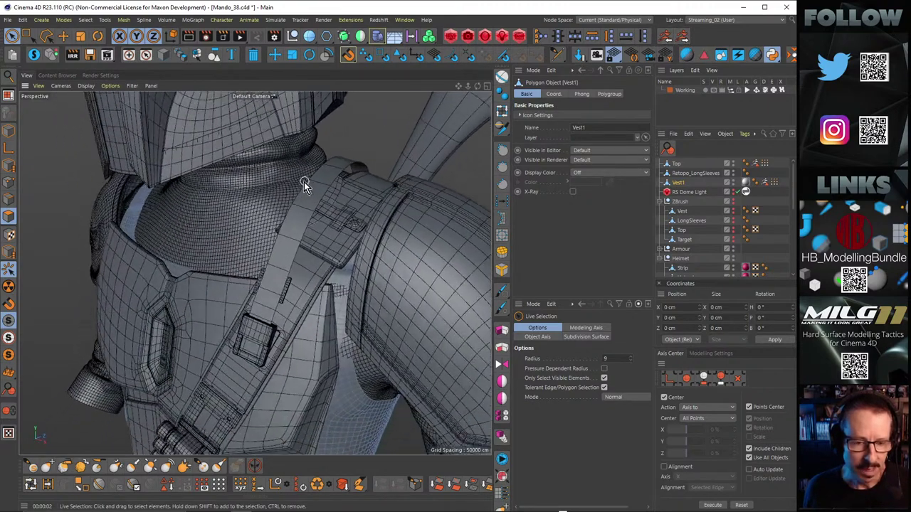
{"action": "right_click_drag", "start_coordinate": [304, 181], "coordinate": [272, 210], "text": "alt"}
{"action": "left_click_drag", "start_coordinate": [279, 210], "coordinate": [341, 217], "text": "alt"}
{"action": "scroll", "coordinate": [296, 193], "scroll_direction": "up", "scroll_amount": 3}
{"action": "left_click_drag", "start_coordinate": [295, 192], "coordinate": [251, 224], "text": "alt"}
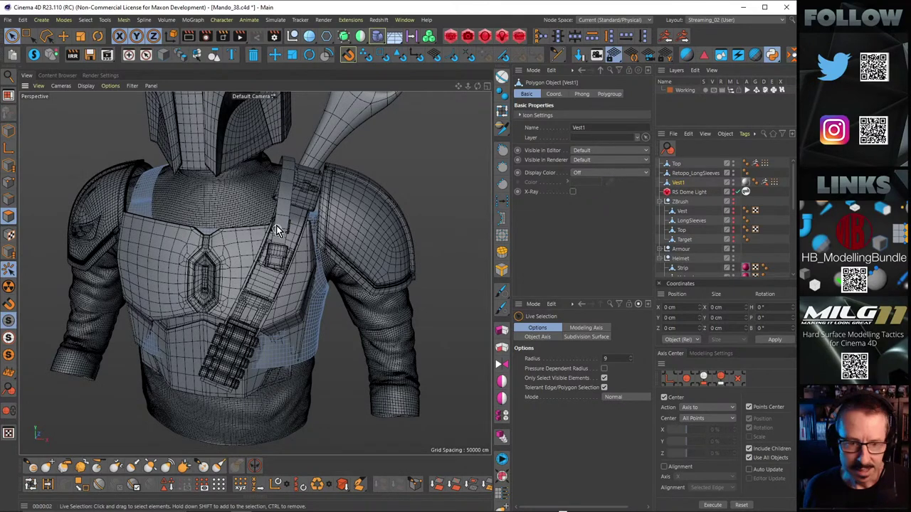
{"action": "mouse_move", "coordinate": [562, 502]}
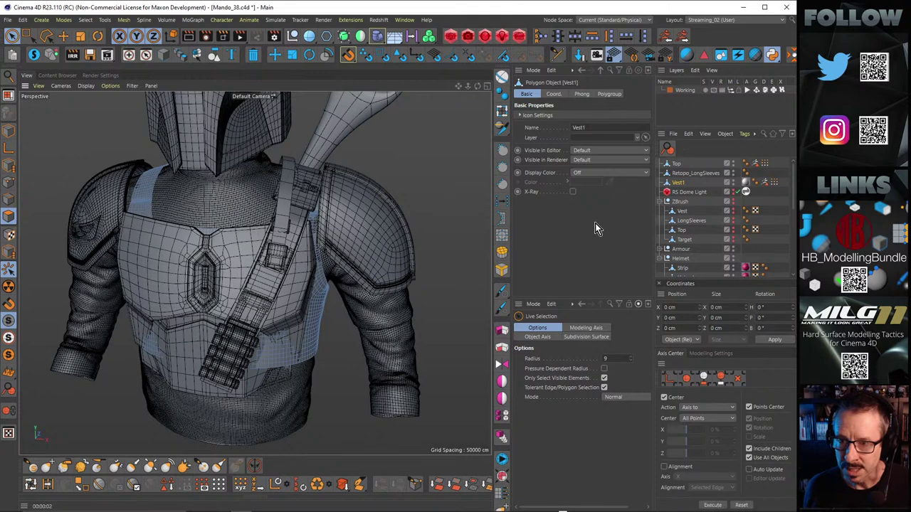
Step: Display the ZBrush polygroup colours on the Top object using its Polygroup tag
{"action": "left_click", "coordinate": [677, 164]}
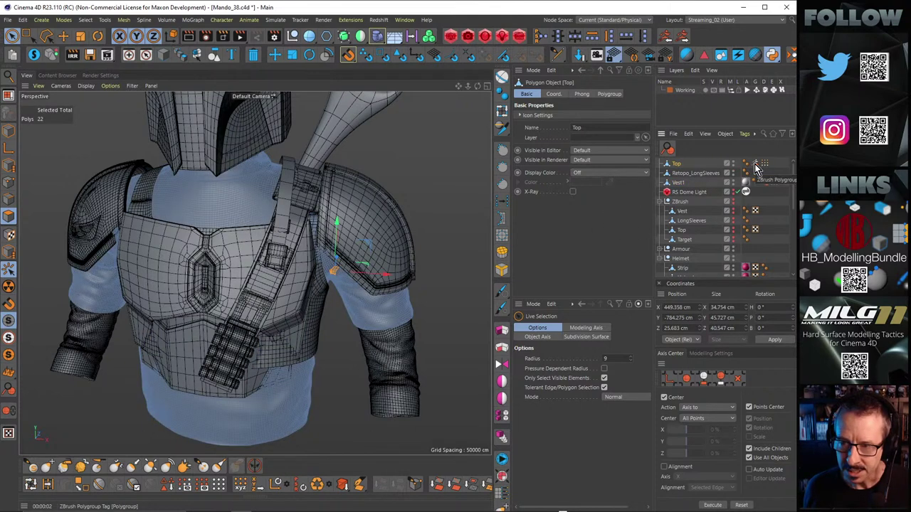
{"action": "left_click", "coordinate": [755, 165]}
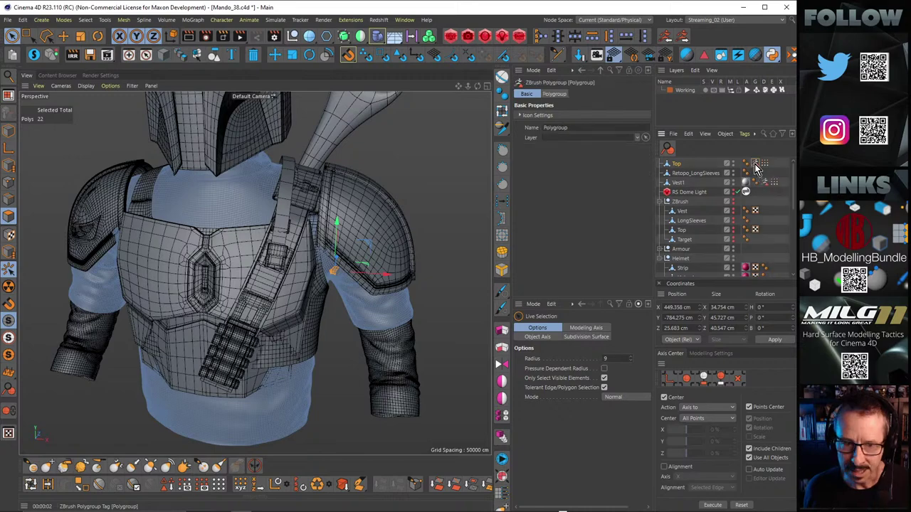
{"action": "left_click_drag", "start_coordinate": [261, 344], "coordinate": [295, 309], "text": "alt"}
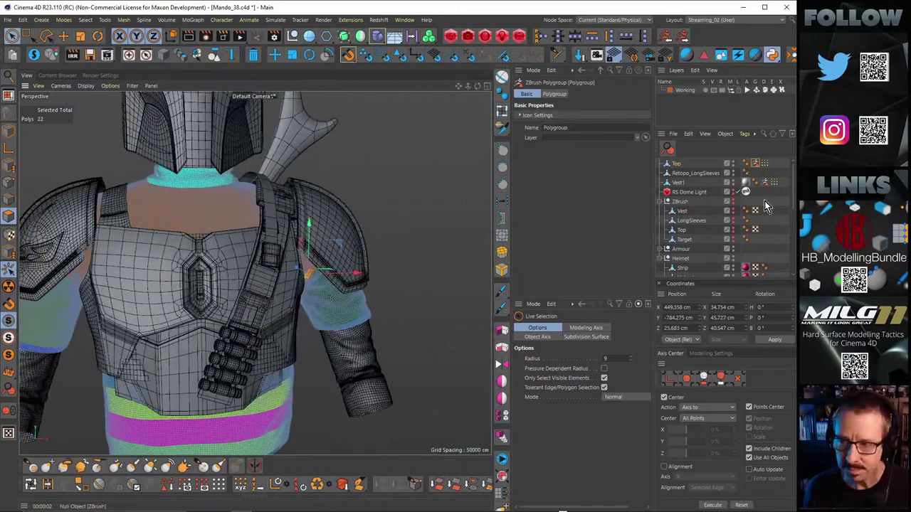
Step: Send the Top object to ZBrush and dismiss the home page there
{"action": "left_click", "coordinate": [676, 165]}
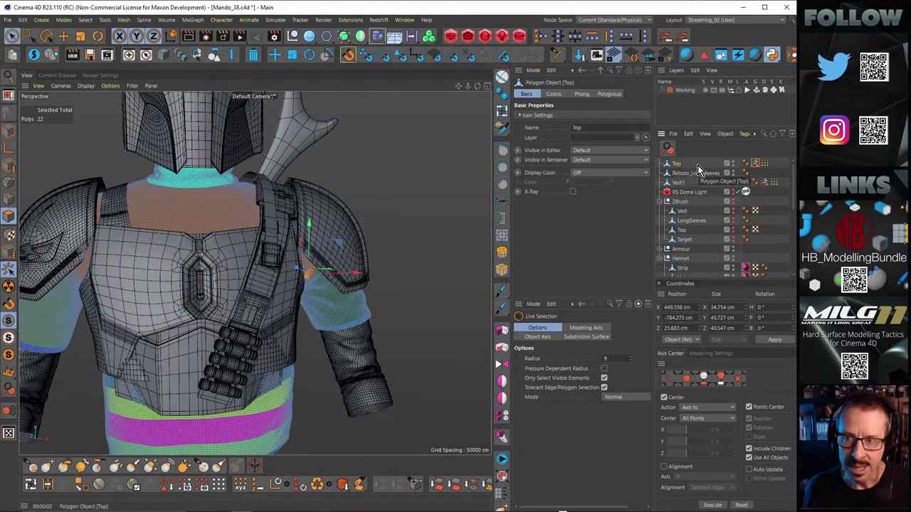
{"action": "left_click", "coordinate": [665, 38]}
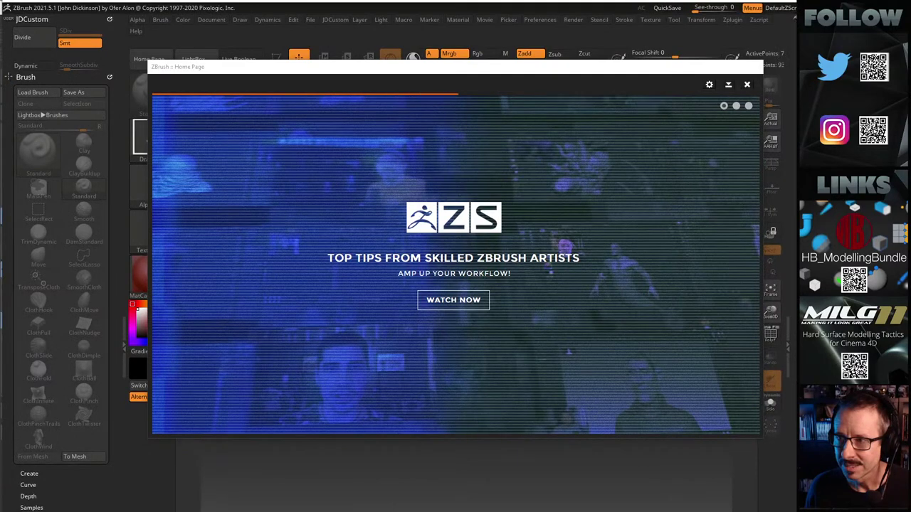
{"action": "left_click", "coordinate": [746, 86]}
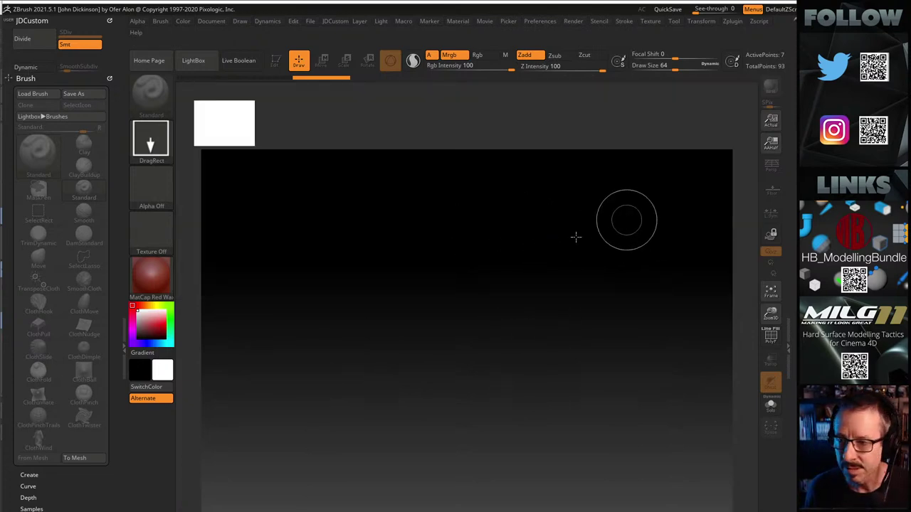
Step: Place the transferred top on the canvas, enter Edit mode and inspect it from the front, back and side
{"action": "left_click_drag", "start_coordinate": [465, 340], "coordinate": [455, 371]}
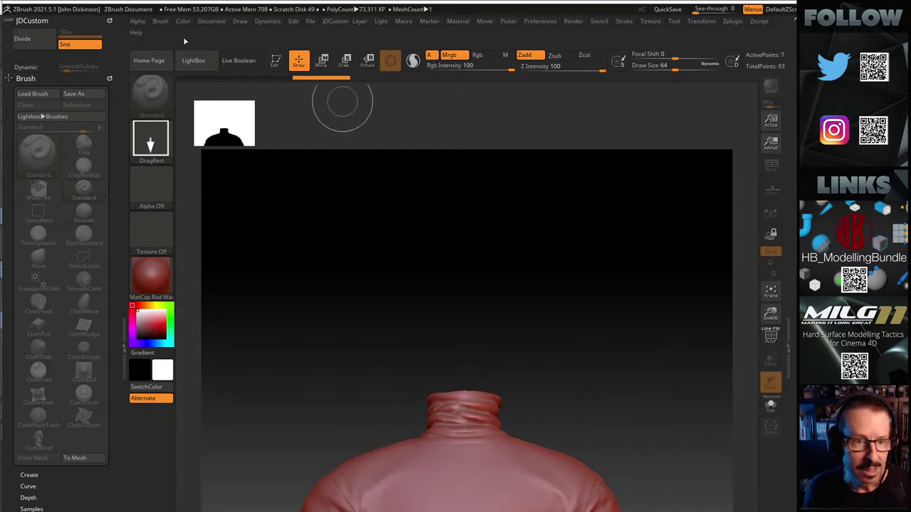
{"action": "left_click", "coordinate": [276, 59]}
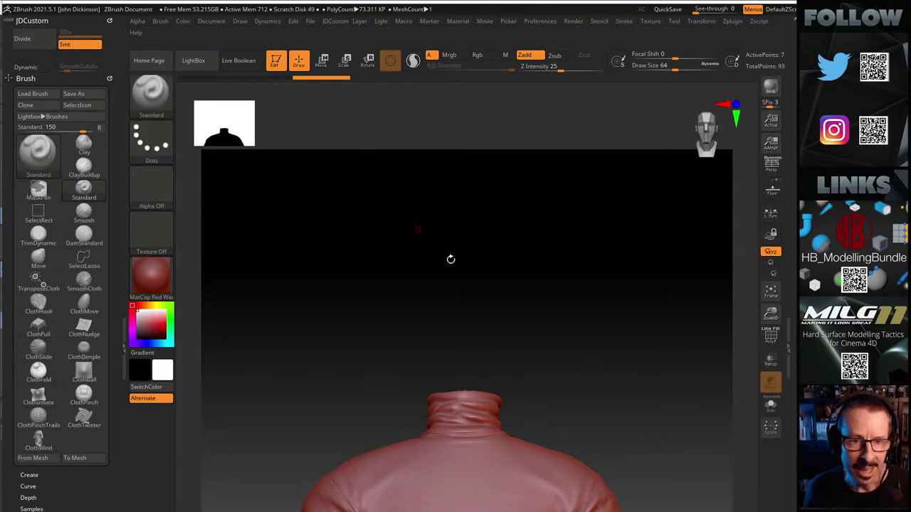
{"action": "left_click_drag", "start_coordinate": [478, 295], "coordinate": [452, 127], "text": "alt"}
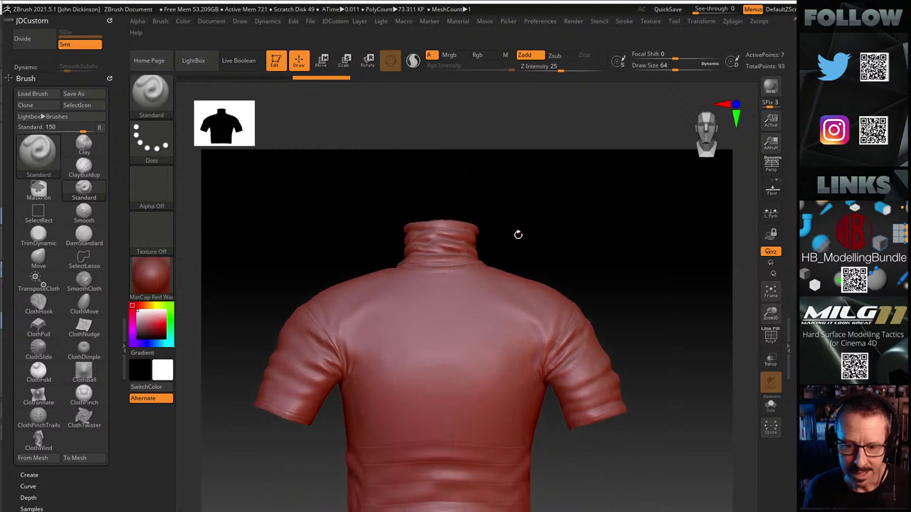
{"action": "left_click_drag", "start_coordinate": [517, 235], "coordinate": [603, 301]}
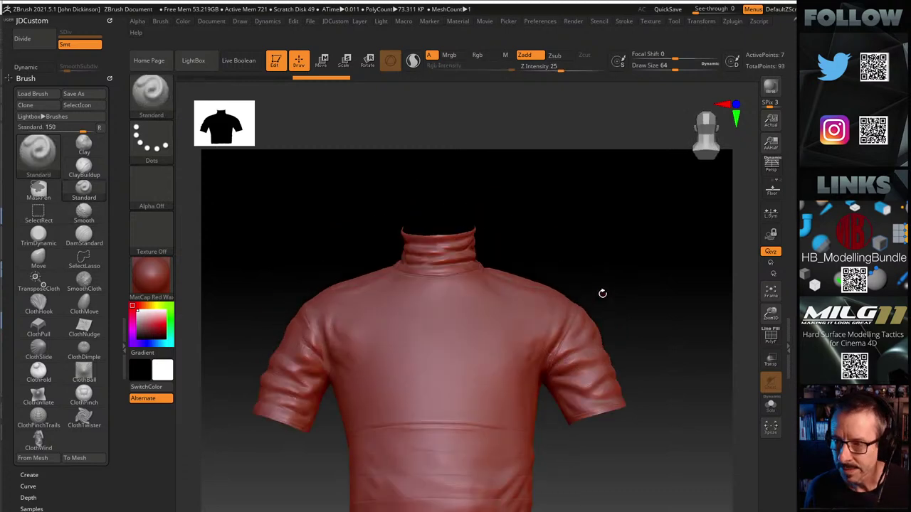
{"action": "mouse_move", "coordinate": [587, 254]}
{"action": "left_mouse_down"}
{"action": "mouse_move", "coordinate": [565, 262]}
{"action": "mouse_move", "coordinate": [581, 268]}
{"action": "left_mouse_up"}
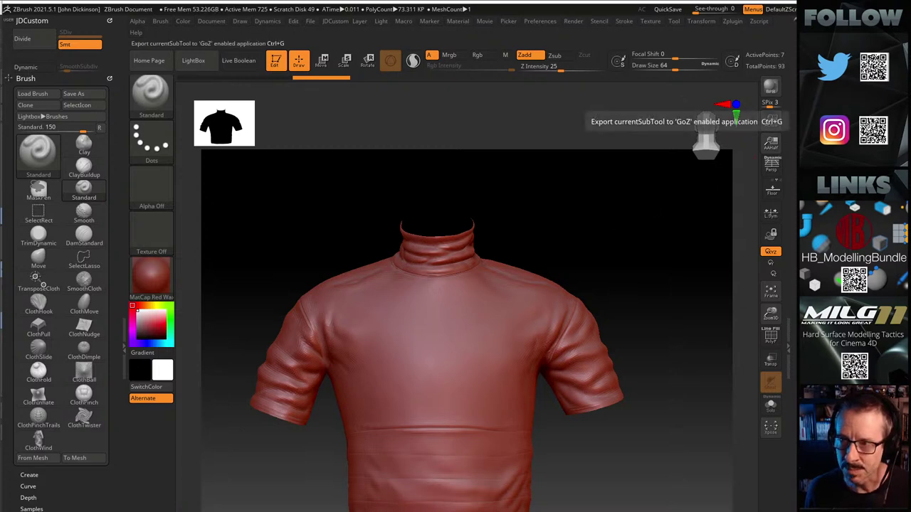
{"action": "left_click_drag", "start_coordinate": [619, 208], "coordinate": [551, 266]}
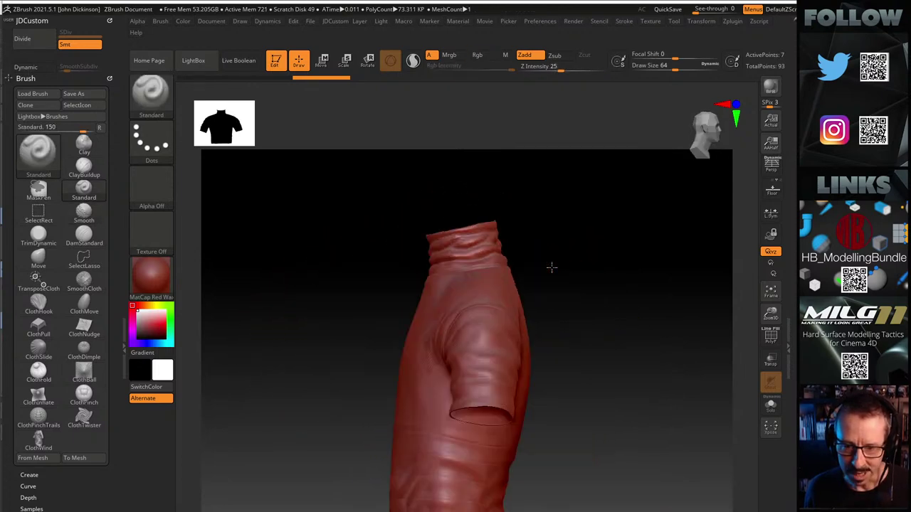
{"action": "left_click_drag", "start_coordinate": [553, 302], "coordinate": [589, 289]}
{"action": "left_click_drag", "start_coordinate": [568, 253], "coordinate": [570, 271]}
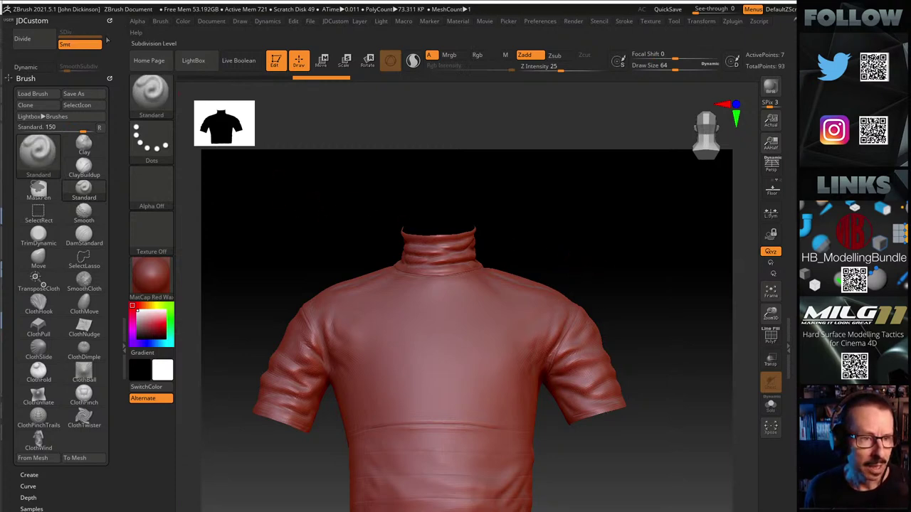
Step: Open the recent project Clothes_15.zpr without saving changes to the current project
{"action": "left_click", "coordinate": [209, 61]}
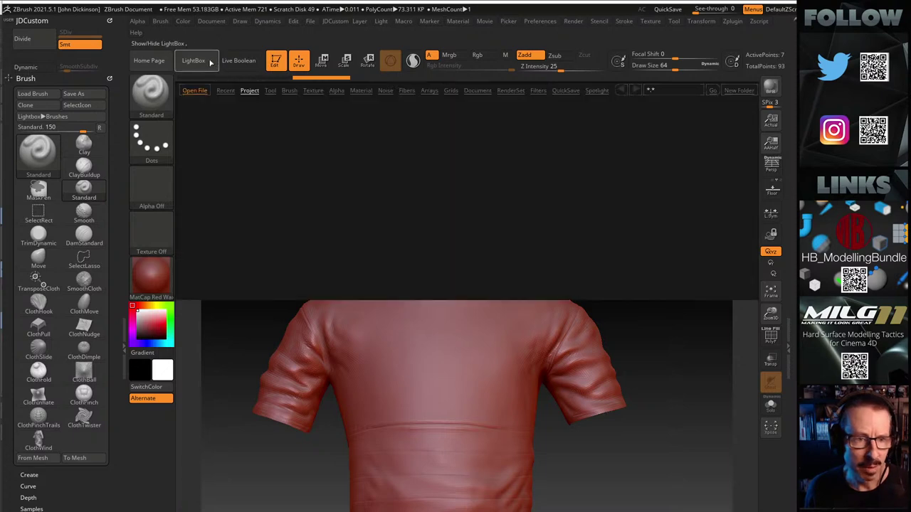
{"action": "left_click", "coordinate": [224, 91]}
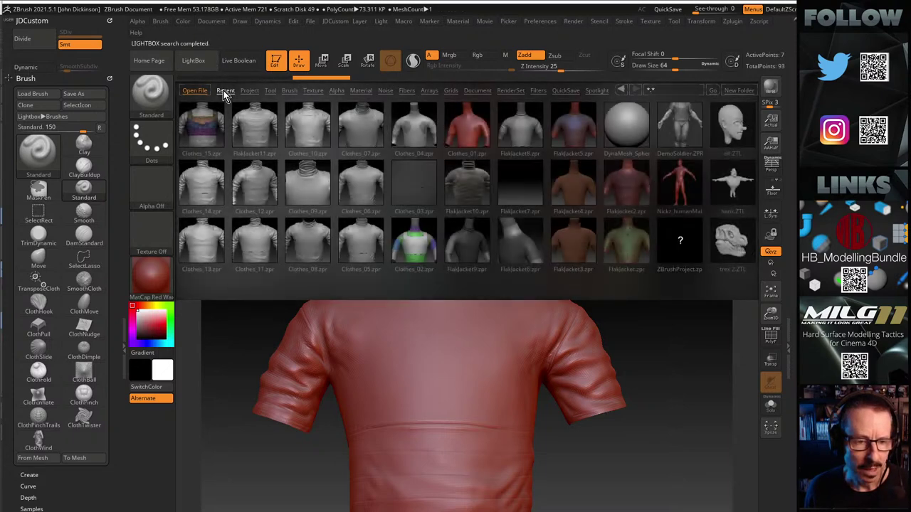
{"action": "left_click", "coordinate": [214, 129]}
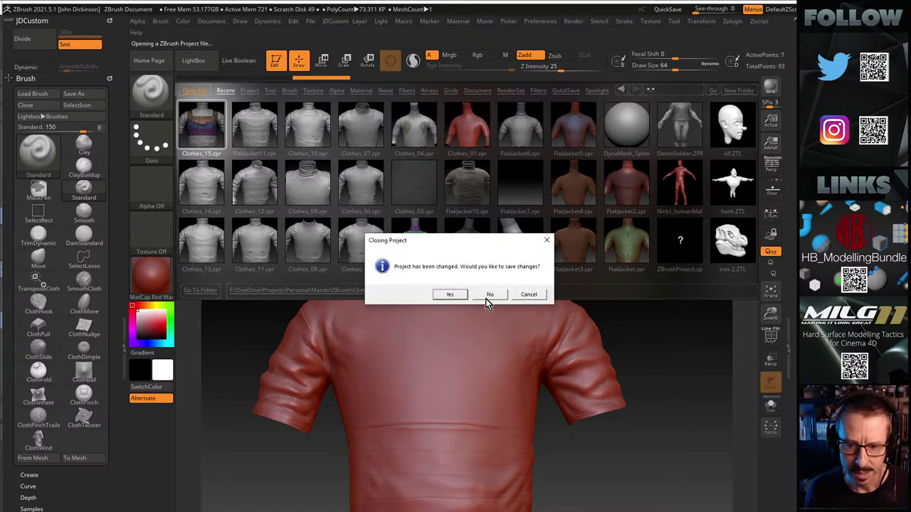
{"action": "left_click", "coordinate": [489, 295]}
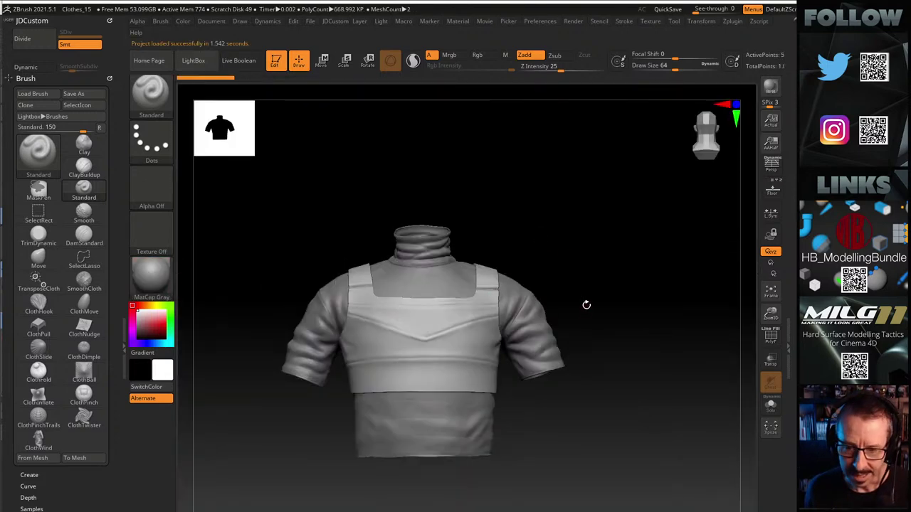
Step: Turn on PolyFrame display and examine the vest's polygroups and topology from the front and side
{"action": "left_click_drag", "start_coordinate": [586, 305], "coordinate": [667, 266], "text": "alt"}
{"action": "left_click_drag", "start_coordinate": [576, 279], "coordinate": [540, 170], "text": "alt"}
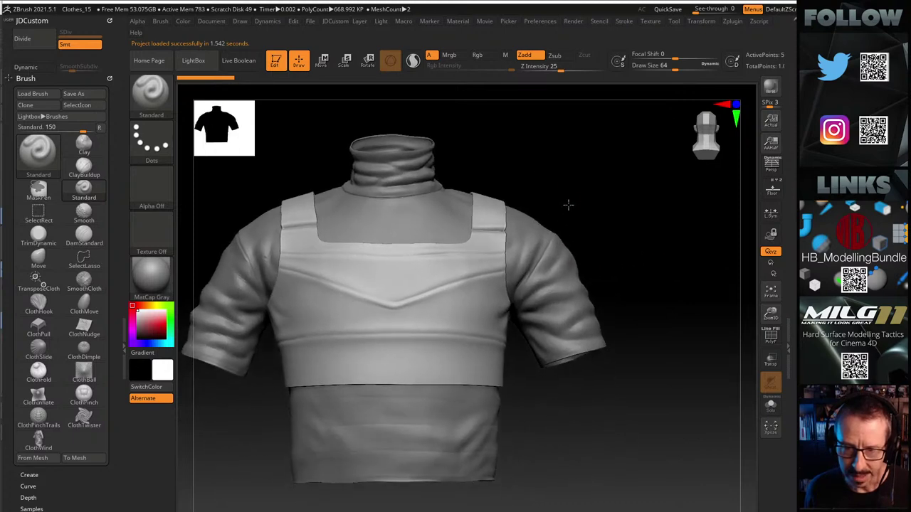
{"action": "left_click_drag", "start_coordinate": [567, 205], "coordinate": [562, 206]}
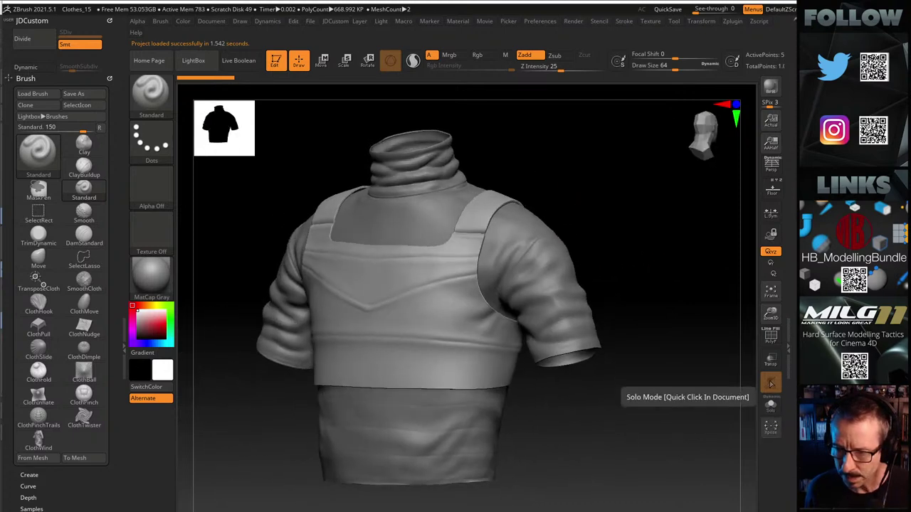
{"action": "left_click", "coordinate": [769, 335]}
{"action": "left_click_drag", "start_coordinate": [606, 227], "coordinate": [562, 392]}
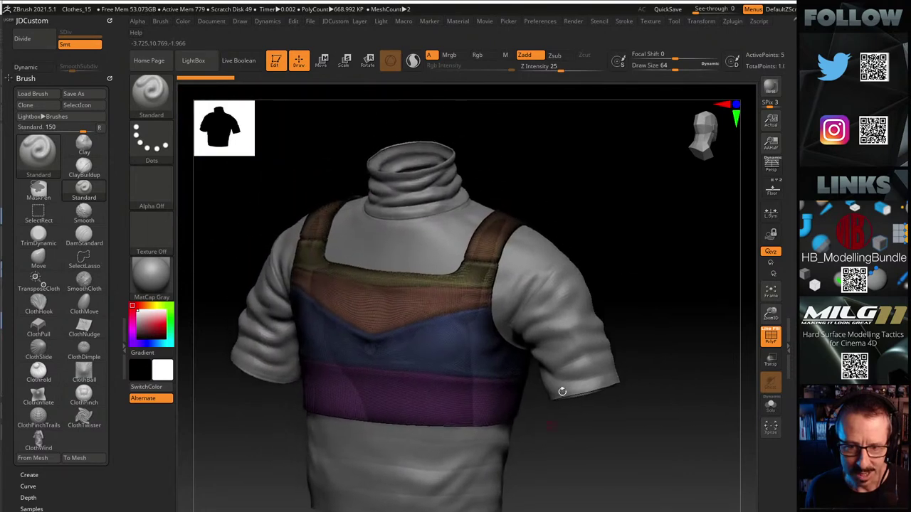
{"action": "left_click_drag", "start_coordinate": [642, 258], "coordinate": [606, 247]}
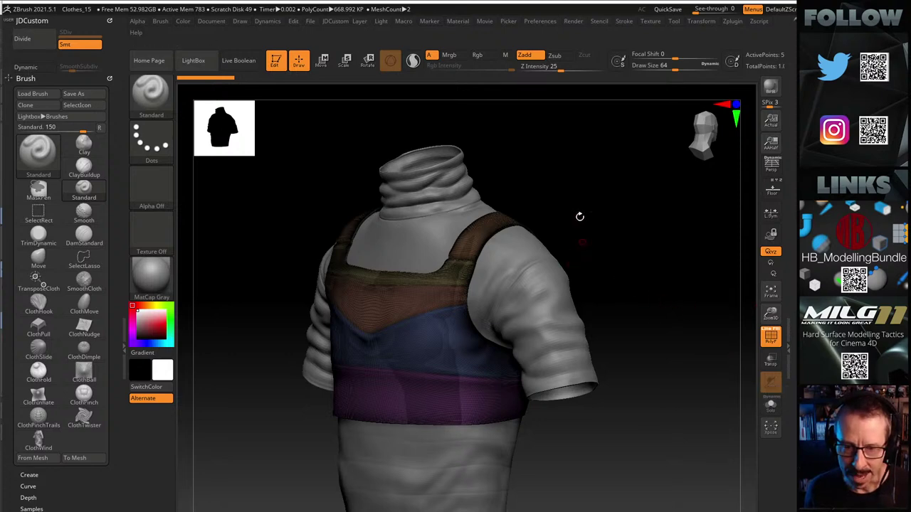
{"action": "left_click_drag", "start_coordinate": [504, 185], "coordinate": [606, 257], "text": "alt"}
{"action": "left_click_drag", "start_coordinate": [584, 223], "coordinate": [470, 220], "text": "alt"}
{"action": "left_click_drag", "start_coordinate": [604, 234], "coordinate": [538, 251]}
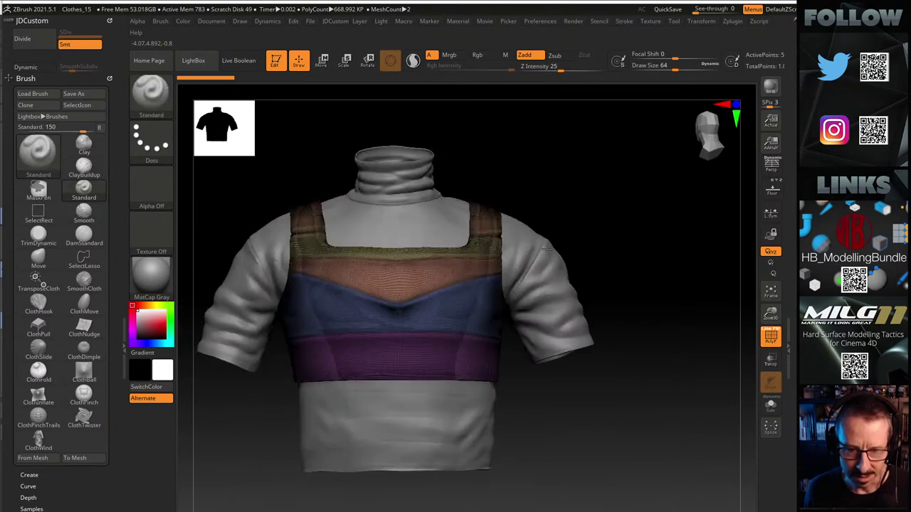
{"action": "left_click_drag", "start_coordinate": [600, 240], "coordinate": [617, 228]}
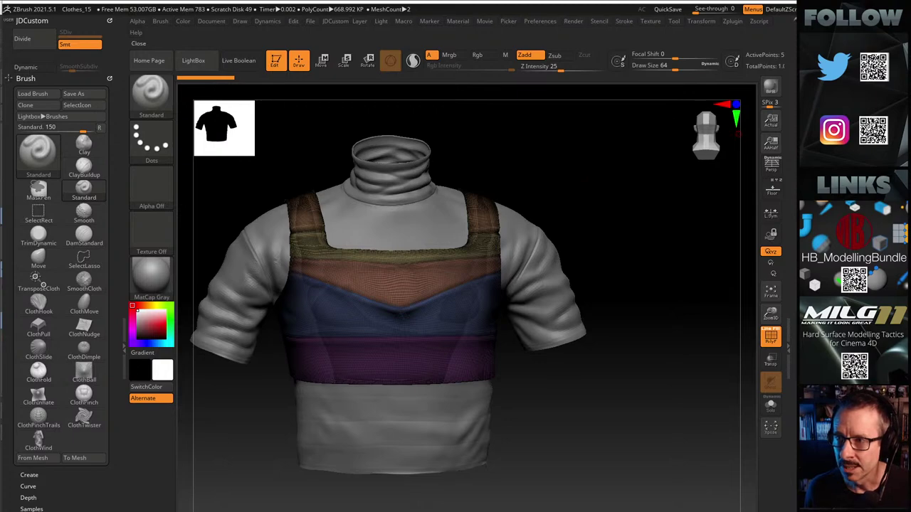
Step: Close ZBrush without saving the project, switch to Cinema 4D and widen its viewport
{"action": "key", "text": "alt+F4"}
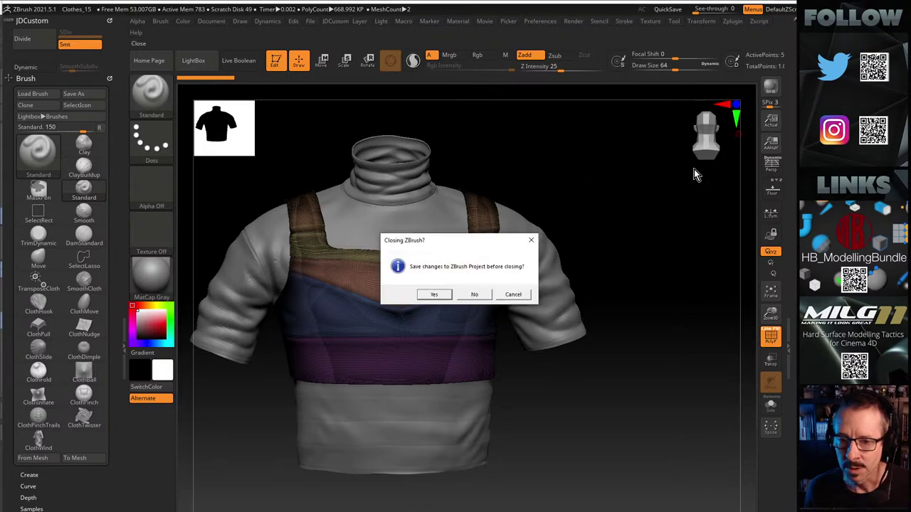
{"action": "left_click", "coordinate": [475, 294]}
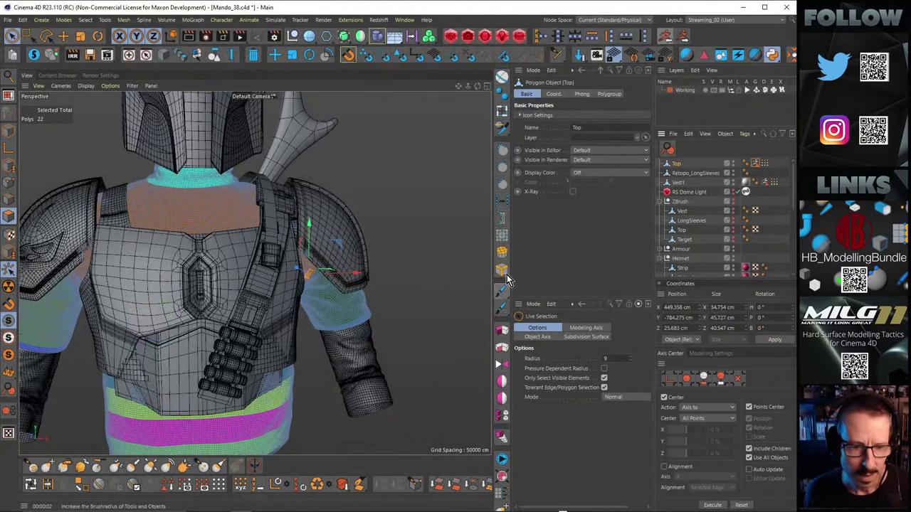
{"action": "left_click_drag", "start_coordinate": [513, 228], "coordinate": [661, 235]}
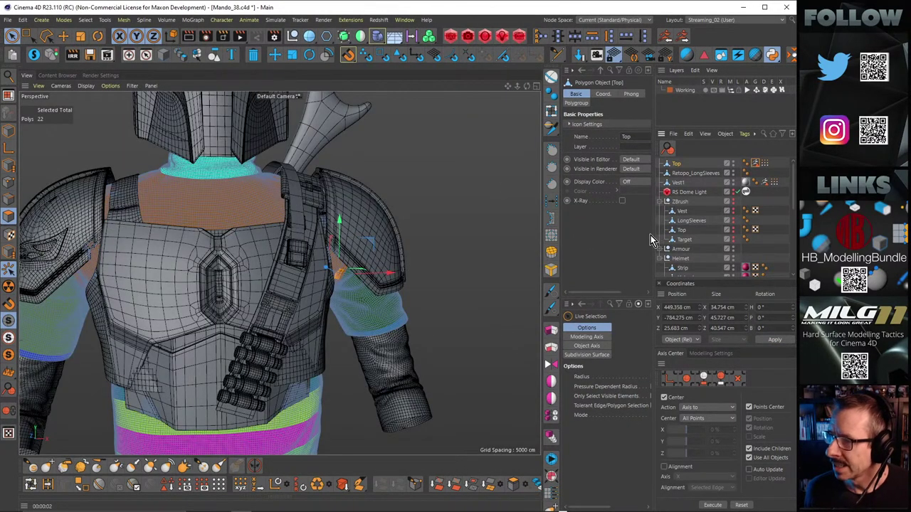
Step: Clear the polygon selection on the Top mesh and render the armoured torso from a three-quarter view
{"action": "left_click_drag", "start_coordinate": [439, 252], "coordinate": [170, 199], "text": "alt"}
{"action": "left_click", "coordinate": [502, 218]}
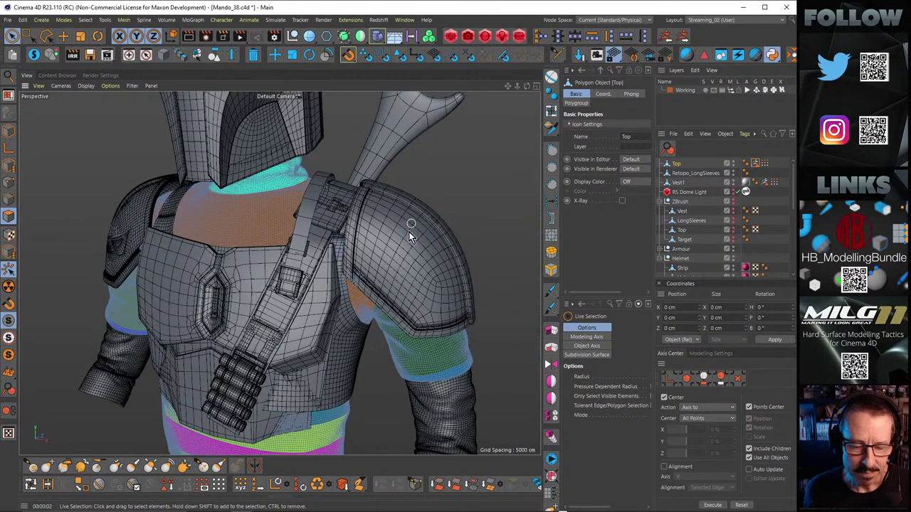
{"action": "left_click_drag", "start_coordinate": [410, 173], "coordinate": [434, 183], "text": "alt"}
{"action": "right_click_drag", "start_coordinate": [461, 196], "coordinate": [416, 199], "text": "alt"}
{"action": "left_click_drag", "start_coordinate": [420, 195], "coordinate": [475, 198], "text": "alt"}
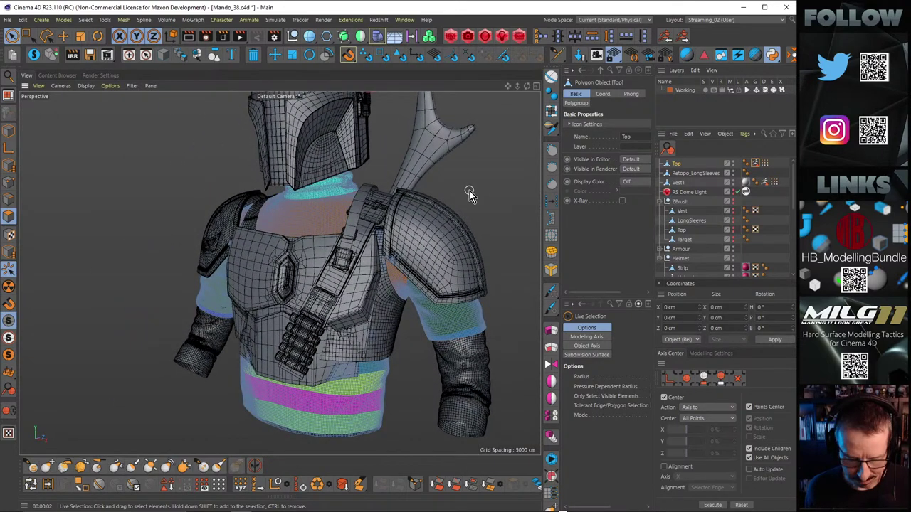
{"action": "key", "text": "ctrl+r"}
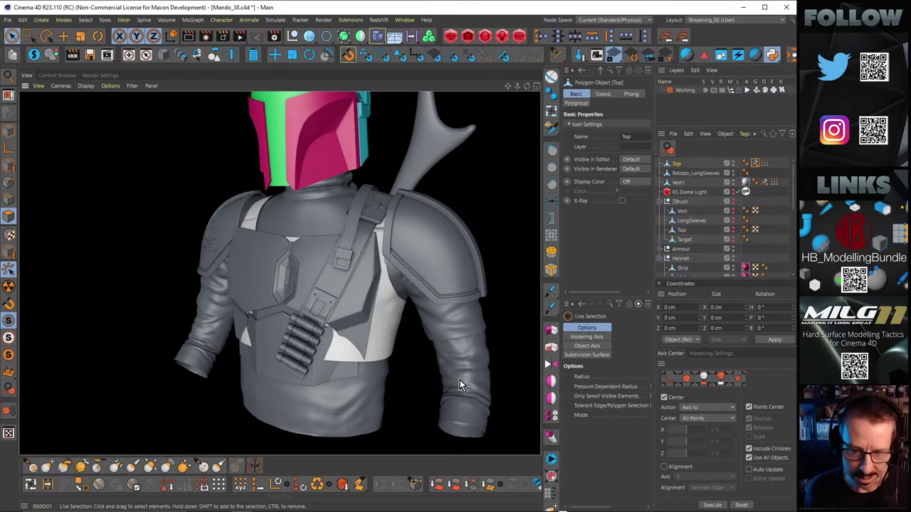
{"action": "left_click", "coordinate": [504, 311]}
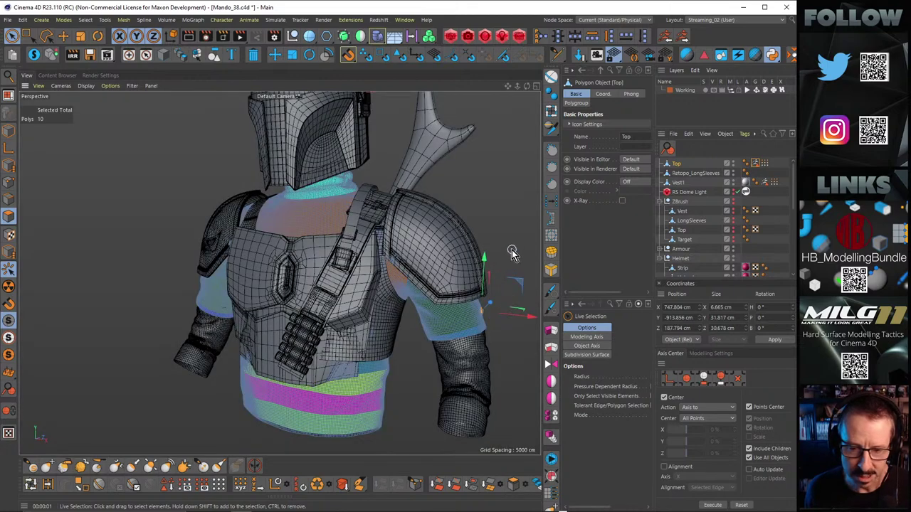
Step: Examine the figure from the side and front, checking the cloth around the neck, underarm and waist
{"action": "left_click_drag", "start_coordinate": [512, 250], "coordinate": [392, 181], "text": "alt"}
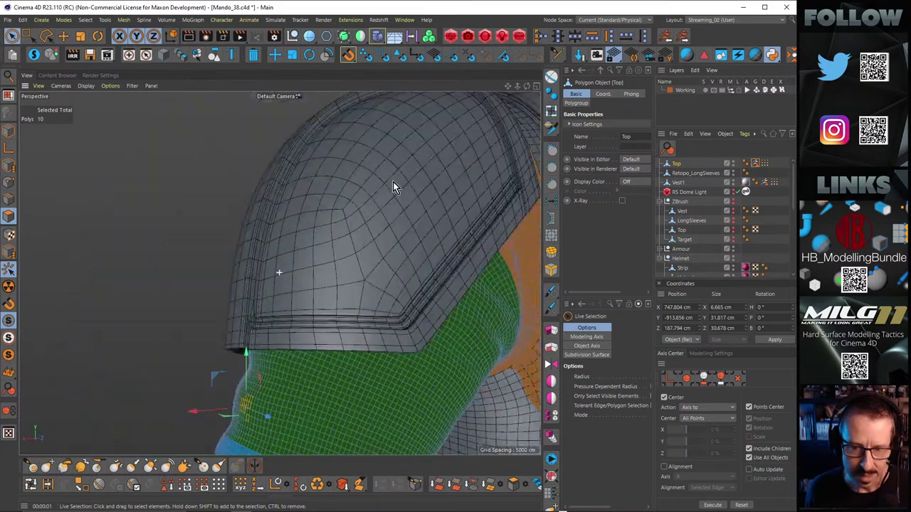
{"action": "scroll", "coordinate": [393, 181], "scroll_direction": "down", "scroll_amount": 10}
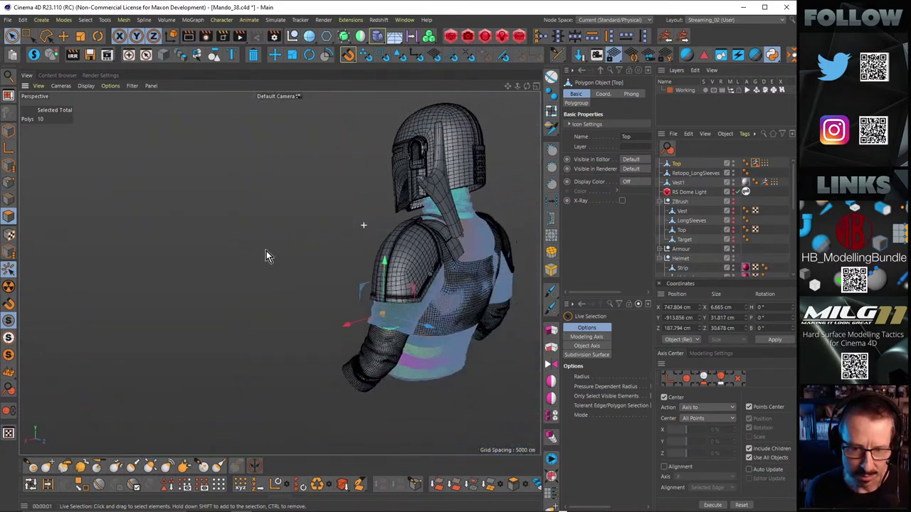
{"action": "left_click", "coordinate": [346, 254]}
{"action": "left_click_drag", "start_coordinate": [345, 253], "coordinate": [453, 203], "text": "alt"}
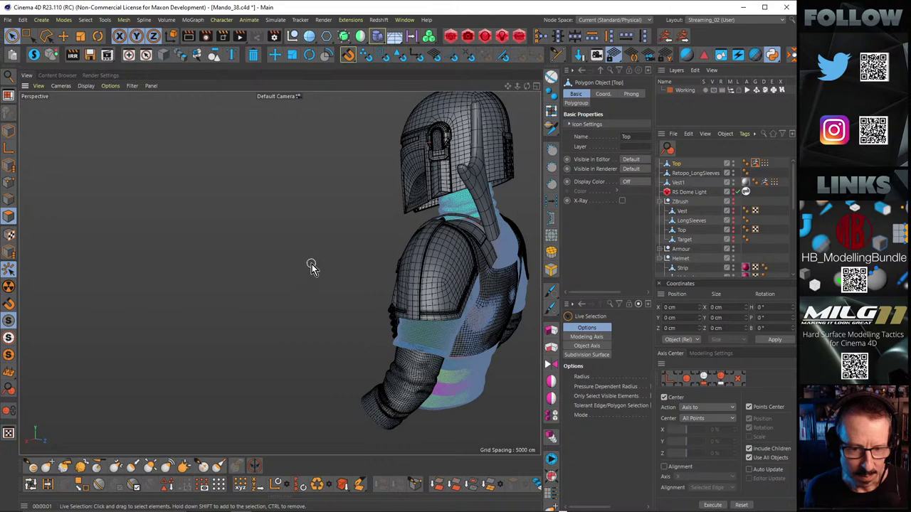
{"action": "left_click_drag", "start_coordinate": [312, 266], "coordinate": [448, 260], "text": "alt"}
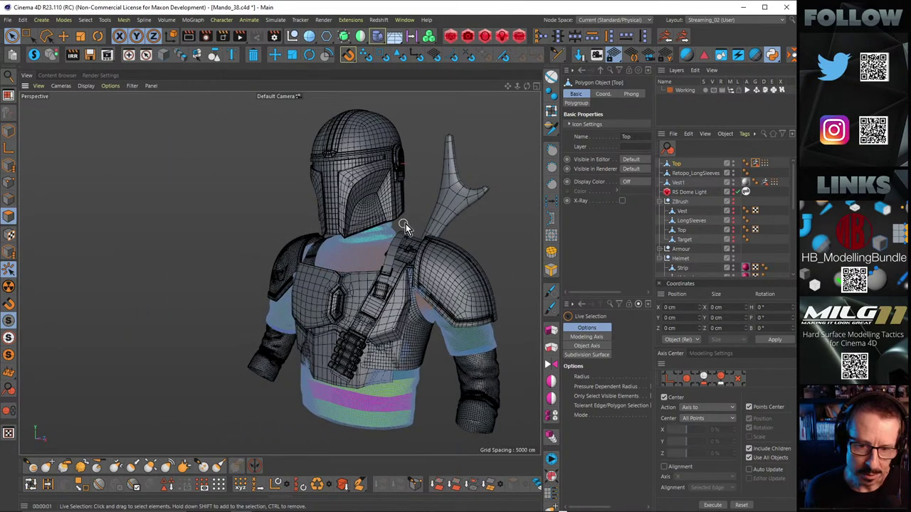
{"action": "right_click_drag", "start_coordinate": [414, 220], "coordinate": [480, 200], "text": "alt"}
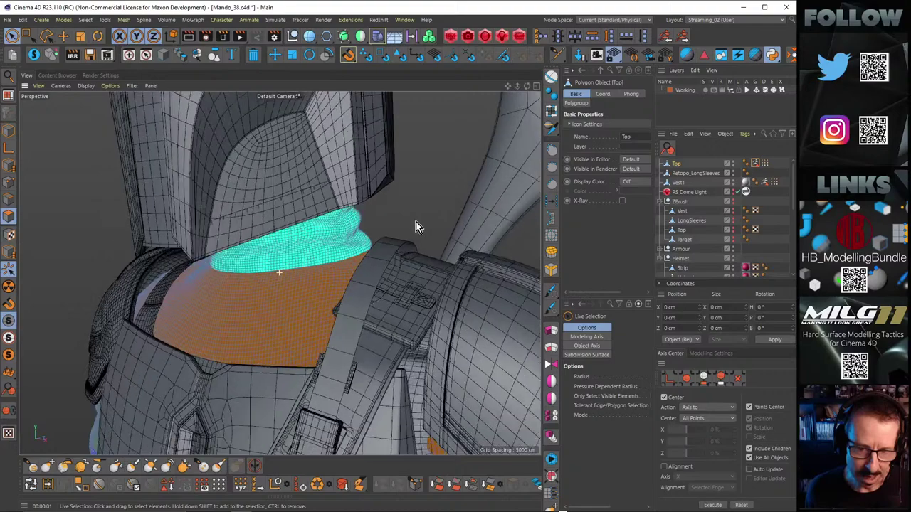
{"action": "middle_click_drag", "start_coordinate": [415, 222], "coordinate": [409, 204], "text": "alt"}
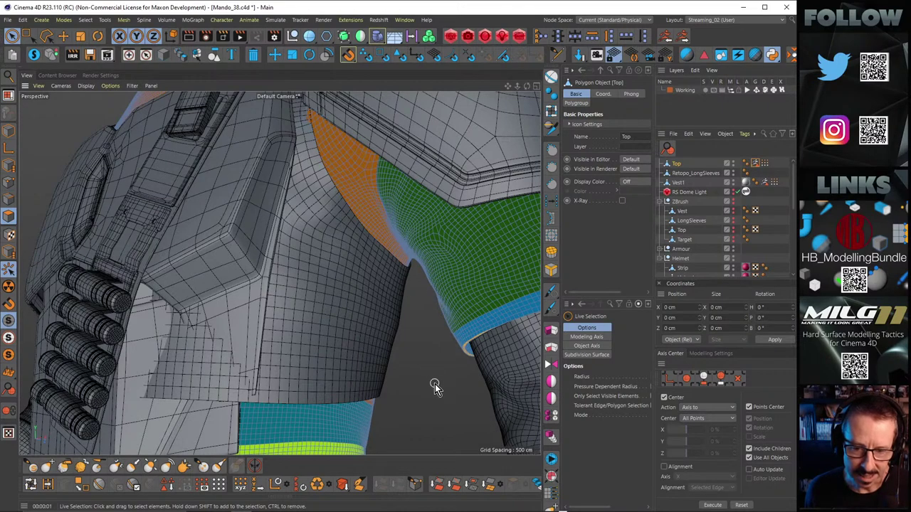
{"action": "scroll", "coordinate": [434, 384], "scroll_direction": "down", "scroll_amount": 8}
{"action": "left_click_drag", "start_coordinate": [209, 310], "coordinate": [472, 240], "text": "alt"}
{"action": "scroll", "coordinate": [472, 236], "scroll_direction": "up", "scroll_amount": 8}
{"action": "middle_click_drag", "start_coordinate": [415, 239], "coordinate": [201, 218], "text": "alt"}
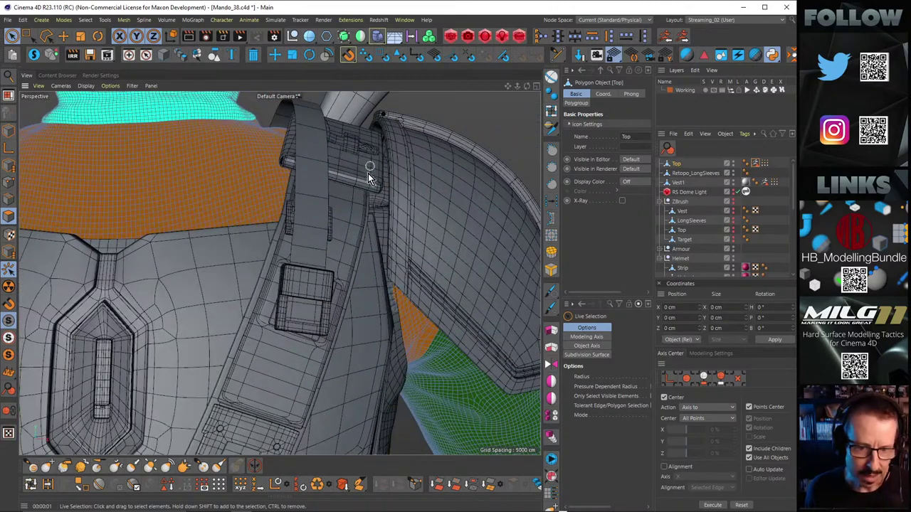
Step: Examine how the collar, chest cloth and shoulder straps meet the armour from both sides of the torso
{"action": "left_click_drag", "start_coordinate": [479, 130], "coordinate": [303, 161], "text": "alt"}
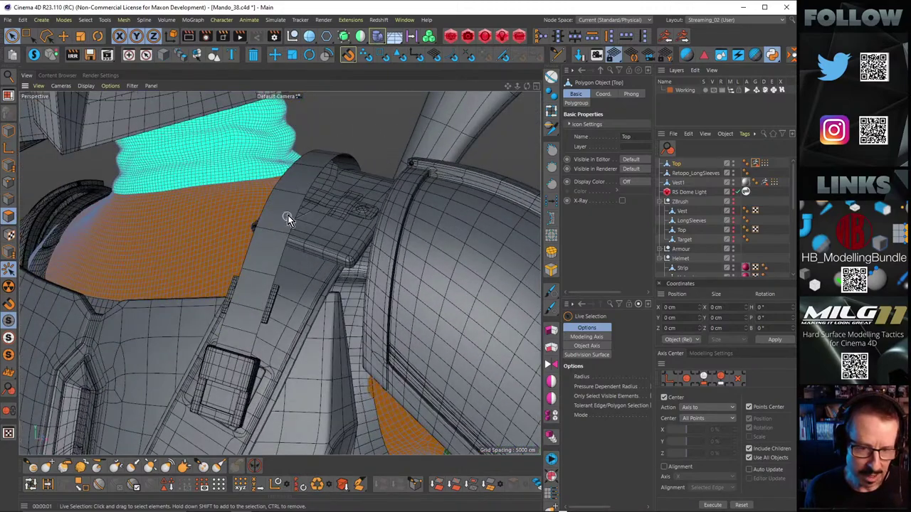
{"action": "left_click_drag", "start_coordinate": [254, 316], "coordinate": [238, 344], "text": "alt"}
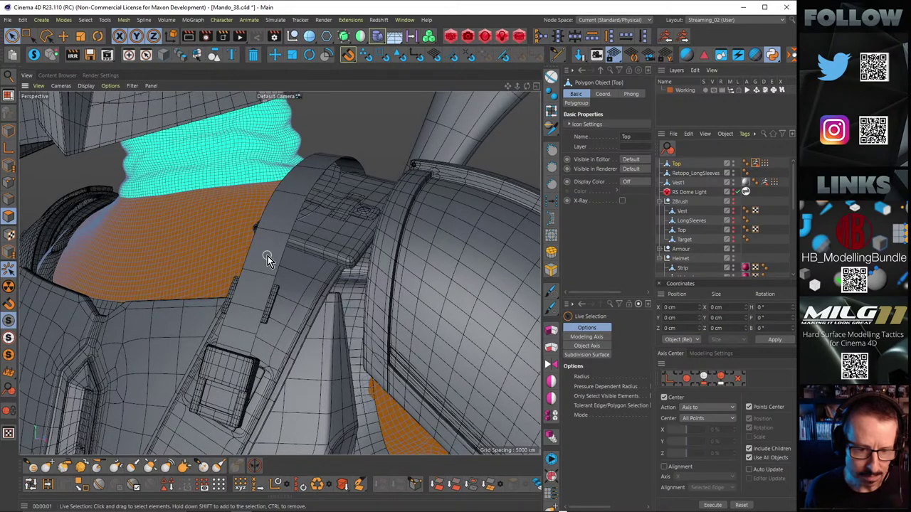
{"action": "left_click_drag", "start_coordinate": [267, 256], "coordinate": [337, 239], "text": "alt"}
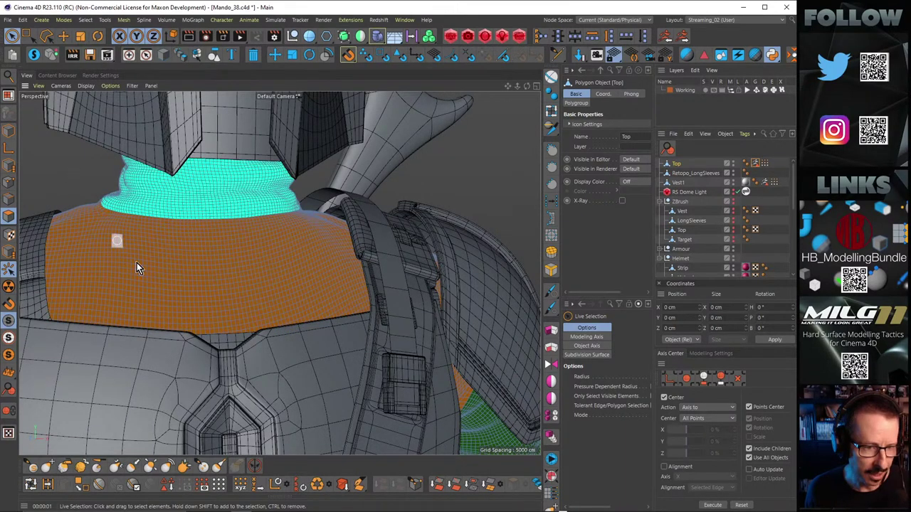
{"action": "left_click_drag", "start_coordinate": [134, 248], "coordinate": [83, 242], "text": "alt"}
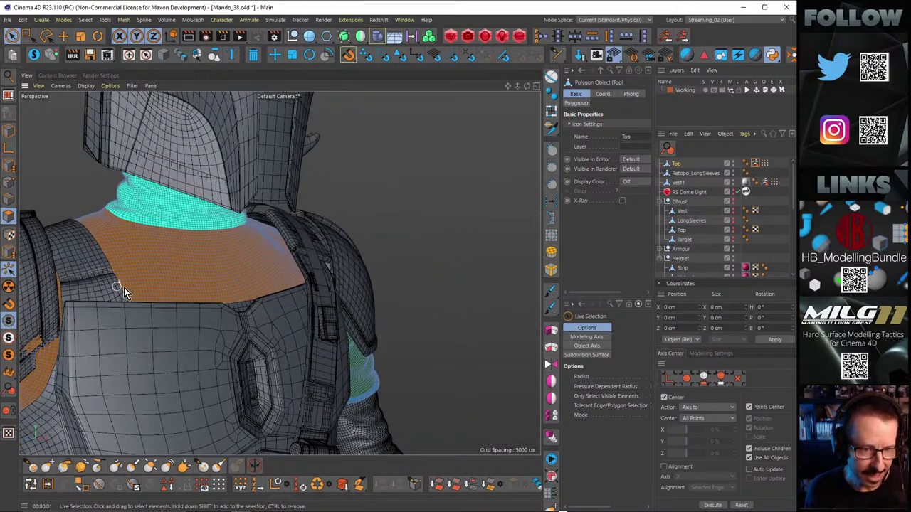
{"action": "mouse_move", "coordinate": [304, 241]}
{"action": "left_mouse_down", "text": "alt"}
{"action": "mouse_move", "coordinate": [228, 249]}
{"action": "mouse_move", "coordinate": [333, 232]}
{"action": "mouse_move", "coordinate": [296, 243]}
{"action": "left_mouse_up", "text": "alt"}
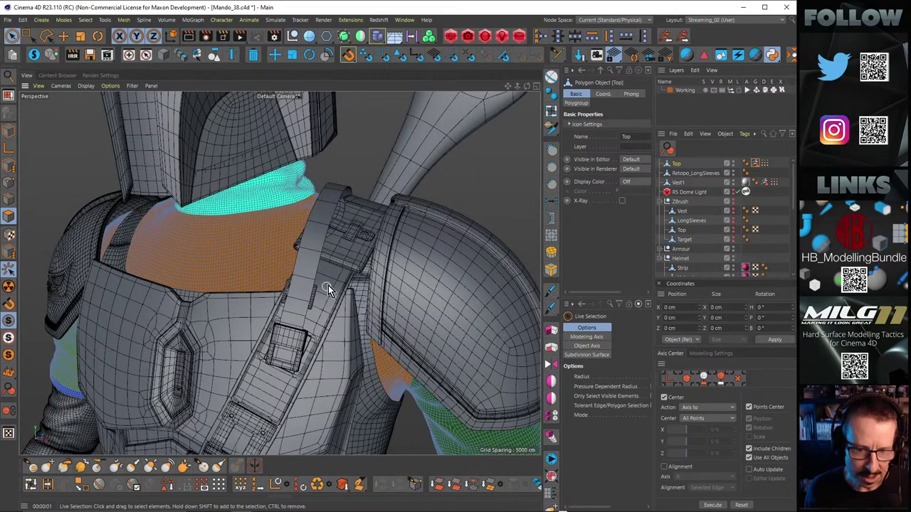
{"action": "left_click_drag", "start_coordinate": [328, 285], "coordinate": [364, 258], "text": "alt"}
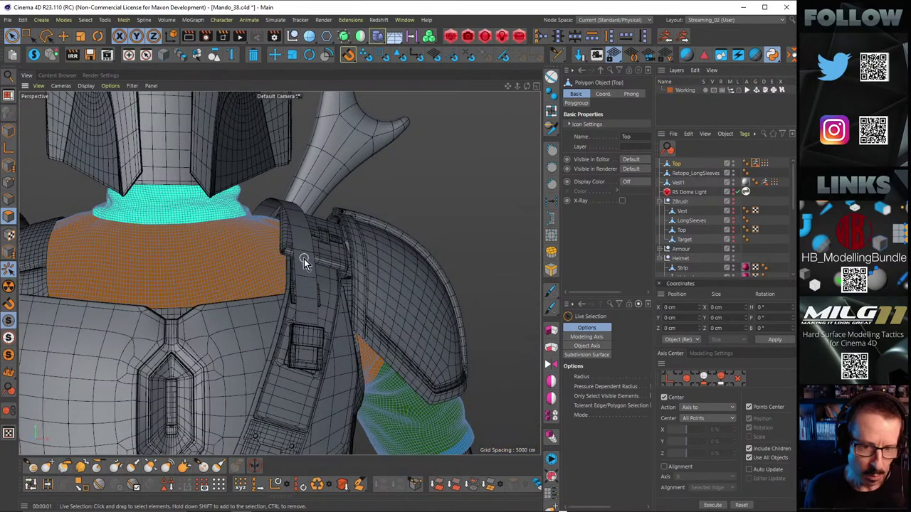
{"action": "left_click_drag", "start_coordinate": [304, 258], "coordinate": [288, 302], "text": "alt"}
{"action": "scroll", "coordinate": [331, 276], "scroll_direction": "down", "scroll_amount": 3}
{"action": "scroll", "coordinate": [336, 266], "scroll_direction": "up", "scroll_amount": 6}
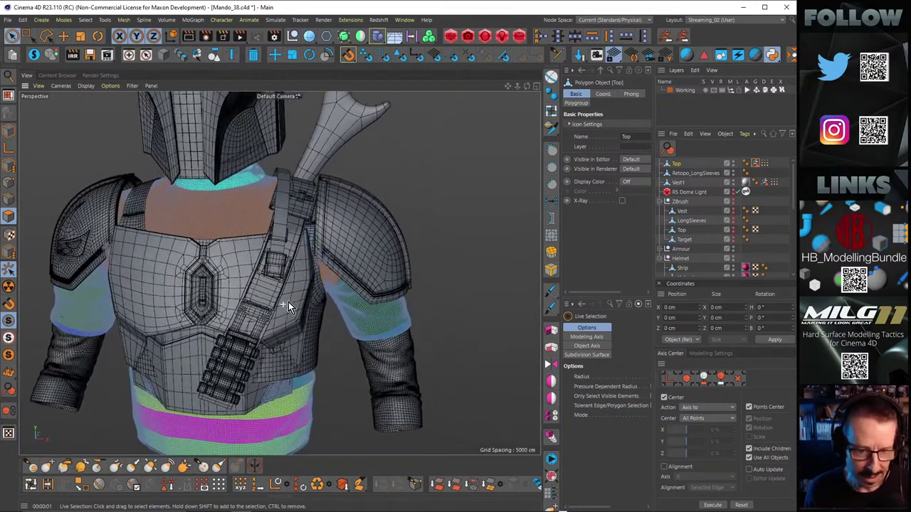
Step: Inspect the vest strap, the bandolier over the shoulder and the neckline up close from several angles
{"action": "right_click_drag", "start_coordinate": [288, 301], "coordinate": [325, 272], "text": "alt"}
{"action": "left_click_drag", "start_coordinate": [325, 272], "coordinate": [313, 275], "text": "alt"}
{"action": "middle_click_drag", "start_coordinate": [378, 286], "coordinate": [314, 273], "text": "alt"}
{"action": "left_click_drag", "start_coordinate": [314, 273], "coordinate": [259, 276], "text": "alt"}
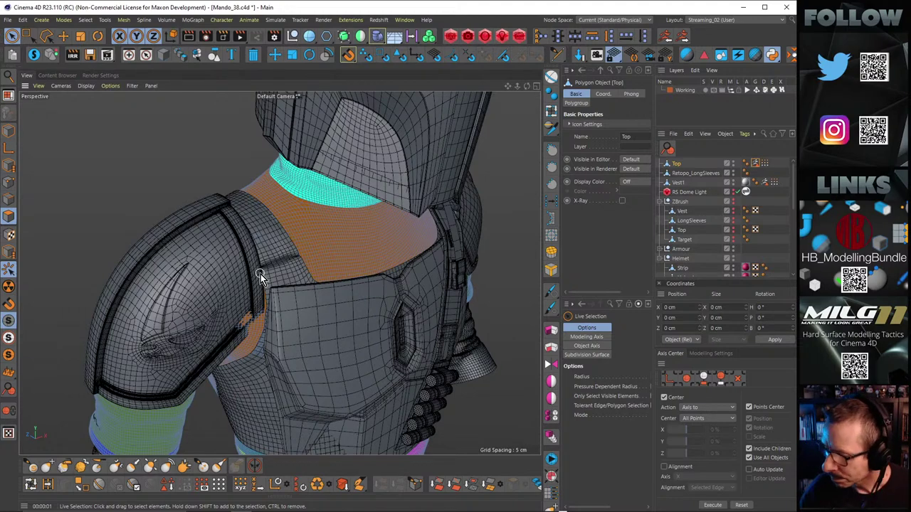
{"action": "left_click_drag", "start_coordinate": [242, 276], "coordinate": [188, 199], "text": "alt"}
{"action": "right_click_drag", "start_coordinate": [273, 185], "coordinate": [343, 187], "text": "alt"}
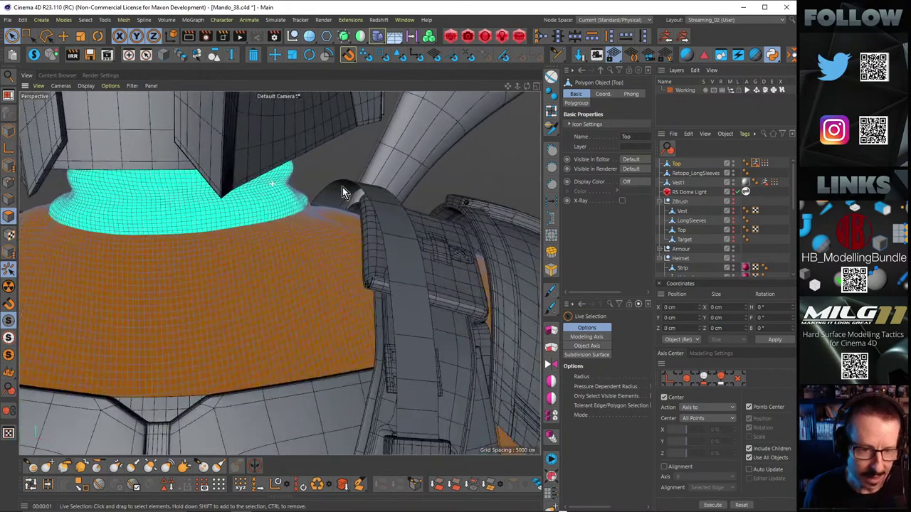
{"action": "left_click_drag", "start_coordinate": [261, 207], "coordinate": [284, 231], "text": "alt"}
{"action": "right_click_drag", "start_coordinate": [285, 231], "coordinate": [164, 234], "text": "alt"}
{"action": "left_click_drag", "start_coordinate": [360, 264], "coordinate": [397, 220], "text": "alt"}
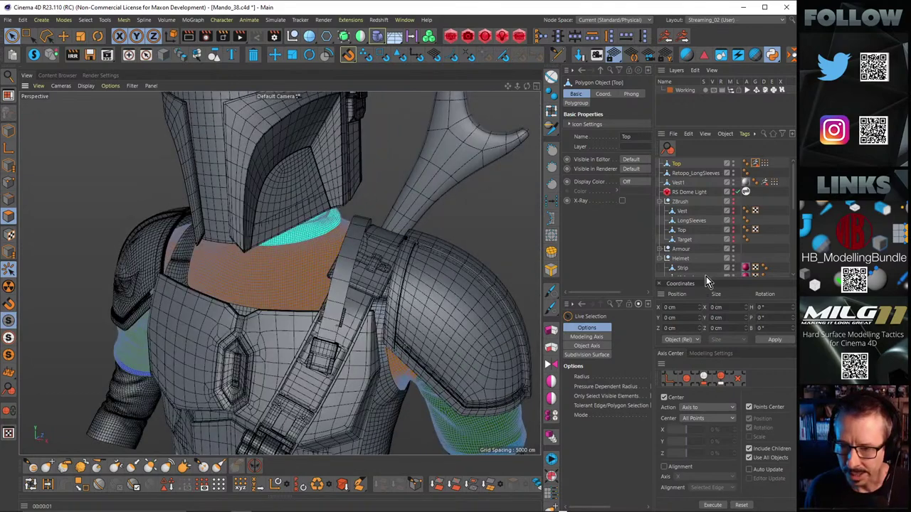
Step: Switch to the Move tool, deselect everything and select the Top mesh in the viewport with HB_Selector
{"action": "left_click_drag", "start_coordinate": [708, 279], "coordinate": [709, 318]}
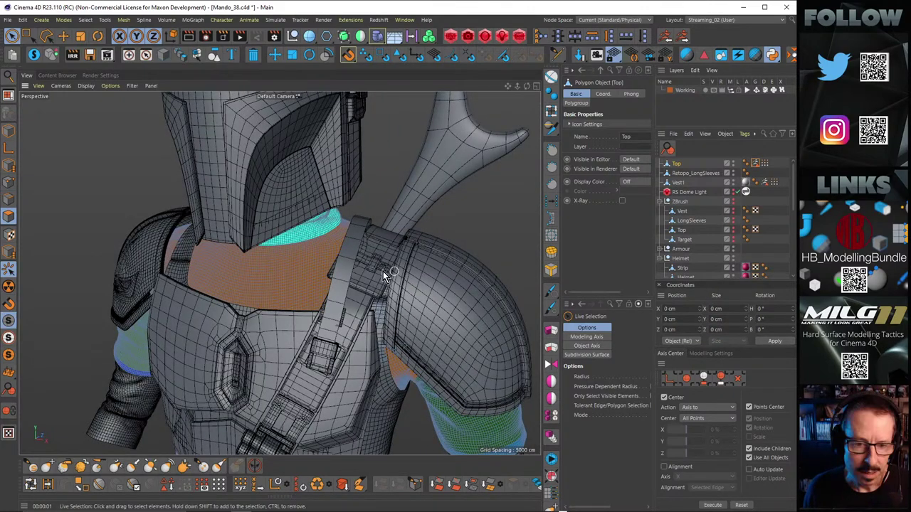
{"action": "left_click_drag", "start_coordinate": [383, 271], "coordinate": [312, 212], "text": "alt"}
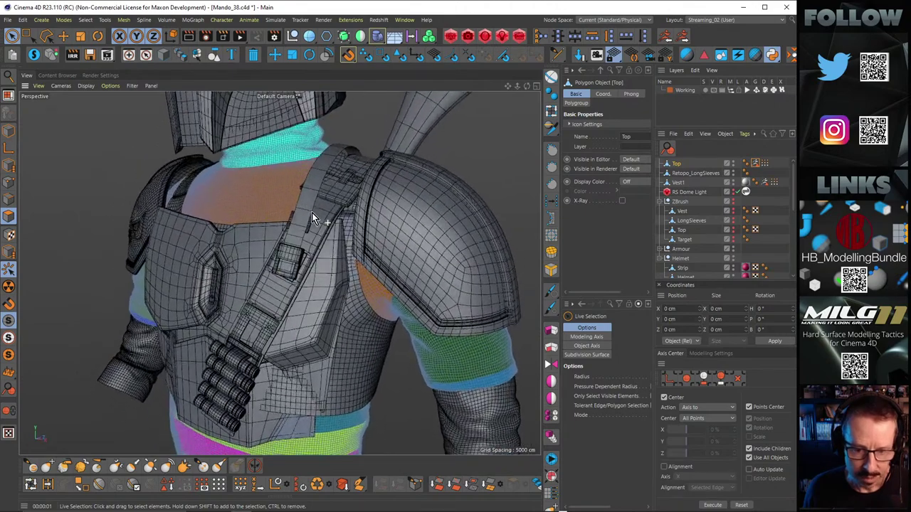
{"action": "left_click_drag", "start_coordinate": [388, 229], "coordinate": [342, 191], "text": "alt"}
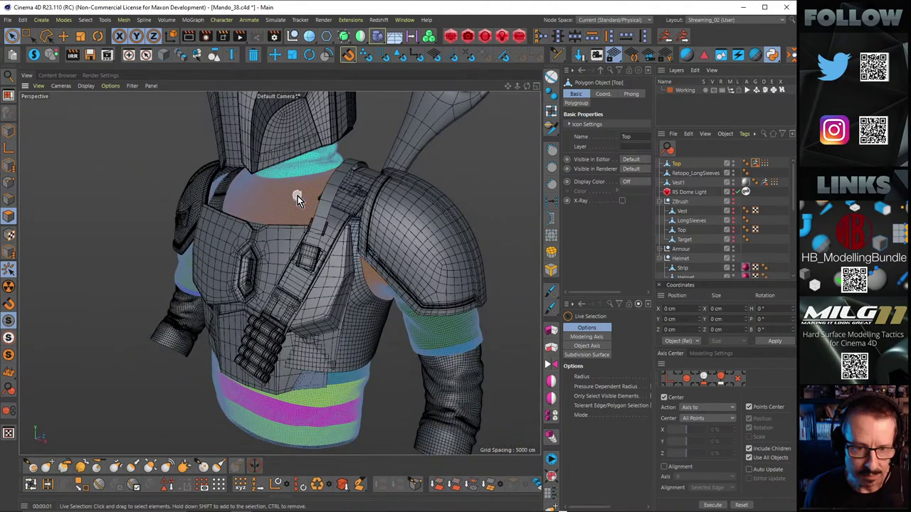
{"action": "left_click", "coordinate": [63, 35]}
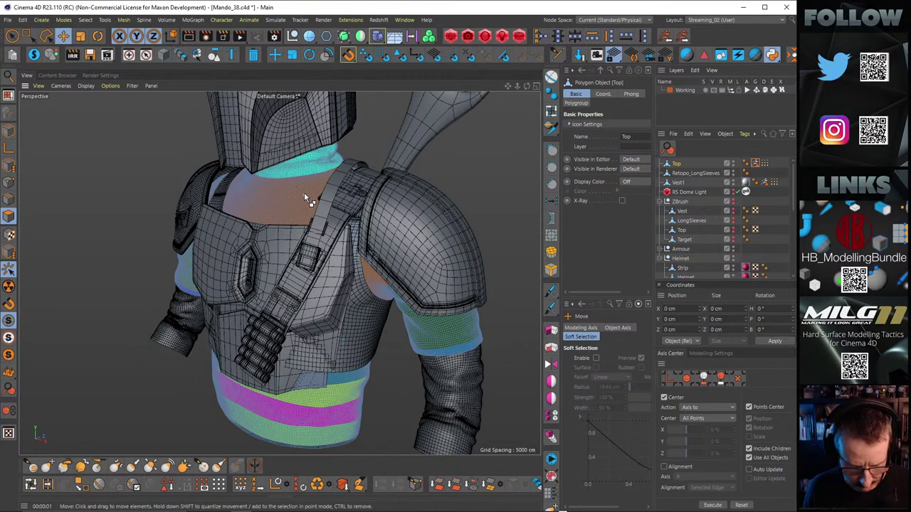
{"action": "key", "text": "ctrl+shift+a"}
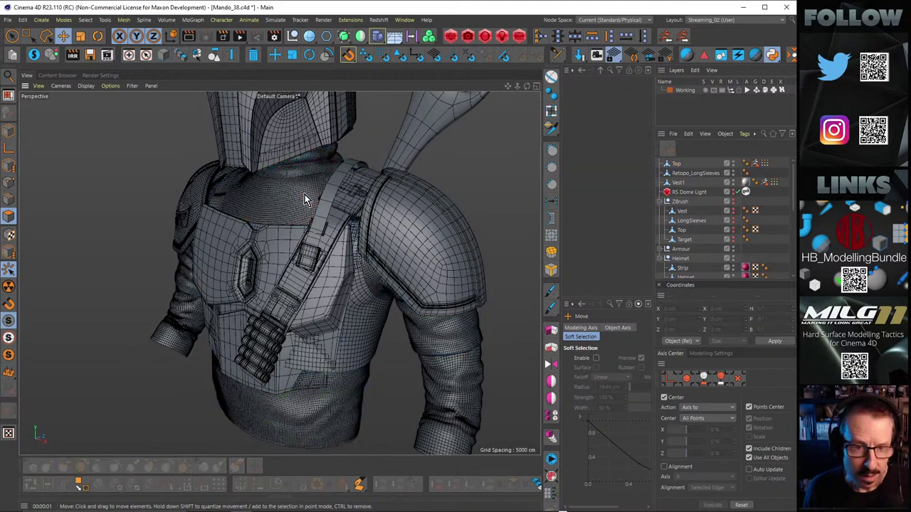
{"action": "left_click", "coordinate": [299, 199]}
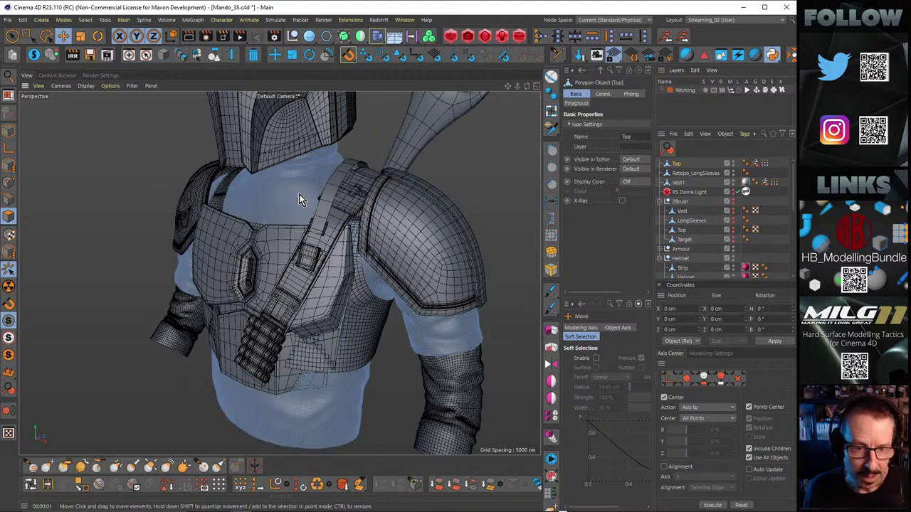
Step: Isolate the Top mesh in Solo mode and inspect its topology from the back and side
{"action": "left_click_drag", "start_coordinate": [299, 195], "coordinate": [341, 188], "text": "alt"}
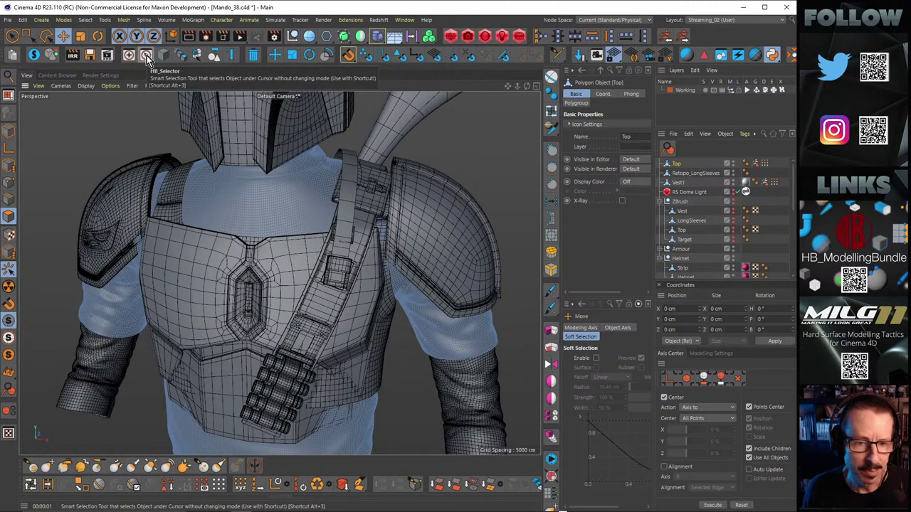
{"action": "right_click_drag", "start_coordinate": [283, 191], "coordinate": [348, 186], "text": "alt"}
{"action": "right_click_drag", "start_coordinate": [303, 221], "coordinate": [315, 220], "text": "alt"}
{"action": "left_click_drag", "start_coordinate": [305, 207], "coordinate": [492, 208], "text": "alt"}
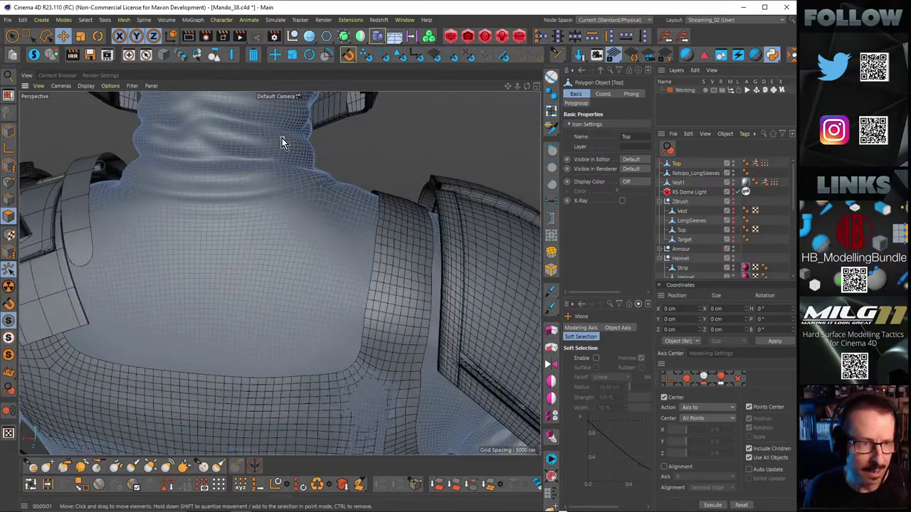
{"action": "left_click", "coordinate": [36, 55]}
{"action": "left_click_drag", "start_coordinate": [377, 216], "coordinate": [421, 256], "text": "alt"}
{"action": "left_click_drag", "start_coordinate": [375, 244], "coordinate": [329, 241], "text": "alt"}
{"action": "middle_click_drag", "start_coordinate": [329, 240], "coordinate": [319, 260], "text": "alt"}
{"action": "right_click_drag", "start_coordinate": [300, 182], "coordinate": [335, 177], "text": "alt"}
{"action": "left_click_drag", "start_coordinate": [336, 181], "coordinate": [365, 206], "text": "alt"}
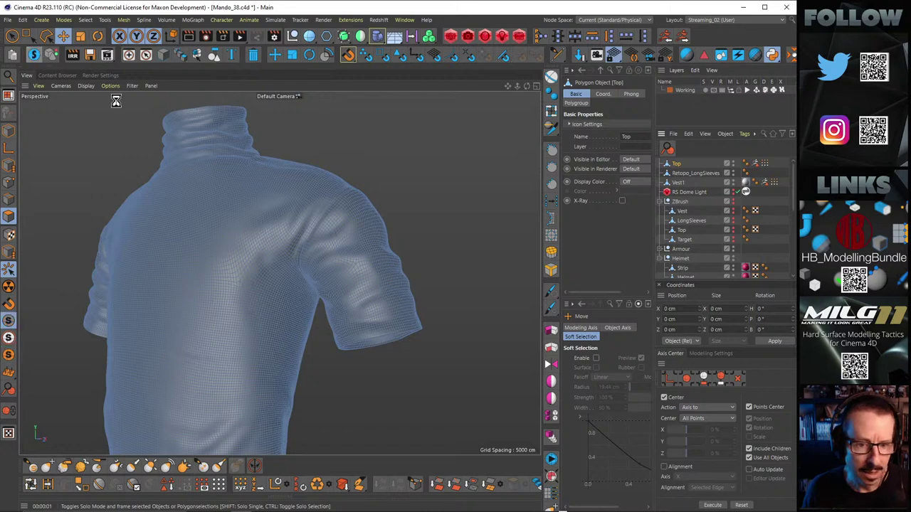
Step: Leave Solo mode, add the Retopo_LongSleeves mesh to the selection and isolate both meshes to view the sleeve overlap
{"action": "left_click_drag", "start_coordinate": [316, 307], "coordinate": [383, 323], "text": "alt"}
{"action": "left_click", "coordinate": [385, 332], "text": "shift"}
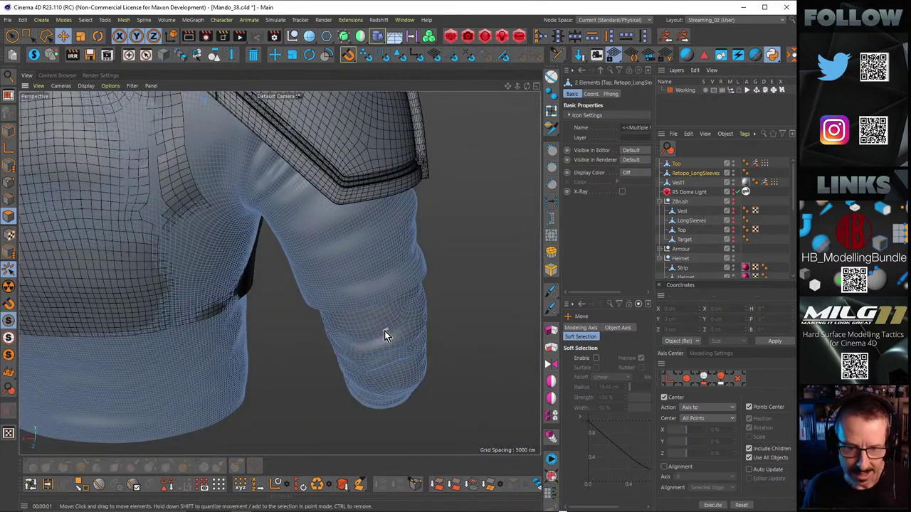
{"action": "left_click", "coordinate": [34, 54]}
{"action": "left_click_drag", "start_coordinate": [341, 227], "coordinate": [183, 251], "text": "alt"}
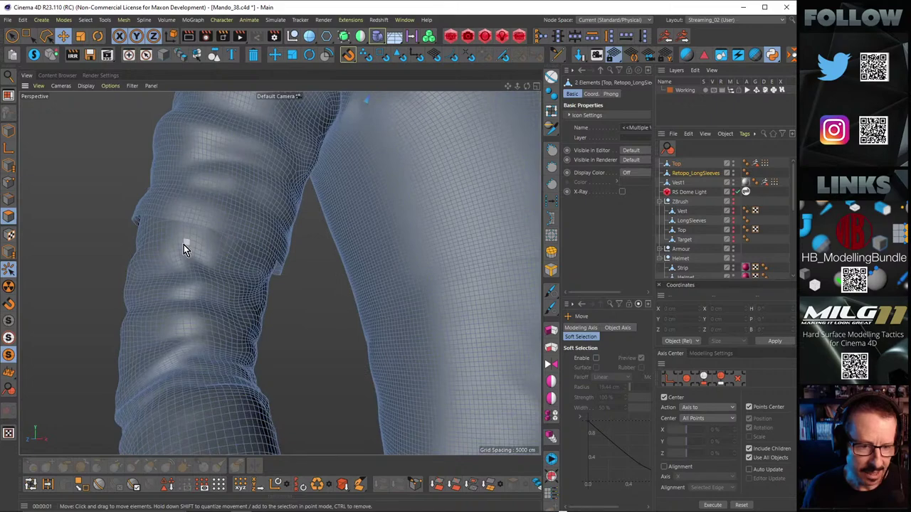
Step: Examine the topology of the sleeve folds, the torso and the armpit area on the Top and Retopo_LongSleeves meshes
{"action": "left_click_drag", "start_coordinate": [189, 299], "coordinate": [188, 234], "text": "alt"}
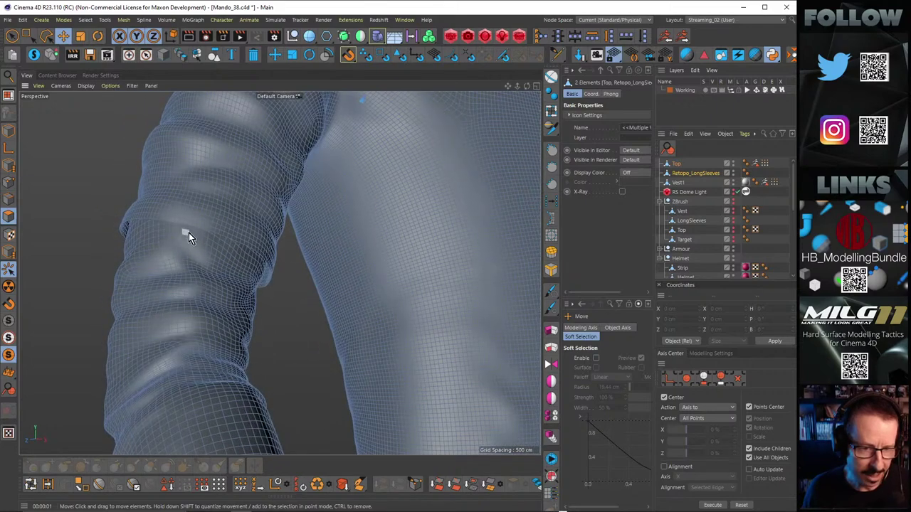
{"action": "right_click_drag", "start_coordinate": [191, 234], "coordinate": [209, 228], "text": "alt"}
{"action": "left_click_drag", "start_coordinate": [208, 228], "coordinate": [211, 130], "text": "alt"}
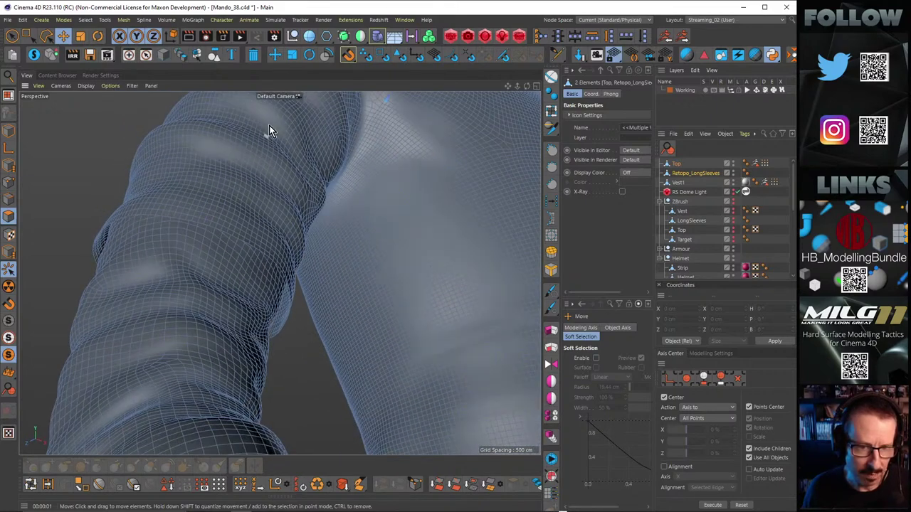
{"action": "left_click_drag", "start_coordinate": [258, 185], "coordinate": [305, 287], "text": "alt"}
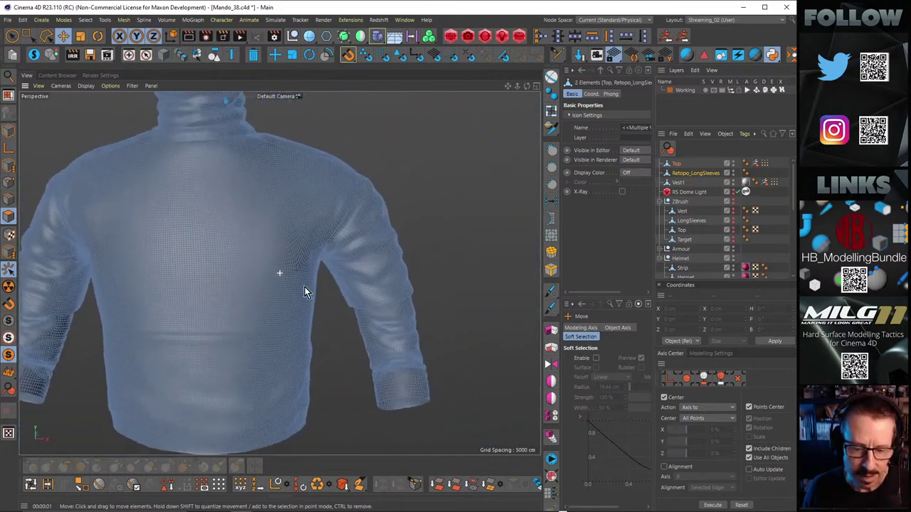
{"action": "left_click_drag", "start_coordinate": [293, 239], "coordinate": [330, 289], "text": "alt"}
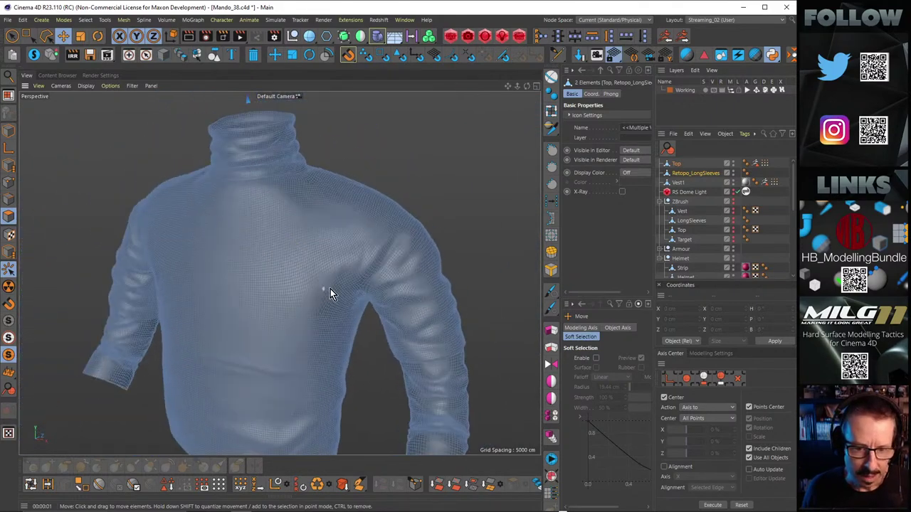
{"action": "right_click_drag", "start_coordinate": [337, 286], "coordinate": [359, 294], "text": "alt"}
{"action": "left_click_drag", "start_coordinate": [358, 295], "coordinate": [331, 271], "text": "alt"}
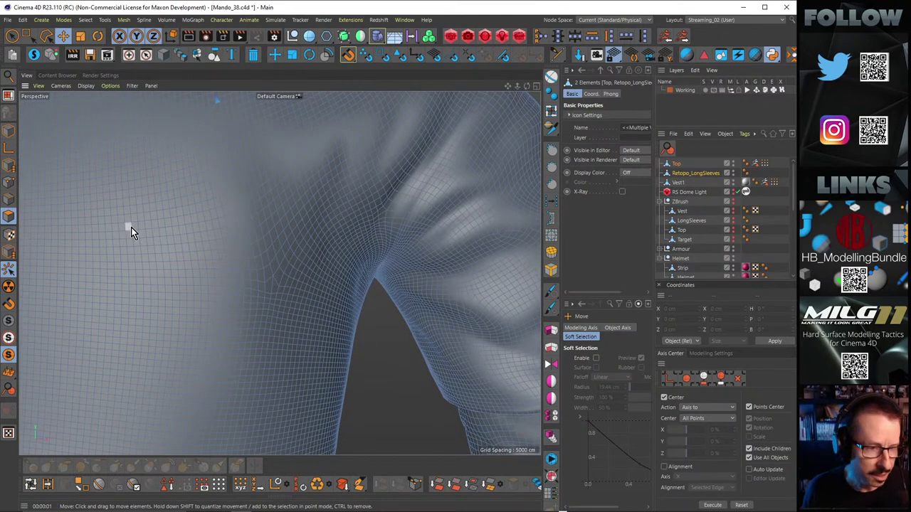
{"action": "right_click_drag", "start_coordinate": [358, 181], "coordinate": [282, 204], "text": "alt"}
{"action": "middle_click_drag", "start_coordinate": [282, 203], "coordinate": [295, 236], "text": "alt"}
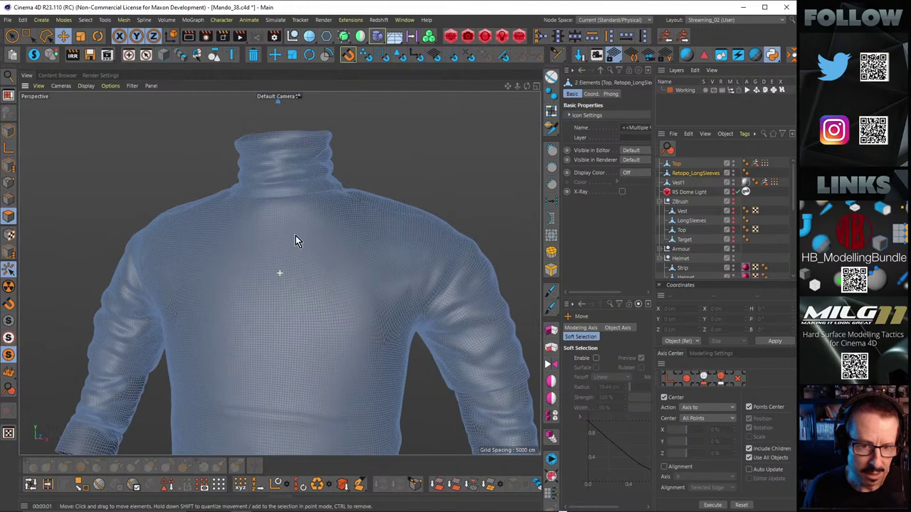
{"action": "left_click_drag", "start_coordinate": [295, 233], "coordinate": [278, 340], "text": "alt"}
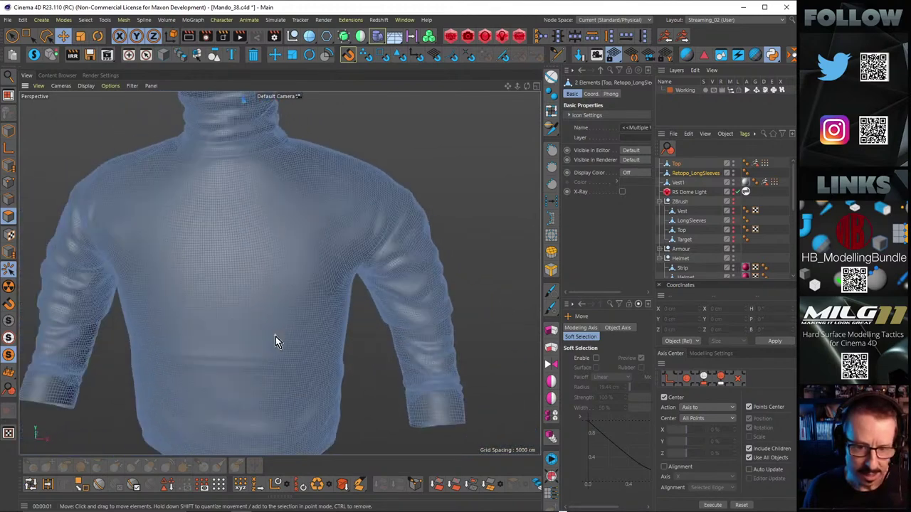
{"action": "right_click_drag", "start_coordinate": [279, 339], "coordinate": [397, 275], "text": "alt"}
{"action": "middle_click_drag", "start_coordinate": [397, 275], "coordinate": [356, 264], "text": "alt"}
{"action": "right_click_drag", "start_coordinate": [278, 272], "coordinate": [313, 285], "text": "alt"}
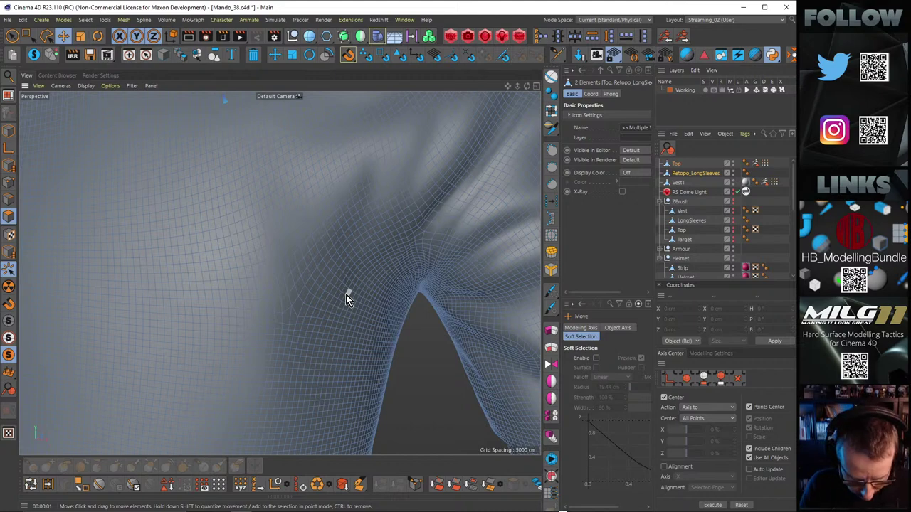
Step: Switch to the Brush tool and set its mode to Smooth
{"action": "key", "text": "m"}
{"action": "key", "text": "c"}
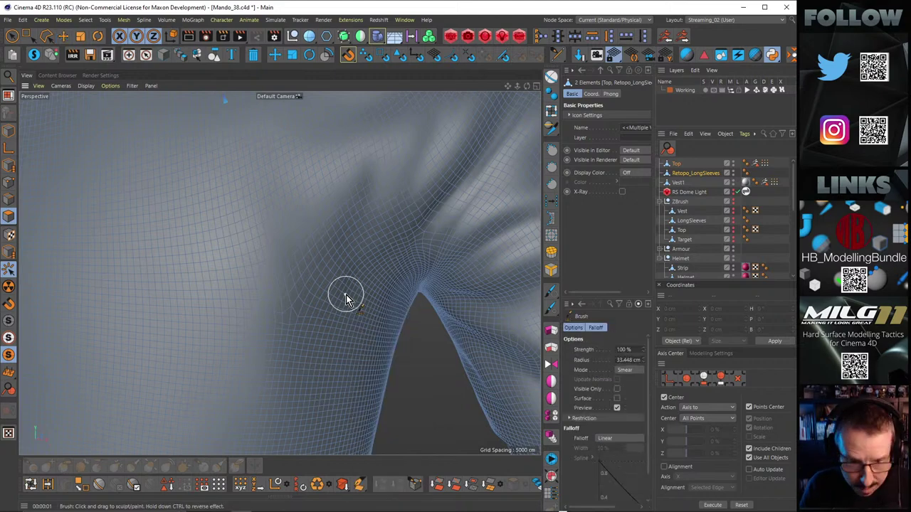
{"action": "left_click", "coordinate": [626, 370]}
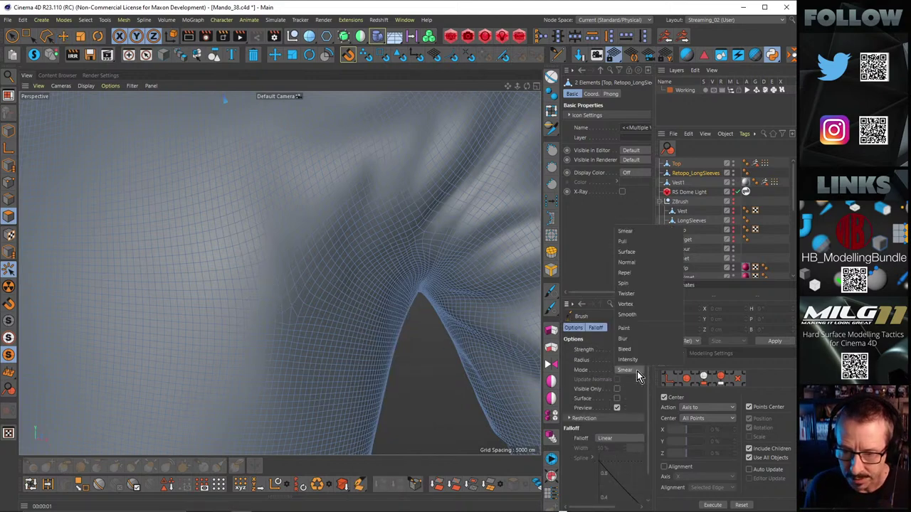
{"action": "left_click", "coordinate": [638, 314]}
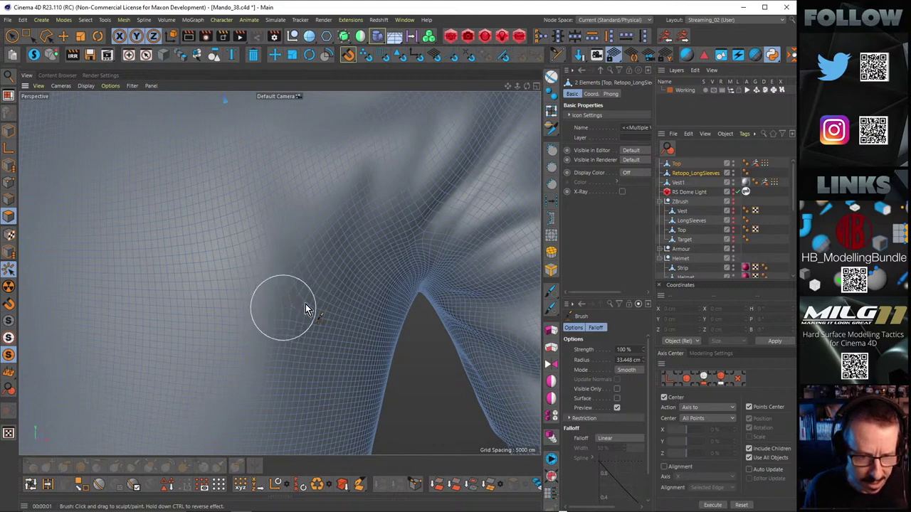
Step: Select the torso polygons around the pole beside the armpit with Live Selection and try to relax them with HB_Relax
{"action": "mouse_move", "coordinate": [305, 303]}
{"action": "left_mouse_down", "text": "alt"}
{"action": "mouse_move", "coordinate": [325, 304]}
{"action": "mouse_move", "coordinate": [304, 311]}
{"action": "mouse_move", "coordinate": [319, 291]}
{"action": "mouse_move", "coordinate": [278, 306]}
{"action": "mouse_move", "coordinate": [316, 321]}
{"action": "left_mouse_up", "text": "alt"}
{"action": "key", "text": "9"}
{"action": "key", "text": "e"}
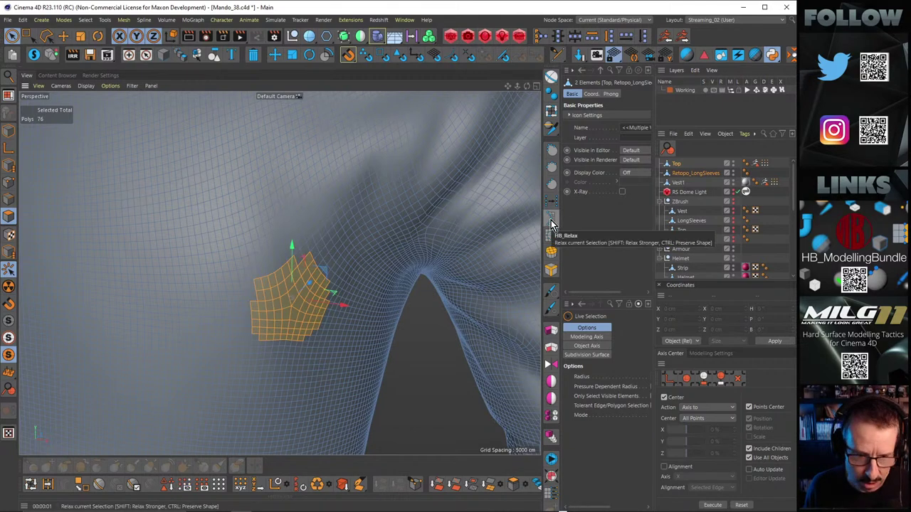
{"action": "left_click", "coordinate": [552, 220]}
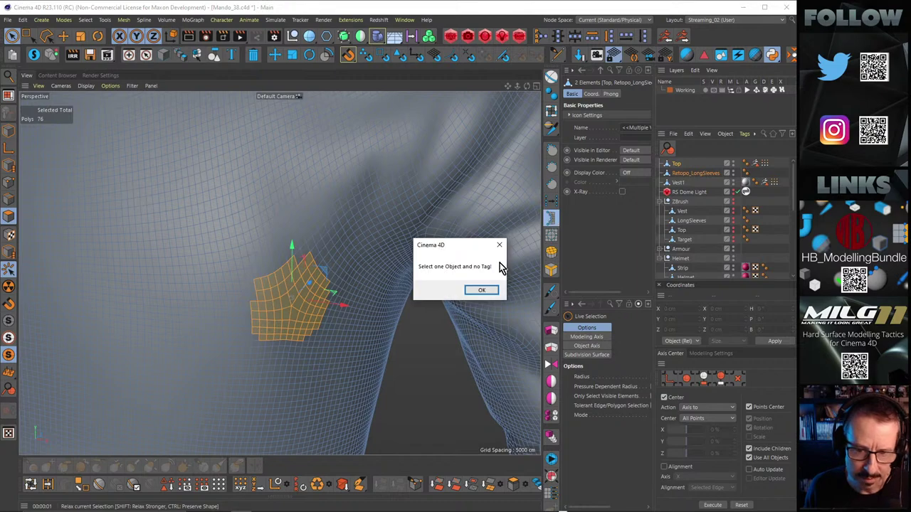
{"action": "left_click", "coordinate": [478, 291]}
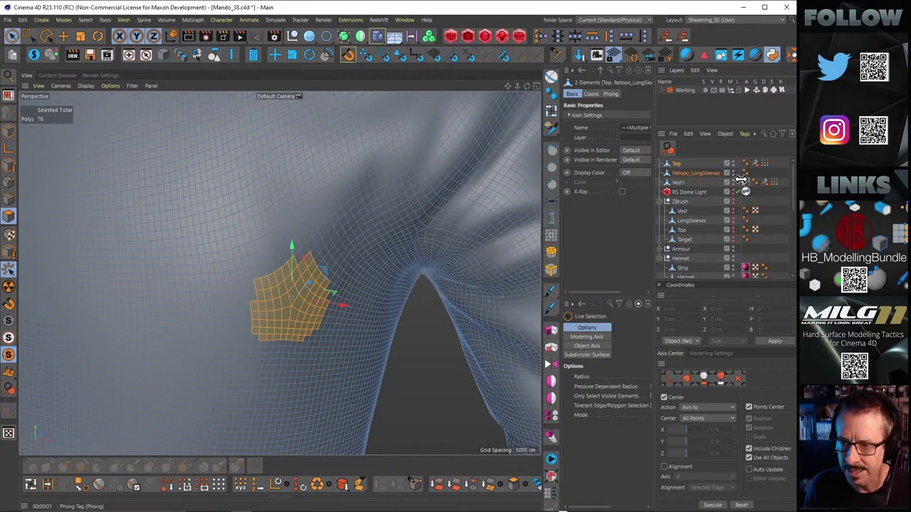
Step: Make Top the only selected object and relax the chosen torso polygons with HB_Relax
{"action": "left_click", "coordinate": [687, 177]}
{"action": "left_click", "coordinate": [687, 182]}
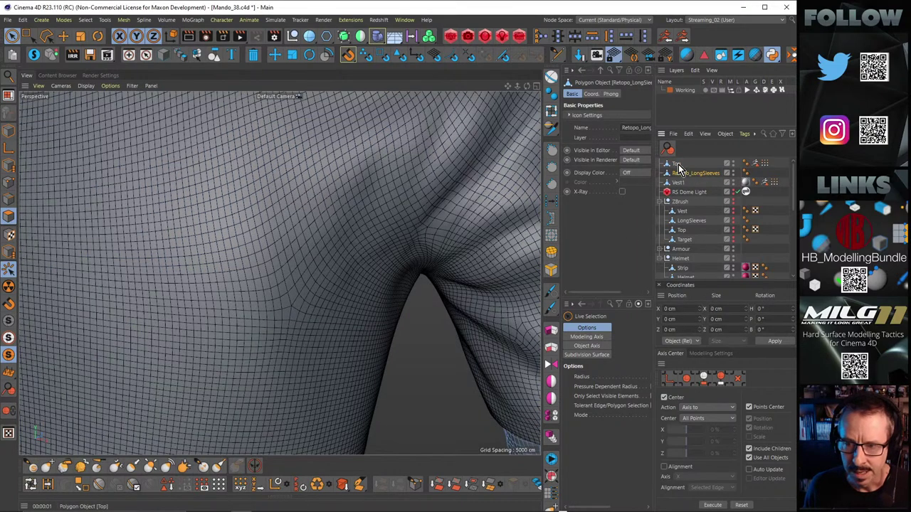
{"action": "left_click", "coordinate": [676, 163]}
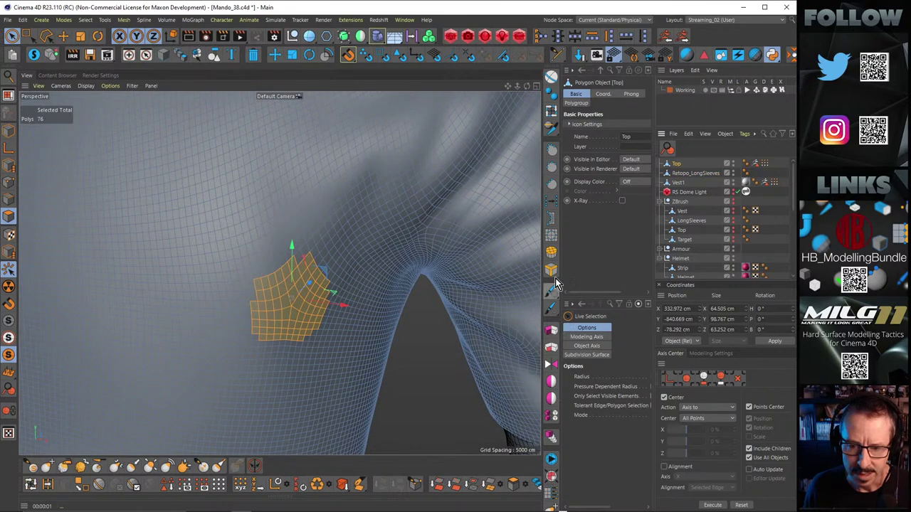
{"action": "left_click", "coordinate": [549, 220]}
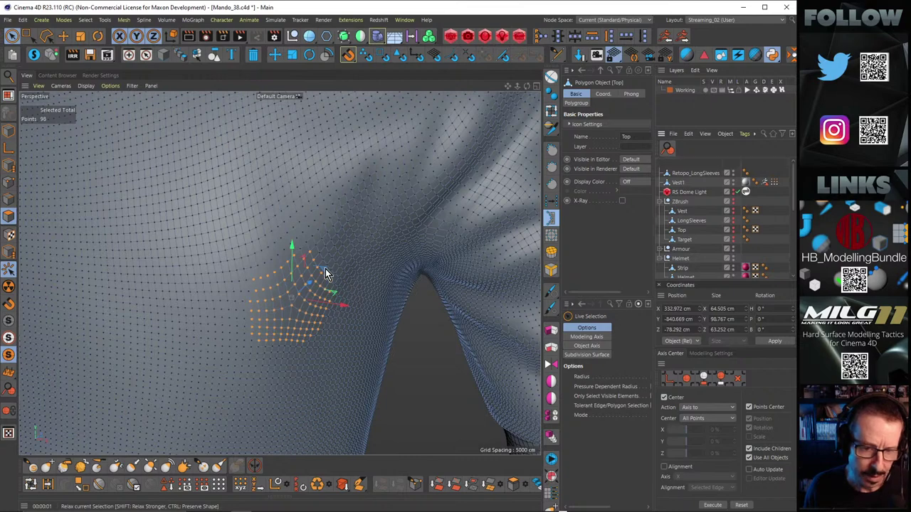
{"action": "key", "text": "Return"}
Step: Select the small patch of polygons around the pole on the upper sleeve beside the armpit and relax it with HB_Relax
{"action": "left_click_drag", "start_coordinate": [314, 297], "coordinate": [303, 264], "text": "alt"}
{"action": "right_click_drag", "start_coordinate": [303, 264], "coordinate": [290, 286], "text": "alt"}
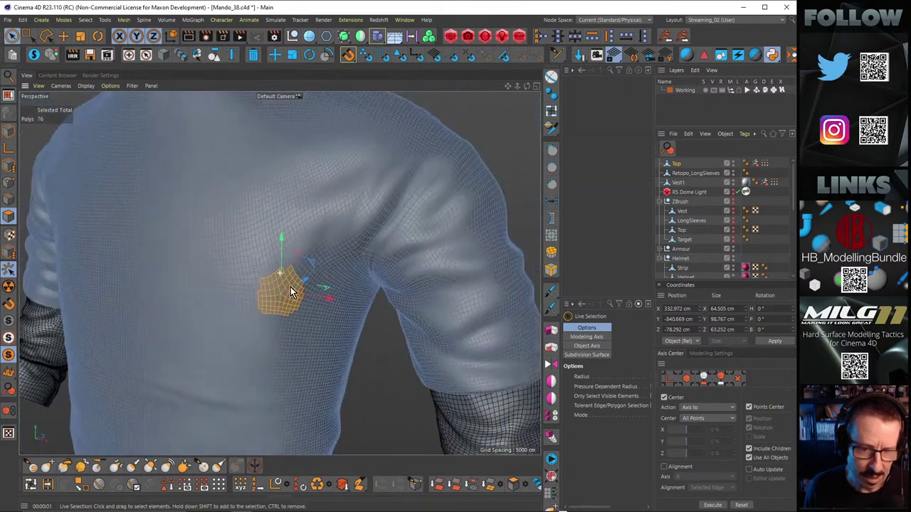
{"action": "left_click_drag", "start_coordinate": [308, 272], "coordinate": [348, 270], "text": "alt"}
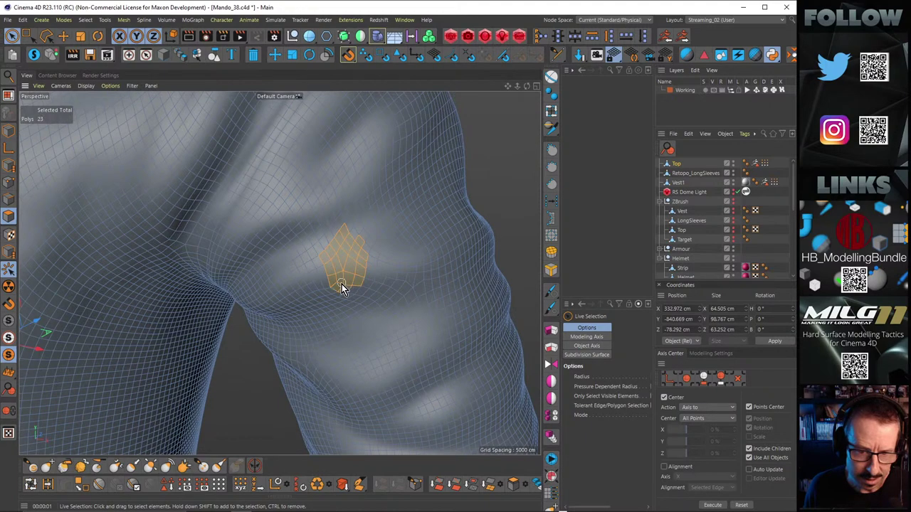
{"action": "left_click_drag", "start_coordinate": [341, 284], "coordinate": [342, 285]}
{"action": "left_click", "coordinate": [550, 219]}
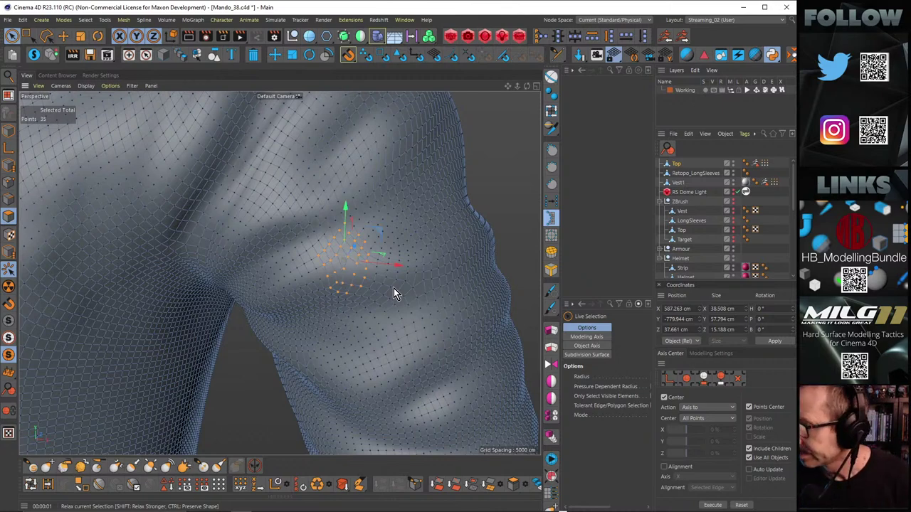
{"action": "key", "text": "Return"}
{"action": "key", "text": "9"}
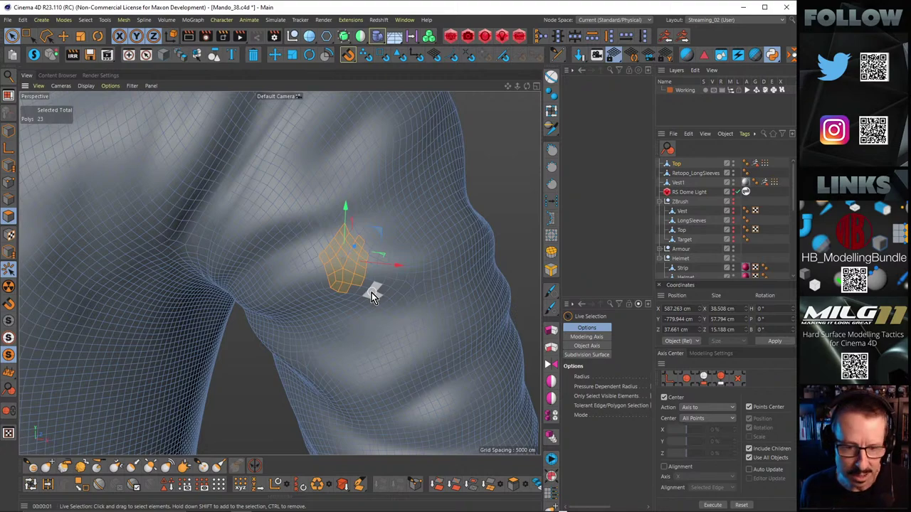
Step: Inspect the Top mesh around the shoulders and torso, and examine the opposite sleeve's fold beside the armpit up close
{"action": "mouse_move", "coordinate": [340, 285]}
{"action": "left_mouse_down", "text": "alt"}
{"action": "mouse_move", "coordinate": [345, 294]}
{"action": "mouse_move", "coordinate": [373, 249]}
{"action": "mouse_move", "coordinate": [361, 221]}
{"action": "mouse_move", "coordinate": [397, 232]}
{"action": "mouse_move", "coordinate": [355, 236]}
{"action": "mouse_move", "coordinate": [338, 255]}
{"action": "mouse_move", "coordinate": [342, 179]}
{"action": "mouse_move", "coordinate": [318, 222]}
{"action": "mouse_move", "coordinate": [276, 263]}
{"action": "mouse_move", "coordinate": [306, 266]}
{"action": "mouse_move", "coordinate": [350, 248]}
{"action": "mouse_move", "coordinate": [333, 259]}
{"action": "mouse_move", "coordinate": [315, 306]}
{"action": "mouse_move", "coordinate": [338, 278]}
{"action": "mouse_move", "coordinate": [315, 319]}
{"action": "mouse_move", "coordinate": [295, 331]}
{"action": "mouse_move", "coordinate": [325, 277]}
{"action": "mouse_move", "coordinate": [350, 302]}
{"action": "mouse_move", "coordinate": [382, 272]}
{"action": "mouse_move", "coordinate": [387, 178]}
{"action": "mouse_move", "coordinate": [352, 234]}
{"action": "mouse_move", "coordinate": [249, 315]}
{"action": "mouse_move", "coordinate": [290, 317]}
{"action": "mouse_move", "coordinate": [340, 272]}
{"action": "mouse_move", "coordinate": [361, 273]}
{"action": "mouse_move", "coordinate": [357, 306]}
{"action": "mouse_move", "coordinate": [305, 338]}
{"action": "mouse_move", "coordinate": [289, 331]}
{"action": "mouse_move", "coordinate": [362, 313]}
{"action": "mouse_move", "coordinate": [415, 285]}
{"action": "mouse_move", "coordinate": [413, 258]}
{"action": "mouse_move", "coordinate": [370, 283]}
{"action": "mouse_move", "coordinate": [388, 235]}
{"action": "mouse_move", "coordinate": [456, 308]}
{"action": "mouse_move", "coordinate": [374, 305]}
{"action": "mouse_move", "coordinate": [348, 283]}
{"action": "left_mouse_up", "text": "alt"}
{"action": "right_click_drag", "start_coordinate": [348, 282], "coordinate": [329, 267], "text": "alt"}
{"action": "left_click_drag", "start_coordinate": [329, 268], "coordinate": [217, 268], "text": "alt"}
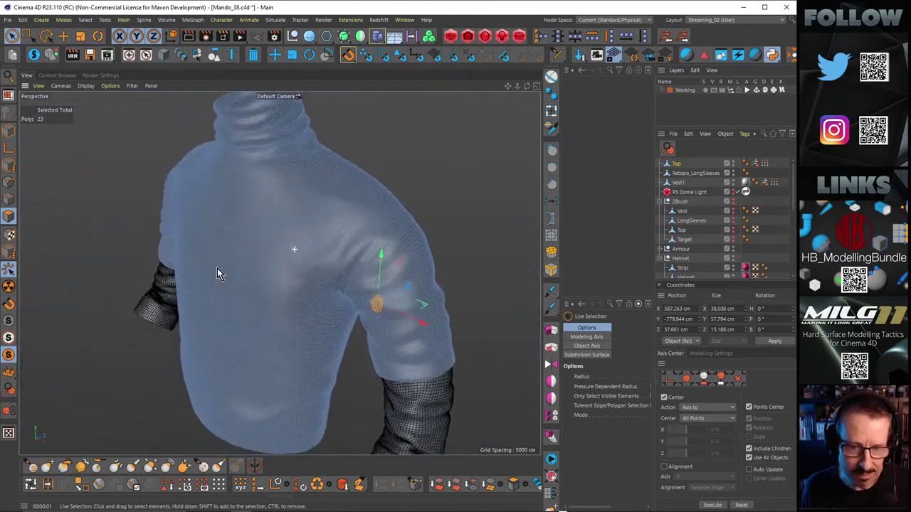
{"action": "left_click_drag", "start_coordinate": [279, 274], "coordinate": [316, 320], "text": "alt"}
{"action": "scroll", "coordinate": [458, 310], "scroll_direction": "up", "scroll_amount": 5}
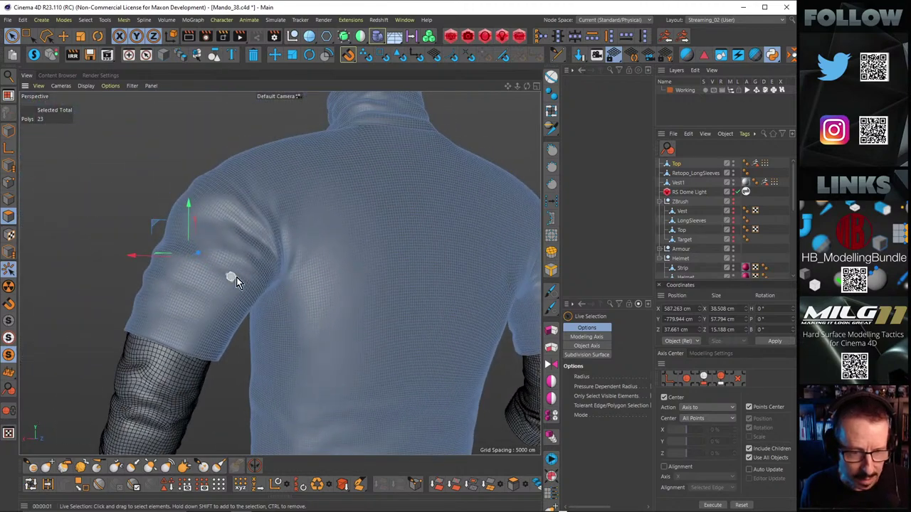
{"action": "left_click_drag", "start_coordinate": [236, 277], "coordinate": [331, 303], "text": "alt"}
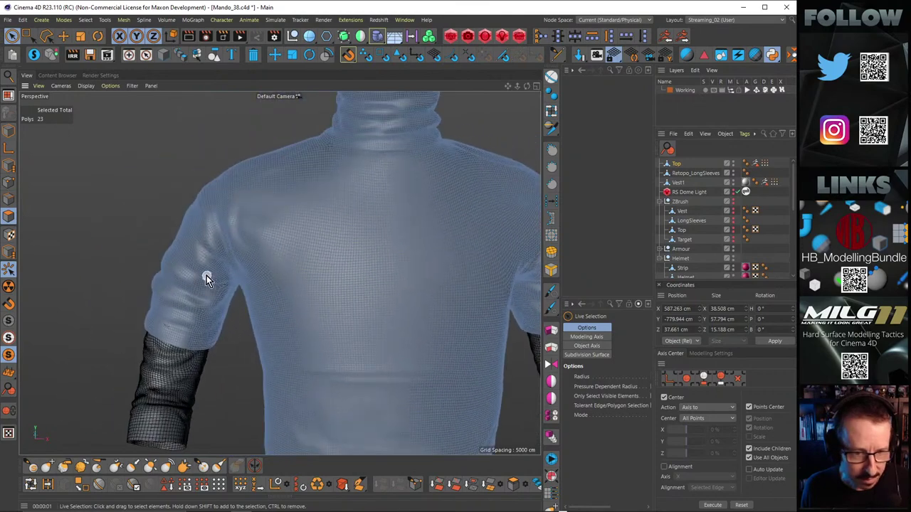
{"action": "right_click_drag", "start_coordinate": [206, 275], "coordinate": [286, 285], "text": "alt"}
{"action": "left_click_drag", "start_coordinate": [287, 285], "coordinate": [245, 284], "text": "alt"}
{"action": "right_click_drag", "start_coordinate": [244, 284], "coordinate": [298, 292], "text": "alt"}
{"action": "left_click_drag", "start_coordinate": [299, 292], "coordinate": [280, 309], "text": "alt"}
{"action": "right_click_drag", "start_coordinate": [280, 308], "coordinate": [370, 317], "text": "alt"}
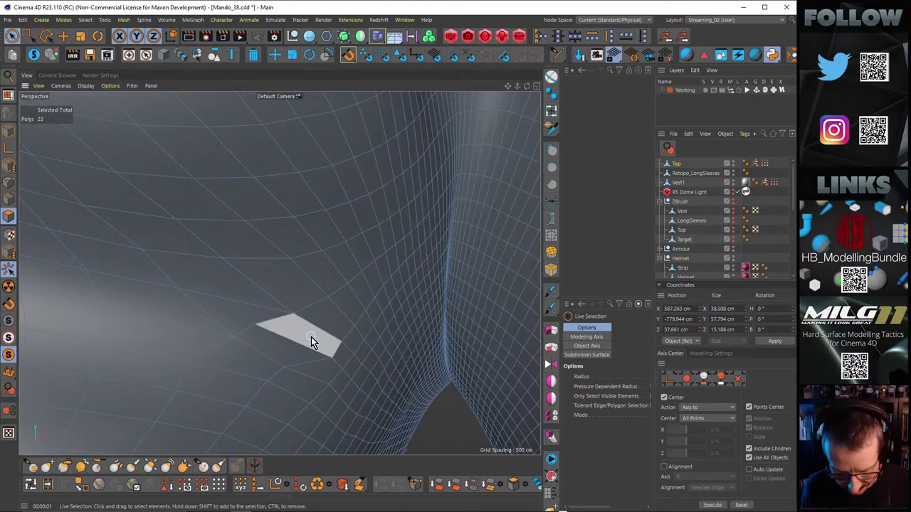
Step: Switch to Points mode and adjust the pole point on the opposite sleeve fold beside the armpit with the Slide tool
{"action": "key", "text": "Return"}
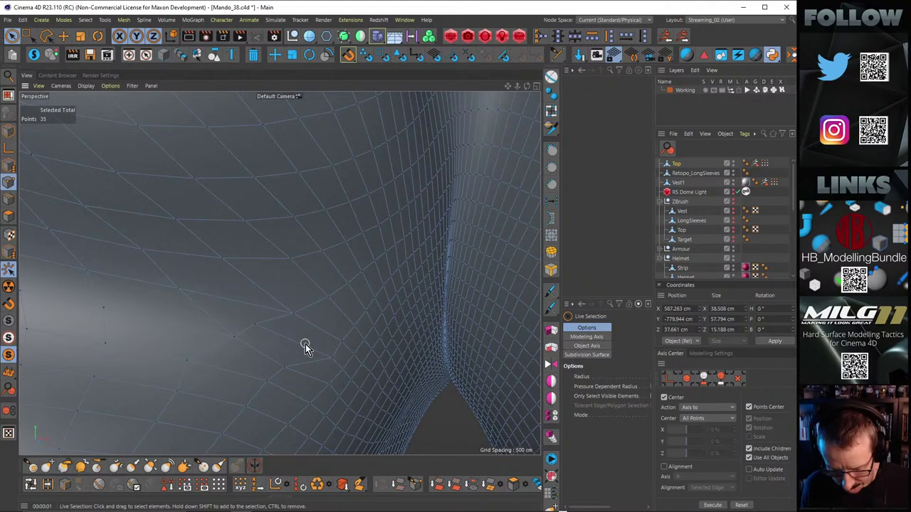
{"action": "key", "text": "h"}
{"action": "right_click_drag", "start_coordinate": [169, 307], "coordinate": [307, 263], "text": "alt"}
{"action": "scroll", "coordinate": [299, 277], "scroll_direction": "up", "scroll_amount": 2}
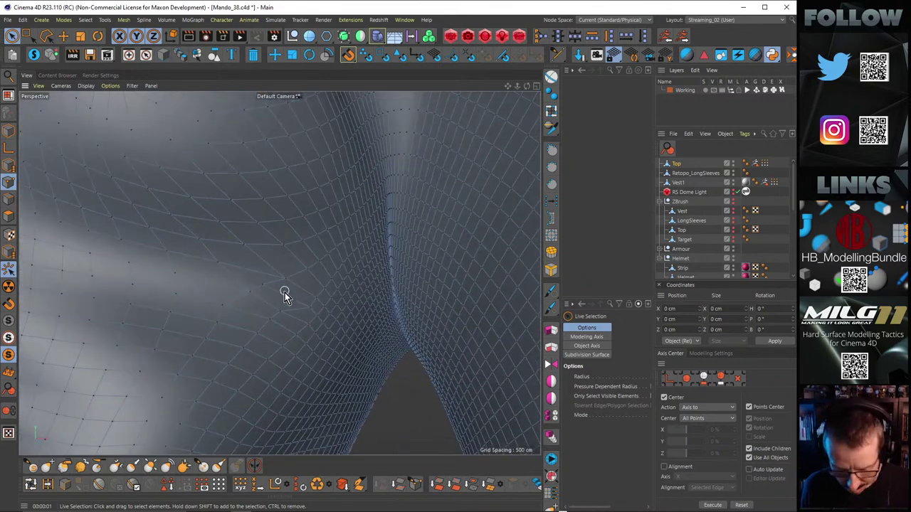
{"action": "key", "text": "m"}
{"action": "key", "text": "o"}
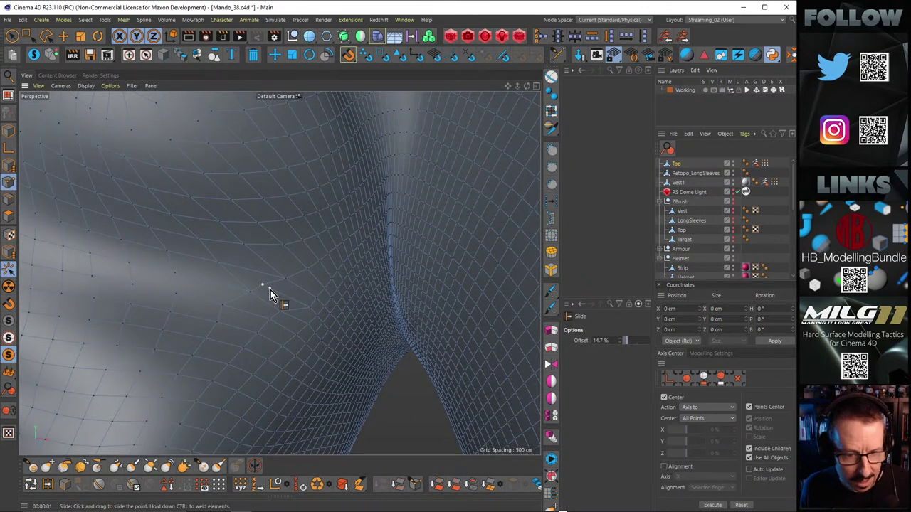
{"action": "right_click_drag", "start_coordinate": [296, 266], "coordinate": [284, 274], "text": "alt"}
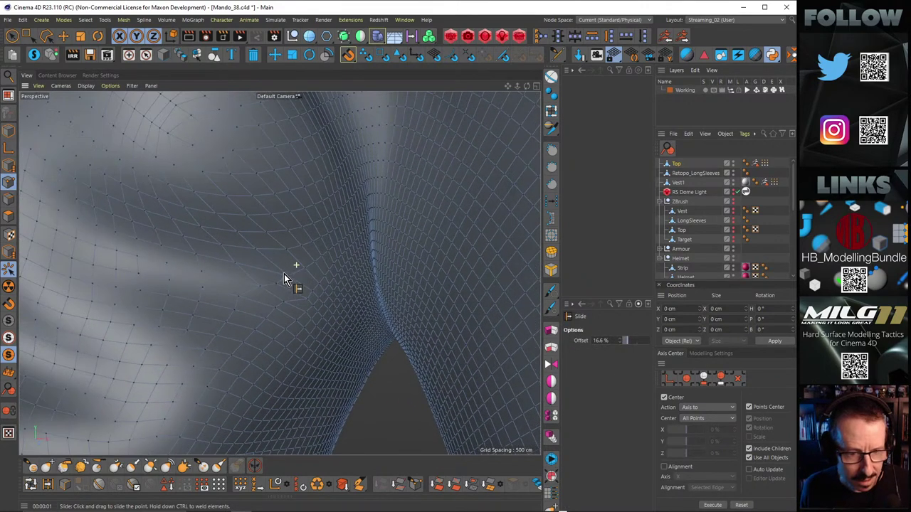
Step: Select the polygons around the pole on the opposite sleeve fold with Live Selection and relax them with HB_Relax
{"action": "left_click", "coordinate": [11, 36]}
{"action": "left_click", "coordinate": [8, 217]}
{"action": "mouse_move", "coordinate": [228, 258]}
{"action": "left_mouse_down"}
{"action": "mouse_move", "coordinate": [261, 263]}
{"action": "mouse_move", "coordinate": [246, 243]}
{"action": "mouse_move", "coordinate": [294, 309]}
{"action": "left_mouse_up"}
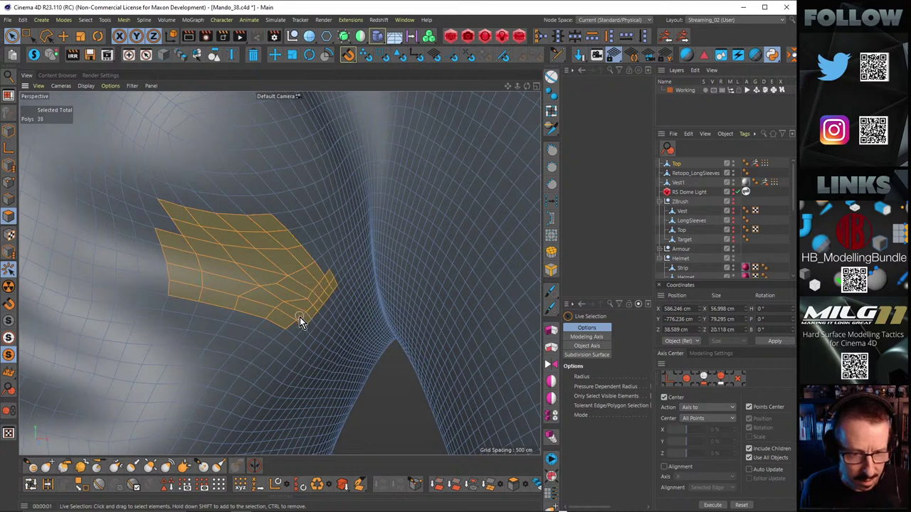
{"action": "left_click", "coordinate": [552, 222]}
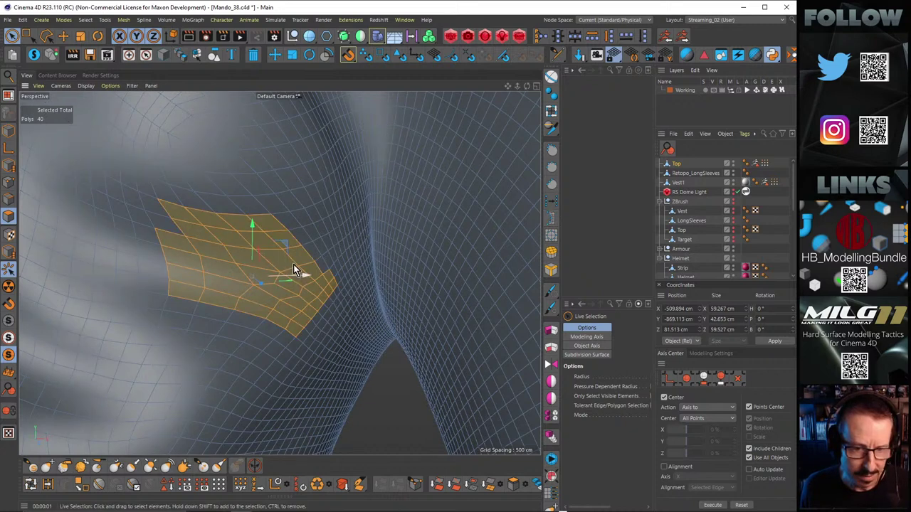
Step: Select the polygon patch on the fold above the relaxed sleeve area and relax it with HB_Relax
{"action": "mouse_move", "coordinate": [294, 264]}
{"action": "left_mouse_down", "text": "alt"}
{"action": "mouse_move", "coordinate": [273, 268]}
{"action": "mouse_move", "coordinate": [293, 282]}
{"action": "mouse_move", "coordinate": [292, 268]}
{"action": "left_mouse_up", "text": "alt"}
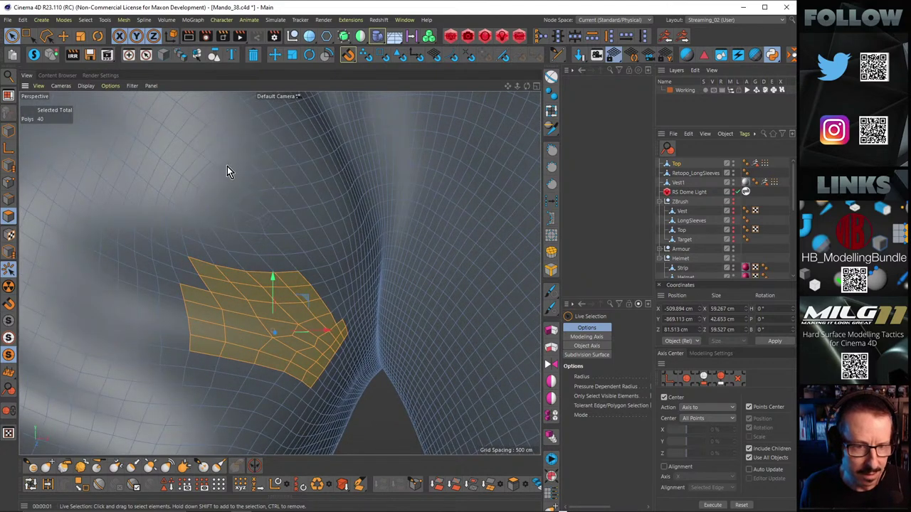
{"action": "mouse_move", "coordinate": [227, 165]}
{"action": "left_mouse_down"}
{"action": "mouse_move", "coordinate": [213, 191]}
{"action": "mouse_move", "coordinate": [198, 183]}
{"action": "mouse_move", "coordinate": [188, 199]}
{"action": "mouse_move", "coordinate": [256, 218]}
{"action": "mouse_move", "coordinate": [244, 190]}
{"action": "left_mouse_up"}
{"action": "mouse_move", "coordinate": [204, 151]}
{"action": "left_mouse_down"}
{"action": "mouse_move", "coordinate": [289, 228]}
{"action": "mouse_move", "coordinate": [317, 233]}
{"action": "left_mouse_up"}
{"action": "left_click", "coordinate": [554, 219]}
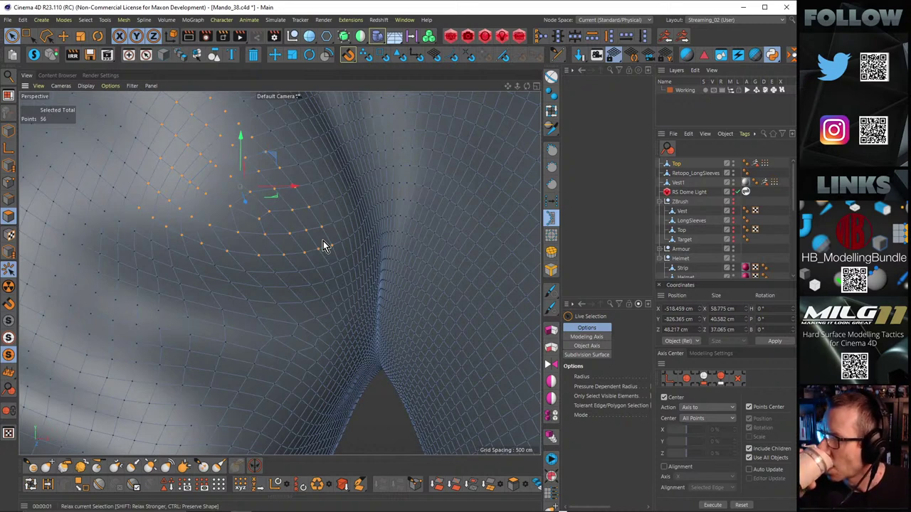
{"action": "key", "text": "Return"}
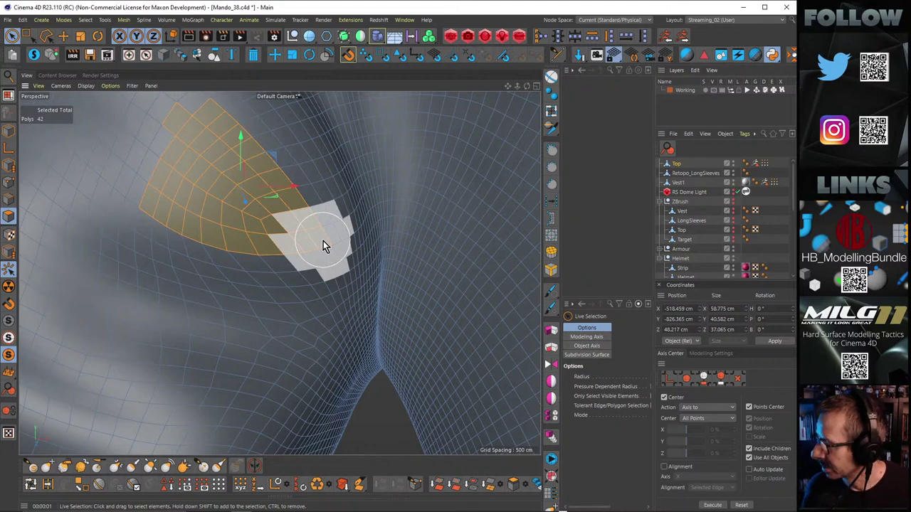
{"action": "left_click_drag", "start_coordinate": [189, 301], "coordinate": [299, 299], "text": "alt"}
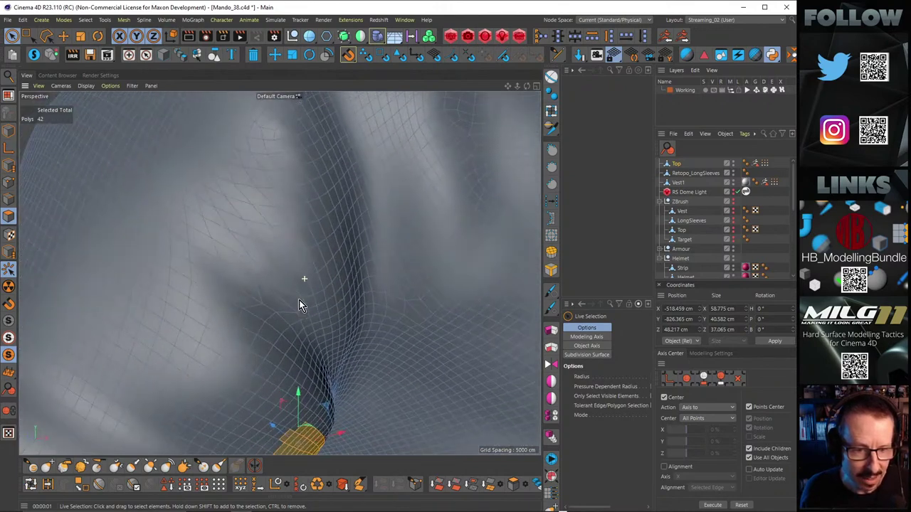
Step: Select the polygon patch higher on the opposite sleeve fold and relax it while preserving its shape, comparing the result up close
{"action": "mouse_move", "coordinate": [242, 255]}
{"action": "left_mouse_down"}
{"action": "mouse_move", "coordinate": [293, 297]}
{"action": "mouse_move", "coordinate": [235, 216]}
{"action": "left_mouse_up"}
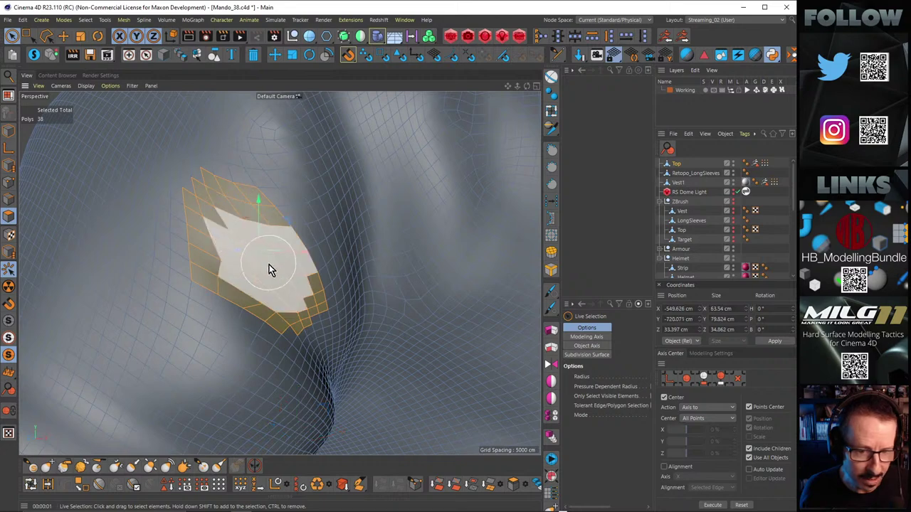
{"action": "left_click_drag", "start_coordinate": [268, 266], "coordinate": [273, 268], "text": "alt"}
{"action": "left_click", "coordinate": [548, 222], "text": "ctrl"}
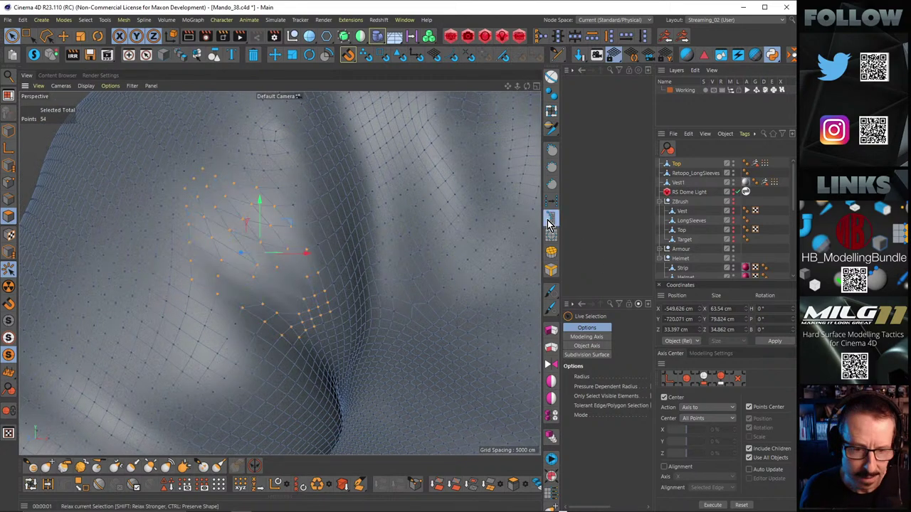
{"action": "left_click", "coordinate": [316, 298], "text": "shift"}
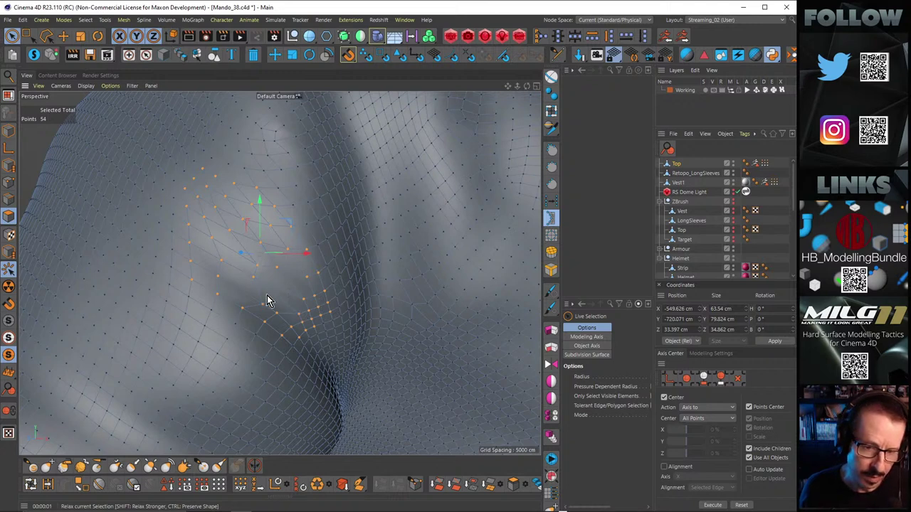
{"action": "left_click", "coordinate": [557, 224]}
{"action": "key", "text": "Return"}
{"action": "left_click_drag", "start_coordinate": [279, 272], "coordinate": [291, 256], "text": "alt"}
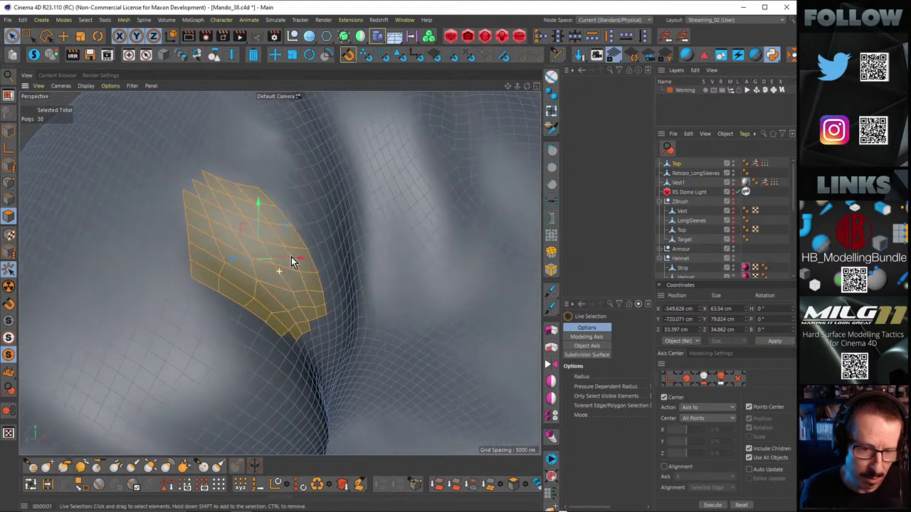
Step: Select the stray collar point stretched across the neck opening in Points mode and move it toward the collar's rim
{"action": "right_click_drag", "start_coordinate": [291, 257], "coordinate": [217, 269], "text": "alt"}
{"action": "scroll", "coordinate": [338, 263], "scroll_direction": "down", "scroll_amount": 2}
{"action": "mouse_move", "coordinate": [361, 254]}
{"action": "left_mouse_down", "text": "alt"}
{"action": "mouse_move", "coordinate": [291, 290]}
{"action": "mouse_move", "coordinate": [267, 282]}
{"action": "mouse_move", "coordinate": [332, 300]}
{"action": "mouse_move", "coordinate": [344, 395]}
{"action": "mouse_move", "coordinate": [338, 238]}
{"action": "mouse_move", "coordinate": [386, 211]}
{"action": "mouse_move", "coordinate": [358, 254]}
{"action": "mouse_move", "coordinate": [313, 206]}
{"action": "mouse_move", "coordinate": [339, 199]}
{"action": "mouse_move", "coordinate": [378, 237]}
{"action": "mouse_move", "coordinate": [445, 225]}
{"action": "mouse_move", "coordinate": [370, 276]}
{"action": "mouse_move", "coordinate": [392, 245]}
{"action": "left_mouse_up", "text": "alt"}
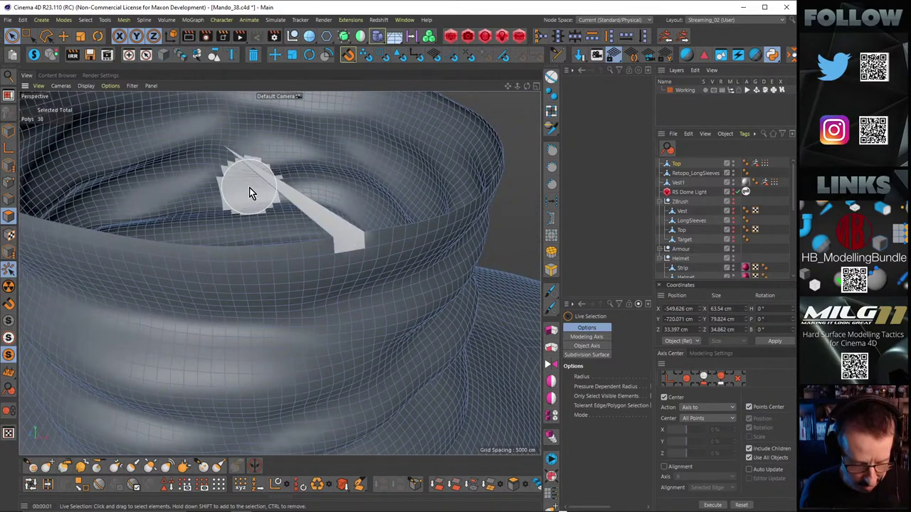
{"action": "key", "text": "Return"}
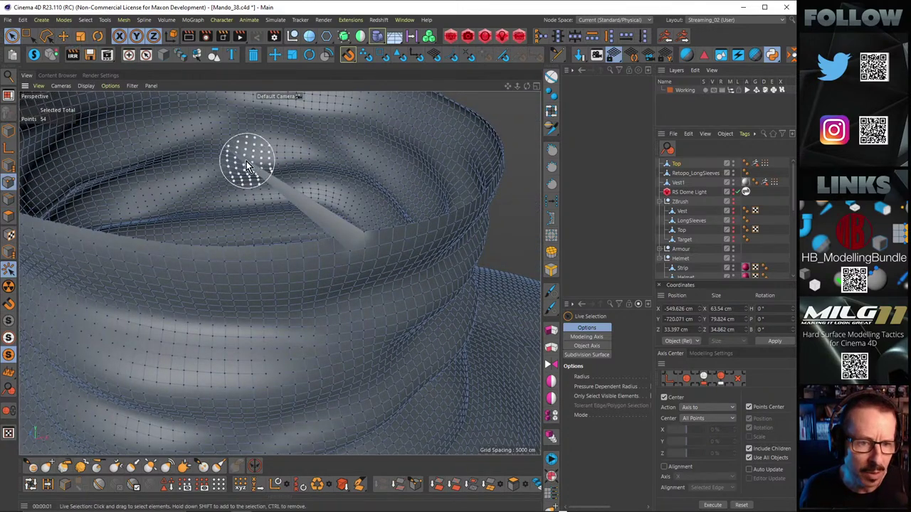
{"action": "scroll", "coordinate": [231, 163], "scroll_direction": "up", "scroll_amount": 5}
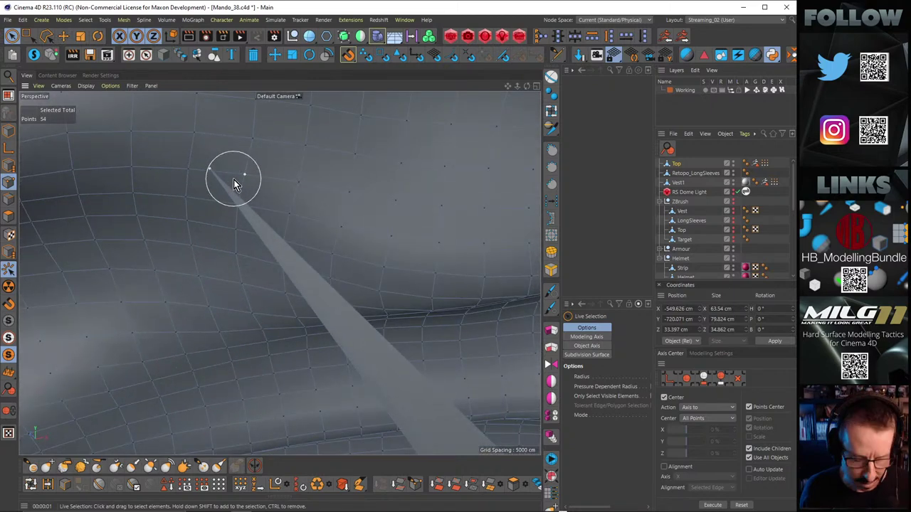
{"action": "key", "text": "e"}
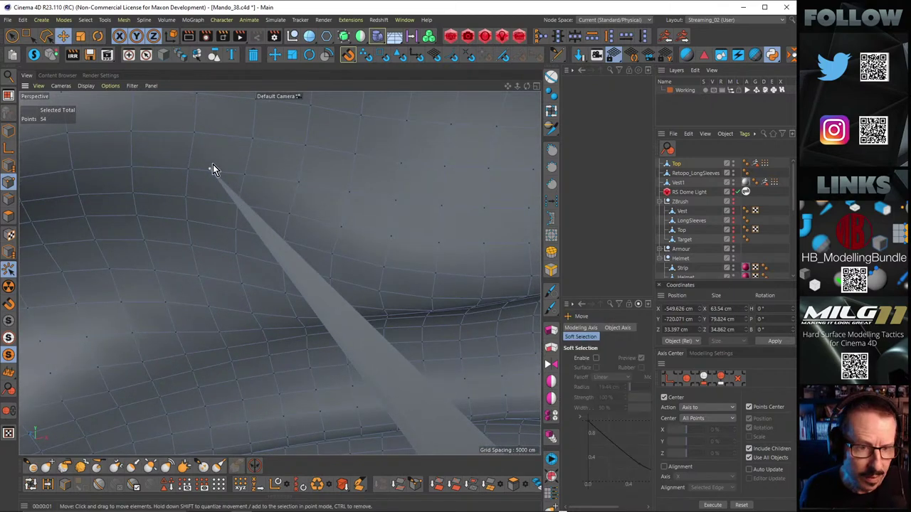
{"action": "left_click", "coordinate": [210, 170]}
{"action": "scroll", "coordinate": [213, 174], "scroll_direction": "down", "scroll_amount": 8}
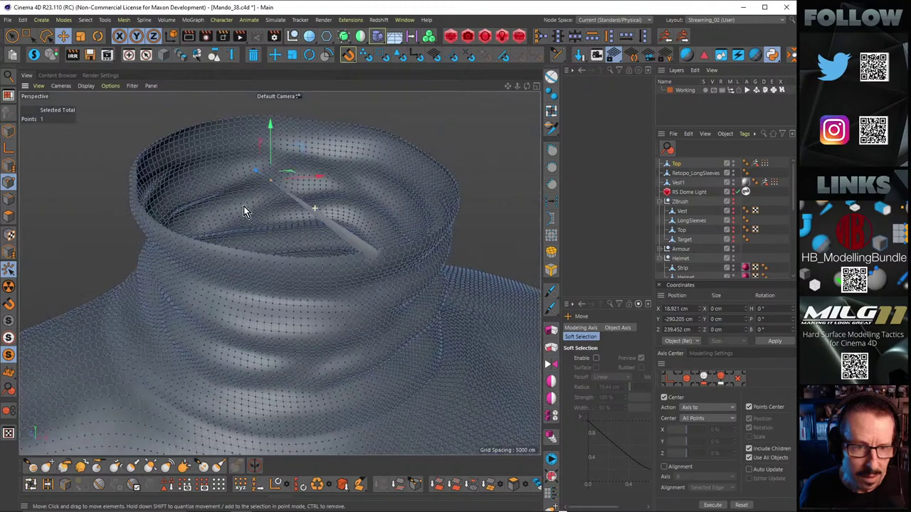
{"action": "left_click_drag", "start_coordinate": [261, 174], "coordinate": [317, 206]}
{"action": "scroll", "coordinate": [403, 248], "scroll_direction": "up", "scroll_amount": 4}
{"action": "left_click_drag", "start_coordinate": [301, 250], "coordinate": [328, 254], "text": "alt"}
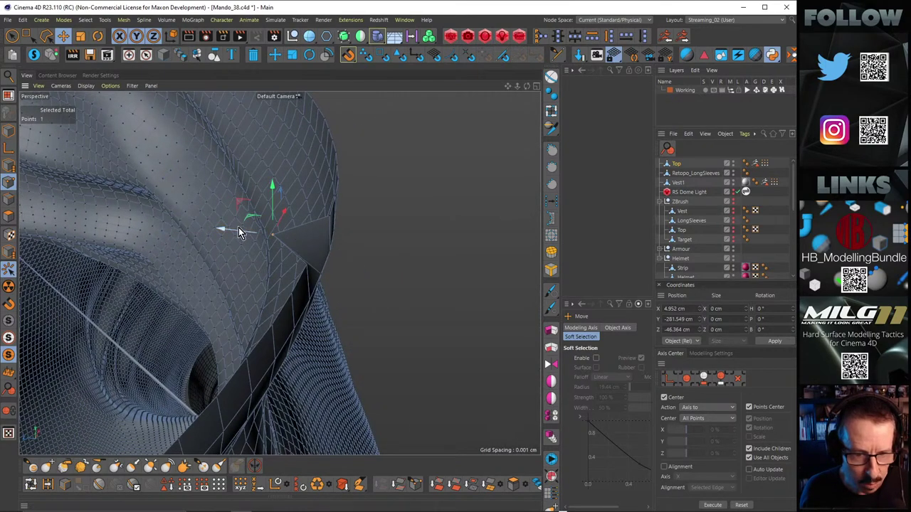
Step: Align the stray point with the neighbouring collar rim points and try to refine its position with the Slide tool
{"action": "left_click_drag", "start_coordinate": [240, 229], "coordinate": [309, 250]}
{"action": "left_click_drag", "start_coordinate": [251, 240], "coordinate": [190, 264]}
{"action": "left_click_drag", "start_coordinate": [138, 246], "coordinate": [207, 256]}
{"action": "left_click_drag", "start_coordinate": [118, 234], "coordinate": [122, 239]}
{"action": "left_click_drag", "start_coordinate": [122, 239], "coordinate": [97, 229], "text": "alt"}
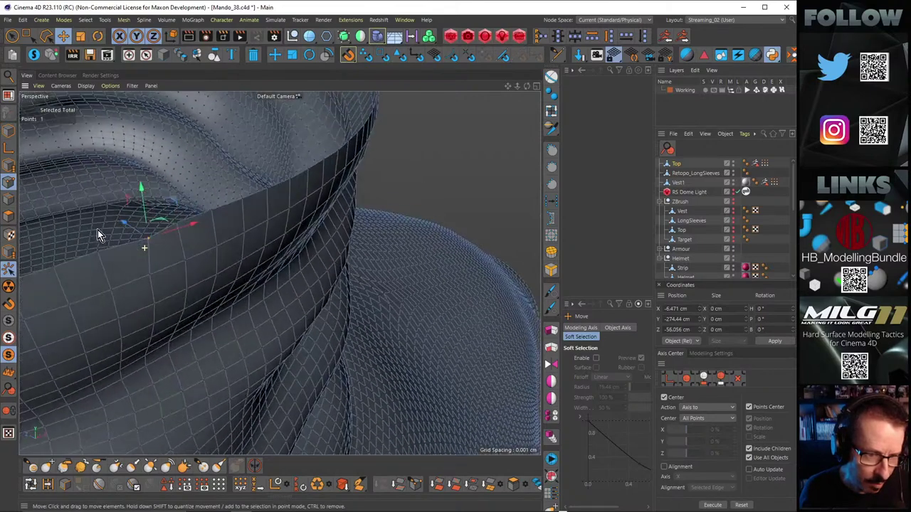
{"action": "key", "text": "m"}
{"action": "key", "text": "o"}
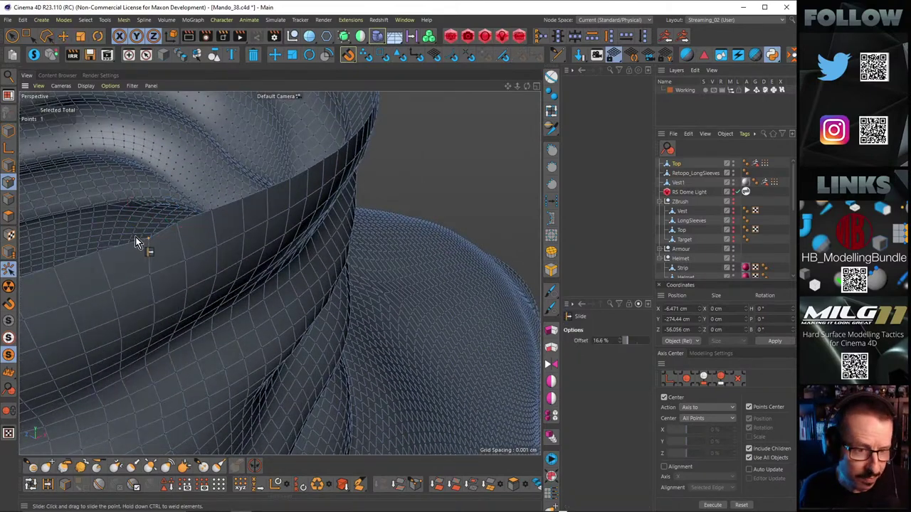
{"action": "left_click_drag", "start_coordinate": [141, 244], "coordinate": [341, 290], "text": "alt"}
{"action": "key", "text": "e"}
Step: Undo the collar point moves and the preceding sleeve edits to repair the torn polygons on the sleeve fold
{"action": "right_click_drag", "start_coordinate": [279, 272], "coordinate": [385, 317], "text": "alt"}
{"action": "left_click_drag", "start_coordinate": [327, 329], "coordinate": [277, 258], "text": "alt"}
{"action": "right_click_drag", "start_coordinate": [276, 254], "coordinate": [309, 244], "text": "alt"}
{"action": "left_click_drag", "start_coordinate": [309, 244], "coordinate": [248, 248], "text": "alt"}
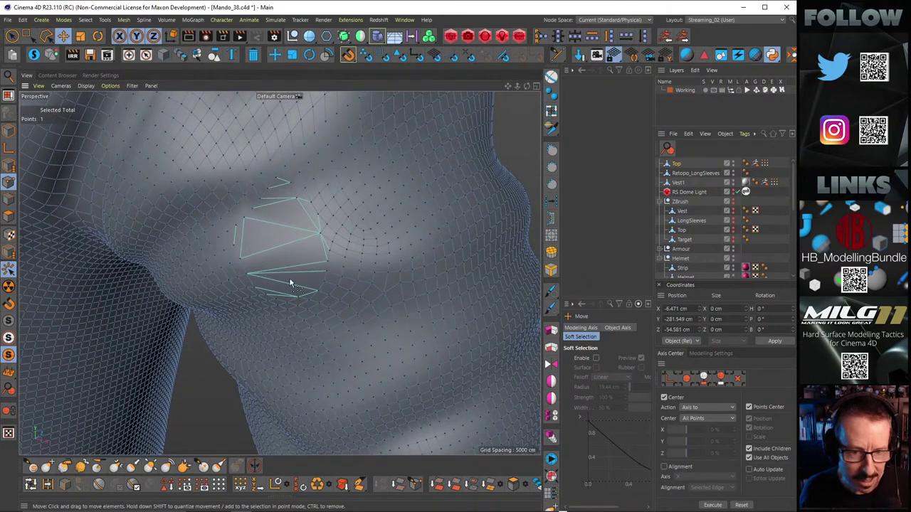
{"action": "key", "text": "ctrl+z"}
{"action": "key", "text": "ctrl+z"}
{"action": "key", "text": "ctrl+z"}
{"action": "key", "text": "ctrl+z"}
{"action": "key", "text": "ctrl+z"}
{"action": "key", "text": "ctrl+z"}
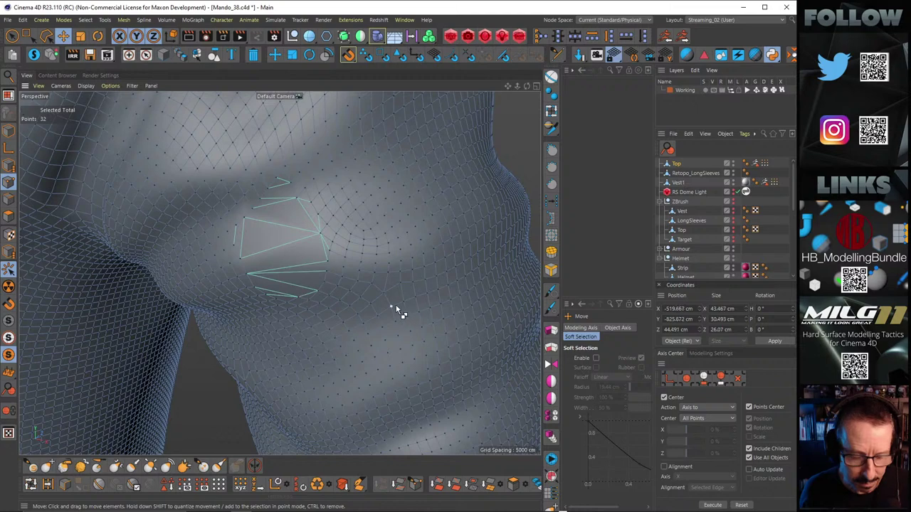
{"action": "key", "text": "ctrl+z"}
{"action": "key", "text": "ctrl+z"}
{"action": "key", "text": "ctrl+z"}
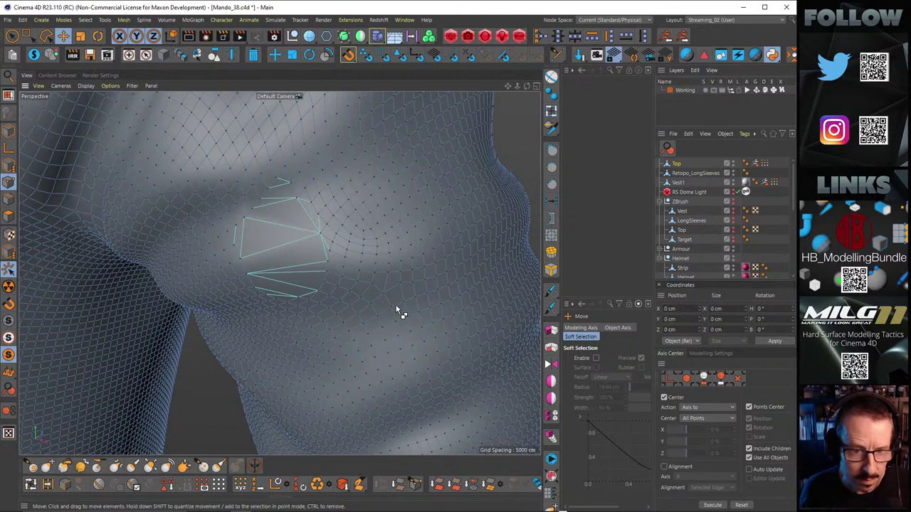
Step: Inspect the restored sleeve fold, then examine the Top mesh from the lower torso up to the collar
{"action": "left_click_drag", "start_coordinate": [311, 267], "coordinate": [338, 242], "text": "alt"}
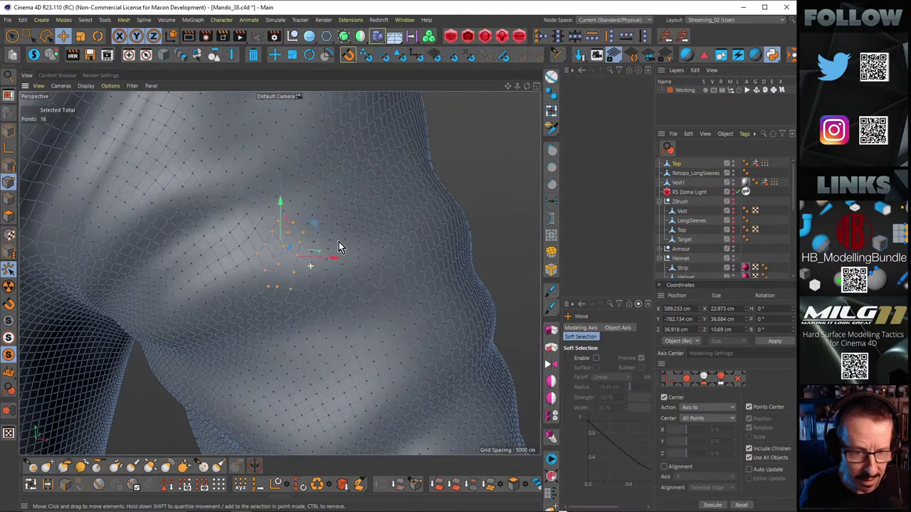
{"action": "right_click_drag", "start_coordinate": [339, 241], "coordinate": [240, 264], "text": "alt"}
{"action": "middle_click_drag", "start_coordinate": [240, 264], "coordinate": [339, 303], "text": "alt"}
{"action": "left_click_drag", "start_coordinate": [339, 304], "coordinate": [212, 287], "text": "alt"}
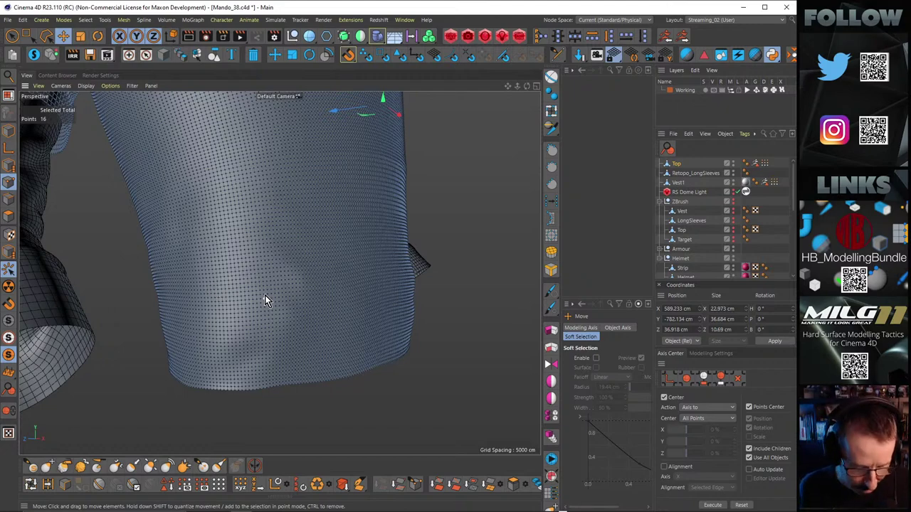
{"action": "left_click_drag", "start_coordinate": [285, 273], "coordinate": [311, 310], "text": "alt"}
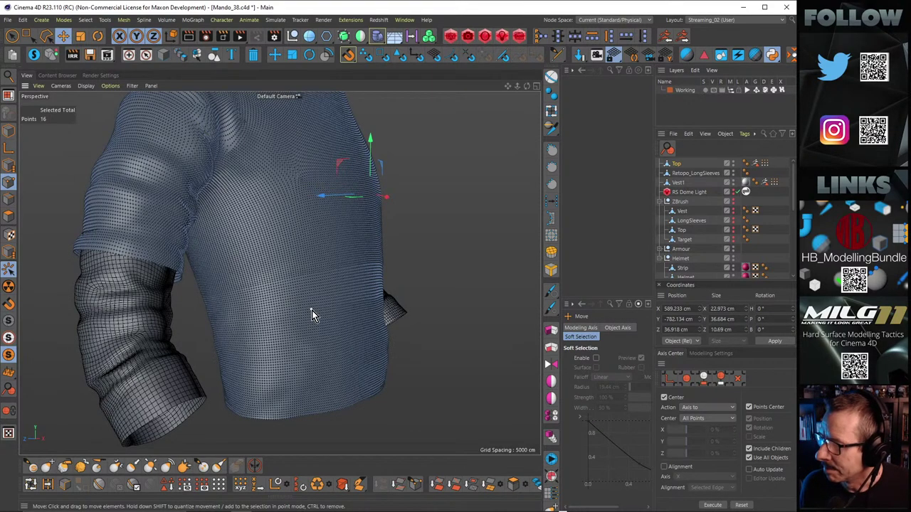
{"action": "right_click_drag", "start_coordinate": [330, 313], "coordinate": [311, 301], "text": "alt"}
{"action": "middle_click_drag", "start_coordinate": [310, 301], "coordinate": [316, 374], "text": "alt"}
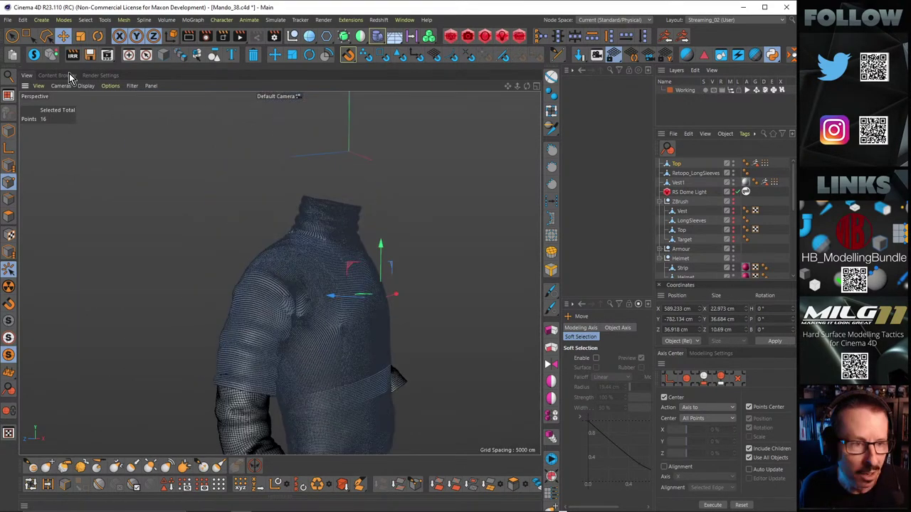
Step: Turn off viewport solo and examine how the Top fits beneath the chest plate, pauldrons and straps
{"action": "left_click", "coordinate": [34, 55]}
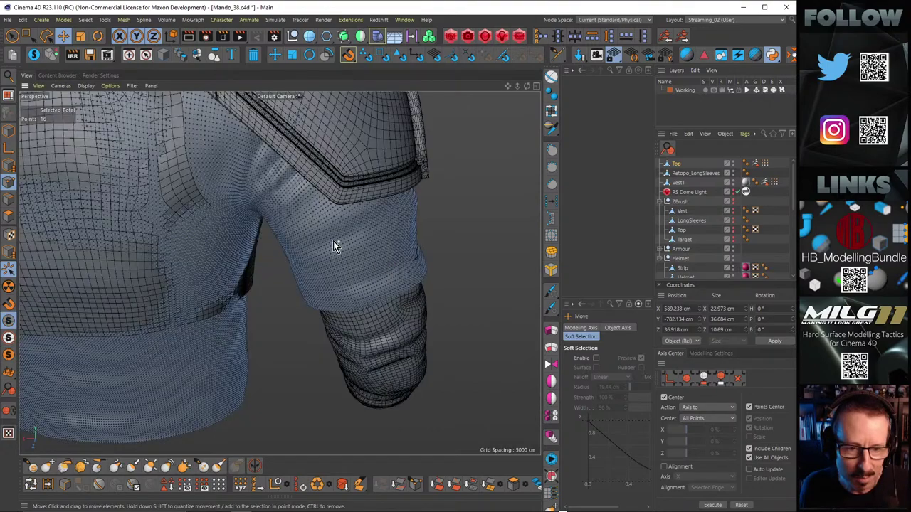
{"action": "left_click_drag", "start_coordinate": [333, 241], "coordinate": [248, 276], "text": "alt"}
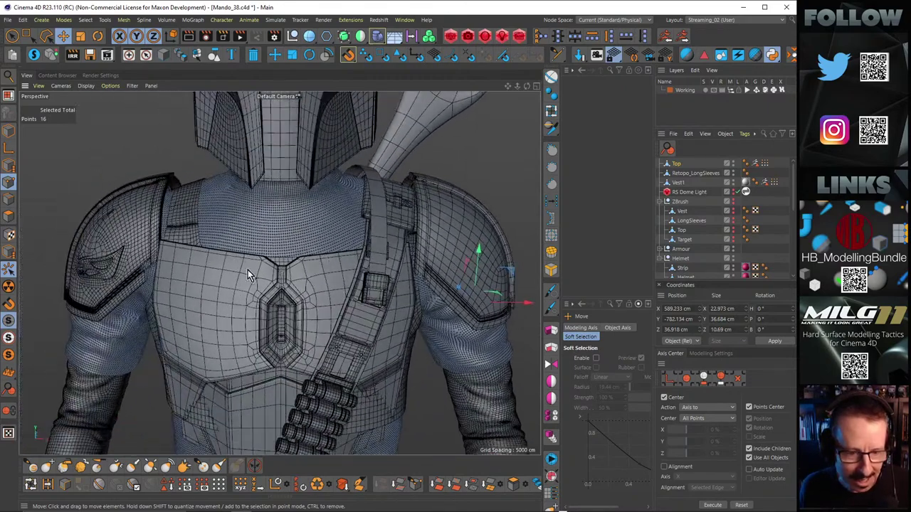
{"action": "left_click_drag", "start_coordinate": [331, 299], "coordinate": [244, 216], "text": "alt"}
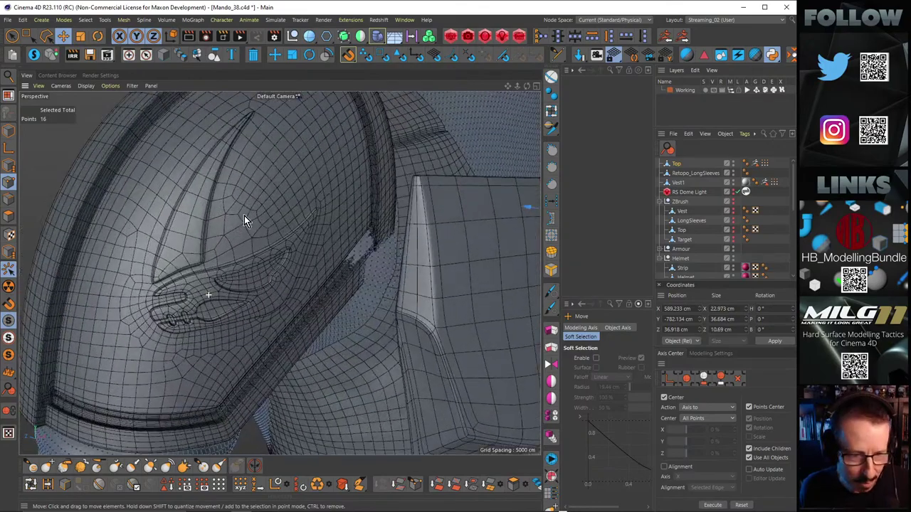
{"action": "left_click_drag", "start_coordinate": [241, 262], "coordinate": [343, 250], "text": "alt"}
{"action": "middle_click_drag", "start_coordinate": [306, 357], "coordinate": [320, 251], "text": "alt"}
{"action": "right_click_drag", "start_coordinate": [282, 315], "coordinate": [335, 292], "text": "alt"}
{"action": "left_click_drag", "start_coordinate": [287, 277], "coordinate": [330, 272], "text": "alt"}
{"action": "right_click_drag", "start_coordinate": [277, 230], "coordinate": [235, 274], "text": "alt"}
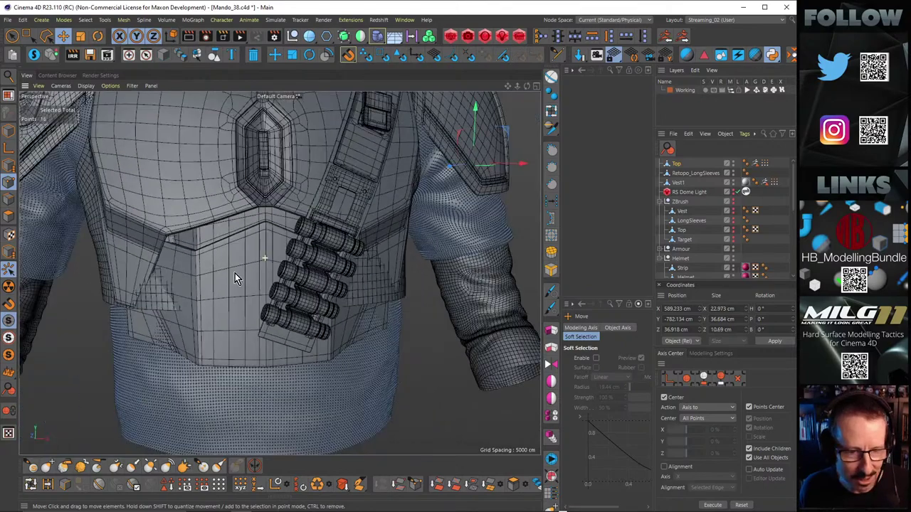
Step: Examine the Top around the waist, below the bandolier and the lower edges of the vest and armour
{"action": "left_click_drag", "start_coordinate": [234, 273], "coordinate": [284, 319], "text": "alt"}
{"action": "right_click_drag", "start_coordinate": [332, 294], "coordinate": [321, 287], "text": "alt"}
{"action": "mouse_move", "coordinate": [321, 291]}
{"action": "left_mouse_down", "text": "alt"}
{"action": "mouse_move", "coordinate": [279, 299]}
{"action": "mouse_move", "coordinate": [326, 291]}
{"action": "left_mouse_up", "text": "alt"}
{"action": "scroll", "coordinate": [341, 298], "scroll_direction": "up", "scroll_amount": 5}
{"action": "middle_click_drag", "start_coordinate": [348, 295], "coordinate": [348, 245], "text": "alt"}
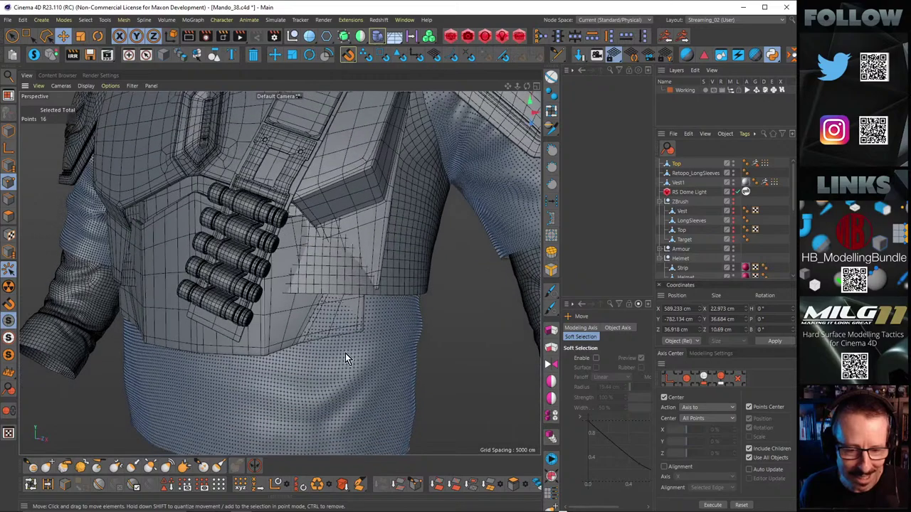
{"action": "middle_click_drag", "start_coordinate": [345, 353], "coordinate": [361, 249], "text": "alt"}
{"action": "right_click_drag", "start_coordinate": [361, 249], "coordinate": [332, 272], "text": "alt"}
{"action": "middle_click_drag", "start_coordinate": [333, 273], "coordinate": [330, 395], "text": "alt"}
{"action": "mouse_move", "coordinate": [330, 395]}
{"action": "left_mouse_down", "text": "alt"}
{"action": "mouse_move", "coordinate": [365, 399]}
{"action": "mouse_move", "coordinate": [321, 406]}
{"action": "left_mouse_up", "text": "alt"}
{"action": "right_click_drag", "start_coordinate": [322, 406], "coordinate": [311, 351], "text": "alt"}
Step: Examine the upper back, the collar beneath the helmet, and the helmet's front from several angles
{"action": "left_click_drag", "start_coordinate": [311, 351], "coordinate": [269, 291], "text": "alt"}
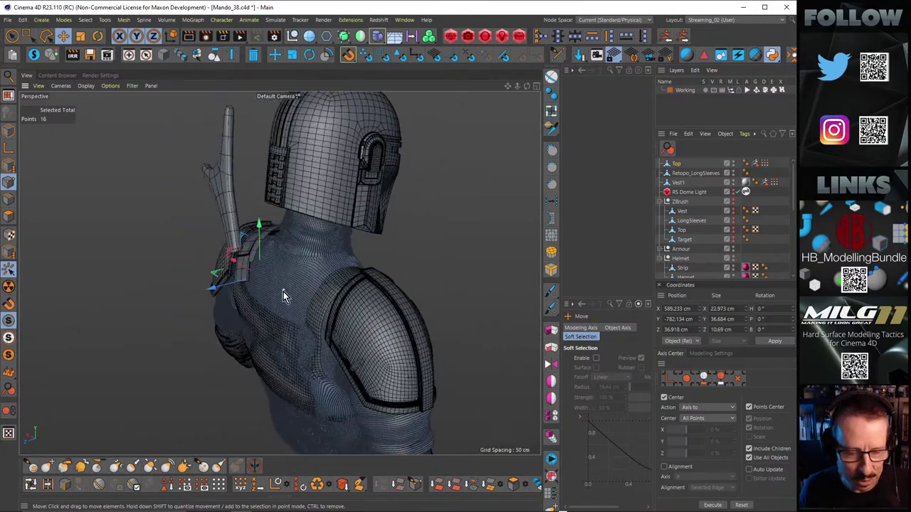
{"action": "left_click_drag", "start_coordinate": [283, 292], "coordinate": [338, 299], "text": "alt"}
{"action": "middle_click_drag", "start_coordinate": [338, 299], "coordinate": [284, 288], "text": "alt"}
{"action": "right_click_drag", "start_coordinate": [284, 288], "coordinate": [366, 256], "text": "alt"}
{"action": "middle_click_drag", "start_coordinate": [366, 256], "coordinate": [299, 280], "text": "alt"}
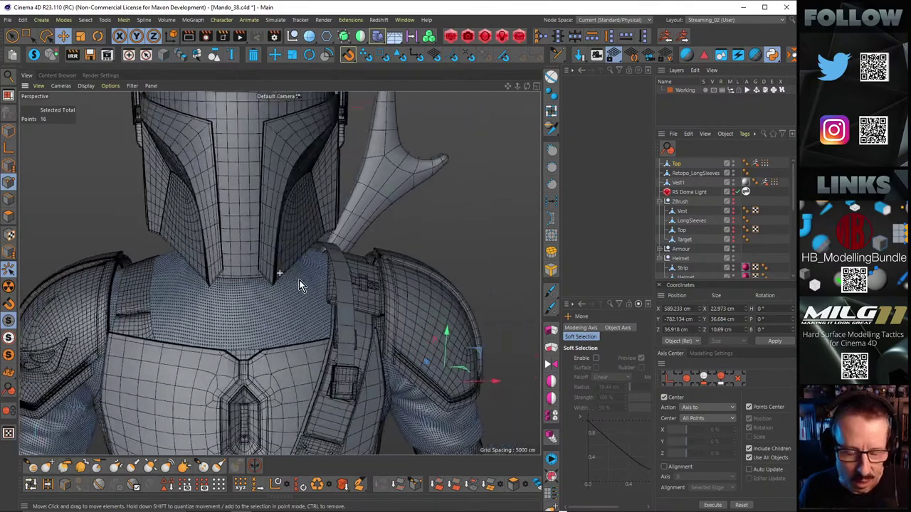
{"action": "left_click_drag", "start_coordinate": [299, 280], "coordinate": [326, 308], "text": "alt"}
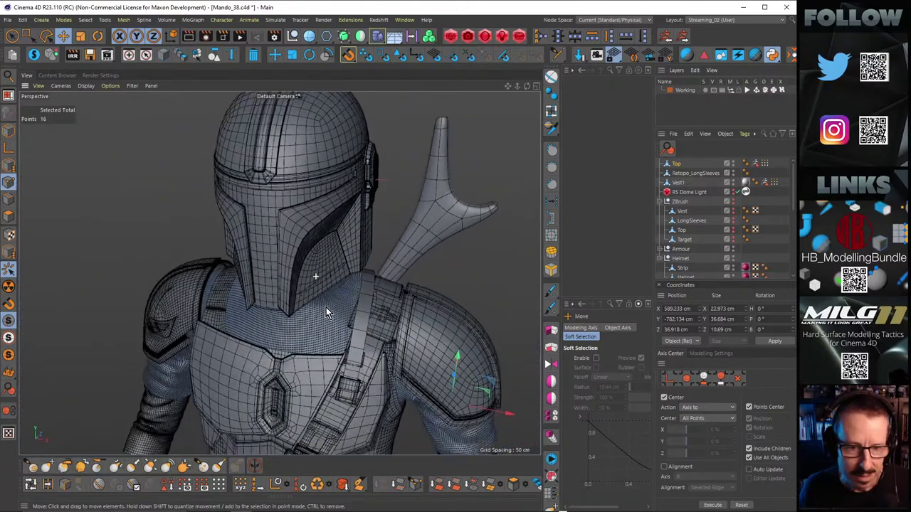
{"action": "middle_click_drag", "start_coordinate": [326, 308], "coordinate": [308, 352], "text": "alt"}
{"action": "scroll", "coordinate": [316, 297], "scroll_direction": "up", "scroll_amount": 5}
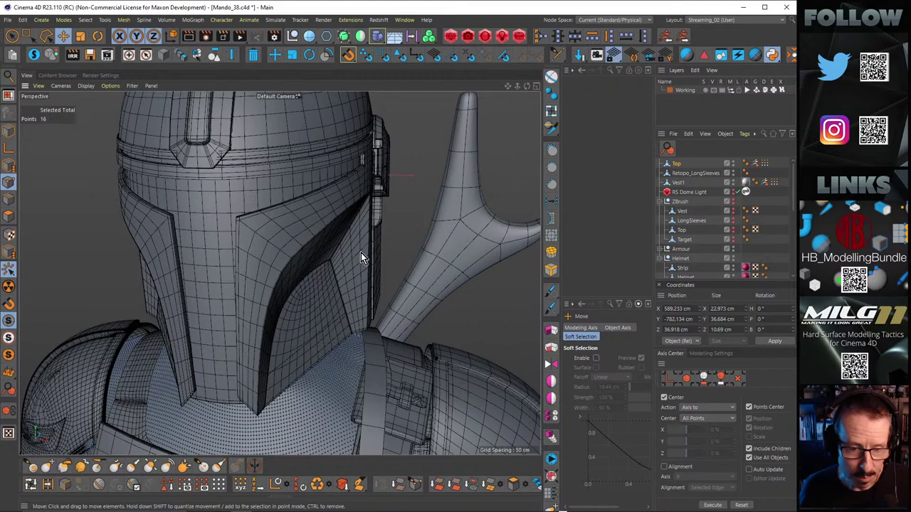
{"action": "right_click_drag", "start_coordinate": [360, 253], "coordinate": [327, 268], "text": "alt"}
{"action": "left_click_drag", "start_coordinate": [328, 273], "coordinate": [306, 221], "text": "alt"}
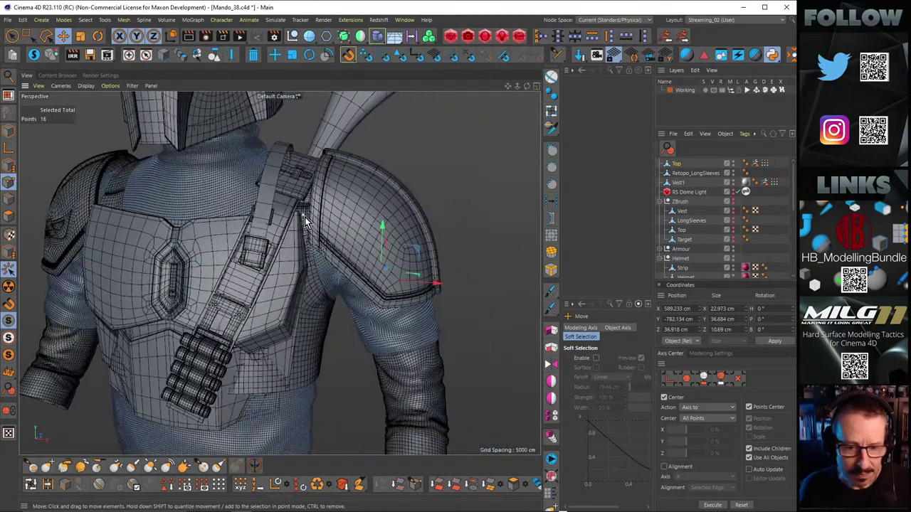
Step: Examine the shoulder strap, its clasp plate and the pauldron from several angles and up close
{"action": "left_click_drag", "start_coordinate": [305, 271], "coordinate": [331, 263], "text": "alt"}
{"action": "right_click_drag", "start_coordinate": [360, 328], "coordinate": [377, 326], "text": "alt"}
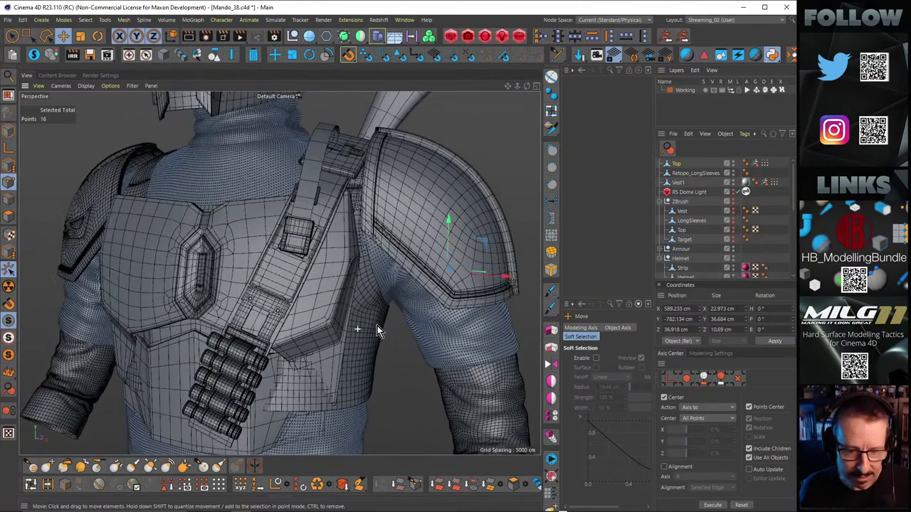
{"action": "left_click_drag", "start_coordinate": [377, 326], "coordinate": [330, 234], "text": "alt"}
{"action": "left_click_drag", "start_coordinate": [282, 318], "coordinate": [331, 256], "text": "alt"}
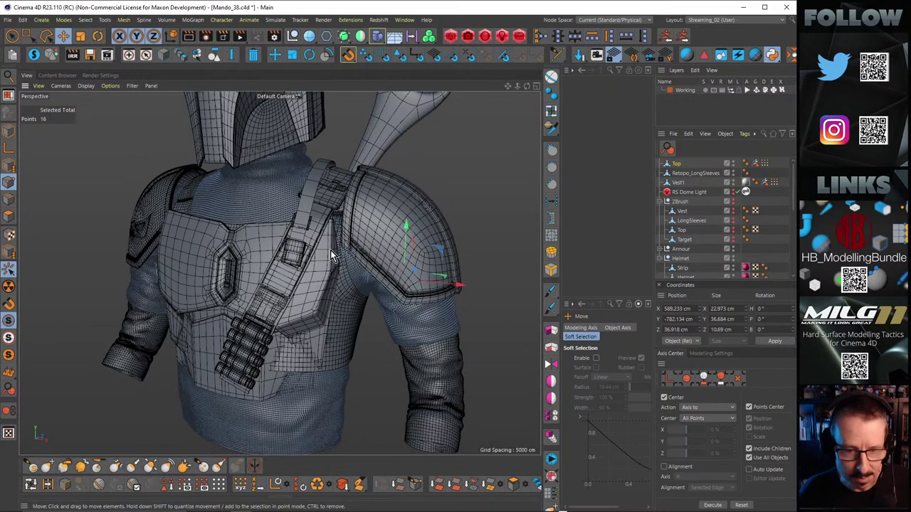
{"action": "left_click_drag", "start_coordinate": [330, 250], "coordinate": [415, 317], "text": "alt"}
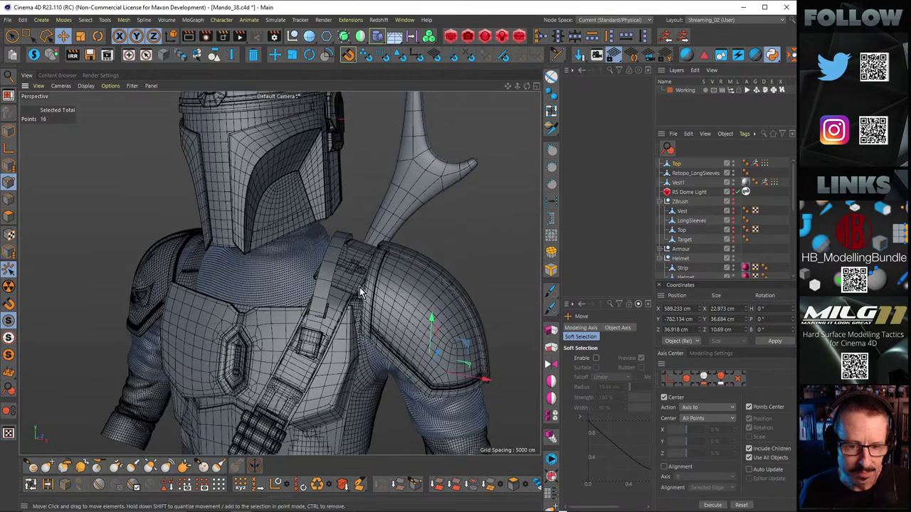
{"action": "right_click_drag", "start_coordinate": [368, 272], "coordinate": [462, 234], "text": "alt"}
{"action": "left_click_drag", "start_coordinate": [316, 234], "coordinate": [298, 199], "text": "alt"}
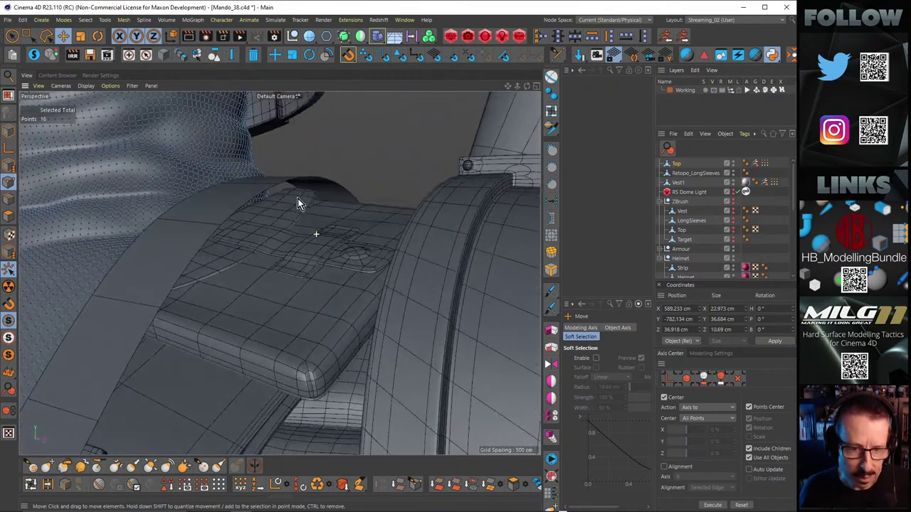
{"action": "right_click_drag", "start_coordinate": [301, 230], "coordinate": [148, 279], "text": "alt"}
{"action": "left_click_drag", "start_coordinate": [236, 284], "coordinate": [279, 283], "text": "alt"}
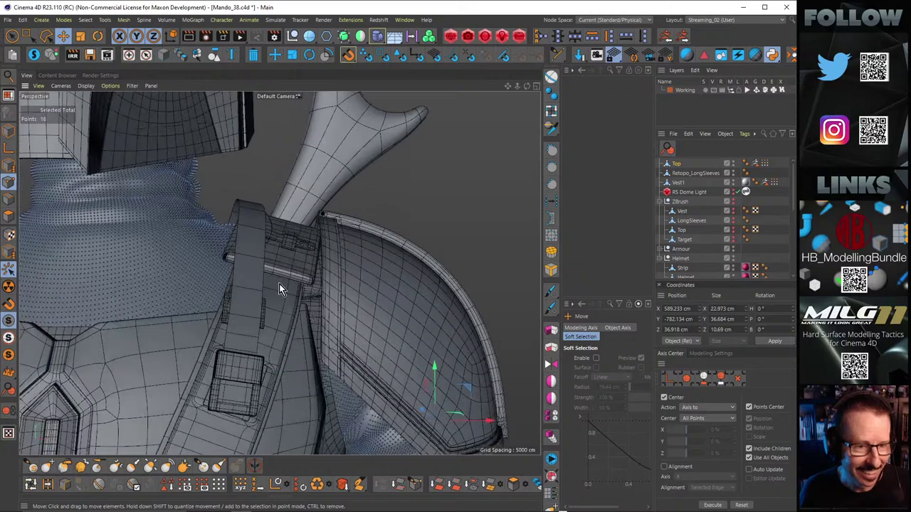
{"action": "right_click_drag", "start_coordinate": [287, 282], "coordinate": [235, 281], "text": "alt"}
{"action": "left_click_drag", "start_coordinate": [235, 281], "coordinate": [202, 301], "text": "alt"}
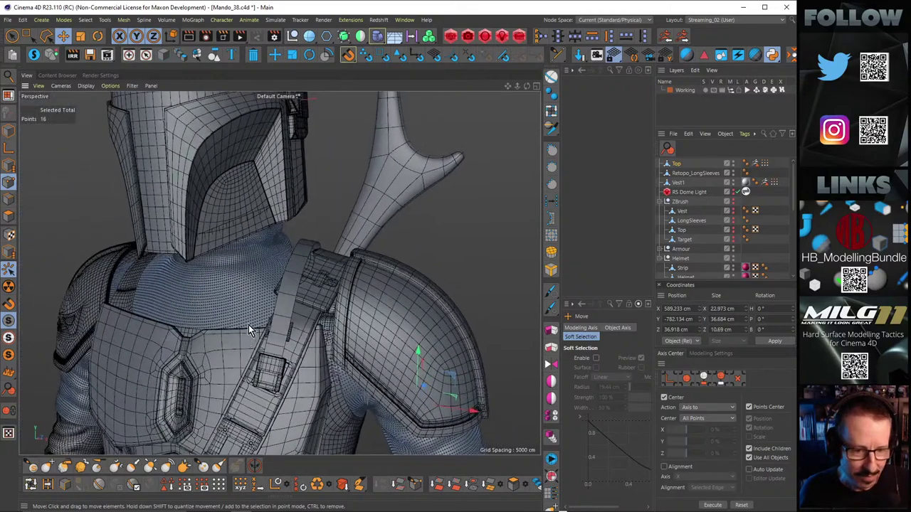
Step: Isolate the Vest1 mesh in the viewport with solo mode
{"action": "left_click_drag", "start_coordinate": [249, 329], "coordinate": [277, 304], "text": "alt"}
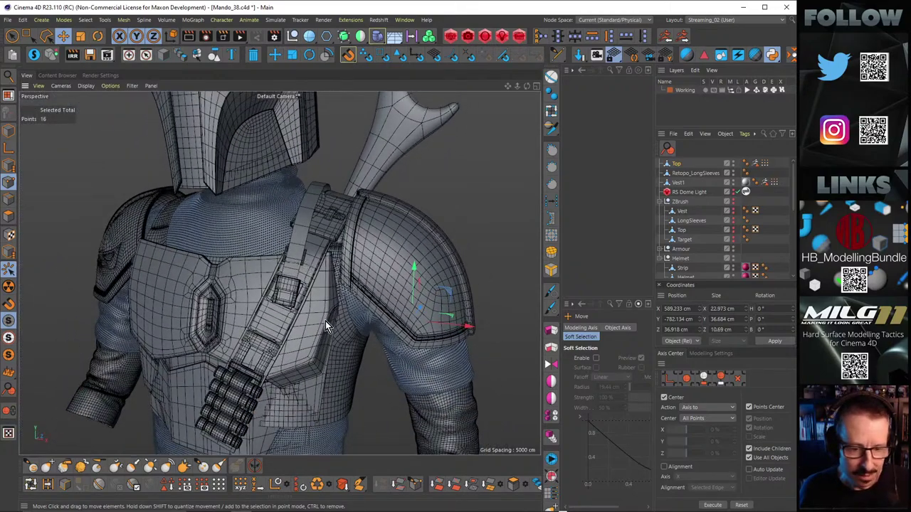
{"action": "left_click_drag", "start_coordinate": [325, 321], "coordinate": [315, 288], "text": "alt"}
{"action": "left_click", "coordinate": [336, 302]}
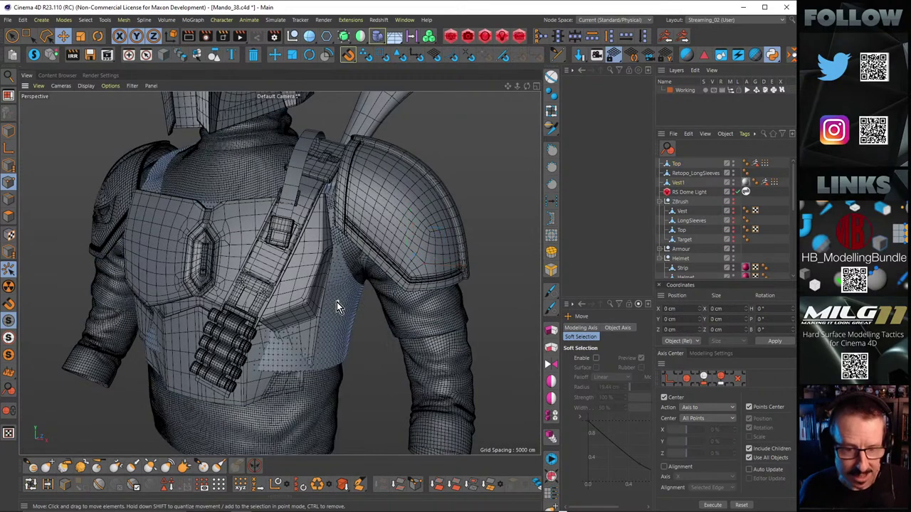
{"action": "left_click", "coordinate": [33, 56]}
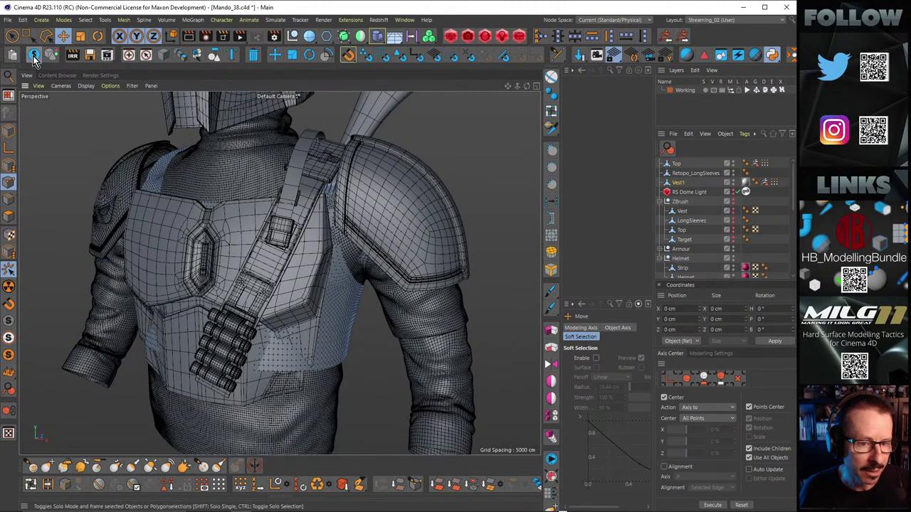
Step: Examine the isolated vest's topology around the shoulder straps, sides, back and the gaps near the armhole
{"action": "right_click_drag", "start_coordinate": [319, 296], "coordinate": [390, 290], "text": "alt"}
{"action": "left_click_drag", "start_coordinate": [390, 289], "coordinate": [413, 299], "text": "alt"}
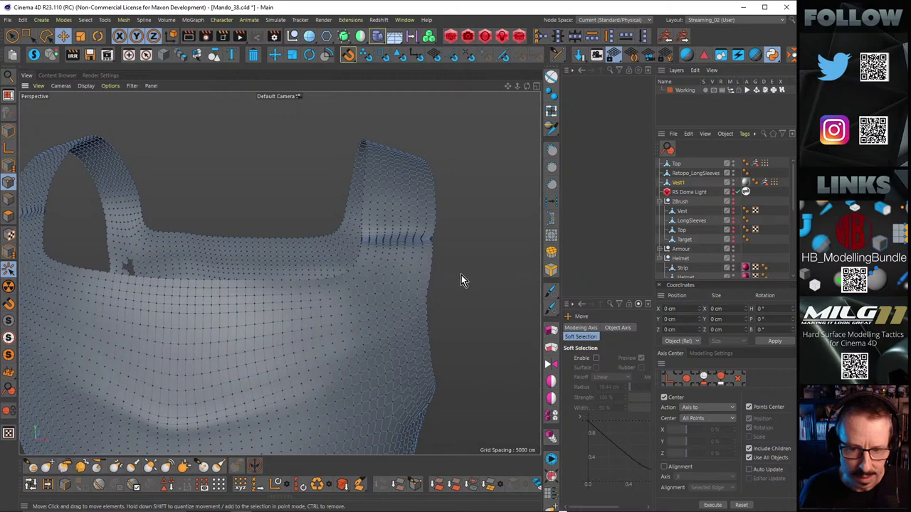
{"action": "right_click_drag", "start_coordinate": [460, 276], "coordinate": [292, 280], "text": "alt"}
{"action": "left_click_drag", "start_coordinate": [292, 280], "coordinate": [330, 278], "text": "alt"}
{"action": "right_click_drag", "start_coordinate": [330, 279], "coordinate": [301, 257], "text": "alt"}
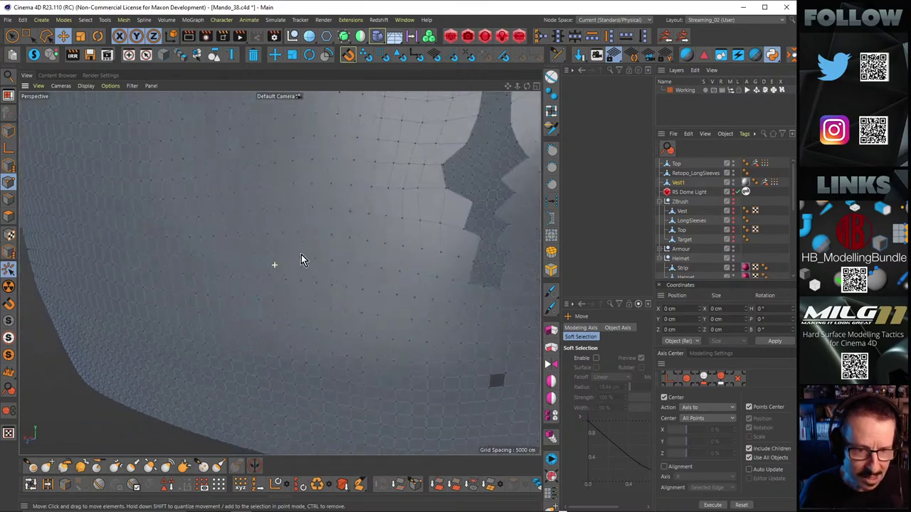
{"action": "left_click_drag", "start_coordinate": [301, 256], "coordinate": [358, 252], "text": "alt"}
{"action": "right_click_drag", "start_coordinate": [358, 253], "coordinate": [383, 271], "text": "alt"}
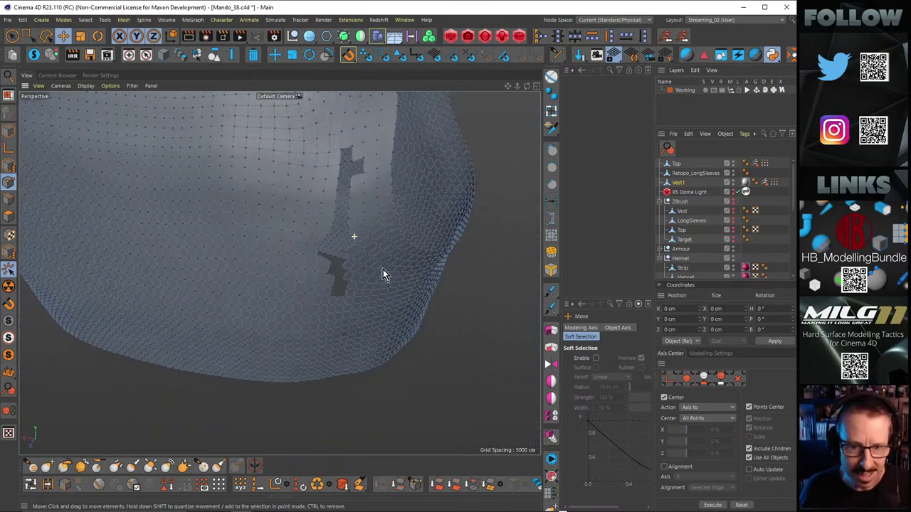
{"action": "left_click_drag", "start_coordinate": [383, 274], "coordinate": [375, 242], "text": "alt"}
{"action": "right_click_drag", "start_coordinate": [374, 242], "coordinate": [338, 289], "text": "alt"}
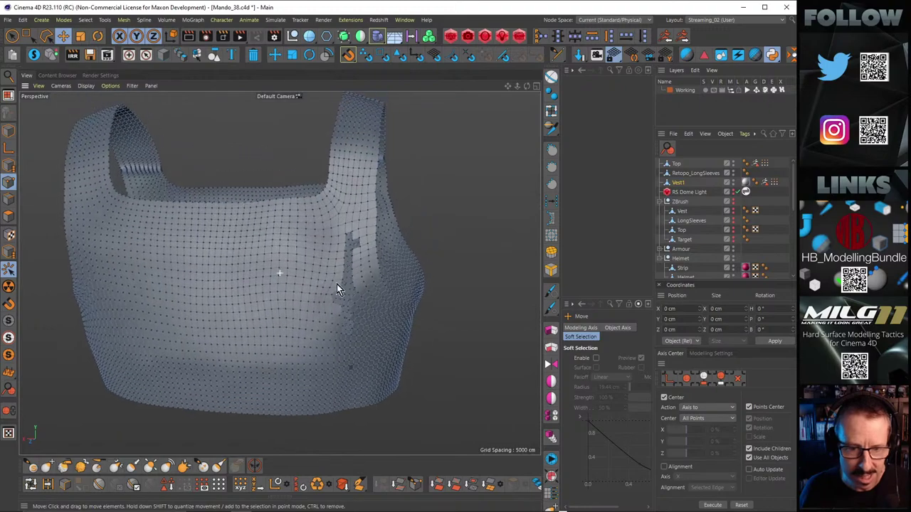
{"action": "left_click_drag", "start_coordinate": [336, 283], "coordinate": [128, 269], "text": "alt"}
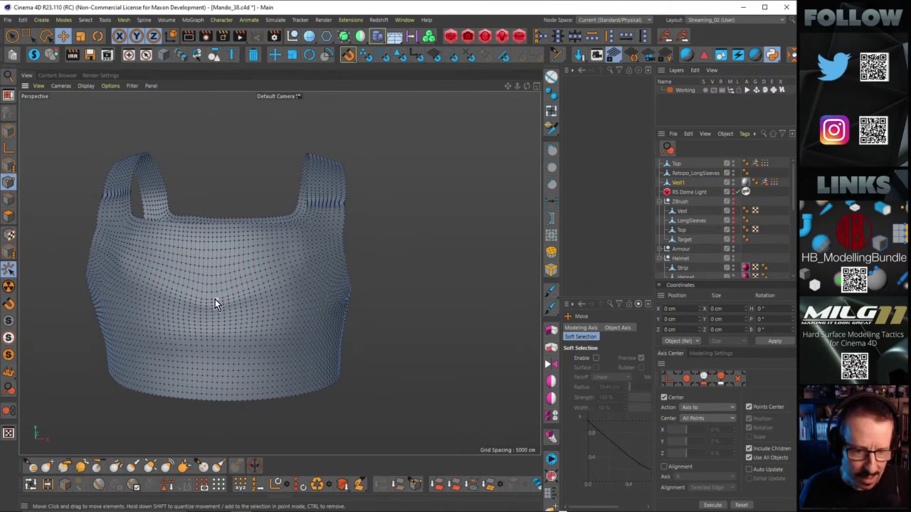
{"action": "left_click_drag", "start_coordinate": [215, 303], "coordinate": [249, 304], "text": "alt"}
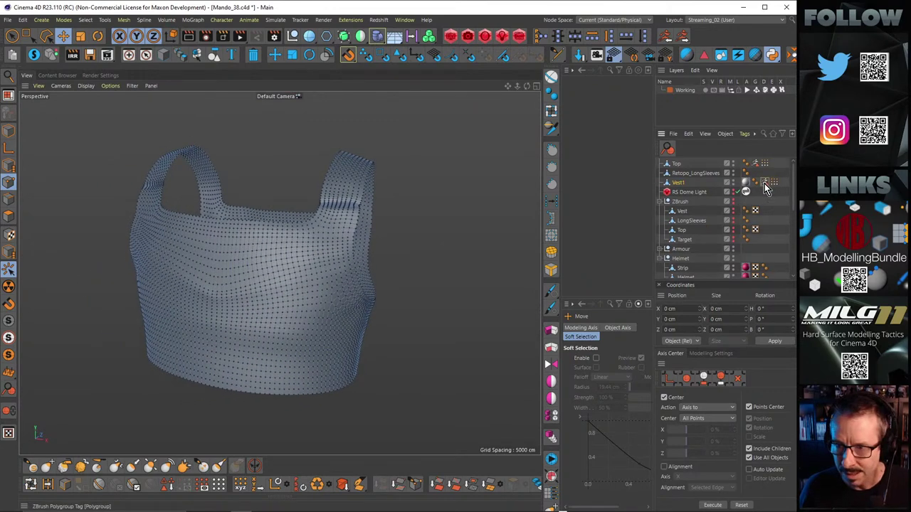
Step: Show the ZBrush polygroup colours on Vest1 and examine the bands across its front
{"action": "left_click", "coordinate": [764, 184]}
{"action": "left_click_drag", "start_coordinate": [313, 301], "coordinate": [265, 298], "text": "alt"}
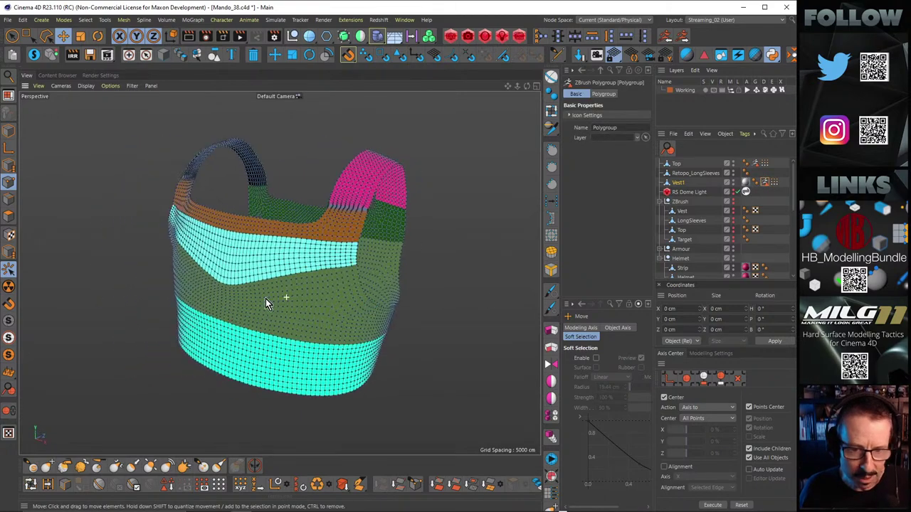
{"action": "left_click_drag", "start_coordinate": [301, 239], "coordinate": [314, 266], "text": "alt"}
{"action": "scroll", "coordinate": [320, 278], "scroll_direction": "up", "scroll_amount": 3}
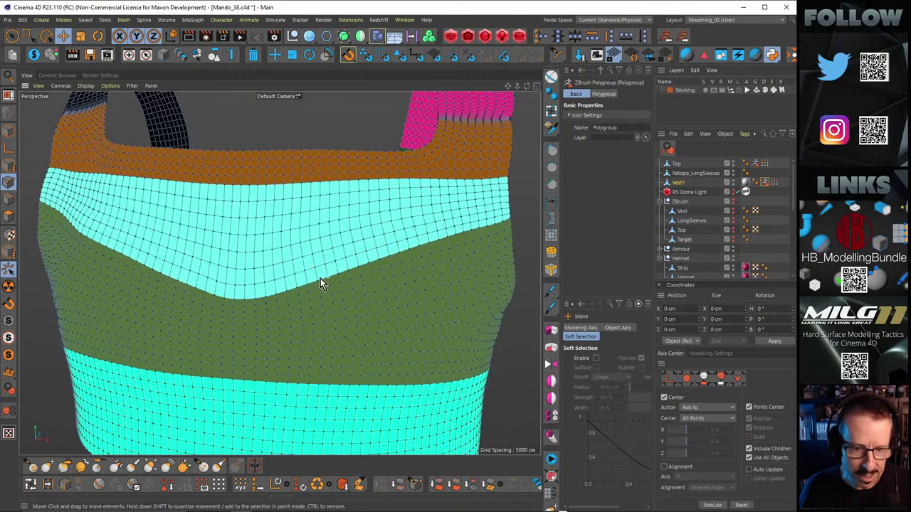
{"action": "scroll", "coordinate": [297, 266], "scroll_direction": "down", "scroll_amount": 5}
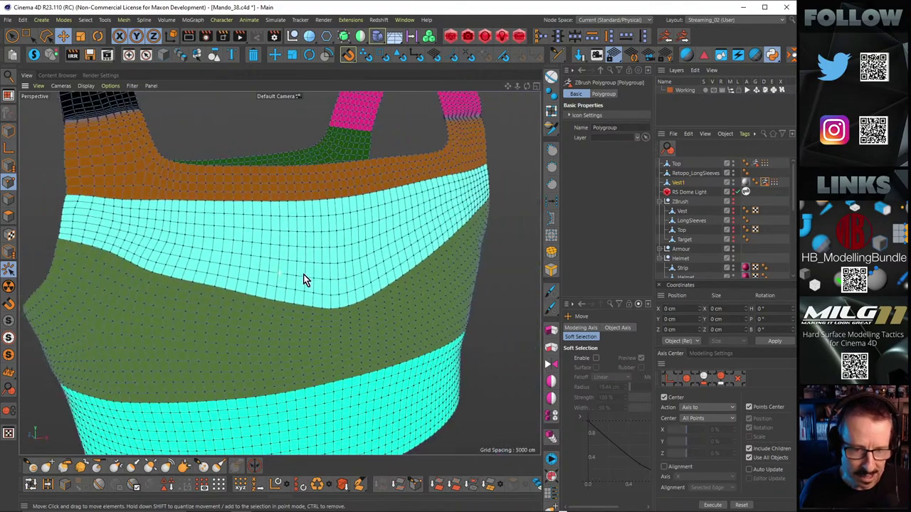
Step: Examine the vest's polygroup borders on the back, sides and shoulder straps from several angles
{"action": "left_click_drag", "start_coordinate": [305, 280], "coordinate": [295, 250], "text": "alt"}
{"action": "scroll", "coordinate": [300, 265], "scroll_direction": "up", "scroll_amount": 5}
{"action": "right_click_drag", "start_coordinate": [295, 250], "coordinate": [259, 266], "text": "alt"}
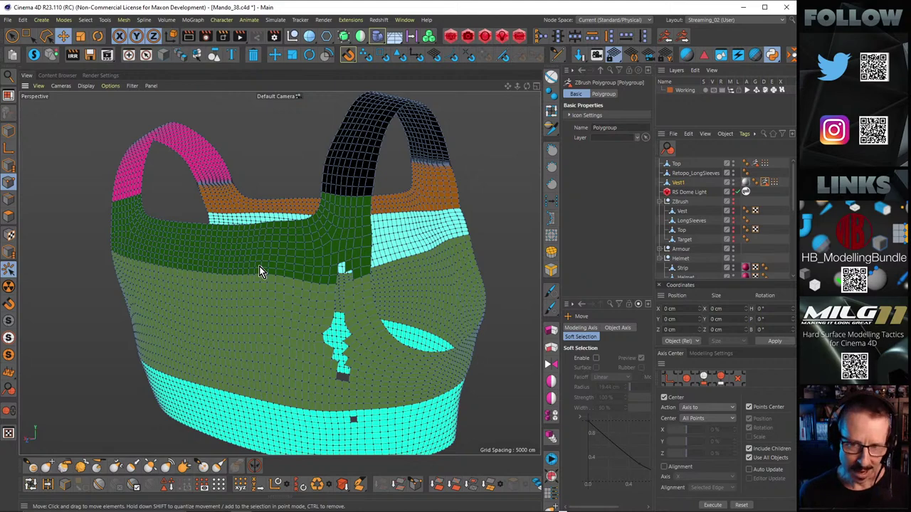
{"action": "left_click_drag", "start_coordinate": [259, 266], "coordinate": [234, 242], "text": "alt"}
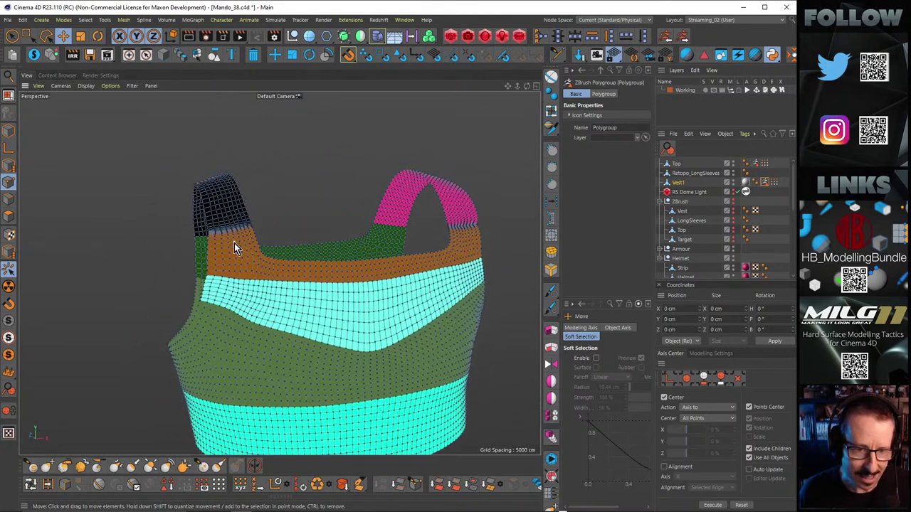
{"action": "right_click_drag", "start_coordinate": [234, 240], "coordinate": [318, 207], "text": "alt"}
{"action": "right_click_drag", "start_coordinate": [279, 238], "coordinate": [187, 241], "text": "alt"}
{"action": "left_click_drag", "start_coordinate": [188, 241], "coordinate": [255, 256], "text": "alt"}
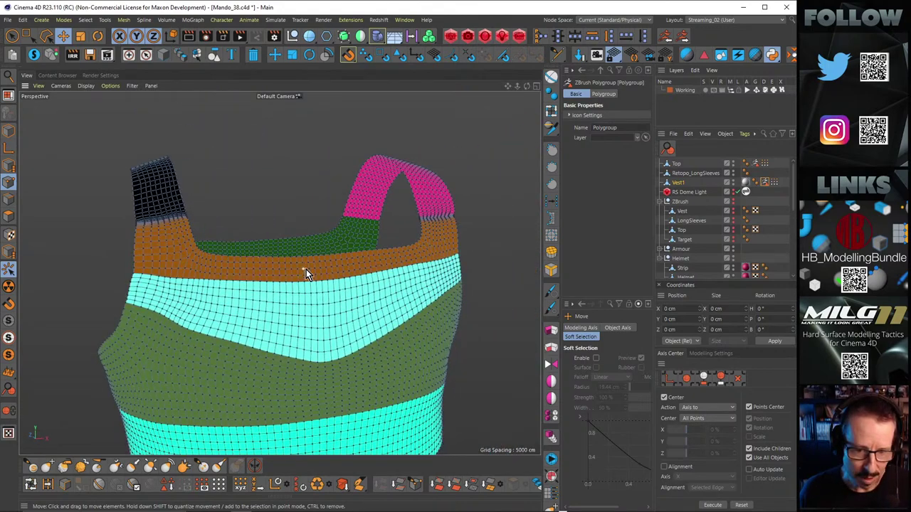
{"action": "left_click_drag", "start_coordinate": [306, 269], "coordinate": [333, 295], "text": "alt"}
Step: Turn off viewport solo and look through the scene's object list
{"action": "left_click", "coordinate": [33, 56]}
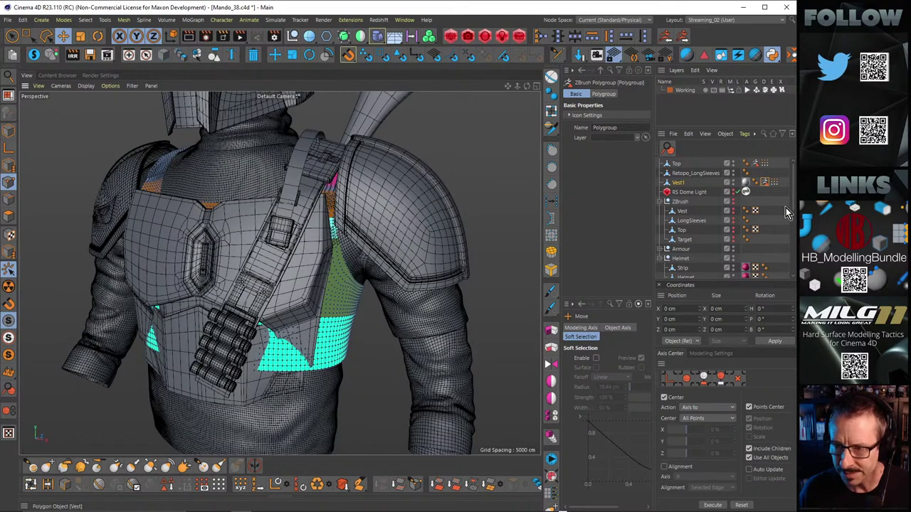
{"action": "left_click_drag", "start_coordinate": [795, 205], "coordinate": [791, 246]}
{"action": "scroll", "coordinate": [783, 206], "scroll_direction": "up", "scroll_amount": 5}
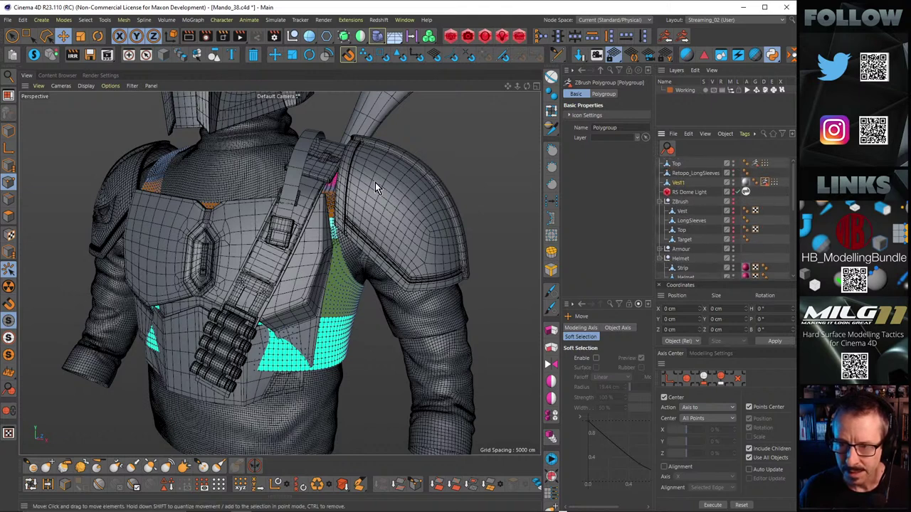
Step: Open the earlier project file Mando_34.c4d from the Mando project's C4D folder
{"action": "key", "text": "ctrl+o"}
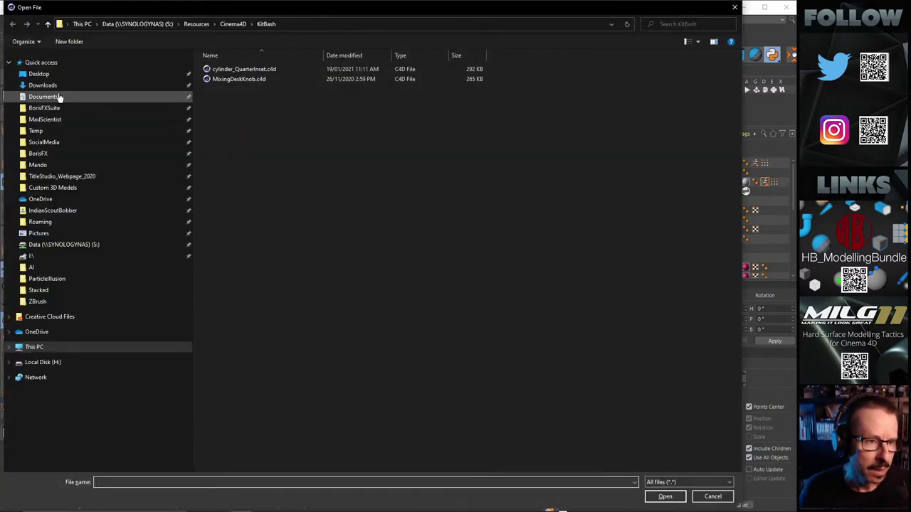
{"action": "left_click", "coordinate": [55, 167]}
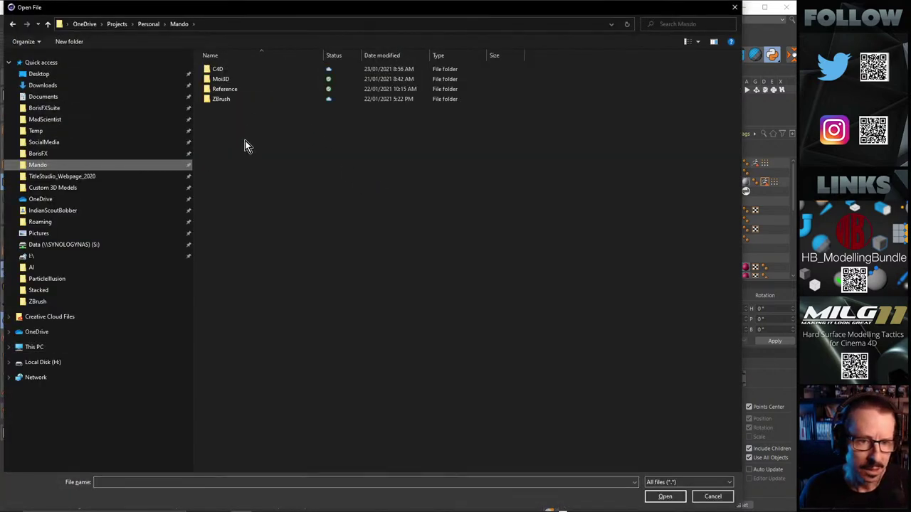
{"action": "double_click", "coordinate": [228, 70]}
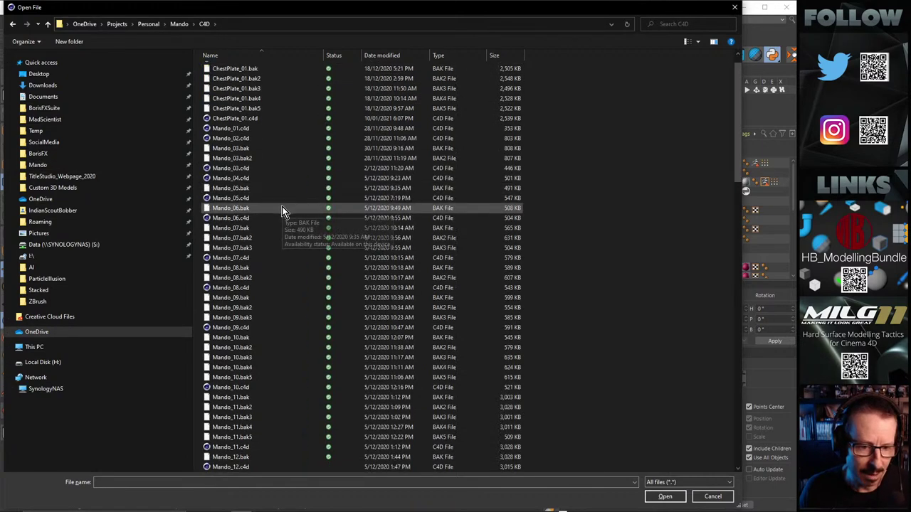
{"action": "scroll", "coordinate": [282, 208], "scroll_direction": "down", "scroll_amount": 20}
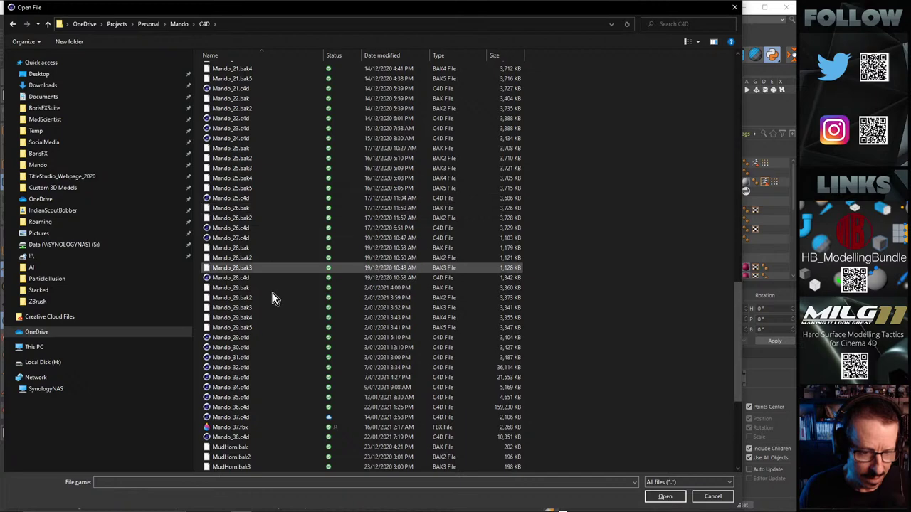
{"action": "double_click", "coordinate": [244, 389]}
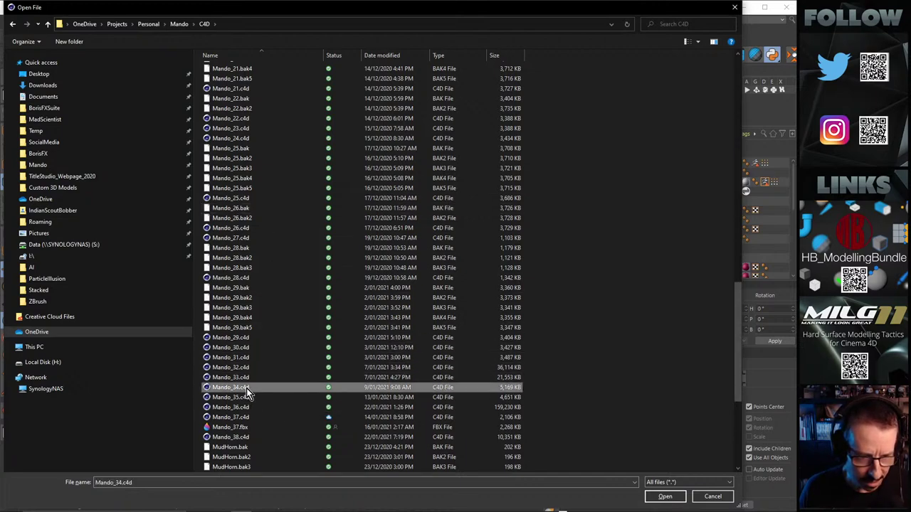
Step: Check the contents of the ZBrush group in Mando_34 and close the project without saving
{"action": "middle_click_drag", "start_coordinate": [371, 408], "coordinate": [338, 327], "text": "alt"}
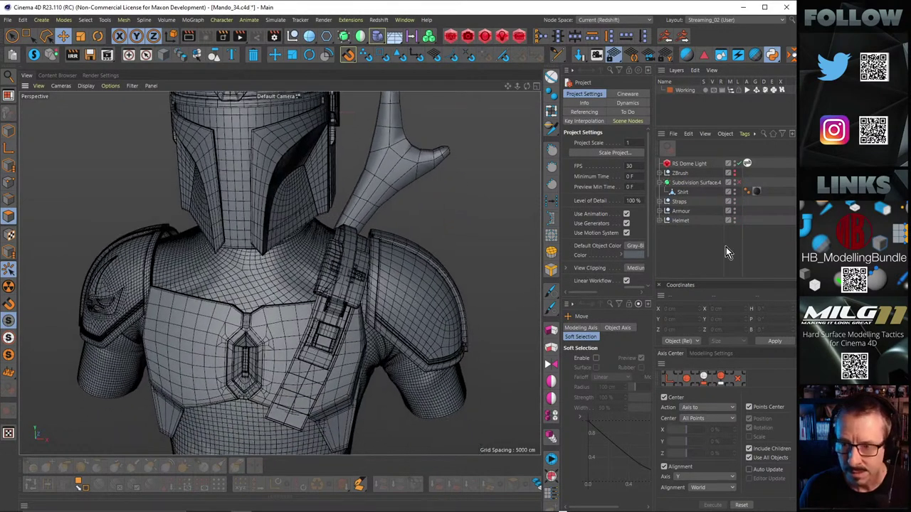
{"action": "left_click", "coordinate": [660, 173]}
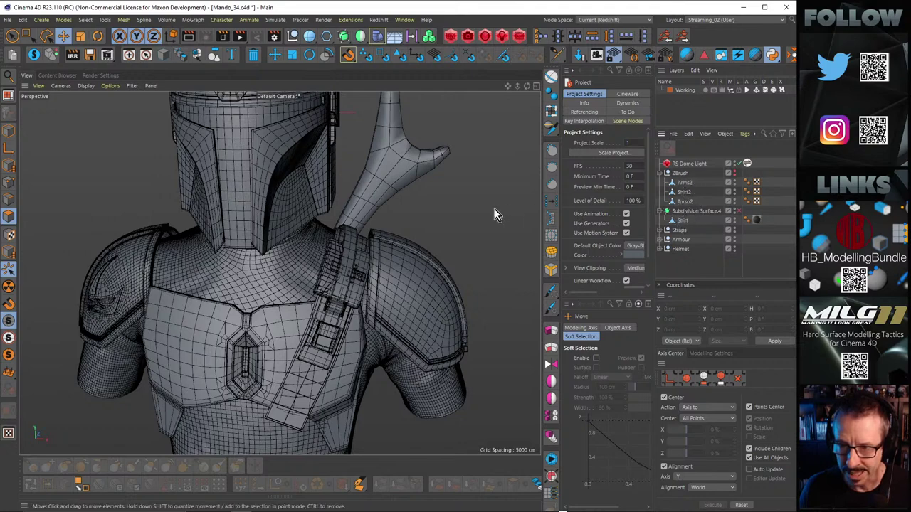
{"action": "key", "text": "ctrl+F4"}
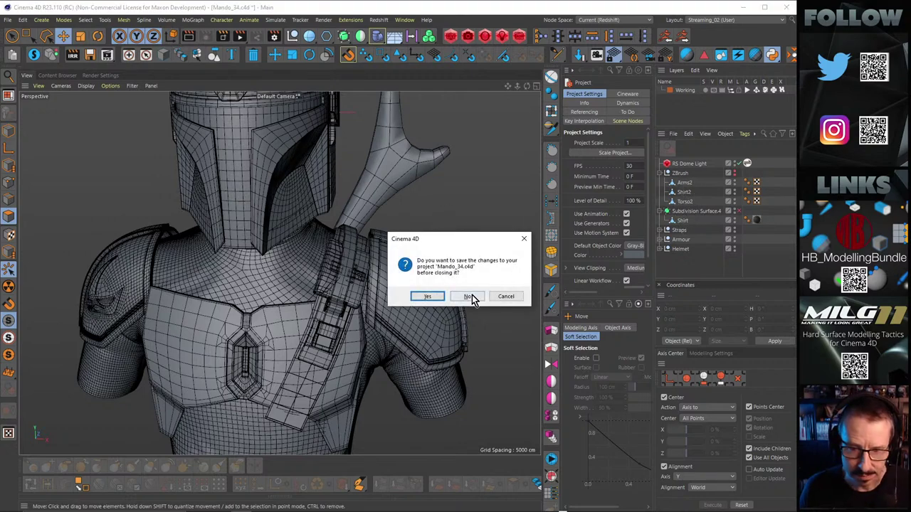
{"action": "left_click", "coordinate": [471, 296]}
Step: Open the project file Mando_35.c4d from the same C4D folder
{"action": "key", "text": "ctrl+o"}
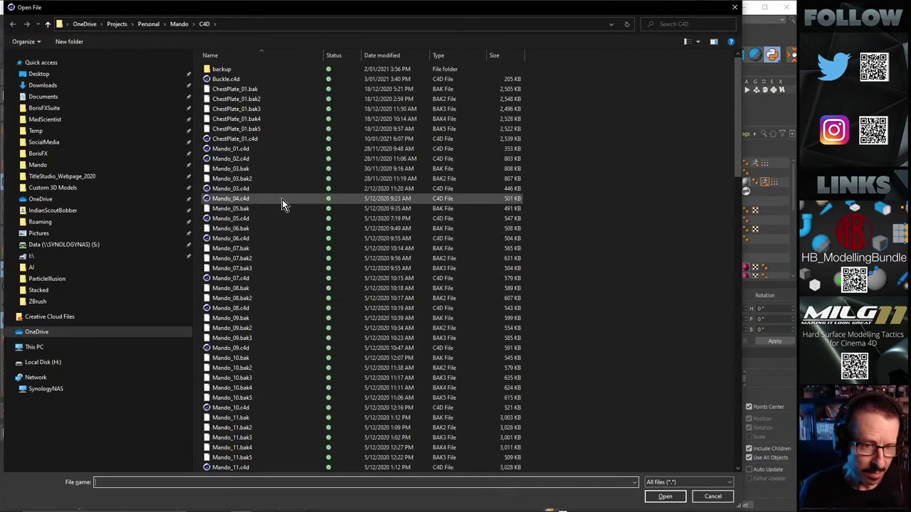
{"action": "scroll", "coordinate": [246, 277], "scroll_direction": "down", "scroll_amount": 20}
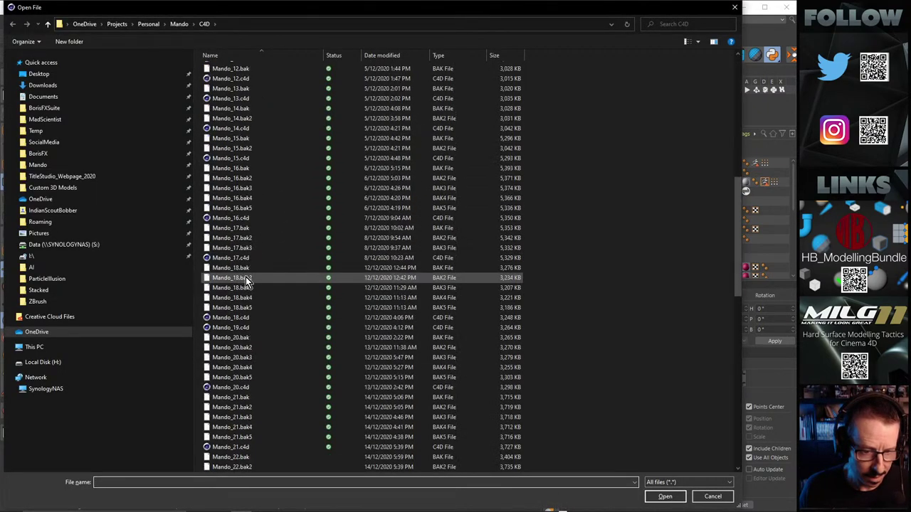
{"action": "scroll", "coordinate": [251, 277], "scroll_direction": "down", "scroll_amount": 1}
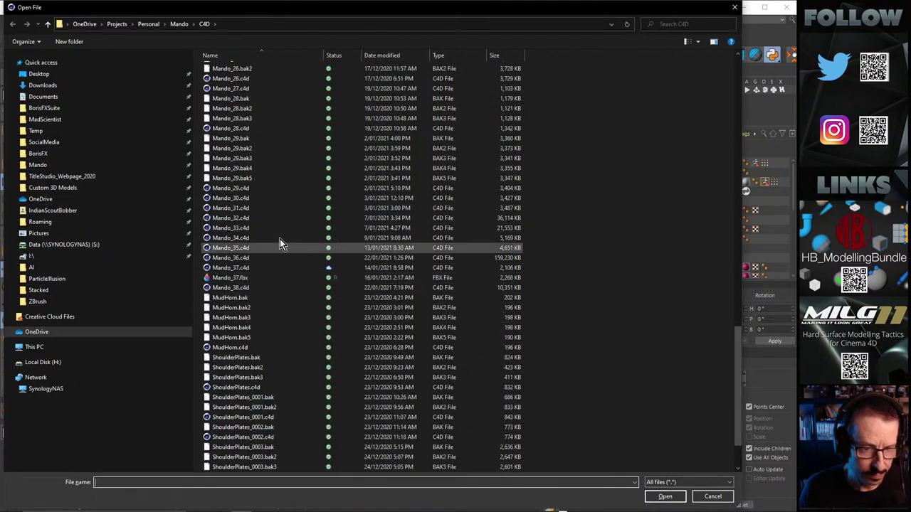
{"action": "double_click", "coordinate": [231, 249]}
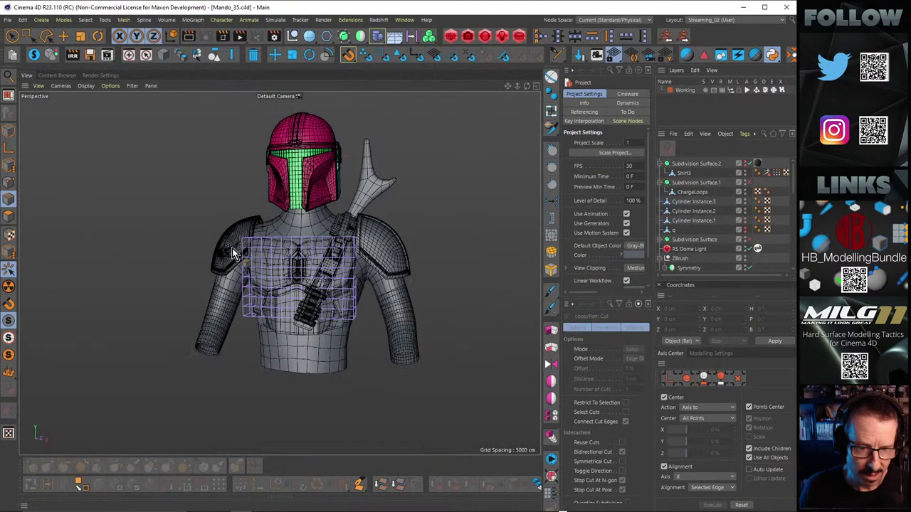
Step: Find and select the FlakVest mesh in the ZBrush group and examine it beneath the chest armour
{"action": "scroll", "coordinate": [701, 207], "scroll_direction": "down", "scroll_amount": 5}
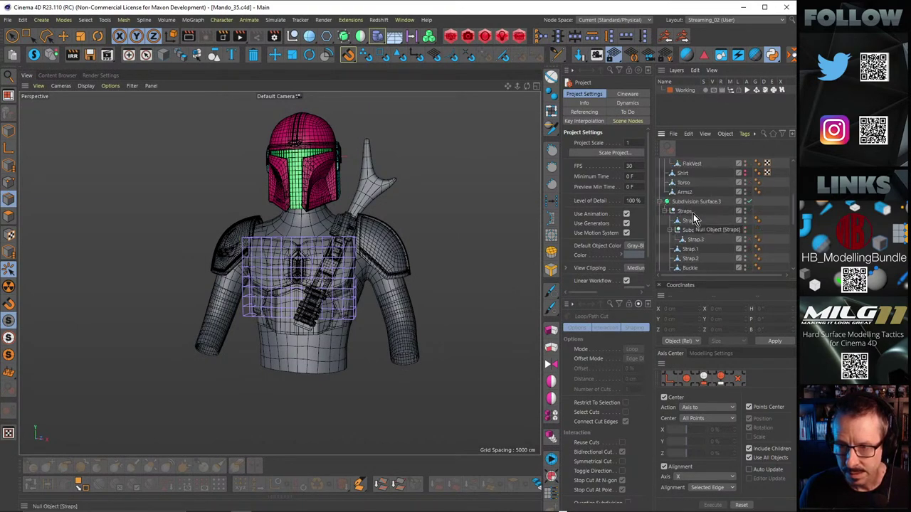
{"action": "scroll", "coordinate": [694, 219], "scroll_direction": "up", "scroll_amount": 3}
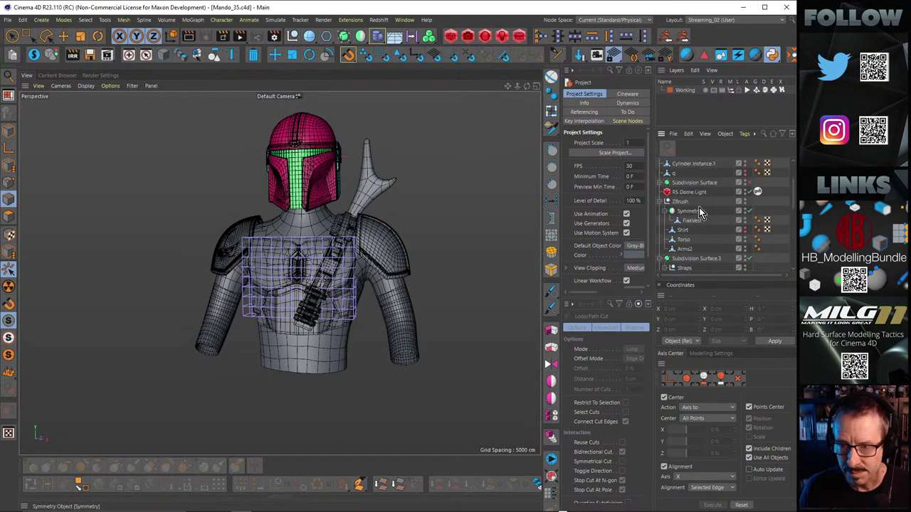
{"action": "left_click", "coordinate": [695, 221]}
{"action": "right_click_drag", "start_coordinate": [334, 305], "coordinate": [384, 277], "text": "alt"}
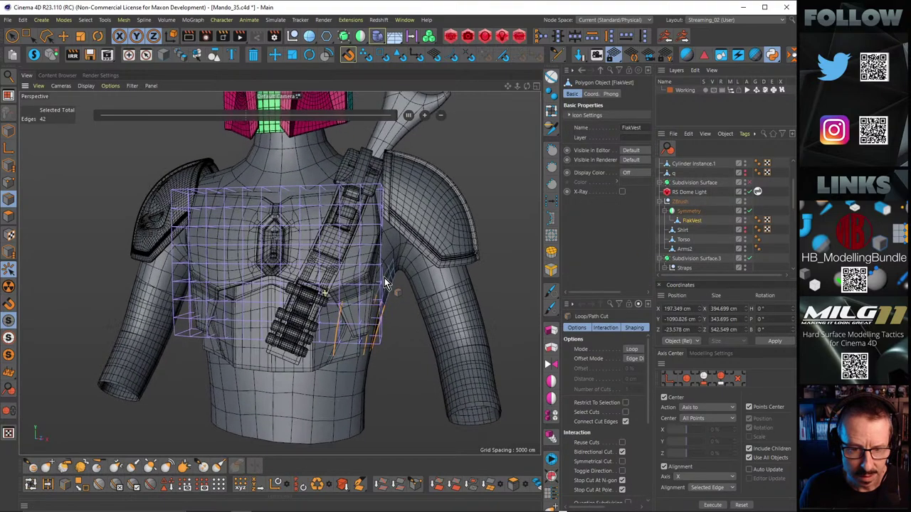
{"action": "left_click_drag", "start_coordinate": [356, 271], "coordinate": [368, 291], "text": "alt"}
Step: Close the Mando_35 and Mando_38 projects without saving their changes
{"action": "key", "text": "ctrl+F4"}
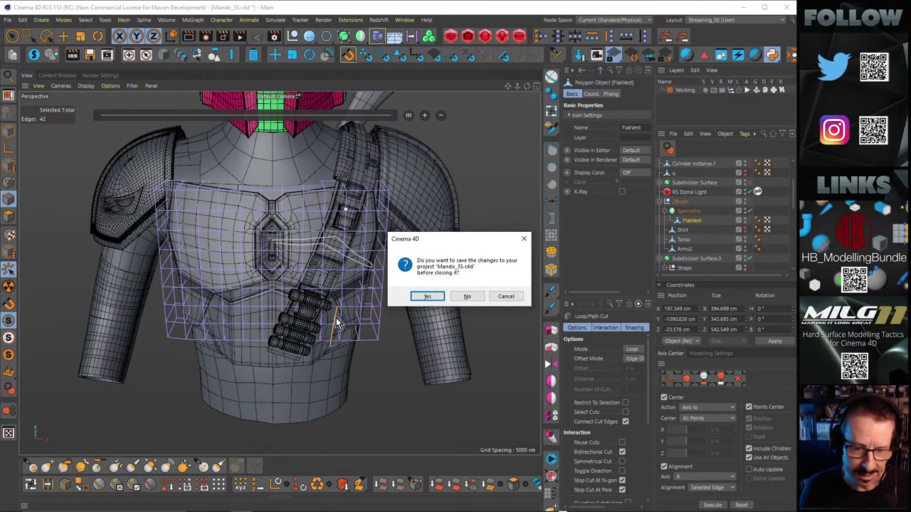
{"action": "left_click", "coordinate": [466, 296]}
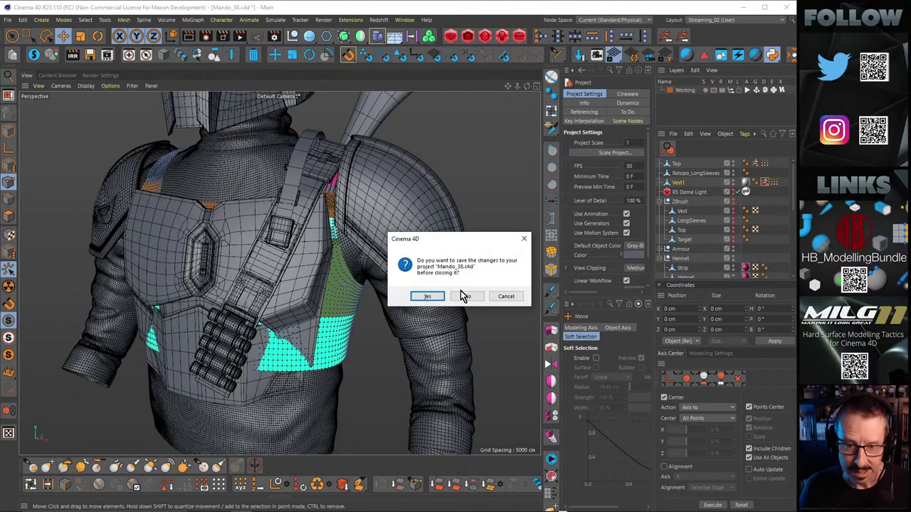
{"action": "left_click", "coordinate": [463, 296]}
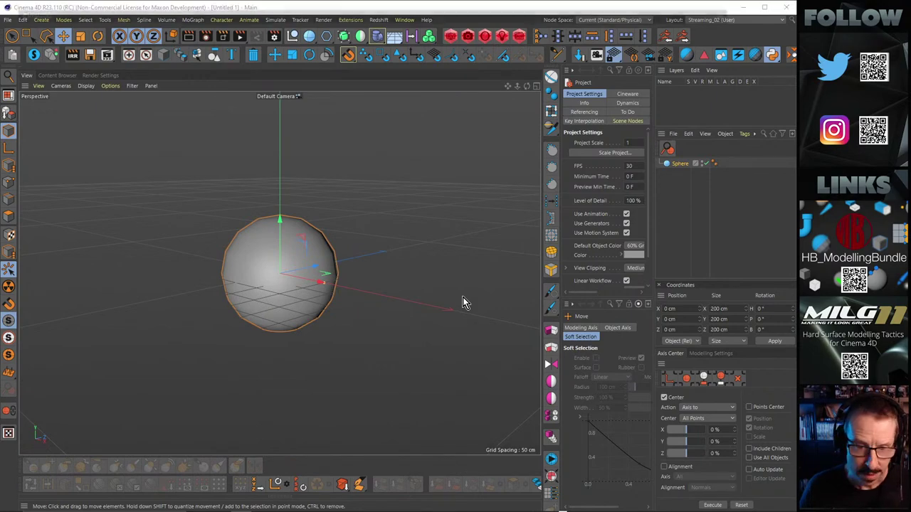
Step: Open the project file Mando_37.c4d from the C4D folder
{"action": "key", "text": "ctrl+o"}
{"action": "scroll", "coordinate": [289, 271], "scroll_direction": "down", "scroll_amount": 20}
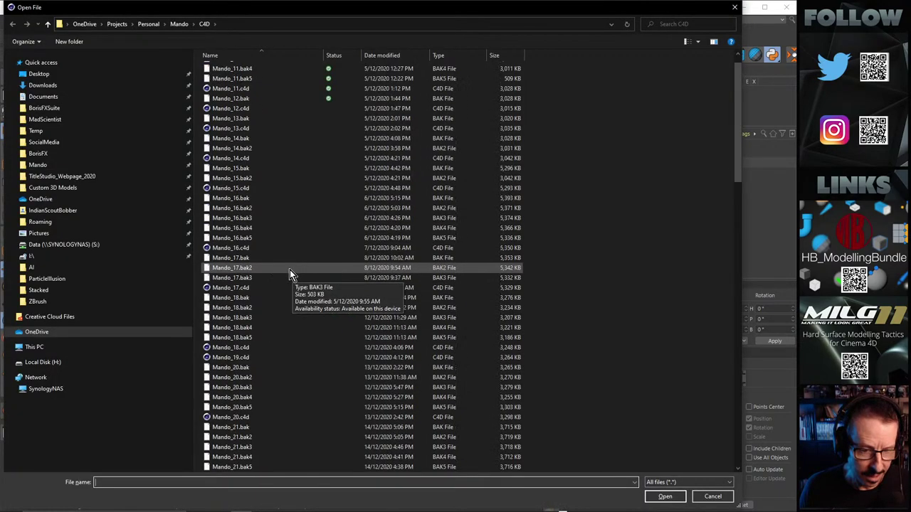
{"action": "scroll", "coordinate": [290, 270], "scroll_direction": "down", "scroll_amount": 8}
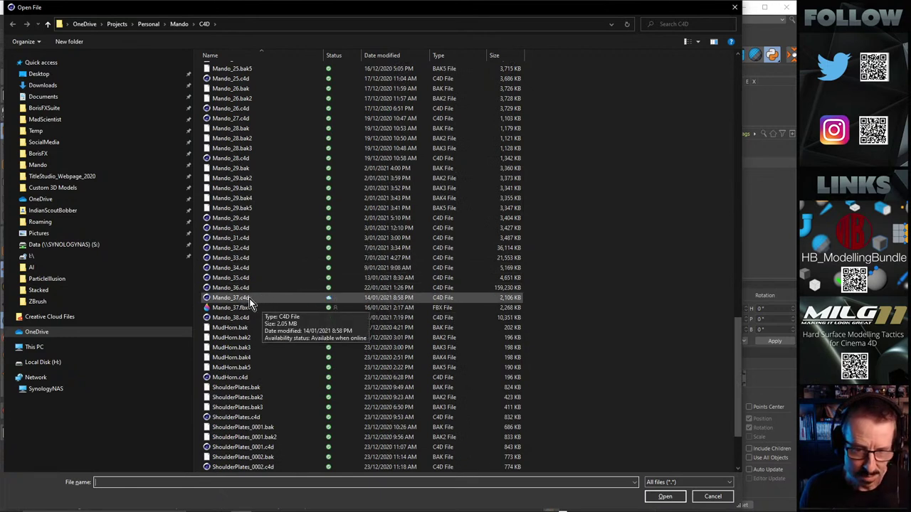
{"action": "double_click", "coordinate": [249, 298]}
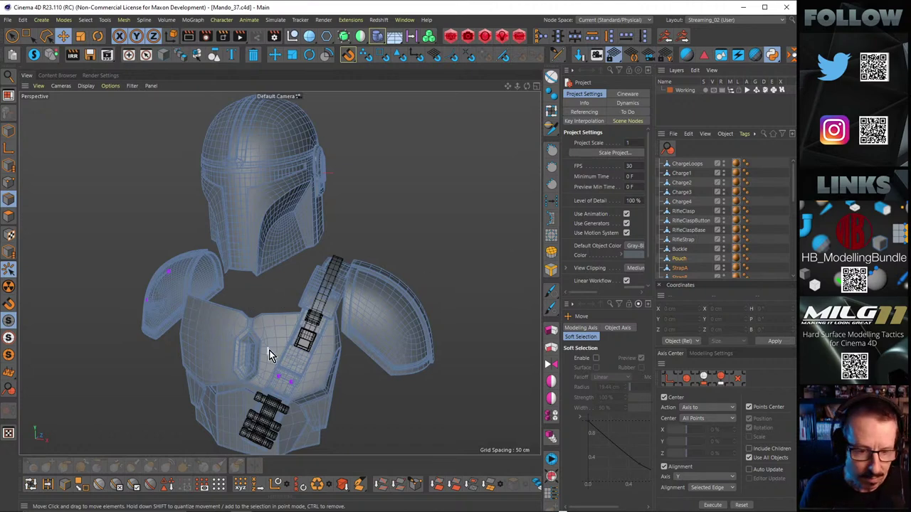
Step: Look through the armour model and object list of Mando_37, and close the project without saving
{"action": "scroll", "coordinate": [269, 350], "scroll_direction": "up", "scroll_amount": 5}
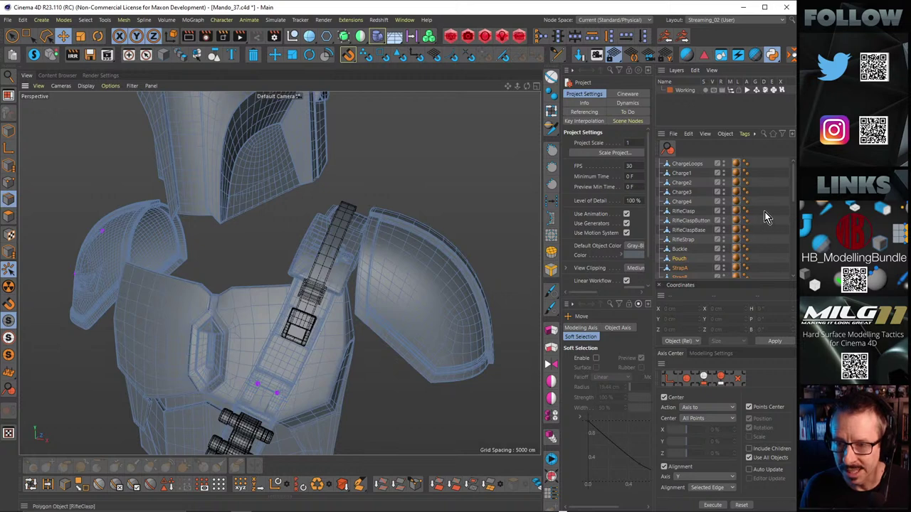
{"action": "scroll", "coordinate": [765, 210], "scroll_direction": "down", "scroll_amount": 5}
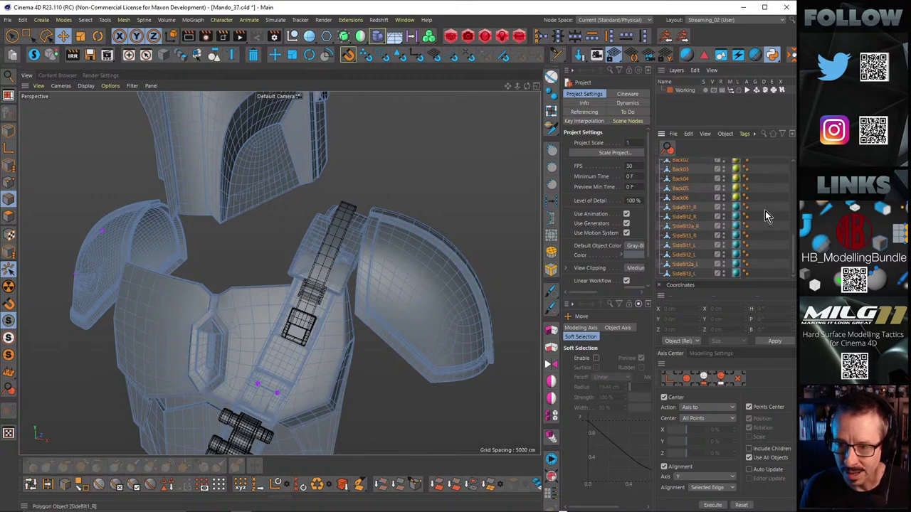
{"action": "scroll", "coordinate": [765, 210], "scroll_direction": "up", "scroll_amount": 5}
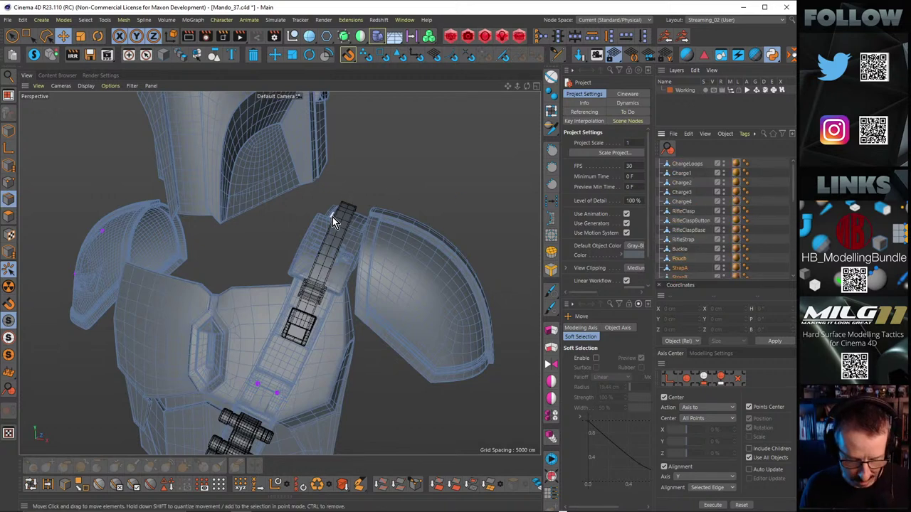
{"action": "key", "text": "ctrl+F4"}
{"action": "left_click", "coordinate": [466, 296]}
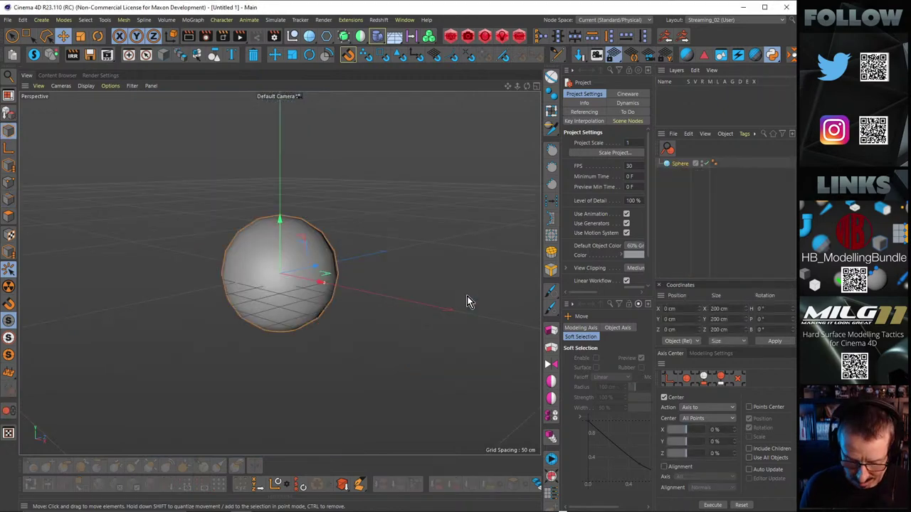
Step: Open the project file Mando_36.c4d from the C4D folder
{"action": "key", "text": "ctrl+o"}
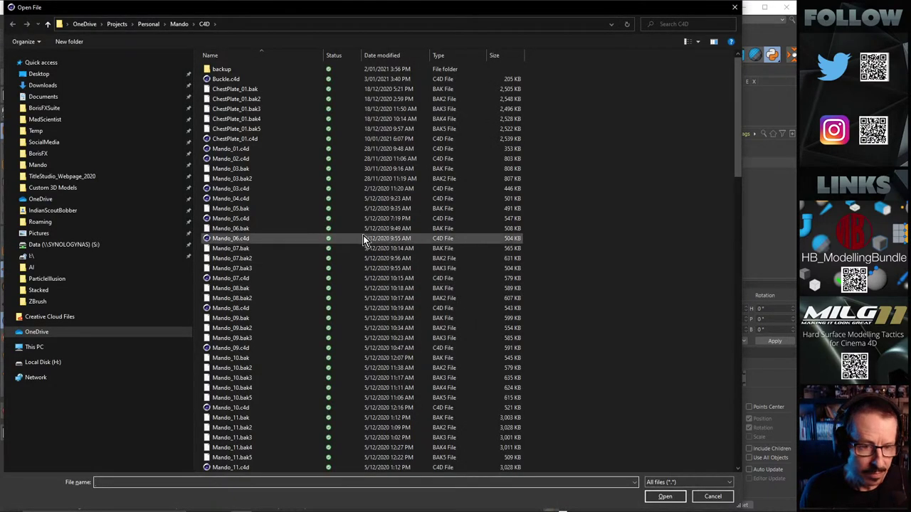
{"action": "scroll", "coordinate": [282, 281], "scroll_direction": "down", "scroll_amount": 20}
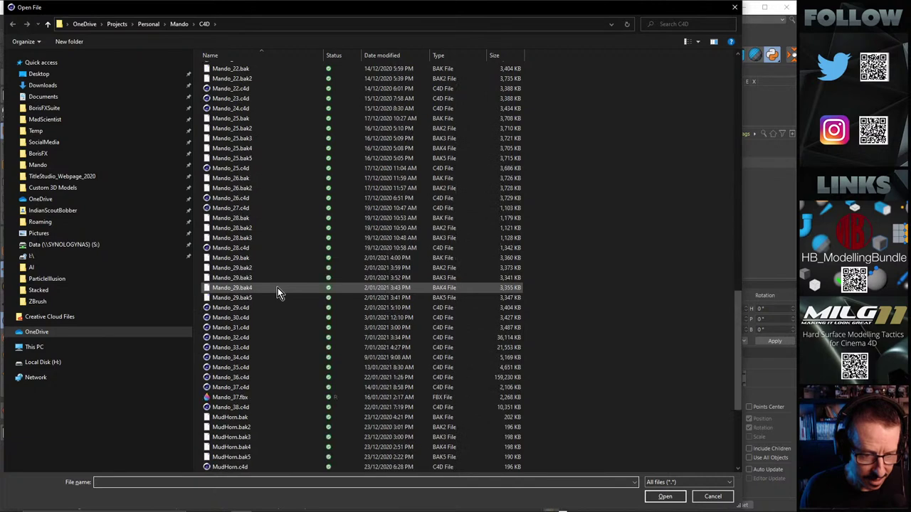
{"action": "scroll", "coordinate": [277, 288], "scroll_direction": "down", "scroll_amount": 6}
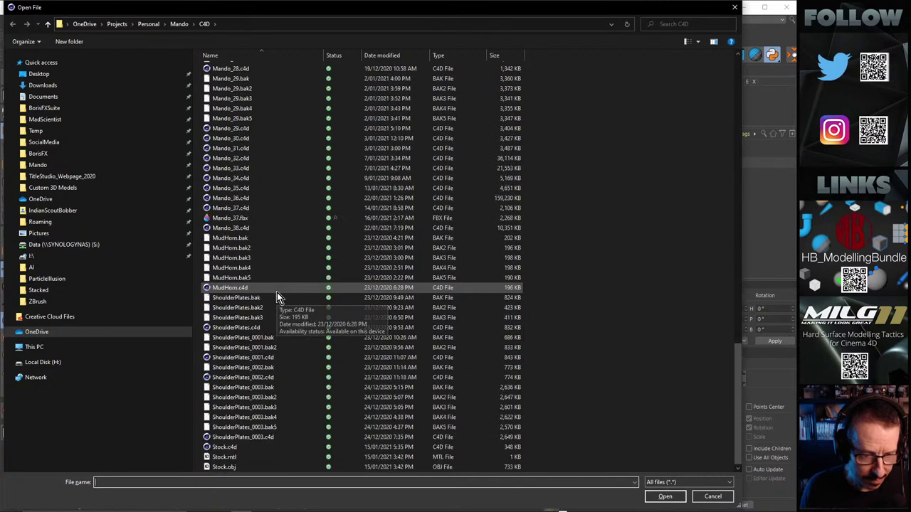
{"action": "double_click", "coordinate": [240, 200]}
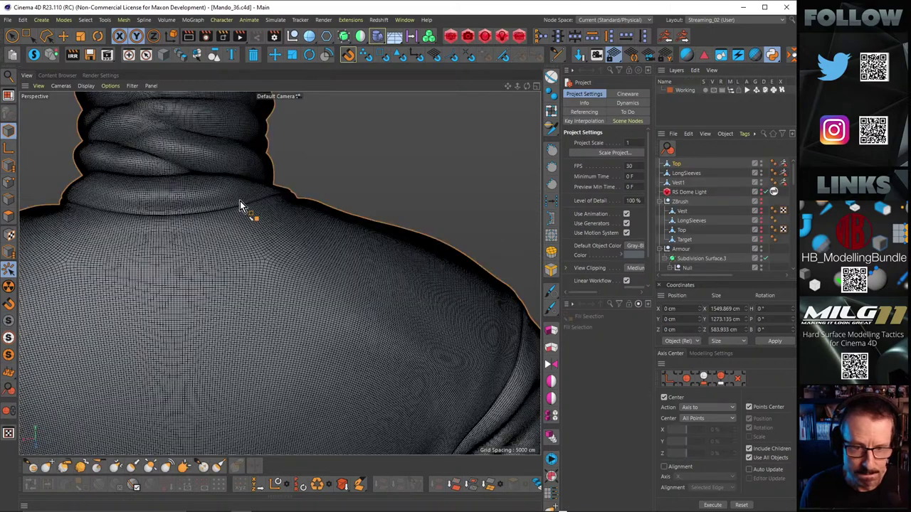
Step: Examine the dense Top mesh around the neck, shoulders and torso, and render the view
{"action": "right_click_drag", "start_coordinate": [361, 252], "coordinate": [436, 235], "text": "alt"}
{"action": "mouse_move", "coordinate": [253, 235]}
{"action": "left_mouse_down", "text": "alt"}
{"action": "mouse_move", "coordinate": [64, 238]}
{"action": "mouse_move", "coordinate": [261, 224]}
{"action": "left_mouse_up", "text": "alt"}
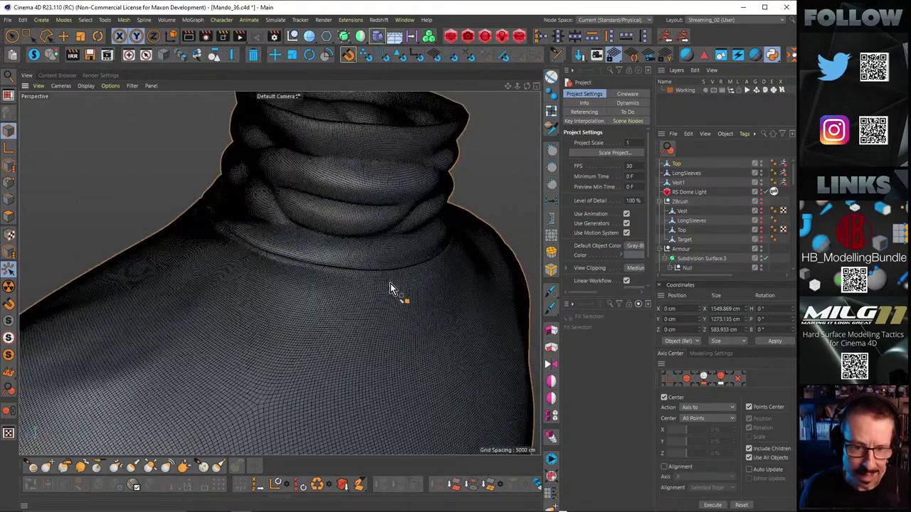
{"action": "right_click_drag", "start_coordinate": [389, 283], "coordinate": [350, 251], "text": "alt"}
{"action": "left_click_drag", "start_coordinate": [279, 274], "coordinate": [299, 308], "text": "alt"}
{"action": "middle_click_drag", "start_coordinate": [299, 307], "coordinate": [225, 216], "text": "alt"}
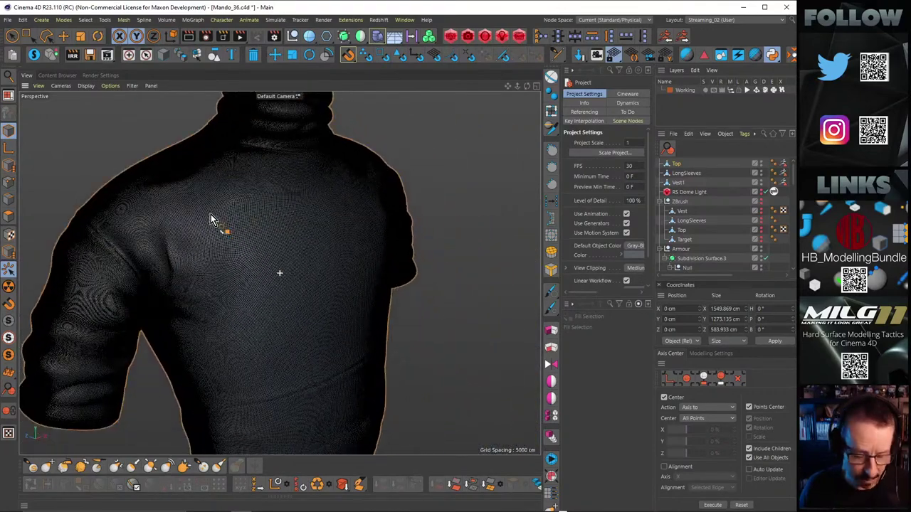
{"action": "key", "text": "ctrl+r"}
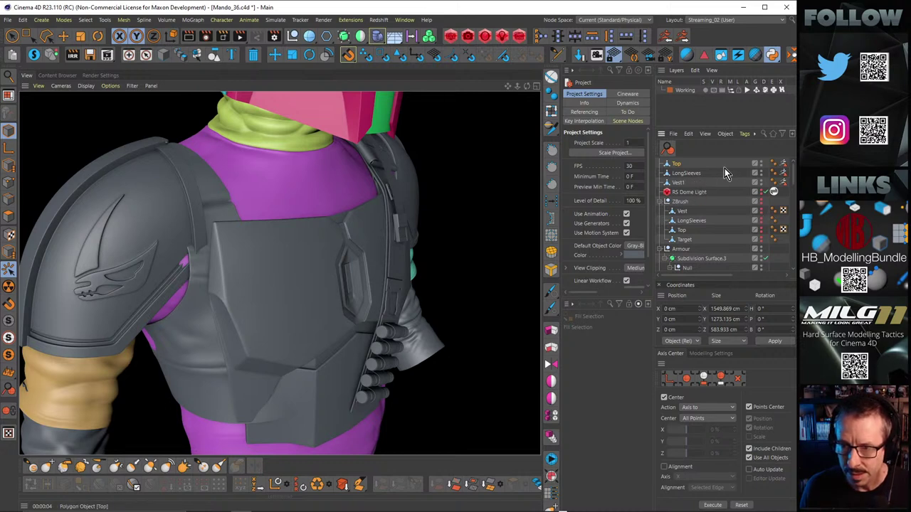
Step: Turn off solo mode and examine the dense vest and sleeve meshes across the chest and arms
{"action": "left_click", "coordinate": [687, 184]}
{"action": "left_click", "coordinate": [680, 165], "text": "shift"}
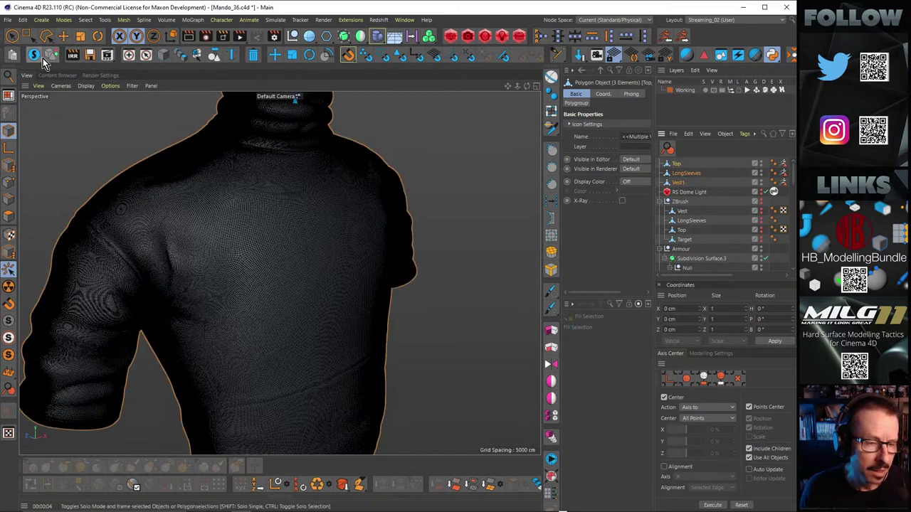
{"action": "left_click", "coordinate": [680, 201]}
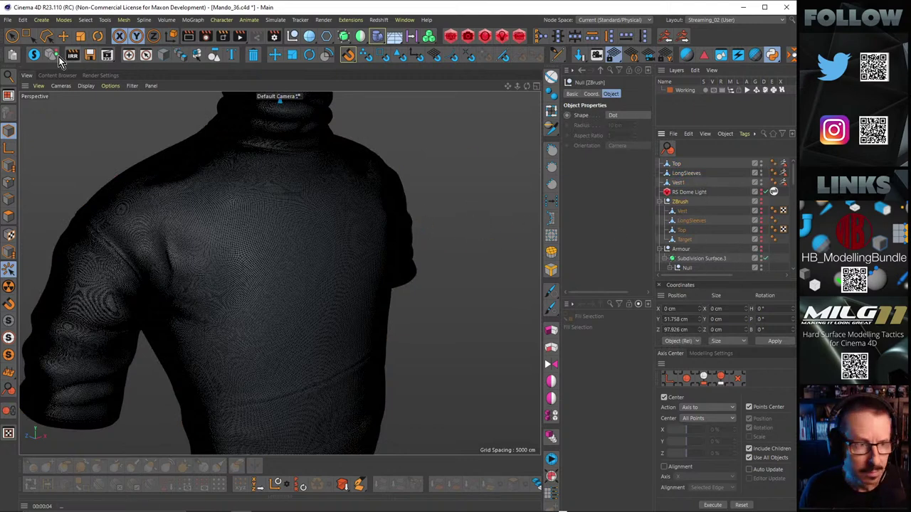
{"action": "left_click", "coordinate": [34, 54]}
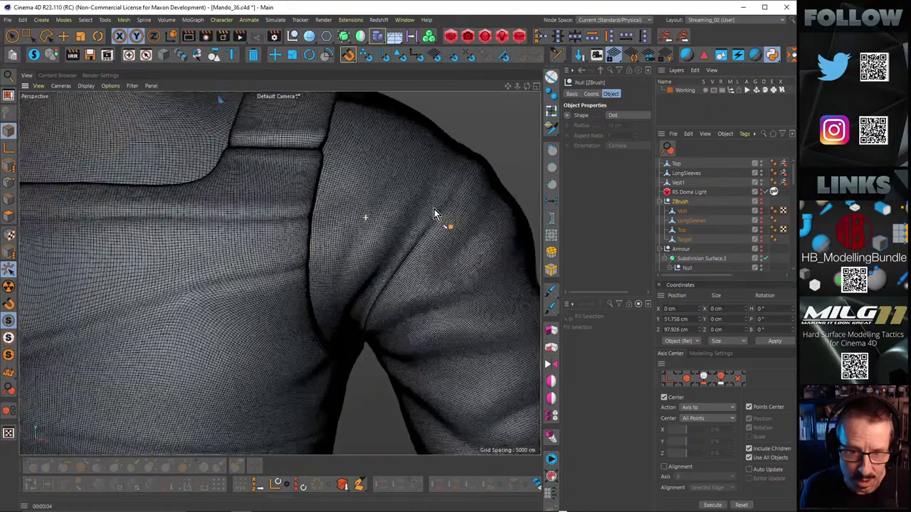
{"action": "mouse_move", "coordinate": [433, 211]}
{"action": "left_mouse_down", "text": "alt"}
{"action": "mouse_move", "coordinate": [456, 252]}
{"action": "mouse_move", "coordinate": [347, 219]}
{"action": "mouse_move", "coordinate": [371, 194]}
{"action": "mouse_move", "coordinate": [374, 206]}
{"action": "left_mouse_up", "text": "alt"}
{"action": "mouse_move", "coordinate": [277, 360]}
{"action": "left_mouse_down", "text": "alt"}
{"action": "mouse_move", "coordinate": [273, 395]}
{"action": "mouse_move", "coordinate": [292, 356]}
{"action": "left_mouse_up", "text": "alt"}
{"action": "right_click_drag", "start_coordinate": [394, 239], "coordinate": [331, 241], "text": "alt"}
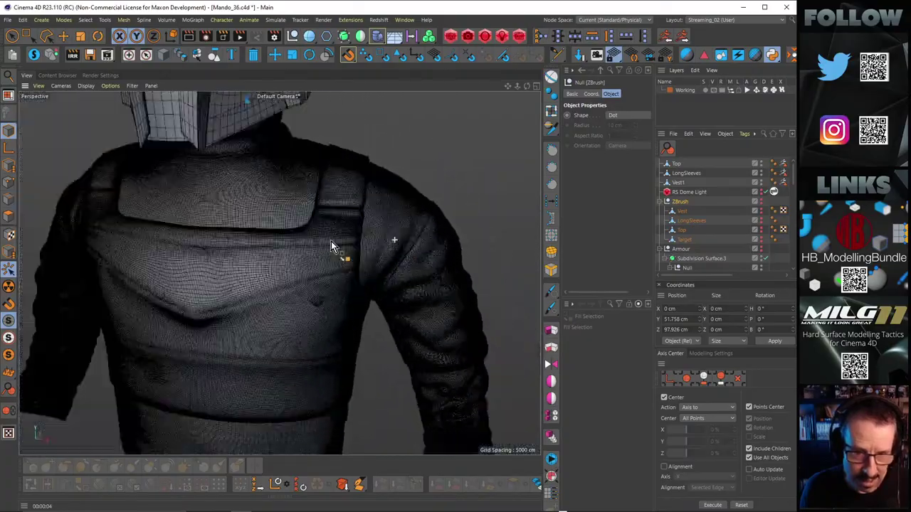
{"action": "left_click_drag", "start_coordinate": [331, 241], "coordinate": [306, 213], "text": "alt"}
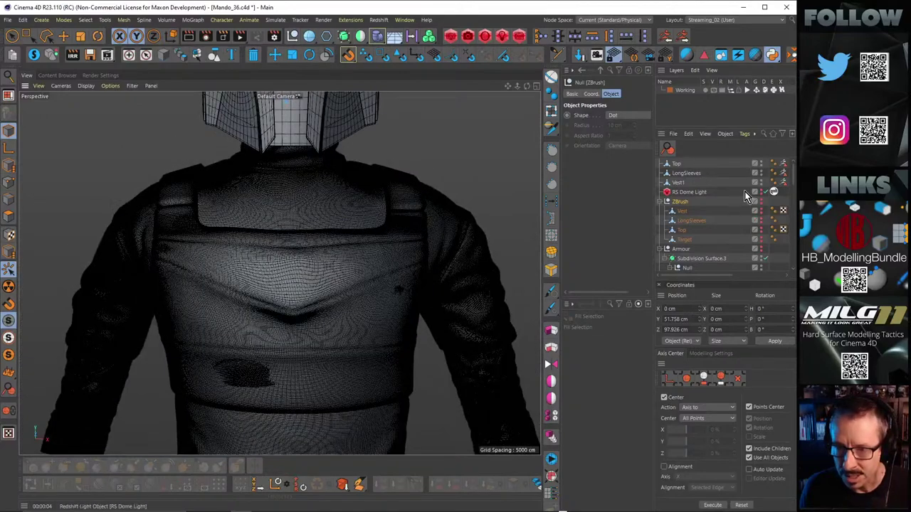
Step: Hide the high-resolution Top, LongSleeves and Vest1 objects
{"action": "left_click", "coordinate": [686, 163]}
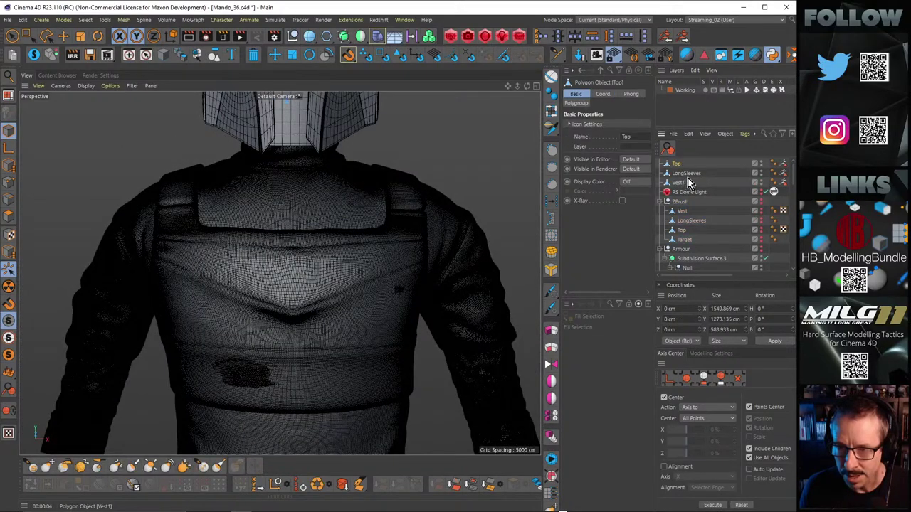
{"action": "left_click", "coordinate": [683, 183], "text": "shift"}
{"action": "left_click", "coordinate": [762, 180]}
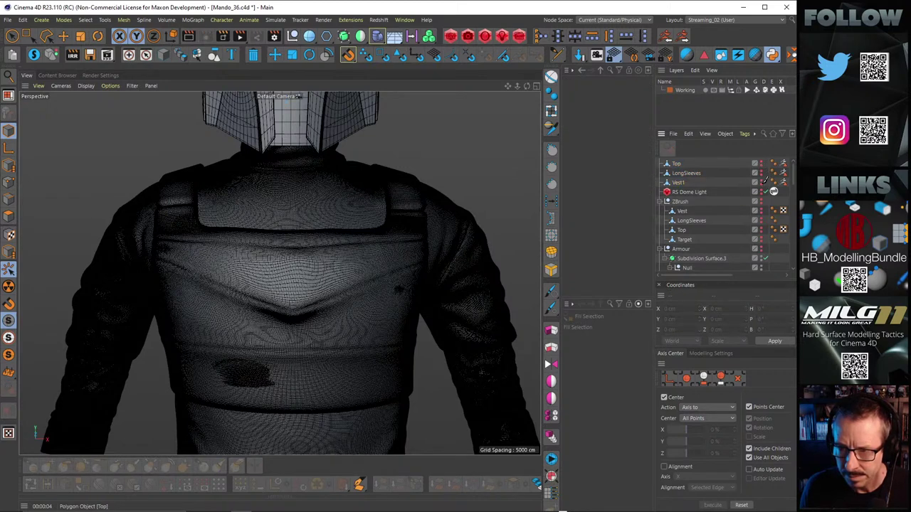
Step: Isolate the ZBrush group in solo mode and make its low-poly clothing meshes visible
{"action": "left_click", "coordinate": [681, 201]}
{"action": "left_click", "coordinate": [35, 54]}
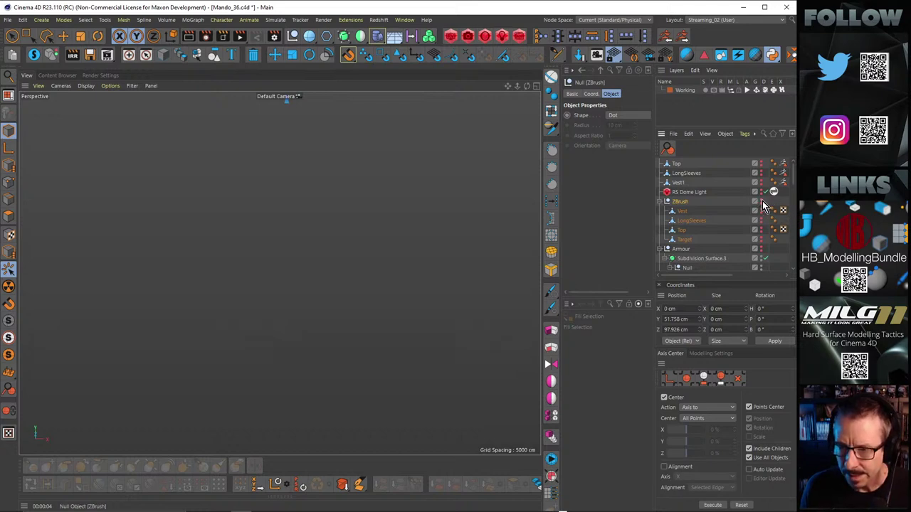
{"action": "left_click", "coordinate": [761, 202]}
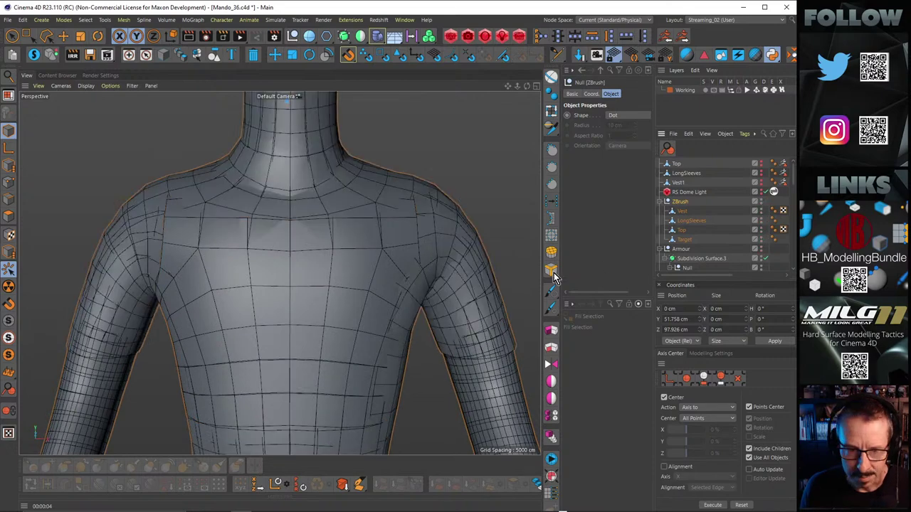
{"action": "left_click_drag", "start_coordinate": [281, 254], "coordinate": [381, 238], "text": "alt"}
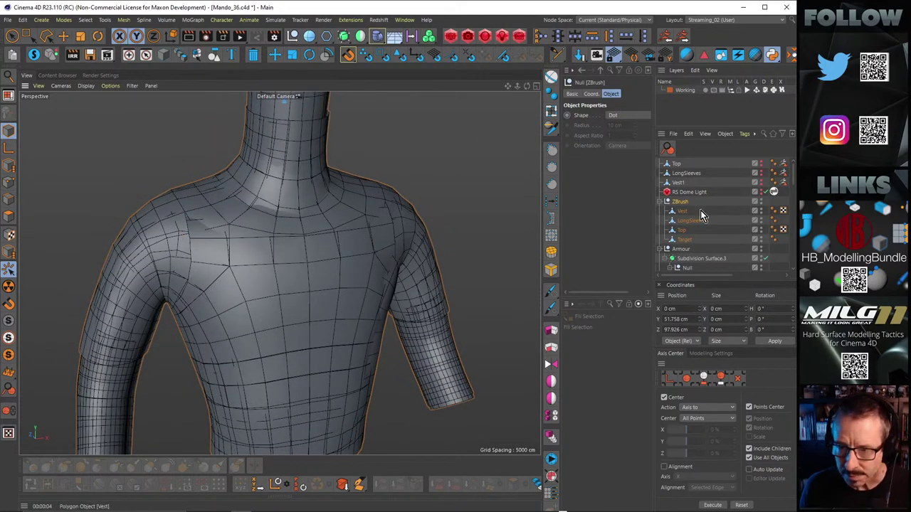
Step: Hide LongSleeves, Top and Target in the ZBrush group, and select the remaining Vest mesh
{"action": "left_click", "coordinate": [761, 223]}
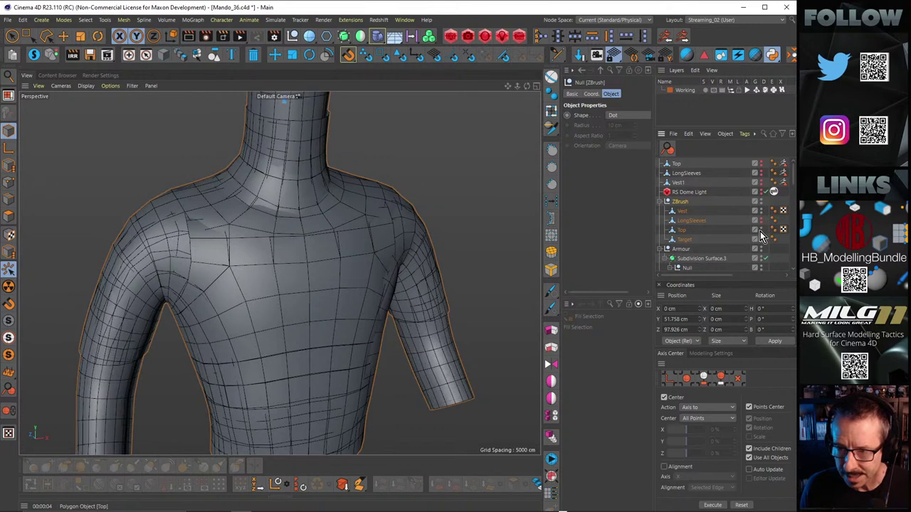
{"action": "left_click", "coordinate": [761, 230]}
{"action": "left_click", "coordinate": [761, 239]}
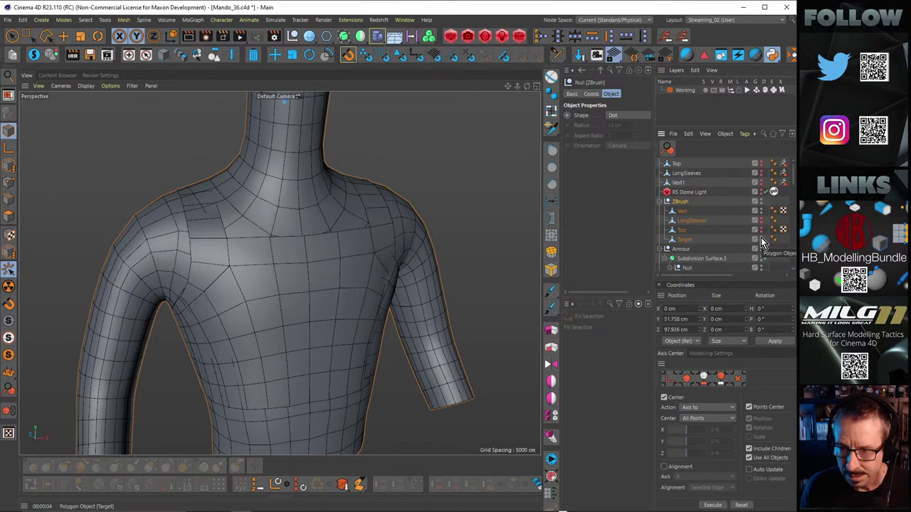
{"action": "left_click", "coordinate": [761, 239]}
{"action": "left_click_drag", "start_coordinate": [407, 292], "coordinate": [427, 235], "text": "alt"}
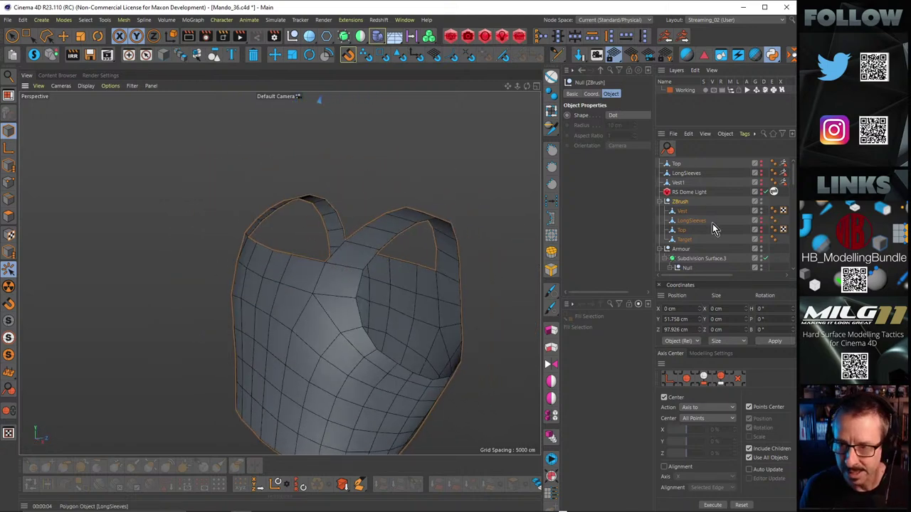
{"action": "left_click", "coordinate": [685, 212]}
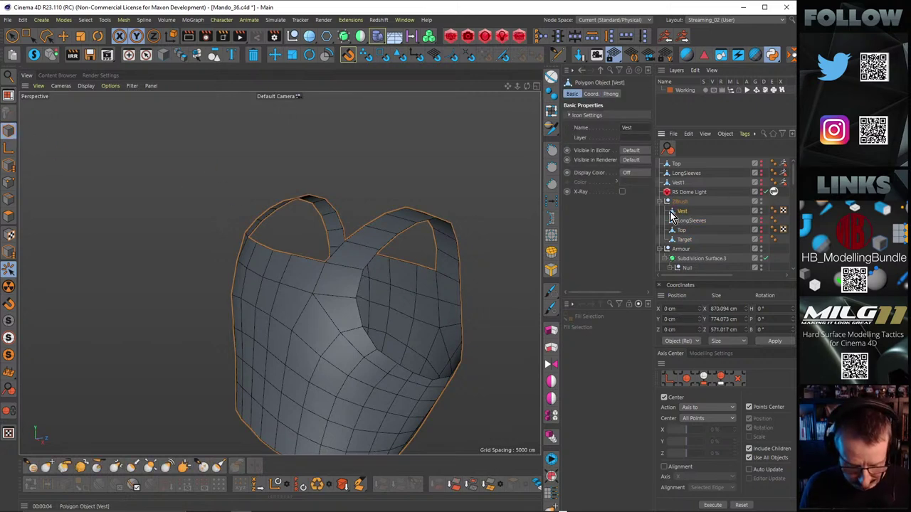
Step: Open the project file Mando_38.c4d from the C4D folder alongside Mando_36
{"action": "left_click", "coordinate": [404, 20]}
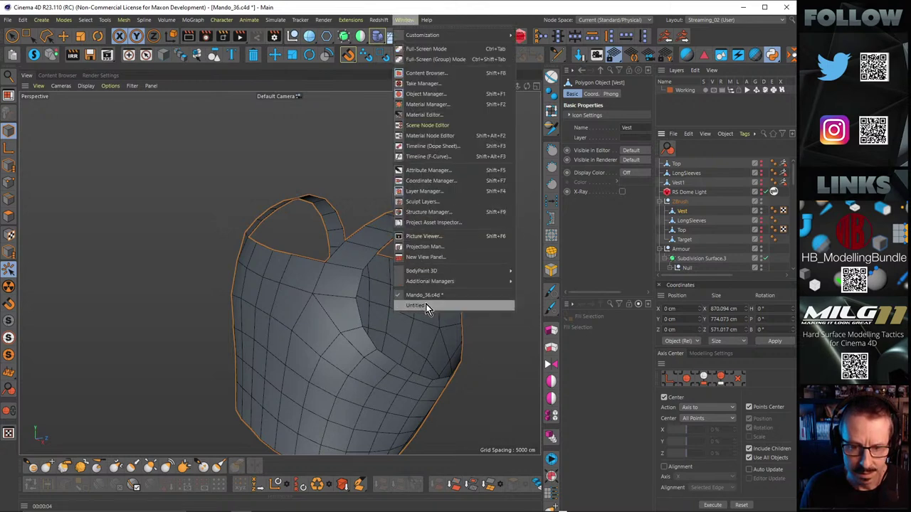
{"action": "left_click", "coordinate": [386, 6]}
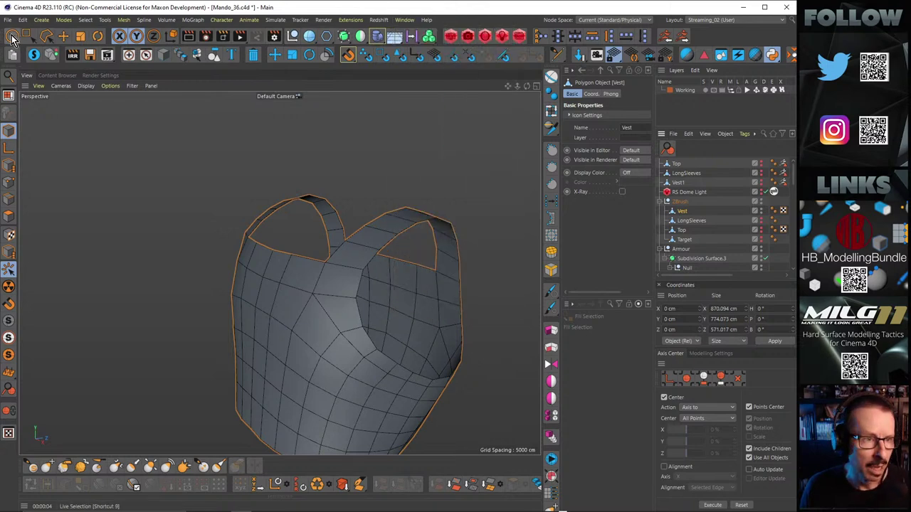
{"action": "left_click", "coordinate": [10, 21]}
{"action": "left_click", "coordinate": [21, 44]}
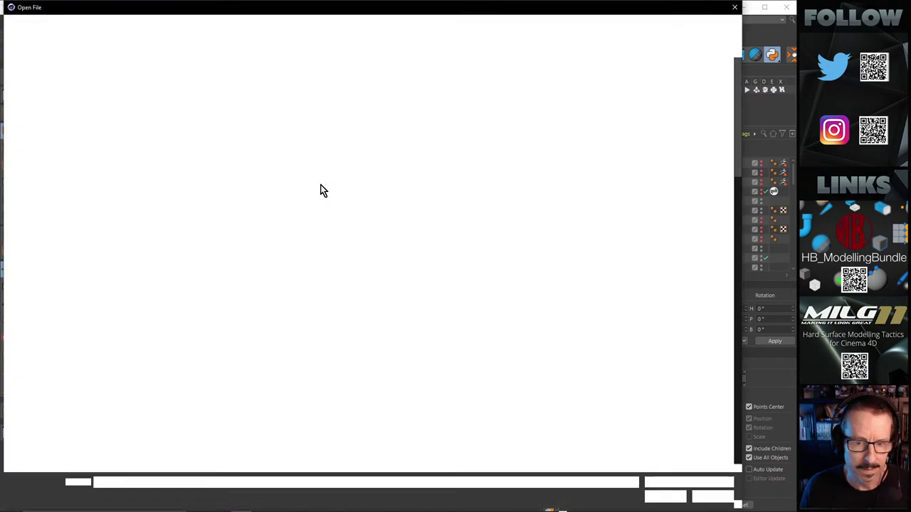
{"action": "scroll", "coordinate": [271, 212], "scroll_direction": "down", "scroll_amount": 5}
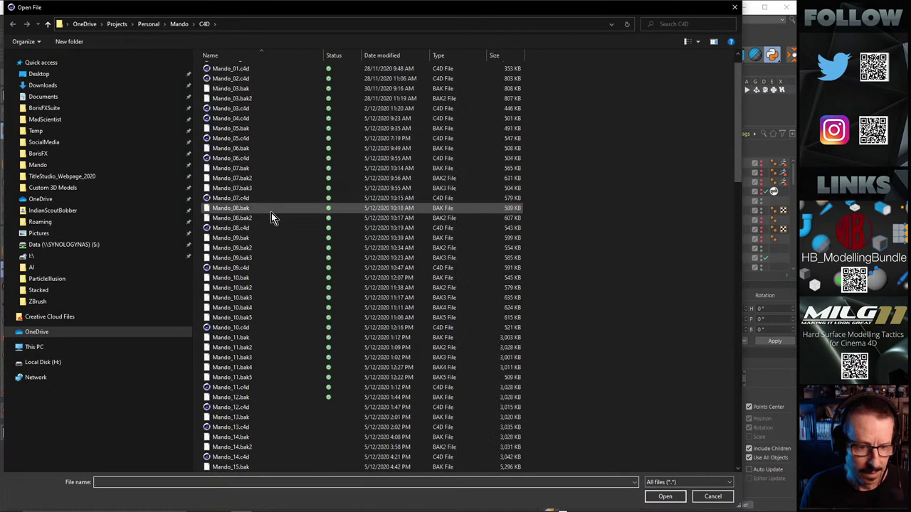
{"action": "scroll", "coordinate": [270, 222], "scroll_direction": "down", "scroll_amount": 20}
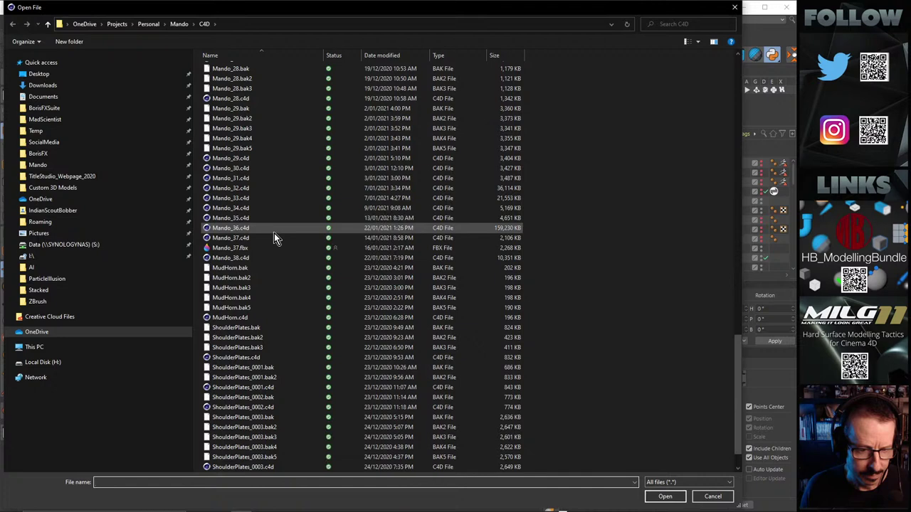
{"action": "left_click", "coordinate": [239, 259]}
{"action": "double_click", "coordinate": [240, 260]}
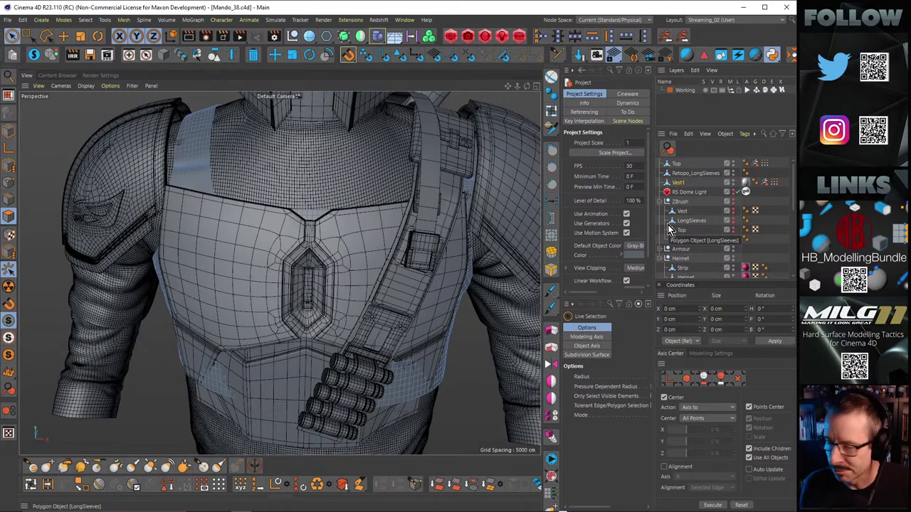
Step: Collapse the ZBrush and Helmet groups in the object hierarchy
{"action": "middle_click_drag", "start_coordinate": [418, 271], "coordinate": [303, 250], "text": "alt"}
{"action": "left_click_drag", "start_coordinate": [303, 250], "coordinate": [491, 157], "text": "alt"}
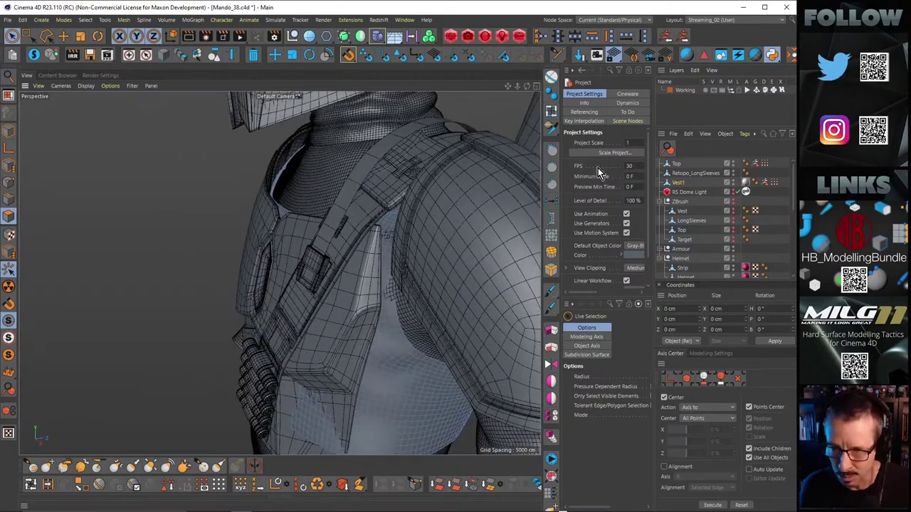
{"action": "left_click", "coordinate": [666, 201]}
{"action": "left_click", "coordinate": [664, 221]}
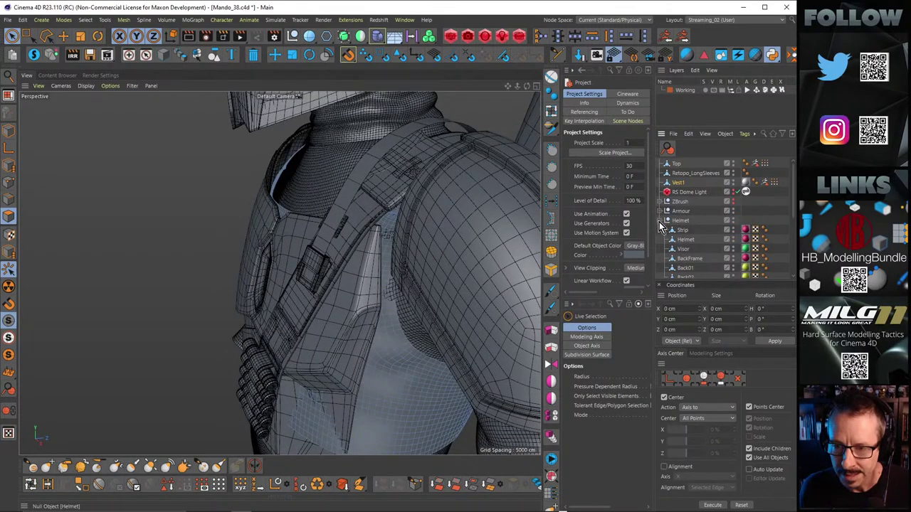
{"action": "left_click", "coordinate": [661, 221]}
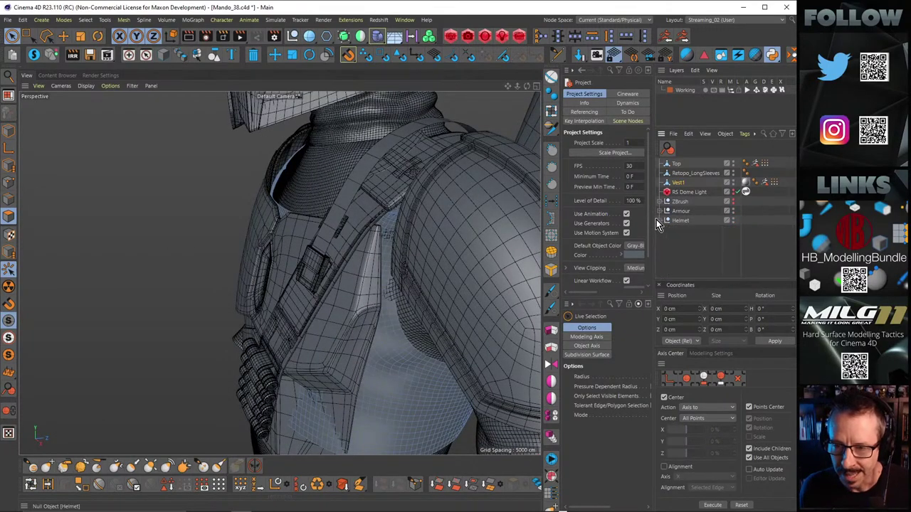
Step: Deselect everything and paste the copied low-poly Vest mesh into the Mando_38 scene
{"action": "left_click_drag", "start_coordinate": [421, 230], "coordinate": [240, 222], "text": "alt"}
{"action": "left_click", "coordinate": [688, 243]}
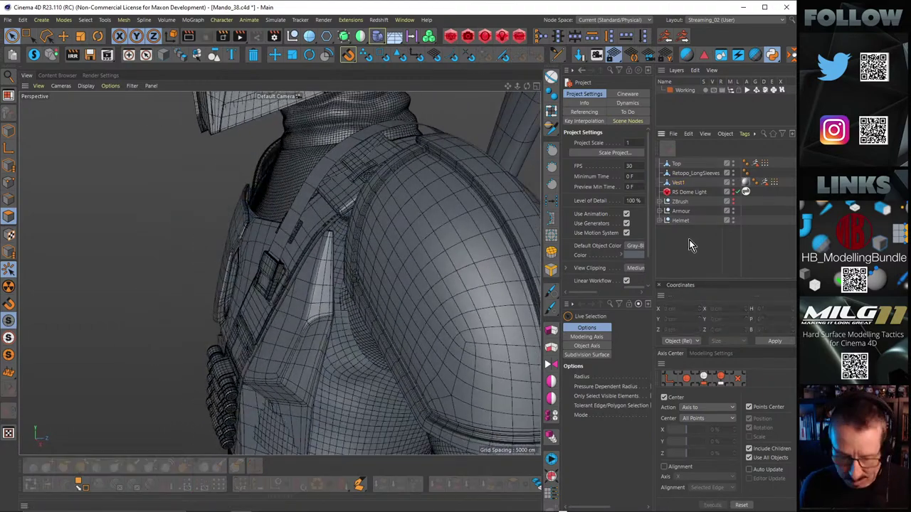
{"action": "key", "text": "ctrl+v"}
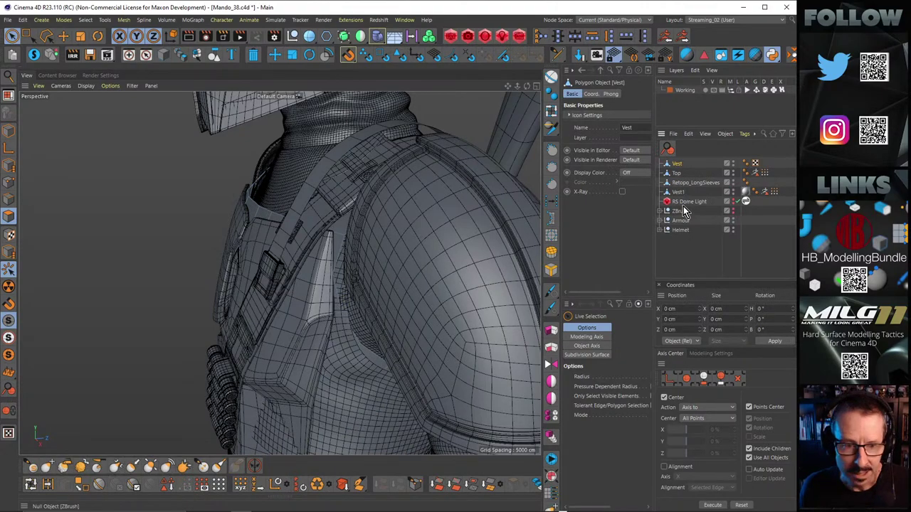
Step: Examine how the pasted Vest sits under the chest armour and around the armpit, compared with the existing vest
{"action": "left_click_drag", "start_coordinate": [300, 243], "coordinate": [359, 243], "text": "alt"}
{"action": "right_click_drag", "start_coordinate": [358, 243], "coordinate": [327, 251], "text": "alt"}
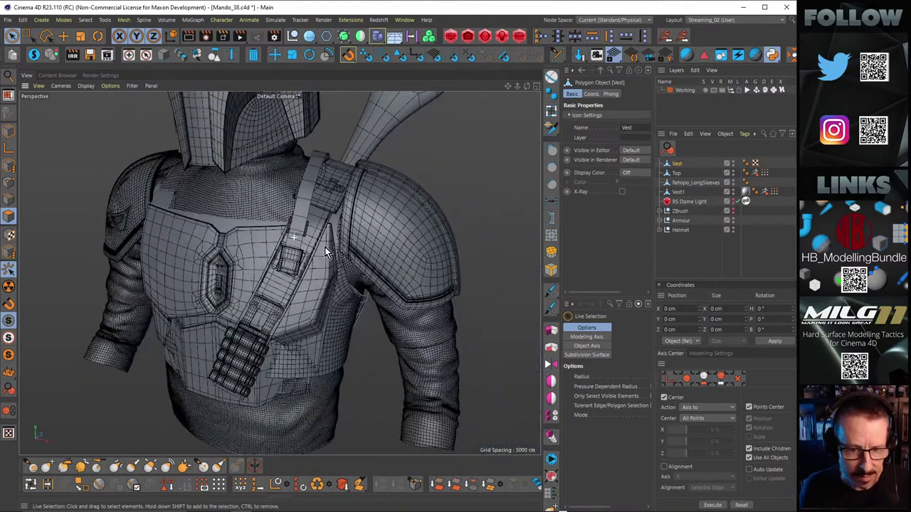
{"action": "middle_click_drag", "start_coordinate": [326, 251], "coordinate": [322, 248], "text": "alt"}
{"action": "left_click_drag", "start_coordinate": [322, 250], "coordinate": [336, 231], "text": "alt"}
{"action": "scroll", "coordinate": [324, 248], "scroll_direction": "up", "scroll_amount": 5}
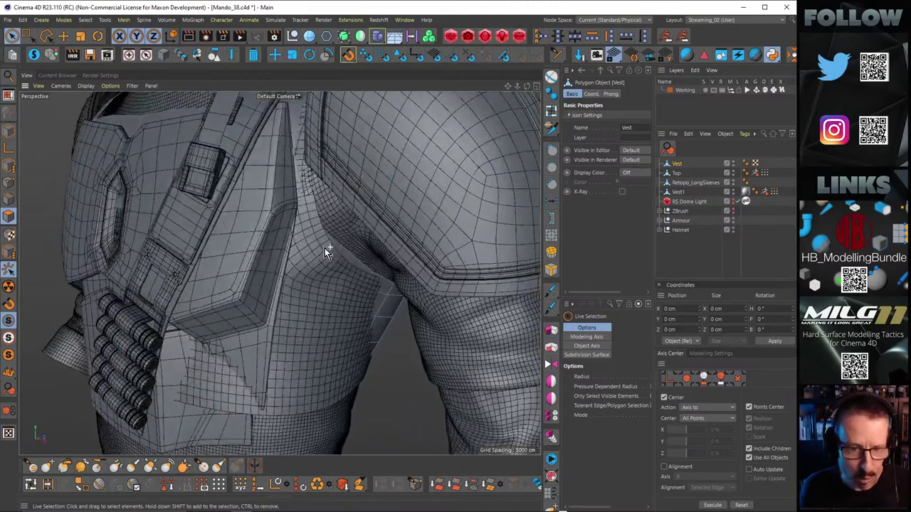
{"action": "left_click_drag", "start_coordinate": [265, 259], "coordinate": [515, 187], "text": "alt"}
{"action": "left_click_drag", "start_coordinate": [441, 277], "coordinate": [333, 269], "text": "alt"}
{"action": "right_click_drag", "start_coordinate": [332, 255], "coordinate": [450, 227], "text": "alt"}
{"action": "left_click_drag", "start_coordinate": [384, 242], "coordinate": [398, 283], "text": "alt"}
{"action": "right_click_drag", "start_coordinate": [378, 234], "coordinate": [270, 222], "text": "alt"}
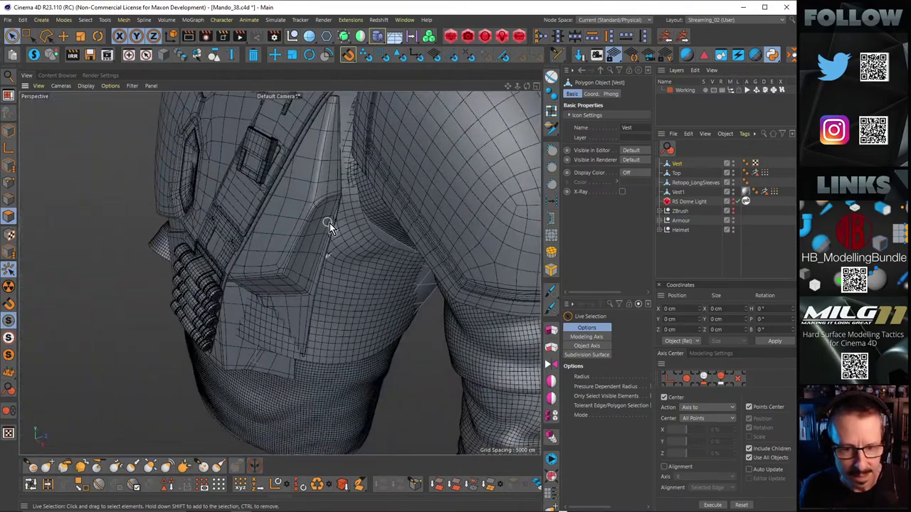
{"action": "left_click_drag", "start_coordinate": [369, 236], "coordinate": [468, 212], "text": "alt"}
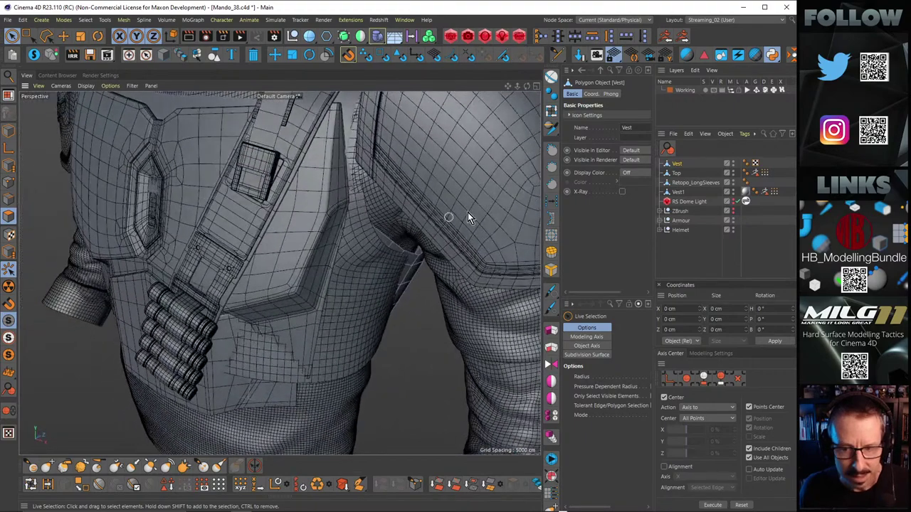
Step: Hide the Vest1 object in both the viewport and the render, leaving the pasted Vest shown on the torso
{"action": "left_click", "coordinate": [732, 192], "text": "alt"}
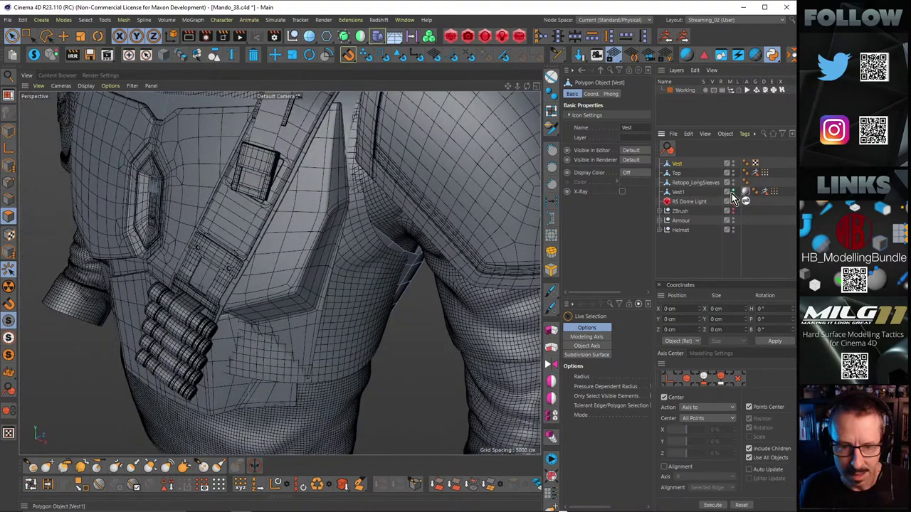
{"action": "left_click", "coordinate": [732, 192], "text": "alt"}
{"action": "right_click_drag", "start_coordinate": [409, 208], "coordinate": [335, 215], "text": "alt"}
{"action": "left_click_drag", "start_coordinate": [377, 224], "coordinate": [296, 198], "text": "alt"}
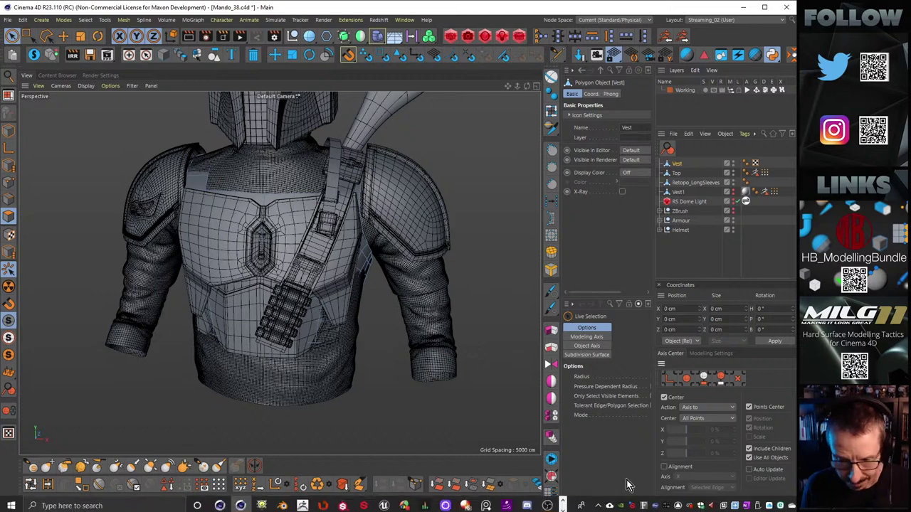
Step: Switch to PureRef and load the recent reference board MandoClothes.pur
{"action": "key", "text": "super"}
{"action": "left_click", "coordinate": [481, 504]}
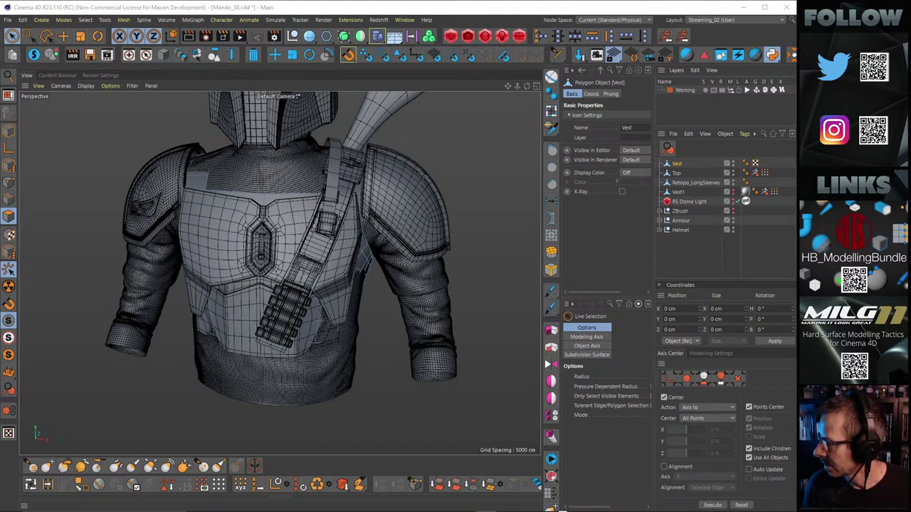
{"action": "right_click_drag", "start_coordinate": [796, 200], "coordinate": [359, 68]}
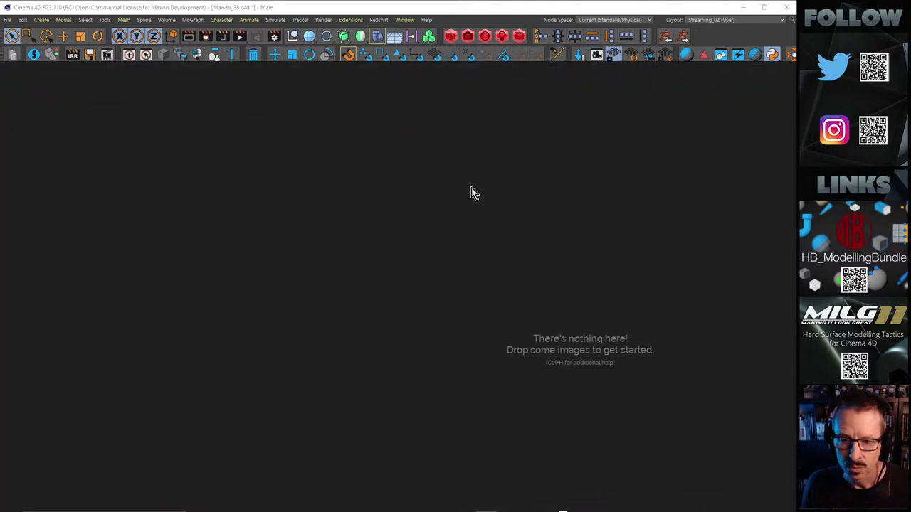
{"action": "right_click", "coordinate": [448, 183]}
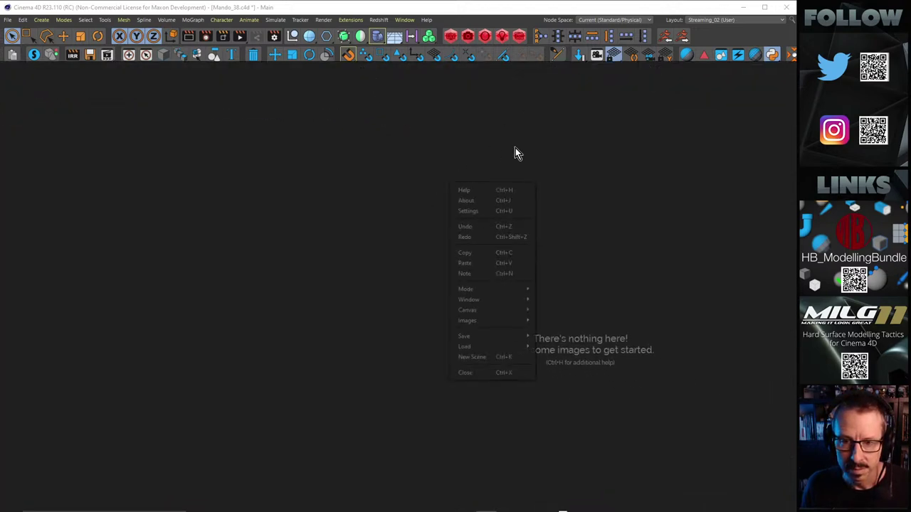
{"action": "mouse_move", "coordinate": [475, 346]}
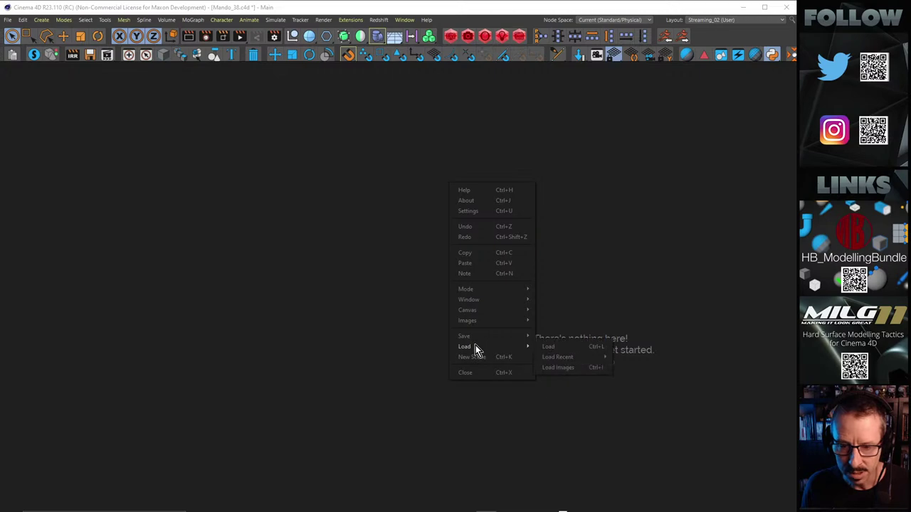
{"action": "mouse_move", "coordinate": [569, 358]}
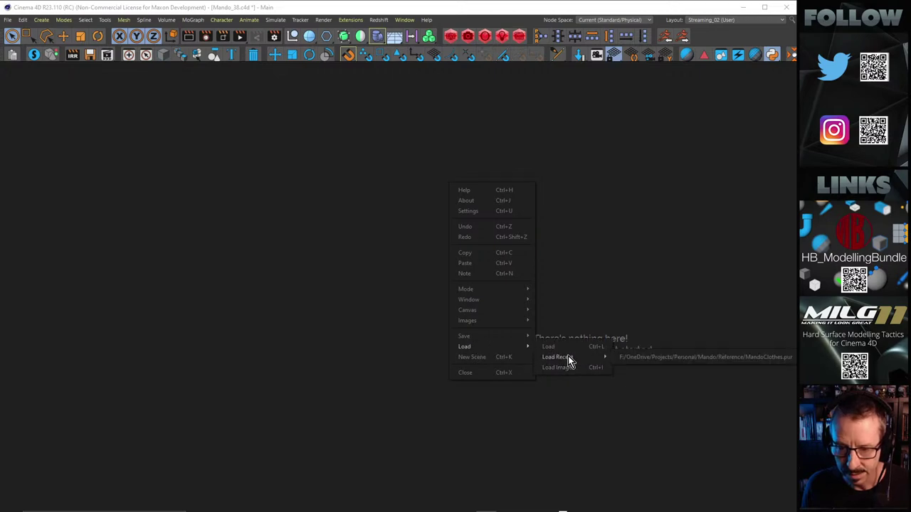
{"action": "left_click", "coordinate": [662, 356]}
Step: Examine the silver-armour reference photo for how the vest and sleeves sit around the chest plate and shoulder pauldron
{"action": "scroll", "coordinate": [594, 236], "scroll_direction": "down", "scroll_amount": 5}
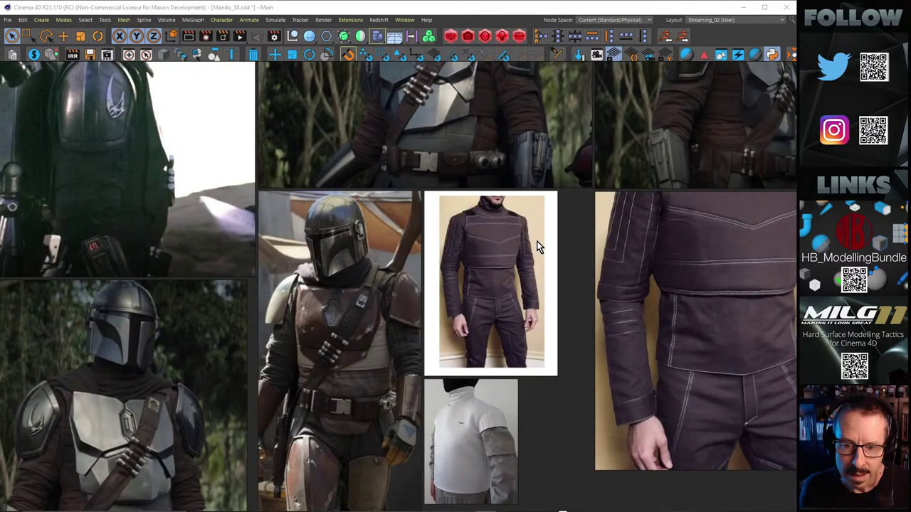
{"action": "scroll", "coordinate": [500, 252], "scroll_direction": "down", "scroll_amount": 3}
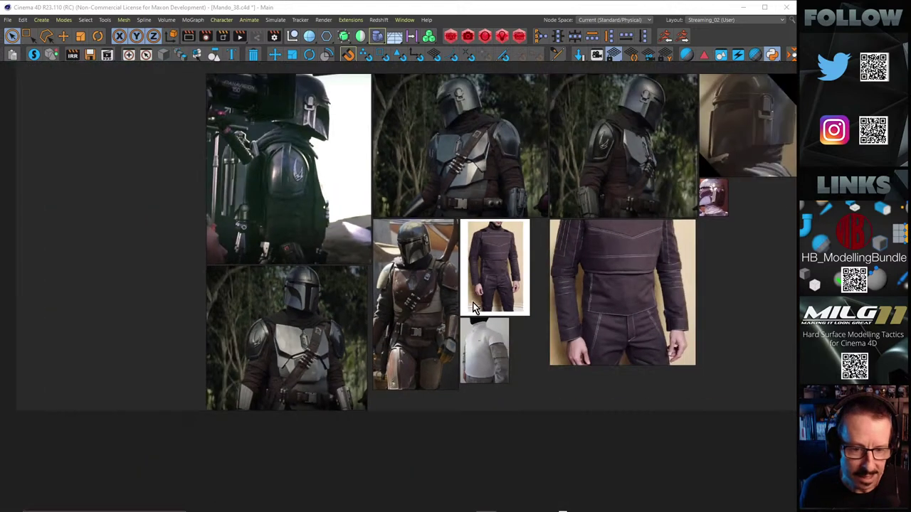
{"action": "scroll", "coordinate": [290, 338], "scroll_direction": "up", "scroll_amount": 4}
{"action": "scroll", "coordinate": [289, 339], "scroll_direction": "up", "scroll_amount": 2}
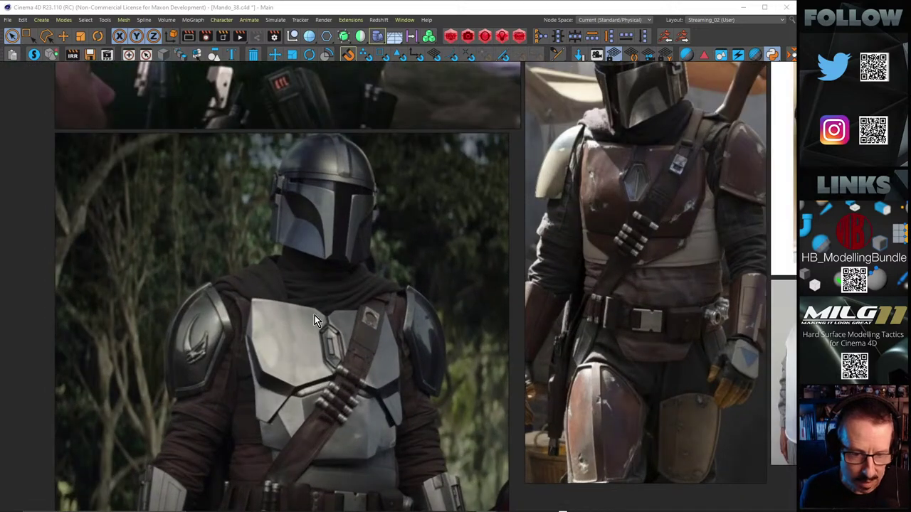
{"action": "scroll", "coordinate": [315, 315], "scroll_direction": "up", "scroll_amount": 2}
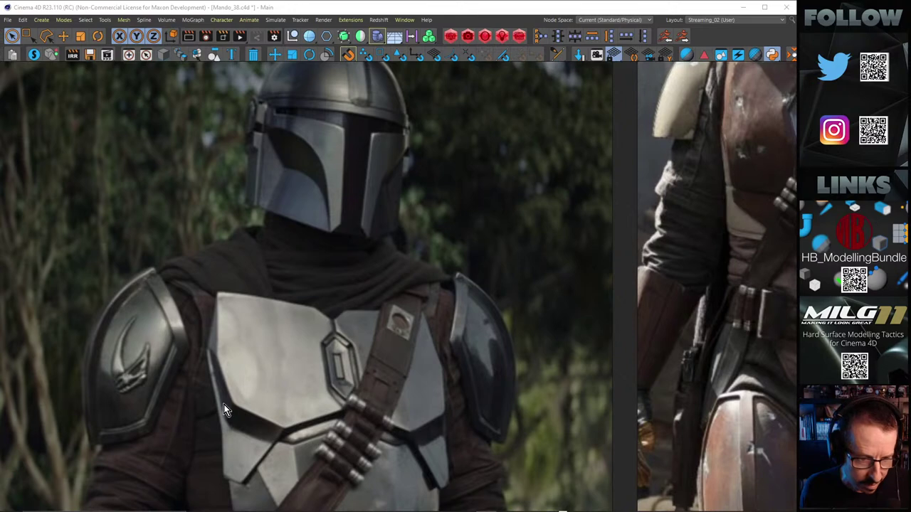
{"action": "scroll", "coordinate": [174, 395], "scroll_direction": "down", "scroll_amount": 2}
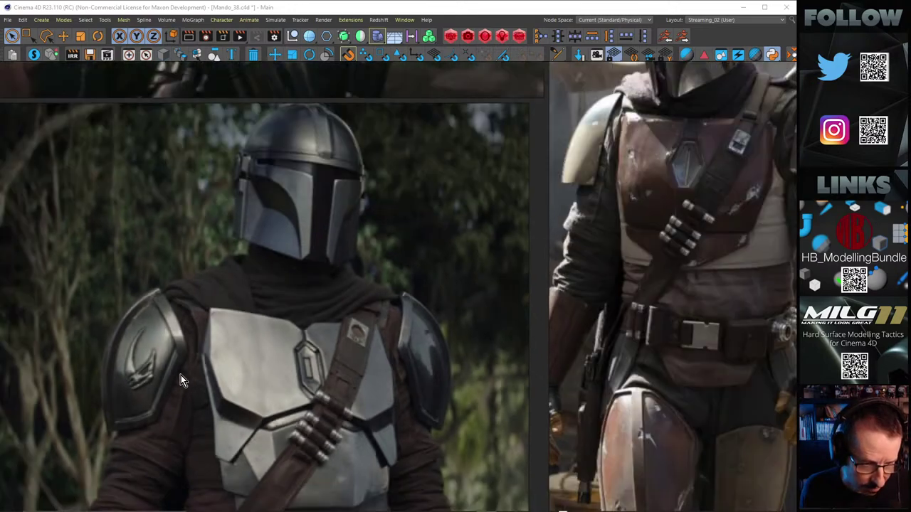
{"action": "scroll", "coordinate": [145, 479], "scroll_direction": "up", "scroll_amount": 4}
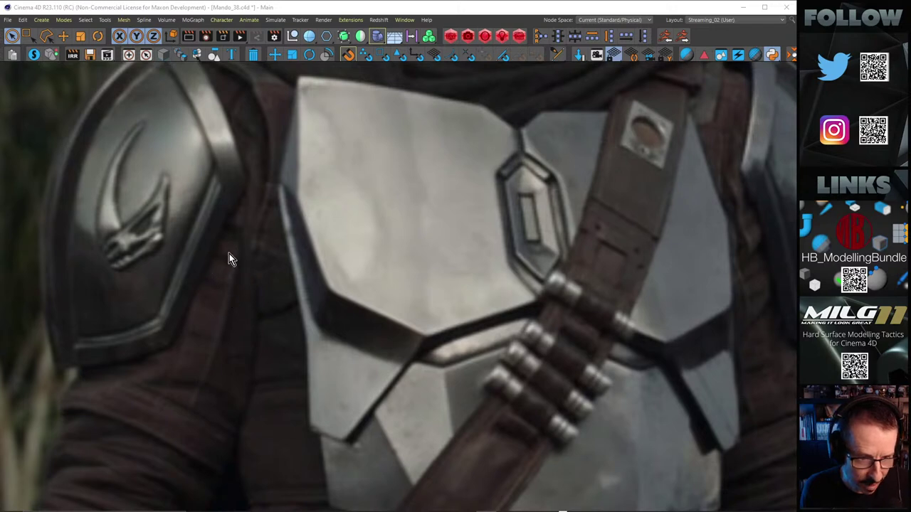
{"action": "scroll", "coordinate": [228, 324], "scroll_direction": "down", "scroll_amount": 2}
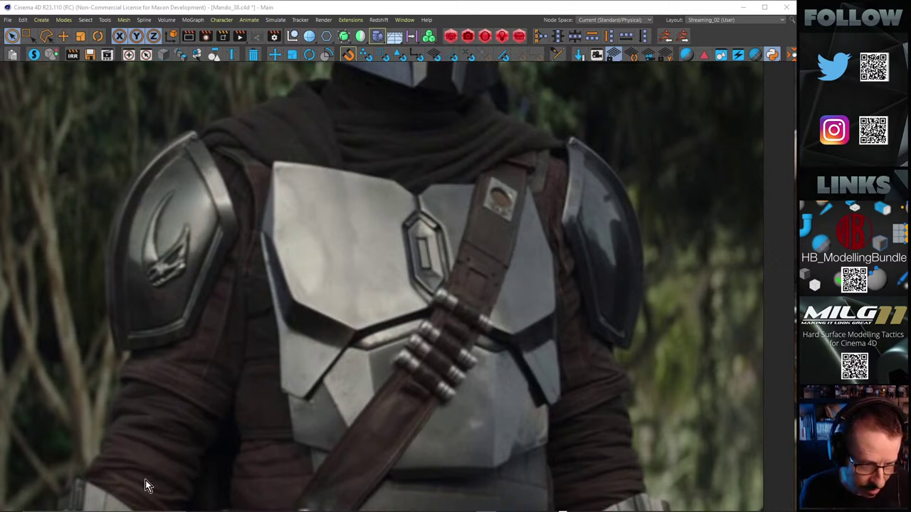
{"action": "scroll", "coordinate": [185, 420], "scroll_direction": "down", "scroll_amount": 5}
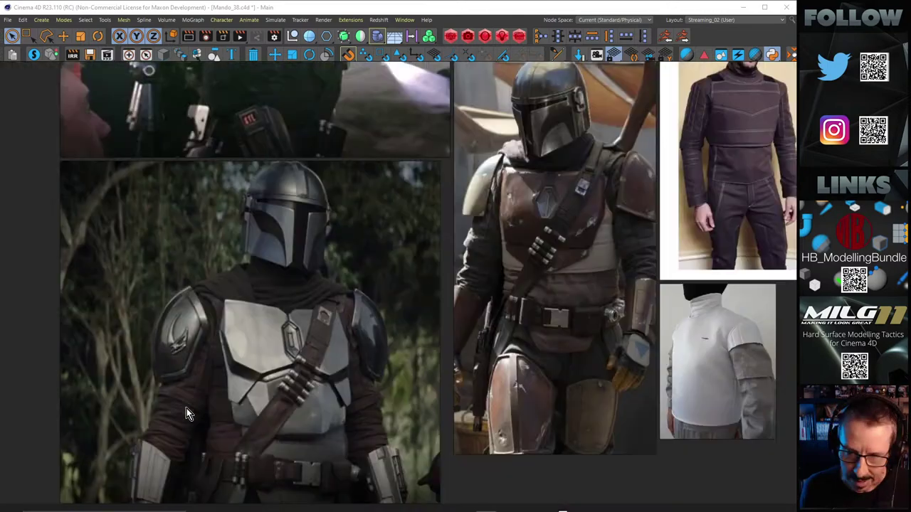
Step: Examine the brown-armour and flight-suit reference photos for the vest's side, shoulder and sleeve construction
{"action": "scroll", "coordinate": [669, 260], "scroll_direction": "up", "scroll_amount": 2}
{"action": "scroll", "coordinate": [607, 203], "scroll_direction": "up", "scroll_amount": 3}
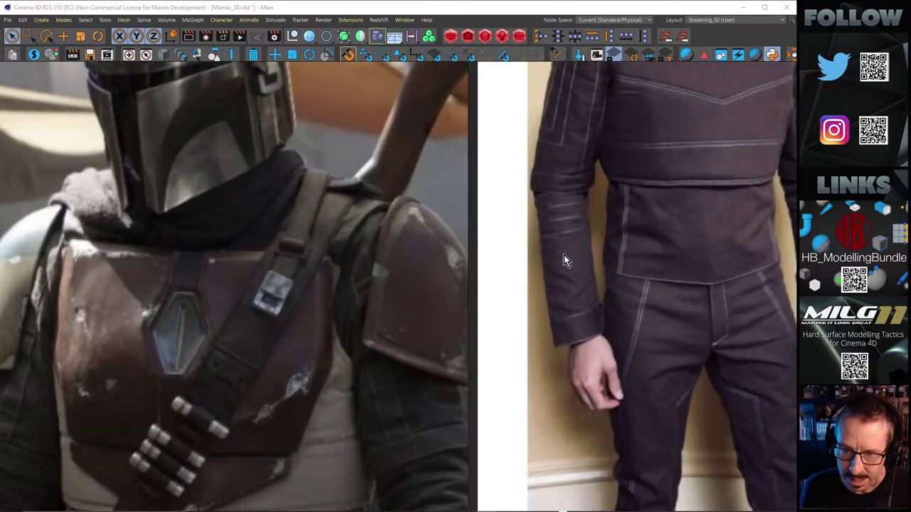
{"action": "scroll", "coordinate": [578, 225], "scroll_direction": "down", "scroll_amount": 2}
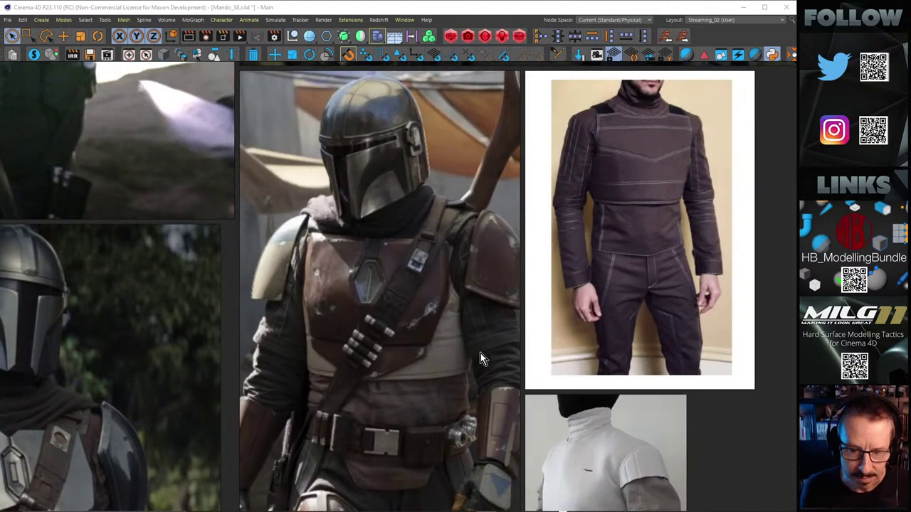
{"action": "scroll", "coordinate": [504, 381], "scroll_direction": "up", "scroll_amount": 2}
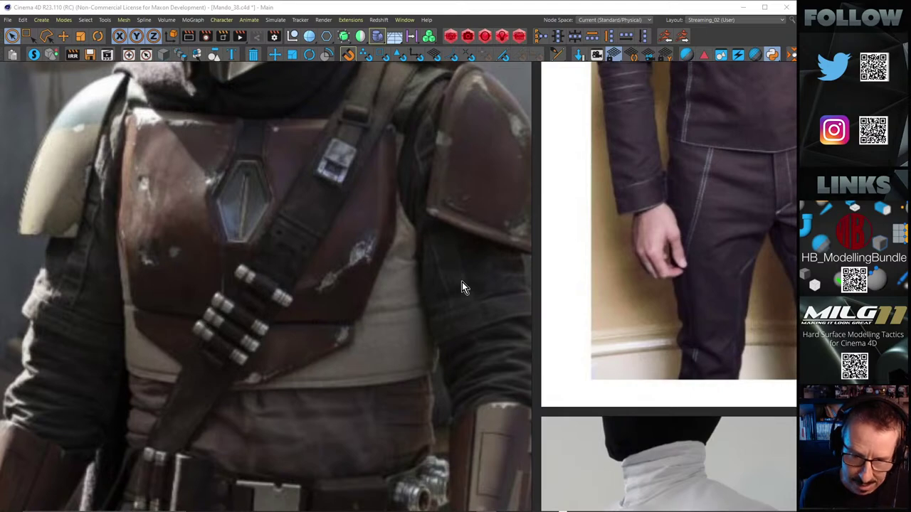
{"action": "scroll", "coordinate": [461, 282], "scroll_direction": "down", "scroll_amount": 3}
{"action": "scroll", "coordinate": [432, 284], "scroll_direction": "up", "scroll_amount": 3}
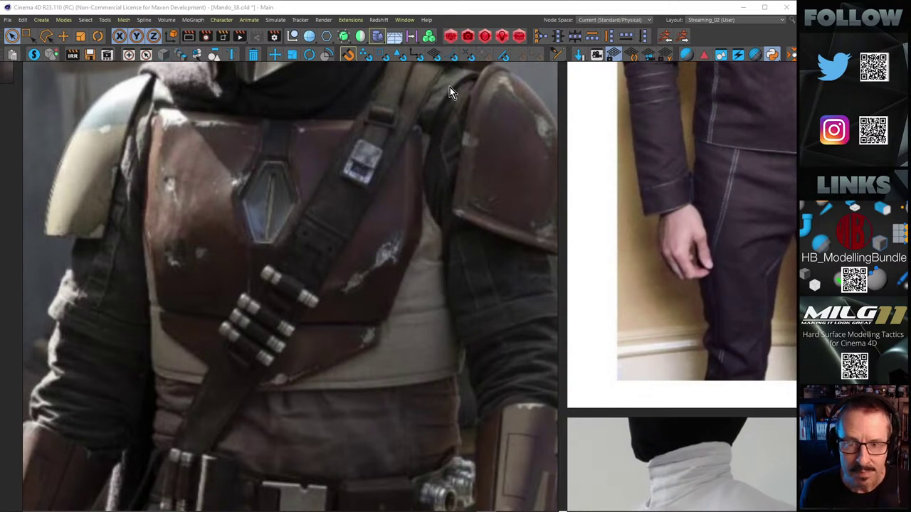
{"action": "scroll", "coordinate": [448, 91], "scroll_direction": "down", "scroll_amount": 1}
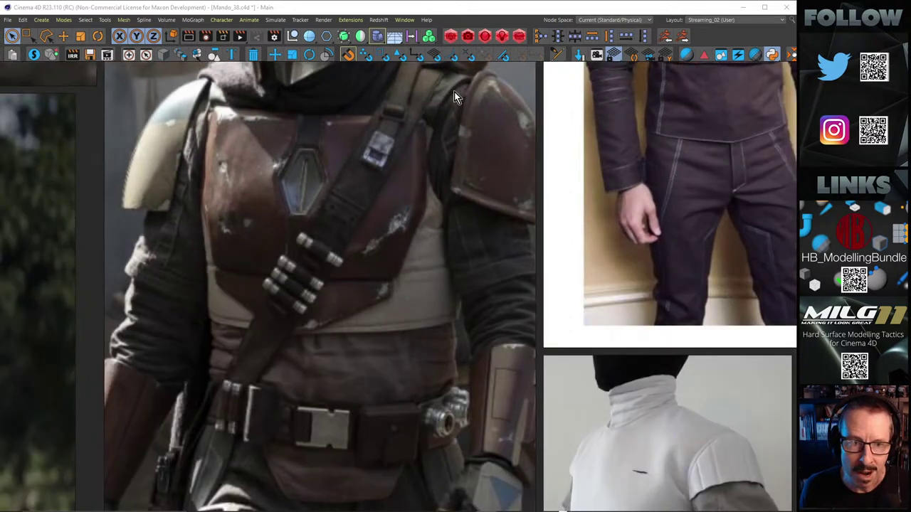
Step: Inspect the vest's shoulder and side edges in the silver-armour photo, and return to Cinema 4D
{"action": "scroll", "coordinate": [417, 194], "scroll_direction": "down", "scroll_amount": 3}
{"action": "scroll", "coordinate": [234, 256], "scroll_direction": "up", "scroll_amount": 3}
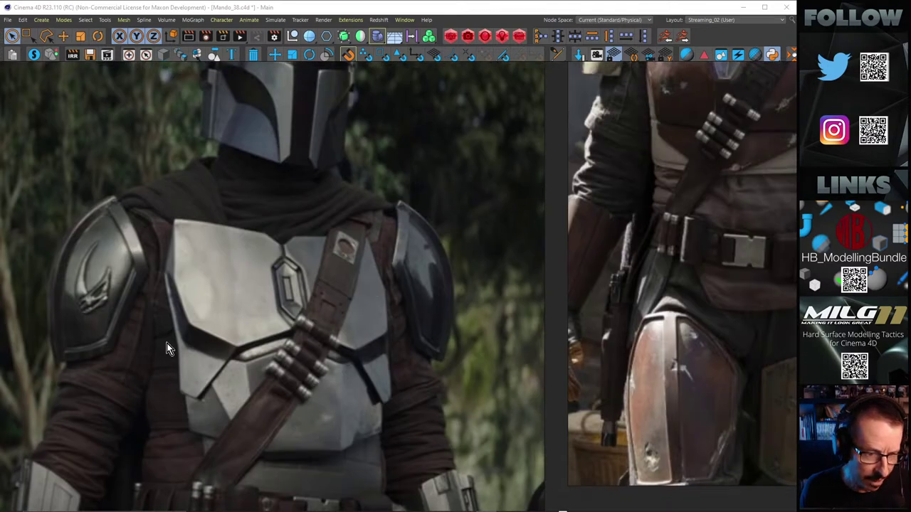
{"action": "scroll", "coordinate": [160, 346], "scroll_direction": "up", "scroll_amount": 1}
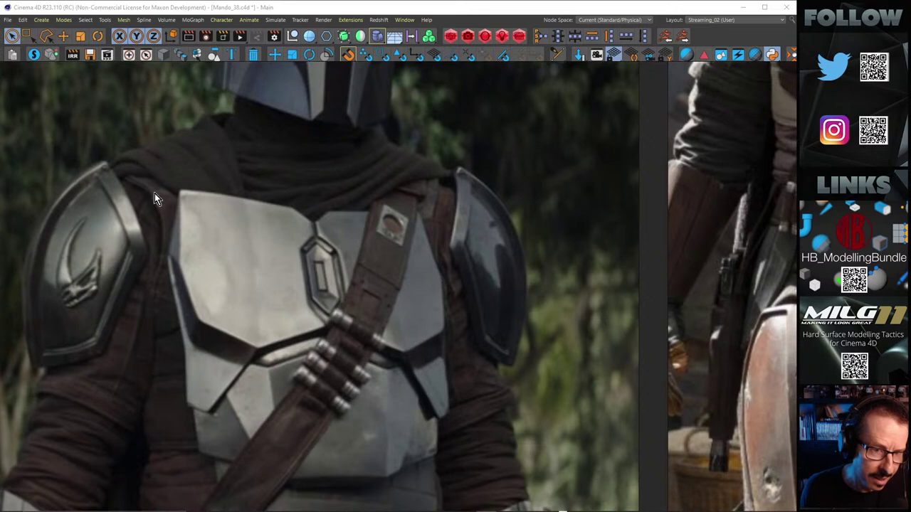
{"action": "scroll", "coordinate": [154, 193], "scroll_direction": "up", "scroll_amount": 6}
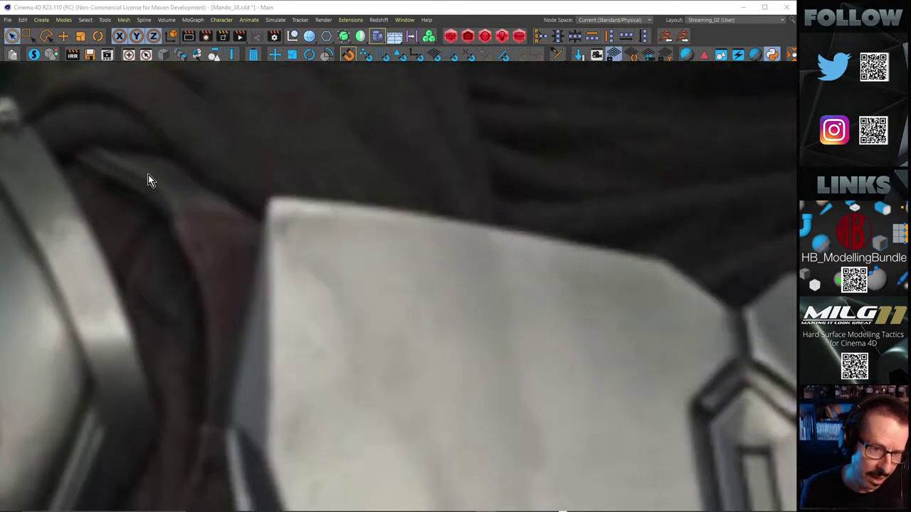
{"action": "scroll", "coordinate": [148, 170], "scroll_direction": "down", "scroll_amount": 8}
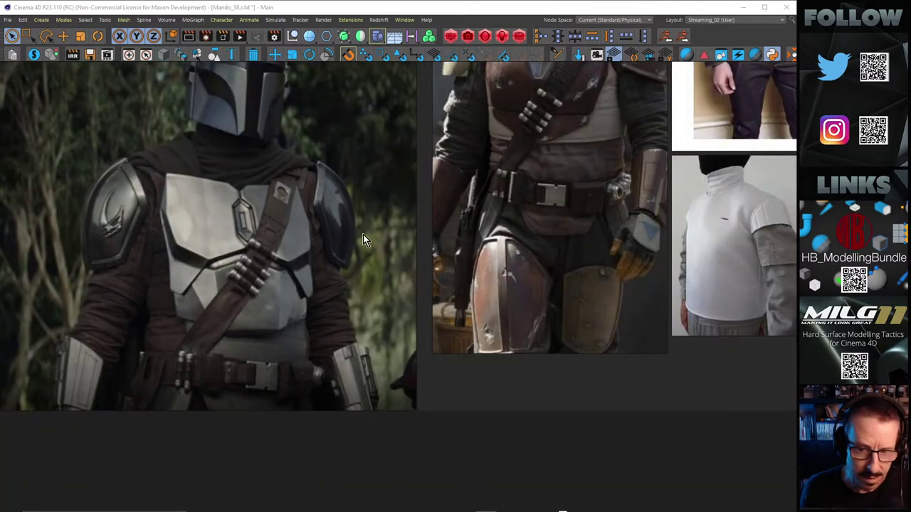
{"action": "scroll", "coordinate": [363, 234], "scroll_direction": "down", "scroll_amount": 5}
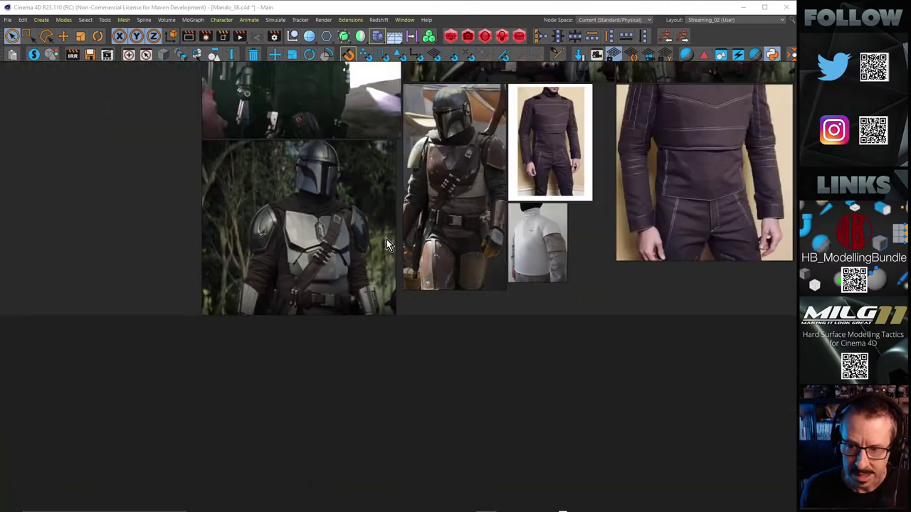
{"action": "left_click", "coordinate": [721, 55]}
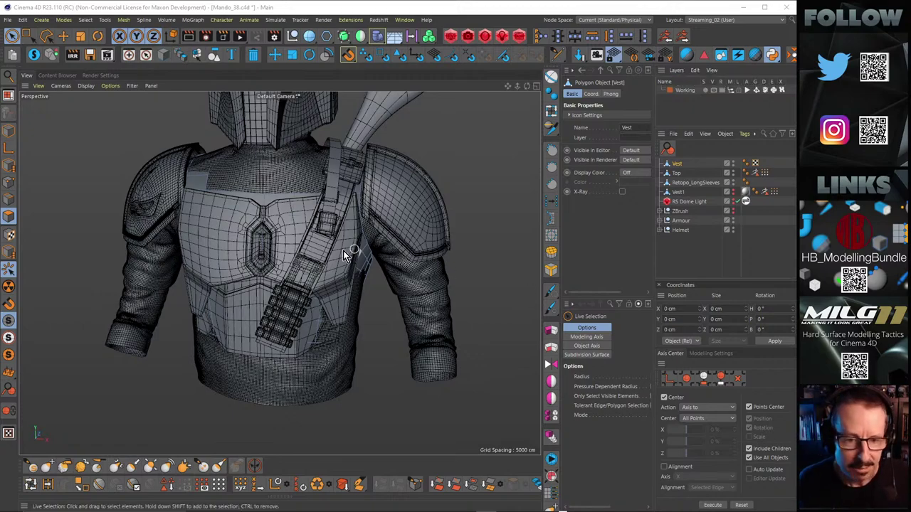
Step: Inspect how the bandolier strap and pauldron sit over the vest's shoulder on the model
{"action": "right_click_drag", "start_coordinate": [340, 191], "coordinate": [374, 194], "text": "alt"}
{"action": "middle_click_drag", "start_coordinate": [374, 194], "coordinate": [344, 272], "text": "alt"}
{"action": "mouse_move", "coordinate": [343, 271]}
{"action": "left_mouse_down", "text": "alt"}
{"action": "mouse_move", "coordinate": [410, 265]}
{"action": "mouse_move", "coordinate": [305, 264]}
{"action": "mouse_move", "coordinate": [339, 257]}
{"action": "left_mouse_up", "text": "alt"}
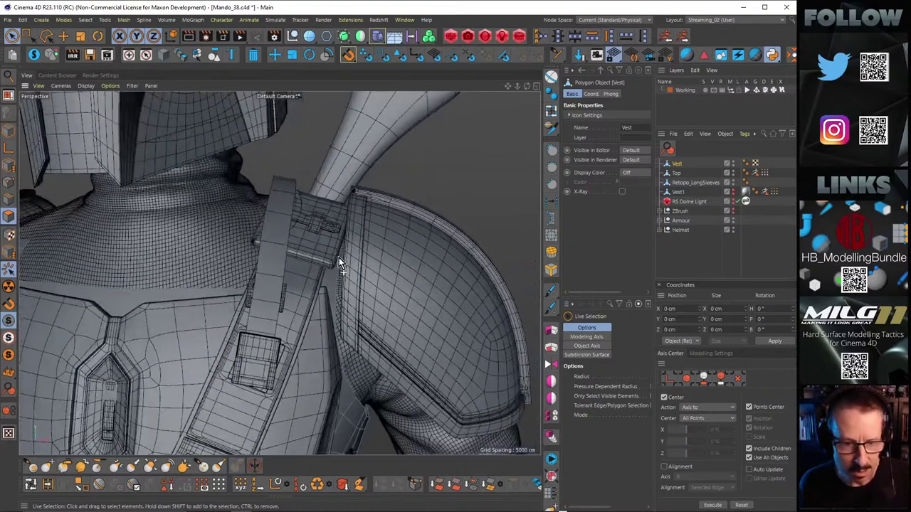
{"action": "right_click_drag", "start_coordinate": [338, 257], "coordinate": [293, 256], "text": "alt"}
{"action": "middle_click_drag", "start_coordinate": [143, 232], "coordinate": [220, 259], "text": "alt"}
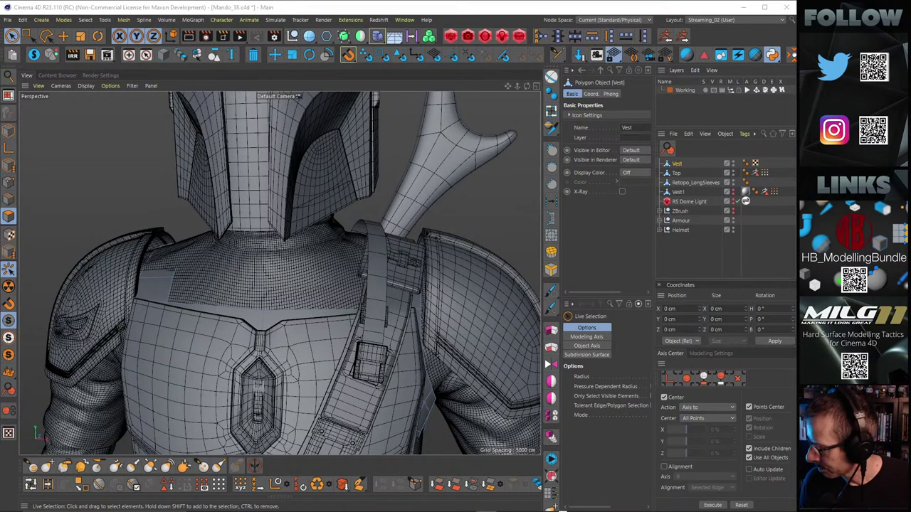
Step: Switch to PureRef and examine where the bandolier crosses the shoulder in the silver-armour and brown-armour photos
{"action": "right_click_drag", "start_coordinate": [628, 511], "coordinate": [384, 168]}
{"action": "scroll", "coordinate": [419, 305], "scroll_direction": "up", "scroll_amount": 5}
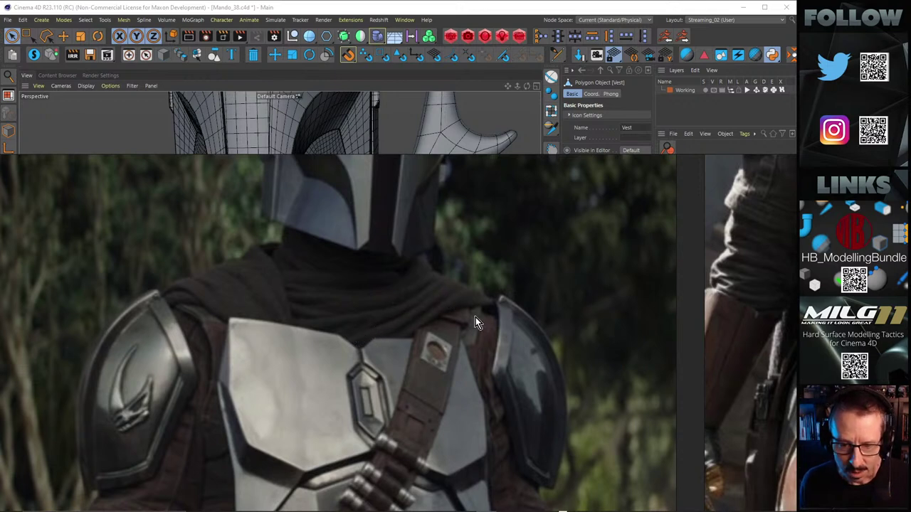
{"action": "scroll", "coordinate": [458, 320], "scroll_direction": "up", "scroll_amount": 3}
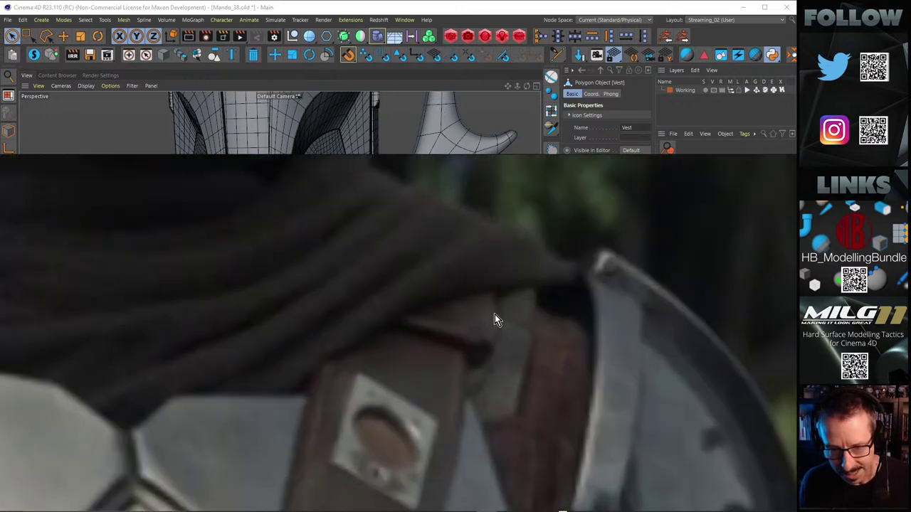
{"action": "scroll", "coordinate": [441, 322], "scroll_direction": "down", "scroll_amount": 3}
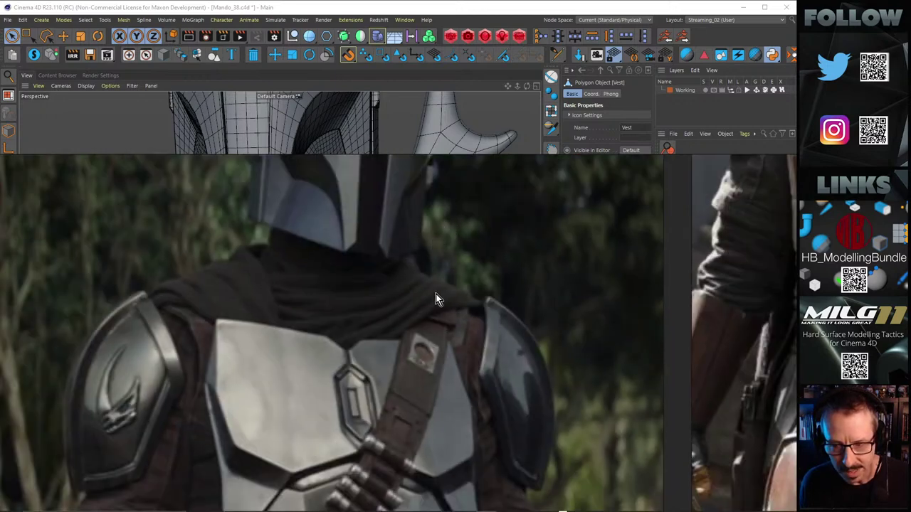
{"action": "scroll", "coordinate": [435, 297], "scroll_direction": "down", "scroll_amount": 3}
{"action": "scroll", "coordinate": [579, 214], "scroll_direction": "up", "scroll_amount": 3}
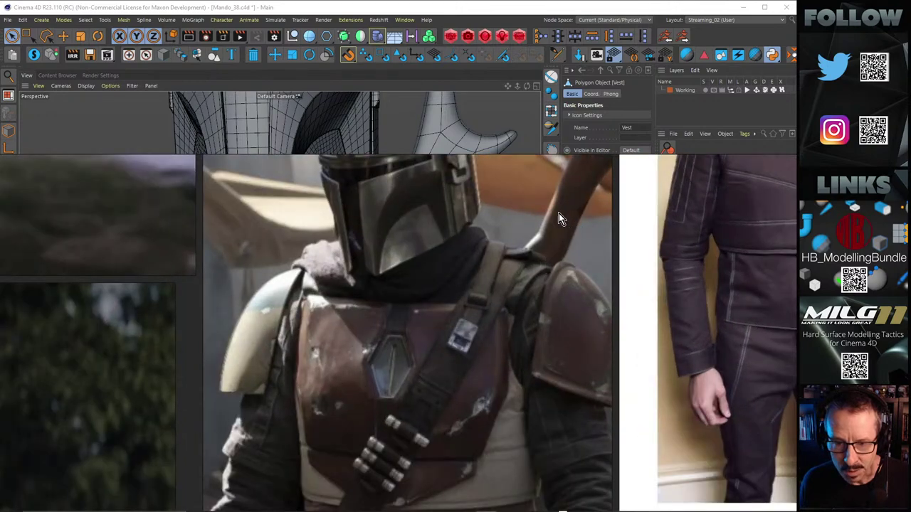
{"action": "scroll", "coordinate": [521, 274], "scroll_direction": "up", "scroll_amount": 2}
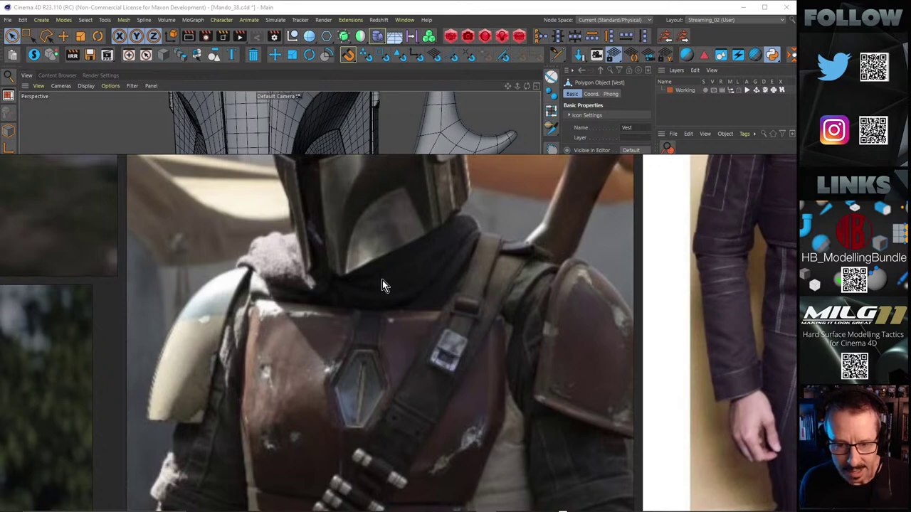
{"action": "scroll", "coordinate": [382, 285], "scroll_direction": "down", "scroll_amount": 3}
Step: Compare the vest's shoulder area between strap and pauldron across the silver-armour and brown-armour photos
{"action": "scroll", "coordinate": [186, 383], "scroll_direction": "up", "scroll_amount": 3}
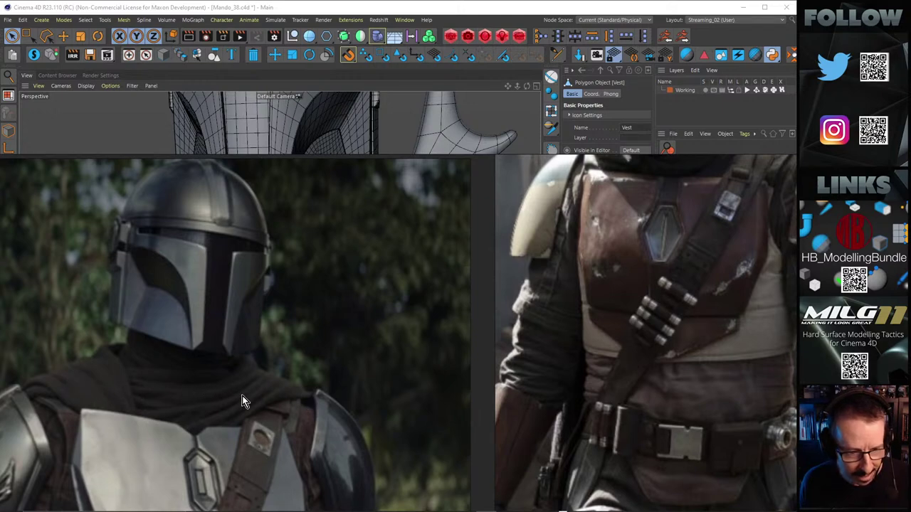
{"action": "scroll", "coordinate": [242, 393], "scroll_direction": "down", "scroll_amount": 2}
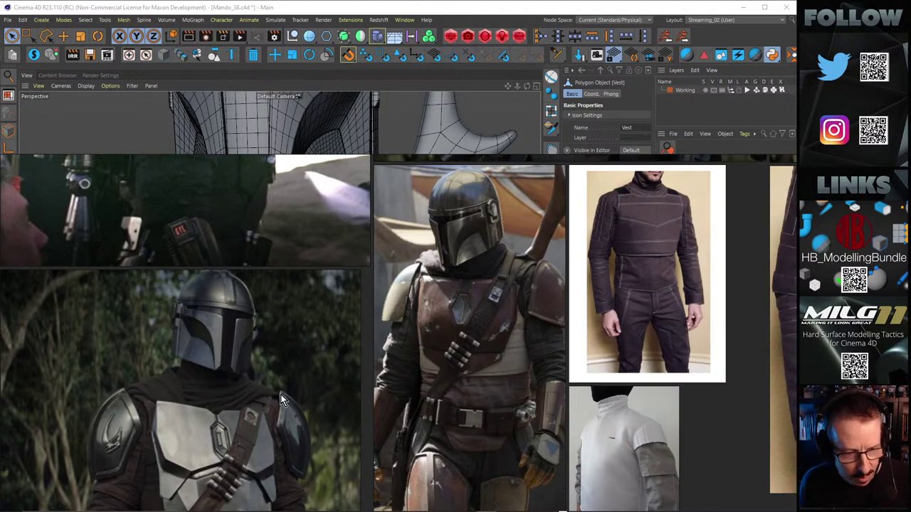
{"action": "scroll", "coordinate": [260, 416], "scroll_direction": "up", "scroll_amount": 3}
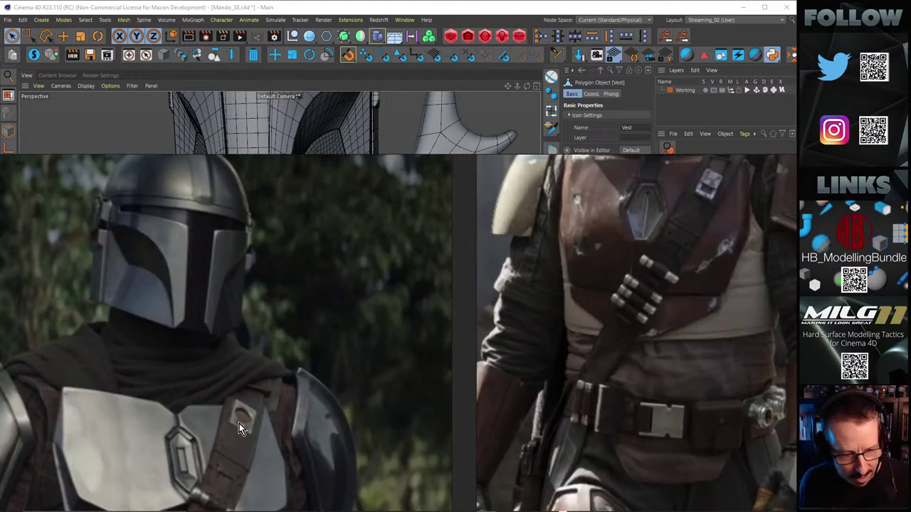
{"action": "scroll", "coordinate": [632, 257], "scroll_direction": "down", "scroll_amount": 2}
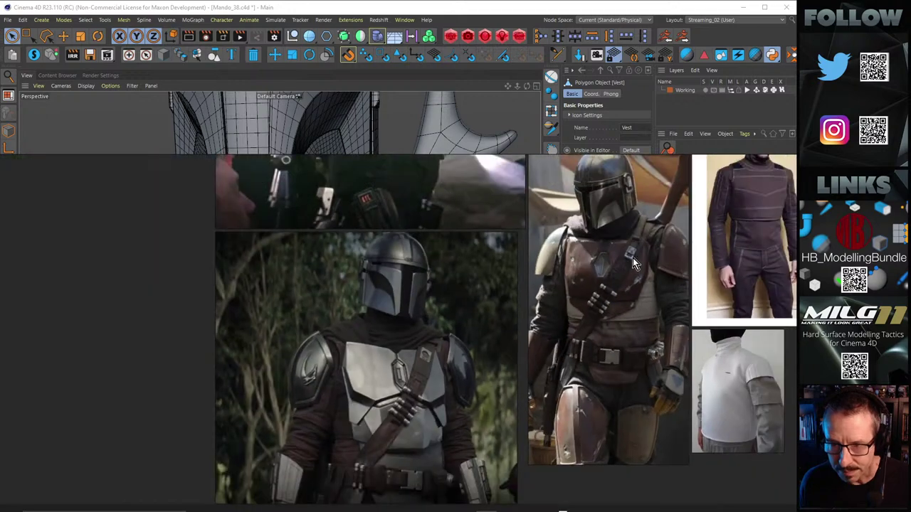
{"action": "scroll", "coordinate": [644, 248], "scroll_direction": "up", "scroll_amount": 2}
{"action": "scroll", "coordinate": [631, 225], "scroll_direction": "up", "scroll_amount": 1}
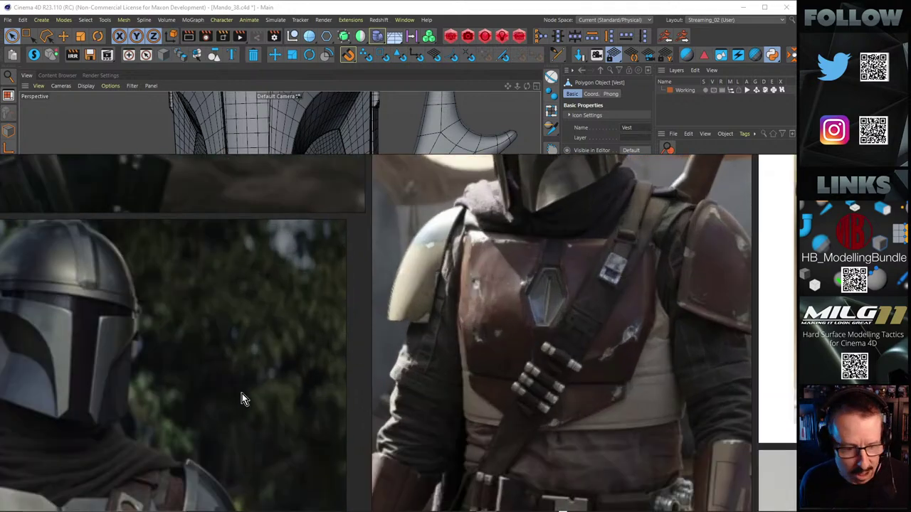
{"action": "scroll", "coordinate": [241, 393], "scroll_direction": "down", "scroll_amount": 2}
{"action": "scroll", "coordinate": [164, 473], "scroll_direction": "up", "scroll_amount": 3}
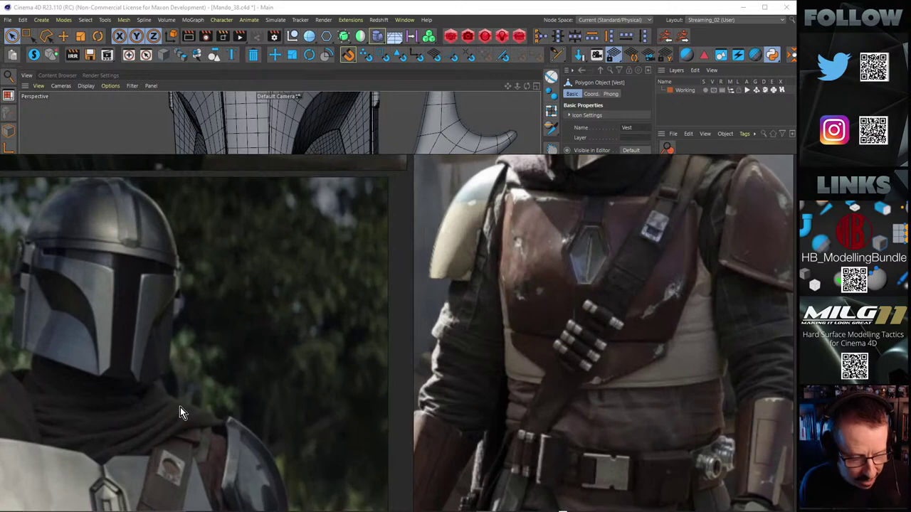
{"action": "scroll", "coordinate": [179, 410], "scroll_direction": "down", "scroll_amount": 2}
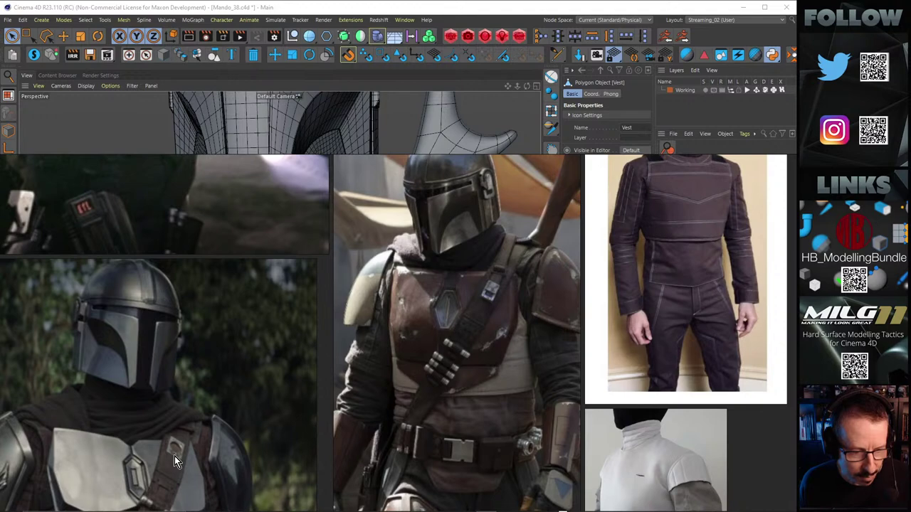
{"action": "scroll", "coordinate": [174, 456], "scroll_direction": "up", "scroll_amount": 3}
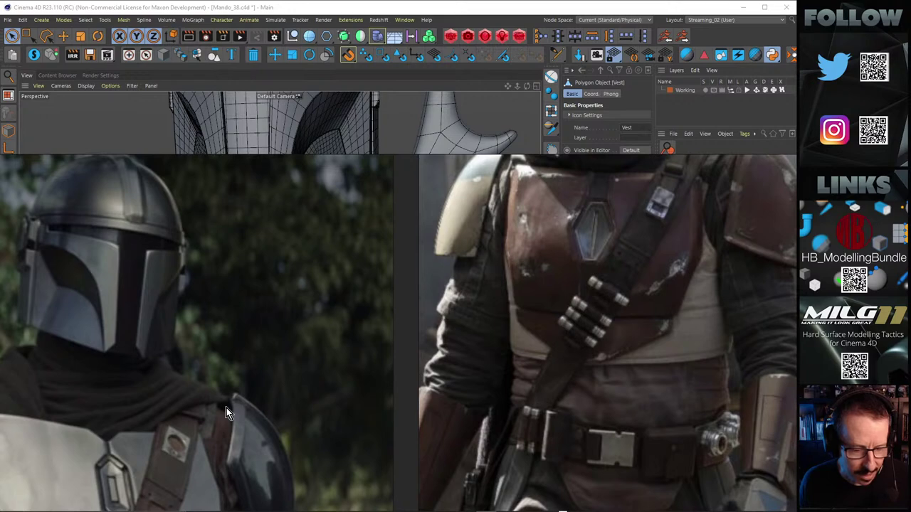
{"action": "scroll", "coordinate": [227, 408], "scroll_direction": "down", "scroll_amount": 2}
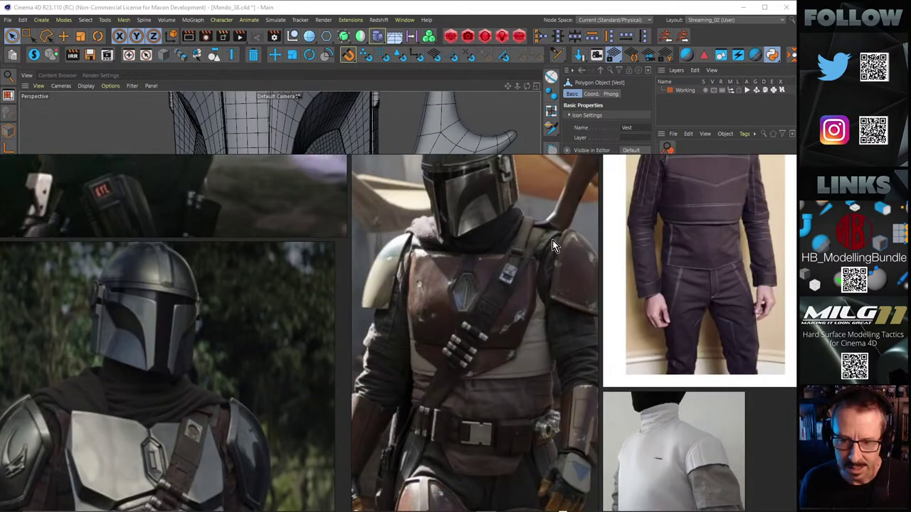
{"action": "scroll", "coordinate": [538, 233], "scroll_direction": "up", "scroll_amount": 3}
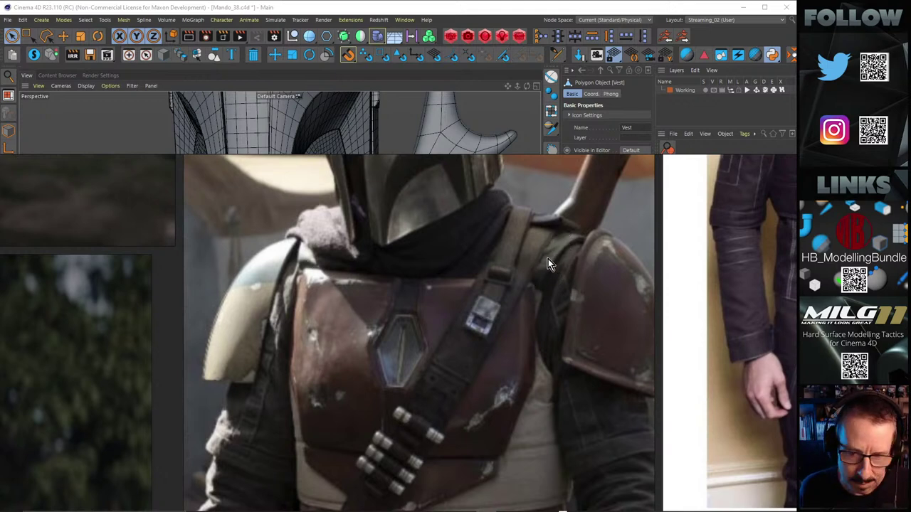
{"action": "scroll", "coordinate": [555, 263], "scroll_direction": "down", "scroll_amount": 2}
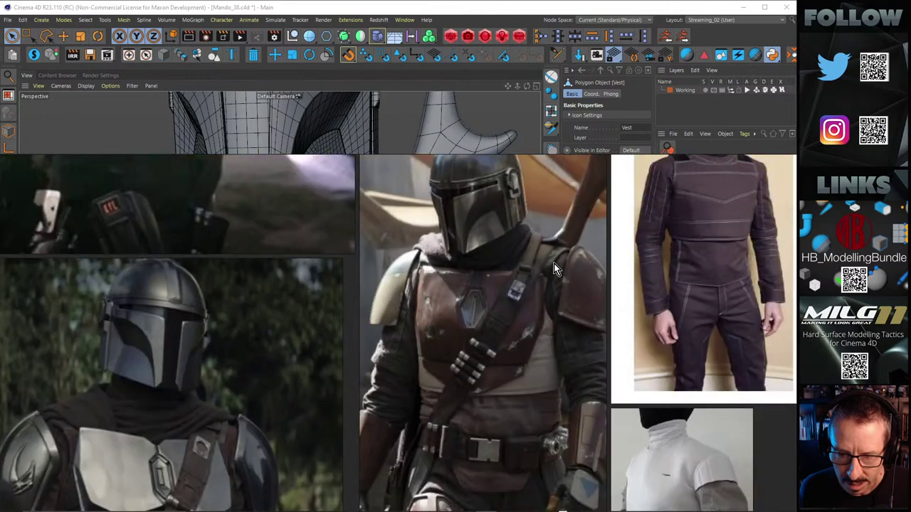
Step: Examine the vest's sides and armholes around the chest plate in the silver-armour photo
{"action": "scroll", "coordinate": [498, 321], "scroll_direction": "down", "scroll_amount": 2}
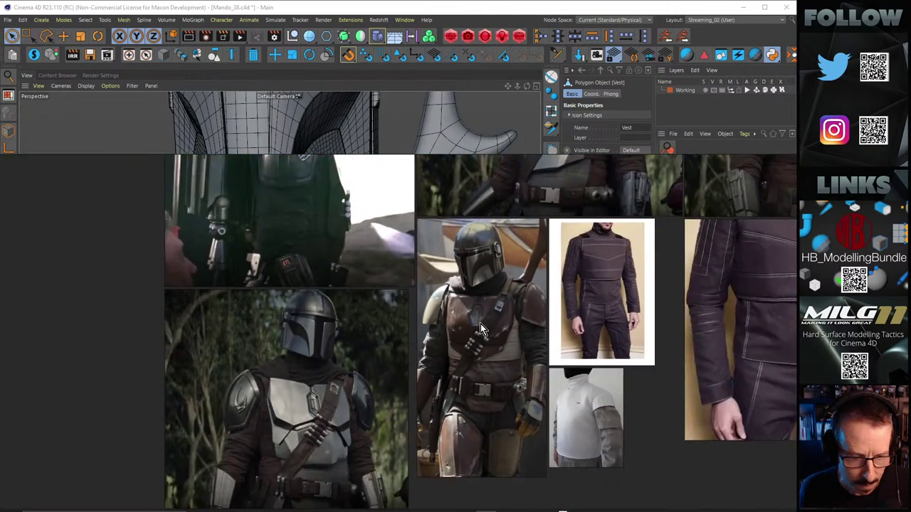
{"action": "scroll", "coordinate": [292, 481], "scroll_direction": "up", "scroll_amount": 2}
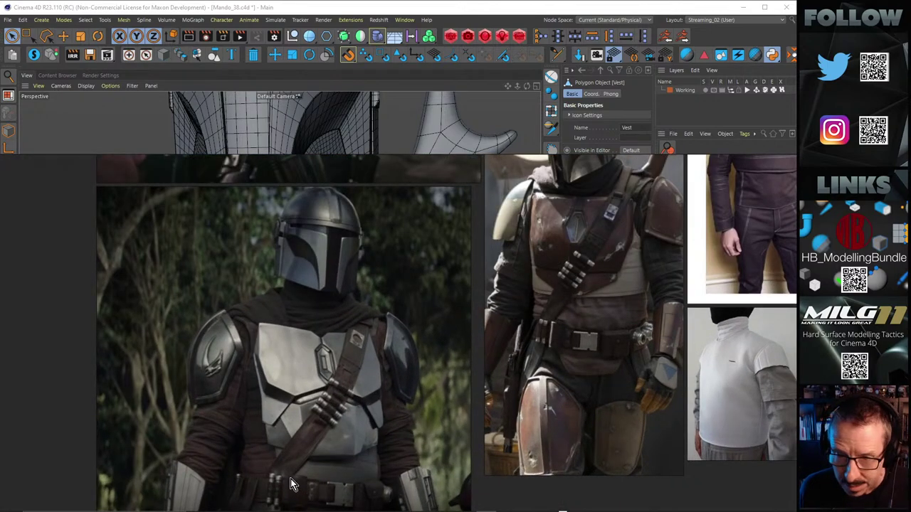
{"action": "scroll", "coordinate": [297, 437], "scroll_direction": "up", "scroll_amount": 1}
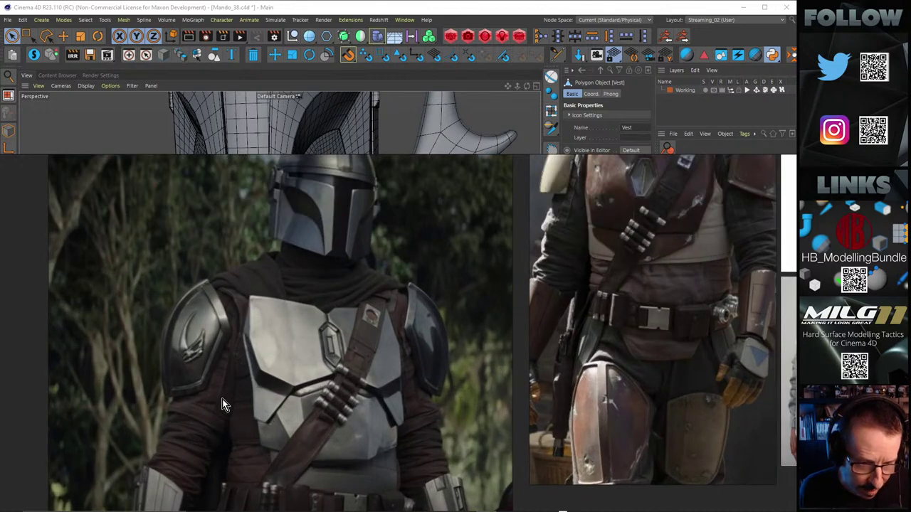
{"action": "scroll", "coordinate": [222, 403], "scroll_direction": "up", "scroll_amount": 1}
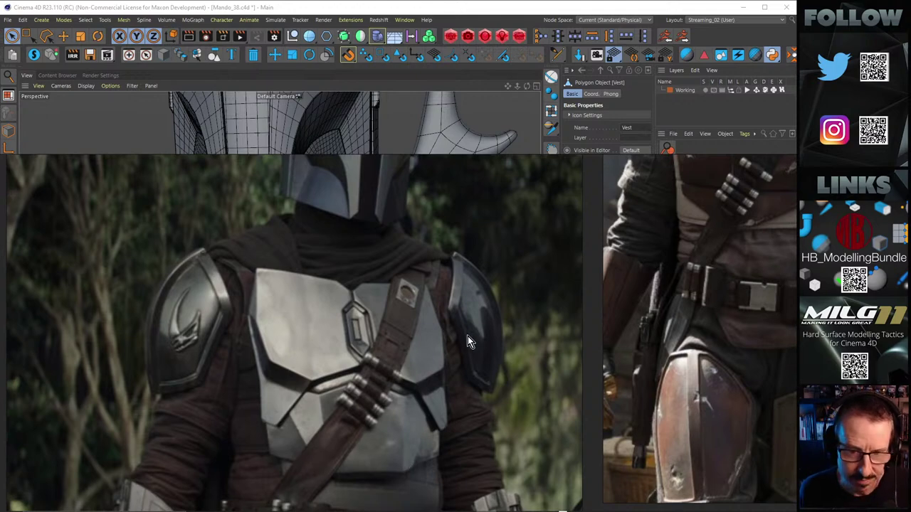
{"action": "scroll", "coordinate": [418, 328], "scroll_direction": "down", "scroll_amount": 2}
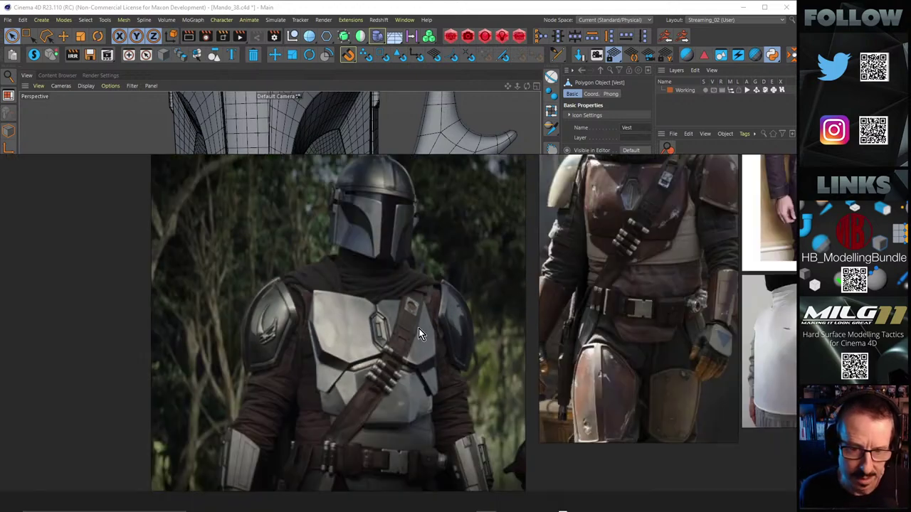
Step: Check the Cinema 4D model's chest and shoulders against the silver-armour photo in PureRef, and return to Cinema 4D
{"action": "left_click", "coordinate": [515, 8]}
{"action": "scroll", "coordinate": [343, 289], "scroll_direction": "down", "scroll_amount": 2}
{"action": "scroll", "coordinate": [354, 319], "scroll_direction": "up", "scroll_amount": 1}
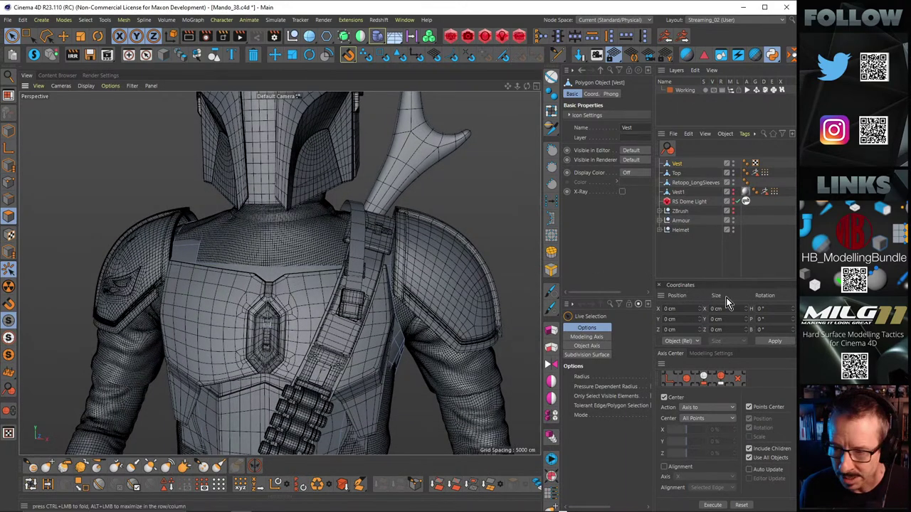
{"action": "key", "text": "alt+Tab"}
{"action": "scroll", "coordinate": [385, 319], "scroll_direction": "up", "scroll_amount": 2}
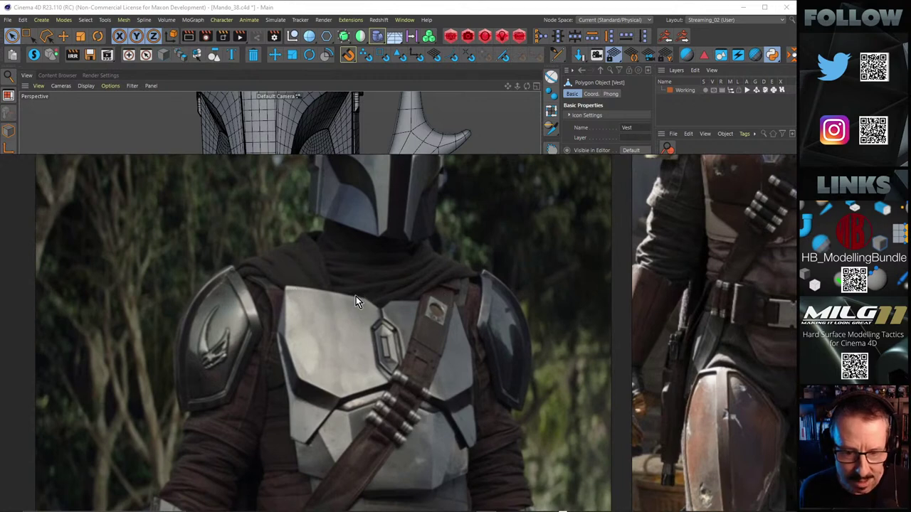
{"action": "scroll", "coordinate": [741, 308], "scroll_direction": "down", "scroll_amount": 3}
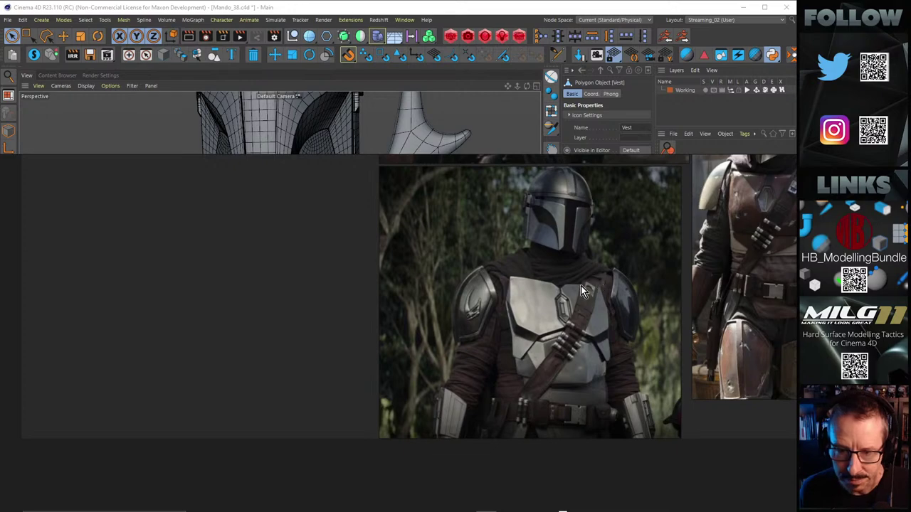
{"action": "left_click", "coordinate": [494, 15]}
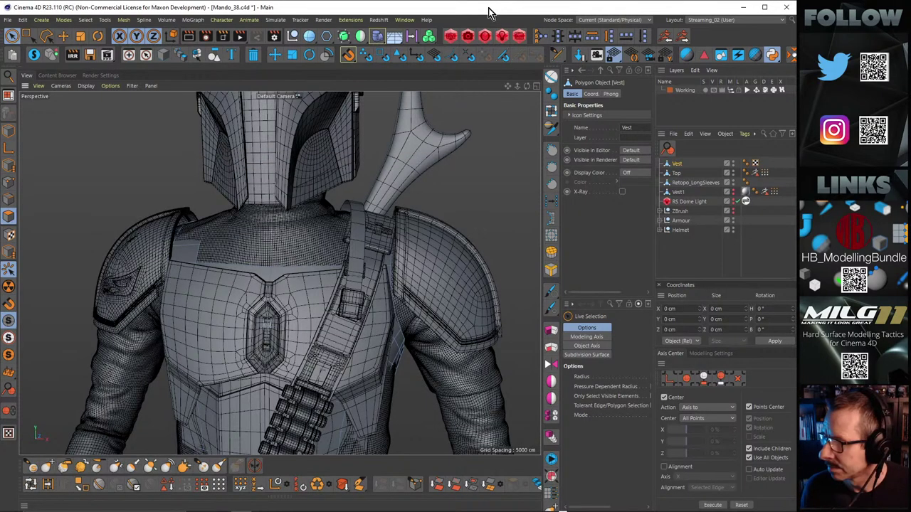
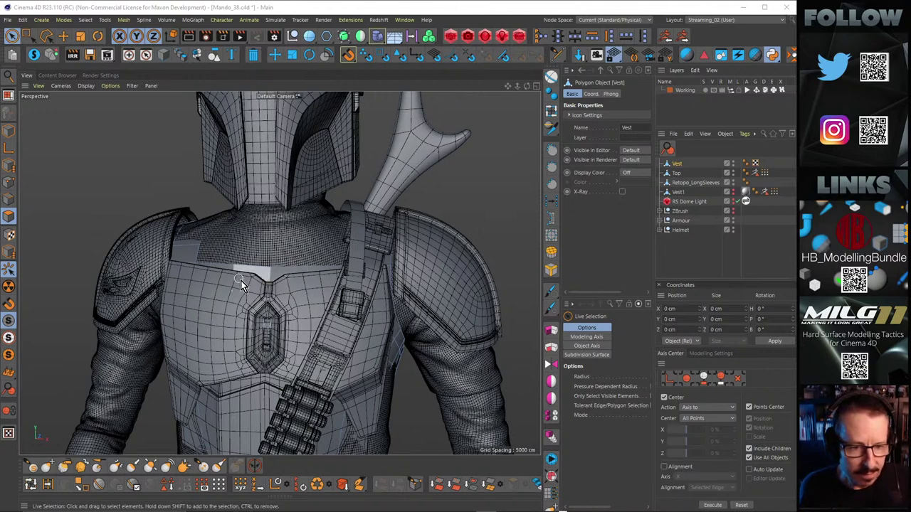
Step: Inspect the vest's shoulder and neckline edges around the chest plate, pauldrons and helmet from several angles
{"action": "left_click_drag", "start_coordinate": [240, 280], "coordinate": [256, 310], "text": "alt"}
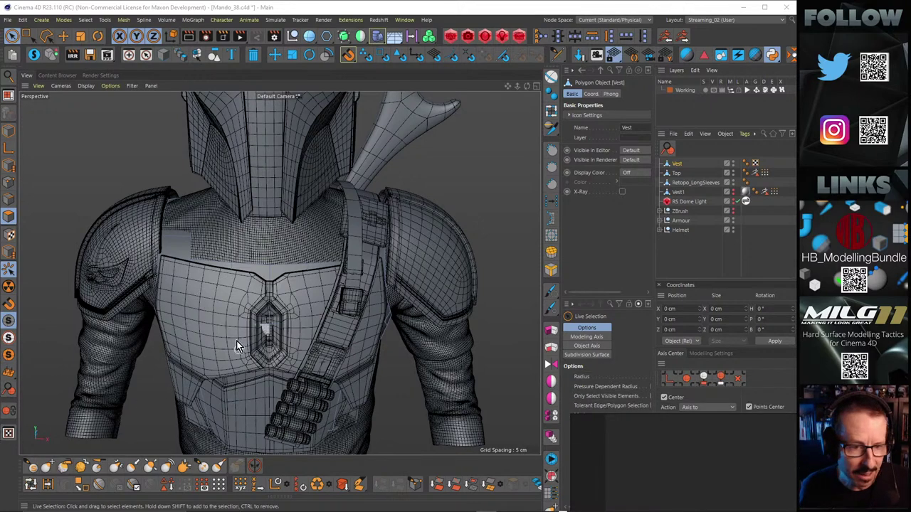
{"action": "left_click_drag", "start_coordinate": [228, 263], "coordinate": [203, 276], "text": "alt"}
{"action": "left_click_drag", "start_coordinate": [177, 239], "coordinate": [186, 220], "text": "alt"}
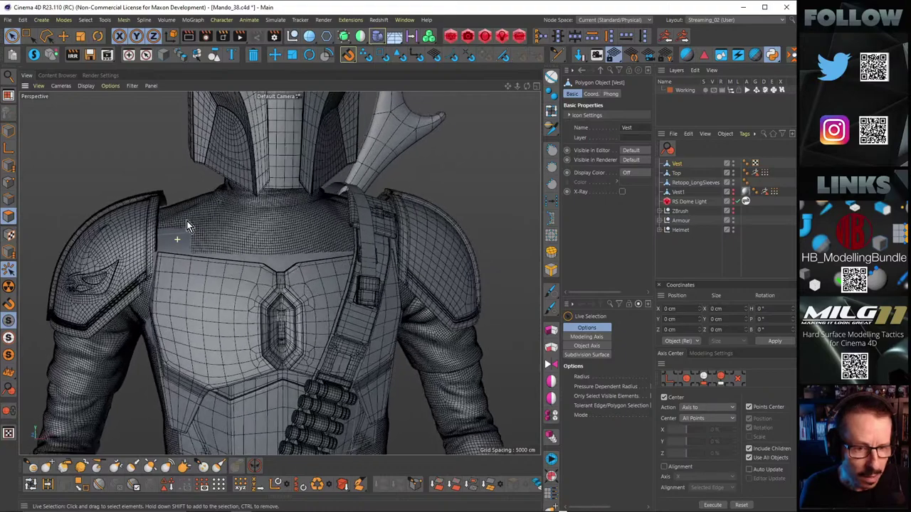
{"action": "left_click_drag", "start_coordinate": [240, 242], "coordinate": [258, 249], "text": "alt"}
{"action": "right_click_drag", "start_coordinate": [262, 270], "coordinate": [276, 286], "text": "alt"}
{"action": "mouse_move", "coordinate": [276, 286]}
{"action": "left_mouse_down", "text": "alt"}
{"action": "mouse_move", "coordinate": [325, 248]}
{"action": "mouse_move", "coordinate": [303, 195]}
{"action": "mouse_move", "coordinate": [243, 249]}
{"action": "mouse_move", "coordinate": [215, 255]}
{"action": "mouse_move", "coordinate": [261, 250]}
{"action": "mouse_move", "coordinate": [262, 291]}
{"action": "mouse_move", "coordinate": [207, 279]}
{"action": "mouse_move", "coordinate": [231, 265]}
{"action": "mouse_move", "coordinate": [278, 283]}
{"action": "left_mouse_up", "text": "alt"}
{"action": "right_click_drag", "start_coordinate": [280, 273], "coordinate": [420, 178], "text": "alt"}
{"action": "middle_click_drag", "start_coordinate": [420, 178], "coordinate": [321, 263], "text": "alt"}
{"action": "mouse_move", "coordinate": [322, 264]}
{"action": "left_mouse_down", "text": "alt"}
{"action": "mouse_move", "coordinate": [379, 231]}
{"action": "mouse_move", "coordinate": [308, 263]}
{"action": "left_mouse_up", "text": "alt"}
{"action": "right_click_drag", "start_coordinate": [308, 262], "coordinate": [274, 248], "text": "alt"}
{"action": "left_click_drag", "start_coordinate": [274, 248], "coordinate": [271, 245], "text": "alt"}
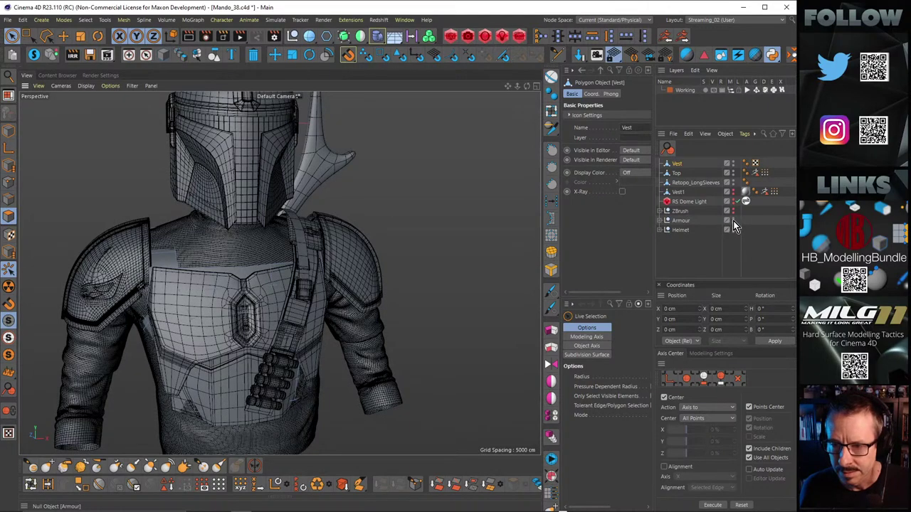
Step: Hide the Armour and Helmet groups and save the scene incrementally as Mando_39.c4d
{"action": "left_click", "coordinate": [733, 219]}
{"action": "left_click_drag", "start_coordinate": [198, 291], "coordinate": [261, 252], "text": "alt"}
{"action": "left_click", "coordinate": [733, 230]}
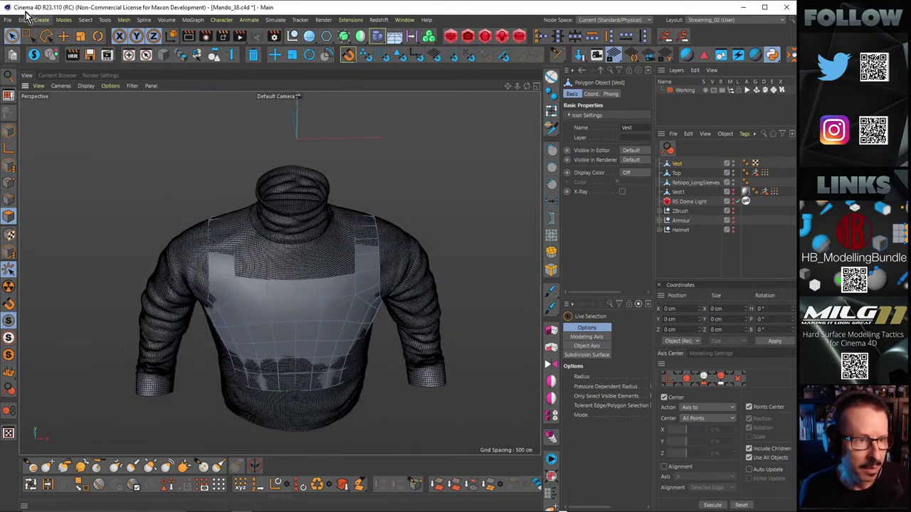
{"action": "left_click", "coordinate": [8, 19]}
{"action": "left_click", "coordinate": [34, 123]}
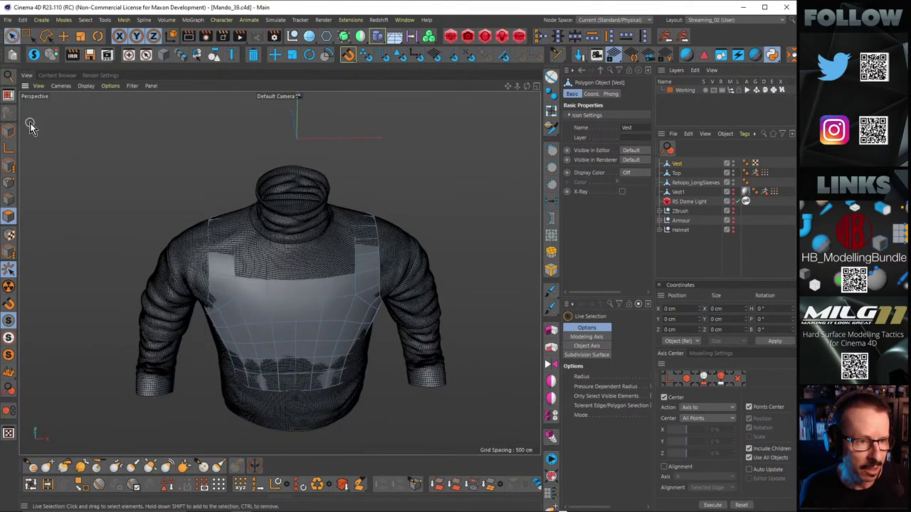
Step: Inspect the low-poly vest's chest, shoulder straps and neckline against the turtleneck top from several angles
{"action": "scroll", "coordinate": [404, 239], "scroll_direction": "up", "scroll_amount": 3}
{"action": "scroll", "coordinate": [375, 241], "scroll_direction": "up", "scroll_amount": 4}
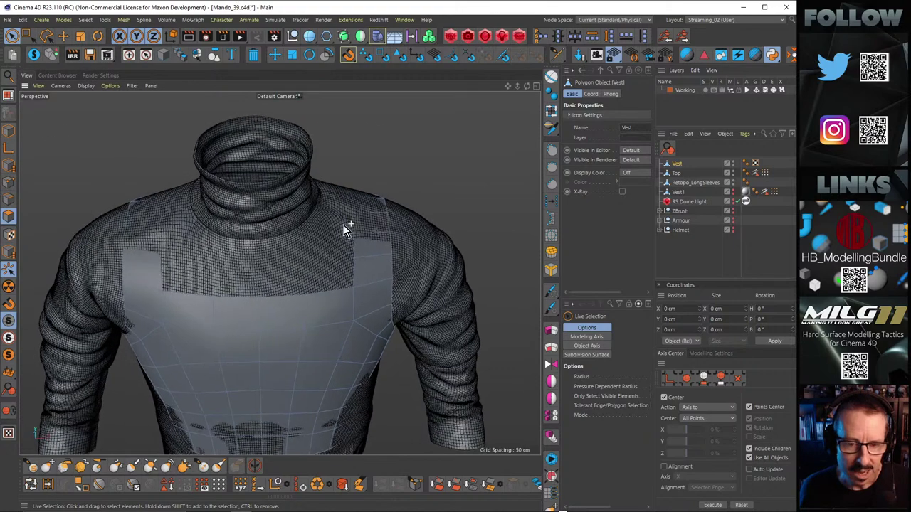
{"action": "left_click_drag", "start_coordinate": [343, 225], "coordinate": [383, 170], "text": "alt"}
{"action": "right_click_drag", "start_coordinate": [360, 195], "coordinate": [303, 212], "text": "alt"}
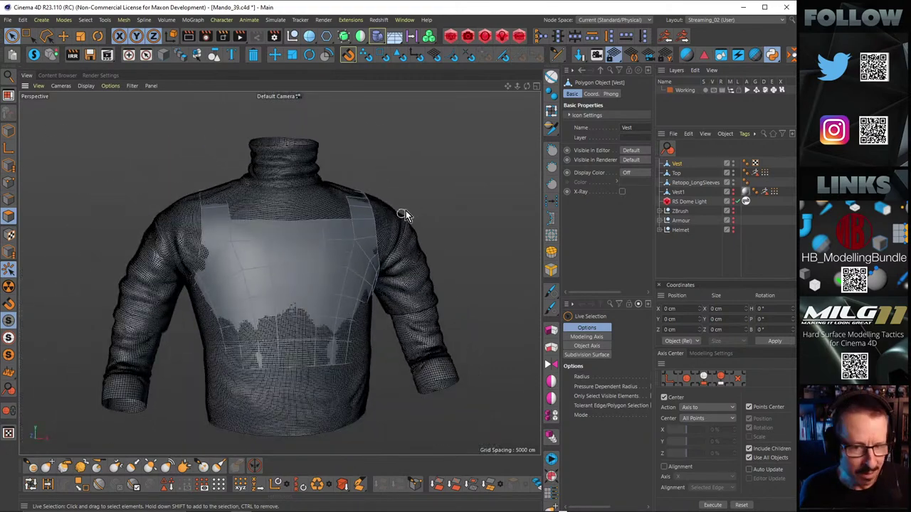
{"action": "left_click_drag", "start_coordinate": [348, 253], "coordinate": [226, 225], "text": "alt"}
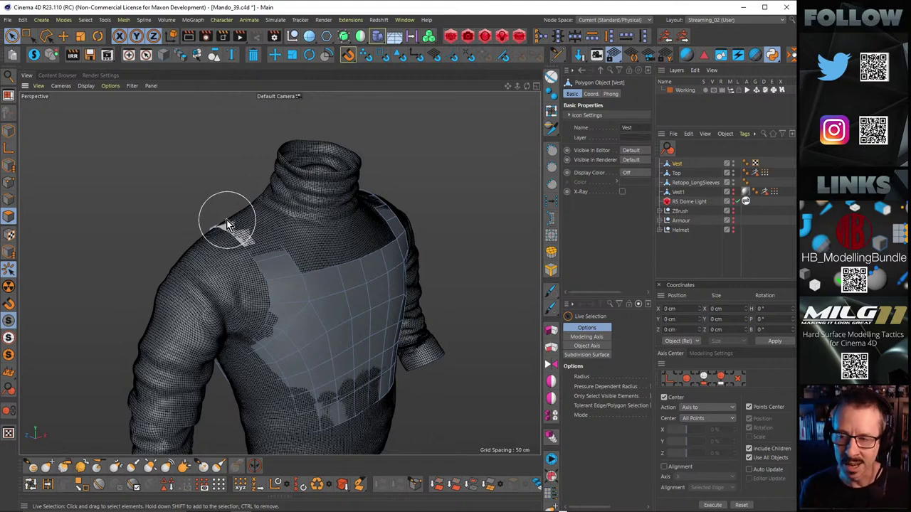
{"action": "scroll", "coordinate": [309, 232], "scroll_direction": "up", "scroll_amount": 5}
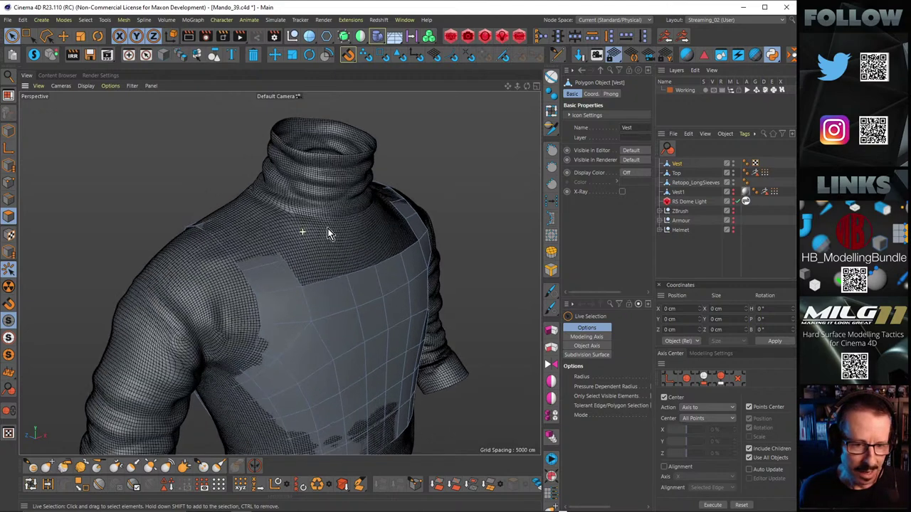
{"action": "middle_click_drag", "start_coordinate": [303, 235], "coordinate": [323, 227]}
{"action": "left_click_drag", "start_coordinate": [319, 216], "coordinate": [318, 261], "text": "alt"}
{"action": "middle_click_drag", "start_coordinate": [318, 261], "coordinate": [292, 268], "text": "alt"}
{"action": "left_click_drag", "start_coordinate": [292, 268], "coordinate": [301, 209], "text": "alt"}
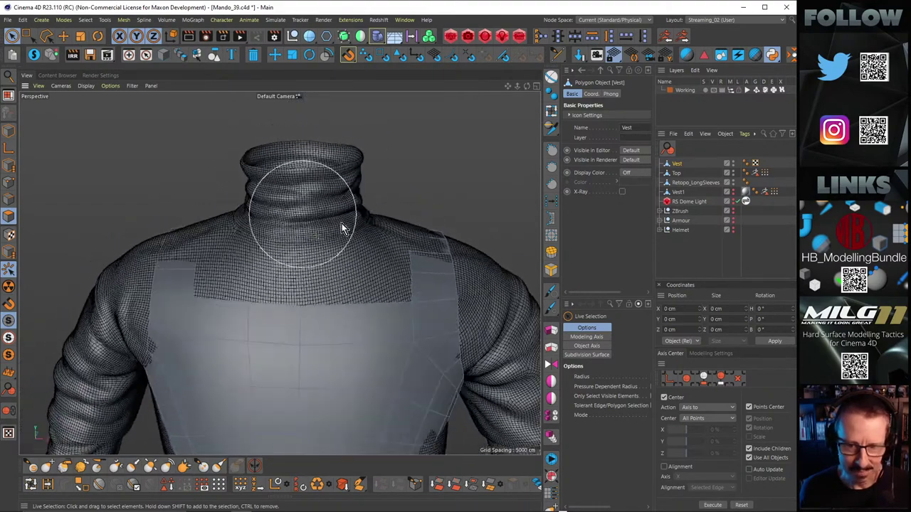
Step: Undo the polygon selection on the vest's shoulder strap and upper chest
{"action": "key", "text": "ctrl+z"}
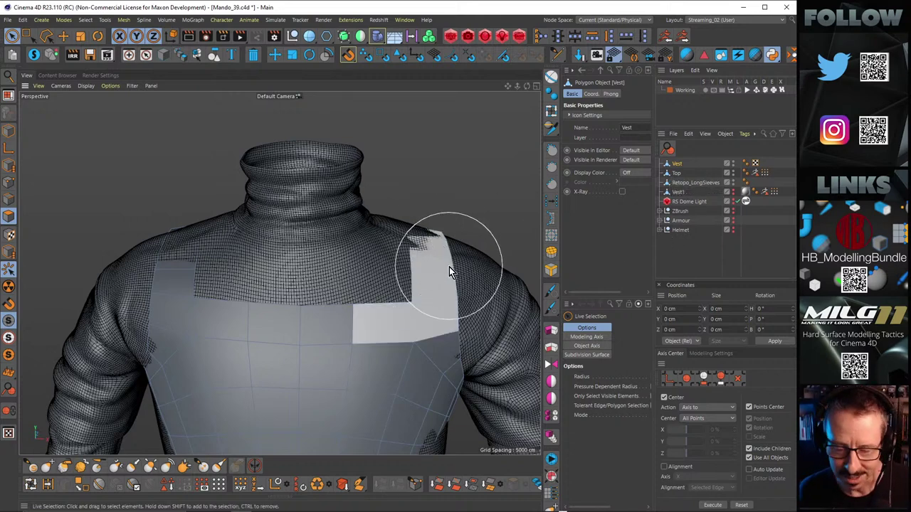
{"action": "middle_click_drag", "start_coordinate": [449, 267], "coordinate": [411, 259], "text": "alt"}
{"action": "key", "text": "ctrl+z"}
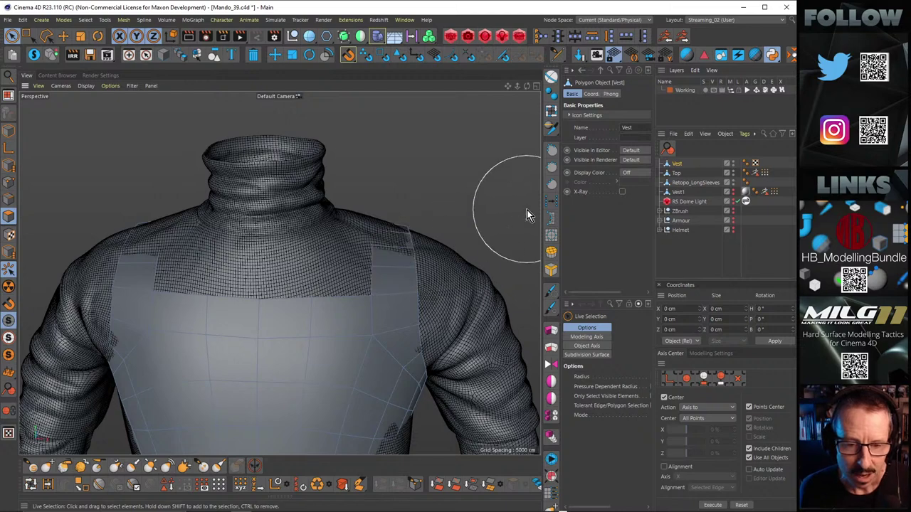
{"action": "right_click_drag", "start_coordinate": [396, 230], "coordinate": [372, 231], "text": "alt"}
{"action": "middle_click_drag", "start_coordinate": [342, 311], "coordinate": [368, 222], "text": "alt"}
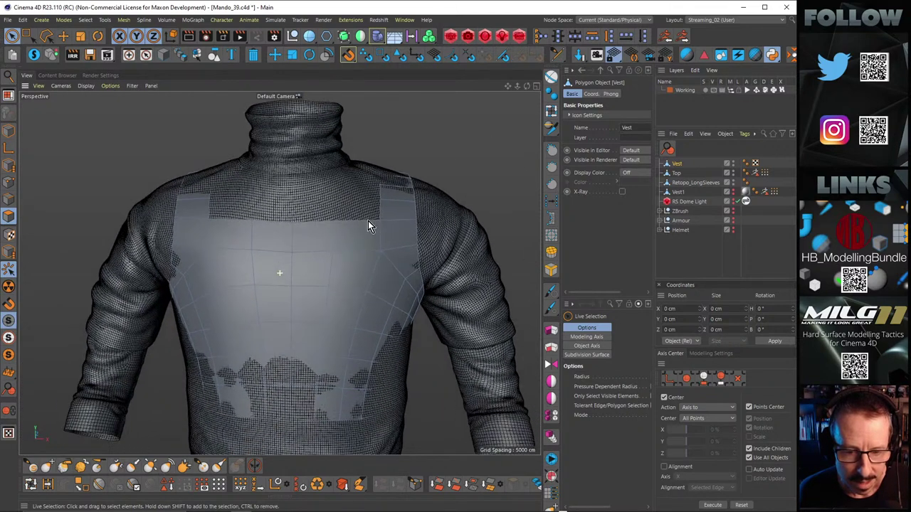
{"action": "left_click_drag", "start_coordinate": [370, 230], "coordinate": [340, 242], "text": "alt"}
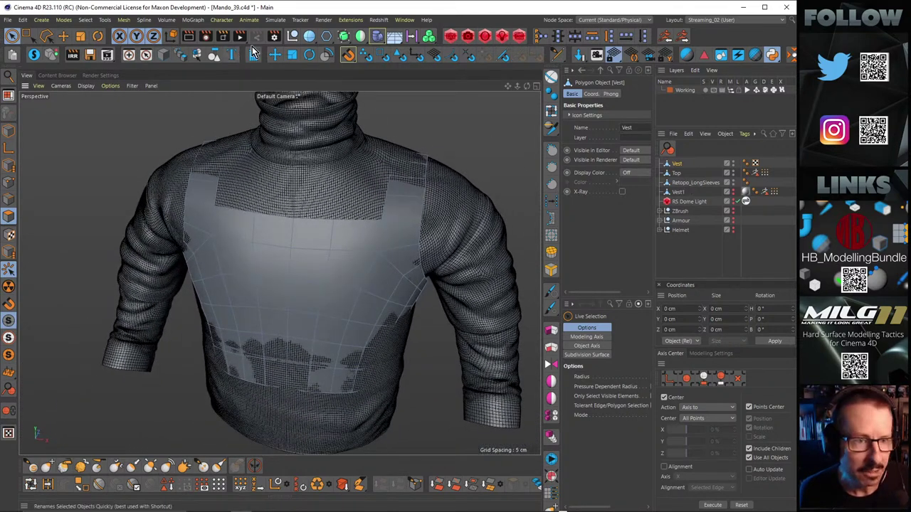
Step: Put the Vest inside a new Subdivision Surface and check its smoothed edge at the shoulder
{"action": "left_click", "coordinate": [361, 37]}
{"action": "left_click_drag", "start_coordinate": [403, 211], "coordinate": [243, 195], "text": "alt"}
{"action": "scroll", "coordinate": [427, 224], "scroll_direction": "up", "scroll_amount": 3}
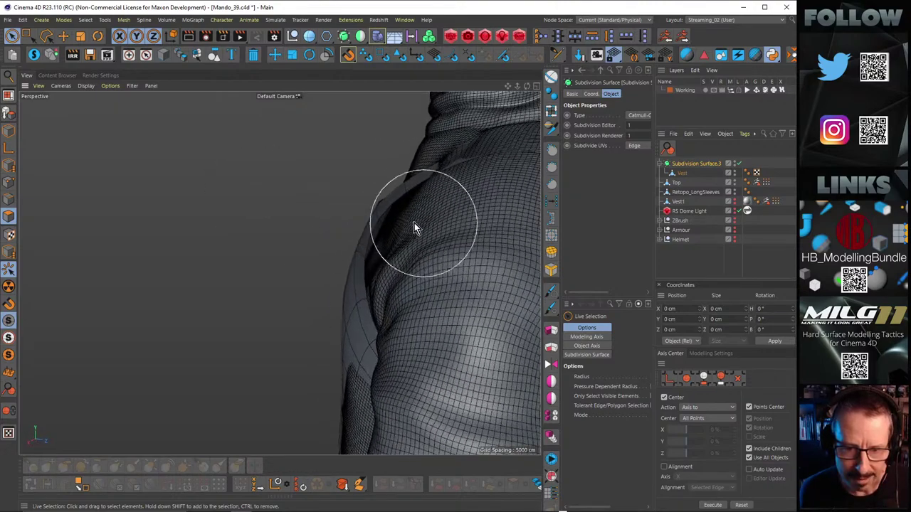
{"action": "left_click_drag", "start_coordinate": [406, 221], "coordinate": [370, 201], "text": "alt"}
Step: Show the Armour group, examine how the subdivided vest sits beneath the chest plate and pauldrons, and hide the group again
{"action": "left_click", "coordinate": [733, 230]}
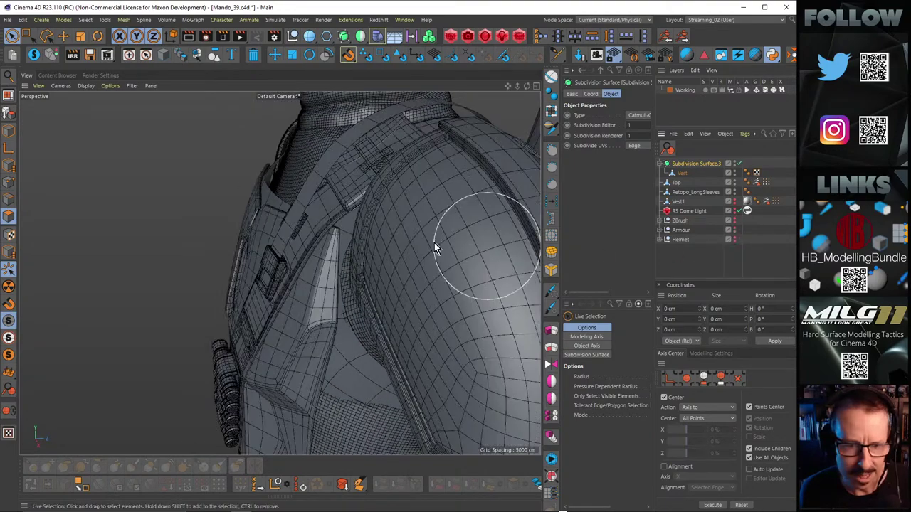
{"action": "mouse_move", "coordinate": [434, 242]}
{"action": "left_mouse_down", "text": "alt"}
{"action": "mouse_move", "coordinate": [279, 234]}
{"action": "mouse_move", "coordinate": [328, 224]}
{"action": "mouse_move", "coordinate": [373, 230]}
{"action": "mouse_move", "coordinate": [356, 220]}
{"action": "left_mouse_up", "text": "alt"}
{"action": "mouse_move", "coordinate": [188, 179]}
{"action": "left_mouse_down", "text": "alt"}
{"action": "mouse_move", "coordinate": [179, 258]}
{"action": "mouse_move", "coordinate": [225, 256]}
{"action": "mouse_move", "coordinate": [150, 248]}
{"action": "mouse_move", "coordinate": [210, 253]}
{"action": "mouse_move", "coordinate": [181, 193]}
{"action": "mouse_move", "coordinate": [219, 247]}
{"action": "mouse_move", "coordinate": [172, 203]}
{"action": "mouse_move", "coordinate": [176, 240]}
{"action": "mouse_move", "coordinate": [223, 242]}
{"action": "mouse_move", "coordinate": [186, 251]}
{"action": "mouse_move", "coordinate": [226, 226]}
{"action": "left_mouse_up", "text": "alt"}
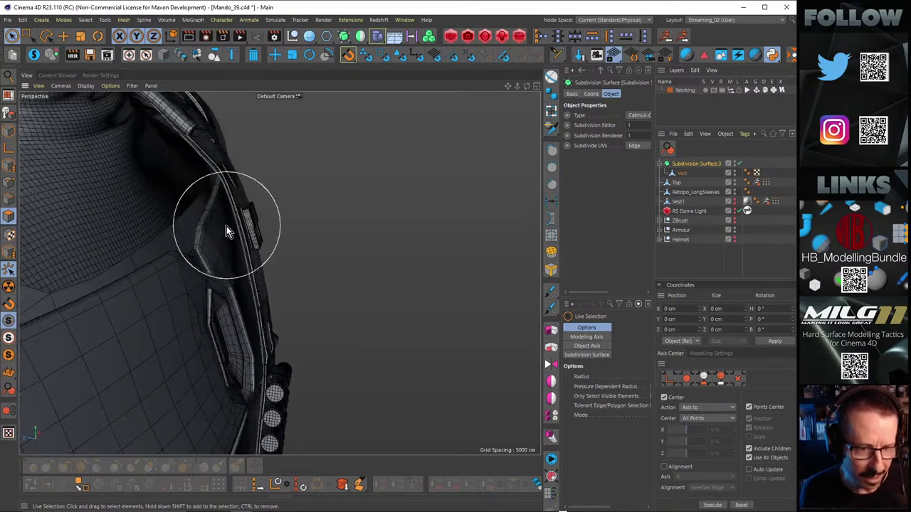
{"action": "mouse_move", "coordinate": [176, 246]}
{"action": "left_mouse_down", "text": "alt"}
{"action": "mouse_move", "coordinate": [277, 269]}
{"action": "mouse_move", "coordinate": [333, 241]}
{"action": "mouse_move", "coordinate": [253, 241]}
{"action": "mouse_move", "coordinate": [263, 214]}
{"action": "mouse_move", "coordinate": [353, 222]}
{"action": "mouse_move", "coordinate": [318, 202]}
{"action": "mouse_move", "coordinate": [233, 207]}
{"action": "mouse_move", "coordinate": [161, 188]}
{"action": "mouse_move", "coordinate": [237, 204]}
{"action": "mouse_move", "coordinate": [228, 197]}
{"action": "mouse_move", "coordinate": [330, 196]}
{"action": "mouse_move", "coordinate": [243, 242]}
{"action": "mouse_move", "coordinate": [272, 222]}
{"action": "mouse_move", "coordinate": [221, 234]}
{"action": "mouse_move", "coordinate": [215, 217]}
{"action": "mouse_move", "coordinate": [258, 235]}
{"action": "mouse_move", "coordinate": [295, 233]}
{"action": "mouse_move", "coordinate": [186, 230]}
{"action": "mouse_move", "coordinate": [310, 270]}
{"action": "mouse_move", "coordinate": [209, 258]}
{"action": "mouse_move", "coordinate": [271, 245]}
{"action": "left_mouse_up", "text": "alt"}
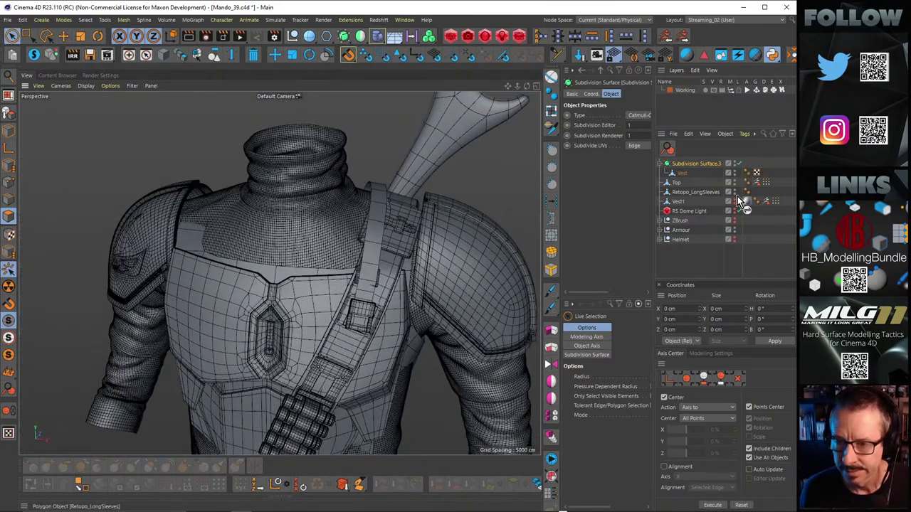
{"action": "double_click", "coordinate": [733, 228], "text": "alt"}
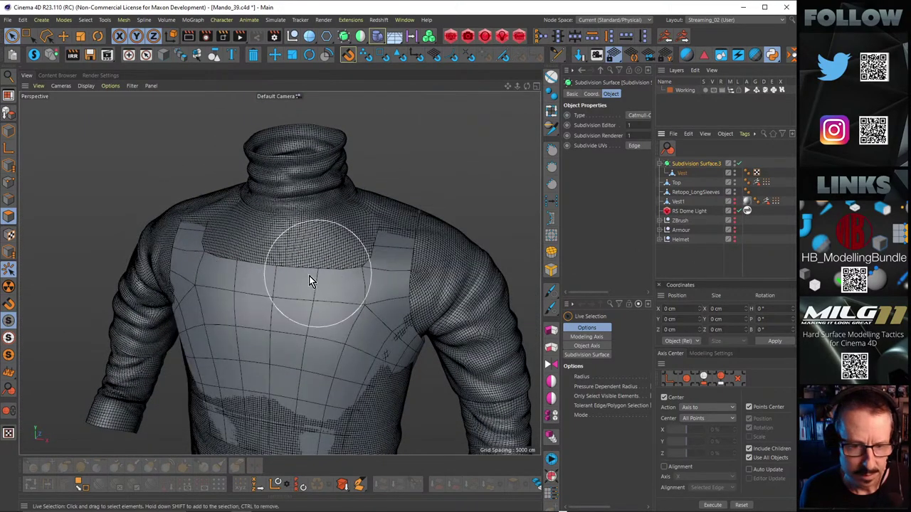
Step: Select the Vest mesh in point mode and activate the Brush in Smear mode with a 174.51 cm radius
{"action": "left_click_drag", "start_coordinate": [454, 318], "coordinate": [385, 218], "text": "alt"}
{"action": "mouse_move", "coordinate": [346, 239]}
{"action": "left_mouse_down", "text": "alt"}
{"action": "mouse_move", "coordinate": [201, 207]}
{"action": "mouse_move", "coordinate": [314, 207]}
{"action": "mouse_move", "coordinate": [341, 227]}
{"action": "mouse_move", "coordinate": [238, 219]}
{"action": "mouse_move", "coordinate": [372, 238]}
{"action": "left_mouse_up", "text": "alt"}
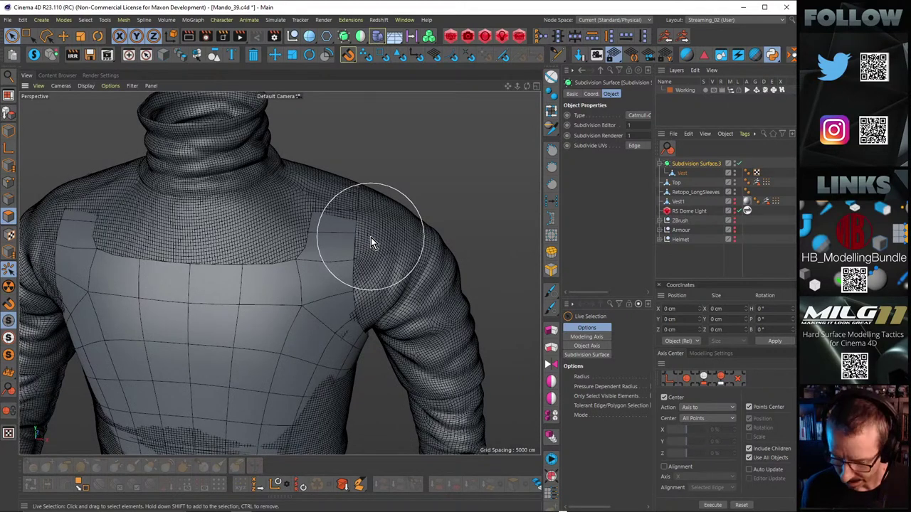
{"action": "left_click", "coordinate": [682, 173]}
{"action": "left_click_drag", "start_coordinate": [366, 249], "coordinate": [341, 216], "text": "alt"}
{"action": "left_click", "coordinate": [15, 189]}
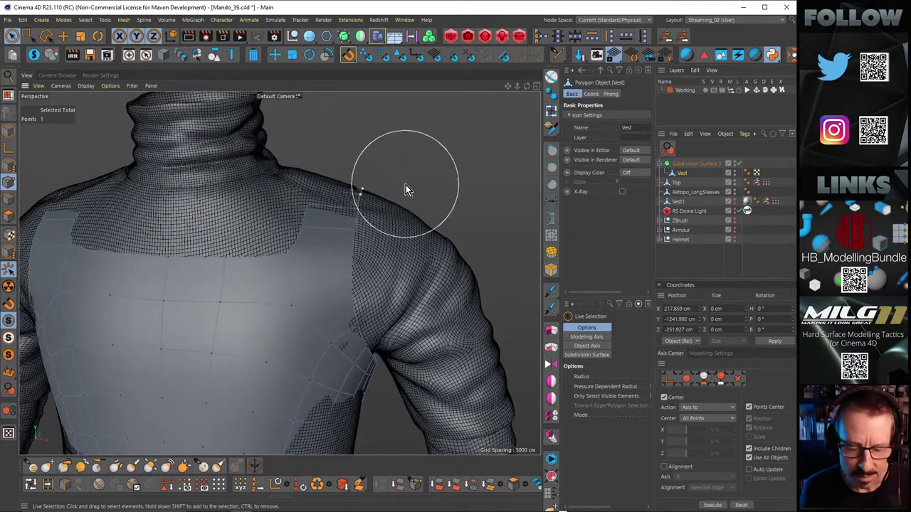
{"action": "key", "text": "m"}
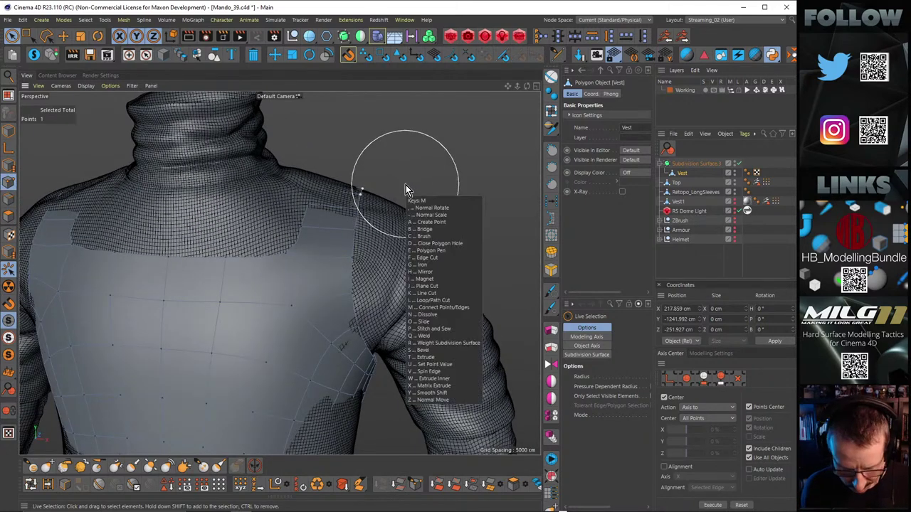
{"action": "key", "text": "c"}
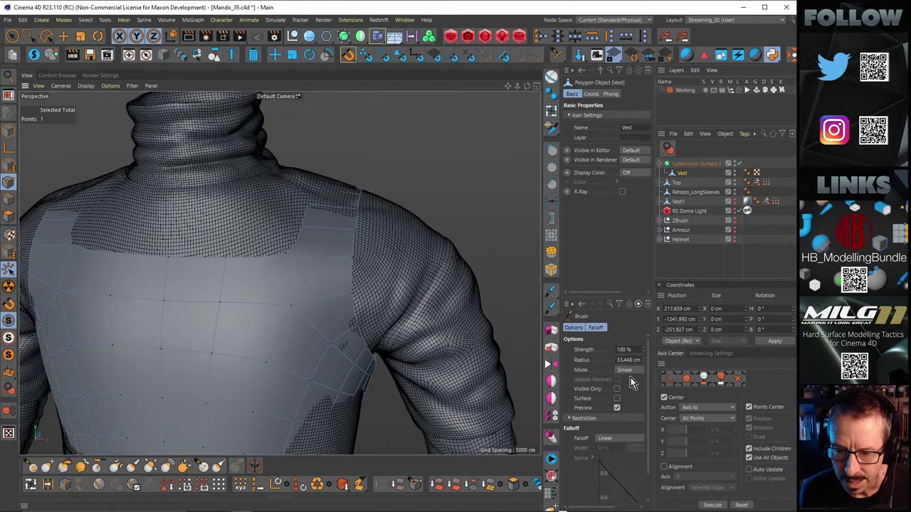
{"action": "left_click_drag", "start_coordinate": [555, 298], "coordinate": [518, 298]}
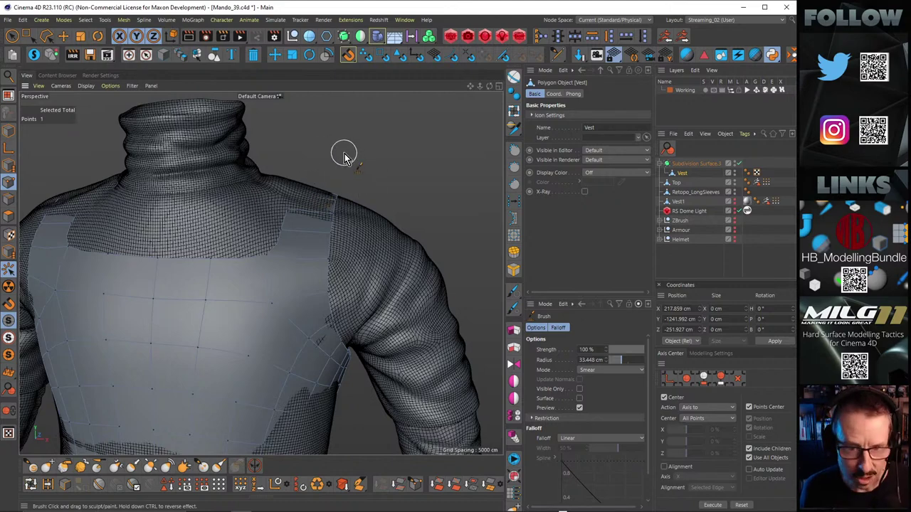
{"action": "middle_click_drag", "start_coordinate": [349, 158], "coordinate": [399, 150]}
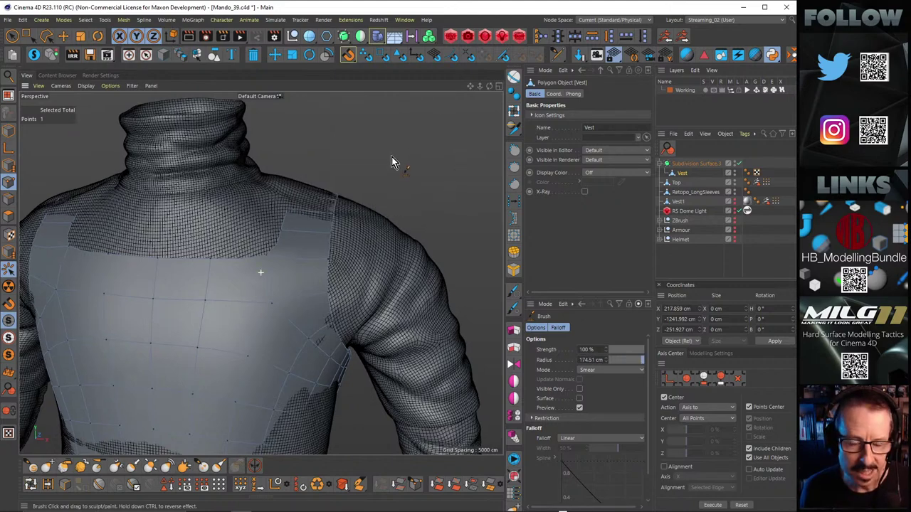
Step: Check the vest's shoulder strap and lower front edge with the Brush, and clear the point selection
{"action": "mouse_move", "coordinate": [340, 189]}
{"action": "right_mouse_down", "text": "alt"}
{"action": "mouse_move", "coordinate": [375, 190]}
{"action": "mouse_move", "coordinate": [293, 220]}
{"action": "right_mouse_up", "text": "alt"}
{"action": "mouse_move", "coordinate": [299, 235]}
{"action": "left_mouse_down", "text": "alt"}
{"action": "mouse_move", "coordinate": [416, 264]}
{"action": "mouse_move", "coordinate": [314, 236]}
{"action": "mouse_move", "coordinate": [322, 260]}
{"action": "left_mouse_up", "text": "alt"}
{"action": "right_click_drag", "start_coordinate": [350, 224], "coordinate": [406, 213], "text": "alt"}
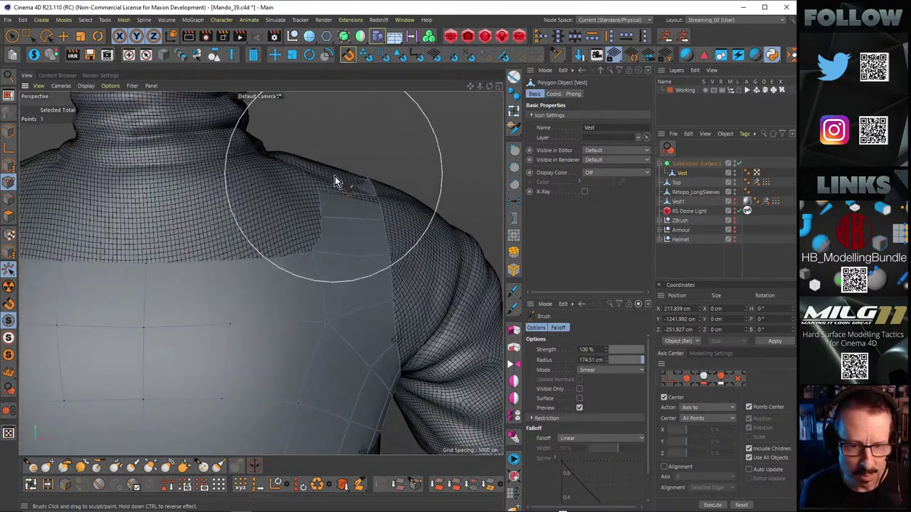
{"action": "right_click_drag", "start_coordinate": [351, 233], "coordinate": [299, 233], "text": "alt"}
{"action": "middle_click_drag", "start_coordinate": [320, 221], "coordinate": [283, 16], "text": "alt"}
{"action": "right_click_drag", "start_coordinate": [262, 243], "coordinate": [323, 231], "text": "alt"}
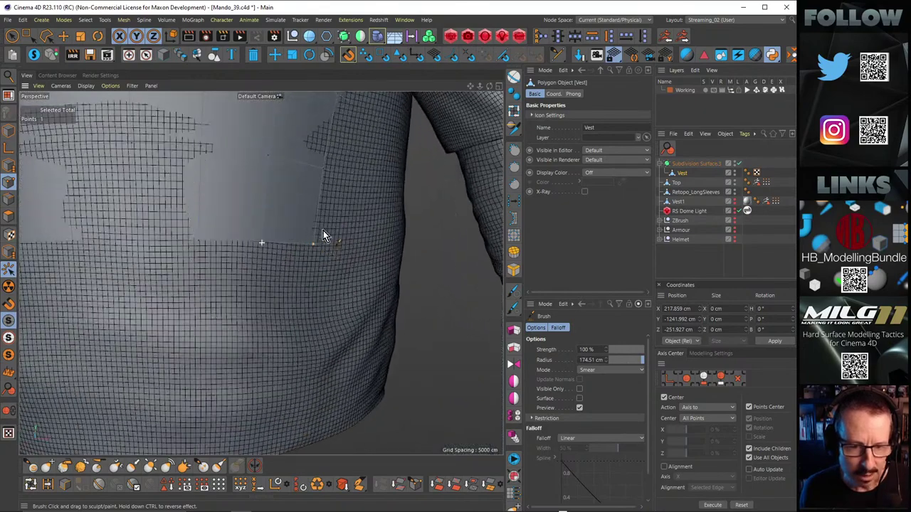
{"action": "mouse_move", "coordinate": [303, 246]}
{"action": "left_mouse_down", "text": "alt"}
{"action": "mouse_move", "coordinate": [325, 248]}
{"action": "mouse_move", "coordinate": [307, 244]}
{"action": "left_mouse_up", "text": "alt"}
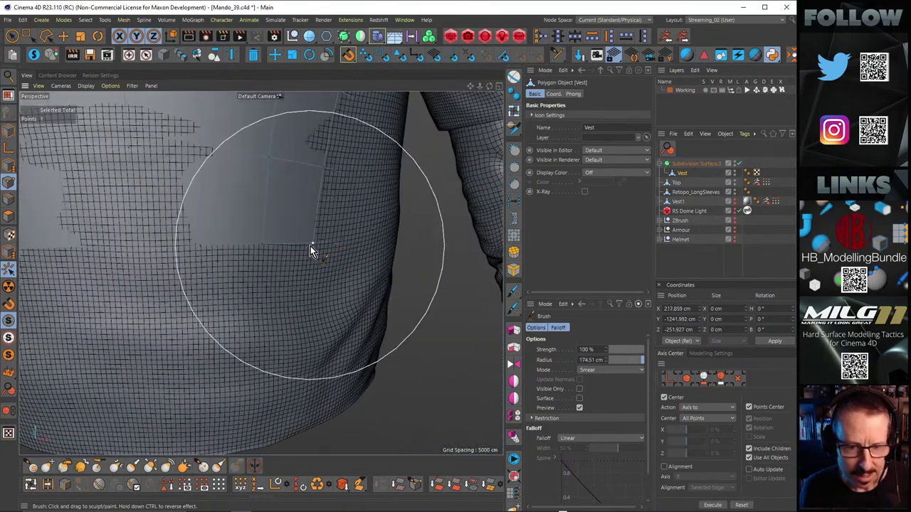
{"action": "scroll", "coordinate": [322, 235], "scroll_direction": "down", "scroll_amount": 3}
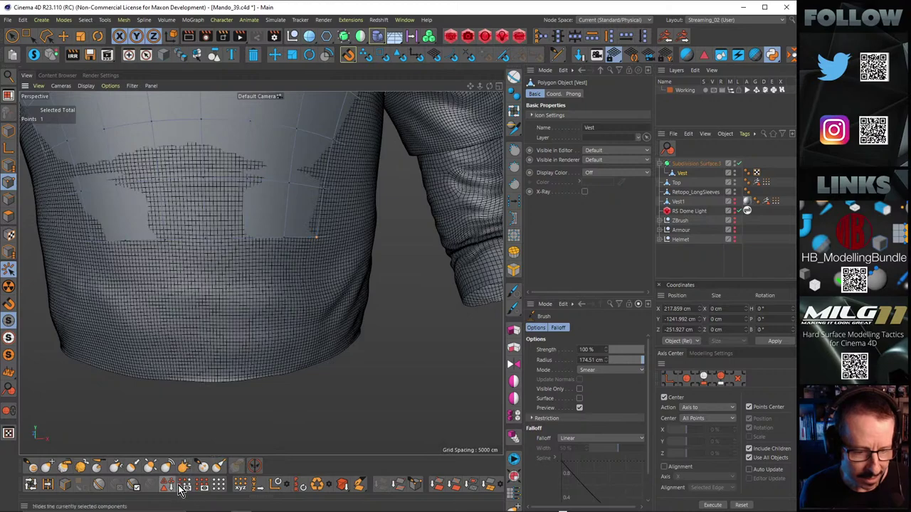
{"action": "left_click", "coordinate": [220, 487]}
{"action": "scroll", "coordinate": [306, 362], "scroll_direction": "down", "scroll_amount": 5}
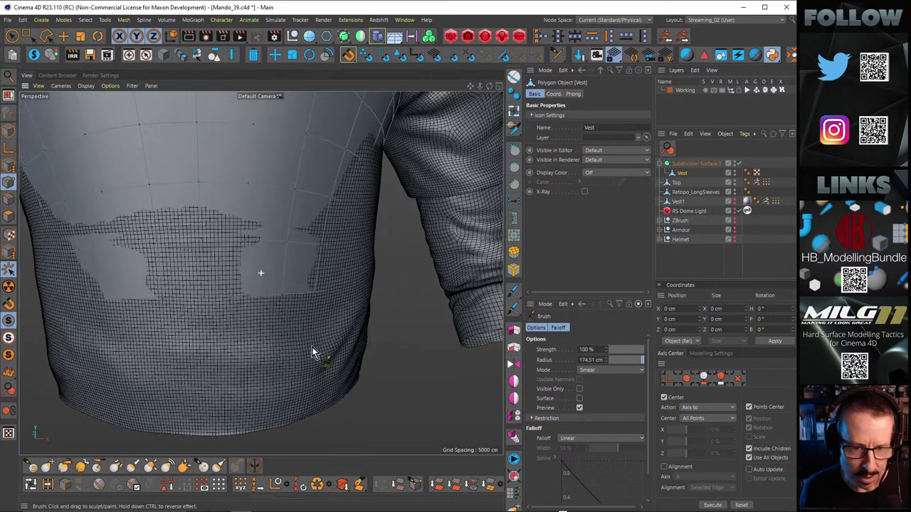
Step: Smear the vest's front shoulder strap points with the Brush to refit the strap over the top
{"action": "scroll", "coordinate": [337, 246], "scroll_direction": "up", "scroll_amount": 3}
{"action": "scroll", "coordinate": [337, 246], "scroll_direction": "up", "scroll_amount": 6}
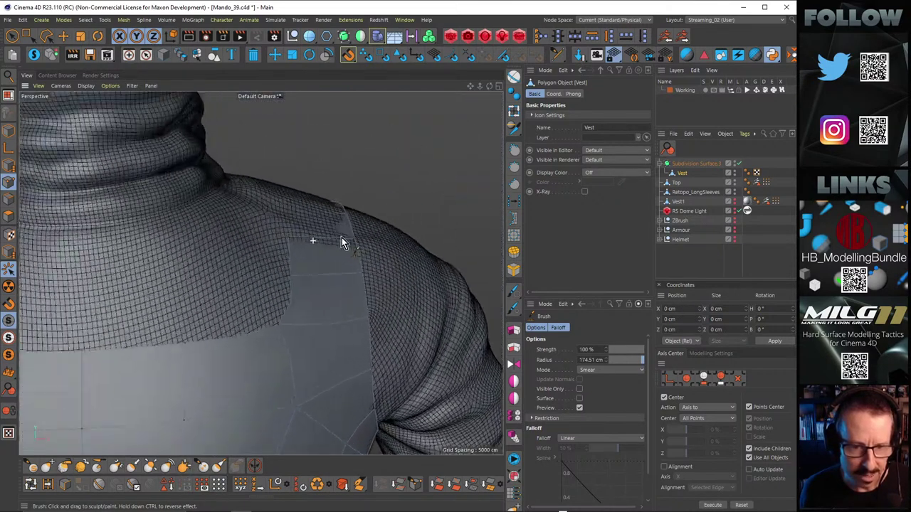
{"action": "mouse_move", "coordinate": [306, 224]}
{"action": "left_mouse_down"}
{"action": "mouse_move", "coordinate": [296, 191]}
{"action": "mouse_move", "coordinate": [354, 207]}
{"action": "mouse_move", "coordinate": [284, 204]}
{"action": "mouse_move", "coordinate": [351, 232]}
{"action": "mouse_move", "coordinate": [218, 230]}
{"action": "mouse_move", "coordinate": [215, 202]}
{"action": "mouse_move", "coordinate": [116, 238]}
{"action": "mouse_move", "coordinate": [313, 229]}
{"action": "mouse_move", "coordinate": [343, 260]}
{"action": "mouse_move", "coordinate": [316, 226]}
{"action": "left_mouse_up"}
{"action": "scroll", "coordinate": [284, 210], "scroll_direction": "down", "scroll_amount": 5}
{"action": "mouse_move", "coordinate": [214, 184]}
{"action": "left_mouse_down", "text": "alt"}
{"action": "mouse_move", "coordinate": [240, 183]}
{"action": "mouse_move", "coordinate": [227, 220]}
{"action": "mouse_move", "coordinate": [211, 224]}
{"action": "mouse_move", "coordinate": [210, 244]}
{"action": "mouse_move", "coordinate": [161, 279]}
{"action": "left_mouse_up", "text": "alt"}
{"action": "mouse_move", "coordinate": [242, 250]}
{"action": "left_mouse_down", "text": "alt"}
{"action": "mouse_move", "coordinate": [266, 218]}
{"action": "mouse_move", "coordinate": [258, 203]}
{"action": "mouse_move", "coordinate": [332, 170]}
{"action": "mouse_move", "coordinate": [315, 175]}
{"action": "mouse_move", "coordinate": [290, 155]}
{"action": "mouse_move", "coordinate": [261, 217]}
{"action": "left_mouse_up", "text": "alt"}
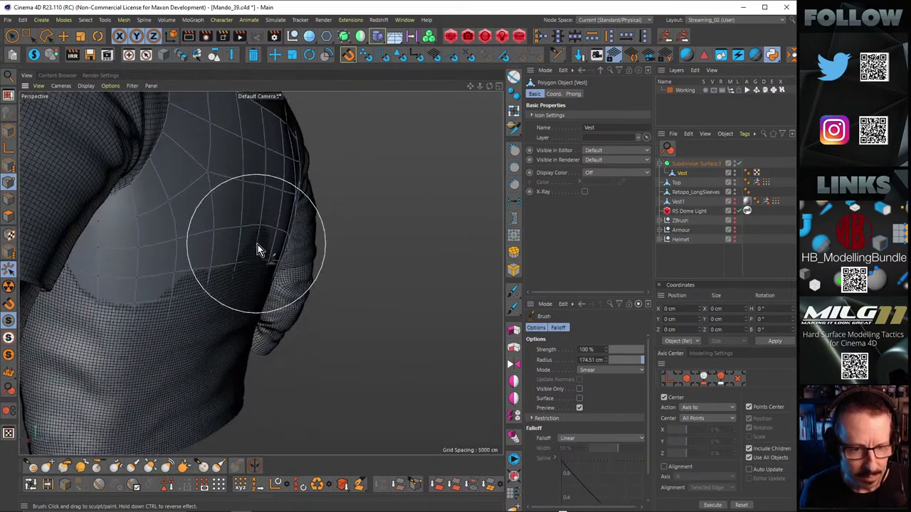
Step: Brush the vest's lower side and back edge outward to cover the top underneath
{"action": "mouse_move", "coordinate": [184, 292]}
{"action": "left_mouse_down"}
{"action": "mouse_move", "coordinate": [182, 336]}
{"action": "mouse_move", "coordinate": [247, 318]}
{"action": "left_mouse_up"}
{"action": "right_click_drag", "start_coordinate": [251, 299], "coordinate": [213, 286], "text": "alt"}
{"action": "left_click_drag", "start_coordinate": [230, 284], "coordinate": [167, 289], "text": "alt"}
{"action": "right_click_drag", "start_coordinate": [266, 299], "coordinate": [349, 295], "text": "alt"}
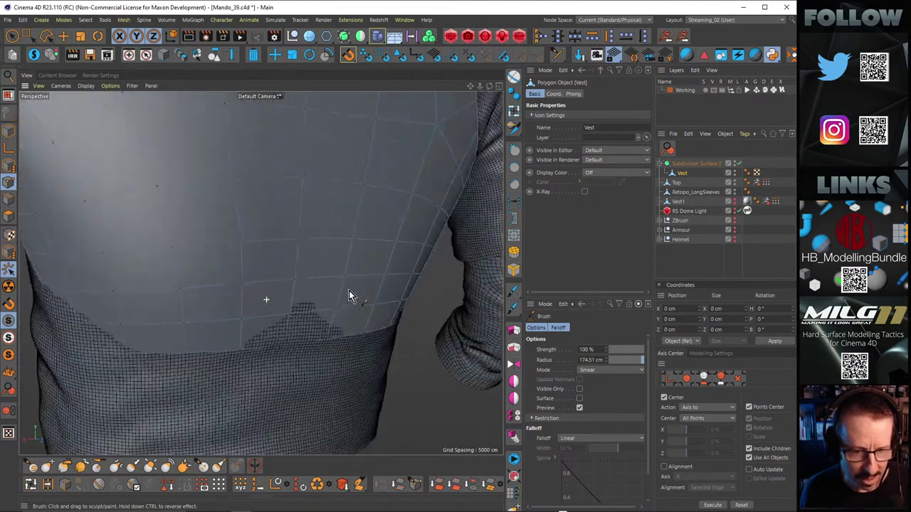
{"action": "mouse_move", "coordinate": [322, 306]}
{"action": "left_mouse_down", "text": "alt"}
{"action": "mouse_move", "coordinate": [310, 347]}
{"action": "mouse_move", "coordinate": [300, 331]}
{"action": "left_mouse_up", "text": "alt"}
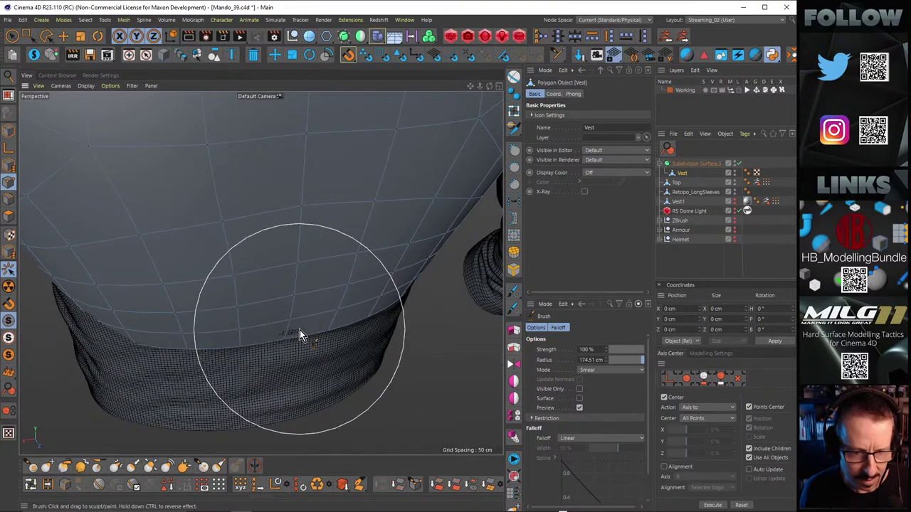
Step: Pull the vest's back shoulder strap outward with the Brush so it sits above the top's surface
{"action": "right_click_drag", "start_coordinate": [307, 293], "coordinate": [216, 279], "text": "alt"}
{"action": "left_click_drag", "start_coordinate": [277, 235], "coordinate": [252, 205], "text": "alt"}
{"action": "middle_click_drag", "start_coordinate": [279, 196], "coordinate": [326, 336], "text": "alt"}
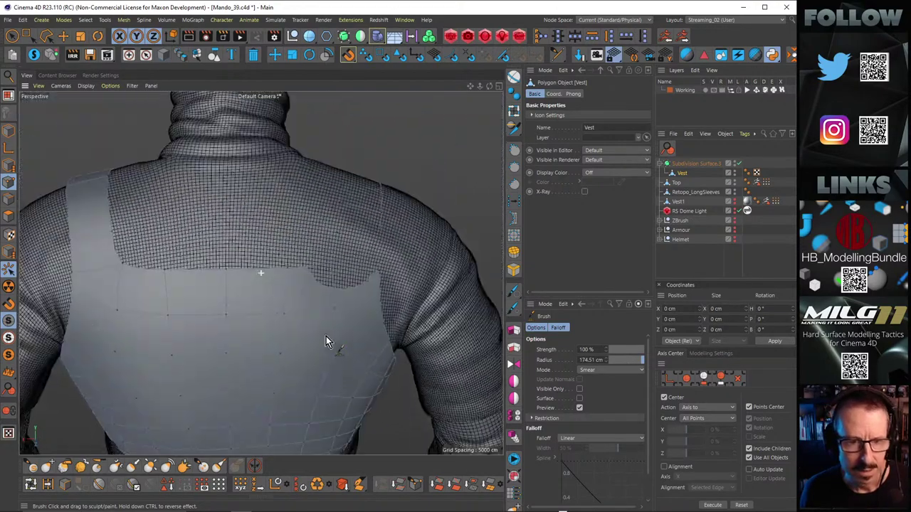
{"action": "mouse_move", "coordinate": [340, 282]}
{"action": "left_mouse_down", "text": "alt"}
{"action": "mouse_move", "coordinate": [394, 262]}
{"action": "mouse_move", "coordinate": [348, 262]}
{"action": "left_mouse_up", "text": "alt"}
{"action": "left_click_drag", "start_coordinate": [334, 227], "coordinate": [321, 256], "text": "alt"}
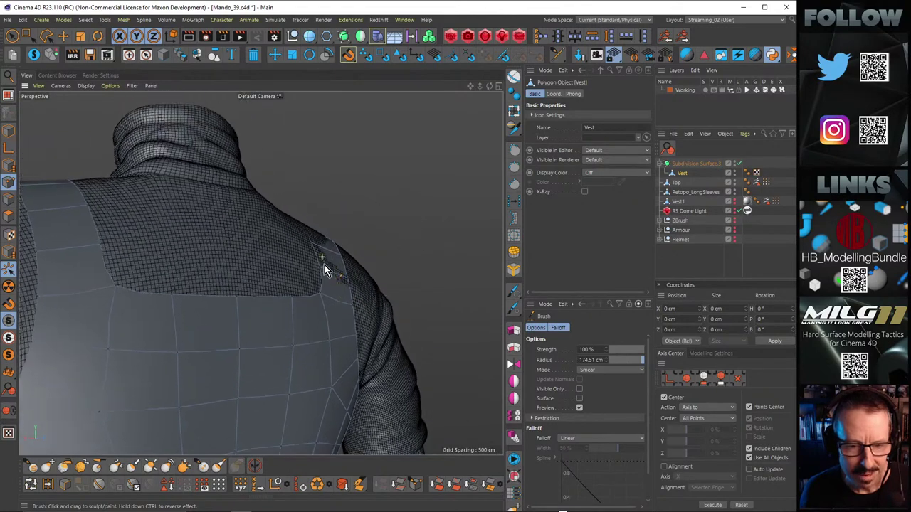
{"action": "right_click_drag", "start_coordinate": [323, 254], "coordinate": [367, 242], "text": "alt"}
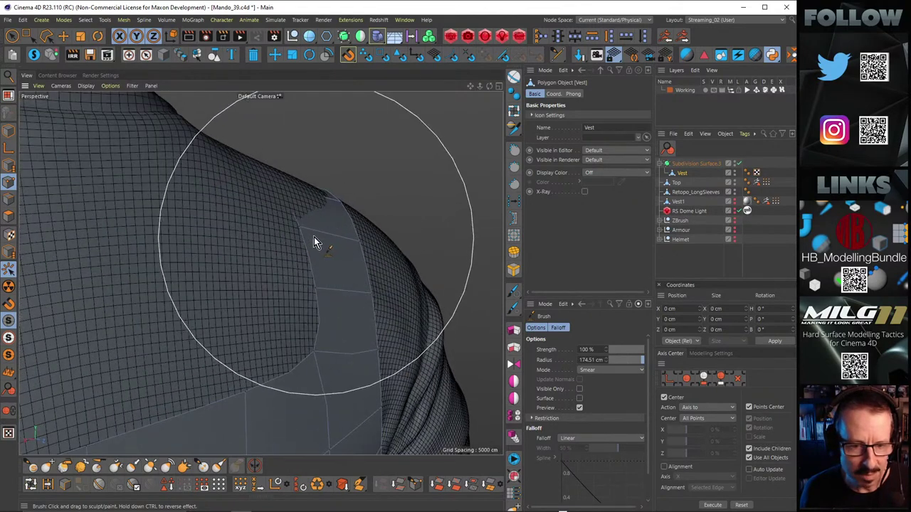
Step: Set the Brush radius to 114.061 cm and smear the front shoulder strap clear of the top beneath it
{"action": "middle_click_drag", "start_coordinate": [309, 240], "coordinate": [297, 293], "text": "alt"}
{"action": "mouse_move", "coordinate": [297, 299]}
{"action": "left_mouse_down", "text": "alt"}
{"action": "mouse_move", "coordinate": [311, 301]}
{"action": "mouse_move", "coordinate": [284, 254]}
{"action": "mouse_move", "coordinate": [257, 250]}
{"action": "mouse_move", "coordinate": [271, 239]}
{"action": "mouse_move", "coordinate": [166, 224]}
{"action": "mouse_move", "coordinate": [244, 254]}
{"action": "left_mouse_up", "text": "alt"}
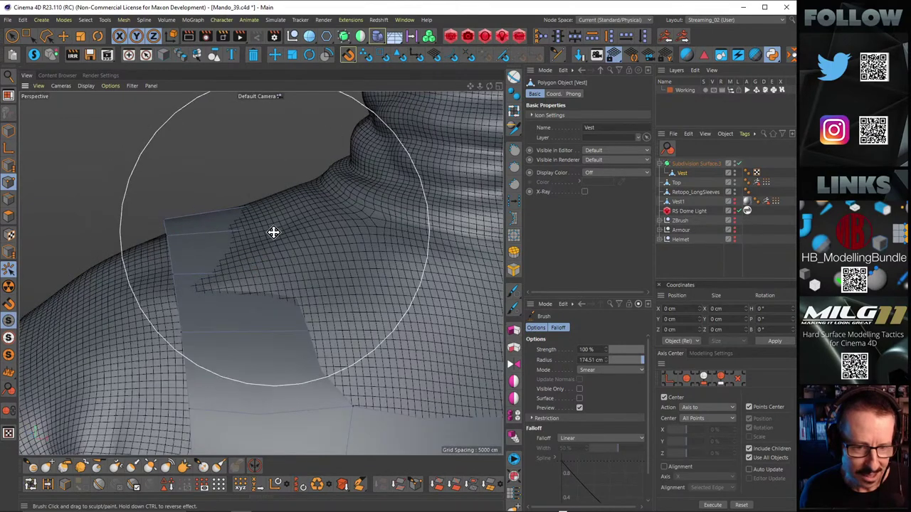
{"action": "middle_click_drag", "start_coordinate": [272, 232], "coordinate": [198, 240]}
{"action": "mouse_move", "coordinate": [273, 264]}
{"action": "left_mouse_down", "text": "alt"}
{"action": "mouse_move", "coordinate": [263, 250]}
{"action": "mouse_move", "coordinate": [276, 263]}
{"action": "left_mouse_up", "text": "alt"}
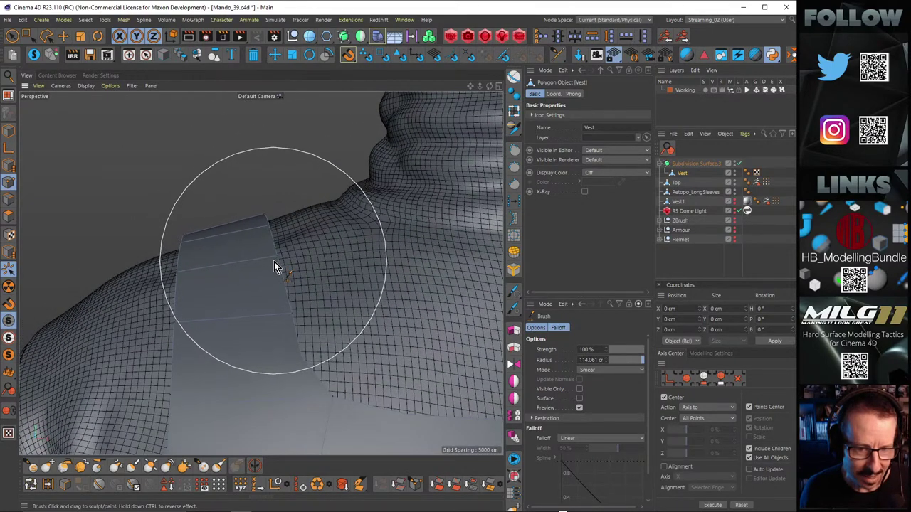
Step: Set the Brush radius to 152.564 cm and smear the vest's lower side outward over the exposed patch of the top
{"action": "mouse_move", "coordinate": [274, 261]}
{"action": "left_mouse_down", "text": "alt"}
{"action": "mouse_move", "coordinate": [222, 254]}
{"action": "mouse_move", "coordinate": [266, 248]}
{"action": "mouse_move", "coordinate": [140, 243]}
{"action": "mouse_move", "coordinate": [246, 266]}
{"action": "mouse_move", "coordinate": [181, 277]}
{"action": "mouse_move", "coordinate": [234, 287]}
{"action": "mouse_move", "coordinate": [228, 254]}
{"action": "mouse_move", "coordinate": [310, 257]}
{"action": "mouse_move", "coordinate": [386, 227]}
{"action": "mouse_move", "coordinate": [330, 226]}
{"action": "mouse_move", "coordinate": [288, 247]}
{"action": "mouse_move", "coordinate": [321, 264]}
{"action": "mouse_move", "coordinate": [339, 242]}
{"action": "mouse_move", "coordinate": [324, 229]}
{"action": "mouse_move", "coordinate": [328, 296]}
{"action": "mouse_move", "coordinate": [354, 284]}
{"action": "mouse_move", "coordinate": [360, 311]}
{"action": "mouse_move", "coordinate": [349, 270]}
{"action": "mouse_move", "coordinate": [223, 264]}
{"action": "mouse_move", "coordinate": [327, 297]}
{"action": "mouse_move", "coordinate": [337, 290]}
{"action": "mouse_move", "coordinate": [337, 259]}
{"action": "left_mouse_up", "text": "alt"}
{"action": "middle_click_drag", "start_coordinate": [336, 260], "coordinate": [340, 271]}
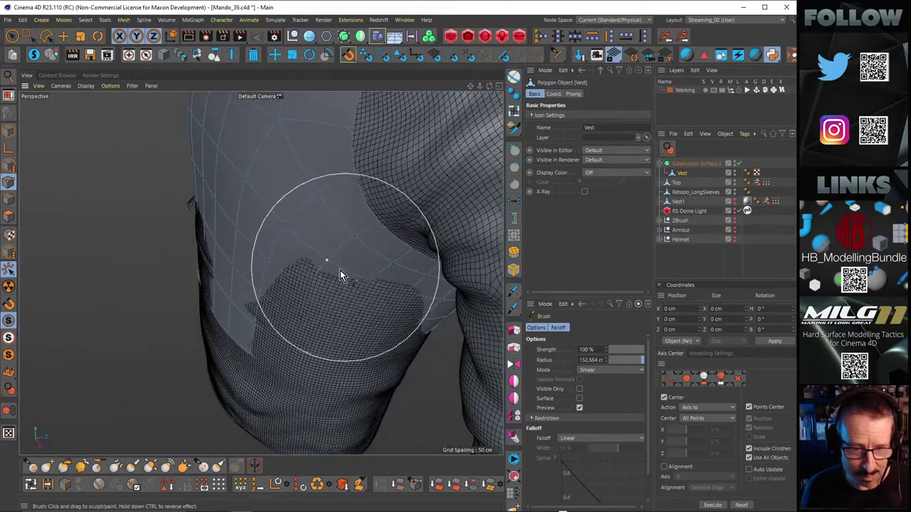
{"action": "mouse_move", "coordinate": [340, 271]}
{"action": "left_mouse_down", "text": "alt"}
{"action": "mouse_move", "coordinate": [360, 300]}
{"action": "mouse_move", "coordinate": [317, 300]}
{"action": "mouse_move", "coordinate": [311, 311]}
{"action": "mouse_move", "coordinate": [335, 248]}
{"action": "left_mouse_up", "text": "alt"}
{"action": "mouse_move", "coordinate": [309, 299]}
{"action": "left_mouse_down"}
{"action": "mouse_move", "coordinate": [297, 320]}
{"action": "mouse_move", "coordinate": [319, 306]}
{"action": "mouse_move", "coordinate": [290, 294]}
{"action": "mouse_move", "coordinate": [266, 260]}
{"action": "mouse_move", "coordinate": [319, 291]}
{"action": "mouse_move", "coordinate": [277, 271]}
{"action": "mouse_move", "coordinate": [318, 292]}
{"action": "mouse_move", "coordinate": [294, 319]}
{"action": "mouse_move", "coordinate": [325, 263]}
{"action": "left_mouse_up"}
{"action": "left_click_drag", "start_coordinate": [312, 208], "coordinate": [313, 199]}
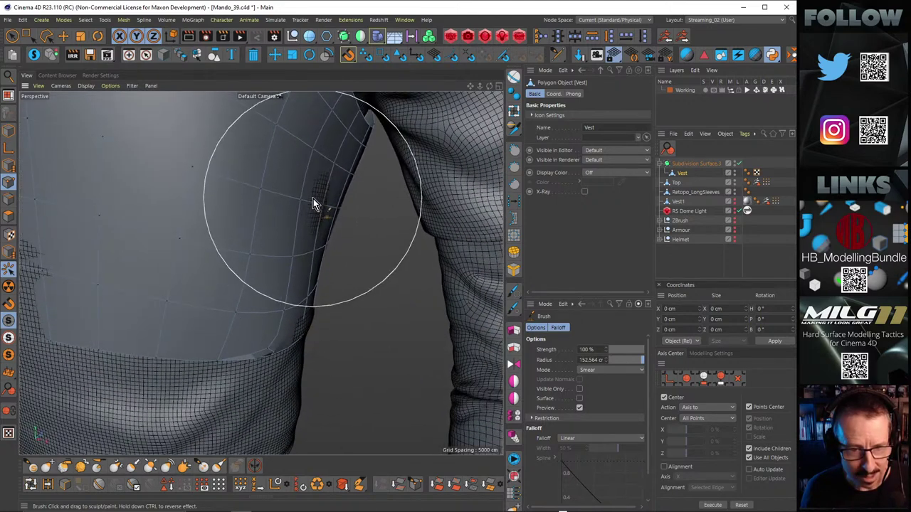
Step: Set the Brush radius to 293.209 cm and smear the vest's lower front corner outward at the side
{"action": "right_click_drag", "start_coordinate": [321, 198], "coordinate": [245, 213], "text": "alt"}
{"action": "middle_click_drag", "start_coordinate": [245, 213], "coordinate": [341, 242], "text": "alt"}
{"action": "mouse_move", "coordinate": [338, 236]}
{"action": "left_mouse_down", "text": "alt"}
{"action": "mouse_move", "coordinate": [402, 268]}
{"action": "mouse_move", "coordinate": [311, 252]}
{"action": "left_mouse_up", "text": "alt"}
{"action": "middle_click_drag", "start_coordinate": [311, 252], "coordinate": [360, 252]}
{"action": "mouse_move", "coordinate": [296, 255]}
{"action": "left_mouse_down", "text": "alt"}
{"action": "mouse_move", "coordinate": [301, 274]}
{"action": "mouse_move", "coordinate": [258, 287]}
{"action": "mouse_move", "coordinate": [241, 308]}
{"action": "mouse_move", "coordinate": [256, 304]}
{"action": "mouse_move", "coordinate": [247, 314]}
{"action": "left_mouse_up", "text": "alt"}
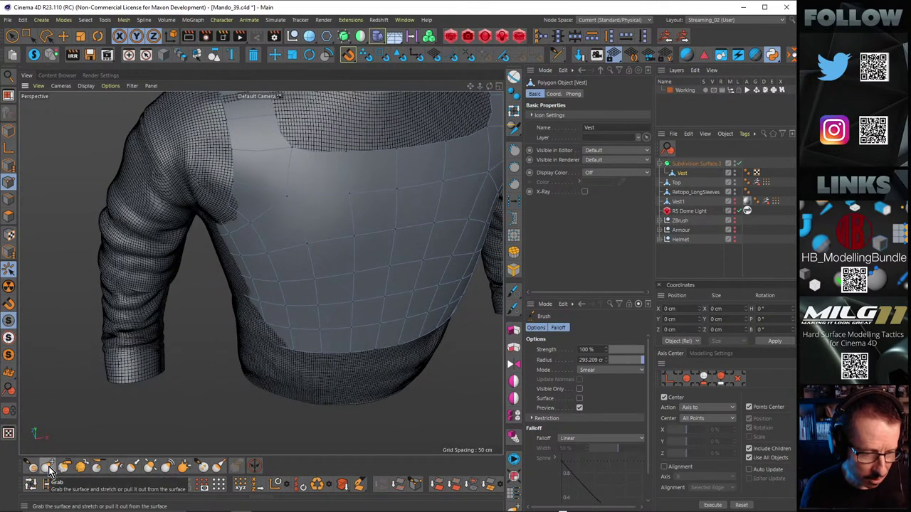
{"action": "left_click", "coordinate": [49, 469]}
{"action": "mouse_move", "coordinate": [261, 297]}
{"action": "left_mouse_down"}
{"action": "mouse_move", "coordinate": [260, 275]}
{"action": "mouse_move", "coordinate": [335, 271]}
{"action": "left_mouse_up"}
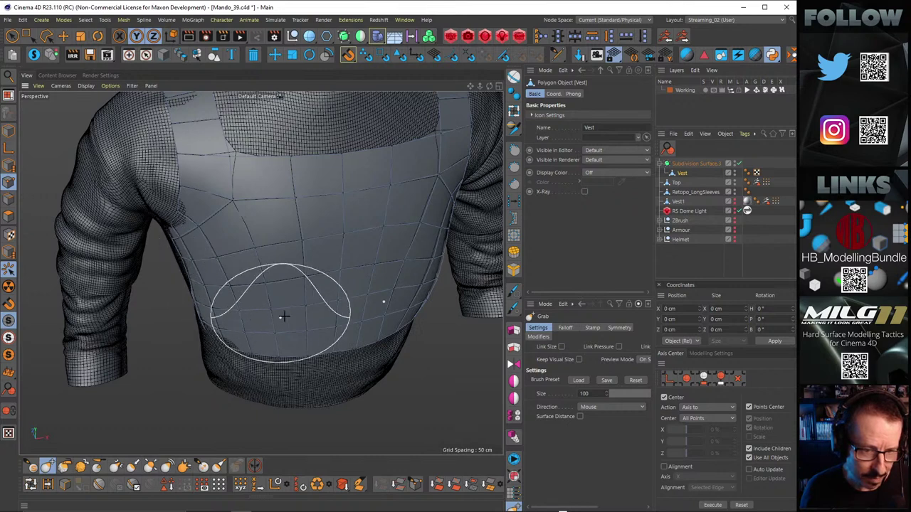
{"action": "key", "text": "m"}
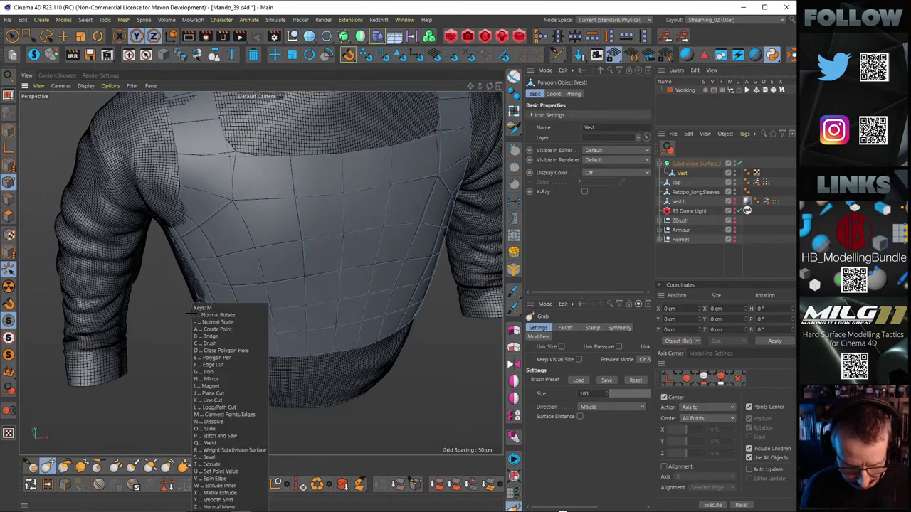
{"action": "key", "text": "c"}
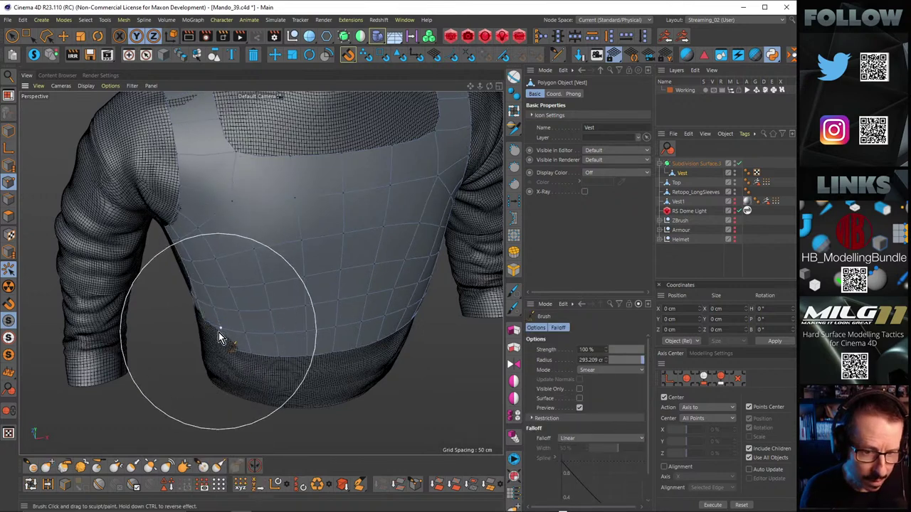
{"action": "mouse_move", "coordinate": [218, 332]}
{"action": "left_mouse_down"}
{"action": "mouse_move", "coordinate": [223, 307]}
{"action": "mouse_move", "coordinate": [201, 341]}
{"action": "left_mouse_up"}
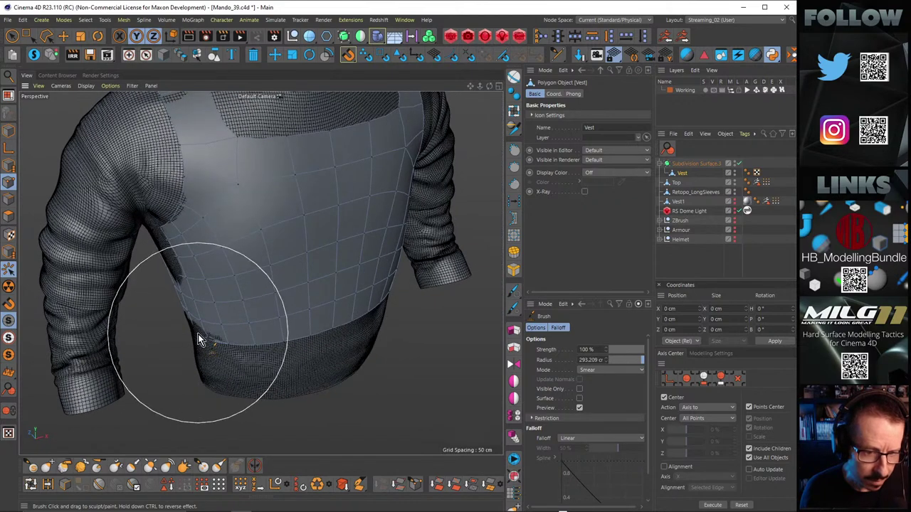
Step: Set the Brush radius to 140.581 cm and refit the vest's side edge below the front armhole over the top
{"action": "left_click_drag", "start_coordinate": [194, 285], "coordinate": [249, 269], "text": "alt"}
{"action": "middle_click_drag", "start_coordinate": [288, 267], "coordinate": [219, 294]}
{"action": "left_click_drag", "start_coordinate": [212, 291], "coordinate": [210, 271], "text": "alt"}
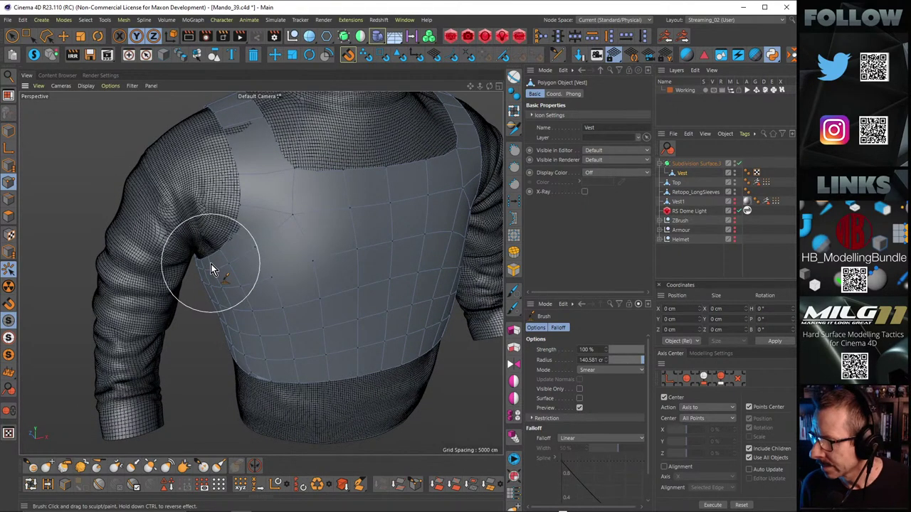
{"action": "right_click_drag", "start_coordinate": [273, 245], "coordinate": [257, 221], "text": "alt"}
{"action": "mouse_move", "coordinate": [257, 221]}
{"action": "left_mouse_down", "text": "alt"}
{"action": "mouse_move", "coordinate": [332, 271]}
{"action": "mouse_move", "coordinate": [239, 249]}
{"action": "mouse_move", "coordinate": [258, 294]}
{"action": "mouse_move", "coordinate": [157, 201]}
{"action": "left_mouse_up", "text": "alt"}
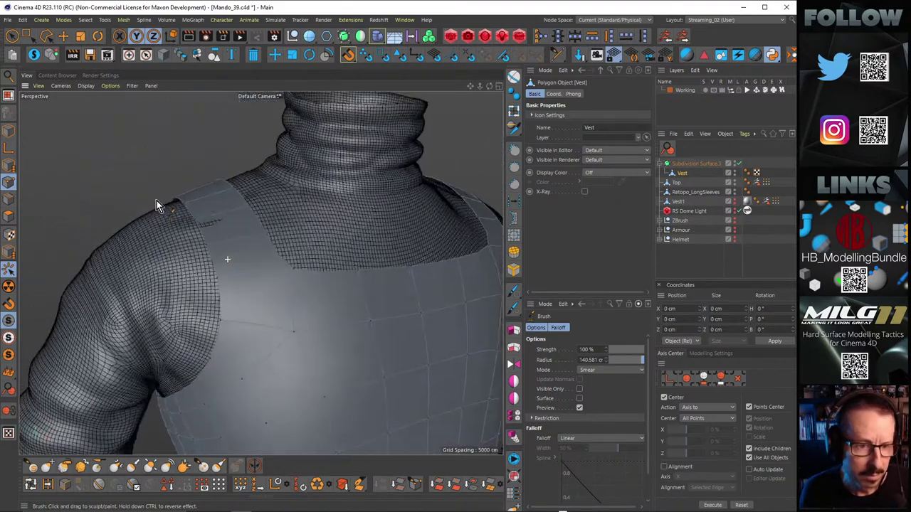
Step: Examine the vest's front, sides and armholes from several angles for places where the top shows through
{"action": "scroll", "coordinate": [214, 228], "scroll_direction": "down", "scroll_amount": 8}
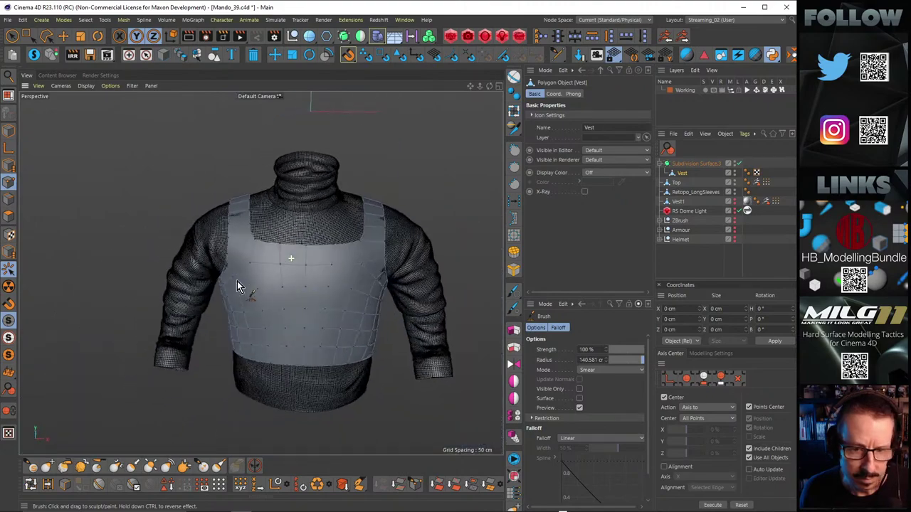
{"action": "right_click_drag", "start_coordinate": [237, 286], "coordinate": [228, 289], "text": "alt"}
{"action": "right_click_drag", "start_coordinate": [299, 325], "coordinate": [331, 307], "text": "alt"}
{"action": "left_click_drag", "start_coordinate": [347, 294], "coordinate": [298, 304], "text": "alt"}
{"action": "middle_click_drag", "start_coordinate": [354, 391], "coordinate": [307, 327], "text": "alt"}
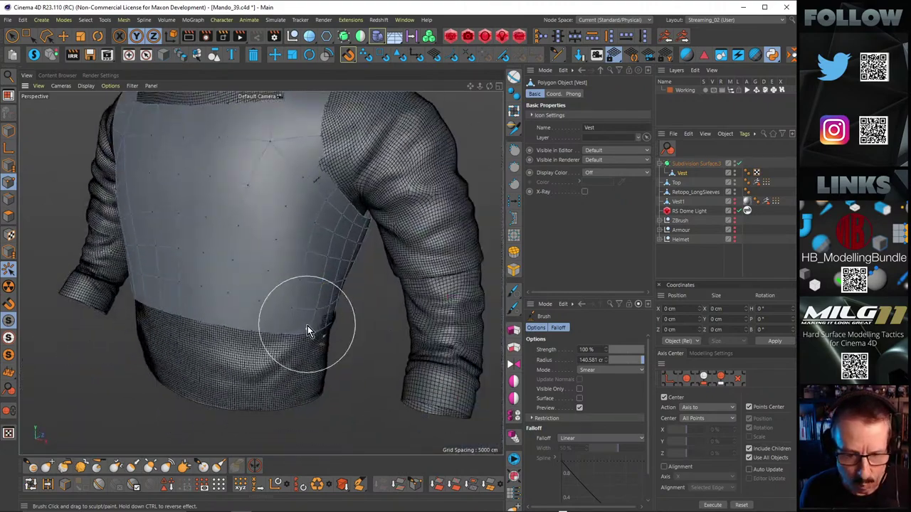
{"action": "right_click_drag", "start_coordinate": [308, 327], "coordinate": [352, 306], "text": "alt"}
{"action": "mouse_move", "coordinate": [352, 306]}
{"action": "left_mouse_down", "text": "alt"}
{"action": "mouse_move", "coordinate": [324, 296]}
{"action": "mouse_move", "coordinate": [310, 238]}
{"action": "mouse_move", "coordinate": [270, 258]}
{"action": "mouse_move", "coordinate": [336, 317]}
{"action": "mouse_move", "coordinate": [370, 315]}
{"action": "left_mouse_up", "text": "alt"}
{"action": "right_click", "coordinate": [377, 299]}
{"action": "right_click_drag", "start_coordinate": [347, 249], "coordinate": [276, 237], "text": "alt"}
{"action": "left_click_drag", "start_coordinate": [276, 238], "coordinate": [323, 207], "text": "alt"}
{"action": "right_click_drag", "start_coordinate": [323, 208], "coordinate": [291, 215], "text": "alt"}
{"action": "middle_click_drag", "start_coordinate": [295, 213], "coordinate": [276, 267], "text": "alt"}
{"action": "left_click_drag", "start_coordinate": [271, 265], "coordinate": [294, 276], "text": "alt"}
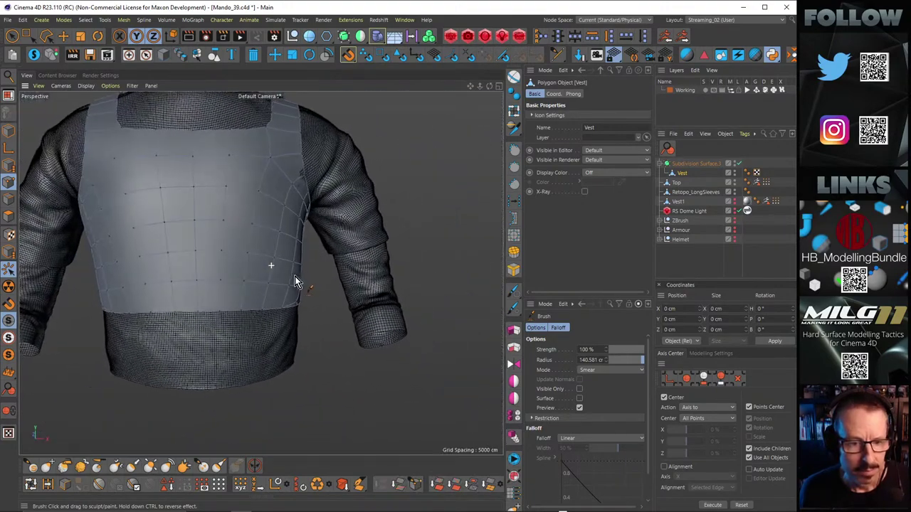
Step: Smear the vest's front armhole edge with the Brush so it covers the top underneath
{"action": "right_click_drag", "start_coordinate": [294, 276], "coordinate": [317, 256], "text": "alt"}
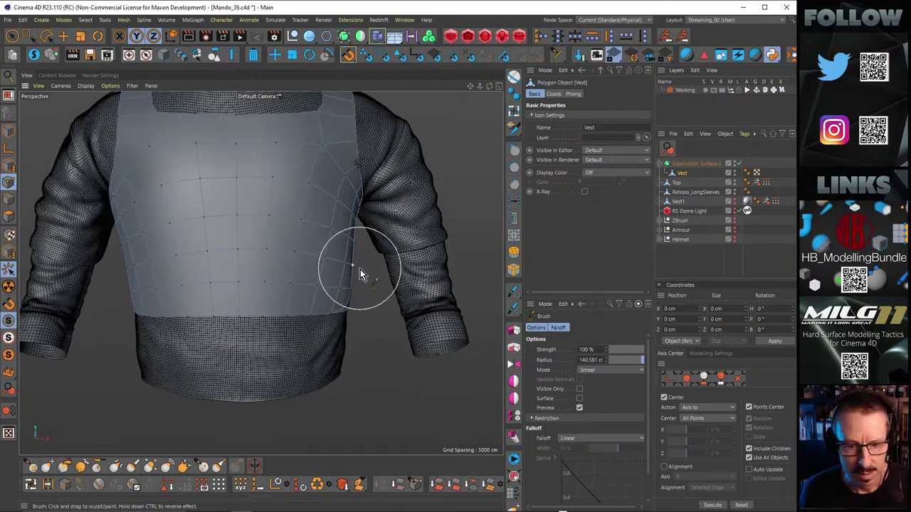
{"action": "left_click_drag", "start_coordinate": [328, 293], "coordinate": [372, 254], "text": "alt"}
{"action": "scroll", "coordinate": [388, 271], "scroll_direction": "up", "scroll_amount": 5}
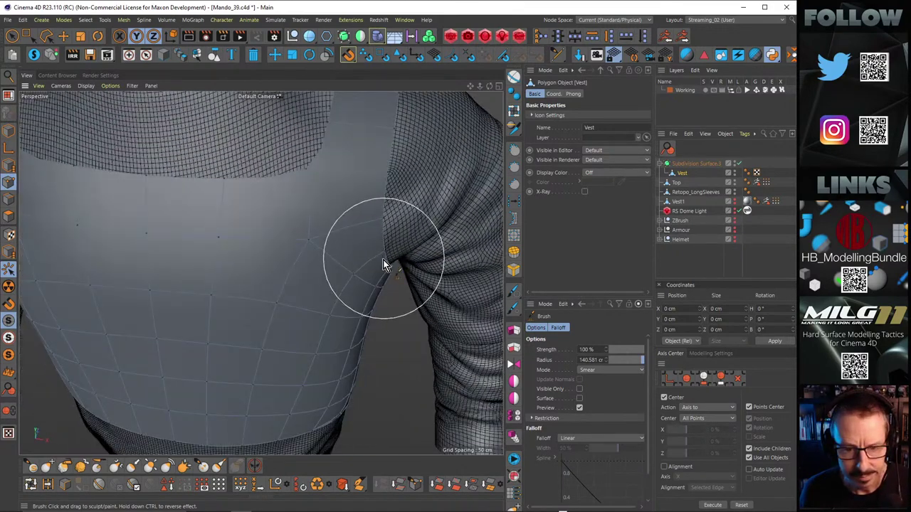
{"action": "scroll", "coordinate": [324, 239], "scroll_direction": "down", "scroll_amount": 5}
Step: Smear the front shoulder strap's points with the Brush so the strap clears the top near the shoulder ridge
{"action": "left_click_drag", "start_coordinate": [320, 235], "coordinate": [162, 225], "text": "alt"}
{"action": "right_click_drag", "start_coordinate": [144, 206], "coordinate": [181, 201], "text": "alt"}
{"action": "left_click_drag", "start_coordinate": [181, 202], "coordinate": [154, 224], "text": "alt"}
{"action": "right_click_drag", "start_coordinate": [154, 221], "coordinate": [186, 217], "text": "alt"}
{"action": "left_click_drag", "start_coordinate": [186, 217], "coordinate": [178, 211], "text": "alt"}
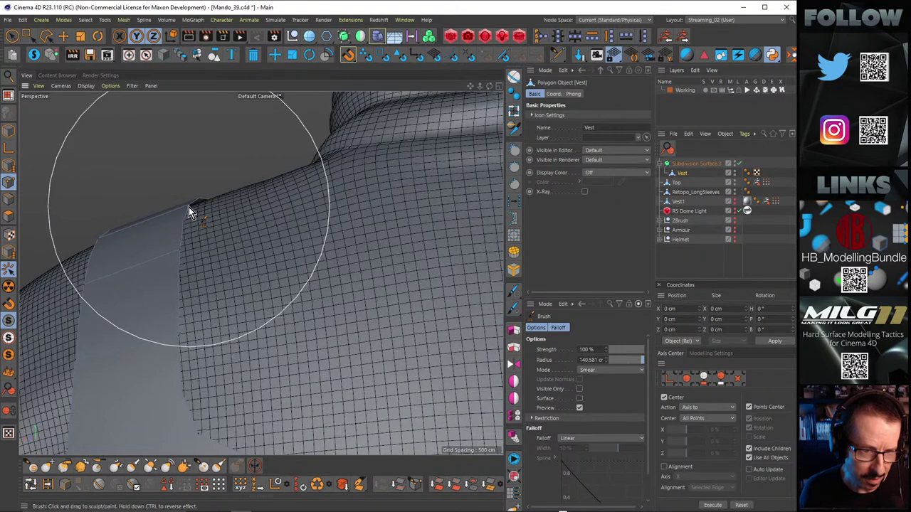
Step: Refit the back shoulder strap over the top's shoulder with the Brush
{"action": "right_click_drag", "start_coordinate": [189, 208], "coordinate": [135, 235], "text": "alt"}
{"action": "middle_click_drag", "start_coordinate": [298, 238], "coordinate": [186, 255], "text": "alt"}
{"action": "mouse_move", "coordinate": [297, 246]}
{"action": "left_mouse_down", "text": "alt"}
{"action": "mouse_move", "coordinate": [307, 266]}
{"action": "mouse_move", "coordinate": [290, 224]}
{"action": "left_mouse_up", "text": "alt"}
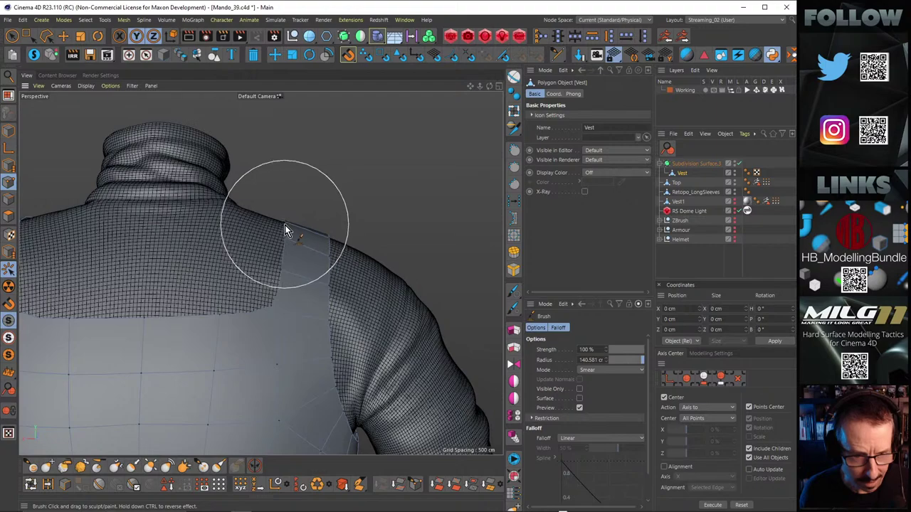
{"action": "right_click_drag", "start_coordinate": [288, 250], "coordinate": [283, 266], "text": "alt"}
{"action": "mouse_move", "coordinate": [283, 266]}
{"action": "left_mouse_down", "text": "alt"}
{"action": "mouse_move", "coordinate": [278, 314]}
{"action": "mouse_move", "coordinate": [327, 285]}
{"action": "mouse_move", "coordinate": [381, 296]}
{"action": "mouse_move", "coordinate": [327, 275]}
{"action": "left_mouse_up", "text": "alt"}
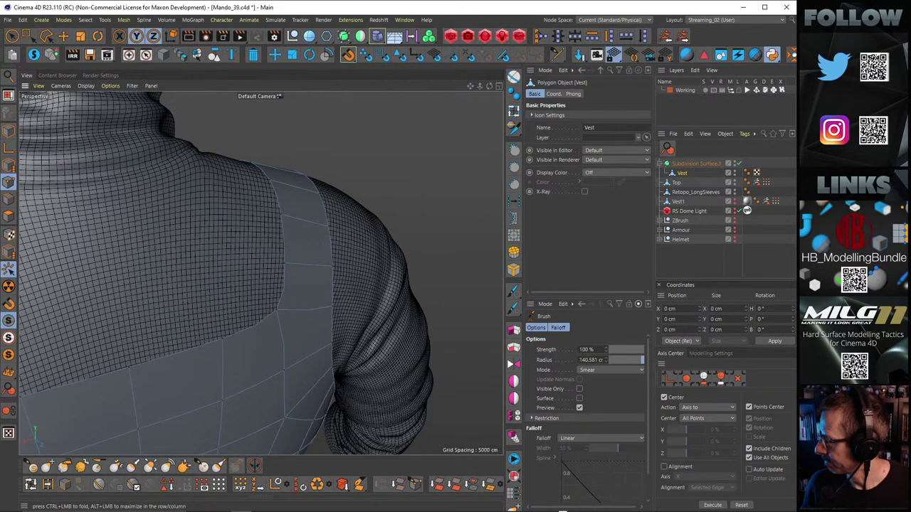
{"action": "middle_click_drag", "start_coordinate": [291, 267], "coordinate": [258, 284], "text": "alt"}
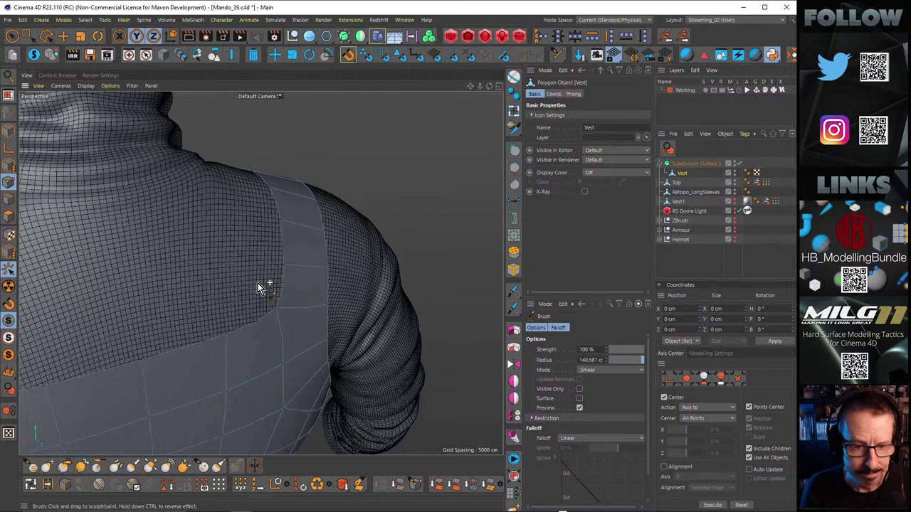
Step: Smear the vest's back hem outward with the Brush to cover the patches of the top showing through
{"action": "right_click_drag", "start_coordinate": [257, 283], "coordinate": [230, 324], "text": "alt"}
{"action": "left_click_drag", "start_coordinate": [229, 325], "coordinate": [222, 299], "text": "alt"}
{"action": "left_click_drag", "start_coordinate": [201, 352], "coordinate": [161, 352], "text": "alt"}
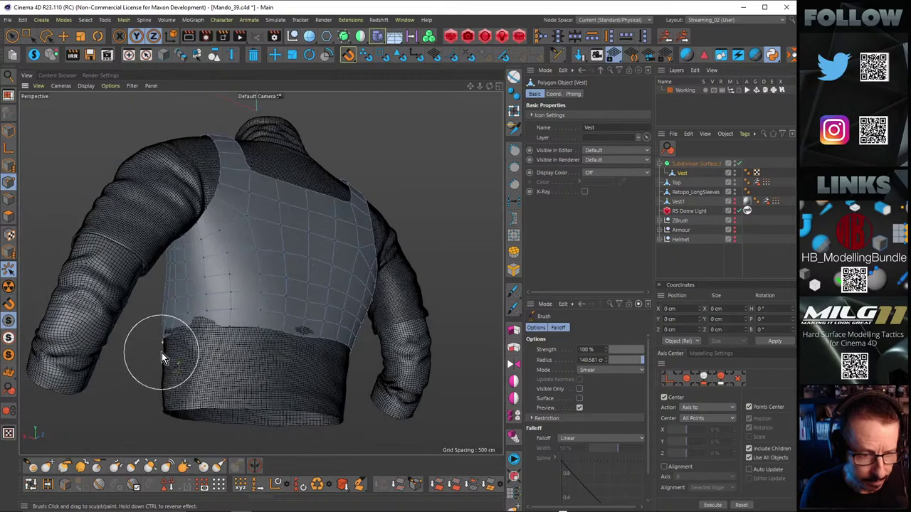
{"action": "right_click_drag", "start_coordinate": [161, 352], "coordinate": [234, 337], "text": "alt"}
{"action": "left_click_drag", "start_coordinate": [234, 338], "coordinate": [256, 286], "text": "alt"}
{"action": "left_click_drag", "start_coordinate": [221, 241], "coordinate": [210, 244], "text": "alt"}
{"action": "right_click_drag", "start_coordinate": [215, 261], "coordinate": [253, 256], "text": "alt"}
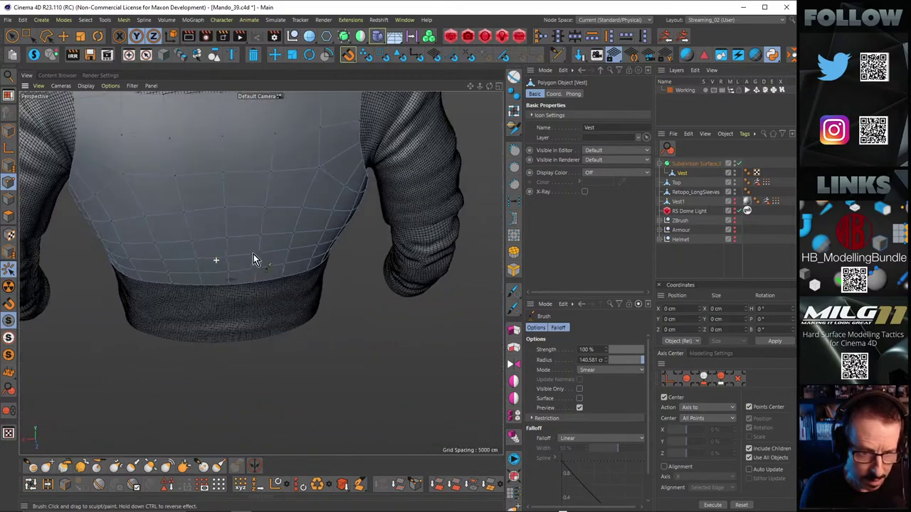
{"action": "mouse_move", "coordinate": [253, 256]}
{"action": "left_mouse_down", "text": "alt"}
{"action": "mouse_move", "coordinate": [239, 281]}
{"action": "mouse_move", "coordinate": [204, 244]}
{"action": "mouse_move", "coordinate": [291, 244]}
{"action": "left_mouse_up", "text": "alt"}
{"action": "scroll", "coordinate": [260, 270], "scroll_direction": "up", "scroll_amount": 3}
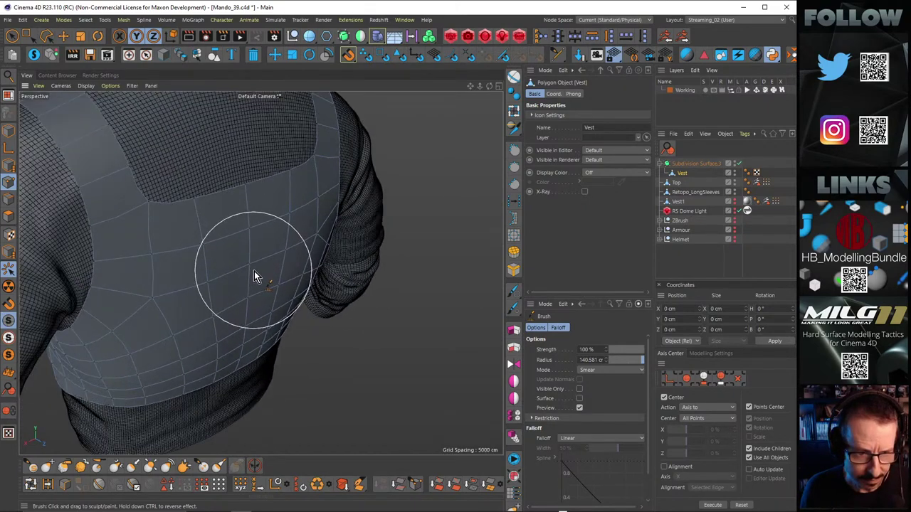
Step: Adjust the shoulder strap's points with the Brush where the strap crosses the top of the shoulder
{"action": "scroll", "coordinate": [264, 257], "scroll_direction": "down", "scroll_amount": 5}
{"action": "left_click_drag", "start_coordinate": [260, 234], "coordinate": [161, 199], "text": "alt"}
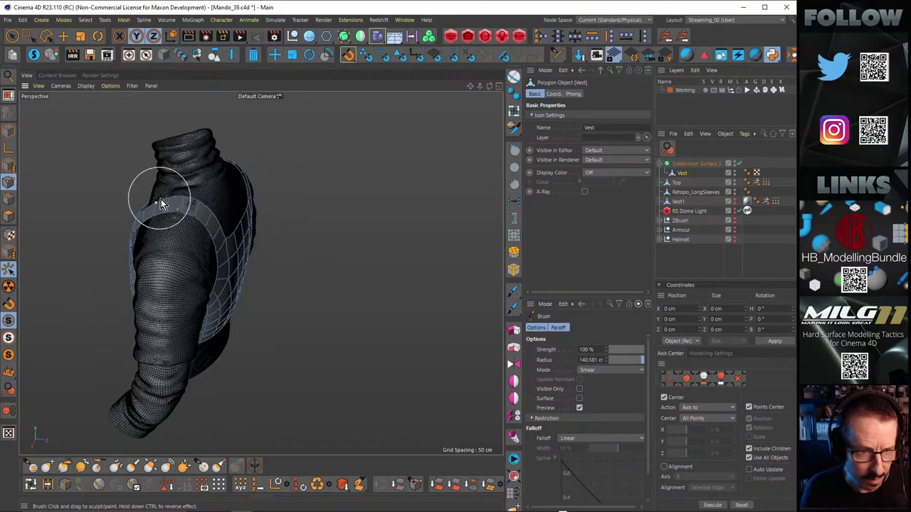
{"action": "scroll", "coordinate": [254, 215], "scroll_direction": "up", "scroll_amount": 5}
{"action": "mouse_move", "coordinate": [248, 220]}
{"action": "left_mouse_down", "text": "alt"}
{"action": "mouse_move", "coordinate": [275, 171]}
{"action": "mouse_move", "coordinate": [248, 176]}
{"action": "mouse_move", "coordinate": [259, 231]}
{"action": "left_mouse_up", "text": "alt"}
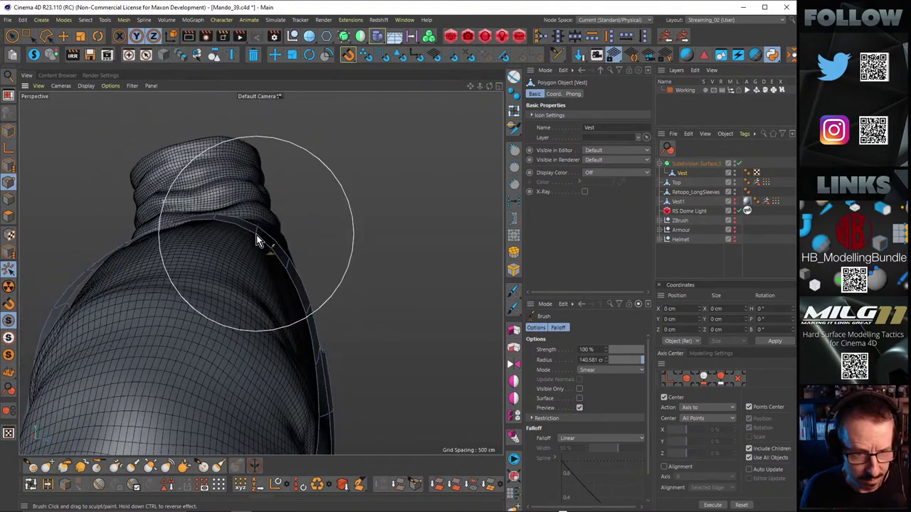
{"action": "scroll", "coordinate": [244, 240], "scroll_direction": "down", "scroll_amount": 4}
{"action": "mouse_move", "coordinate": [238, 269]}
{"action": "left_mouse_down", "text": "alt"}
{"action": "mouse_move", "coordinate": [201, 237]}
{"action": "mouse_move", "coordinate": [316, 276]}
{"action": "mouse_move", "coordinate": [345, 250]}
{"action": "mouse_move", "coordinate": [240, 279]}
{"action": "mouse_move", "coordinate": [238, 321]}
{"action": "mouse_move", "coordinate": [224, 285]}
{"action": "mouse_move", "coordinate": [255, 286]}
{"action": "left_mouse_up", "text": "alt"}
Step: Smear the vest's points at the underarm end of the front armhole to close the remaining gap over the top
{"action": "scroll", "coordinate": [259, 274], "scroll_direction": "up", "scroll_amount": 2}
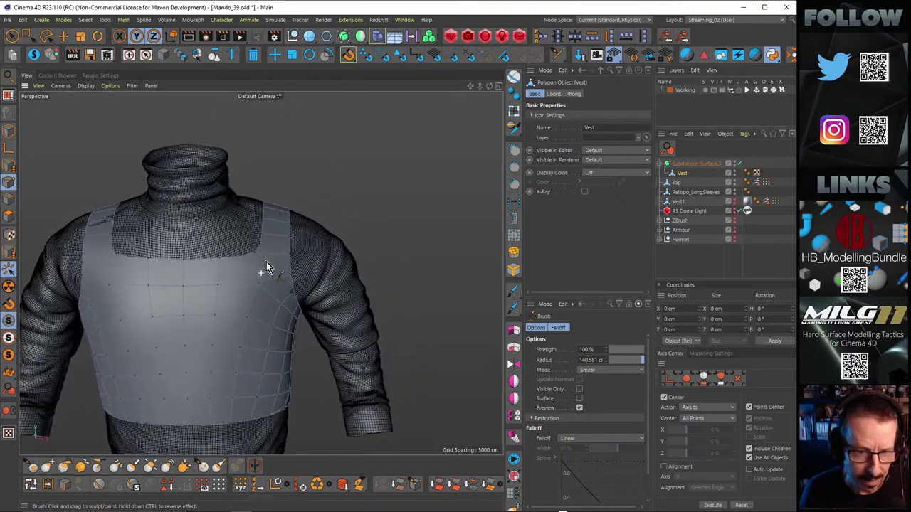
{"action": "scroll", "coordinate": [263, 285], "scroll_direction": "down", "scroll_amount": 2}
{"action": "scroll", "coordinate": [271, 256], "scroll_direction": "up", "scroll_amount": 6}
{"action": "scroll", "coordinate": [291, 256], "scroll_direction": "down", "scroll_amount": 2}
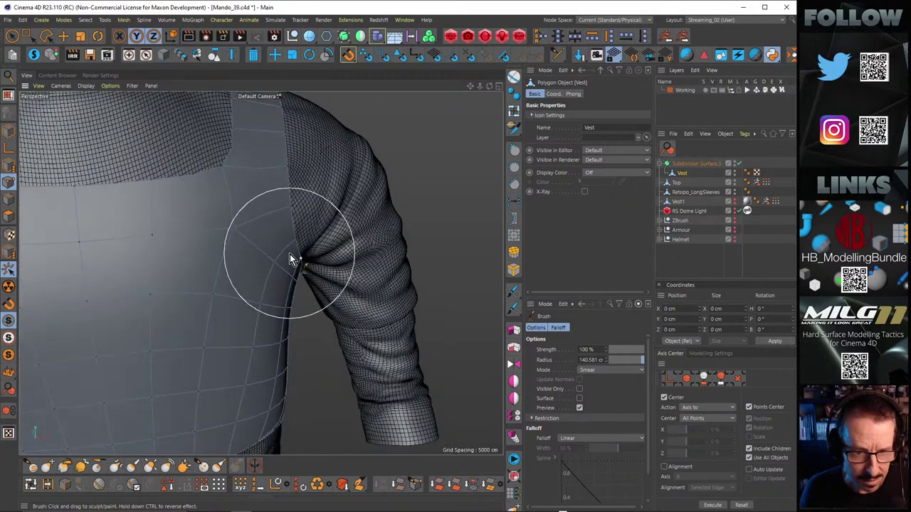
{"action": "scroll", "coordinate": [224, 290], "scroll_direction": "down", "scroll_amount": 5}
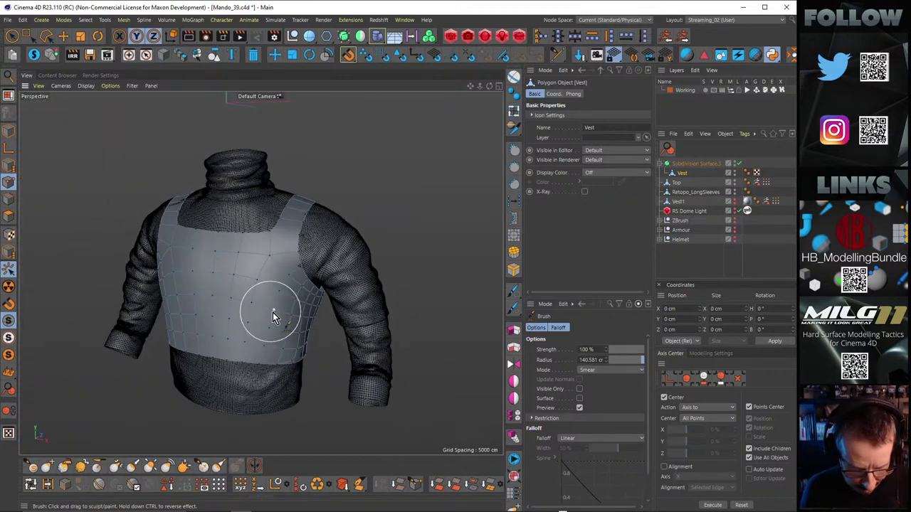
Step: Turn off the vest's Subdivision Surface and examine the highlighted hem edge near the side corner
{"action": "scroll", "coordinate": [355, 345], "scroll_direction": "up", "scroll_amount": 8}
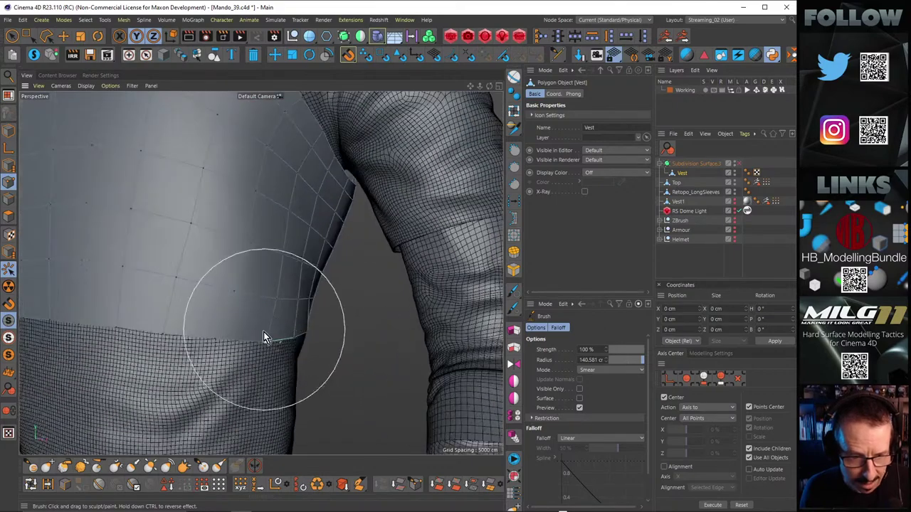
{"action": "left_click_drag", "start_coordinate": [352, 315], "coordinate": [303, 306], "text": "alt"}
{"action": "right_click_drag", "start_coordinate": [252, 325], "coordinate": [323, 314], "text": "alt"}
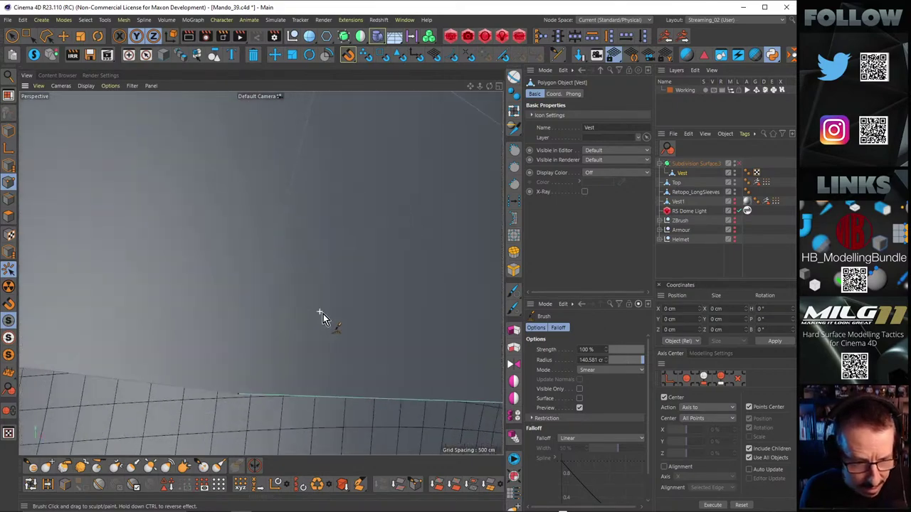
{"action": "left_click_drag", "start_coordinate": [321, 313], "coordinate": [326, 334], "text": "alt"}
{"action": "scroll", "coordinate": [327, 338], "scroll_direction": "down", "scroll_amount": 8}
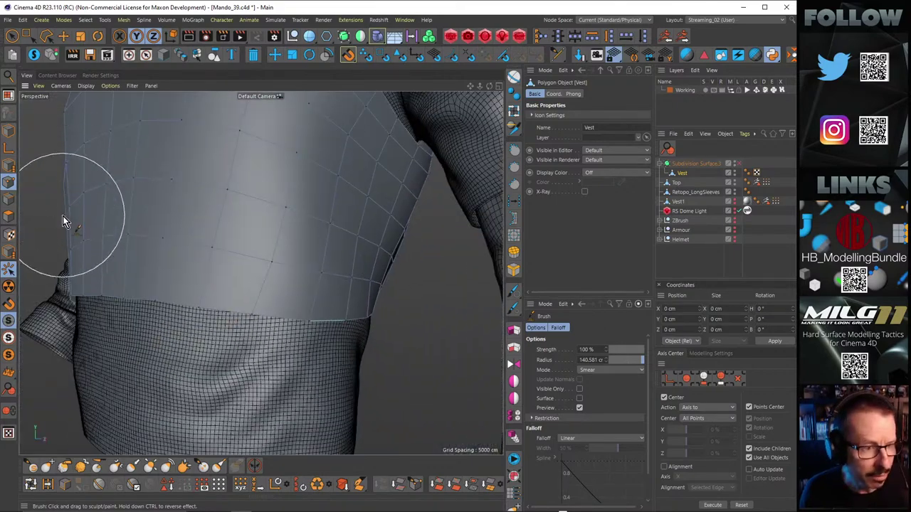
Step: Select the vest's hem points around the side corner with Live Selection
{"action": "key", "text": "m"}
{"action": "key", "text": "c"}
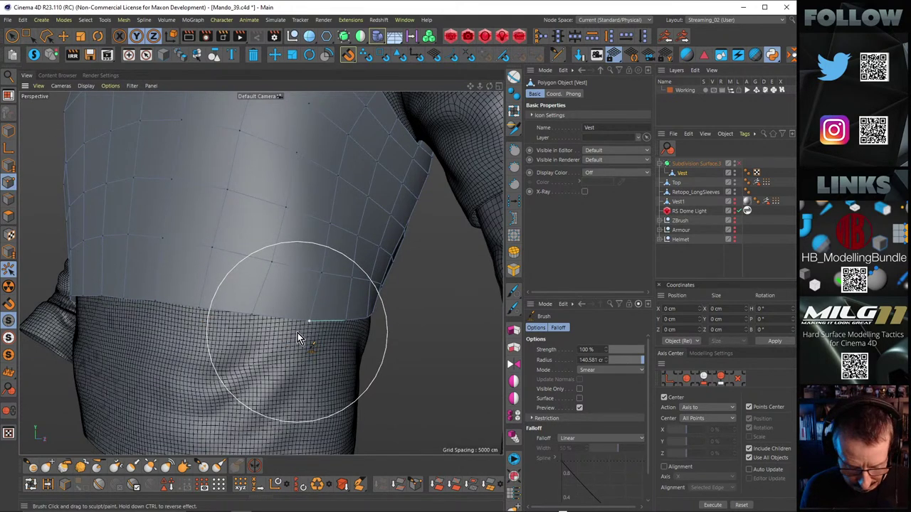
{"action": "key", "text": "9"}
{"action": "left_click_drag", "start_coordinate": [301, 330], "coordinate": [417, 341]}
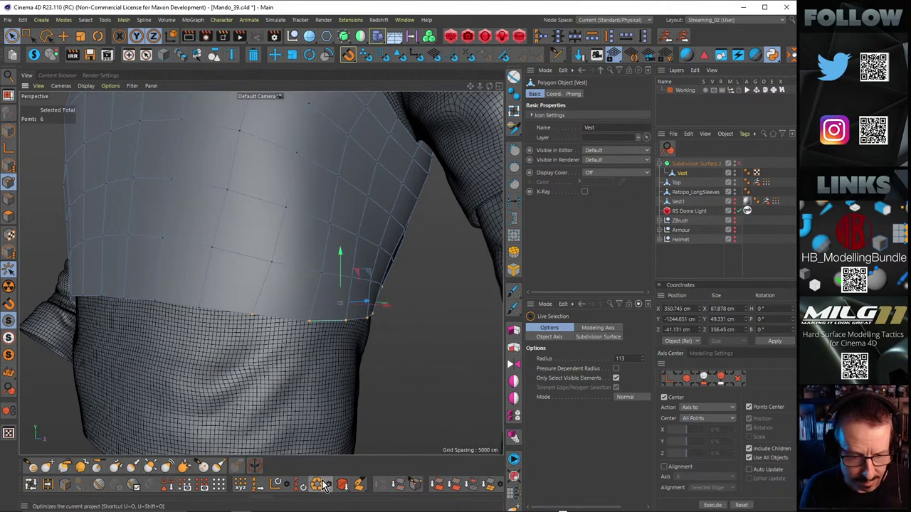
Step: Try deleting the hem polygon at the highlighted edge with the Polygon Pen, and undo the deletion
{"action": "scroll", "coordinate": [356, 306], "scroll_direction": "up", "scroll_amount": 3}
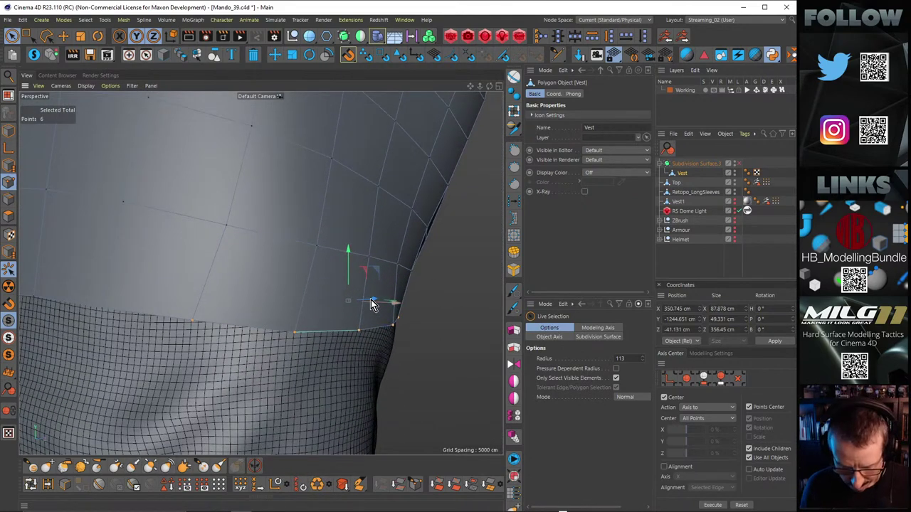
{"action": "key", "text": "m"}
{"action": "key", "text": "e"}
{"action": "left_click", "coordinate": [338, 307], "text": "ctrl"}
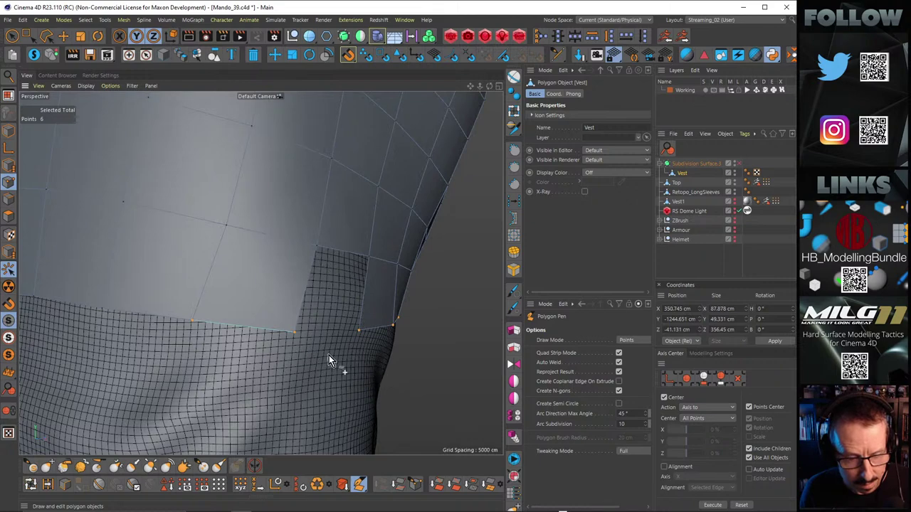
{"action": "key", "text": "ctrl+z"}
Step: Examine the vest's highlighted hem edge close up around the side corner
{"action": "scroll", "coordinate": [377, 316], "scroll_direction": "up", "scroll_amount": 2}
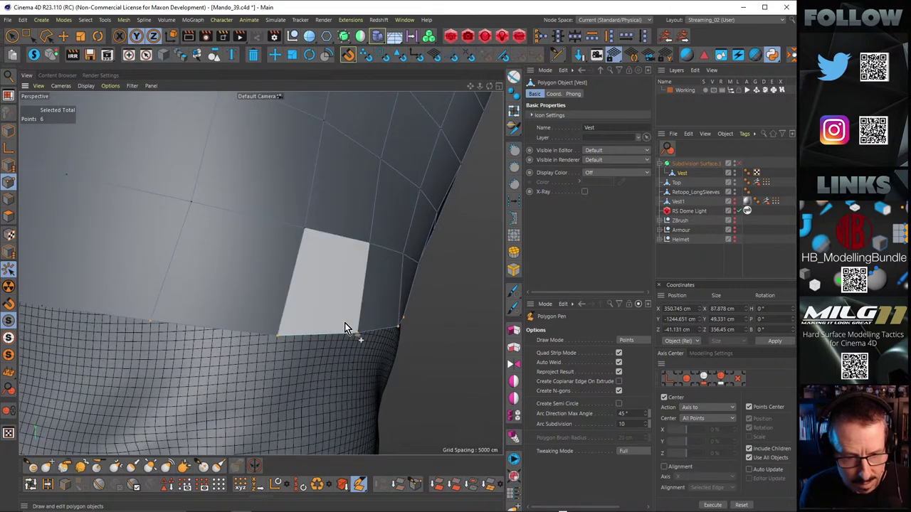
{"action": "scroll", "coordinate": [344, 322], "scroll_direction": "up", "scroll_amount": 4}
{"action": "left_click_drag", "start_coordinate": [370, 303], "coordinate": [344, 294], "text": "alt"}
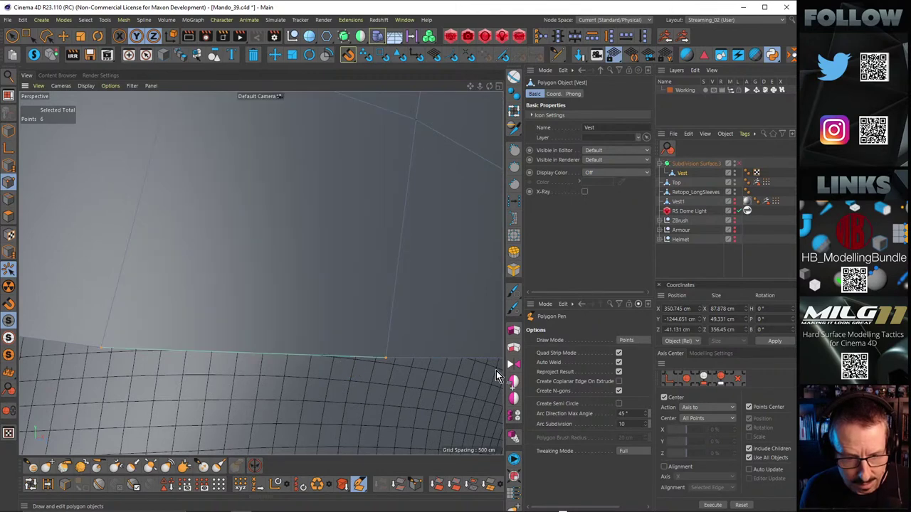
{"action": "scroll", "coordinate": [350, 288], "scroll_direction": "down", "scroll_amount": 2}
{"action": "left_click_drag", "start_coordinate": [331, 297], "coordinate": [241, 326], "text": "alt"}
{"action": "scroll", "coordinate": [241, 325], "scroll_direction": "up", "scroll_amount": 3}
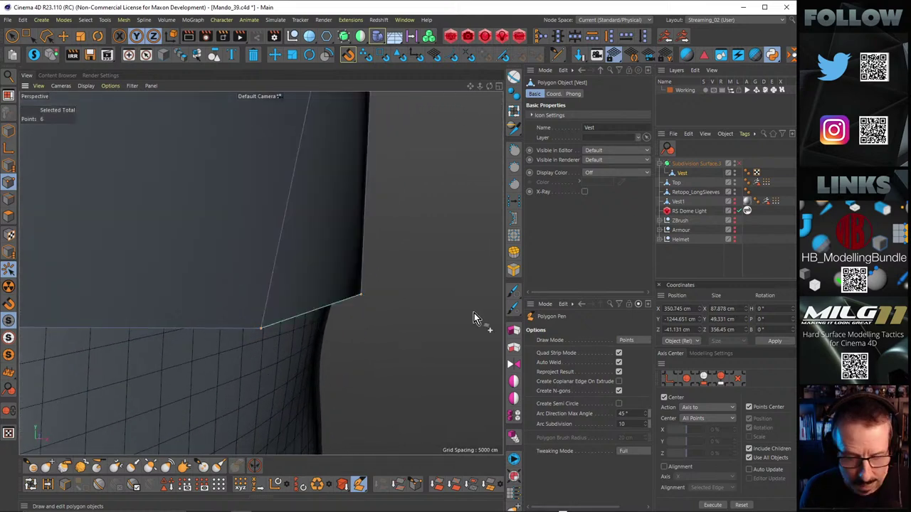
Step: Bring up the Mesh Checking options in the Modeling Settings and enable Boundary Edges
{"action": "left_click", "coordinate": [711, 354]}
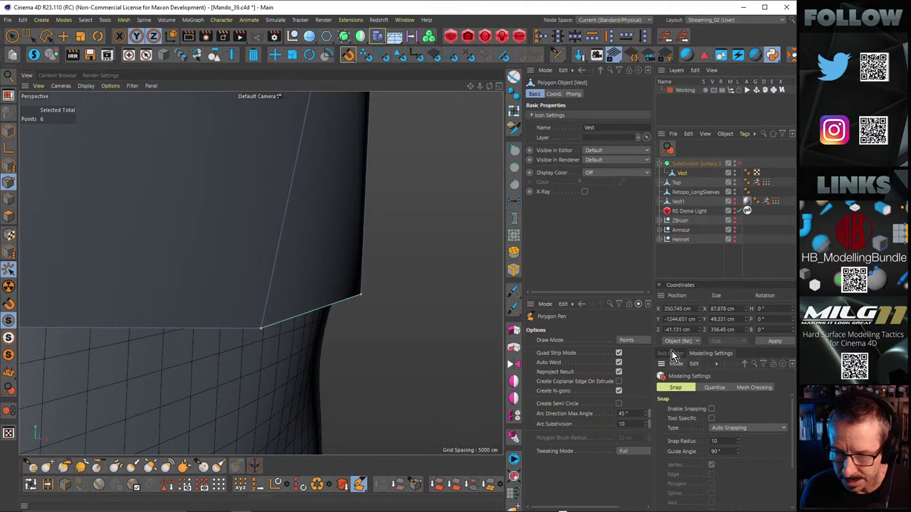
{"action": "left_click_drag", "start_coordinate": [672, 348], "coordinate": [676, 232]}
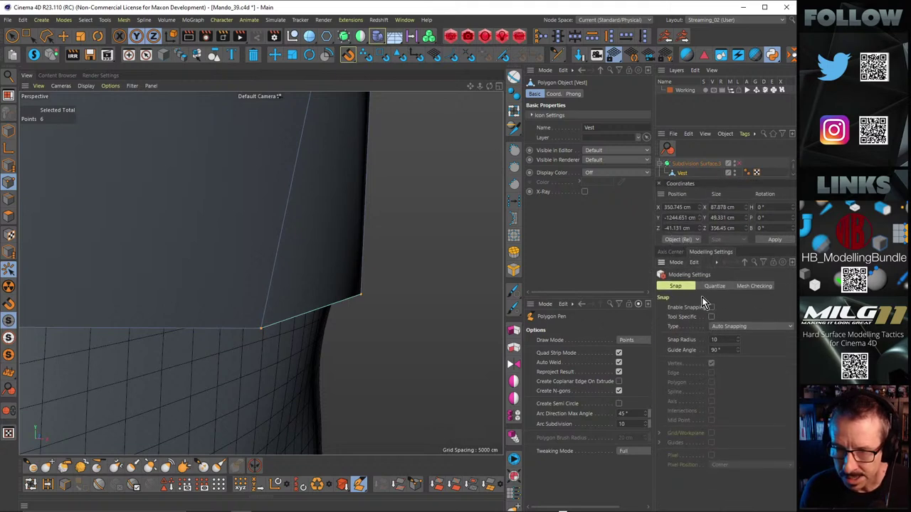
{"action": "left_click", "coordinate": [674, 263]}
{"action": "left_click", "coordinate": [694, 262]}
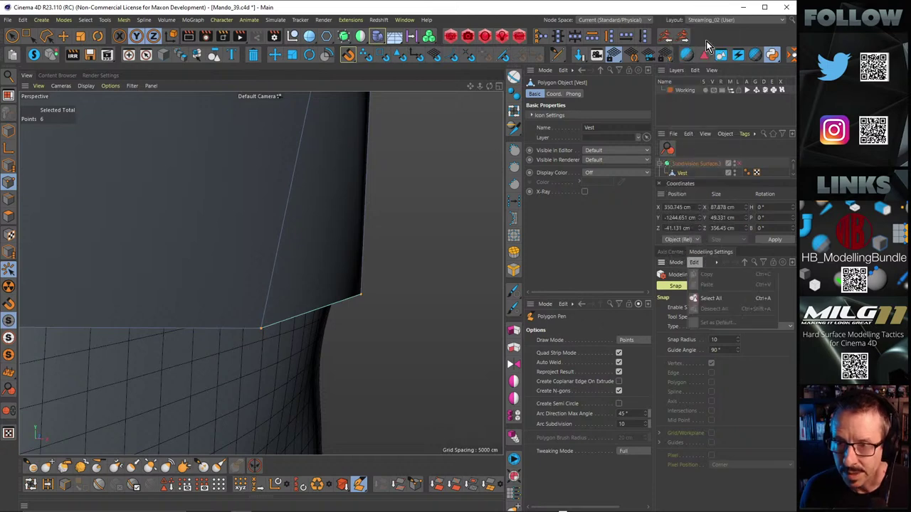
{"action": "left_click", "coordinate": [677, 264]}
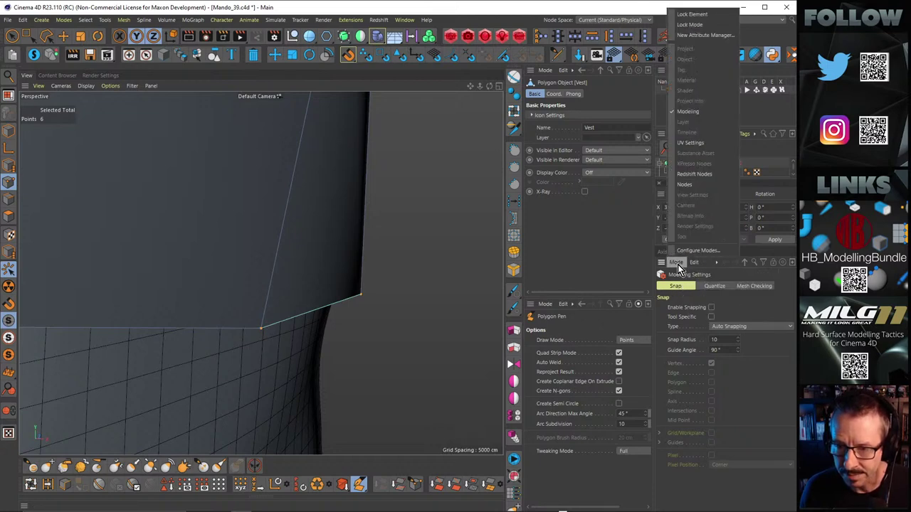
{"action": "left_click", "coordinate": [697, 113]}
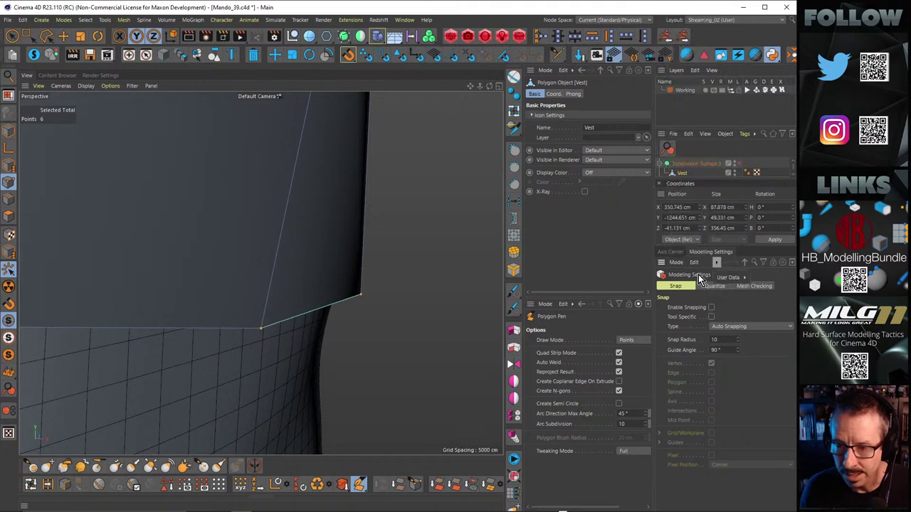
{"action": "left_click", "coordinate": [669, 262]}
{"action": "left_click", "coordinate": [776, 382]}
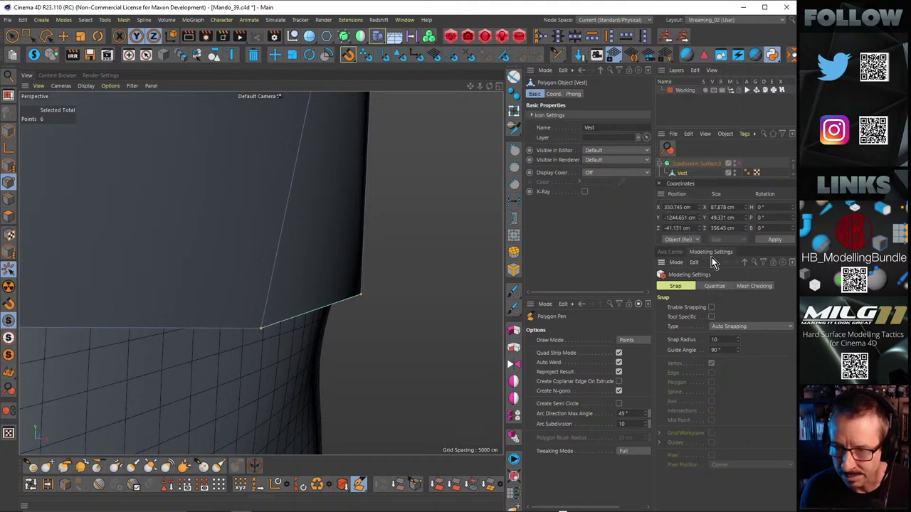
{"action": "left_click", "coordinate": [749, 288]}
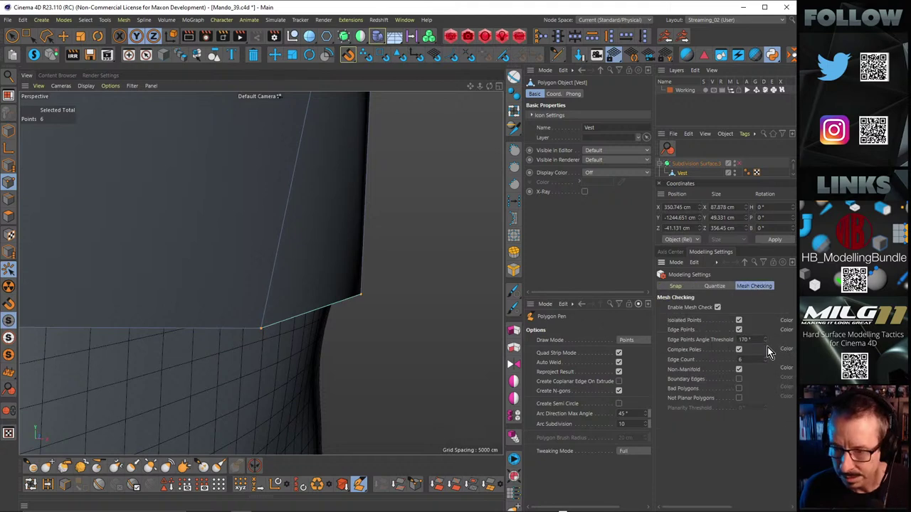
{"action": "left_click", "coordinate": [738, 379]}
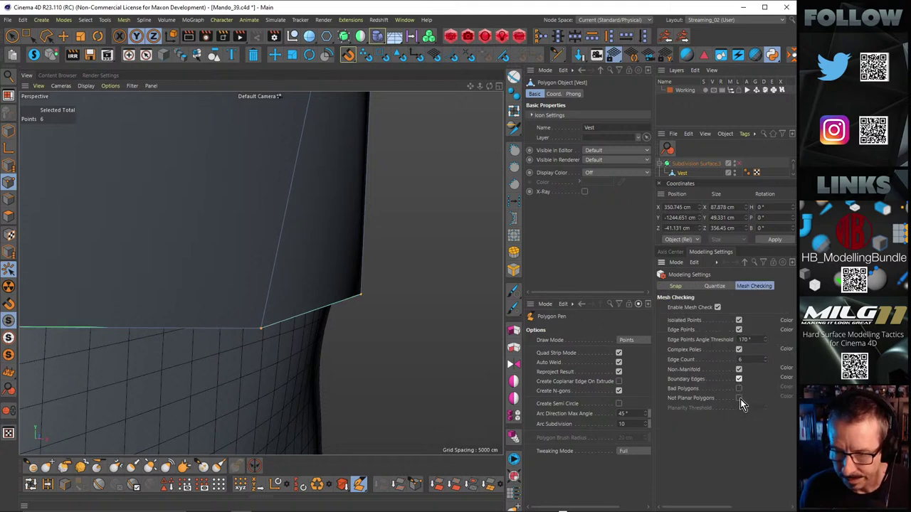
Step: Inspect the hem from below, try deleting the polygon beside the thin strip, and undo the deletion
{"action": "scroll", "coordinate": [311, 267], "scroll_direction": "down", "scroll_amount": 3}
{"action": "left_click_drag", "start_coordinate": [312, 267], "coordinate": [230, 154], "text": "alt"}
{"action": "right_click_drag", "start_coordinate": [326, 276], "coordinate": [399, 264], "text": "alt"}
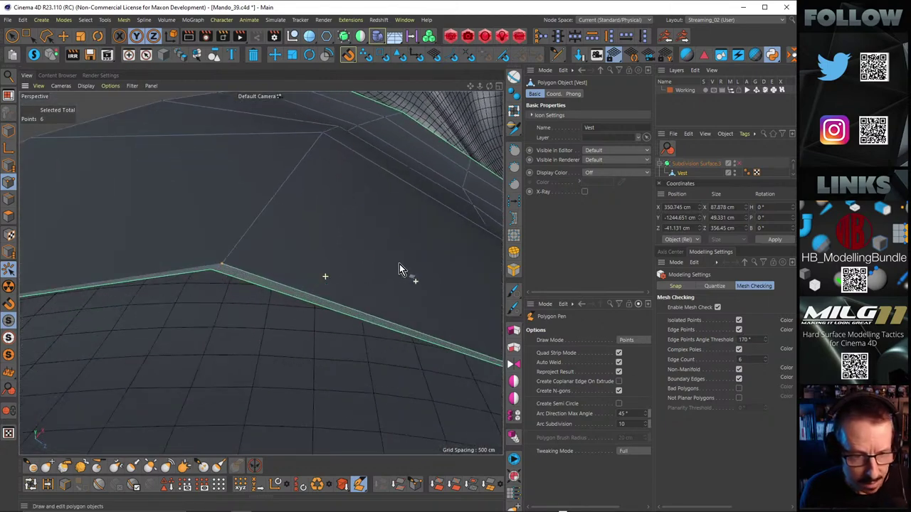
{"action": "left_click_drag", "start_coordinate": [268, 269], "coordinate": [279, 294], "text": "alt"}
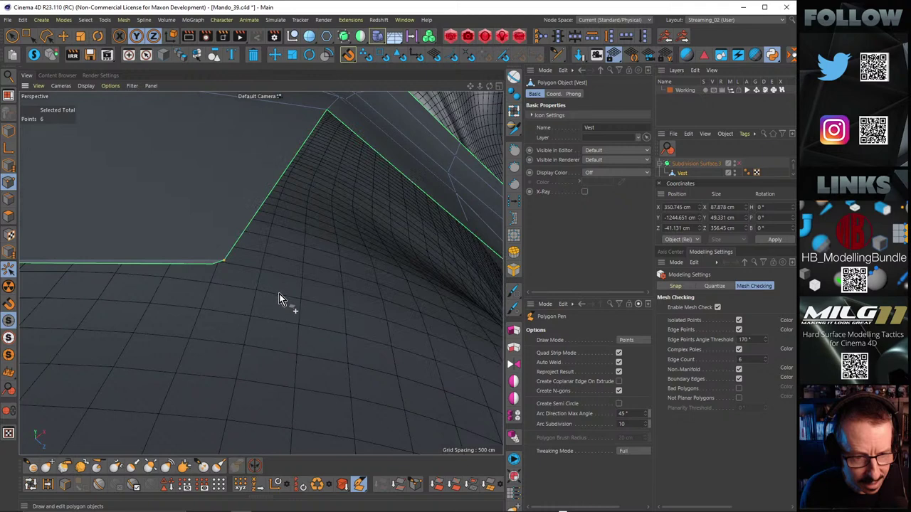
{"action": "key", "text": "ctrl+z"}
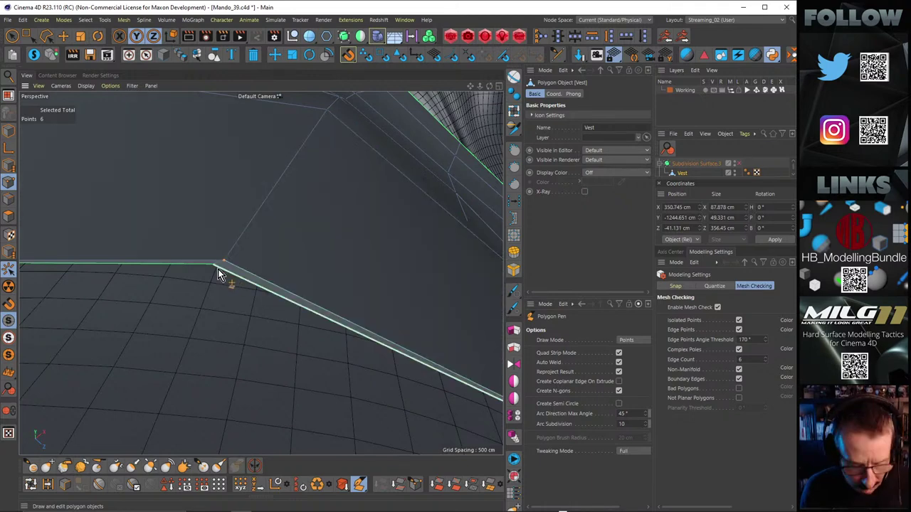
Step: Try moving the vest's hem corner point with the Polygon Pen and inspect the thin strip from below
{"action": "key", "text": "m"}
{"action": "key", "text": "e"}
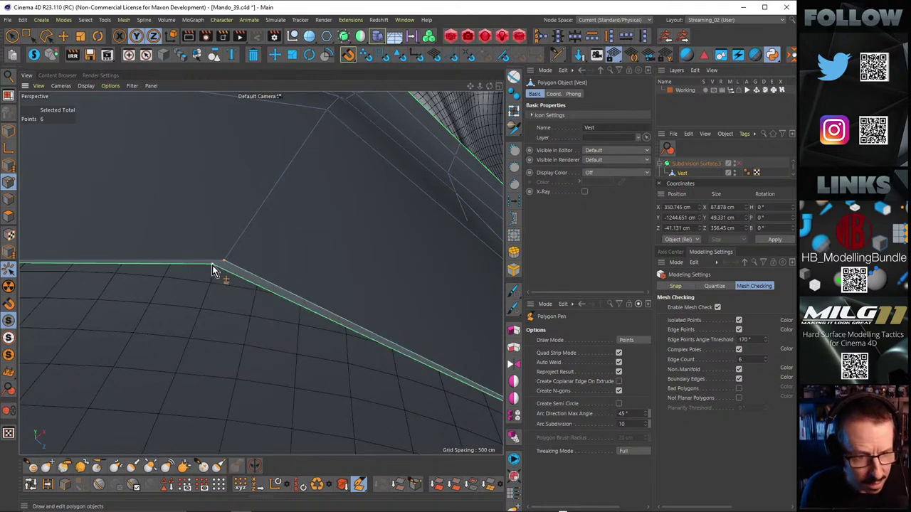
{"action": "left_click_drag", "start_coordinate": [213, 264], "coordinate": [225, 283]}
{"action": "right_click_drag", "start_coordinate": [225, 283], "coordinate": [169, 295], "text": "alt"}
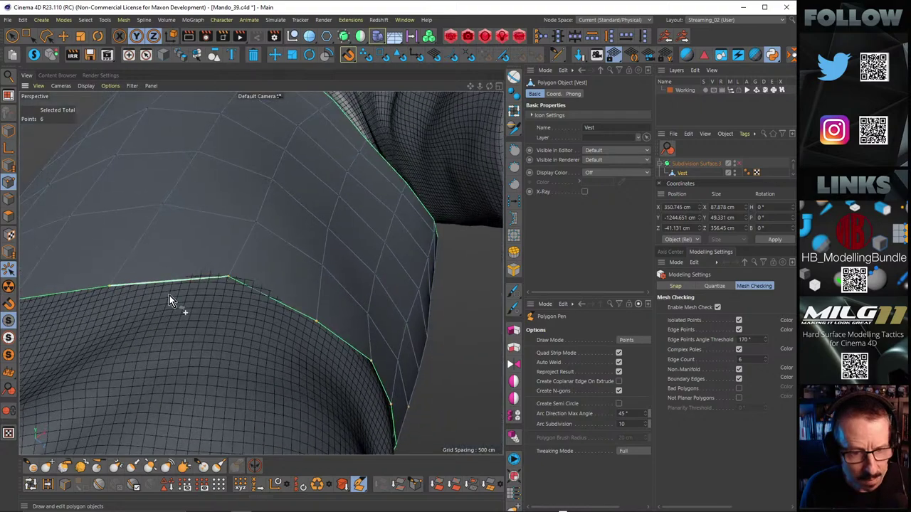
{"action": "left_click_drag", "start_coordinate": [237, 289], "coordinate": [249, 354], "text": "alt"}
{"action": "left_click_drag", "start_coordinate": [227, 271], "coordinate": [251, 314]}
{"action": "left_click_drag", "start_coordinate": [165, 305], "coordinate": [314, 245], "text": "alt"}
{"action": "right_click_drag", "start_coordinate": [218, 311], "coordinate": [253, 294], "text": "alt"}
{"action": "left_click_drag", "start_coordinate": [252, 294], "coordinate": [255, 262], "text": "alt"}
{"action": "left_click_drag", "start_coordinate": [269, 260], "coordinate": [317, 266], "text": "alt"}
{"action": "left_click_drag", "start_coordinate": [298, 304], "coordinate": [259, 255], "text": "alt"}
Step: Turn off mesh checking and examine the thin strip along the hem from below and from the side
{"action": "left_click", "coordinate": [717, 306]}
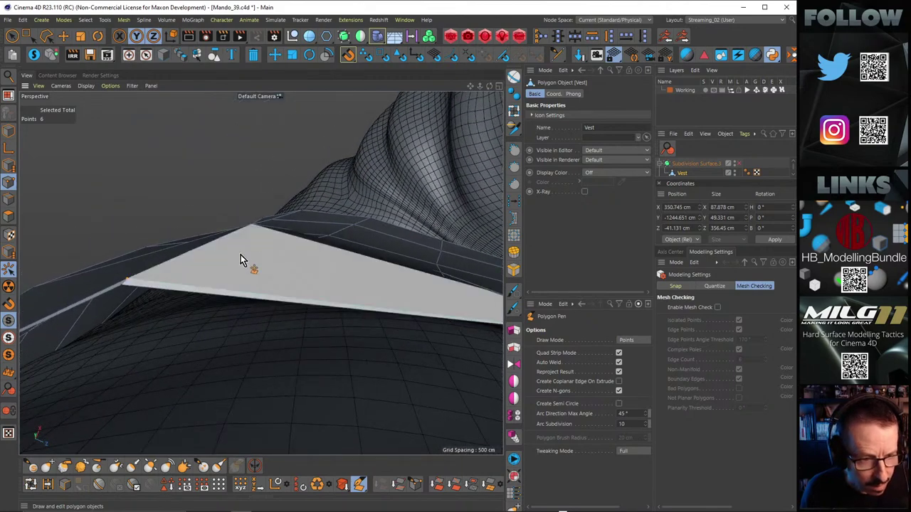
{"action": "key", "text": "u"}
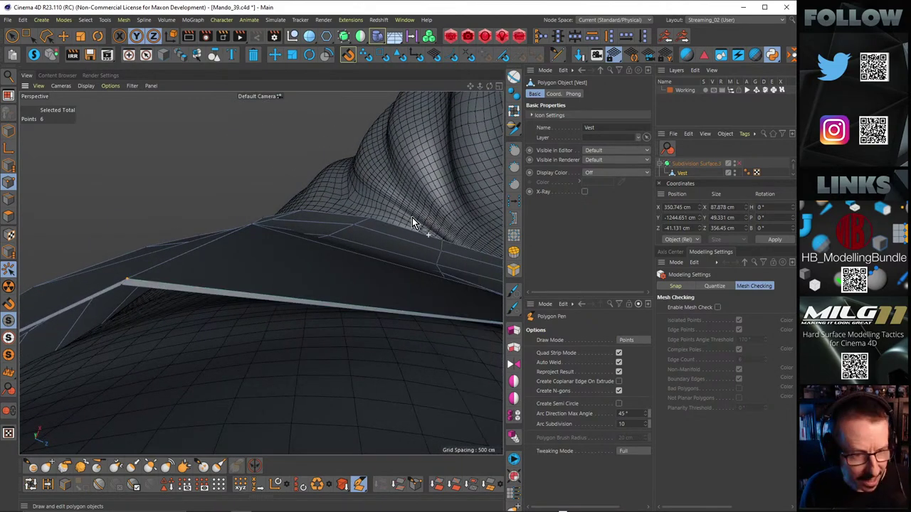
{"action": "left_click_drag", "start_coordinate": [257, 263], "coordinate": [269, 281], "text": "alt"}
{"action": "middle_click_drag", "start_coordinate": [207, 258], "coordinate": [246, 253], "text": "alt"}
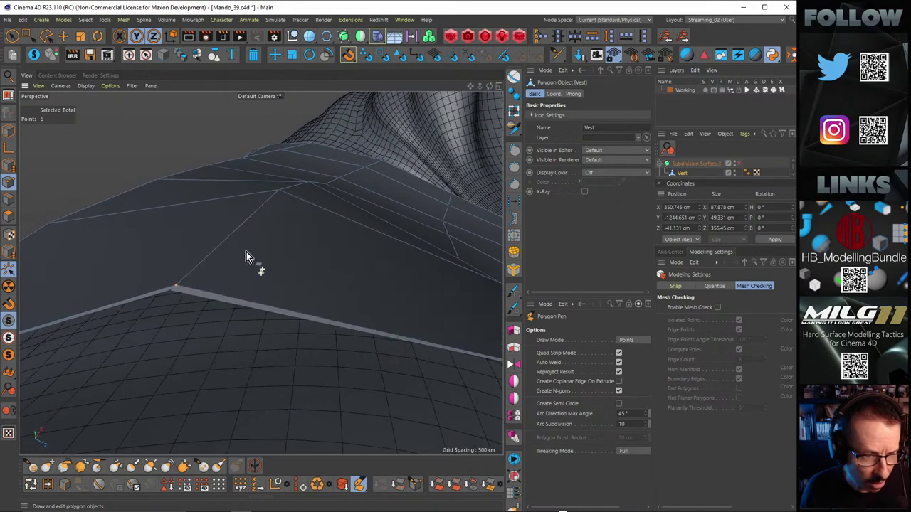
{"action": "left_click_drag", "start_coordinate": [245, 252], "coordinate": [246, 264], "text": "alt"}
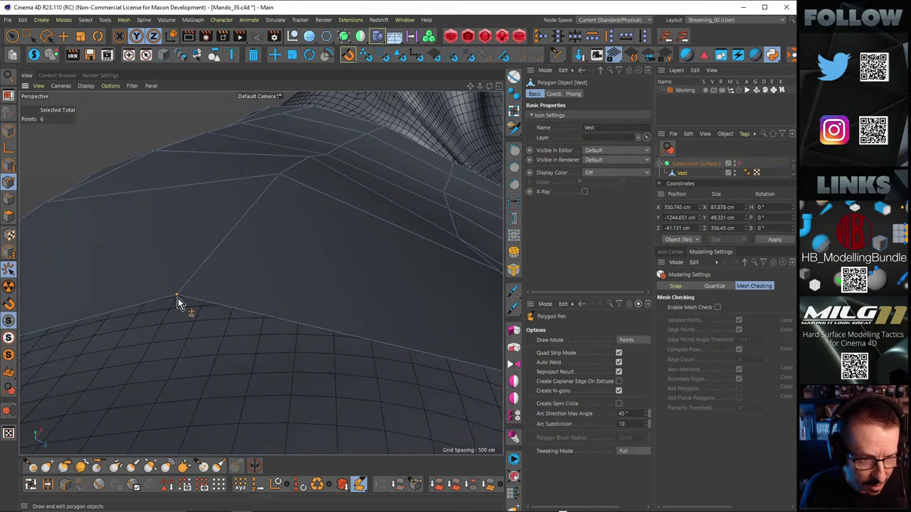
{"action": "left_click_drag", "start_coordinate": [178, 301], "coordinate": [178, 262], "text": "alt"}
{"action": "left_click_drag", "start_coordinate": [289, 289], "coordinate": [217, 375], "text": "alt"}
{"action": "left_click_drag", "start_coordinate": [301, 350], "coordinate": [135, 290], "text": "alt"}
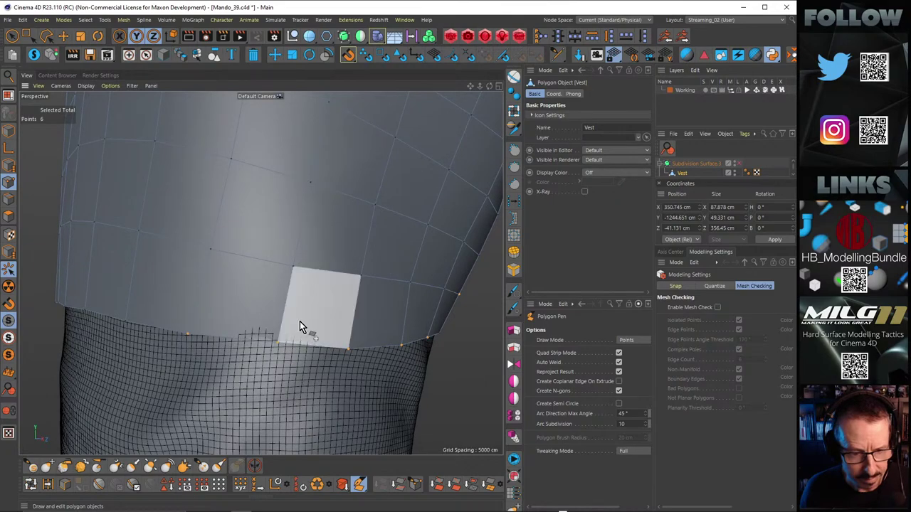
Step: Try repositioning the hem points at the vest's side corner with the Polygon Pen
{"action": "left_click_drag", "start_coordinate": [300, 321], "coordinate": [395, 307], "text": "alt"}
{"action": "right_click_drag", "start_coordinate": [267, 294], "coordinate": [344, 290], "text": "alt"}
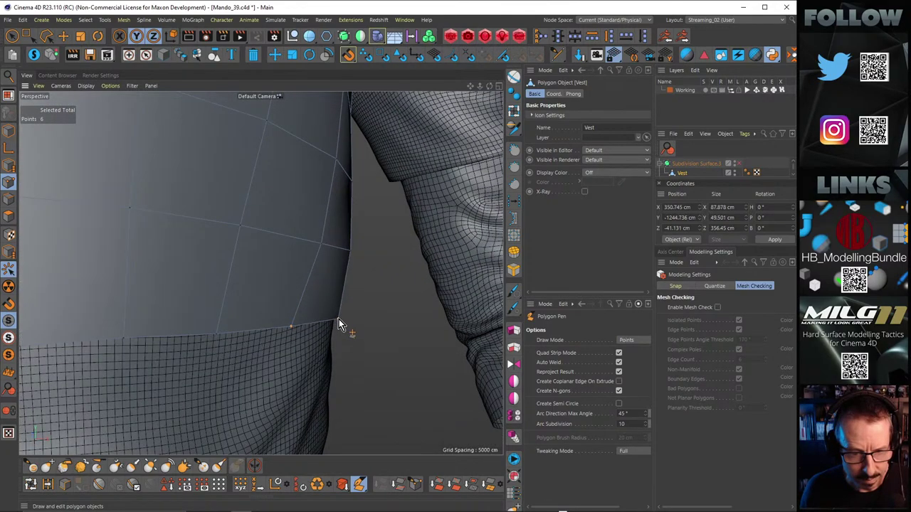
{"action": "left_click_drag", "start_coordinate": [339, 319], "coordinate": [379, 256], "text": "alt"}
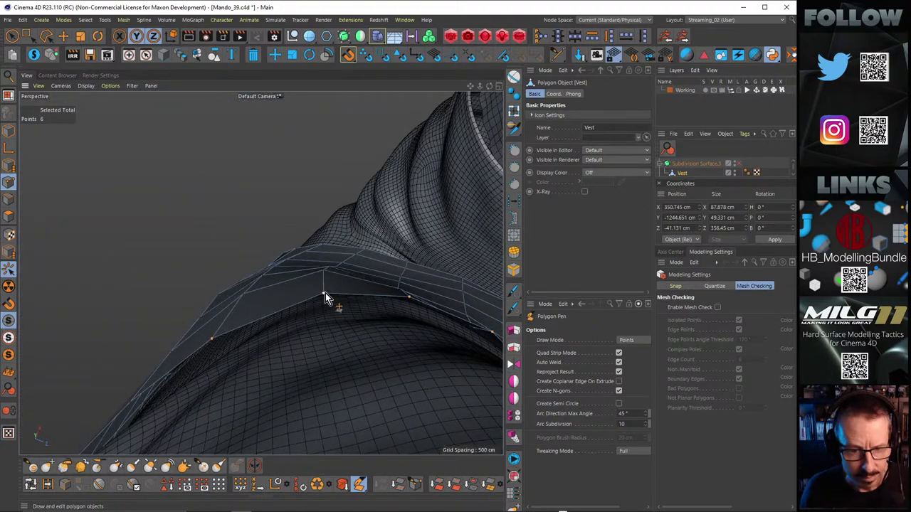
{"action": "left_click_drag", "start_coordinate": [324, 293], "coordinate": [319, 355]}
{"action": "left_click_drag", "start_coordinate": [366, 332], "coordinate": [305, 370], "text": "alt"}
{"action": "scroll", "coordinate": [305, 376], "scroll_direction": "down", "scroll_amount": 5}
{"action": "left_click_drag", "start_coordinate": [376, 346], "coordinate": [348, 427], "text": "alt"}
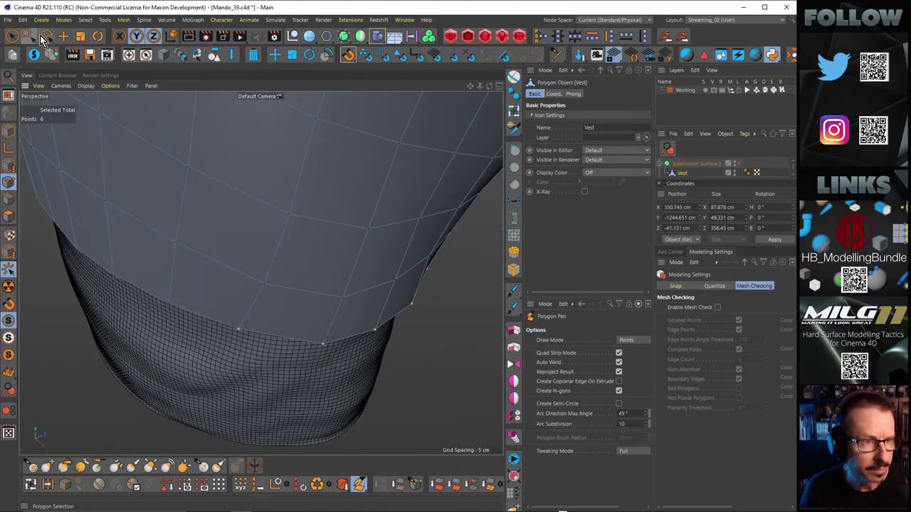
Step: Select the three hem points at the vest's side corner with Live Selection
{"action": "left_click", "coordinate": [12, 36]}
{"action": "right_click_drag", "start_coordinate": [264, 257], "coordinate": [245, 255], "text": "alt"}
{"action": "left_click_drag", "start_coordinate": [244, 256], "coordinate": [244, 209], "text": "alt"}
{"action": "scroll", "coordinate": [250, 209], "scroll_direction": "down", "scroll_amount": 8}
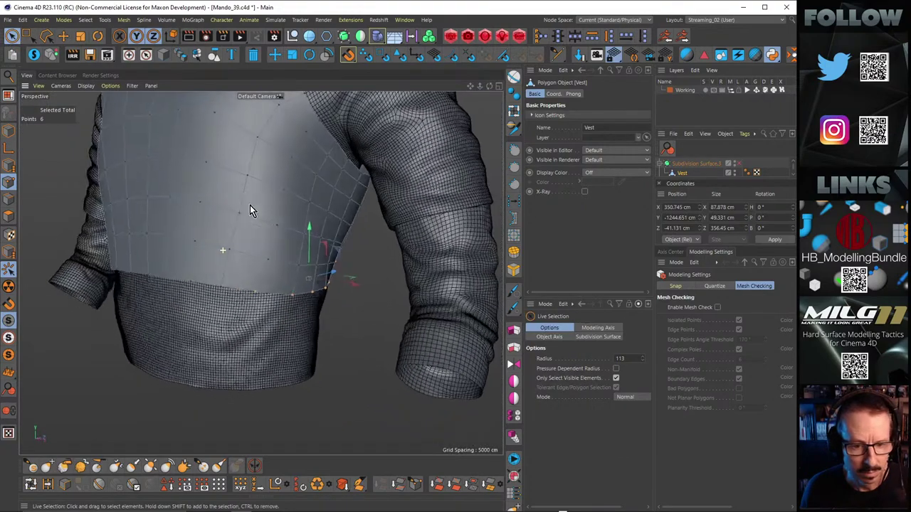
{"action": "left_click_drag", "start_coordinate": [239, 262], "coordinate": [193, 252], "text": "alt"}
{"action": "scroll", "coordinate": [287, 310], "scroll_direction": "up", "scroll_amount": 10}
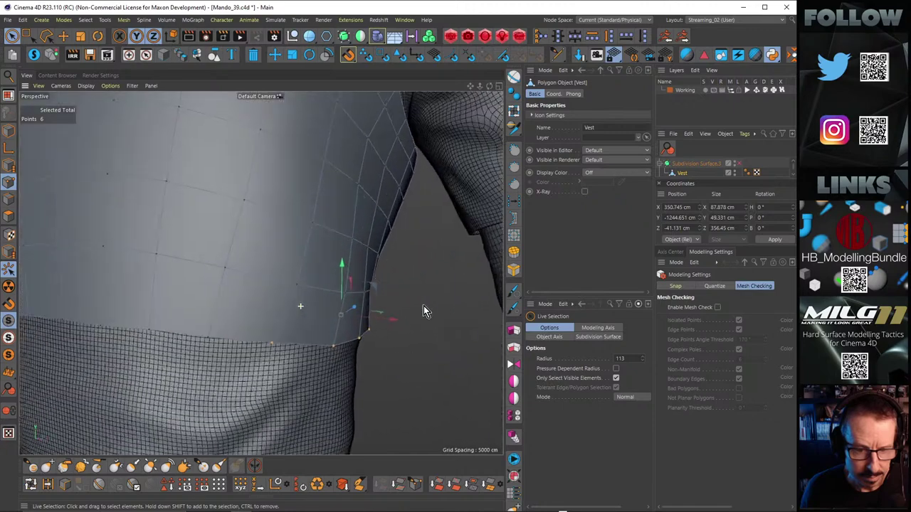
{"action": "left_click", "coordinate": [335, 347]}
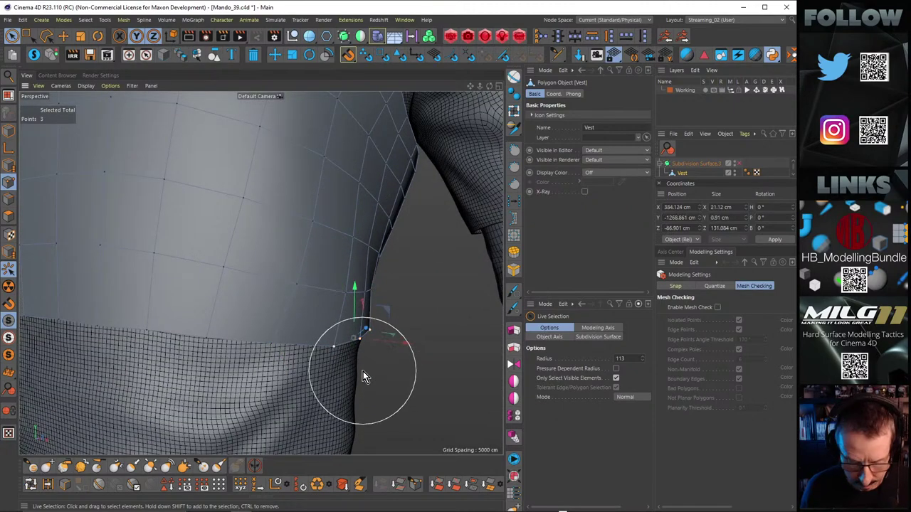
Step: Try nudging the hem point beside the side corner with the Polygon Pen, and undo the move
{"action": "key", "text": "m"}
{"action": "key", "text": "e"}
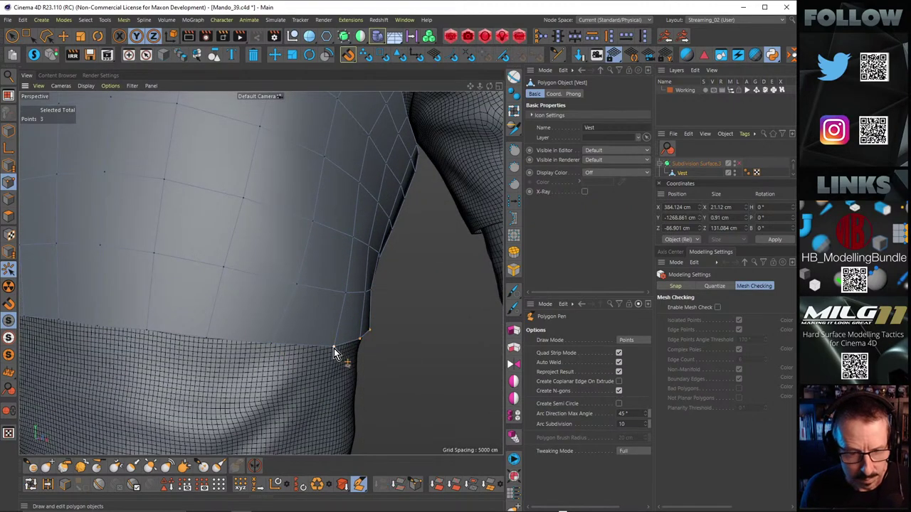
{"action": "left_click_drag", "start_coordinate": [333, 348], "coordinate": [336, 344]}
{"action": "key", "text": "ctrl+z"}
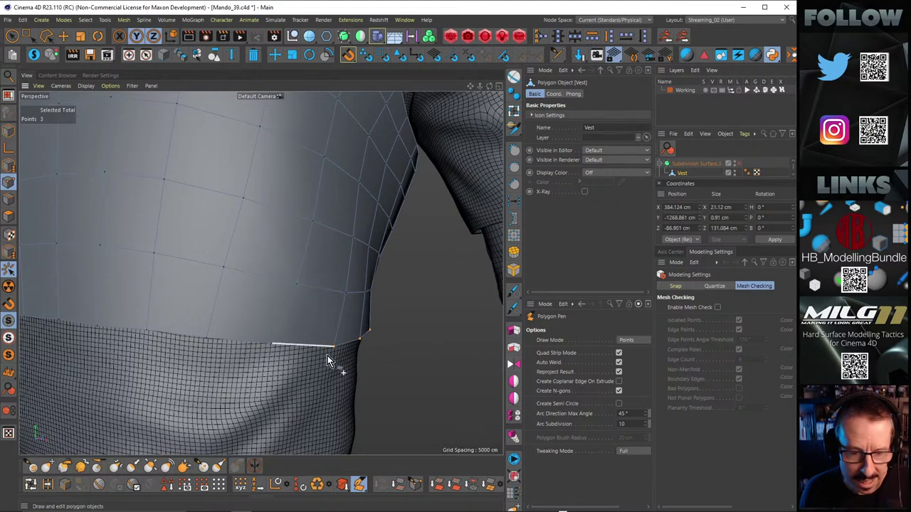
{"action": "right_click_drag", "start_coordinate": [333, 351], "coordinate": [375, 323], "text": "alt"}
{"action": "left_click_drag", "start_coordinate": [362, 316], "coordinate": [356, 295], "text": "alt"}
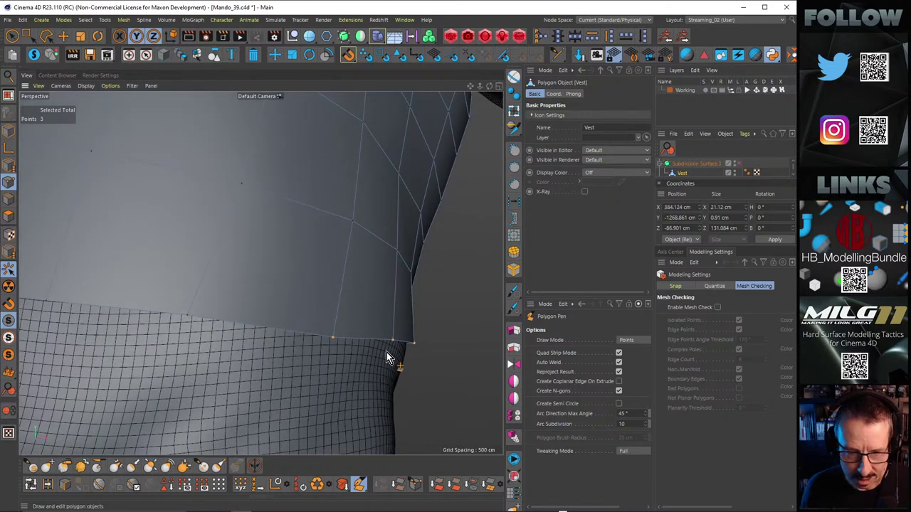
{"action": "mouse_move", "coordinate": [320, 358]}
{"action": "left_mouse_down", "text": "alt"}
{"action": "mouse_move", "coordinate": [348, 356]}
{"action": "mouse_move", "coordinate": [306, 355]}
{"action": "left_mouse_up", "text": "alt"}
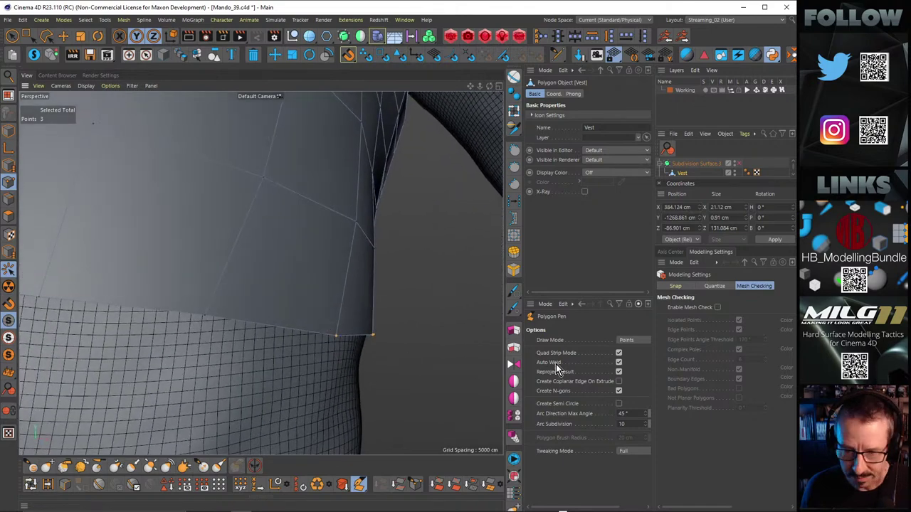
Step: Turn off Reproject Result for the Polygon Pen and move the hem point near the side corner
{"action": "left_click", "coordinate": [618, 371]}
{"action": "left_click_drag", "start_coordinate": [441, 349], "coordinate": [394, 345], "text": "alt"}
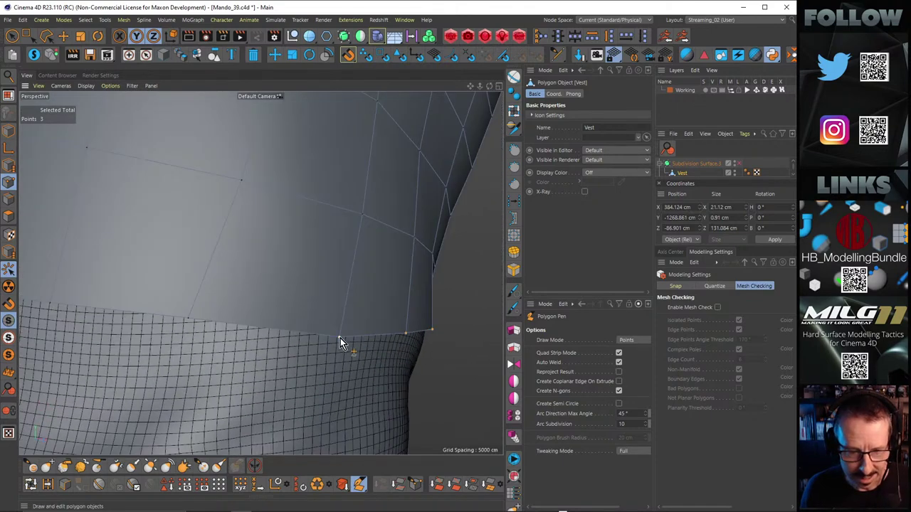
{"action": "left_click_drag", "start_coordinate": [341, 338], "coordinate": [266, 315]}
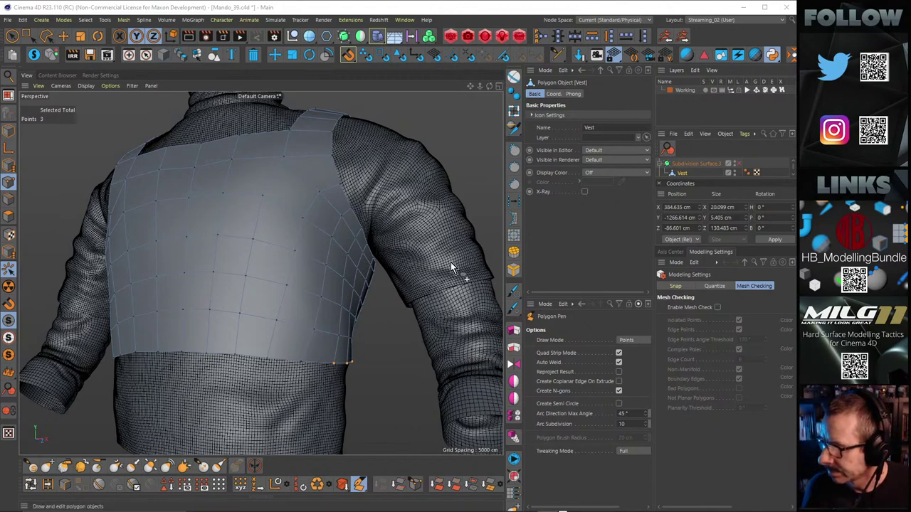
Step: Fine-tune the side hem point's position with the Polygon Pen and check the vest's shape from several angles
{"action": "left_click_drag", "start_coordinate": [274, 305], "coordinate": [310, 329], "text": "alt"}
{"action": "scroll", "coordinate": [355, 381], "scroll_direction": "down", "scroll_amount": 3}
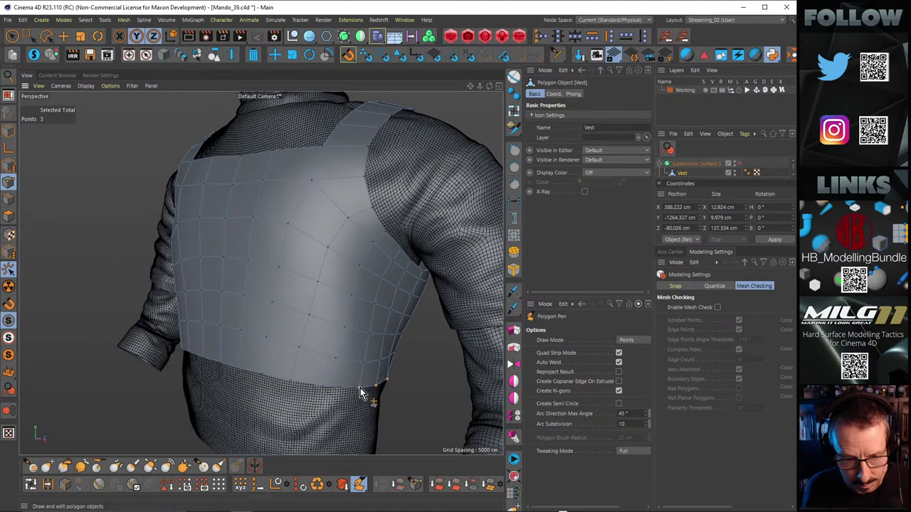
{"action": "left_click_drag", "start_coordinate": [360, 387], "coordinate": [360, 385]}
{"action": "left_click_drag", "start_coordinate": [363, 325], "coordinate": [364, 306], "text": "alt"}
{"action": "right_click_drag", "start_coordinate": [365, 306], "coordinate": [334, 296], "text": "alt"}
{"action": "mouse_move", "coordinate": [333, 296]}
{"action": "left_mouse_down", "text": "alt"}
{"action": "mouse_move", "coordinate": [369, 308]}
{"action": "mouse_move", "coordinate": [324, 271]}
{"action": "mouse_move", "coordinate": [375, 301]}
{"action": "mouse_move", "coordinate": [327, 269]}
{"action": "mouse_move", "coordinate": [307, 290]}
{"action": "mouse_move", "coordinate": [328, 306]}
{"action": "mouse_move", "coordinate": [306, 297]}
{"action": "mouse_move", "coordinate": [329, 244]}
{"action": "mouse_move", "coordinate": [204, 254]}
{"action": "mouse_move", "coordinate": [278, 246]}
{"action": "mouse_move", "coordinate": [316, 255]}
{"action": "mouse_move", "coordinate": [295, 259]}
{"action": "mouse_move", "coordinate": [272, 291]}
{"action": "mouse_move", "coordinate": [265, 265]}
{"action": "mouse_move", "coordinate": [340, 277]}
{"action": "mouse_move", "coordinate": [318, 288]}
{"action": "left_mouse_up", "text": "alt"}
{"action": "right_click_drag", "start_coordinate": [318, 289], "coordinate": [268, 287], "text": "alt"}
{"action": "left_click_drag", "start_coordinate": [268, 287], "coordinate": [343, 298], "text": "alt"}
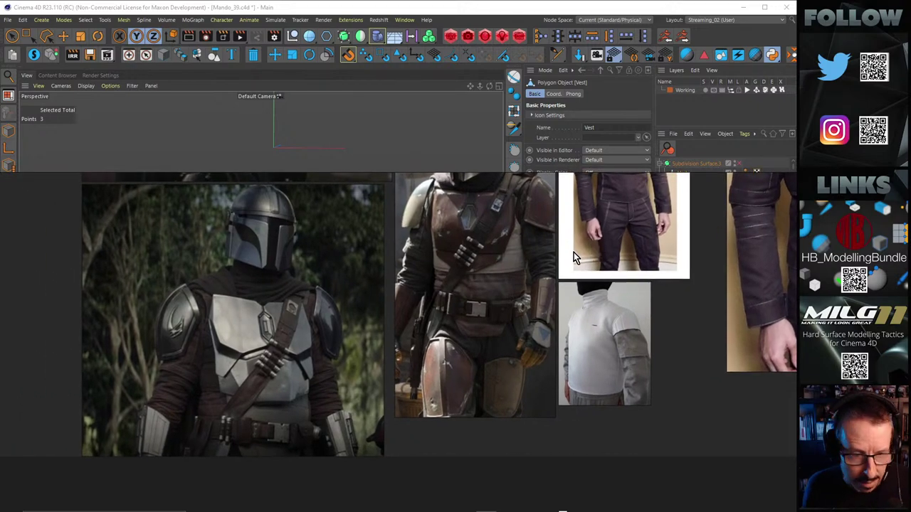
Step: Switch to the reference images and examine the side edge of the Mandalorian's chest armour
{"action": "scroll", "coordinate": [205, 363], "scroll_direction": "up", "scroll_amount": 3}
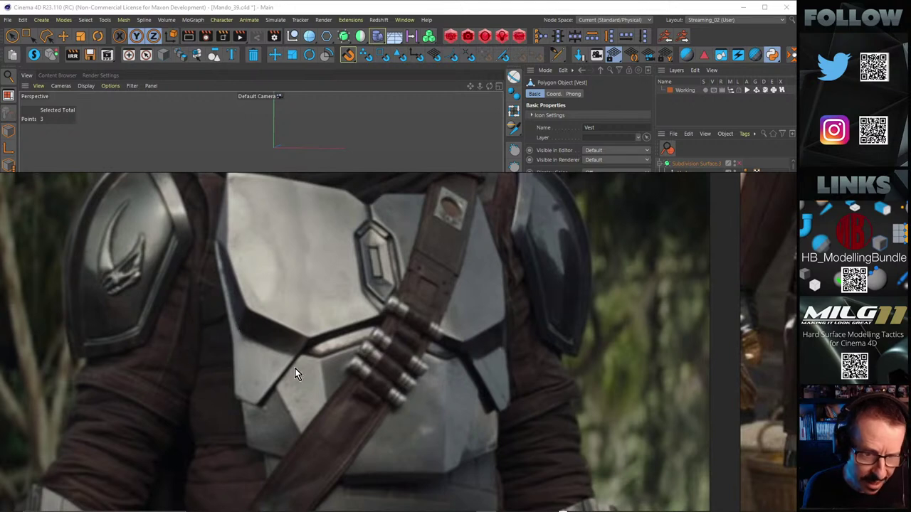
{"action": "scroll", "coordinate": [226, 234], "scroll_direction": "up", "scroll_amount": 1}
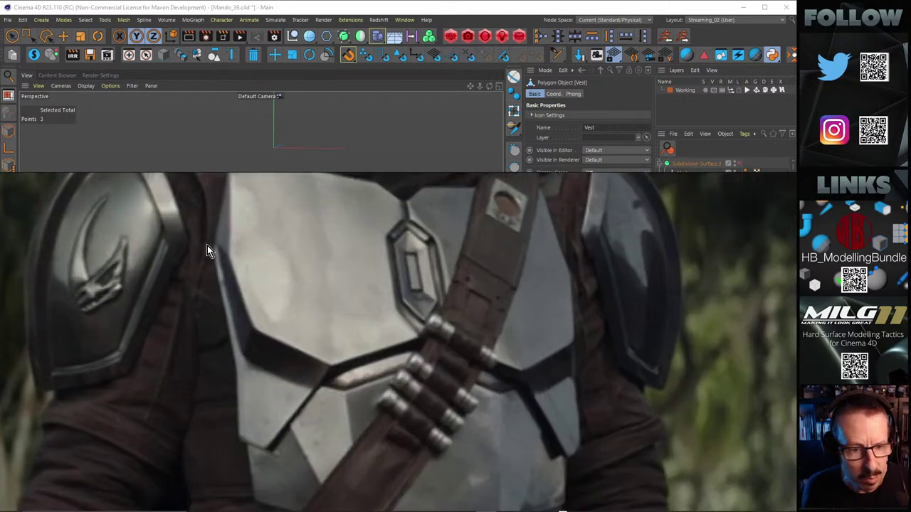
{"action": "scroll", "coordinate": [199, 247], "scroll_direction": "up", "scroll_amount": 2}
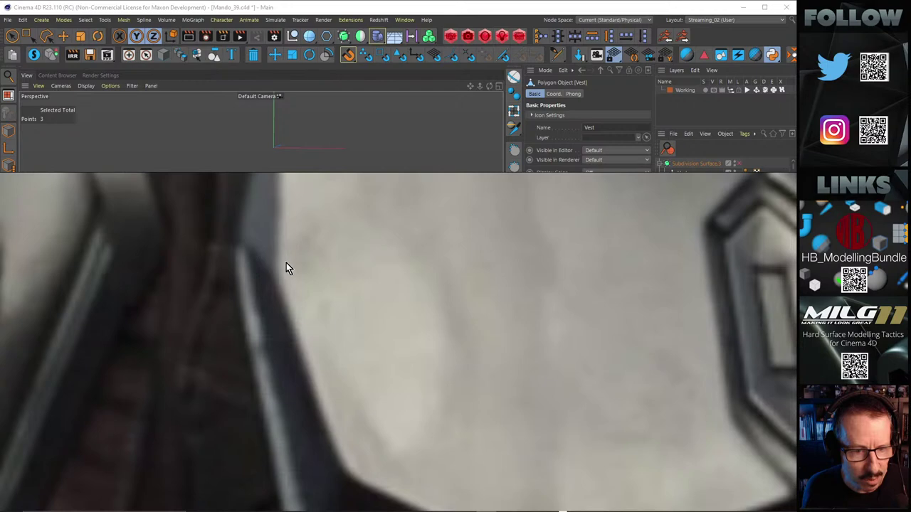
{"action": "scroll", "coordinate": [289, 260], "scroll_direction": "down", "scroll_amount": 5}
{"action": "scroll", "coordinate": [285, 284], "scroll_direction": "up", "scroll_amount": 5}
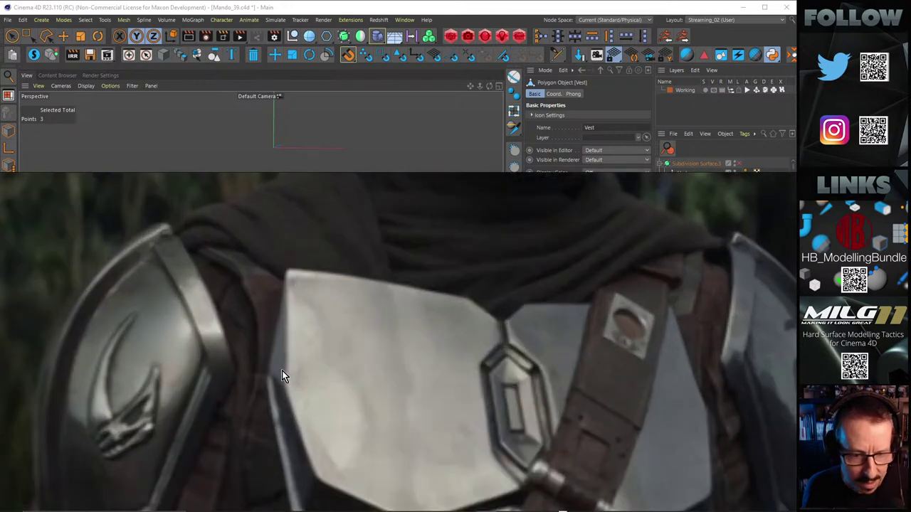
Step: Examine the chest armour in the reference photo and return to the vest model in Cinema 4D
{"action": "scroll", "coordinate": [282, 376], "scroll_direction": "down", "scroll_amount": 5}
{"action": "scroll", "coordinate": [708, 278], "scroll_direction": "down", "scroll_amount": 4}
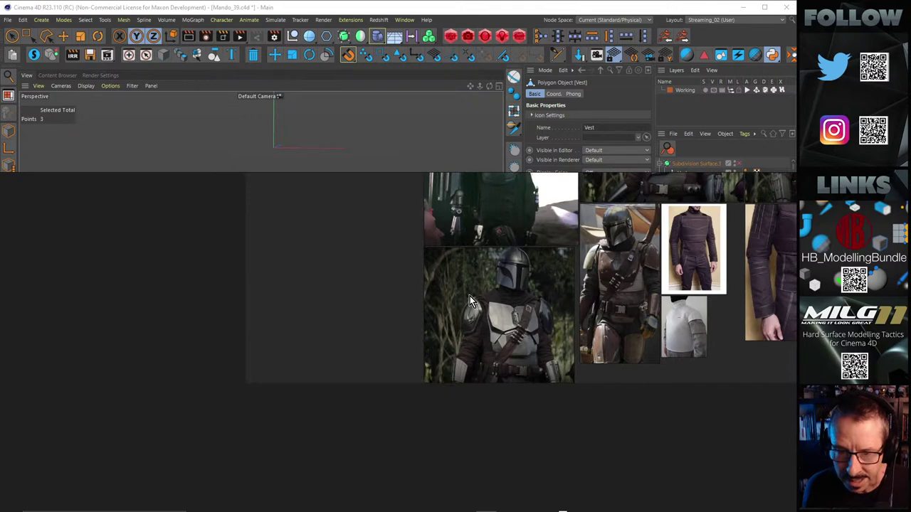
{"action": "scroll", "coordinate": [498, 322], "scroll_direction": "up", "scroll_amount": 5}
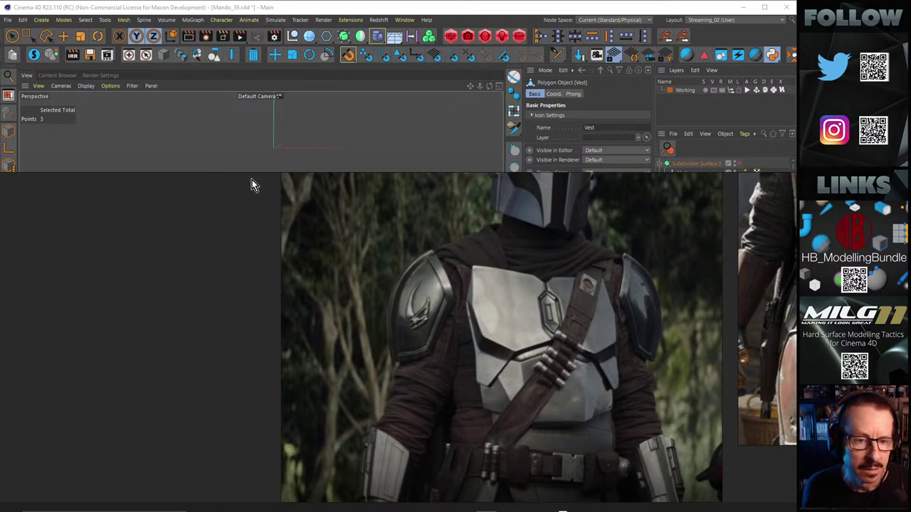
{"action": "right_click_drag", "start_coordinate": [251, 180], "coordinate": [796, 322]}
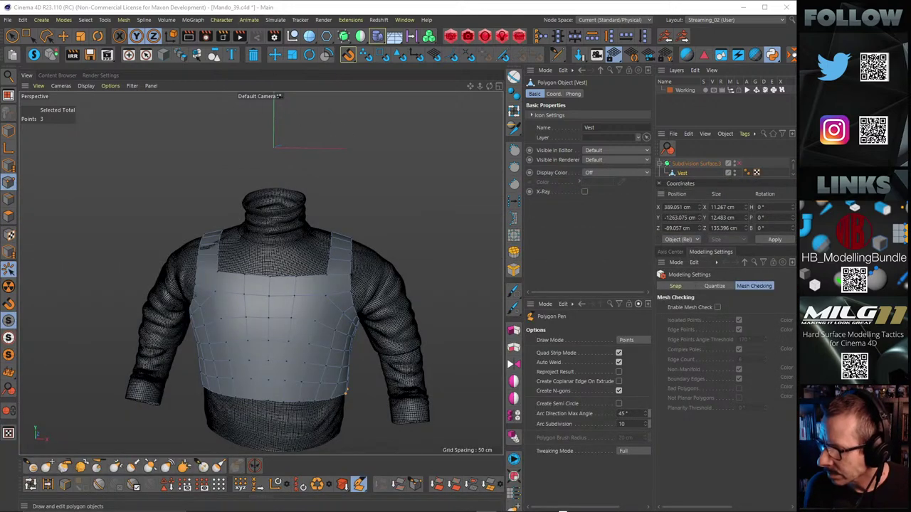
{"action": "scroll", "coordinate": [320, 298], "scroll_direction": "up", "scroll_amount": 3}
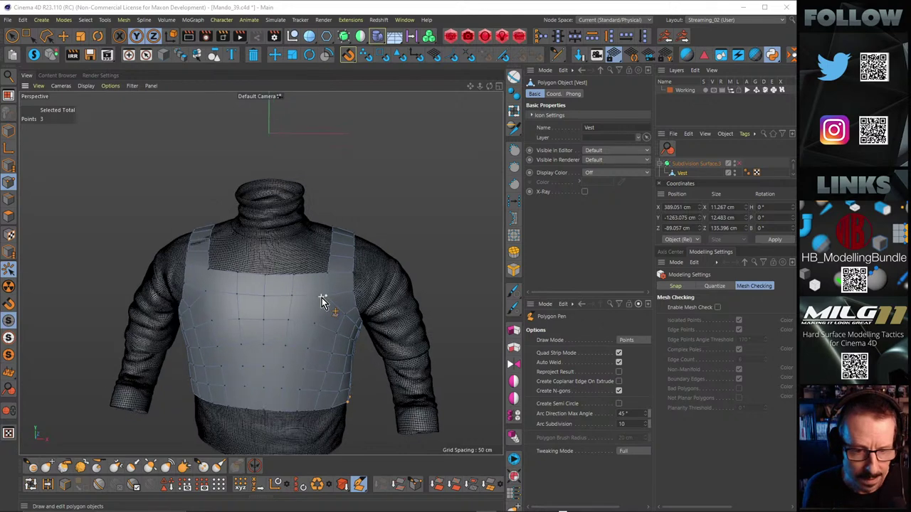
{"action": "left_click_drag", "start_coordinate": [343, 264], "coordinate": [354, 261], "text": "alt"}
{"action": "left_click", "coordinate": [13, 36]}
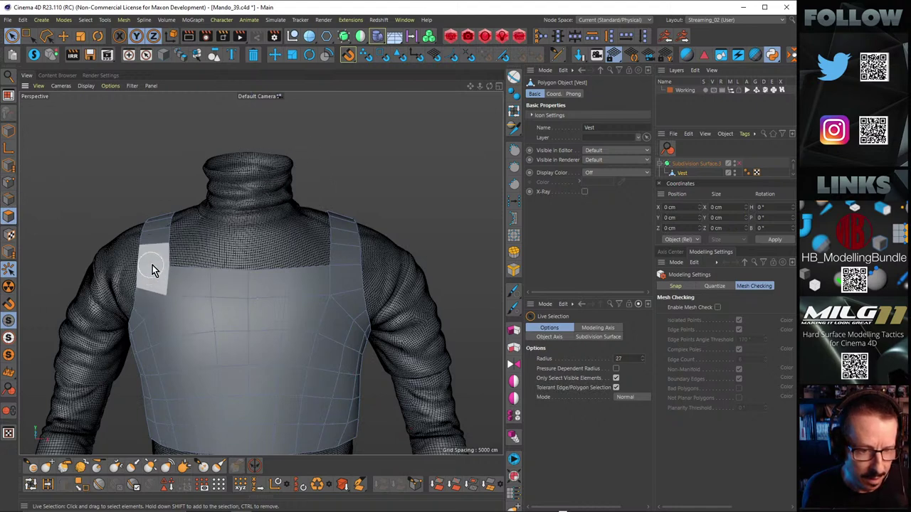
{"action": "left_click_drag", "start_coordinate": [153, 270], "coordinate": [156, 220]}
{"action": "left_click_drag", "start_coordinate": [353, 264], "coordinate": [345, 190], "text": "shift"}
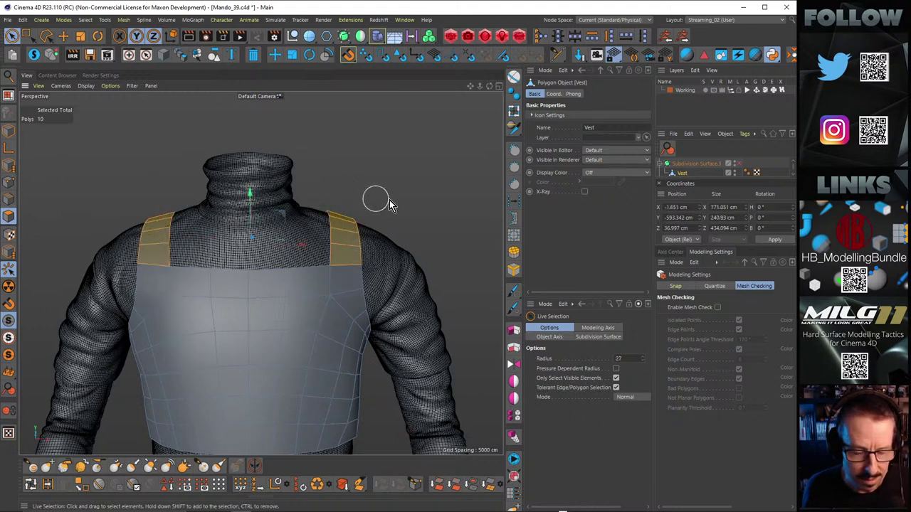
{"action": "left_click_drag", "start_coordinate": [164, 285], "coordinate": [341, 285]}
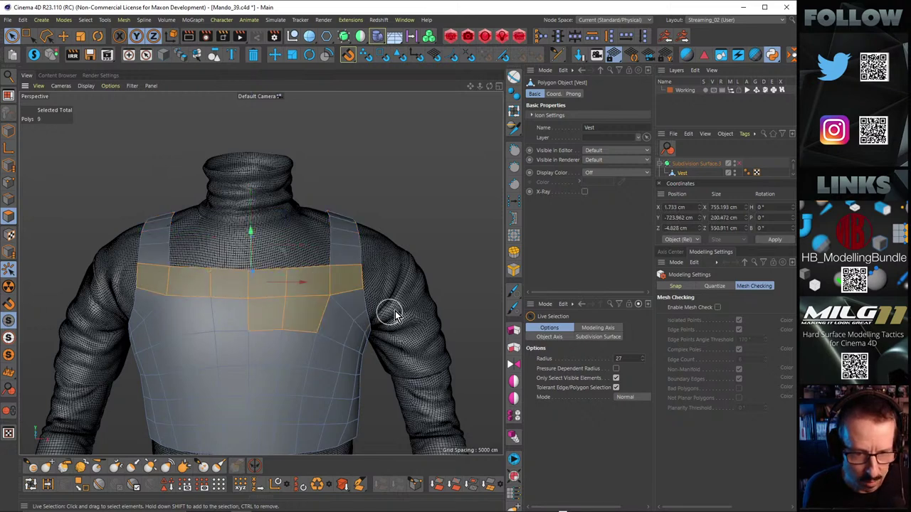
{"action": "left_click", "coordinate": [442, 198]}
Step: Use Line Cut to add a shallow V-shaped edge across the vest's chest, running from armhole to centre to opposite armhole
{"action": "key", "text": "k"}
{"action": "key", "text": "k"}
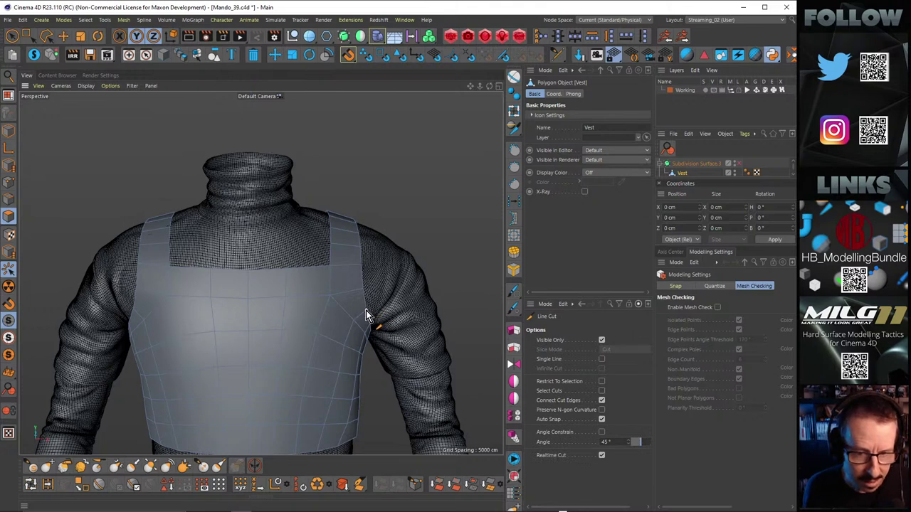
{"action": "left_click", "coordinate": [366, 311]}
{"action": "left_click", "coordinate": [250, 341]}
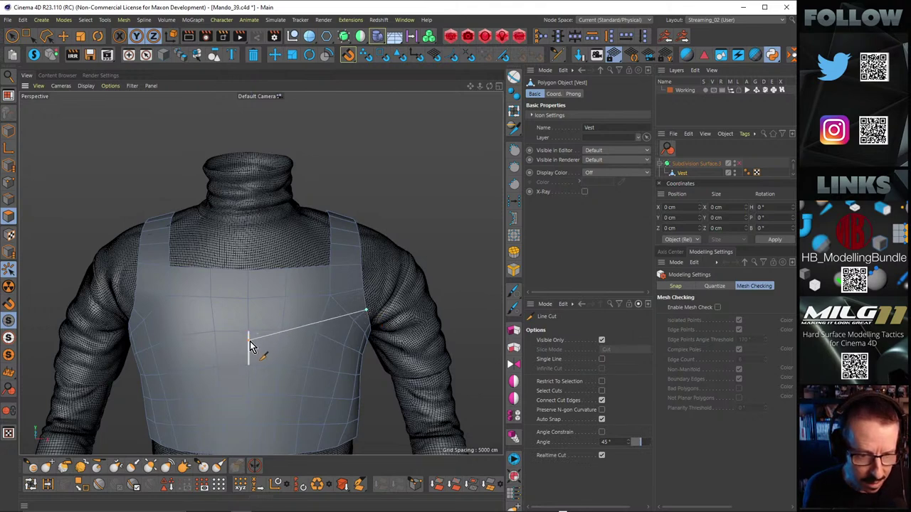
{"action": "left_click", "coordinate": [138, 313]}
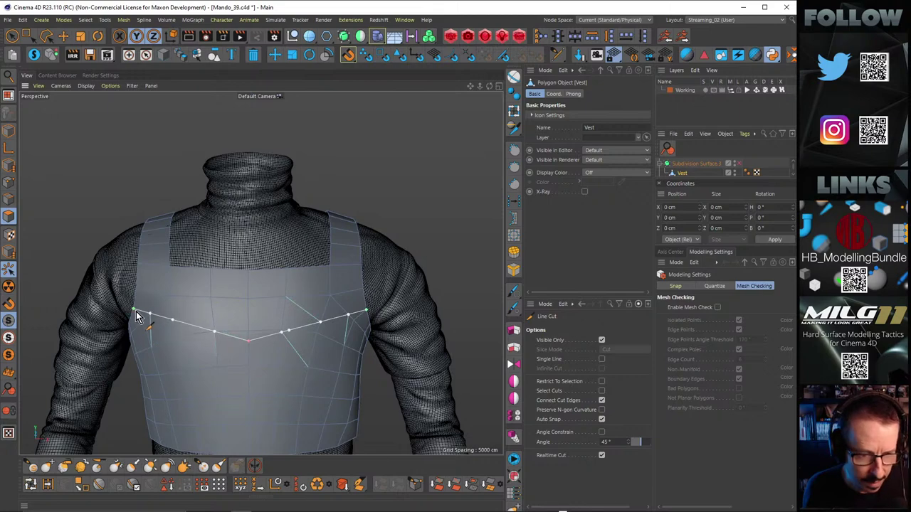
{"action": "key", "text": "space"}
Step: Clean up the stray points and edges along one side of the V-shaped chest cut with the Polygon Pen
{"action": "left_click_drag", "start_coordinate": [373, 354], "coordinate": [136, 297], "text": "alt"}
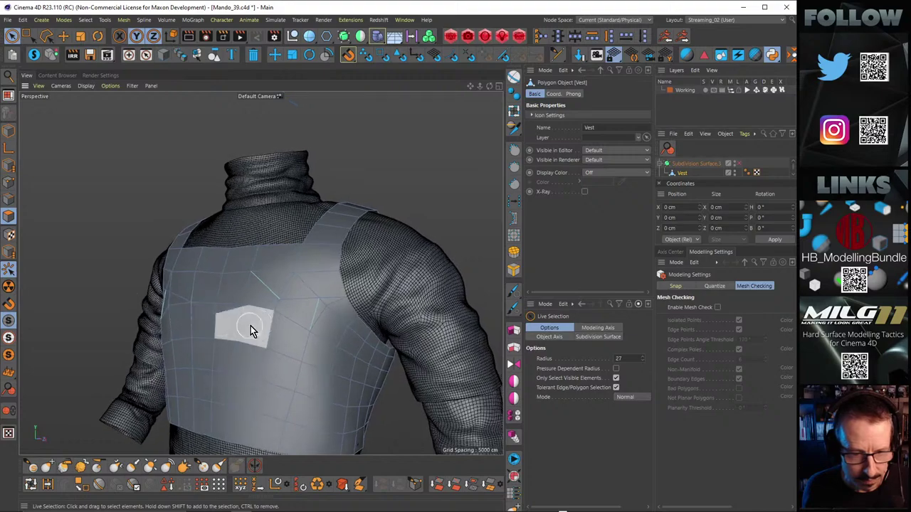
{"action": "scroll", "coordinate": [311, 304], "scroll_direction": "up", "scroll_amount": 3}
{"action": "left_click_drag", "start_coordinate": [311, 303], "coordinate": [325, 325], "text": "alt"}
{"action": "key", "text": "m"}
{"action": "key", "text": "e"}
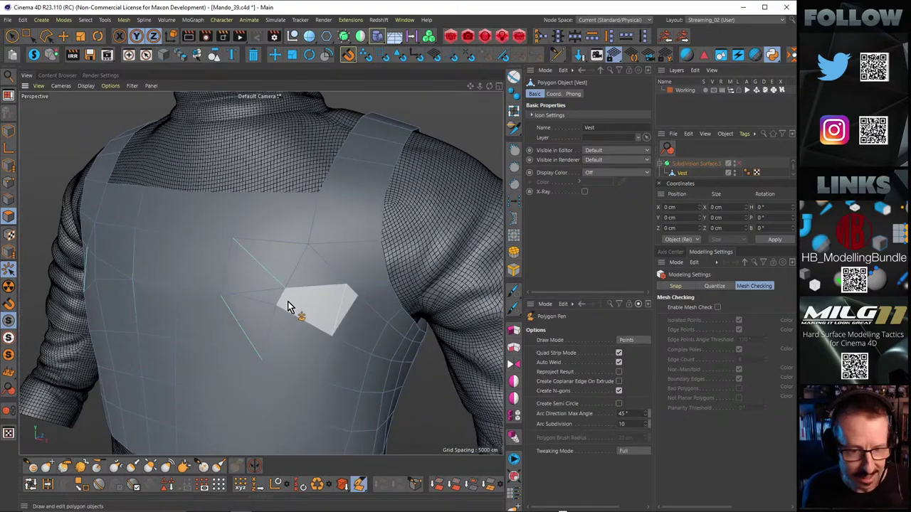
{"action": "mouse_move", "coordinate": [288, 293]}
{"action": "left_mouse_down", "text": "alt"}
{"action": "mouse_move", "coordinate": [313, 298]}
{"action": "mouse_move", "coordinate": [294, 304]}
{"action": "left_mouse_up", "text": "alt"}
{"action": "right_click_drag", "start_coordinate": [288, 294], "coordinate": [354, 273], "text": "alt"}
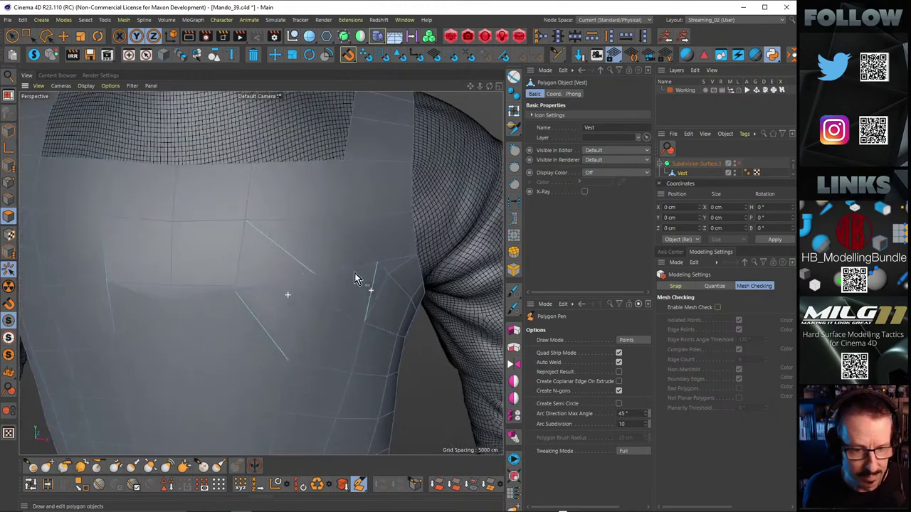
{"action": "left_click_drag", "start_coordinate": [317, 276], "coordinate": [244, 293], "text": "alt"}
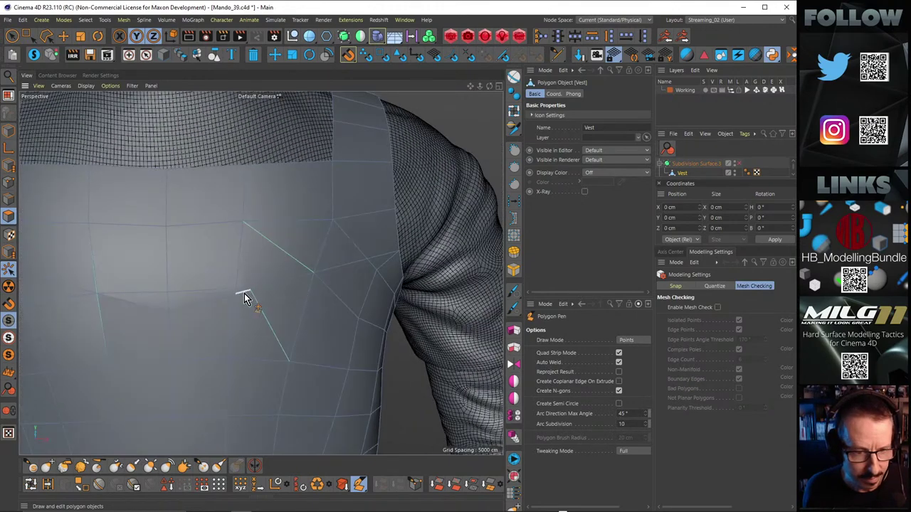
{"action": "left_click_drag", "start_coordinate": [157, 294], "coordinate": [169, 317], "text": "alt"}
{"action": "left_click_drag", "start_coordinate": [299, 291], "coordinate": [277, 294], "text": "alt"}
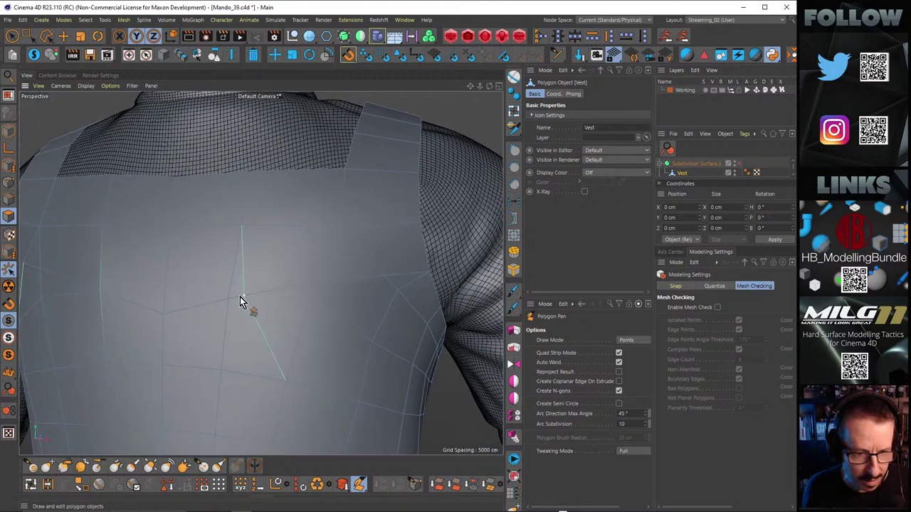
{"action": "left_click", "coordinate": [246, 296], "text": "ctrl"}
Step: Try to delete the extra point on the other side of the V-shaped cut, and undo the deletion
{"action": "right_click_drag", "start_coordinate": [319, 311], "coordinate": [298, 292], "text": "alt"}
{"action": "left_click_drag", "start_coordinate": [260, 273], "coordinate": [320, 310], "text": "alt"}
{"action": "right_click_drag", "start_coordinate": [206, 301], "coordinate": [272, 289], "text": "alt"}
{"action": "scroll", "coordinate": [218, 297], "scroll_direction": "up", "scroll_amount": 3}
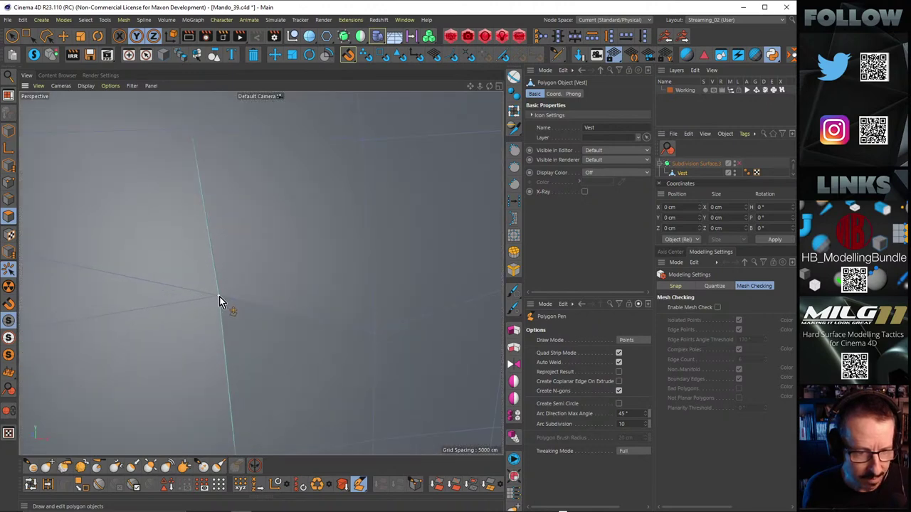
{"action": "left_click", "coordinate": [221, 299], "text": "ctrl"}
{"action": "mouse_move", "coordinate": [246, 264]}
{"action": "left_mouse_down", "text": "alt"}
{"action": "mouse_move", "coordinate": [212, 278]}
{"action": "mouse_move", "coordinate": [269, 278]}
{"action": "left_mouse_up", "text": "alt"}
{"action": "key", "text": "ctrl+z"}
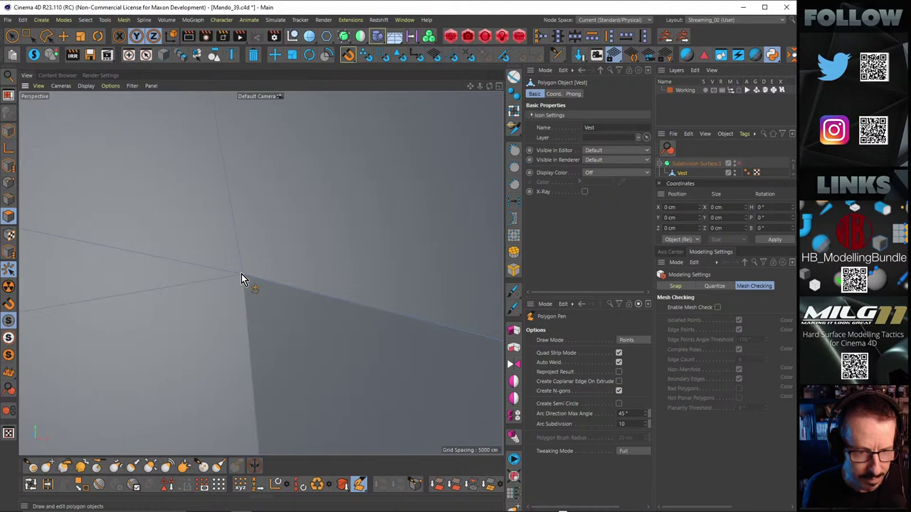
Step: Tidy the leftover triangular edges on the opposite side of the V-shaped chest cut with the Polygon Pen
{"action": "right_click_drag", "start_coordinate": [299, 264], "coordinate": [126, 278], "text": "alt"}
{"action": "middle_click_drag", "start_coordinate": [244, 279], "coordinate": [257, 292], "text": "alt"}
{"action": "mouse_move", "coordinate": [257, 292]}
{"action": "left_mouse_down", "text": "alt"}
{"action": "mouse_move", "coordinate": [229, 292]}
{"action": "mouse_move", "coordinate": [252, 297]}
{"action": "left_mouse_up", "text": "alt"}
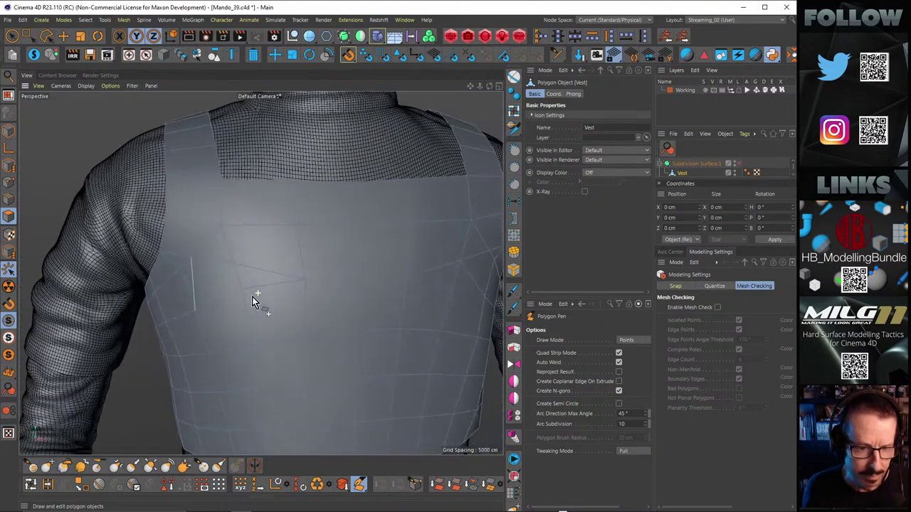
{"action": "left_click_drag", "start_coordinate": [234, 264], "coordinate": [279, 264], "text": "alt"}
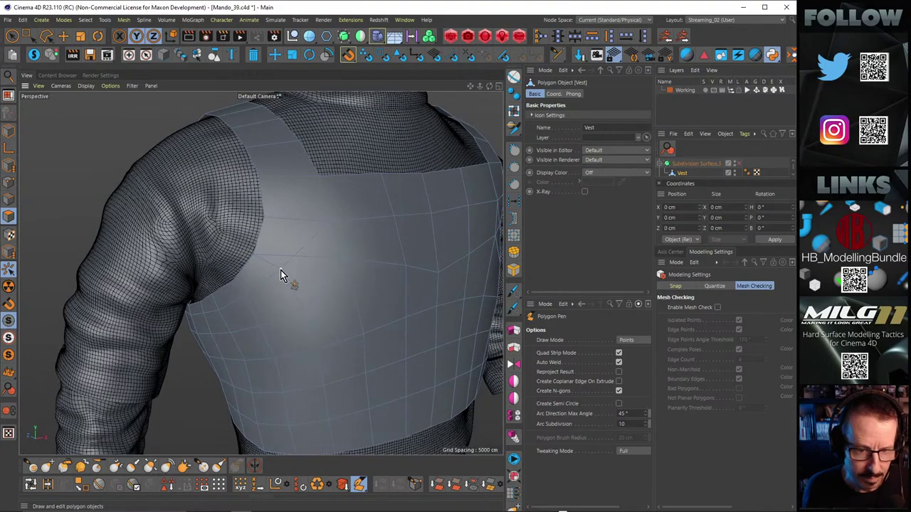
{"action": "right_click_drag", "start_coordinate": [332, 249], "coordinate": [280, 254], "text": "alt"}
{"action": "mouse_move", "coordinate": [309, 256]}
{"action": "left_mouse_down", "text": "alt"}
{"action": "mouse_move", "coordinate": [285, 261]}
{"action": "mouse_move", "coordinate": [321, 254]}
{"action": "left_mouse_up", "text": "alt"}
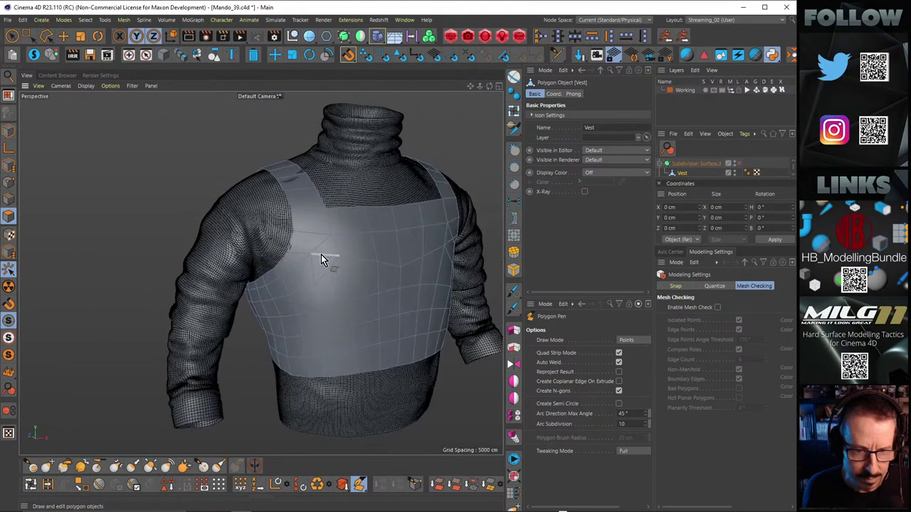
{"action": "right_click_drag", "start_coordinate": [374, 280], "coordinate": [386, 266], "text": "alt"}
{"action": "mouse_move", "coordinate": [309, 260]}
{"action": "left_mouse_down", "text": "alt"}
{"action": "mouse_move", "coordinate": [274, 256]}
{"action": "mouse_move", "coordinate": [293, 258]}
{"action": "mouse_move", "coordinate": [275, 266]}
{"action": "mouse_move", "coordinate": [303, 272]}
{"action": "mouse_move", "coordinate": [296, 274]}
{"action": "mouse_move", "coordinate": [181, 264]}
{"action": "mouse_move", "coordinate": [230, 257]}
{"action": "mouse_move", "coordinate": [300, 270]}
{"action": "left_mouse_up", "text": "alt"}
Step: Enlarge the Loop/Path Cut settings area and limit the tool's loop range to 2
{"action": "key", "text": "k"}
{"action": "key", "text": "l"}
{"action": "left_click", "coordinate": [285, 278]}
{"action": "key", "text": "ctrl+z"}
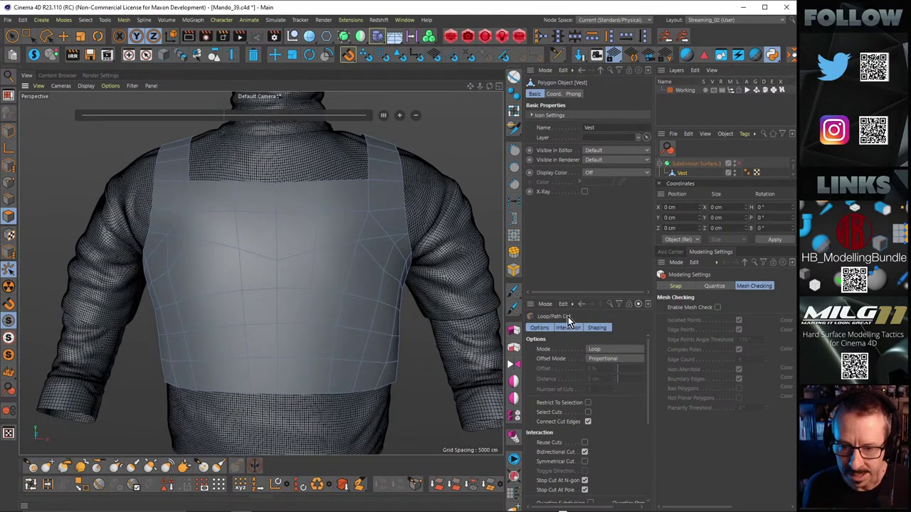
{"action": "left_click_drag", "start_coordinate": [575, 295], "coordinate": [608, 222]}
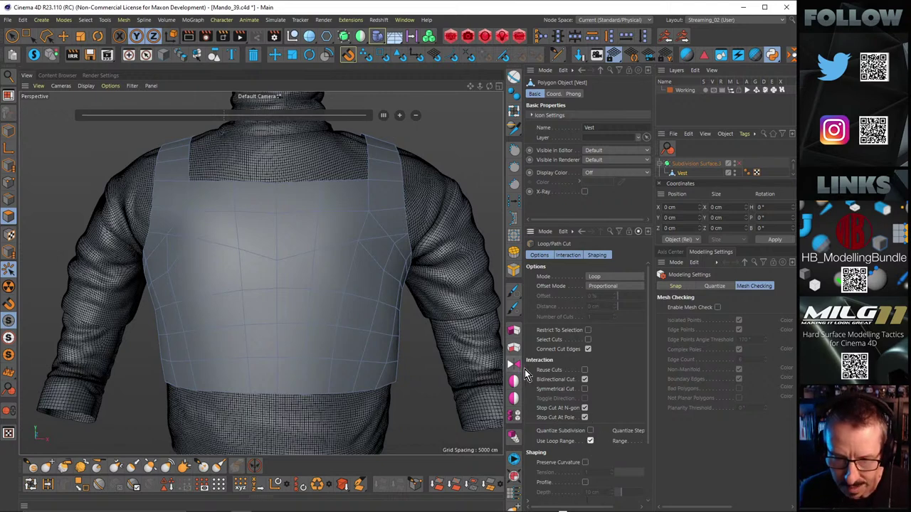
{"action": "left_click_drag", "start_coordinate": [523, 370], "coordinate": [484, 369]}
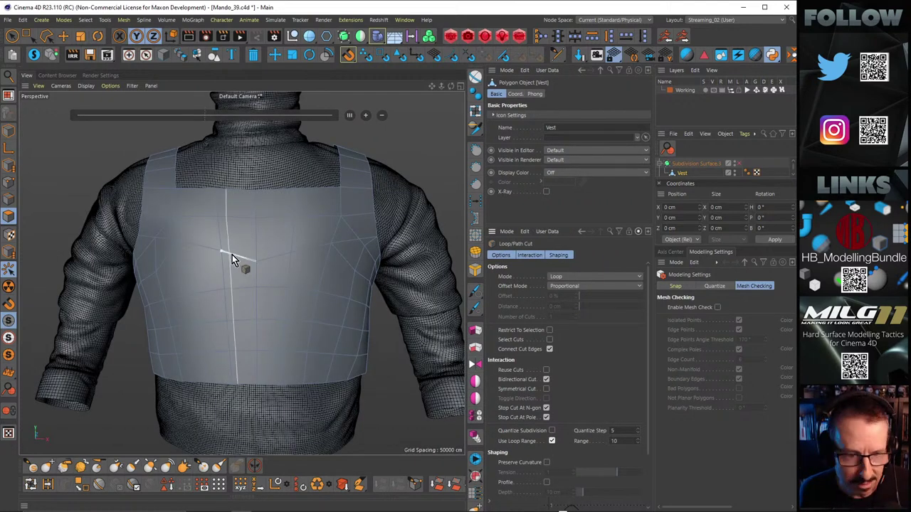
{"action": "left_click", "coordinate": [636, 443]}
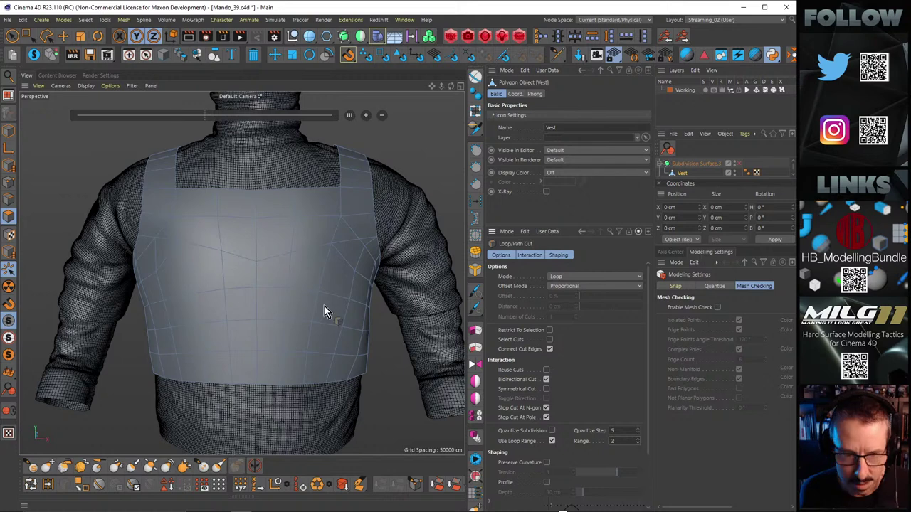
Step: Add a horizontal loop cut at about 41.6% offset just below the V's centre point and turn off Use Loop Range
{"action": "left_click", "coordinate": [258, 276]}
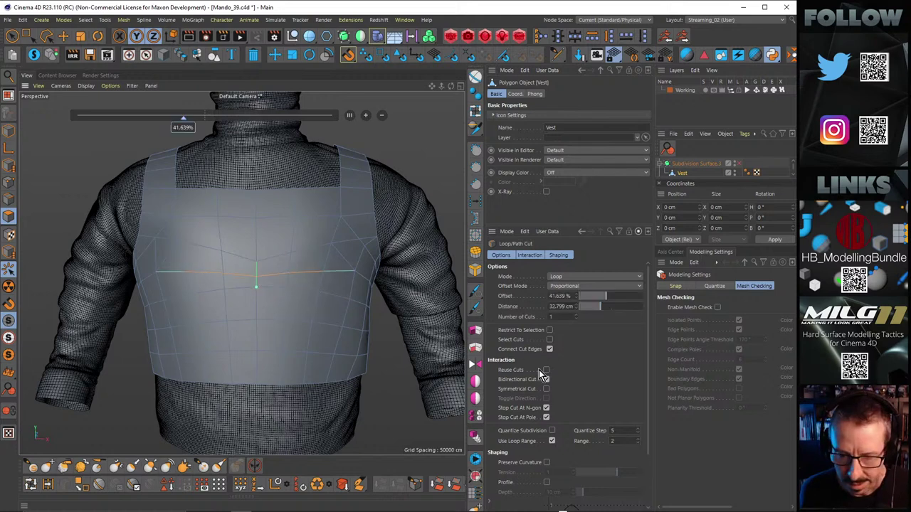
{"action": "left_click_drag", "start_coordinate": [377, 289], "coordinate": [320, 305], "text": "alt"}
{"action": "left_click", "coordinate": [364, 342]}
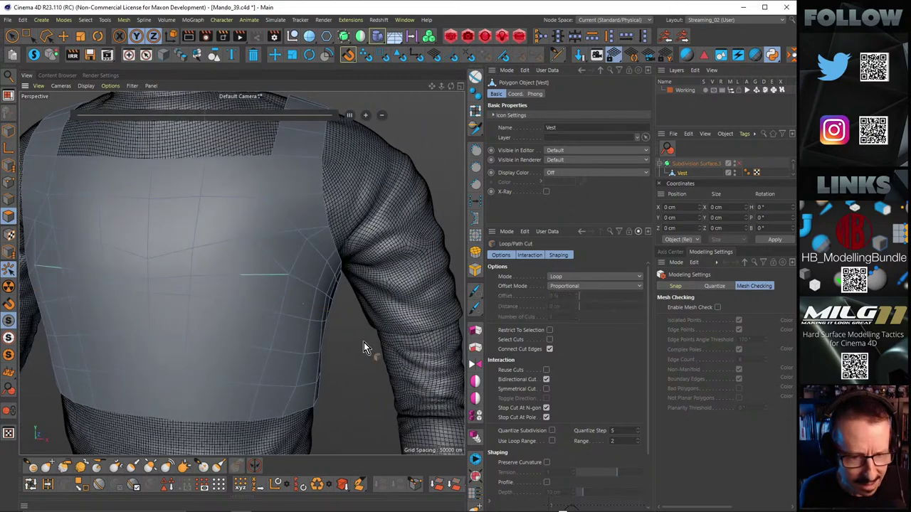
Step: Use Line Cut to resolve the open edge at one end of the new chest loop
{"action": "mouse_move", "coordinate": [241, 290]}
{"action": "left_mouse_down", "text": "alt"}
{"action": "mouse_move", "coordinate": [305, 302]}
{"action": "mouse_move", "coordinate": [248, 297]}
{"action": "left_mouse_up", "text": "alt"}
{"action": "key", "text": "k"}
{"action": "key", "text": "k"}
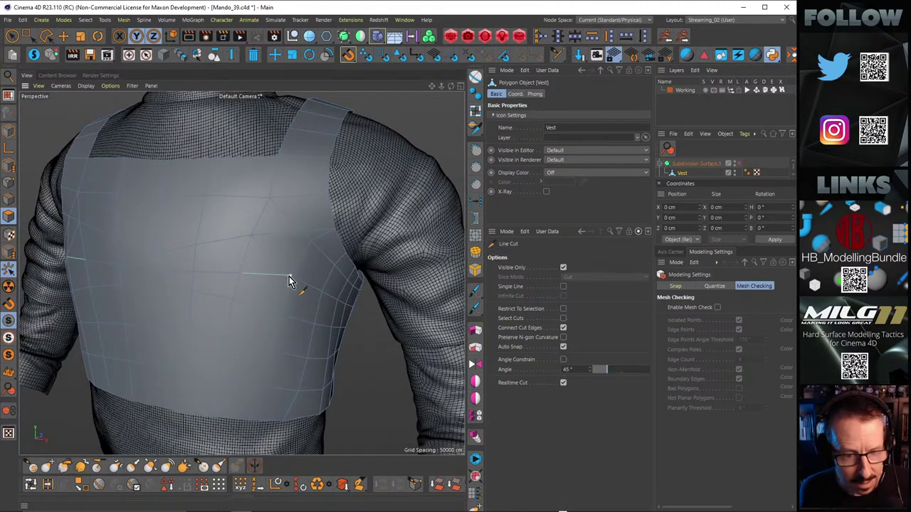
{"action": "left_click", "coordinate": [289, 276]}
{"action": "key", "text": "k"}
{"action": "key", "text": "l"}
{"action": "left_click_drag", "start_coordinate": [247, 282], "coordinate": [314, 280], "text": "alt"}
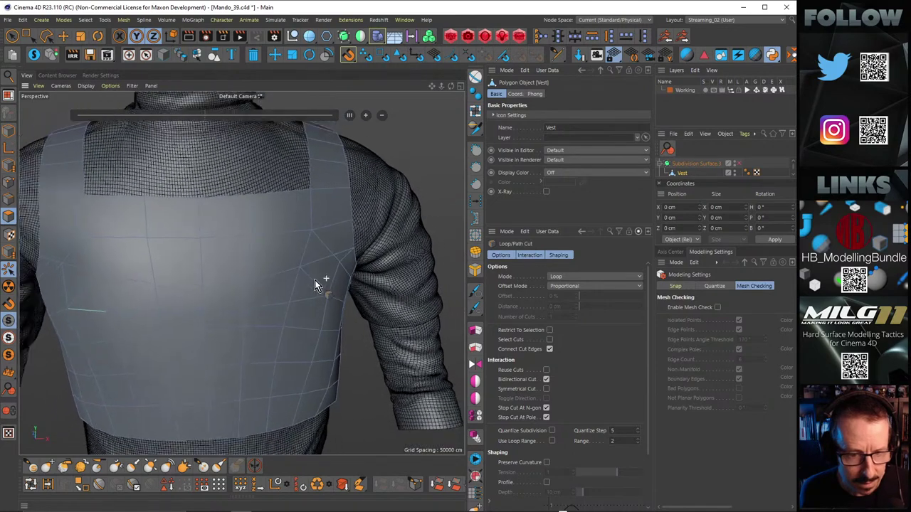
Step: Resolve the open edge at the opposite end of the chest loop, retracing it with Line Cut
{"action": "right_click_drag", "start_coordinate": [314, 280], "coordinate": [279, 276], "text": "alt"}
{"action": "middle_click_drag", "start_coordinate": [279, 276], "coordinate": [350, 283], "text": "alt"}
{"action": "left_click_drag", "start_coordinate": [304, 275], "coordinate": [259, 292], "text": "alt"}
{"action": "right_click_drag", "start_coordinate": [259, 292], "coordinate": [287, 298], "text": "alt"}
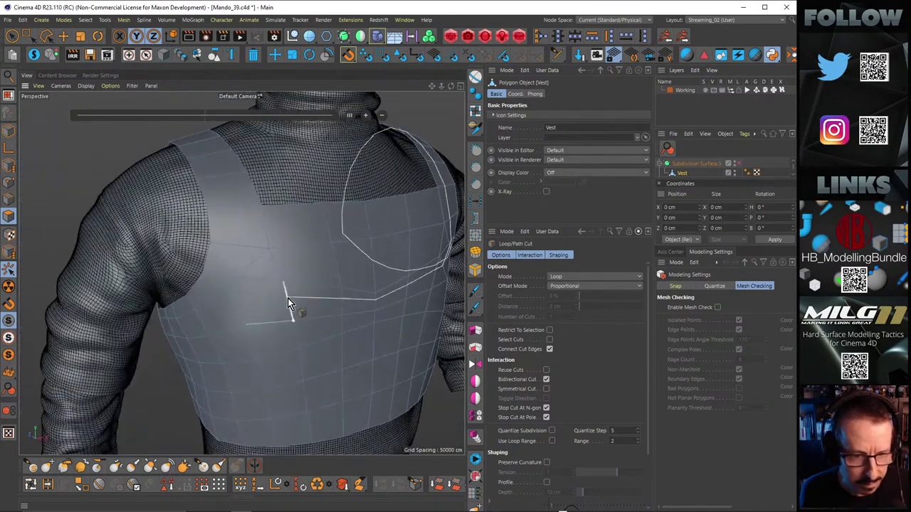
{"action": "key", "text": "k"}
{"action": "key", "text": "k"}
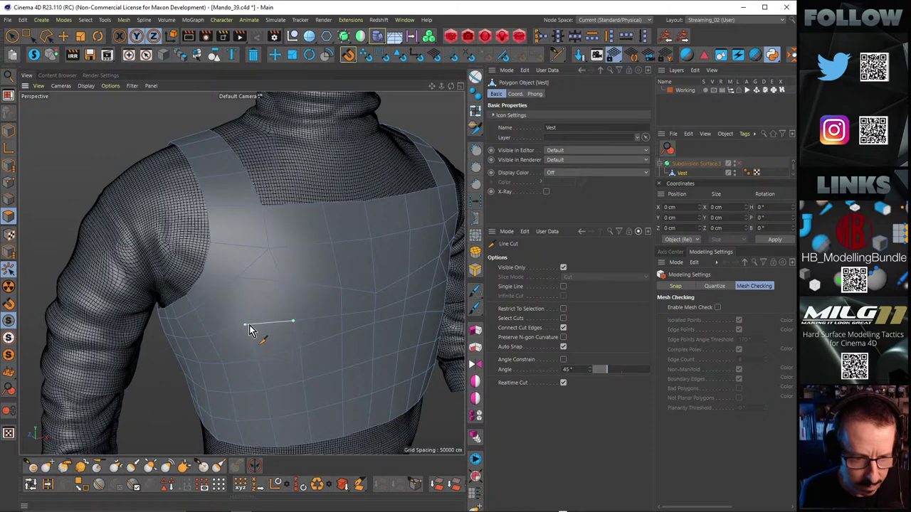
{"action": "key", "text": "k"}
{"action": "key", "text": "l"}
{"action": "left_click_drag", "start_coordinate": [307, 289], "coordinate": [284, 288], "text": "alt"}
{"action": "scroll", "coordinate": [253, 326], "scroll_direction": "up", "scroll_amount": 5}
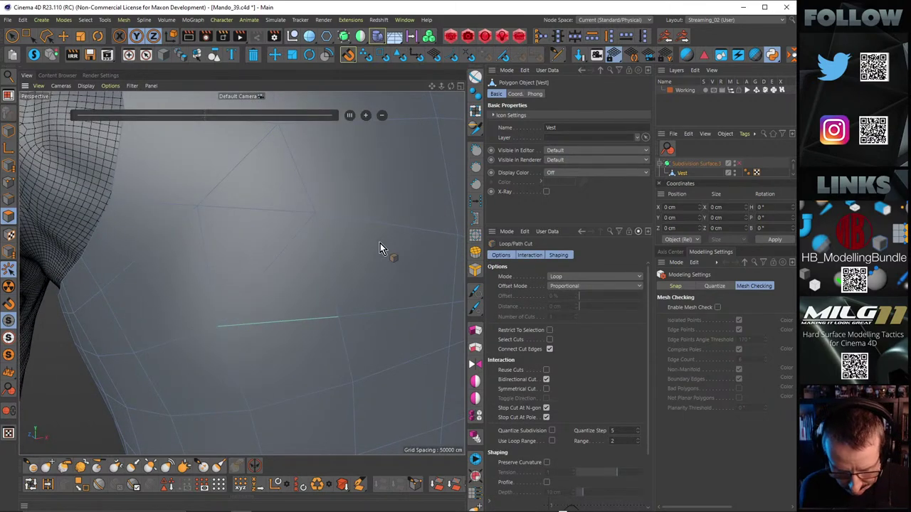
{"action": "key", "text": "u"}
{"action": "key", "text": "Escape"}
{"action": "scroll", "coordinate": [299, 276], "scroll_direction": "down", "scroll_amount": 5}
{"action": "left_click_drag", "start_coordinate": [299, 276], "coordinate": [319, 243], "text": "alt"}
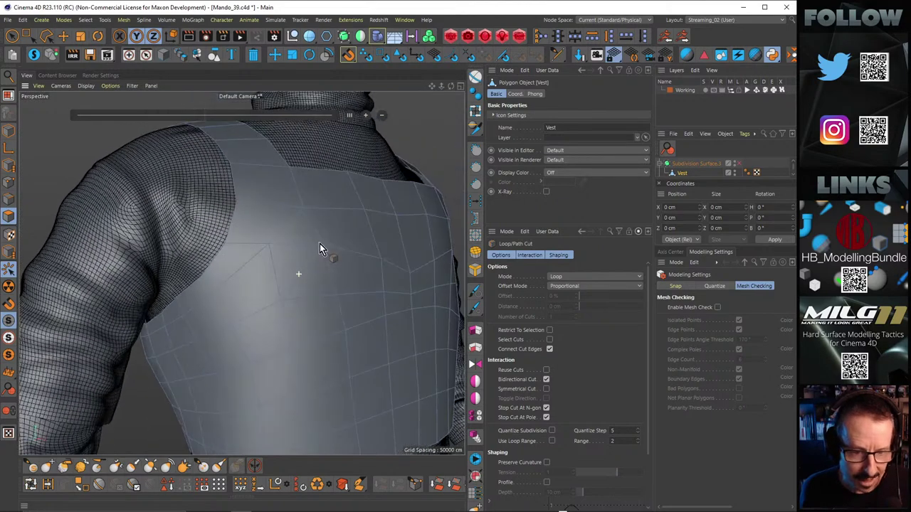
Step: Examine the new edge flow around both armpits and across the upper chest of the vest
{"action": "right_click", "coordinate": [313, 240]}
{"action": "left_click", "coordinate": [321, 283]}
{"action": "left_click_drag", "start_coordinate": [321, 283], "coordinate": [237, 285], "text": "alt"}
{"action": "right_click", "coordinate": [308, 274]}
{"action": "key", "text": "Escape"}
{"action": "right_click_drag", "start_coordinate": [236, 285], "coordinate": [266, 265], "text": "alt"}
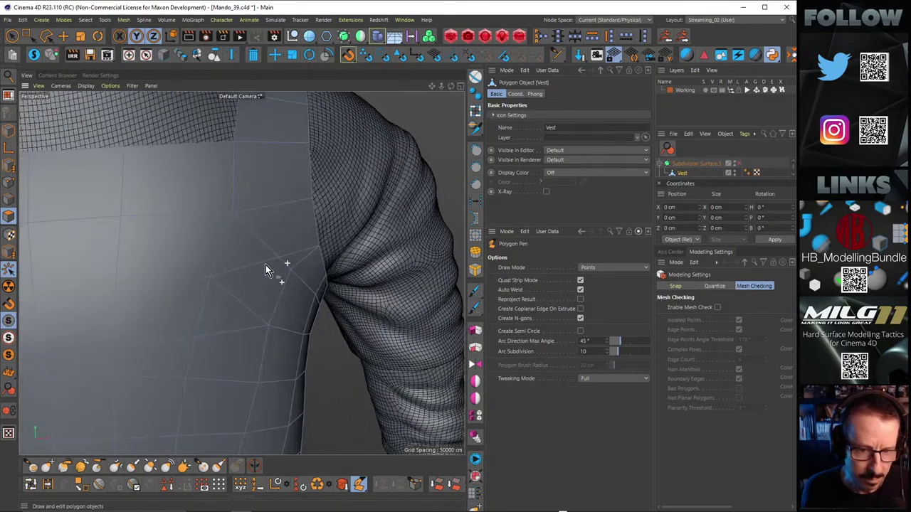
{"action": "mouse_move", "coordinate": [287, 269]}
{"action": "left_mouse_down", "text": "alt"}
{"action": "mouse_move", "coordinate": [265, 255]}
{"action": "mouse_move", "coordinate": [280, 259]}
{"action": "left_mouse_up", "text": "alt"}
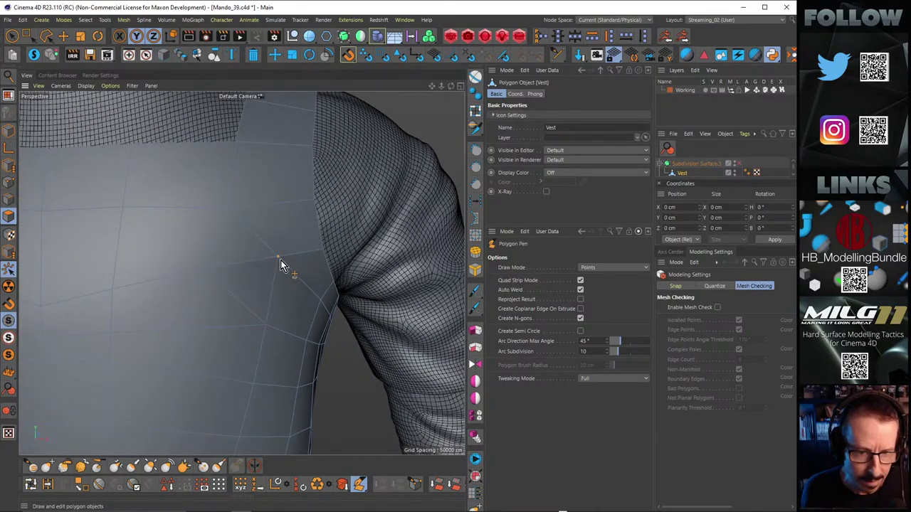
{"action": "scroll", "coordinate": [280, 274], "scroll_direction": "down", "scroll_amount": 5}
{"action": "left_click_drag", "start_coordinate": [267, 296], "coordinate": [285, 309], "text": "alt"}
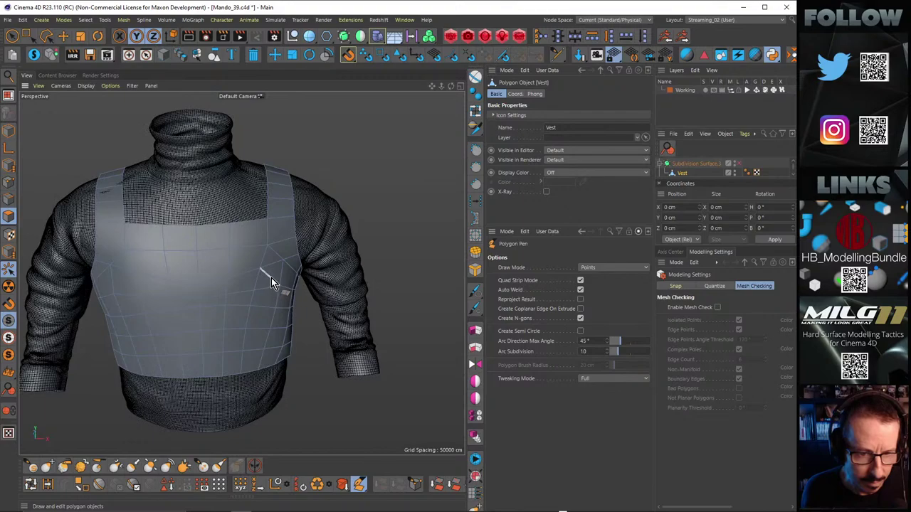
{"action": "left_click_drag", "start_coordinate": [271, 277], "coordinate": [324, 293], "text": "alt"}
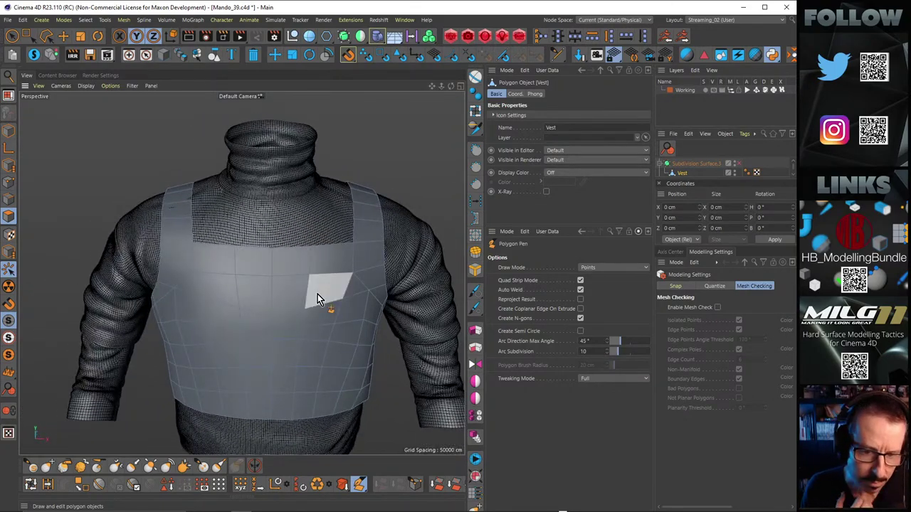
{"action": "right_click_drag", "start_coordinate": [420, 274], "coordinate": [333, 279], "text": "alt"}
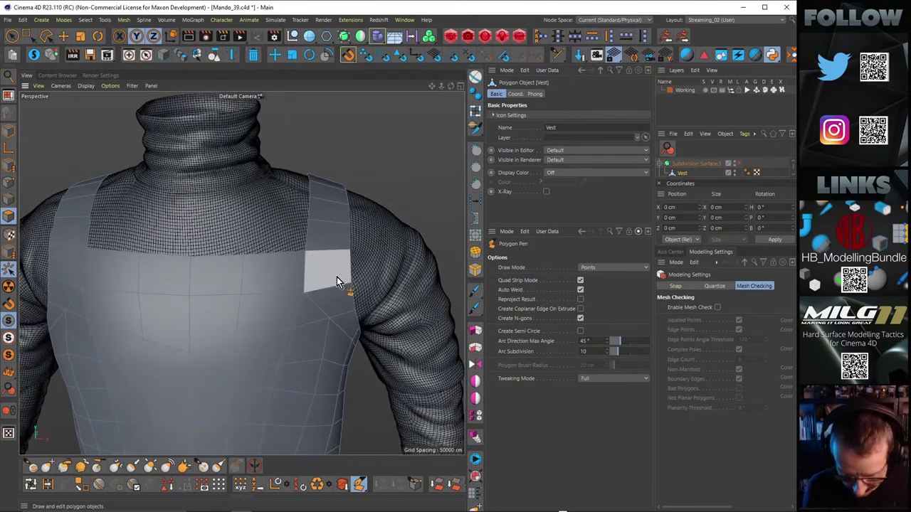
{"action": "key", "text": "k"}
{"action": "key", "text": "l"}
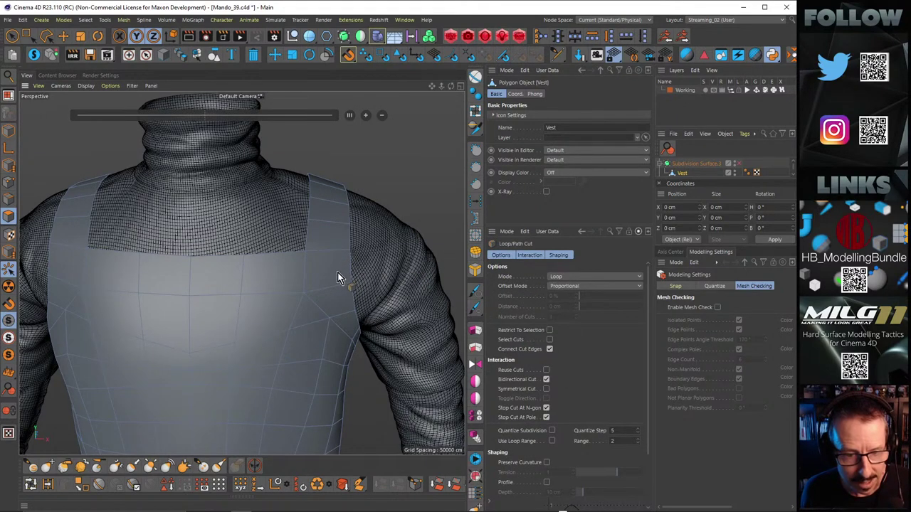
{"action": "left_click_drag", "start_coordinate": [337, 273], "coordinate": [340, 274], "text": "alt"}
{"action": "key", "text": "k"}
{"action": "key", "text": "k"}
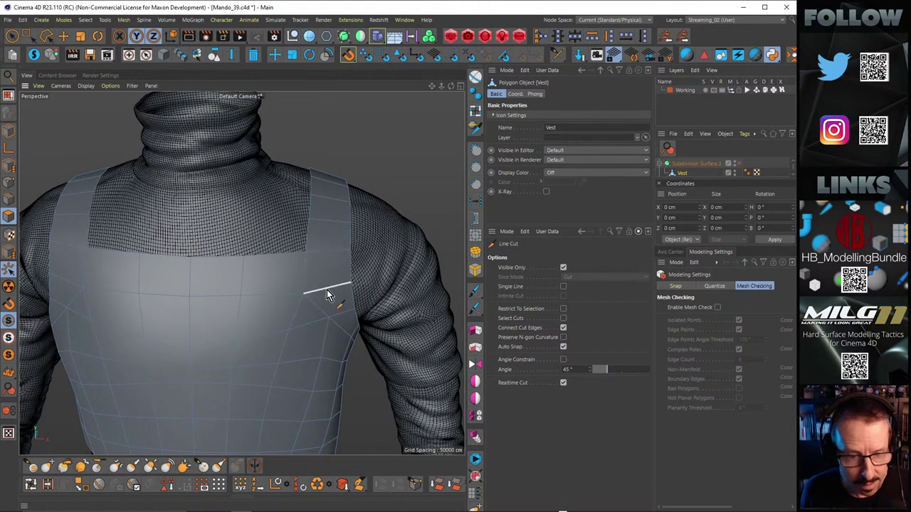
{"action": "left_click", "coordinate": [328, 288]}
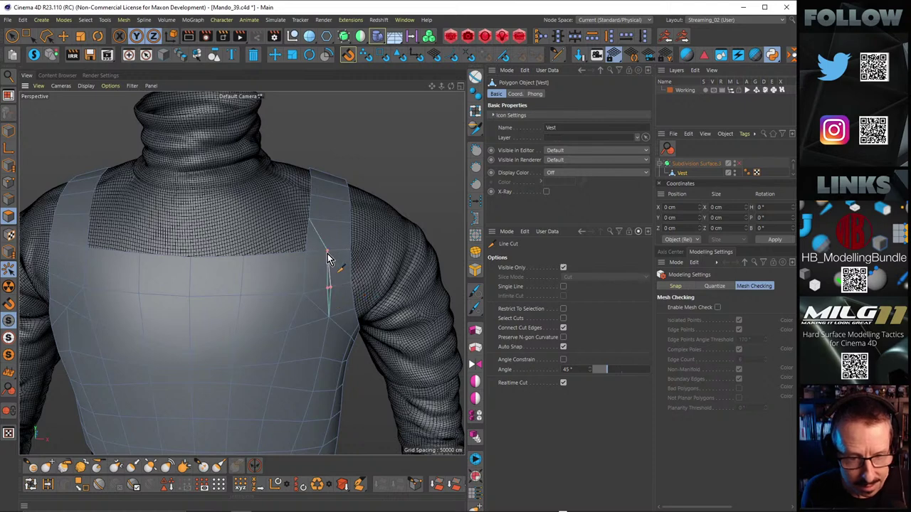
{"action": "key", "text": "k"}
{"action": "key", "text": "l"}
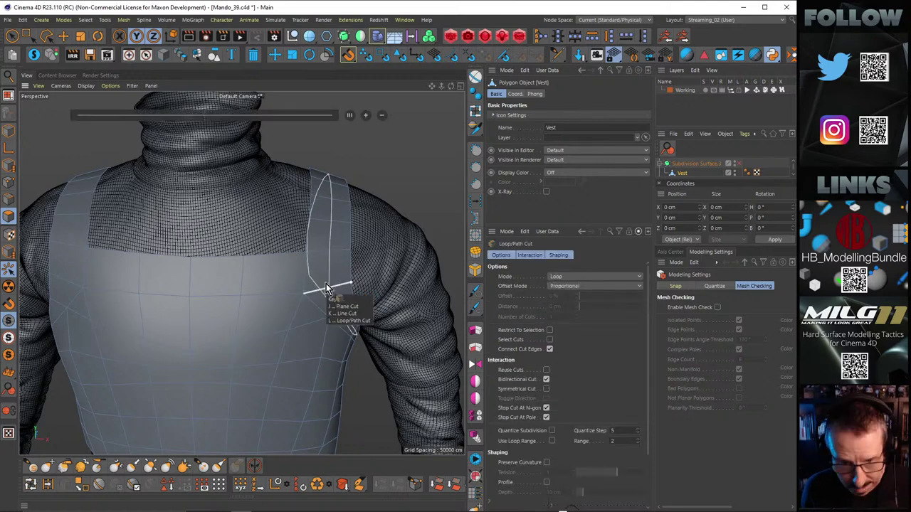
{"action": "key", "text": "k"}
{"action": "key", "text": "k"}
{"action": "left_click", "coordinate": [329, 287]}
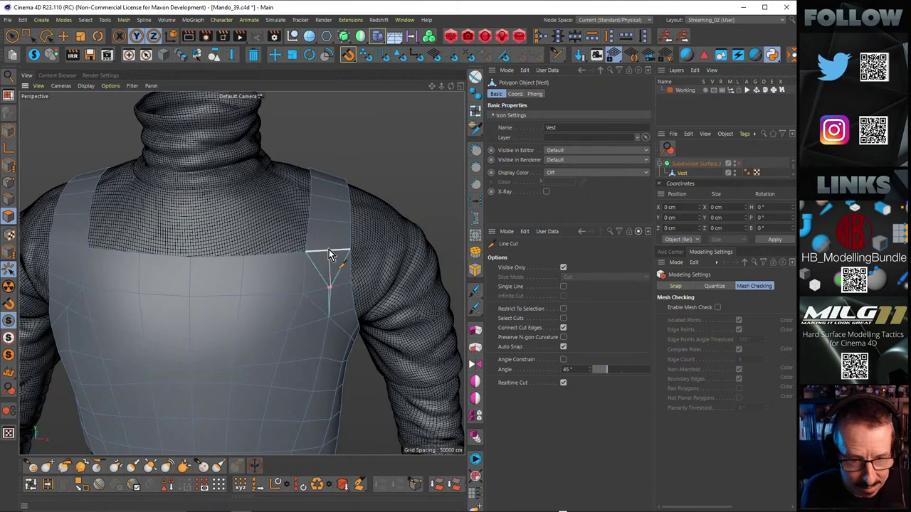
{"action": "right_click_drag", "start_coordinate": [327, 260], "coordinate": [417, 242], "text": "alt"}
{"action": "key", "text": "Escape"}
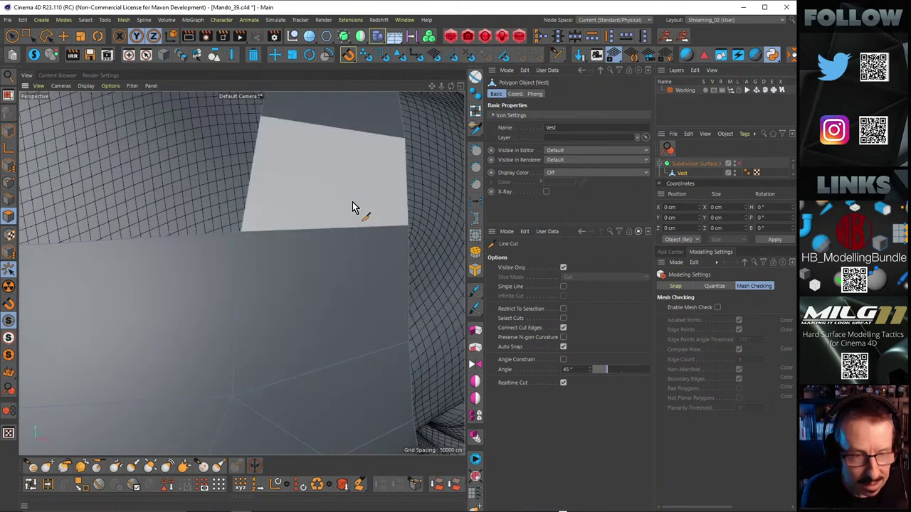
Step: Line Cut a vertical edge through the middle of the polygon beneath the wearer's left shoulder strap, up to the strap's base edge
{"action": "right_click_drag", "start_coordinate": [361, 194], "coordinate": [343, 198], "text": "alt"}
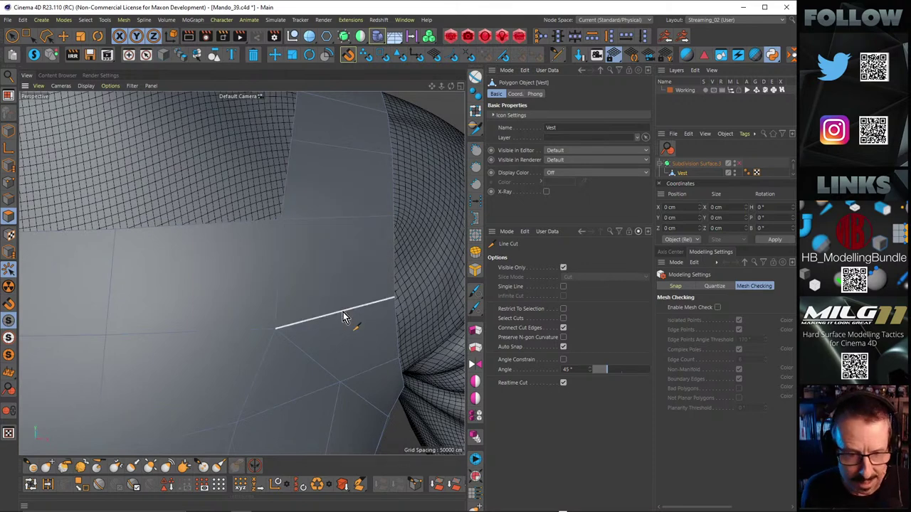
{"action": "left_click", "coordinate": [342, 311]}
{"action": "left_click", "coordinate": [341, 221]}
{"action": "key", "text": "k"}
{"action": "key", "text": "l"}
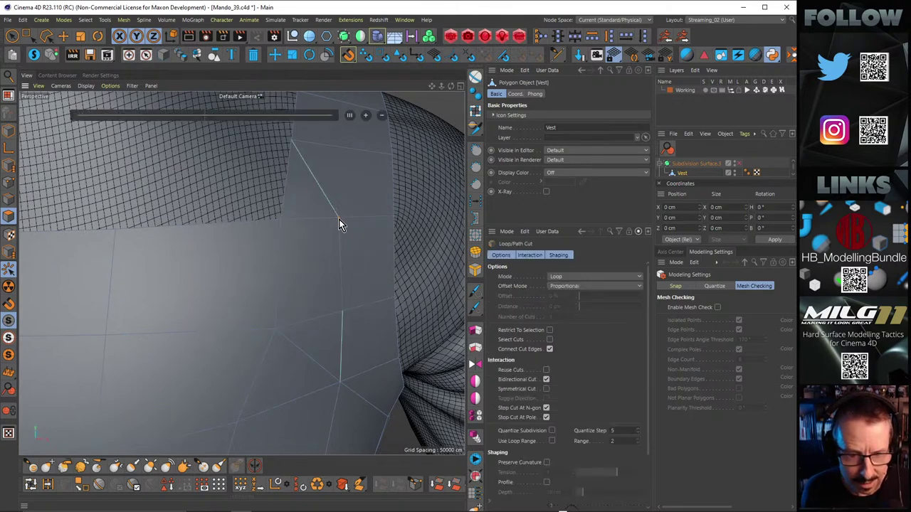
Step: Continue the vertical cut down to the vertex beside the wearer's left armpit where the diagonal edge ends
{"action": "key", "text": "k"}
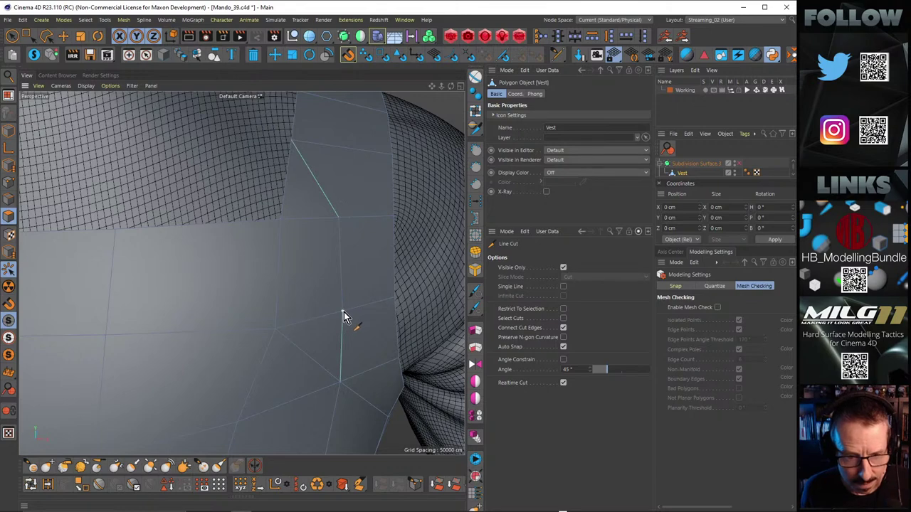
{"action": "left_click", "coordinate": [343, 311]}
{"action": "left_click", "coordinate": [340, 382]}
{"action": "key", "text": "k"}
{"action": "key", "text": "l"}
{"action": "right_click_drag", "start_coordinate": [348, 285], "coordinate": [308, 296], "text": "alt"}
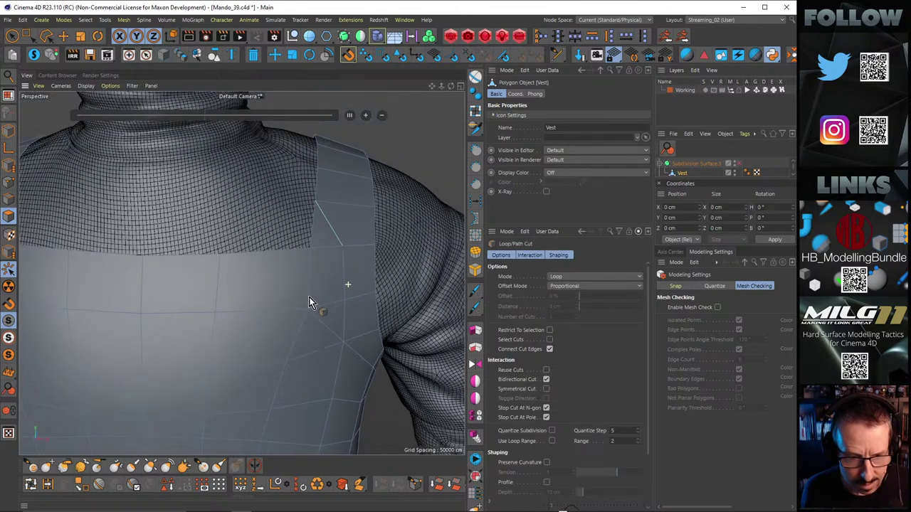
{"action": "scroll", "coordinate": [309, 297], "scroll_direction": "down", "scroll_amount": 1}
Step: Dissolve the diagonal edge beside the wearer's left armpit with the Polygon Pen
{"action": "key", "text": "m"}
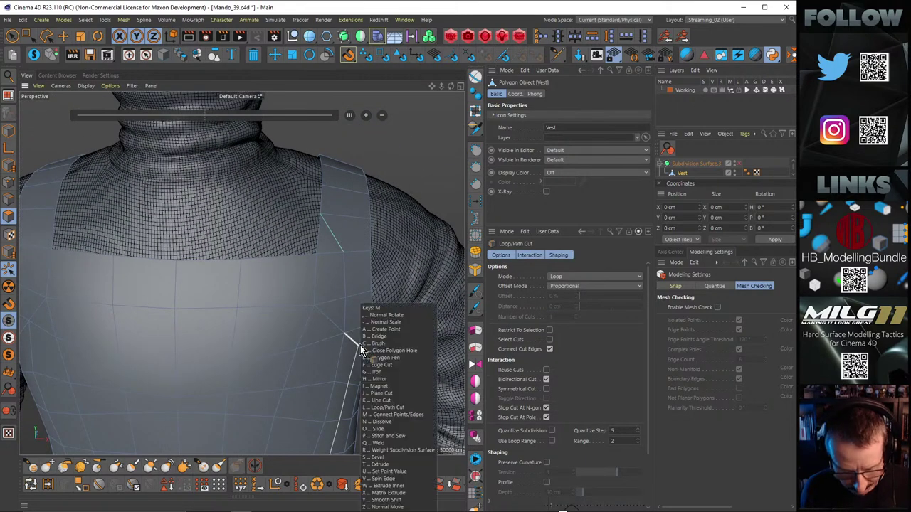
{"action": "key", "text": "e"}
{"action": "left_click", "coordinate": [329, 316], "text": "ctrl"}
{"action": "right_click_drag", "start_coordinate": [359, 269], "coordinate": [313, 277], "text": "alt"}
{"action": "mouse_move", "coordinate": [313, 277]}
{"action": "left_mouse_down", "text": "alt"}
{"action": "mouse_move", "coordinate": [301, 312]}
{"action": "mouse_move", "coordinate": [320, 278]}
{"action": "left_mouse_up", "text": "alt"}
{"action": "right_click_drag", "start_coordinate": [353, 268], "coordinate": [391, 251], "text": "alt"}
{"action": "left_click_drag", "start_coordinate": [390, 250], "coordinate": [342, 269], "text": "alt"}
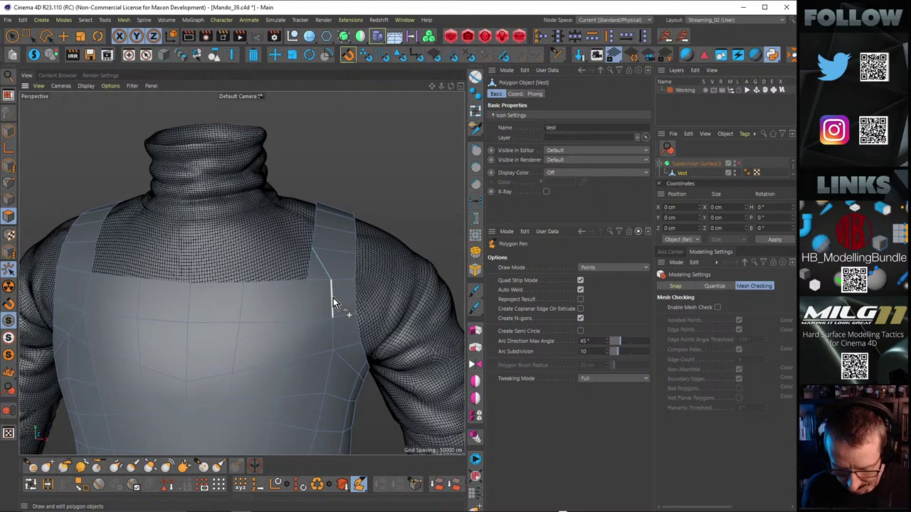
Step: Line Cut a matching vertical edge on the wearer's right side, from the vertex near the armpit up to the strap's base edge
{"action": "right_click_drag", "start_coordinate": [347, 322], "coordinate": [296, 313], "text": "alt"}
{"action": "middle_click_drag", "start_coordinate": [296, 313], "coordinate": [352, 280], "text": "alt"}
{"action": "right_click_drag", "start_coordinate": [352, 280], "coordinate": [380, 277], "text": "alt"}
{"action": "right_click_drag", "start_coordinate": [321, 278], "coordinate": [361, 268], "text": "alt"}
{"action": "left_click_drag", "start_coordinate": [313, 278], "coordinate": [265, 294], "text": "alt"}
{"action": "key", "text": "k"}
{"action": "key", "text": "k"}
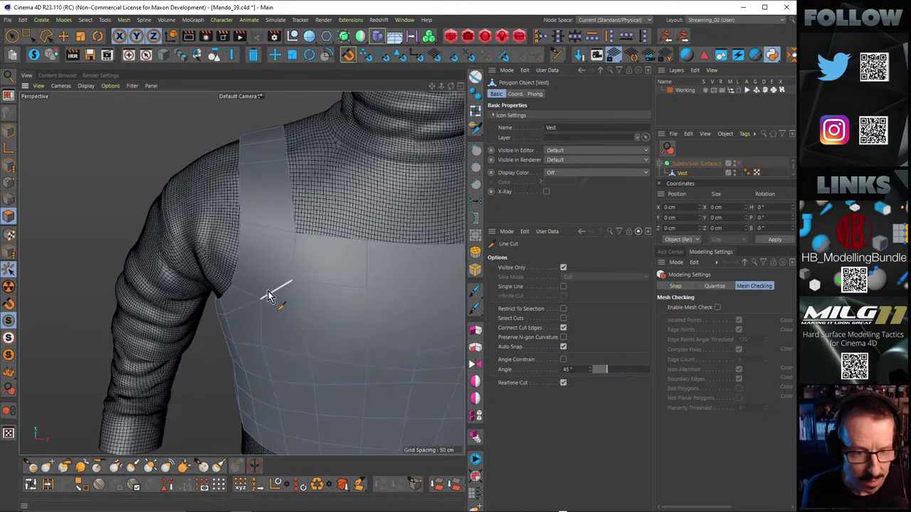
{"action": "right_click_drag", "start_coordinate": [265, 295], "coordinate": [276, 299], "text": "alt"}
{"action": "left_click", "coordinate": [261, 303]}
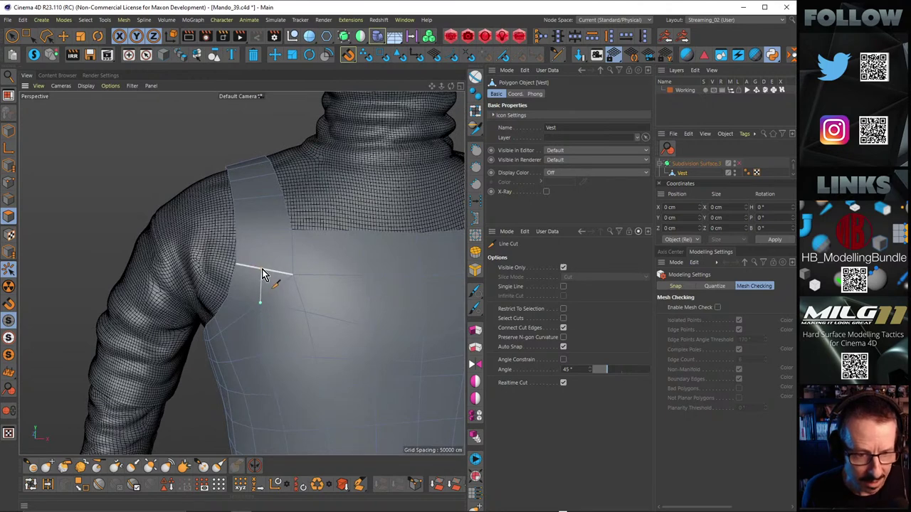
{"action": "left_click", "coordinate": [263, 229]}
{"action": "key", "text": "m"}
{"action": "key", "text": "e"}
Step: Examine the vest's topology from several angles, comparing the edge flow at both shoulder straps and across the chest
{"action": "right_click_drag", "start_coordinate": [283, 246], "coordinate": [264, 250], "text": "alt"}
{"action": "left_click_drag", "start_coordinate": [285, 261], "coordinate": [289, 292], "text": "alt"}
{"action": "left_click_drag", "start_coordinate": [265, 259], "coordinate": [288, 267], "text": "alt"}
{"action": "right_click_drag", "start_coordinate": [288, 268], "coordinate": [334, 280], "text": "alt"}
{"action": "left_click_drag", "start_coordinate": [334, 280], "coordinate": [326, 287], "text": "alt"}
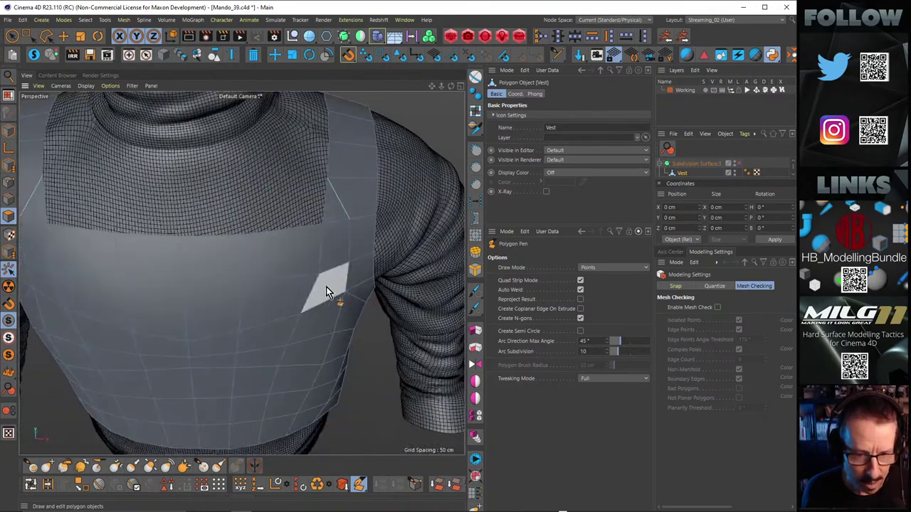
{"action": "right_click_drag", "start_coordinate": [313, 273], "coordinate": [259, 264], "text": "alt"}
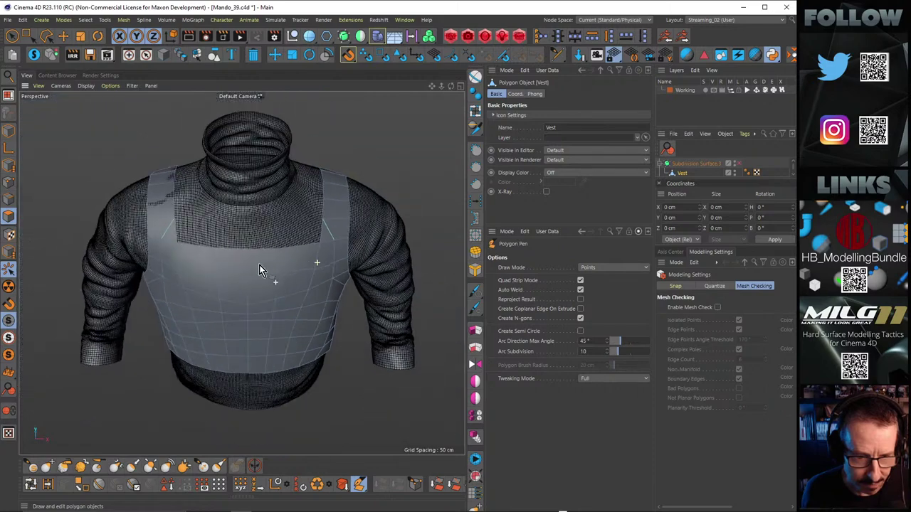
{"action": "left_click_drag", "start_coordinate": [259, 265], "coordinate": [263, 222], "text": "alt"}
{"action": "right_click_drag", "start_coordinate": [263, 222], "coordinate": [242, 306], "text": "alt"}
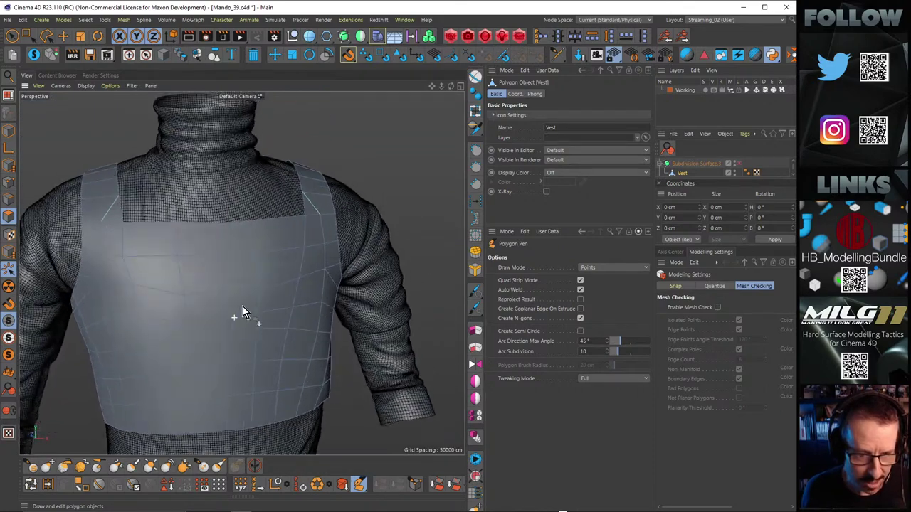
{"action": "left_click_drag", "start_coordinate": [243, 306], "coordinate": [272, 297], "text": "alt"}
{"action": "right_click_drag", "start_coordinate": [271, 297], "coordinate": [236, 292], "text": "alt"}
{"action": "left_click_drag", "start_coordinate": [236, 291], "coordinate": [270, 269], "text": "alt"}
{"action": "right_click_drag", "start_coordinate": [270, 269], "coordinate": [261, 289], "text": "alt"}
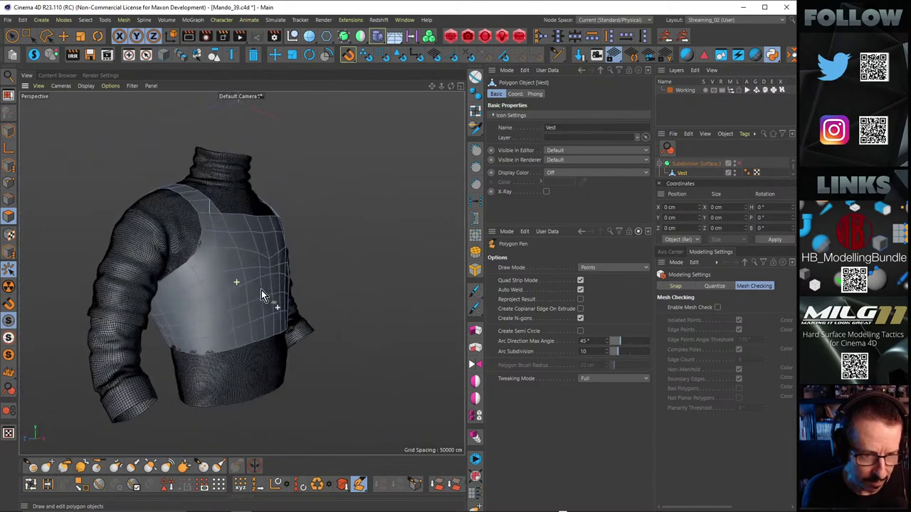
{"action": "left_click_drag", "start_coordinate": [261, 291], "coordinate": [168, 304], "text": "alt"}
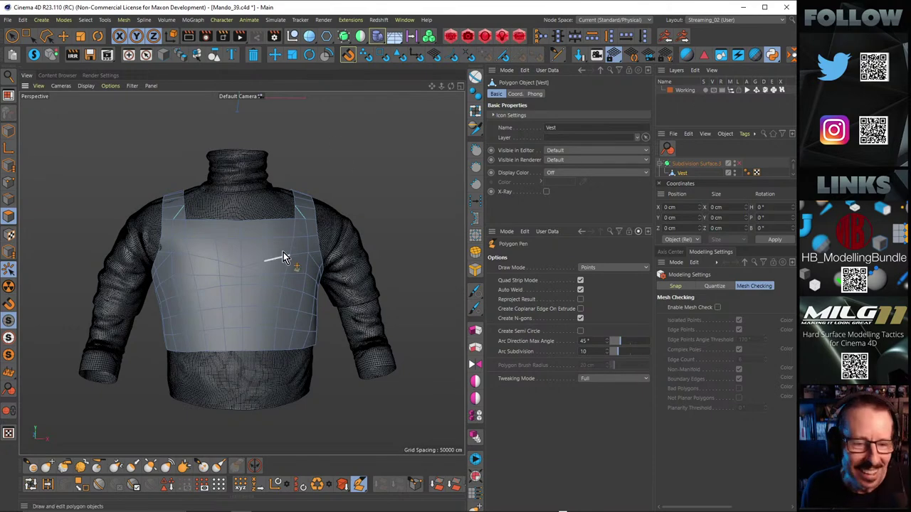
{"action": "scroll", "coordinate": [332, 223], "scroll_direction": "up", "scroll_amount": 3}
{"action": "scroll", "coordinate": [269, 249], "scroll_direction": "up", "scroll_amount": 8}
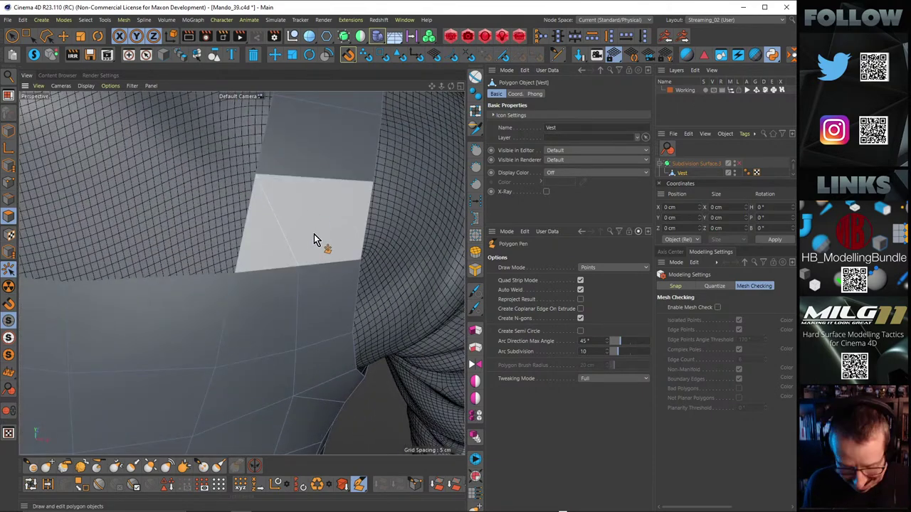
Step: Line Cut the vertical edge further up the wearer's left strap, from the strap's base to the middle of the next edge above
{"action": "key", "text": "k"}
{"action": "key", "text": "k"}
{"action": "left_click", "coordinate": [299, 267]}
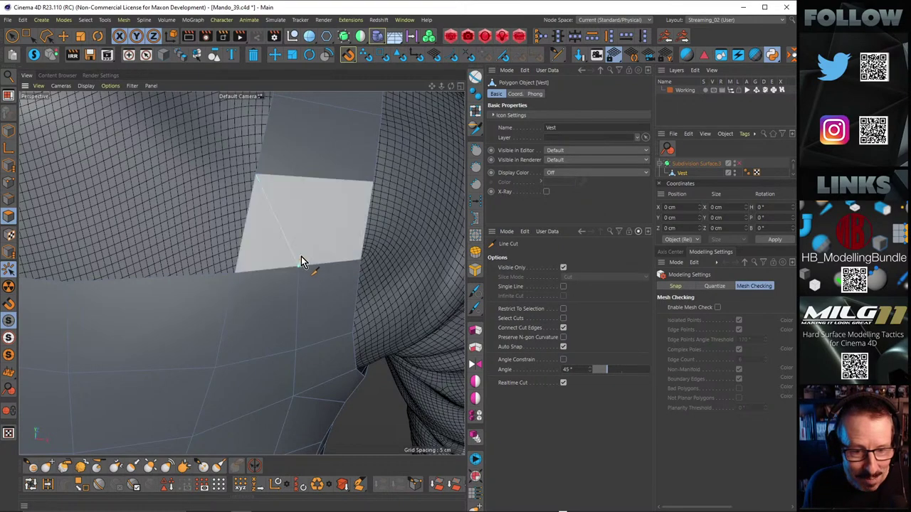
{"action": "left_click", "coordinate": [317, 179]}
{"action": "key", "text": "m"}
{"action": "key", "text": "e"}
{"action": "right_click_drag", "start_coordinate": [333, 154], "coordinate": [271, 202], "text": "alt"}
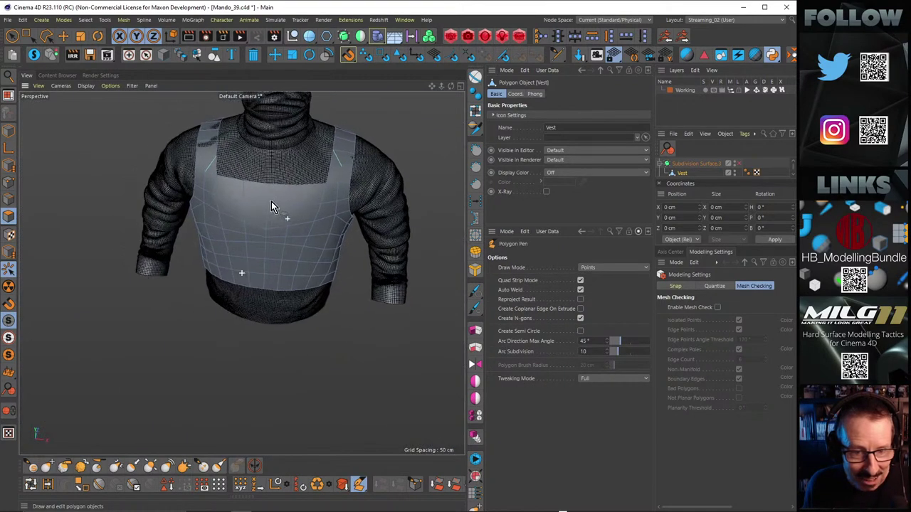
Step: Extend the vertical edge up the wearer's right strap with Line Cut, from the strap's base to the next edge above
{"action": "left_click_drag", "start_coordinate": [271, 201], "coordinate": [222, 155], "text": "alt"}
{"action": "scroll", "coordinate": [222, 156], "scroll_direction": "up", "scroll_amount": 5}
{"action": "key", "text": "k"}
{"action": "key", "text": "k"}
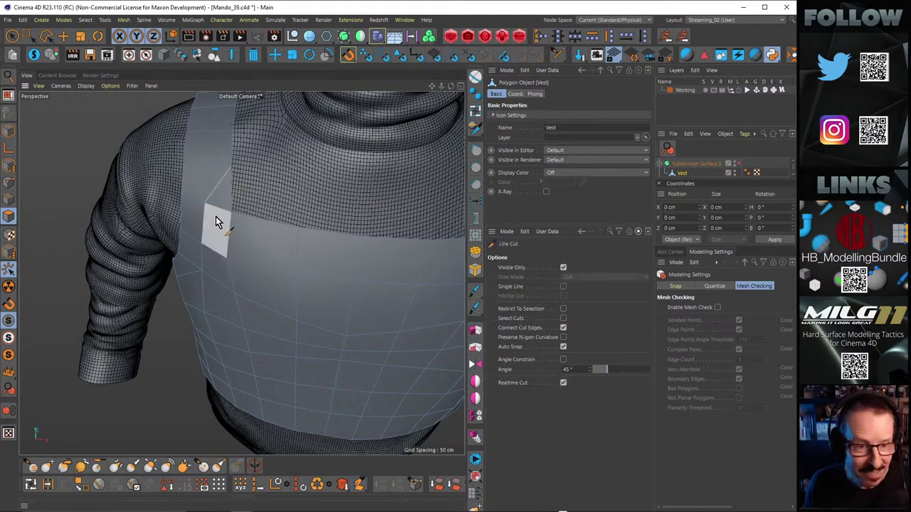
{"action": "scroll", "coordinate": [242, 206], "scroll_direction": "down", "scroll_amount": 1}
{"action": "left_click_drag", "start_coordinate": [255, 197], "coordinate": [203, 204], "text": "alt"}
{"action": "left_click", "coordinate": [202, 205]}
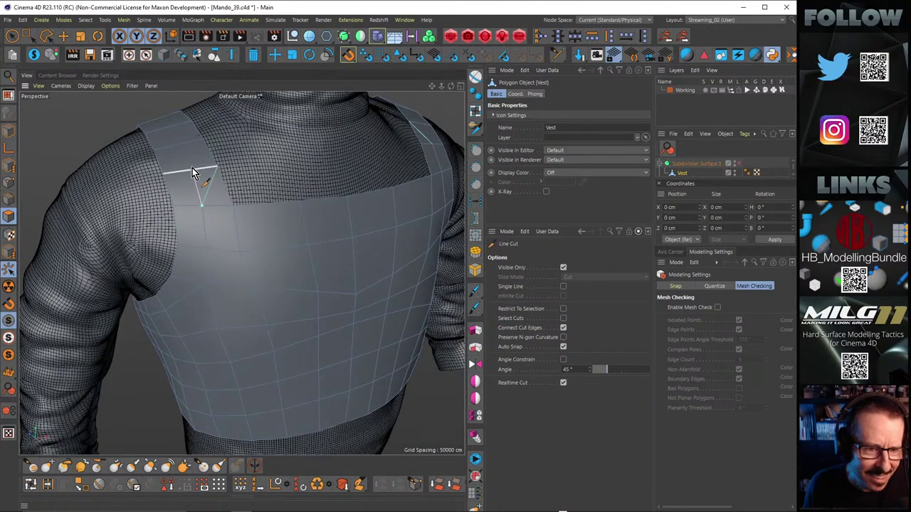
{"action": "key", "text": "Escape"}
{"action": "key", "text": "m"}
{"action": "key", "text": "e"}
Step: Select the horizontal edge loop running around the vest just below the chest V and dissolve it
{"action": "scroll", "coordinate": [243, 184], "scroll_direction": "down", "scroll_amount": 8}
{"action": "left_click_drag", "start_coordinate": [241, 193], "coordinate": [198, 226], "text": "alt"}
{"action": "scroll", "coordinate": [251, 209], "scroll_direction": "up", "scroll_amount": 5}
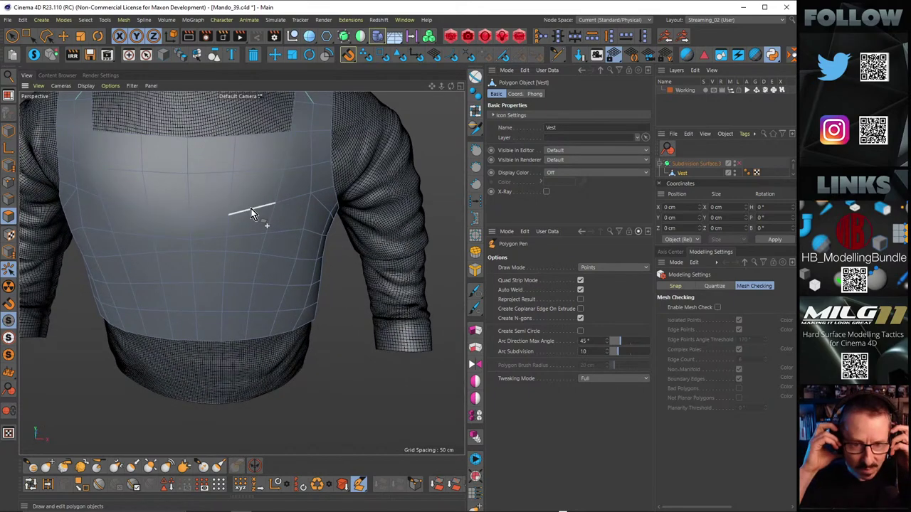
{"action": "scroll", "coordinate": [250, 209], "scroll_direction": "down", "scroll_amount": 4}
{"action": "left_click_drag", "start_coordinate": [402, 223], "coordinate": [298, 216], "text": "alt"}
{"action": "key", "text": "Return"}
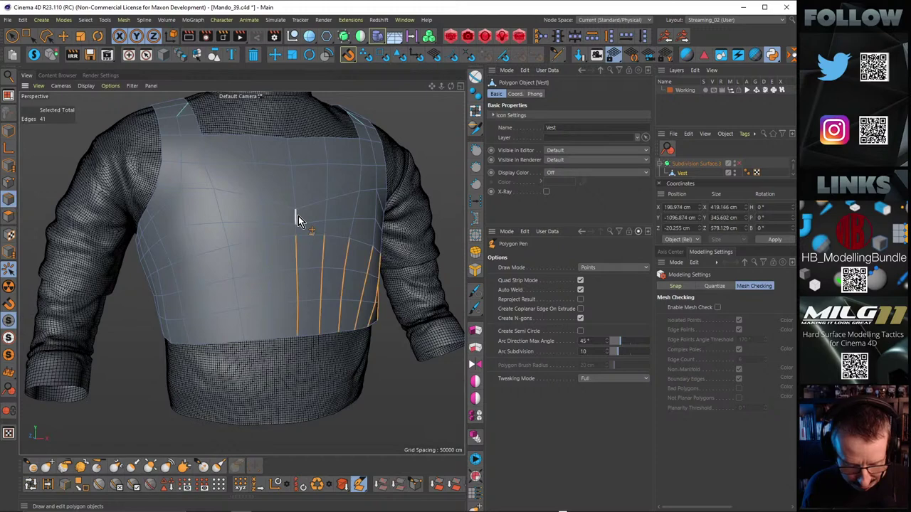
{"action": "key", "text": "e"}
{"action": "double_click", "coordinate": [283, 238]}
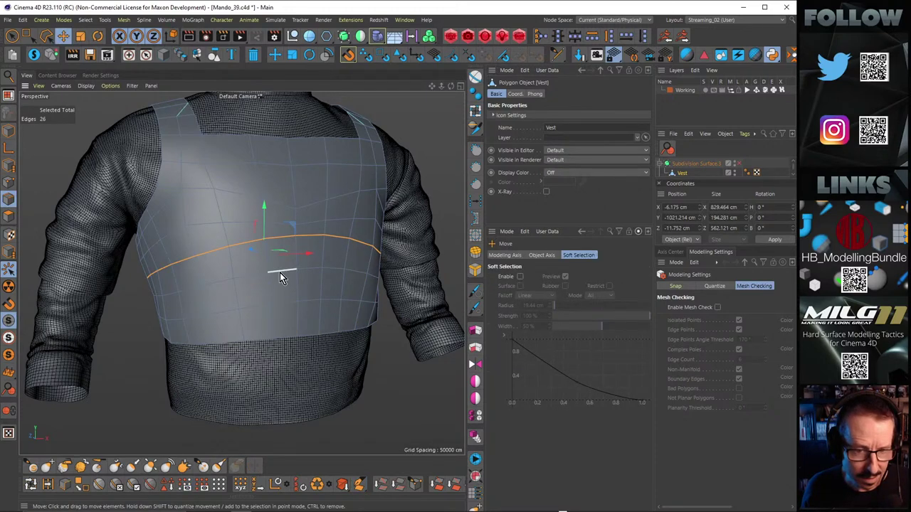
{"action": "left_click_drag", "start_coordinate": [280, 273], "coordinate": [240, 289], "text": "alt"}
{"action": "scroll", "coordinate": [213, 252], "scroll_direction": "up", "scroll_amount": 2}
{"action": "key", "text": "m"}
{"action": "key", "text": "e"}
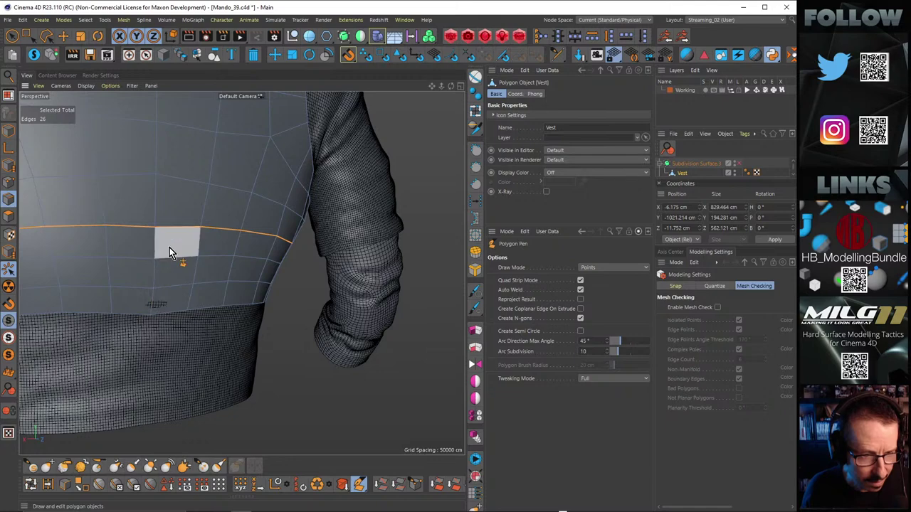
{"action": "left_click_drag", "start_coordinate": [169, 247], "coordinate": [287, 231], "text": "alt"}
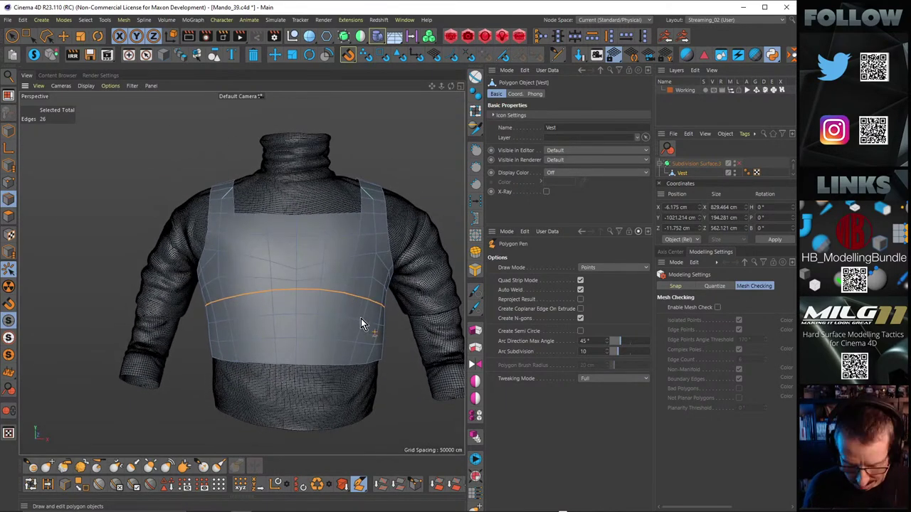
{"action": "key", "text": "ctrl+BackSpace"}
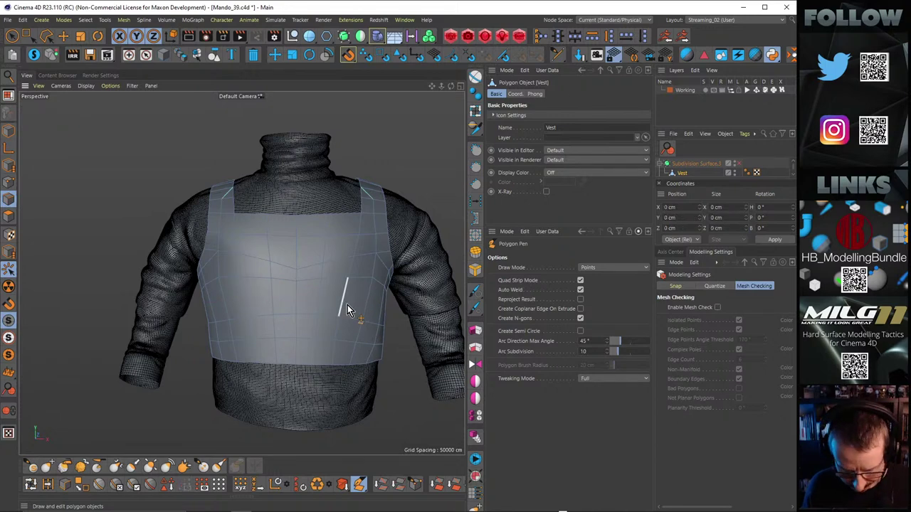
Step: Select the two horizontal edge loops around the vest's lower half and dissolve them
{"action": "key", "text": "e"}
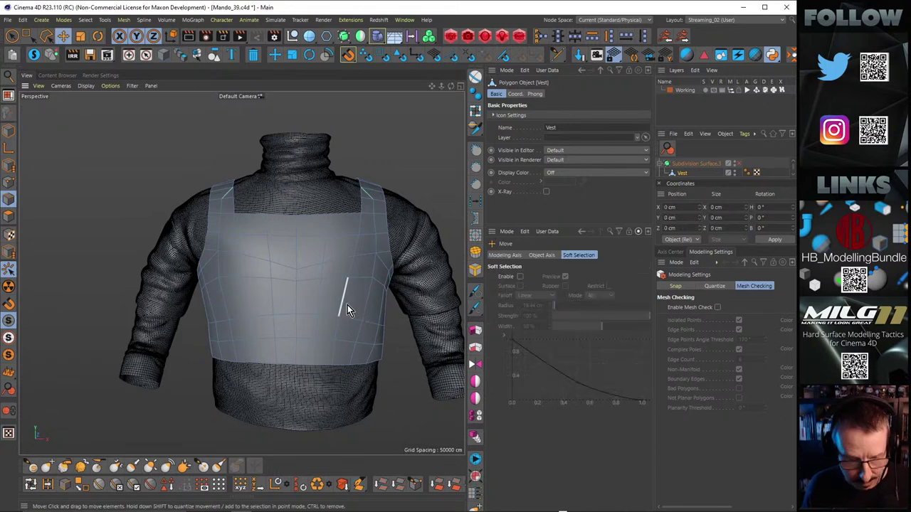
{"action": "double_click", "coordinate": [310, 317]}
{"action": "double_click", "coordinate": [324, 343], "text": "shift"}
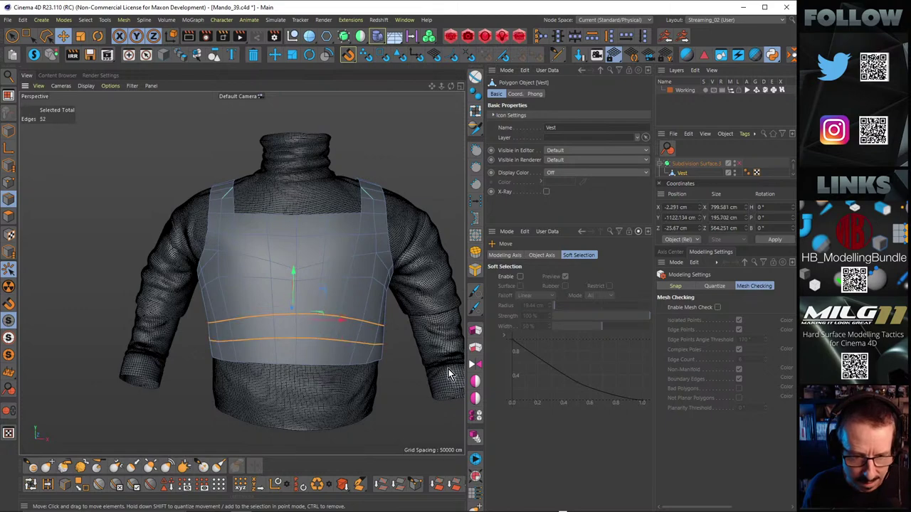
{"action": "key", "text": "ctrl+BackSpace"}
Step: Examine the vest's remaining edge flow from below, from the side and from the front
{"action": "scroll", "coordinate": [305, 290], "scroll_direction": "down", "scroll_amount": 3}
{"action": "left_click_drag", "start_coordinate": [304, 289], "coordinate": [359, 303], "text": "alt"}
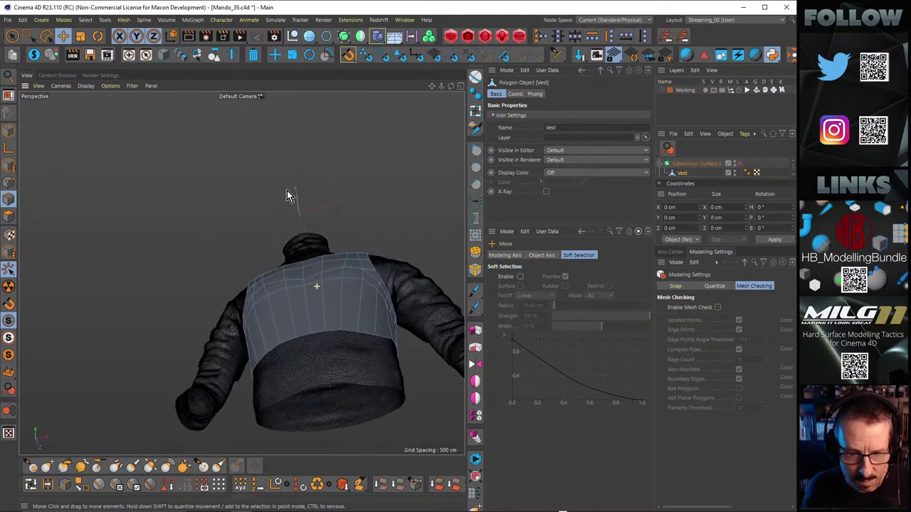
{"action": "right_click_drag", "start_coordinate": [359, 303], "coordinate": [445, 292], "text": "alt"}
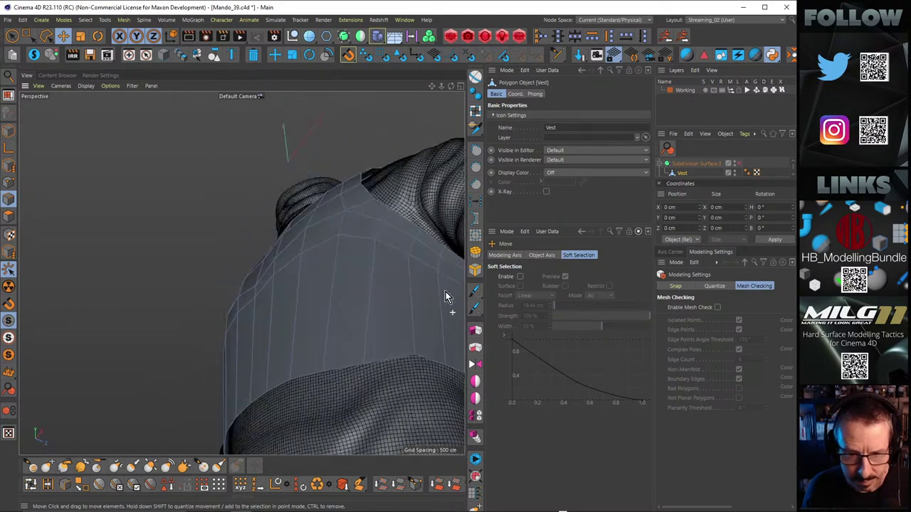
{"action": "left_click_drag", "start_coordinate": [242, 273], "coordinate": [384, 305], "text": "alt"}
{"action": "right_click_drag", "start_coordinate": [384, 305], "coordinate": [278, 297], "text": "alt"}
{"action": "left_click_drag", "start_coordinate": [278, 297], "coordinate": [356, 365], "text": "alt"}
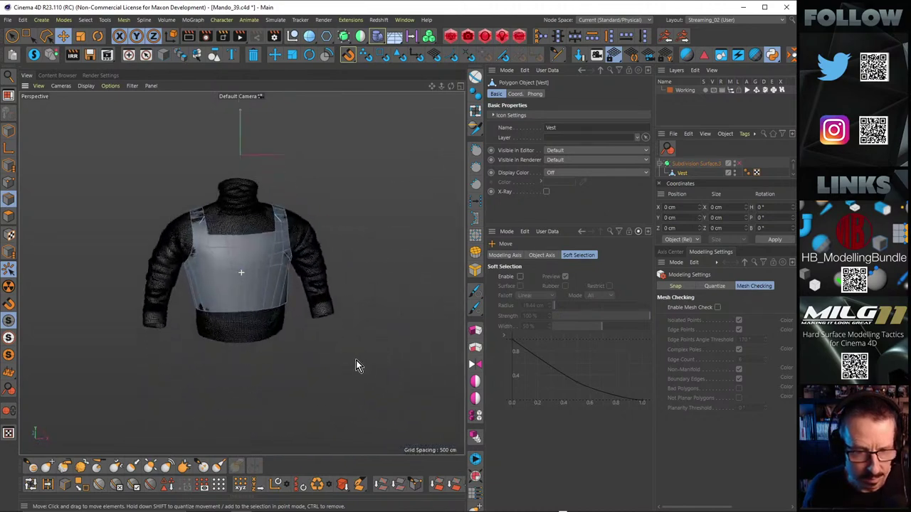
{"action": "middle_click_drag", "start_coordinate": [267, 271], "coordinate": [283, 317], "text": "alt"}
{"action": "mouse_move", "coordinate": [283, 322]}
{"action": "left_mouse_down", "text": "alt"}
{"action": "mouse_move", "coordinate": [256, 352]}
{"action": "mouse_move", "coordinate": [276, 320]}
{"action": "mouse_move", "coordinate": [300, 387]}
{"action": "mouse_move", "coordinate": [285, 357]}
{"action": "mouse_move", "coordinate": [309, 301]}
{"action": "mouse_move", "coordinate": [287, 322]}
{"action": "left_mouse_up", "text": "alt"}
{"action": "scroll", "coordinate": [298, 313], "scroll_direction": "up", "scroll_amount": 3}
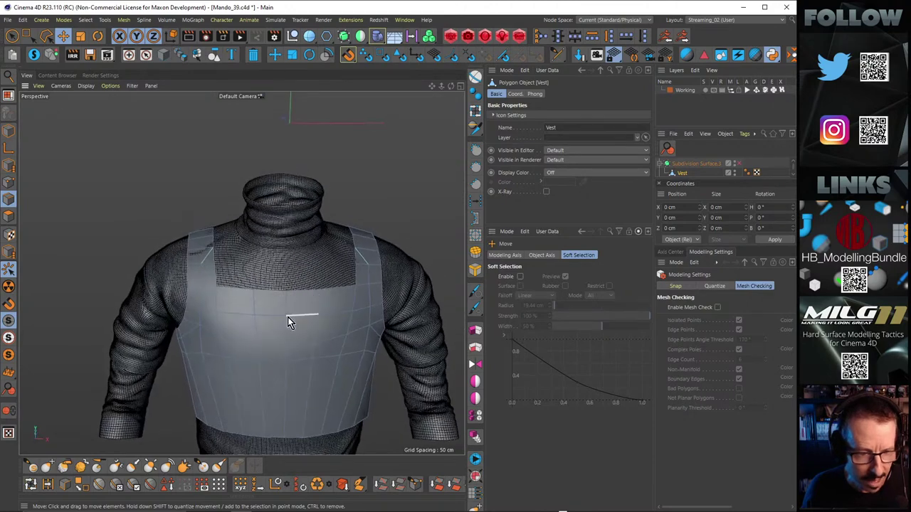
Step: Delete all points of the vest on the wearer's right side of the centre line, front and back
{"action": "left_click", "coordinate": [28, 37]}
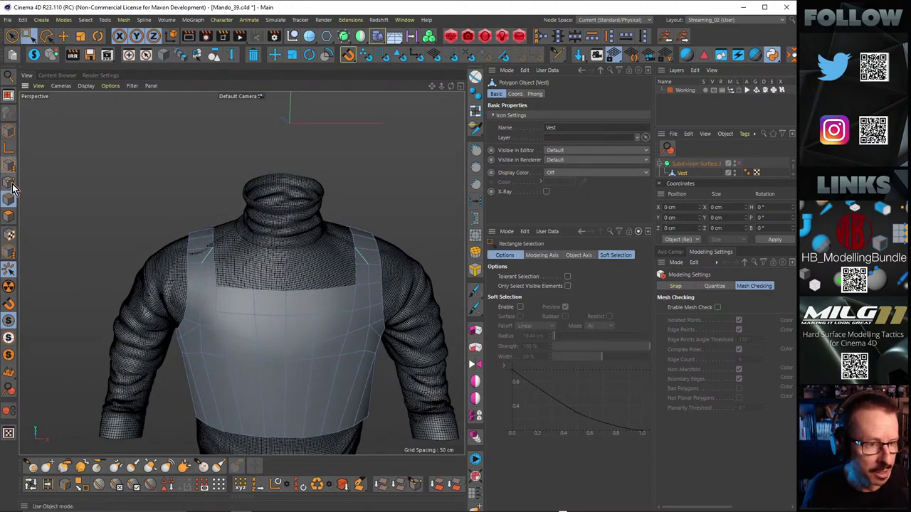
{"action": "left_click", "coordinate": [9, 181]}
{"action": "right_click_drag", "start_coordinate": [324, 257], "coordinate": [301, 258], "text": "alt"}
{"action": "left_click_drag", "start_coordinate": [301, 256], "coordinate": [266, 245], "text": "alt"}
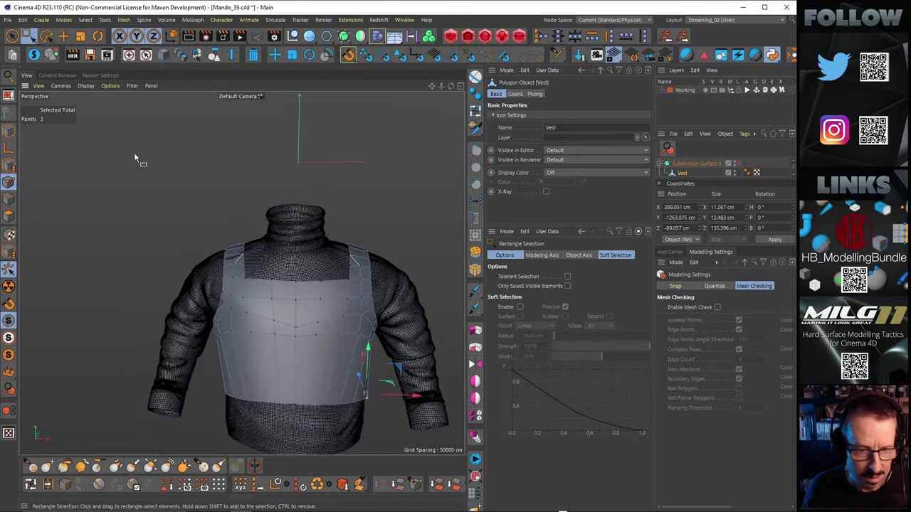
{"action": "left_click_drag", "start_coordinate": [139, 149], "coordinate": [287, 464]}
{"action": "key", "text": "Delete"}
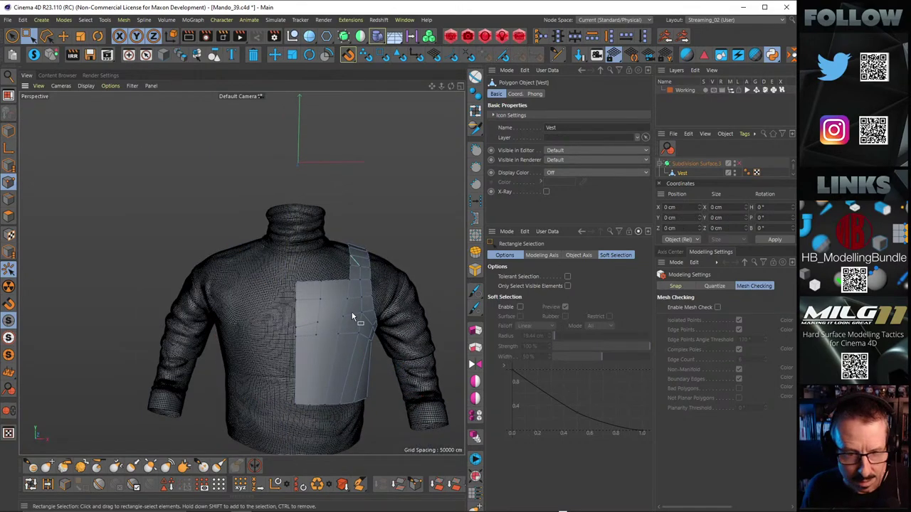
Step: Examine the half vest's object axis and centre edge against the sweater in the top view
{"action": "left_click_drag", "start_coordinate": [356, 315], "coordinate": [314, 291], "text": "alt"}
{"action": "left_click", "coordinate": [9, 131]}
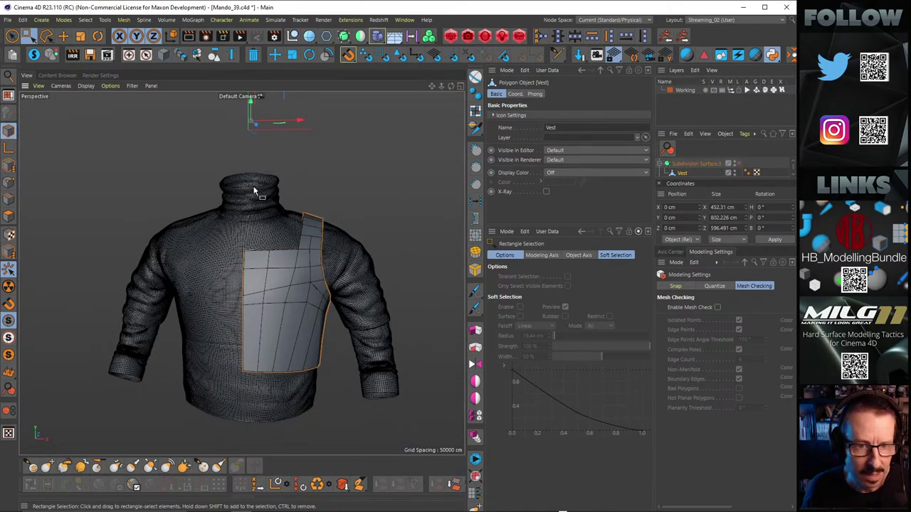
{"action": "middle_click", "coordinate": [367, 225]}
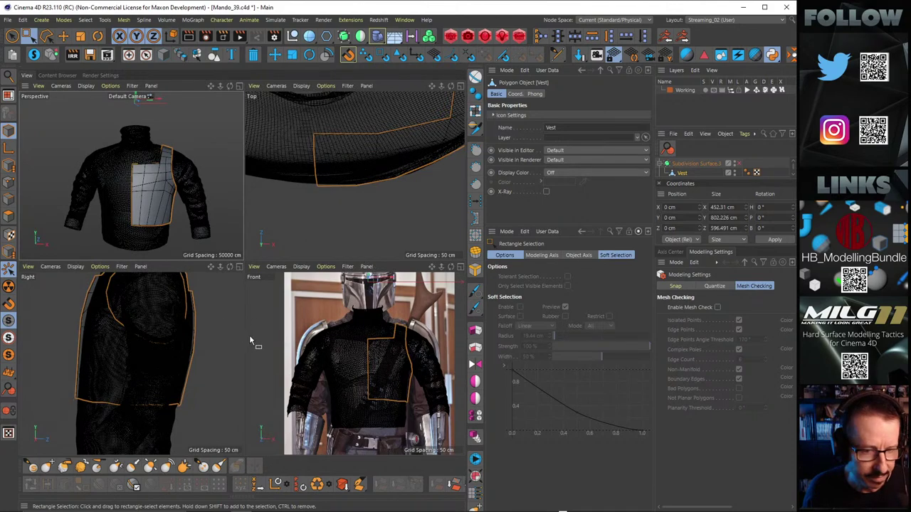
{"action": "middle_click", "coordinate": [305, 225]}
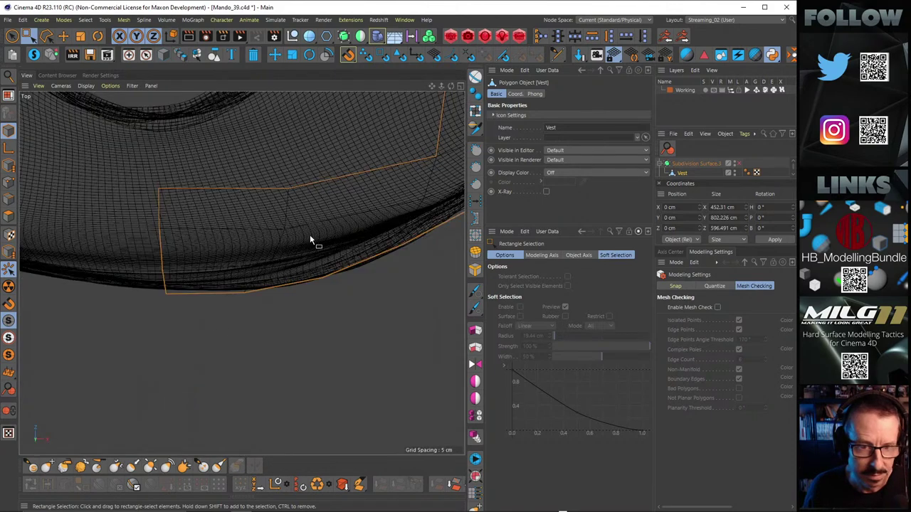
{"action": "right_click_drag", "start_coordinate": [309, 234], "coordinate": [267, 229], "text": "alt"}
{"action": "right_click_drag", "start_coordinate": [290, 165], "coordinate": [294, 166], "text": "alt"}
{"action": "scroll", "coordinate": [317, 167], "scroll_direction": "up", "scroll_amount": 3}
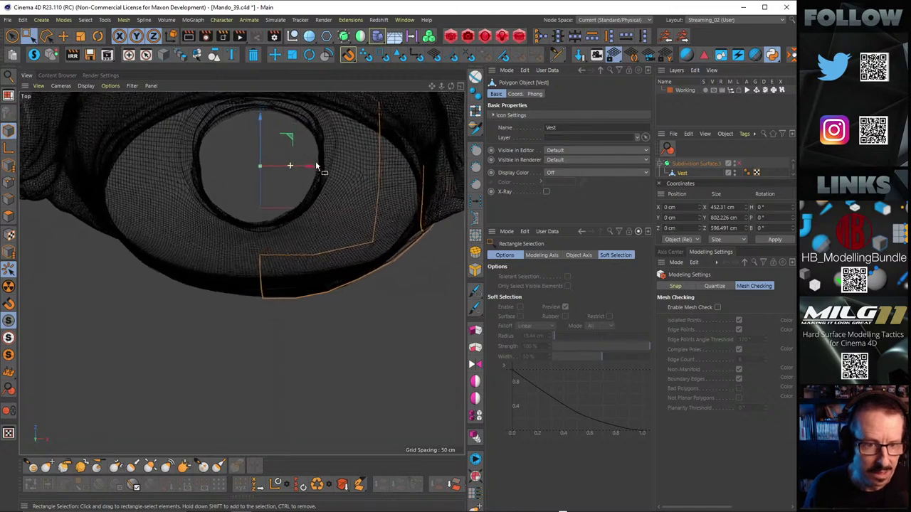
{"action": "middle_click", "coordinate": [317, 212]}
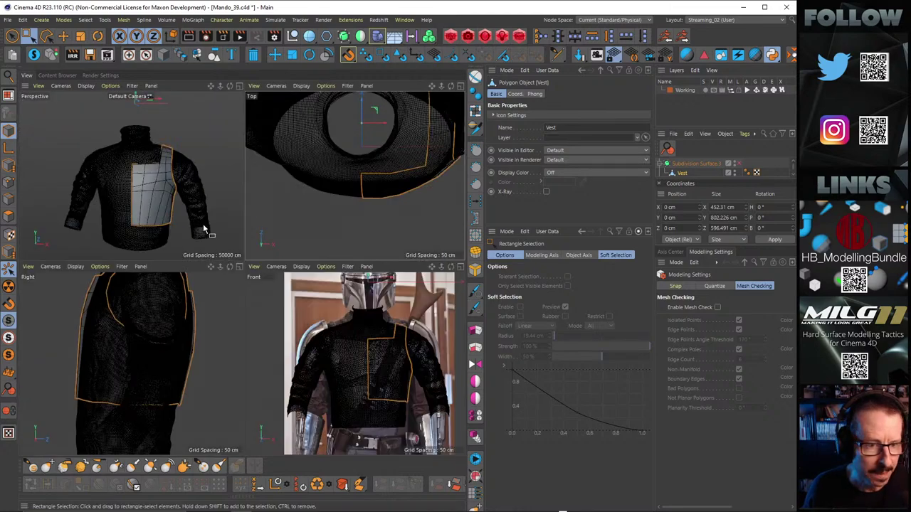
{"action": "middle_click", "coordinate": [207, 229]}
Step: Lower the vest's object axis vertically to the upper chest, at about -781 cm in Y
{"action": "left_click_drag", "start_coordinate": [301, 258], "coordinate": [299, 236], "text": "alt"}
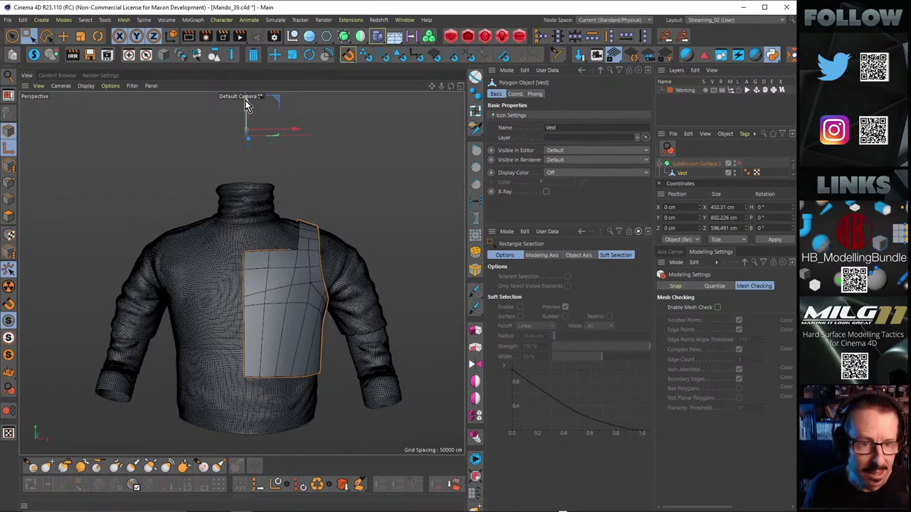
{"action": "left_click_drag", "start_coordinate": [246, 101], "coordinate": [266, 251]}
{"action": "mouse_move", "coordinate": [254, 274]}
{"action": "left_mouse_down", "text": "alt"}
{"action": "mouse_move", "coordinate": [294, 315]}
{"action": "mouse_move", "coordinate": [267, 308]}
{"action": "mouse_move", "coordinate": [265, 285]}
{"action": "left_mouse_up", "text": "alt"}
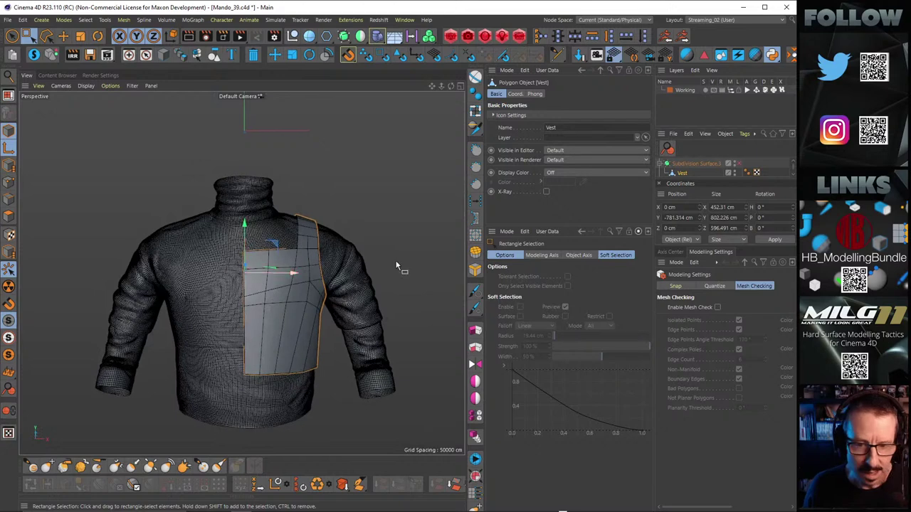
Step: Add a Symmetry object as parent of the Vest to mirror the half across the ZY plane
{"action": "left_click_drag", "start_coordinate": [698, 179], "coordinate": [700, 234]}
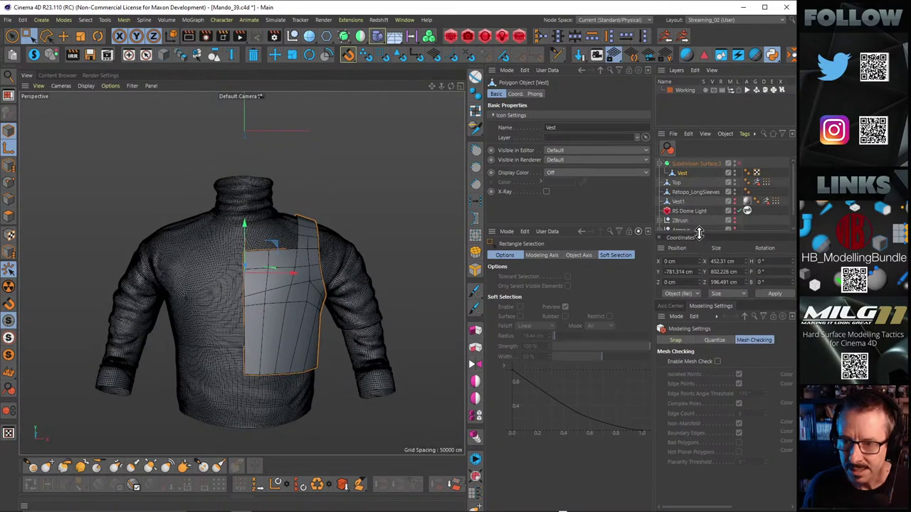
{"action": "left_click", "coordinate": [360, 37]}
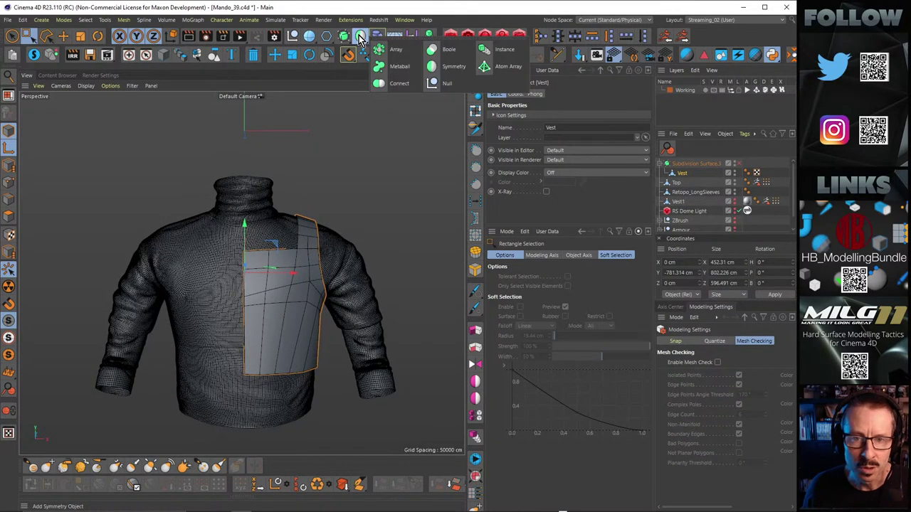
{"action": "left_click", "coordinate": [442, 68], "text": "alt"}
{"action": "left_click_drag", "start_coordinate": [321, 270], "coordinate": [255, 327], "text": "alt"}
{"action": "right_click_drag", "start_coordinate": [255, 323], "coordinate": [290, 313], "text": "alt"}
{"action": "middle_click_drag", "start_coordinate": [290, 313], "coordinate": [280, 272], "text": "alt"}
{"action": "mouse_move", "coordinate": [270, 264]}
{"action": "left_mouse_down", "text": "alt"}
{"action": "mouse_move", "coordinate": [252, 272]}
{"action": "mouse_move", "coordinate": [260, 276]}
{"action": "mouse_move", "coordinate": [265, 263]}
{"action": "mouse_move", "coordinate": [260, 271]}
{"action": "left_mouse_up", "text": "alt"}
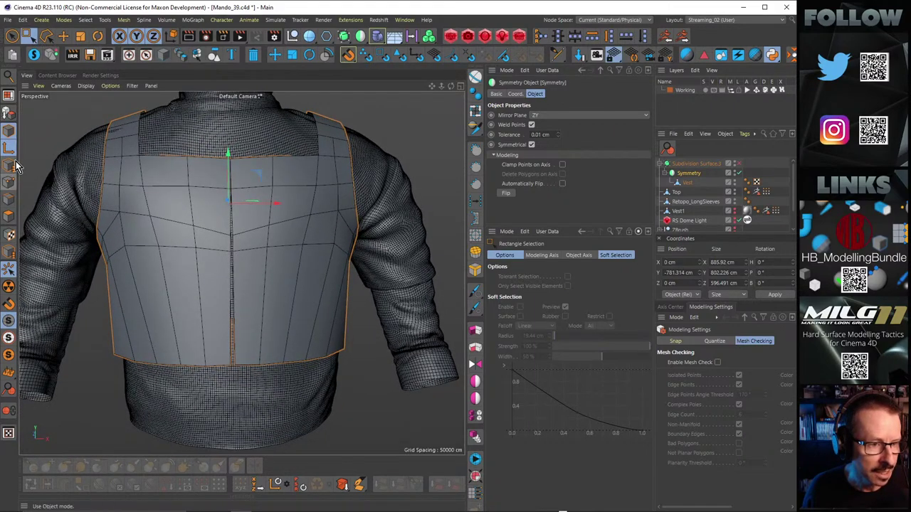
Step: Select the Vest's centre edges front and back, convert them to points and set their X value to 0 cm
{"action": "left_click", "coordinate": [9, 199]}
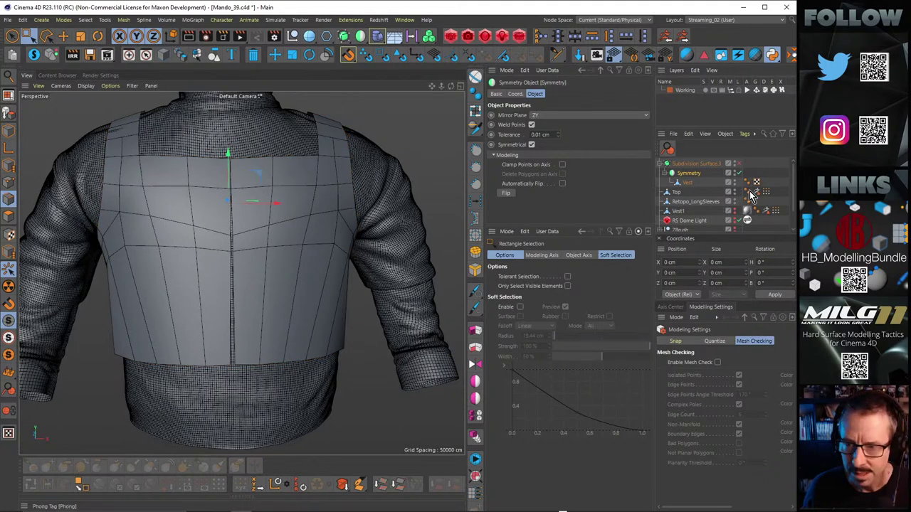
{"action": "left_click", "coordinate": [687, 183]}
{"action": "left_click_drag", "start_coordinate": [313, 224], "coordinate": [286, 241], "text": "alt"}
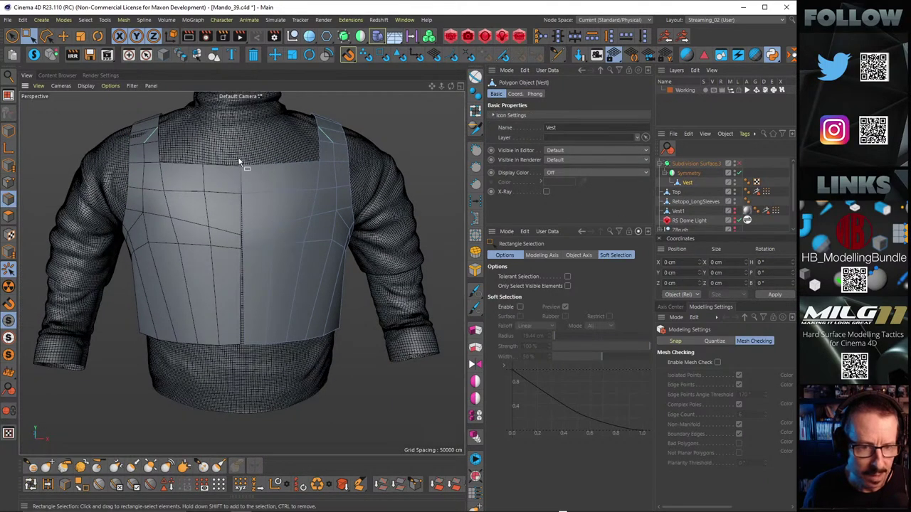
{"action": "left_click_drag", "start_coordinate": [229, 154], "coordinate": [250, 400]}
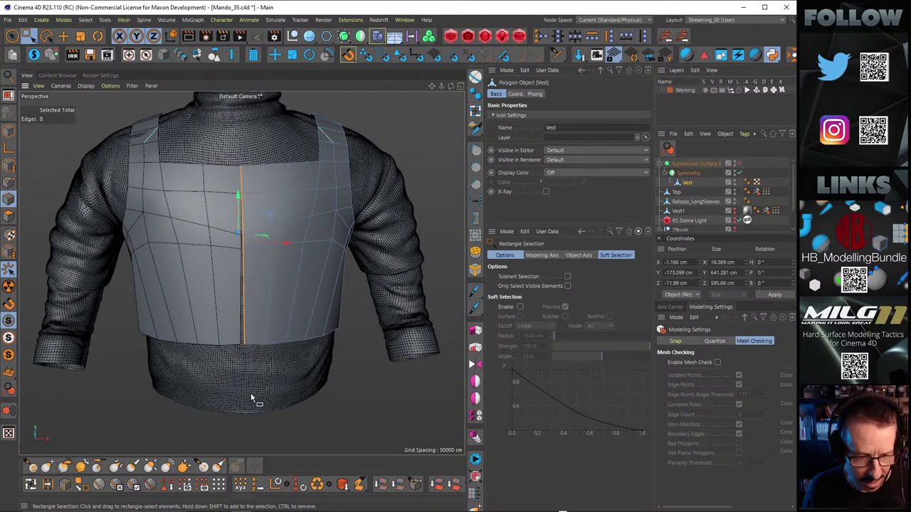
{"action": "left_click", "coordinate": [9, 183], "text": "ctrl"}
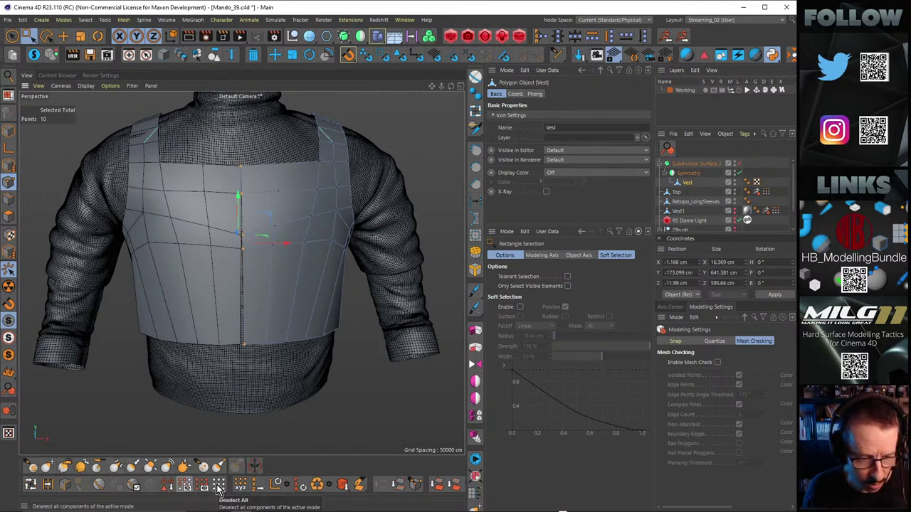
{"action": "left_click", "coordinate": [241, 486]}
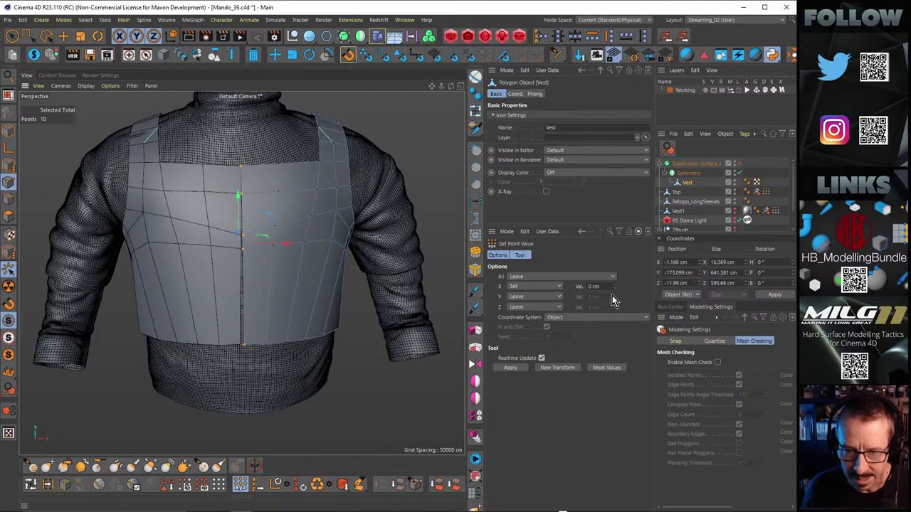
{"action": "left_click", "coordinate": [510, 368]}
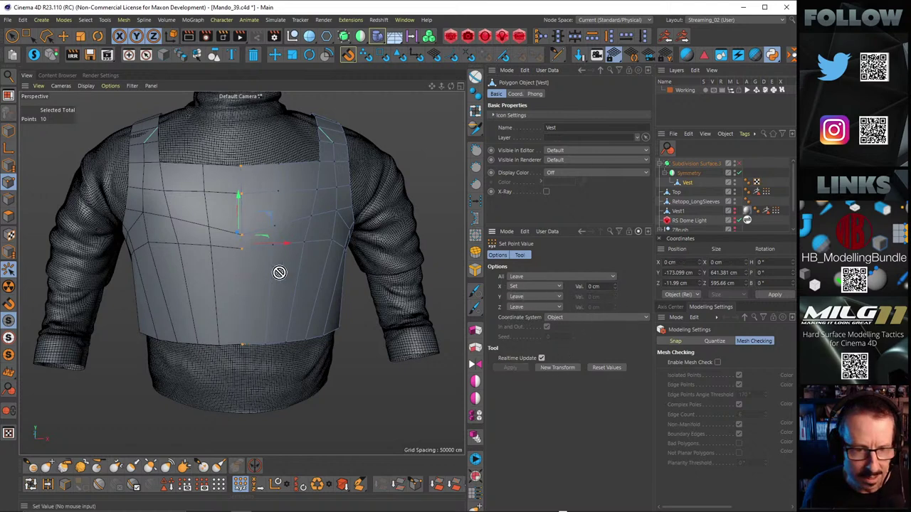
Step: Slide points on the wearer's left half of the vest along their edges to improve the edge flow
{"action": "left_click_drag", "start_coordinate": [270, 226], "coordinate": [248, 236], "text": "alt"}
{"action": "right_click_drag", "start_coordinate": [248, 236], "coordinate": [271, 221], "text": "alt"}
{"action": "left_click_drag", "start_coordinate": [260, 220], "coordinate": [256, 199], "text": "alt"}
{"action": "right_click_drag", "start_coordinate": [272, 202], "coordinate": [241, 211], "text": "alt"}
{"action": "left_click_drag", "start_coordinate": [240, 211], "coordinate": [273, 260], "text": "alt"}
{"action": "key", "text": "m"}
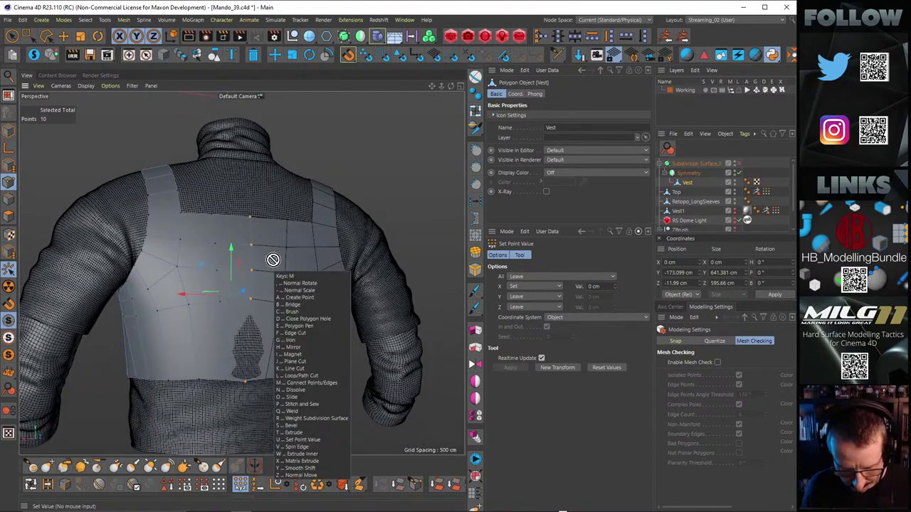
{"action": "key", "text": "o"}
{"action": "scroll", "coordinate": [238, 307], "scroll_direction": "up", "scroll_amount": 3}
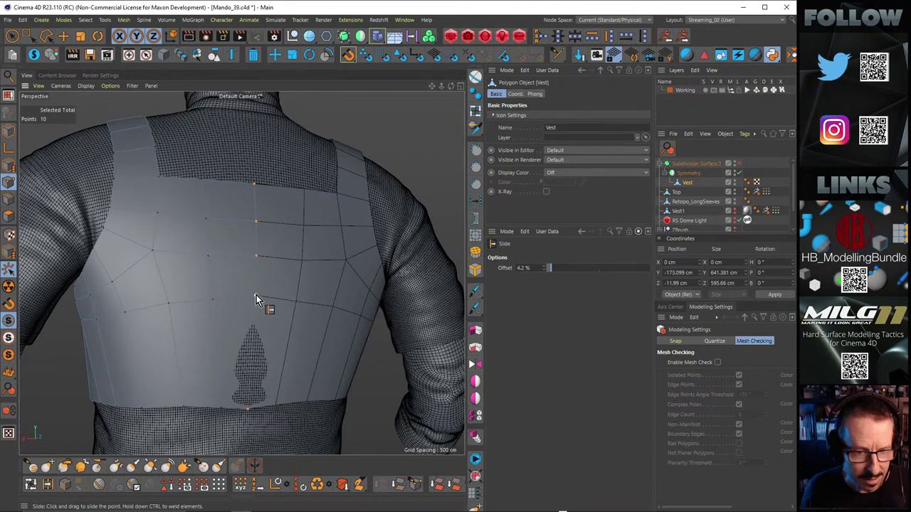
{"action": "left_click_drag", "start_coordinate": [254, 304], "coordinate": [169, 309], "text": "alt"}
{"action": "scroll", "coordinate": [223, 271], "scroll_direction": "down", "scroll_amount": 2}
{"action": "left_click_drag", "start_coordinate": [212, 264], "coordinate": [111, 238]}
{"action": "scroll", "coordinate": [214, 261], "scroll_direction": "down", "scroll_amount": 2}
{"action": "scroll", "coordinate": [216, 245], "scroll_direction": "up", "scroll_amount": 2}
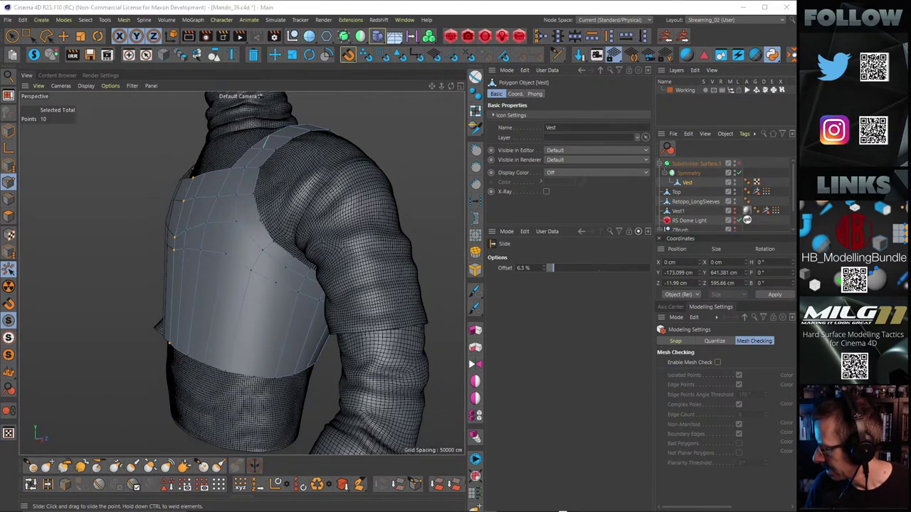
{"action": "left_click_drag", "start_coordinate": [291, 307], "coordinate": [97, 284], "text": "alt"}
{"action": "key", "text": "Return"}
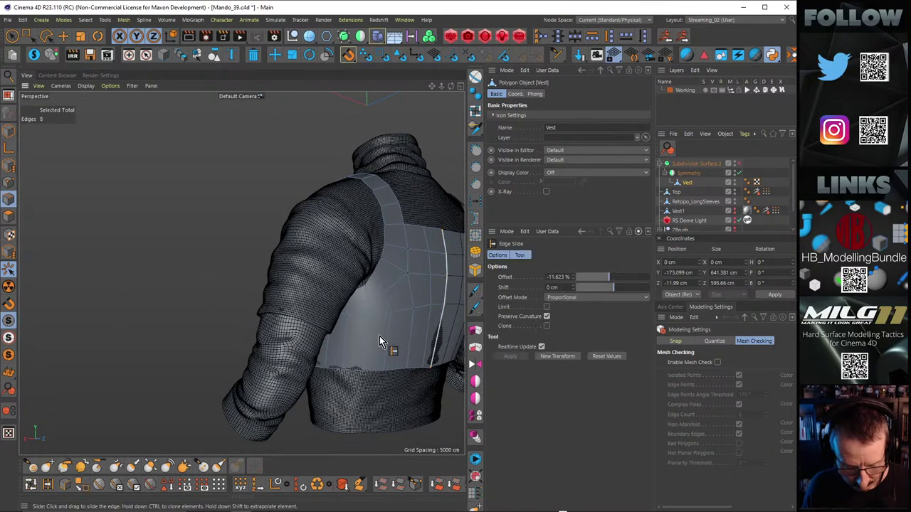
Step: Select the vest's bottom border edges from the front centre around to the back centre and even out their spacing
{"action": "key", "text": "e"}
{"action": "left_click", "coordinate": [404, 311]}
{"action": "left_click_drag", "start_coordinate": [370, 320], "coordinate": [305, 325], "text": "alt"}
{"action": "double_click", "coordinate": [375, 313]}
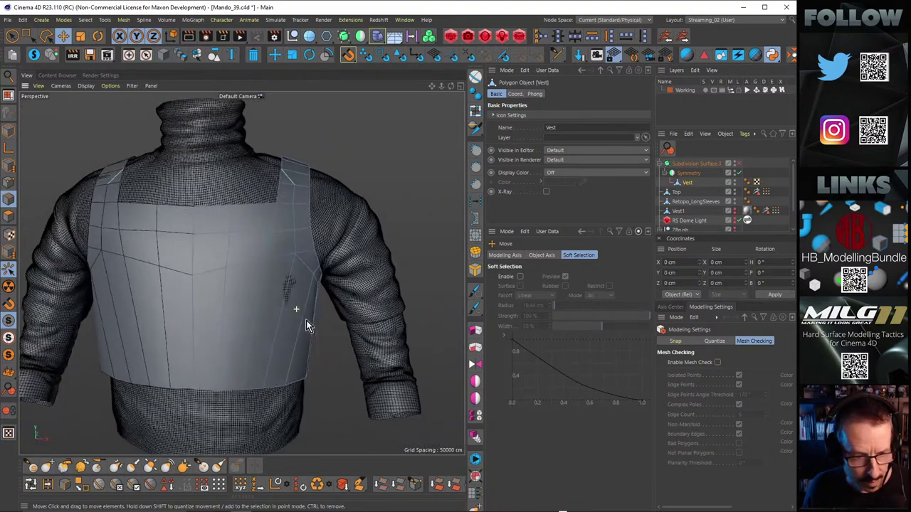
{"action": "left_click", "coordinate": [205, 393]}
{"action": "left_click_drag", "start_coordinate": [235, 348], "coordinate": [380, 370], "text": "alt"}
{"action": "left_click", "coordinate": [394, 369], "text": "ctrl+shift"}
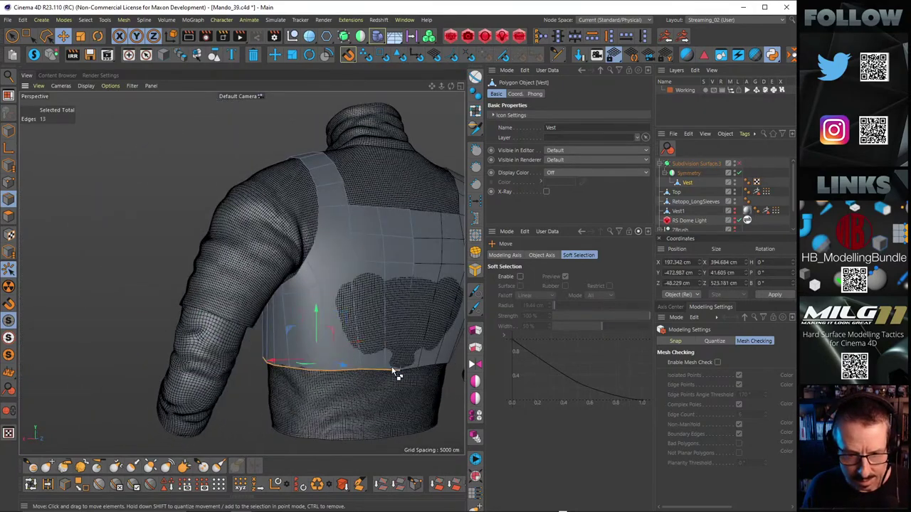
{"action": "left_click_drag", "start_coordinate": [240, 272], "coordinate": [500, 154], "text": "alt"}
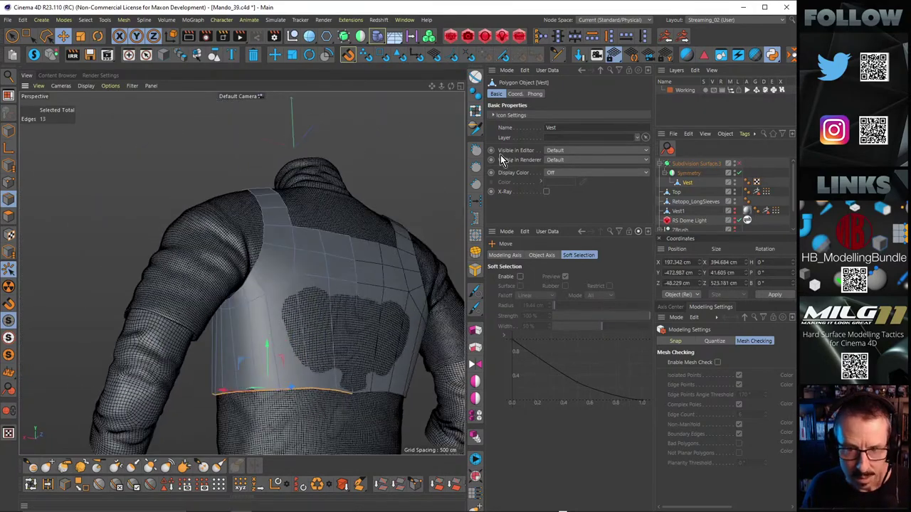
{"action": "left_click", "coordinate": [476, 201]}
Step: Inspect the vest's bottom border and the wearer's left side from the front, side and back
{"action": "left_click_drag", "start_coordinate": [362, 292], "coordinate": [358, 334], "text": "alt"}
{"action": "right_click_drag", "start_coordinate": [269, 347], "coordinate": [296, 332], "text": "alt"}
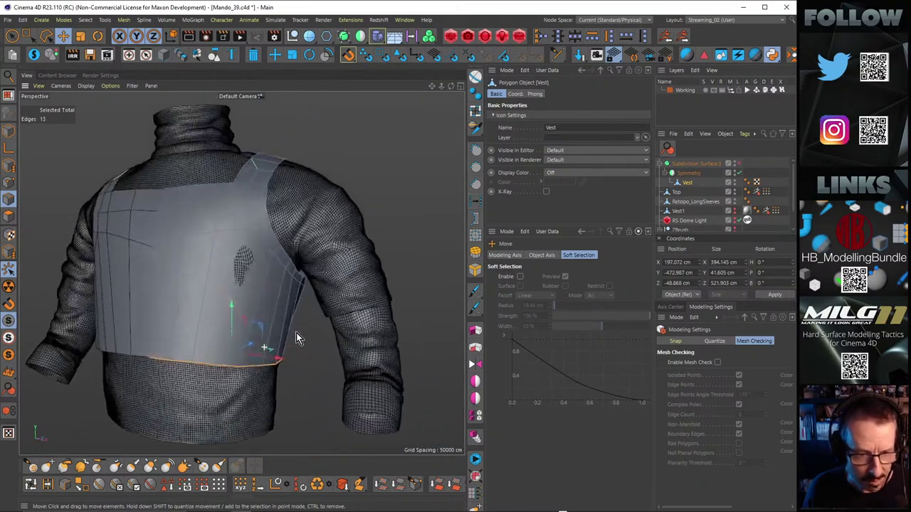
{"action": "left_click_drag", "start_coordinate": [296, 332], "coordinate": [308, 264], "text": "alt"}
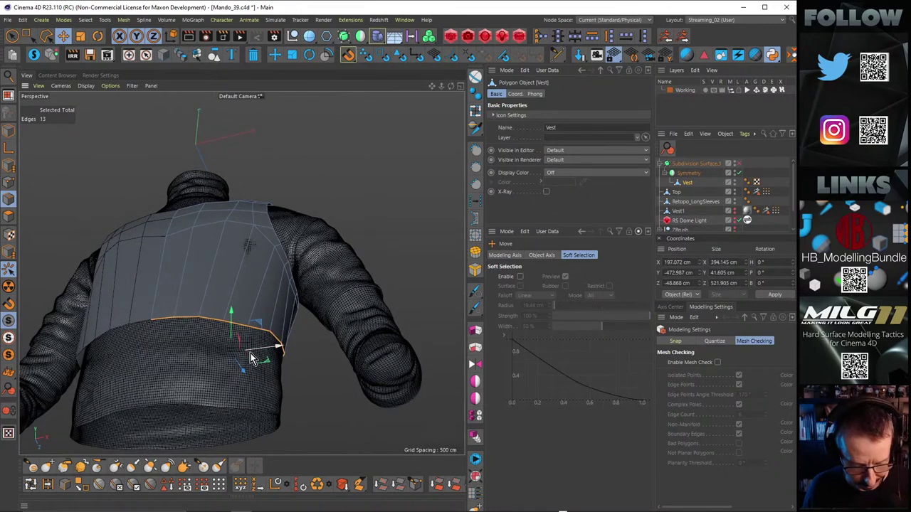
{"action": "key", "text": "Return"}
{"action": "right_click_drag", "start_coordinate": [252, 355], "coordinate": [281, 326], "text": "alt"}
{"action": "left_click", "coordinate": [281, 327]}
{"action": "left_click_drag", "start_coordinate": [267, 338], "coordinate": [276, 311], "text": "alt"}
{"action": "right_click_drag", "start_coordinate": [274, 310], "coordinate": [220, 312], "text": "alt"}
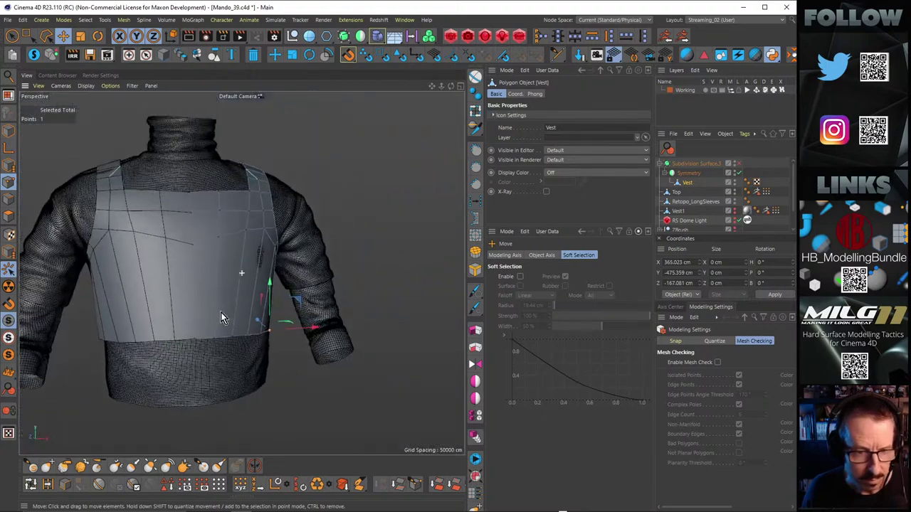
{"action": "left_click_drag", "start_coordinate": [220, 312], "coordinate": [196, 299], "text": "alt"}
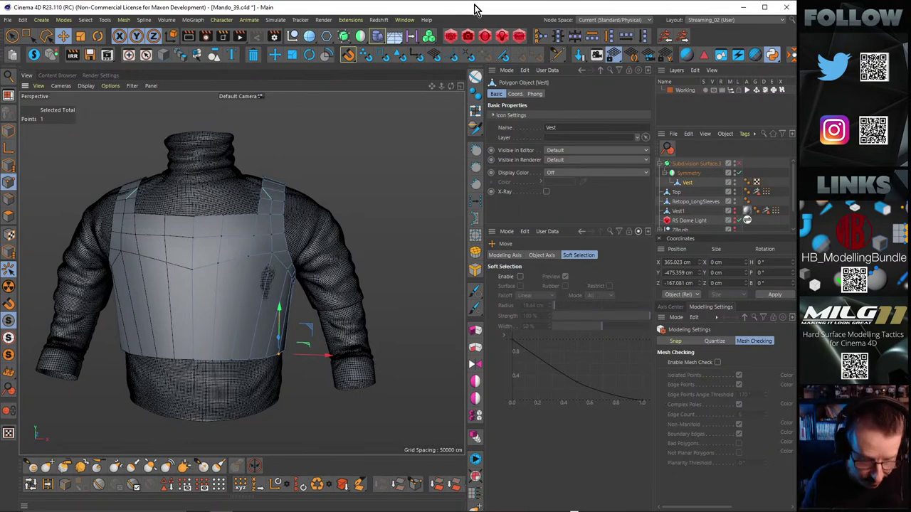
{"action": "scroll", "coordinate": [278, 313], "scroll_direction": "up", "scroll_amount": 5}
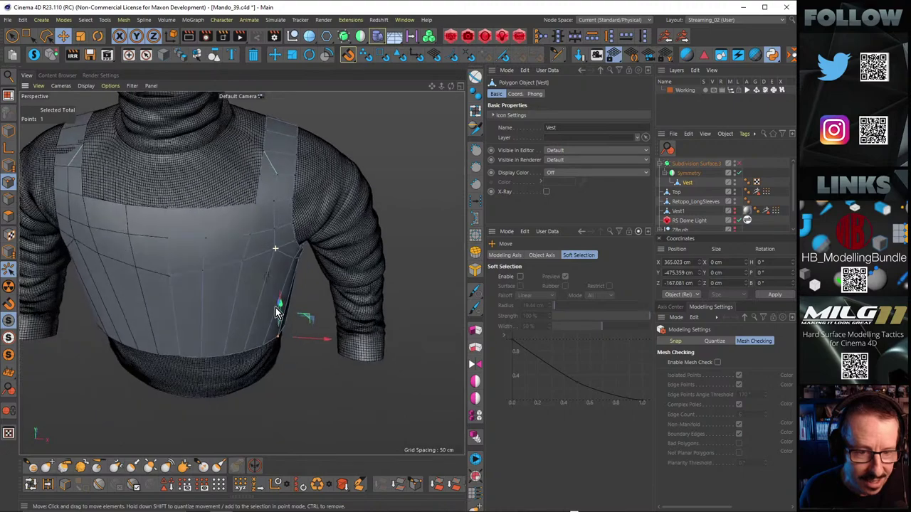
{"action": "left_click_drag", "start_coordinate": [276, 308], "coordinate": [272, 249], "text": "alt"}
{"action": "right_click_drag", "start_coordinate": [272, 248], "coordinate": [229, 253], "text": "alt"}
{"action": "left_click_drag", "start_coordinate": [228, 252], "coordinate": [381, 246], "text": "alt"}
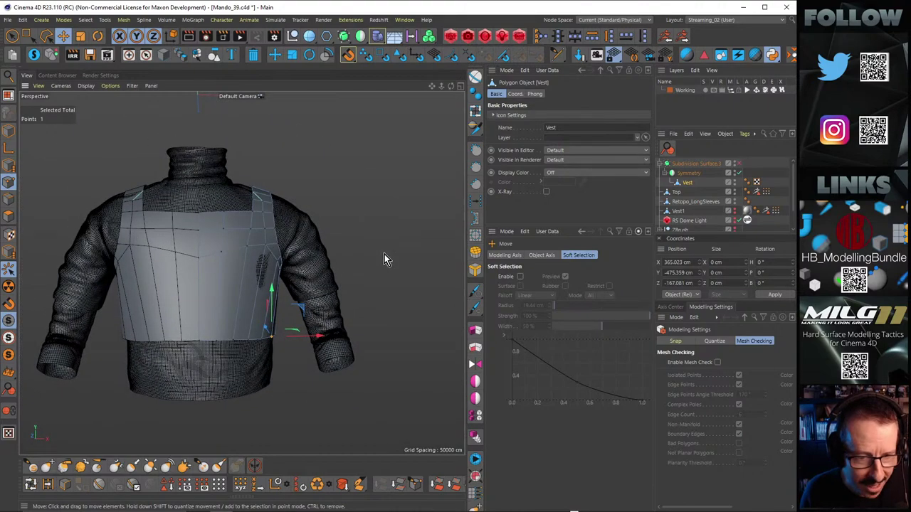
Step: Compare the vest half with the Mandalorian armour reference in the front view
{"action": "right_click_drag", "start_coordinate": [249, 261], "coordinate": [294, 259], "text": "alt"}
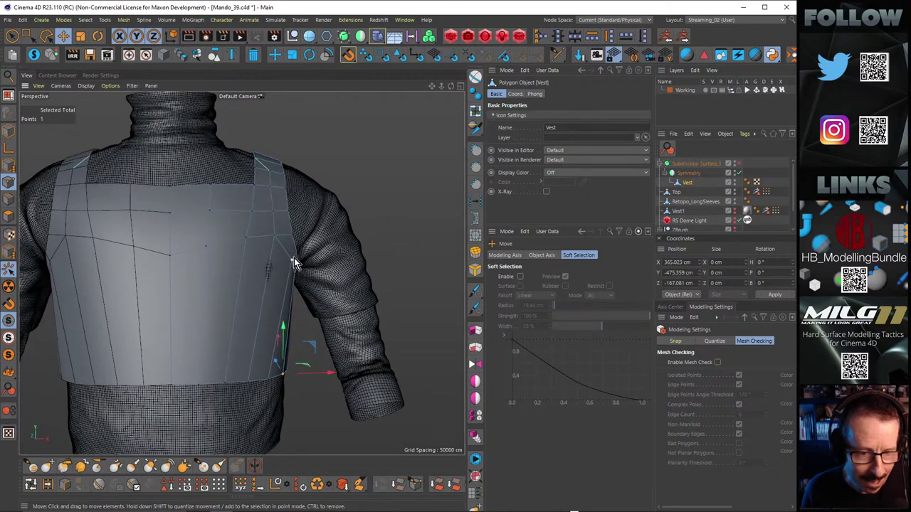
{"action": "middle_click", "coordinate": [360, 240]}
{"action": "middle_click", "coordinate": [337, 347]}
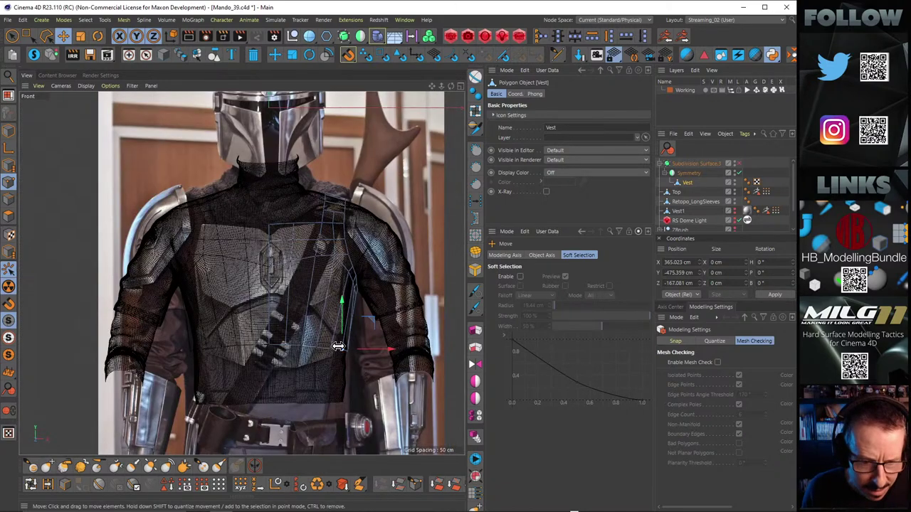
{"action": "middle_click", "coordinate": [277, 296]}
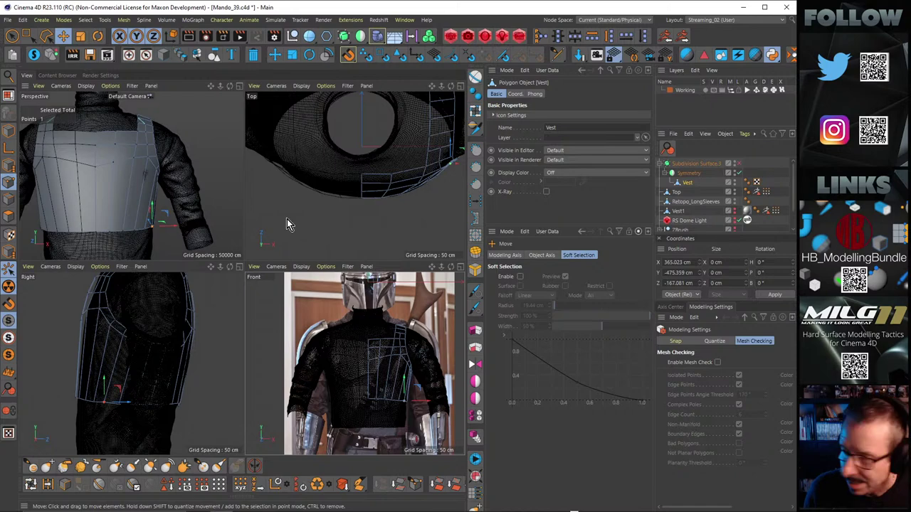
{"action": "middle_click", "coordinate": [174, 214]}
{"action": "mouse_move", "coordinate": [272, 266]}
{"action": "left_mouse_down", "text": "alt"}
{"action": "mouse_move", "coordinate": [221, 271]}
{"action": "mouse_move", "coordinate": [272, 265]}
{"action": "left_mouse_up", "text": "alt"}
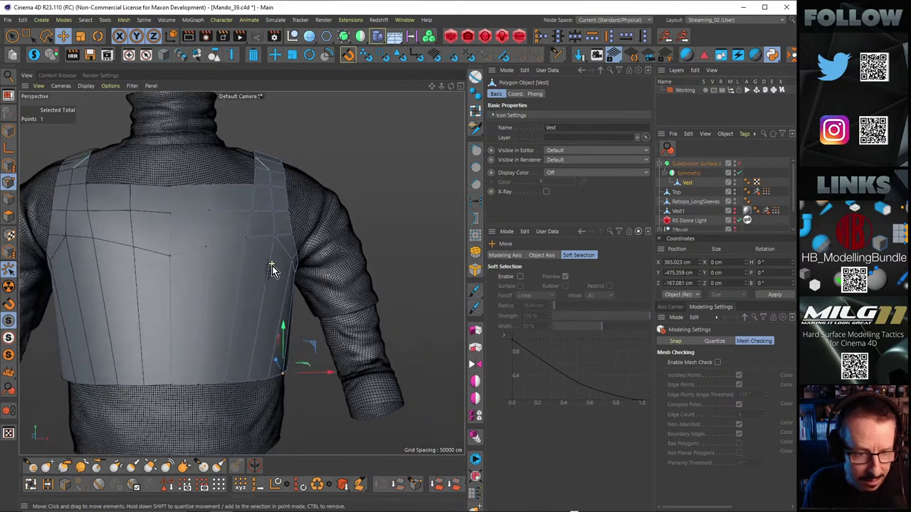
{"action": "key", "text": "k"}
{"action": "key", "text": "l"}
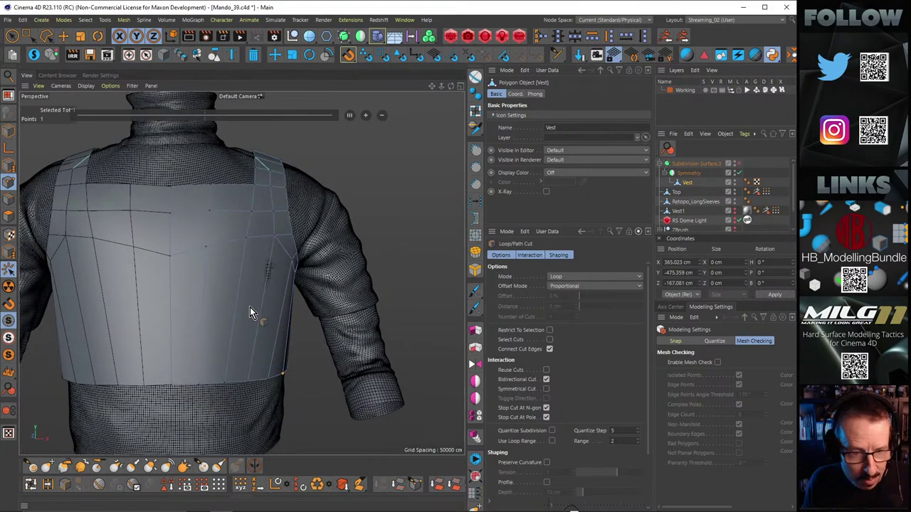
{"action": "left_click_drag", "start_coordinate": [262, 306], "coordinate": [227, 279], "text": "alt"}
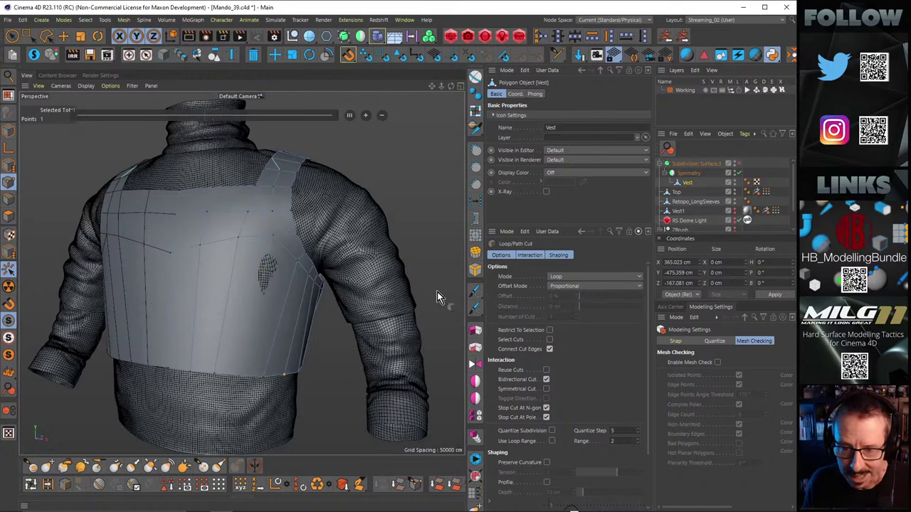
Step: In the front view, use Line Cut with Visible Only off to cut a horizontal line through the vest half below the chest emblem
{"action": "middle_click", "coordinate": [341, 318]}
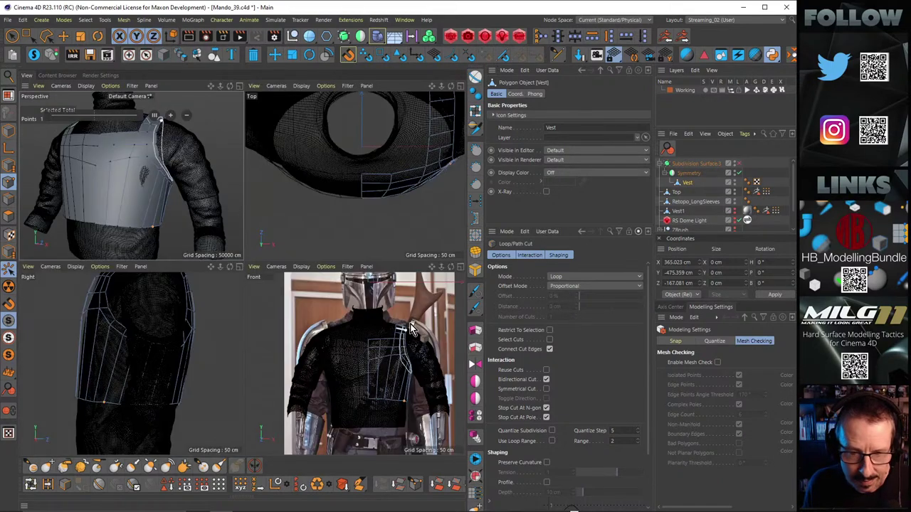
{"action": "middle_click", "coordinate": [390, 383]}
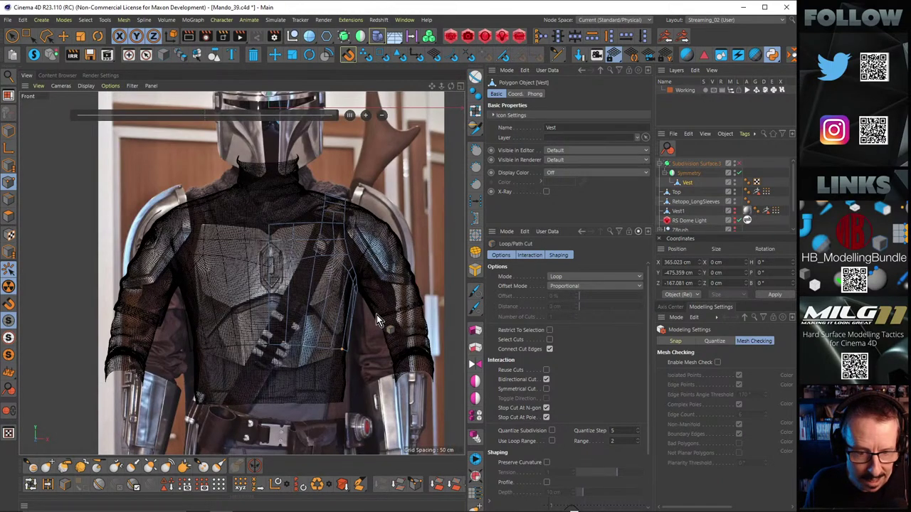
{"action": "scroll", "coordinate": [373, 320], "scroll_direction": "up", "scroll_amount": 5}
{"action": "scroll", "coordinate": [399, 324], "scroll_direction": "down", "scroll_amount": 4}
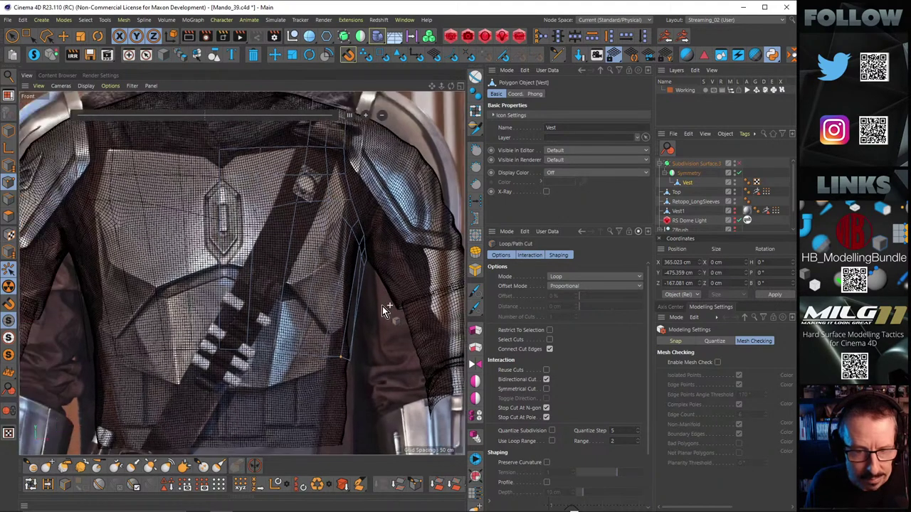
{"action": "scroll", "coordinate": [384, 305], "scroll_direction": "up", "scroll_amount": 2}
{"action": "key", "text": "k"}
{"action": "key", "text": "k"}
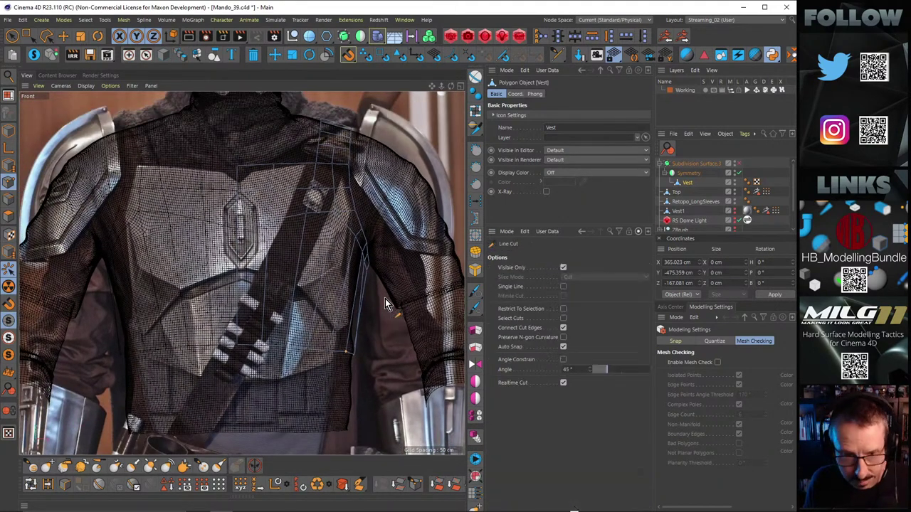
{"action": "left_click", "coordinate": [563, 267]}
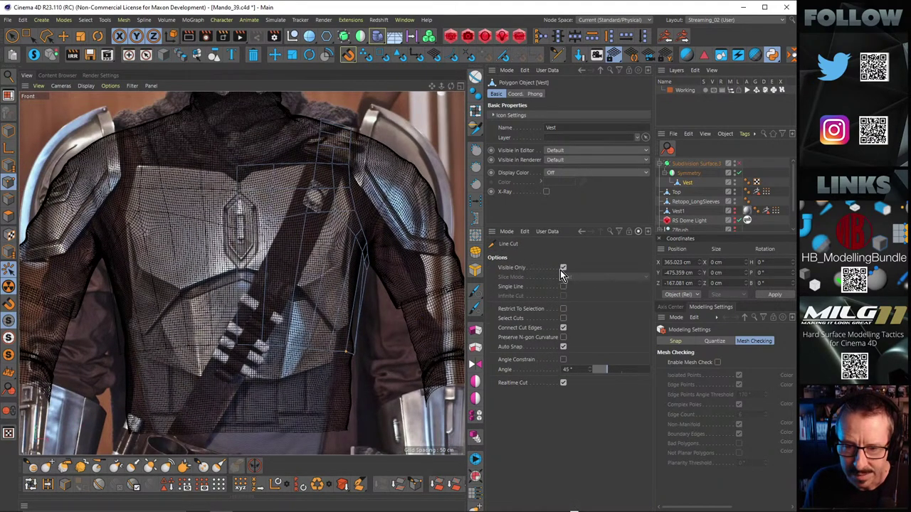
{"action": "left_click", "coordinate": [238, 283]}
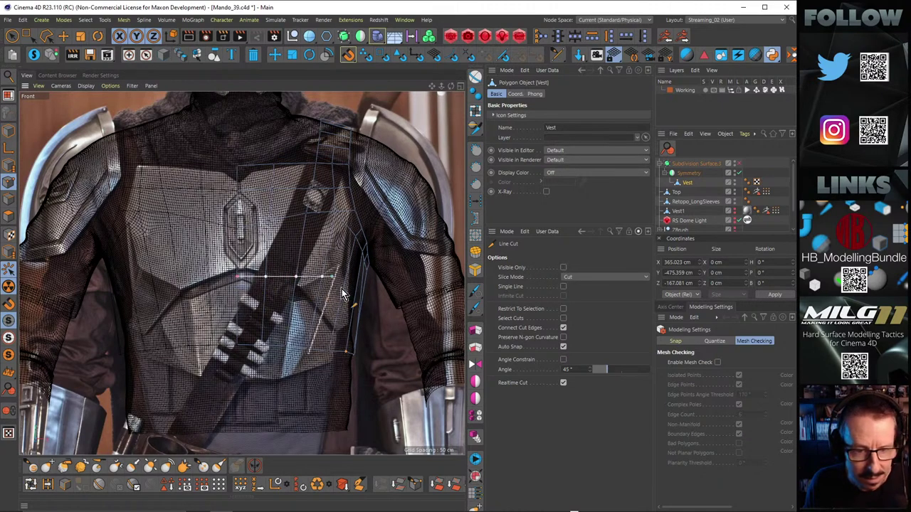
Step: Line-cut a second horizontal line through the vest half, about midway between the first cut and the bottom border
{"action": "key", "text": "k"}
{"action": "key", "text": "l"}
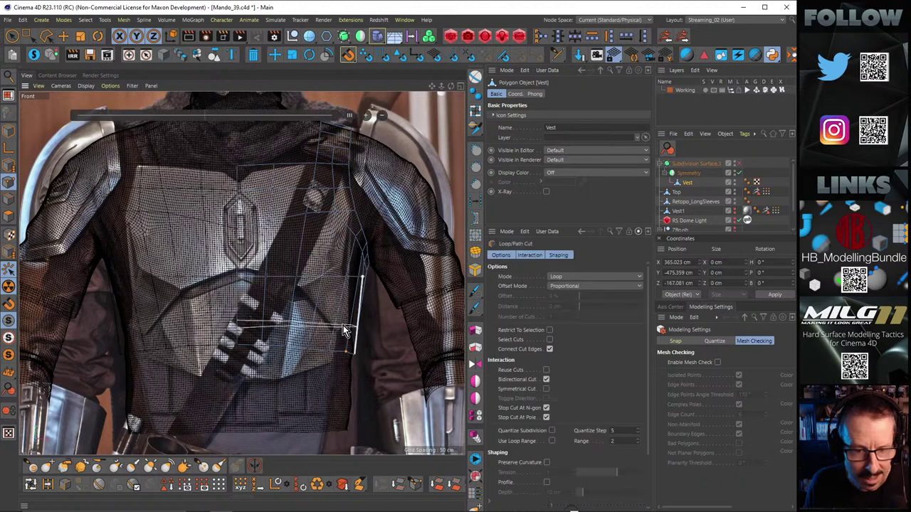
{"action": "key", "text": "k"}
{"action": "key", "text": "k"}
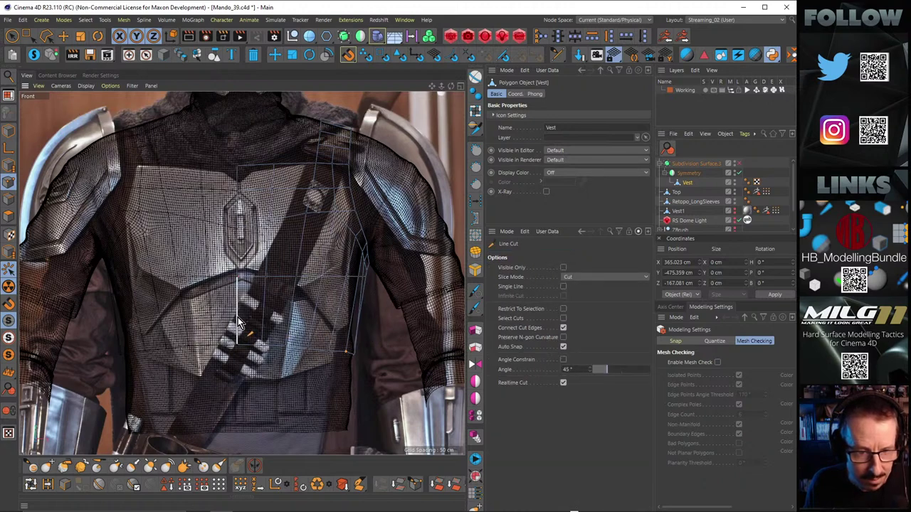
{"action": "left_click_drag", "start_coordinate": [238, 318], "coordinate": [352, 317]}
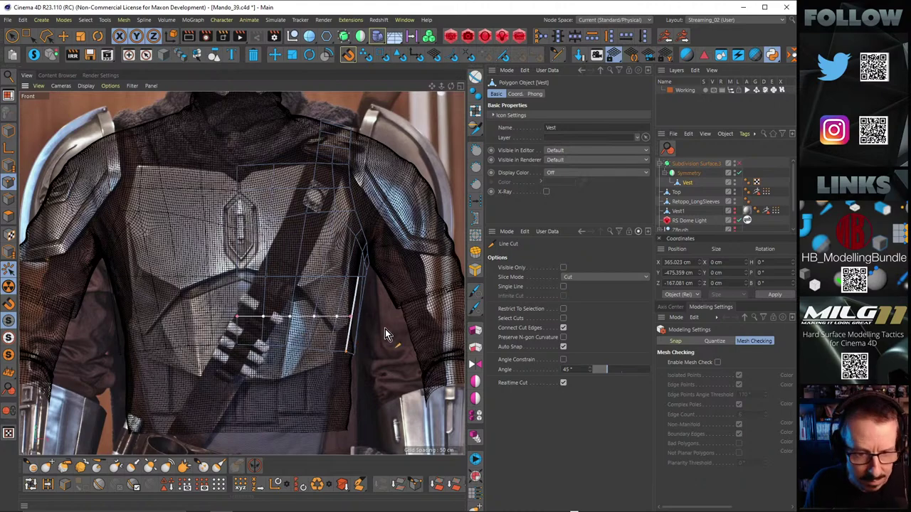
{"action": "key", "text": "k"}
{"action": "key", "text": "l"}
{"action": "scroll", "coordinate": [406, 351], "scroll_direction": "up", "scroll_amount": 1}
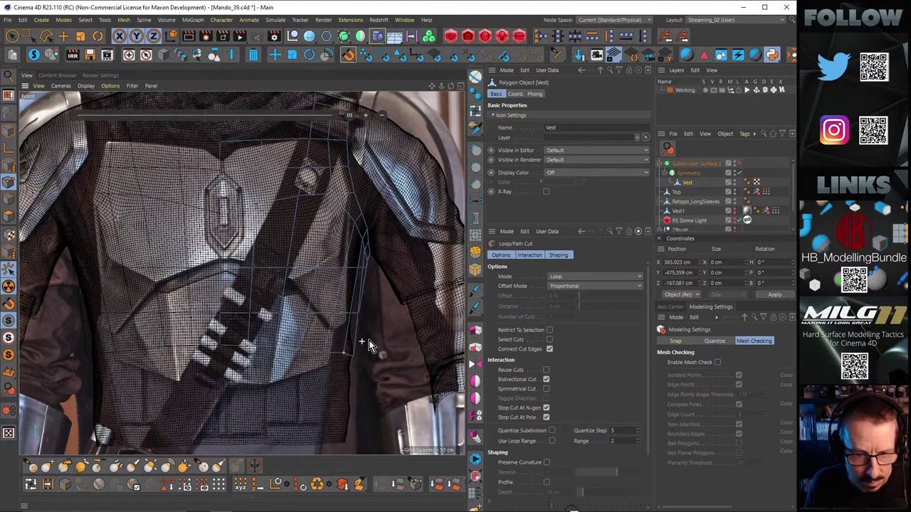
{"action": "scroll", "coordinate": [370, 340], "scroll_direction": "up", "scroll_amount": 2}
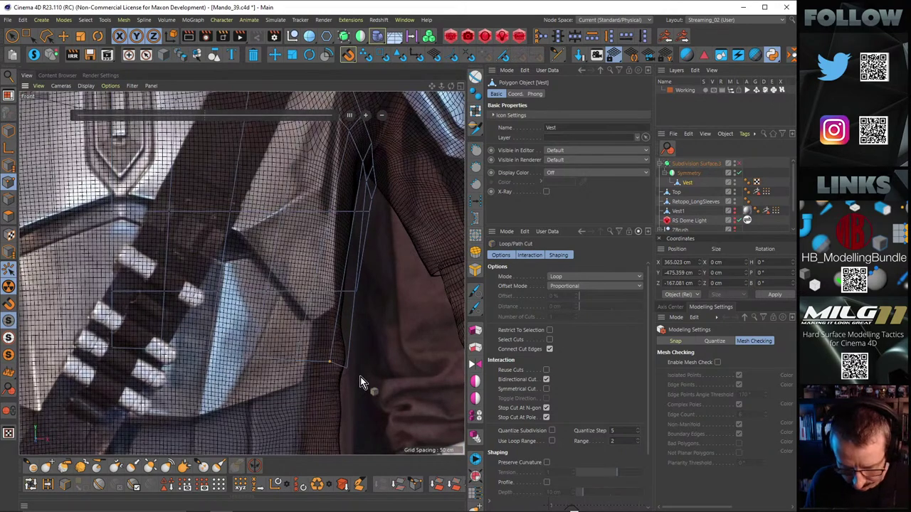
{"action": "key", "text": "m"}
{"action": "key", "text": "q"}
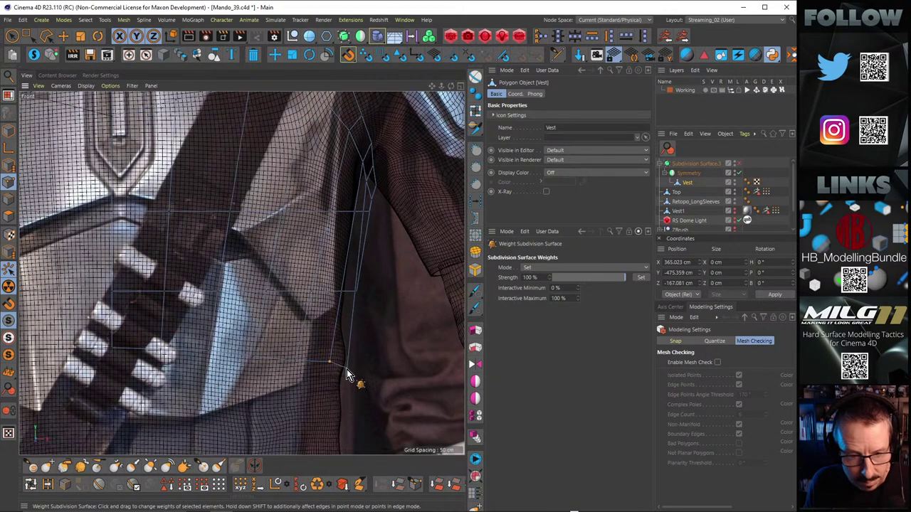
Step: Inspect both new horizontal cuts in perspective around the vest's front, armhole and back
{"action": "middle_click", "coordinate": [386, 290]}
{"action": "middle_click", "coordinate": [166, 221]}
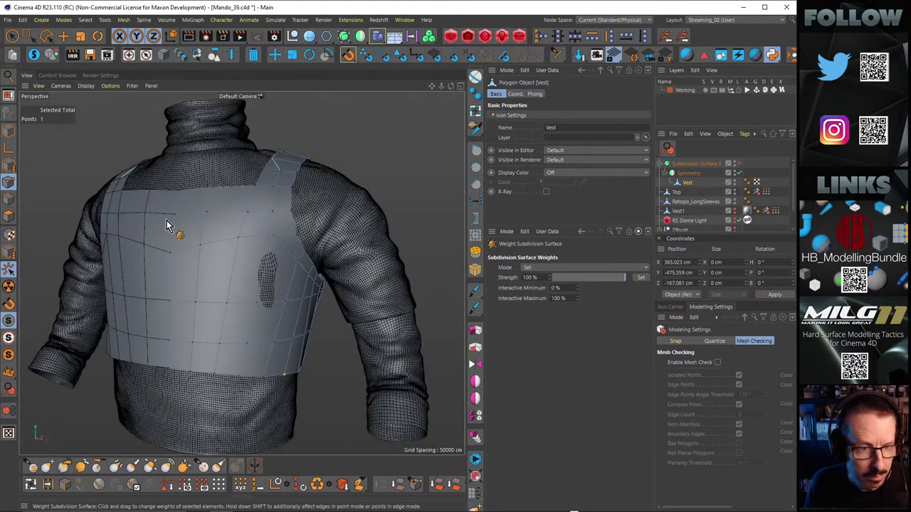
{"action": "left_click_drag", "start_coordinate": [303, 299], "coordinate": [266, 291], "text": "alt"}
{"action": "right_click_drag", "start_coordinate": [285, 286], "coordinate": [362, 286], "text": "alt"}
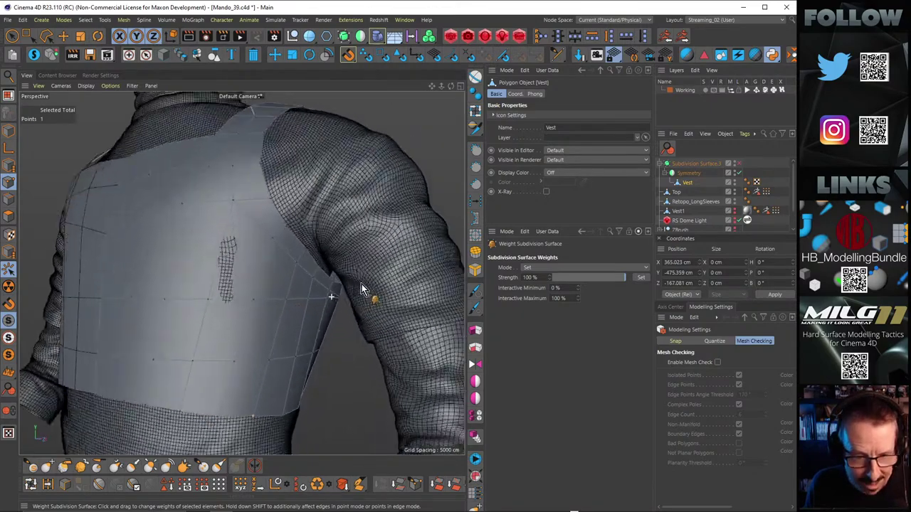
{"action": "left_click_drag", "start_coordinate": [361, 286], "coordinate": [152, 288], "text": "alt"}
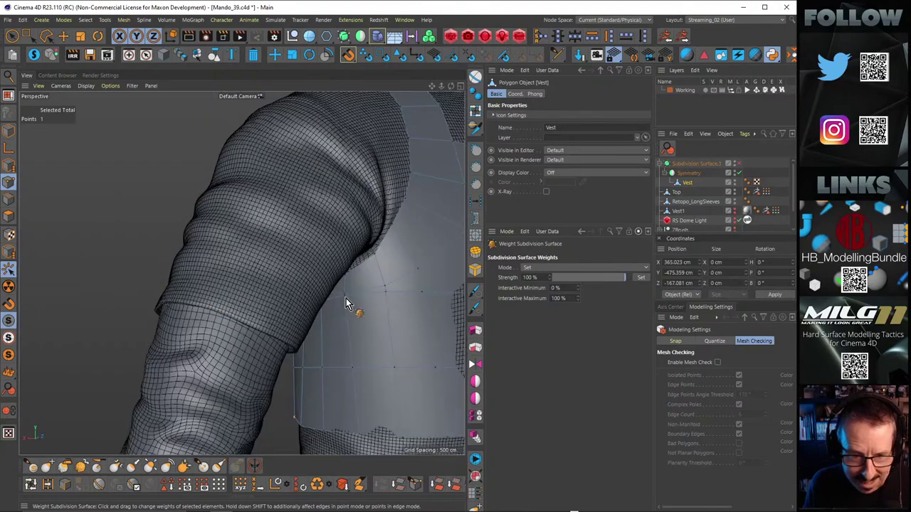
{"action": "right_click_drag", "start_coordinate": [346, 303], "coordinate": [378, 286], "text": "alt"}
{"action": "left_click_drag", "start_coordinate": [378, 286], "coordinate": [385, 291], "text": "alt"}
{"action": "right_click_drag", "start_coordinate": [385, 290], "coordinate": [365, 287], "text": "alt"}
{"action": "left_click_drag", "start_coordinate": [365, 288], "coordinate": [459, 289], "text": "alt"}
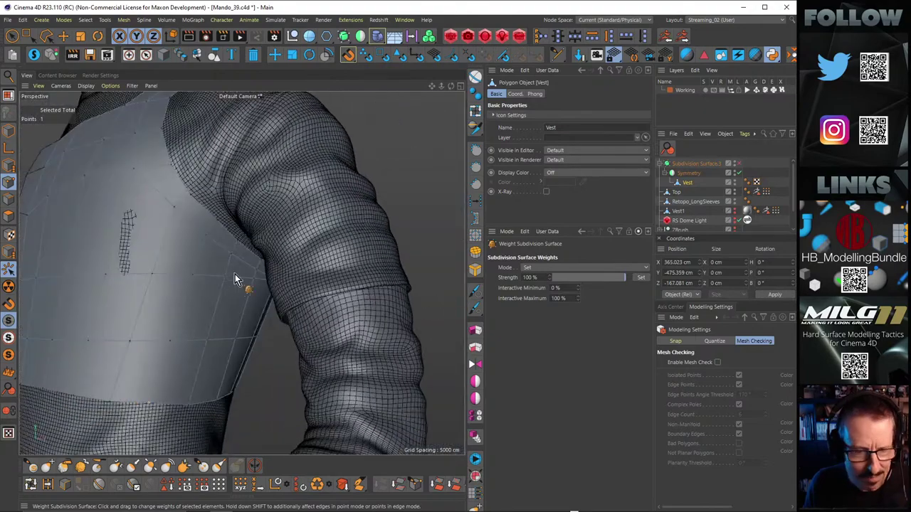
{"action": "right_click_drag", "start_coordinate": [238, 274], "coordinate": [215, 302], "text": "alt"}
{"action": "mouse_move", "coordinate": [278, 285]}
{"action": "left_mouse_down", "text": "alt"}
{"action": "mouse_move", "coordinate": [349, 297]}
{"action": "mouse_move", "coordinate": [271, 293]}
{"action": "left_mouse_up", "text": "alt"}
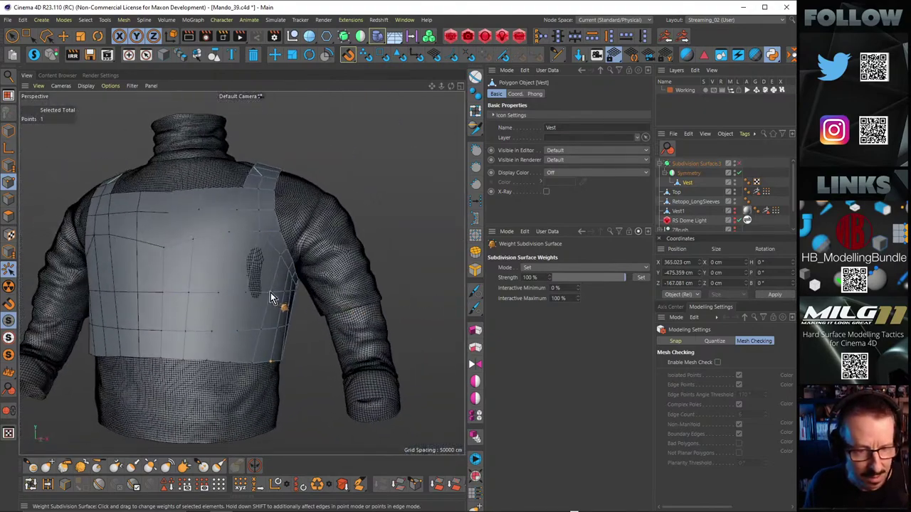
{"action": "right_click_drag", "start_coordinate": [242, 273], "coordinate": [283, 299], "text": "alt"}
{"action": "middle_click_drag", "start_coordinate": [283, 299], "coordinate": [284, 339], "text": "alt"}
{"action": "left_click_drag", "start_coordinate": [267, 306], "coordinate": [254, 322], "text": "alt"}
{"action": "scroll", "coordinate": [287, 328], "scroll_direction": "up", "scroll_amount": 4}
Step: Slide the upper new horizontal edge loop slightly downward and slide an edge on the vest's lower front to adjust the row spacing
{"action": "key", "text": "Return"}
{"action": "key", "text": "e"}
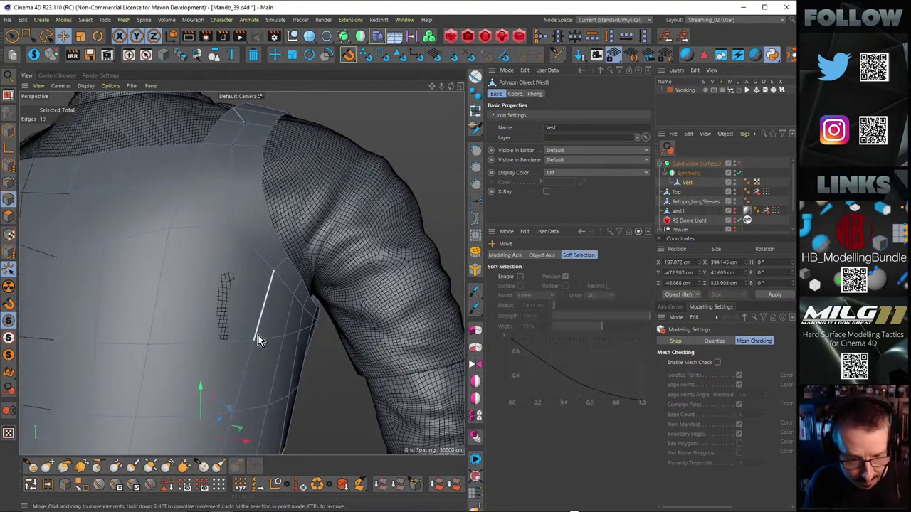
{"action": "double_click", "coordinate": [274, 339]}
{"action": "right_click_drag", "start_coordinate": [289, 329], "coordinate": [253, 327], "text": "alt"}
{"action": "right_click", "coordinate": [252, 329]}
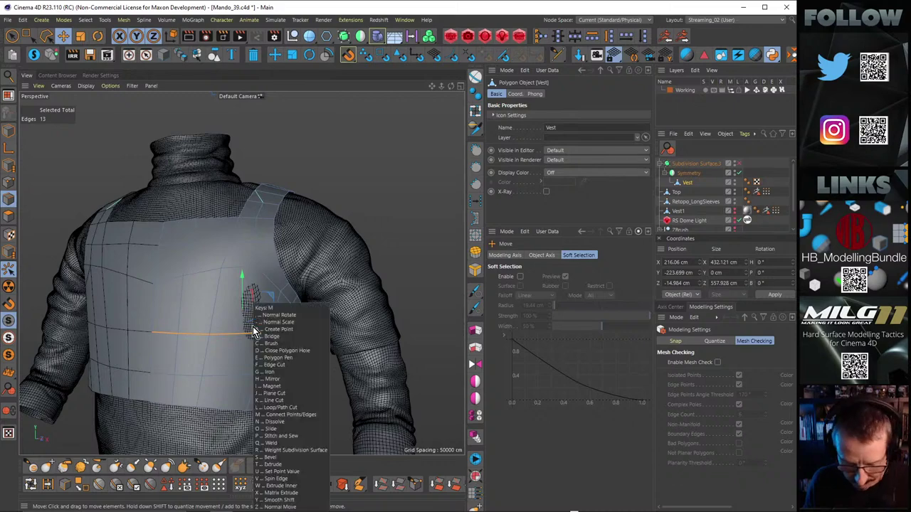
{"action": "left_click", "coordinate": [267, 362]}
{"action": "mouse_move", "coordinate": [250, 333]}
{"action": "left_mouse_down"}
{"action": "mouse_move", "coordinate": [253, 341]}
{"action": "mouse_move", "coordinate": [260, 324]}
{"action": "mouse_move", "coordinate": [242, 344]}
{"action": "left_mouse_up"}
{"action": "double_click", "coordinate": [222, 373]}
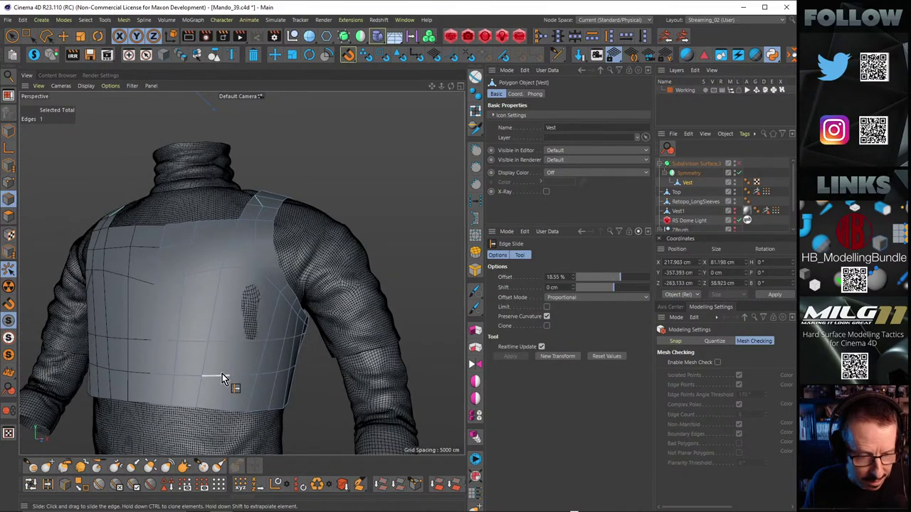
{"action": "left_click_drag", "start_coordinate": [218, 375], "coordinate": [142, 362]}
Step: Select the vest's bottom border edges from the front centre to the back centre and line up the selection
{"action": "left_click_drag", "start_coordinate": [202, 364], "coordinate": [41, 342], "text": "alt"}
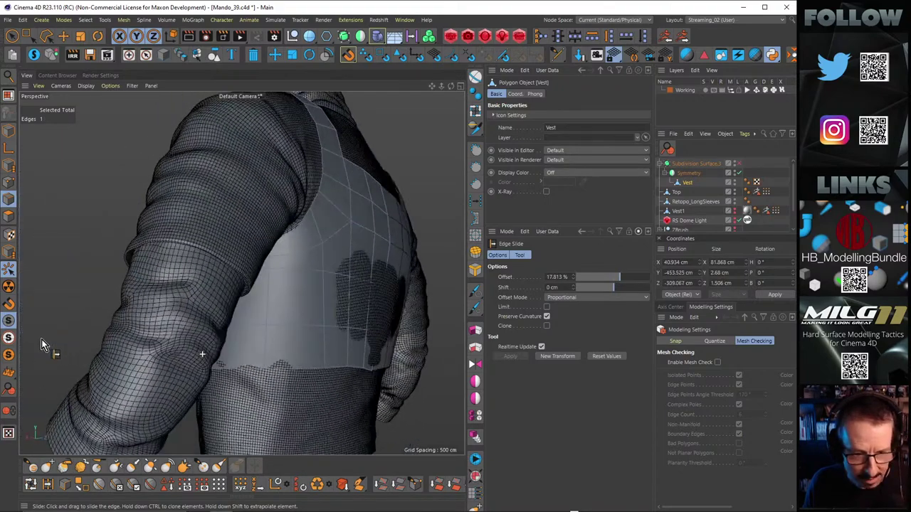
{"action": "double_click", "coordinate": [369, 370]}
{"action": "left_click_drag", "start_coordinate": [369, 370], "coordinate": [304, 297], "text": "alt"}
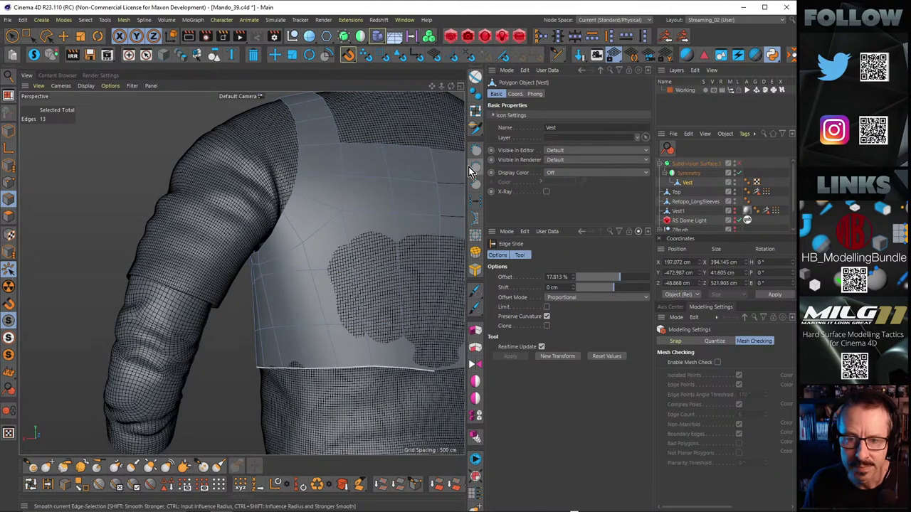
{"action": "left_click", "coordinate": [476, 188]}
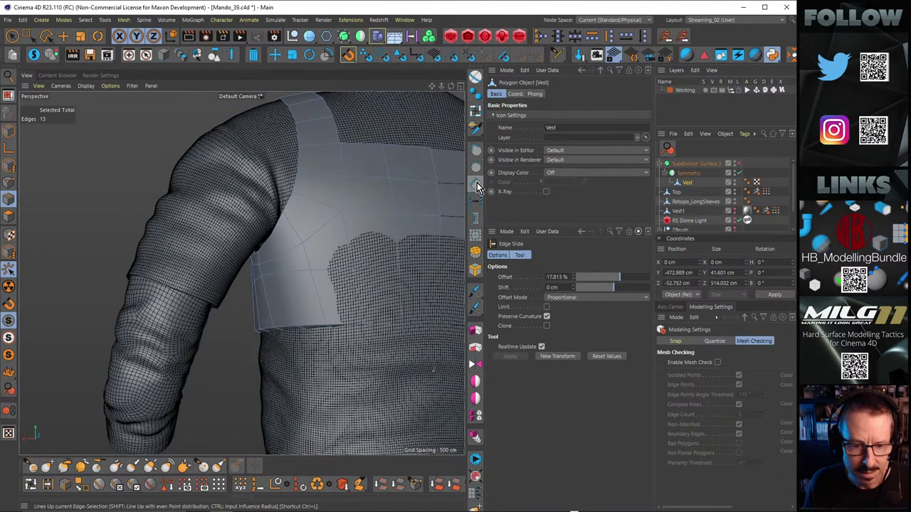
Step: Check the lined-up bottom border around the vest and undo the line-up
{"action": "left_click_drag", "start_coordinate": [325, 283], "coordinate": [390, 277], "text": "alt"}
{"action": "right_click_drag", "start_coordinate": [390, 277], "coordinate": [241, 273], "text": "alt"}
{"action": "left_click_drag", "start_coordinate": [241, 272], "coordinate": [329, 263], "text": "alt"}
{"action": "key", "text": "ctrl+z"}
{"action": "right_click_drag", "start_coordinate": [244, 281], "coordinate": [292, 269], "text": "alt"}
{"action": "middle_click_drag", "start_coordinate": [291, 268], "coordinate": [337, 288], "text": "alt"}
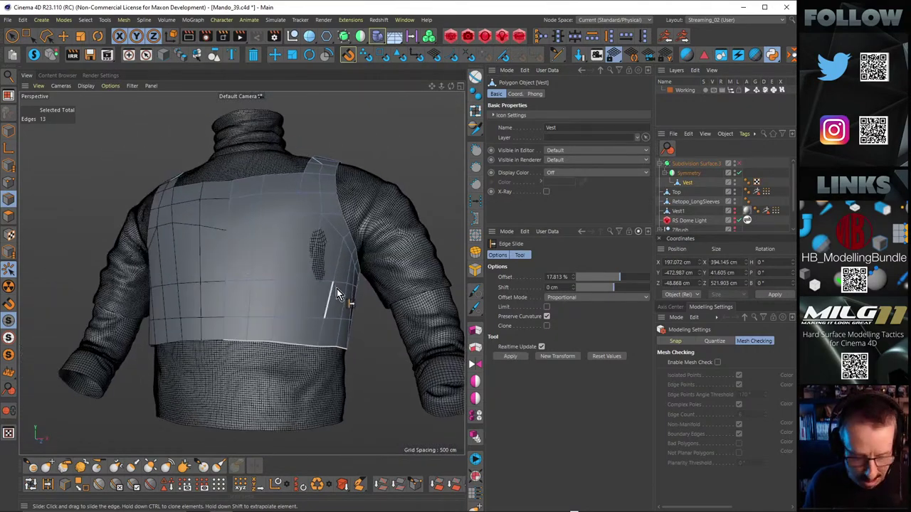
Step: Select the horizontal edge loop just above the vest's bottom border and scale it slightly to fit over the sweater
{"action": "key", "text": "t"}
{"action": "mouse_move", "coordinate": [338, 290]}
{"action": "left_mouse_down", "text": "alt"}
{"action": "mouse_move", "coordinate": [321, 309]}
{"action": "mouse_move", "coordinate": [347, 309]}
{"action": "mouse_move", "coordinate": [339, 302]}
{"action": "mouse_move", "coordinate": [336, 347]}
{"action": "mouse_move", "coordinate": [349, 307]}
{"action": "mouse_move", "coordinate": [337, 299]}
{"action": "mouse_move", "coordinate": [327, 306]}
{"action": "mouse_move", "coordinate": [363, 343]}
{"action": "mouse_move", "coordinate": [341, 245]}
{"action": "mouse_move", "coordinate": [346, 220]}
{"action": "mouse_move", "coordinate": [344, 320]}
{"action": "mouse_move", "coordinate": [275, 325]}
{"action": "mouse_move", "coordinate": [296, 301]}
{"action": "mouse_move", "coordinate": [242, 304]}
{"action": "mouse_move", "coordinate": [313, 285]}
{"action": "mouse_move", "coordinate": [293, 285]}
{"action": "mouse_move", "coordinate": [333, 235]}
{"action": "mouse_move", "coordinate": [308, 253]}
{"action": "mouse_move", "coordinate": [288, 290]}
{"action": "mouse_move", "coordinate": [328, 269]}
{"action": "mouse_move", "coordinate": [324, 233]}
{"action": "mouse_move", "coordinate": [385, 279]}
{"action": "mouse_move", "coordinate": [315, 271]}
{"action": "mouse_move", "coordinate": [321, 297]}
{"action": "mouse_move", "coordinate": [344, 276]}
{"action": "left_mouse_up", "text": "alt"}
{"action": "left_click_drag", "start_coordinate": [271, 277], "coordinate": [274, 277], "text": "alt"}
{"action": "double_click", "coordinate": [272, 311]}
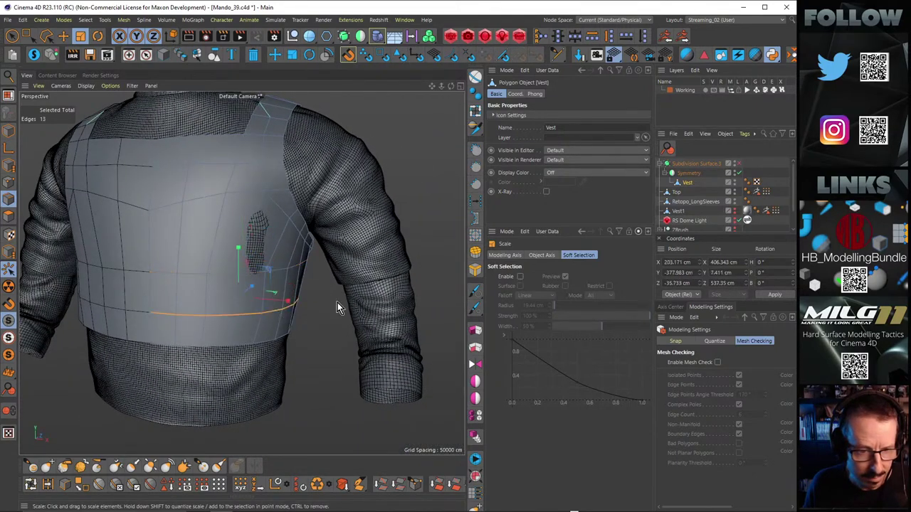
{"action": "left_click_drag", "start_coordinate": [390, 260], "coordinate": [45, 199], "text": "alt"}
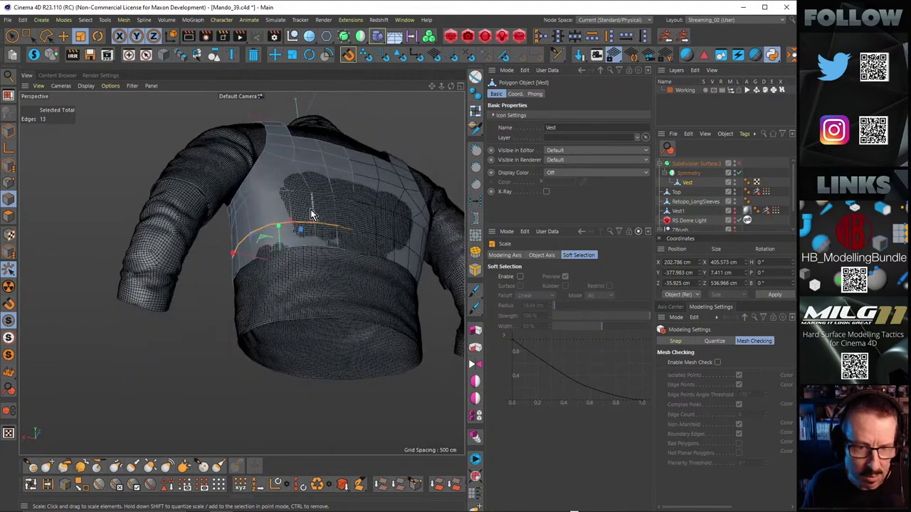
Step: Move two edges beside the vest's back centre outward on the upper horizontal loop and two more on the lower one, clearing the sweater
{"action": "right_click_drag", "start_coordinate": [311, 213], "coordinate": [347, 180], "text": "alt"}
{"action": "left_click_drag", "start_coordinate": [348, 180], "coordinate": [260, 209], "text": "alt"}
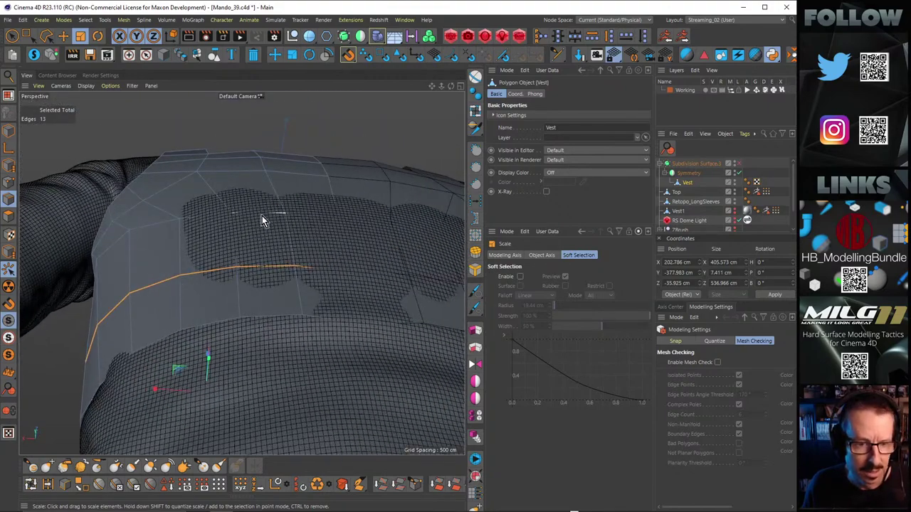
{"action": "left_click", "coordinate": [263, 213]}
{"action": "key", "text": "m"}
{"action": "key", "text": "o"}
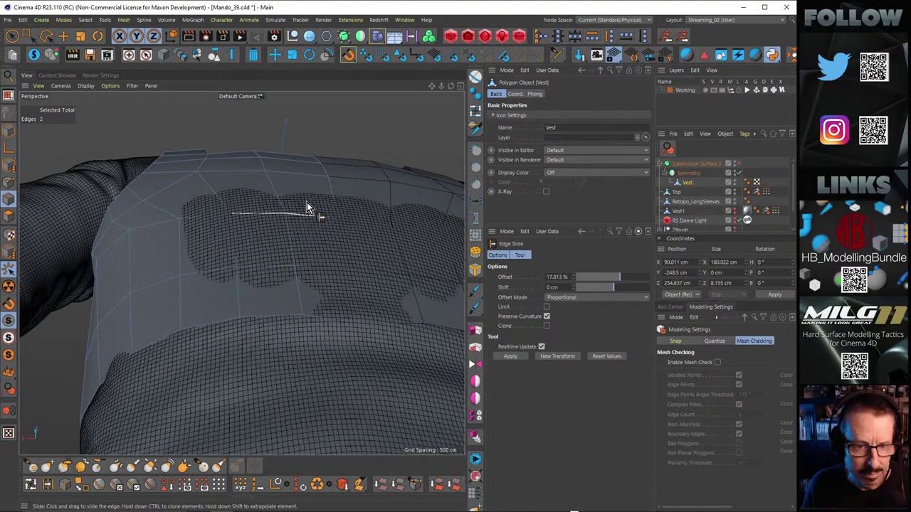
{"action": "key", "text": "t"}
{"action": "key", "text": "e"}
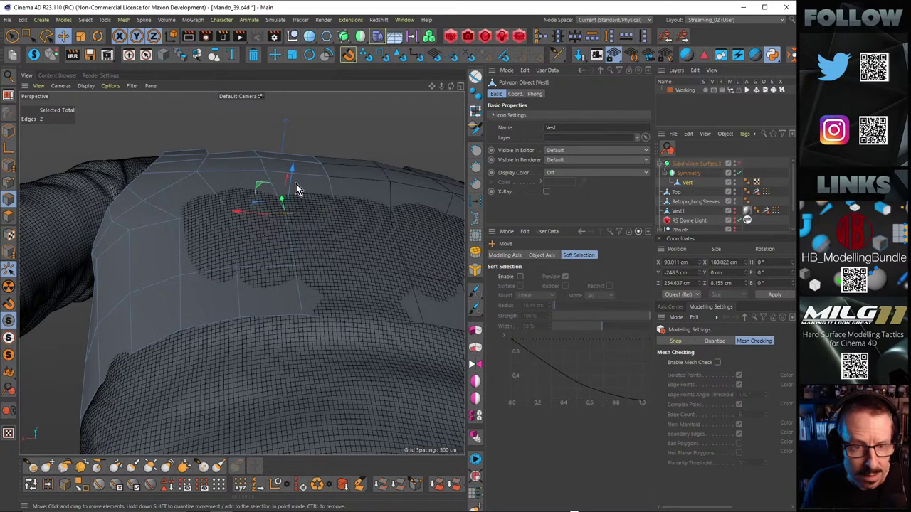
{"action": "left_click_drag", "start_coordinate": [293, 186], "coordinate": [293, 182]}
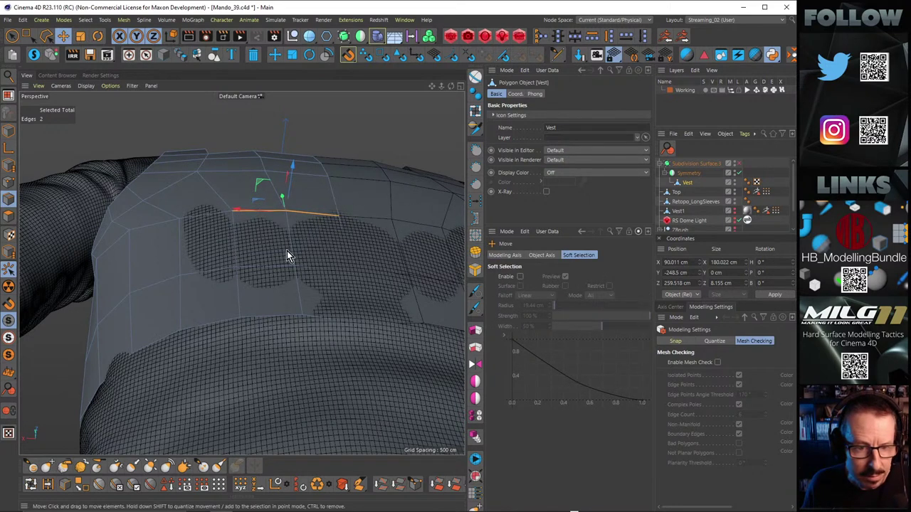
{"action": "left_click", "coordinate": [312, 271]}
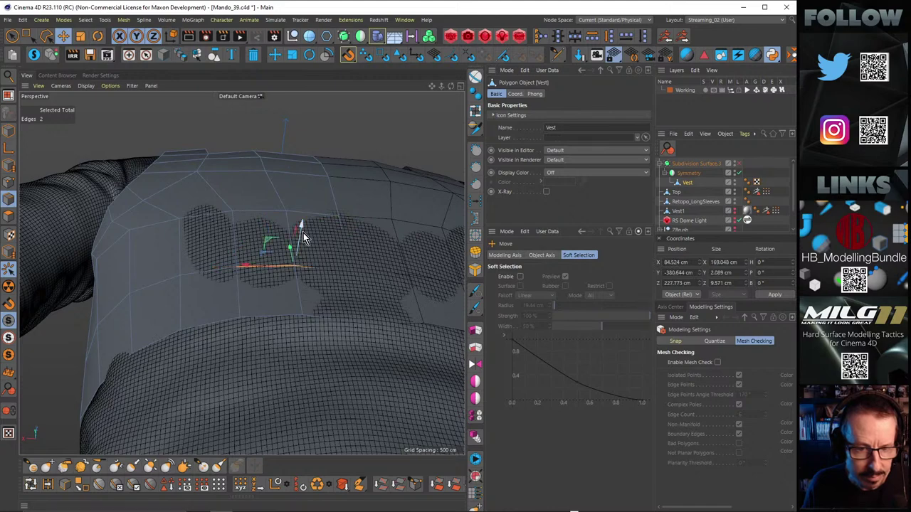
{"action": "mouse_move", "coordinate": [302, 232]}
{"action": "left_mouse_down"}
{"action": "mouse_move", "coordinate": [287, 245]}
{"action": "mouse_move", "coordinate": [280, 200]}
{"action": "mouse_move", "coordinate": [290, 229]}
{"action": "left_mouse_up"}
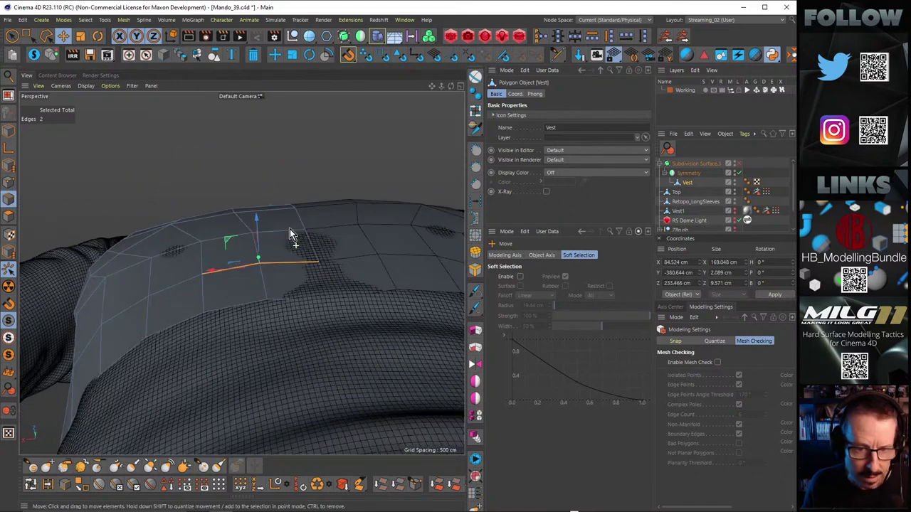
Step: Adjust the back-centre points on the vest's lower horizontal loop and bottom border so they sit over the sweater
{"action": "key", "text": "Return"}
{"action": "left_click", "coordinate": [321, 261]}
{"action": "left_click_drag", "start_coordinate": [321, 260], "coordinate": [318, 231], "text": "alt"}
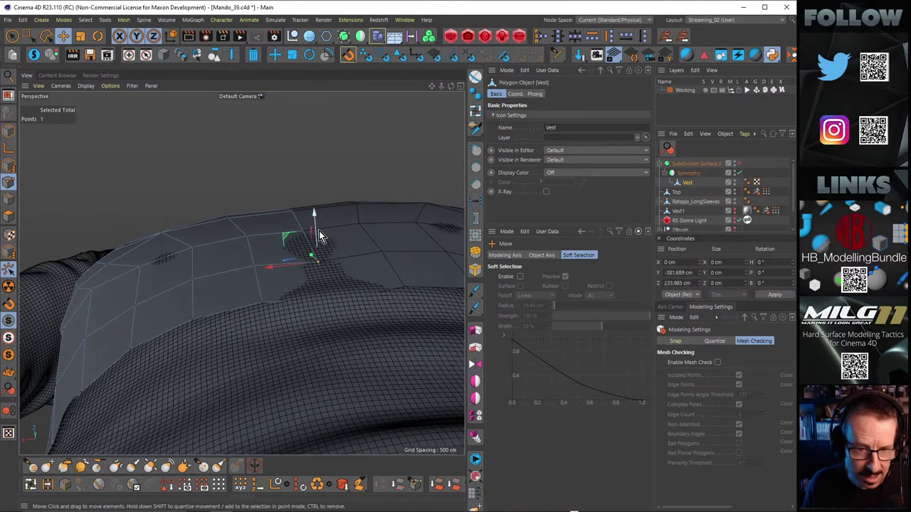
{"action": "left_click", "coordinate": [345, 286]}
{"action": "left_click", "coordinate": [330, 301]}
{"action": "left_click_drag", "start_coordinate": [331, 302], "coordinate": [226, 223]}
{"action": "key", "text": "k"}
{"action": "key", "text": "l"}
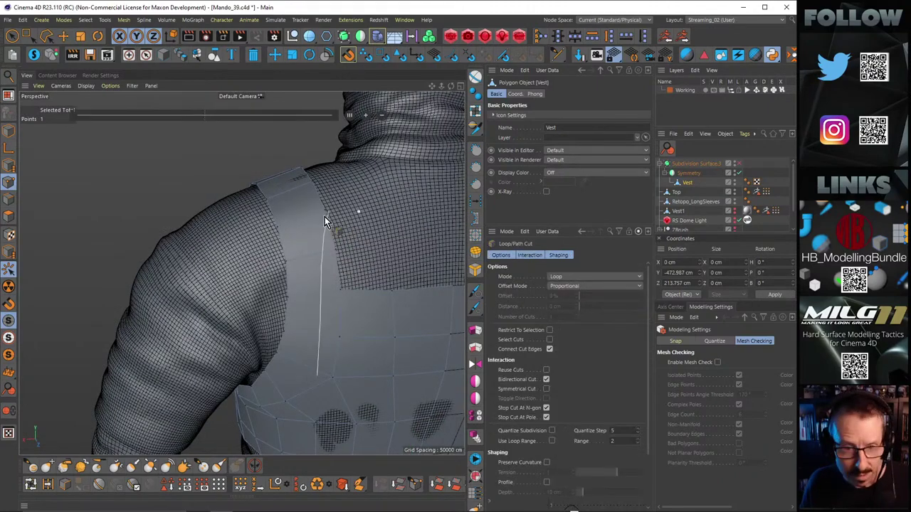
{"action": "left_click", "coordinate": [313, 256]}
{"action": "left_click_drag", "start_coordinate": [313, 256], "coordinate": [257, 308], "text": "alt"}
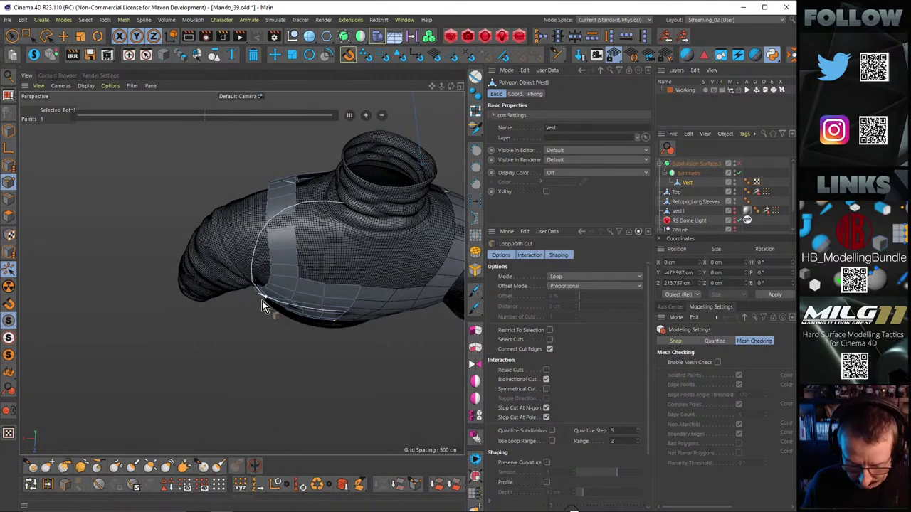
Step: Try to line-cut a centre line along the shoulder strap and down into the vest's back panel beside the armhole
{"action": "key", "text": "k"}
{"action": "key", "text": "k"}
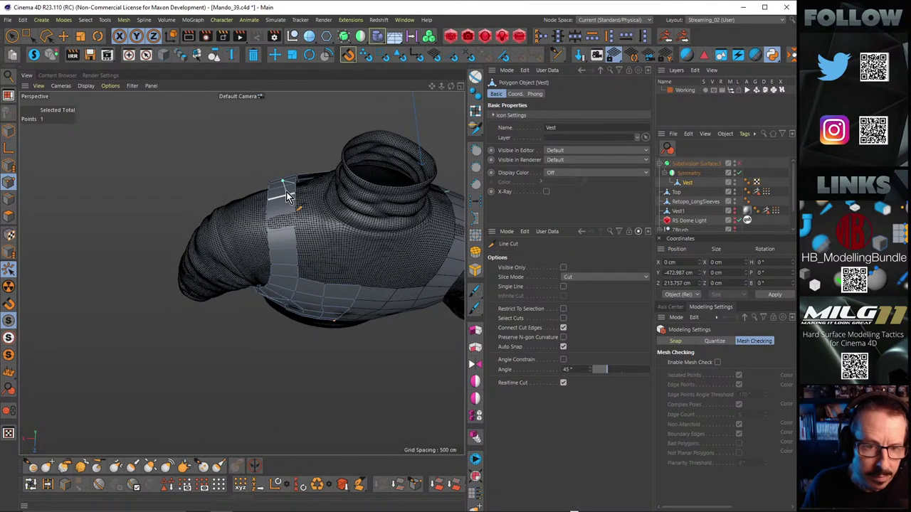
{"action": "left_click", "coordinate": [283, 182]}
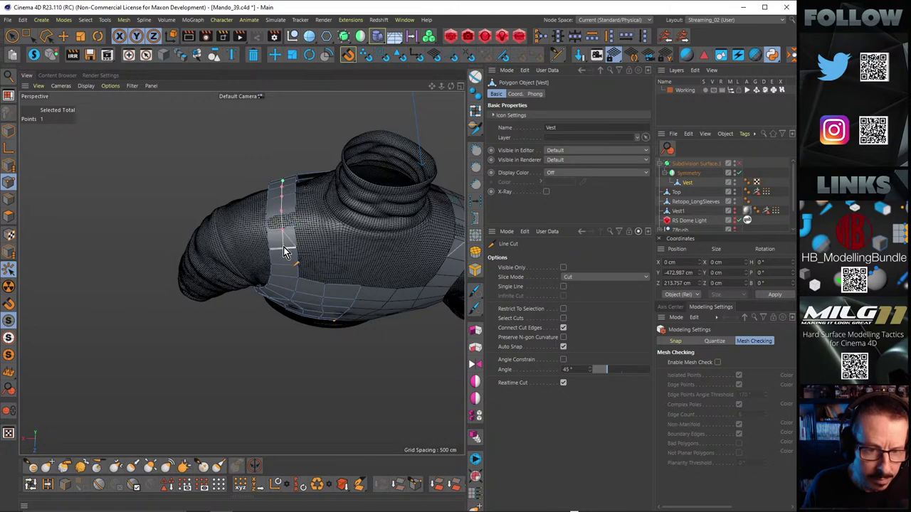
{"action": "scroll", "coordinate": [284, 286], "scroll_direction": "up", "scroll_amount": 4}
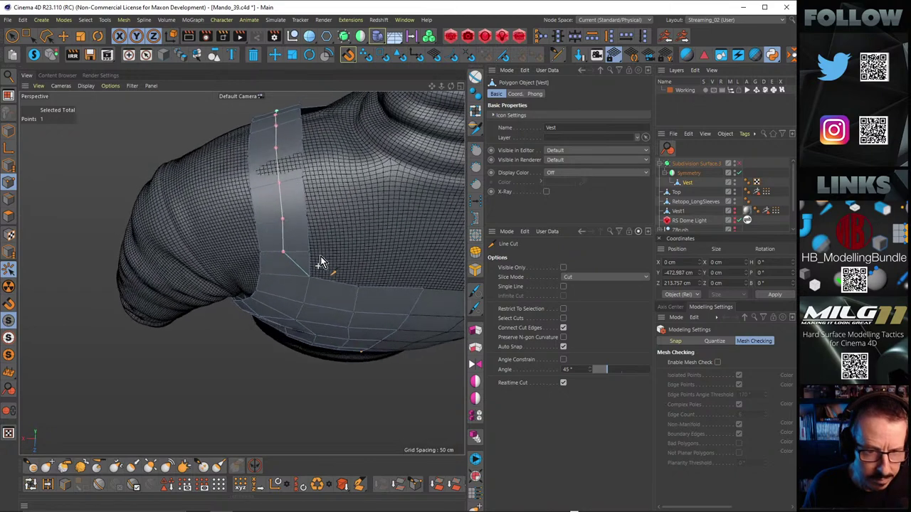
{"action": "left_click", "coordinate": [280, 313]}
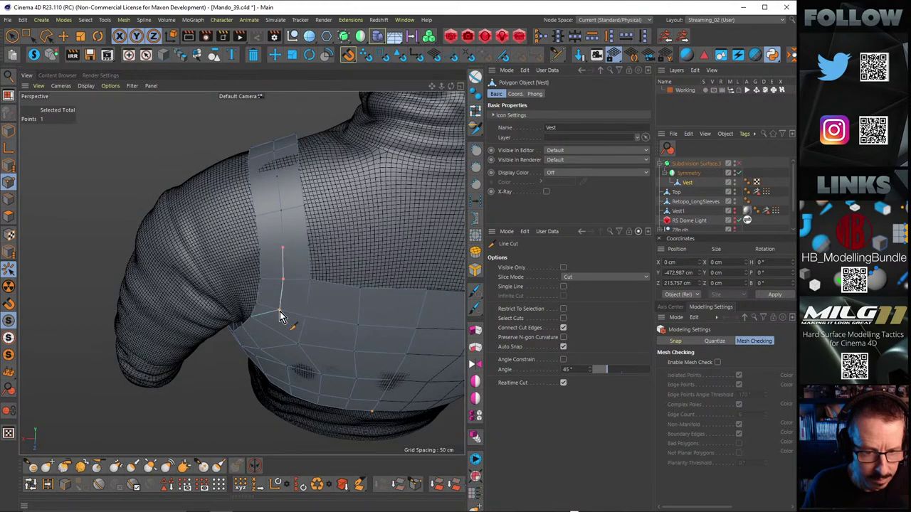
{"action": "left_click_drag", "start_coordinate": [280, 313], "coordinate": [326, 276], "text": "alt"}
{"action": "key", "text": "k"}
{"action": "key", "text": "l"}
{"action": "right_click_drag", "start_coordinate": [322, 270], "coordinate": [308, 286], "text": "alt"}
{"action": "left_click_drag", "start_coordinate": [308, 286], "coordinate": [367, 244], "text": "alt"}
{"action": "key", "text": "k"}
{"action": "key", "text": "k"}
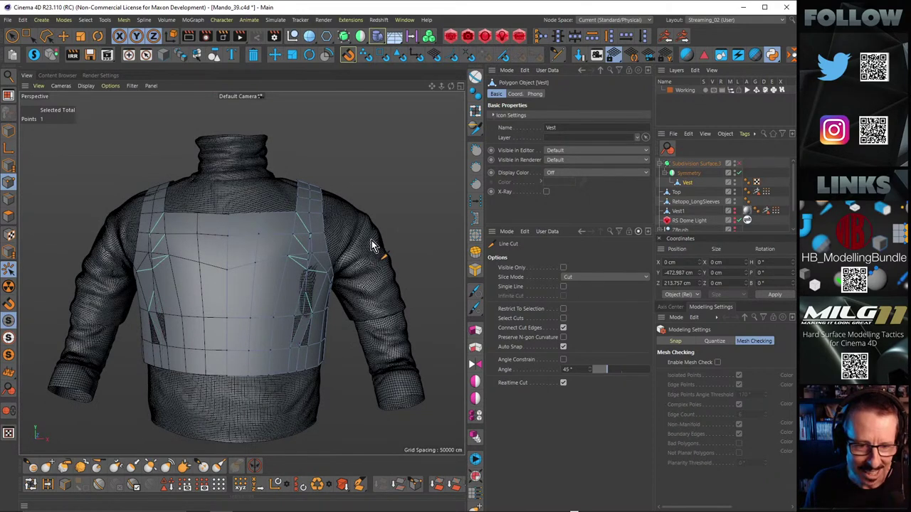
Step: Undo the strap line cut and limit Line Cut to visible geometry only
{"action": "key", "text": "ctrl+z"}
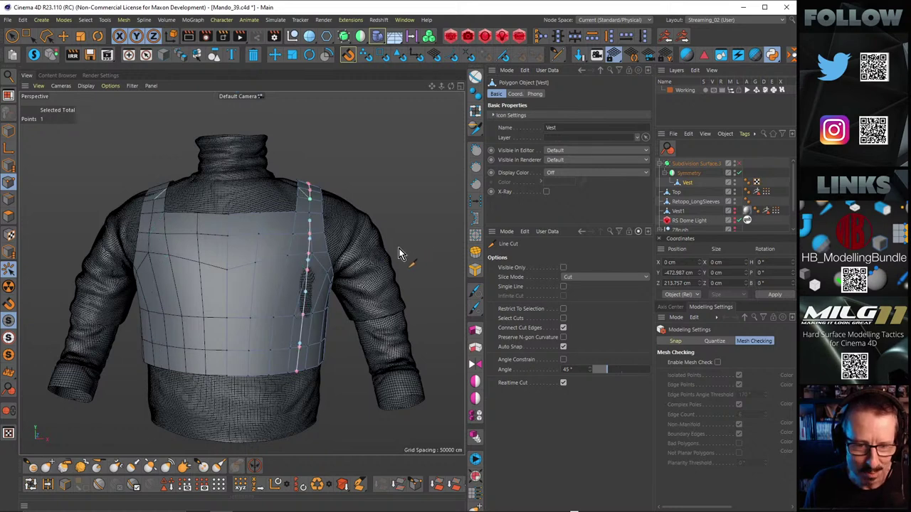
{"action": "key", "text": "ctrl+z"}
{"action": "key", "text": "ctrl+z"}
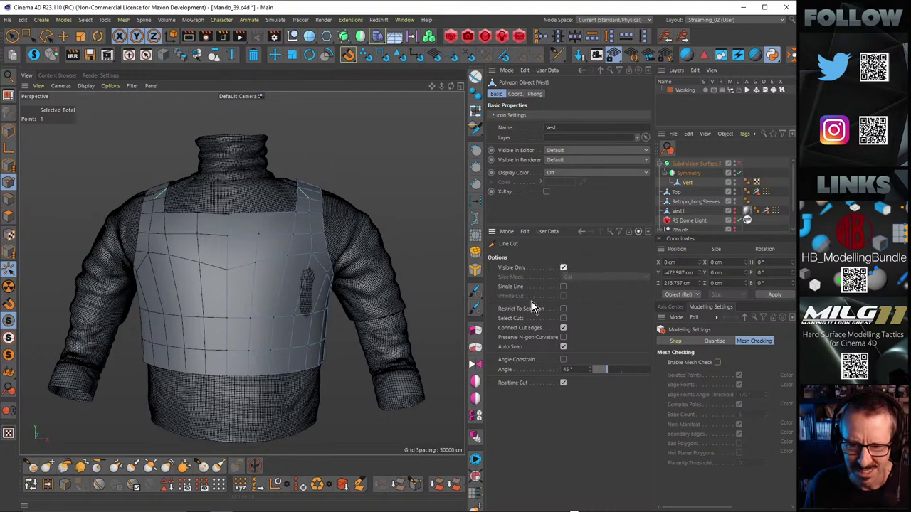
Step: Loop-cut the shoulder strap lengthwise at 54.665 %, using a loop range of 4
{"action": "left_click_drag", "start_coordinate": [427, 281], "coordinate": [269, 298], "text": "alt"}
{"action": "key", "text": "k"}
{"action": "key", "text": "l"}
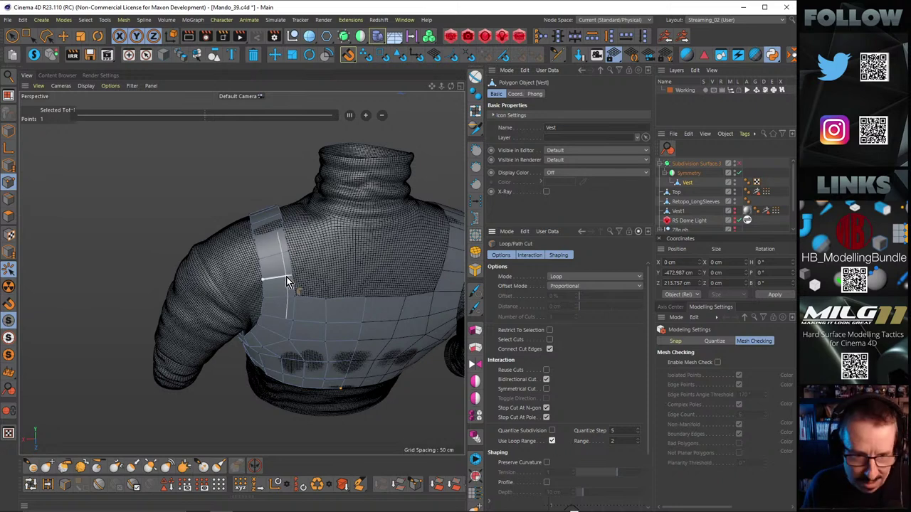
{"action": "left_click_drag", "start_coordinate": [281, 264], "coordinate": [276, 253], "text": "alt"}
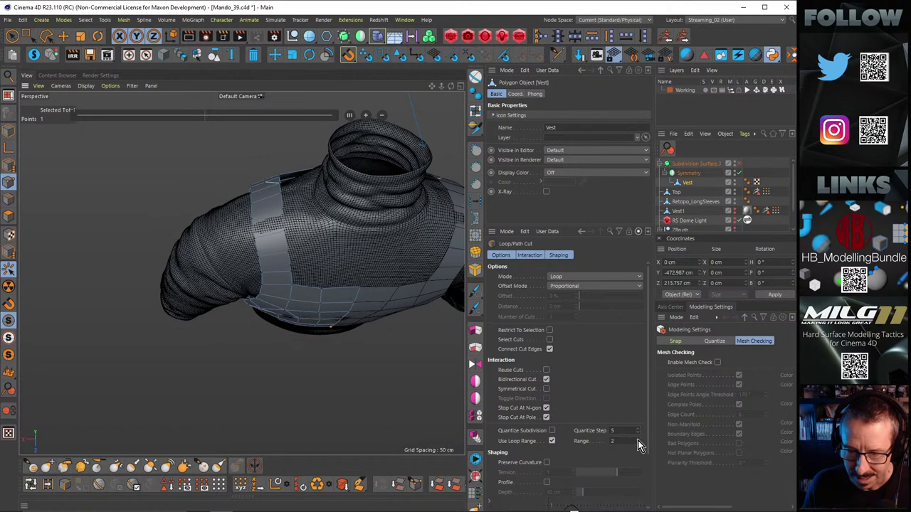
{"action": "left_click", "coordinate": [271, 237]}
{"action": "left_click_drag", "start_coordinate": [270, 221], "coordinate": [298, 229], "text": "alt"}
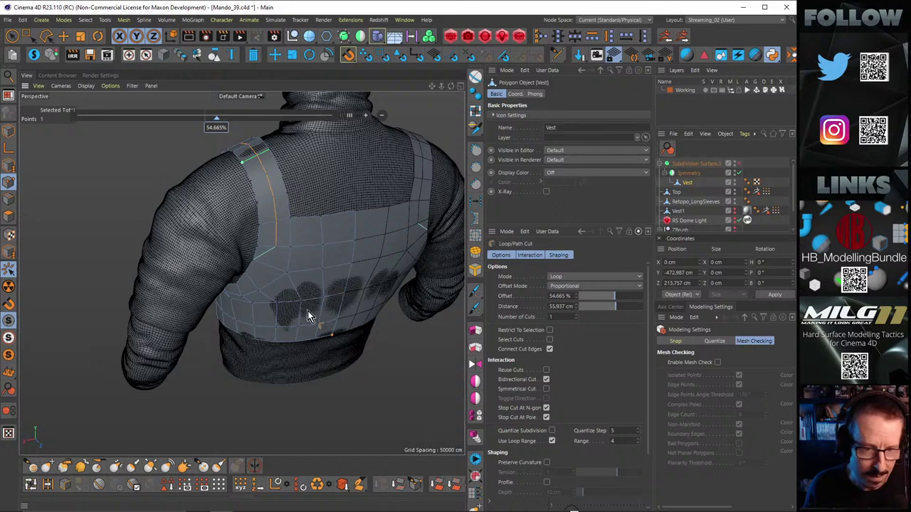
Step: Line-cut from the lower end of the strap cut down through the back panel beside the armhole
{"action": "key", "text": "k"}
{"action": "key", "text": "k"}
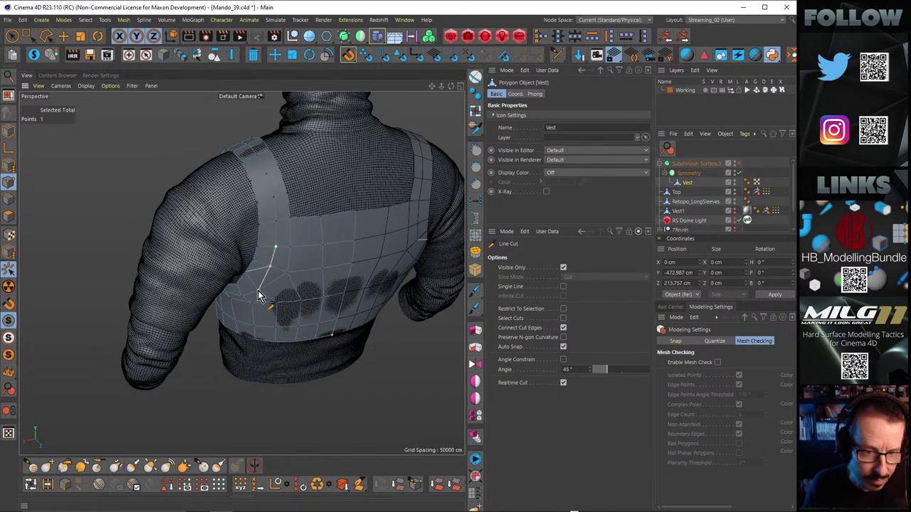
{"action": "key", "text": "k"}
{"action": "key", "text": "l"}
{"action": "left_click_drag", "start_coordinate": [274, 259], "coordinate": [312, 281], "text": "alt"}
Step: Tweak the points where the strap meets the back panel with Polygon Pen to even out the edge flow
{"action": "key", "text": "m"}
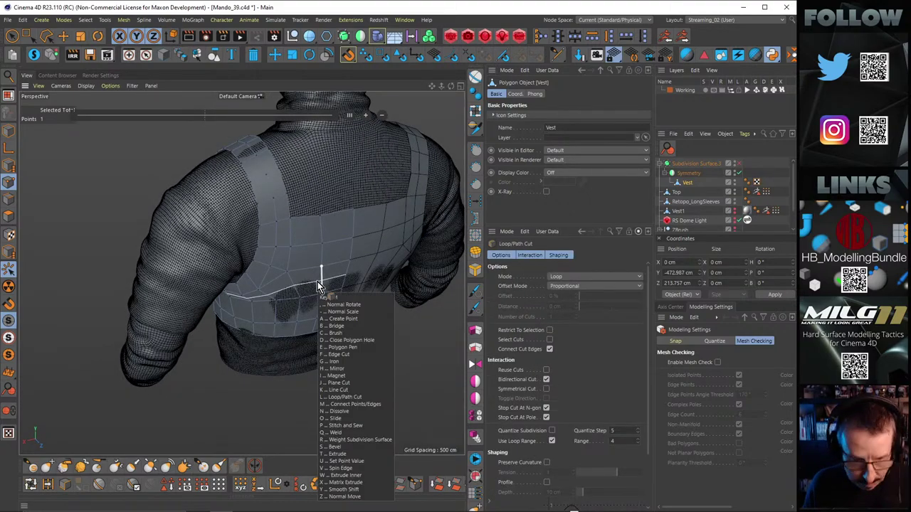
{"action": "key", "text": "e"}
{"action": "right_click_drag", "start_coordinate": [270, 265], "coordinate": [294, 254], "text": "alt"}
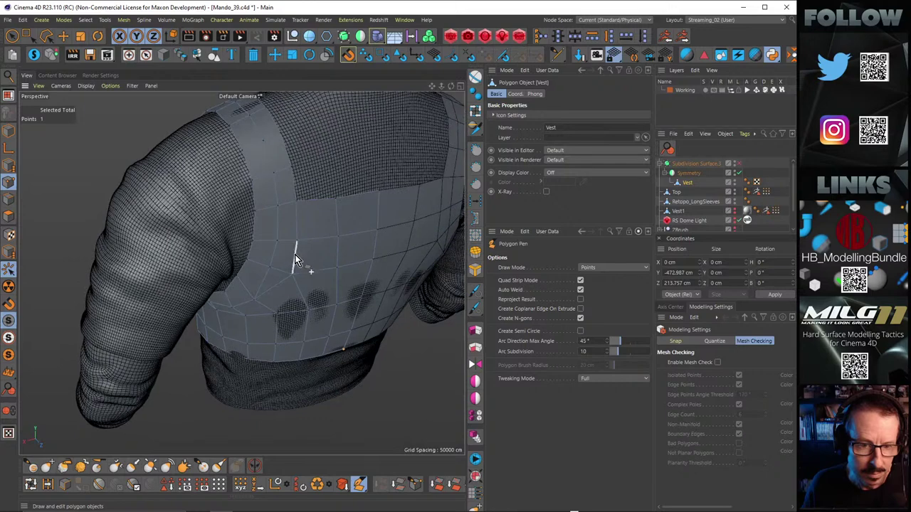
{"action": "left_click_drag", "start_coordinate": [290, 276], "coordinate": [299, 242], "text": "alt"}
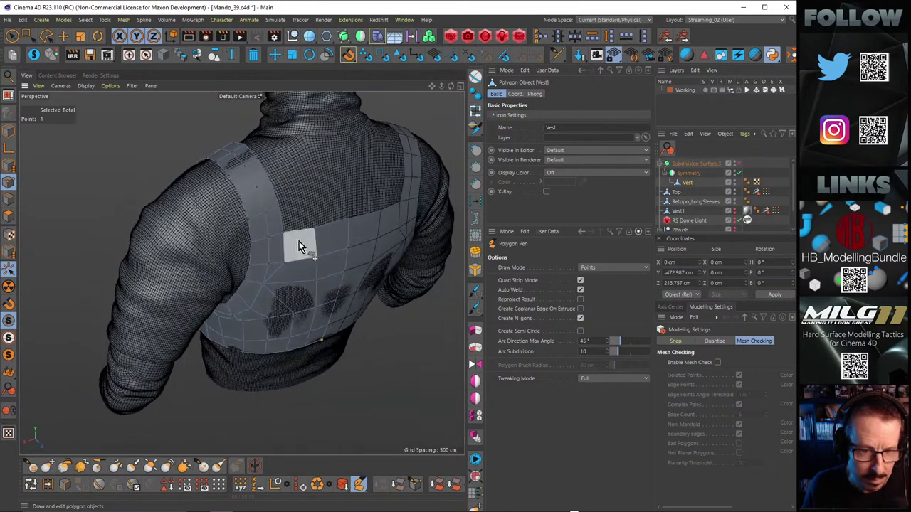
{"action": "right_click_drag", "start_coordinate": [299, 241], "coordinate": [251, 223], "text": "alt"}
{"action": "left_click_drag", "start_coordinate": [251, 229], "coordinate": [253, 194], "text": "alt"}
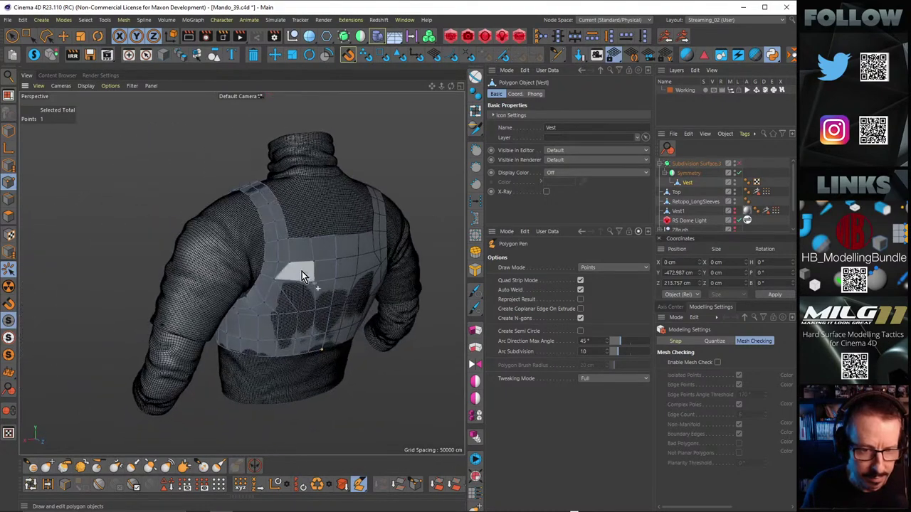
{"action": "right_click_drag", "start_coordinate": [291, 257], "coordinate": [330, 243], "text": "alt"}
{"action": "left_click_drag", "start_coordinate": [329, 244], "coordinate": [291, 237], "text": "alt"}
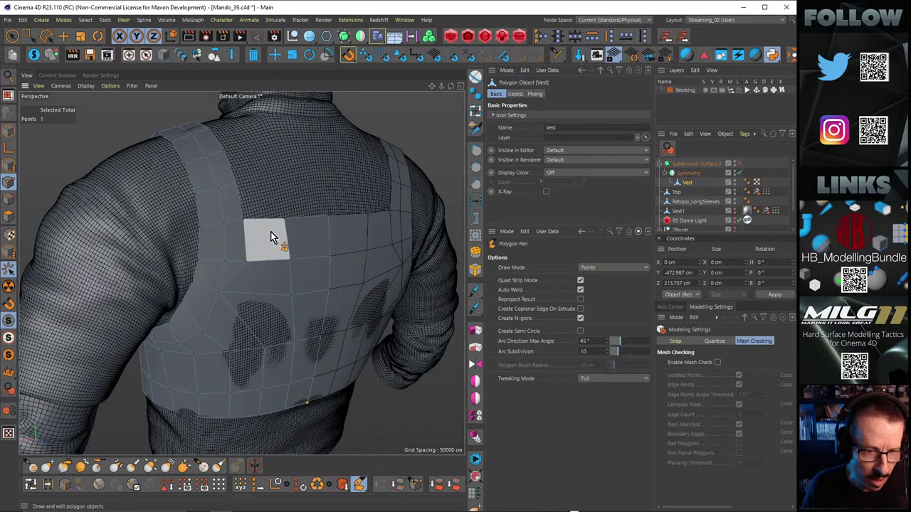
Step: Draw a diagonal edge from the strap's inner corner to the row below and remove the adjacent vertical edge
{"action": "left_click", "coordinate": [243, 220]}
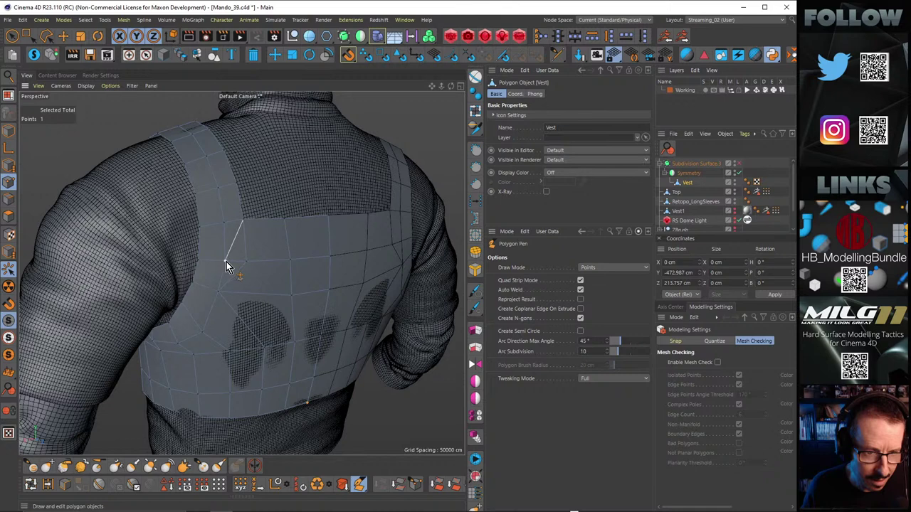
{"action": "key", "text": "k"}
{"action": "key", "text": "l"}
{"action": "key", "text": "Return"}
{"action": "key", "text": "e"}
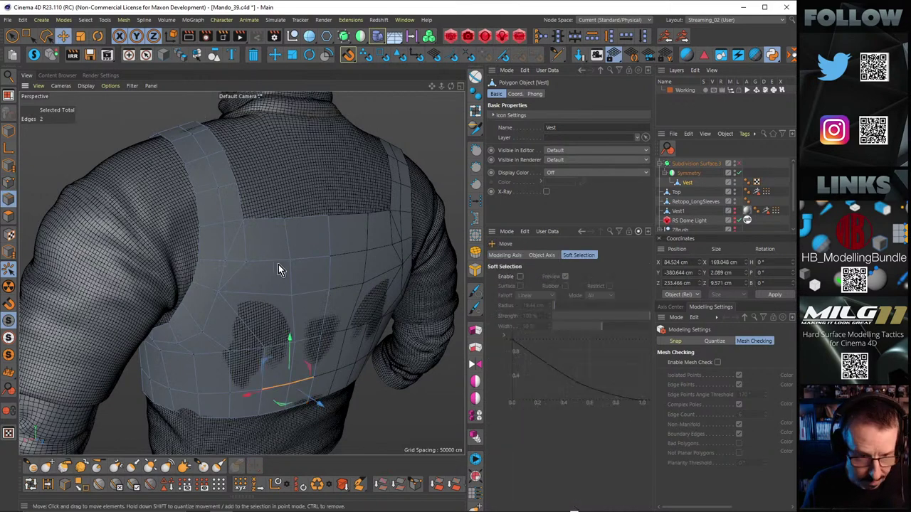
{"action": "left_click", "coordinate": [244, 239]}
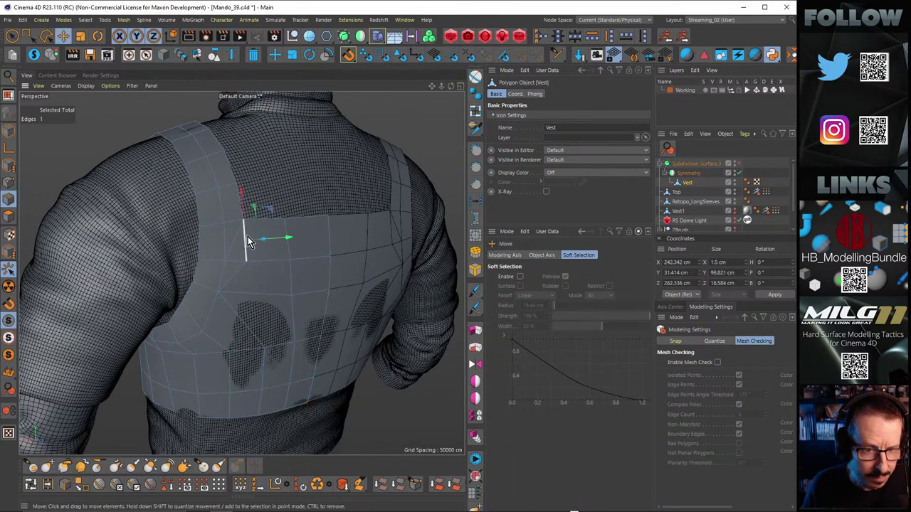
{"action": "left_click", "coordinate": [306, 304]}
{"action": "left_click_drag", "start_coordinate": [303, 316], "coordinate": [261, 266], "text": "alt"}
{"action": "scroll", "coordinate": [253, 271], "scroll_direction": "up", "scroll_amount": 1}
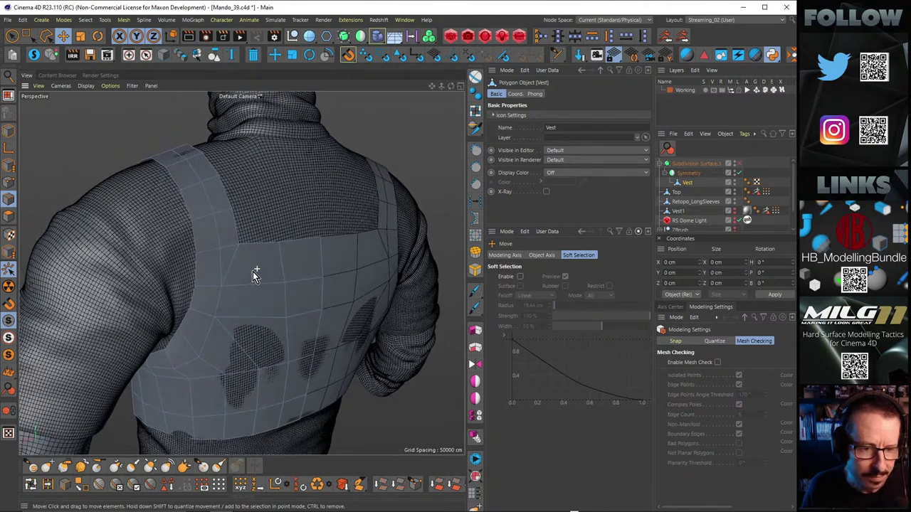
Step: Line-cut a horizontal line through the back panel's top row, from the new diagonal edge towards the back centre
{"action": "scroll", "coordinate": [256, 268], "scroll_direction": "down", "scroll_amount": 2}
{"action": "scroll", "coordinate": [256, 268], "scroll_direction": "up", "scroll_amount": 1}
{"action": "scroll", "coordinate": [254, 262], "scroll_direction": "up", "scroll_amount": 2}
{"action": "left_click_drag", "start_coordinate": [262, 263], "coordinate": [235, 276], "text": "alt"}
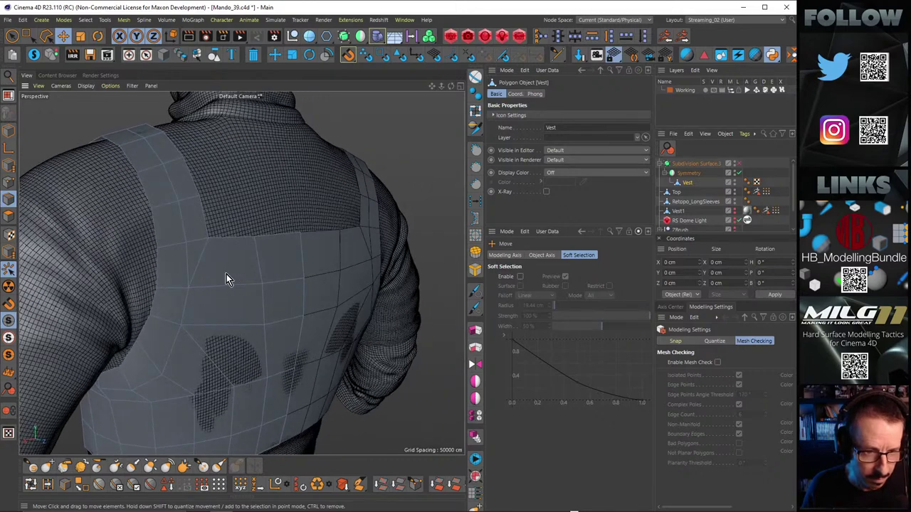
{"action": "key", "text": "k"}
{"action": "key", "text": "k"}
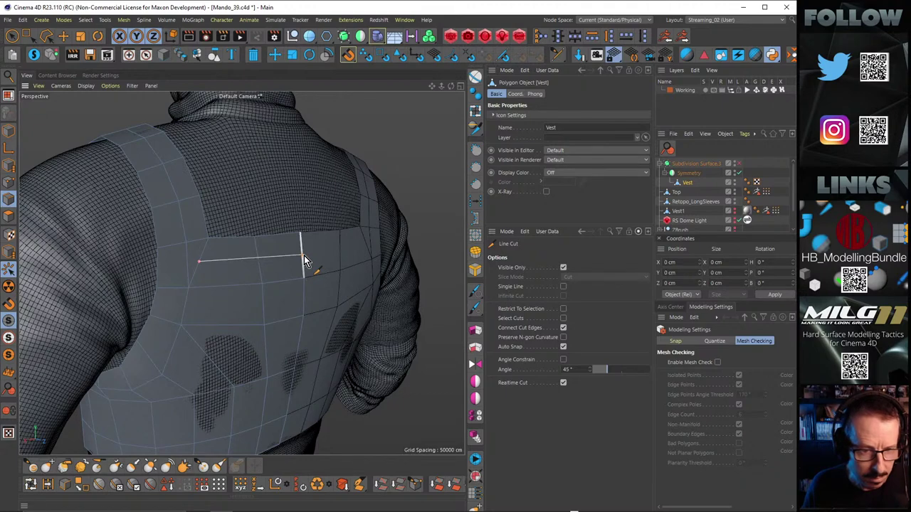
{"action": "key", "text": "e"}
{"action": "key", "text": "m"}
{"action": "key", "text": "o"}
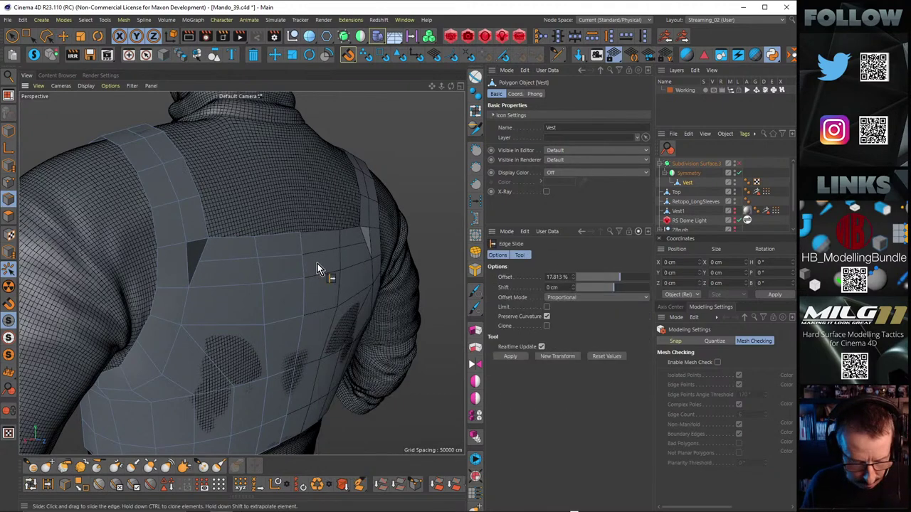
Step: Slide the point on the diagonal edge below the strap's inner corner along the back panel's horizontal cut towards the centre
{"action": "key", "text": "Return"}
{"action": "left_click_drag", "start_coordinate": [199, 262], "coordinate": [216, 265]}
{"action": "right_click_drag", "start_coordinate": [239, 249], "coordinate": [217, 264], "text": "alt"}
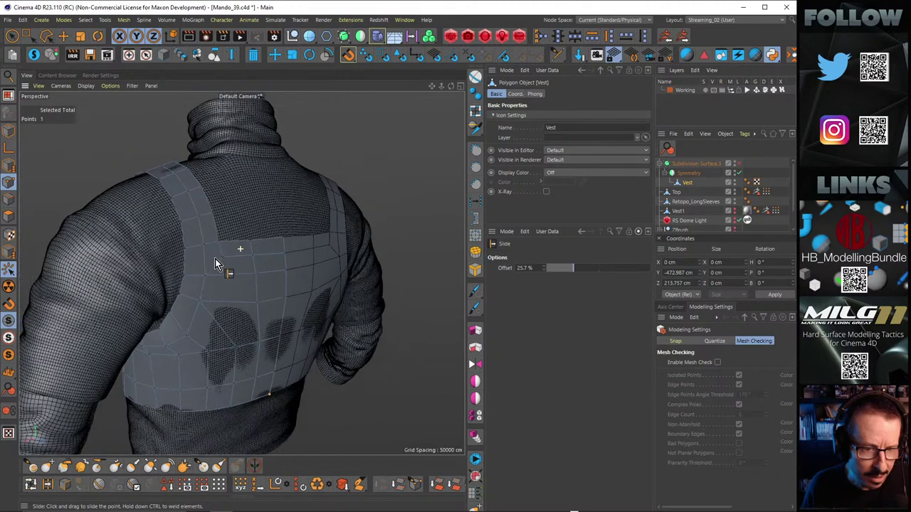
{"action": "left_click_drag", "start_coordinate": [227, 261], "coordinate": [253, 277], "text": "alt"}
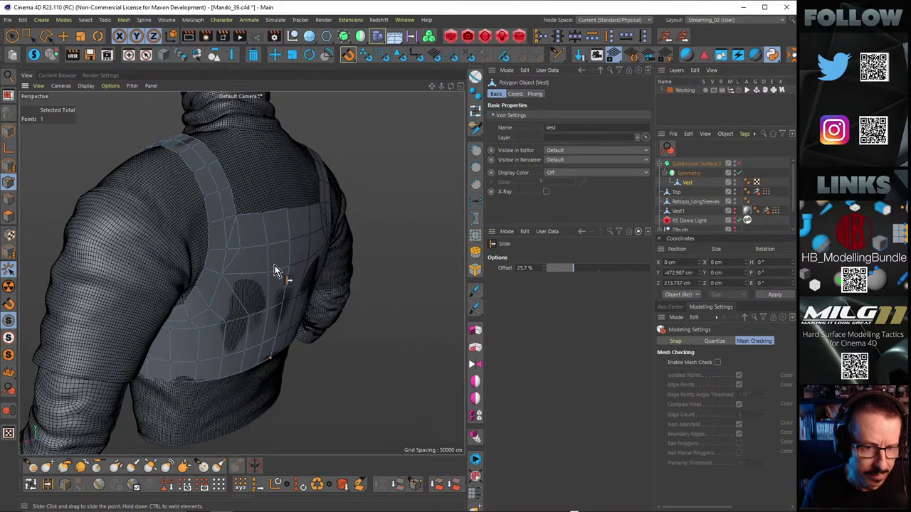
{"action": "right_click_drag", "start_coordinate": [238, 252], "coordinate": [260, 241], "text": "alt"}
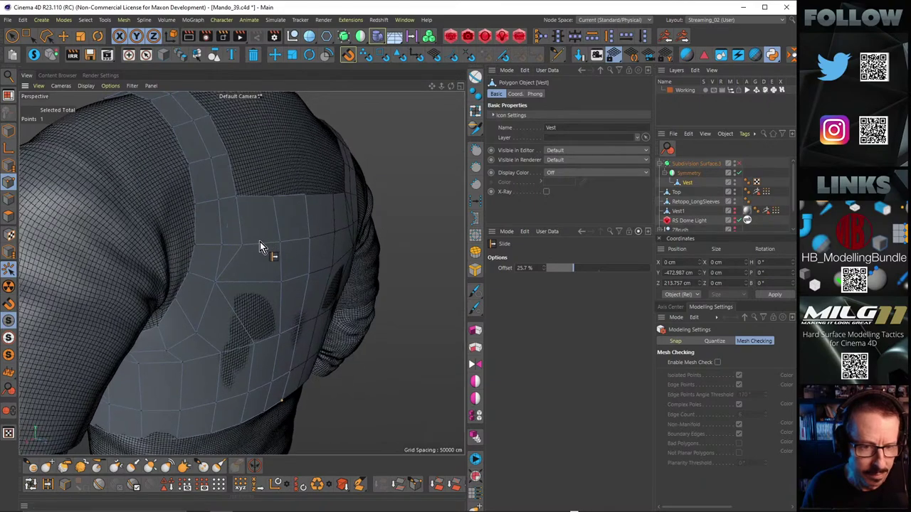
{"action": "mouse_move", "coordinate": [259, 241]}
{"action": "left_mouse_down", "text": "alt"}
{"action": "mouse_move", "coordinate": [257, 265]}
{"action": "mouse_move", "coordinate": [264, 233]}
{"action": "mouse_move", "coordinate": [244, 229]}
{"action": "mouse_move", "coordinate": [267, 255]}
{"action": "mouse_move", "coordinate": [258, 256]}
{"action": "left_mouse_up", "text": "alt"}
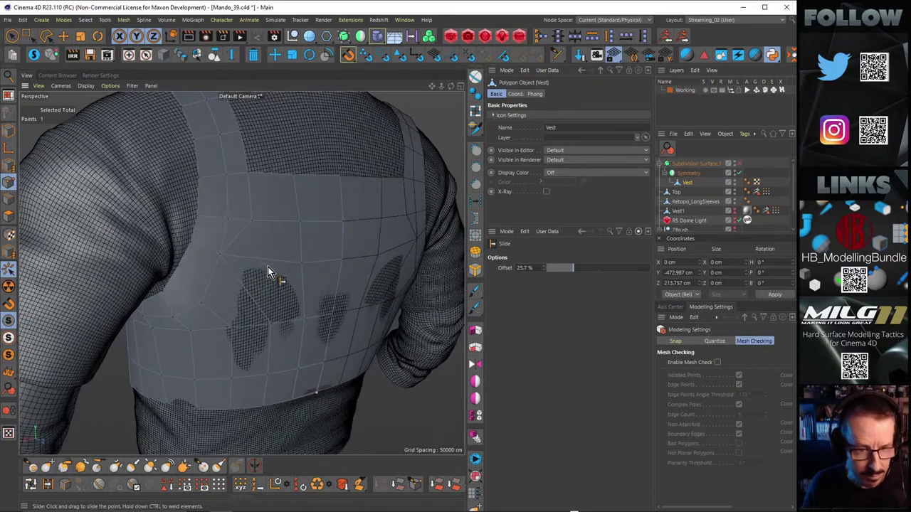
Step: Line-cut downward from the back panel's second row, beside the diagonal edge, to the row near the waist
{"action": "key", "text": "k"}
{"action": "key", "text": "k"}
{"action": "left_click", "coordinate": [251, 222]}
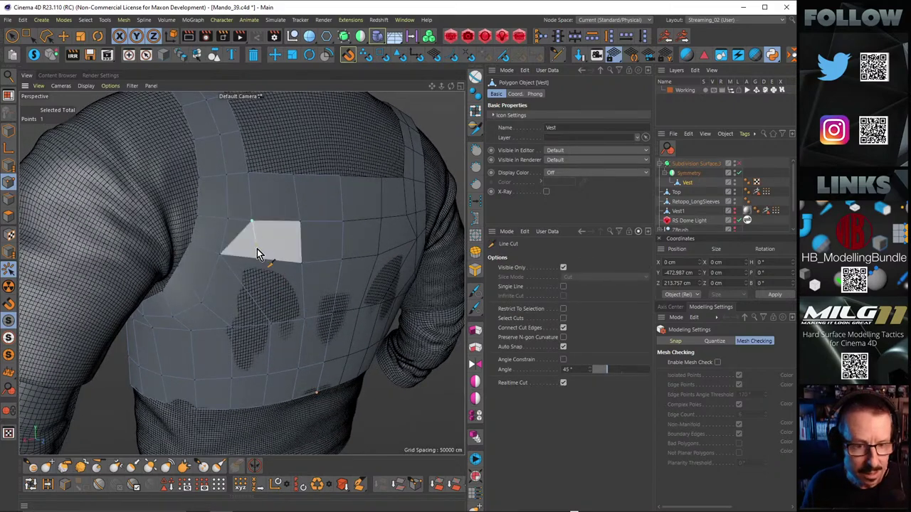
{"action": "left_click", "coordinate": [268, 321]}
{"action": "key", "text": "space"}
{"action": "left_click_drag", "start_coordinate": [244, 256], "coordinate": [269, 277], "text": "alt"}
{"action": "key", "text": "m"}
{"action": "key", "text": "e"}
{"action": "right_click_drag", "start_coordinate": [295, 247], "coordinate": [316, 242], "text": "alt"}
{"action": "mouse_move", "coordinate": [259, 274]}
{"action": "left_mouse_down", "text": "alt"}
{"action": "mouse_move", "coordinate": [245, 259]}
{"action": "mouse_move", "coordinate": [305, 254]}
{"action": "mouse_move", "coordinate": [278, 246]}
{"action": "mouse_move", "coordinate": [288, 240]}
{"action": "mouse_move", "coordinate": [254, 242]}
{"action": "mouse_move", "coordinate": [303, 240]}
{"action": "mouse_move", "coordinate": [264, 254]}
{"action": "mouse_move", "coordinate": [276, 265]}
{"action": "mouse_move", "coordinate": [254, 288]}
{"action": "mouse_move", "coordinate": [266, 287]}
{"action": "left_mouse_up", "text": "alt"}
Step: Line-cut from the lower row point up through the back panel to its top edge, and switch to the Polygon Pen
{"action": "key", "text": "k"}
{"action": "key", "text": "k"}
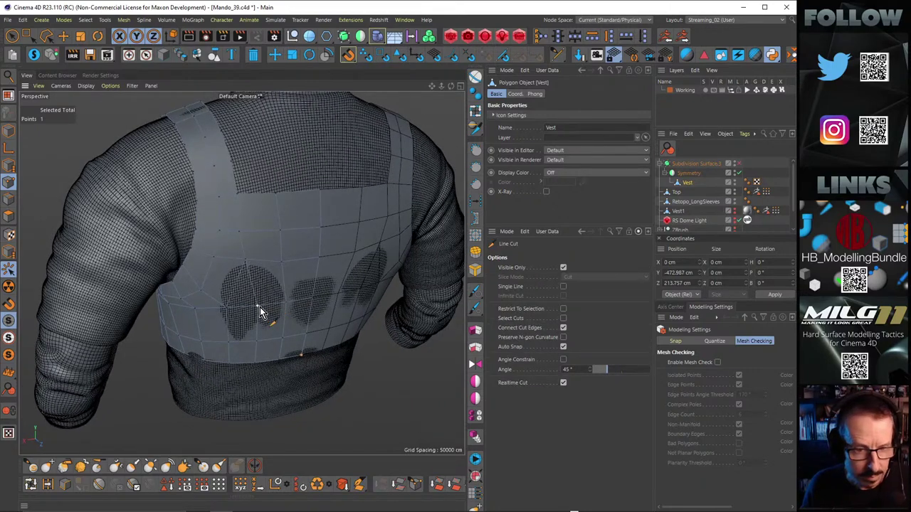
{"action": "left_click", "coordinate": [258, 305]}
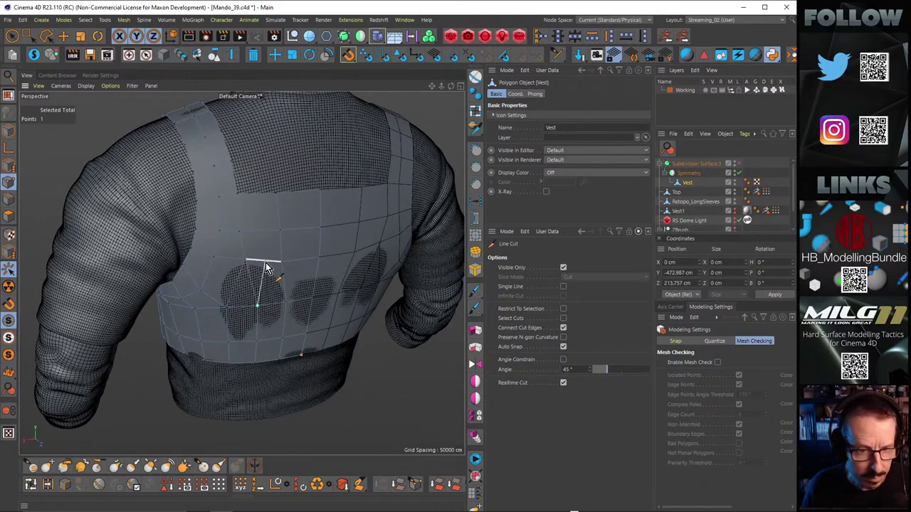
{"action": "left_click", "coordinate": [262, 195]}
{"action": "key", "text": "m"}
{"action": "key", "text": "e"}
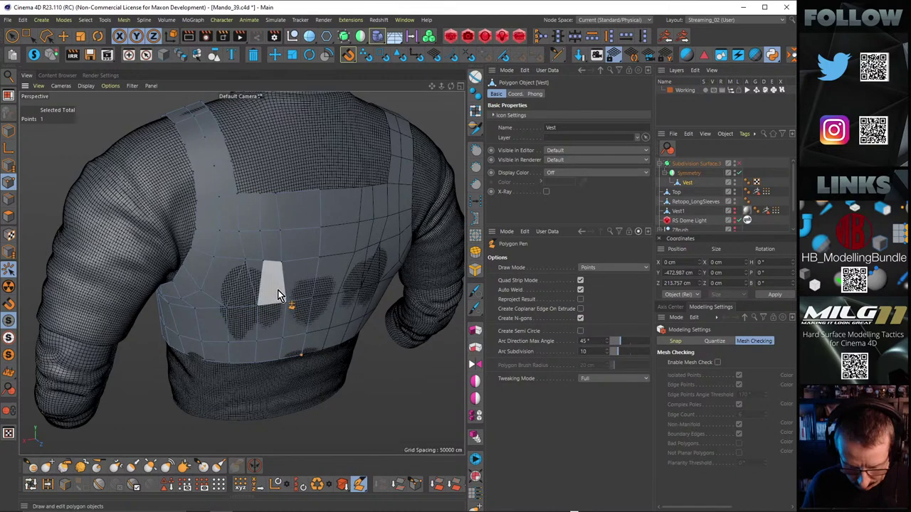
{"action": "scroll", "coordinate": [254, 275], "scroll_direction": "up", "scroll_amount": 3}
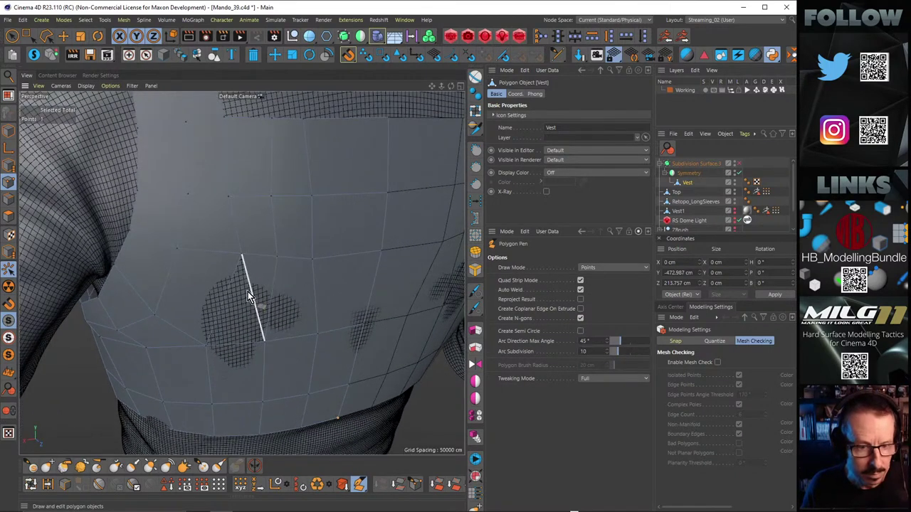
{"action": "right_click_drag", "start_coordinate": [296, 252], "coordinate": [199, 250], "text": "alt"}
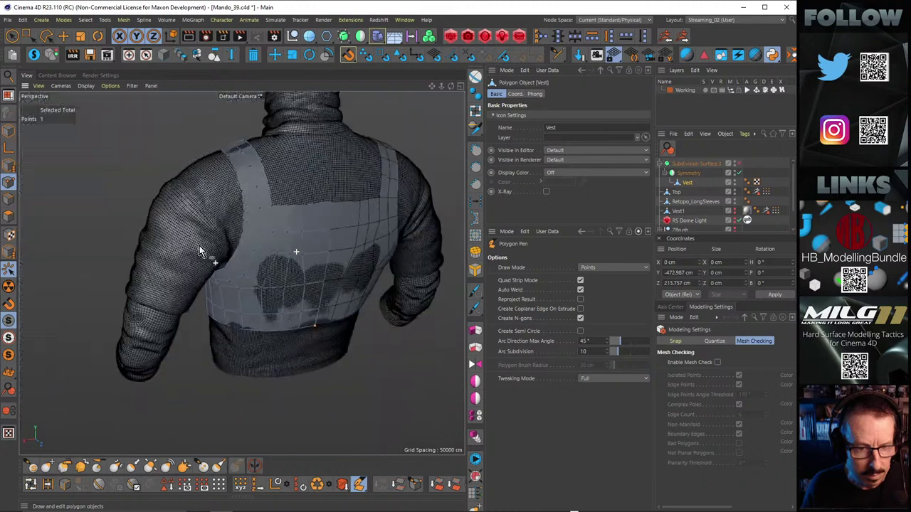
{"action": "left_click_drag", "start_coordinate": [201, 250], "coordinate": [300, 266], "text": "alt"}
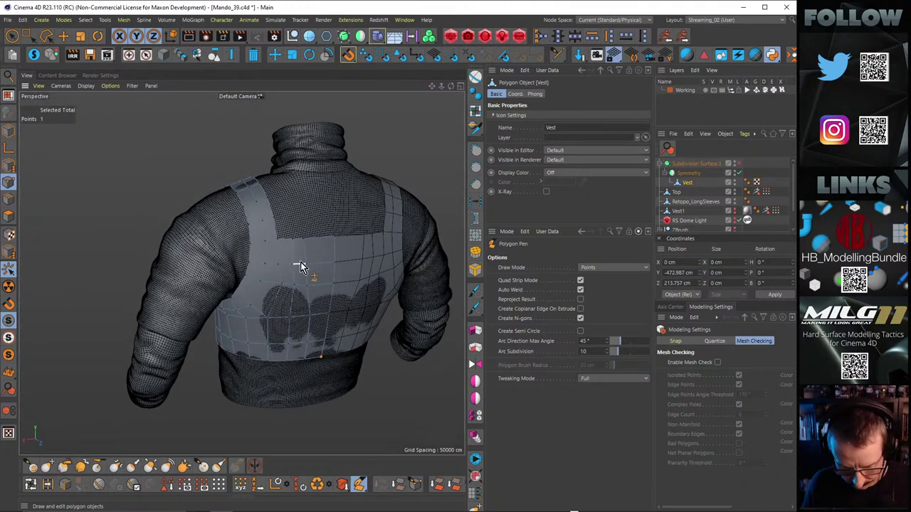
Step: Ring-select the horizontal edges of the three neighbouring vertical columns between the strap and the back centre
{"action": "key", "text": "m"}
{"action": "key", "text": "b"}
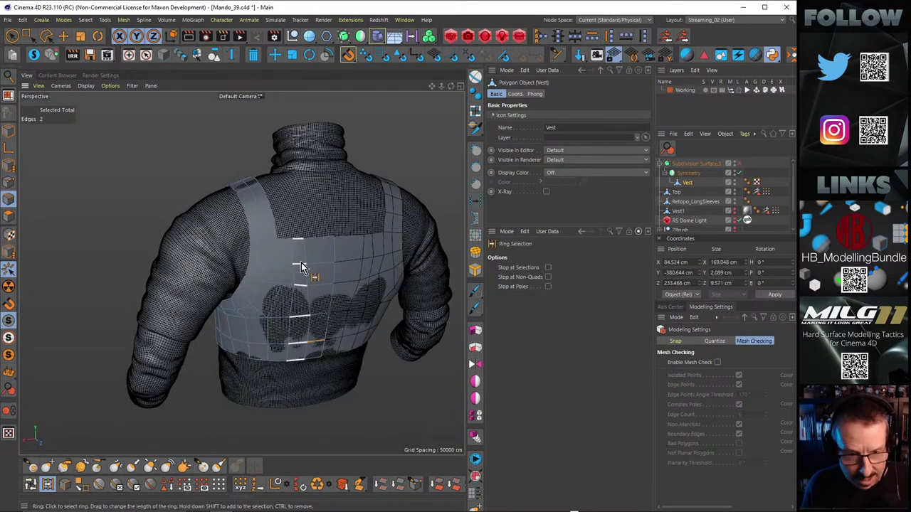
{"action": "left_click", "coordinate": [300, 272]}
{"action": "left_click", "coordinate": [299, 271], "text": "shift"}
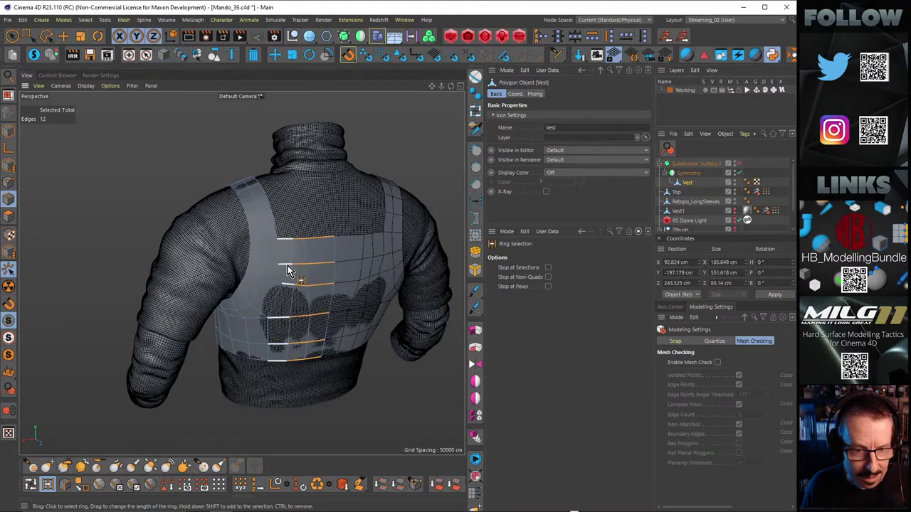
{"action": "left_click", "coordinate": [289, 267], "text": "shift"}
{"action": "left_click_drag", "start_coordinate": [289, 267], "coordinate": [451, 214], "text": "alt"}
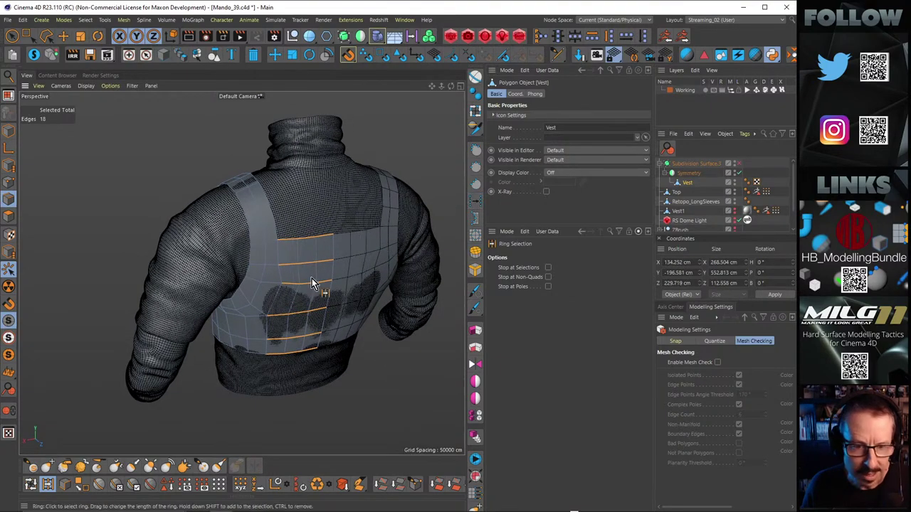
Step: Examine the vest's fit and edge flow from back to front with subdivision smoothing switched on and off
{"action": "scroll", "coordinate": [313, 274], "scroll_direction": "up", "scroll_amount": 3}
{"action": "left_click_drag", "start_coordinate": [314, 274], "coordinate": [342, 221], "text": "alt"}
{"action": "left_click_drag", "start_coordinate": [314, 253], "coordinate": [265, 241], "text": "alt"}
{"action": "scroll", "coordinate": [286, 255], "scroll_direction": "up", "scroll_amount": 3}
{"action": "scroll", "coordinate": [266, 241], "scroll_direction": "down", "scroll_amount": 4}
{"action": "left_click_drag", "start_coordinate": [265, 241], "coordinate": [224, 288], "text": "alt"}
{"action": "scroll", "coordinate": [317, 239], "scroll_direction": "down", "scroll_amount": 3}
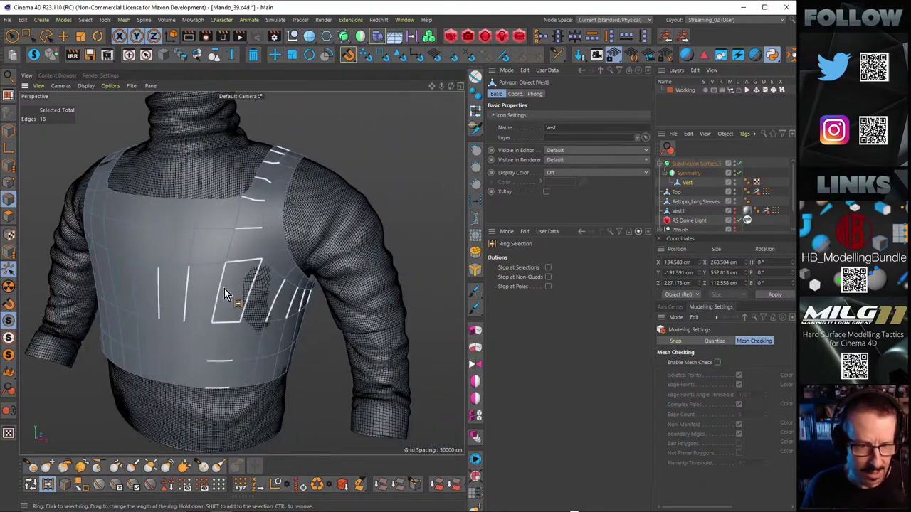
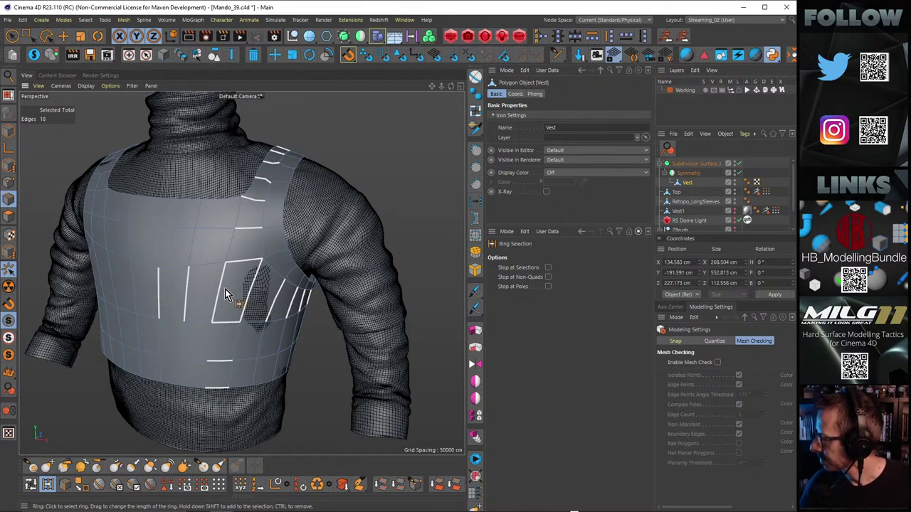
{"action": "left_click", "coordinate": [335, 285]}
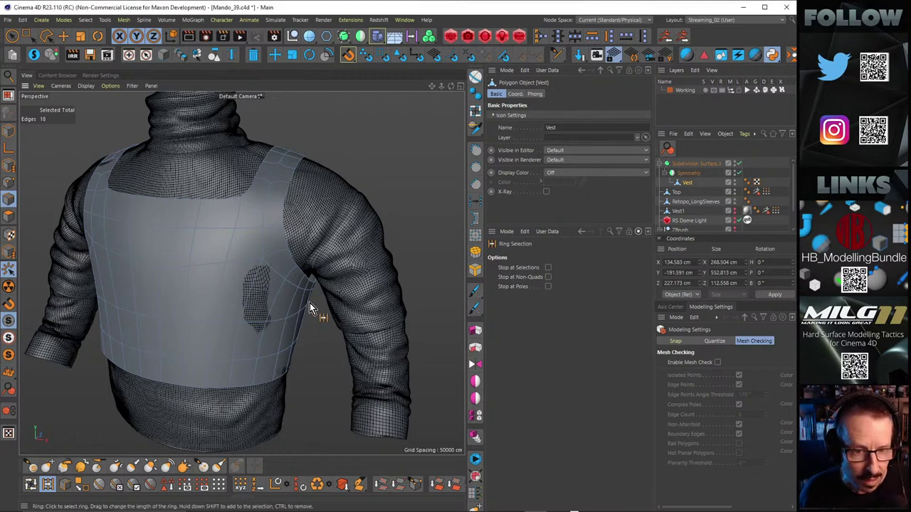
{"action": "scroll", "coordinate": [317, 313], "scroll_direction": "down", "scroll_amount": 3}
{"action": "key", "text": "q"}
{"action": "scroll", "coordinate": [325, 255], "scroll_direction": "up", "scroll_amount": 3}
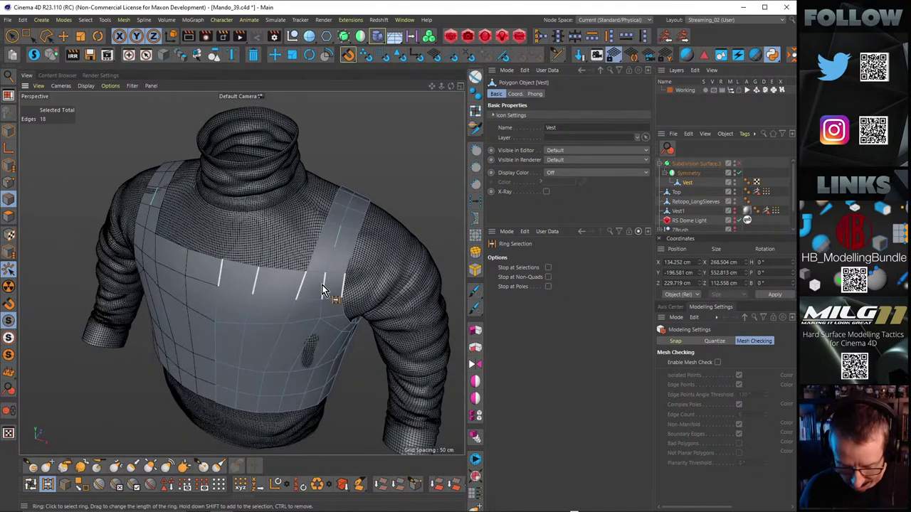
Step: Compare the front strap and chest panel with and without subdivision smoothing, then inspect the edges under the arm
{"action": "key", "text": "m"}
{"action": "key", "text": "k"}
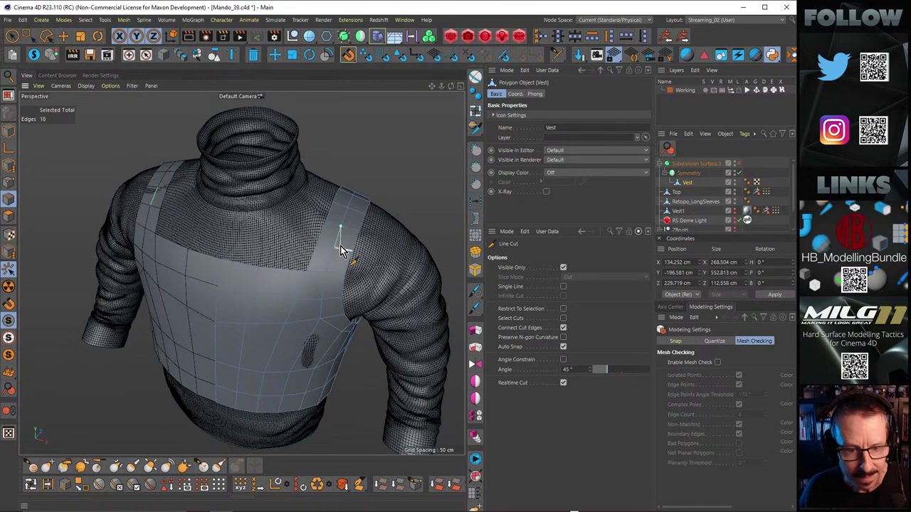
{"action": "key", "text": "space"}
{"action": "left_click_drag", "start_coordinate": [290, 313], "coordinate": [339, 243], "text": "alt"}
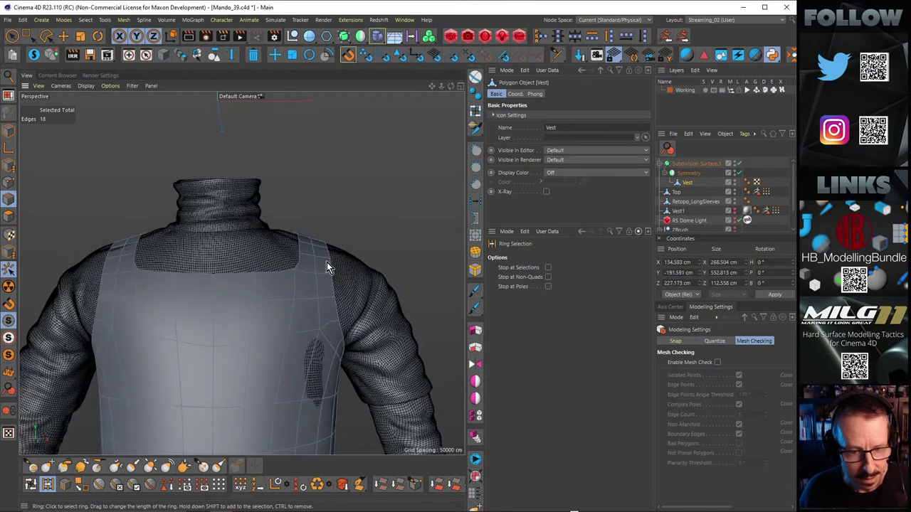
{"action": "key", "text": "q"}
{"action": "key", "text": "q"}
{"action": "middle_click_drag", "start_coordinate": [297, 292], "coordinate": [304, 236], "text": "alt"}
{"action": "left_click_drag", "start_coordinate": [304, 242], "coordinate": [292, 284], "text": "alt"}
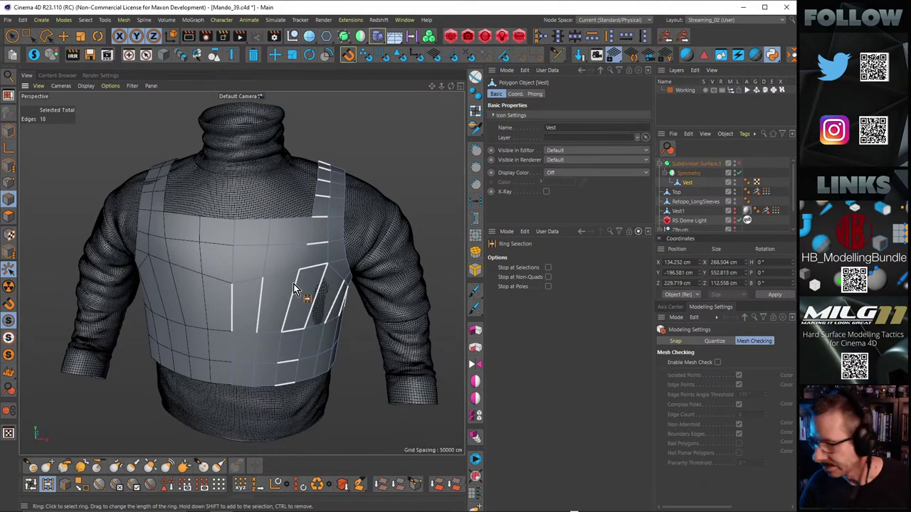
{"action": "left_click_drag", "start_coordinate": [297, 235], "coordinate": [368, 268], "text": "alt"}
{"action": "scroll", "coordinate": [328, 317], "scroll_direction": "up", "scroll_amount": 3}
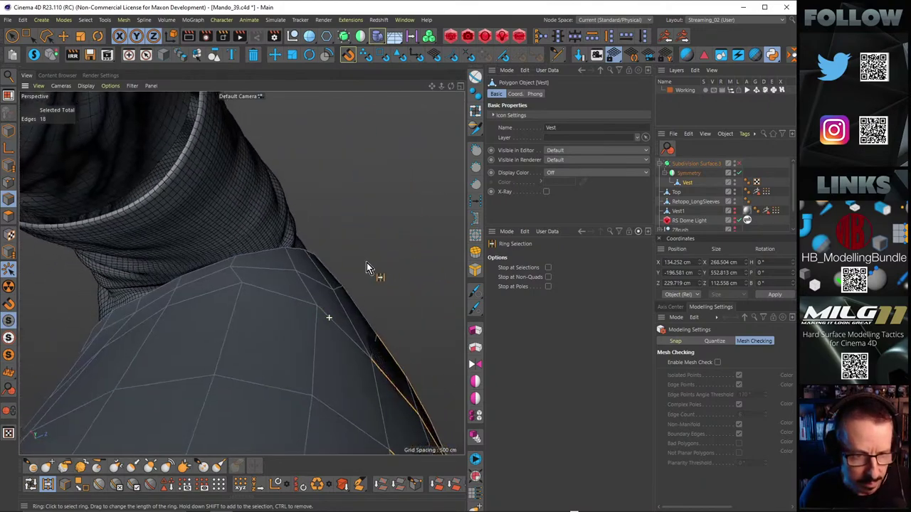
Step: Move the point at the armhole's lower corner under the arm to about X 426 cm, Z 142 cm
{"action": "key", "text": "Return"}
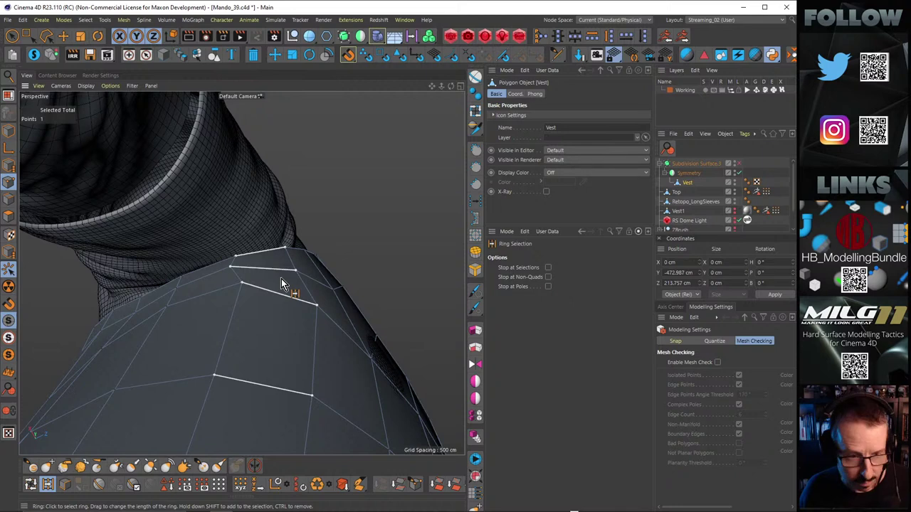
{"action": "key", "text": "e"}
{"action": "left_click", "coordinate": [232, 267]}
{"action": "left_click_drag", "start_coordinate": [252, 278], "coordinate": [232, 265], "text": "alt"}
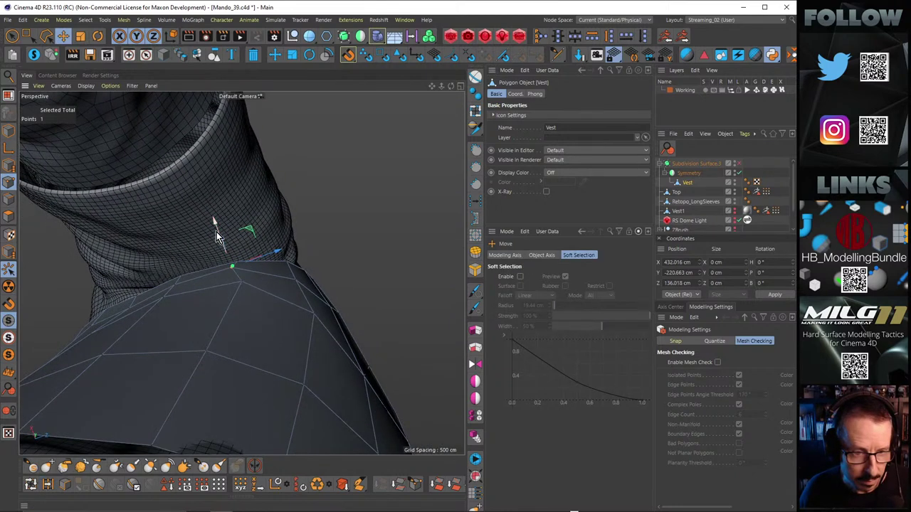
{"action": "left_click_drag", "start_coordinate": [216, 227], "coordinate": [221, 233]}
{"action": "left_click_drag", "start_coordinate": [261, 264], "coordinate": [266, 261]}
{"action": "left_click_drag", "start_coordinate": [218, 276], "coordinate": [322, 341], "text": "alt"}
{"action": "right_click_drag", "start_coordinate": [322, 342], "coordinate": [175, 297], "text": "alt"}
{"action": "left_click_drag", "start_coordinate": [175, 296], "coordinate": [309, 299], "text": "alt"}
{"action": "right_click_drag", "start_coordinate": [309, 299], "coordinate": [201, 274], "text": "alt"}
{"action": "left_click_drag", "start_coordinate": [201, 278], "coordinate": [229, 310], "text": "alt"}
{"action": "right_click_drag", "start_coordinate": [202, 272], "coordinate": [246, 266], "text": "alt"}
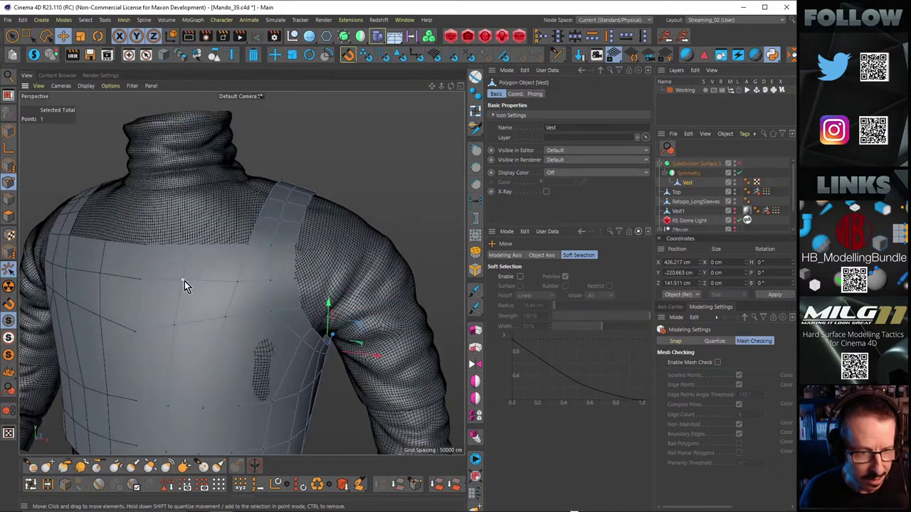
Step: Slide a point in the front panel's upper row slightly along its edge
{"action": "key", "text": "m"}
{"action": "key", "text": "o"}
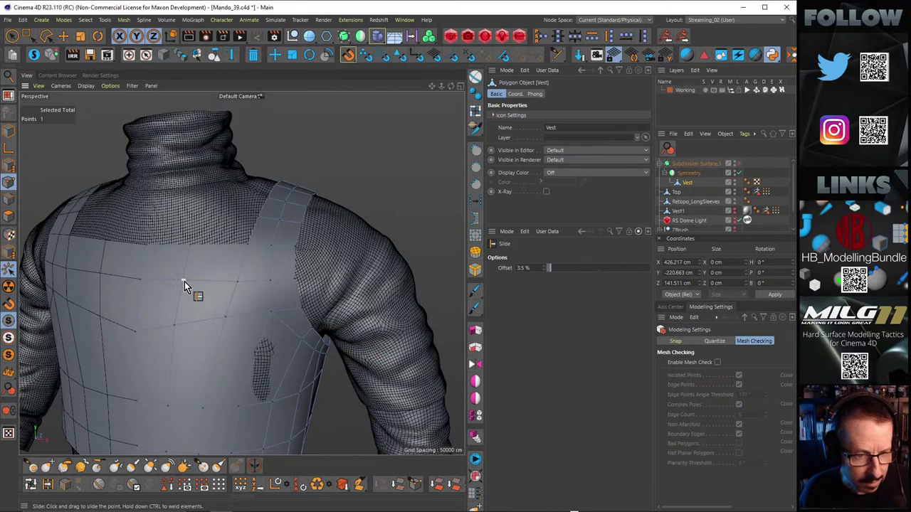
{"action": "left_click_drag", "start_coordinate": [184, 281], "coordinate": [184, 282]}
{"action": "right_click_drag", "start_coordinate": [208, 273], "coordinate": [179, 277], "text": "alt"}
{"action": "left_click_drag", "start_coordinate": [179, 277], "coordinate": [155, 242], "text": "alt"}
{"action": "scroll", "coordinate": [254, 270], "scroll_direction": "up", "scroll_amount": 8}
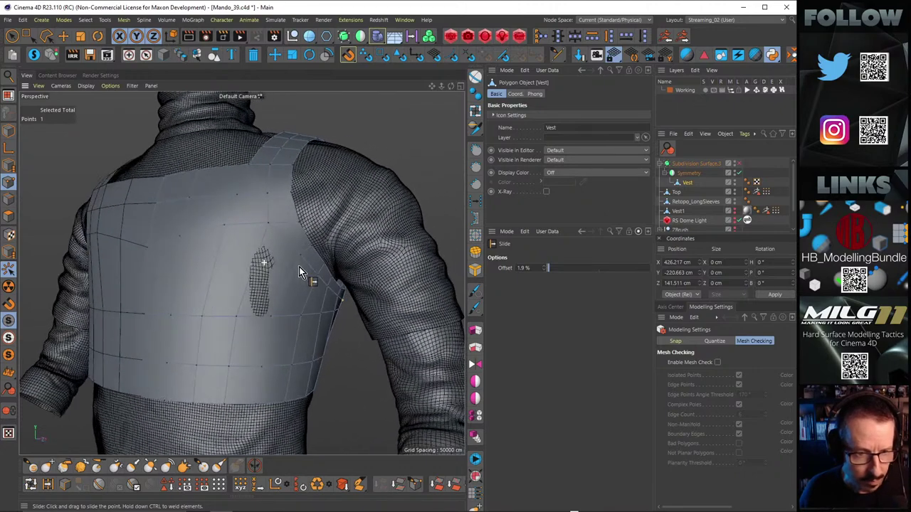
Step: Try a loop cut running across the front panel below the chest to the armhole
{"action": "key", "text": "k"}
{"action": "key", "text": "l"}
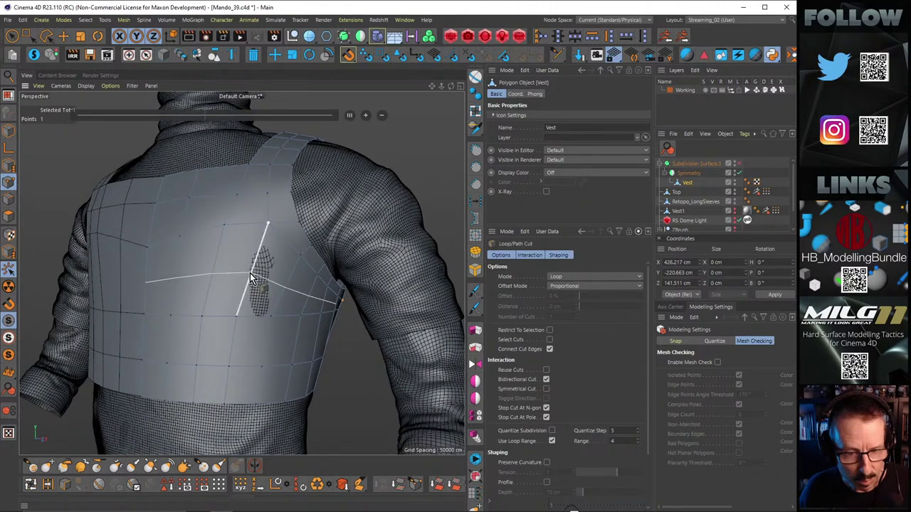
{"action": "left_click", "coordinate": [252, 276]}
{"action": "scroll", "coordinate": [260, 278], "scroll_direction": "down", "scroll_amount": 6}
{"action": "mouse_move", "coordinate": [286, 281]}
{"action": "left_mouse_down", "text": "alt"}
{"action": "mouse_move", "coordinate": [108, 261]}
{"action": "mouse_move", "coordinate": [75, 270]}
{"action": "mouse_move", "coordinate": [95, 258]}
{"action": "mouse_move", "coordinate": [314, 281]}
{"action": "mouse_move", "coordinate": [294, 334]}
{"action": "mouse_move", "coordinate": [270, 274]}
{"action": "mouse_move", "coordinate": [203, 288]}
{"action": "mouse_move", "coordinate": [269, 299]}
{"action": "mouse_move", "coordinate": [276, 359]}
{"action": "mouse_move", "coordinate": [281, 338]}
{"action": "mouse_move", "coordinate": [292, 339]}
{"action": "mouse_move", "coordinate": [247, 336]}
{"action": "mouse_move", "coordinate": [244, 375]}
{"action": "mouse_move", "coordinate": [230, 348]}
{"action": "mouse_move", "coordinate": [297, 237]}
{"action": "mouse_move", "coordinate": [287, 272]}
{"action": "left_mouse_up", "text": "alt"}
{"action": "key", "text": "ctrl+z"}
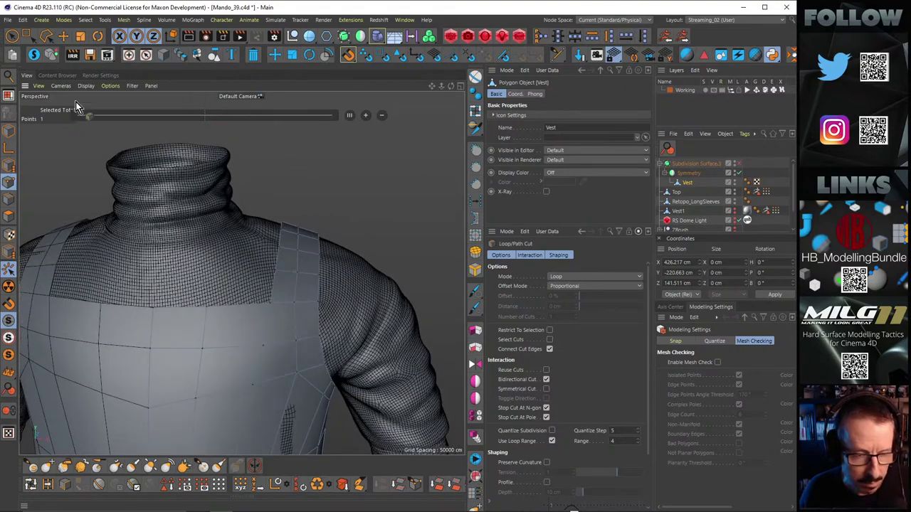
Step: Select an edge on the front strap's inner side and unhide the armour to check the strap against it
{"action": "left_click", "coordinate": [64, 35]}
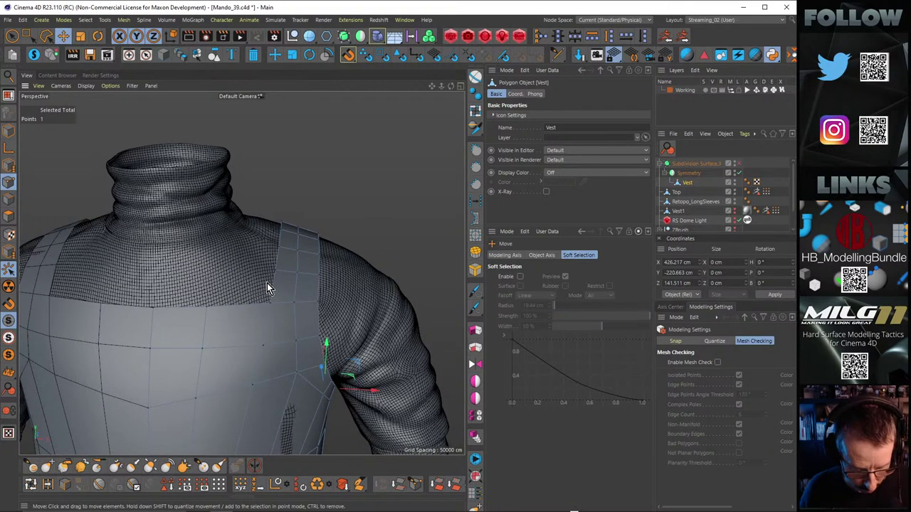
{"action": "key", "text": "Return"}
{"action": "left_click", "coordinate": [272, 286]}
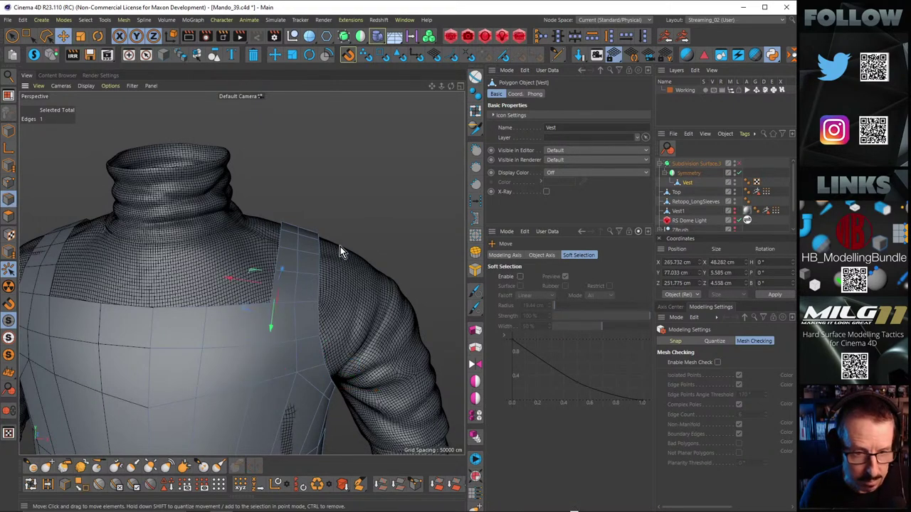
{"action": "left_click_drag", "start_coordinate": [732, 234], "coordinate": [737, 265]}
{"action": "left_click", "coordinate": [734, 241]}
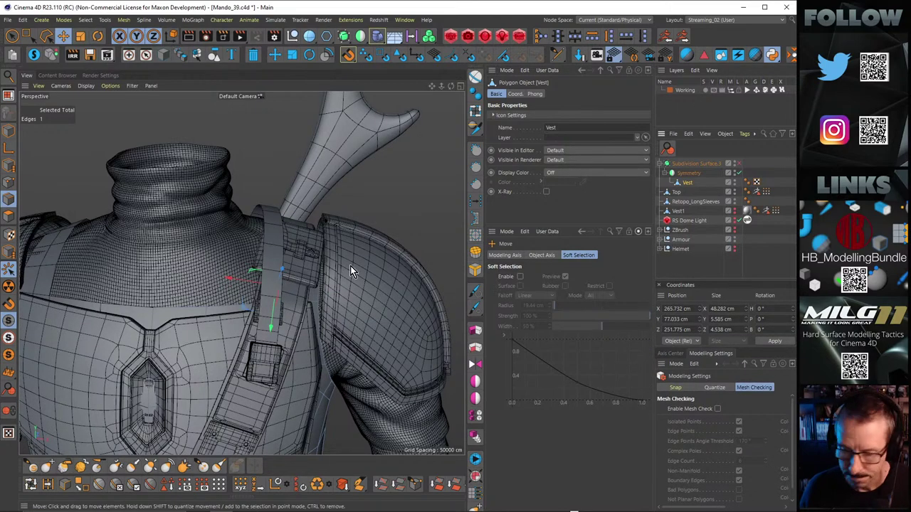
{"action": "left_click_drag", "start_coordinate": [317, 237], "coordinate": [327, 266], "text": "alt"}
{"action": "scroll", "coordinate": [327, 262], "scroll_direction": "up", "scroll_amount": 6}
{"action": "left_click_drag", "start_coordinate": [271, 270], "coordinate": [245, 259], "text": "alt"}
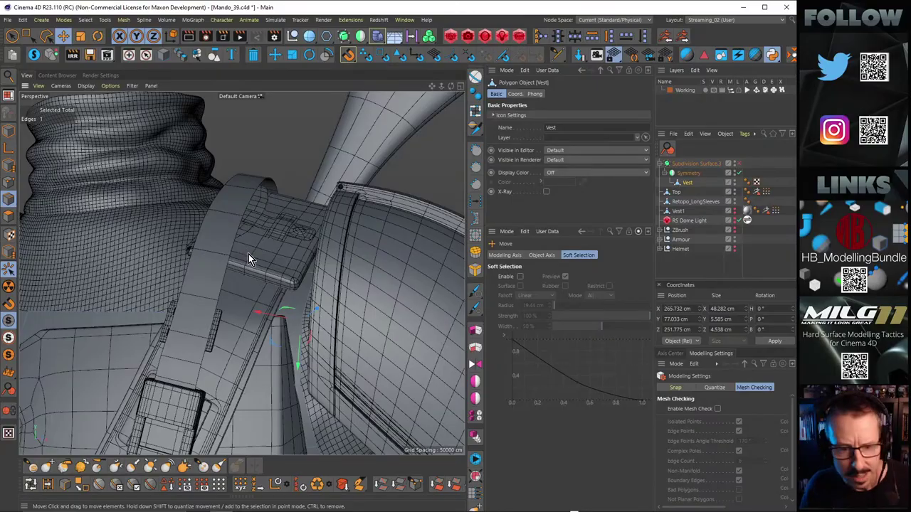
{"action": "left_click_drag", "start_coordinate": [248, 256], "coordinate": [279, 330], "text": "alt"}
Step: Move a point on the armhole edge beside the shoulder strap to about Z -149 cm, checking it against the armour
{"action": "key", "text": "Return"}
{"action": "left_click", "coordinate": [287, 317]}
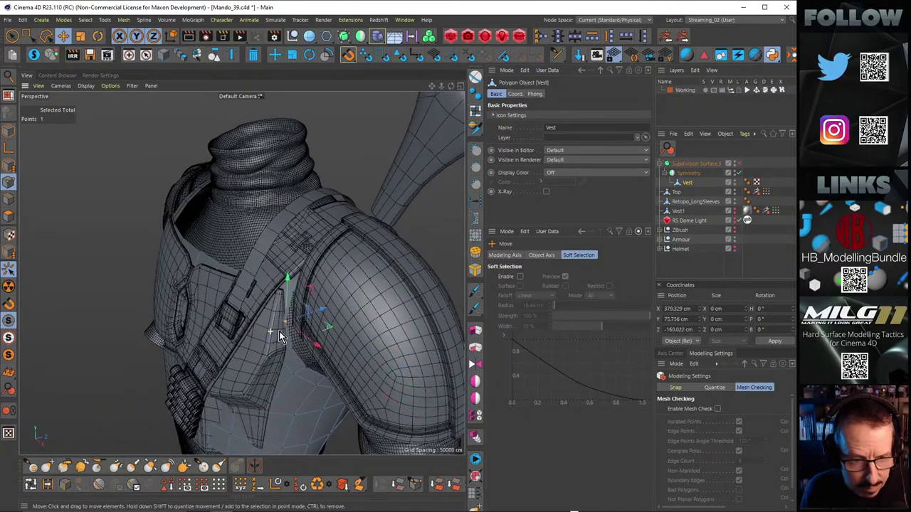
{"action": "right_click_drag", "start_coordinate": [279, 331], "coordinate": [302, 318], "text": "alt"}
{"action": "left_click_drag", "start_coordinate": [302, 318], "coordinate": [325, 254], "text": "alt"}
{"action": "right_click_drag", "start_coordinate": [339, 250], "coordinate": [257, 264], "text": "alt"}
{"action": "left_click_drag", "start_coordinate": [257, 264], "coordinate": [353, 325], "text": "alt"}
{"action": "left_click_drag", "start_coordinate": [398, 303], "coordinate": [256, 275], "text": "alt"}
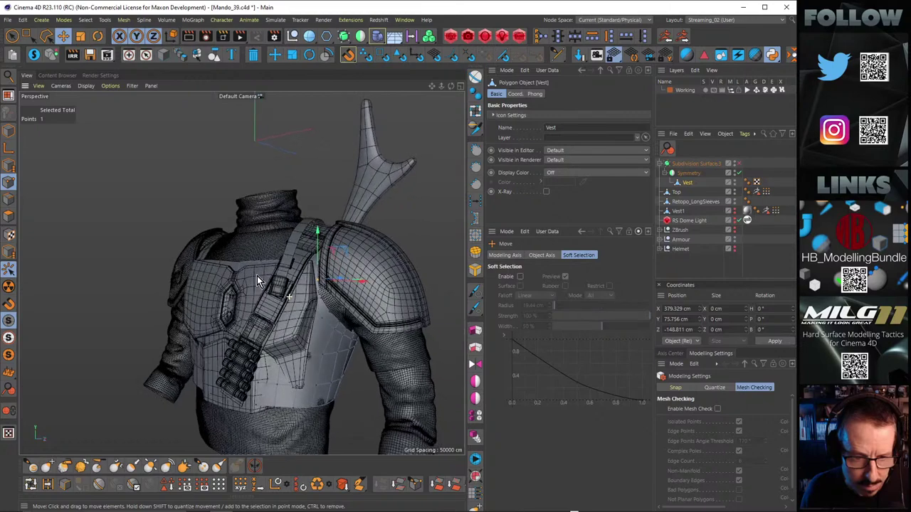
Step: Hide the armour and turn off Use Loop Range for the Loop/Path Cut on the vest
{"action": "left_click", "coordinate": [733, 238]}
{"action": "left_click_drag", "start_coordinate": [398, 299], "coordinate": [340, 323], "text": "alt"}
{"action": "key", "text": "s"}
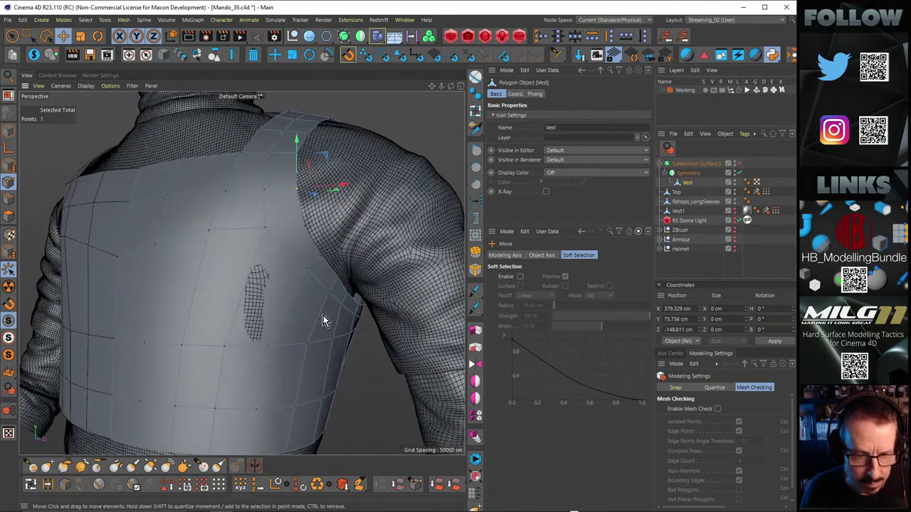
{"action": "key", "text": "k"}
{"action": "key", "text": "l"}
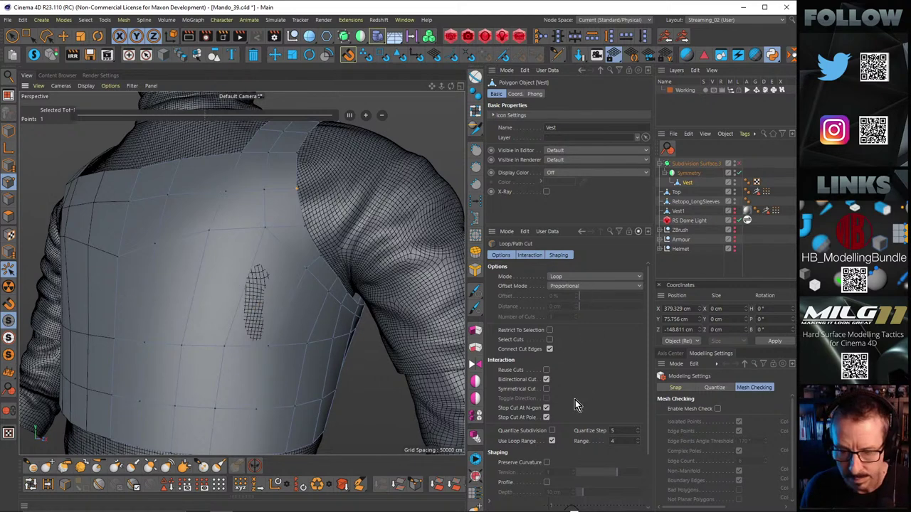
{"action": "left_click", "coordinate": [552, 441]}
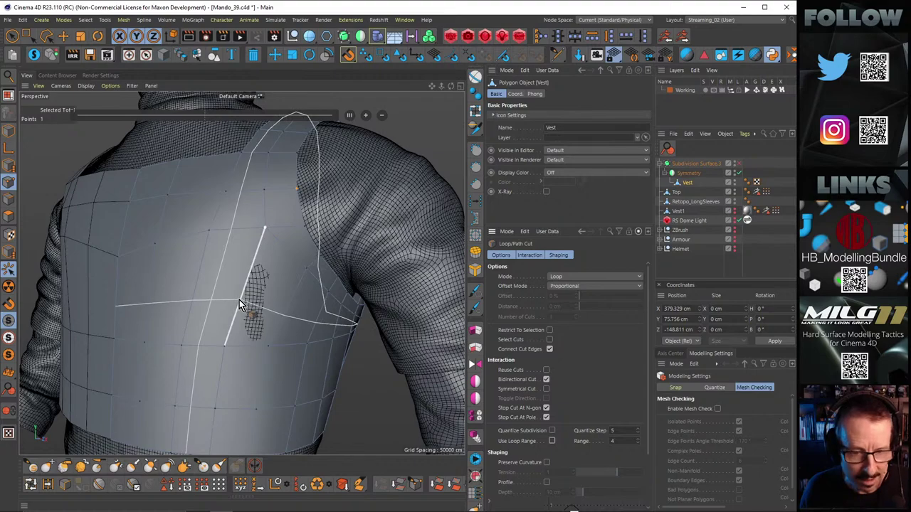
Step: Select the horizontal edge loop running around the vest just below the armhole, from the back panel to the front
{"action": "left_click_drag", "start_coordinate": [306, 304], "coordinate": [178, 249], "text": "alt"}
{"action": "key", "text": "Return"}
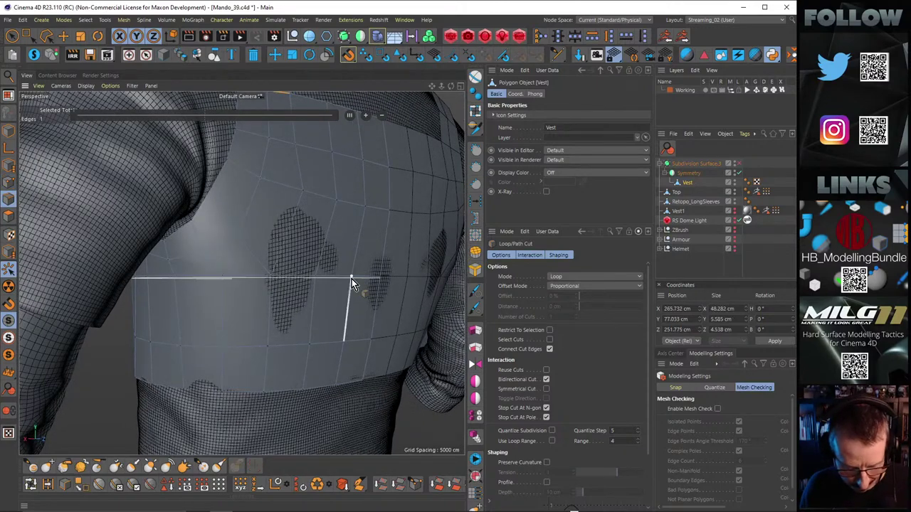
{"action": "key", "text": "e"}
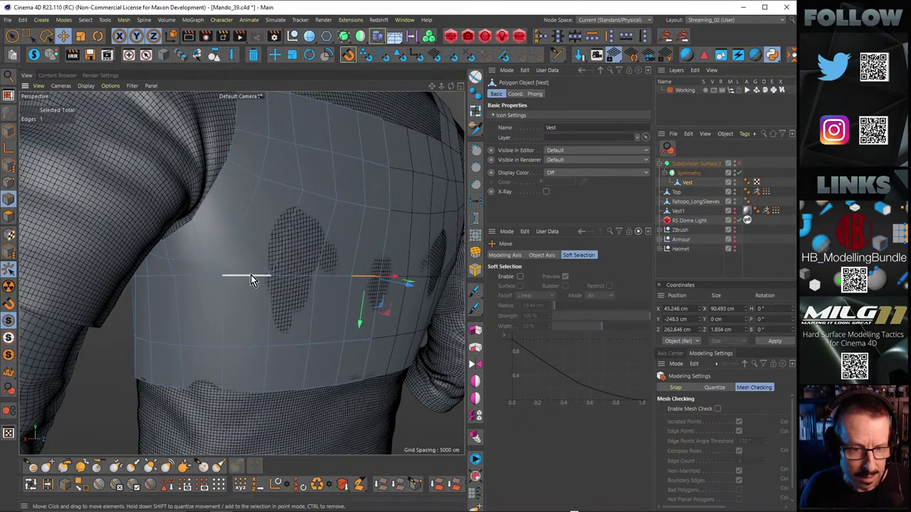
{"action": "left_click", "coordinate": [249, 276], "text": "shift"}
{"action": "double_click", "coordinate": [208, 276], "text": "shift"}
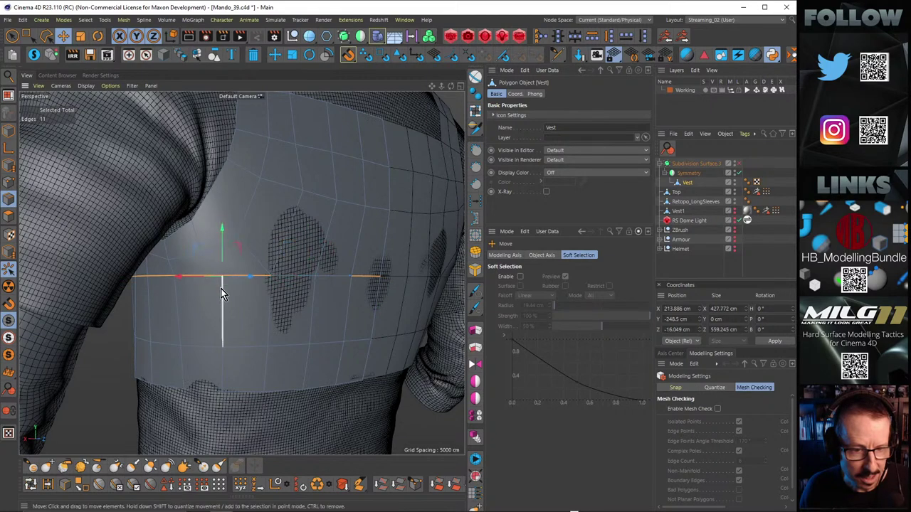
{"action": "left_click_drag", "start_coordinate": [220, 288], "coordinate": [276, 284], "text": "alt"}
{"action": "left_click", "coordinate": [276, 276], "text": "shift"}
{"action": "left_click", "coordinate": [302, 273], "text": "shift"}
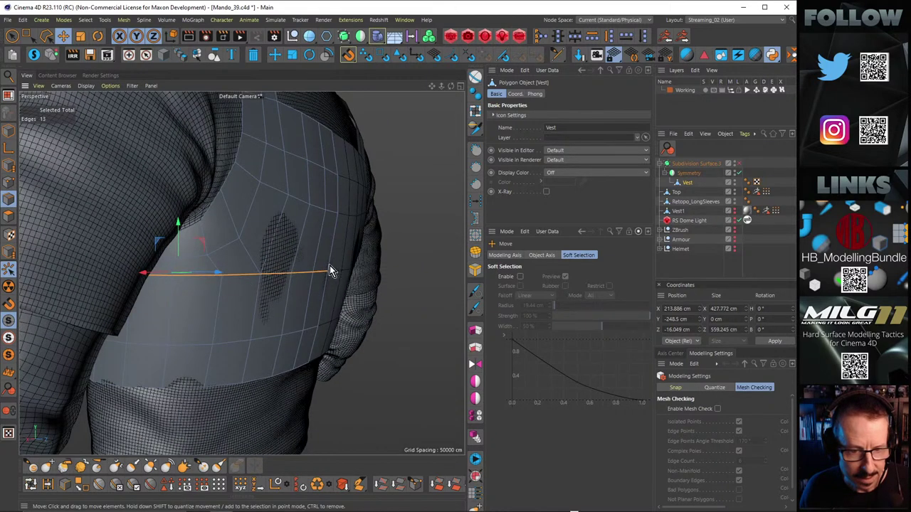
{"action": "scroll", "coordinate": [329, 265], "scroll_direction": "down", "scroll_amount": 4}
{"action": "left_click_drag", "start_coordinate": [329, 265], "coordinate": [279, 284], "text": "alt"}
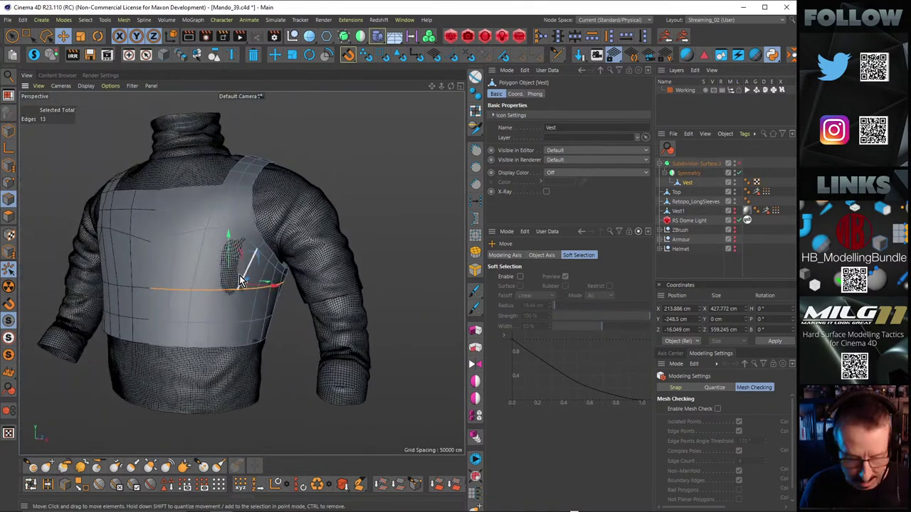
Step: Slide the selected loop upward towards the armhole with an offset of about -50.2 %
{"action": "key", "text": "m"}
{"action": "key", "text": "o"}
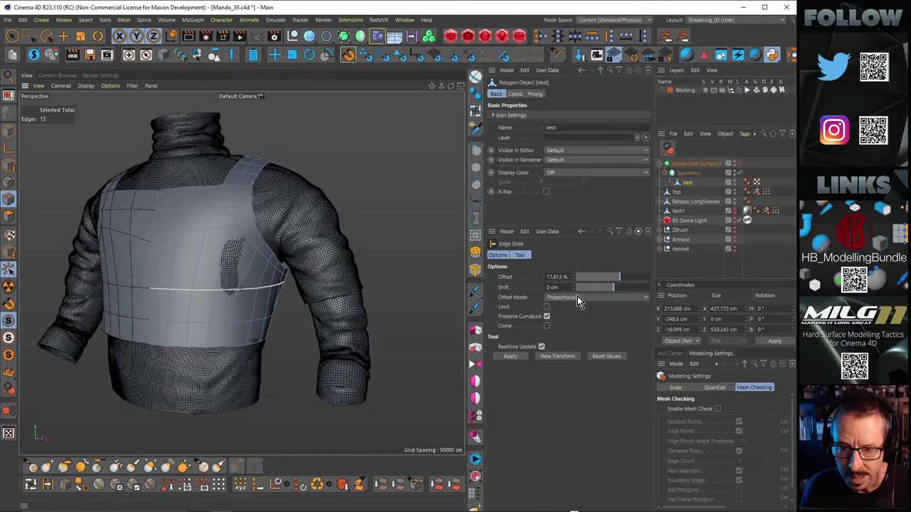
{"action": "scroll", "coordinate": [242, 262], "scroll_direction": "up", "scroll_amount": 3}
{"action": "mouse_move", "coordinate": [242, 262]}
{"action": "left_mouse_down", "text": "alt"}
{"action": "mouse_move", "coordinate": [212, 251]}
{"action": "mouse_move", "coordinate": [59, 239]}
{"action": "mouse_move", "coordinate": [257, 257]}
{"action": "left_mouse_up", "text": "alt"}
{"action": "middle_click_drag", "start_coordinate": [257, 257], "coordinate": [312, 274], "text": "alt"}
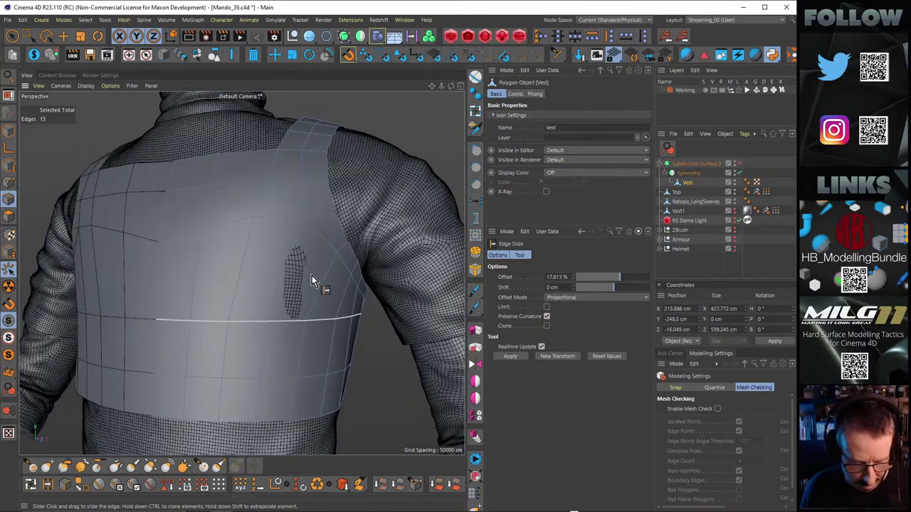
{"action": "left_click_drag", "start_coordinate": [276, 292], "coordinate": [307, 297], "text": "alt"}
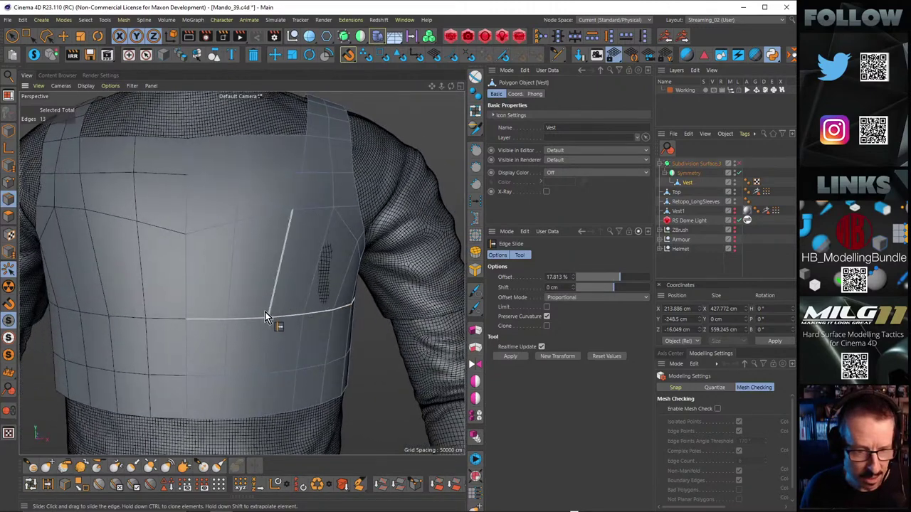
{"action": "left_click_drag", "start_coordinate": [250, 318], "coordinate": [271, 250]}
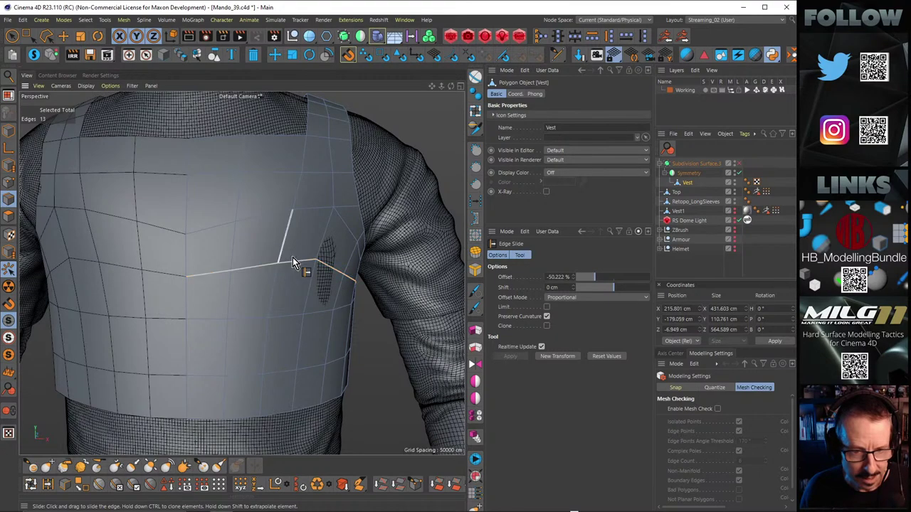
Step: Slide individual points beside the armhole on the vest's back and side along their edges to even the mesh
{"action": "scroll", "coordinate": [292, 257], "scroll_direction": "down", "scroll_amount": 3}
{"action": "left_click_drag", "start_coordinate": [325, 259], "coordinate": [64, 246], "text": "alt"}
{"action": "mouse_move", "coordinate": [290, 259]}
{"action": "left_mouse_down", "text": "alt"}
{"action": "mouse_move", "coordinate": [224, 264]}
{"action": "mouse_move", "coordinate": [254, 270]}
{"action": "mouse_move", "coordinate": [229, 281]}
{"action": "mouse_move", "coordinate": [283, 265]}
{"action": "left_mouse_up", "text": "alt"}
{"action": "scroll", "coordinate": [312, 212], "scroll_direction": "up", "scroll_amount": 5}
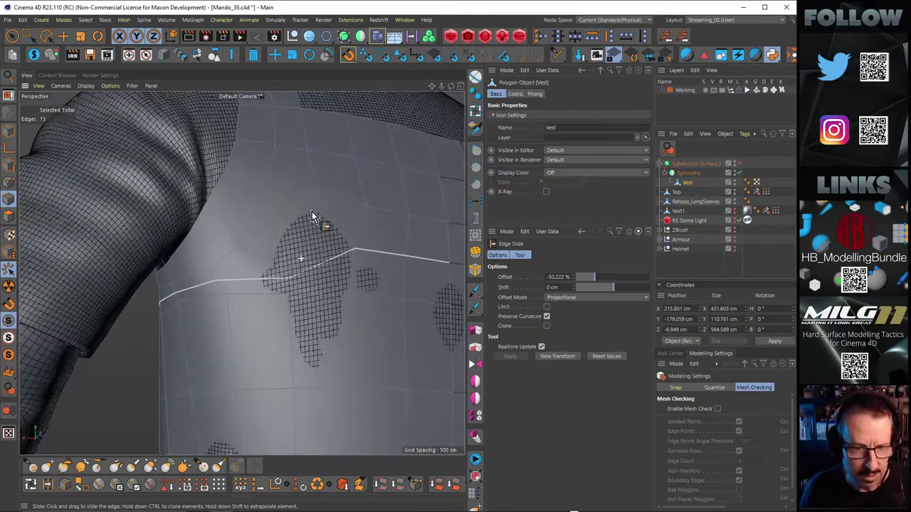
{"action": "left_click_drag", "start_coordinate": [312, 211], "coordinate": [328, 227], "text": "alt"}
{"action": "key", "text": "Return"}
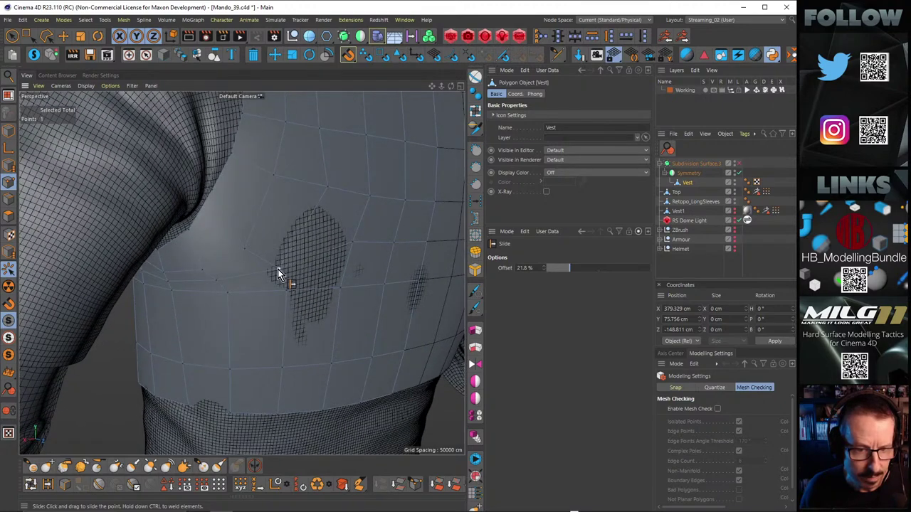
{"action": "left_click_drag", "start_coordinate": [279, 270], "coordinate": [291, 251]}
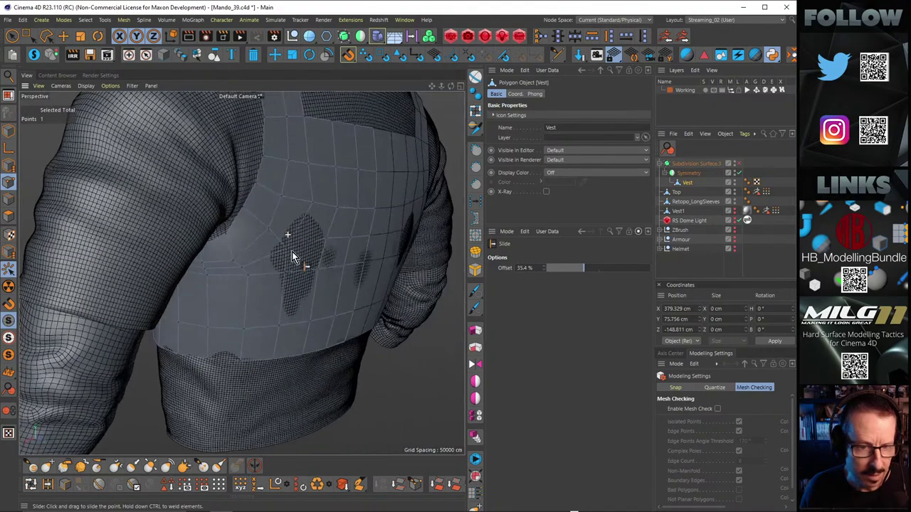
{"action": "left_click_drag", "start_coordinate": [231, 263], "coordinate": [222, 286]}
Step: Add a horizontal loop cut around the lower vest at about 45.5 %
{"action": "key", "text": "m"}
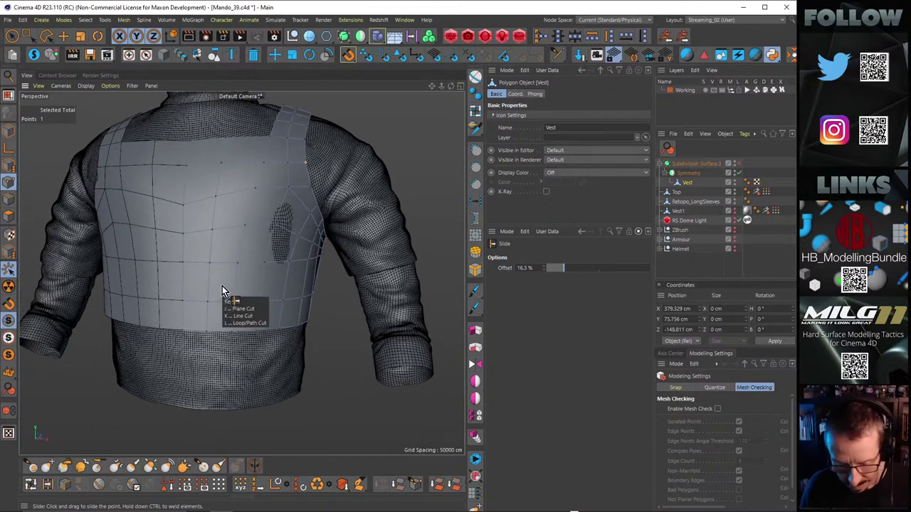
{"action": "key", "text": "l"}
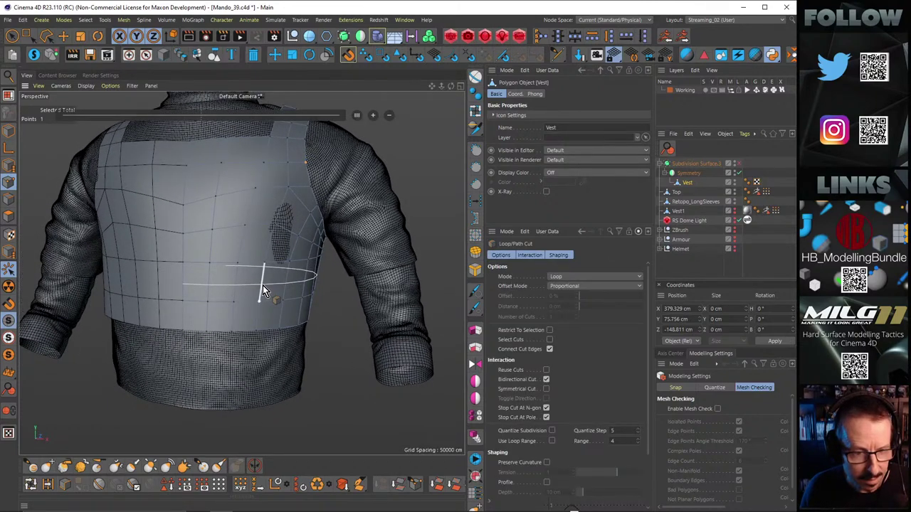
{"action": "left_click", "coordinate": [264, 284]}
{"action": "mouse_move", "coordinate": [264, 284]}
{"action": "left_mouse_down", "text": "alt"}
{"action": "mouse_move", "coordinate": [271, 277]}
{"action": "mouse_move", "coordinate": [250, 279]}
{"action": "left_mouse_up", "text": "alt"}
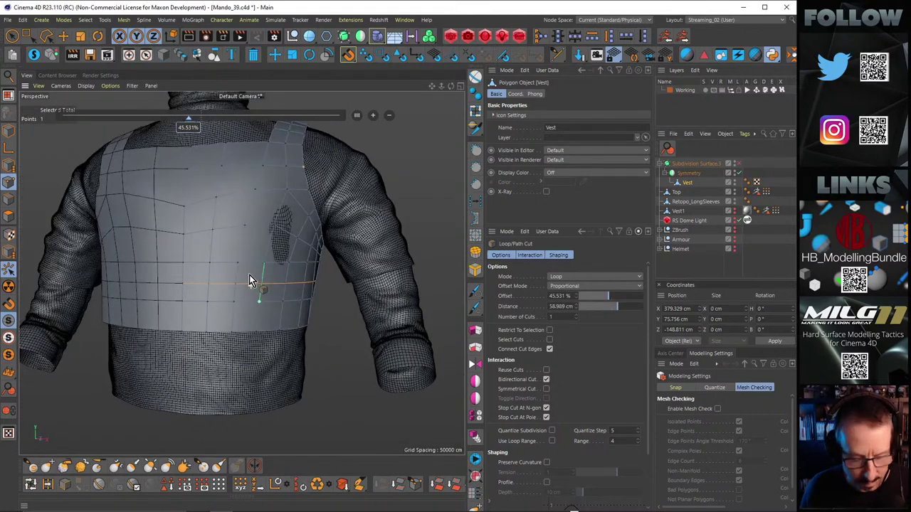
Step: Select the vertical edge rings of the three lowest vest rows and even out the row spacing
{"action": "key", "text": "m"}
{"action": "key", "text": "b"}
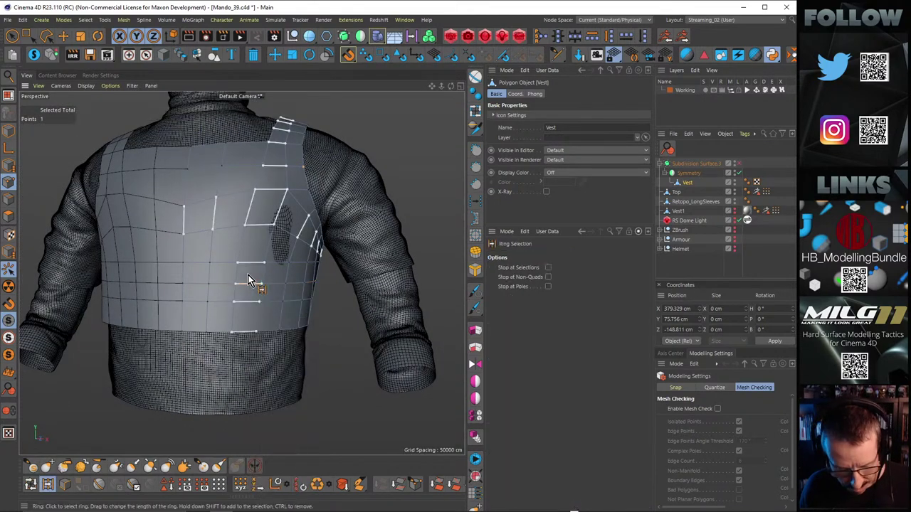
{"action": "left_click", "coordinate": [237, 294]}
{"action": "left_click", "coordinate": [234, 292], "text": "shift"}
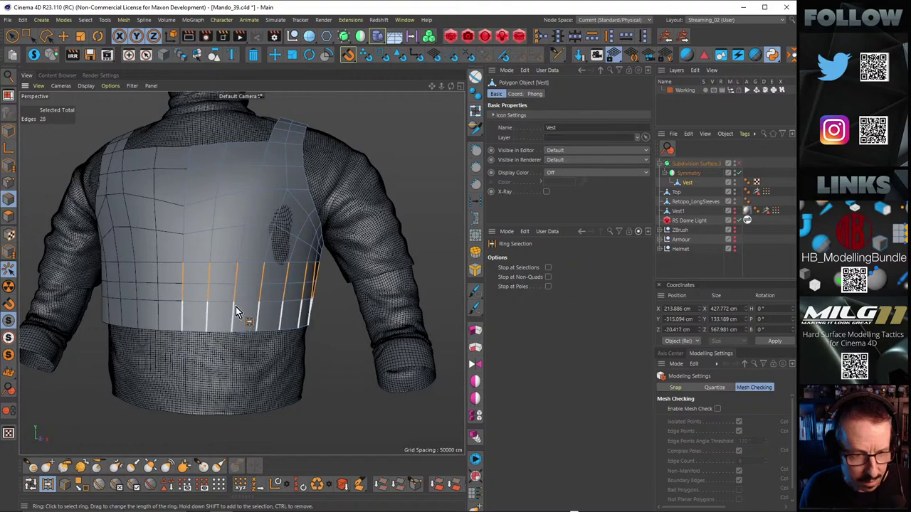
{"action": "left_click", "coordinate": [235, 308], "text": "shift"}
{"action": "left_click", "coordinate": [476, 202]}
Step: Isolate the vest in the viewport and check its edge flow from several sides
{"action": "left_click_drag", "start_coordinate": [354, 237], "coordinate": [50, 251], "text": "alt"}
{"action": "right_click_drag", "start_coordinate": [316, 244], "coordinate": [392, 208], "text": "alt"}
{"action": "left_click_drag", "start_coordinate": [346, 228], "coordinate": [259, 204], "text": "alt"}
{"action": "key", "text": "m"}
{"action": "key", "text": "o"}
{"action": "key", "text": "Return"}
{"action": "left_click", "coordinate": [33, 55]}
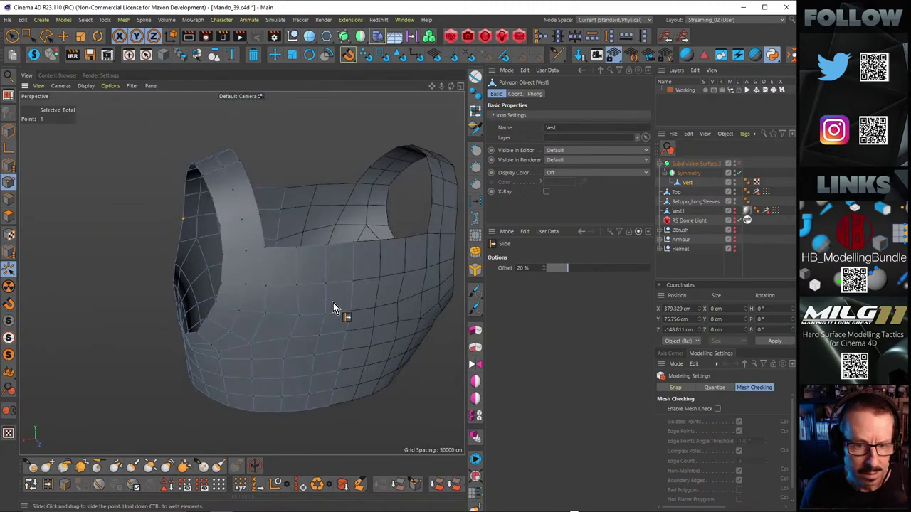
{"action": "scroll", "coordinate": [333, 302], "scroll_direction": "down", "scroll_amount": 3}
{"action": "left_click_drag", "start_coordinate": [301, 287], "coordinate": [270, 280], "text": "alt"}
{"action": "scroll", "coordinate": [323, 307], "scroll_direction": "up", "scroll_amount": 3}
{"action": "key", "text": "Return"}
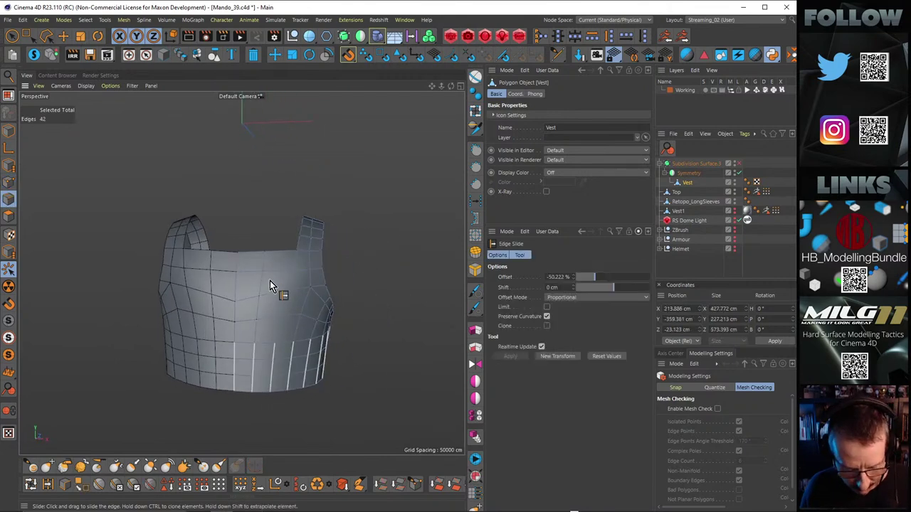
Step: Select the horizontal seam edges at the front strap base, across the upper chest and mid chest, below the armhole and near the hem
{"action": "key", "text": "e"}
{"action": "double_click", "coordinate": [303, 249]}
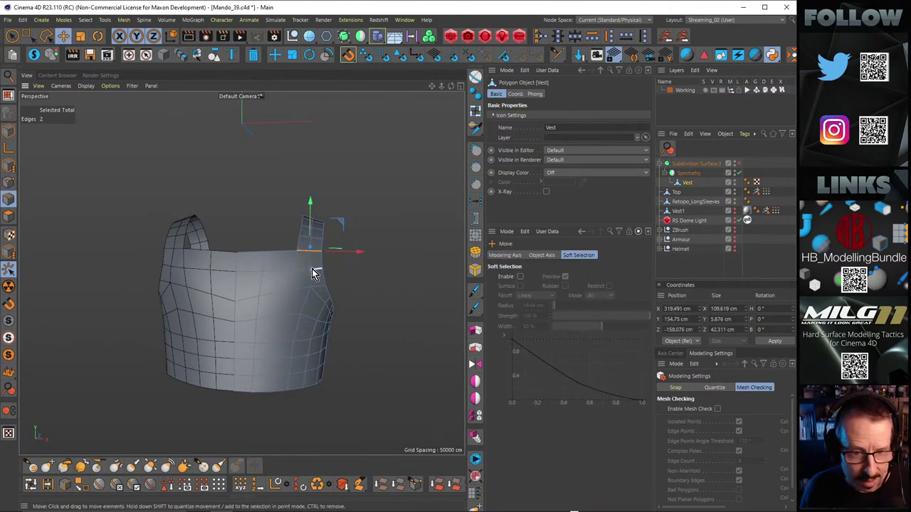
{"action": "double_click", "coordinate": [300, 271], "text": "shift"}
{"action": "left_click_drag", "start_coordinate": [321, 295], "coordinate": [286, 307], "text": "alt"}
{"action": "double_click", "coordinate": [297, 294], "text": "shift"}
{"action": "left_click", "coordinate": [315, 286], "text": "shift"}
{"action": "left_click", "coordinate": [299, 341], "text": "shift"}
{"action": "double_click", "coordinate": [299, 341], "text": "shift"}
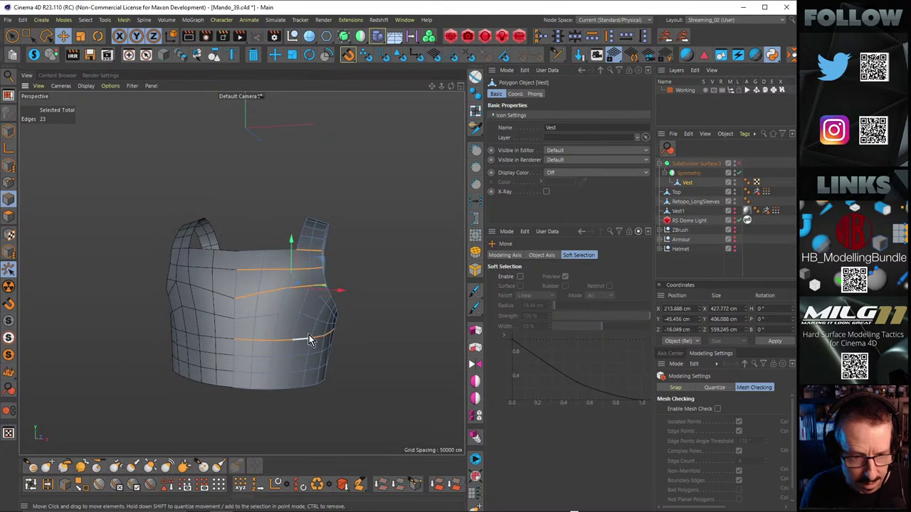
{"action": "mouse_move", "coordinate": [309, 335]}
{"action": "left_mouse_down", "text": "alt"}
{"action": "mouse_move", "coordinate": [219, 305]}
{"action": "mouse_move", "coordinate": [273, 298]}
{"action": "mouse_move", "coordinate": [220, 299]}
{"action": "mouse_move", "coordinate": [304, 306]}
{"action": "mouse_move", "coordinate": [303, 342]}
{"action": "left_mouse_up", "text": "alt"}
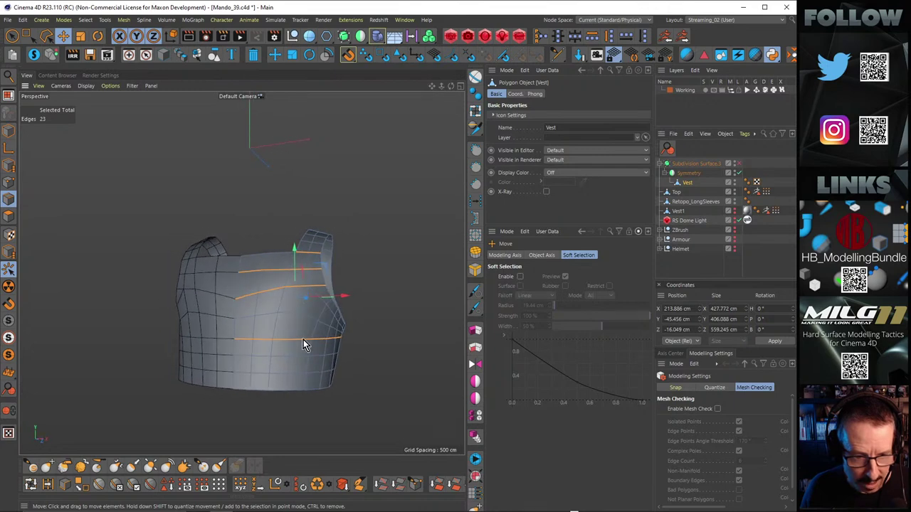
{"action": "double_click", "coordinate": [298, 375], "text": "shift"}
{"action": "left_click_drag", "start_coordinate": [338, 382], "coordinate": [298, 321], "text": "alt"}
{"action": "scroll", "coordinate": [367, 283], "scroll_direction": "up", "scroll_amount": 3}
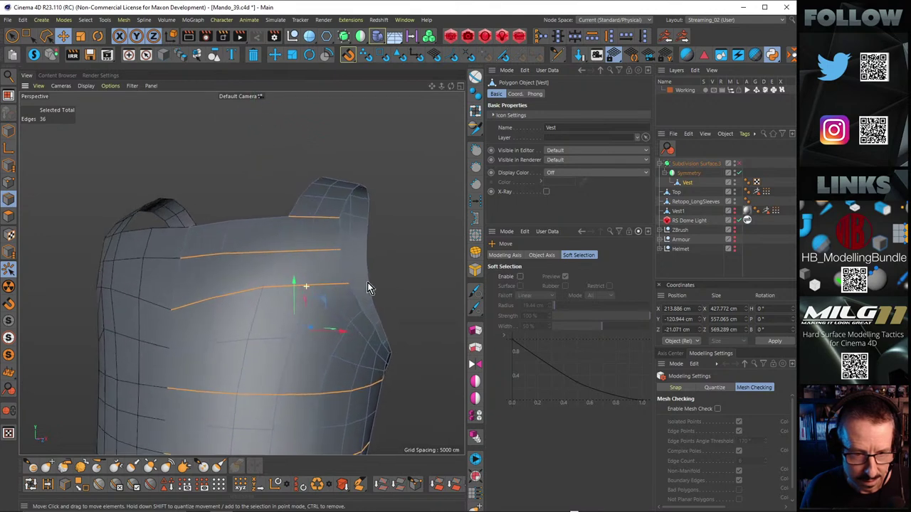
Step: Bevel the selected seam edges in Solid mode with an offset of 7 cm
{"action": "key", "text": "m"}
{"action": "key", "text": "s"}
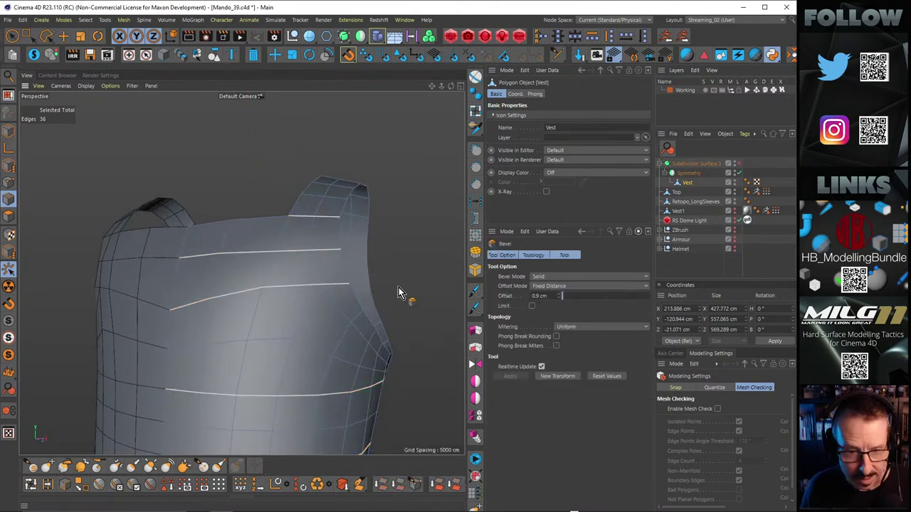
{"action": "left_click_drag", "start_coordinate": [398, 296], "coordinate": [434, 297]}
{"action": "scroll", "coordinate": [237, 285], "scroll_direction": "down", "scroll_amount": 5}
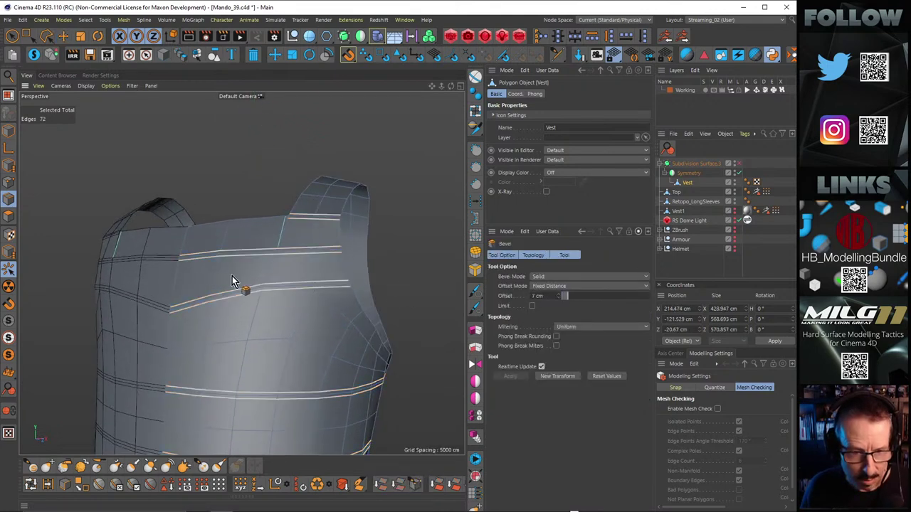
{"action": "left_click_drag", "start_coordinate": [261, 298], "coordinate": [315, 321], "text": "alt"}
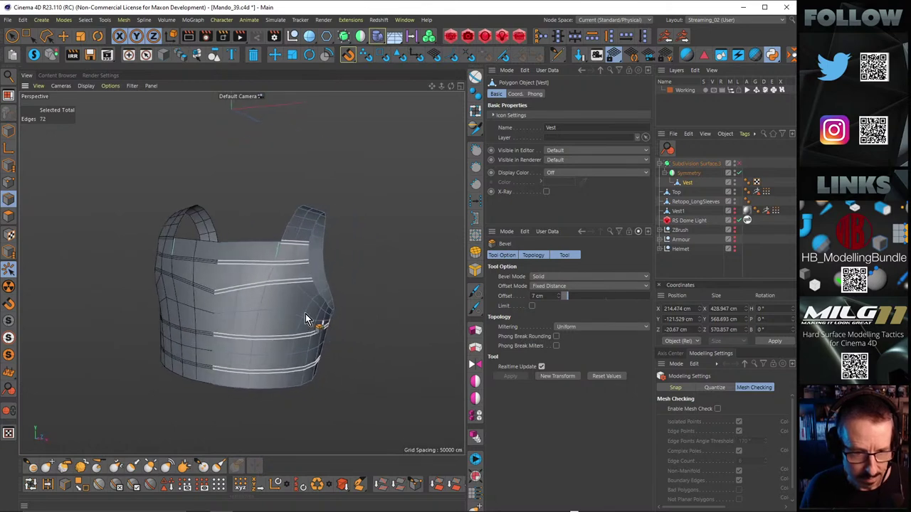
{"action": "scroll", "coordinate": [320, 268], "scroll_direction": "up", "scroll_amount": 5}
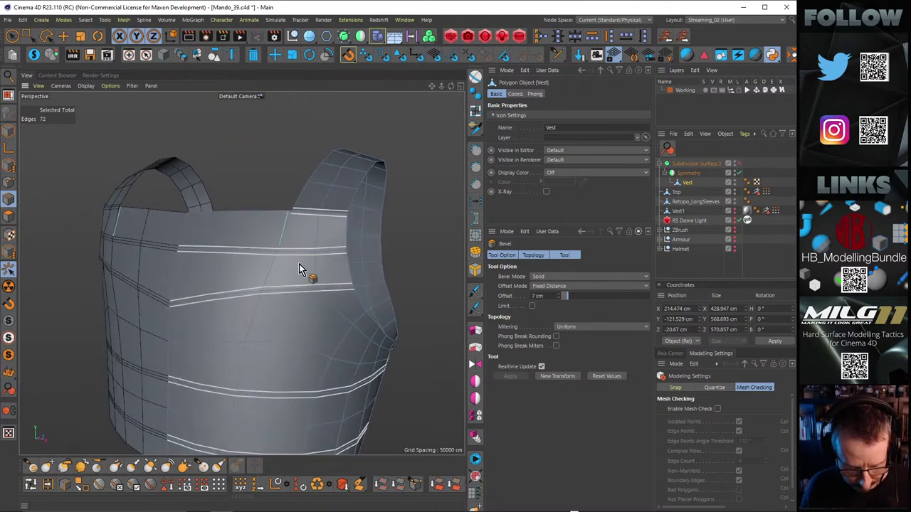
Step: Select the centre edge loops of the four bevelled seams across the vest body, leaving out the strap seam
{"action": "key", "text": "e"}
{"action": "double_click", "coordinate": [267, 250]}
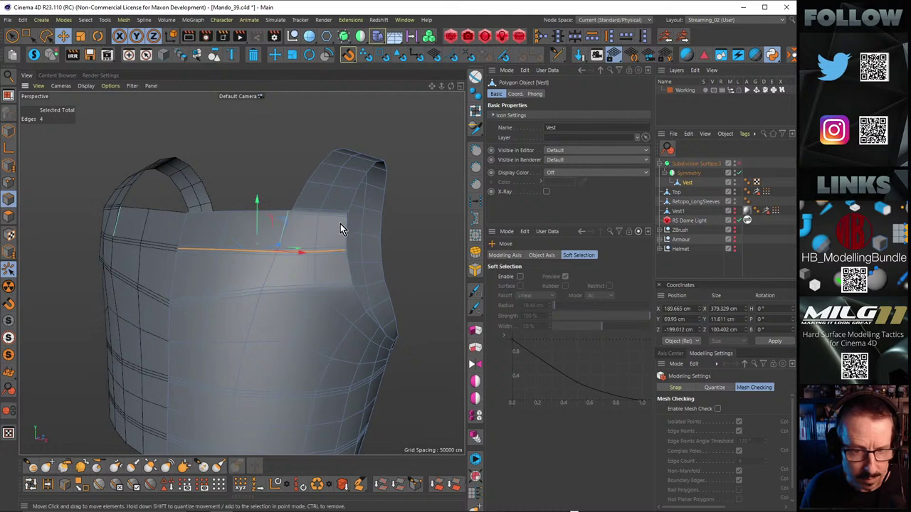
{"action": "double_click", "coordinate": [295, 288], "text": "shift"}
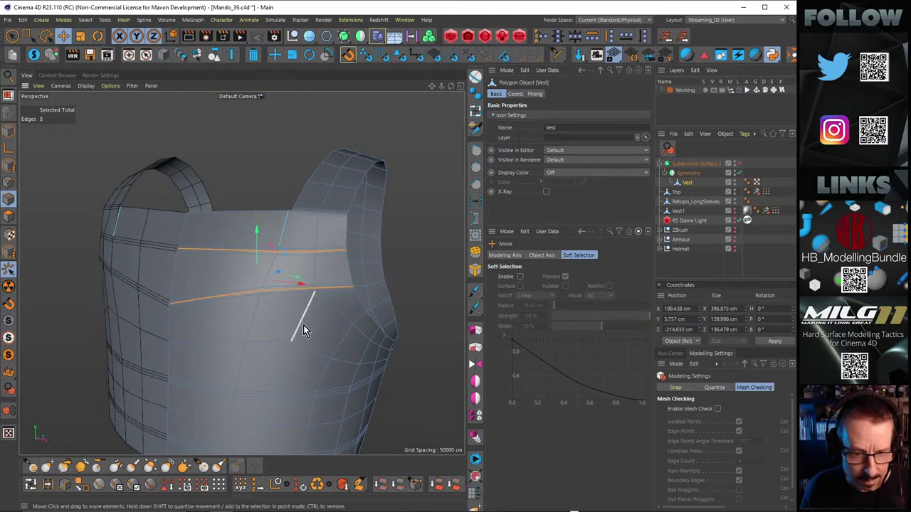
{"action": "double_click", "coordinate": [302, 395], "text": "shift"}
{"action": "mouse_move", "coordinate": [309, 390]}
{"action": "left_mouse_down", "text": "alt"}
{"action": "mouse_move", "coordinate": [302, 278]}
{"action": "mouse_move", "coordinate": [299, 386]}
{"action": "left_mouse_up", "text": "alt"}
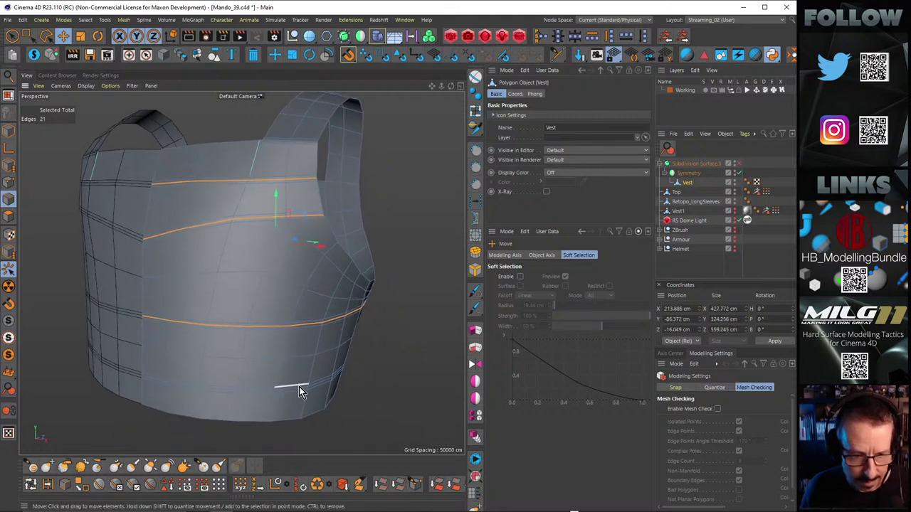
{"action": "double_click", "coordinate": [299, 389], "text": "shift"}
Step: Push the selected centre loops inward with Edge Slide, using a shift of -4.3 cm and 0 % offset
{"action": "key", "text": "m"}
{"action": "key", "text": "o"}
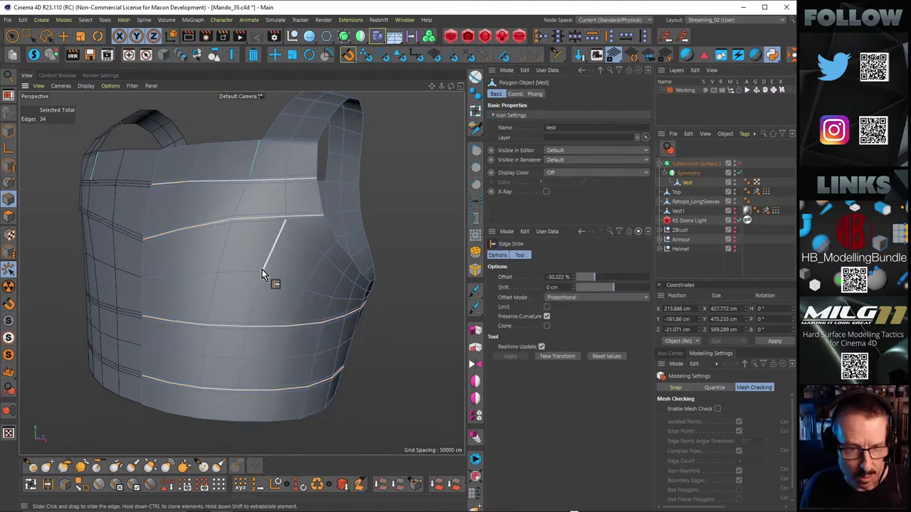
{"action": "middle_click_drag", "start_coordinate": [262, 268], "coordinate": [270, 291], "text": "alt"}
{"action": "right_click_drag", "start_coordinate": [271, 292], "coordinate": [281, 276], "text": "alt"}
{"action": "mouse_move", "coordinate": [281, 277]}
{"action": "left_mouse_down", "text": "shift"}
{"action": "mouse_move", "coordinate": [289, 276]}
{"action": "mouse_move", "coordinate": [256, 276]}
{"action": "mouse_move", "coordinate": [283, 263]}
{"action": "mouse_move", "coordinate": [286, 236]}
{"action": "mouse_move", "coordinate": [280, 267]}
{"action": "left_mouse_up", "text": "shift"}
{"action": "scroll", "coordinate": [274, 259], "scroll_direction": "down", "scroll_amount": 5}
{"action": "scroll", "coordinate": [283, 242], "scroll_direction": "up", "scroll_amount": 5}
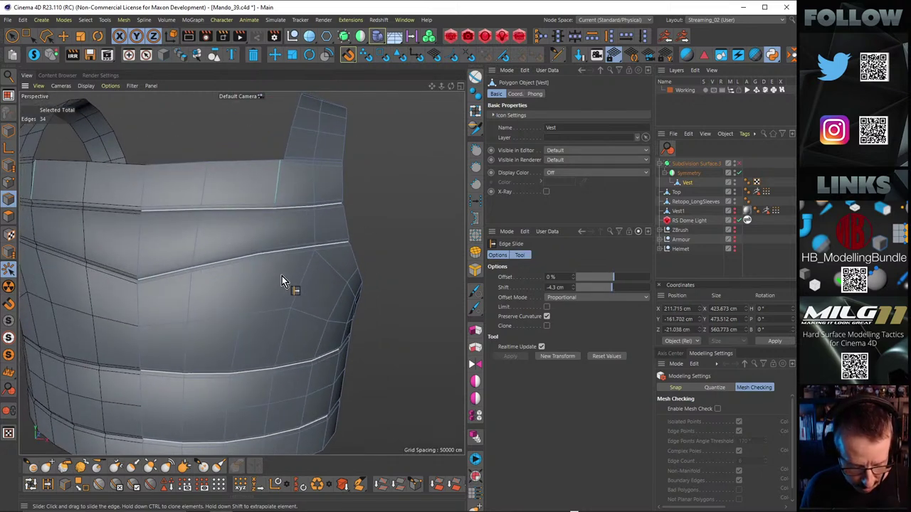
Step: Reduce the inward Edge Slide of the selected centre seam loops to a shift of -2.4 cm
{"action": "right_click_drag", "start_coordinate": [285, 274], "coordinate": [211, 283], "text": "alt"}
{"action": "left_click_drag", "start_coordinate": [259, 281], "coordinate": [235, 301], "text": "alt"}
{"action": "scroll", "coordinate": [364, 288], "scroll_direction": "up", "scroll_amount": 5}
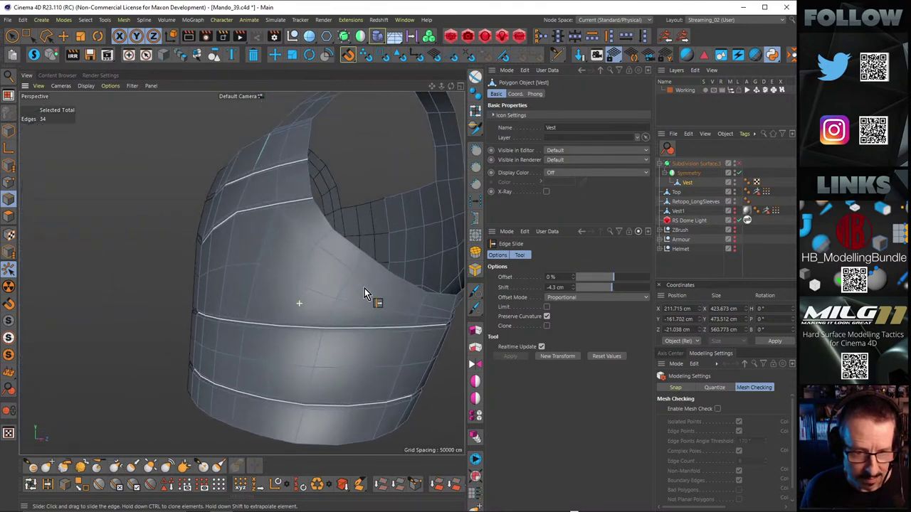
{"action": "left_click_drag", "start_coordinate": [349, 289], "coordinate": [266, 278], "text": "alt"}
{"action": "scroll", "coordinate": [269, 311], "scroll_direction": "up", "scroll_amount": 3}
{"action": "left_click_drag", "start_coordinate": [318, 367], "coordinate": [317, 374]}
{"action": "mouse_move", "coordinate": [312, 323]}
{"action": "left_mouse_down", "text": "ctrl"}
{"action": "mouse_move", "coordinate": [302, 314]}
{"action": "mouse_move", "coordinate": [303, 322]}
{"action": "mouse_move", "coordinate": [329, 309]}
{"action": "mouse_move", "coordinate": [341, 316]}
{"action": "mouse_move", "coordinate": [315, 322]}
{"action": "left_mouse_up", "text": "ctrl"}
{"action": "right_click_drag", "start_coordinate": [303, 311], "coordinate": [235, 323], "text": "alt"}
{"action": "left_click_drag", "start_coordinate": [238, 336], "coordinate": [199, 359], "text": "alt"}
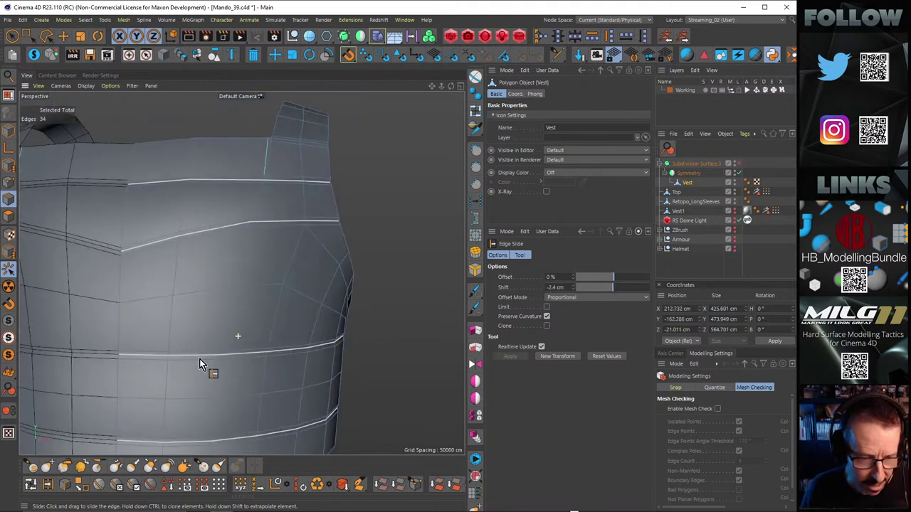
Step: Examine the recessed seams around the vest with subdivision switched on and off, and in viewport renders over the sweater
{"action": "scroll", "coordinate": [199, 359], "scroll_direction": "down", "scroll_amount": 5}
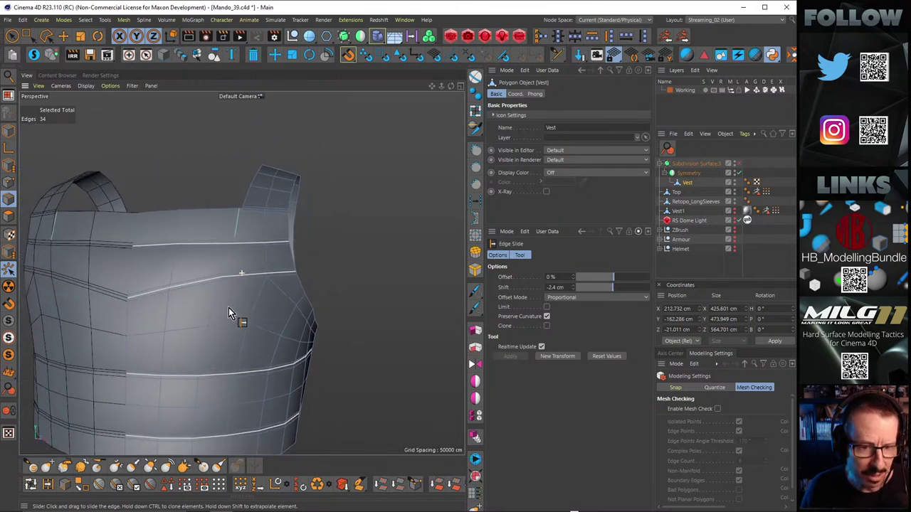
{"action": "left_click_drag", "start_coordinate": [229, 310], "coordinate": [333, 258], "text": "alt"}
{"action": "scroll", "coordinate": [242, 281], "scroll_direction": "up", "scroll_amount": 5}
{"action": "right_click_drag", "start_coordinate": [318, 254], "coordinate": [250, 264], "text": "alt"}
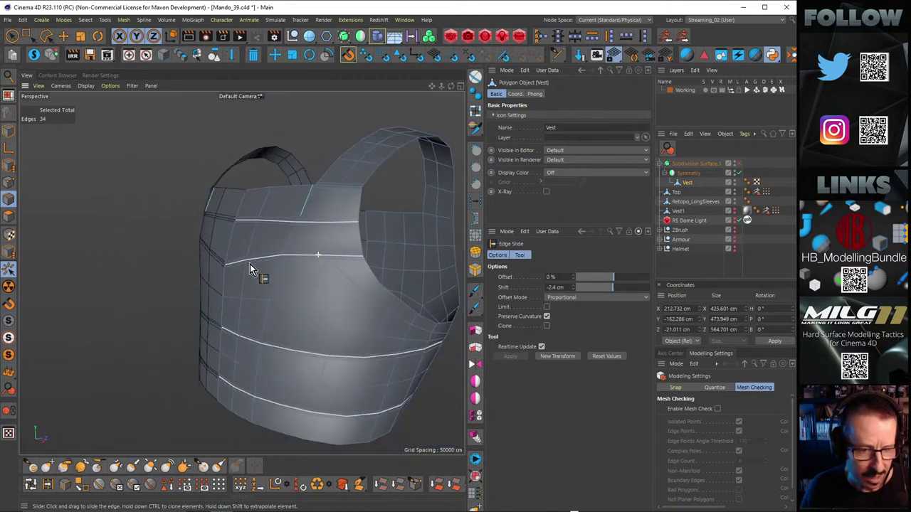
{"action": "left_click_drag", "start_coordinate": [249, 269], "coordinate": [301, 278], "text": "alt"}
{"action": "key", "text": "q"}
{"action": "right_click_drag", "start_coordinate": [305, 274], "coordinate": [277, 281], "text": "alt"}
{"action": "left_click_drag", "start_coordinate": [277, 281], "coordinate": [339, 279], "text": "alt"}
{"action": "key", "text": "ctrl+r"}
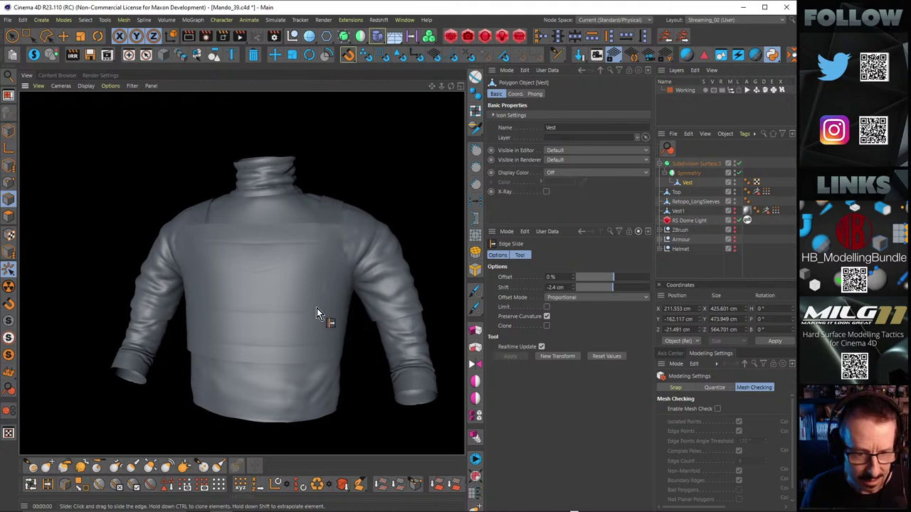
{"action": "scroll", "coordinate": [317, 308], "scroll_direction": "up", "scroll_amount": 8}
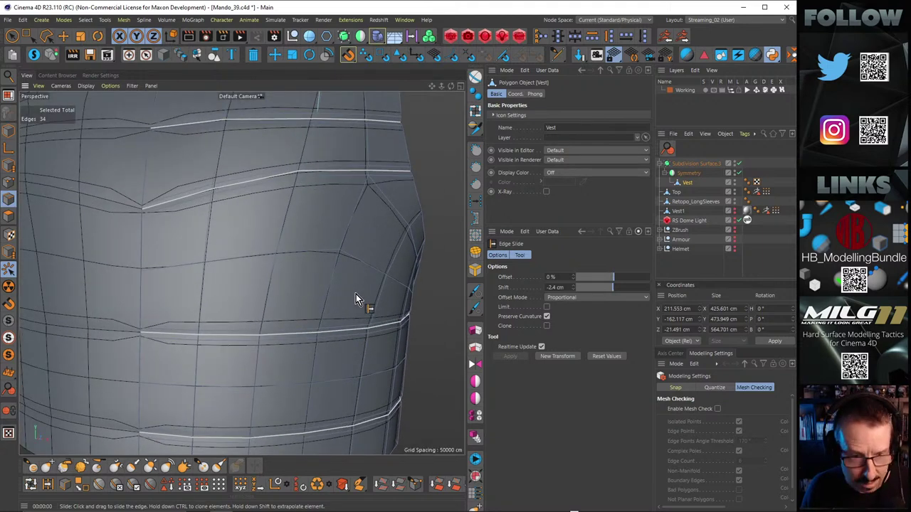
{"action": "key", "text": "ctrl+r"}
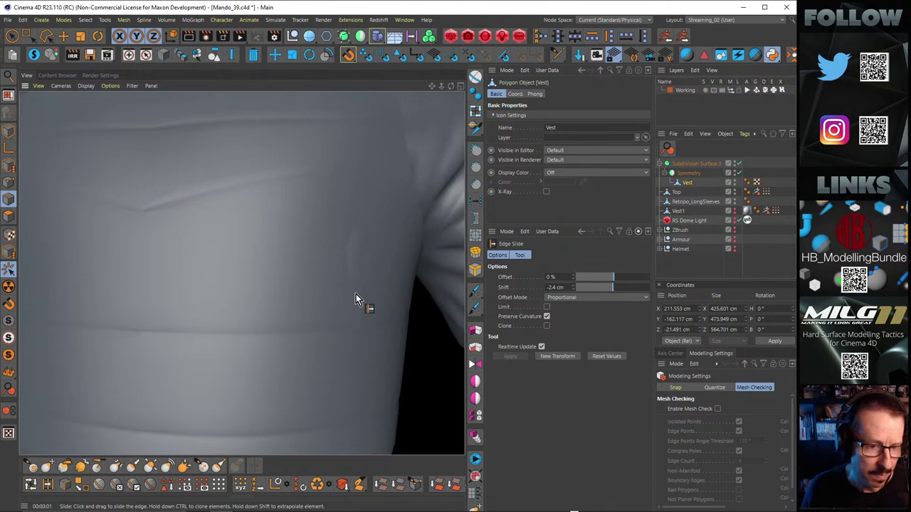
{"action": "scroll", "coordinate": [313, 244], "scroll_direction": "down", "scroll_amount": 6}
{"action": "left_click_drag", "start_coordinate": [310, 240], "coordinate": [327, 282], "text": "alt"}
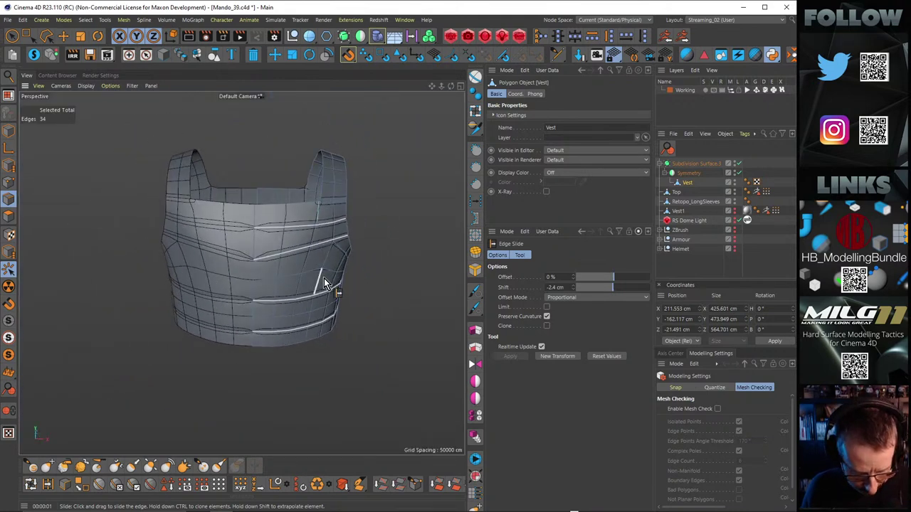
{"action": "scroll", "coordinate": [323, 246], "scroll_direction": "up", "scroll_amount": 3}
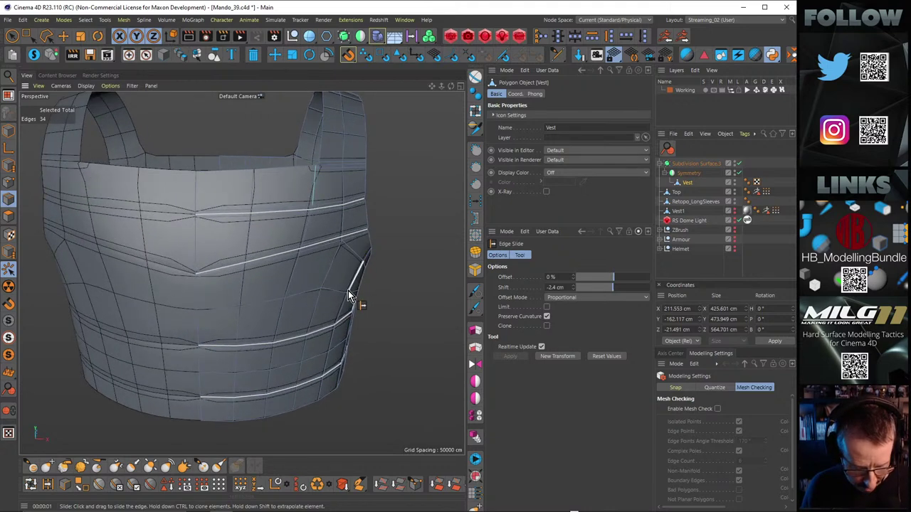
Step: Undo the edge slides, the centre loop selections and the seam bevel, returning to the unbevelled seam edges
{"action": "key", "text": "ctrl+z"}
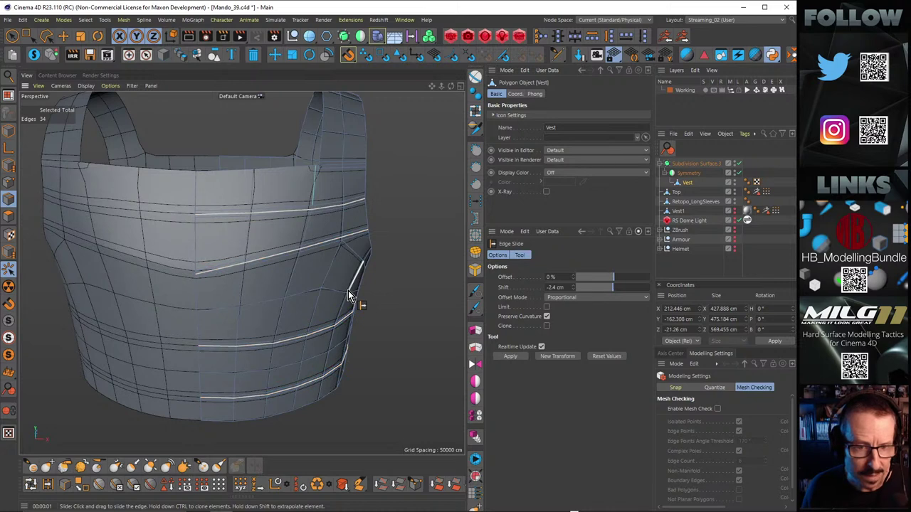
{"action": "key", "text": "ctrl+z"}
{"action": "key", "text": "ctrl+z"}
{"action": "key", "text": "ctrl+z"}
{"action": "key", "text": "ctrl+z"}
{"action": "key", "text": "ctrl+z"}
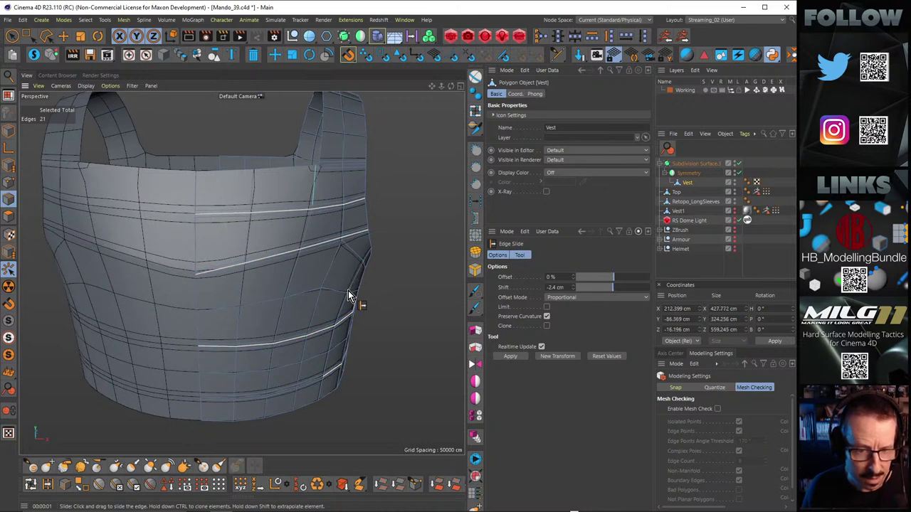
{"action": "key", "text": "ctrl+z"}
{"action": "key", "text": "ctrl+z"}
{"action": "key", "text": "ctrl+z"}
{"action": "key", "text": "ctrl+z"}
{"action": "key", "text": "ctrl+z"}
{"action": "key", "text": "ctrl+z"}
{"action": "key", "text": "ctrl+z"}
{"action": "key", "text": "ctrl+z"}
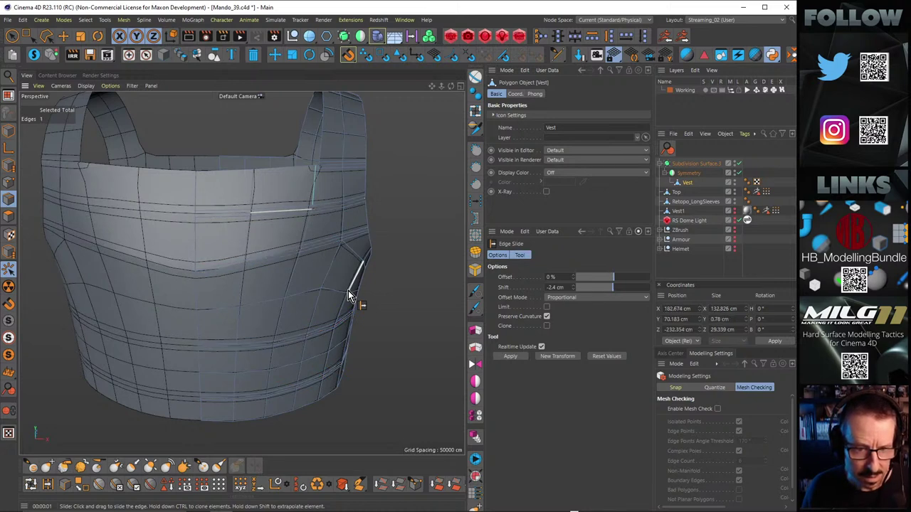
{"action": "key", "text": "ctrl+z"}
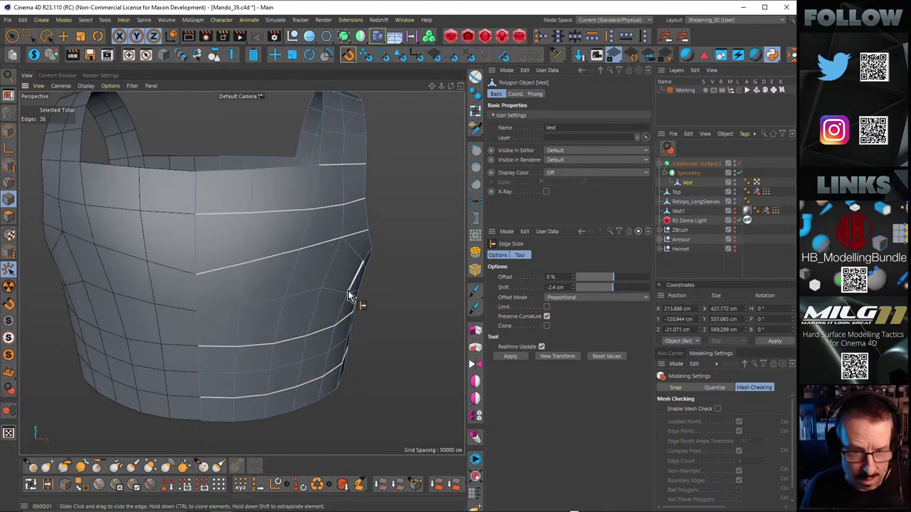
Step: Show the sweater with the vest again and inspect the vest's fit around the straps, back and armhole
{"action": "left_click_drag", "start_coordinate": [348, 291], "coordinate": [322, 249], "text": "alt"}
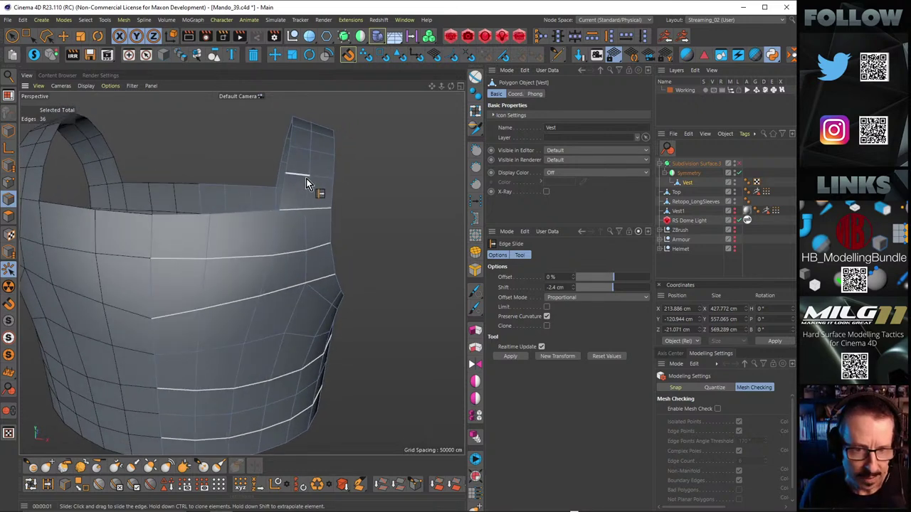
{"action": "scroll", "coordinate": [306, 178], "scroll_direction": "up", "scroll_amount": 3}
{"action": "left_click_drag", "start_coordinate": [310, 146], "coordinate": [305, 195], "text": "alt"}
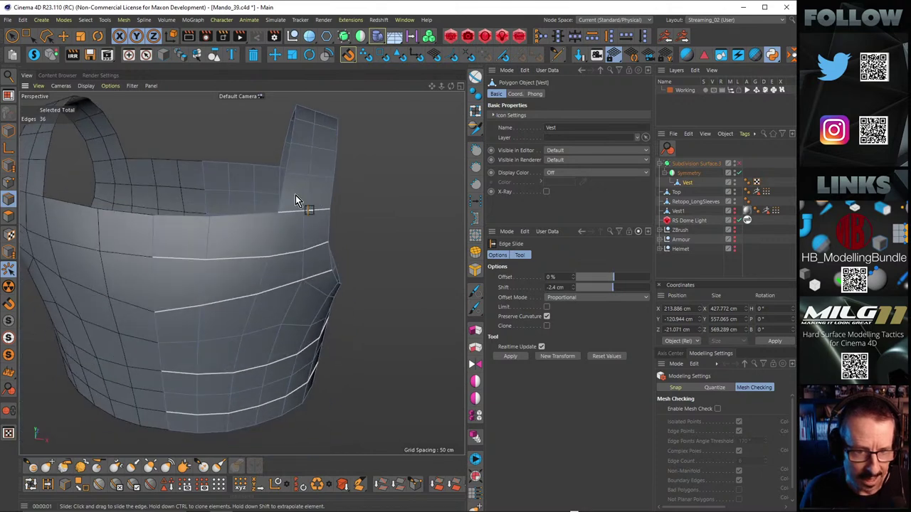
{"action": "scroll", "coordinate": [295, 195], "scroll_direction": "up", "scroll_amount": 3}
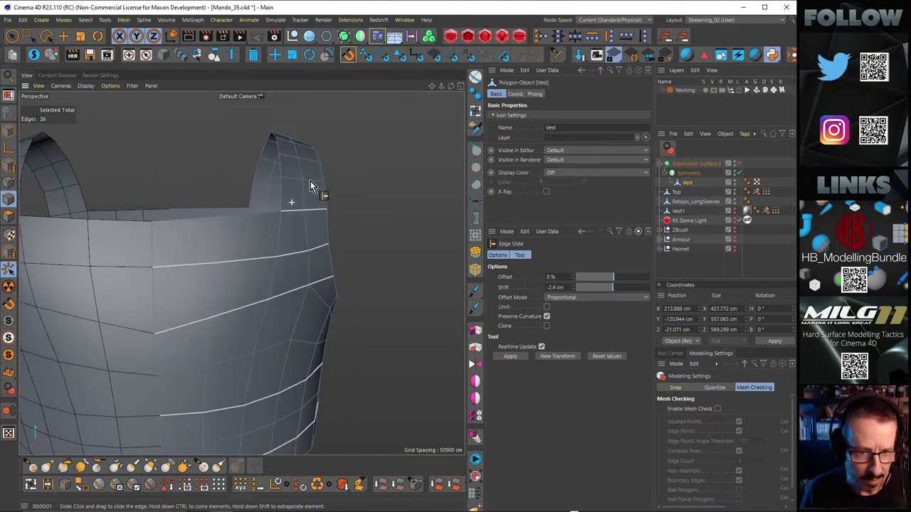
{"action": "left_click_drag", "start_coordinate": [311, 181], "coordinate": [196, 174], "text": "alt"}
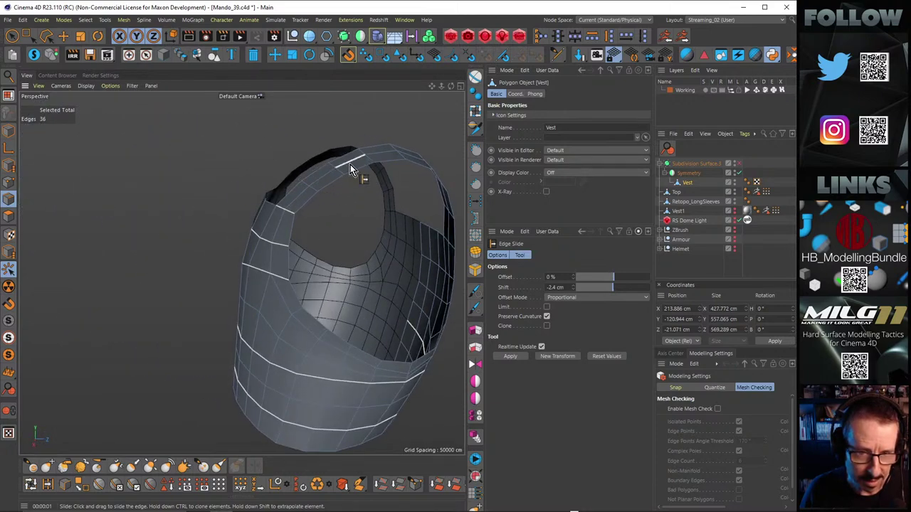
{"action": "left_click_drag", "start_coordinate": [350, 164], "coordinate": [149, 103], "text": "alt"}
{"action": "left_click", "coordinate": [33, 54]}
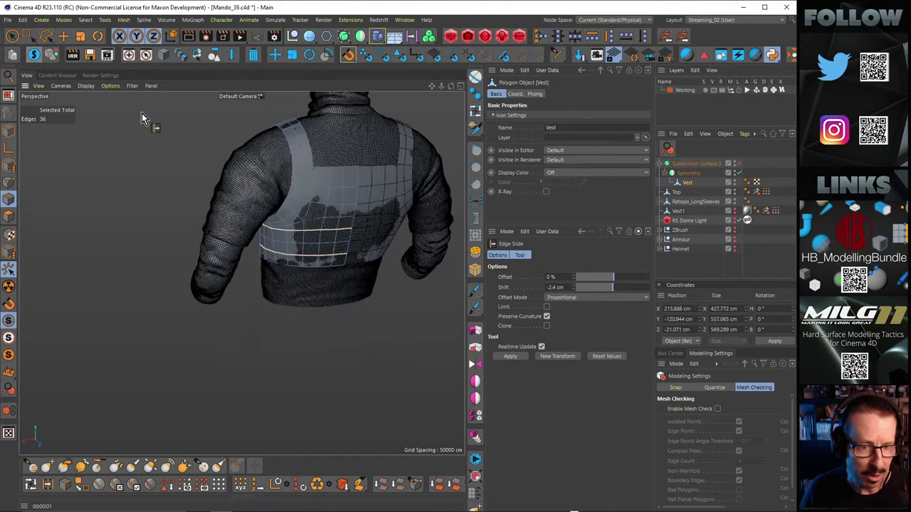
{"action": "scroll", "coordinate": [301, 211], "scroll_direction": "up", "scroll_amount": 4}
{"action": "left_click_drag", "start_coordinate": [319, 223], "coordinate": [403, 262], "text": "alt"}
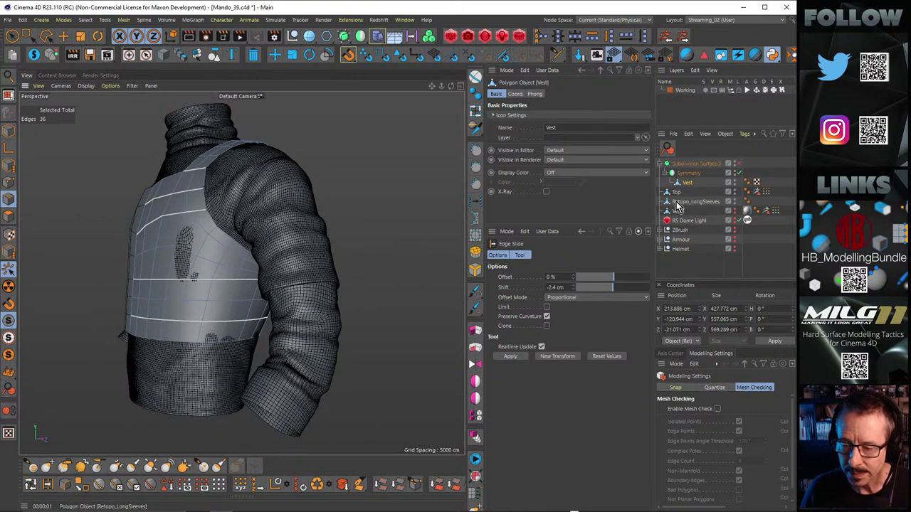
{"action": "left_click_drag", "start_coordinate": [218, 243], "coordinate": [252, 252], "text": "alt"}
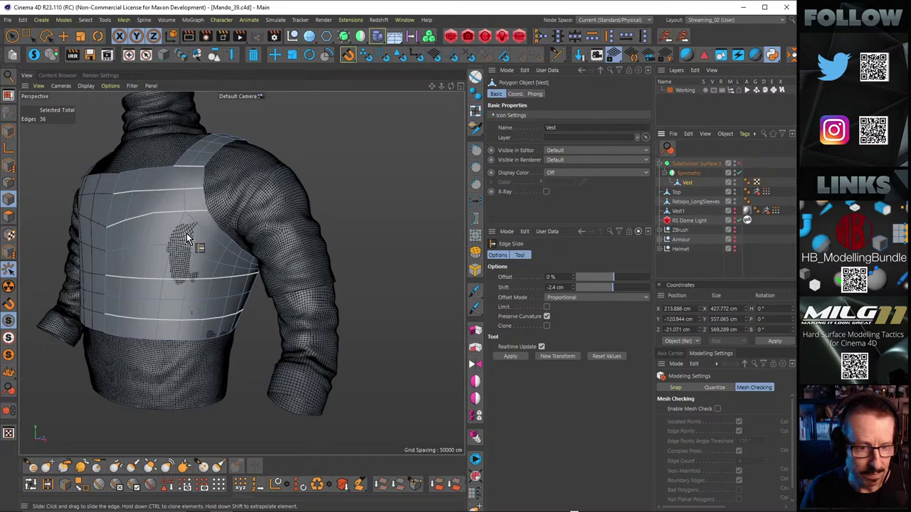
{"action": "left_click_drag", "start_coordinate": [187, 233], "coordinate": [236, 264], "text": "alt"}
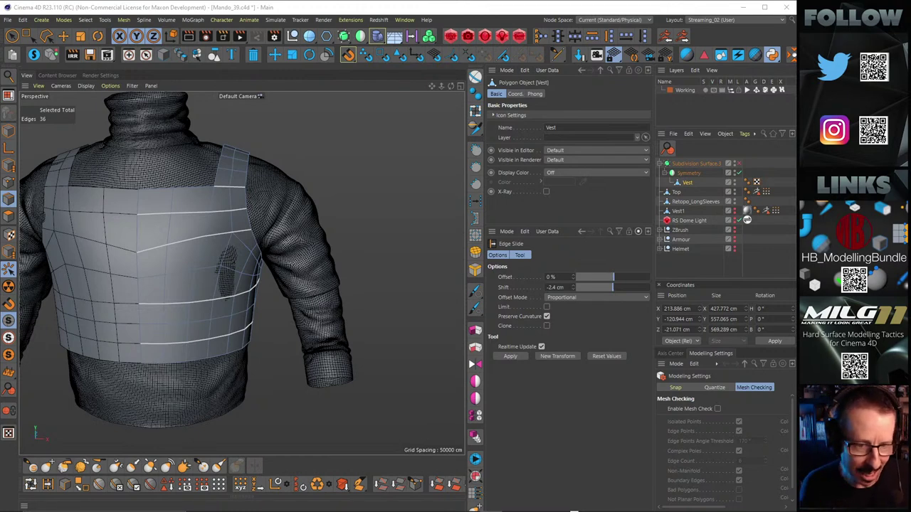
{"action": "scroll", "coordinate": [239, 272], "scroll_direction": "down", "scroll_amount": 3}
{"action": "right_click_drag", "start_coordinate": [242, 266], "coordinate": [298, 251], "text": "alt"}
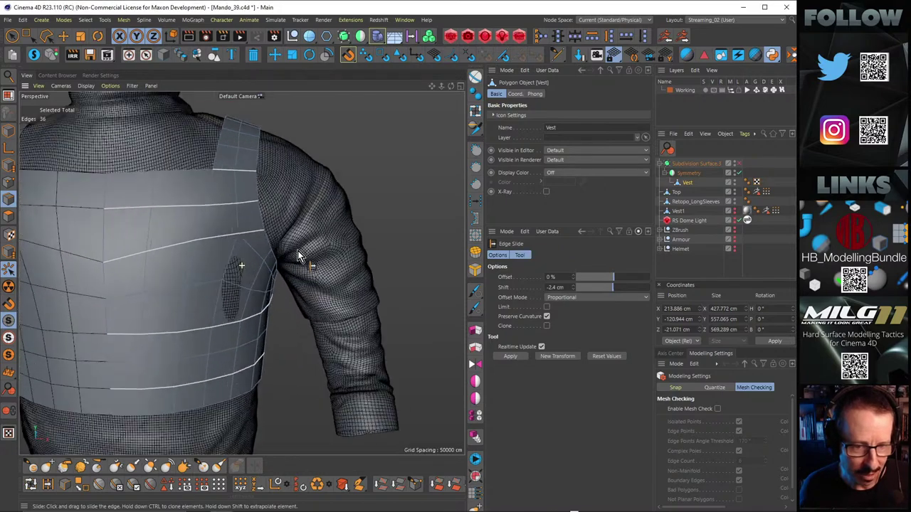
{"action": "left_click_drag", "start_coordinate": [298, 251], "coordinate": [303, 274], "text": "alt"}
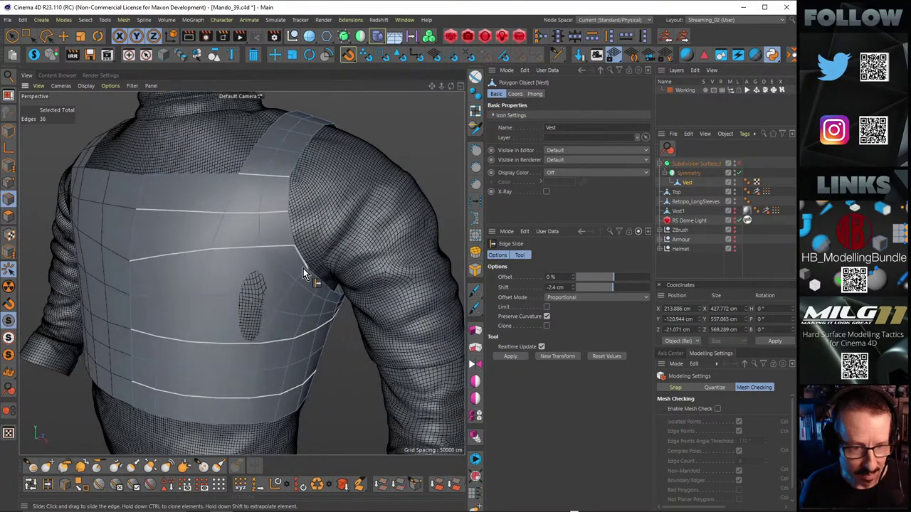
Step: Slide the point on the vest's armhole edge at upper-chest height by 3.8 % and save incrementally as Mando_40.c4d
{"action": "key", "text": "Return"}
{"action": "left_click_drag", "start_coordinate": [253, 246], "coordinate": [355, 308], "text": "alt"}
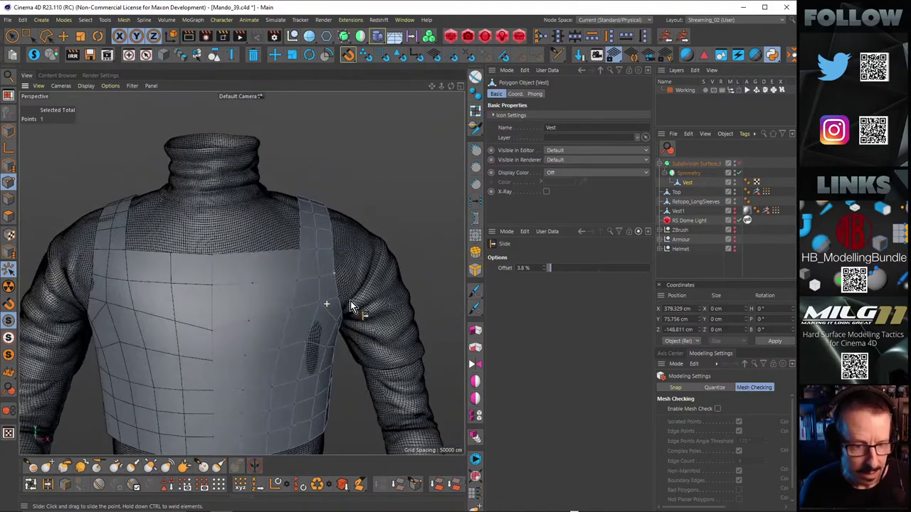
{"action": "left_click", "coordinate": [8, 20]}
{"action": "left_click", "coordinate": [34, 126]}
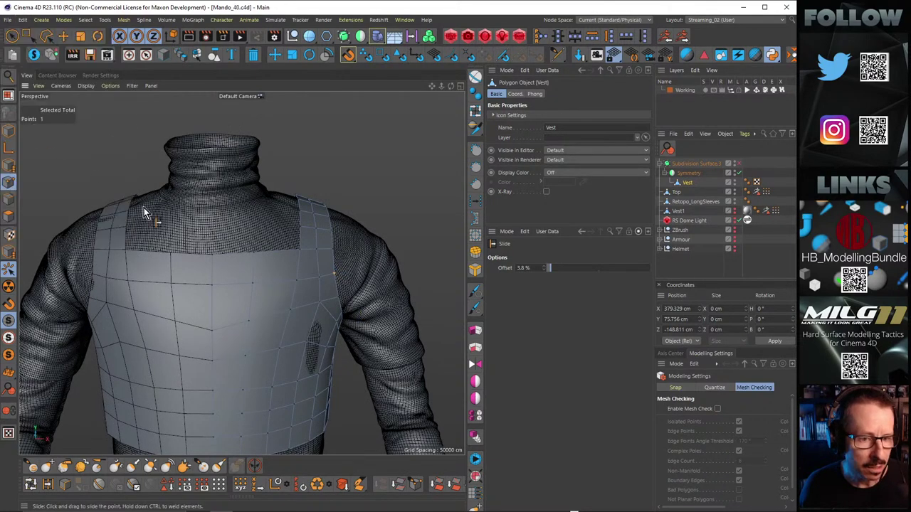
Step: Group the vest's Symmetry object under a null inside the Subdivision Surface
{"action": "left_click_drag", "start_coordinate": [143, 208], "coordinate": [268, 235], "text": "alt"}
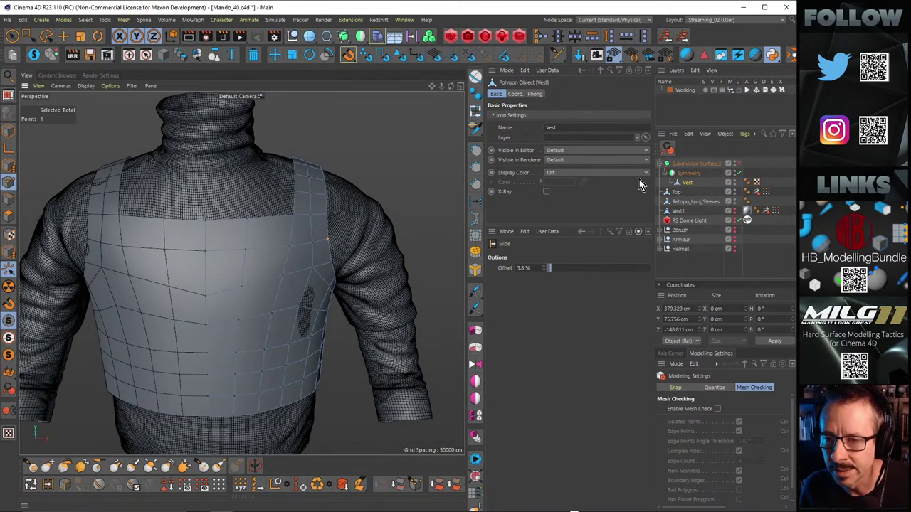
{"action": "left_click", "coordinate": [664, 174]}
{"action": "left_click", "coordinate": [686, 173]}
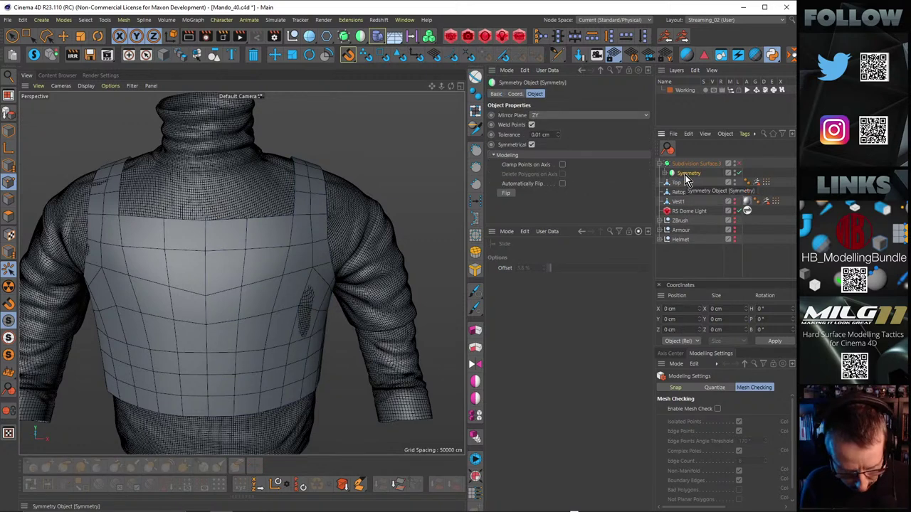
{"action": "key", "text": "alt+g"}
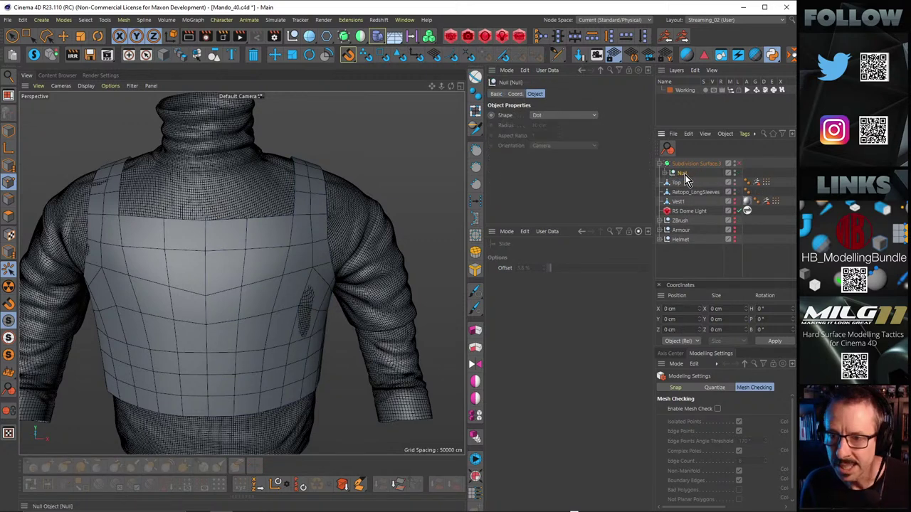
Step: Add a Shrink Wrap deformer inside the null with Top as its target object and inspect the wrap at the armpit
{"action": "left_click", "coordinate": [378, 37]}
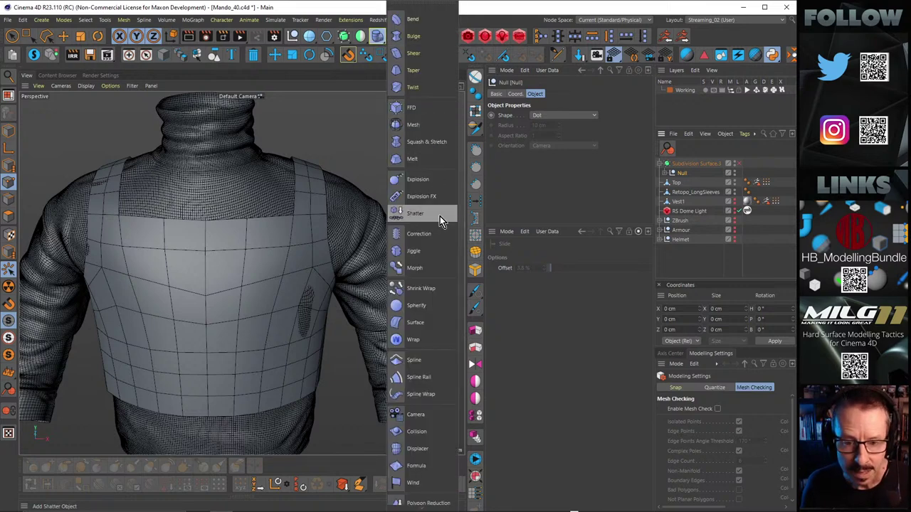
{"action": "left_click", "coordinate": [439, 288], "text": "shift"}
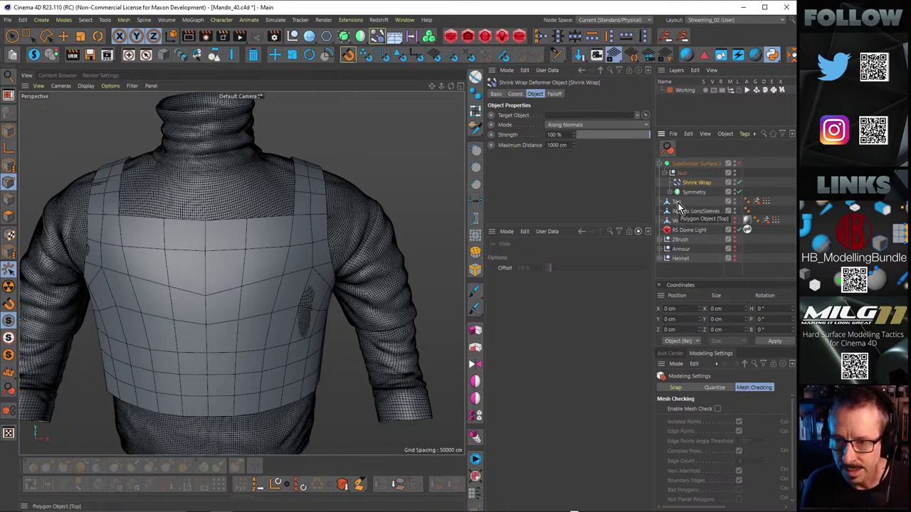
{"action": "left_click_drag", "start_coordinate": [678, 207], "coordinate": [567, 120]}
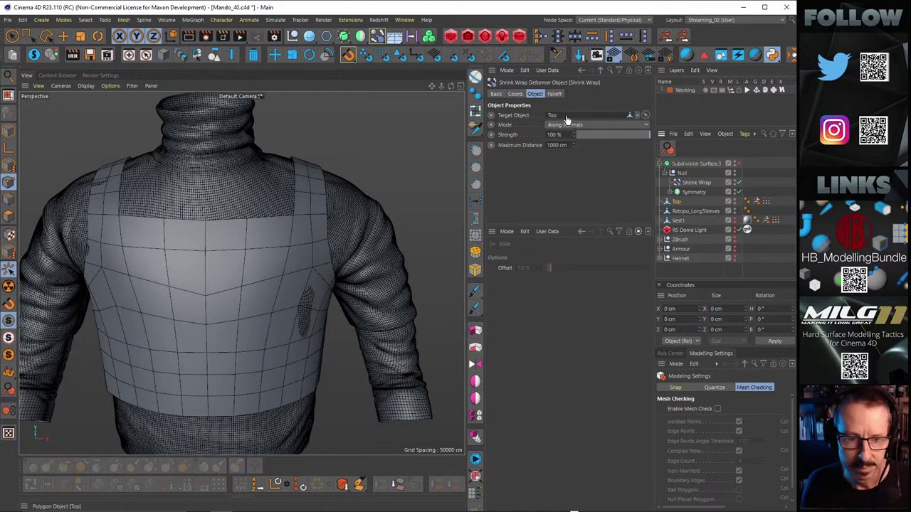
{"action": "left_click_drag", "start_coordinate": [366, 222], "coordinate": [233, 263], "text": "alt"}
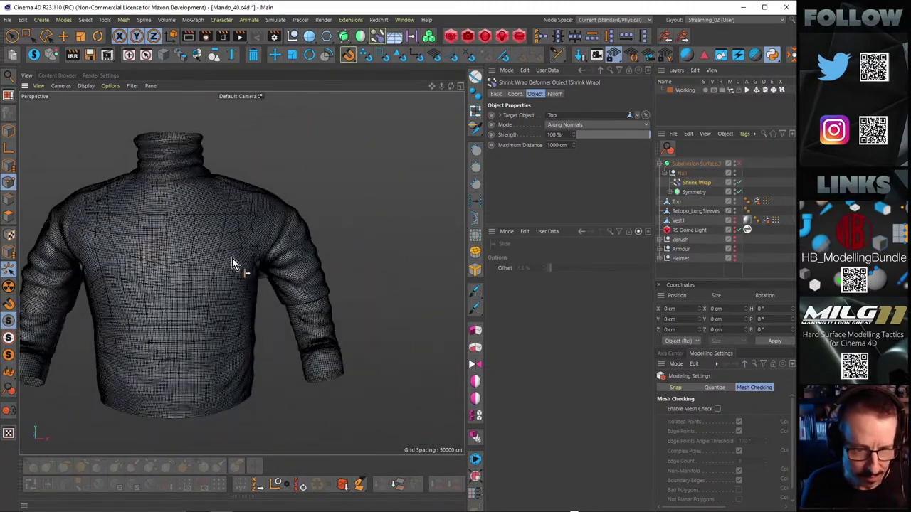
{"action": "right_click_drag", "start_coordinate": [237, 259], "coordinate": [316, 248], "text": "alt"}
{"action": "mouse_move", "coordinate": [311, 268]}
{"action": "left_mouse_down", "text": "alt"}
{"action": "mouse_move", "coordinate": [286, 251]}
{"action": "mouse_move", "coordinate": [293, 273]}
{"action": "mouse_move", "coordinate": [271, 248]}
{"action": "mouse_move", "coordinate": [295, 262]}
{"action": "left_mouse_up", "text": "alt"}
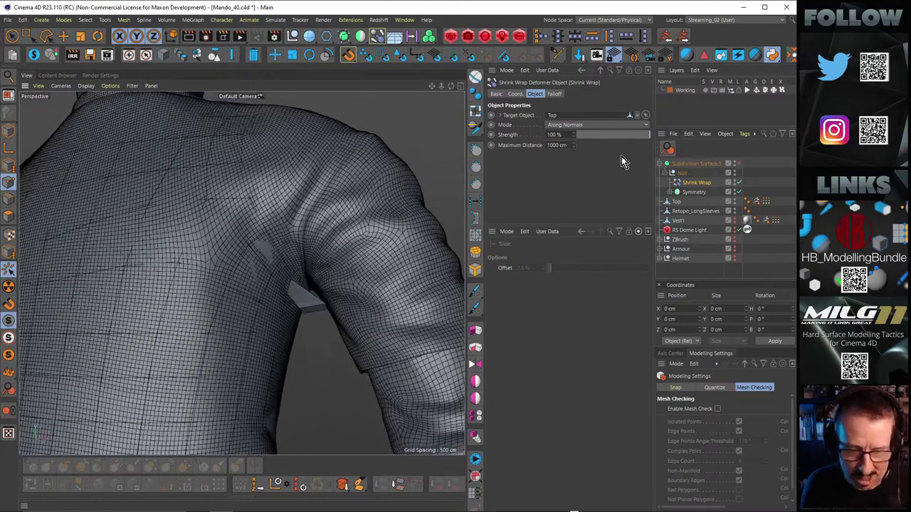
Step: Select the Vest mesh inside the Symmetry object and examine its wrapped underarm strip up close
{"action": "left_click", "coordinate": [672, 194]}
{"action": "left_click", "coordinate": [692, 201]}
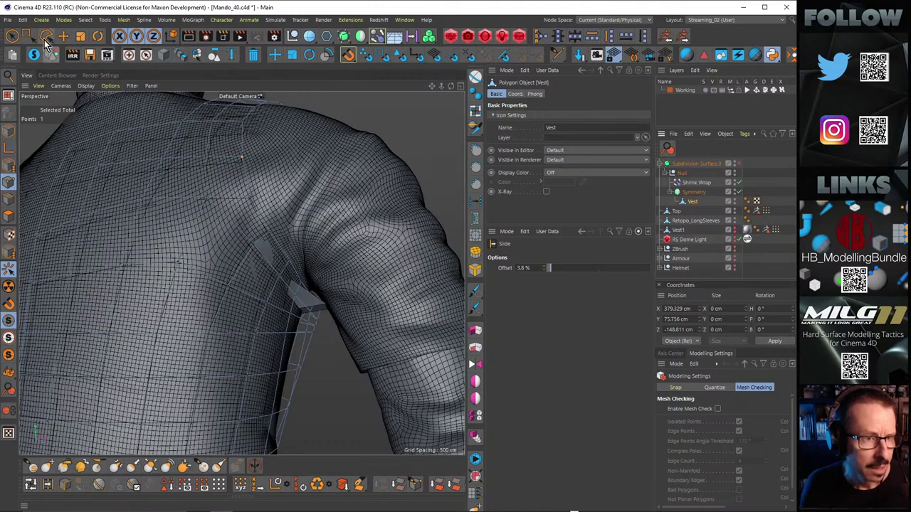
{"action": "left_click", "coordinate": [62, 37]}
{"action": "left_click_drag", "start_coordinate": [334, 298], "coordinate": [348, 322], "text": "alt"}
{"action": "left_click", "coordinate": [318, 299]}
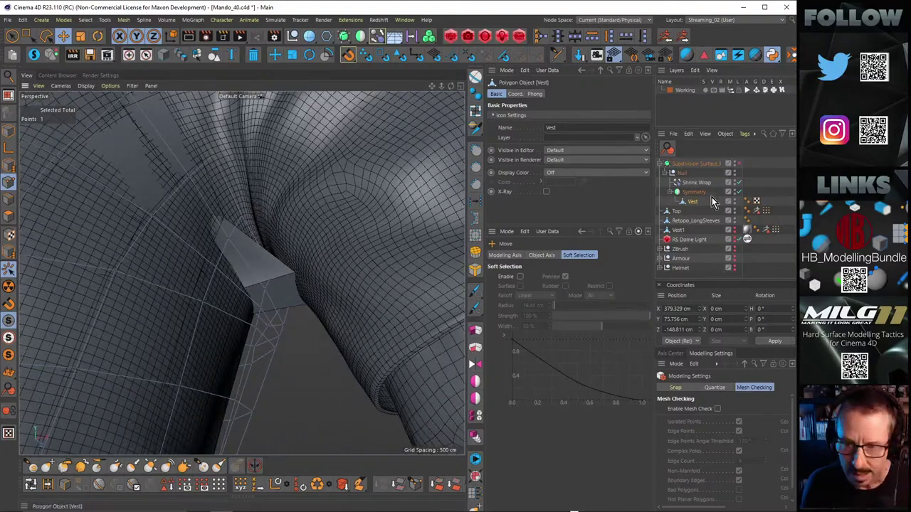
Step: Set the Shrink Wrap deformer's maximum distance to 50 cm and check the wrap around the armpit
{"action": "left_click", "coordinate": [695, 183]}
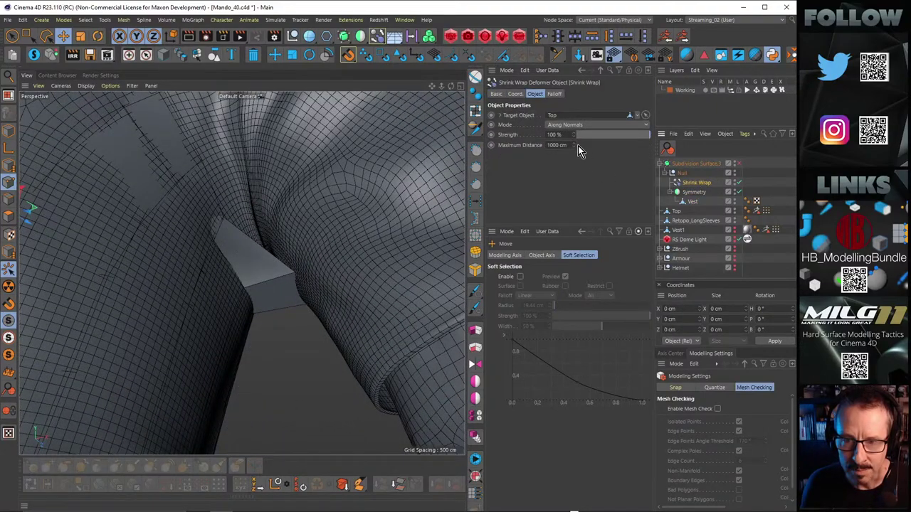
{"action": "left_click_drag", "start_coordinate": [574, 145], "coordinate": [573, 187]}
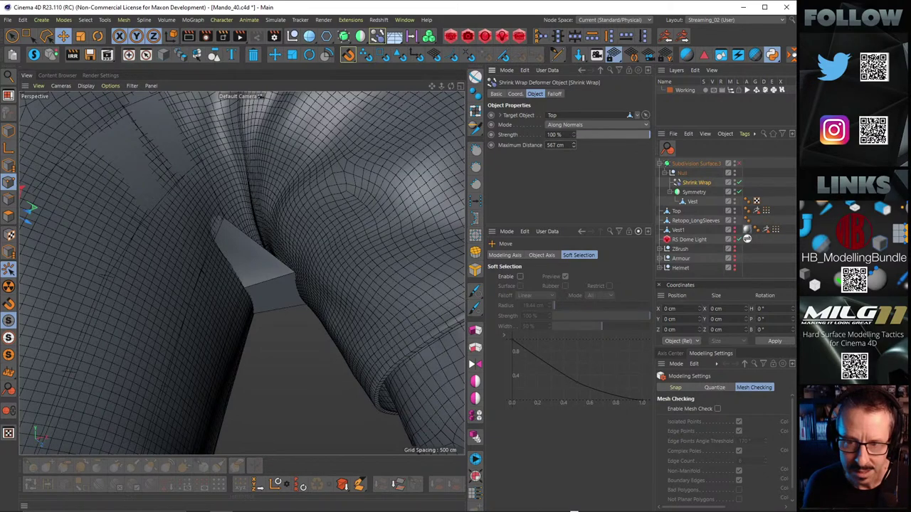
{"action": "left_click_drag", "start_coordinate": [574, 160], "coordinate": [573, 175]}
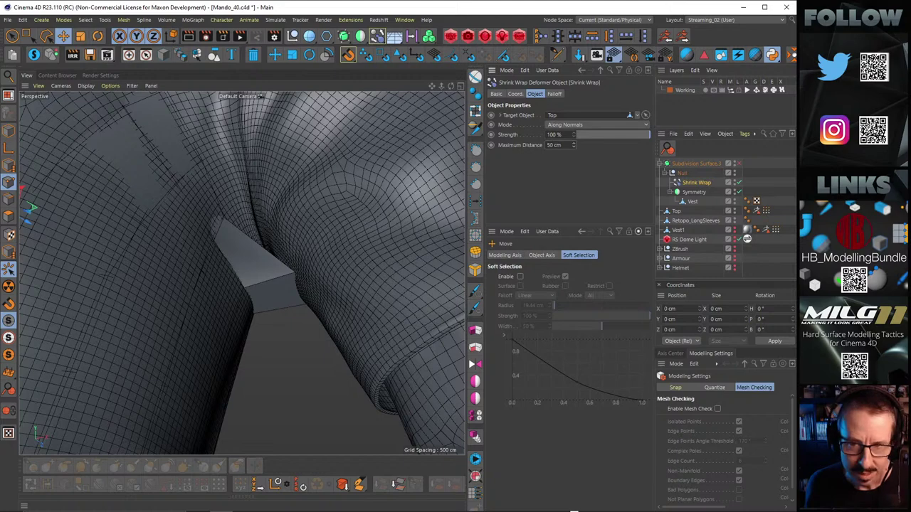
{"action": "left_click_drag", "start_coordinate": [327, 277], "coordinate": [272, 205], "text": "alt"}
{"action": "right_click_drag", "start_coordinate": [262, 163], "coordinate": [175, 193], "text": "alt"}
{"action": "mouse_move", "coordinate": [207, 169]}
{"action": "left_mouse_down", "text": "alt"}
{"action": "mouse_move", "coordinate": [212, 181]}
{"action": "mouse_move", "coordinate": [198, 181]}
{"action": "mouse_move", "coordinate": [206, 179]}
{"action": "left_mouse_up", "text": "alt"}
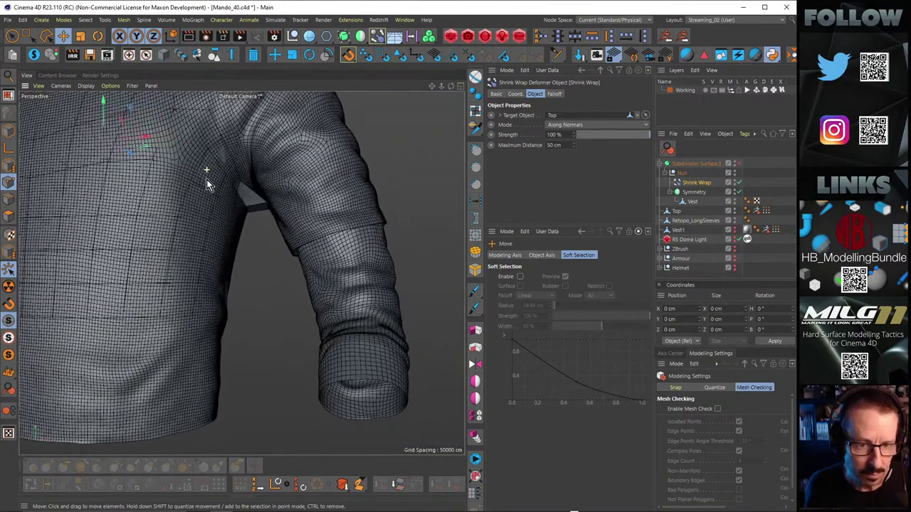
Step: Select the 15 Vest points just below the armpit and move them inward to X 389.73 cm
{"action": "left_click", "coordinate": [28, 36]}
{"action": "left_click", "coordinate": [10, 184]}
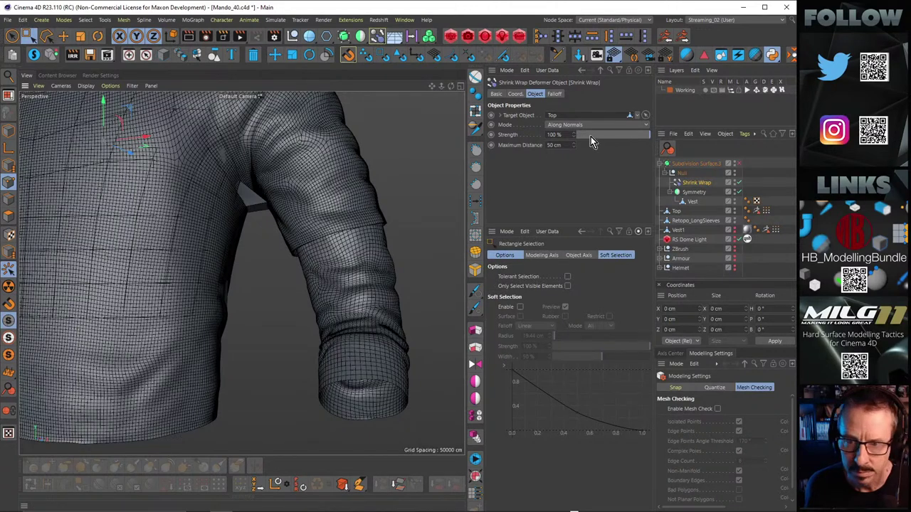
{"action": "left_click", "coordinate": [692, 202]}
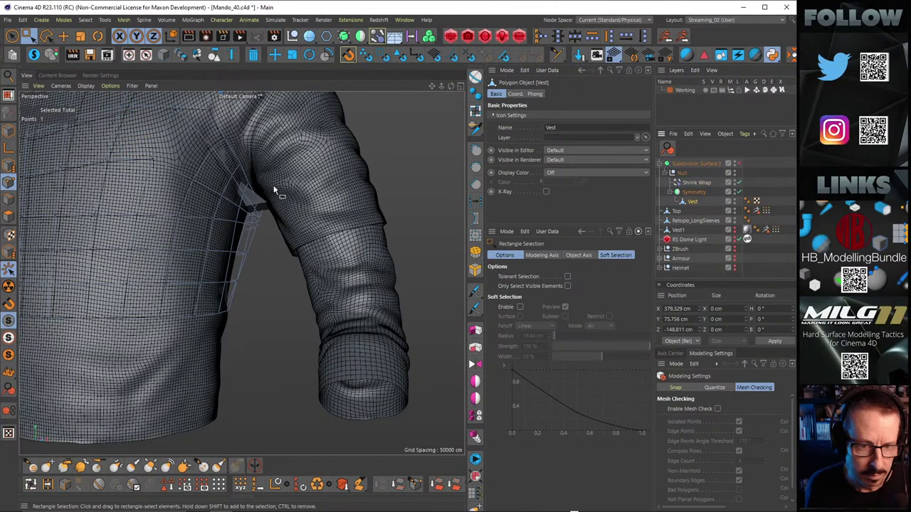
{"action": "left_click_drag", "start_coordinate": [273, 189], "coordinate": [254, 244]}
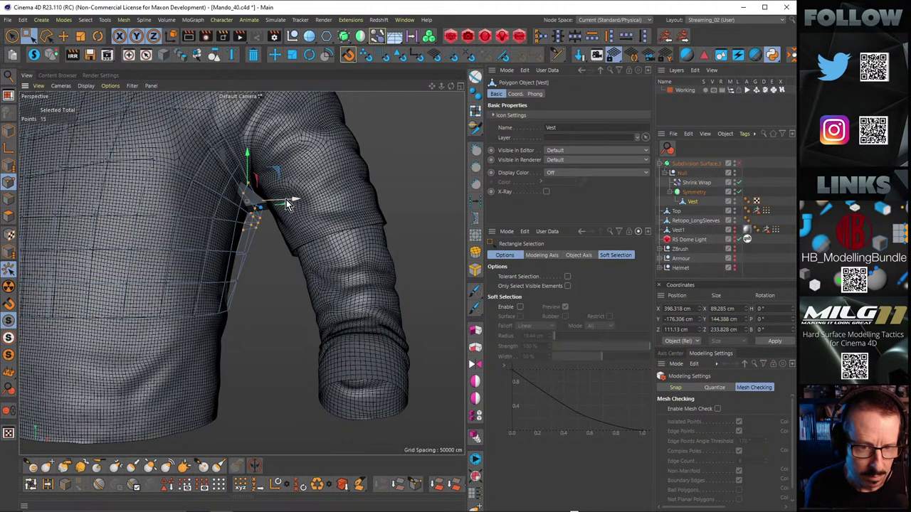
{"action": "left_click_drag", "start_coordinate": [286, 199], "coordinate": [284, 147]}
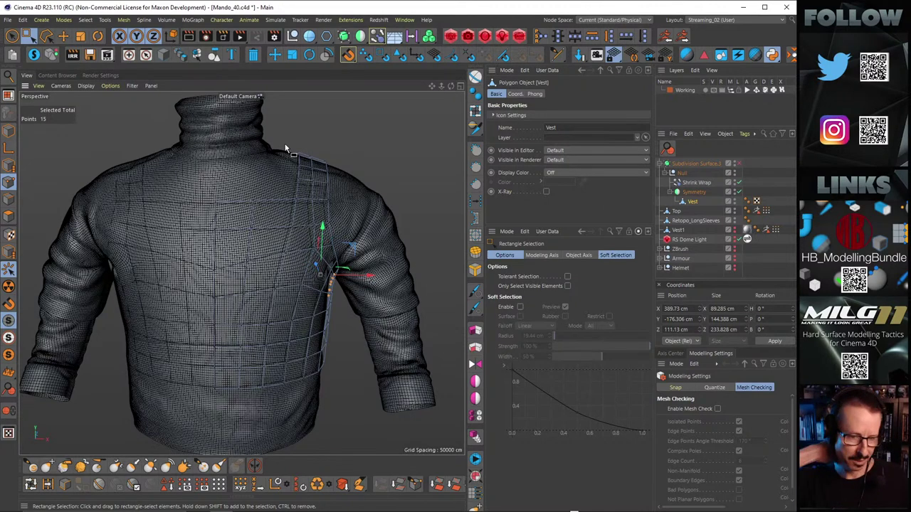
{"action": "left_click_drag", "start_coordinate": [298, 148], "coordinate": [208, 222], "text": "alt"}
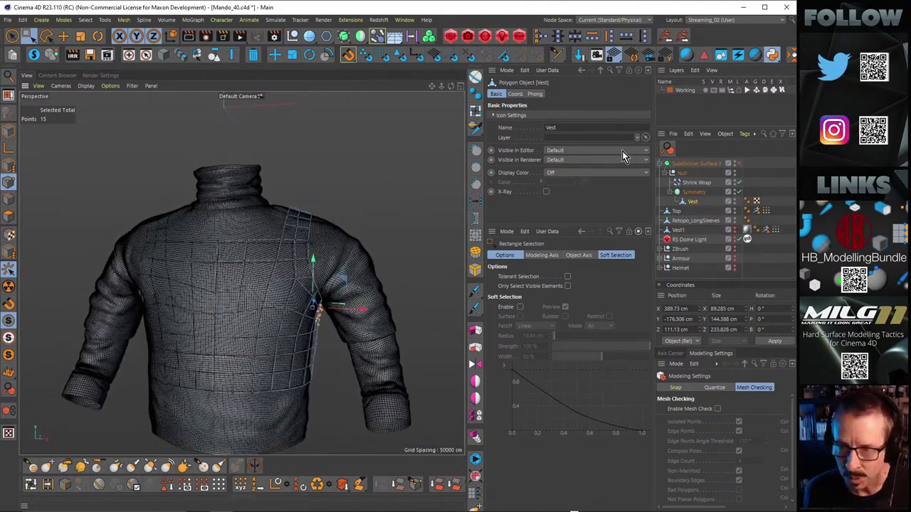
Step: Bake the null containing the Shrink Wrap and Symmetry with Current State to Object
{"action": "left_click", "coordinate": [680, 173]}
{"action": "left_click", "coordinate": [666, 172]}
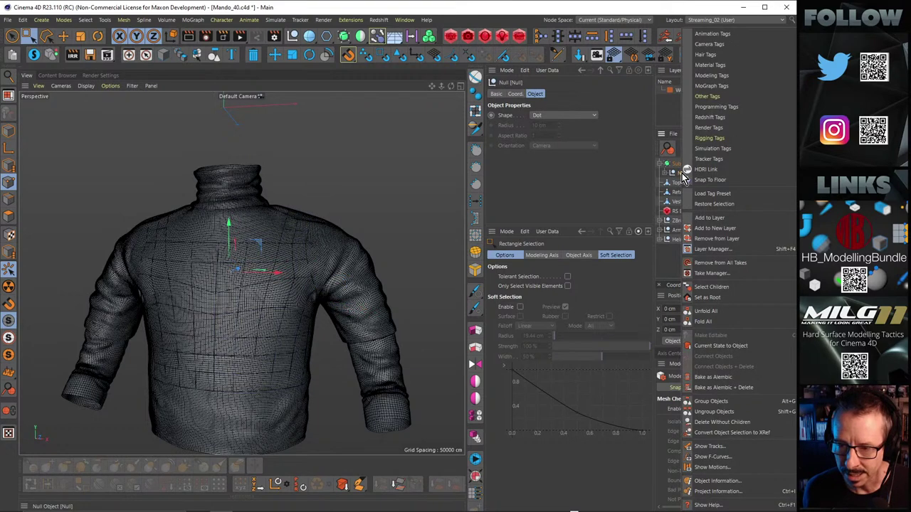
{"action": "left_click", "coordinate": [720, 345]}
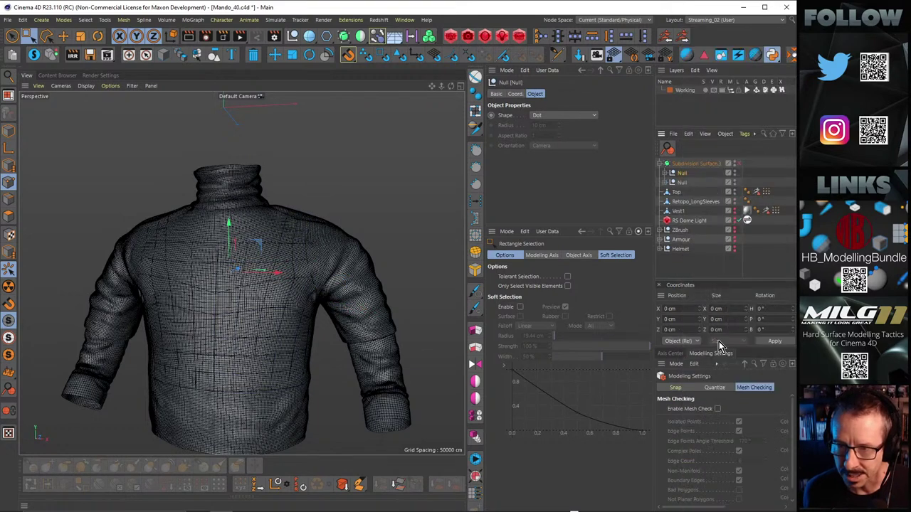
Step: Move the baked Vest out of its null directly under the Subdivision Surface and save incrementally as Mando_41.c4d
{"action": "left_click", "coordinate": [662, 182]}
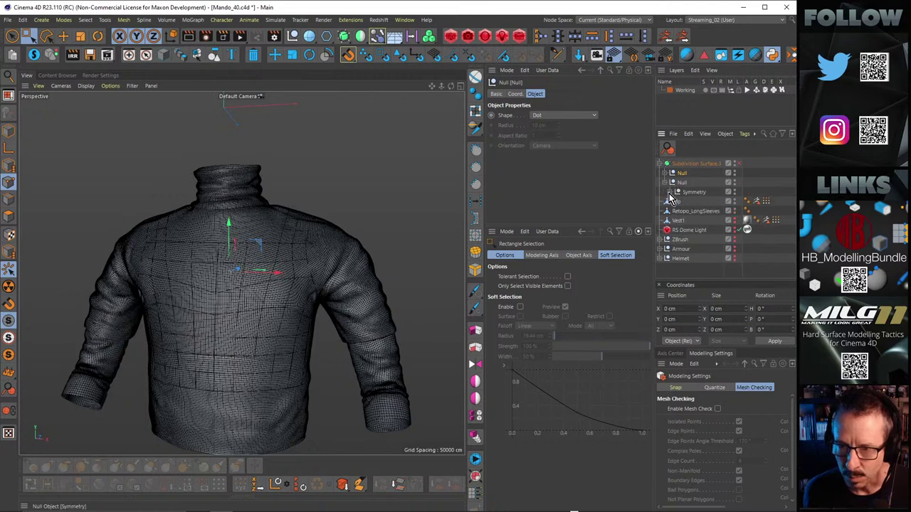
{"action": "left_click", "coordinate": [669, 193]}
{"action": "left_click", "coordinate": [689, 202]}
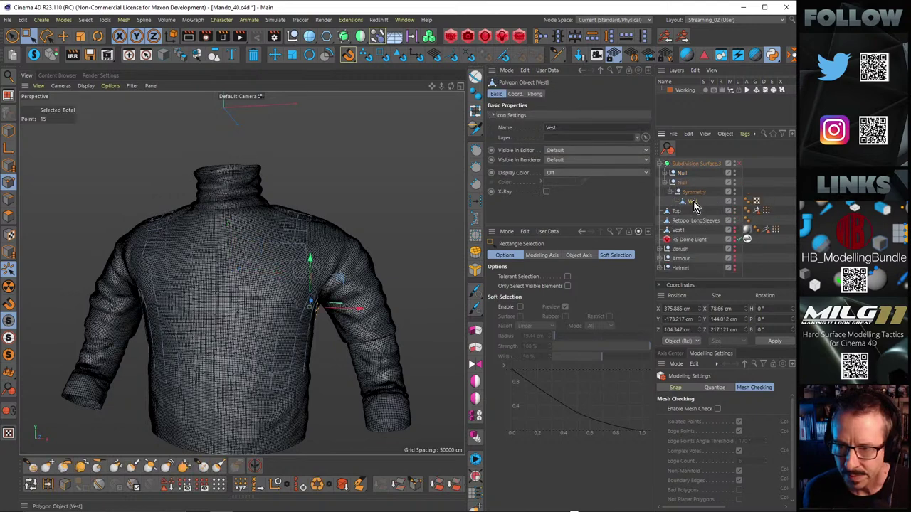
{"action": "left_click_drag", "start_coordinate": [687, 172], "coordinate": [687, 173]}
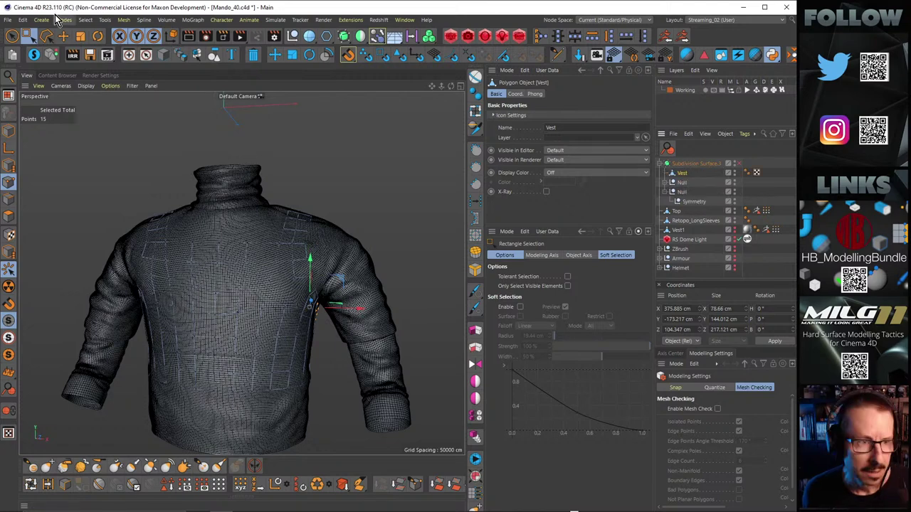
{"action": "left_click", "coordinate": [8, 20]}
{"action": "left_click", "coordinate": [45, 119]}
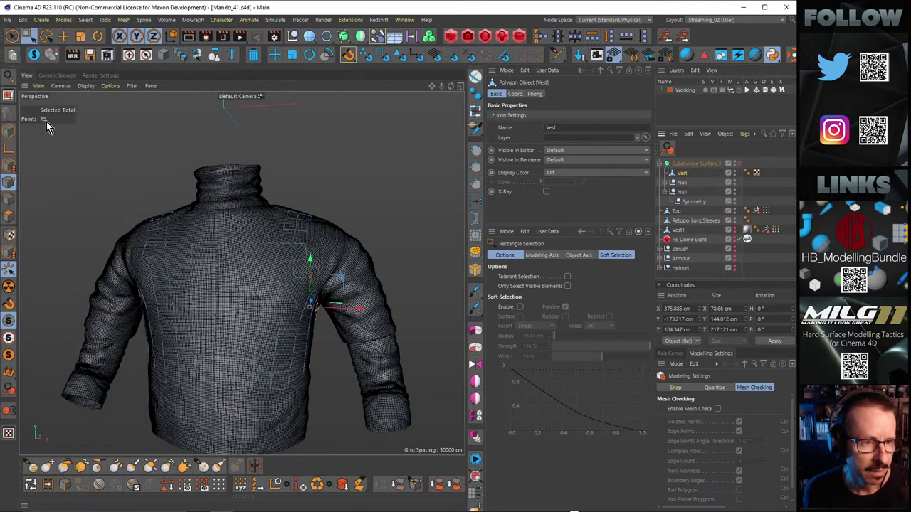
Step: Delete the original null holding the Shrink Wrap setup and inspect the baked vest around the shoulder and armpit
{"action": "left_click", "coordinate": [682, 184]}
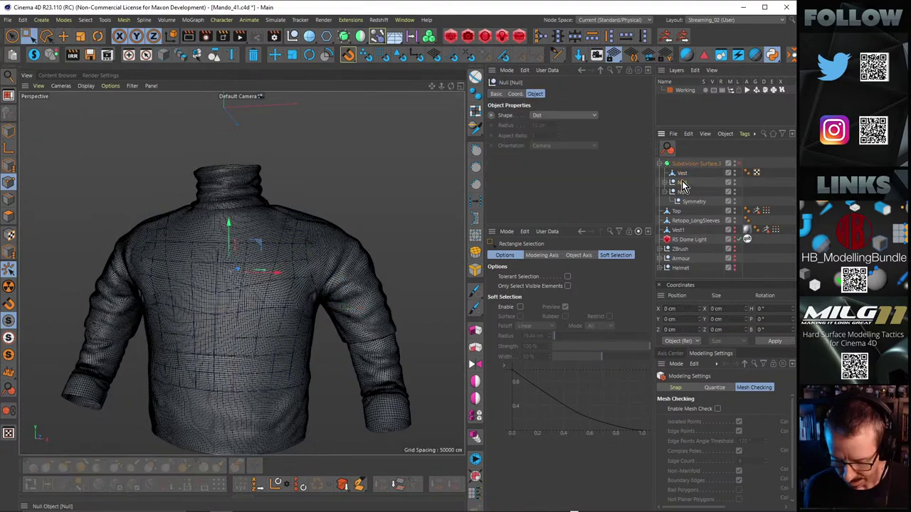
{"action": "key", "text": "Delete"}
{"action": "mouse_move", "coordinate": [284, 268]}
{"action": "left_mouse_down", "text": "alt"}
{"action": "mouse_move", "coordinate": [277, 308]}
{"action": "mouse_move", "coordinate": [282, 280]}
{"action": "left_mouse_up", "text": "alt"}
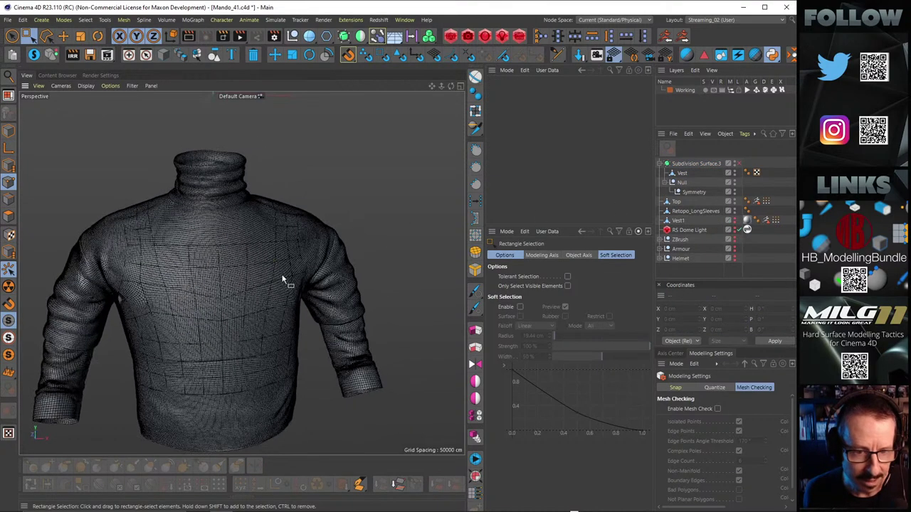
{"action": "scroll", "coordinate": [283, 280], "scroll_direction": "up", "scroll_amount": 3}
{"action": "left_click_drag", "start_coordinate": [291, 218], "coordinate": [261, 213], "text": "alt"}
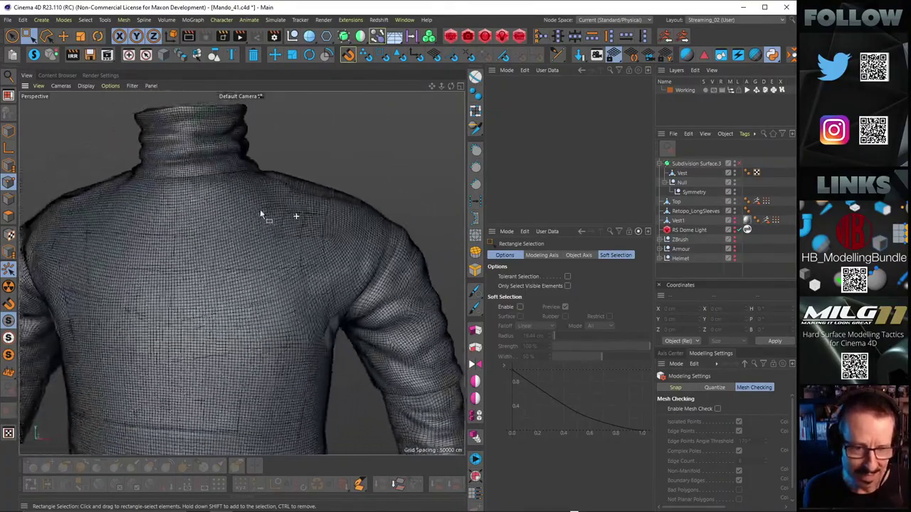
{"action": "right_click_drag", "start_coordinate": [294, 205], "coordinate": [273, 226], "text": "alt"}
{"action": "mouse_move", "coordinate": [284, 247]}
{"action": "left_mouse_down", "text": "alt"}
{"action": "mouse_move", "coordinate": [281, 263]}
{"action": "mouse_move", "coordinate": [206, 271]}
{"action": "mouse_move", "coordinate": [173, 240]}
{"action": "mouse_move", "coordinate": [234, 244]}
{"action": "mouse_move", "coordinate": [209, 268]}
{"action": "mouse_move", "coordinate": [294, 250]}
{"action": "left_mouse_up", "text": "alt"}
{"action": "scroll", "coordinate": [338, 233], "scroll_direction": "up", "scroll_amount": 2}
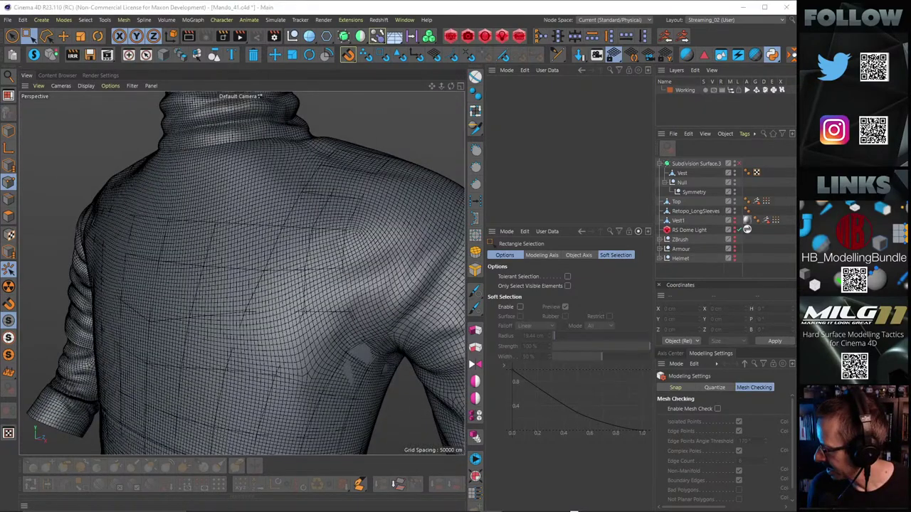
Step: Bring up the Mandalorian reference images and examine the vest's edges at both shoulders beside the chest armour
{"action": "right_click_drag", "start_coordinate": [910, 427], "coordinate": [396, 138]}
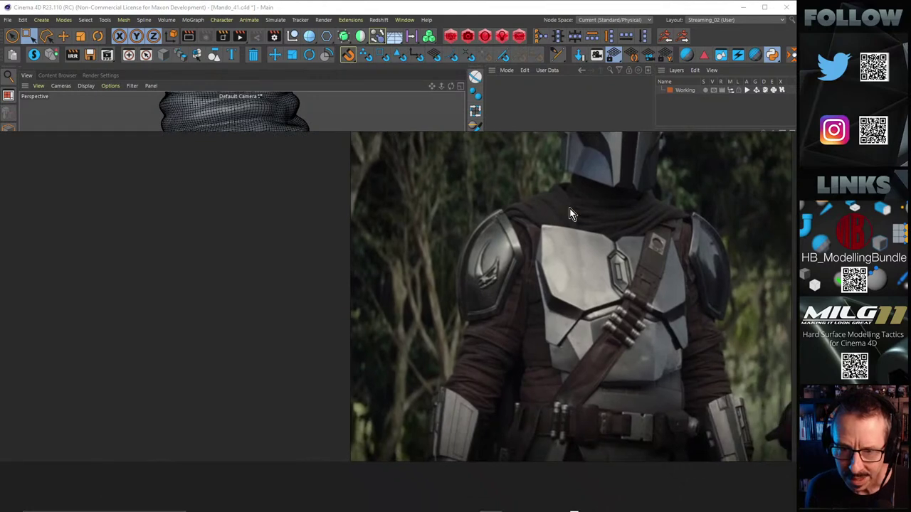
{"action": "scroll", "coordinate": [529, 221], "scroll_direction": "up", "scroll_amount": 8}
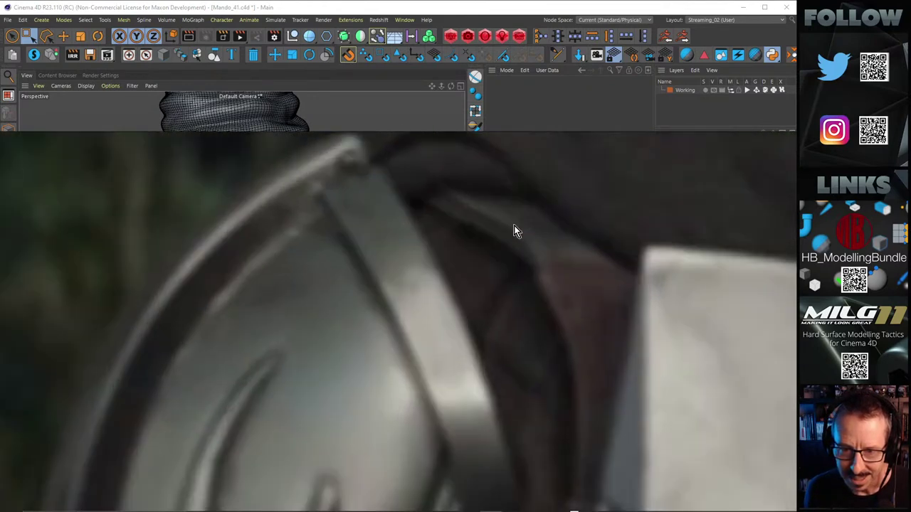
{"action": "scroll", "coordinate": [516, 261], "scroll_direction": "down", "scroll_amount": 1}
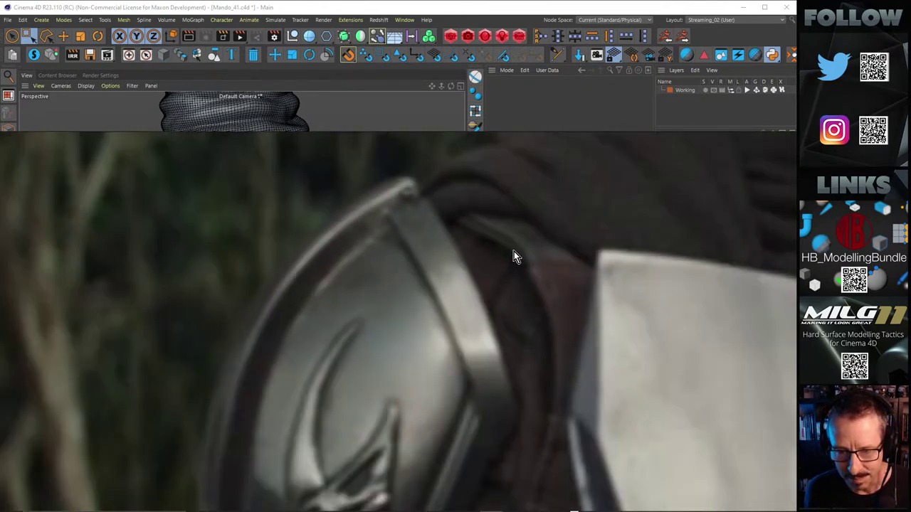
{"action": "scroll", "coordinate": [539, 292], "scroll_direction": "down", "scroll_amount": 3}
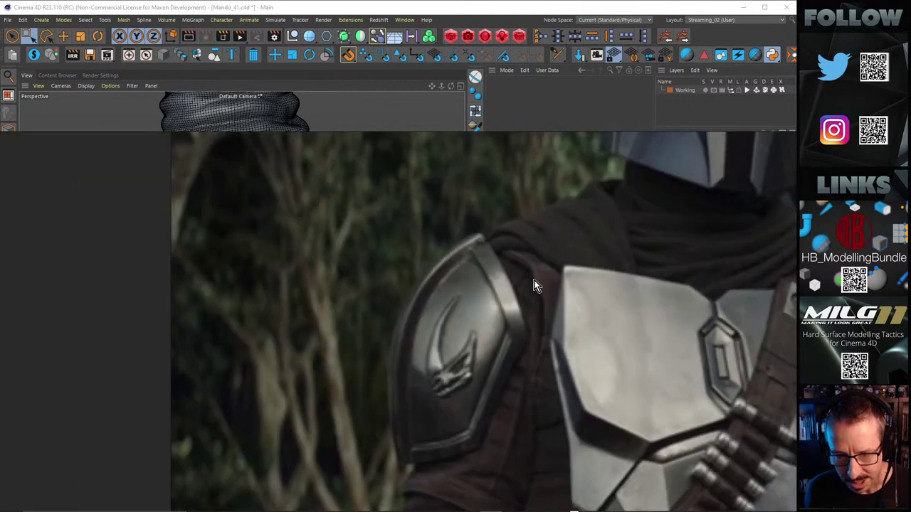
{"action": "scroll", "coordinate": [548, 366], "scroll_direction": "down", "scroll_amount": 1}
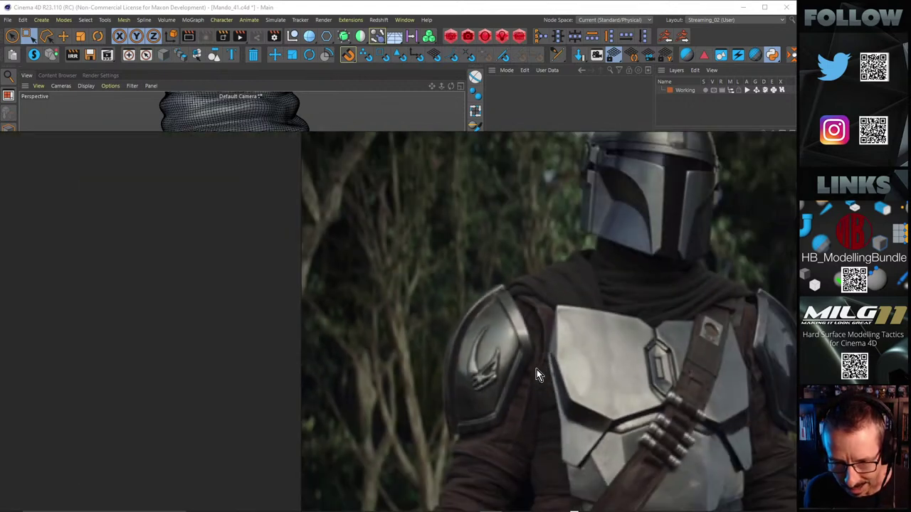
{"action": "scroll", "coordinate": [538, 372], "scroll_direction": "up", "scroll_amount": 3}
{"action": "scroll", "coordinate": [562, 324], "scroll_direction": "down", "scroll_amount": 5}
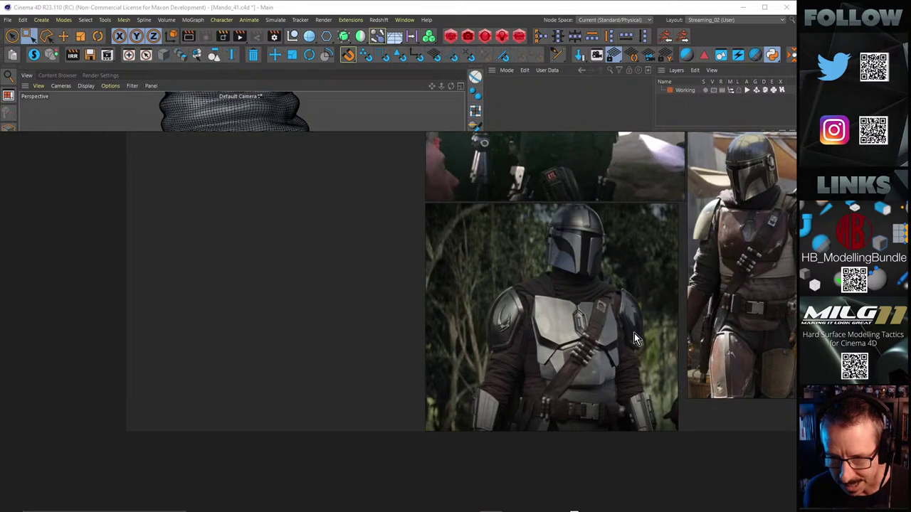
{"action": "scroll", "coordinate": [634, 334], "scroll_direction": "up", "scroll_amount": 5}
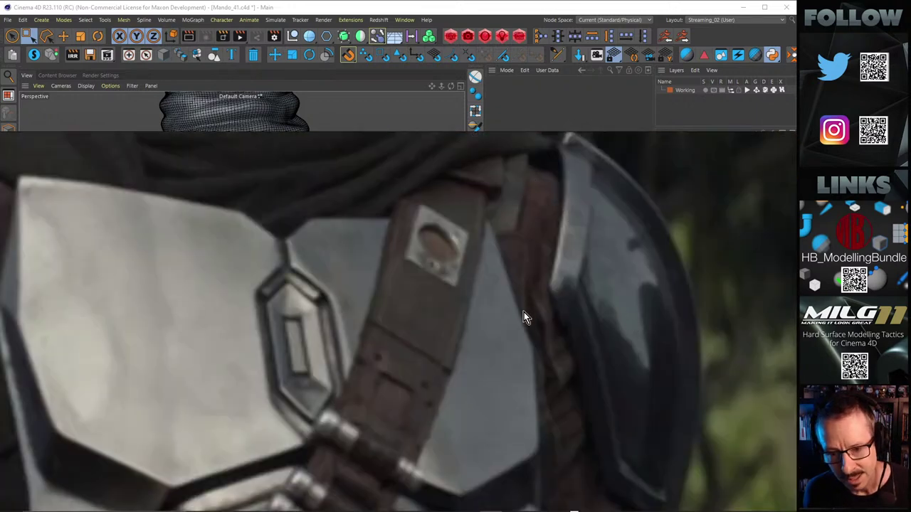
{"action": "scroll", "coordinate": [541, 260], "scroll_direction": "down", "scroll_amount": 3}
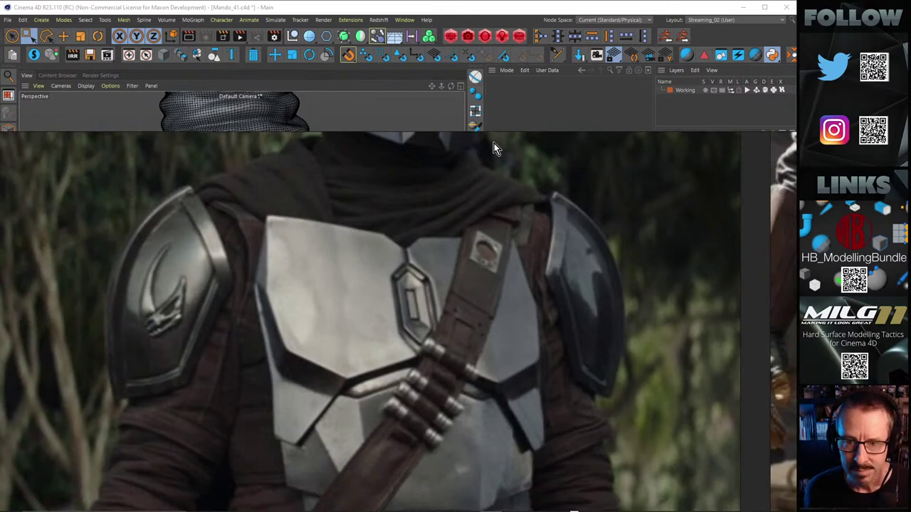
{"action": "right_click_drag", "start_coordinate": [494, 138], "coordinate": [796, 235]}
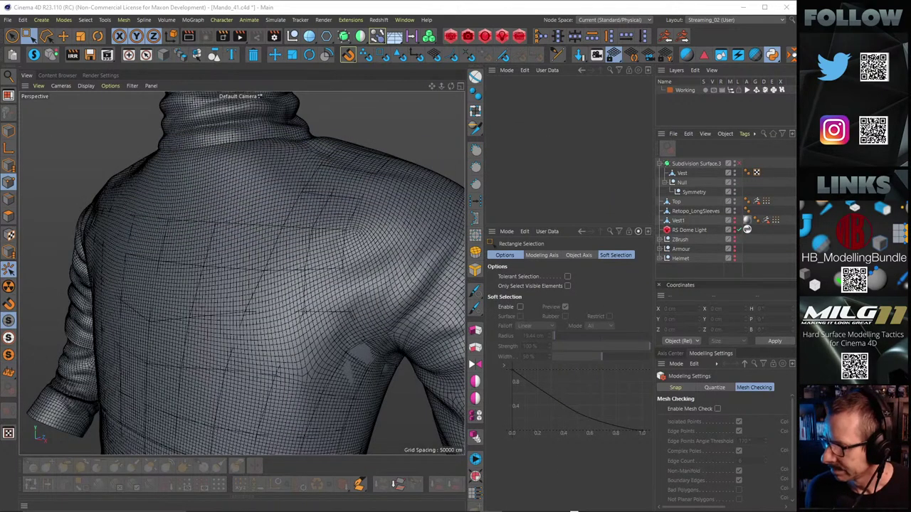
Step: Delete the leftover null and its empty Symmetry child from the Subdivision Surface
{"action": "left_click_drag", "start_coordinate": [335, 244], "coordinate": [346, 208], "text": "alt"}
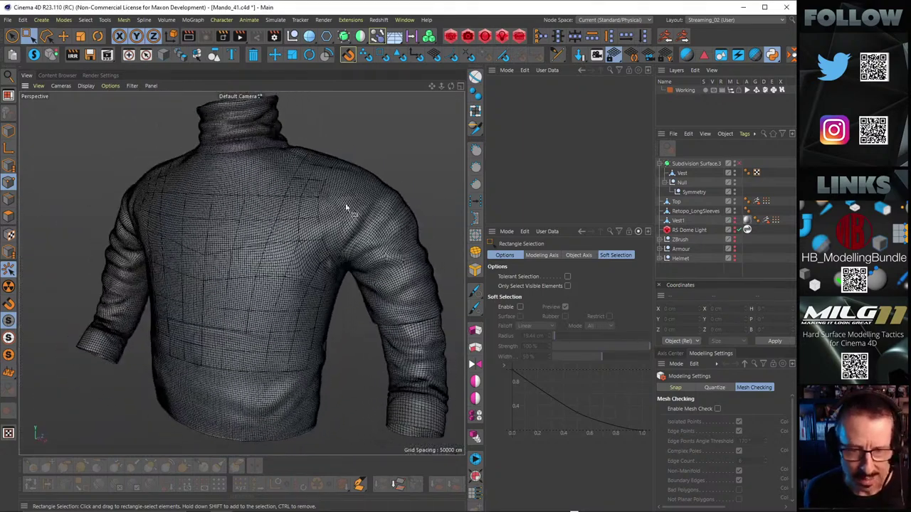
{"action": "left_click", "coordinate": [688, 197]}
{"action": "left_click_drag", "start_coordinate": [301, 235], "coordinate": [378, 240], "text": "alt"}
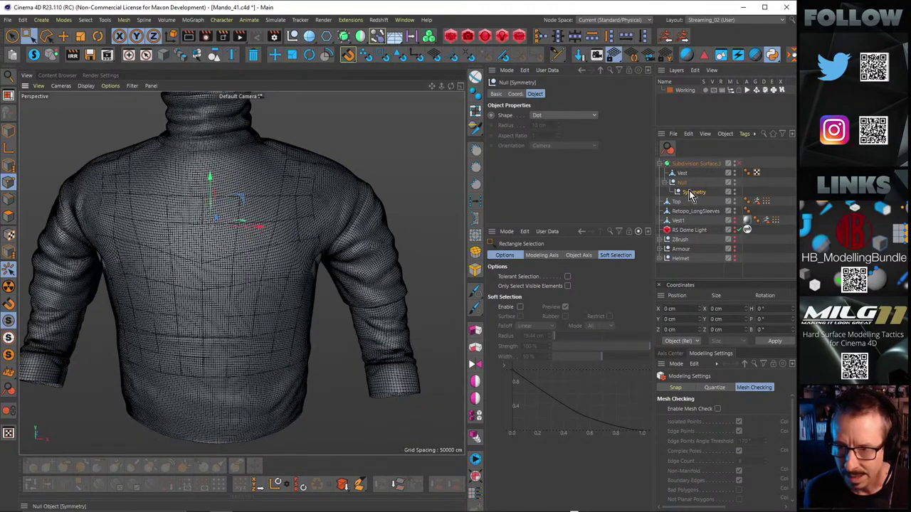
{"action": "key", "text": "Delete"}
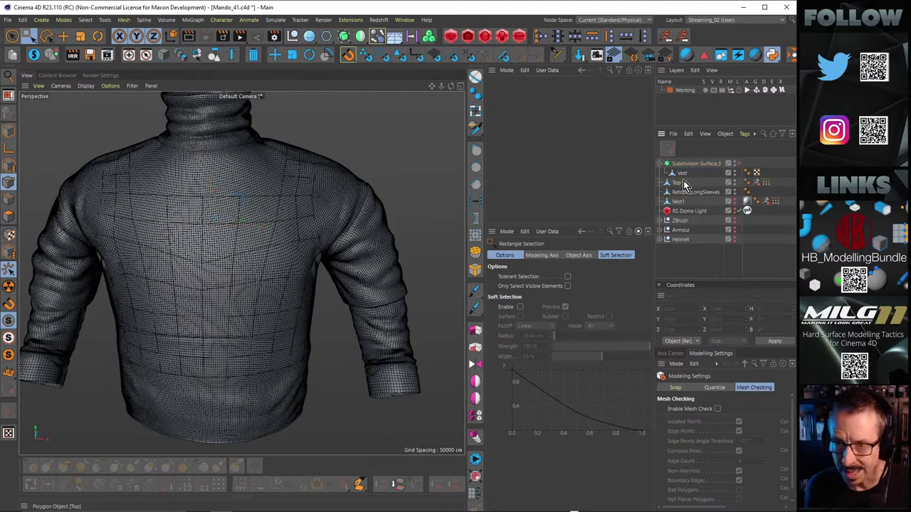
Step: Convert the Vest into a mirrored half mesh under a symmetry object using HB_SymmetryMaker
{"action": "left_click", "coordinate": [684, 175]}
{"action": "left_click_drag", "start_coordinate": [386, 217], "coordinate": [315, 231], "text": "alt"}
{"action": "left_click", "coordinate": [9, 130]}
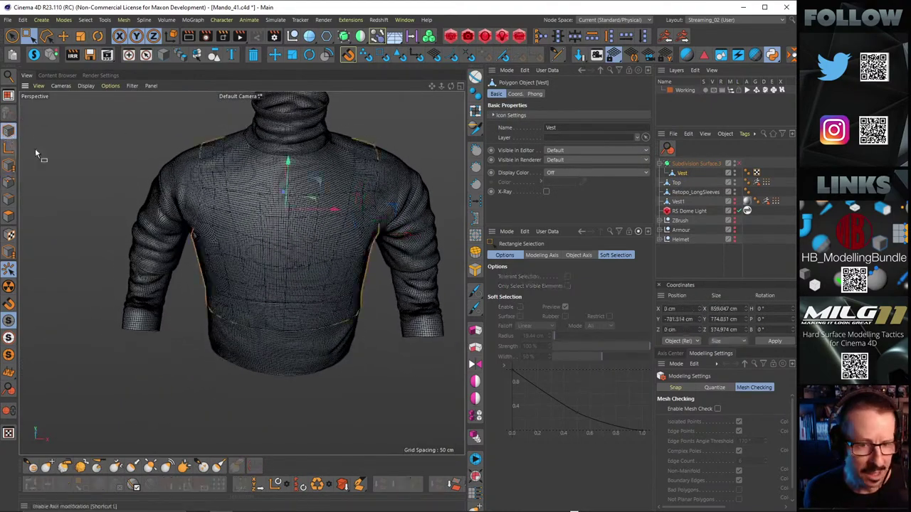
{"action": "left_click_drag", "start_coordinate": [273, 212], "coordinate": [281, 181], "text": "alt"}
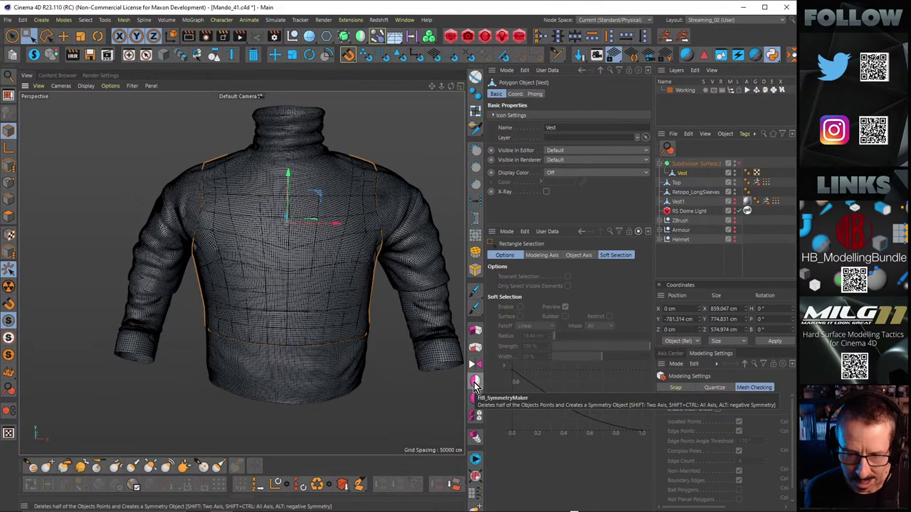
{"action": "left_click", "coordinate": [475, 384]}
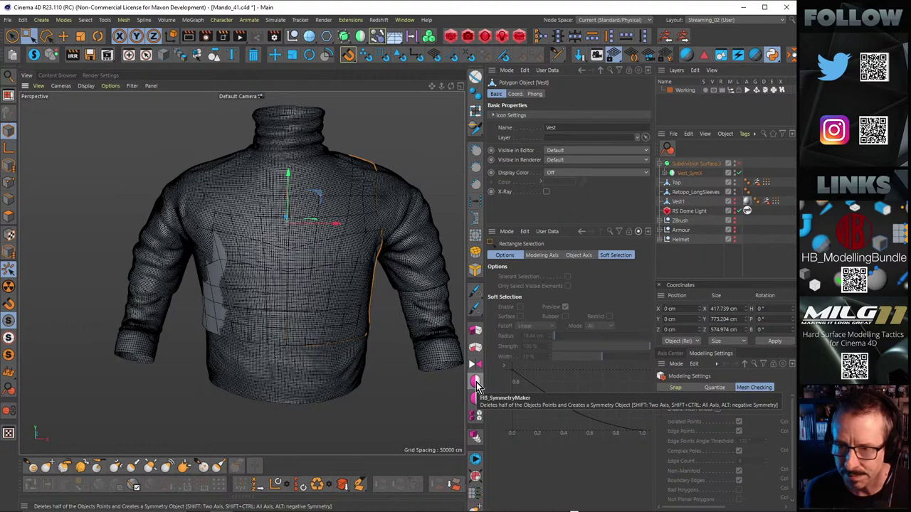
Step: Inspect the mirrored vest against the sweater around the chest, sides and shoulders for areas that intersect or look asymmetric
{"action": "left_click_drag", "start_coordinate": [344, 276], "coordinate": [298, 211], "text": "alt"}
{"action": "right_click_drag", "start_coordinate": [261, 286], "coordinate": [291, 273], "text": "alt"}
{"action": "left_click_drag", "start_coordinate": [262, 270], "coordinate": [249, 220], "text": "alt"}
{"action": "left_click_drag", "start_coordinate": [225, 284], "coordinate": [197, 335], "text": "alt"}
{"action": "right_click_drag", "start_coordinate": [214, 288], "coordinate": [194, 297], "text": "alt"}
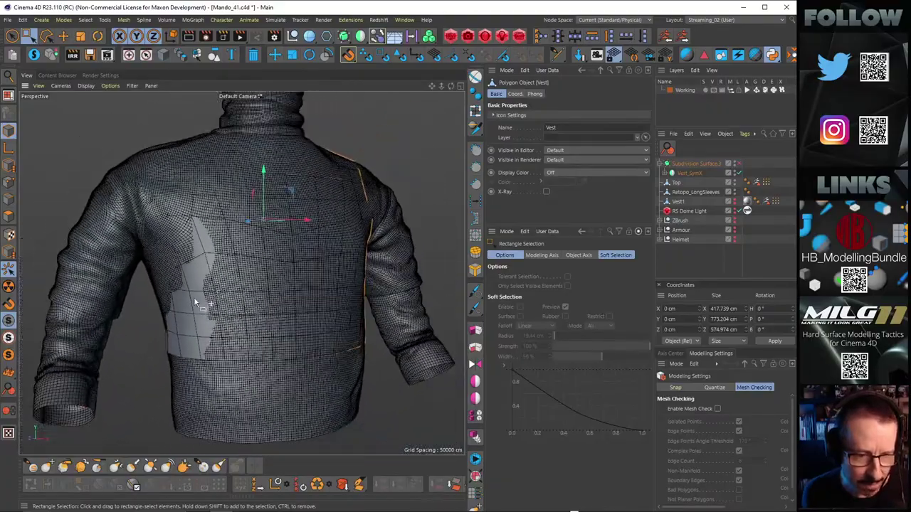
{"action": "middle_click_drag", "start_coordinate": [238, 242], "coordinate": [205, 286], "text": "alt"}
{"action": "left_click_drag", "start_coordinate": [205, 283], "coordinate": [383, 228], "text": "alt"}
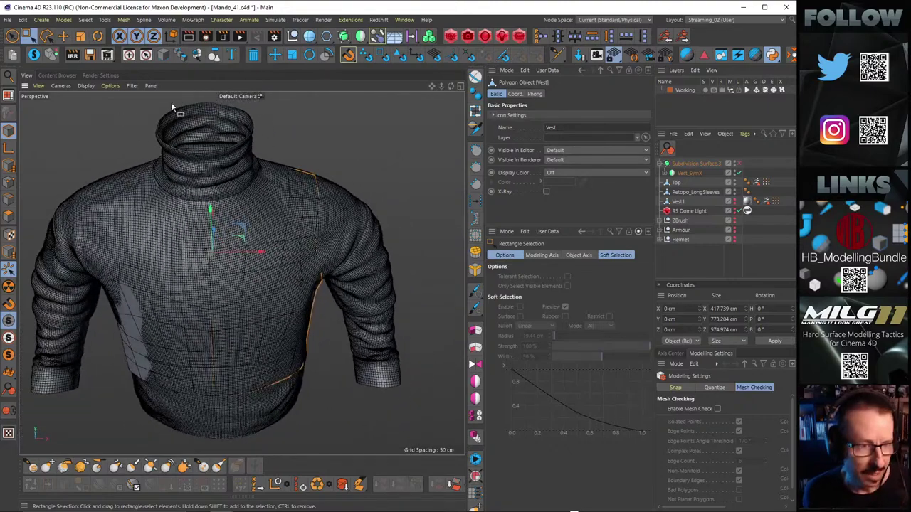
{"action": "left_click_drag", "start_coordinate": [291, 236], "coordinate": [272, 285], "text": "alt"}
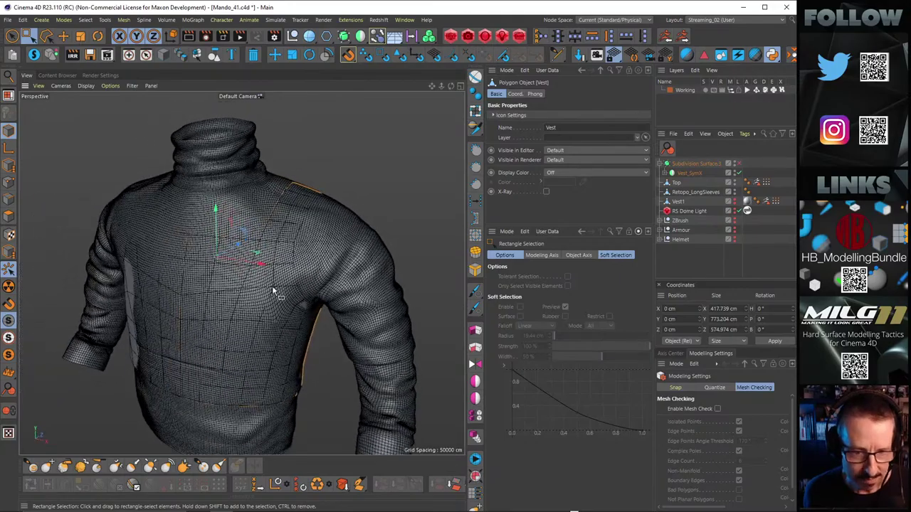
{"action": "right_click_drag", "start_coordinate": [272, 286], "coordinate": [272, 246], "text": "alt"}
{"action": "left_click_drag", "start_coordinate": [274, 246], "coordinate": [287, 240], "text": "alt"}
{"action": "scroll", "coordinate": [270, 245], "scroll_direction": "down", "scroll_amount": 4}
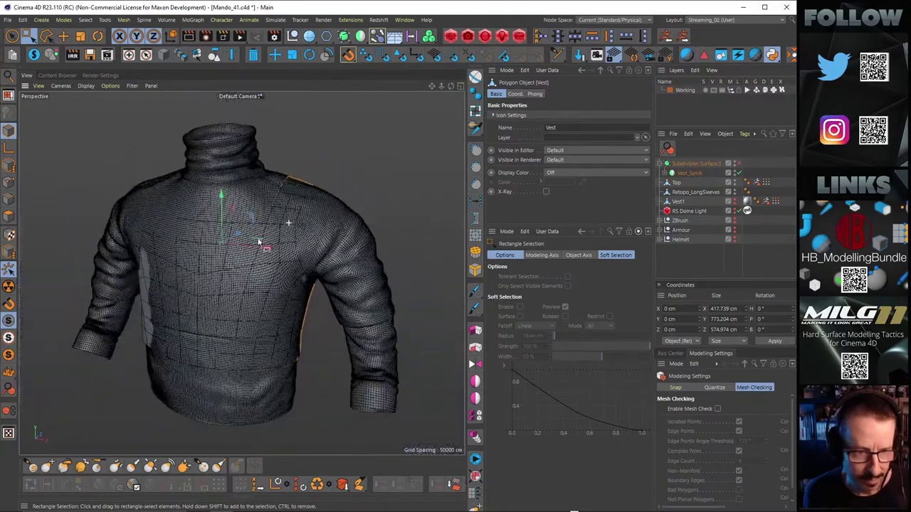
{"action": "left_click_drag", "start_coordinate": [283, 278], "coordinate": [295, 262], "text": "alt"}
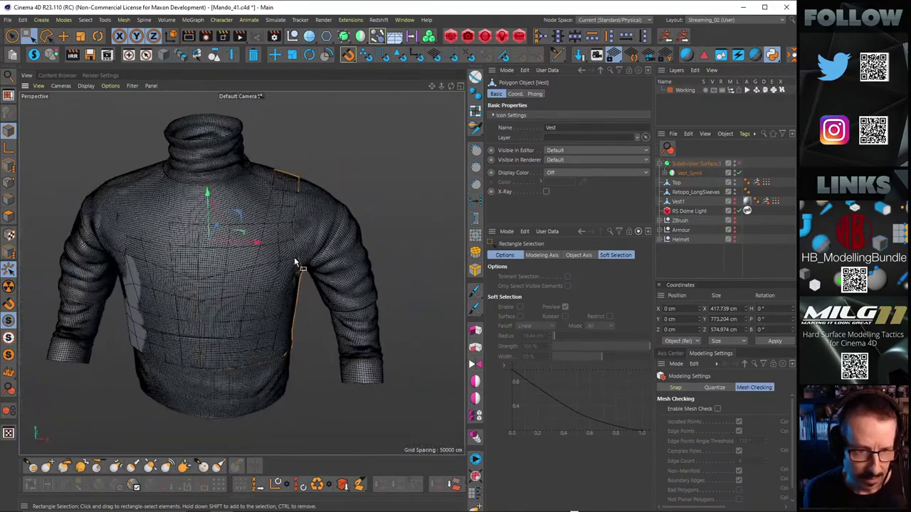
Step: Select all polygons of the half Vest inside Vest_SymX and push them outward along their normals with Normal Move
{"action": "left_click", "coordinate": [676, 183]}
{"action": "left_click", "coordinate": [8, 216]}
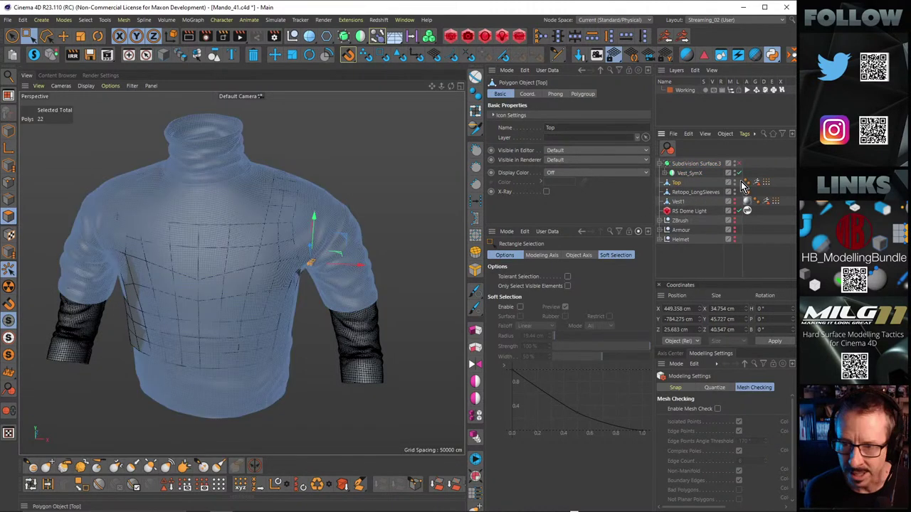
{"action": "left_click", "coordinate": [678, 202]}
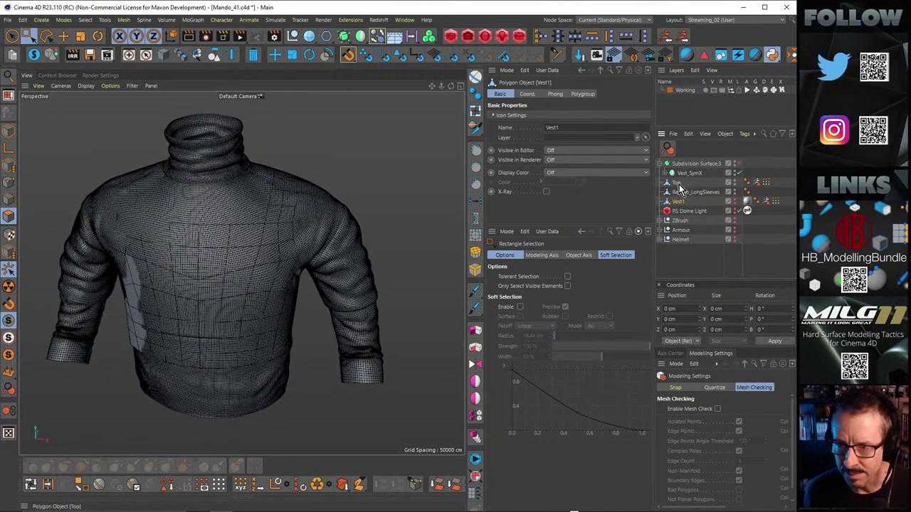
{"action": "left_click", "coordinate": [663, 173]}
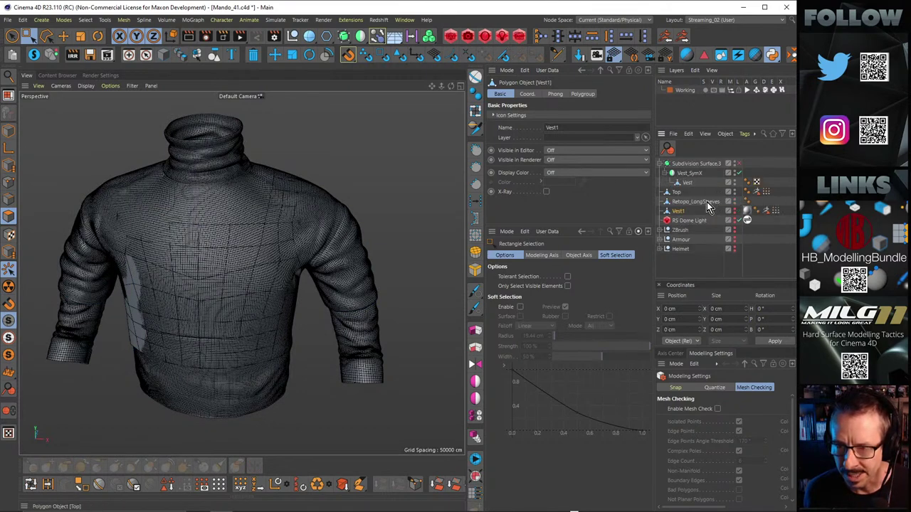
{"action": "left_click", "coordinate": [686, 183]}
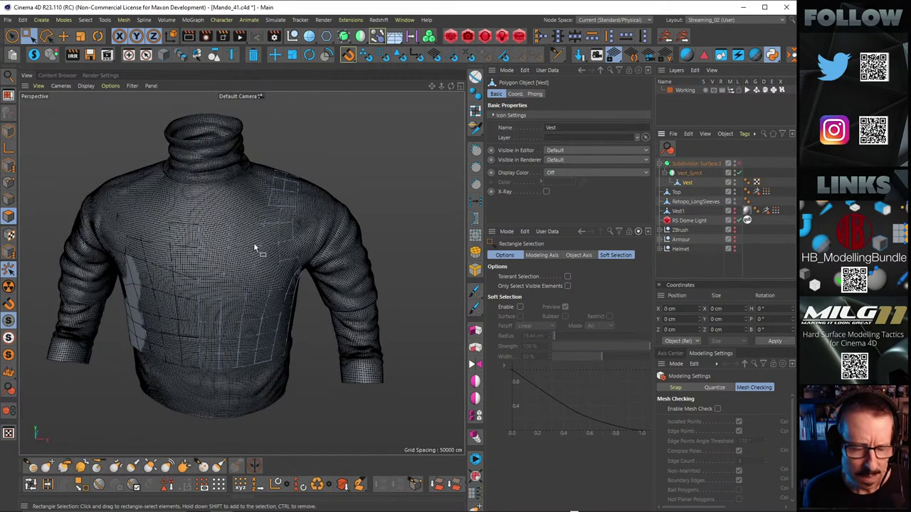
{"action": "key", "text": "ctrl+a"}
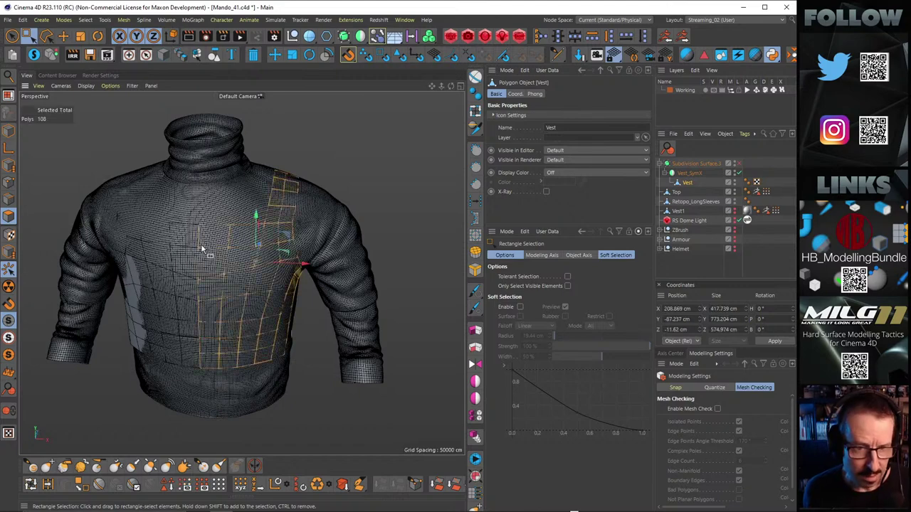
{"action": "scroll", "coordinate": [323, 218], "scroll_direction": "up", "scroll_amount": 5}
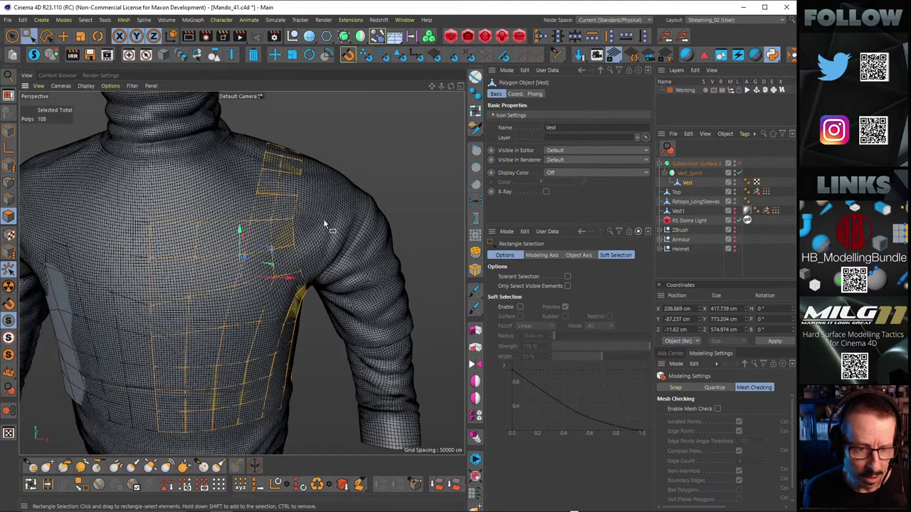
{"action": "key", "text": "m"}
{"action": "key", "text": "z"}
{"action": "left_click_drag", "start_coordinate": [323, 219], "coordinate": [494, 212]}
{"action": "left_click_drag", "start_coordinate": [175, 210], "coordinate": [253, 243], "text": "alt"}
{"action": "right_click_drag", "start_coordinate": [254, 244], "coordinate": [306, 233], "text": "alt"}
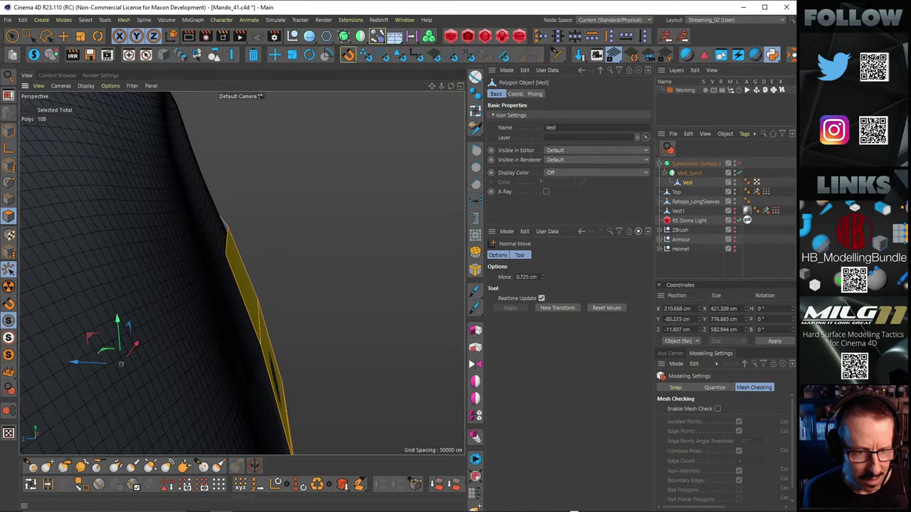
Step: Try pushing the selected vest polygons outward by about 6.55 cm along their normals
{"action": "left_click_drag", "start_coordinate": [240, 259], "coordinate": [196, 262]}
{"action": "right_click_drag", "start_coordinate": [247, 205], "coordinate": [184, 248], "text": "alt"}
{"action": "mouse_move", "coordinate": [199, 239]}
{"action": "left_mouse_down", "text": "alt"}
{"action": "mouse_move", "coordinate": [75, 236]}
{"action": "mouse_move", "coordinate": [208, 236]}
{"action": "left_mouse_up", "text": "alt"}
{"action": "right_click_drag", "start_coordinate": [208, 236], "coordinate": [280, 215], "text": "alt"}
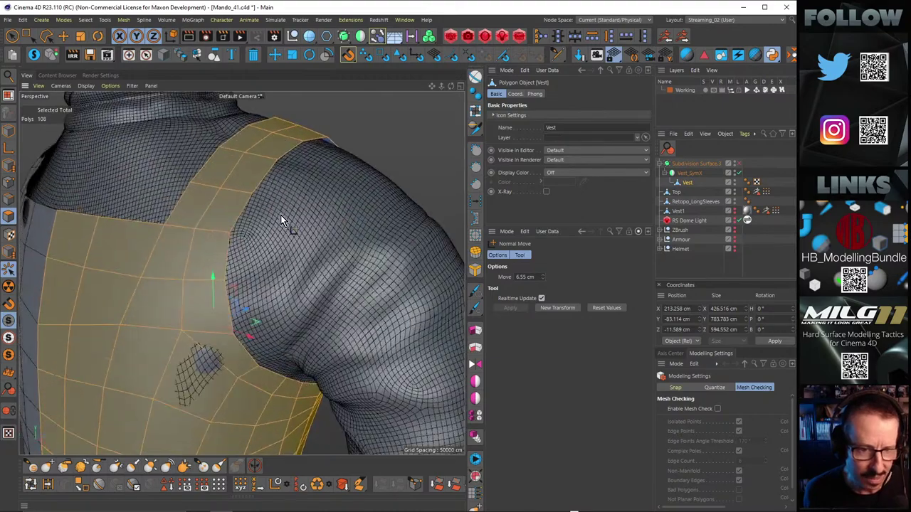
{"action": "left_click_drag", "start_coordinate": [280, 215], "coordinate": [427, 248], "text": "alt"}
{"action": "key", "text": "ctrl+z"}
Step: Offset the vest polygons outward along their normals by about 0.85 cm and enable the Subdivision Surface
{"action": "left_click_drag", "start_coordinate": [331, 255], "coordinate": [349, 255]}
{"action": "mouse_move", "coordinate": [226, 271]}
{"action": "left_mouse_down", "text": "alt"}
{"action": "mouse_move", "coordinate": [270, 266]}
{"action": "mouse_move", "coordinate": [218, 258]}
{"action": "left_mouse_up", "text": "alt"}
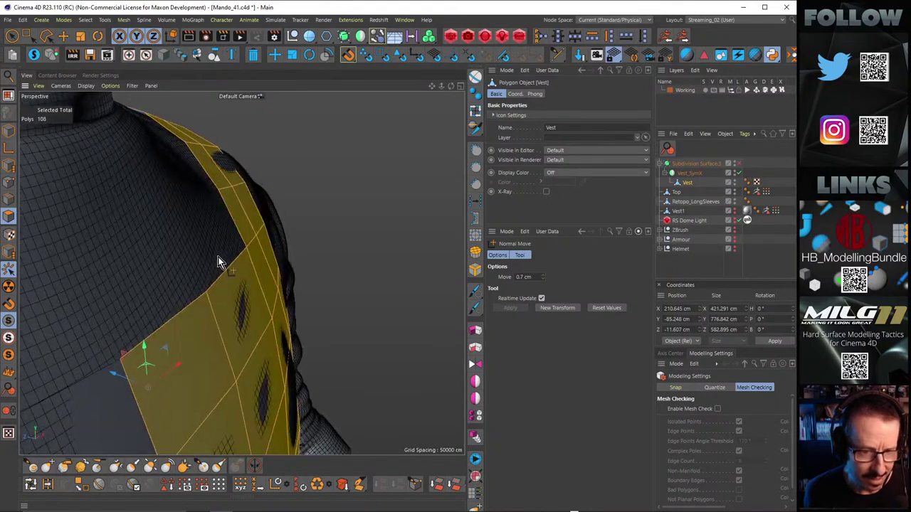
{"action": "right_click_drag", "start_coordinate": [217, 258], "coordinate": [195, 266], "text": "alt"}
{"action": "left_click_drag", "start_coordinate": [195, 266], "coordinate": [208, 293], "text": "alt"}
{"action": "right_click_drag", "start_coordinate": [249, 290], "coordinate": [278, 273], "text": "alt"}
{"action": "mouse_move", "coordinate": [278, 272]}
{"action": "left_mouse_down", "text": "alt"}
{"action": "mouse_move", "coordinate": [283, 253]}
{"action": "mouse_move", "coordinate": [332, 288]}
{"action": "mouse_move", "coordinate": [337, 313]}
{"action": "mouse_move", "coordinate": [272, 238]}
{"action": "mouse_move", "coordinate": [316, 262]}
{"action": "mouse_move", "coordinate": [204, 273]}
{"action": "mouse_move", "coordinate": [284, 269]}
{"action": "left_mouse_up", "text": "alt"}
{"action": "left_click", "coordinate": [739, 163]}
{"action": "scroll", "coordinate": [293, 270], "scroll_direction": "up", "scroll_amount": 5}
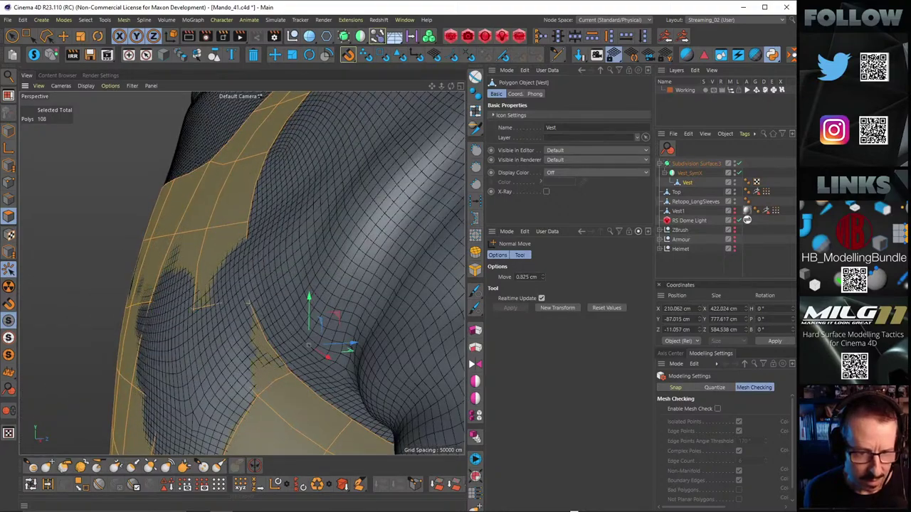
{"action": "scroll", "coordinate": [246, 256], "scroll_direction": "down", "scroll_amount": 5}
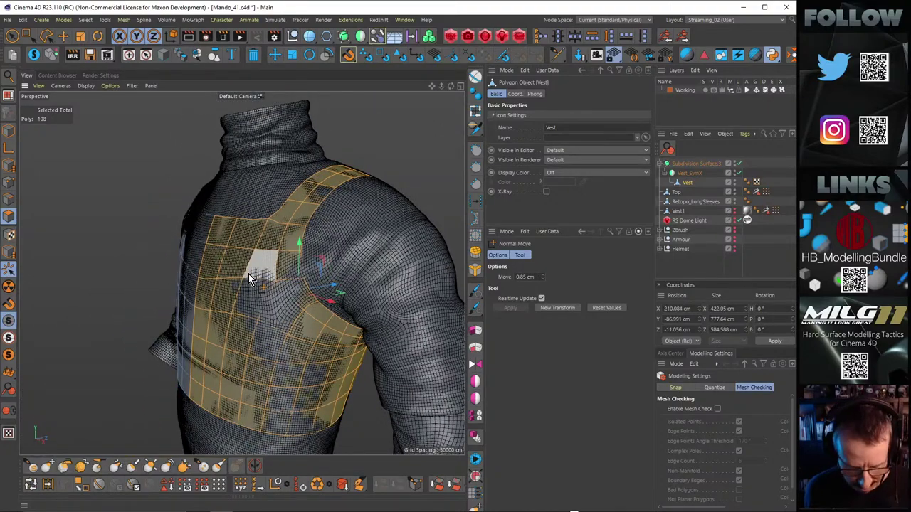
Step: Try giving the vest thickness by extruding all its selected polygons by 13 cm
{"action": "key", "text": "d"}
{"action": "left_click_drag", "start_coordinate": [248, 274], "coordinate": [292, 274]}
{"action": "left_click_drag", "start_coordinate": [279, 241], "coordinate": [307, 233], "text": "alt"}
{"action": "scroll", "coordinate": [306, 232], "scroll_direction": "up", "scroll_amount": 5}
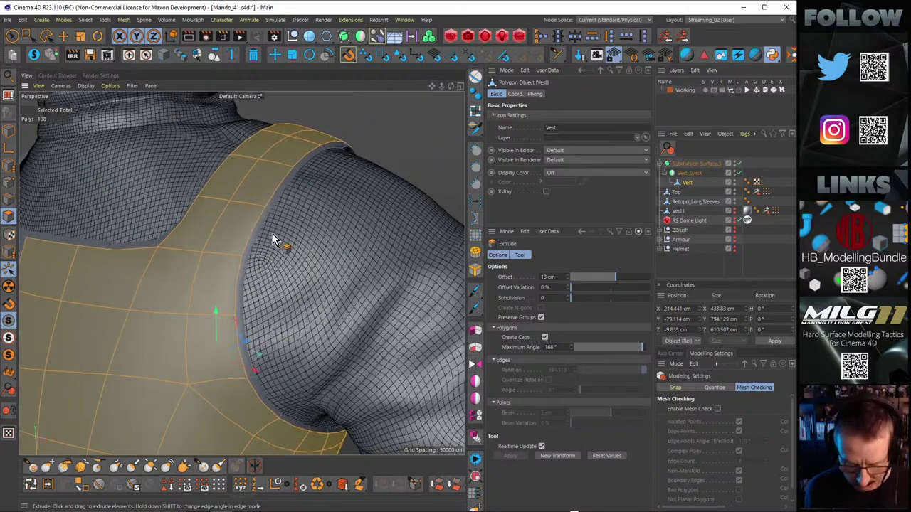
Step: Try adding supporting loop cuts along the shoulder strap's edges, one at about 75%
{"action": "key", "text": "k"}
{"action": "key", "text": "l"}
{"action": "scroll", "coordinate": [283, 243], "scroll_direction": "up", "scroll_amount": 3}
{"action": "left_click_drag", "start_coordinate": [298, 217], "coordinate": [362, 229], "text": "alt"}
{"action": "left_click", "coordinate": [288, 185]}
{"action": "left_click", "coordinate": [148, 185]}
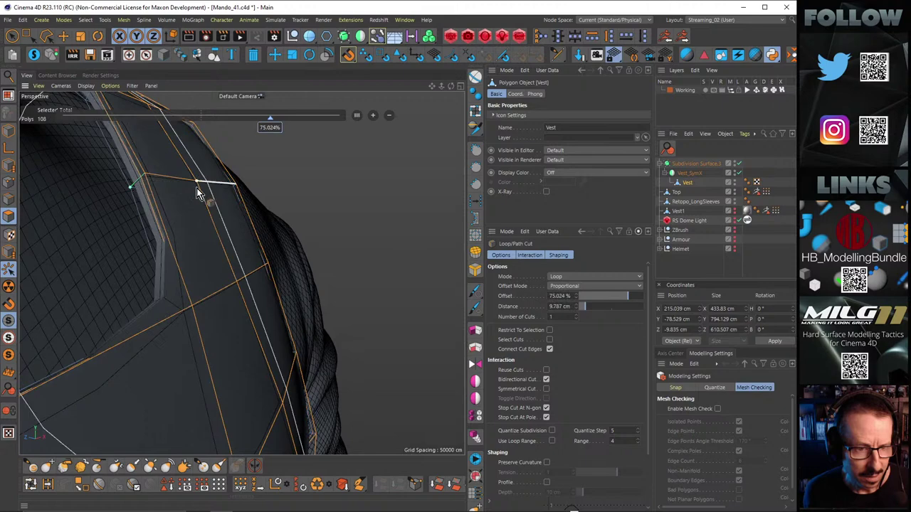
Step: Render the viewport to check the thickened vest, and undo the loop cuts and extrusion
{"action": "right_click_drag", "start_coordinate": [196, 222], "coordinate": [116, 222], "text": "alt"}
{"action": "left_click_drag", "start_coordinate": [117, 222], "coordinate": [163, 239], "text": "alt"}
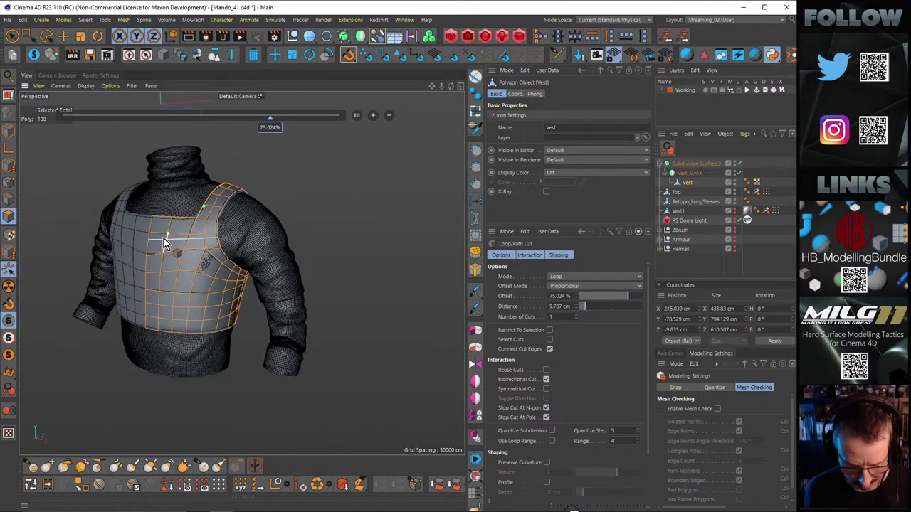
{"action": "key", "text": "ctrl+r"}
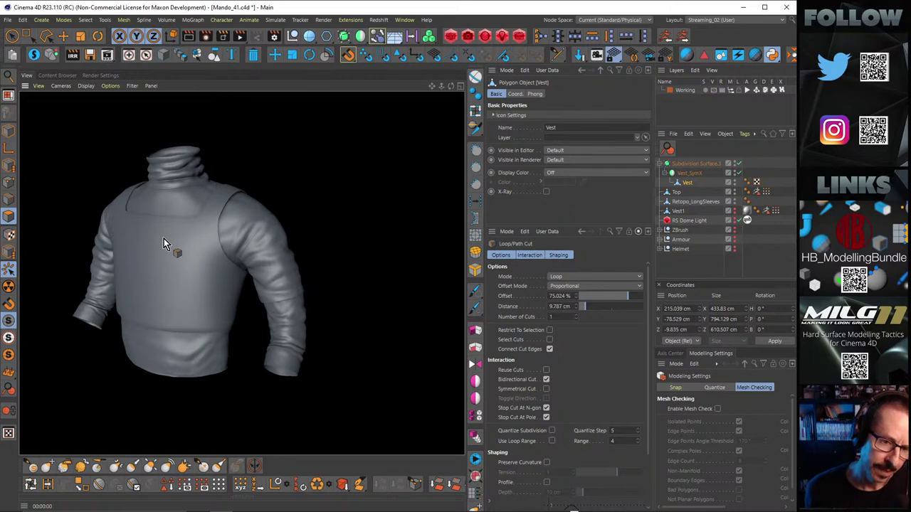
{"action": "right_click_drag", "start_coordinate": [160, 220], "coordinate": [208, 240], "text": "alt"}
{"action": "left_click", "coordinate": [208, 241]}
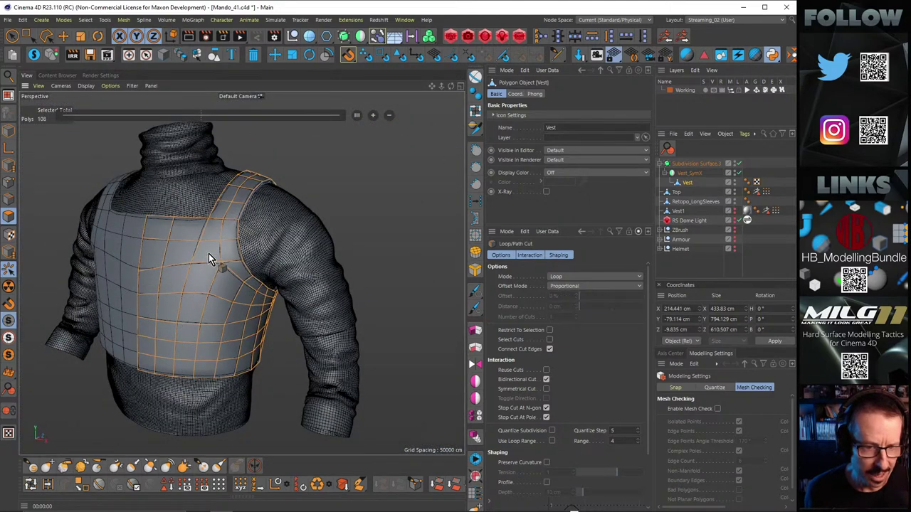
{"action": "key", "text": "ctrl+z"}
{"action": "scroll", "coordinate": [228, 228], "scroll_direction": "up", "scroll_amount": 4}
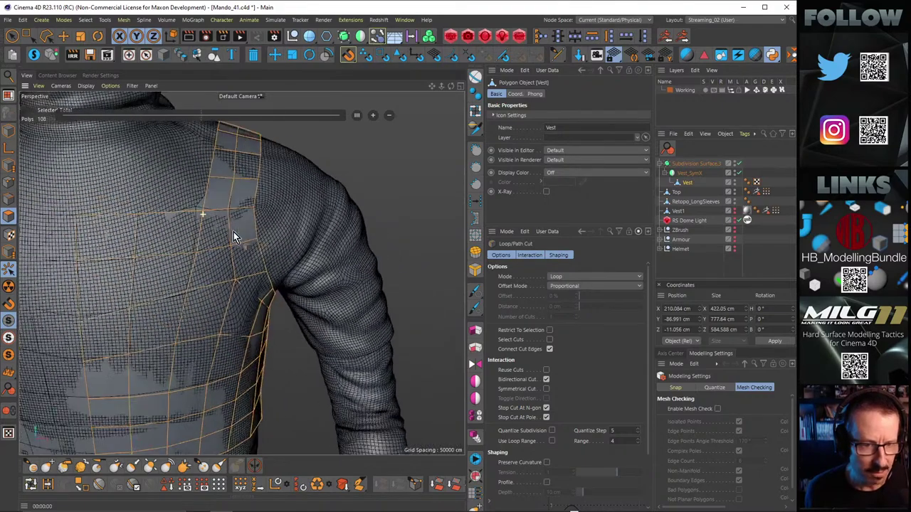
Step: Slide the middle points of the vest's shoulder strap to straighten its centre edge line
{"action": "left_click", "coordinate": [219, 270]}
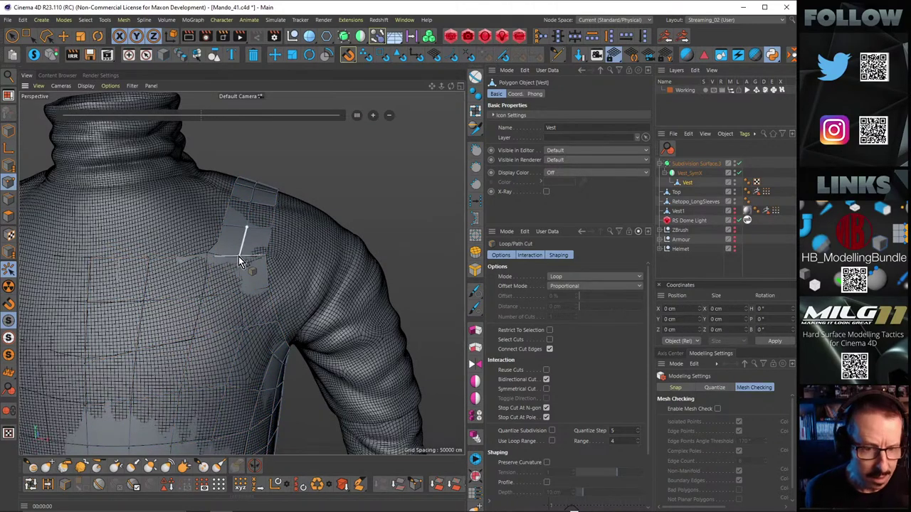
{"action": "key", "text": "m"}
{"action": "key", "text": "o"}
{"action": "scroll", "coordinate": [244, 234], "scroll_direction": "up", "scroll_amount": 5}
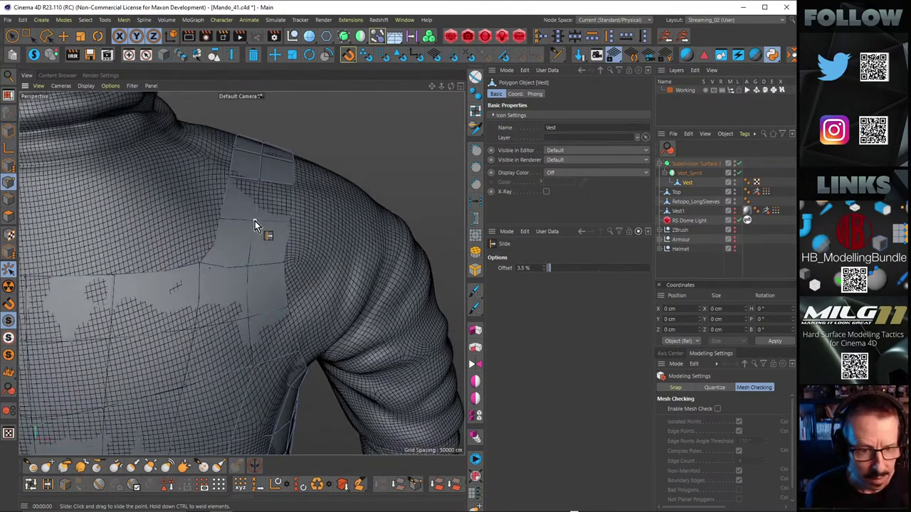
{"action": "left_click_drag", "start_coordinate": [255, 220], "coordinate": [264, 214]}
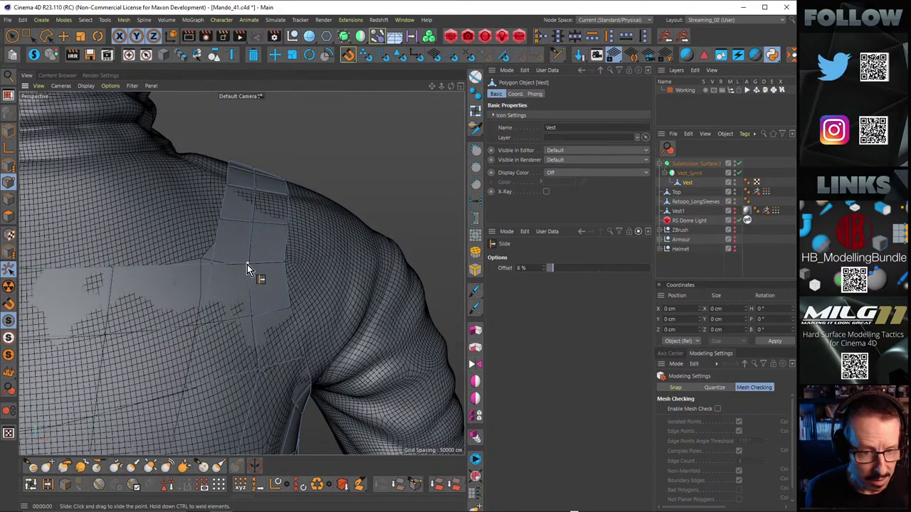
{"action": "left_click_drag", "start_coordinate": [250, 264], "coordinate": [251, 264]}
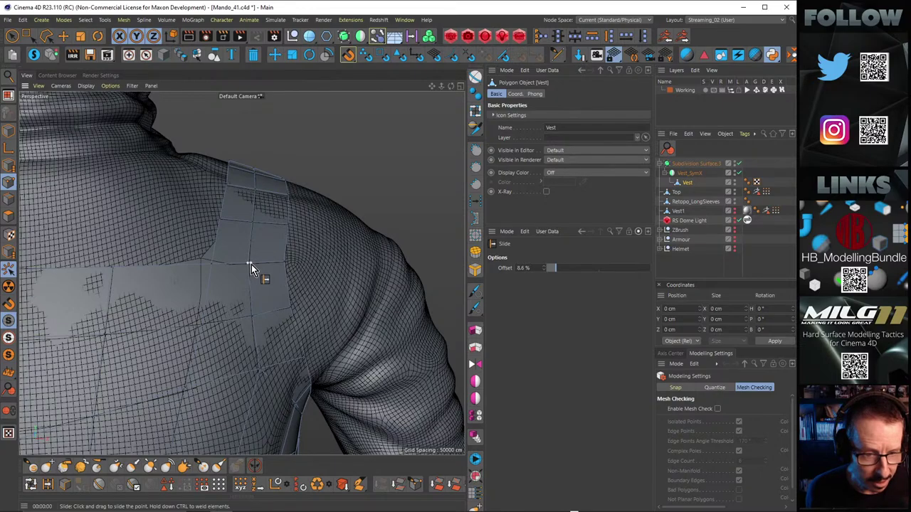
Step: Move two armhole edge points at the base of the shoulder strap slightly outward with the Move tool
{"action": "right_click_drag", "start_coordinate": [264, 219], "coordinate": [239, 231], "text": "alt"}
{"action": "left_click_drag", "start_coordinate": [244, 235], "coordinate": [242, 276], "text": "alt"}
{"action": "left_click_drag", "start_coordinate": [267, 187], "coordinate": [277, 185], "text": "alt"}
{"action": "right_click_drag", "start_coordinate": [277, 184], "coordinate": [335, 186], "text": "alt"}
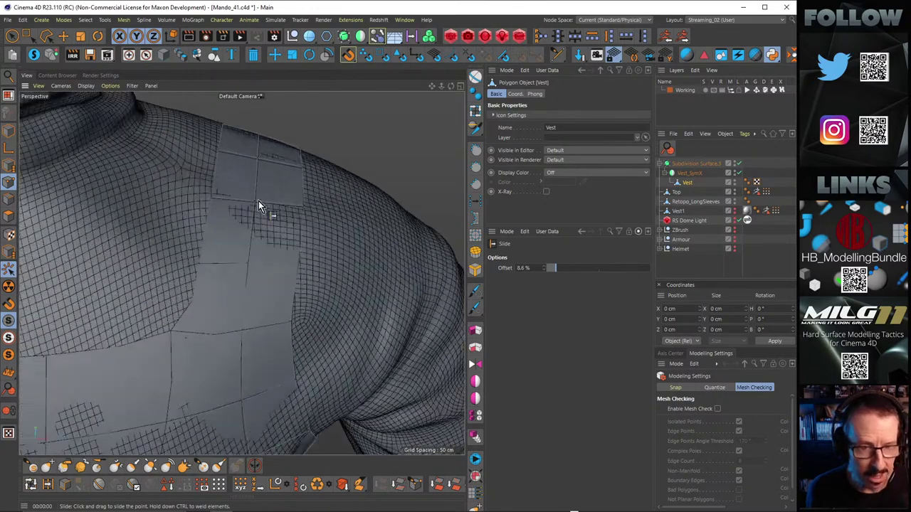
{"action": "mouse_move", "coordinate": [259, 204]}
{"action": "left_mouse_down", "text": "alt"}
{"action": "mouse_move", "coordinate": [255, 158]}
{"action": "mouse_move", "coordinate": [253, 209]}
{"action": "left_mouse_up", "text": "alt"}
{"action": "right_click_drag", "start_coordinate": [253, 209], "coordinate": [234, 221], "text": "alt"}
{"action": "left_click_drag", "start_coordinate": [234, 220], "coordinate": [239, 178], "text": "alt"}
{"action": "left_click", "coordinate": [65, 34]}
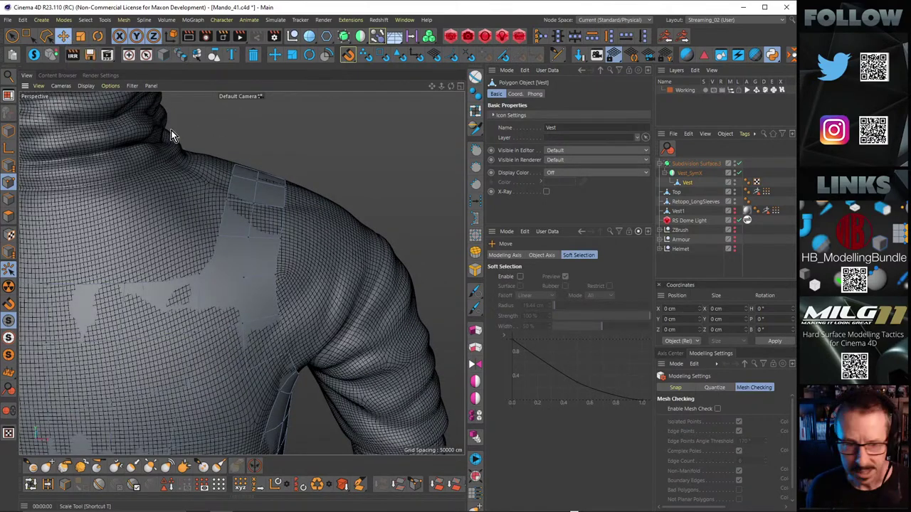
{"action": "left_click", "coordinate": [278, 276]}
{"action": "right_click_drag", "start_coordinate": [279, 283], "coordinate": [305, 274], "text": "alt"}
{"action": "left_click_drag", "start_coordinate": [304, 270], "coordinate": [310, 270]}
{"action": "left_click", "coordinate": [291, 329]}
{"action": "left_click_drag", "start_coordinate": [324, 328], "coordinate": [329, 333]}
{"action": "left_click_drag", "start_coordinate": [299, 353], "coordinate": [309, 384], "text": "alt"}
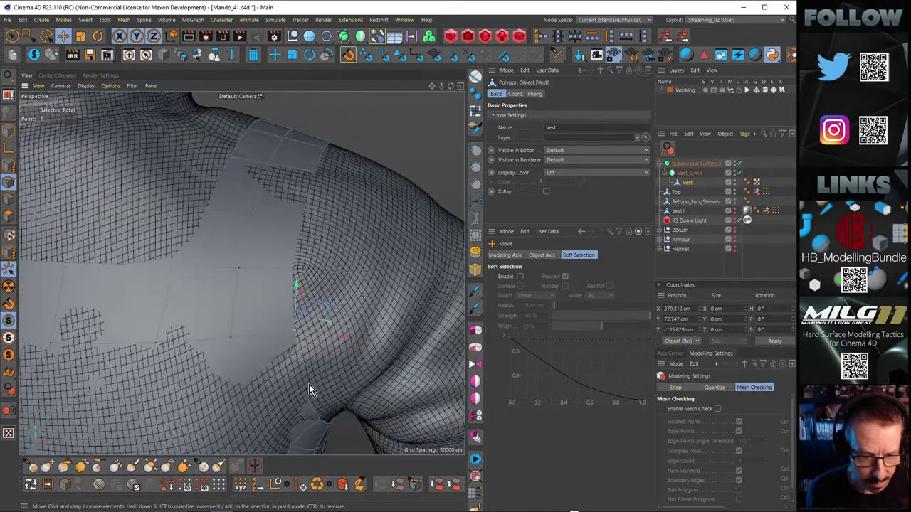
Step: Nudge two points higher up the shoulder strap's outer edge slightly outward to straighten the armhole line
{"action": "left_click", "coordinate": [308, 392]}
{"action": "middle_click_drag", "start_coordinate": [277, 278], "coordinate": [266, 293], "text": "alt"}
{"action": "left_click_drag", "start_coordinate": [265, 214], "coordinate": [289, 187], "text": "alt"}
{"action": "left_click", "coordinate": [296, 227]}
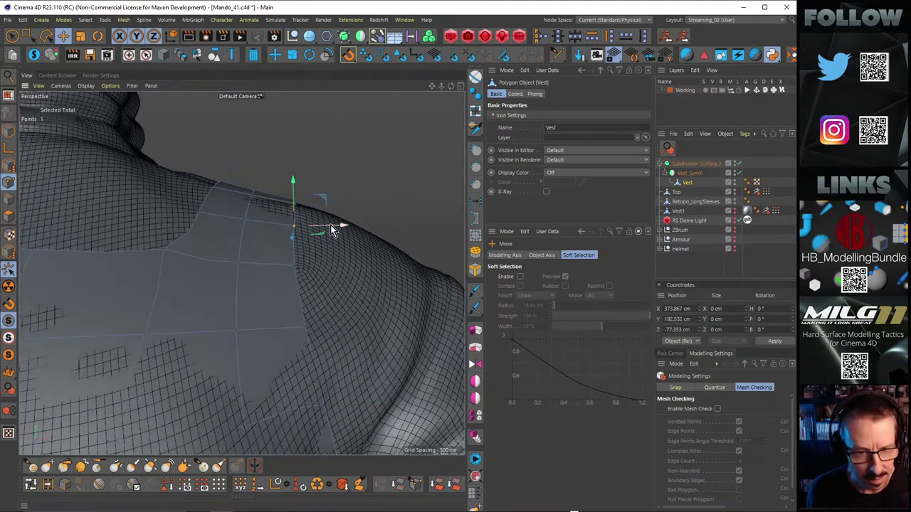
{"action": "left_click_drag", "start_coordinate": [331, 225], "coordinate": [332, 228]}
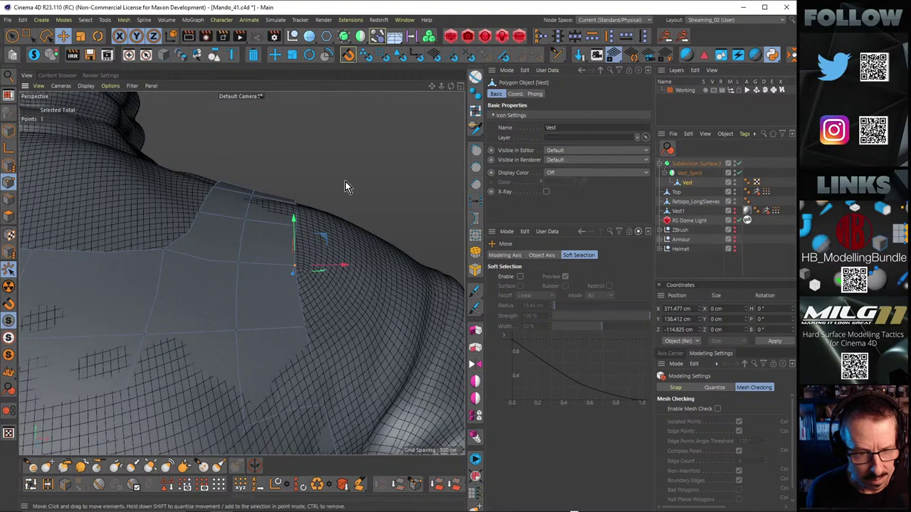
{"action": "left_click_drag", "start_coordinate": [297, 270], "coordinate": [303, 272]}
{"action": "left_click", "coordinate": [311, 329]}
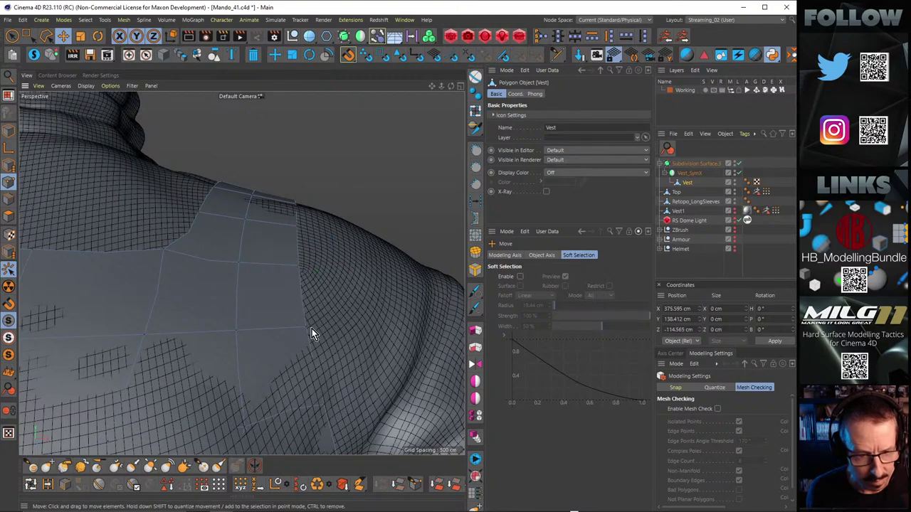
Step: Try using Line Cut to add a diagonal edge and a short cross cut where the shoulder strap meets the vest
{"action": "right_click_drag", "start_coordinate": [323, 272], "coordinate": [242, 273], "text": "alt"}
{"action": "left_click_drag", "start_coordinate": [242, 273], "coordinate": [267, 307], "text": "alt"}
{"action": "right_click_drag", "start_coordinate": [289, 272], "coordinate": [320, 259], "text": "alt"}
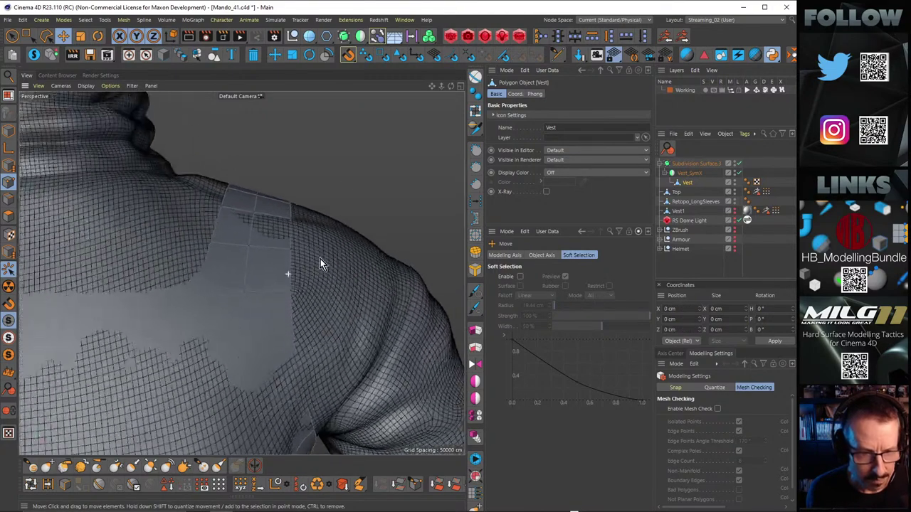
{"action": "left_click_drag", "start_coordinate": [321, 259], "coordinate": [324, 226], "text": "alt"}
{"action": "right_click_drag", "start_coordinate": [323, 225], "coordinate": [268, 241], "text": "alt"}
{"action": "middle_click_drag", "start_coordinate": [145, 266], "coordinate": [208, 255], "text": "alt"}
{"action": "left_click_drag", "start_coordinate": [208, 255], "coordinate": [289, 229], "text": "alt"}
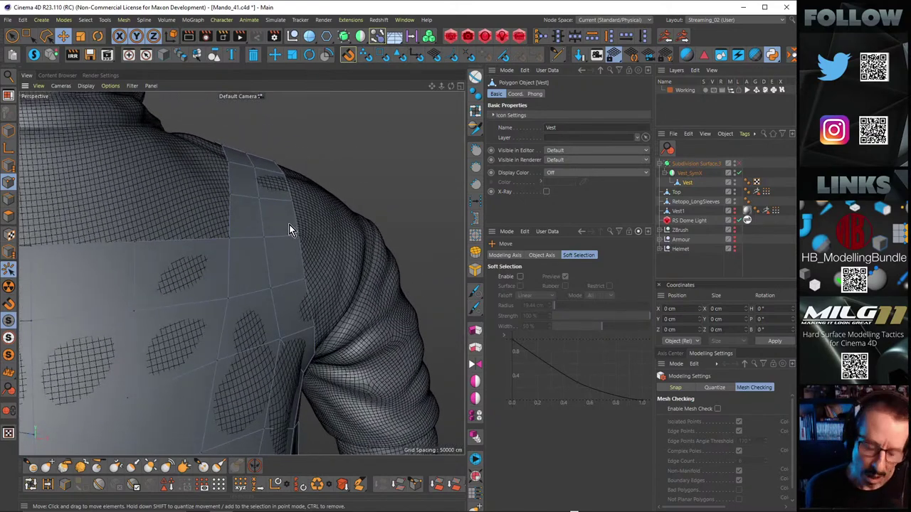
{"action": "key", "text": "k"}
{"action": "key", "text": "k"}
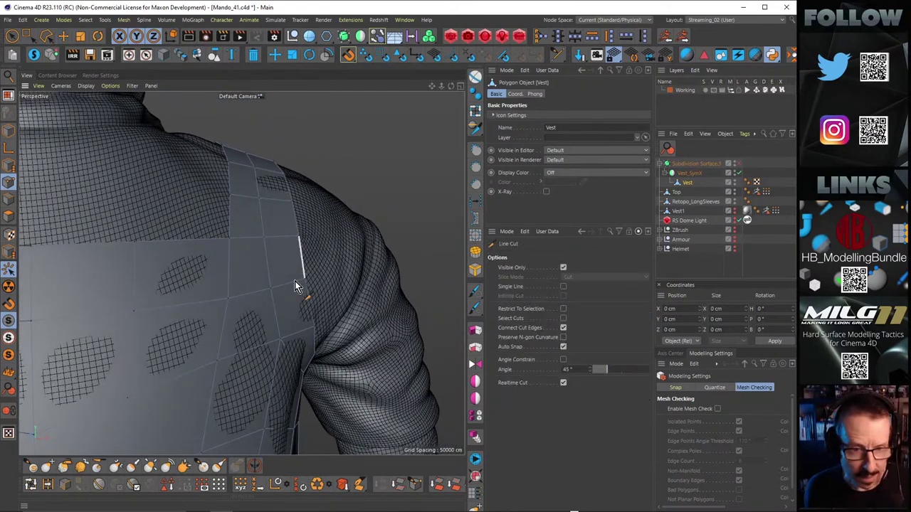
{"action": "left_click", "coordinate": [228, 241]}
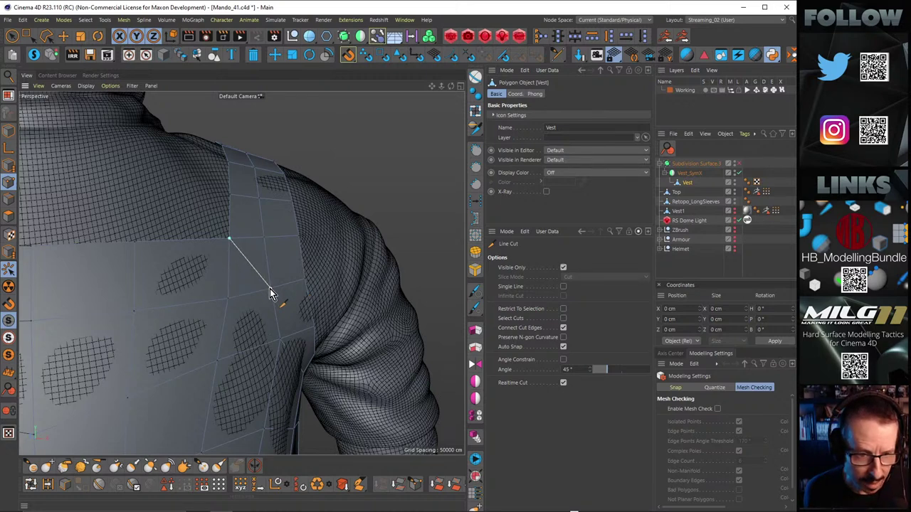
{"action": "left_click", "coordinate": [269, 288]}
{"action": "left_click", "coordinate": [229, 298]}
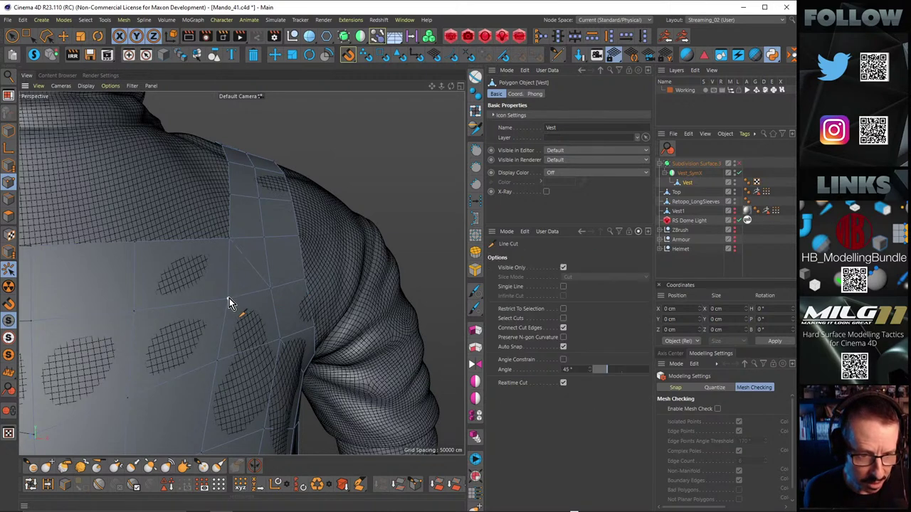
{"action": "left_click", "coordinate": [220, 240]}
{"action": "left_click", "coordinate": [264, 236]}
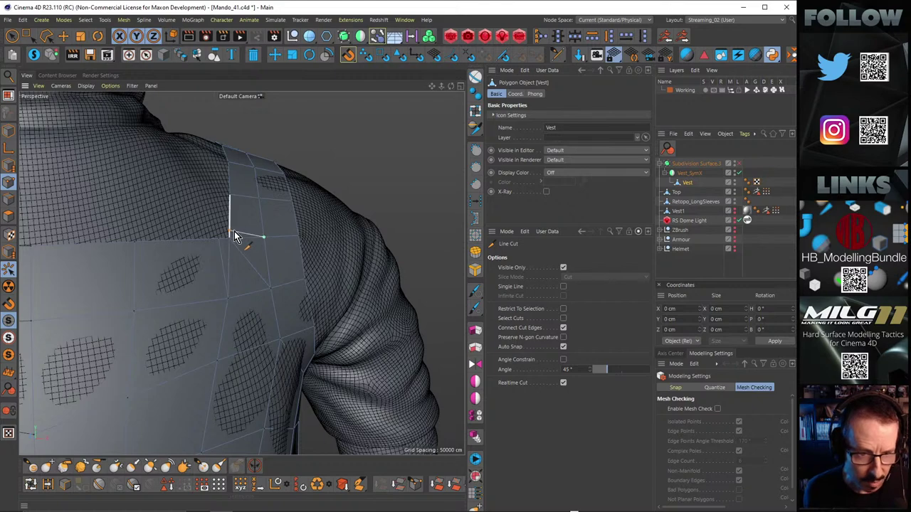
Step: Examine the new cuts at the strap's base with the Polygon Pen active, and undo them
{"action": "key", "text": "e"}
{"action": "scroll", "coordinate": [249, 245], "scroll_direction": "up", "scroll_amount": 5}
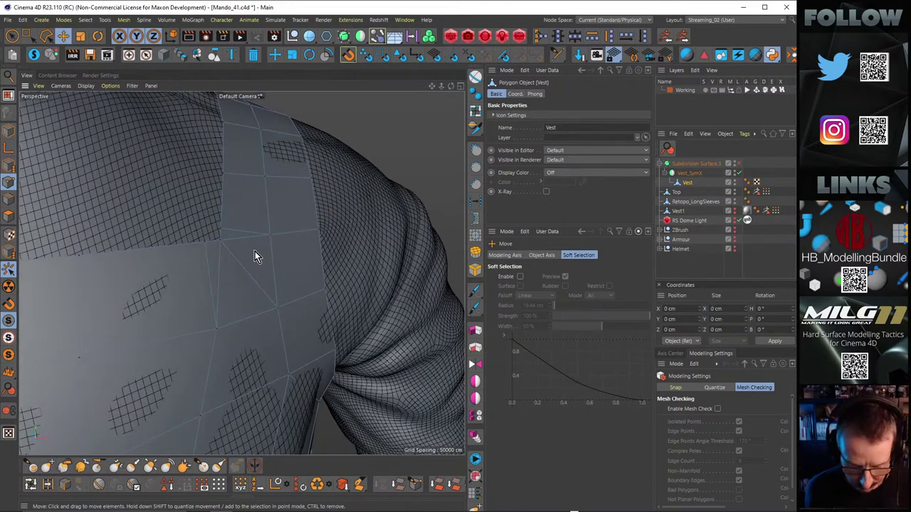
{"action": "key", "text": "m"}
{"action": "key", "text": "e"}
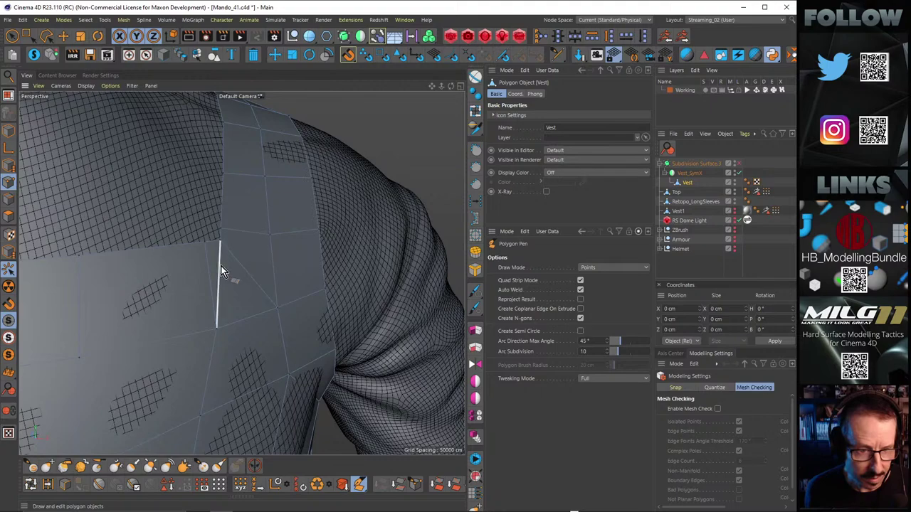
{"action": "right_click_drag", "start_coordinate": [290, 231], "coordinate": [255, 247], "text": "alt"}
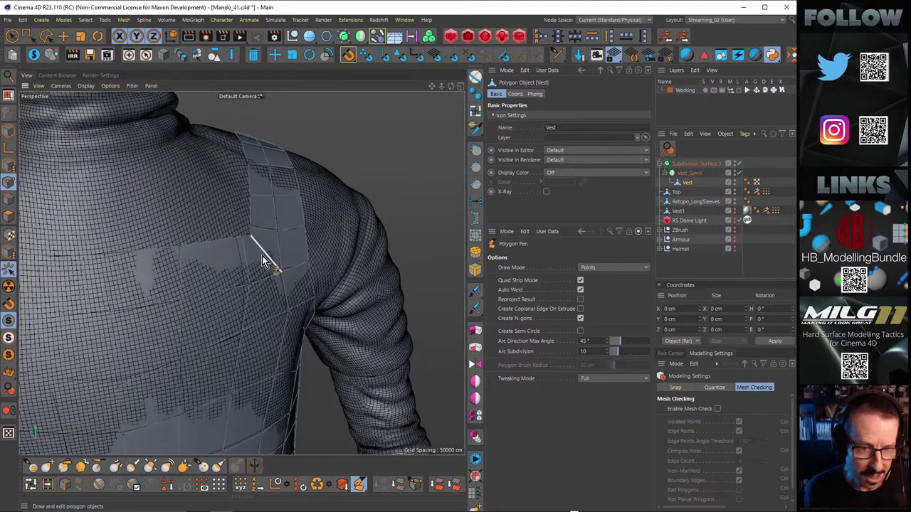
{"action": "scroll", "coordinate": [274, 242], "scroll_direction": "up", "scroll_amount": 6}
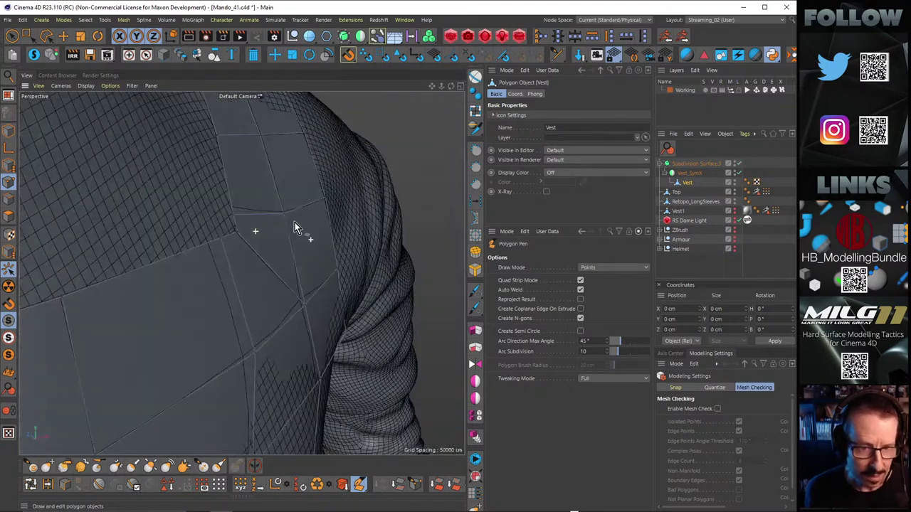
{"action": "left_click_drag", "start_coordinate": [240, 219], "coordinate": [250, 217], "text": "alt"}
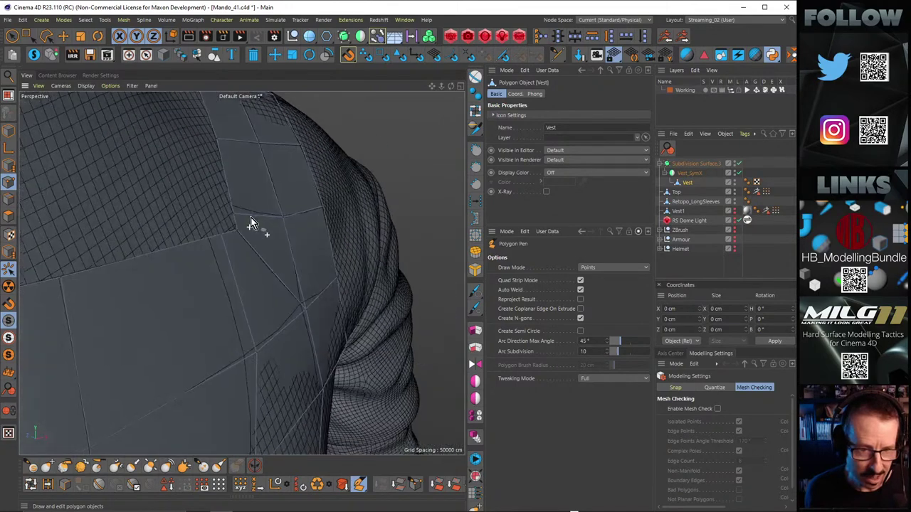
{"action": "key", "text": "ctrl+z"}
{"action": "key", "text": "ctrl+z"}
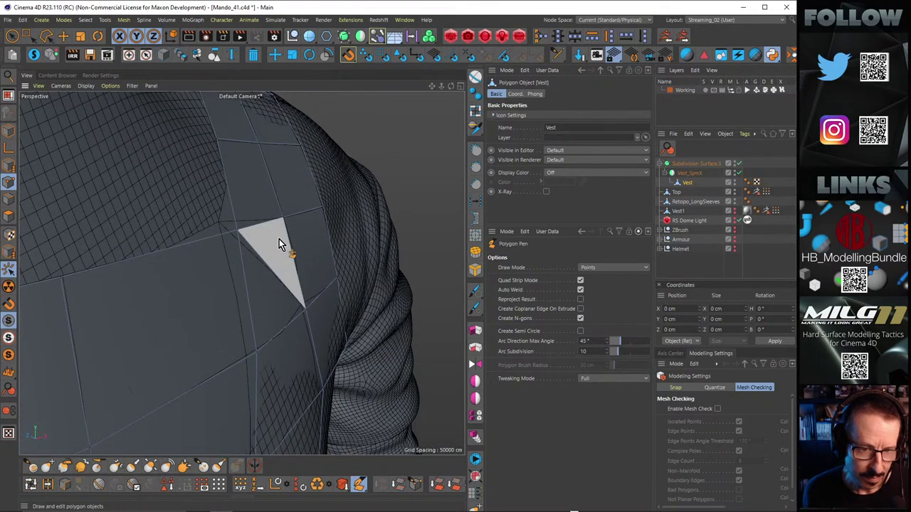
Step: Add one loop cut just above and one just below the strap's base line, each at about 88.7% offset
{"action": "right_click_drag", "start_coordinate": [279, 239], "coordinate": [248, 242], "text": "alt"}
{"action": "left_click_drag", "start_coordinate": [242, 247], "coordinate": [206, 247], "text": "alt"}
{"action": "scroll", "coordinate": [232, 256], "scroll_direction": "down", "scroll_amount": 3}
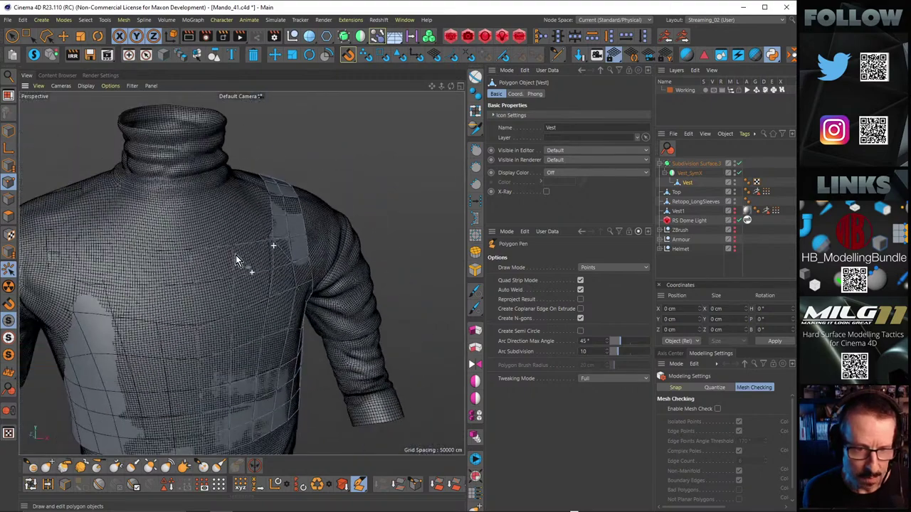
{"action": "scroll", "coordinate": [296, 253], "scroll_direction": "up", "scroll_amount": 3}
{"action": "left_click_drag", "start_coordinate": [289, 256], "coordinate": [187, 237], "text": "alt"}
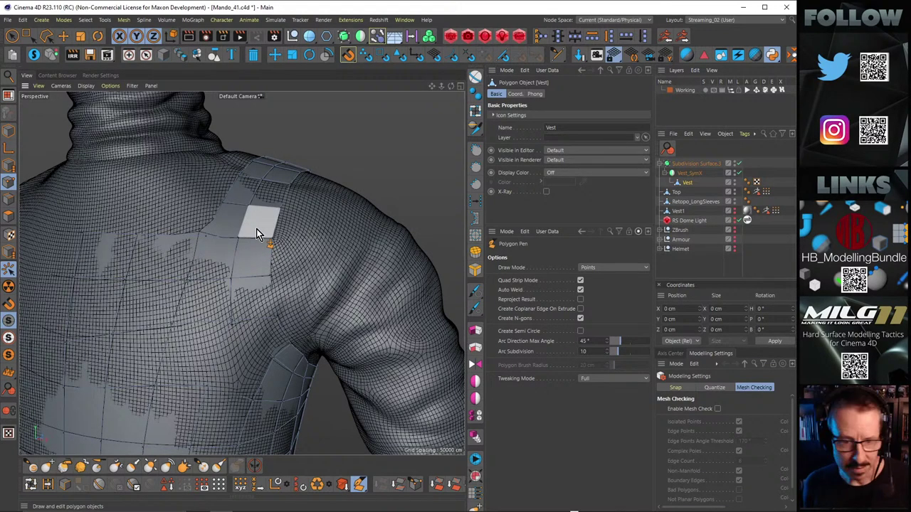
{"action": "scroll", "coordinate": [246, 237], "scroll_direction": "up", "scroll_amount": 4}
{"action": "left_click_drag", "start_coordinate": [249, 254], "coordinate": [286, 261], "text": "alt"}
{"action": "key", "text": "q"}
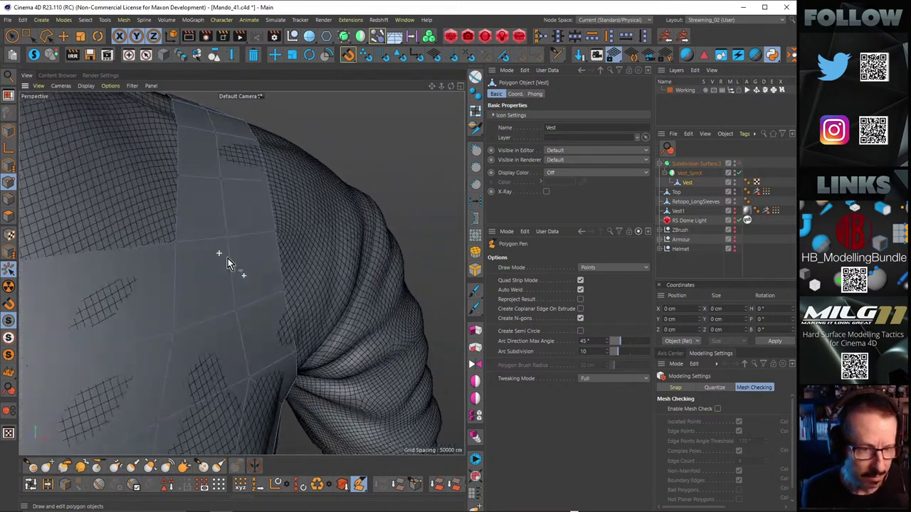
{"action": "left_click_drag", "start_coordinate": [228, 259], "coordinate": [268, 257], "text": "alt"}
{"action": "key", "text": "k"}
{"action": "key", "text": "l"}
{"action": "left_click", "coordinate": [234, 241]}
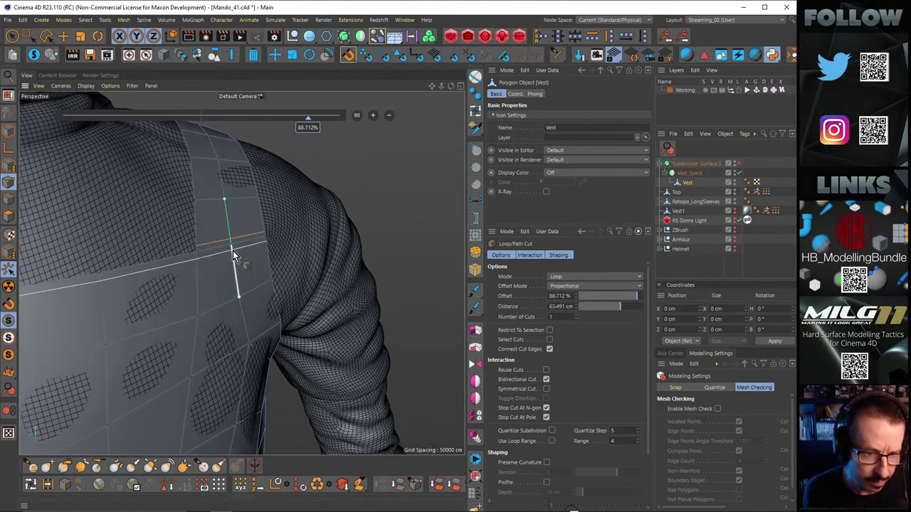
{"action": "left_click", "coordinate": [233, 252]}
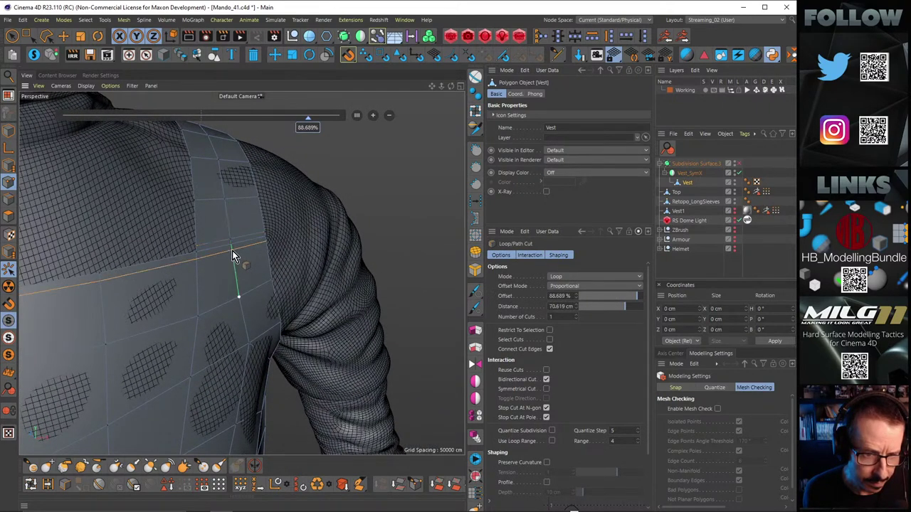
Step: Add a third loop cut across the strap just above the other two, at 13.1% offset
{"action": "left_click_drag", "start_coordinate": [228, 264], "coordinate": [235, 232], "text": "alt"}
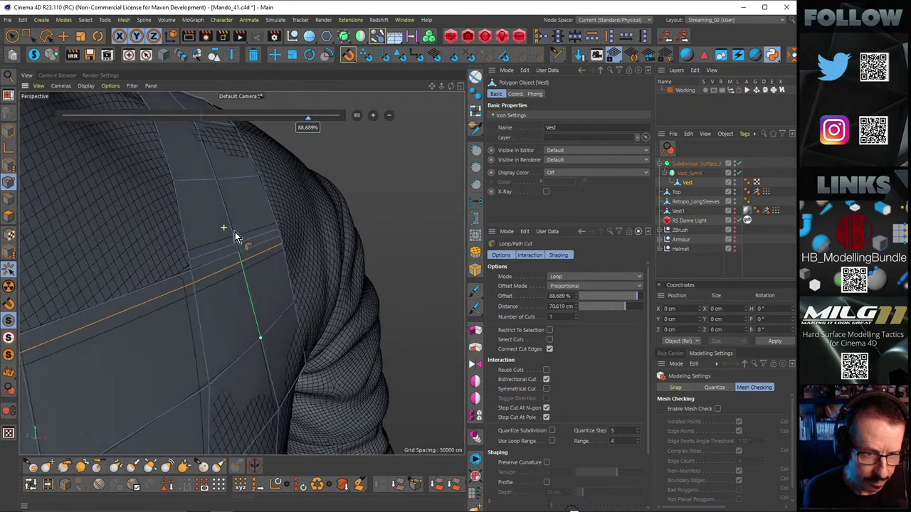
{"action": "mouse_move", "coordinate": [227, 264]}
{"action": "left_mouse_down", "text": "alt"}
{"action": "mouse_move", "coordinate": [198, 278]}
{"action": "mouse_move", "coordinate": [234, 257]}
{"action": "left_mouse_up", "text": "alt"}
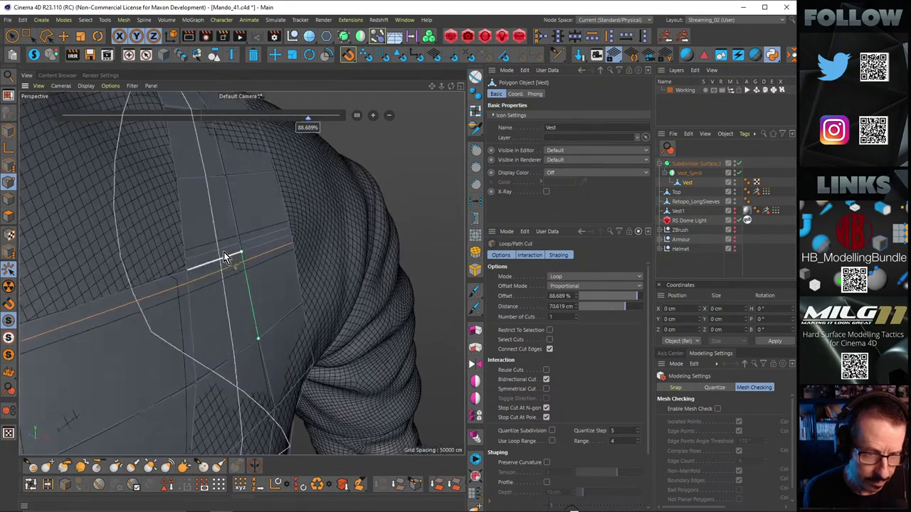
{"action": "left_click", "coordinate": [239, 235]}
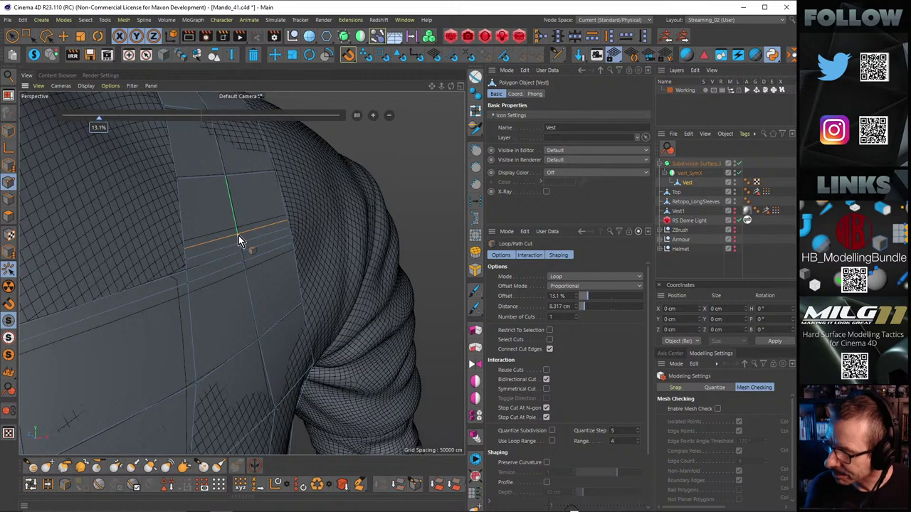
{"action": "left_click", "coordinate": [182, 209]}
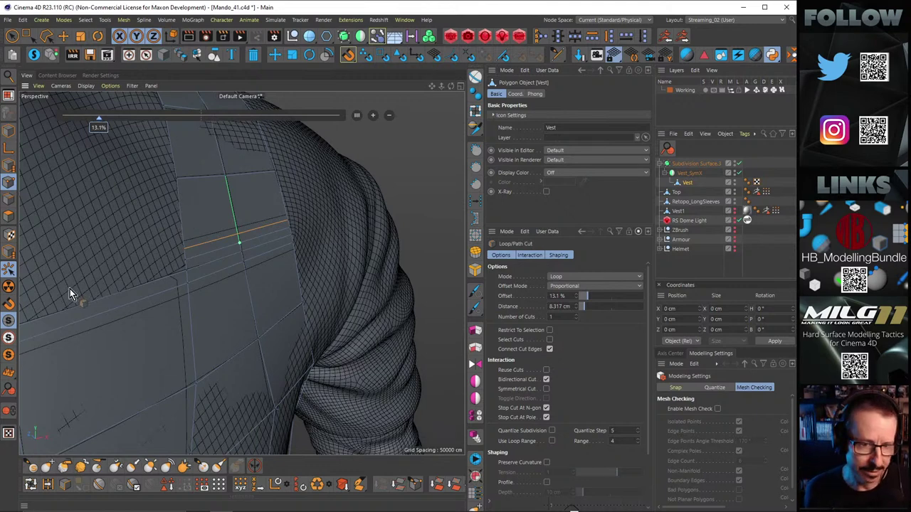
Step: Select the two edges running across the strap's base between the new cuts and move them inward to form a crease
{"action": "left_click", "coordinate": [63, 36]}
{"action": "left_click", "coordinate": [9, 198]}
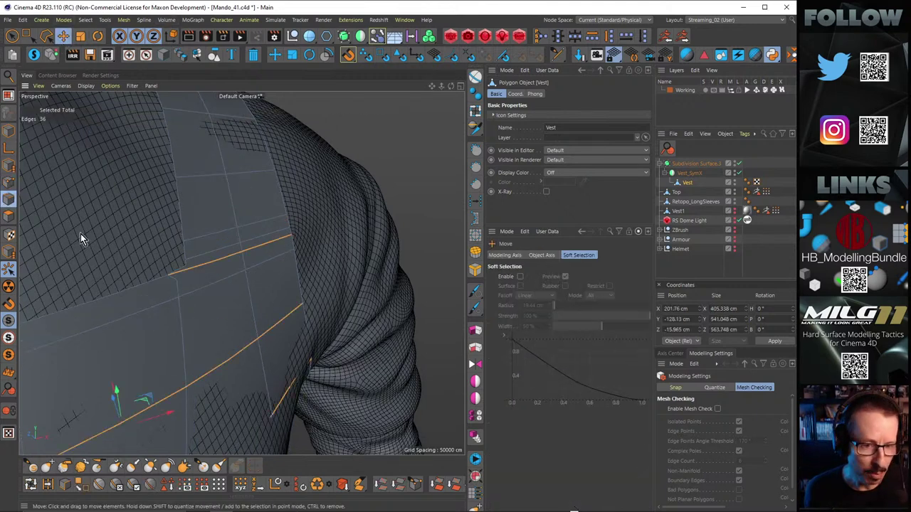
{"action": "left_click", "coordinate": [218, 259]}
{"action": "left_click_drag", "start_coordinate": [219, 259], "coordinate": [276, 254], "text": "alt"}
{"action": "right_click_drag", "start_coordinate": [255, 250], "coordinate": [305, 216], "text": "alt"}
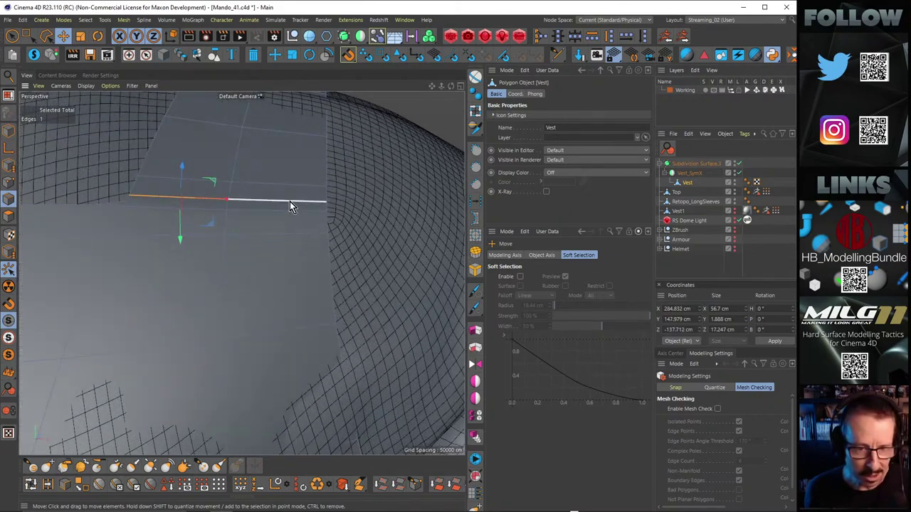
{"action": "left_click", "coordinate": [289, 202], "text": "shift"}
{"action": "left_click_drag", "start_coordinate": [251, 236], "coordinate": [384, 265], "text": "alt"}
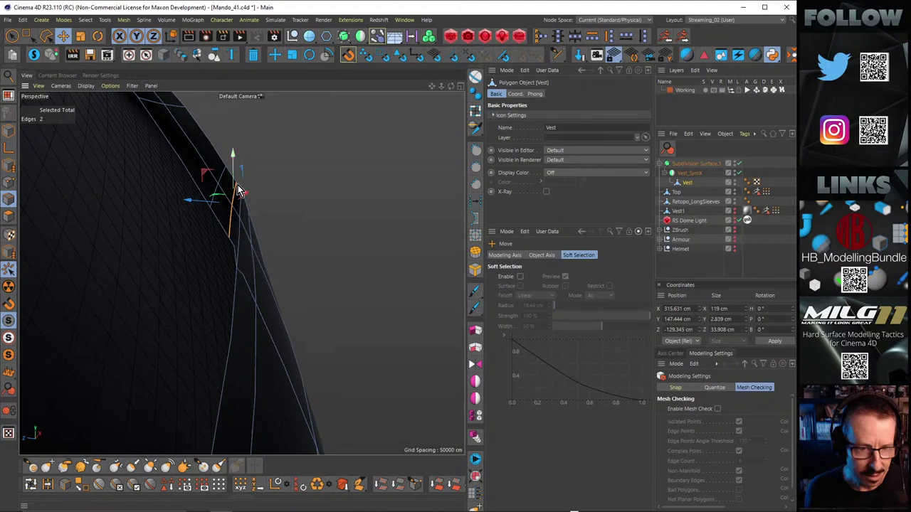
{"action": "left_click_drag", "start_coordinate": [240, 191], "coordinate": [155, 243]}
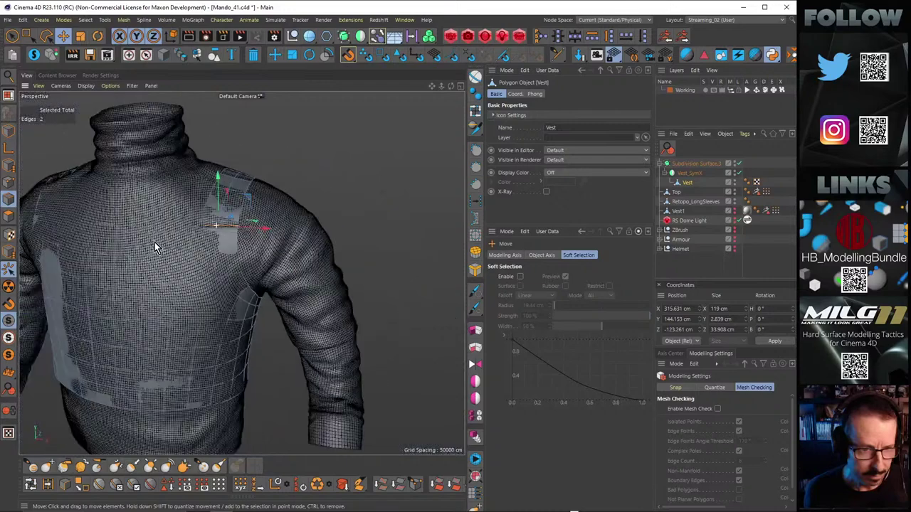
Step: Isolate the vest and push the two crease edges at the strap's base slightly further inward
{"action": "right_click_drag", "start_coordinate": [154, 242], "coordinate": [264, 240], "text": "alt"}
{"action": "left_click", "coordinate": [34, 55]}
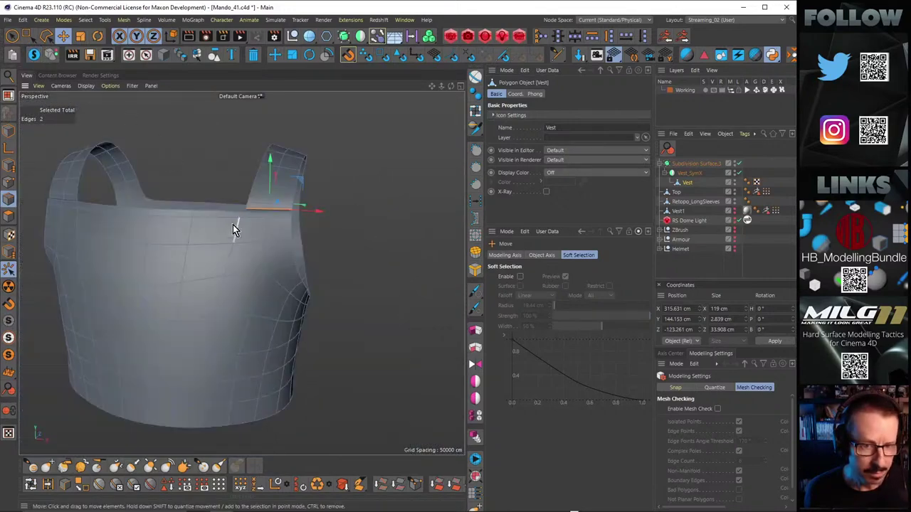
{"action": "left_click_drag", "start_coordinate": [232, 224], "coordinate": [261, 233], "text": "alt"}
{"action": "right_click_drag", "start_coordinate": [261, 232], "coordinate": [188, 240], "text": "alt"}
{"action": "left_click_drag", "start_coordinate": [188, 240], "coordinate": [259, 234], "text": "alt"}
{"action": "right_click_drag", "start_coordinate": [275, 219], "coordinate": [331, 208], "text": "alt"}
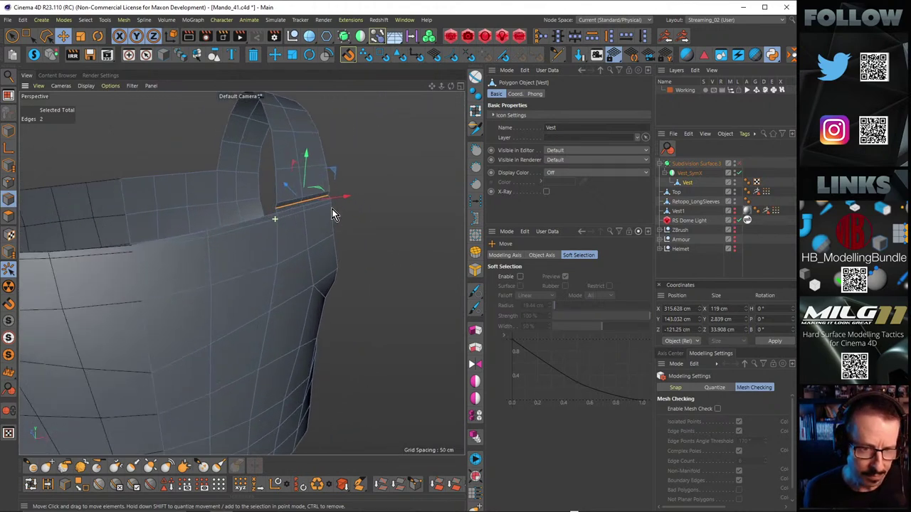
{"action": "left_click_drag", "start_coordinate": [333, 214], "coordinate": [192, 255], "text": "alt"}
Step: Render the viewport to check the strap crease, hide the Top sweater and render again, and toggle the subdivision to inspect the edges
{"action": "key", "text": "ctrl+r"}
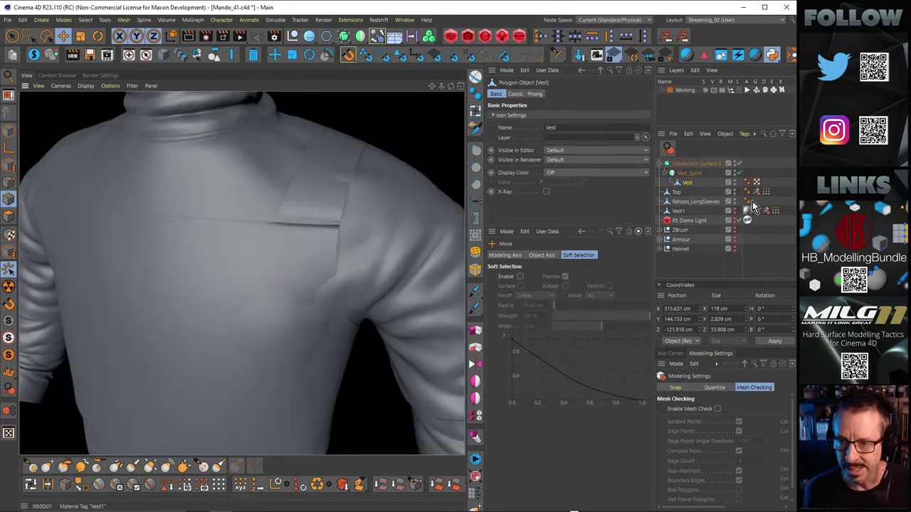
{"action": "left_click", "coordinate": [735, 195], "text": "alt"}
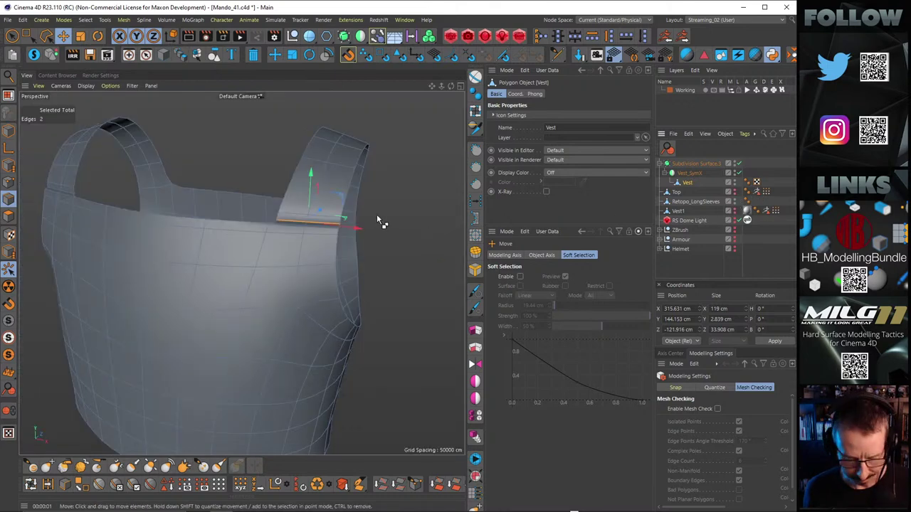
{"action": "key", "text": "ctrl+r"}
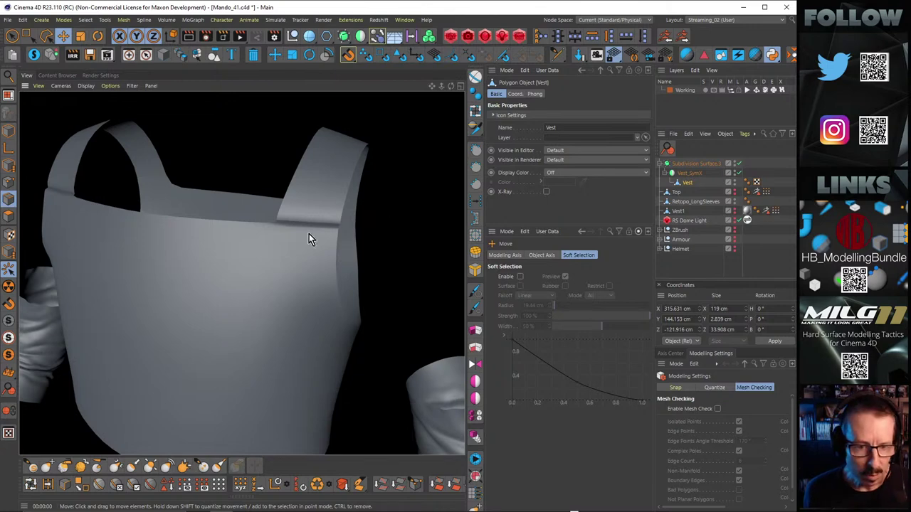
{"action": "right_click_drag", "start_coordinate": [308, 234], "coordinate": [326, 227], "text": "alt"}
{"action": "key", "text": "q"}
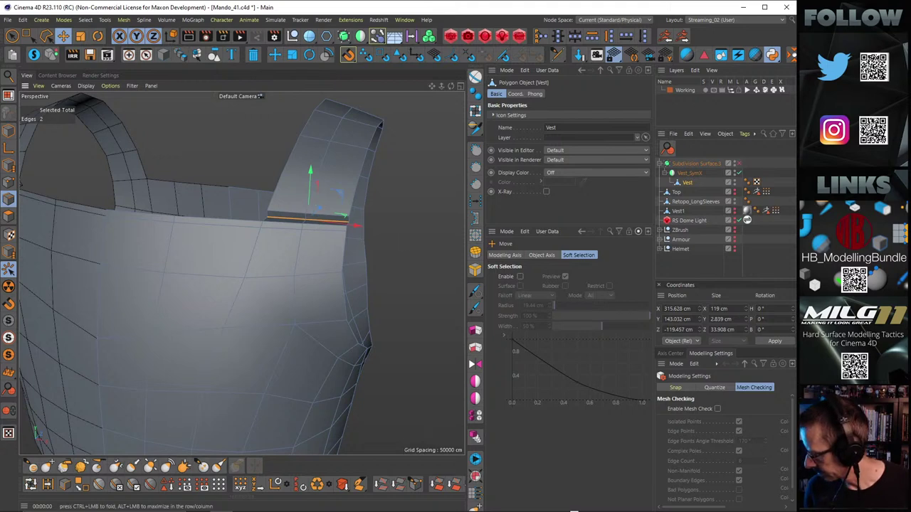
{"action": "scroll", "coordinate": [327, 227], "scroll_direction": "up", "scroll_amount": 3}
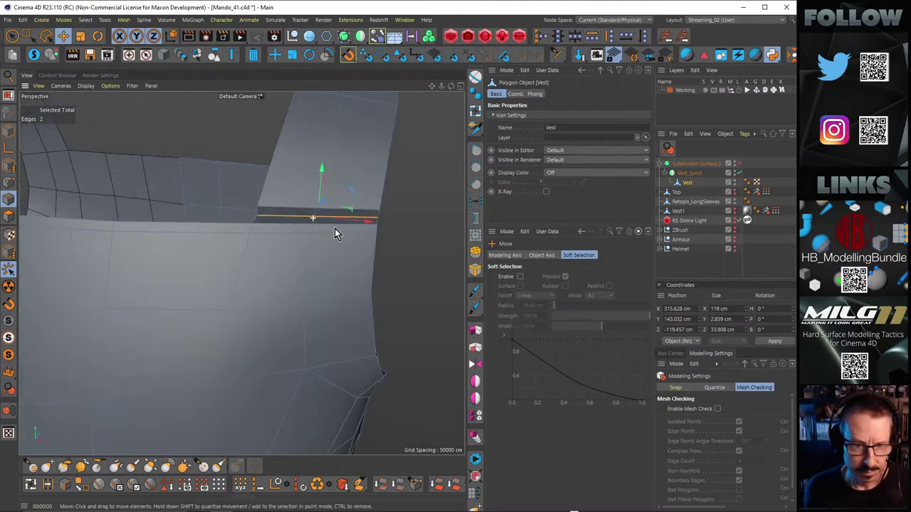
Step: Undo the inward crease moves and the recent edge changes at the base of the vest's shoulder strap
{"action": "left_click_drag", "start_coordinate": [334, 228], "coordinate": [237, 264], "text": "alt"}
{"action": "key", "text": "ctrl+z"}
{"action": "key", "text": "ctrl+z"}
{"action": "key", "text": "ctrl+z"}
{"action": "key", "text": "ctrl+z"}
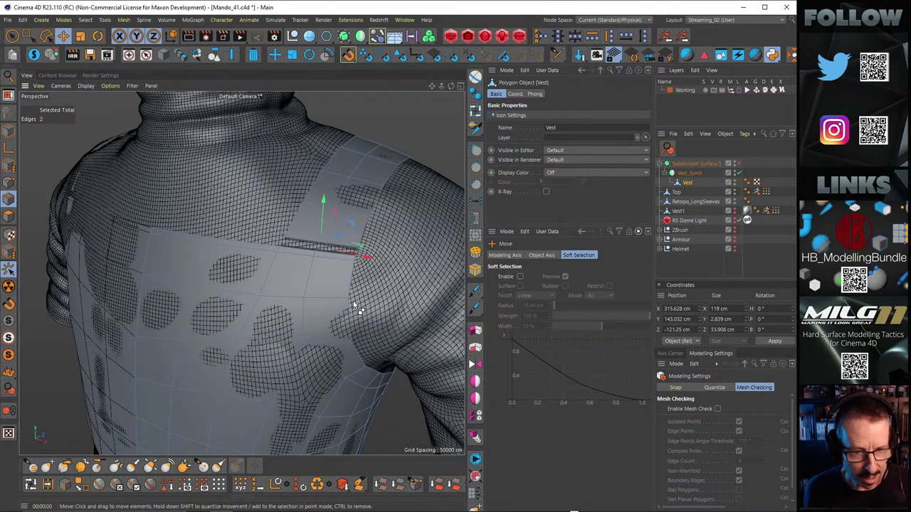
{"action": "right_click_drag", "start_coordinate": [314, 246], "coordinate": [365, 238], "text": "alt"}
{"action": "key", "text": "ctrl+z"}
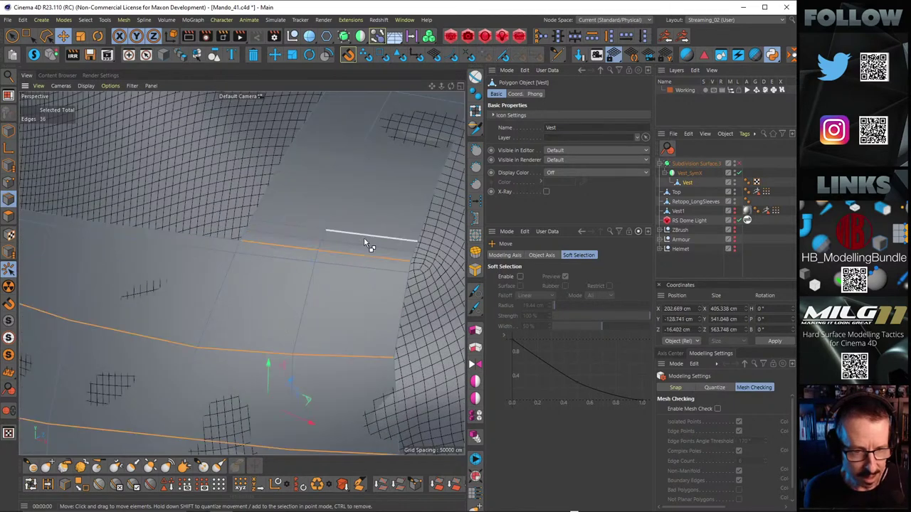
{"action": "left_click_drag", "start_coordinate": [340, 253], "coordinate": [305, 266], "text": "alt"}
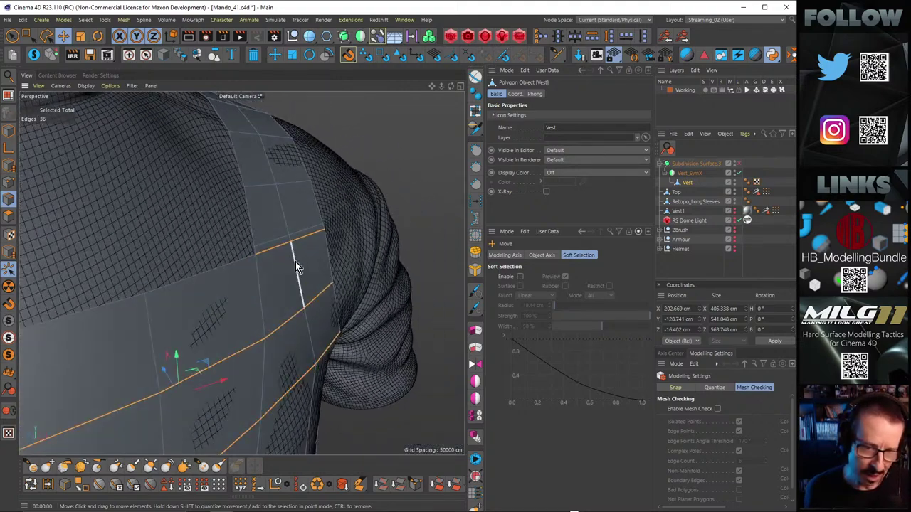
{"action": "scroll", "coordinate": [267, 247], "scroll_direction": "up", "scroll_amount": 3}
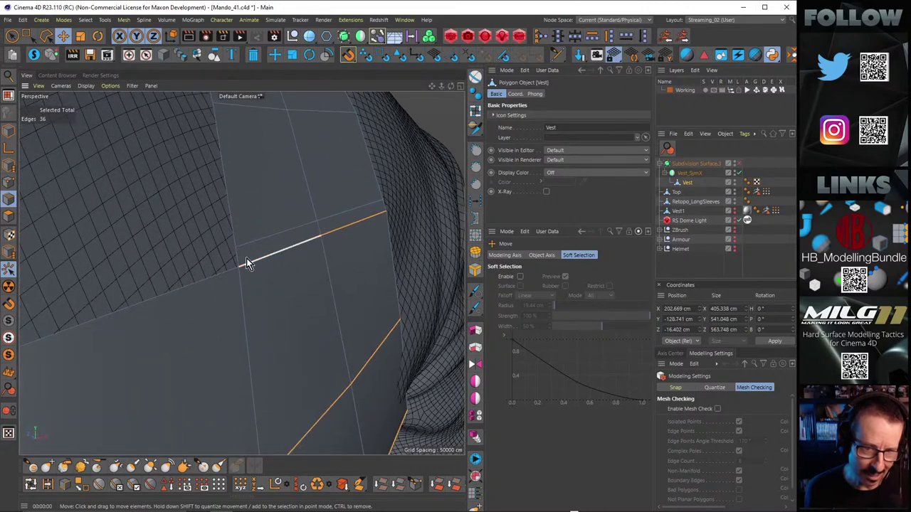
{"action": "scroll", "coordinate": [355, 225], "scroll_direction": "down", "scroll_amount": 3}
{"action": "left_click_drag", "start_coordinate": [301, 238], "coordinate": [257, 274], "text": "alt"}
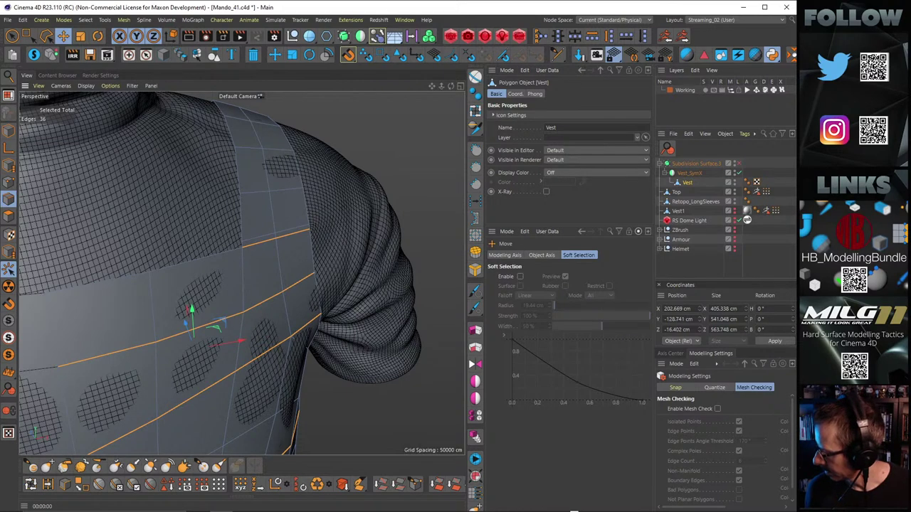
Step: Switch to the reference image board and examine where the shoulder strap joins the chest panel in the padded suit photo
{"action": "right_click_drag", "start_coordinate": [781, 373], "coordinate": [505, 180]}
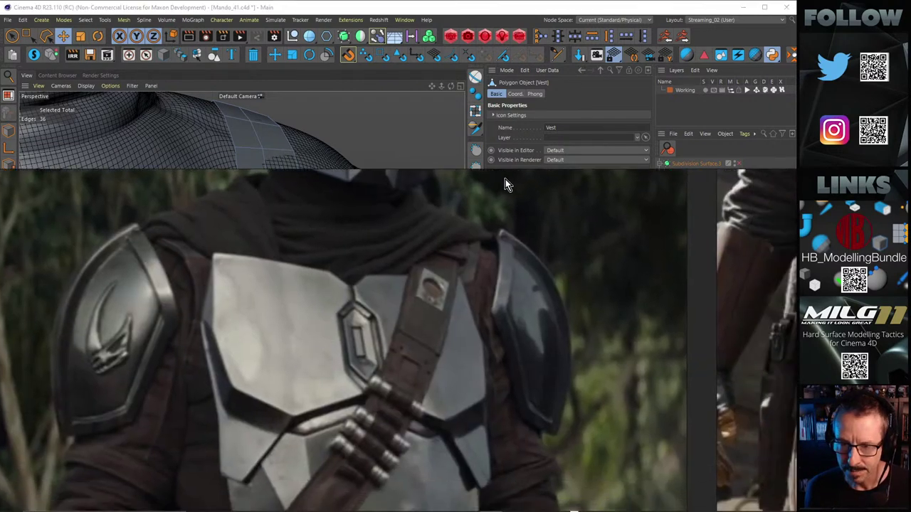
{"action": "scroll", "coordinate": [659, 270], "scroll_direction": "down", "scroll_amount": 5}
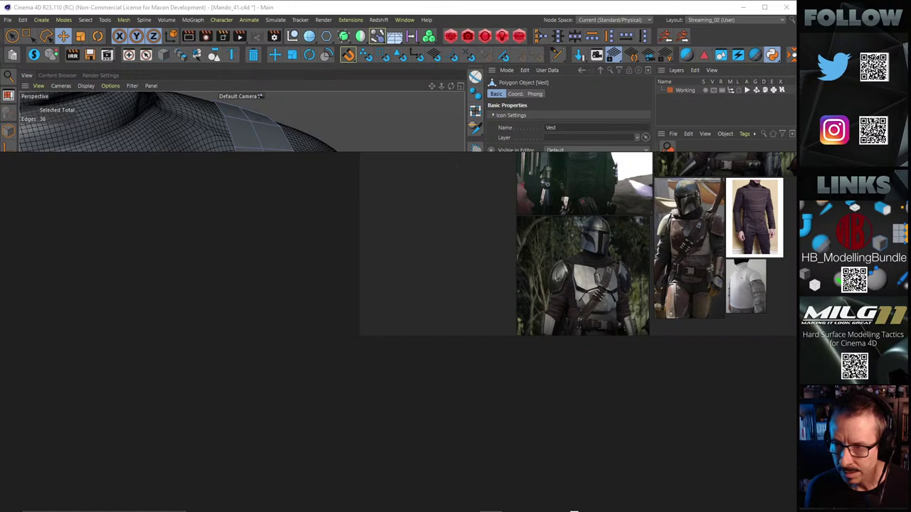
{"action": "scroll", "coordinate": [663, 243], "scroll_direction": "down", "scroll_amount": 3}
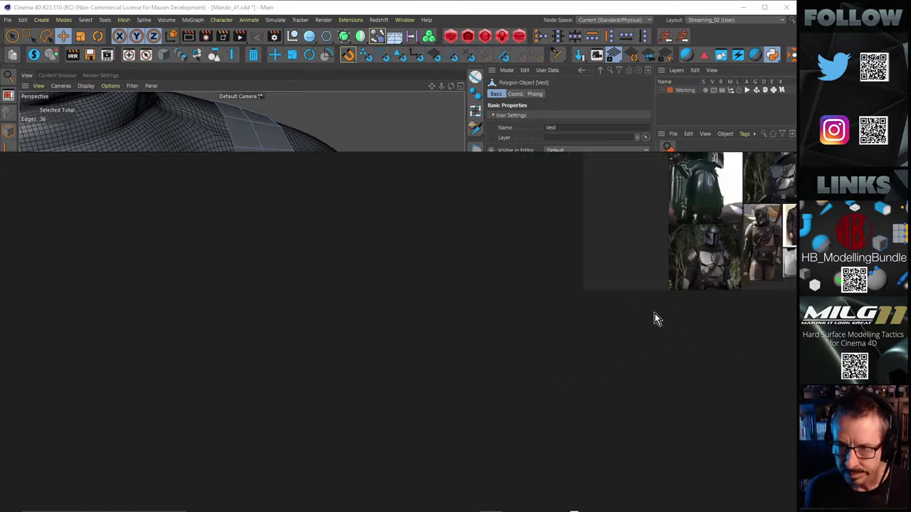
{"action": "scroll", "coordinate": [700, 341], "scroll_direction": "down", "scroll_amount": 7}
{"action": "scroll", "coordinate": [734, 300], "scroll_direction": "up", "scroll_amount": 8}
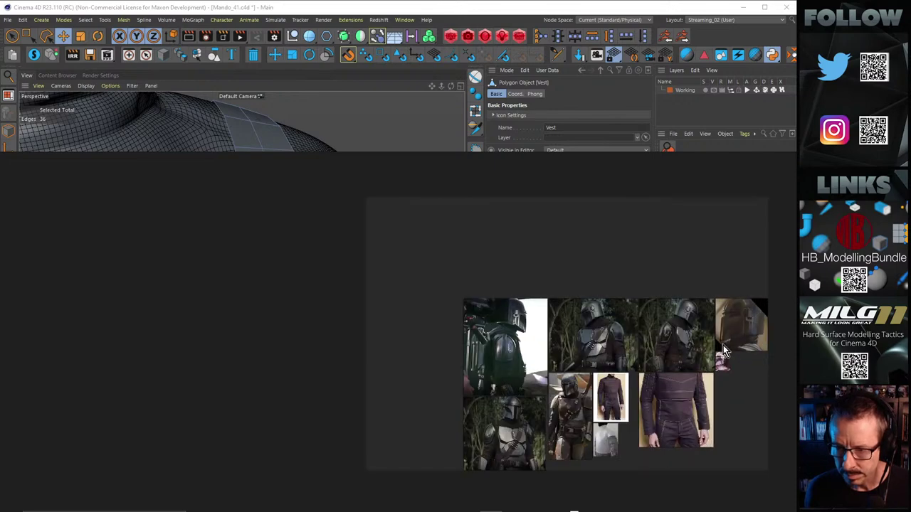
{"action": "scroll", "coordinate": [620, 395], "scroll_direction": "up", "scroll_amount": 10}
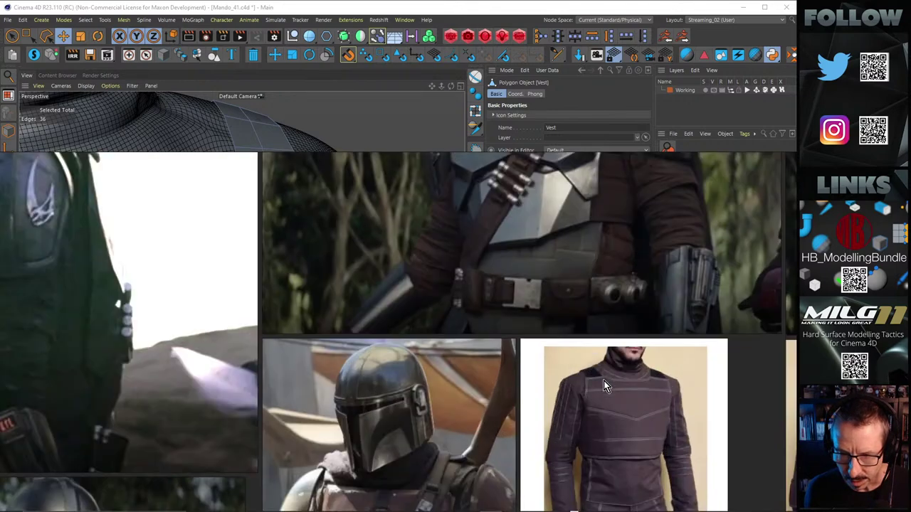
{"action": "scroll", "coordinate": [604, 389], "scroll_direction": "down", "scroll_amount": 2}
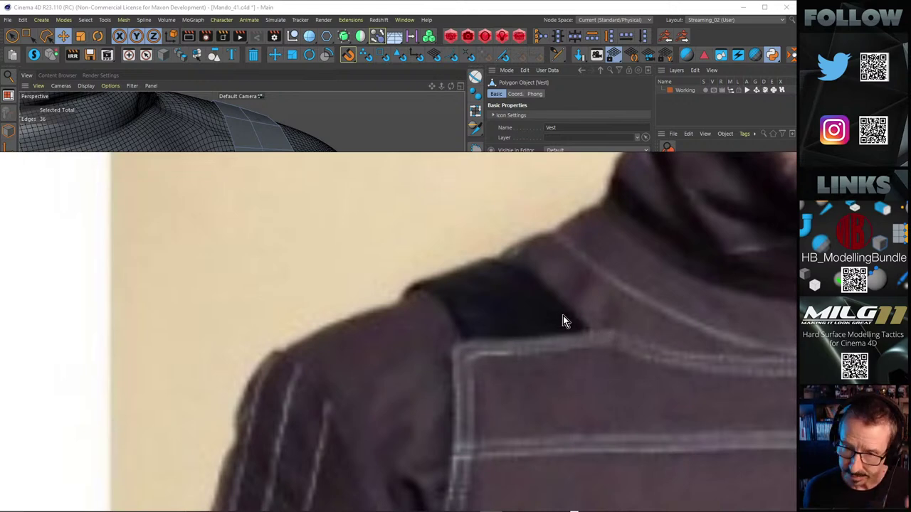
Step: Examine the shoulder strap in the reference photo and select the two vest edges where the front strap meets the chest panel
{"action": "scroll", "coordinate": [600, 278], "scroll_direction": "down", "scroll_amount": 5}
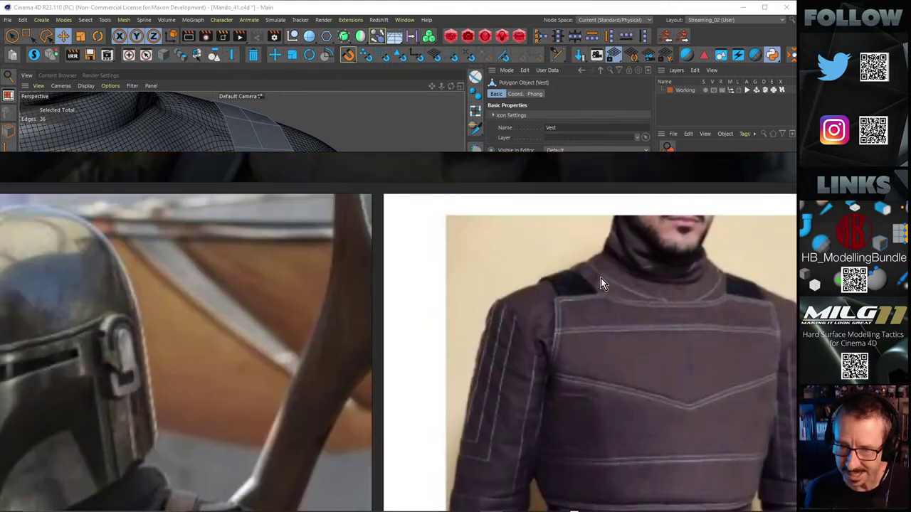
{"action": "right_click_drag", "start_coordinate": [545, 162], "coordinate": [910, 511]}
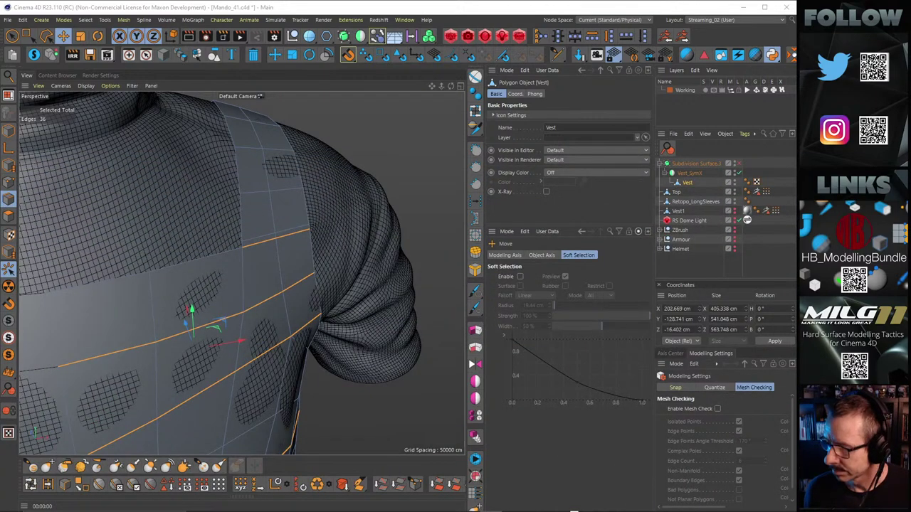
{"action": "left_click_drag", "start_coordinate": [285, 212], "coordinate": [257, 259], "text": "alt"}
{"action": "left_click_drag", "start_coordinate": [296, 246], "coordinate": [239, 290], "text": "alt"}
{"action": "left_click", "coordinate": [270, 241]}
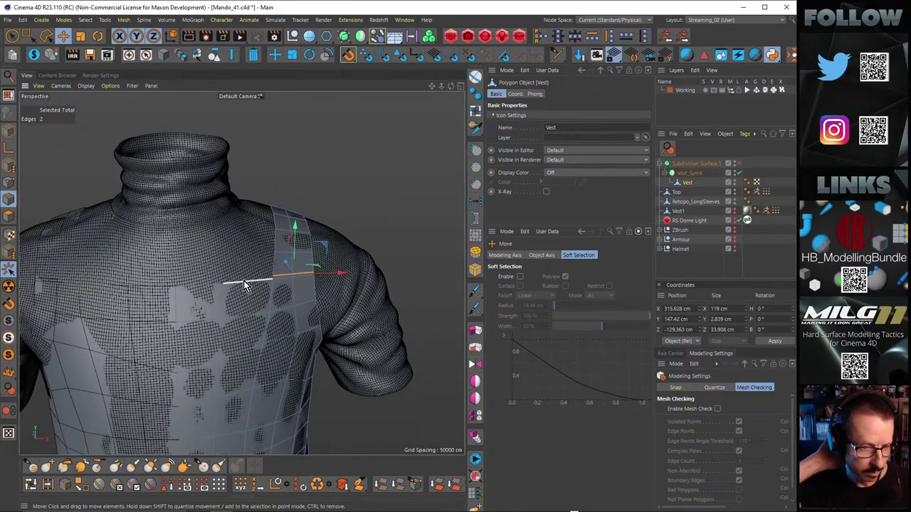
Step: Try to shift the selected strap edges along their depth axis
{"action": "right_click_drag", "start_coordinate": [289, 279], "coordinate": [347, 267], "text": "alt"}
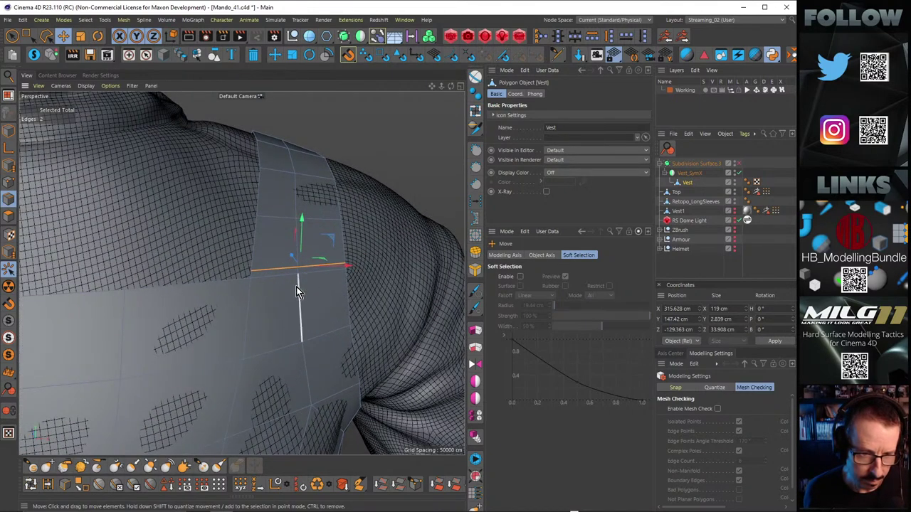
{"action": "left_click_drag", "start_coordinate": [280, 280], "coordinate": [322, 279], "text": "alt"}
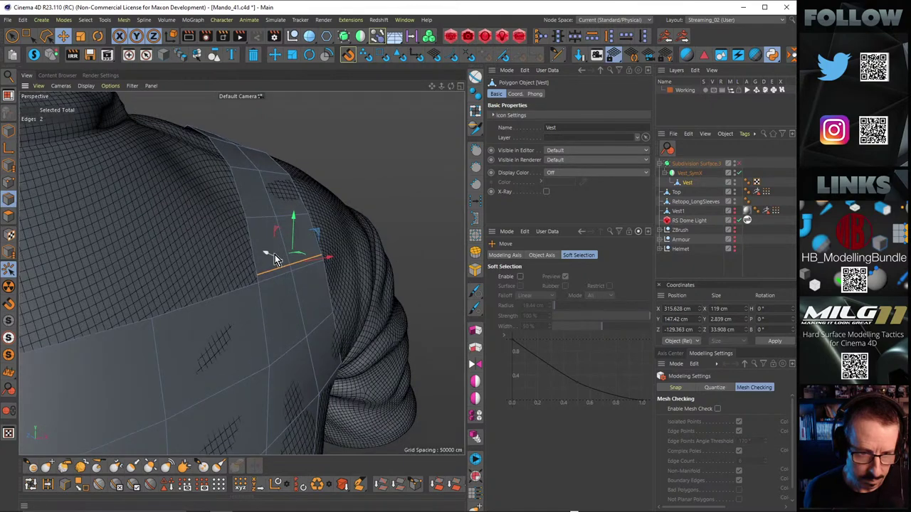
{"action": "mouse_move", "coordinate": [274, 255]}
{"action": "left_mouse_down"}
{"action": "mouse_move", "coordinate": [268, 258]}
{"action": "mouse_move", "coordinate": [282, 267]}
{"action": "mouse_move", "coordinate": [274, 269]}
{"action": "left_mouse_up"}
{"action": "key", "text": "ctrl+z"}
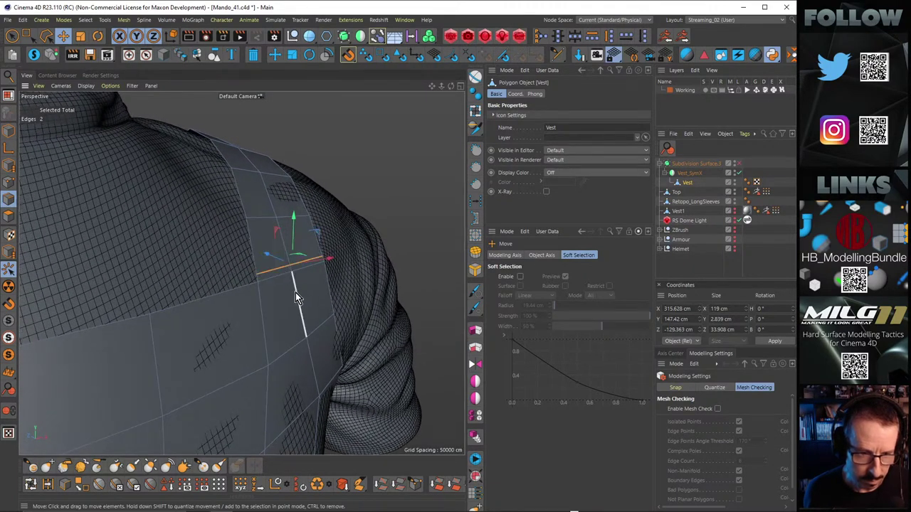
Step: Isolate the vest and offset the two selected strap edges slightly down and inward behind the chest panel's top edge
{"action": "left_click", "coordinate": [34, 56]}
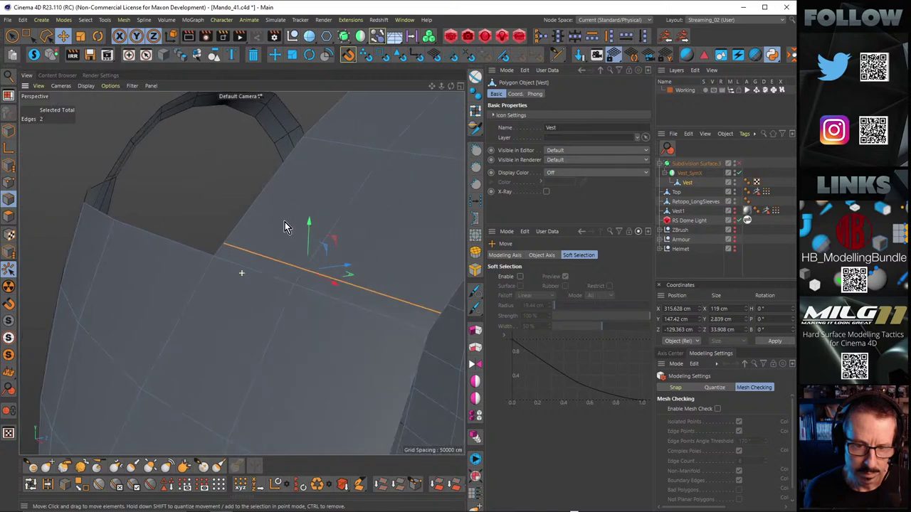
{"action": "left_click_drag", "start_coordinate": [285, 222], "coordinate": [226, 222], "text": "alt"}
{"action": "key", "text": "s"}
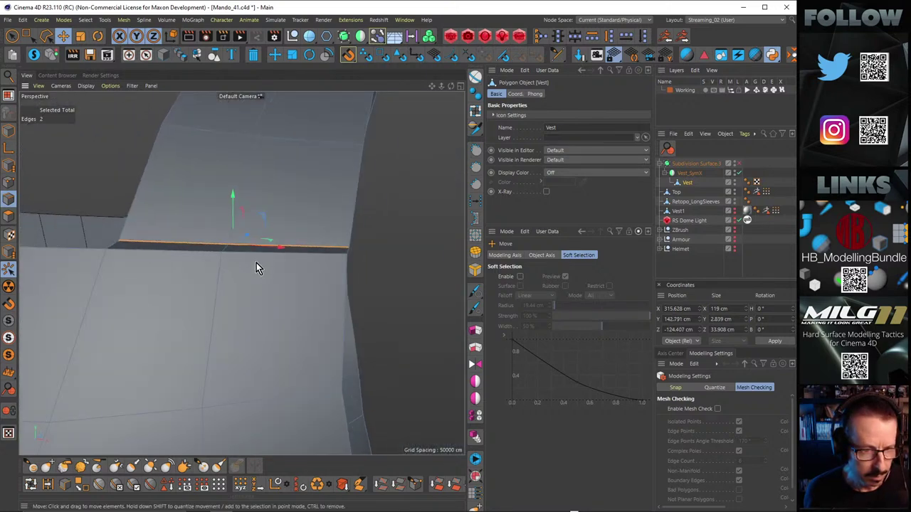
{"action": "left_click_drag", "start_coordinate": [257, 266], "coordinate": [235, 264], "text": "alt"}
{"action": "right_click_drag", "start_coordinate": [269, 256], "coordinate": [231, 267], "text": "alt"}
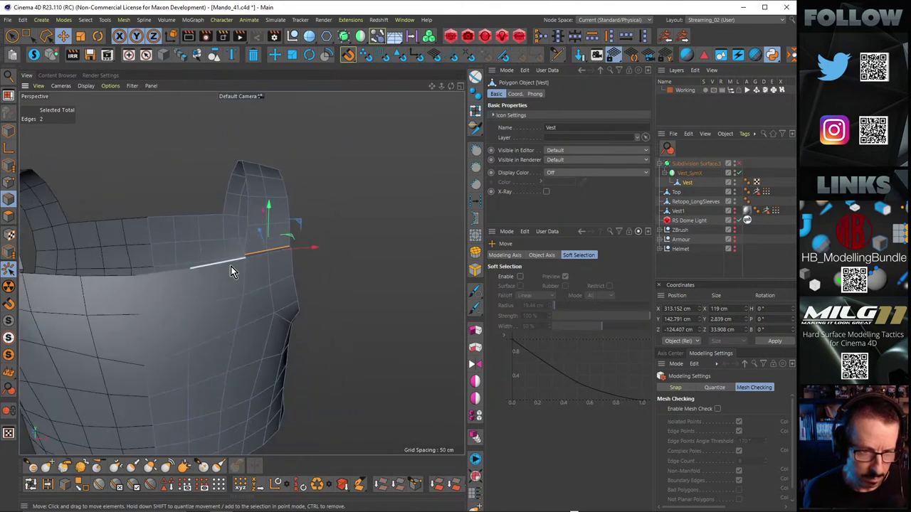
Step: Add a loop cut at 90.855% just below the top edge of the front chest panel
{"action": "left_click_drag", "start_coordinate": [231, 270], "coordinate": [91, 242], "text": "alt"}
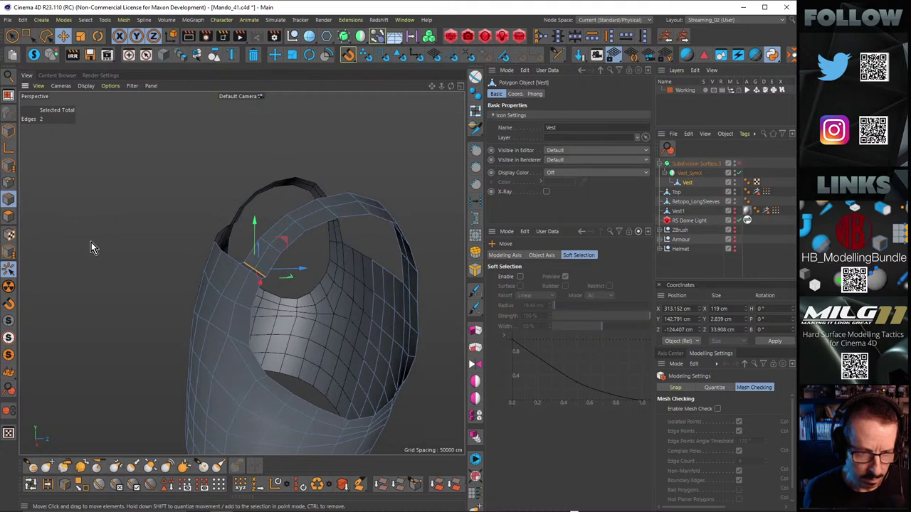
{"action": "right_click_drag", "start_coordinate": [229, 275], "coordinate": [270, 275], "text": "alt"}
{"action": "left_click_drag", "start_coordinate": [243, 272], "coordinate": [321, 284], "text": "alt"}
{"action": "key", "text": "k"}
{"action": "key", "text": "l"}
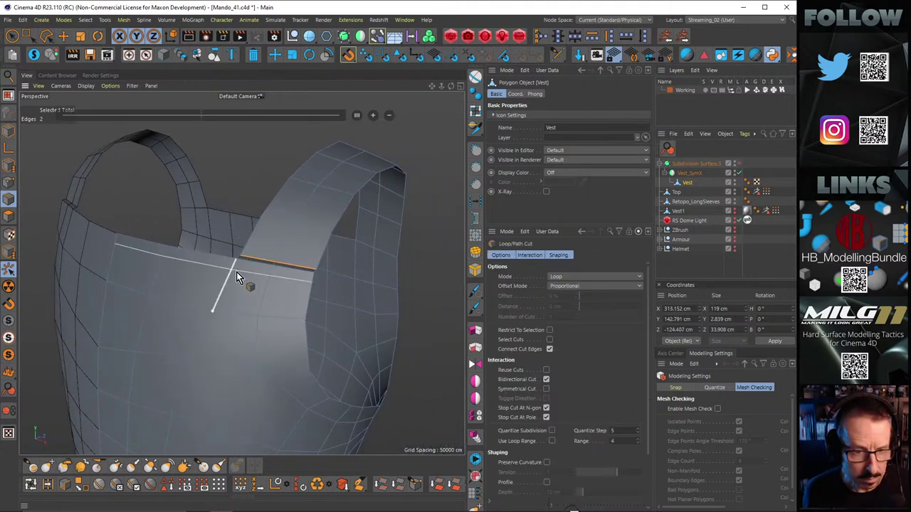
{"action": "scroll", "coordinate": [242, 267], "scroll_direction": "up", "scroll_amount": 3}
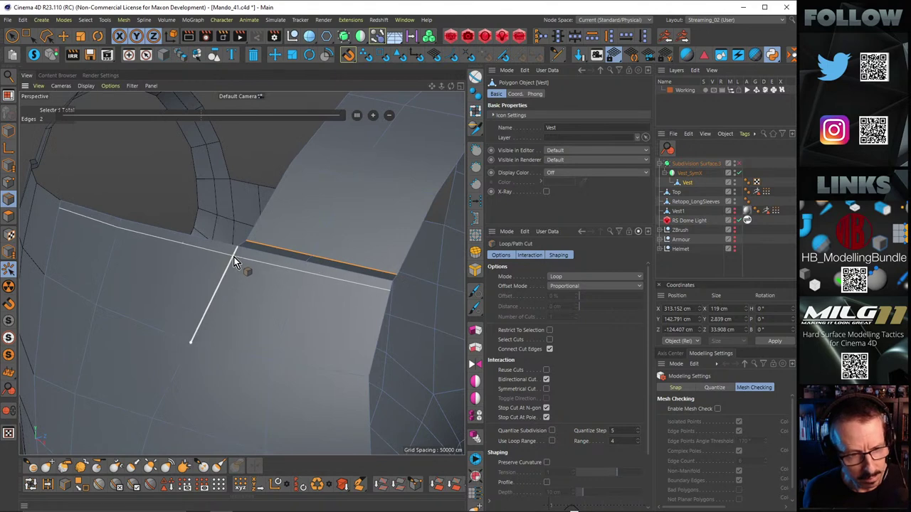
{"action": "left_click", "coordinate": [234, 258]}
{"action": "left_click_drag", "start_coordinate": [258, 264], "coordinate": [366, 273], "text": "alt"}
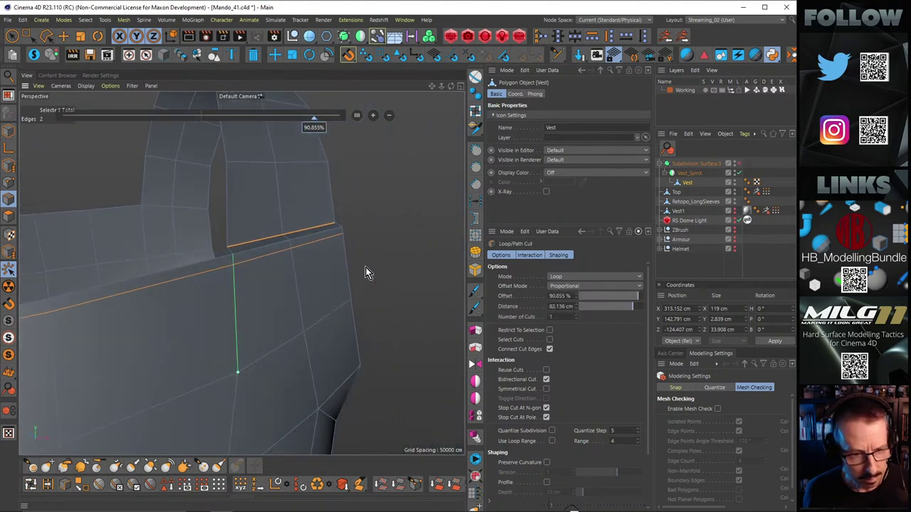
{"action": "left_click_drag", "start_coordinate": [260, 265], "coordinate": [224, 271], "text": "alt"}
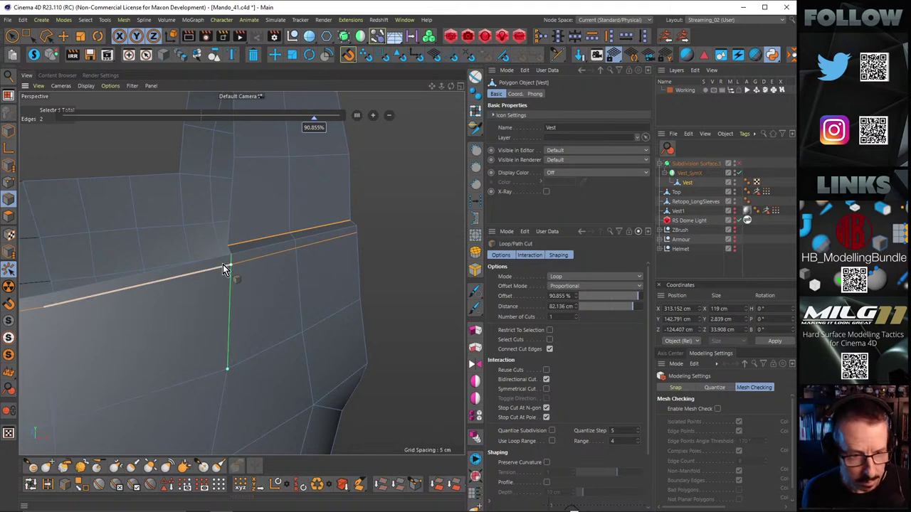
Step: Line-cut a new edge from the vertex below the strap's inner corner up to the chest panel's top edge beside it
{"action": "key", "text": "k"}
{"action": "key", "text": "k"}
{"action": "left_click", "coordinate": [228, 368]}
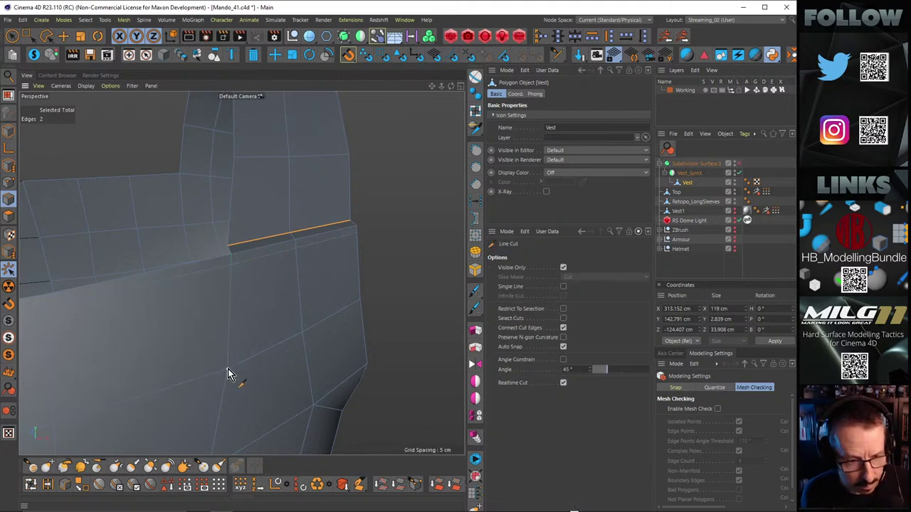
{"action": "left_click", "coordinate": [220, 258]}
{"action": "key", "text": "k"}
{"action": "key", "text": "l"}
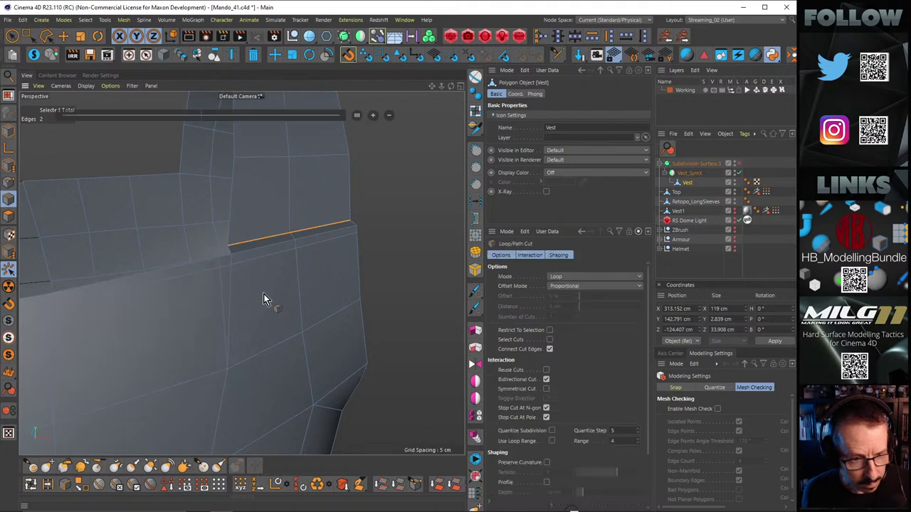
{"action": "left_click_drag", "start_coordinate": [269, 297], "coordinate": [206, 292], "text": "alt"}
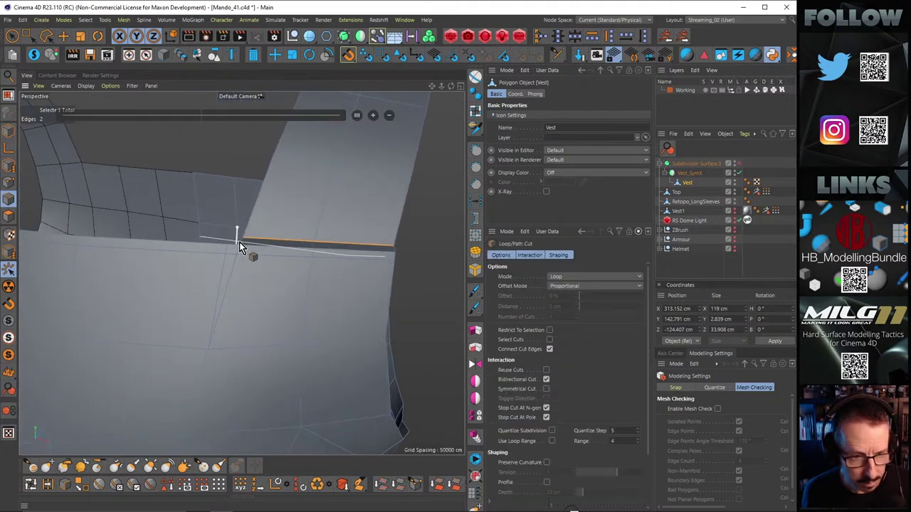
Step: Line-cut a diagonal edge from the strap's inner corner to the vertex below the middle of the strap
{"action": "key", "text": "k"}
{"action": "key", "text": "k"}
{"action": "left_click", "coordinate": [239, 247]}
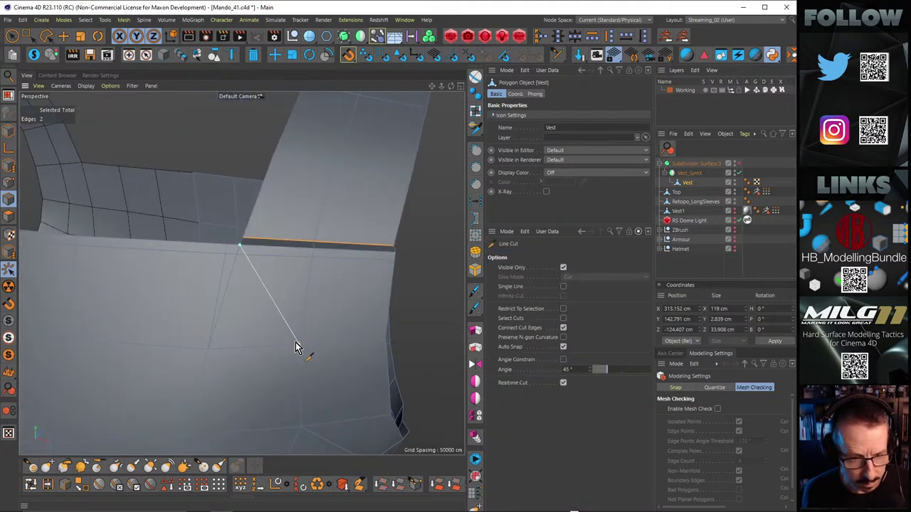
{"action": "key", "text": "k"}
{"action": "key", "text": "l"}
{"action": "left_click_drag", "start_coordinate": [269, 266], "coordinate": [309, 290], "text": "alt"}
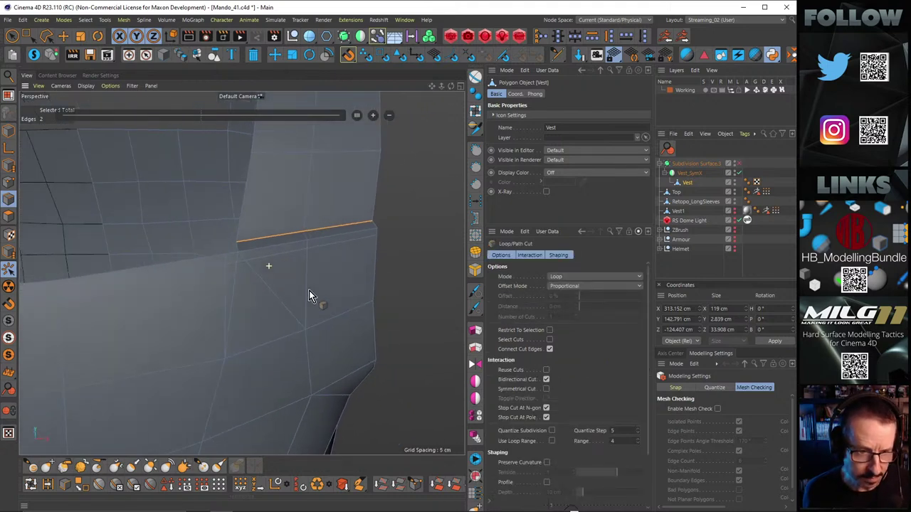
Step: Dissolve the original vertical edge running down from the strap's inner corner
{"action": "key", "text": "e"}
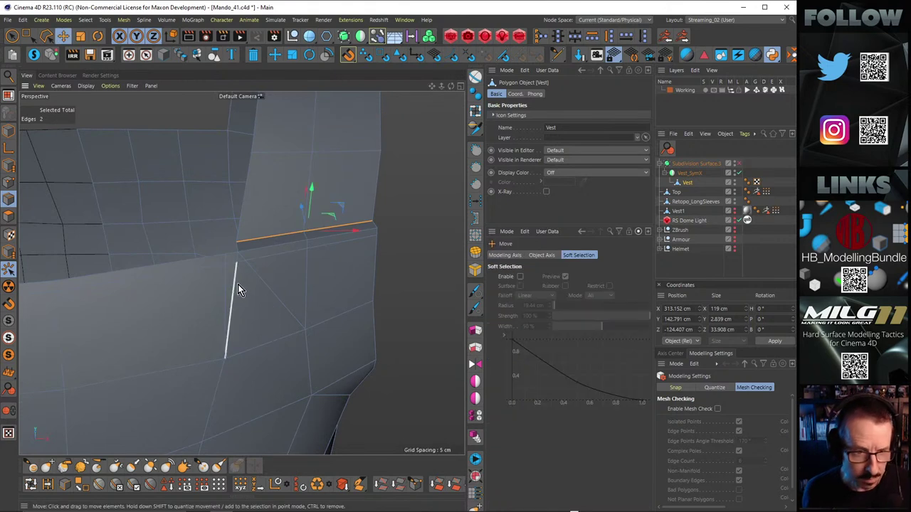
{"action": "left_click", "coordinate": [236, 284]}
{"action": "key", "text": "u"}
{"action": "key", "text": "z"}
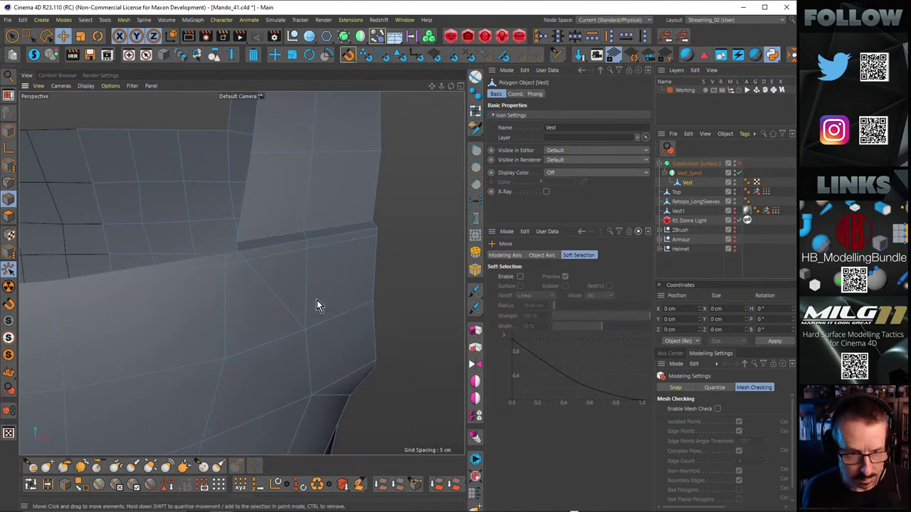
Step: Line-cut from the middle of the diagonal edge across the adjacent vertical edge to the next vertex on the chest panel's upper loop
{"action": "left_click_drag", "start_coordinate": [254, 271], "coordinate": [244, 289], "text": "alt"}
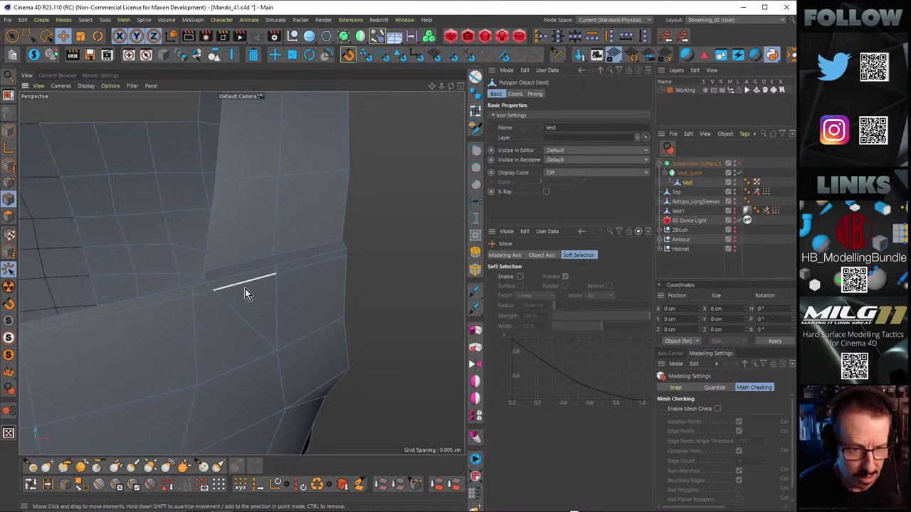
{"action": "left_click_drag", "start_coordinate": [245, 288], "coordinate": [284, 262], "text": "alt"}
{"action": "key", "text": "m"}
{"action": "key", "text": "l"}
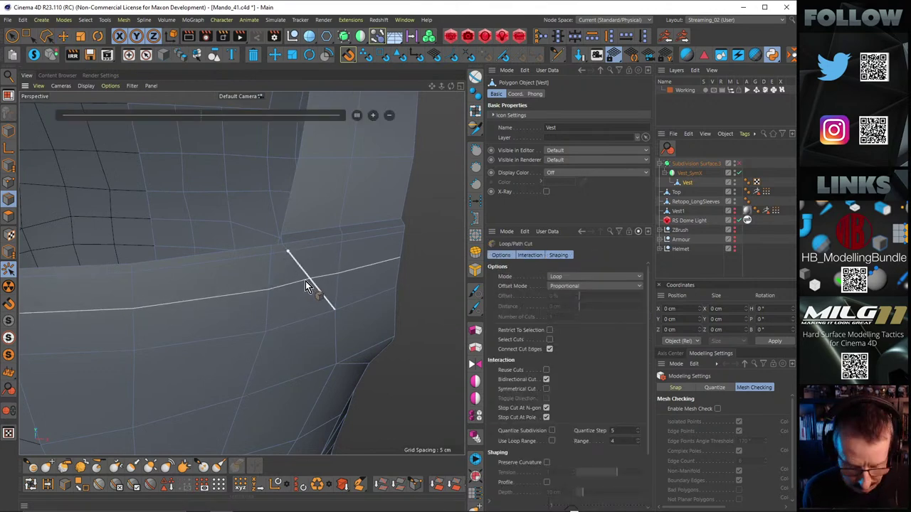
{"action": "key", "text": "m"}
{"action": "key", "text": "k"}
{"action": "left_click", "coordinate": [309, 280]}
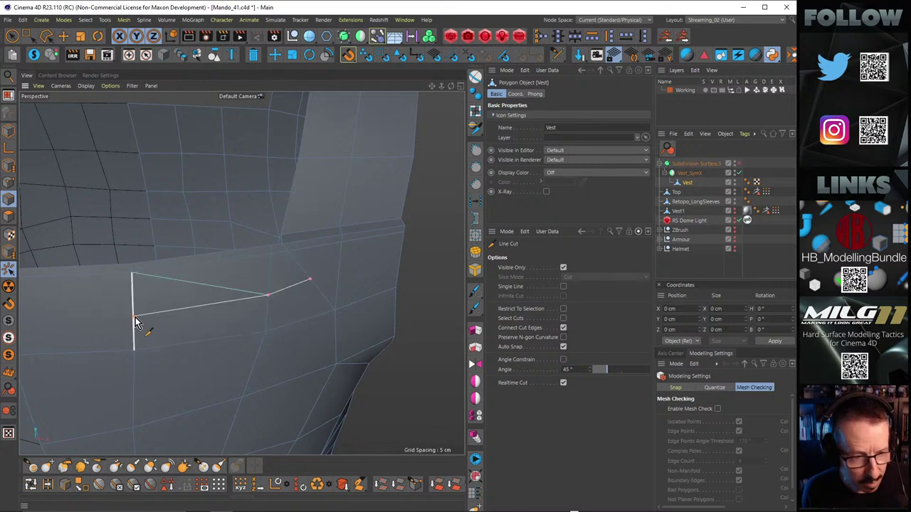
{"action": "key", "text": "m"}
{"action": "key", "text": "l"}
{"action": "right_click_drag", "start_coordinate": [322, 278], "coordinate": [344, 270], "text": "alt"}
Step: Slide the points around the strap's inner corner along their edges to even out the new topology
{"action": "key", "text": "m"}
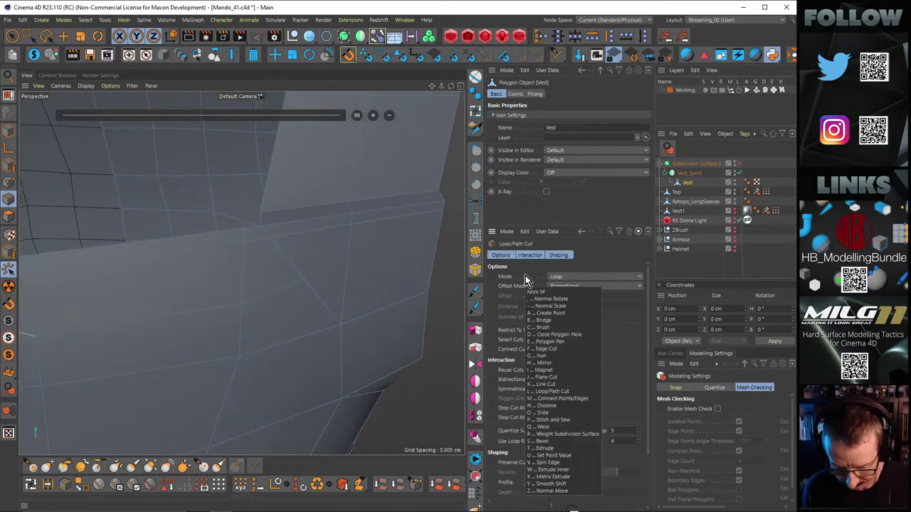
{"action": "key", "text": "o"}
{"action": "key", "text": "Return"}
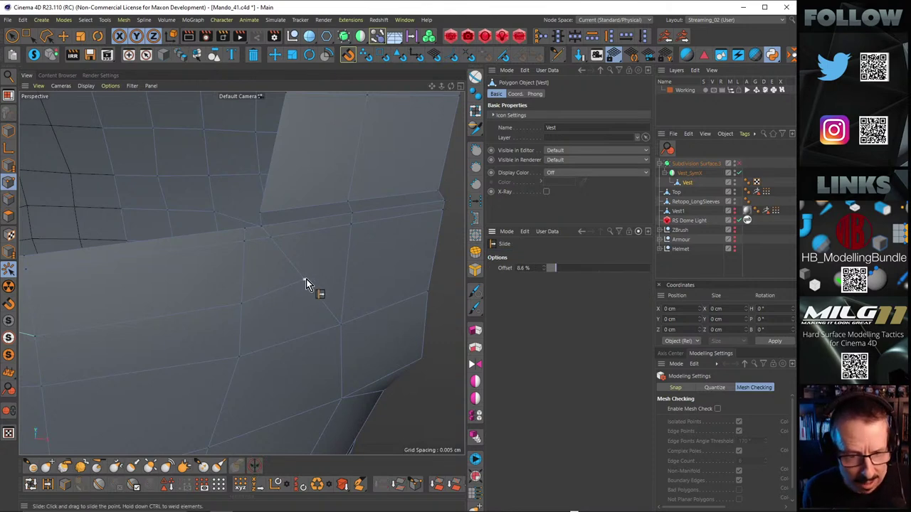
{"action": "right_click_drag", "start_coordinate": [333, 270], "coordinate": [306, 254], "text": "alt"}
{"action": "left_click_drag", "start_coordinate": [306, 254], "coordinate": [278, 221], "text": "alt"}
{"action": "right_click_drag", "start_coordinate": [299, 251], "coordinate": [326, 237], "text": "alt"}
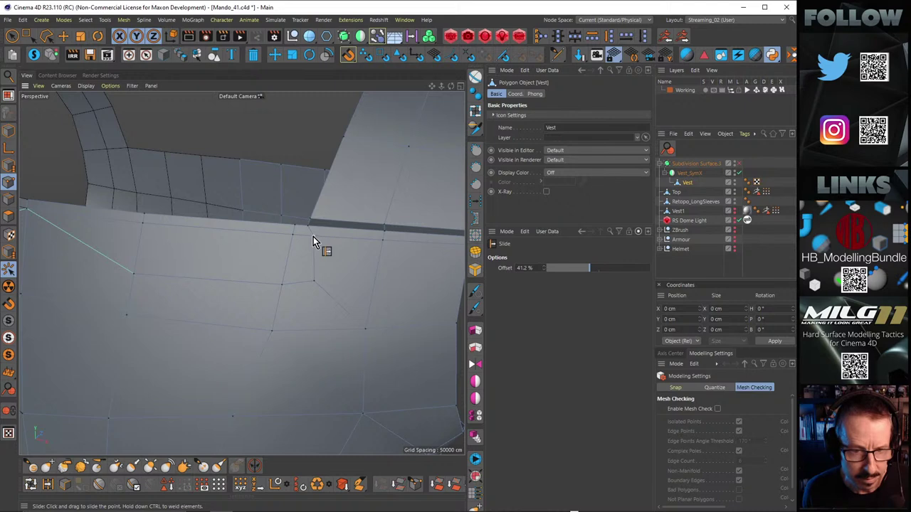
{"action": "left_click_drag", "start_coordinate": [308, 238], "coordinate": [333, 235], "text": "alt"}
{"action": "right_click_drag", "start_coordinate": [360, 241], "coordinate": [260, 257], "text": "alt"}
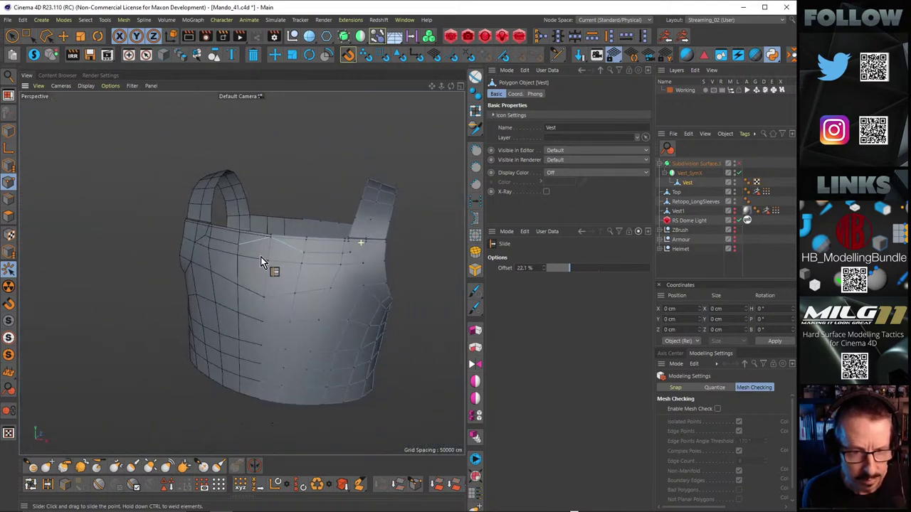
Step: Examine the strap joint and chest panel edge from several angles with the subdivision smoothing switched on and off
{"action": "left_click_drag", "start_coordinate": [261, 257], "coordinate": [372, 273], "text": "alt"}
{"action": "key", "text": "q"}
{"action": "right_click_drag", "start_coordinate": [366, 238], "coordinate": [430, 226], "text": "alt"}
{"action": "left_click_drag", "start_coordinate": [252, 266], "coordinate": [269, 277], "text": "alt"}
{"action": "key", "text": "q"}
{"action": "right_click_drag", "start_coordinate": [320, 242], "coordinate": [362, 232], "text": "alt"}
{"action": "mouse_move", "coordinate": [343, 240]}
{"action": "left_mouse_down", "text": "alt"}
{"action": "mouse_move", "coordinate": [369, 258]}
{"action": "mouse_move", "coordinate": [236, 260]}
{"action": "mouse_move", "coordinate": [275, 247]}
{"action": "left_mouse_up", "text": "alt"}
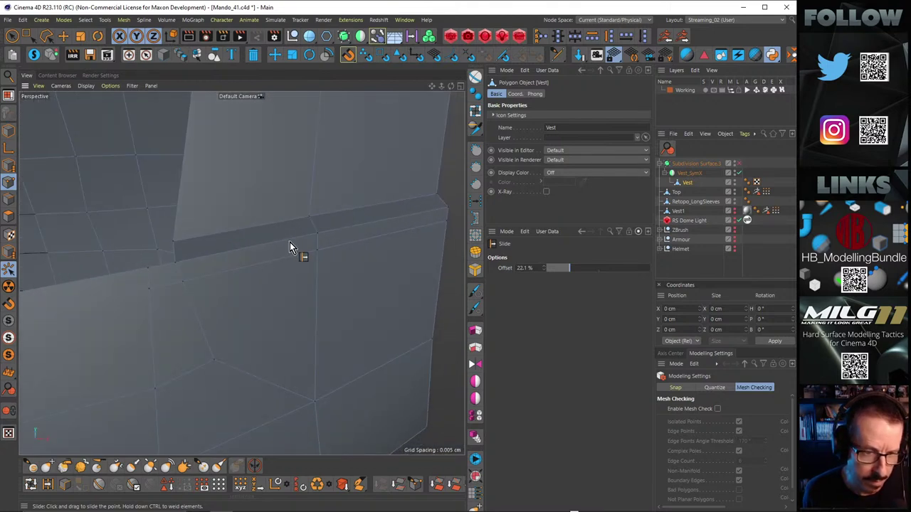
{"action": "right_click_drag", "start_coordinate": [249, 247], "coordinate": [201, 268], "text": "alt"}
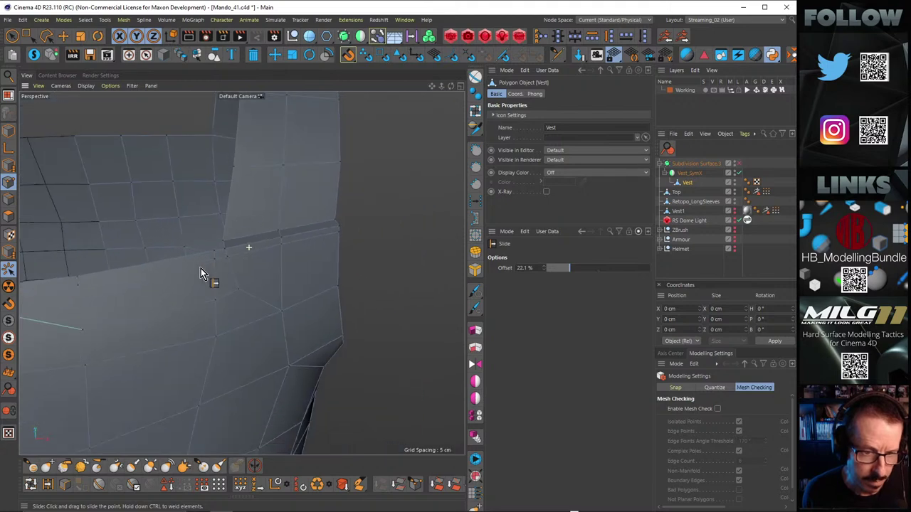
{"action": "left_click_drag", "start_coordinate": [213, 268], "coordinate": [227, 253], "text": "alt"}
{"action": "right_click_drag", "start_coordinate": [231, 253], "coordinate": [153, 272], "text": "alt"}
{"action": "left_click_drag", "start_coordinate": [220, 271], "coordinate": [239, 260], "text": "alt"}
{"action": "key", "text": "q"}
{"action": "right_click_drag", "start_coordinate": [233, 252], "coordinate": [254, 247], "text": "alt"}
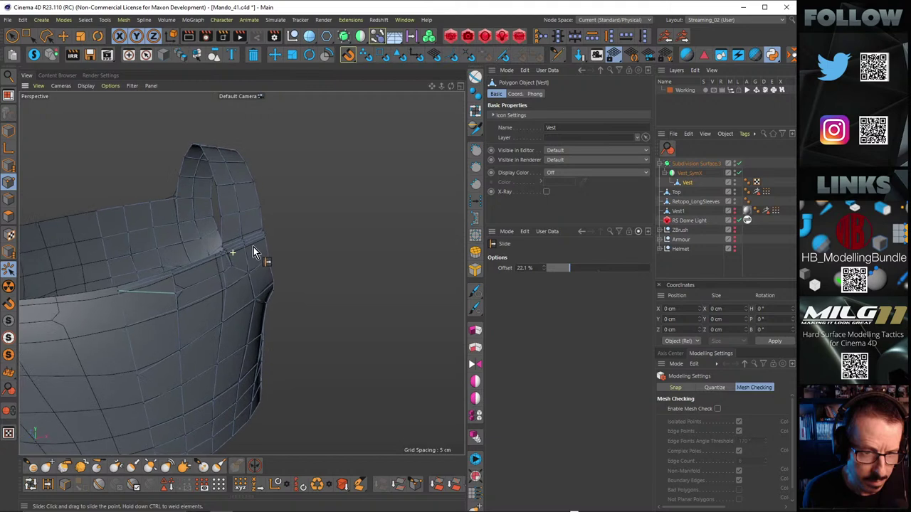
Step: Hide the Top object from rendering and test-render the viewport to check the vest's smoothed strap joint
{"action": "key", "text": "ctrl+r"}
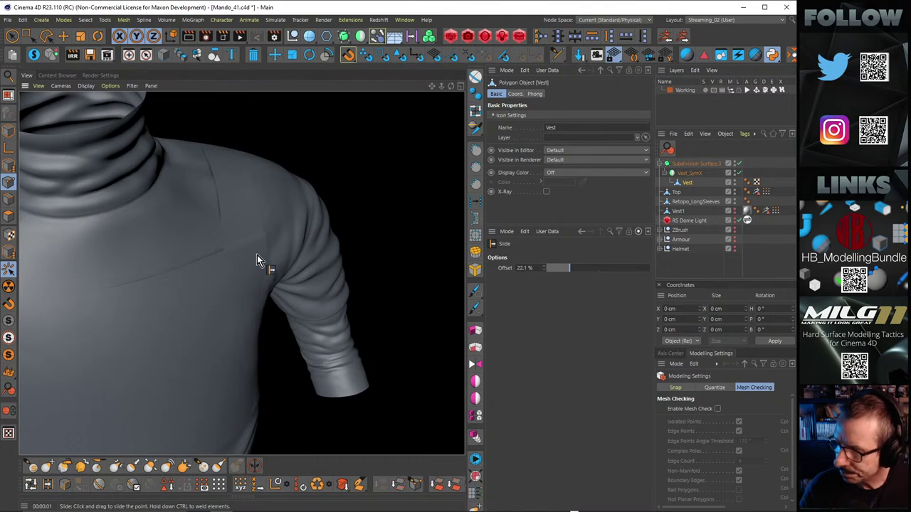
{"action": "double_click", "coordinate": [736, 193], "text": "alt"}
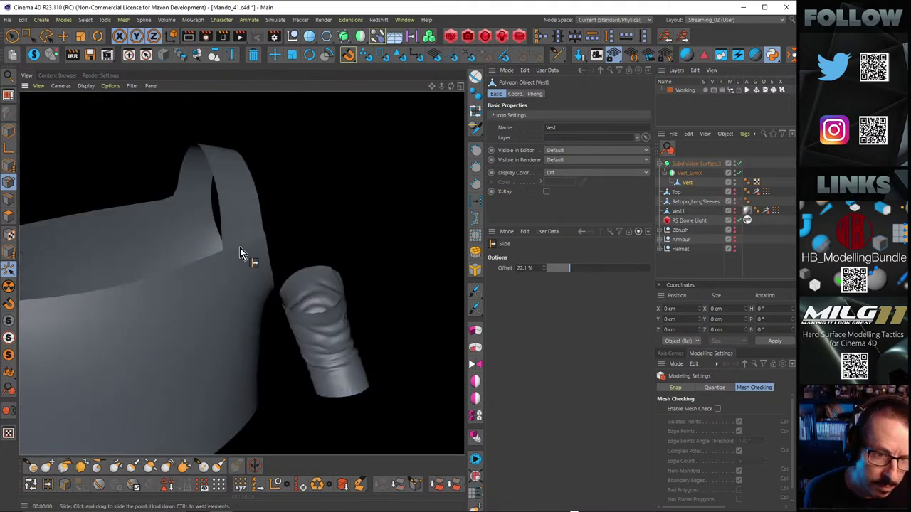
{"action": "left_click_drag", "start_coordinate": [240, 248], "coordinate": [89, 216], "text": "alt"}
{"action": "key", "text": "q"}
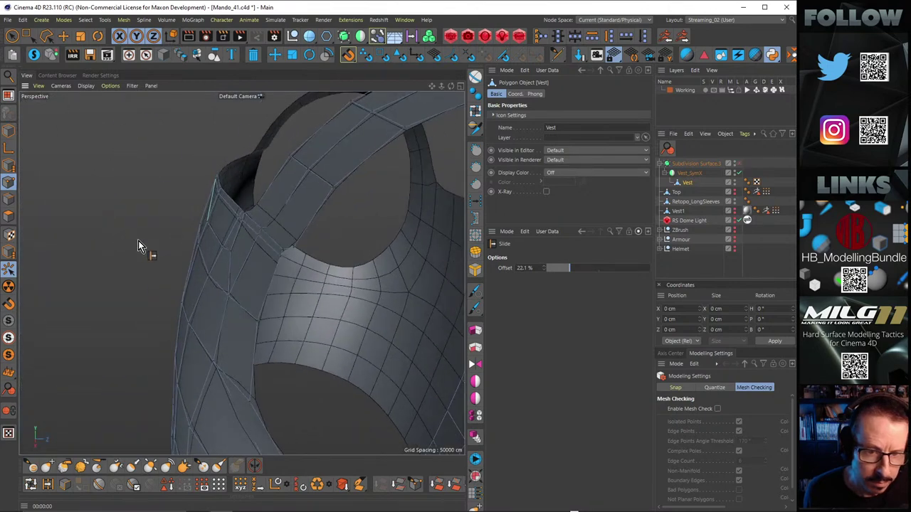
{"action": "scroll", "coordinate": [257, 226], "scroll_direction": "up", "scroll_amount": 4}
{"action": "scroll", "coordinate": [275, 211], "scroll_direction": "down", "scroll_amount": 2}
{"action": "mouse_move", "coordinate": [276, 210]}
{"action": "left_mouse_down", "text": "alt"}
{"action": "mouse_move", "coordinate": [288, 219]}
{"action": "mouse_move", "coordinate": [265, 201]}
{"action": "mouse_move", "coordinate": [274, 192]}
{"action": "mouse_move", "coordinate": [233, 204]}
{"action": "mouse_move", "coordinate": [299, 220]}
{"action": "mouse_move", "coordinate": [272, 229]}
{"action": "mouse_move", "coordinate": [290, 244]}
{"action": "mouse_move", "coordinate": [278, 256]}
{"action": "mouse_move", "coordinate": [335, 246]}
{"action": "mouse_move", "coordinate": [284, 216]}
{"action": "mouse_move", "coordinate": [299, 217]}
{"action": "mouse_move", "coordinate": [280, 226]}
{"action": "left_mouse_up", "text": "alt"}
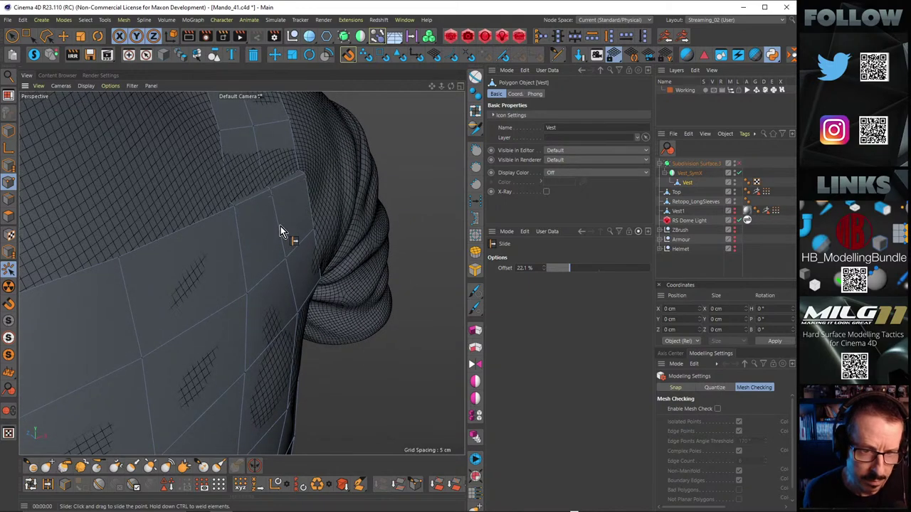
Step: Extrude all of the vest's polygons outward to give the vest thickness
{"action": "left_click_drag", "start_coordinate": [273, 214], "coordinate": [258, 237], "text": "alt"}
{"action": "key", "text": "e"}
{"action": "left_click", "coordinate": [8, 215]}
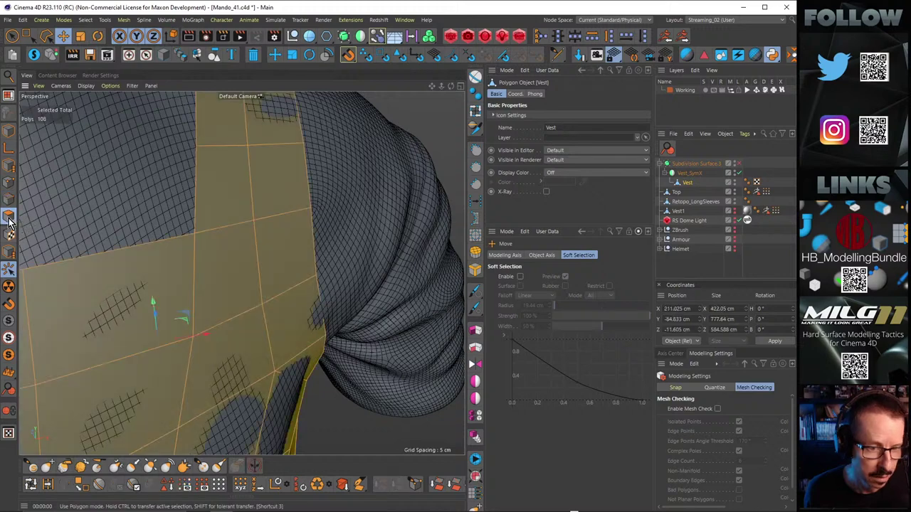
{"action": "key", "text": "d"}
{"action": "left_click_drag", "start_coordinate": [239, 268], "coordinate": [291, 268]}
Step: Add loop cuts across the strap's base and down the chest panel beside the strap's inner corner, the latter at 93.91 %
{"action": "left_click_drag", "start_coordinate": [232, 250], "coordinate": [192, 262], "text": "alt"}
{"action": "key", "text": "k"}
{"action": "key", "text": "l"}
{"action": "left_click", "coordinate": [169, 266]}
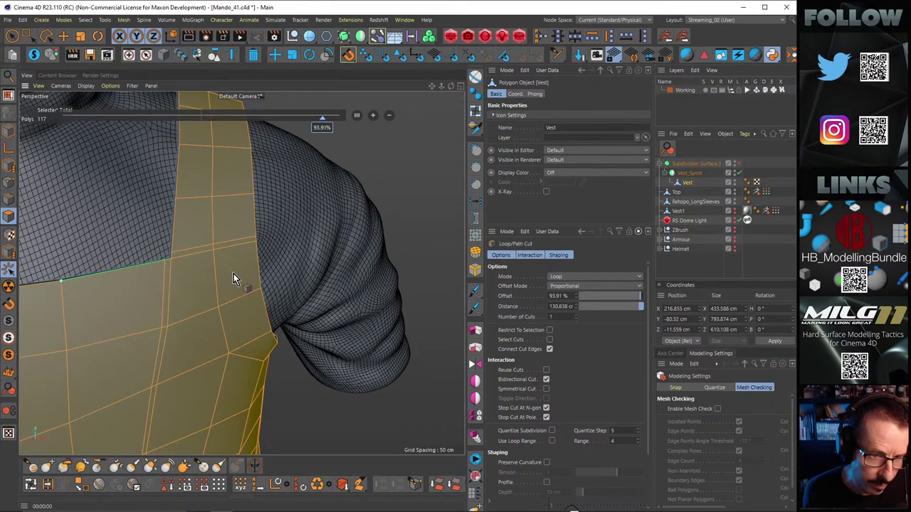
{"action": "scroll", "coordinate": [214, 257], "scroll_direction": "up", "scroll_amount": 5}
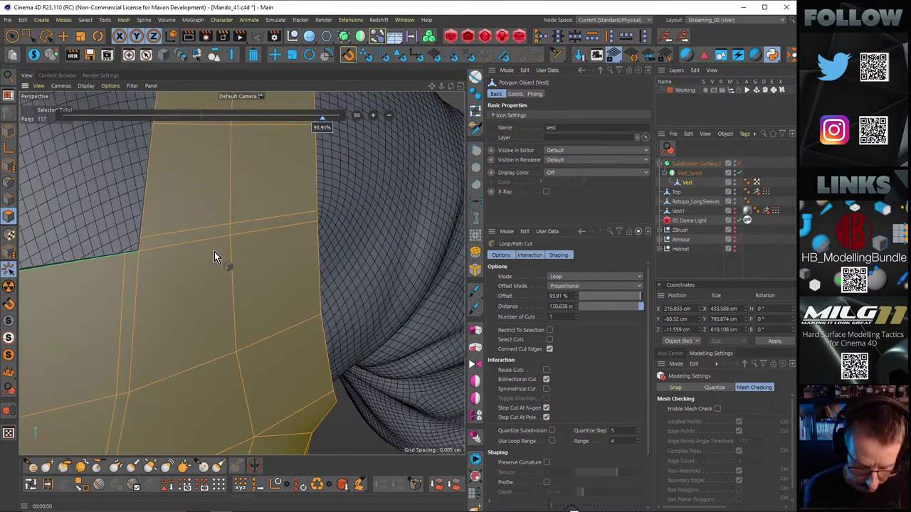
Step: Line-cut diagonally from the strap's inner corner to the interior vertex below the strap
{"action": "left_click", "coordinate": [139, 252]}
{"action": "left_click", "coordinate": [236, 353]}
{"action": "key", "text": "k"}
{"action": "key", "text": "l"}
{"action": "mouse_move", "coordinate": [169, 276]}
{"action": "left_mouse_down", "text": "alt"}
{"action": "mouse_move", "coordinate": [187, 285]}
{"action": "mouse_move", "coordinate": [183, 278]}
{"action": "left_mouse_up", "text": "alt"}
{"action": "key", "text": "Return"}
Step: Dissolve the edges running across the strap and down the chest panel from the strap's inner corner
{"action": "key", "text": "e"}
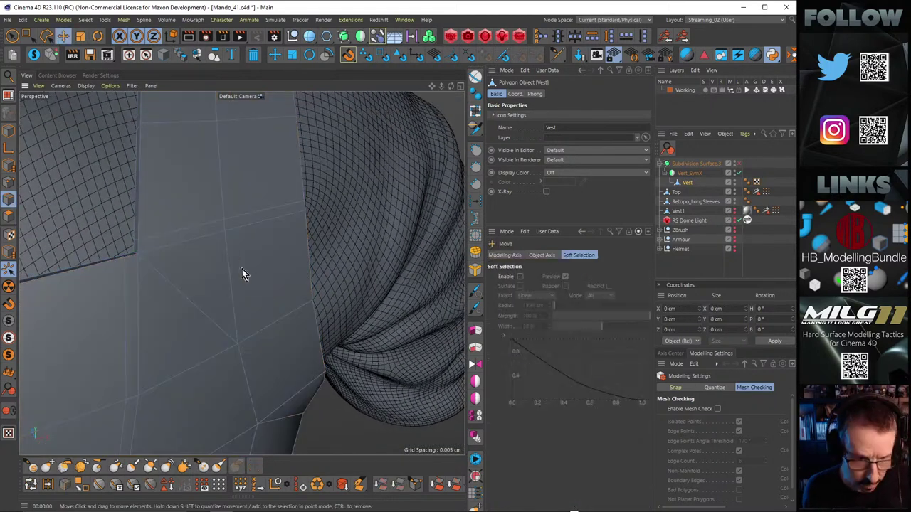
{"action": "left_click", "coordinate": [175, 244]}
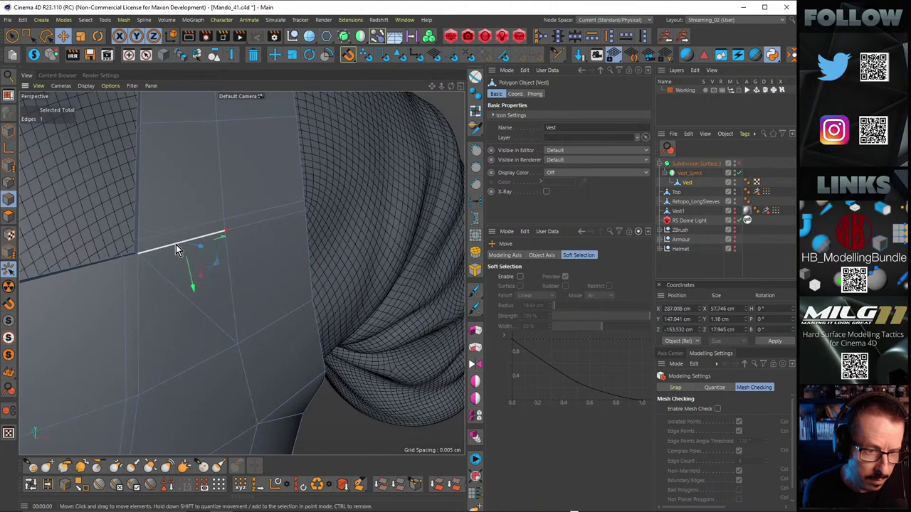
{"action": "double_click", "coordinate": [141, 297], "text": "shift"}
{"action": "key", "text": "m"}
{"action": "key", "text": "n"}
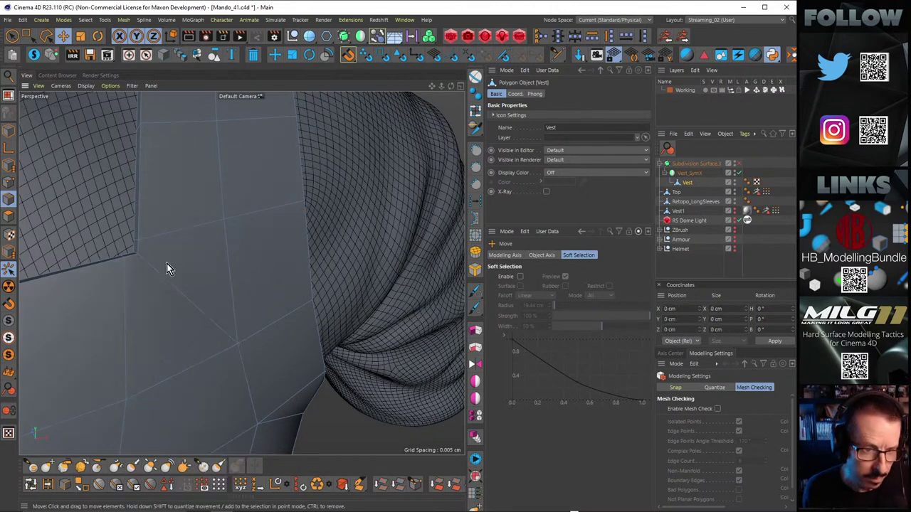
Step: Loop-cut across the shoulder strap just above the joint at a 10.807 % offset
{"action": "left_click_drag", "start_coordinate": [167, 263], "coordinate": [57, 308], "text": "alt"}
{"action": "key", "text": "q"}
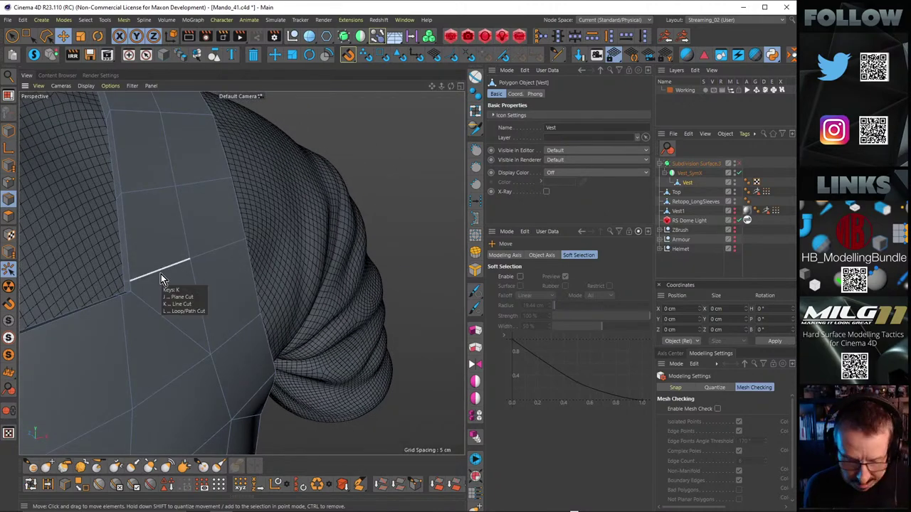
{"action": "key", "text": "k"}
{"action": "key", "text": "l"}
{"action": "left_click", "coordinate": [129, 273]}
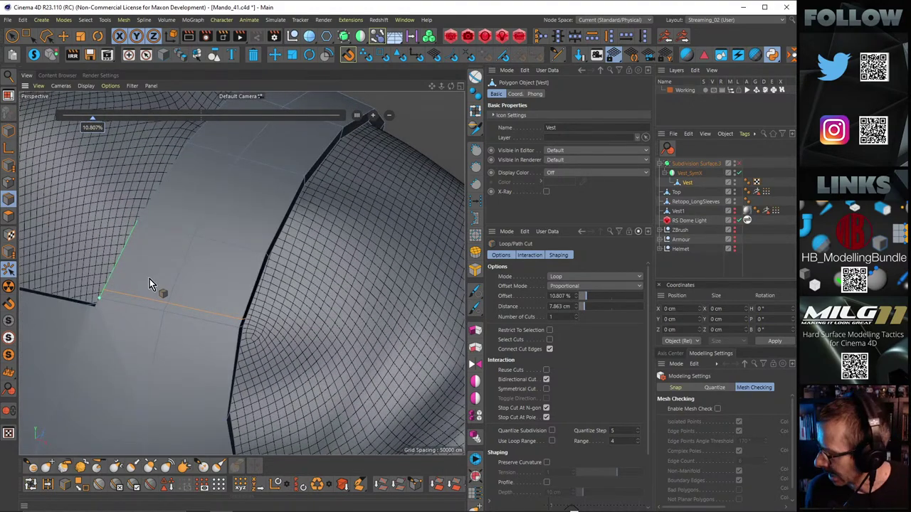
{"action": "right_click_drag", "start_coordinate": [209, 273], "coordinate": [140, 296], "text": "alt"}
{"action": "left_click_drag", "start_coordinate": [156, 299], "coordinate": [191, 309], "text": "alt"}
{"action": "right_click_drag", "start_coordinate": [173, 278], "coordinate": [255, 254], "text": "alt"}
{"action": "left_click_drag", "start_coordinate": [254, 254], "coordinate": [201, 264], "text": "alt"}
Step: Slide the new strap loop up away from the joint by 9.666 %
{"action": "key", "text": "m"}
{"action": "key", "text": "l"}
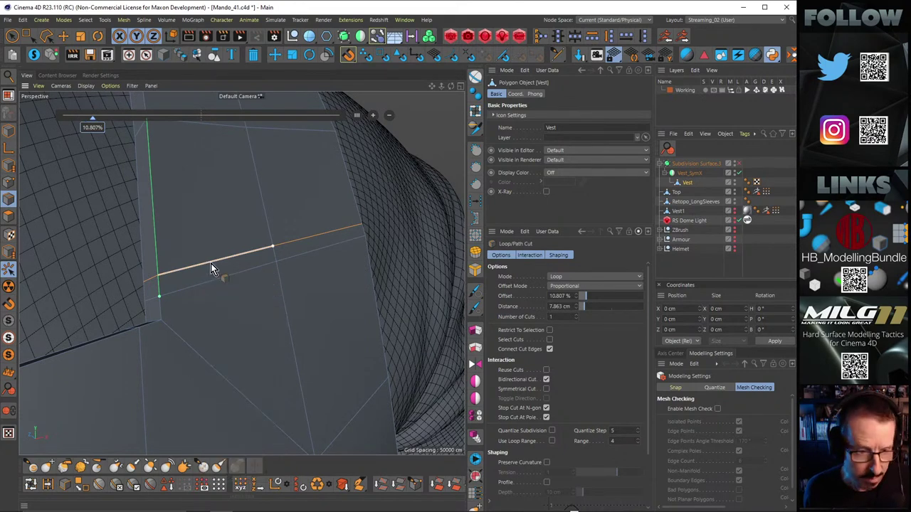
{"action": "key", "text": "m"}
{"action": "key", "text": "o"}
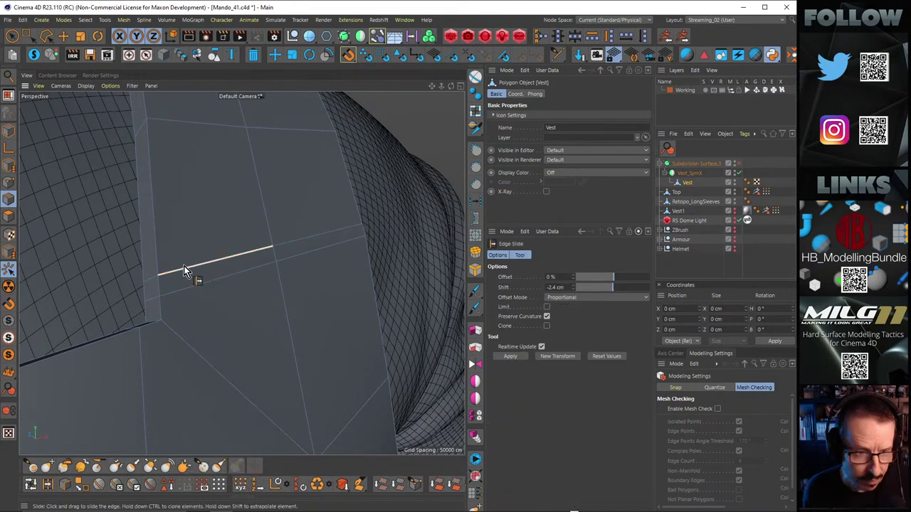
{"action": "left_click_drag", "start_coordinate": [182, 271], "coordinate": [195, 249]}
{"action": "right_click_drag", "start_coordinate": [222, 228], "coordinate": [161, 235], "text": "alt"}
{"action": "left_click_drag", "start_coordinate": [161, 235], "coordinate": [209, 277], "text": "alt"}
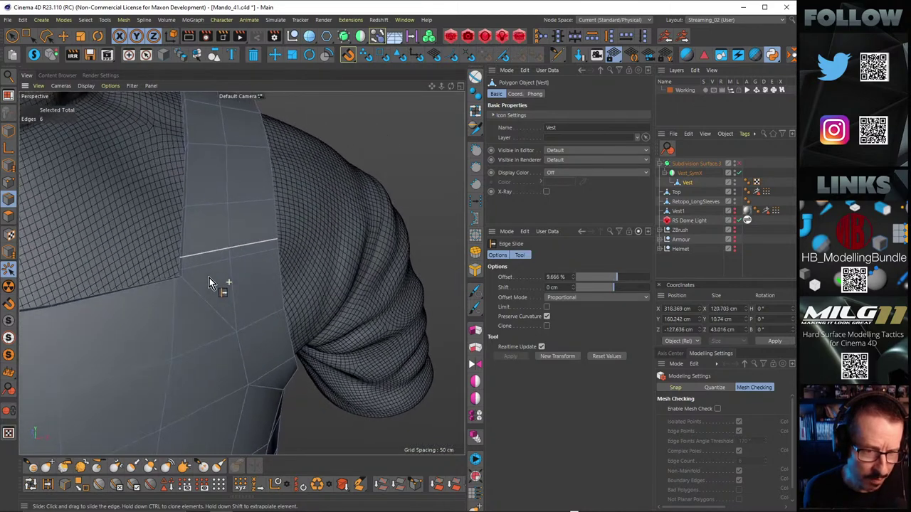
{"action": "right_click_drag", "start_coordinate": [184, 277], "coordinate": [223, 262], "text": "alt"}
{"action": "left_click_drag", "start_coordinate": [223, 263], "coordinate": [206, 255], "text": "alt"}
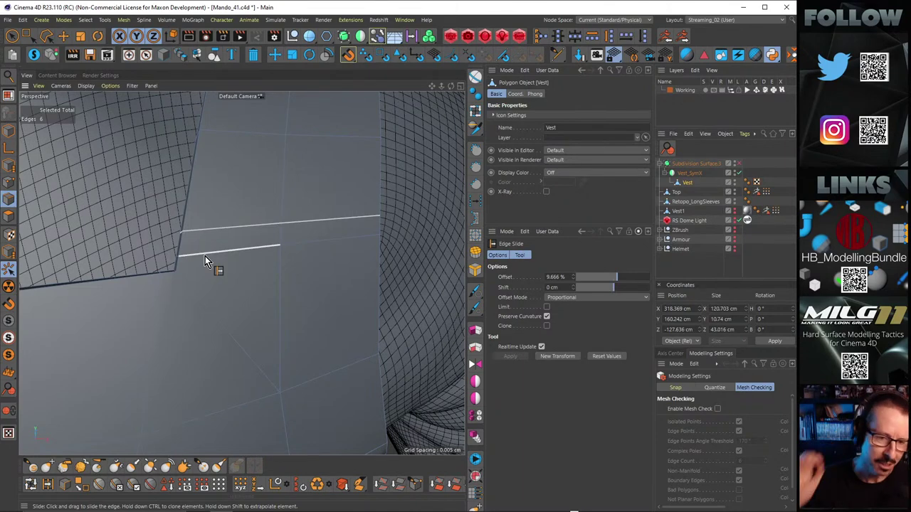
{"action": "left_click_drag", "start_coordinate": [277, 254], "coordinate": [215, 280], "text": "alt"}
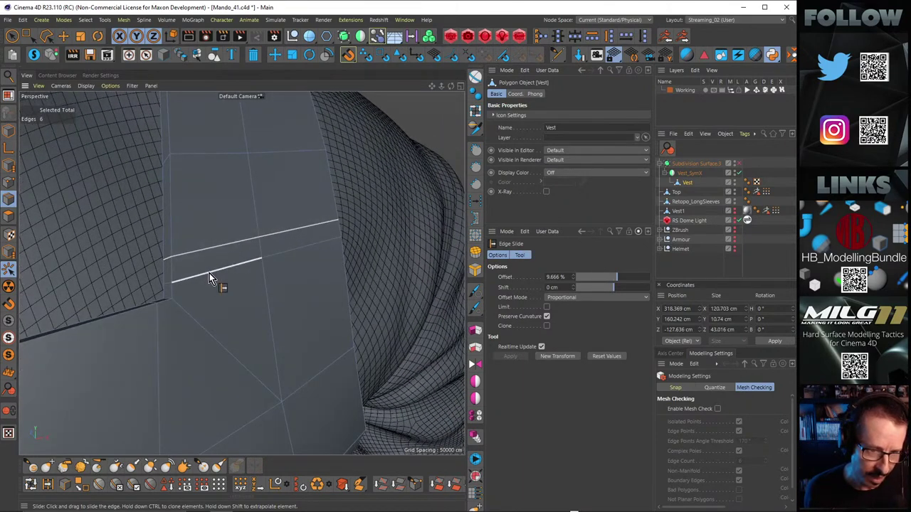
Step: Slide one front edge of the strap's upper loop by -3.575 % and add the neighbouring front edge to the selection
{"action": "left_click", "coordinate": [209, 273]}
{"action": "double_click", "coordinate": [219, 270]}
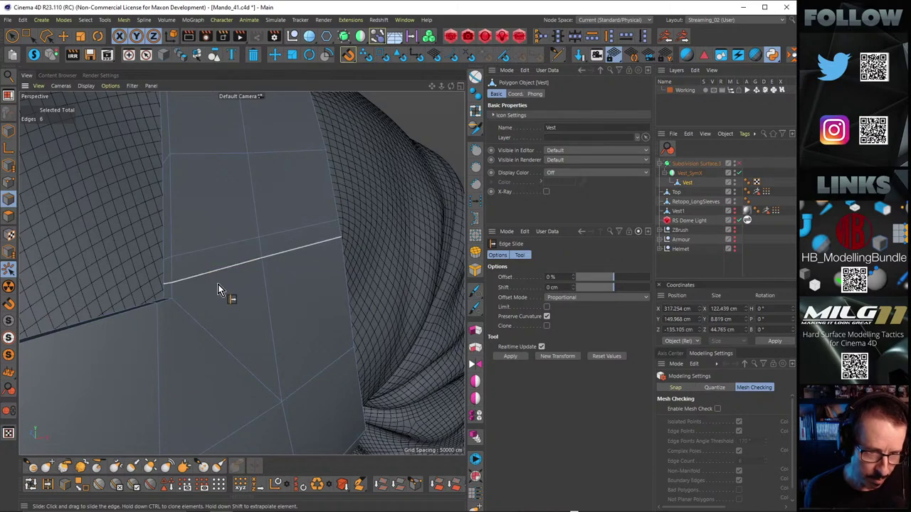
{"action": "left_click_drag", "start_coordinate": [222, 281], "coordinate": [239, 229], "text": "alt"}
{"action": "left_click", "coordinate": [222, 269]}
{"action": "left_click_drag", "start_coordinate": [226, 279], "coordinate": [244, 277], "text": "alt"}
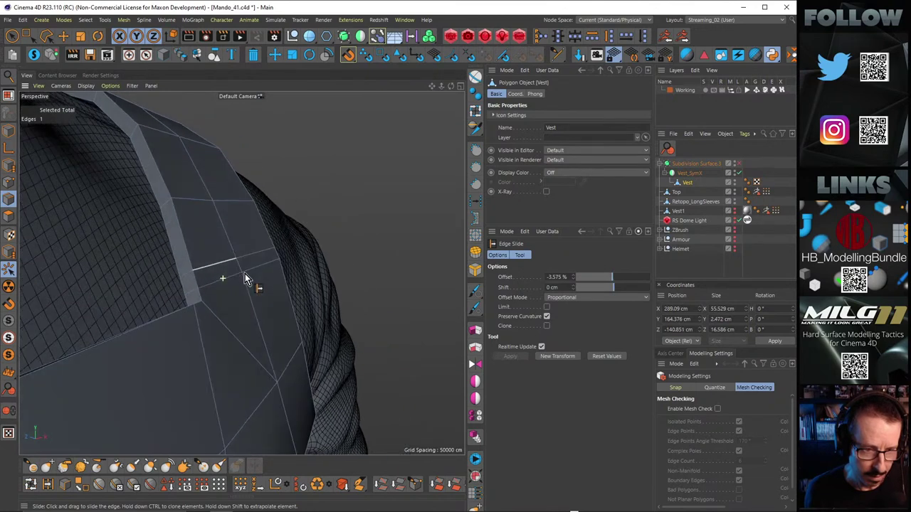
{"action": "left_click", "coordinate": [253, 254], "text": "shift"}
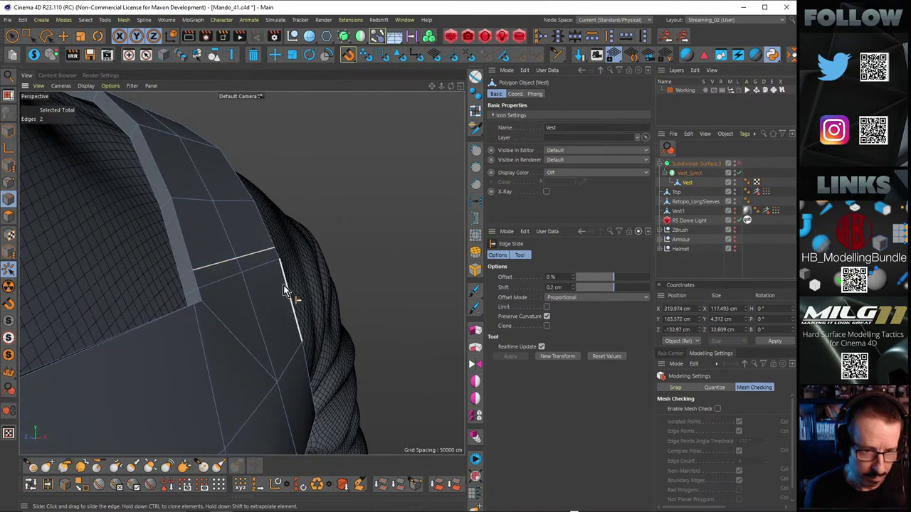
{"action": "left_click_drag", "start_coordinate": [339, 223], "coordinate": [299, 222], "text": "shift"}
{"action": "left_click_drag", "start_coordinate": [243, 227], "coordinate": [101, 229], "text": "alt"}
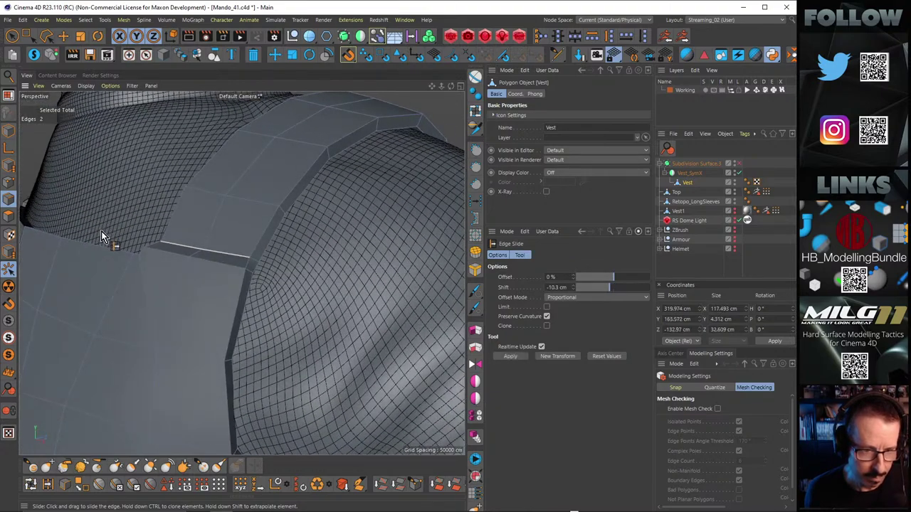
{"action": "left_click_drag", "start_coordinate": [186, 235], "coordinate": [217, 234], "text": "alt"}
Step: Extrude the strap's outer polygons above the upper loop by 9.6 cm and check the step with subdivision smoothing
{"action": "left_click", "coordinate": [11, 36]}
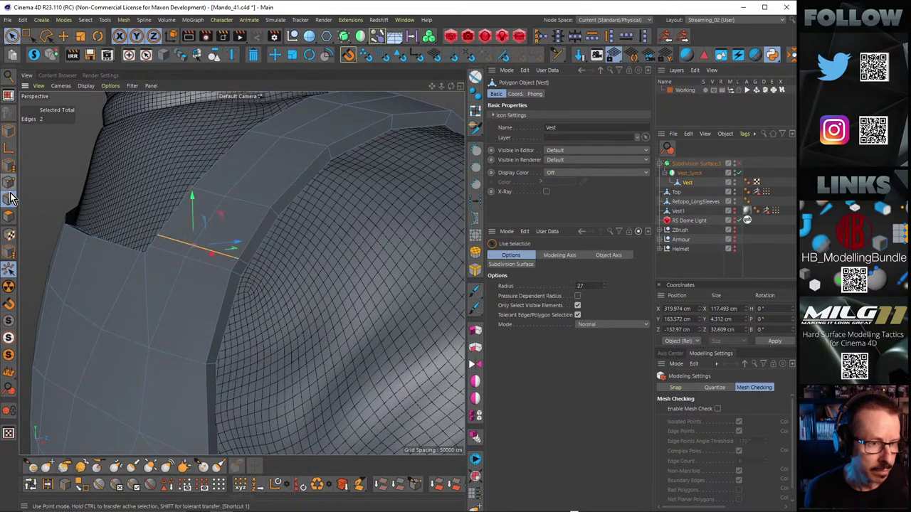
{"action": "left_click", "coordinate": [8, 217]}
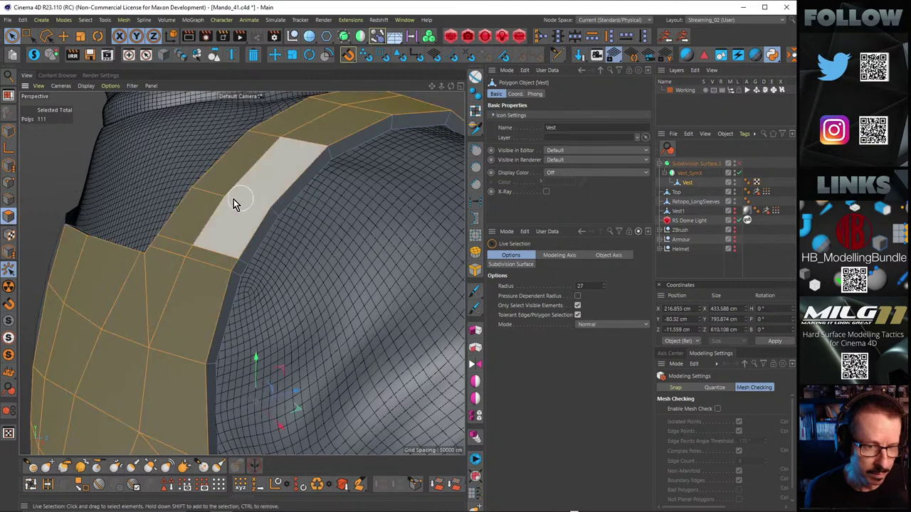
{"action": "mouse_move", "coordinate": [221, 202]}
{"action": "left_mouse_down"}
{"action": "mouse_move", "coordinate": [321, 136]}
{"action": "mouse_move", "coordinate": [187, 205]}
{"action": "mouse_move", "coordinate": [101, 208]}
{"action": "left_mouse_up"}
{"action": "mouse_move", "coordinate": [192, 197]}
{"action": "left_mouse_down"}
{"action": "mouse_move", "coordinate": [296, 256]}
{"action": "mouse_move", "coordinate": [292, 227]}
{"action": "mouse_move", "coordinate": [386, 382]}
{"action": "mouse_move", "coordinate": [402, 361]}
{"action": "mouse_move", "coordinate": [291, 278]}
{"action": "mouse_move", "coordinate": [432, 278]}
{"action": "mouse_move", "coordinate": [223, 316]}
{"action": "mouse_move", "coordinate": [182, 261]}
{"action": "mouse_move", "coordinate": [157, 259]}
{"action": "left_mouse_up"}
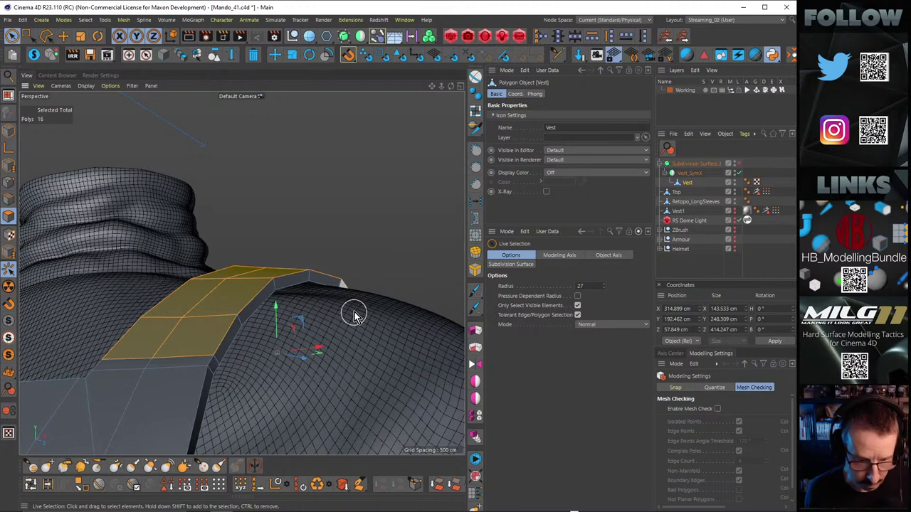
{"action": "key", "text": "d"}
{"action": "left_click_drag", "start_coordinate": [395, 281], "coordinate": [455, 281]}
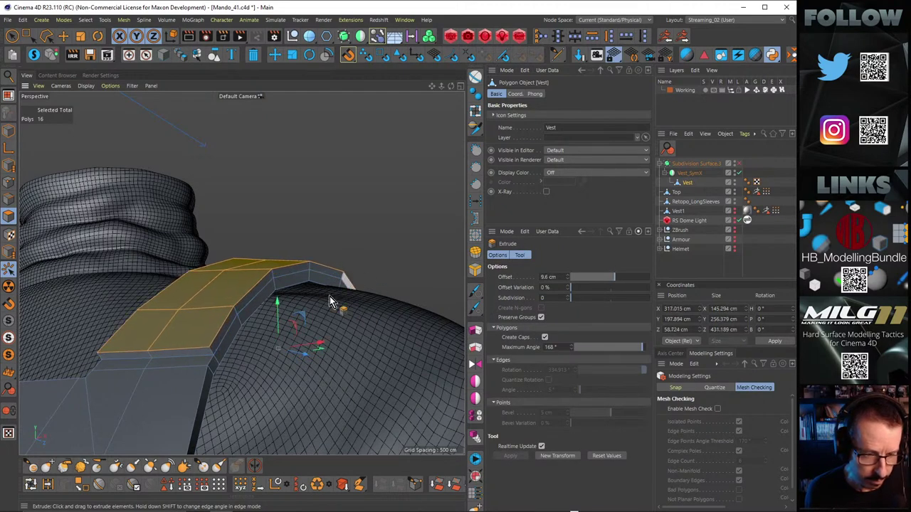
{"action": "left_click_drag", "start_coordinate": [148, 312], "coordinate": [195, 353], "text": "alt"}
{"action": "left_click_drag", "start_coordinate": [214, 324], "coordinate": [88, 278], "text": "alt"}
{"action": "key", "text": "ctrl+r"}
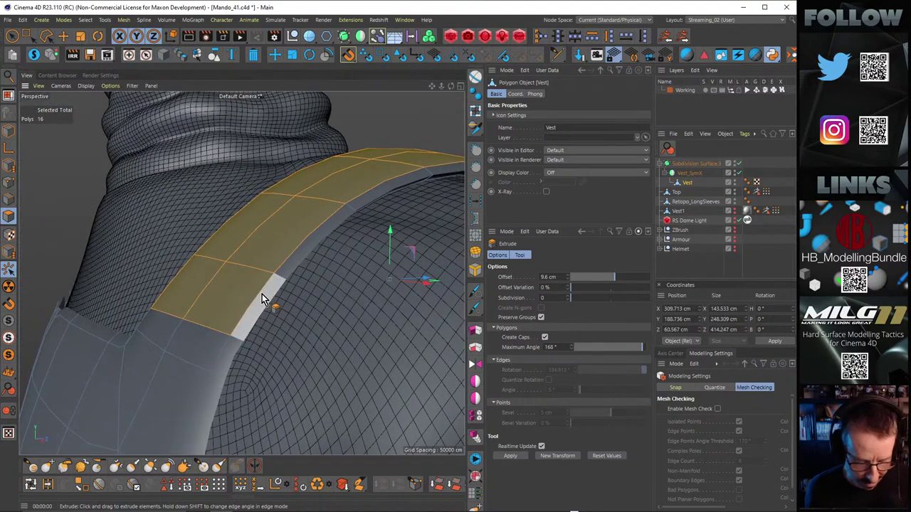
{"action": "left_click_drag", "start_coordinate": [244, 289], "coordinate": [166, 261], "text": "alt"}
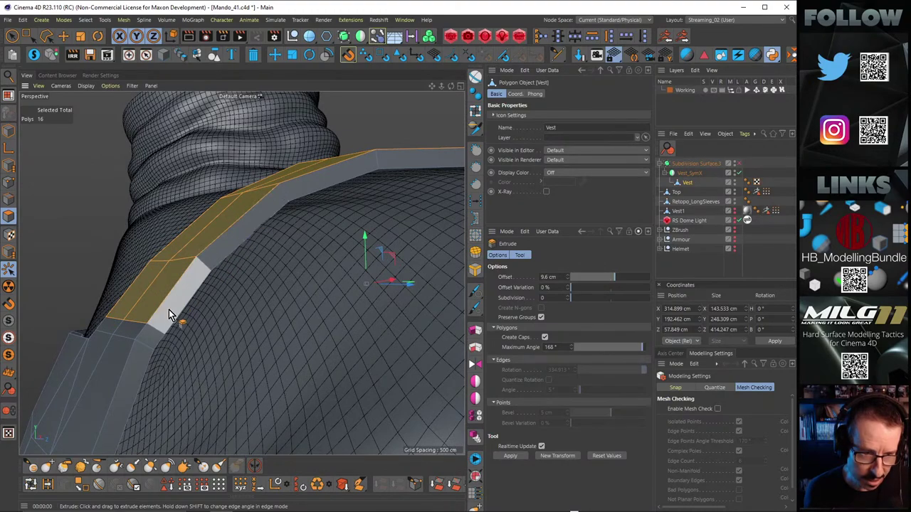
{"action": "left_click_drag", "start_coordinate": [187, 281], "coordinate": [202, 292], "text": "alt"}
Step: Undo the strap extrusion, the joint cuts and the vest's thickness, back to the single-sided mesh
{"action": "key", "text": "ctrl+z"}
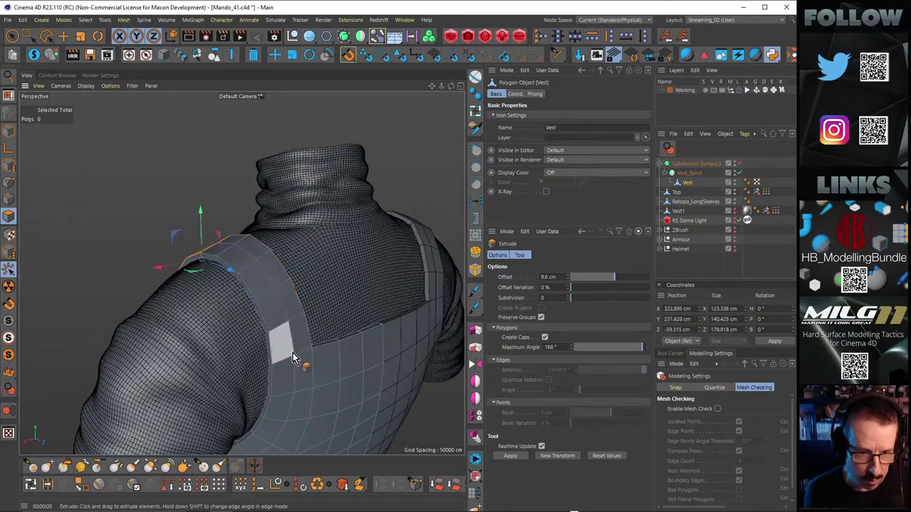
{"action": "scroll", "coordinate": [294, 352], "scroll_direction": "up", "scroll_amount": 3}
{"action": "left_click_drag", "start_coordinate": [308, 346], "coordinate": [289, 295], "text": "alt"}
{"action": "key", "text": "ctrl+a"}
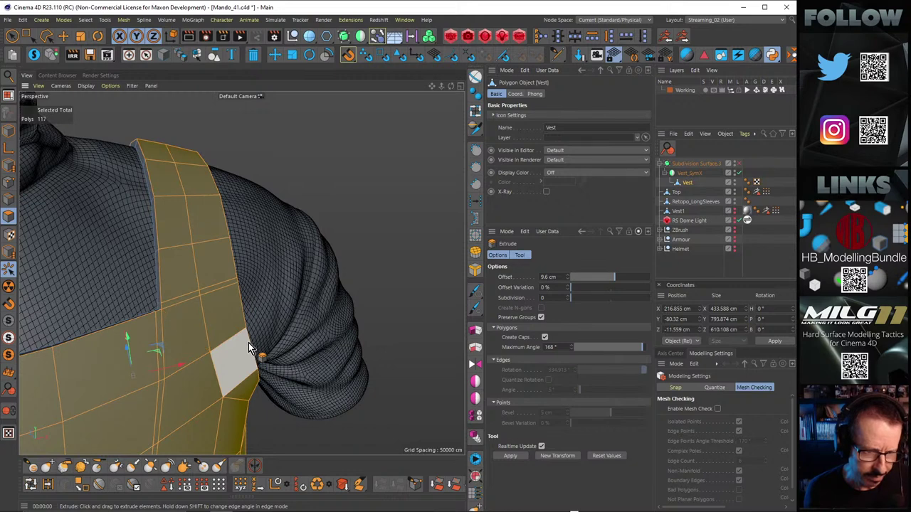
{"action": "key", "text": "ctrl+z"}
{"action": "key", "text": "ctrl+z"}
{"action": "key", "text": "ctrl+z"}
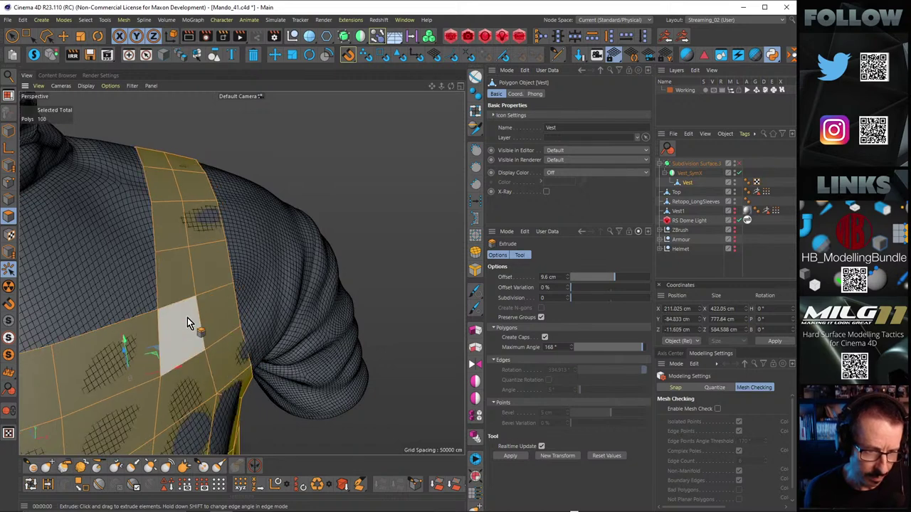
Step: Loop-cut the single-sided strap just above its joint with the chest panel
{"action": "scroll", "coordinate": [188, 302], "scroll_direction": "up", "scroll_amount": 1}
{"action": "key", "text": "k"}
{"action": "key", "text": "l"}
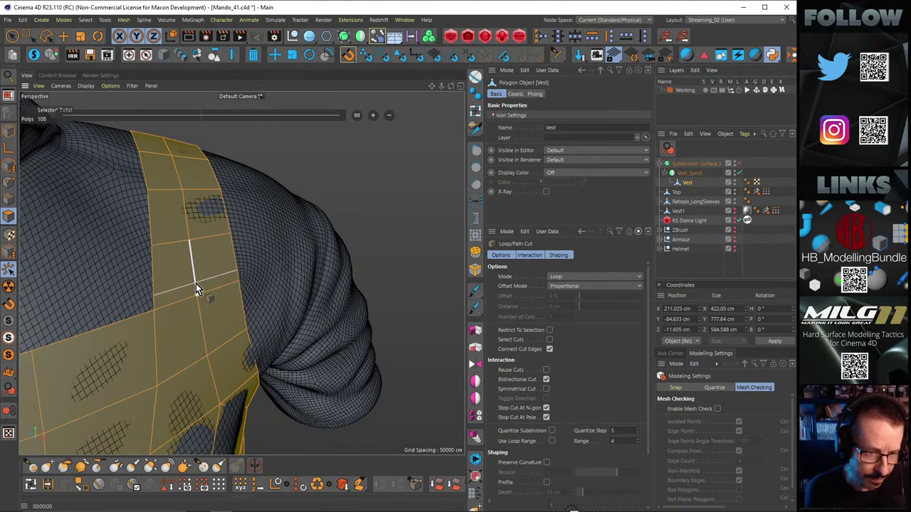
{"action": "left_click", "coordinate": [195, 283]}
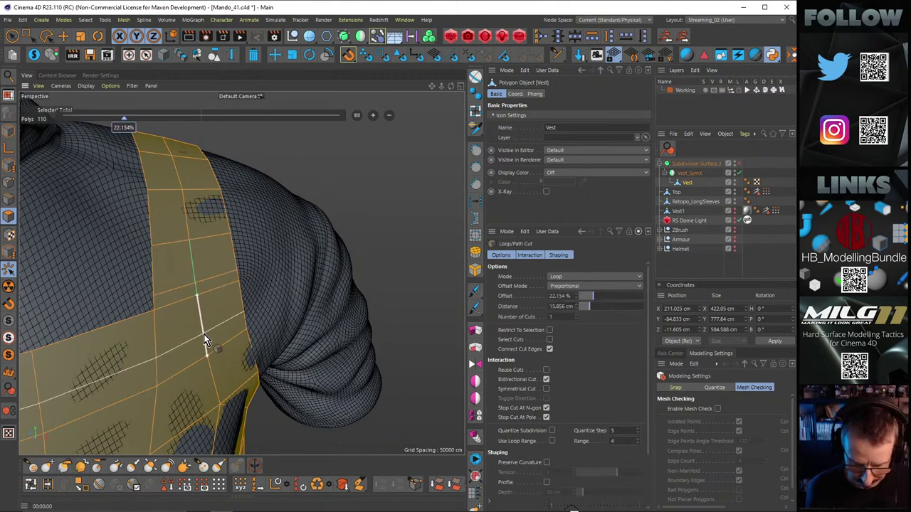
Step: Line-cut diagonally from the strap's inner corner to the interior vertex, and from the vertex below the corner up to the panel's top edge beside it
{"action": "key", "text": "k"}
{"action": "key", "text": "k"}
{"action": "left_click", "coordinate": [154, 311]}
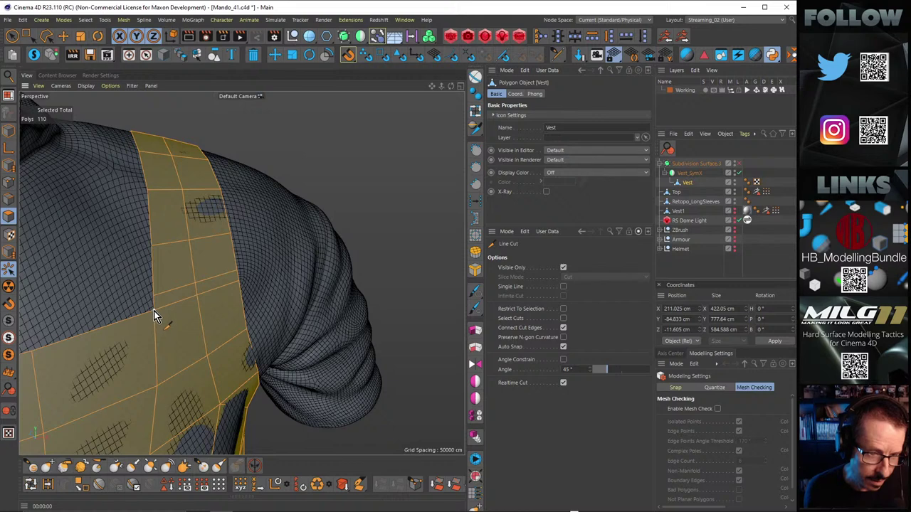
{"action": "left_click", "coordinate": [209, 357]}
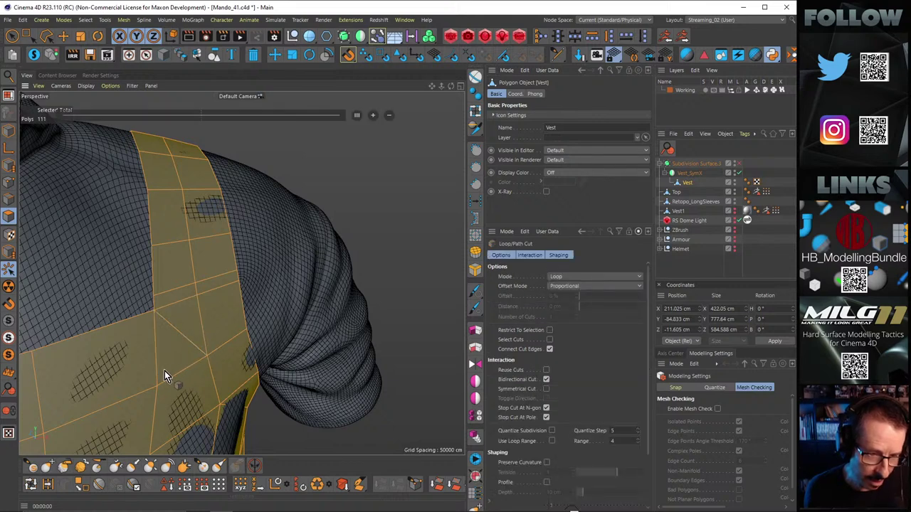
{"action": "key", "text": "Escape"}
{"action": "left_click", "coordinate": [157, 385]}
{"action": "left_click", "coordinate": [146, 316]}
{"action": "key", "text": "k"}
{"action": "key", "text": "l"}
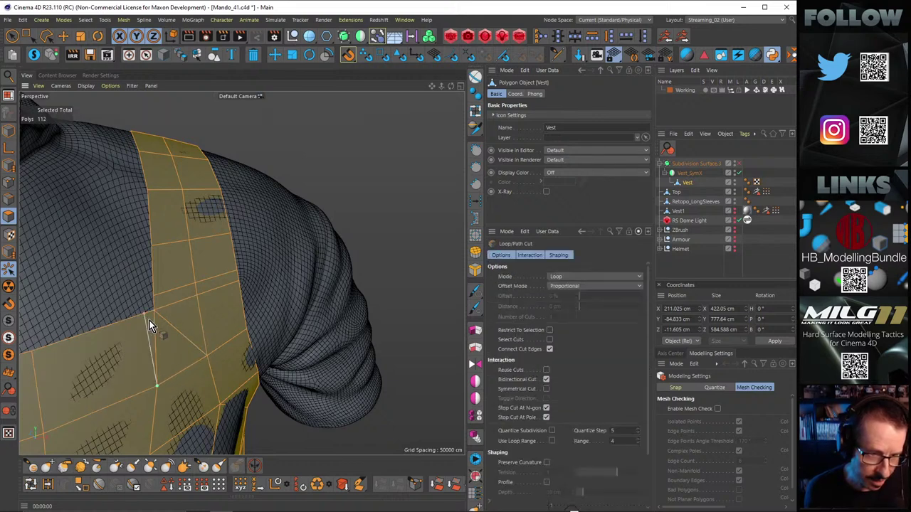
Step: Line-cut from the middle vertex of the strap's base to its inner edge just above the corner
{"action": "right_click_drag", "start_coordinate": [180, 304], "coordinate": [198, 300], "text": "alt"}
{"action": "left_click_drag", "start_coordinate": [198, 301], "coordinate": [212, 292], "text": "alt"}
{"action": "key", "text": "k"}
{"action": "key", "text": "k"}
{"action": "left_click", "coordinate": [209, 289]}
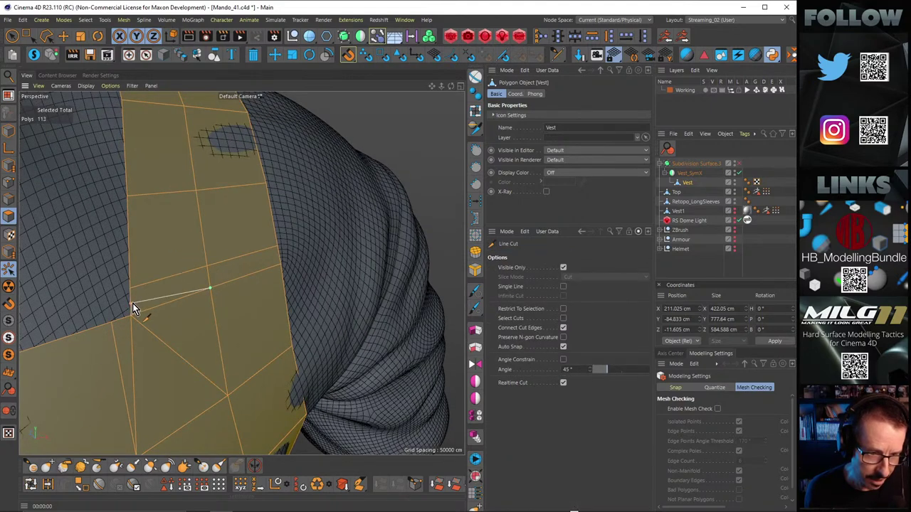
{"action": "left_click", "coordinate": [132, 303]}
{"action": "key", "text": "k"}
{"action": "key", "text": "l"}
{"action": "key", "text": "Return"}
Step: Dissolve the two old edges leading from the inner corner to the strap's middle vertex and down the chest panel
{"action": "key", "text": "e"}
{"action": "left_click", "coordinate": [155, 309]}
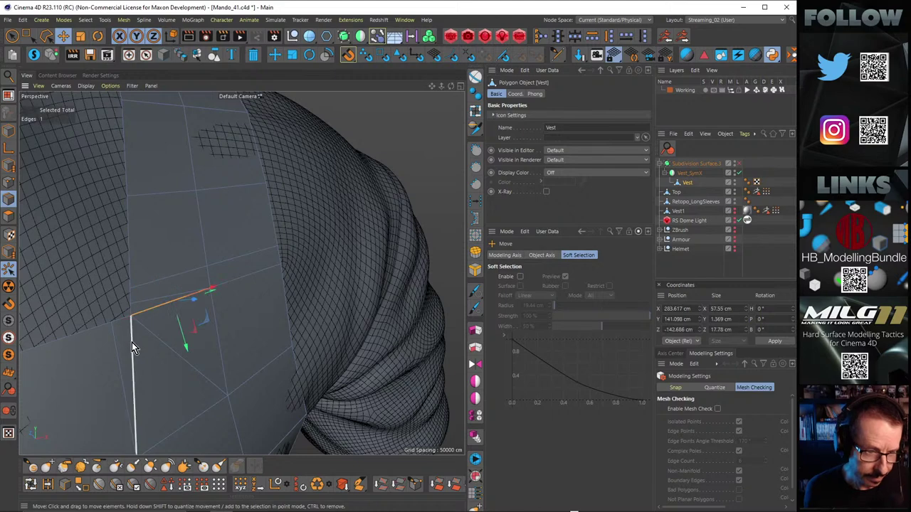
{"action": "left_click", "coordinate": [133, 343], "text": "shift"}
{"action": "key", "text": "m"}
{"action": "key", "text": "n"}
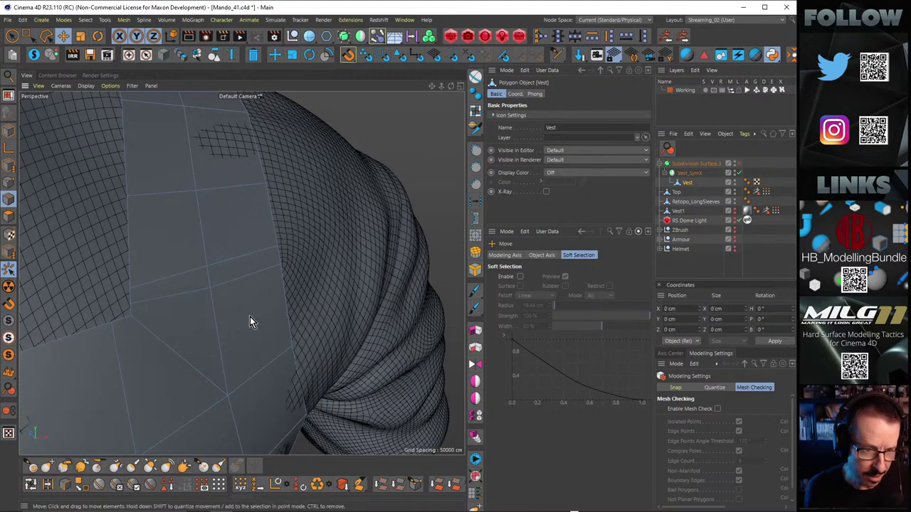
{"action": "left_click_drag", "start_coordinate": [250, 317], "coordinate": [177, 320], "text": "alt"}
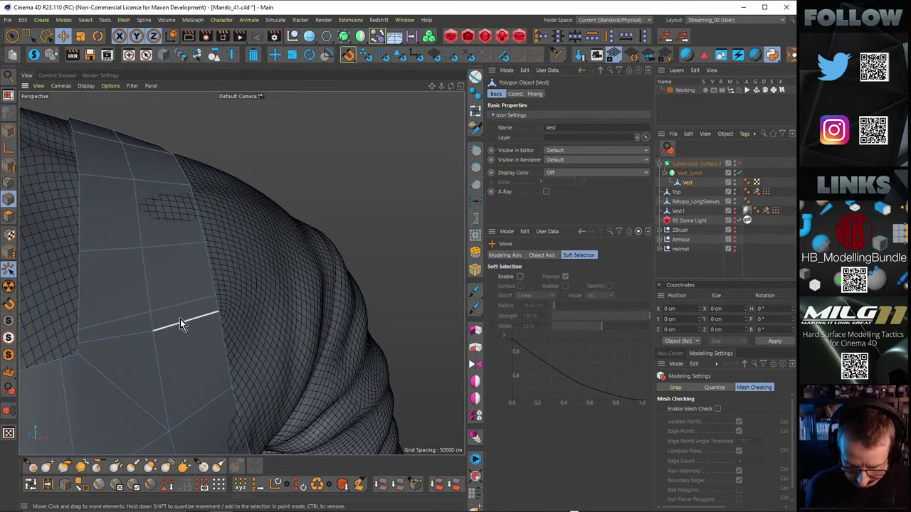
Step: Slide the outer edge of the row just below the front strap joint upward with Preserve Curvature by about 42 %
{"action": "key", "text": "m"}
{"action": "key", "text": "o"}
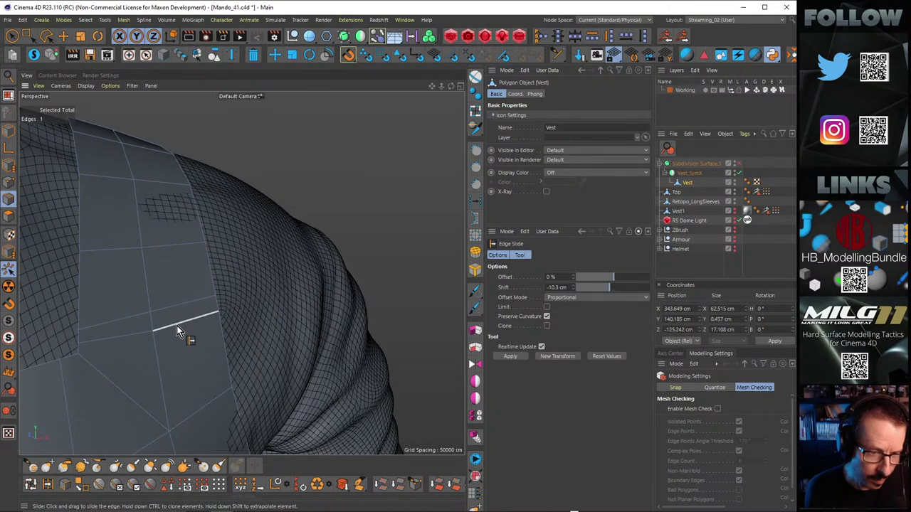
{"action": "left_click_drag", "start_coordinate": [176, 325], "coordinate": [222, 316]}
{"action": "scroll", "coordinate": [199, 330], "scroll_direction": "down", "scroll_amount": 4}
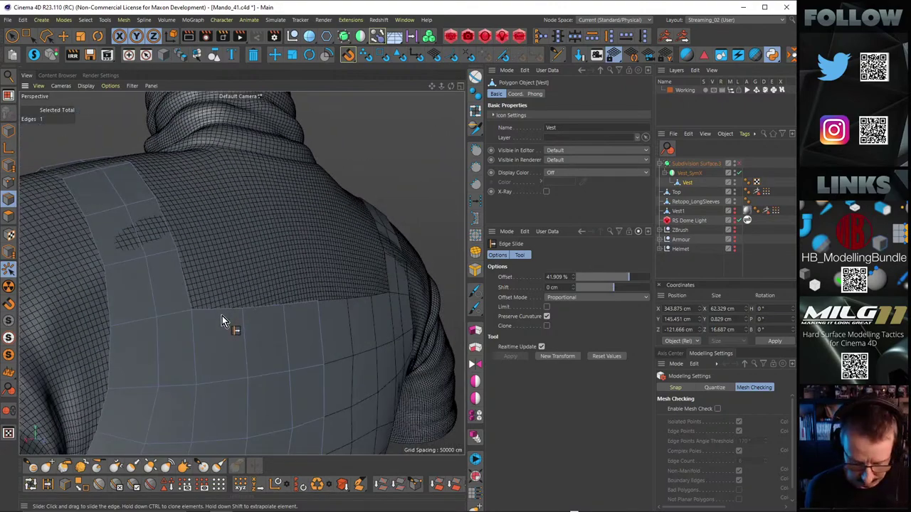
Step: Enable Preserve Curvature for the Loop/Path Cut
{"action": "key", "text": "k"}
{"action": "key", "text": "l"}
{"action": "left_click_drag", "start_coordinate": [195, 347], "coordinate": [209, 307], "text": "alt"}
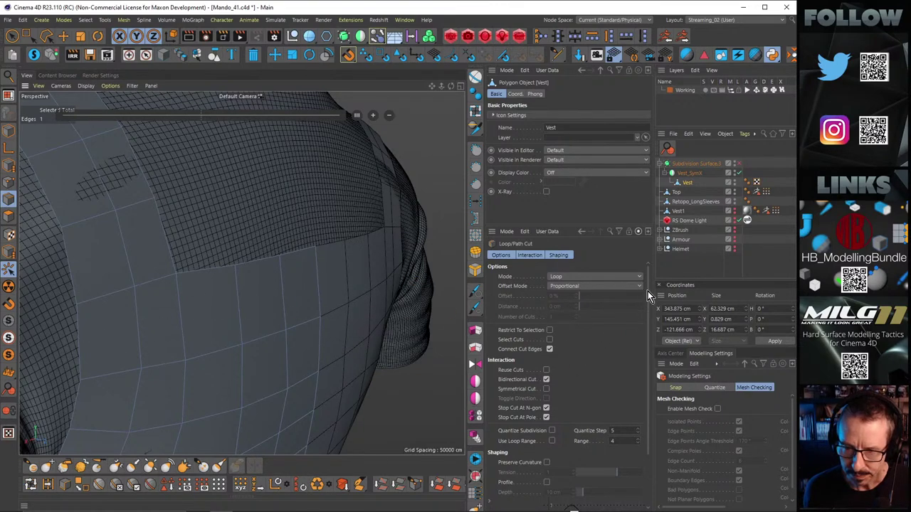
{"action": "scroll", "coordinate": [646, 320], "scroll_direction": "down", "scroll_amount": 3}
{"action": "left_click", "coordinate": [546, 396]}
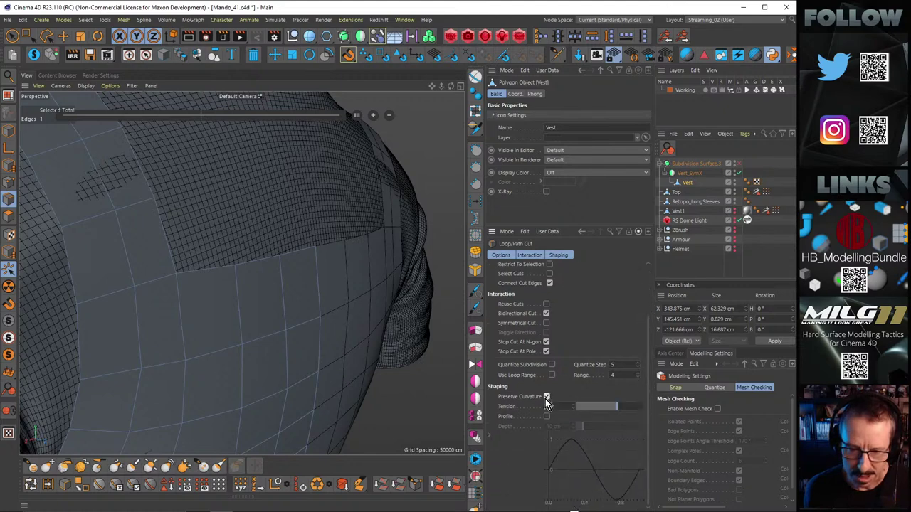
{"action": "left_click_drag", "start_coordinate": [266, 335], "coordinate": [308, 326], "text": "alt"}
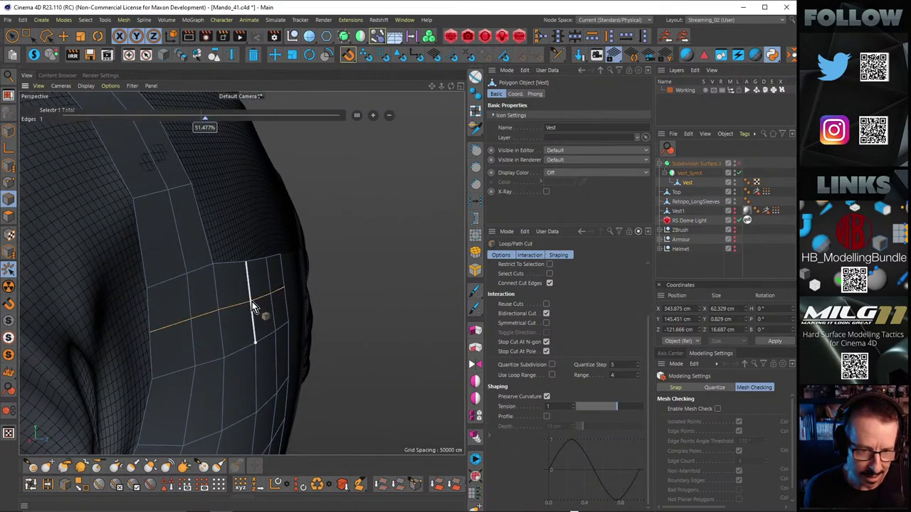
{"action": "left_click_drag", "start_coordinate": [252, 302], "coordinate": [232, 329], "text": "alt"}
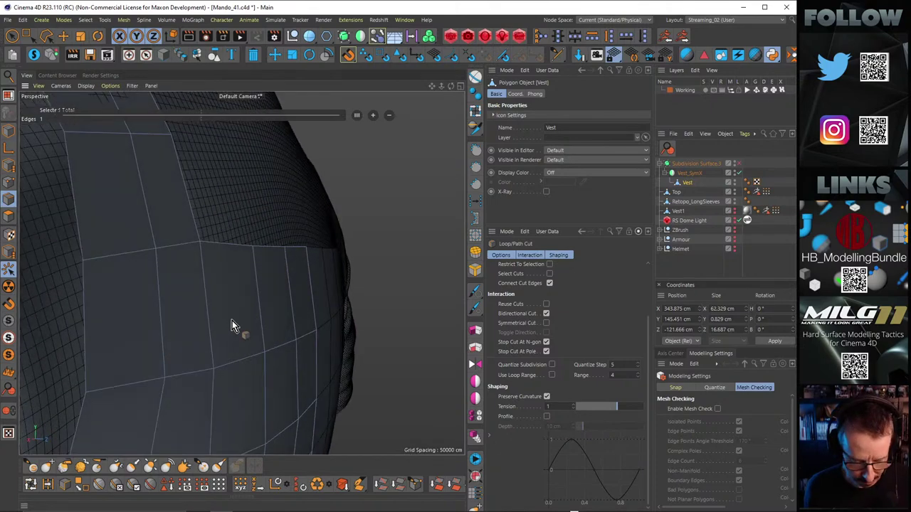
Step: Clone the edge row below the strap on the back panel and slide the copy upward by about 48 %
{"action": "key", "text": "e"}
{"action": "left_click", "coordinate": [136, 384]}
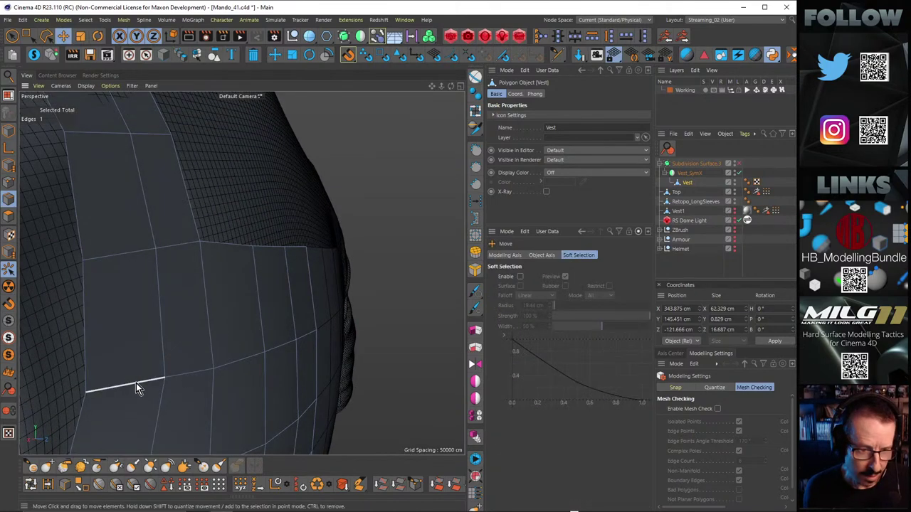
{"action": "double_click", "coordinate": [307, 337]}
{"action": "key", "text": "m"}
{"action": "key", "text": "o"}
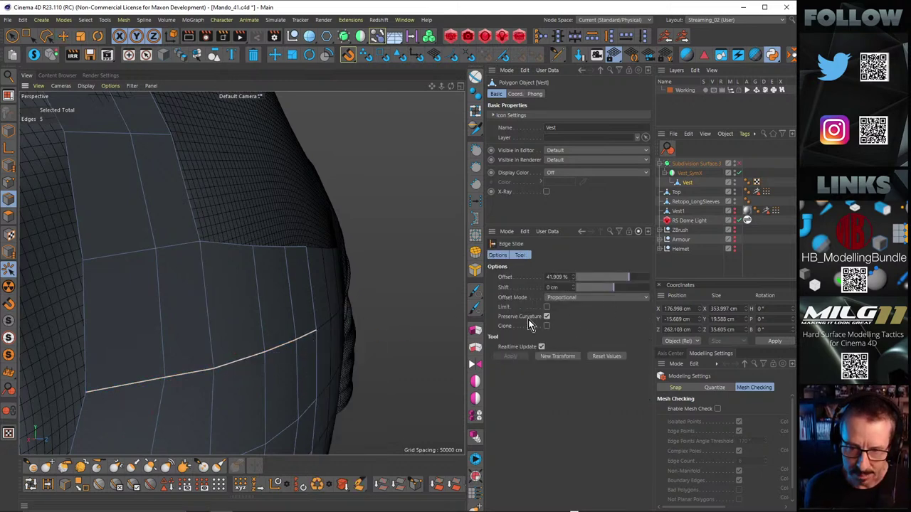
{"action": "left_click_drag", "start_coordinate": [248, 358], "coordinate": [199, 330]}
Step: Loop-cut the back of the strap just above its joint with the panel, at about 81 % offset
{"action": "key", "text": "k"}
{"action": "key", "text": "k"}
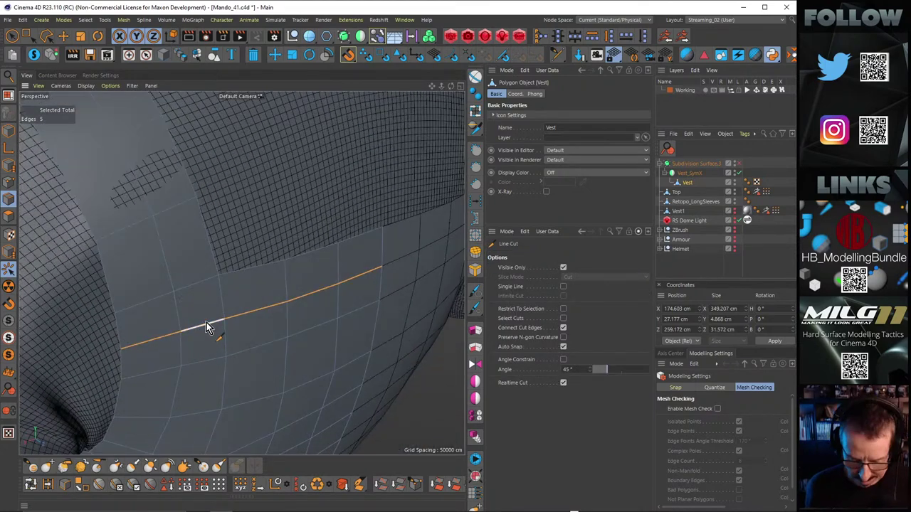
{"action": "key", "text": "k"}
{"action": "key", "text": "l"}
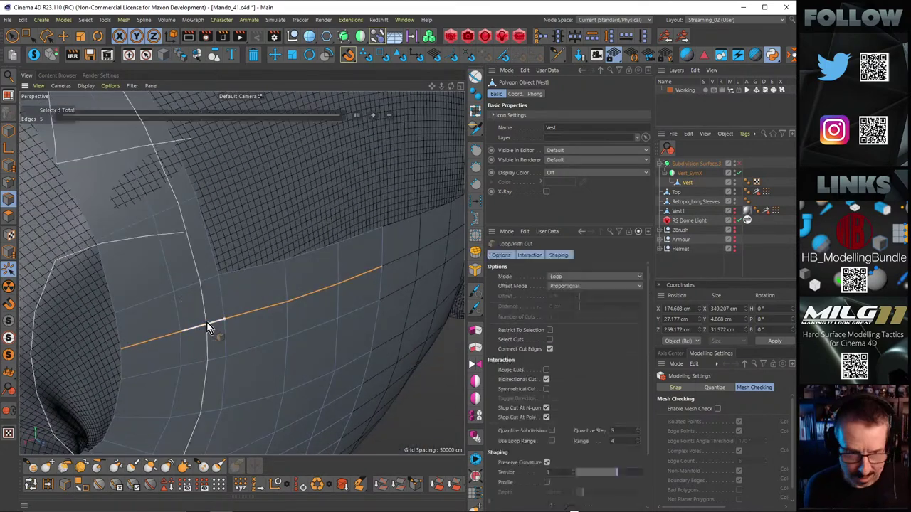
{"action": "left_click", "coordinate": [217, 260]}
Step: Line-cut from the strap's inner back corner diagonally to the interior vertex, and from the vertex below the corner to the panel's top edge
{"action": "key", "text": "m"}
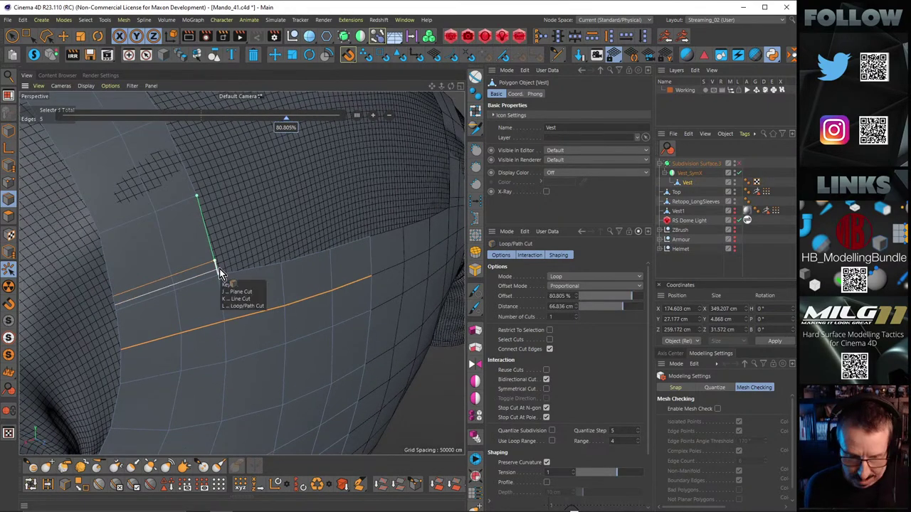
{"action": "key", "text": "k"}
{"action": "left_click", "coordinate": [218, 275]}
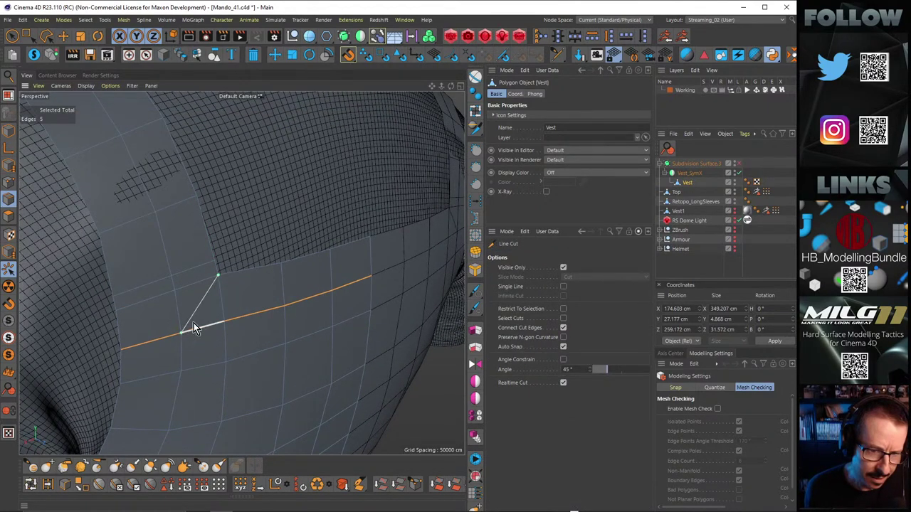
{"action": "left_click", "coordinate": [225, 322]}
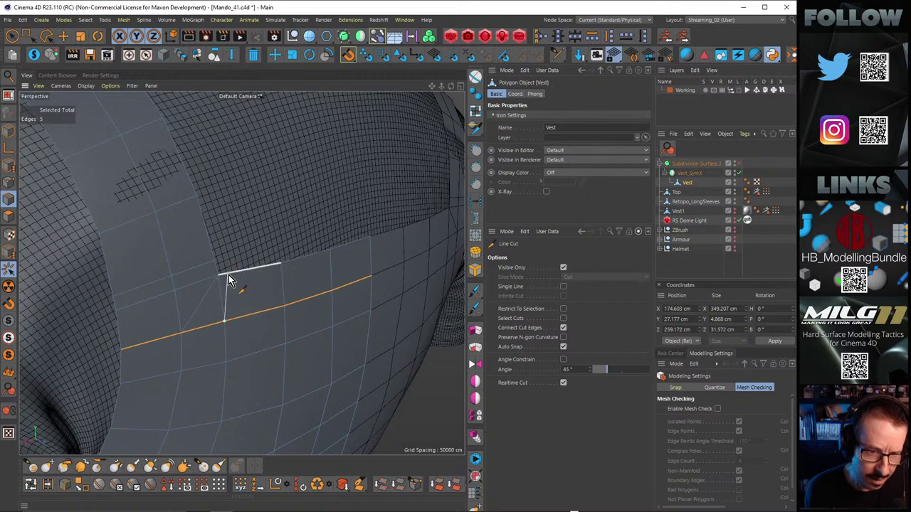
{"action": "key", "text": "m"}
{"action": "key", "text": "l"}
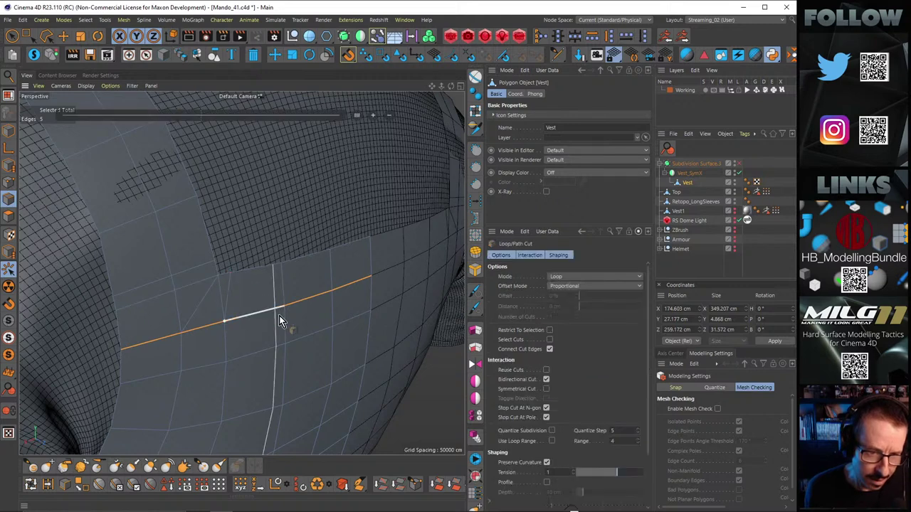
Step: Dissolve the old edge running down from the strap's inner back corner and the two edges crossing the strap's base
{"action": "key", "text": "e"}
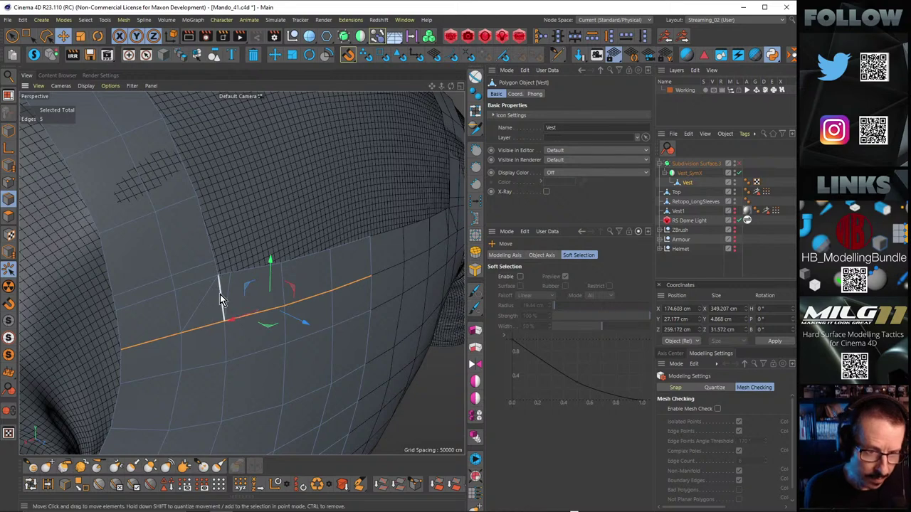
{"action": "left_click", "coordinate": [219, 294]}
{"action": "left_click", "coordinate": [199, 282], "text": "shift"}
{"action": "left_click", "coordinate": [145, 297], "text": "shift"}
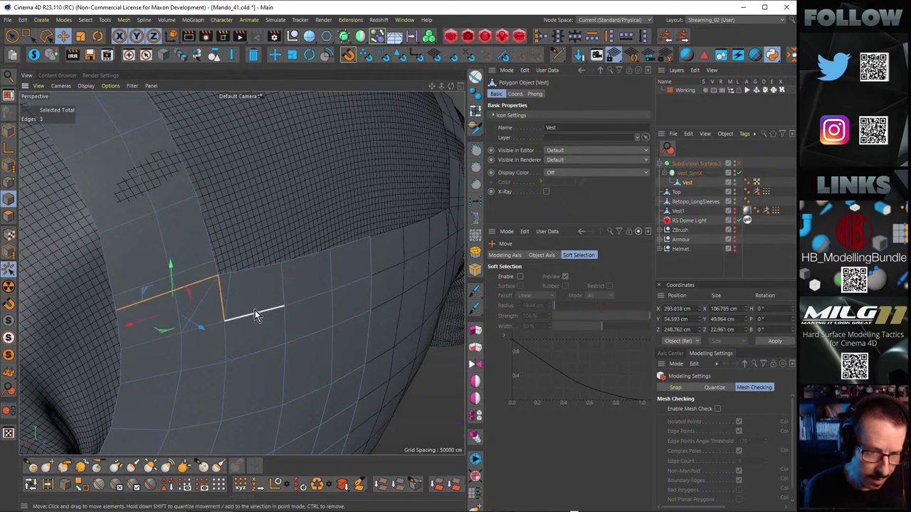
{"action": "left_click_drag", "start_coordinate": [255, 310], "coordinate": [246, 294], "text": "alt"}
{"action": "key", "text": "m"}
{"action": "key", "text": "n"}
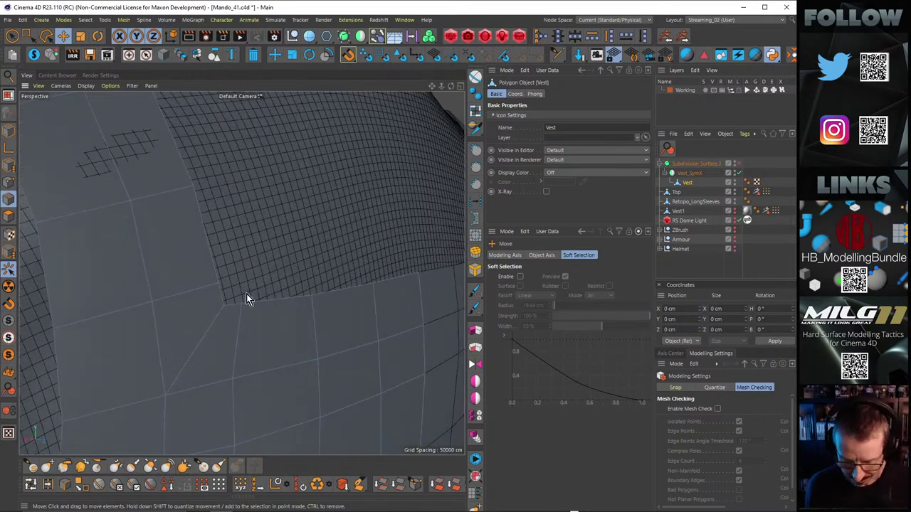
Step: Loop-cut across the strap just above its inner back corner, using the Edge Distance offset mode
{"action": "key", "text": "k"}
{"action": "key", "text": "l"}
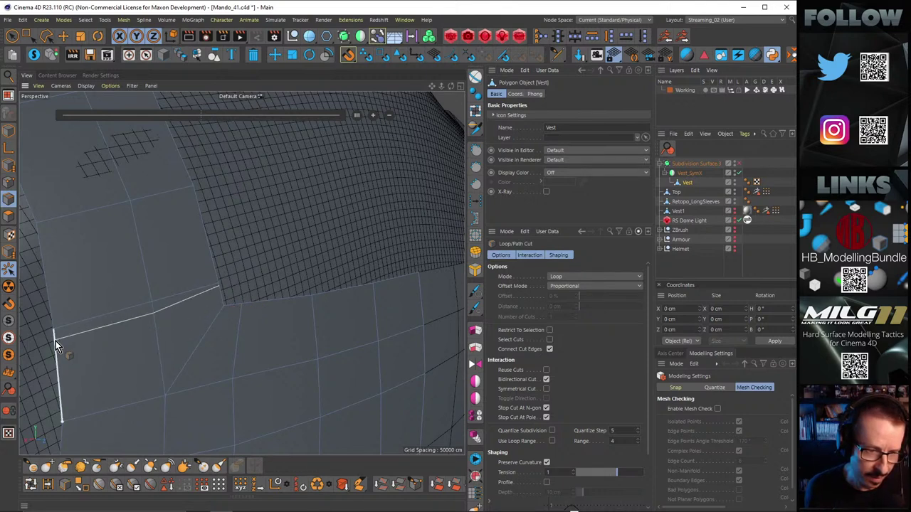
{"action": "left_click", "coordinate": [560, 287]}
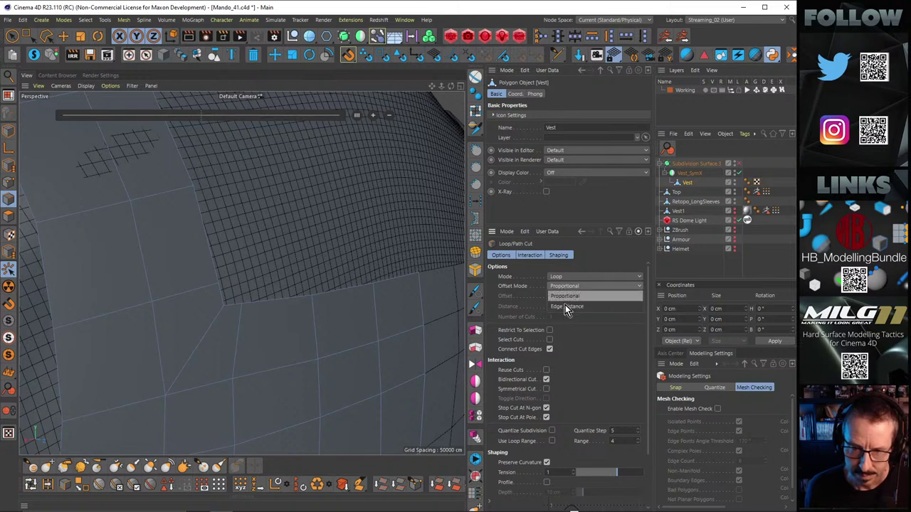
{"action": "left_click", "coordinate": [565, 305]}
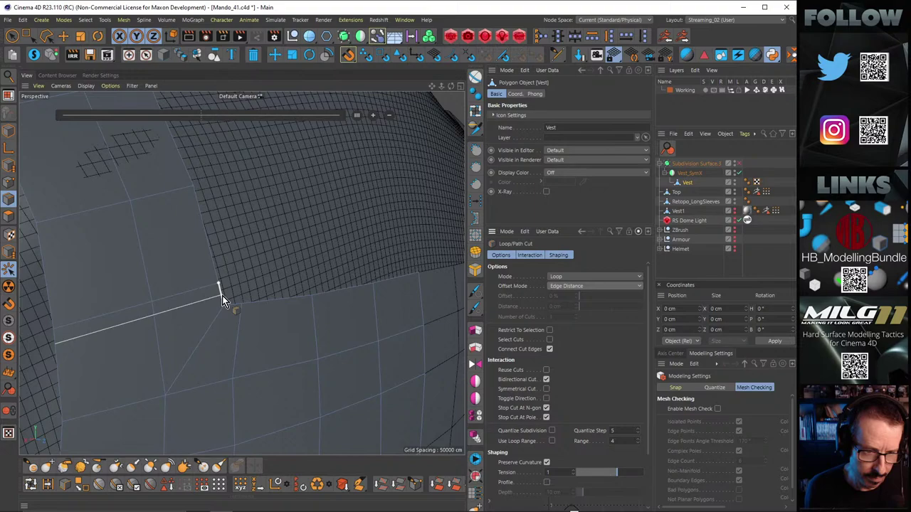
{"action": "left_click", "coordinate": [222, 296]}
{"action": "scroll", "coordinate": [156, 293], "scroll_direction": "down", "scroll_amount": 5}
{"action": "right_click_drag", "start_coordinate": [155, 293], "coordinate": [145, 295], "text": "alt"}
{"action": "left_click_drag", "start_coordinate": [234, 298], "coordinate": [268, 284], "text": "alt"}
{"action": "right_click_drag", "start_coordinate": [229, 313], "coordinate": [266, 296], "text": "alt"}
Step: Slide the second full edge row below the strap on the back panel downward by about 18 %
{"action": "key", "text": "e"}
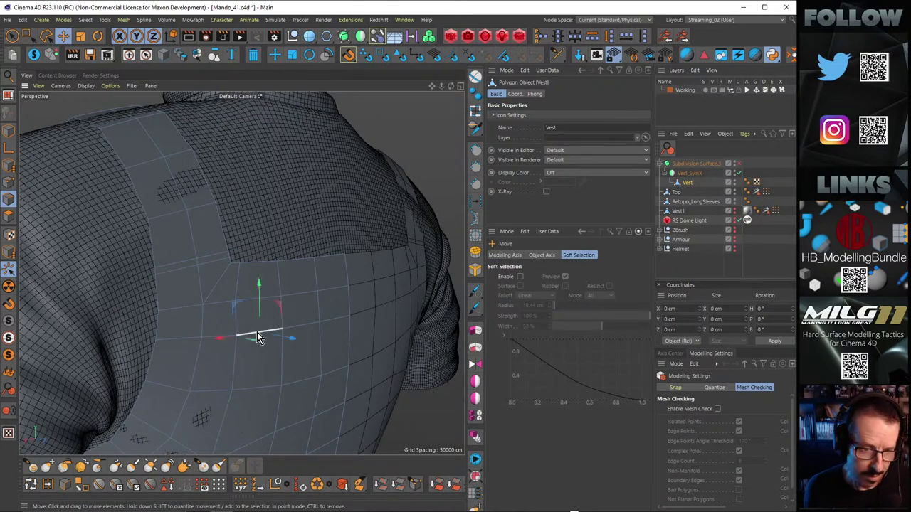
{"action": "double_click", "coordinate": [258, 332]}
{"action": "key", "text": "m"}
{"action": "key", "text": "o"}
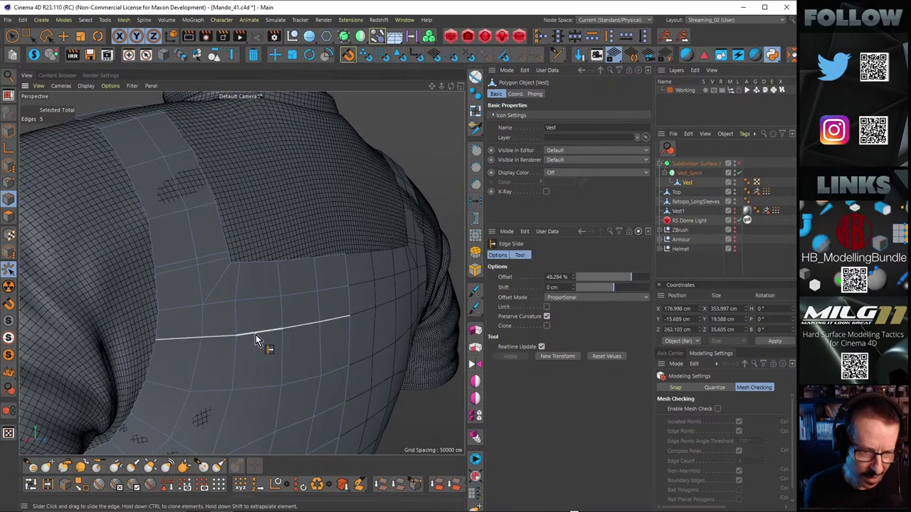
{"action": "left_click_drag", "start_coordinate": [256, 334], "coordinate": [258, 346]}
{"action": "scroll", "coordinate": [263, 324], "scroll_direction": "down", "scroll_amount": 4}
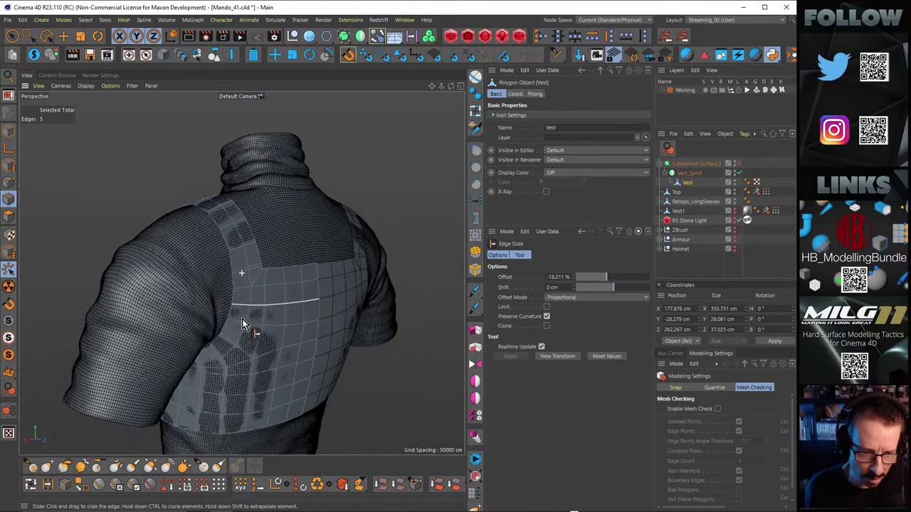
{"action": "scroll", "coordinate": [242, 323], "scroll_direction": "up", "scroll_amount": 6}
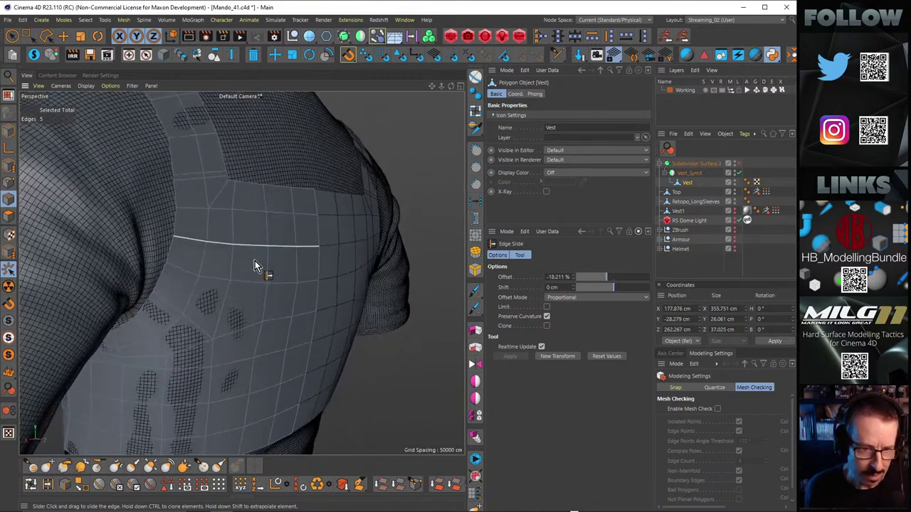
{"action": "left_click_drag", "start_coordinate": [255, 260], "coordinate": [277, 324], "text": "alt"}
{"action": "key", "text": "Return"}
{"action": "right_click_drag", "start_coordinate": [277, 324], "coordinate": [235, 340], "text": "alt"}
{"action": "left_click_drag", "start_coordinate": [230, 304], "coordinate": [263, 278], "text": "alt"}
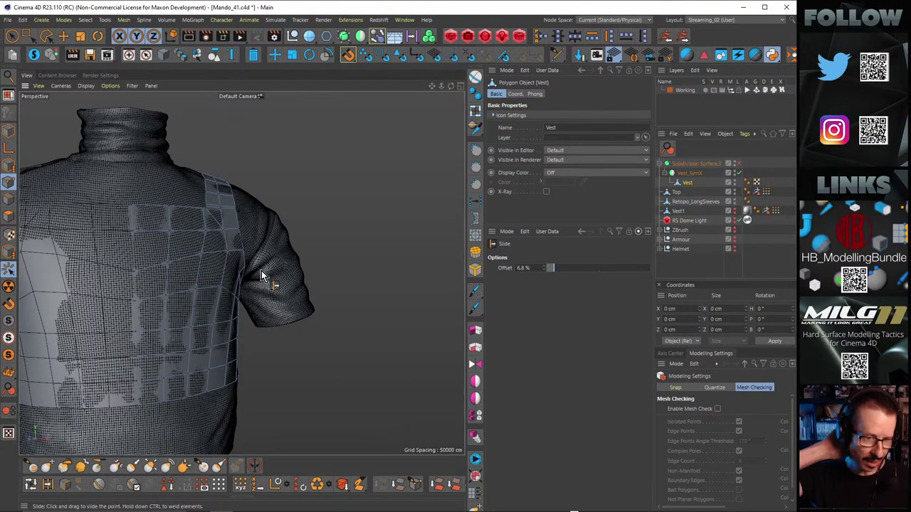
{"action": "left_click_drag", "start_coordinate": [262, 276], "coordinate": [183, 295], "text": "alt"}
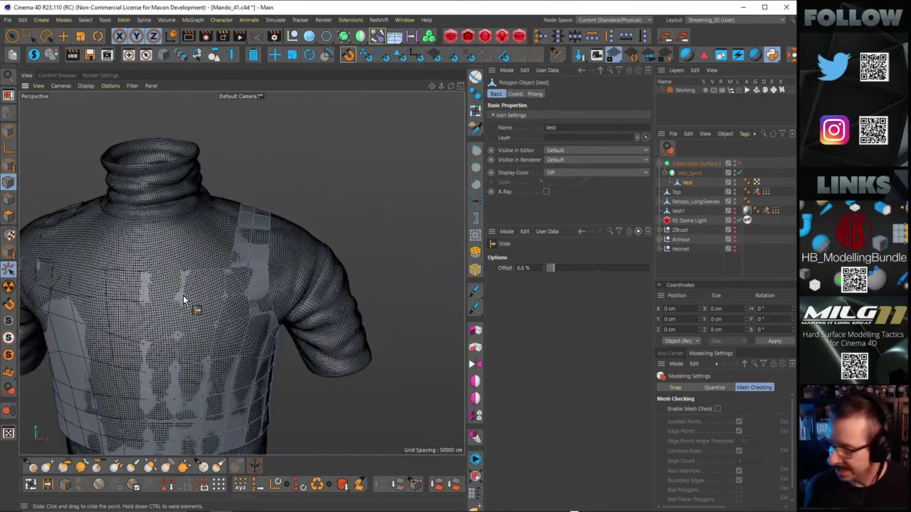
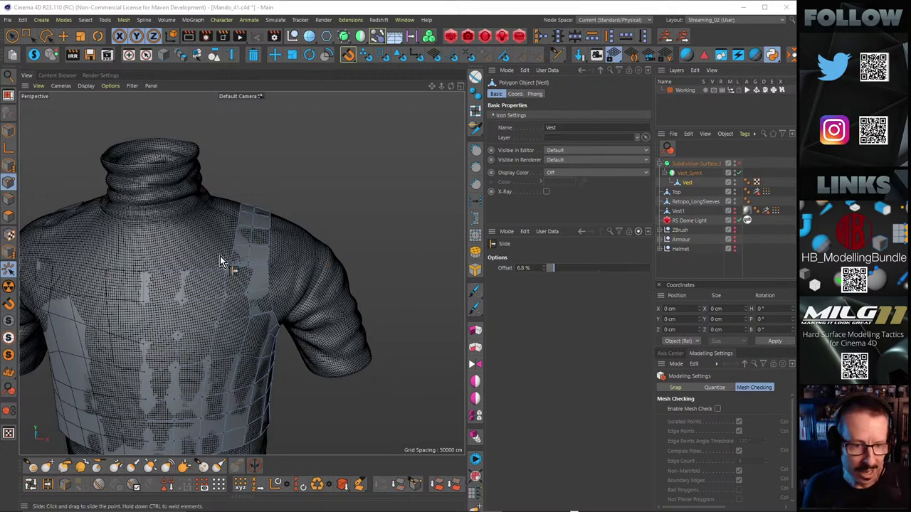
{"action": "left_click_drag", "start_coordinate": [221, 255], "coordinate": [279, 255], "text": "alt"}
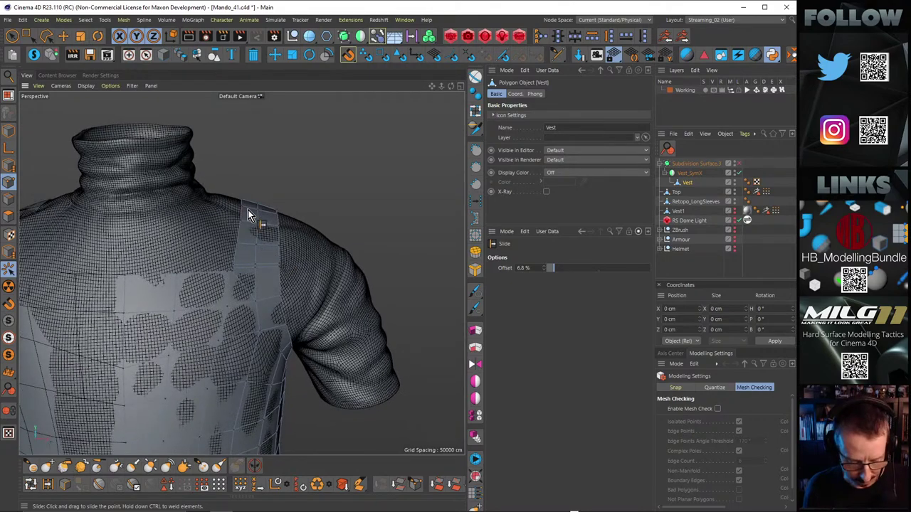
Step: Select the strap's whole inner border edge over the shoulder and move it about 10 cm along X toward the neck
{"action": "key", "text": "Return"}
{"action": "key", "text": "e"}
{"action": "right_click_drag", "start_coordinate": [237, 248], "coordinate": [270, 248], "text": "alt"}
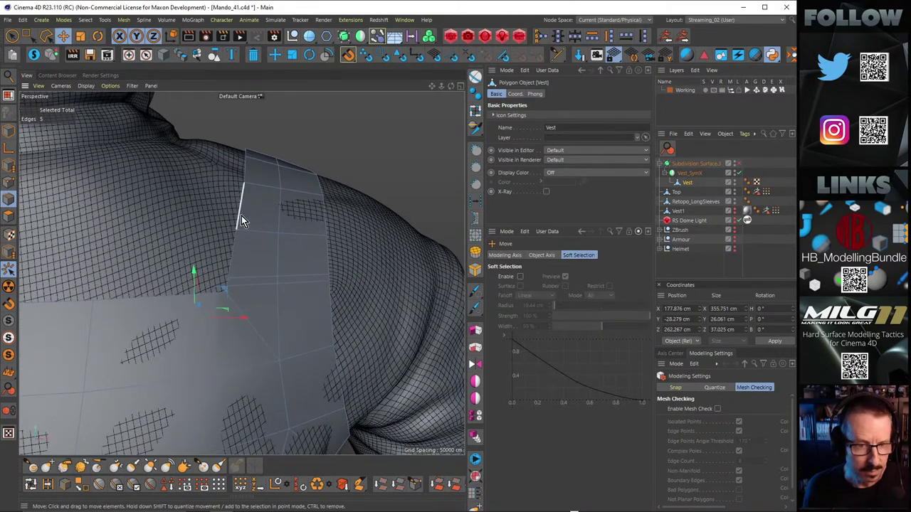
{"action": "left_click_drag", "start_coordinate": [242, 220], "coordinate": [414, 361], "text": "alt"}
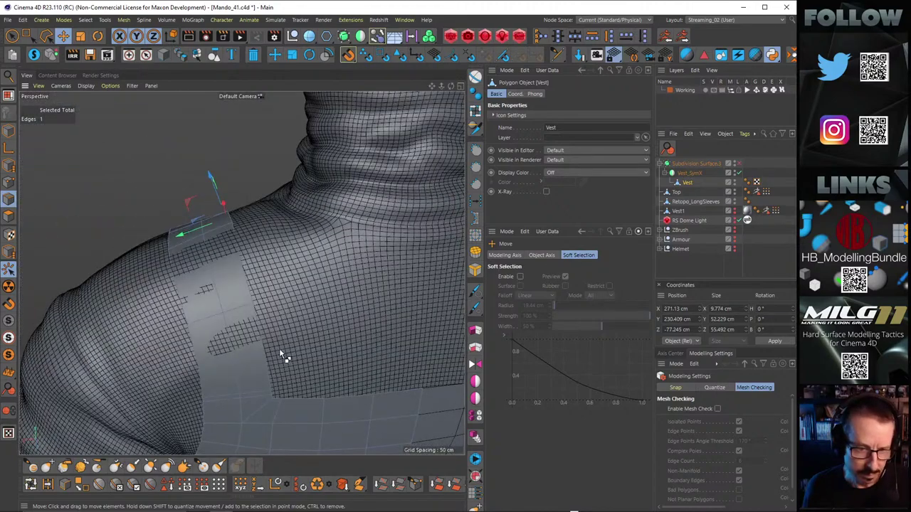
{"action": "double_click", "coordinate": [269, 384]}
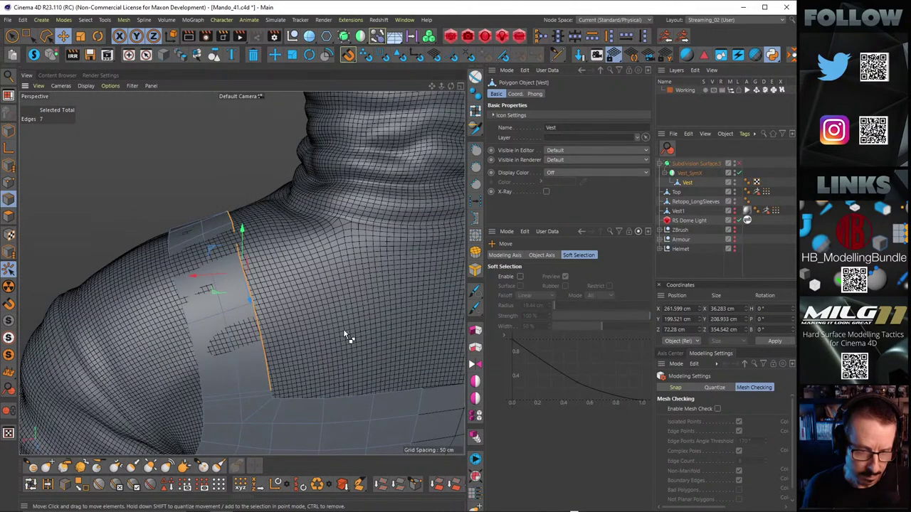
{"action": "key", "text": "m"}
{"action": "key", "text": "o"}
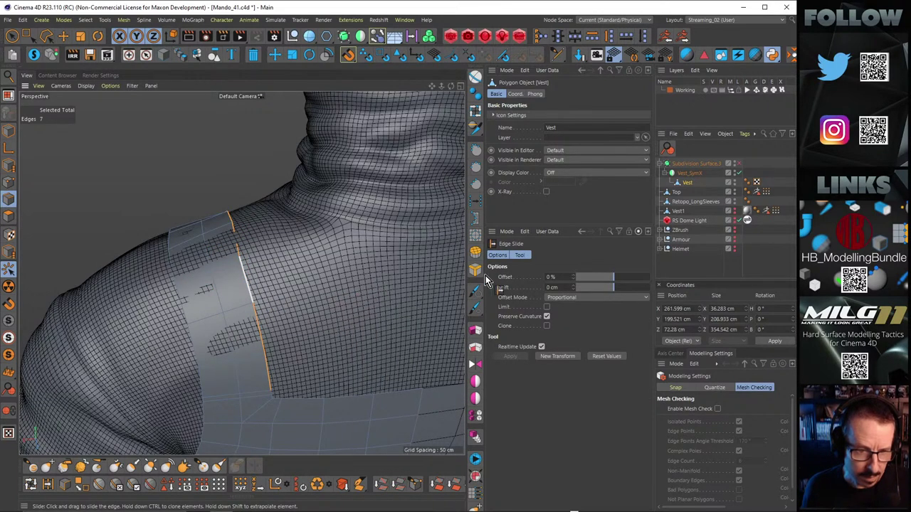
{"action": "key", "text": "e"}
{"action": "left_click_drag", "start_coordinate": [199, 277], "coordinate": [384, 243]}
{"action": "right_click_drag", "start_coordinate": [342, 247], "coordinate": [305, 255], "text": "alt"}
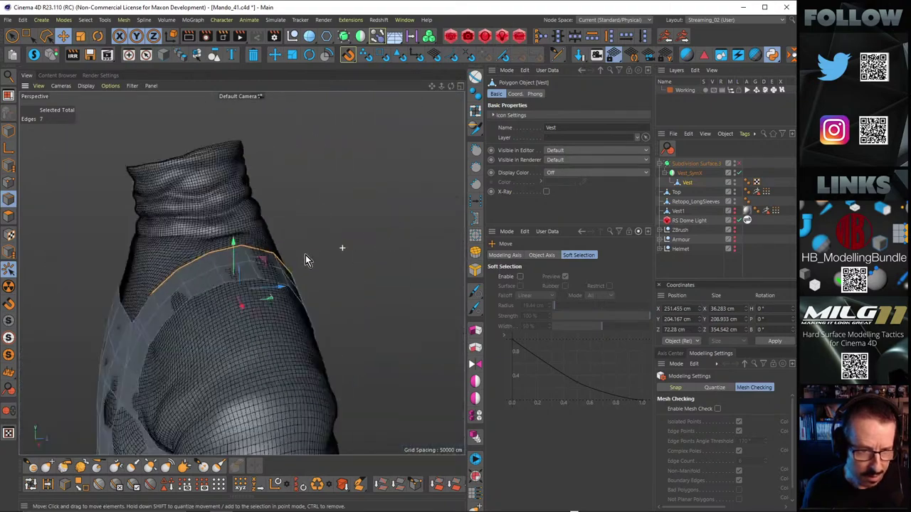
Step: Slide the point on the strap's inner border just above its inner corner along its edge by about 6 %
{"action": "left_click_drag", "start_coordinate": [306, 255], "coordinate": [227, 328], "text": "alt"}
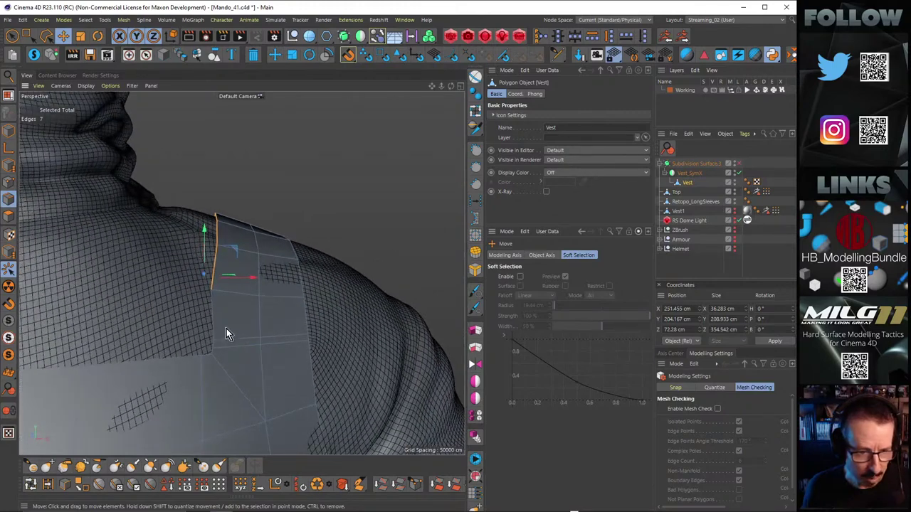
{"action": "left_click", "coordinate": [215, 343]}
{"action": "left_click_drag", "start_coordinate": [226, 369], "coordinate": [237, 348], "text": "alt"}
{"action": "left_click", "coordinate": [203, 362], "text": "shift"}
{"action": "left_click_drag", "start_coordinate": [236, 309], "coordinate": [218, 330], "text": "alt"}
{"action": "key", "text": "m"}
{"action": "key", "text": "o"}
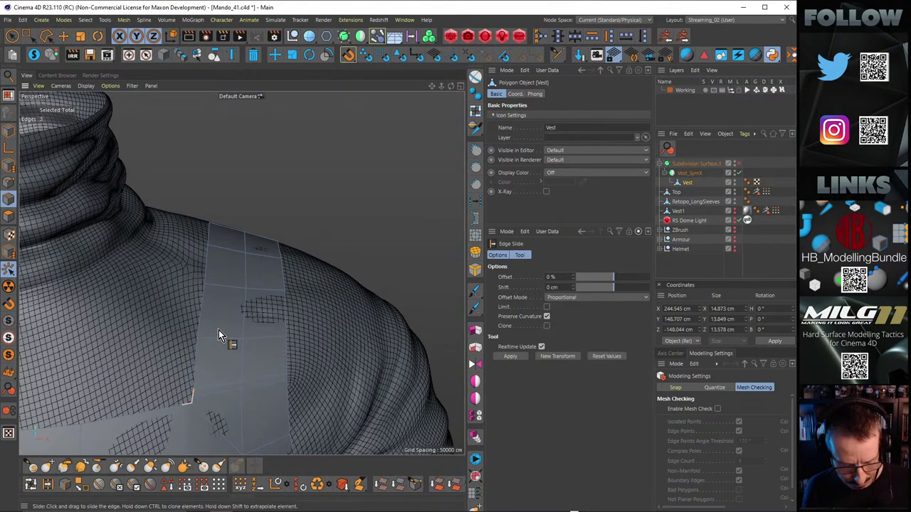
{"action": "key", "text": "Return"}
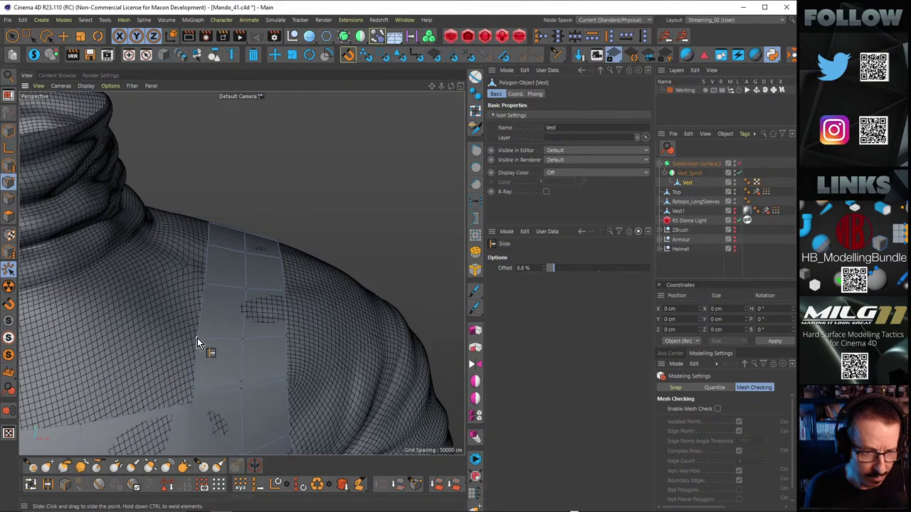
{"action": "left_click_drag", "start_coordinate": [197, 338], "coordinate": [218, 318]}
{"action": "right_click_drag", "start_coordinate": [218, 318], "coordinate": [195, 296], "text": "alt"}
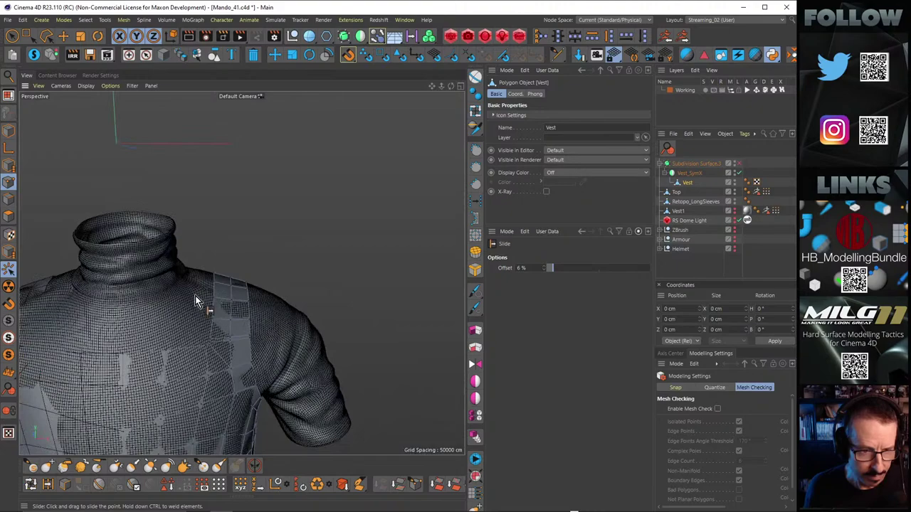
Step: Line-cut across the panel below the strap, from the point near the armhole across the adjoining polygons to the next inner vertical edge
{"action": "left_click_drag", "start_coordinate": [196, 297], "coordinate": [269, 301], "text": "alt"}
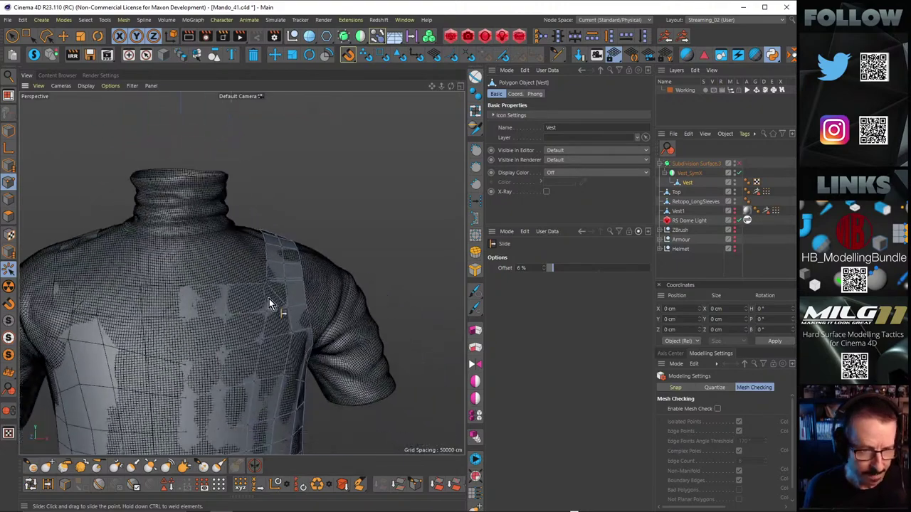
{"action": "left_click_drag", "start_coordinate": [241, 272], "coordinate": [234, 299], "text": "alt"}
{"action": "right_click_drag", "start_coordinate": [234, 299], "coordinate": [290, 270], "text": "alt"}
{"action": "left_click_drag", "start_coordinate": [290, 270], "coordinate": [295, 240], "text": "alt"}
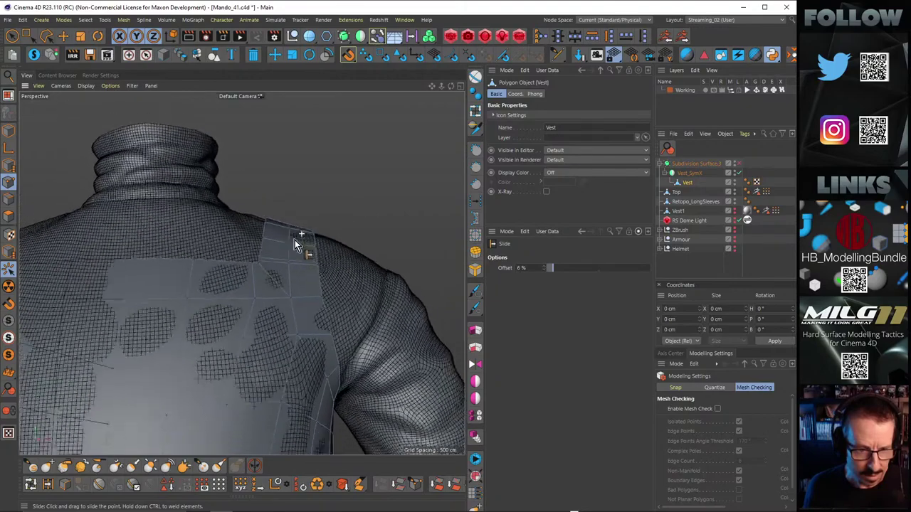
{"action": "scroll", "coordinate": [294, 240], "scroll_direction": "down", "scroll_amount": 5}
{"action": "left_click_drag", "start_coordinate": [275, 284], "coordinate": [284, 259], "text": "alt"}
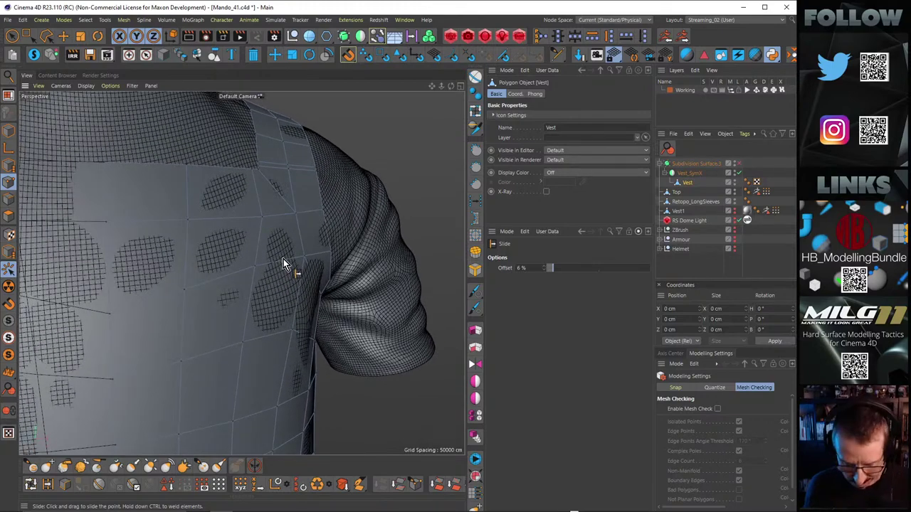
{"action": "key", "text": "k"}
{"action": "key", "text": "k"}
{"action": "left_click", "coordinate": [305, 257]}
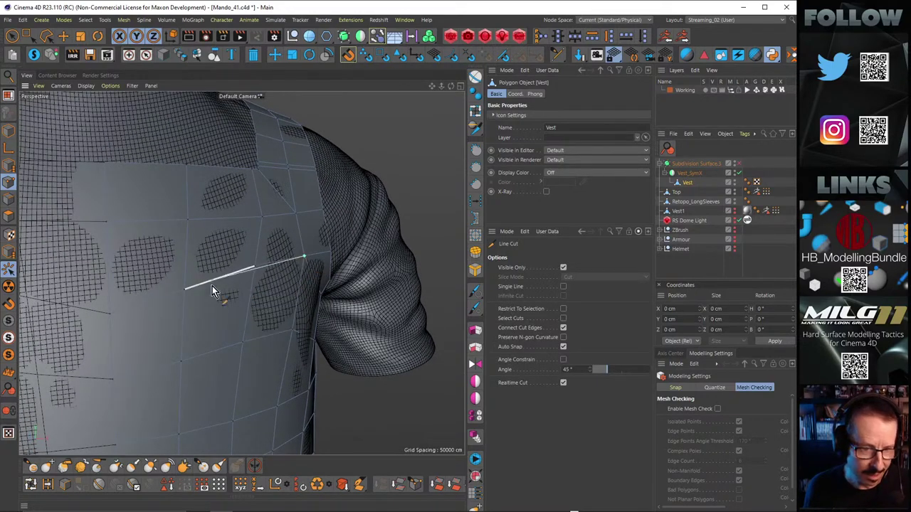
{"action": "left_click", "coordinate": [185, 291]}
{"action": "key", "text": "Escape"}
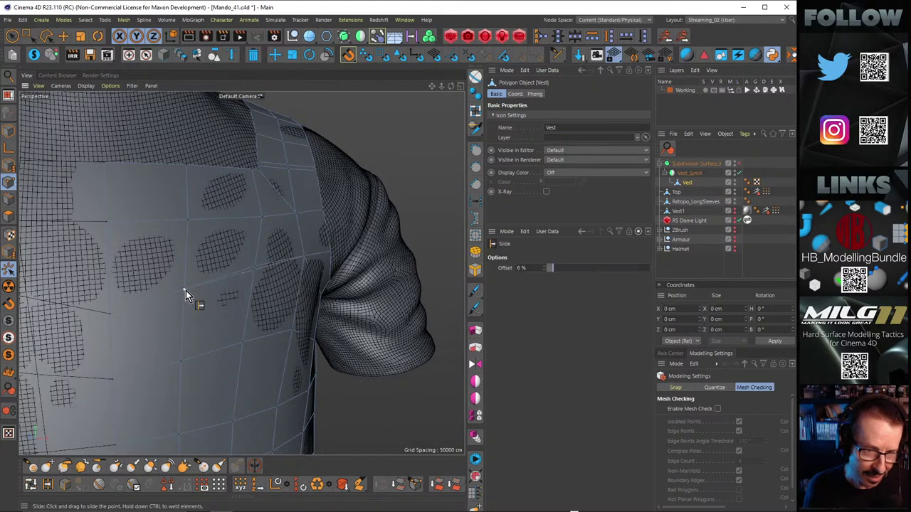
Step: Adjust the point positions along the new panel cut with the Polygon Pen and Slide tools, sliding by about 5.6 %
{"action": "key", "text": "m"}
{"action": "key", "text": "e"}
{"action": "scroll", "coordinate": [225, 283], "scroll_direction": "up", "scroll_amount": 4}
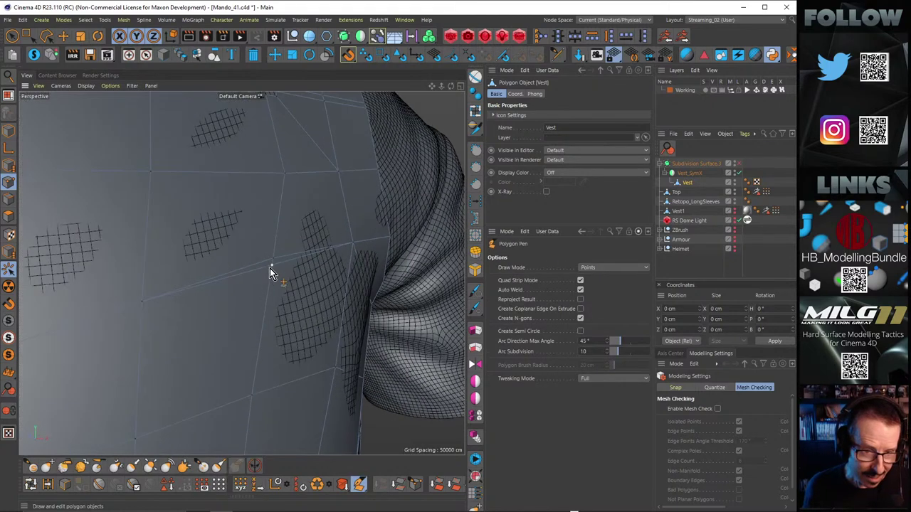
{"action": "right_click_drag", "start_coordinate": [274, 266], "coordinate": [217, 262], "text": "alt"}
{"action": "left_click_drag", "start_coordinate": [251, 267], "coordinate": [252, 291], "text": "alt"}
{"action": "key", "text": "m"}
{"action": "key", "text": "o"}
{"action": "scroll", "coordinate": [277, 246], "scroll_direction": "down", "scroll_amount": 5}
{"action": "scroll", "coordinate": [267, 286], "scroll_direction": "up", "scroll_amount": 3}
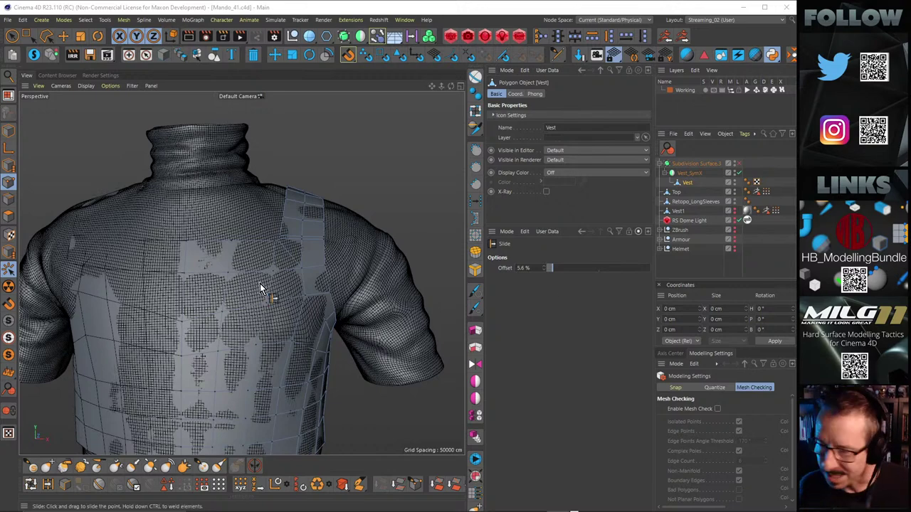
{"action": "scroll", "coordinate": [391, 229], "scroll_direction": "down", "scroll_amount": 2}
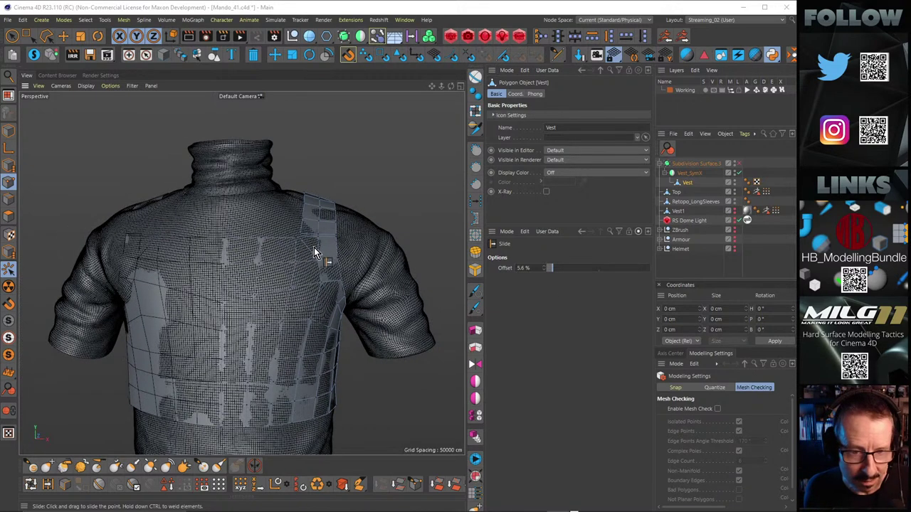
{"action": "scroll", "coordinate": [314, 247], "scroll_direction": "up", "scroll_amount": 4}
{"action": "mouse_move", "coordinate": [318, 246]}
{"action": "left_mouse_down", "text": "alt"}
{"action": "mouse_move", "coordinate": [267, 258]}
{"action": "mouse_move", "coordinate": [265, 236]}
{"action": "mouse_move", "coordinate": [327, 199]}
{"action": "mouse_move", "coordinate": [306, 250]}
{"action": "left_mouse_up", "text": "alt"}
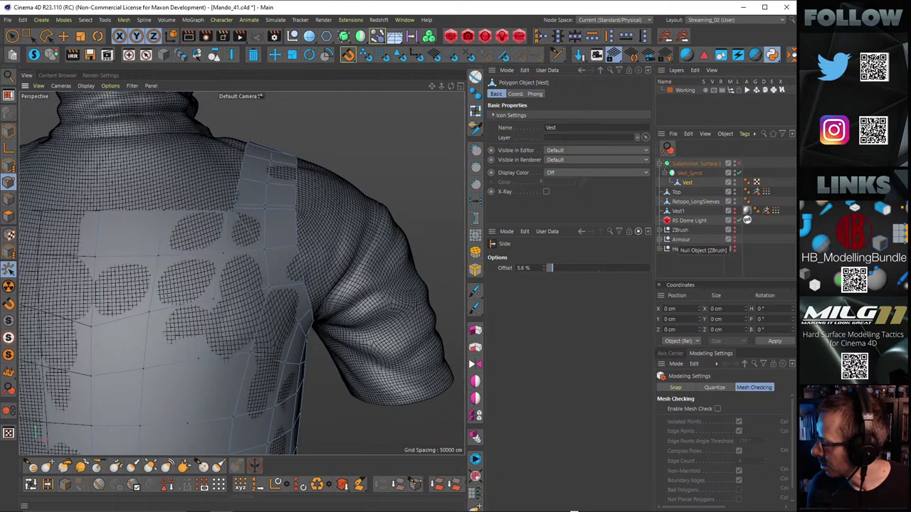
Step: Switch to the web browser, find the Modelling Drills project on the artist's portfolio website and open it
{"action": "mouse_move", "coordinate": [447, 508]}
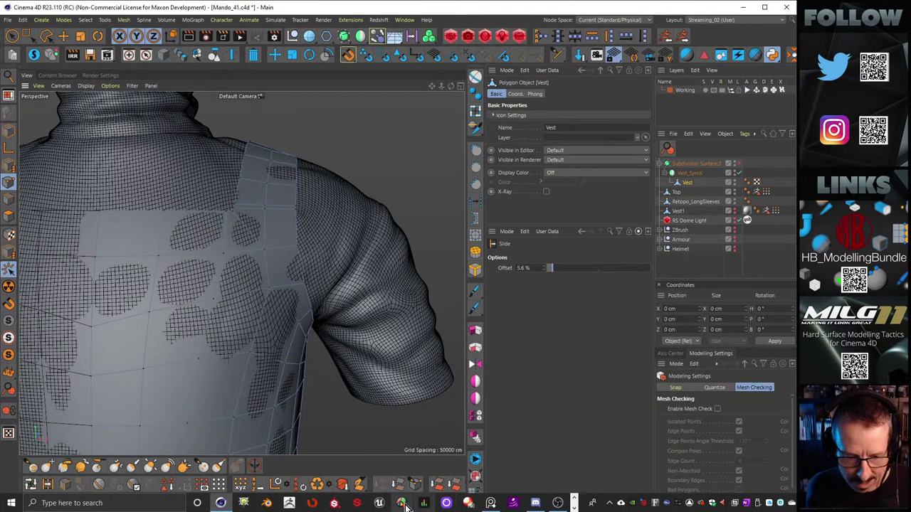
{"action": "left_click", "coordinate": [573, 499]}
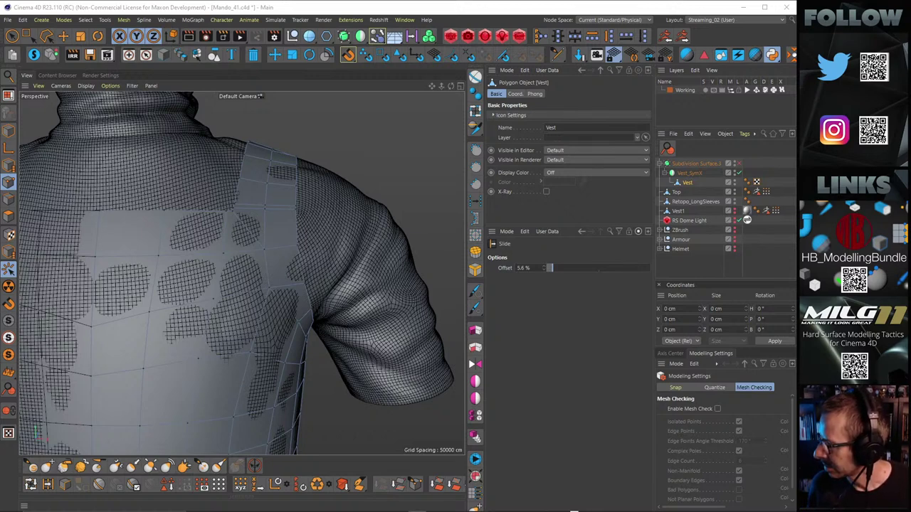
{"action": "left_click_drag", "start_coordinate": [795, 135], "coordinate": [329, 17]}
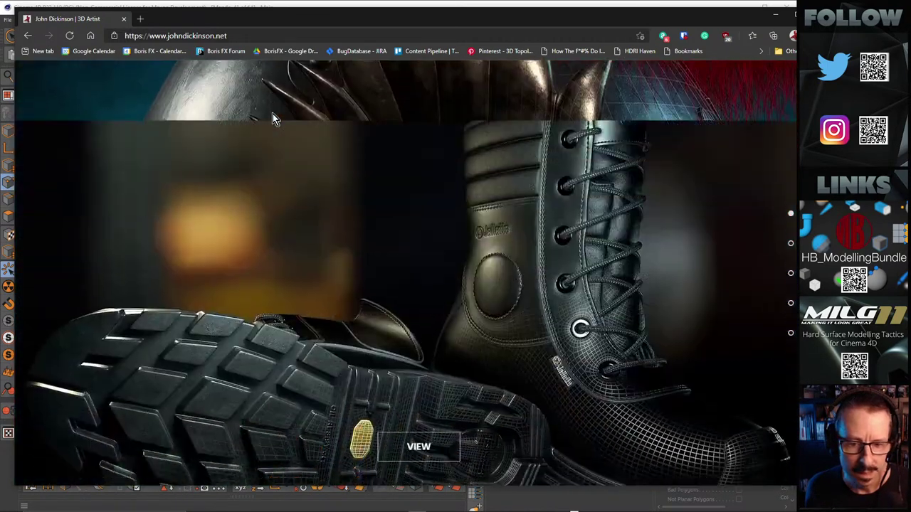
{"action": "scroll", "coordinate": [273, 113], "scroll_direction": "down", "scroll_amount": 5}
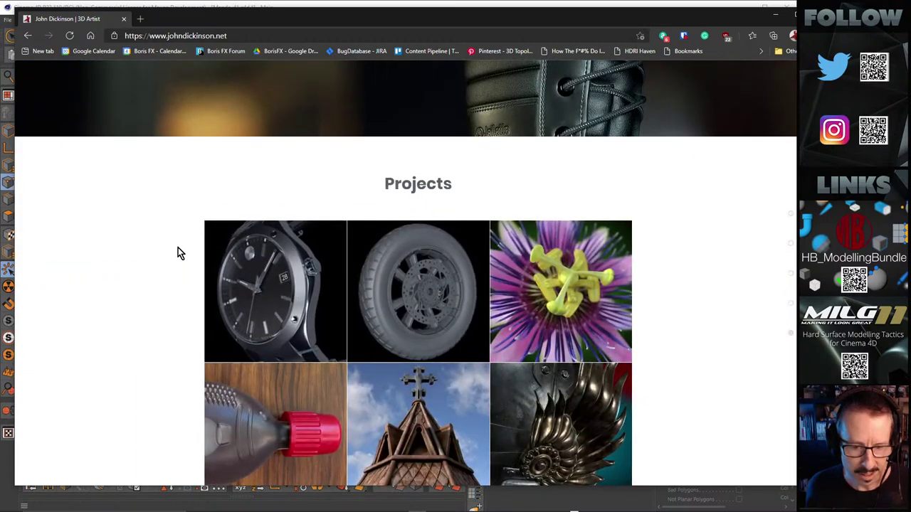
{"action": "scroll", "coordinate": [178, 253], "scroll_direction": "down", "scroll_amount": 10}
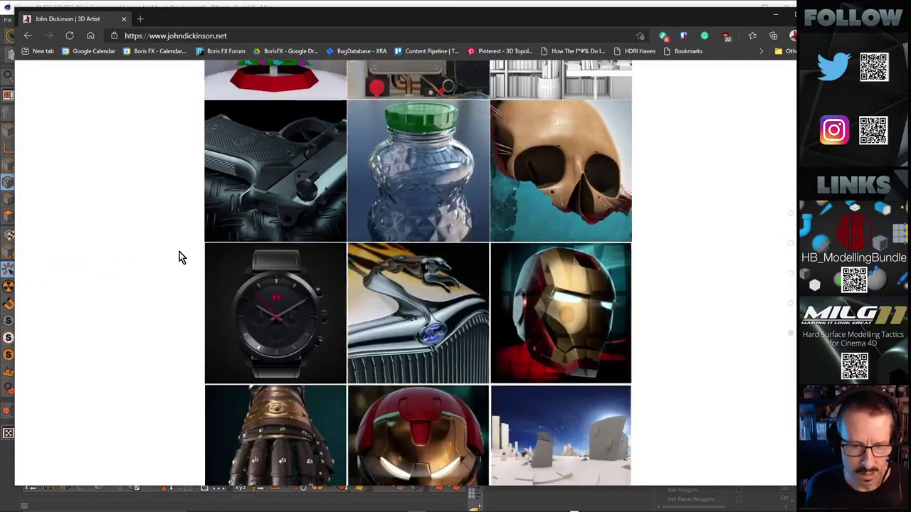
{"action": "scroll", "coordinate": [179, 257], "scroll_direction": "down", "scroll_amount": 10}
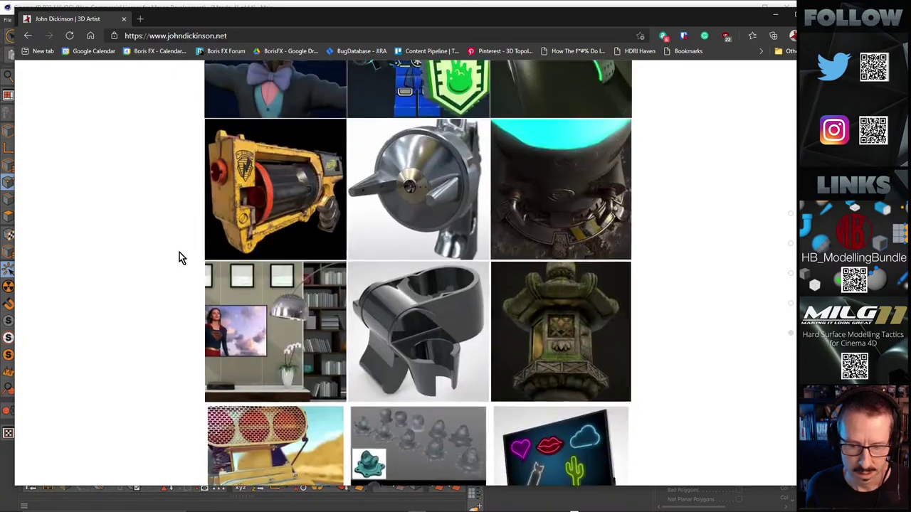
{"action": "scroll", "coordinate": [179, 257], "scroll_direction": "down", "scroll_amount": 3}
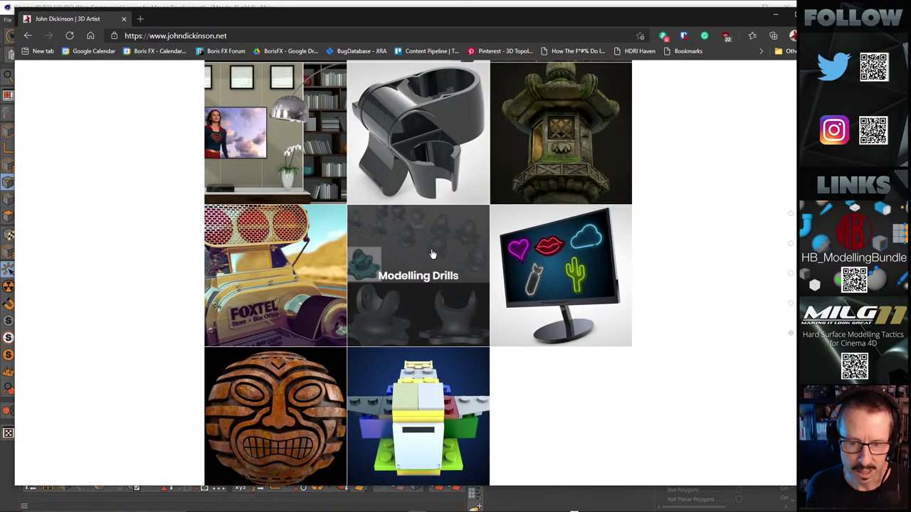
{"action": "left_click", "coordinate": [432, 254]}
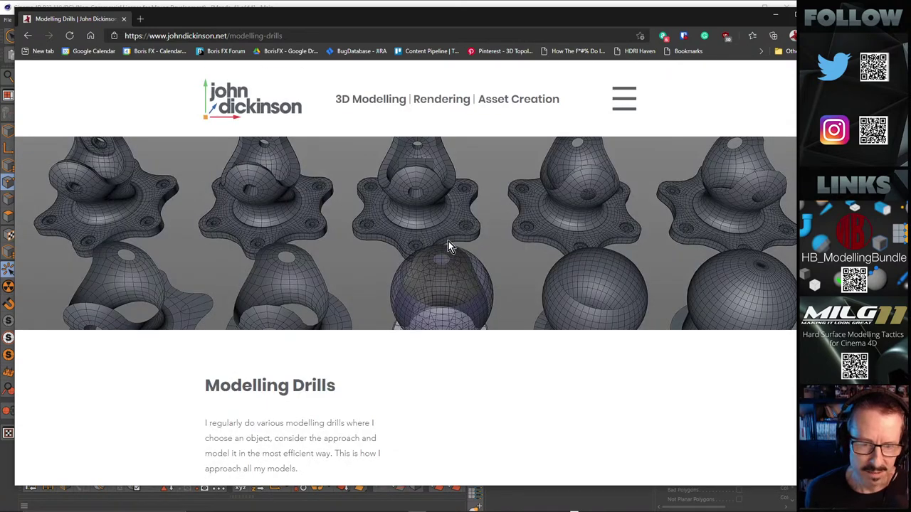
Step: Examine the Modelling Drills gallery, comparing the reference images, wireframe build stages and finished renders of the mechanical parts
{"action": "scroll", "coordinate": [451, 241], "scroll_direction": "down", "scroll_amount": 5}
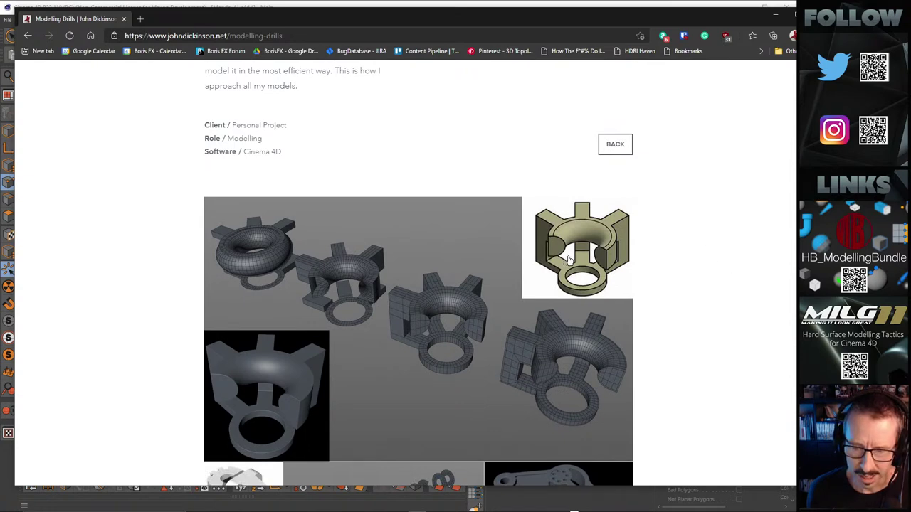
{"action": "scroll", "coordinate": [569, 259], "scroll_direction": "down", "scroll_amount": 5}
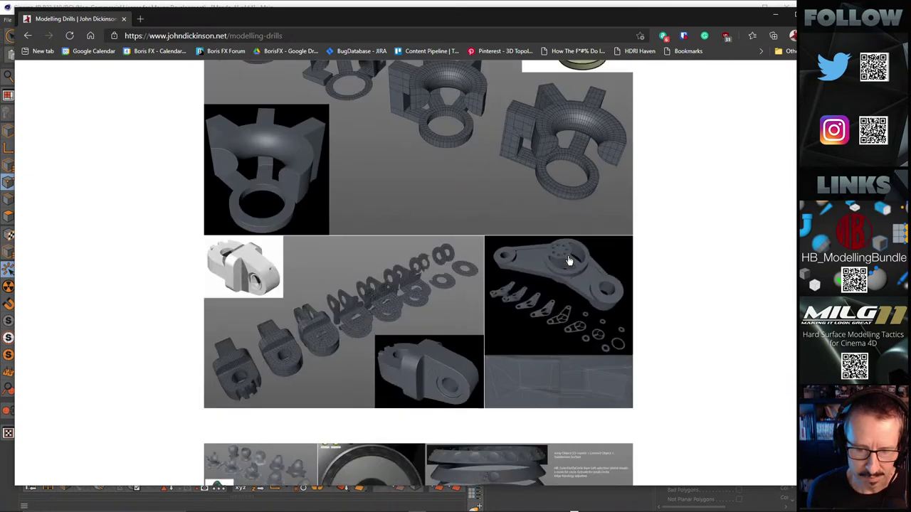
{"action": "scroll", "coordinate": [526, 260], "scroll_direction": "up", "scroll_amount": 2}
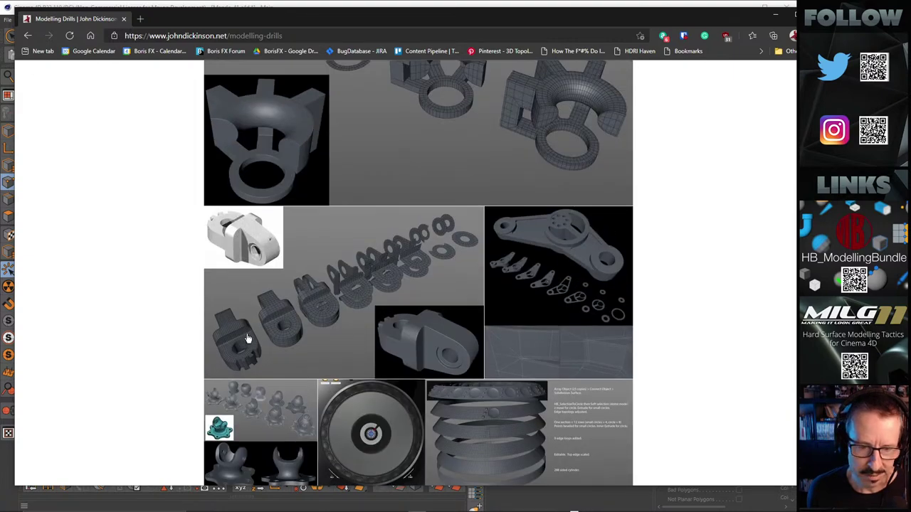
{"action": "scroll", "coordinate": [486, 268], "scroll_direction": "down", "scroll_amount": 8}
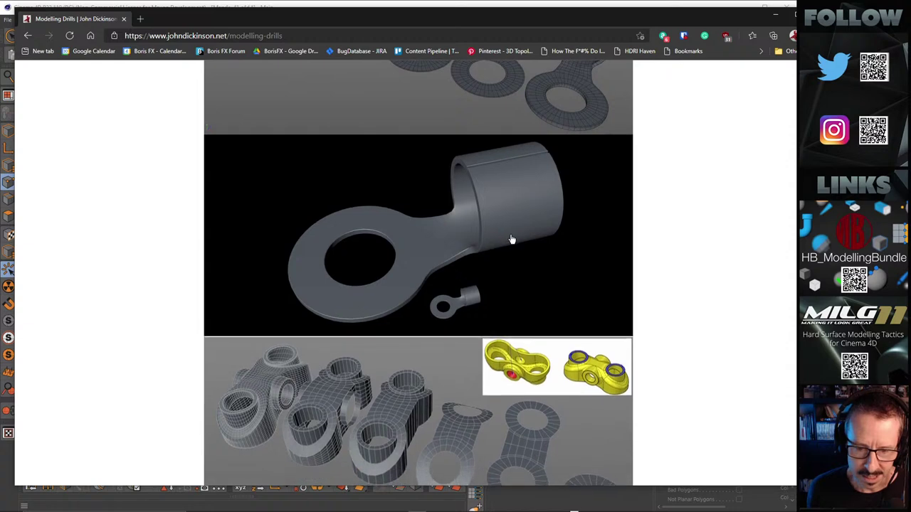
{"action": "scroll", "coordinate": [515, 238], "scroll_direction": "down", "scroll_amount": 2}
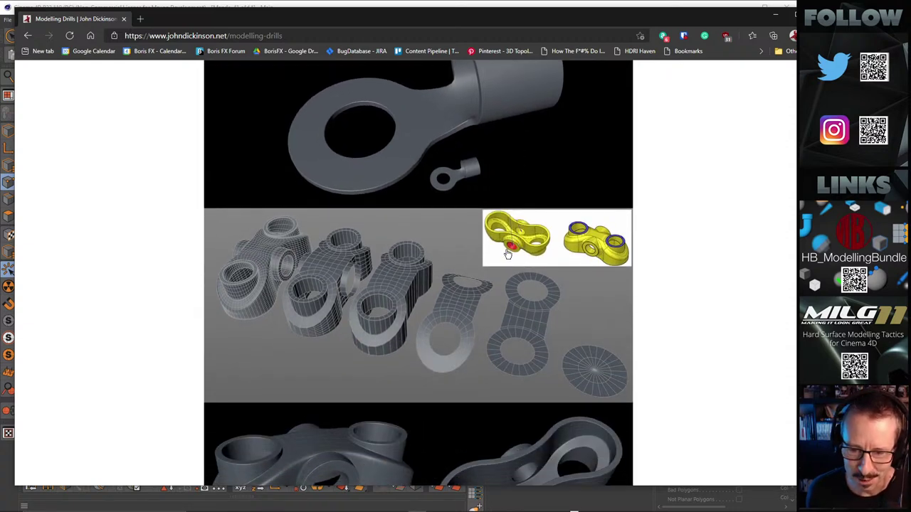
{"action": "scroll", "coordinate": [507, 254], "scroll_direction": "down", "scroll_amount": 6}
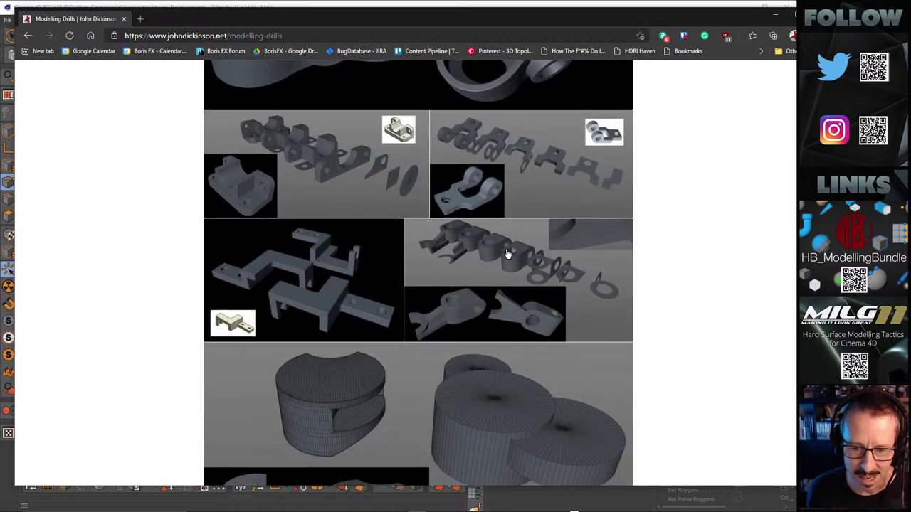
{"action": "scroll", "coordinate": [507, 254], "scroll_direction": "down", "scroll_amount": 5}
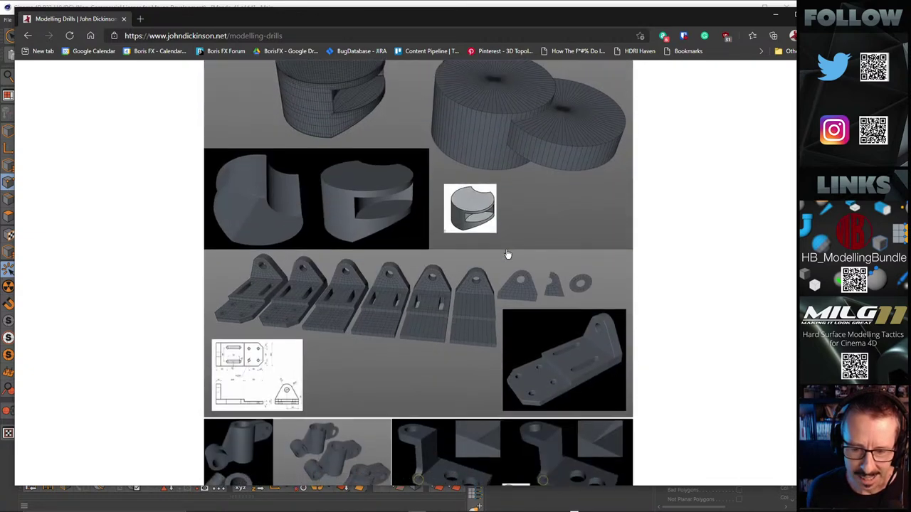
{"action": "scroll", "coordinate": [508, 254], "scroll_direction": "down", "scroll_amount": 5}
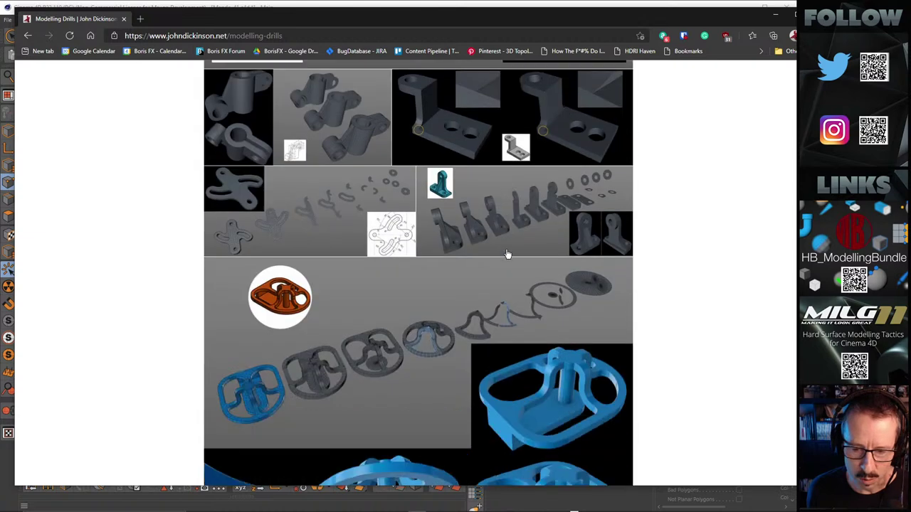
{"action": "scroll", "coordinate": [507, 254], "scroll_direction": "down", "scroll_amount": 1}
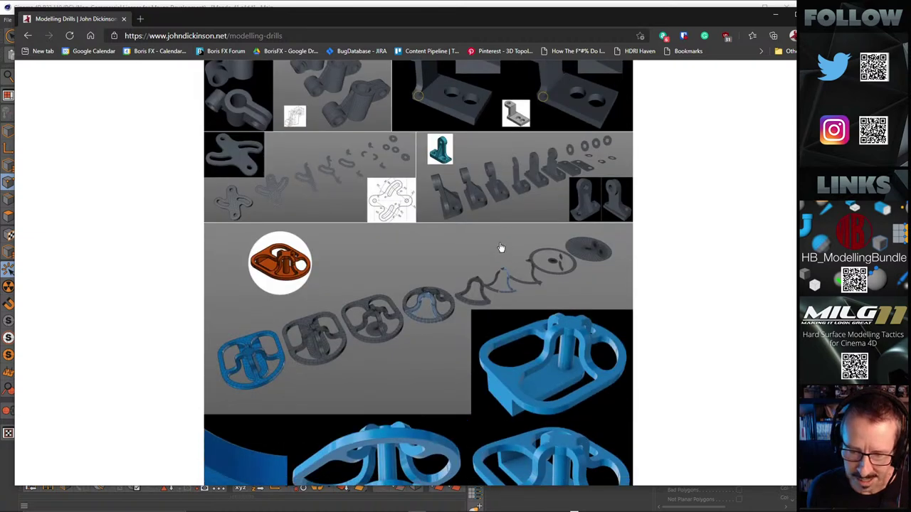
{"action": "scroll", "coordinate": [496, 232], "scroll_direction": "down", "scroll_amount": 3}
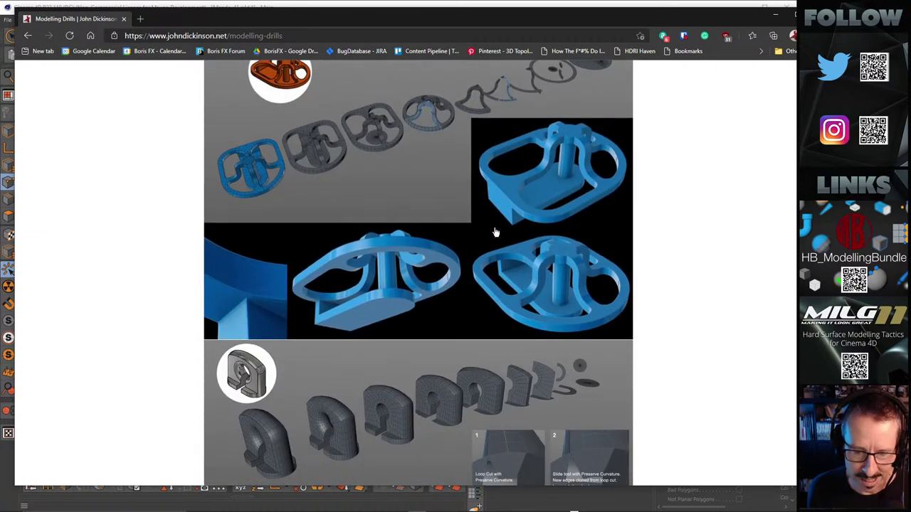
{"action": "scroll", "coordinate": [496, 231], "scroll_direction": "down", "scroll_amount": 3}
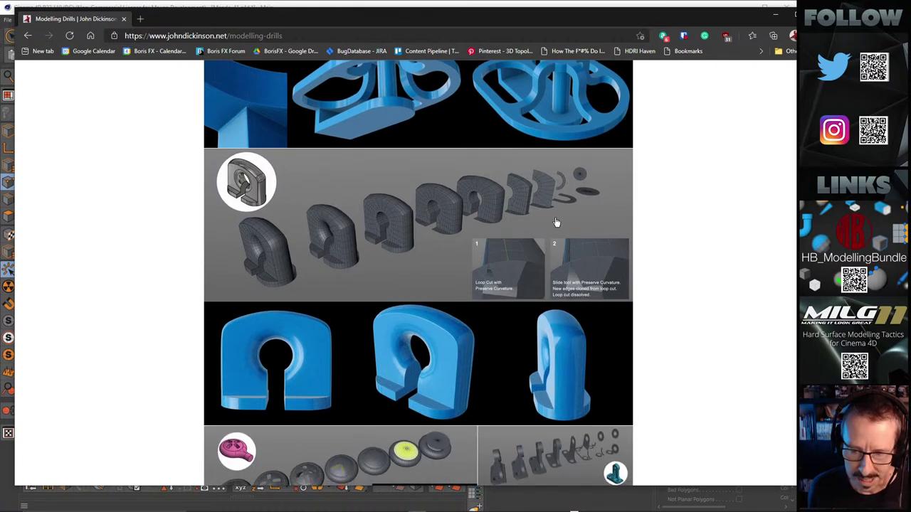
{"action": "scroll", "coordinate": [556, 222], "scroll_direction": "down", "scroll_amount": 1}
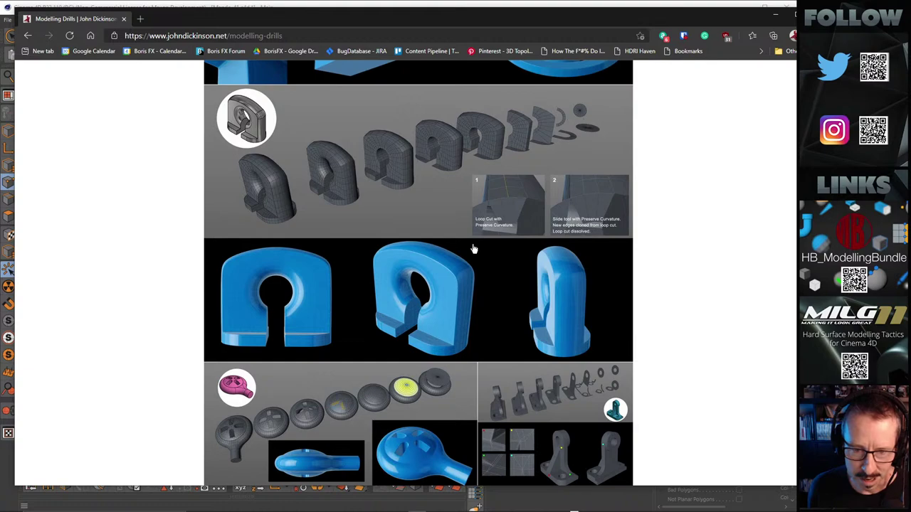
{"action": "scroll", "coordinate": [473, 248], "scroll_direction": "down", "scroll_amount": 5}
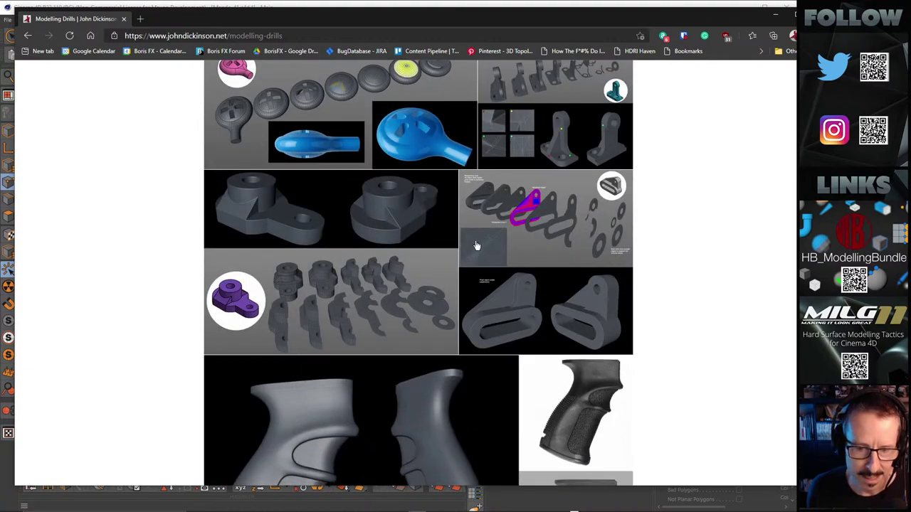
{"action": "scroll", "coordinate": [476, 245], "scroll_direction": "down", "scroll_amount": 4}
{"action": "scroll", "coordinate": [477, 245], "scroll_direction": "down", "scroll_amount": 1}
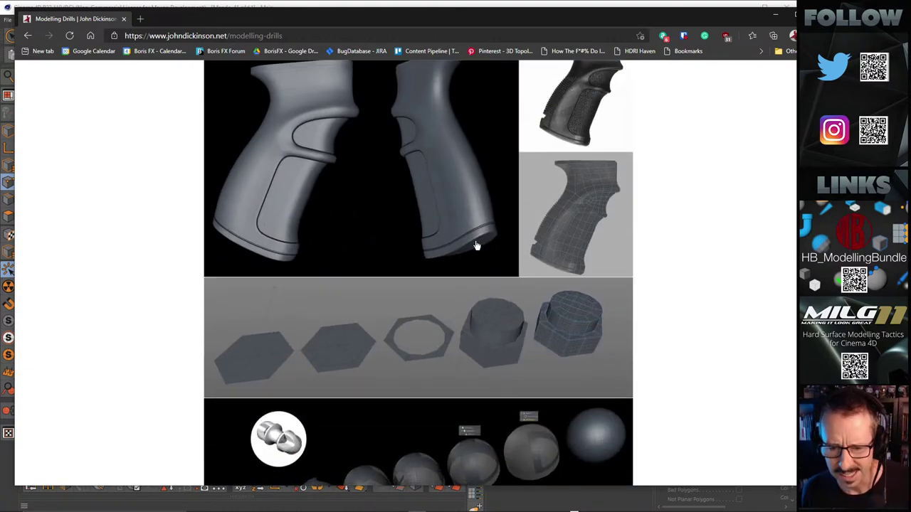
Step: Finish viewing the Modelling Drills gallery, return to Cinema 4D and show the armour around the vest's armhole
{"action": "scroll", "coordinate": [477, 245], "scroll_direction": "down", "scroll_amount": 3}
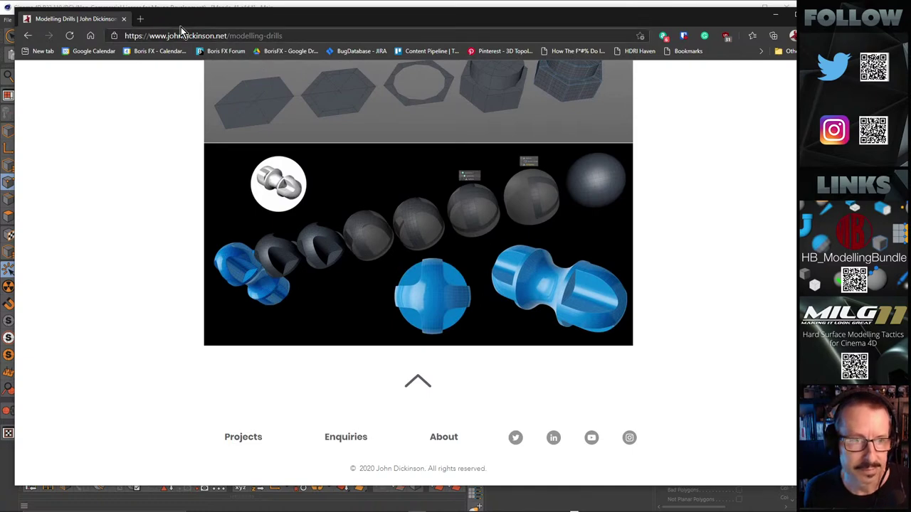
{"action": "left_click", "coordinate": [779, 17]}
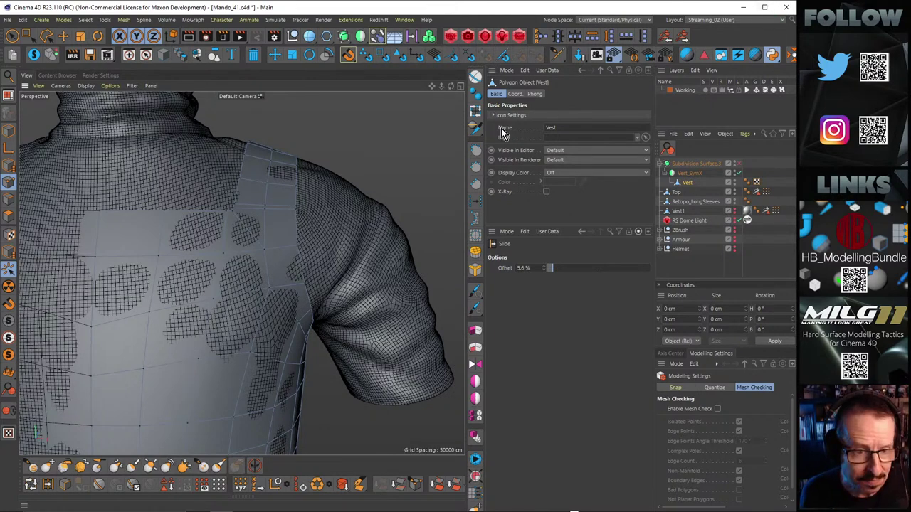
{"action": "scroll", "coordinate": [263, 232], "scroll_direction": "down", "scroll_amount": 3}
{"action": "left_click_drag", "start_coordinate": [263, 232], "coordinate": [227, 227], "text": "alt"}
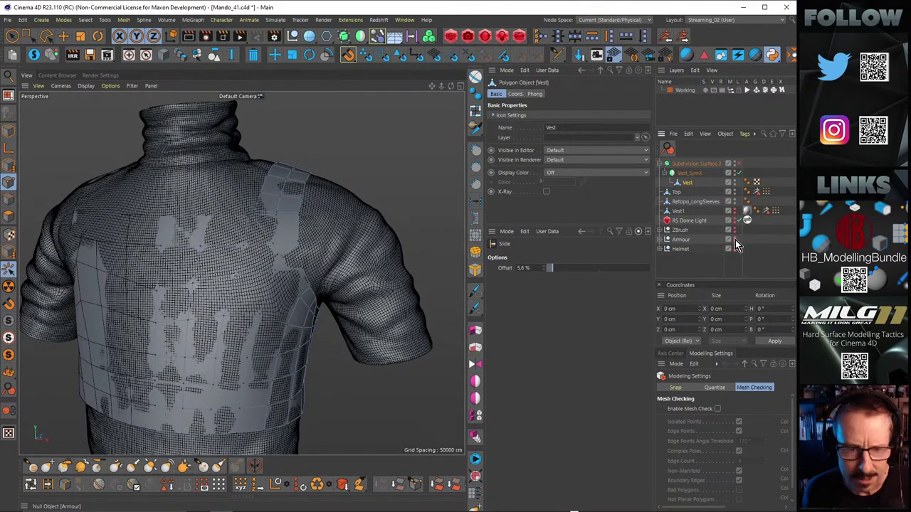
{"action": "left_click", "coordinate": [34, 55]}
{"action": "left_click_drag", "start_coordinate": [241, 212], "coordinate": [334, 286], "text": "alt"}
{"action": "scroll", "coordinate": [251, 226], "scroll_direction": "up", "scroll_amount": 3}
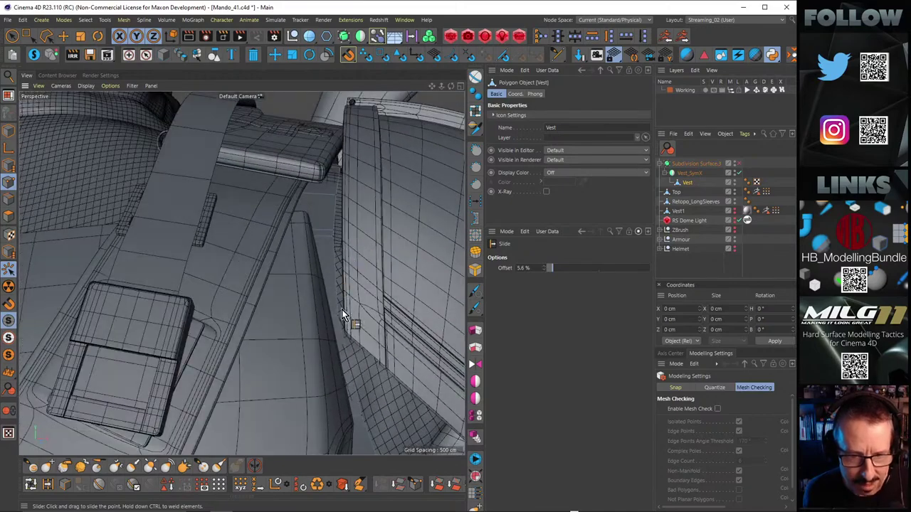
{"action": "left_click_drag", "start_coordinate": [353, 362], "coordinate": [311, 315], "text": "alt"}
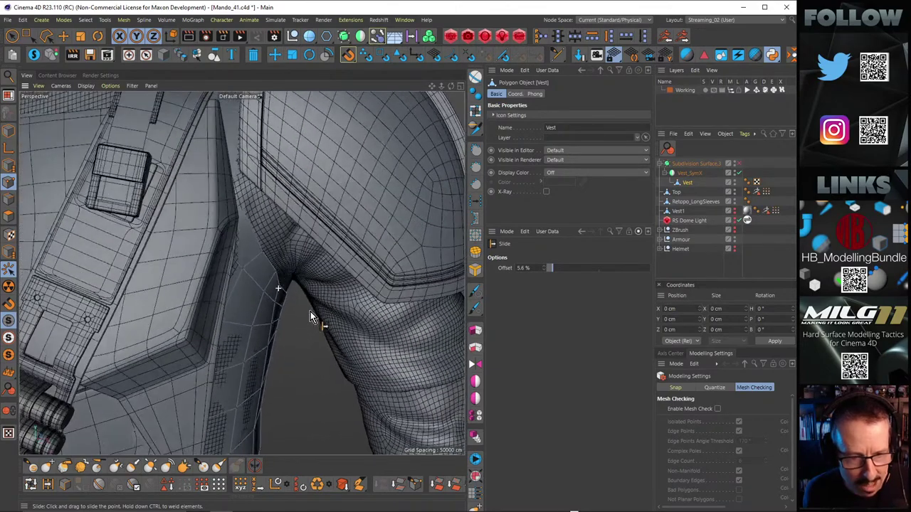
Step: Smear the vest's edge points at the armpit with the Brush tool at a 44.333 cm radius
{"action": "left_click", "coordinate": [64, 36]}
{"action": "left_click", "coordinate": [280, 287]}
{"action": "left_click_drag", "start_coordinate": [279, 287], "coordinate": [279, 264], "text": "alt"}
{"action": "left_click", "coordinate": [425, 265]}
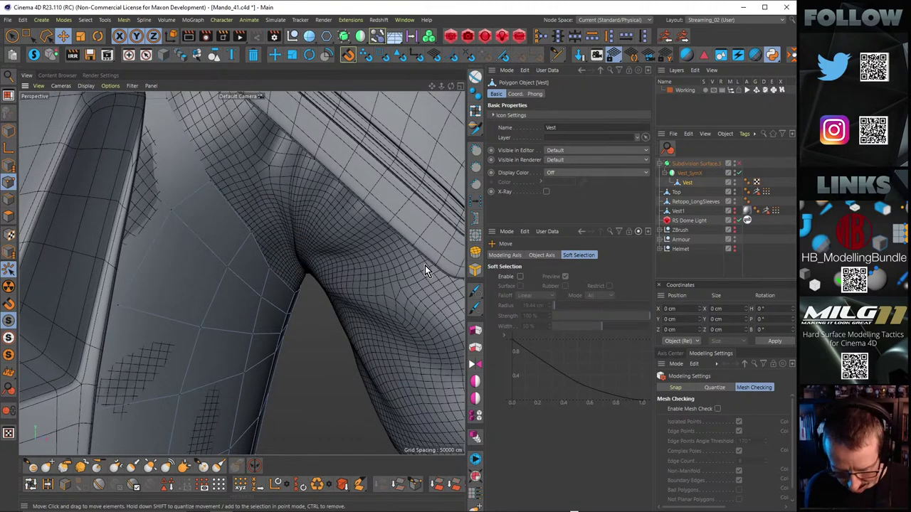
{"action": "key", "text": "m"}
{"action": "key", "text": "c"}
{"action": "middle_click_drag", "start_coordinate": [371, 286], "coordinate": [294, 317]}
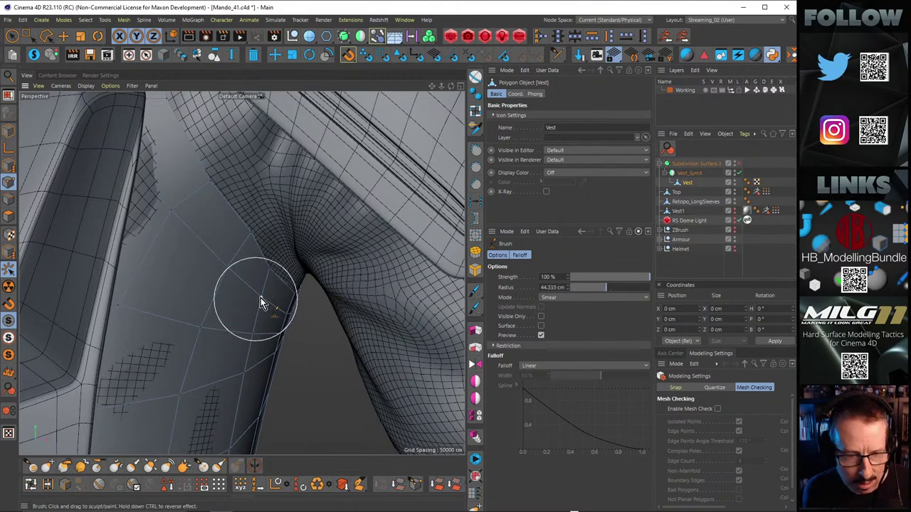
{"action": "scroll", "coordinate": [261, 297], "scroll_direction": "up", "scroll_amount": 1}
{"action": "mouse_move", "coordinate": [271, 268]}
{"action": "left_mouse_down"}
{"action": "mouse_move", "coordinate": [282, 259]}
{"action": "mouse_move", "coordinate": [308, 303]}
{"action": "mouse_move", "coordinate": [286, 260]}
{"action": "mouse_move", "coordinate": [277, 281]}
{"action": "mouse_move", "coordinate": [272, 255]}
{"action": "mouse_move", "coordinate": [249, 236]}
{"action": "mouse_move", "coordinate": [309, 272]}
{"action": "mouse_move", "coordinate": [305, 266]}
{"action": "mouse_move", "coordinate": [351, 310]}
{"action": "left_mouse_up"}
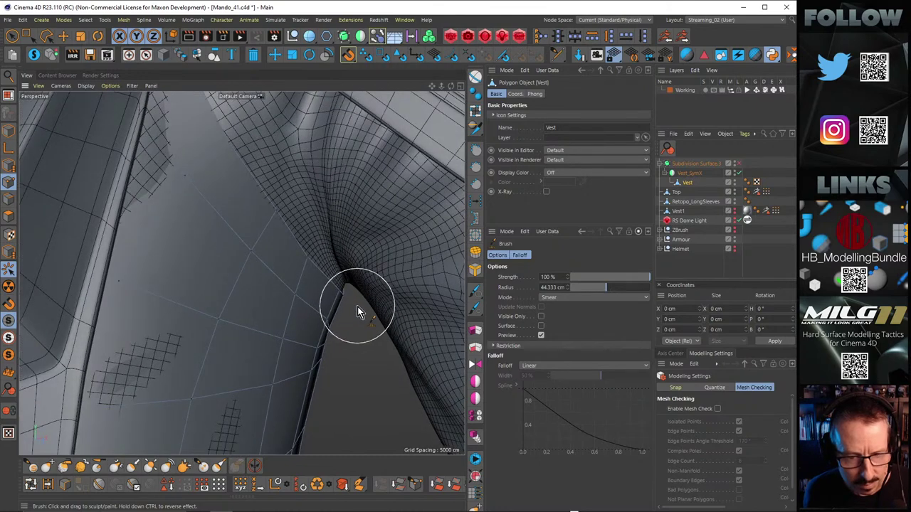
Step: Reduce the Brush radius to 20.172 cm, check the vest's edge at the armpit and undo the last change
{"action": "middle_click_drag", "start_coordinate": [358, 317], "coordinate": [330, 319]}
{"action": "mouse_move", "coordinate": [330, 317]}
{"action": "left_mouse_down", "text": "alt"}
{"action": "mouse_move", "coordinate": [316, 281]}
{"action": "mouse_move", "coordinate": [338, 291]}
{"action": "left_mouse_up", "text": "alt"}
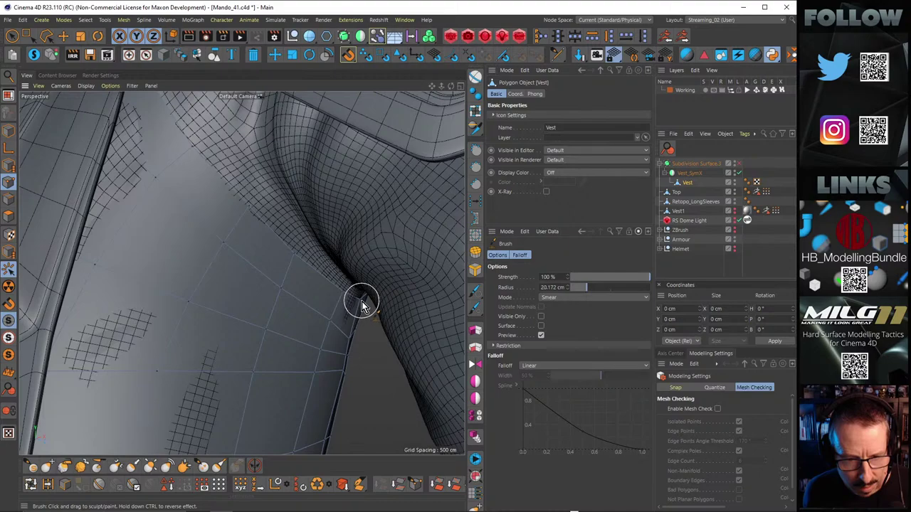
{"action": "mouse_move", "coordinate": [361, 303]}
{"action": "left_mouse_down", "text": "alt"}
{"action": "mouse_move", "coordinate": [305, 263]}
{"action": "mouse_move", "coordinate": [297, 275]}
{"action": "mouse_move", "coordinate": [316, 215]}
{"action": "left_mouse_up", "text": "alt"}
{"action": "right_click_drag", "start_coordinate": [321, 247], "coordinate": [379, 242], "text": "alt"}
{"action": "mouse_move", "coordinate": [379, 242]}
{"action": "left_mouse_down", "text": "alt"}
{"action": "mouse_move", "coordinate": [332, 266]}
{"action": "mouse_move", "coordinate": [322, 226]}
{"action": "left_mouse_up", "text": "alt"}
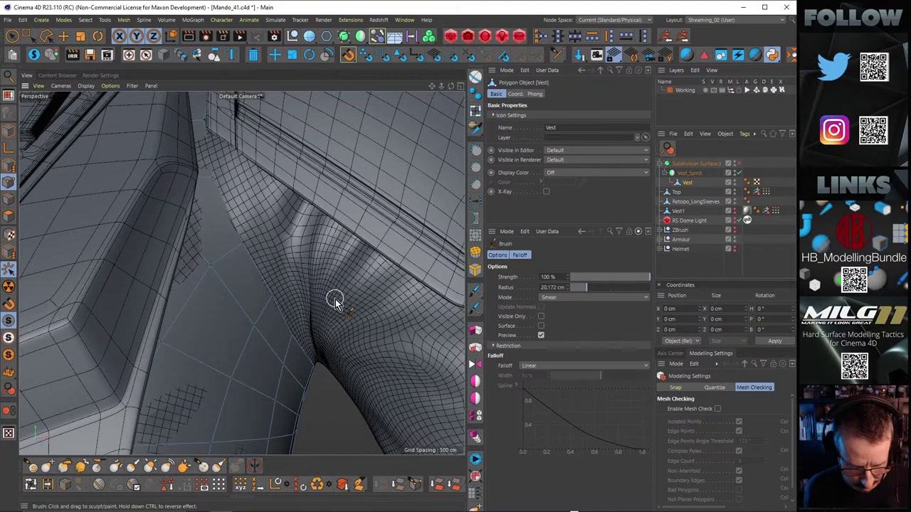
{"action": "key", "text": "ctrl+z"}
Step: Select all points of the Top object and smooth its underarm crease with the Brush in Smooth mode at a 3.744 cm radius
{"action": "right_click_drag", "start_coordinate": [309, 285], "coordinate": [343, 260], "text": "alt"}
{"action": "mouse_move", "coordinate": [345, 261]}
{"action": "left_mouse_down", "text": "alt"}
{"action": "mouse_move", "coordinate": [413, 366]}
{"action": "mouse_move", "coordinate": [445, 377]}
{"action": "mouse_move", "coordinate": [280, 295]}
{"action": "mouse_move", "coordinate": [329, 171]}
{"action": "mouse_move", "coordinate": [294, 288]}
{"action": "mouse_move", "coordinate": [306, 239]}
{"action": "mouse_move", "coordinate": [403, 128]}
{"action": "mouse_move", "coordinate": [265, 335]}
{"action": "mouse_move", "coordinate": [313, 284]}
{"action": "mouse_move", "coordinate": [291, 261]}
{"action": "mouse_move", "coordinate": [240, 303]}
{"action": "left_mouse_up", "text": "alt"}
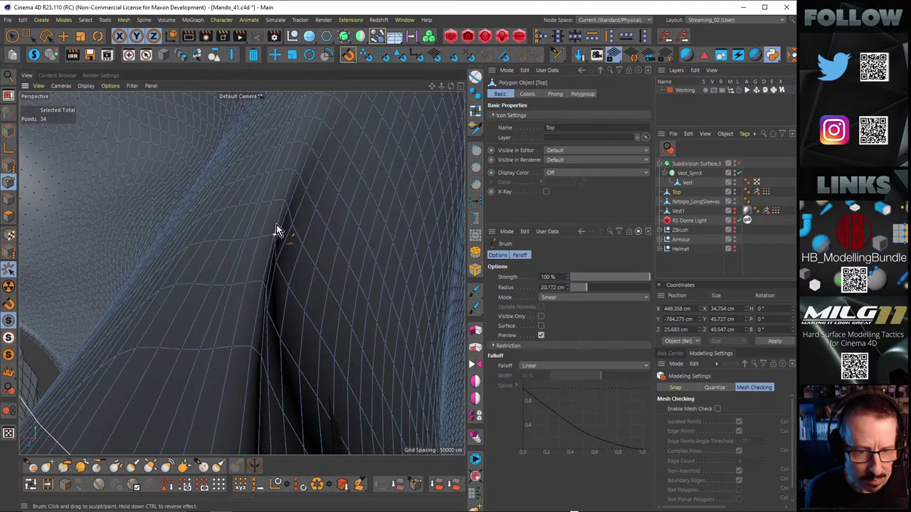
{"action": "mouse_move", "coordinate": [276, 224]}
{"action": "middle_mouse_down"}
{"action": "mouse_move", "coordinate": [240, 240]}
{"action": "mouse_move", "coordinate": [20, 271]}
{"action": "middle_mouse_up"}
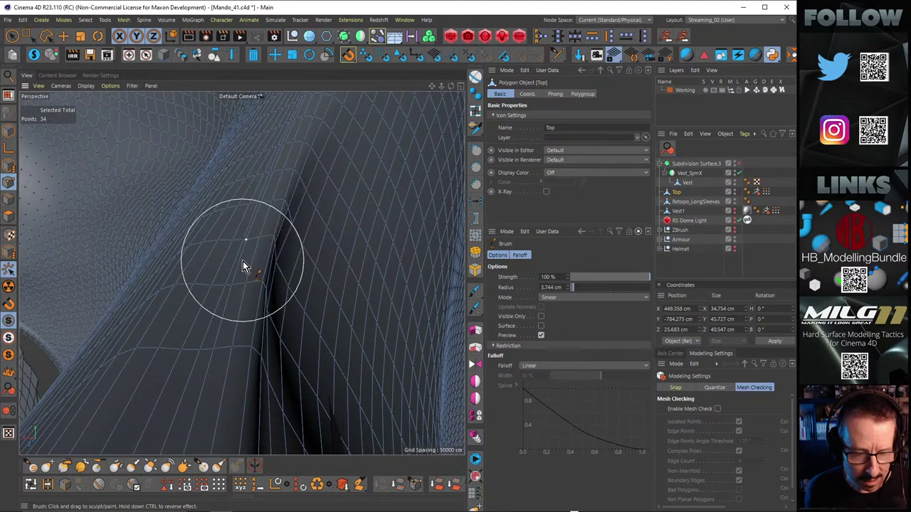
{"action": "scroll", "coordinate": [306, 240], "scroll_direction": "down", "scroll_amount": 2}
{"action": "key", "text": "ctrl+a"}
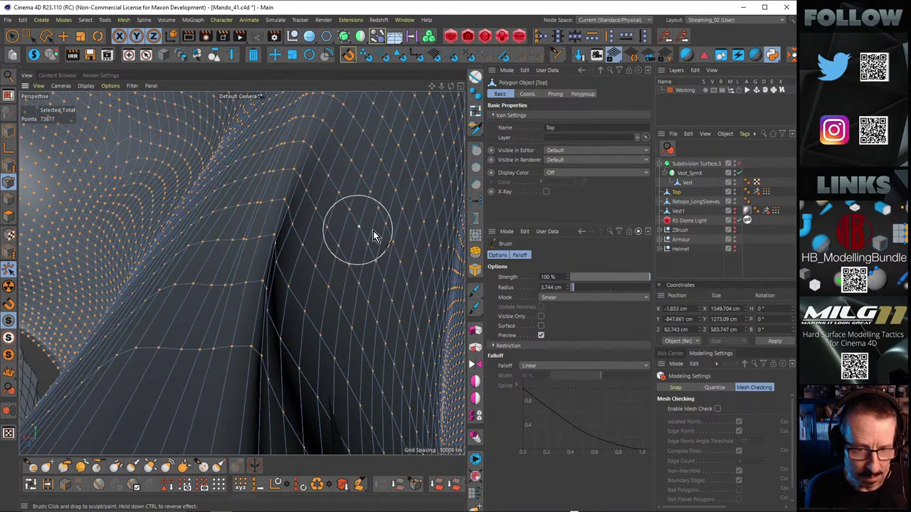
{"action": "left_click", "coordinate": [561, 299]}
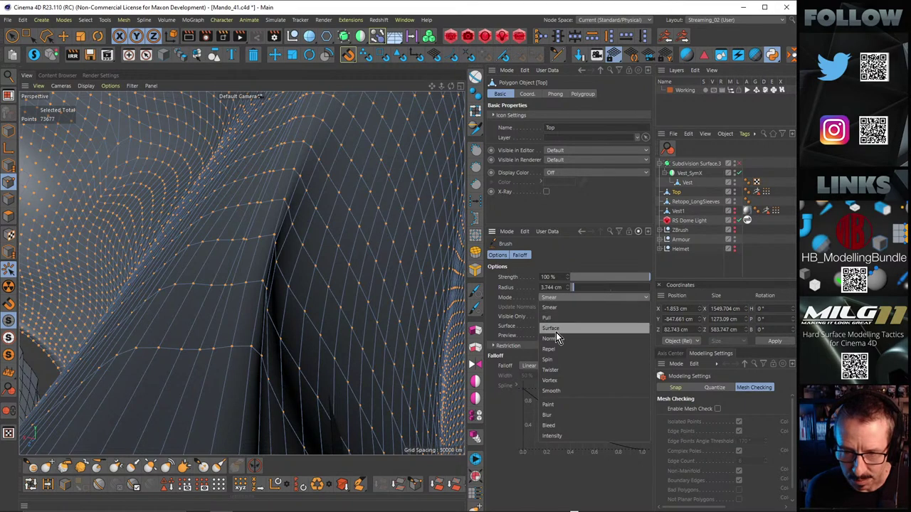
{"action": "left_click", "coordinate": [559, 390]}
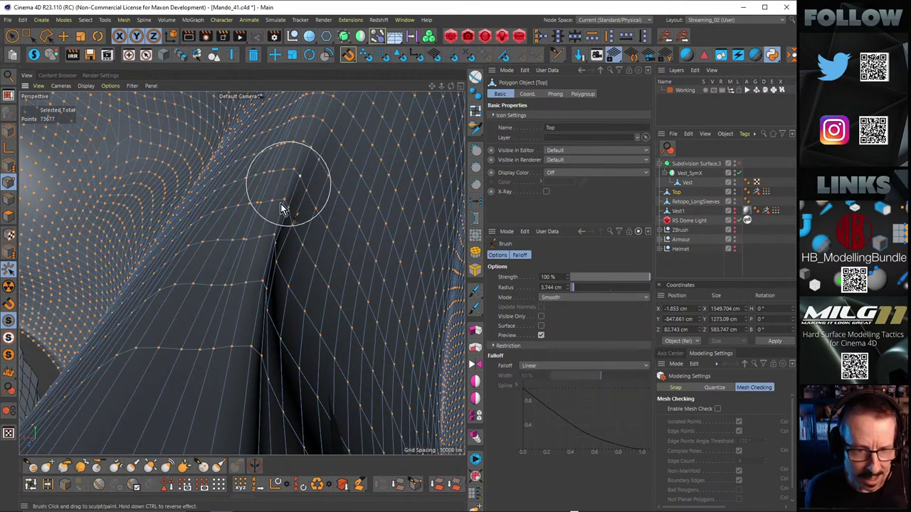
{"action": "left_click_drag", "start_coordinate": [280, 203], "coordinate": [255, 300]}
{"action": "mouse_move", "coordinate": [288, 168]}
{"action": "left_mouse_down", "text": "alt"}
{"action": "mouse_move", "coordinate": [296, 220]}
{"action": "mouse_move", "coordinate": [275, 202]}
{"action": "left_mouse_up", "text": "alt"}
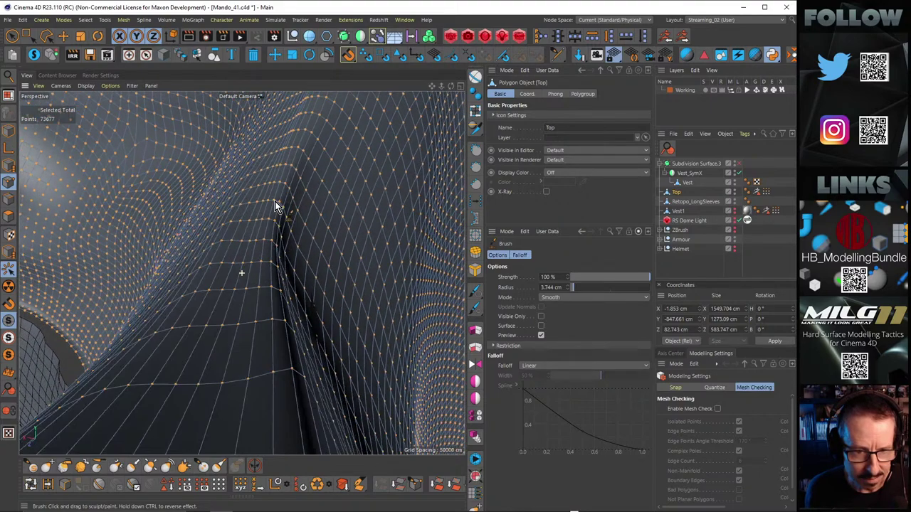
Step: Smooth the tightly packed points deeper along the Top's underarm fold with the 3.744 cm brush
{"action": "mouse_move", "coordinate": [242, 273]}
{"action": "left_mouse_down", "text": "alt"}
{"action": "mouse_move", "coordinate": [240, 334]}
{"action": "mouse_move", "coordinate": [272, 234]}
{"action": "mouse_move", "coordinate": [252, 242]}
{"action": "mouse_move", "coordinate": [276, 247]}
{"action": "mouse_move", "coordinate": [260, 254]}
{"action": "mouse_move", "coordinate": [277, 241]}
{"action": "mouse_move", "coordinate": [220, 258]}
{"action": "mouse_move", "coordinate": [240, 271]}
{"action": "mouse_move", "coordinate": [377, 254]}
{"action": "mouse_move", "coordinate": [177, 212]}
{"action": "mouse_move", "coordinate": [216, 229]}
{"action": "mouse_move", "coordinate": [385, 201]}
{"action": "mouse_move", "coordinate": [351, 259]}
{"action": "mouse_move", "coordinate": [378, 270]}
{"action": "mouse_move", "coordinate": [424, 223]}
{"action": "mouse_move", "coordinate": [232, 234]}
{"action": "mouse_move", "coordinate": [236, 227]}
{"action": "mouse_move", "coordinate": [213, 228]}
{"action": "left_mouse_up", "text": "alt"}
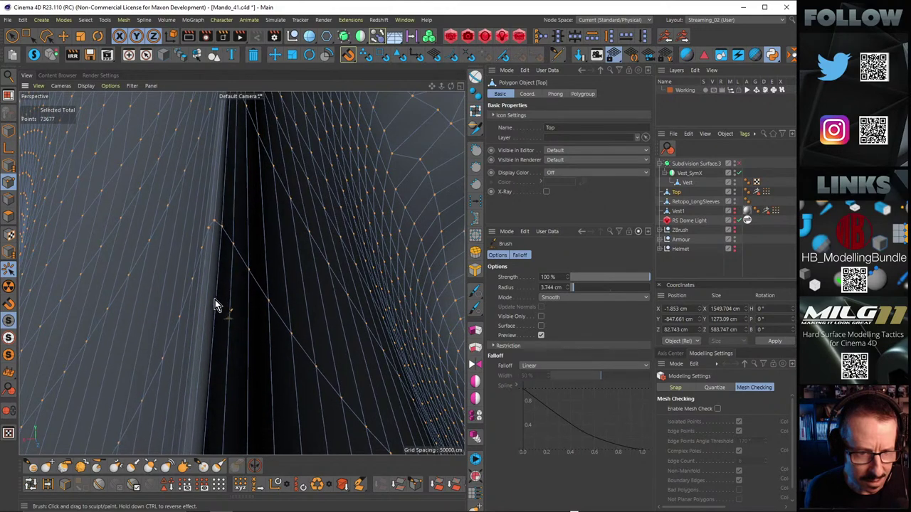
{"action": "right_click_drag", "start_coordinate": [232, 245], "coordinate": [205, 288], "text": "alt"}
{"action": "left_click_drag", "start_coordinate": [242, 272], "coordinate": [235, 161], "text": "alt"}
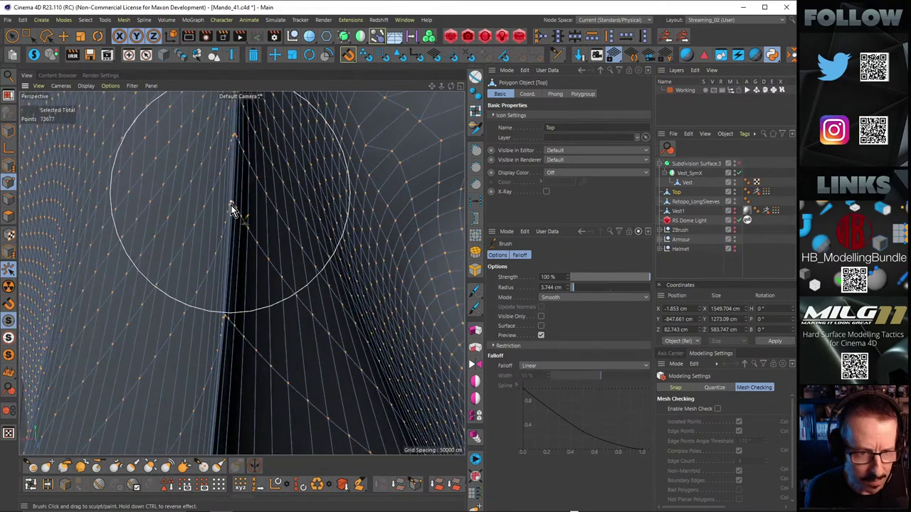
{"action": "mouse_move", "coordinate": [232, 206]}
{"action": "left_mouse_down"}
{"action": "mouse_move", "coordinate": [236, 375]}
{"action": "mouse_move", "coordinate": [252, 182]}
{"action": "mouse_move", "coordinate": [235, 199]}
{"action": "left_mouse_up"}
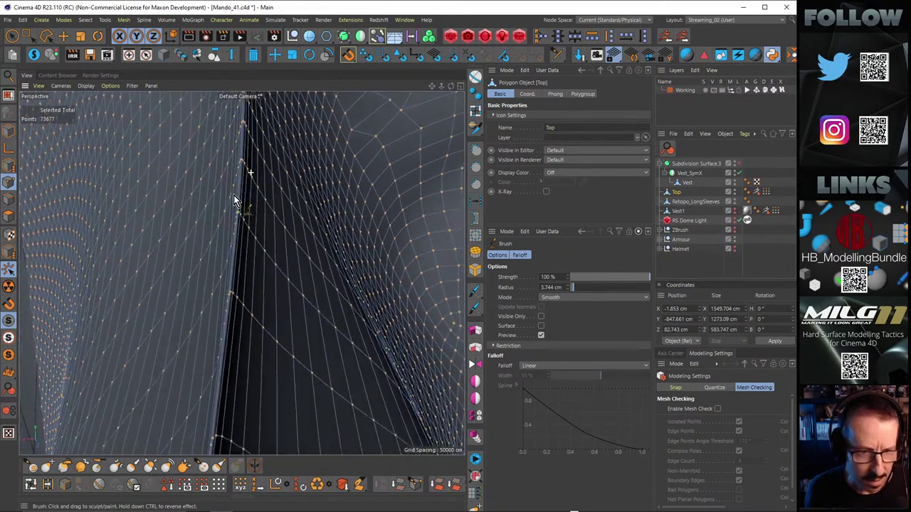
{"action": "mouse_move", "coordinate": [239, 268]}
{"action": "left_mouse_down"}
{"action": "mouse_move", "coordinate": [237, 344]}
{"action": "mouse_move", "coordinate": [240, 278]}
{"action": "mouse_move", "coordinate": [398, 348]}
{"action": "mouse_move", "coordinate": [349, 295]}
{"action": "mouse_move", "coordinate": [313, 284]}
{"action": "left_mouse_up"}
Step: Reduce the Brush radius to 1.051 cm, keep Smooth mode and smooth the sharp ridge along the Top's underarm fold
{"action": "middle_click_drag", "start_coordinate": [313, 285], "coordinate": [292, 286]}
{"action": "mouse_move", "coordinate": [295, 244]}
{"action": "right_mouse_down", "text": "alt"}
{"action": "mouse_move", "coordinate": [309, 244]}
{"action": "mouse_move", "coordinate": [308, 218]}
{"action": "right_mouse_up", "text": "alt"}
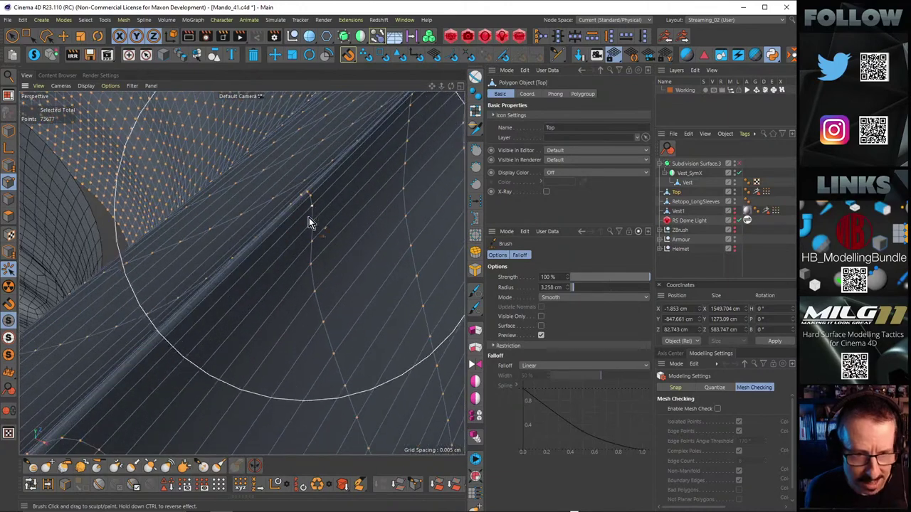
{"action": "mouse_move", "coordinate": [309, 218]}
{"action": "left_mouse_down", "text": "alt"}
{"action": "mouse_move", "coordinate": [315, 197]}
{"action": "mouse_move", "coordinate": [298, 238]}
{"action": "mouse_move", "coordinate": [329, 159]}
{"action": "mouse_move", "coordinate": [316, 222]}
{"action": "left_mouse_up", "text": "alt"}
{"action": "right_click", "coordinate": [313, 218]}
{"action": "middle_click_drag", "start_coordinate": [309, 220], "coordinate": [179, 239]}
{"action": "mouse_move", "coordinate": [242, 273]}
{"action": "left_mouse_down", "text": "alt"}
{"action": "mouse_move", "coordinate": [173, 360]}
{"action": "mouse_move", "coordinate": [223, 332]}
{"action": "mouse_move", "coordinate": [261, 279]}
{"action": "mouse_move", "coordinate": [238, 269]}
{"action": "mouse_move", "coordinate": [219, 297]}
{"action": "mouse_move", "coordinate": [230, 288]}
{"action": "left_mouse_up", "text": "alt"}
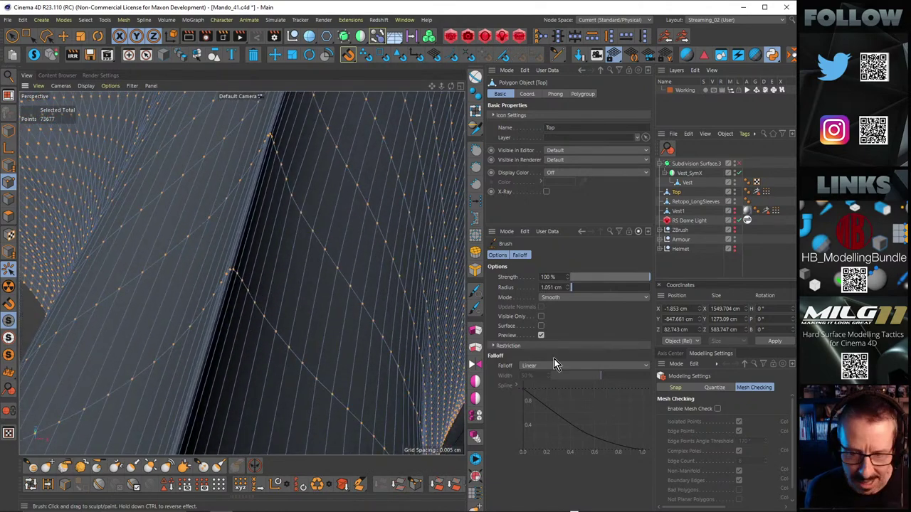
{"action": "left_click", "coordinate": [563, 298]}
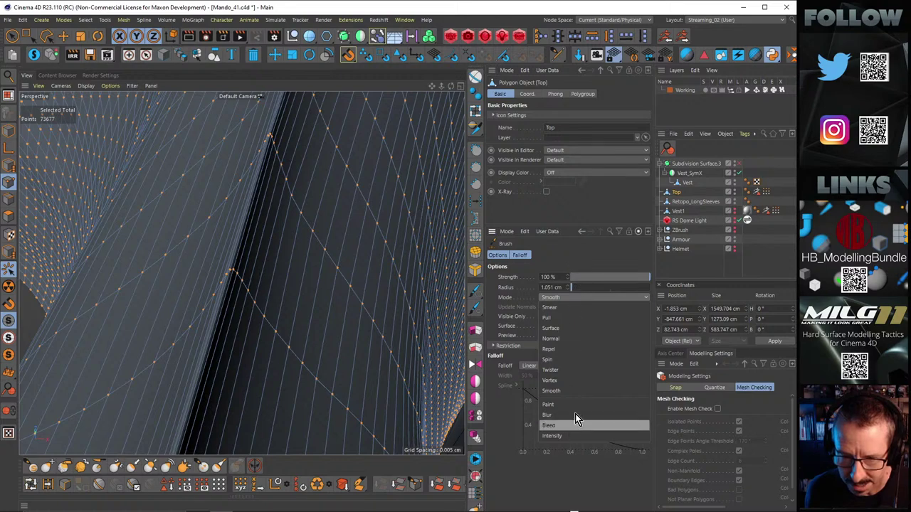
{"action": "left_click", "coordinate": [551, 390]}
{"action": "mouse_move", "coordinate": [316, 131]}
{"action": "left_mouse_down", "text": "alt"}
{"action": "mouse_move", "coordinate": [309, 227]}
{"action": "mouse_move", "coordinate": [256, 261]}
{"action": "left_mouse_up", "text": "alt"}
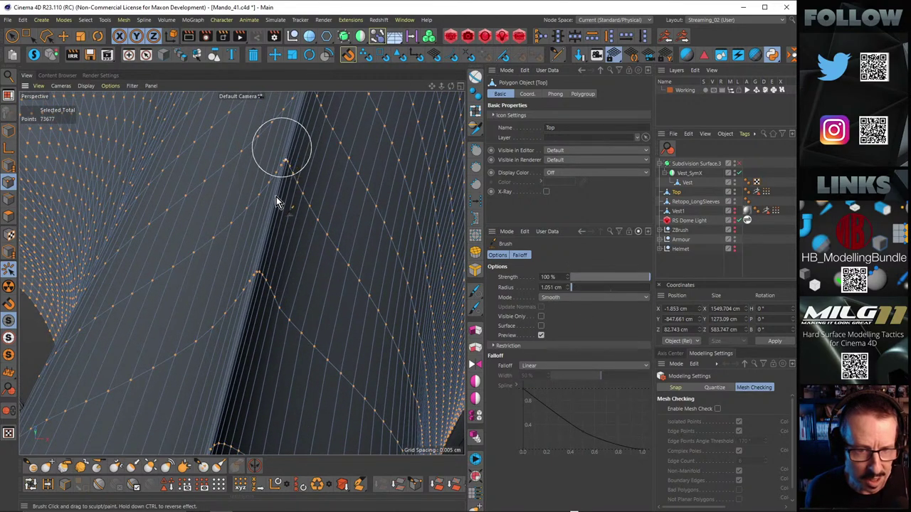
{"action": "mouse_move", "coordinate": [287, 186]}
{"action": "left_mouse_down", "text": "alt"}
{"action": "mouse_move", "coordinate": [267, 308]}
{"action": "mouse_move", "coordinate": [250, 252]}
{"action": "mouse_move", "coordinate": [239, 257]}
{"action": "left_mouse_up", "text": "alt"}
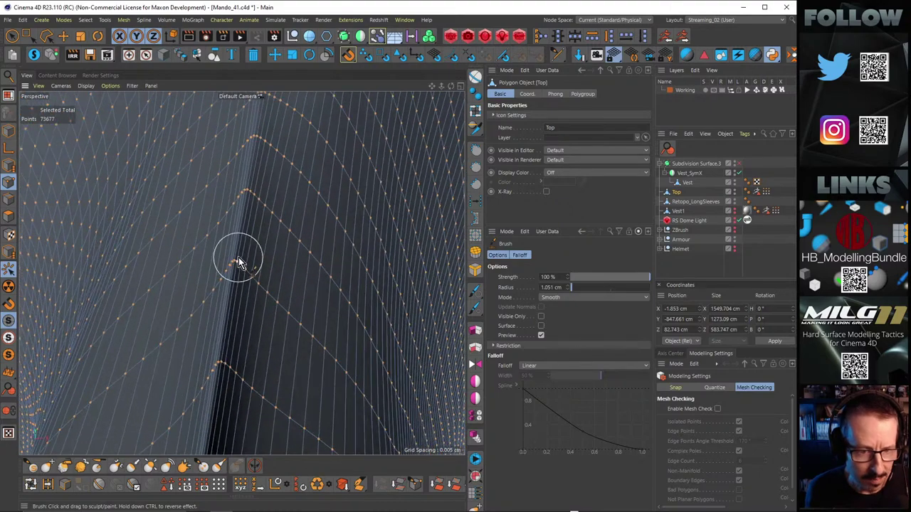
{"action": "left_click_drag", "start_coordinate": [276, 216], "coordinate": [296, 175], "text": "alt"}
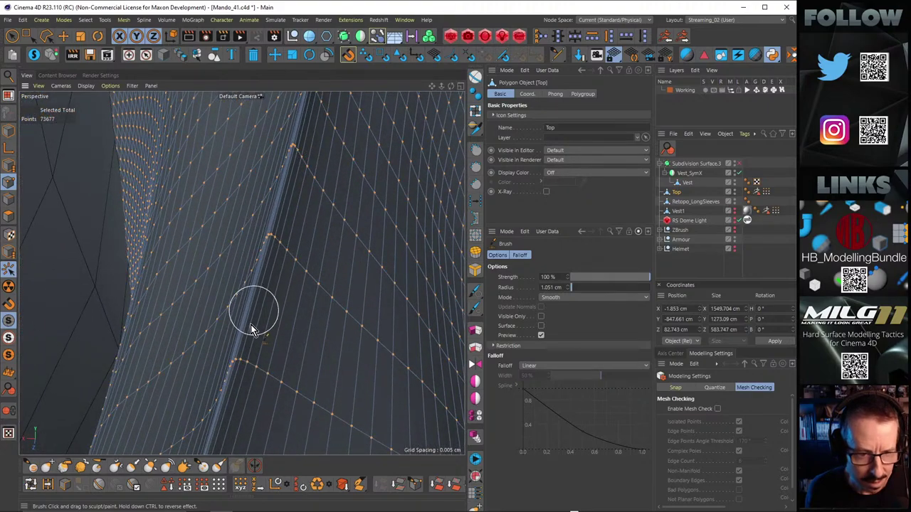
{"action": "mouse_move", "coordinate": [223, 413]}
{"action": "left_mouse_down", "text": "alt"}
{"action": "mouse_move", "coordinate": [230, 275]}
{"action": "mouse_move", "coordinate": [290, 249]}
{"action": "mouse_move", "coordinate": [283, 240]}
{"action": "mouse_move", "coordinate": [279, 264]}
{"action": "mouse_move", "coordinate": [202, 160]}
{"action": "mouse_move", "coordinate": [100, 127]}
{"action": "mouse_move", "coordinate": [66, 187]}
{"action": "mouse_move", "coordinate": [390, 160]}
{"action": "mouse_move", "coordinate": [218, 213]}
{"action": "mouse_move", "coordinate": [277, 287]}
{"action": "mouse_move", "coordinate": [215, 318]}
{"action": "mouse_move", "coordinate": [144, 290]}
{"action": "mouse_move", "coordinate": [201, 296]}
{"action": "mouse_move", "coordinate": [206, 254]}
{"action": "left_mouse_up", "text": "alt"}
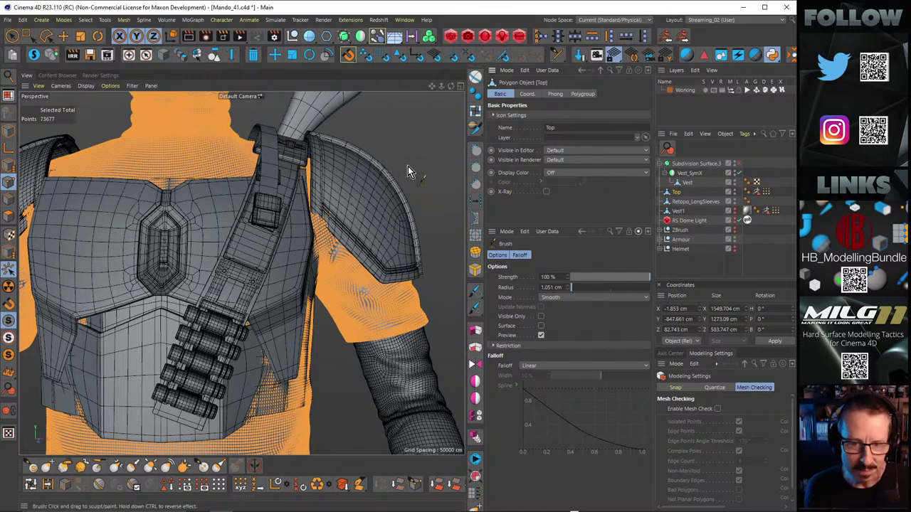
Step: Deselect all points of the Top and review the sleeve, strap and shoulder armour from several angles
{"action": "key", "text": "e"}
{"action": "left_click", "coordinate": [387, 136]}
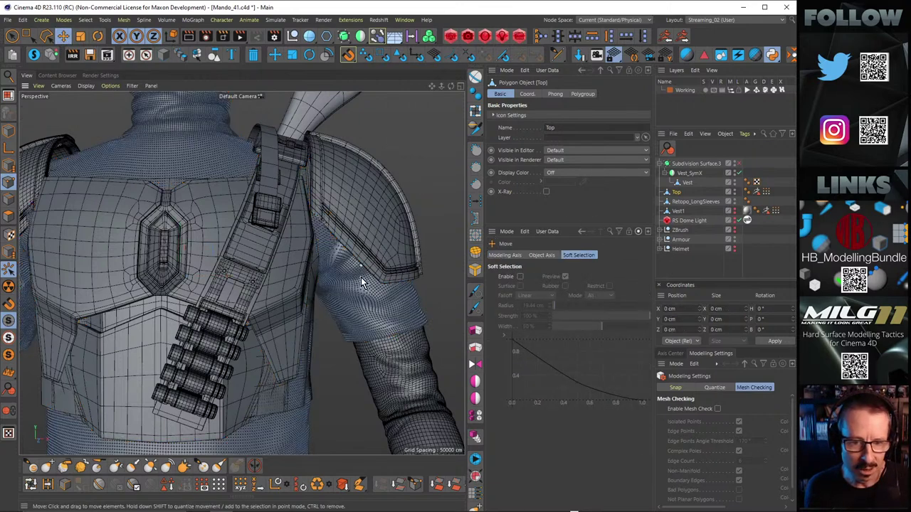
{"action": "right_click_drag", "start_coordinate": [309, 185], "coordinate": [356, 192], "text": "alt"}
{"action": "left_click_drag", "start_coordinate": [356, 193], "coordinate": [306, 304], "text": "alt"}
{"action": "right_click_drag", "start_coordinate": [306, 304], "coordinate": [235, 282], "text": "alt"}
{"action": "middle_click_drag", "start_coordinate": [186, 199], "coordinate": [235, 281], "text": "alt"}
{"action": "left_click_drag", "start_coordinate": [272, 273], "coordinate": [254, 297], "text": "alt"}
{"action": "right_click_drag", "start_coordinate": [282, 317], "coordinate": [325, 301], "text": "alt"}
{"action": "left_click_drag", "start_coordinate": [325, 301], "coordinate": [264, 267], "text": "alt"}
{"action": "right_click_drag", "start_coordinate": [264, 267], "coordinate": [293, 259], "text": "alt"}
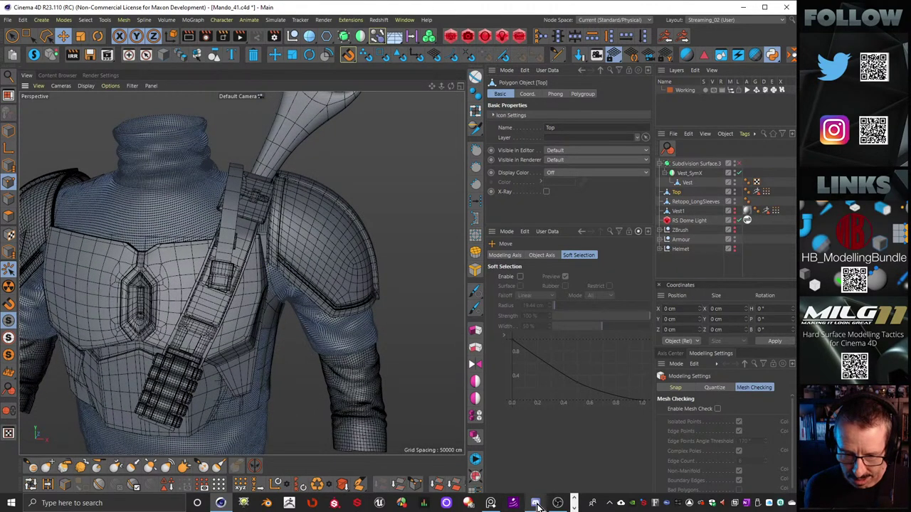
Step: Switch to the MoI 3D modeller and open the recent file PulseRifle_01.3dm
{"action": "left_click", "coordinate": [574, 497]}
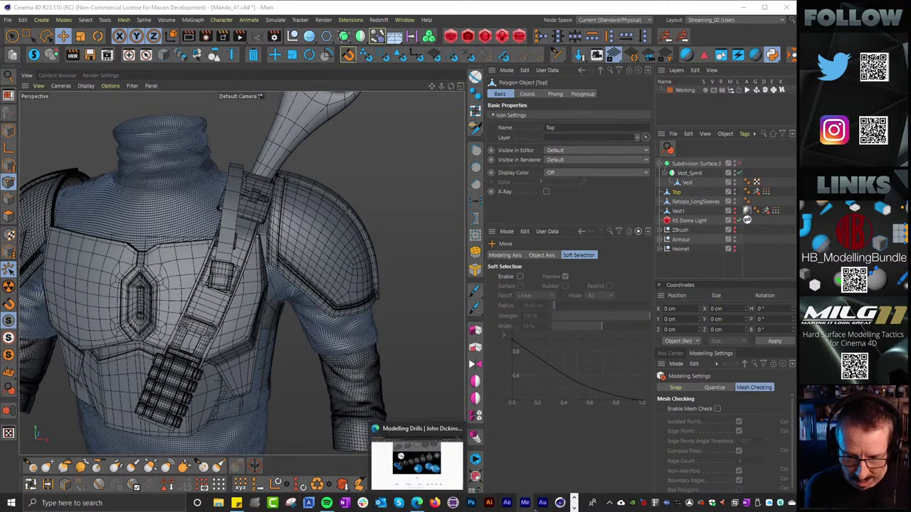
{"action": "left_click", "coordinate": [573, 506]}
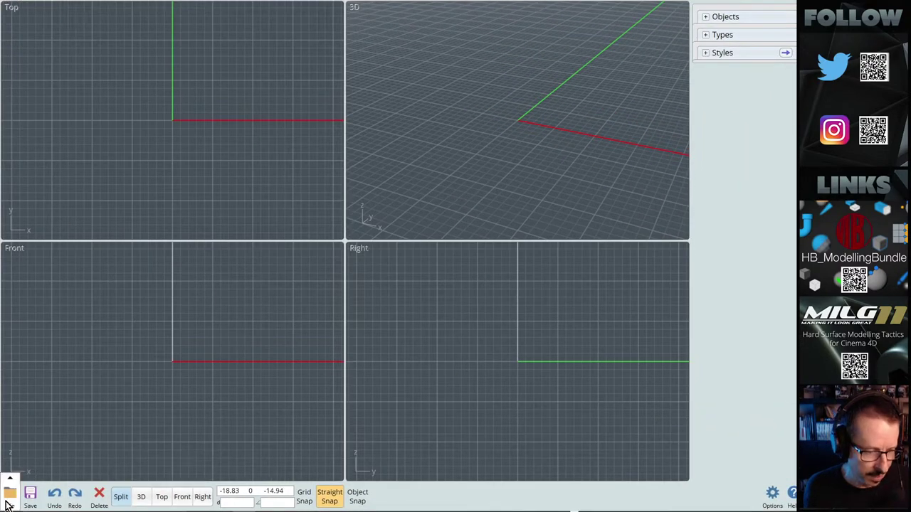
{"action": "left_click", "coordinate": [11, 486]}
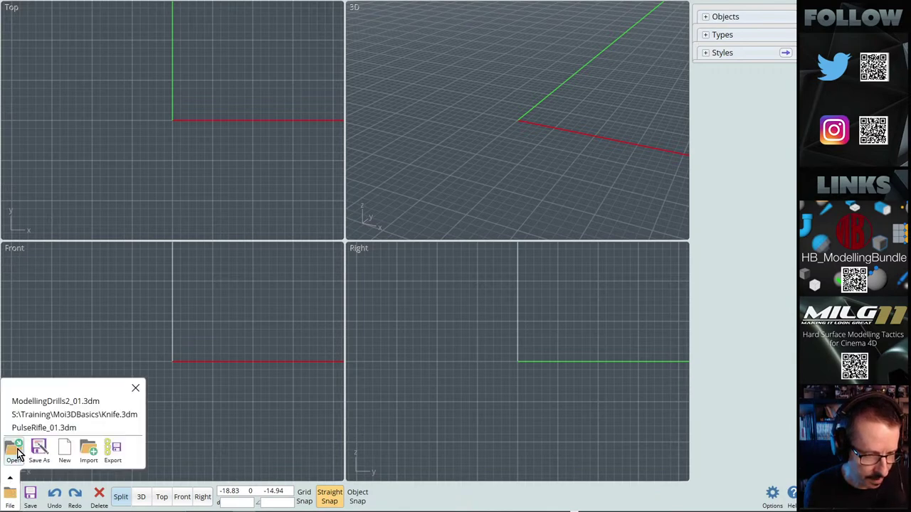
{"action": "left_click", "coordinate": [52, 426]}
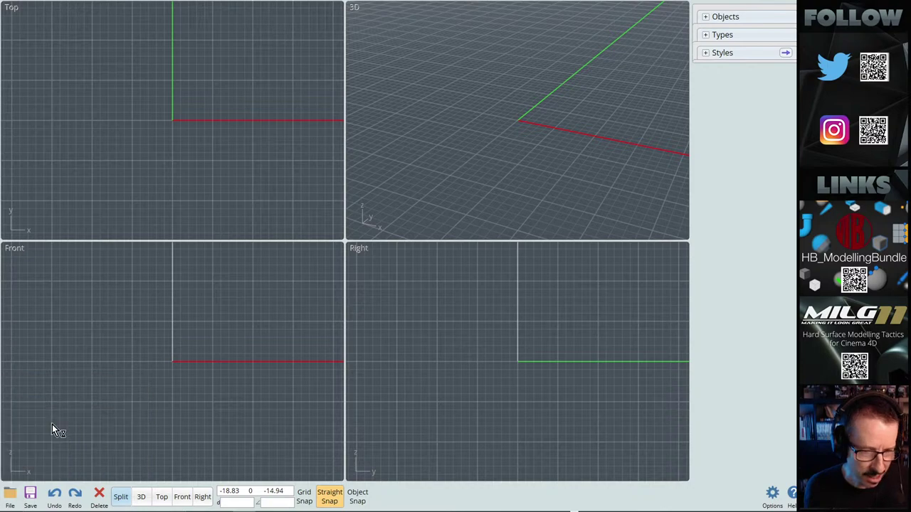
Step: Examine the pulse rifle's body and stock parts against the blueprint in the Right, split and 3D views
{"action": "scroll", "coordinate": [489, 253], "scroll_direction": "down", "scroll_amount": 6}
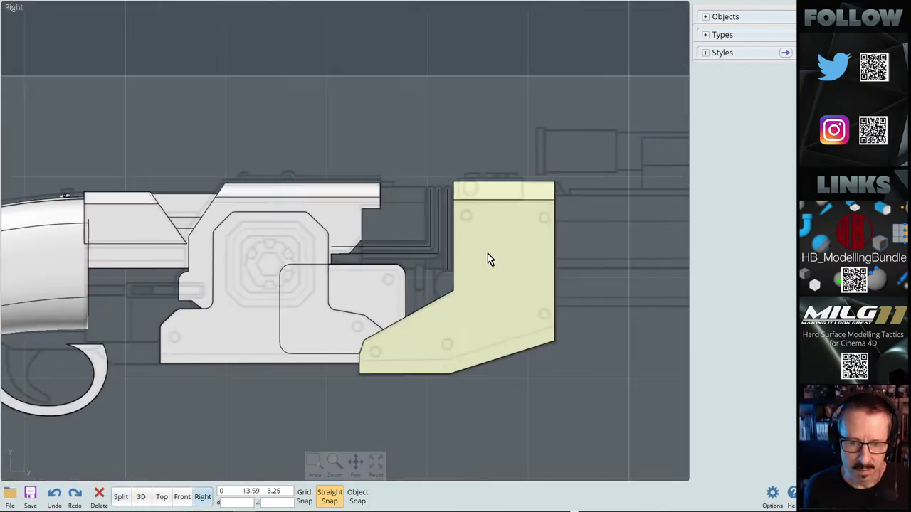
{"action": "scroll", "coordinate": [488, 254], "scroll_direction": "down", "scroll_amount": 7}
{"action": "key", "text": "F5"}
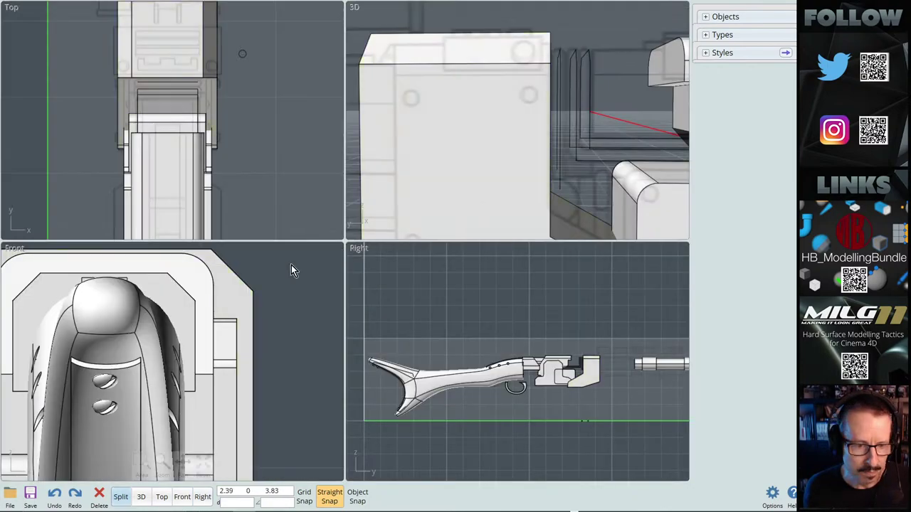
{"action": "key", "text": "F1"}
{"action": "scroll", "coordinate": [390, 207], "scroll_direction": "down", "scroll_amount": 6}
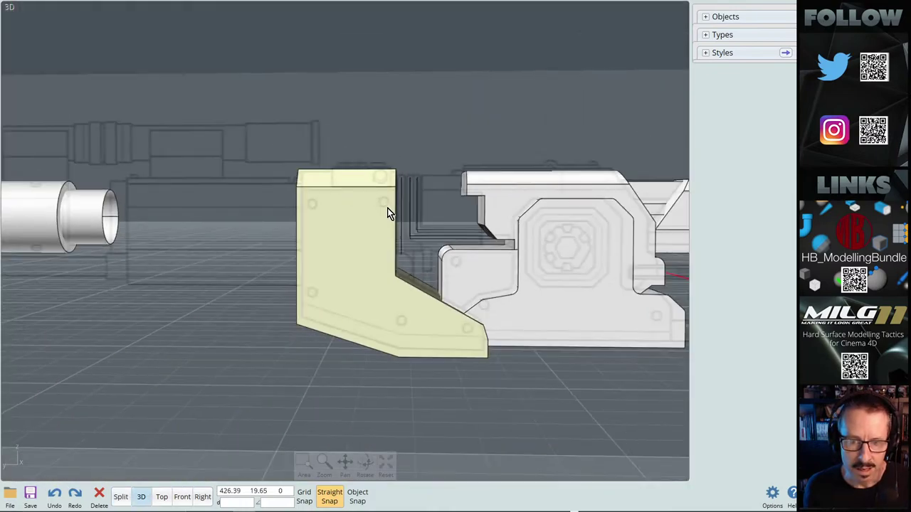
Step: Examine the rifle's stock, receiver, front block and barrel against the blueprint in the 3D view
{"action": "scroll", "coordinate": [387, 211], "scroll_direction": "down", "scroll_amount": 5}
{"action": "left_click", "coordinate": [303, 228]}
{"action": "right_click_drag", "start_coordinate": [303, 227], "coordinate": [386, 220]}
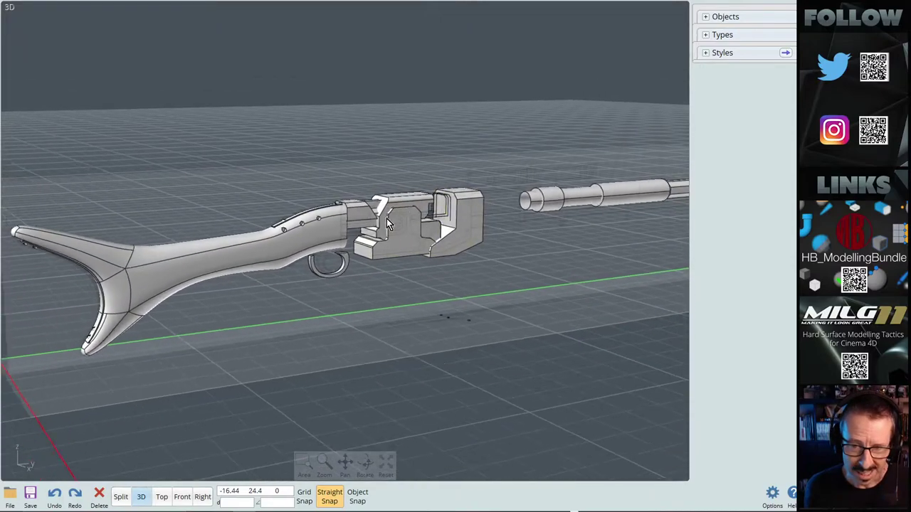
{"action": "middle_click_drag", "start_coordinate": [425, 212], "coordinate": [369, 212]}
{"action": "right_click_drag", "start_coordinate": [369, 212], "coordinate": [40, 271]}
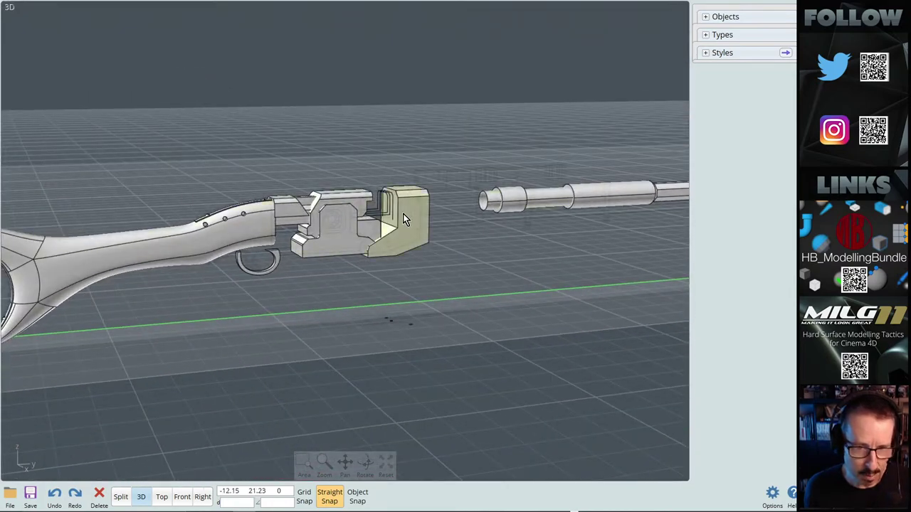
{"action": "right_click_drag", "start_coordinate": [348, 216], "coordinate": [794, 150], "text": "ctrl"}
{"action": "right_click_drag", "start_coordinate": [406, 217], "coordinate": [298, 228]}
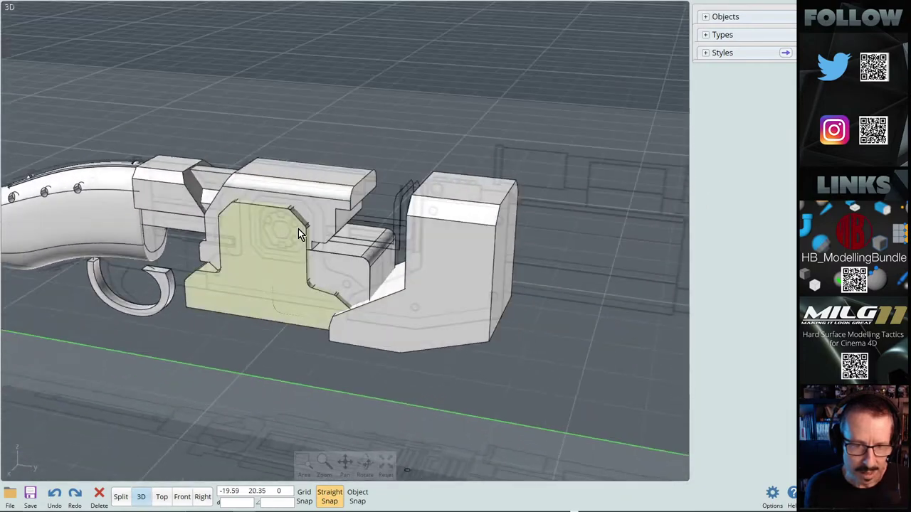
Step: Select the lower side plate of the rifle's receiver and inspect its fit in the split and 3D views
{"action": "left_click", "coordinate": [299, 244]}
{"action": "scroll", "coordinate": [318, 233], "scroll_direction": "up", "scroll_amount": 1}
{"action": "scroll", "coordinate": [317, 233], "scroll_direction": "up", "scroll_amount": 1}
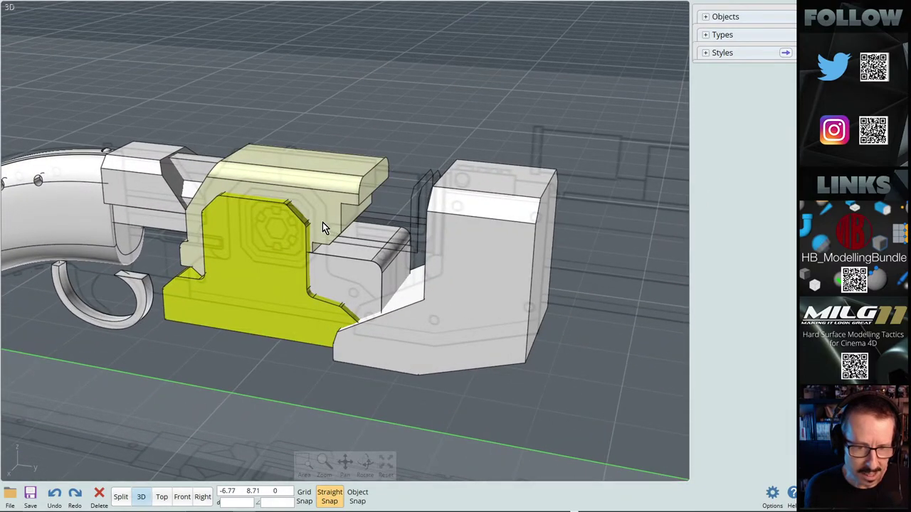
{"action": "key", "text": "space"}
{"action": "key", "text": "space"}
{"action": "key", "text": "space"}
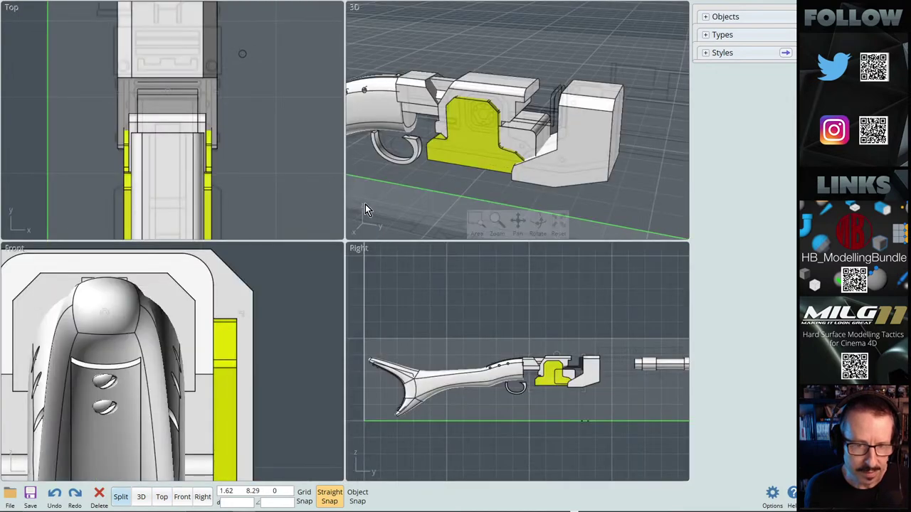
{"action": "key", "text": "space"}
{"action": "left_click_drag", "start_coordinate": [290, 235], "coordinate": [218, 299]}
{"action": "key", "text": "ctrl+z"}
{"action": "scroll", "coordinate": [330, 217], "scroll_direction": "down", "scroll_amount": 2}
{"action": "right_click_drag", "start_coordinate": [330, 217], "coordinate": [504, 219]}
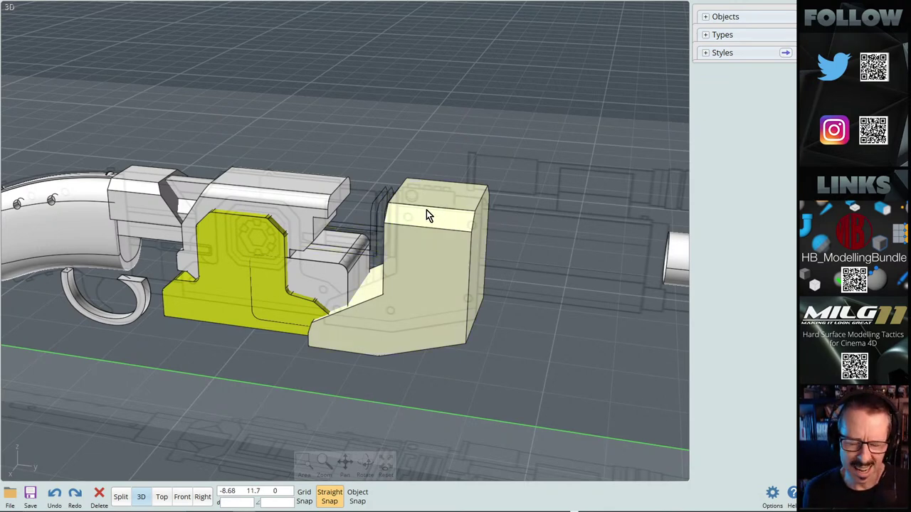
{"action": "right_click_drag", "start_coordinate": [318, 237], "coordinate": [278, 202]}
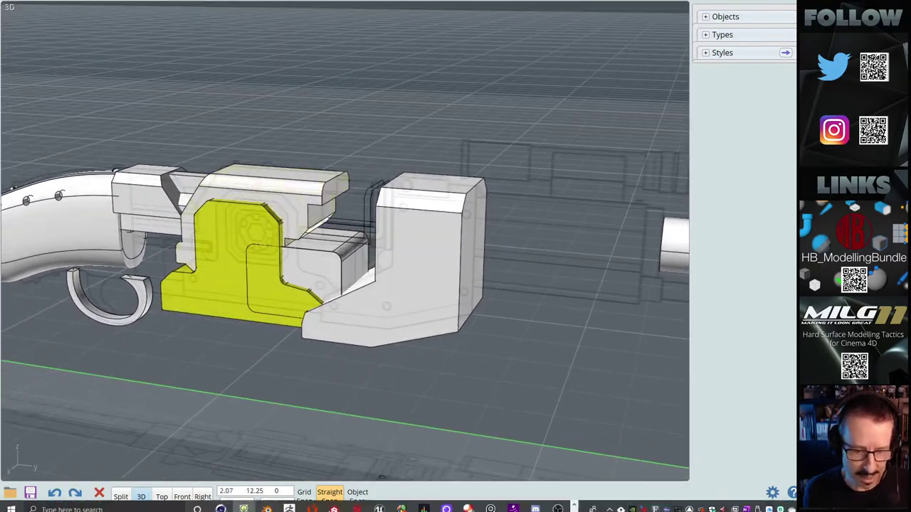
Step: Close the pulse rifle file, saving its changes, and select the Vest object back in Cinema 4D
{"action": "key", "text": "alt+F4"}
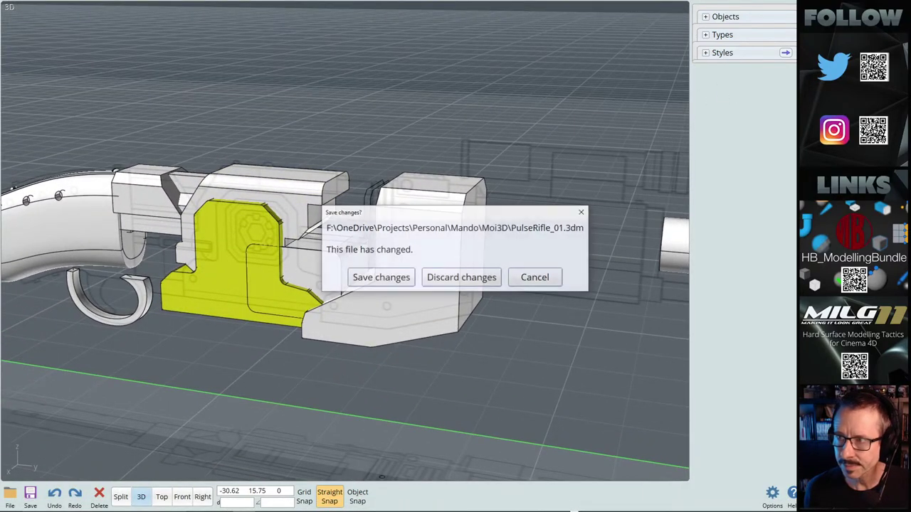
{"action": "left_click", "coordinate": [412, 282]}
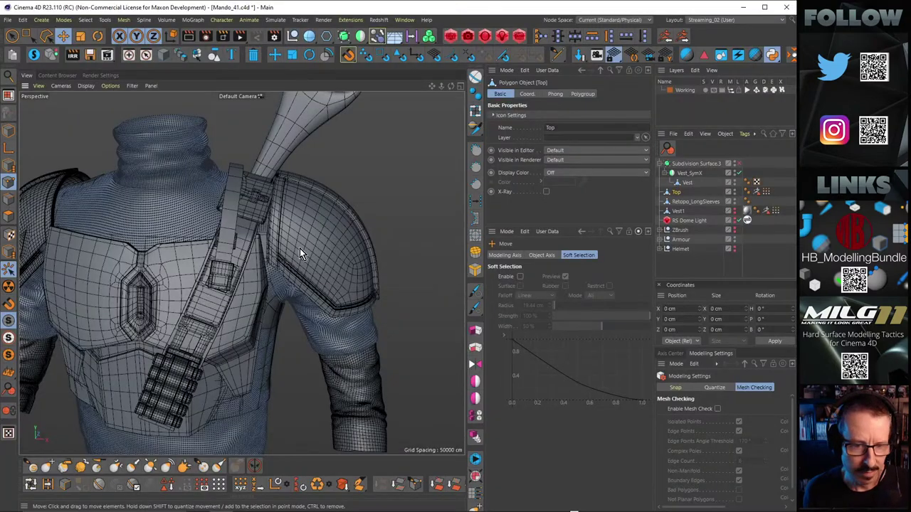
{"action": "scroll", "coordinate": [258, 210], "scroll_direction": "up", "scroll_amount": 4}
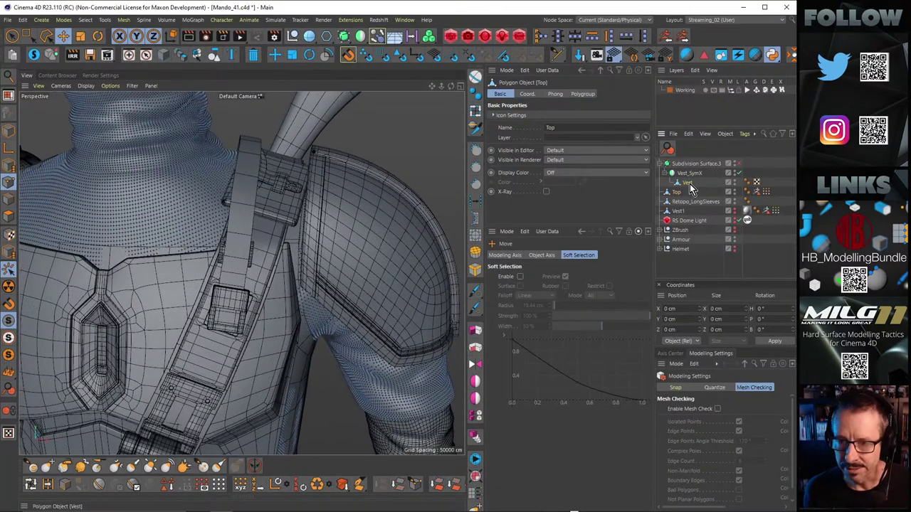
{"action": "left_click", "coordinate": [688, 183]}
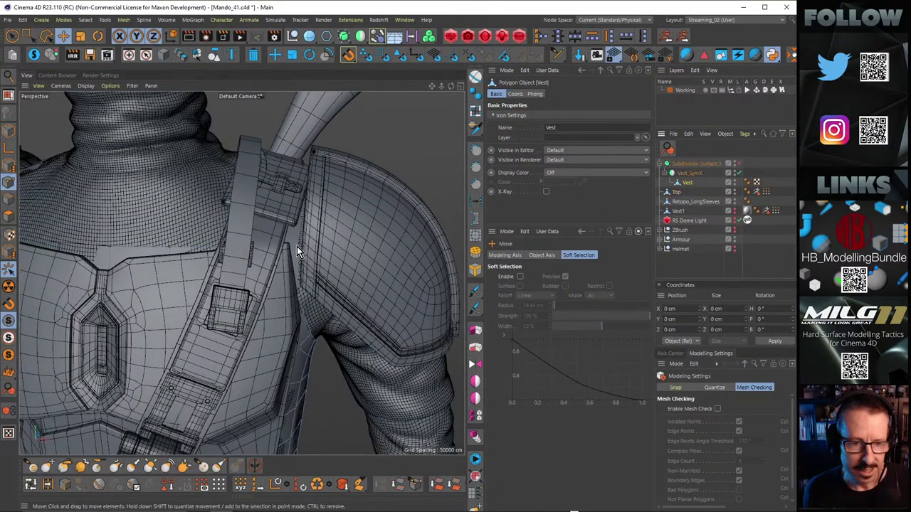
Step: Select all polygons of the Vest and isolate it from the armour
{"action": "left_click", "coordinate": [34, 55]}
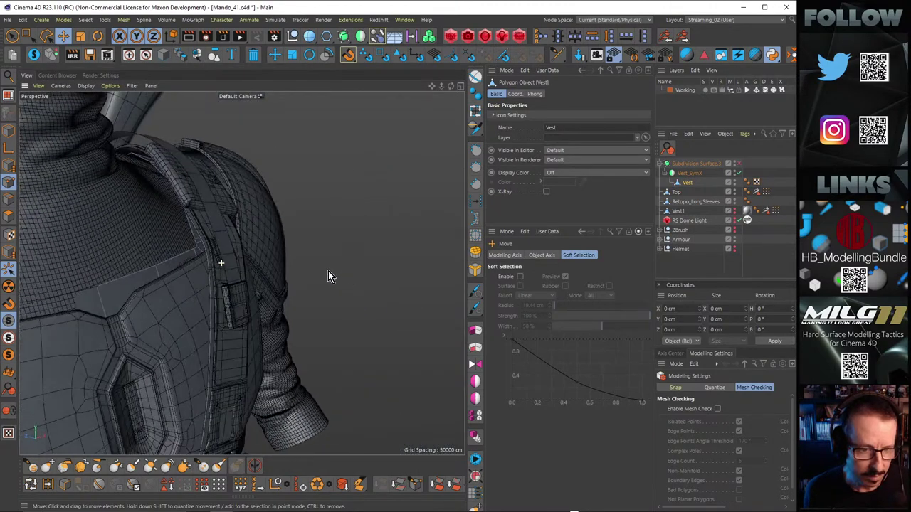
{"action": "left_click_drag", "start_coordinate": [328, 275], "coordinate": [185, 265], "text": "alt"}
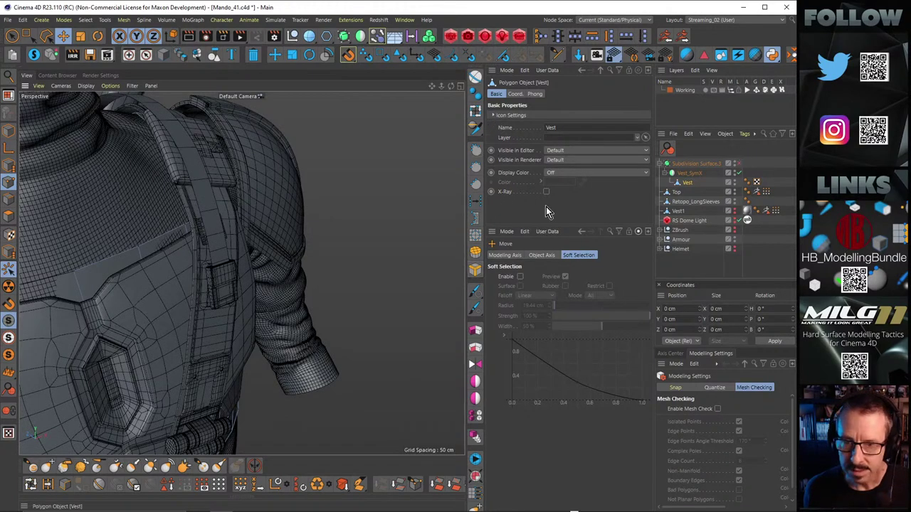
{"action": "left_click", "coordinate": [8, 215]}
{"action": "left_click_drag", "start_coordinate": [186, 238], "coordinate": [223, 229], "text": "alt"}
{"action": "double_click", "coordinate": [153, 256], "text": "shift"}
{"action": "left_click_drag", "start_coordinate": [153, 257], "coordinate": [172, 241], "text": "alt"}
{"action": "left_click", "coordinate": [33, 55]}
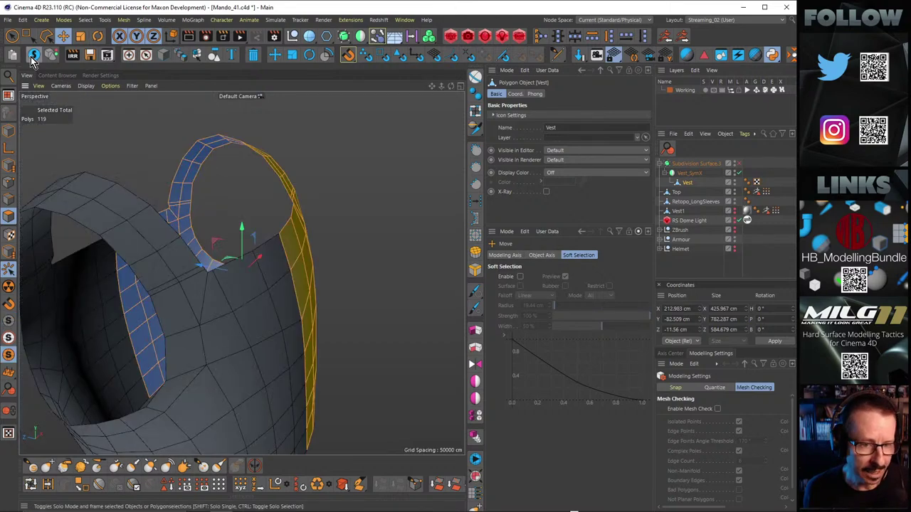
Step: Activate Extrude for the selected Vest polygons and turn on the Subdivision Surface to preview the smoothed mesh
{"action": "left_click_drag", "start_coordinate": [256, 292], "coordinate": [387, 241], "text": "alt"}
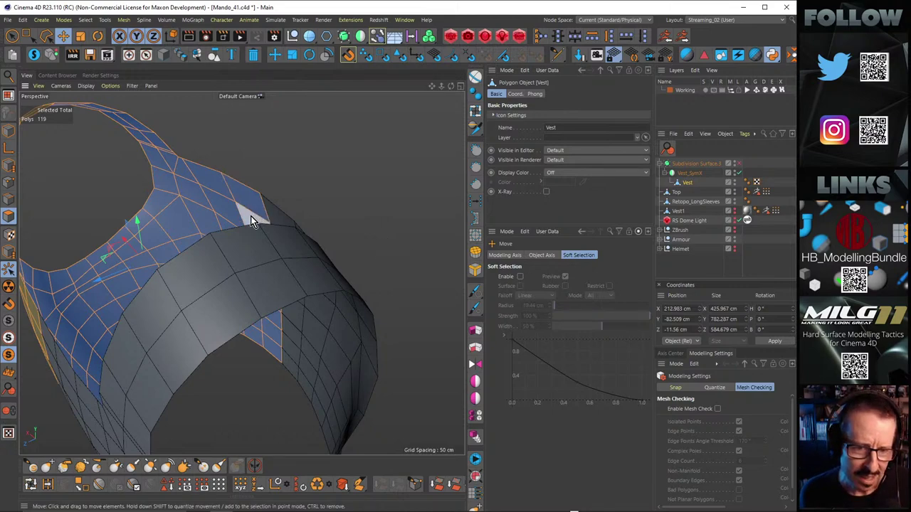
{"action": "left_click_drag", "start_coordinate": [251, 216], "coordinate": [152, 269], "text": "alt"}
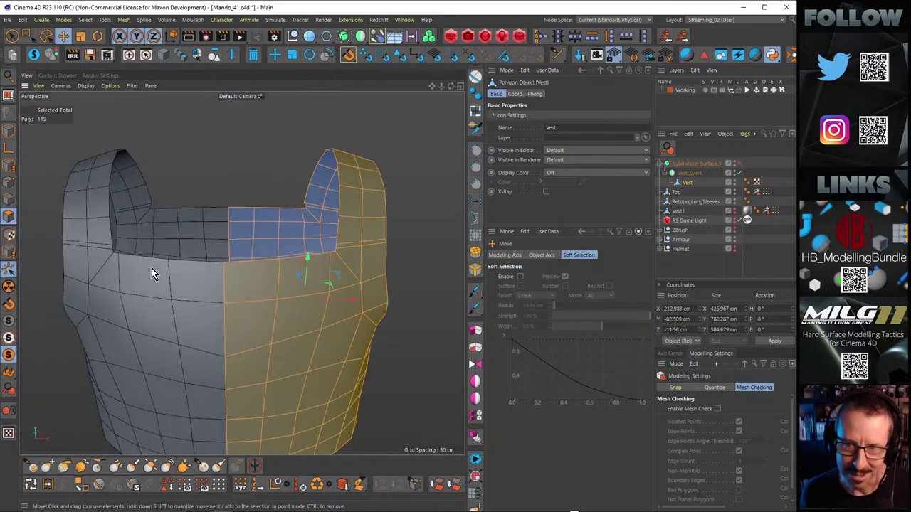
{"action": "left_click_drag", "start_coordinate": [293, 316], "coordinate": [227, 221], "text": "alt"}
{"action": "scroll", "coordinate": [284, 226], "scroll_direction": "up", "scroll_amount": 4}
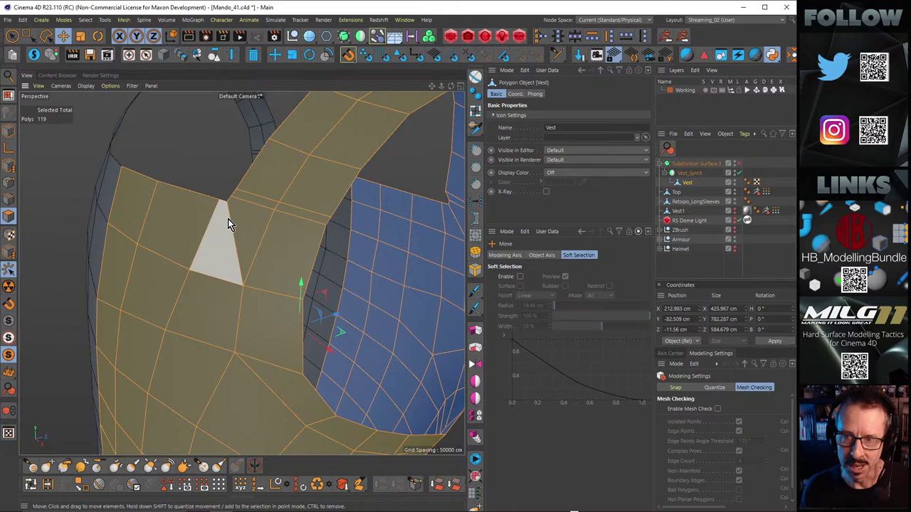
{"action": "left_click_drag", "start_coordinate": [325, 230], "coordinate": [321, 199], "text": "alt"}
{"action": "key", "text": "d"}
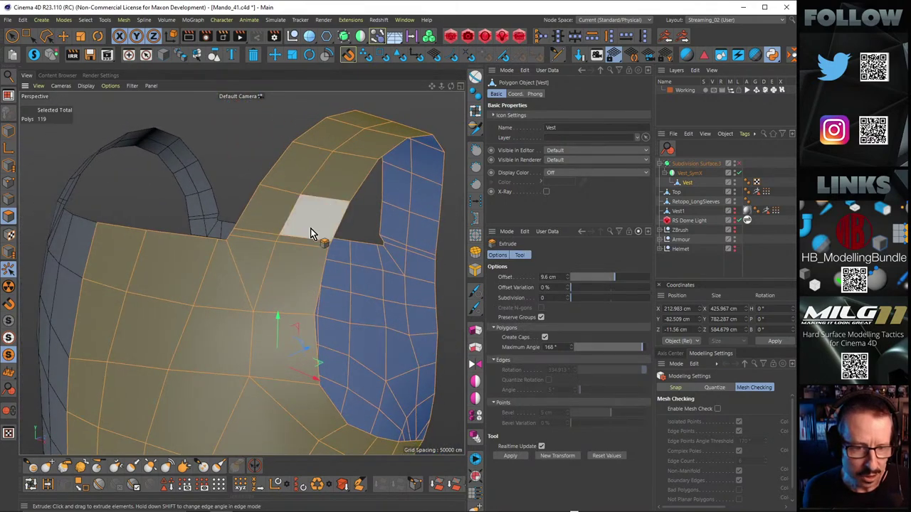
{"action": "left_click_drag", "start_coordinate": [315, 234], "coordinate": [342, 254], "text": "alt"}
{"action": "left_click_drag", "start_coordinate": [240, 272], "coordinate": [336, 234], "text": "alt"}
{"action": "left_click", "coordinate": [735, 163]}
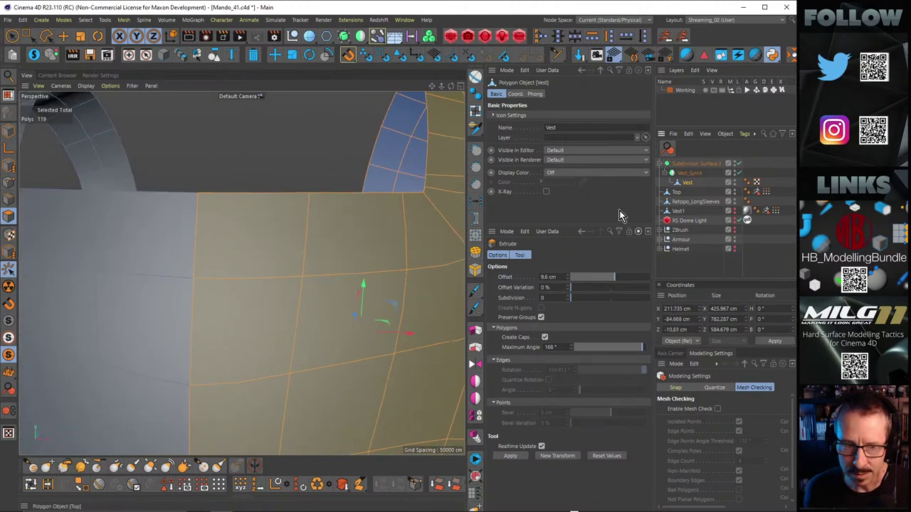
{"action": "mouse_move", "coordinate": [258, 244]}
{"action": "left_mouse_down", "text": "alt"}
{"action": "mouse_move", "coordinate": [276, 258]}
{"action": "mouse_move", "coordinate": [219, 252]}
{"action": "mouse_move", "coordinate": [237, 242]}
{"action": "mouse_move", "coordinate": [305, 289]}
{"action": "mouse_move", "coordinate": [413, 277]}
{"action": "mouse_move", "coordinate": [313, 263]}
{"action": "mouse_move", "coordinate": [57, 258]}
{"action": "mouse_move", "coordinate": [88, 270]}
{"action": "mouse_move", "coordinate": [254, 261]}
{"action": "left_mouse_up", "text": "alt"}
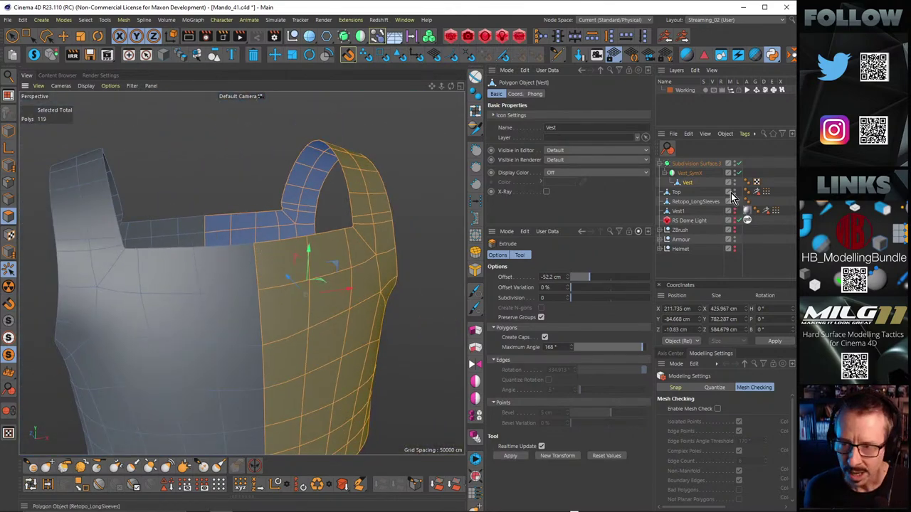
Step: Extrude all Vest polygons by 9.8 cm with caps, and bring back the armour to judge the thickness
{"action": "left_click", "coordinate": [690, 174]}
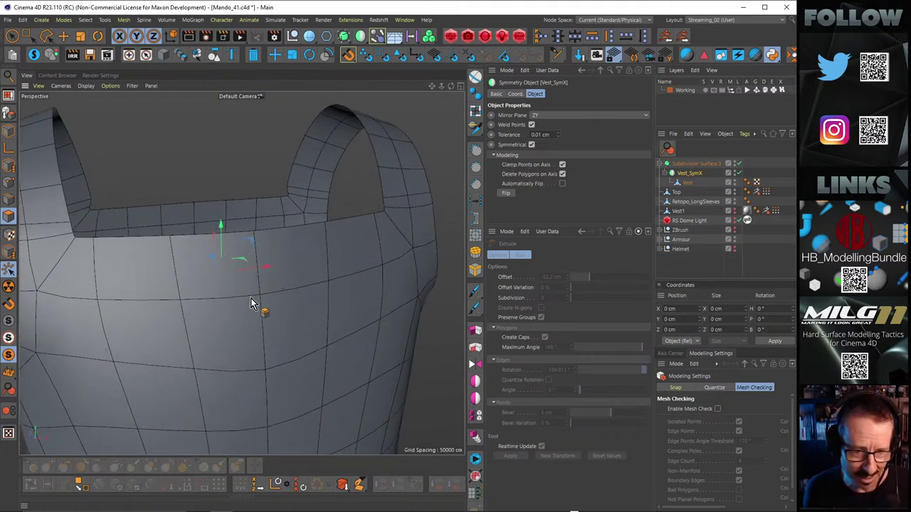
{"action": "left_click_drag", "start_coordinate": [256, 305], "coordinate": [257, 253], "text": "alt"}
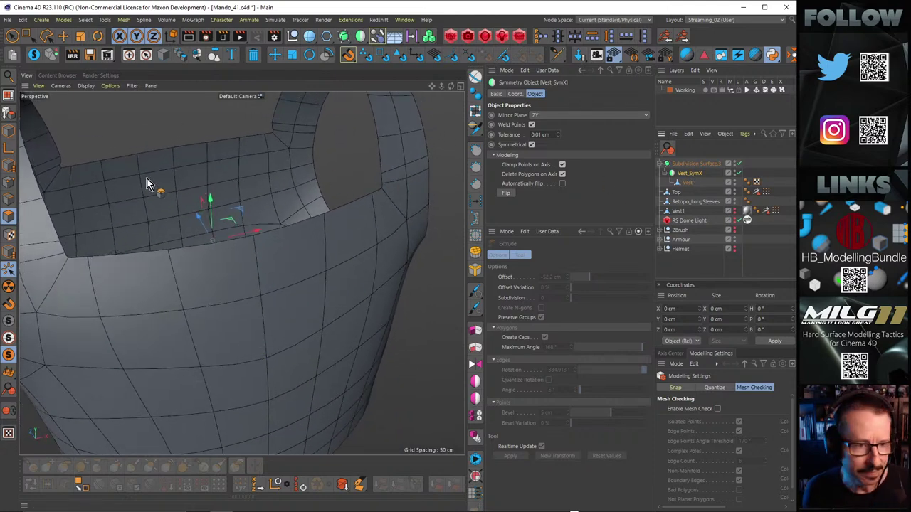
{"action": "left_click", "coordinate": [680, 183]}
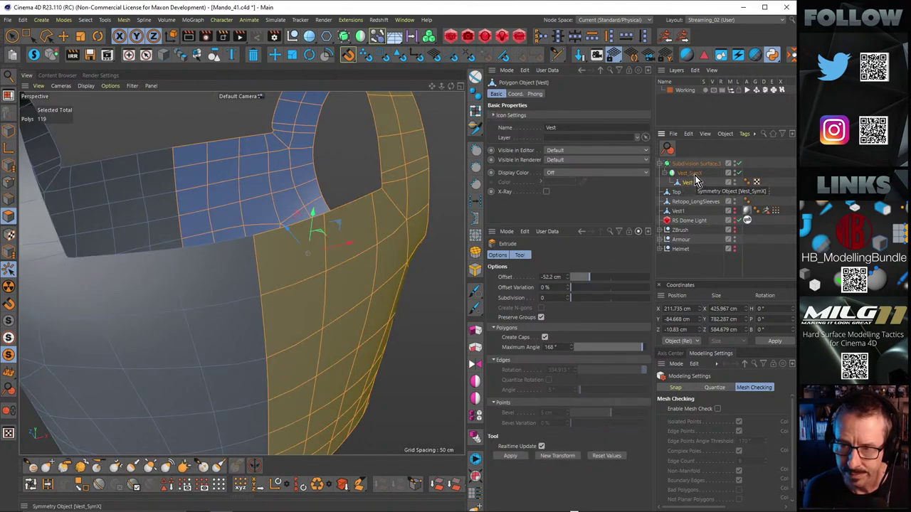
{"action": "left_click_drag", "start_coordinate": [300, 294], "coordinate": [326, 294]}
{"action": "mouse_move", "coordinate": [260, 268]}
{"action": "left_mouse_down", "text": "alt"}
{"action": "mouse_move", "coordinate": [350, 288]}
{"action": "mouse_move", "coordinate": [430, 289]}
{"action": "mouse_move", "coordinate": [457, 277]}
{"action": "mouse_move", "coordinate": [437, 286]}
{"action": "mouse_move", "coordinate": [372, 267]}
{"action": "mouse_move", "coordinate": [266, 262]}
{"action": "mouse_move", "coordinate": [256, 282]}
{"action": "mouse_move", "coordinate": [256, 248]}
{"action": "mouse_move", "coordinate": [457, 258]}
{"action": "mouse_move", "coordinate": [455, 234]}
{"action": "mouse_move", "coordinate": [402, 231]}
{"action": "mouse_move", "coordinate": [277, 273]}
{"action": "mouse_move", "coordinate": [343, 293]}
{"action": "left_mouse_up", "text": "alt"}
{"action": "scroll", "coordinate": [225, 268], "scroll_direction": "down", "scroll_amount": 5}
{"action": "left_click", "coordinate": [35, 57]}
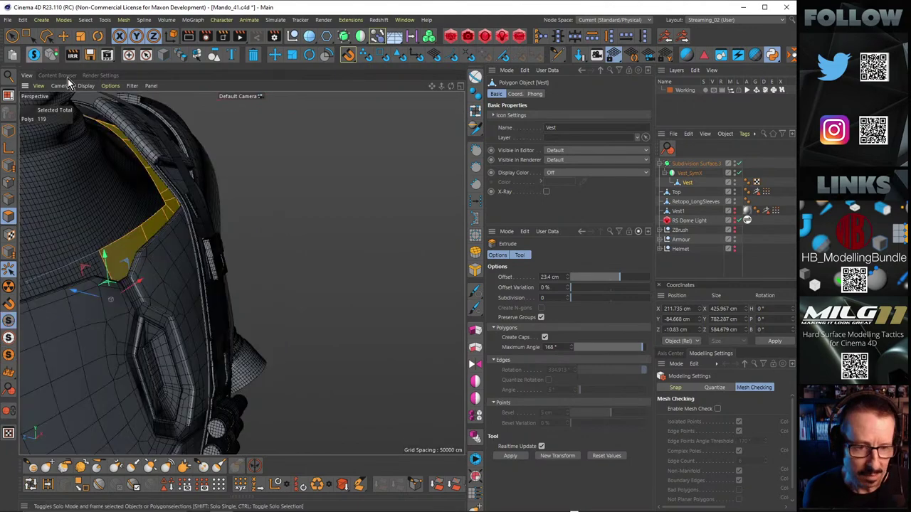
{"action": "left_click_drag", "start_coordinate": [162, 236], "coordinate": [69, 240], "text": "alt"}
{"action": "scroll", "coordinate": [215, 249], "scroll_direction": "up", "scroll_amount": 3}
{"action": "left_click_drag", "start_coordinate": [212, 320], "coordinate": [268, 253], "text": "alt"}
{"action": "right_click_drag", "start_coordinate": [269, 253], "coordinate": [295, 276], "text": "alt"}
{"action": "left_click_drag", "start_coordinate": [294, 277], "coordinate": [271, 285], "text": "alt"}
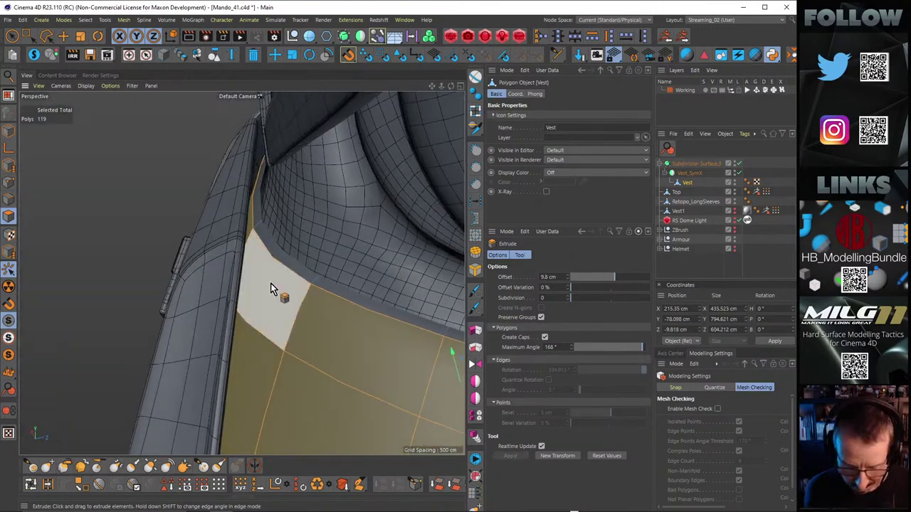
Step: Add a loop cut at 73.479 % along the Vest's thickness edge and compare the smoothed result with the armour
{"action": "key", "text": "k"}
{"action": "key", "text": "l"}
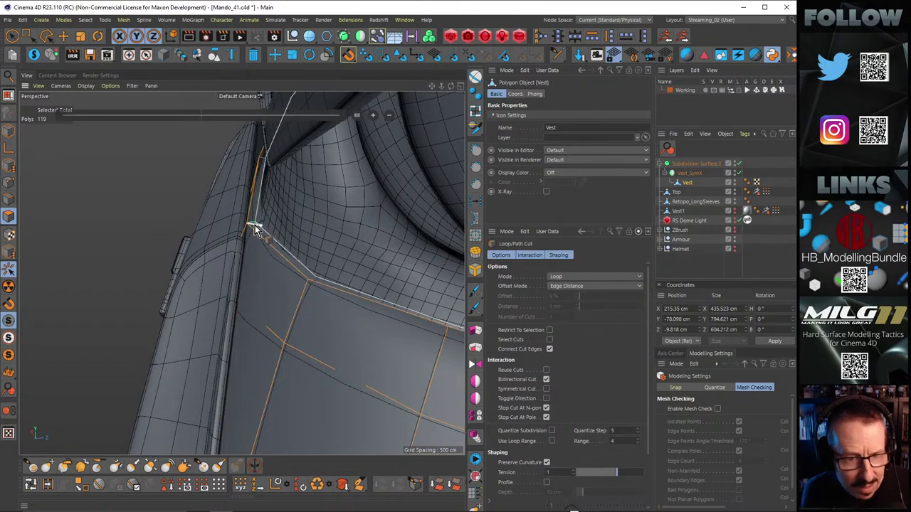
{"action": "left_click", "coordinate": [253, 223]}
{"action": "left_click_drag", "start_coordinate": [252, 223], "coordinate": [279, 249], "text": "alt"}
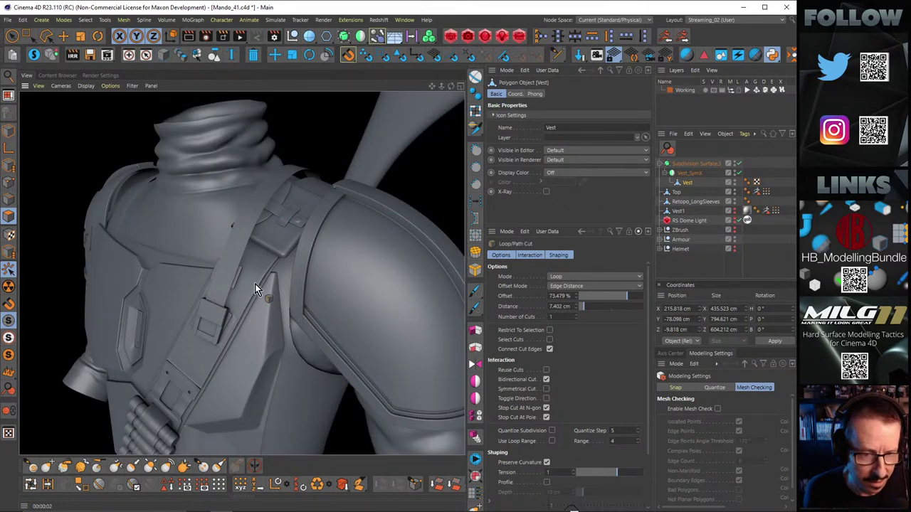
{"action": "right_click_drag", "start_coordinate": [254, 286], "coordinate": [232, 306], "text": "alt"}
{"action": "middle_click_drag", "start_coordinate": [232, 305], "coordinate": [261, 251], "text": "alt"}
{"action": "left_click_drag", "start_coordinate": [261, 251], "coordinate": [283, 251], "text": "alt"}
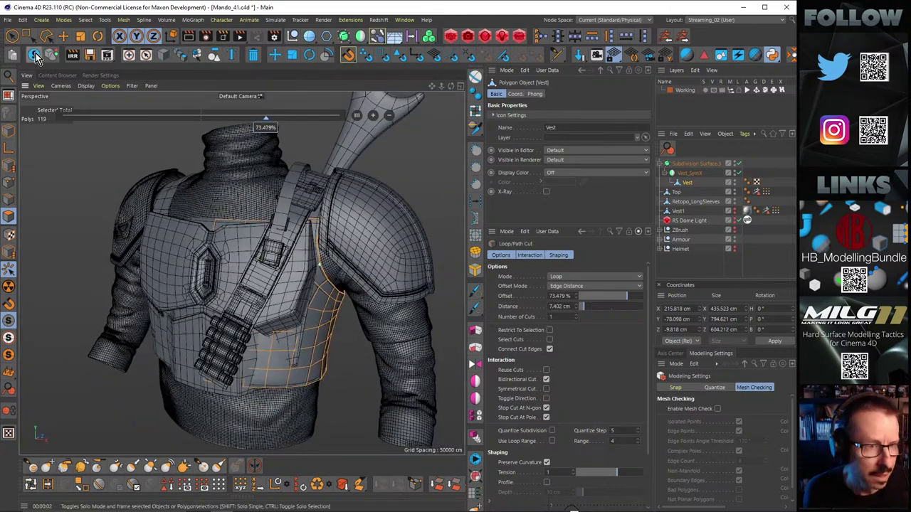
Step: Isolate the Vest, inspect the new loop around the strap and armhole, and deselect all its polygons
{"action": "left_click", "coordinate": [34, 55]}
{"action": "middle_click_drag", "start_coordinate": [231, 206], "coordinate": [251, 276], "text": "alt"}
{"action": "right_click_drag", "start_coordinate": [250, 276], "coordinate": [320, 243], "text": "alt"}
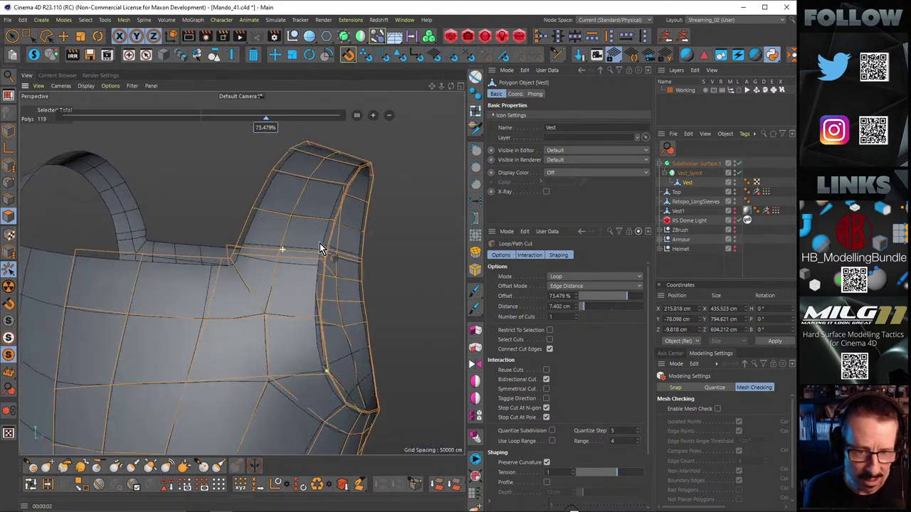
{"action": "left_click_drag", "start_coordinate": [320, 242], "coordinate": [104, 97], "text": "alt"}
{"action": "left_click", "coordinate": [63, 36]}
{"action": "left_click_drag", "start_coordinate": [358, 244], "coordinate": [334, 220], "text": "alt"}
{"action": "right_click_drag", "start_coordinate": [333, 215], "coordinate": [271, 250], "text": "alt"}
{"action": "left_click_drag", "start_coordinate": [271, 250], "coordinate": [377, 265], "text": "alt"}
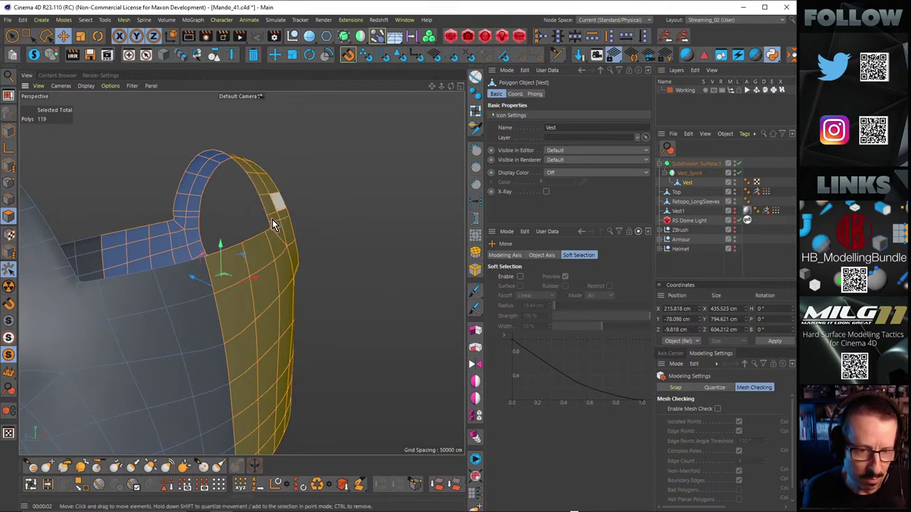
{"action": "left_click", "coordinate": [368, 198]}
Step: Compare the Vest with the full armour, isolate it again and turn off its Subdivision Surface
{"action": "left_click", "coordinate": [35, 56]}
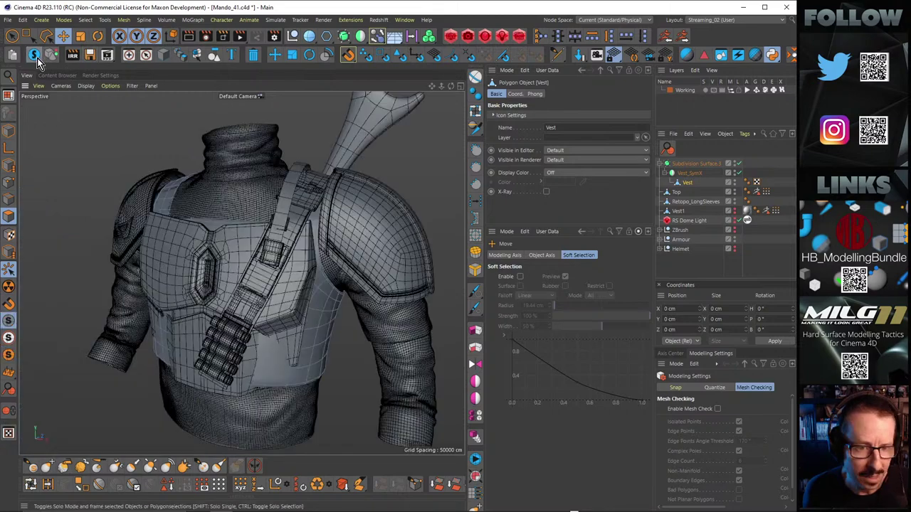
{"action": "scroll", "coordinate": [293, 201], "scroll_direction": "up", "scroll_amount": 6}
{"action": "left_click", "coordinate": [35, 59]}
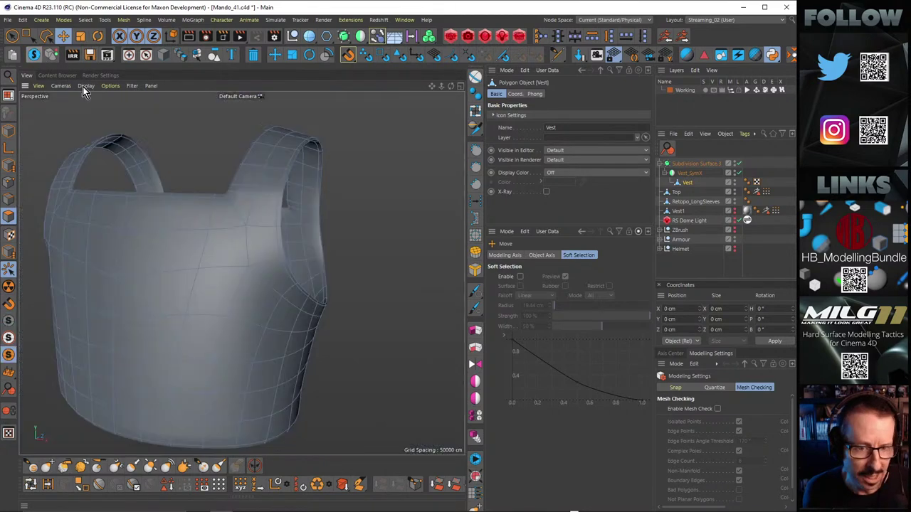
{"action": "left_click_drag", "start_coordinate": [231, 213], "coordinate": [380, 252], "text": "alt"}
{"action": "right_click_drag", "start_coordinate": [213, 198], "coordinate": [286, 194], "text": "alt"}
{"action": "left_click_drag", "start_coordinate": [286, 194], "coordinate": [185, 199], "text": "alt"}
{"action": "key", "text": "q"}
{"action": "left_click_drag", "start_coordinate": [208, 262], "coordinate": [146, 256]}
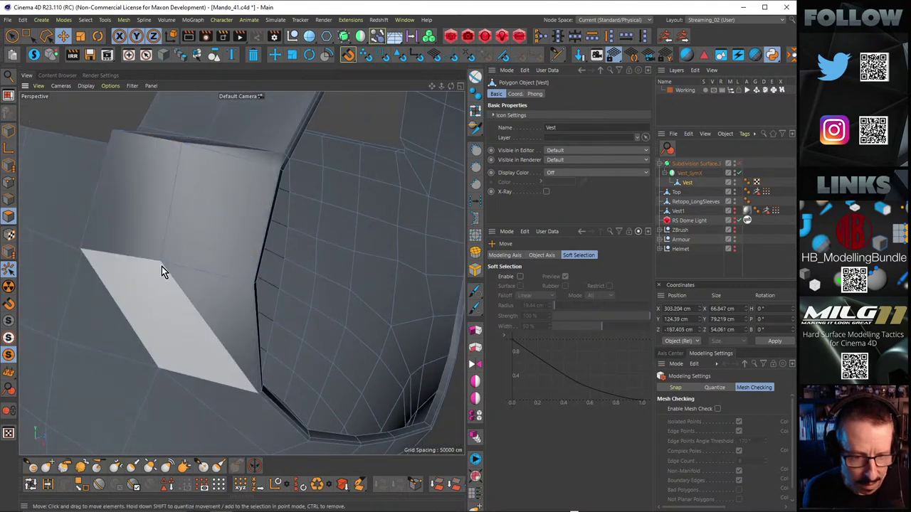
{"action": "key", "text": "ctrl+z"}
Step: Turn off Preserve Curvature and add a loop cut at 64.645 % along the thickness edge of the Vest's opening
{"action": "left_click_drag", "start_coordinate": [229, 294], "coordinate": [207, 340], "text": "alt"}
{"action": "scroll", "coordinate": [146, 321], "scroll_direction": "up", "scroll_amount": 3}
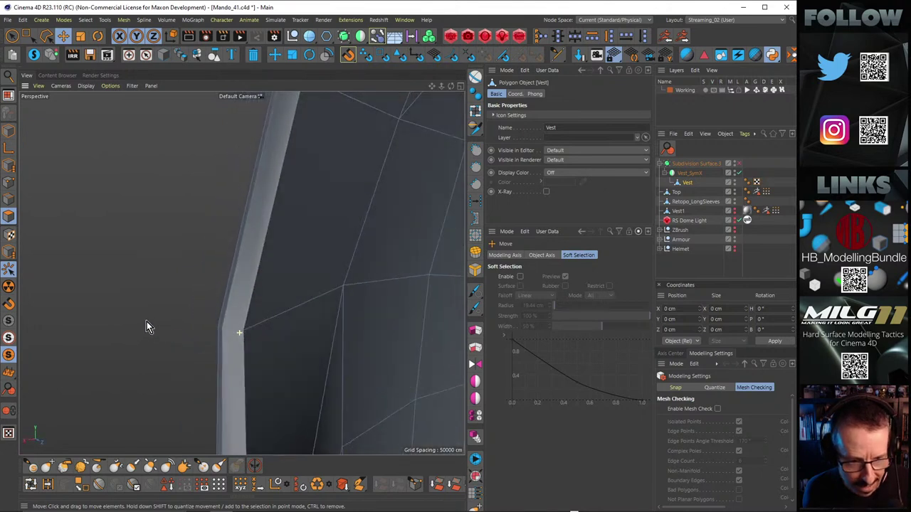
{"action": "key", "text": "k"}
{"action": "key", "text": "l"}
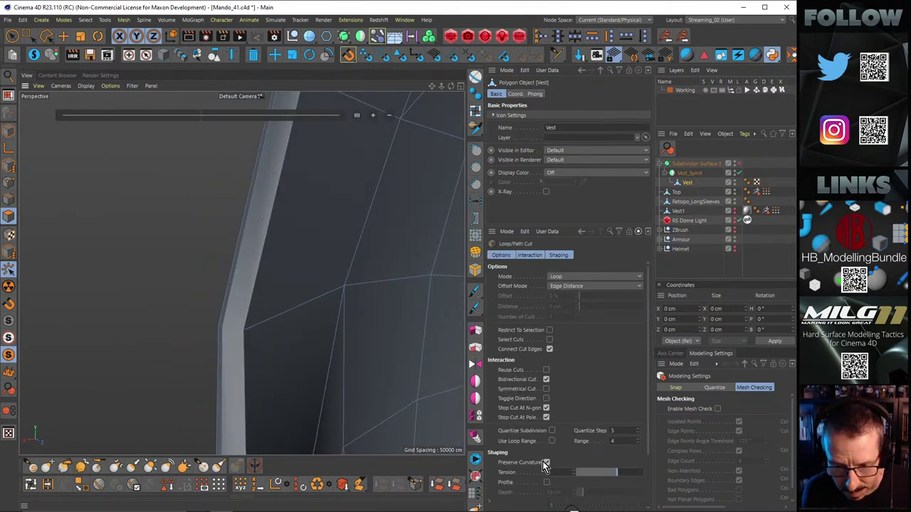
{"action": "left_click", "coordinate": [235, 331]}
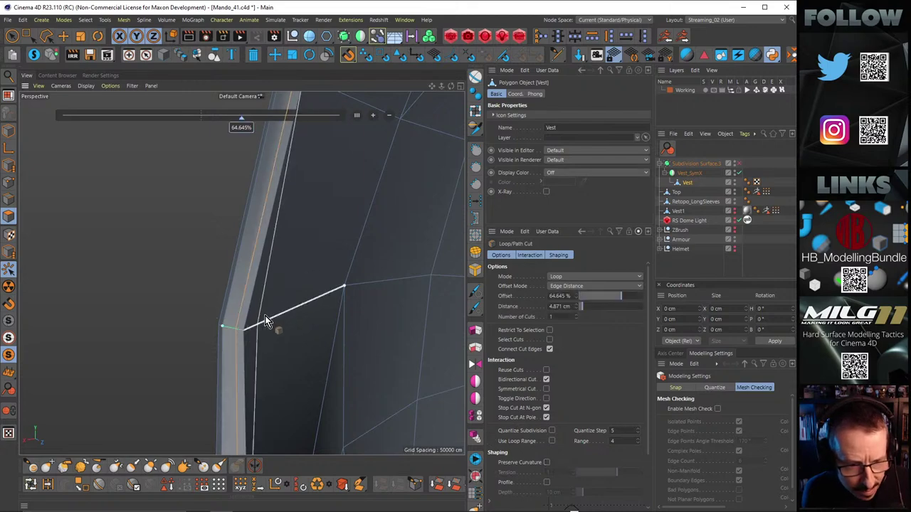
Step: Add a further loop cut along the narrow thickness face running up the shoulder strap, and check the whole Vest
{"action": "scroll", "coordinate": [271, 321], "scroll_direction": "down", "scroll_amount": 4}
{"action": "left_click_drag", "start_coordinate": [272, 323], "coordinate": [297, 363], "text": "alt"}
{"action": "left_click_drag", "start_coordinate": [240, 273], "coordinate": [271, 287], "text": "alt"}
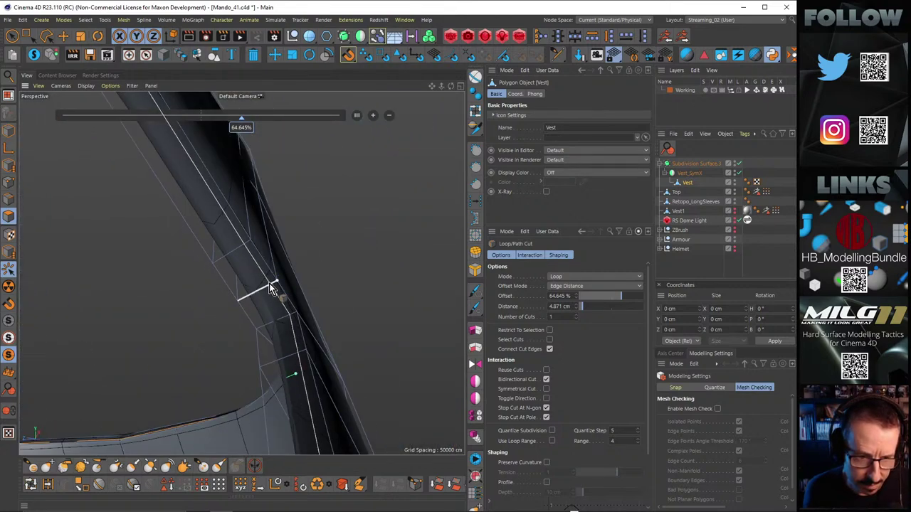
{"action": "left_click", "coordinate": [268, 283]}
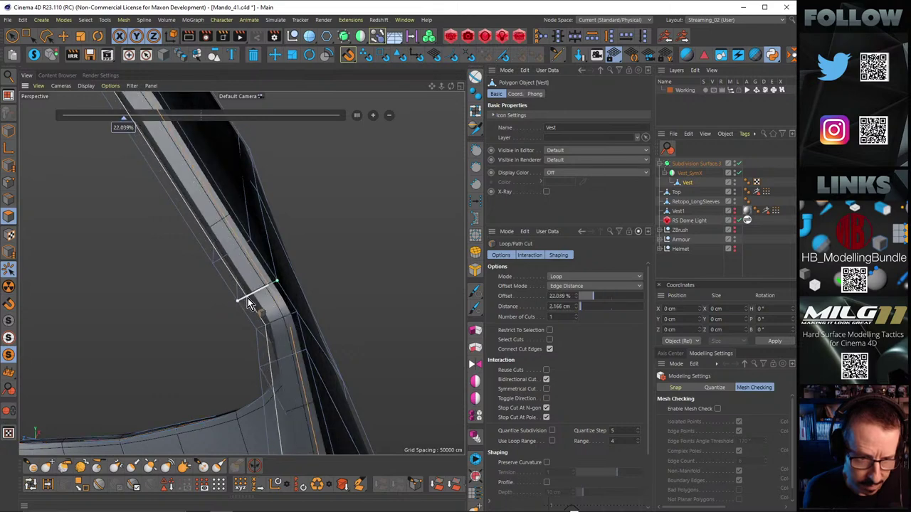
{"action": "left_click_drag", "start_coordinate": [256, 284], "coordinate": [167, 289], "text": "alt"}
{"action": "scroll", "coordinate": [173, 263], "scroll_direction": "down", "scroll_amount": 5}
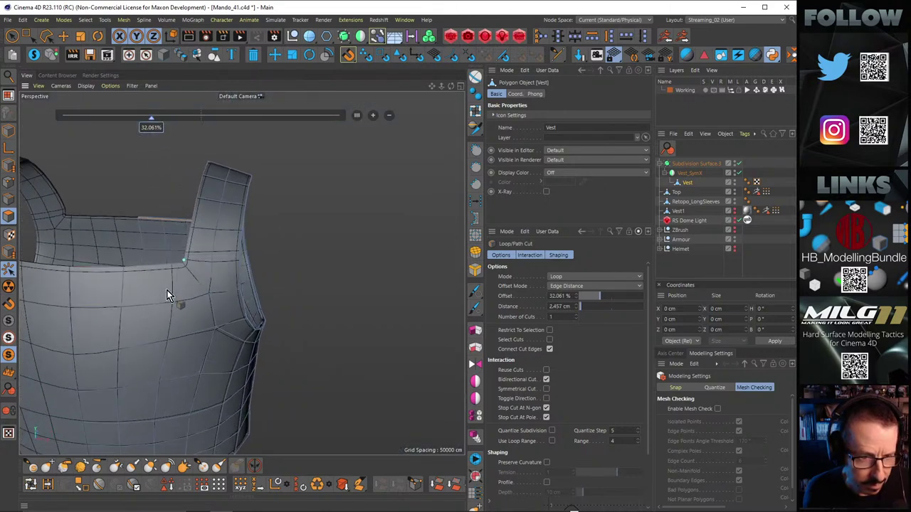
Step: Add a loop cut at 46.894 % along the thickness face by the strap corner and inspect it around the armhole
{"action": "right_click_drag", "start_coordinate": [166, 267], "coordinate": [277, 250], "text": "alt"}
{"action": "left_click_drag", "start_coordinate": [242, 273], "coordinate": [284, 280], "text": "alt"}
{"action": "right_click_drag", "start_coordinate": [247, 261], "coordinate": [300, 251], "text": "alt"}
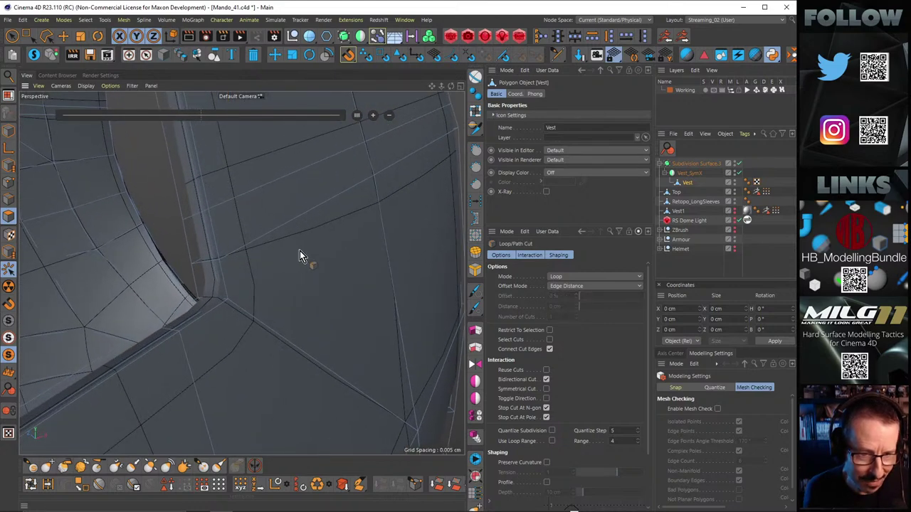
{"action": "left_click_drag", "start_coordinate": [239, 259], "coordinate": [157, 238], "text": "alt"}
{"action": "left_click", "coordinate": [209, 268]}
{"action": "right_click_drag", "start_coordinate": [157, 239], "coordinate": [65, 253], "text": "alt"}
{"action": "left_click_drag", "start_coordinate": [221, 252], "coordinate": [47, 254], "text": "alt"}
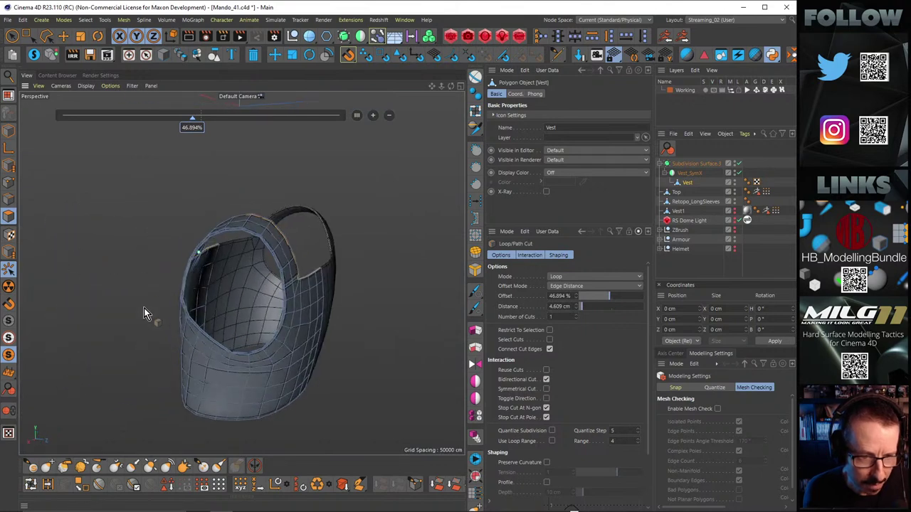
{"action": "mouse_move", "coordinate": [145, 310]}
{"action": "right_mouse_down", "text": "alt"}
{"action": "mouse_move", "coordinate": [229, 292]}
{"action": "mouse_move", "coordinate": [145, 286]}
{"action": "mouse_move", "coordinate": [145, 298]}
{"action": "right_mouse_up", "text": "alt"}
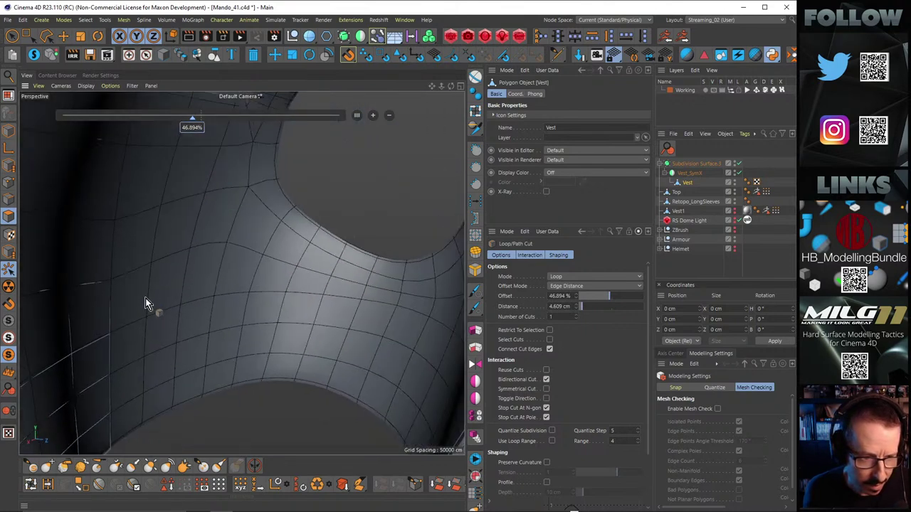
{"action": "left_click_drag", "start_coordinate": [145, 303], "coordinate": [399, 226], "text": "alt"}
Step: Select the surplus edge loop along the armhole's thickness face in edge mode and dissolve it
{"action": "key", "text": "Return"}
{"action": "key", "text": "e"}
{"action": "left_click", "coordinate": [286, 263]}
{"action": "double_click", "coordinate": [286, 263]}
{"action": "key", "text": "m"}
{"action": "key", "text": "n"}
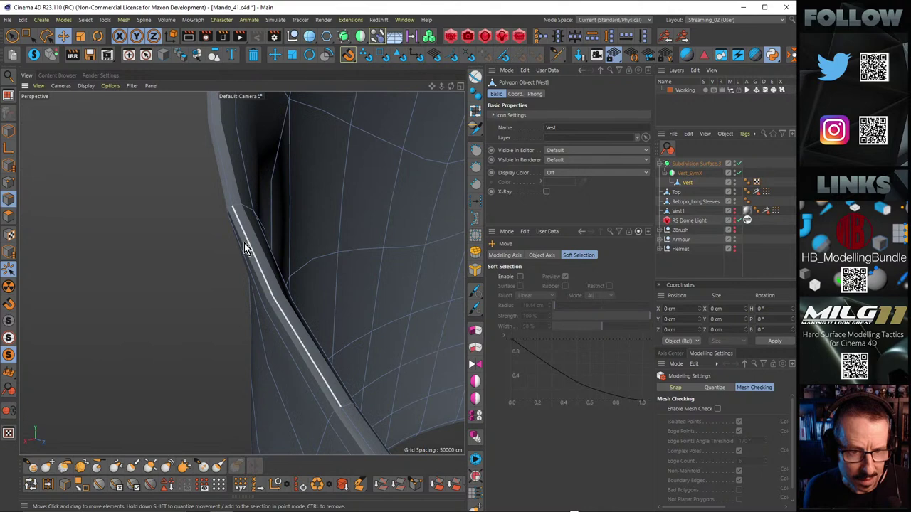
Step: Select the remaining edge loop around the armhole and slide it by -31.994 %, checking the strap and neckline
{"action": "left_click", "coordinate": [245, 243]}
{"action": "key", "text": "m"}
{"action": "key", "text": "o"}
{"action": "right_click_drag", "start_coordinate": [319, 232], "coordinate": [231, 242], "text": "alt"}
{"action": "middle_click_drag", "start_coordinate": [277, 237], "coordinate": [286, 263], "text": "alt"}
{"action": "right_click_drag", "start_coordinate": [277, 191], "coordinate": [354, 177], "text": "alt"}
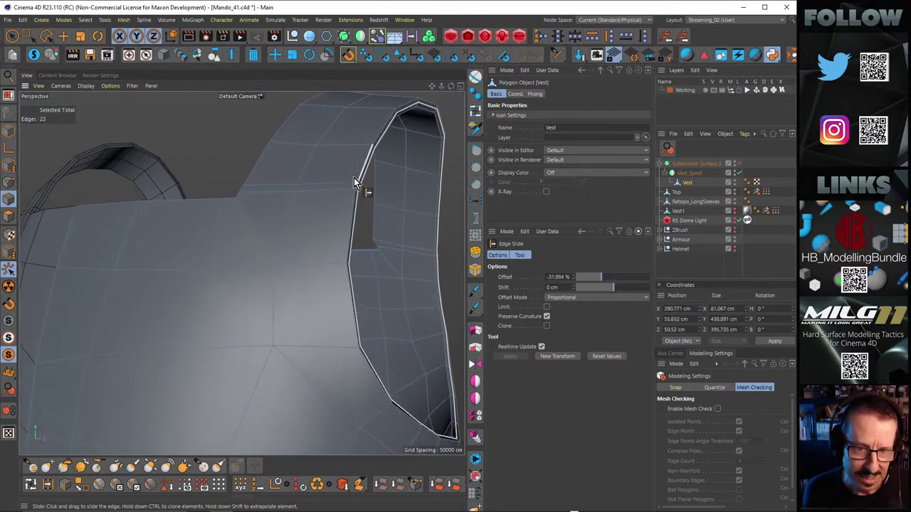
{"action": "left_click_drag", "start_coordinate": [318, 170], "coordinate": [397, 226], "text": "alt"}
{"action": "mouse_move", "coordinate": [277, 235]}
{"action": "left_mouse_down", "text": "alt"}
{"action": "mouse_move", "coordinate": [257, 214]}
{"action": "mouse_move", "coordinate": [336, 198]}
{"action": "mouse_move", "coordinate": [222, 197]}
{"action": "mouse_move", "coordinate": [186, 182]}
{"action": "left_mouse_up", "text": "alt"}
{"action": "left_click_drag", "start_coordinate": [181, 140], "coordinate": [288, 256], "text": "alt"}
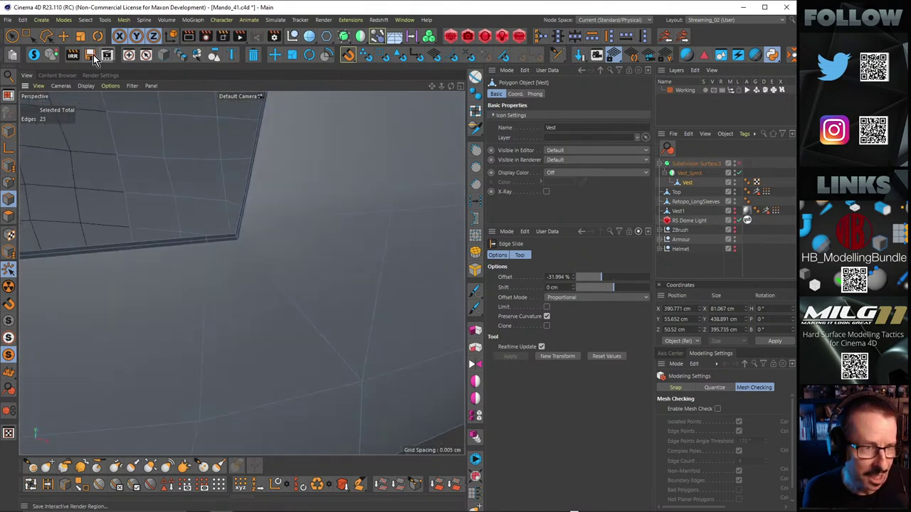
Step: Select the two thickness edges at the neckline corner below the strap and move them to about X 246.6, Y 145.7, Z -155.8 cm
{"action": "left_click", "coordinate": [63, 35]}
{"action": "left_click_drag", "start_coordinate": [234, 213], "coordinate": [229, 192], "text": "alt"}
{"action": "left_click", "coordinate": [239, 237]}
{"action": "right_click", "coordinate": [279, 212]}
{"action": "left_click", "coordinate": [302, 268]}
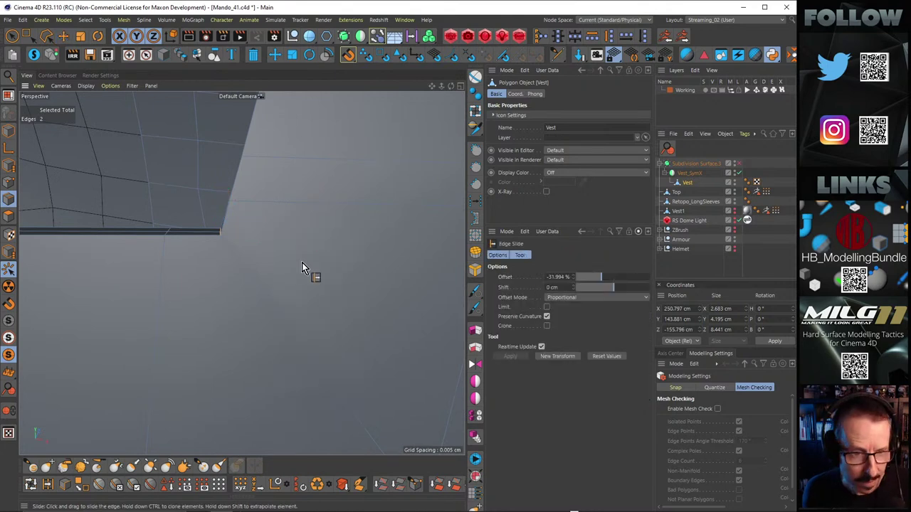
{"action": "left_click_drag", "start_coordinate": [291, 259], "coordinate": [360, 214], "text": "alt"}
{"action": "key", "text": "ctrl+z"}
{"action": "left_click_drag", "start_coordinate": [224, 256], "coordinate": [101, 247], "text": "alt"}
{"action": "key", "text": "e"}
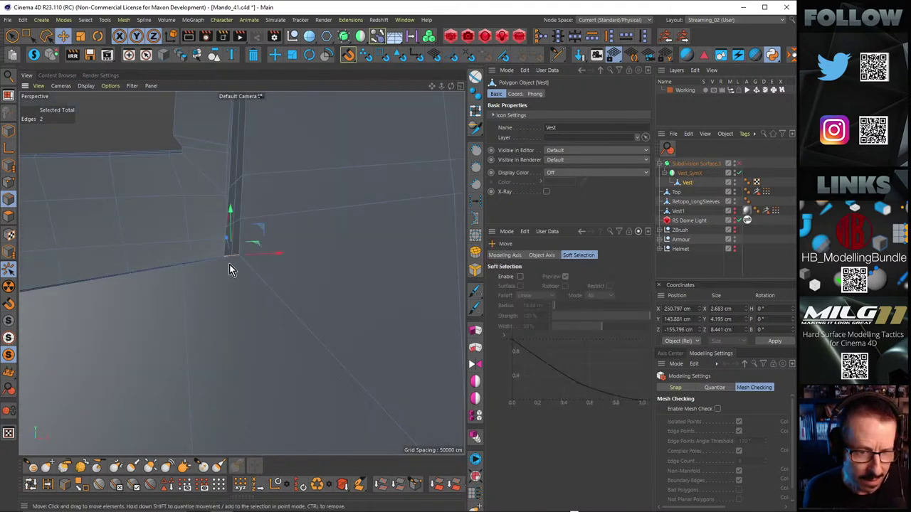
{"action": "left_click_drag", "start_coordinate": [230, 266], "coordinate": [258, 307], "text": "alt"}
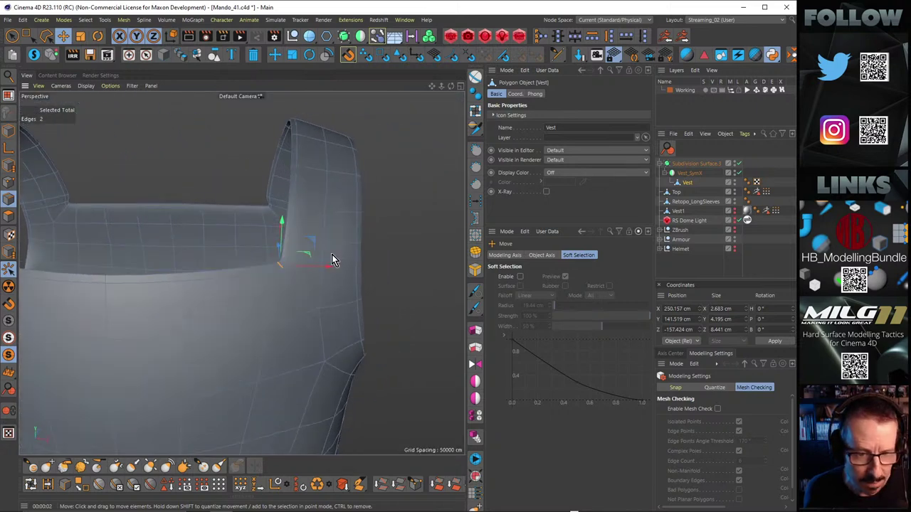
{"action": "left_click_drag", "start_coordinate": [322, 261], "coordinate": [185, 185], "text": "alt"}
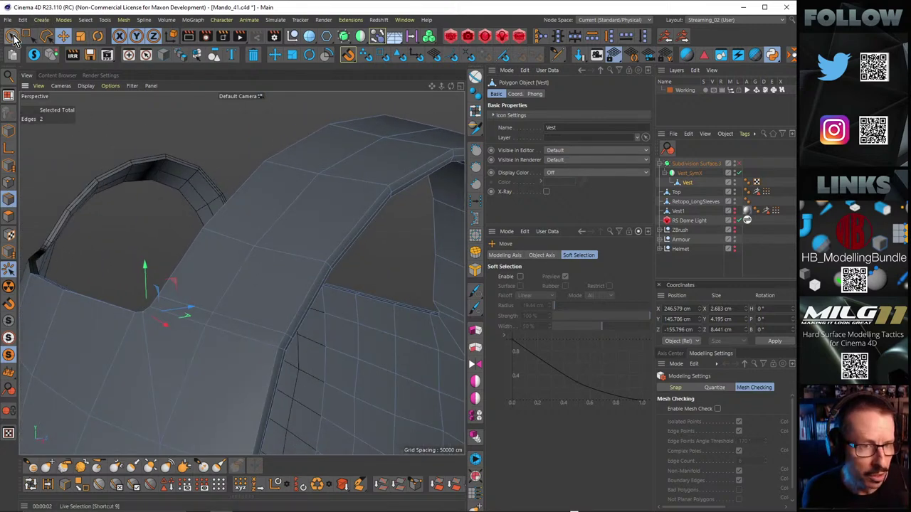
Step: Select the outer polygons along the shoulder strap, from its front end over the shoulder to its back end
{"action": "left_click", "coordinate": [474, 81]}
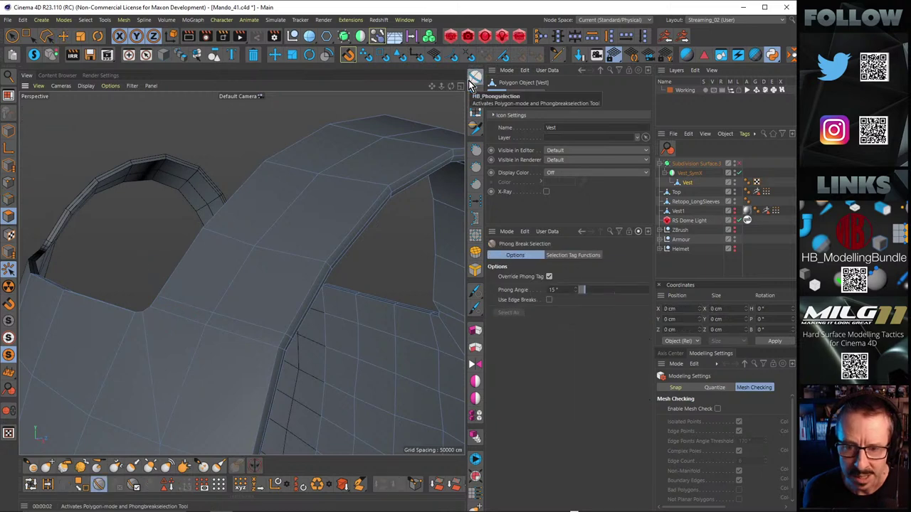
{"action": "left_click", "coordinate": [335, 233]}
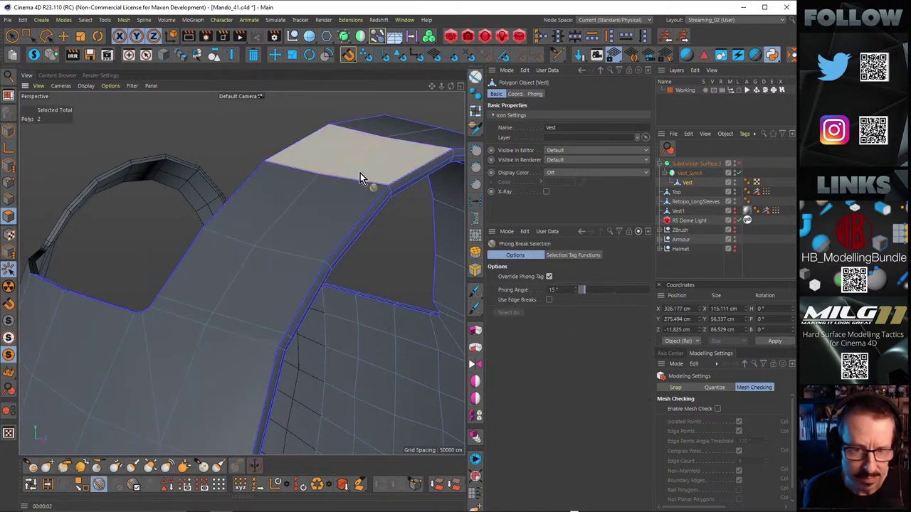
{"action": "left_click", "coordinate": [360, 173]}
{"action": "left_click", "coordinate": [22, 37]}
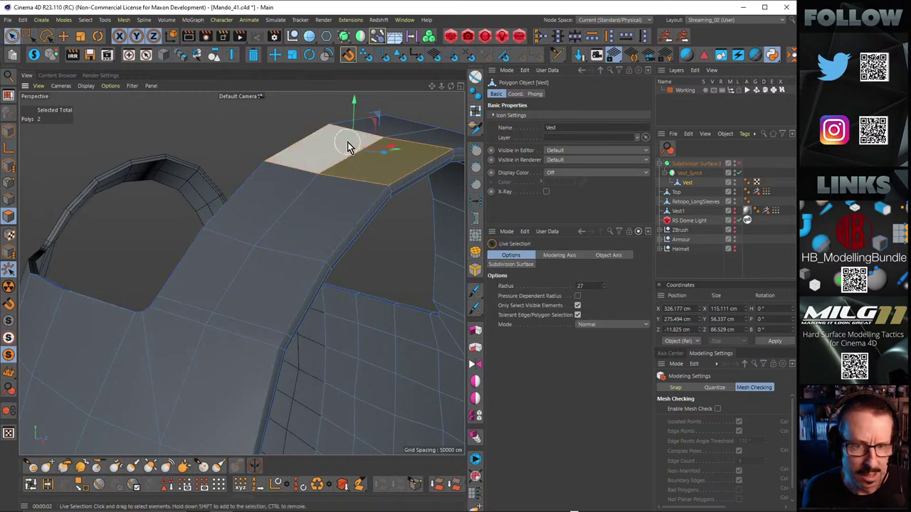
{"action": "mouse_move", "coordinate": [346, 146]}
{"action": "left_mouse_down"}
{"action": "mouse_move", "coordinate": [260, 260]}
{"action": "mouse_move", "coordinate": [277, 224]}
{"action": "mouse_move", "coordinate": [215, 236]}
{"action": "mouse_move", "coordinate": [228, 212]}
{"action": "left_mouse_up"}
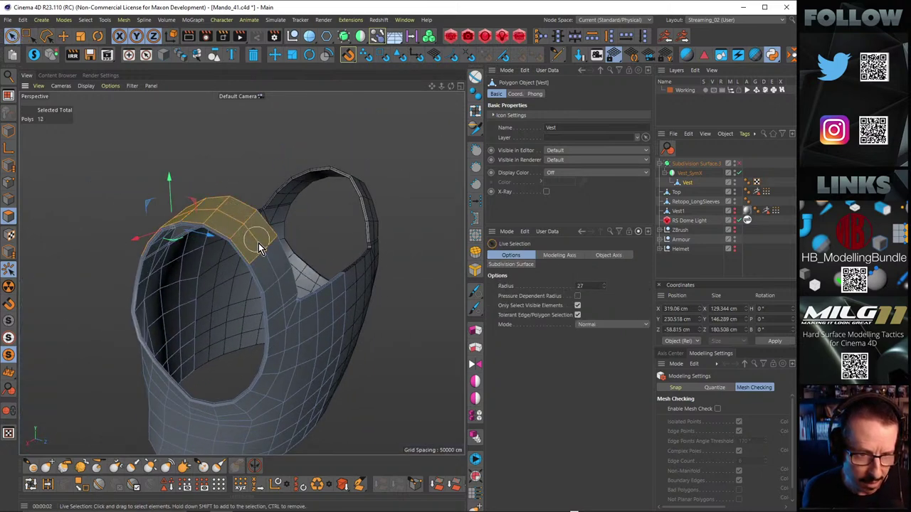
{"action": "left_click_drag", "start_coordinate": [299, 340], "coordinate": [248, 254], "text": "alt"}
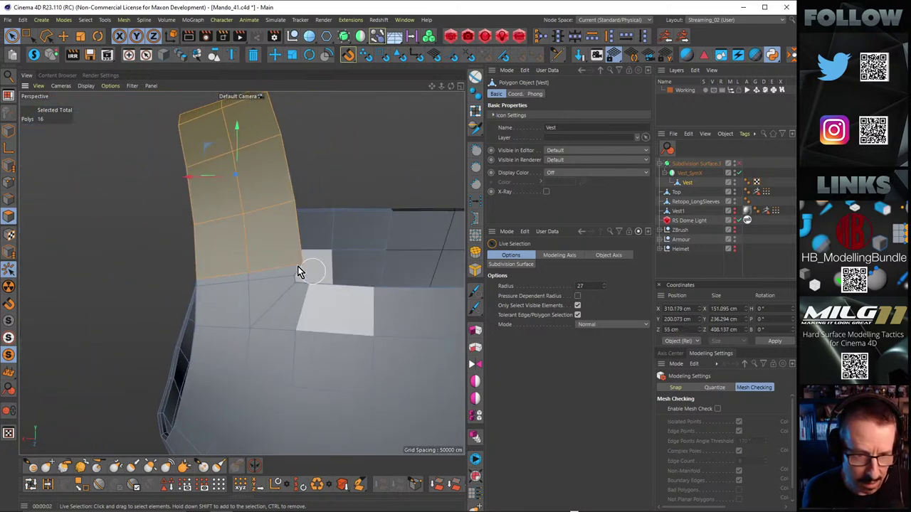
Step: Select the nine points around the neckline corner at the strap's other end and move them 11.289 cm along X towards the opening
{"action": "left_click", "coordinate": [29, 35]}
{"action": "scroll", "coordinate": [258, 259], "scroll_direction": "up", "scroll_amount": 3}
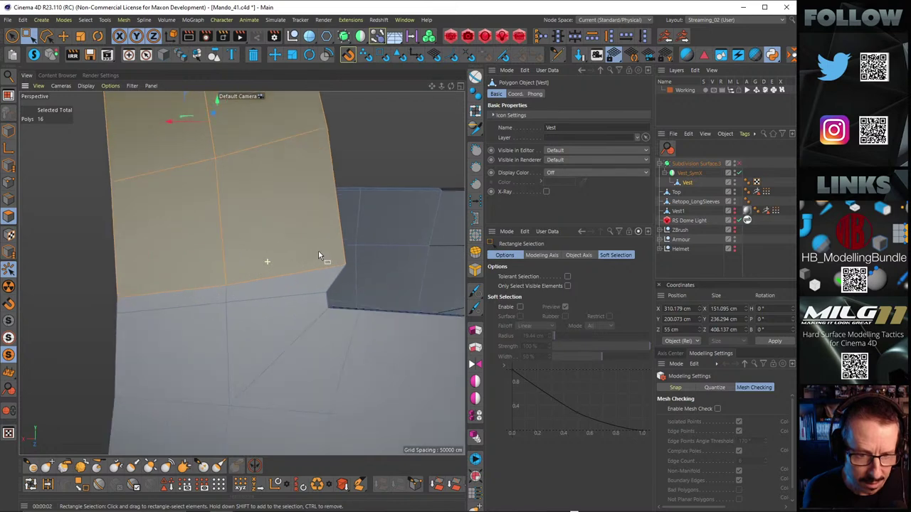
{"action": "left_click", "coordinate": [8, 182]}
{"action": "left_click_drag", "start_coordinate": [312, 284], "coordinate": [117, 324]}
{"action": "left_click_drag", "start_coordinate": [304, 284], "coordinate": [377, 354]}
{"action": "scroll", "coordinate": [379, 317], "scroll_direction": "up", "scroll_amount": 3}
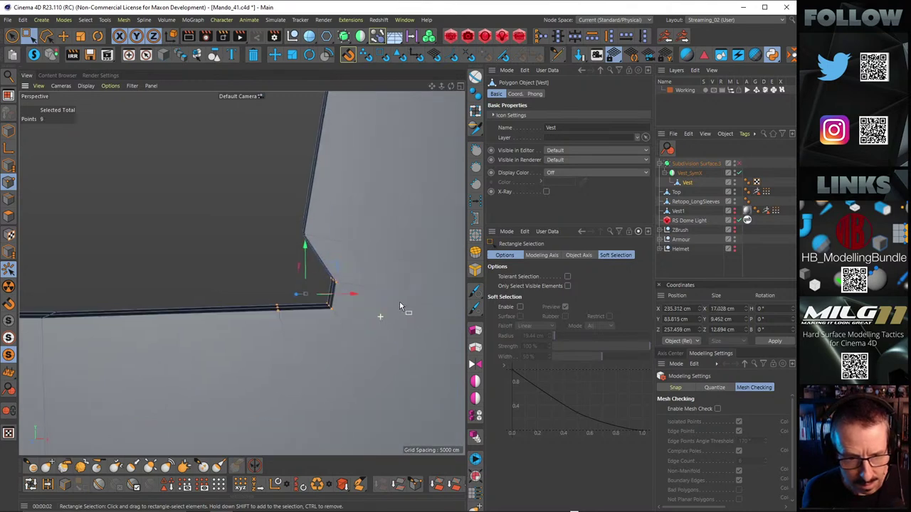
{"action": "left_click_drag", "start_coordinate": [353, 293], "coordinate": [313, 295]}
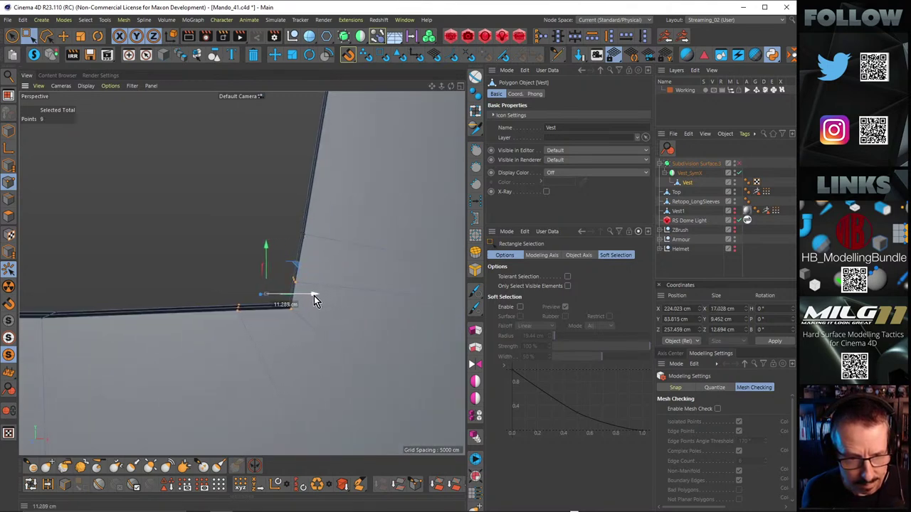
Step: Shift three thickness points at that corner to about X 229.3, Y 78.7, Z 257.3 cm and preview the Vest with Subdivision Surface
{"action": "right_click_drag", "start_coordinate": [328, 281], "coordinate": [261, 282], "text": "alt"}
{"action": "scroll", "coordinate": [322, 298], "scroll_direction": "up", "scroll_amount": 3}
{"action": "left_click_drag", "start_coordinate": [335, 283], "coordinate": [319, 259], "text": "alt"}
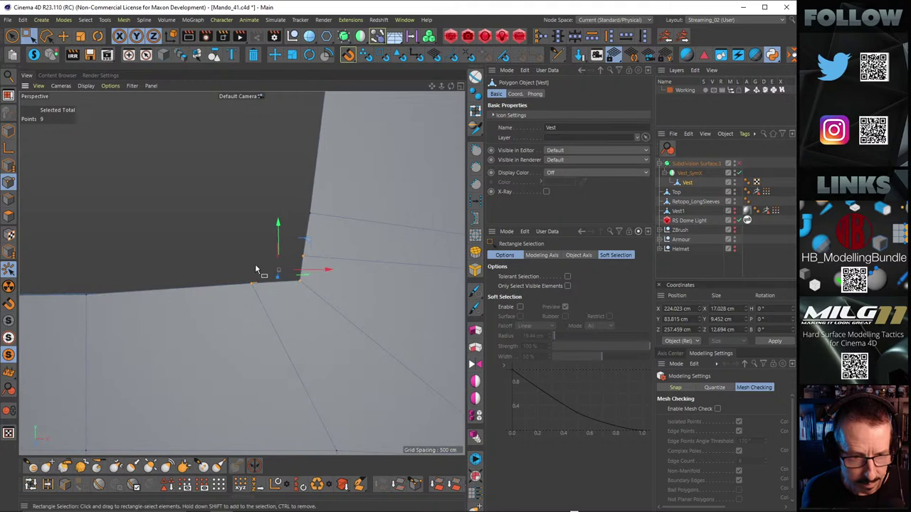
{"action": "left_click_drag", "start_coordinate": [297, 283], "coordinate": [319, 308], "text": "alt"}
{"action": "right_click_drag", "start_coordinate": [319, 308], "coordinate": [325, 256], "text": "alt"}
{"action": "left_click_drag", "start_coordinate": [324, 253], "coordinate": [302, 250]}
{"action": "right_click_drag", "start_coordinate": [323, 255], "coordinate": [295, 265], "text": "alt"}
{"action": "key", "text": "q"}
{"action": "left_click_drag", "start_coordinate": [296, 265], "coordinate": [264, 257], "text": "alt"}
{"action": "right_click_drag", "start_coordinate": [265, 255], "coordinate": [198, 266], "text": "alt"}
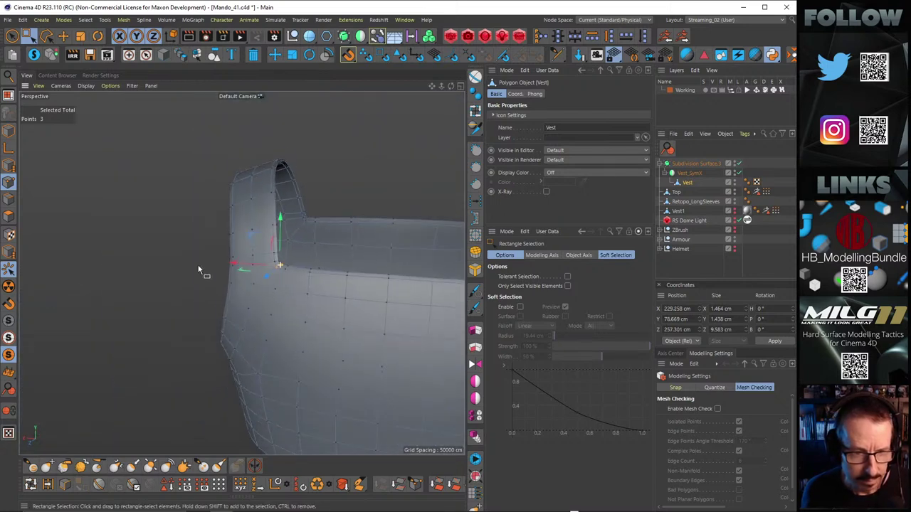
Step: Move the three thickness points just above the corner to about X 238.1, Y 103.3, Z 251.9 cm, and check the smoothed strap
{"action": "middle_click_drag", "start_coordinate": [293, 262], "coordinate": [286, 271], "text": "alt"}
{"action": "right_click_drag", "start_coordinate": [287, 271], "coordinate": [287, 306], "text": "alt"}
{"action": "left_click_drag", "start_coordinate": [287, 305], "coordinate": [152, 241], "text": "alt"}
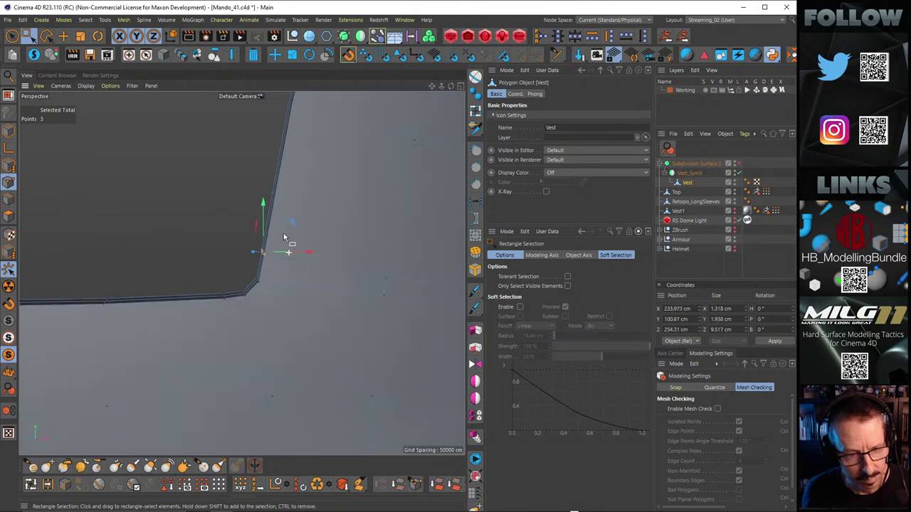
{"action": "left_click_drag", "start_coordinate": [292, 226], "coordinate": [292, 234]}
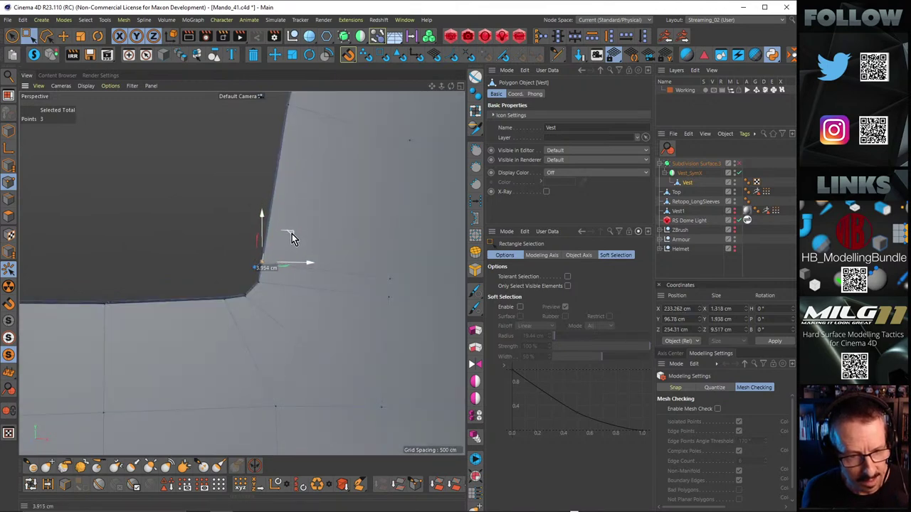
{"action": "scroll", "coordinate": [292, 239], "scroll_direction": "down", "scroll_amount": 10}
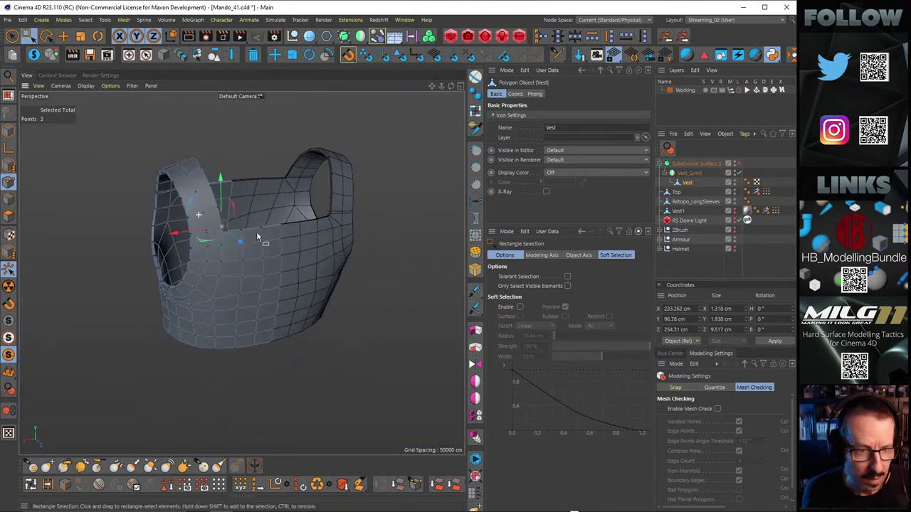
{"action": "left_click_drag", "start_coordinate": [257, 236], "coordinate": [455, 208], "text": "alt"}
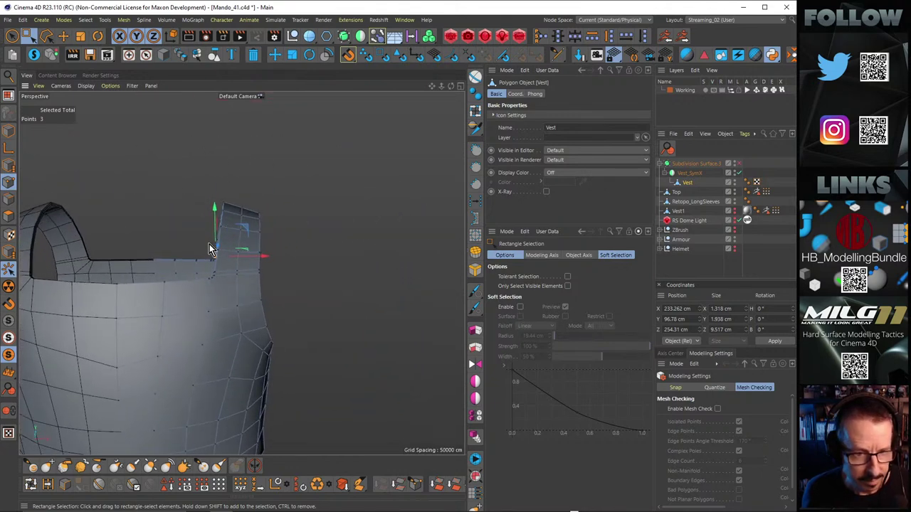
{"action": "left_click_drag", "start_coordinate": [226, 306], "coordinate": [203, 291], "text": "alt"}
{"action": "right_click_drag", "start_coordinate": [242, 279], "coordinate": [310, 269], "text": "alt"}
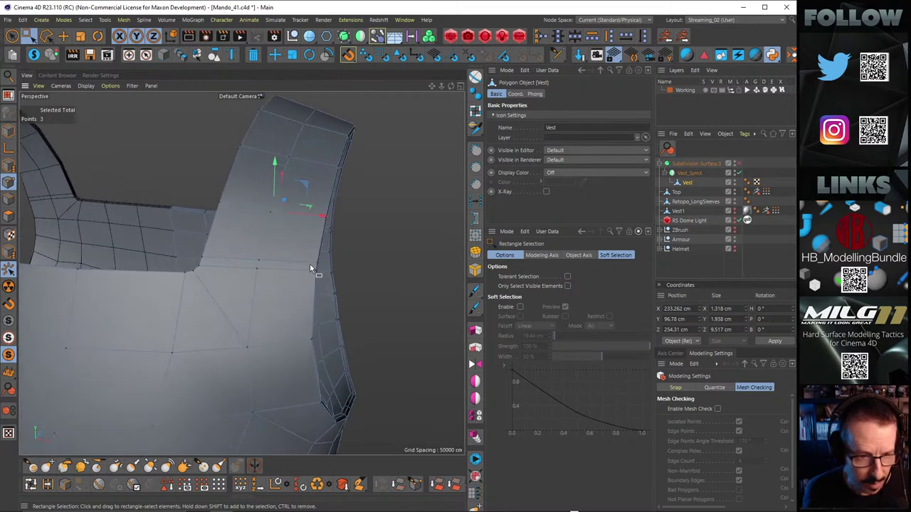
{"action": "left_click_drag", "start_coordinate": [309, 269], "coordinate": [238, 317], "text": "alt"}
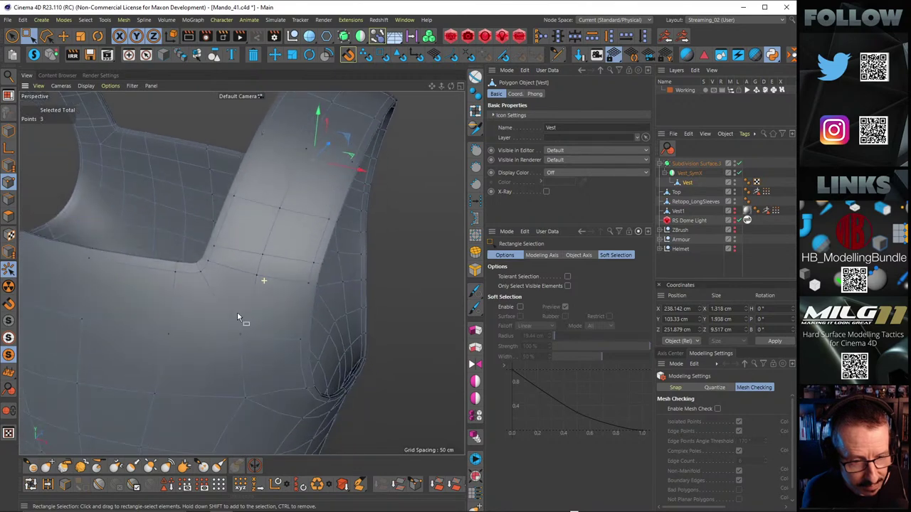
Step: Load the AS-08 material from the HB_Sculpt Shaders presets into the scene and return to the 3D view
{"action": "left_click", "coordinate": [247, 497]}
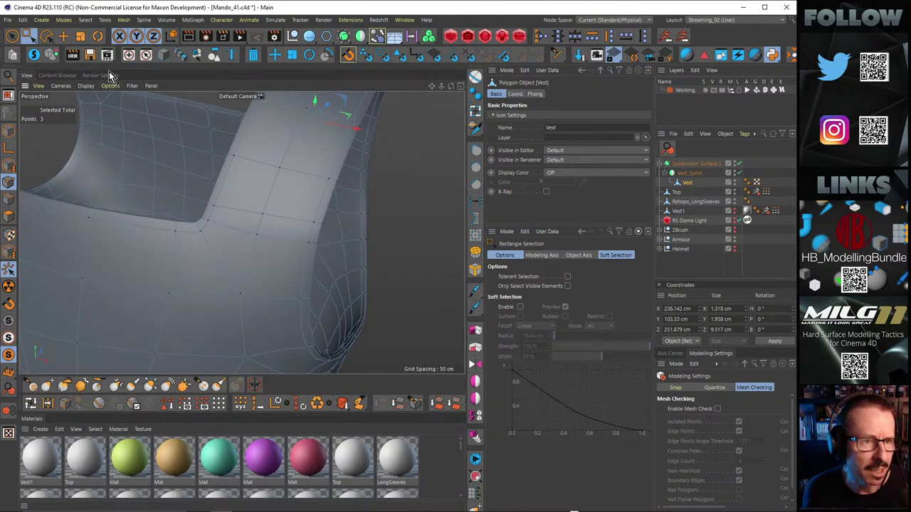
{"action": "left_click", "coordinate": [59, 75]}
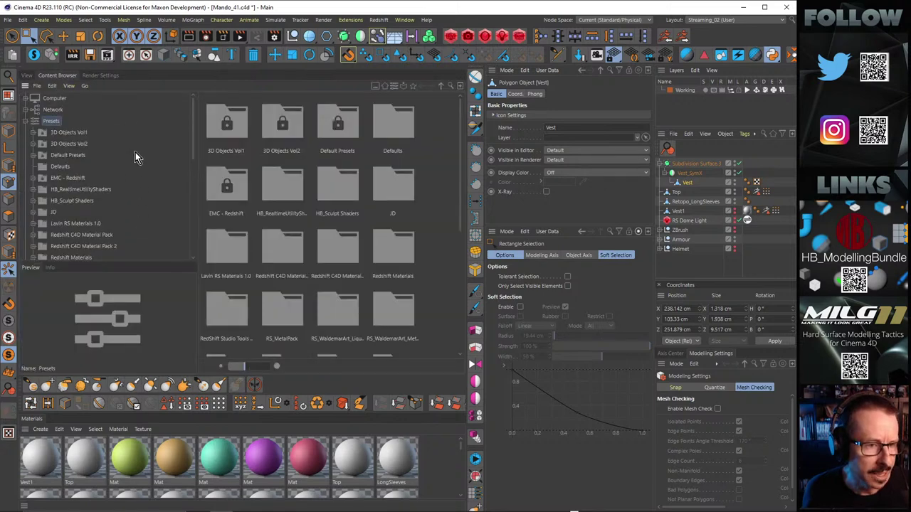
{"action": "left_click", "coordinate": [72, 201]}
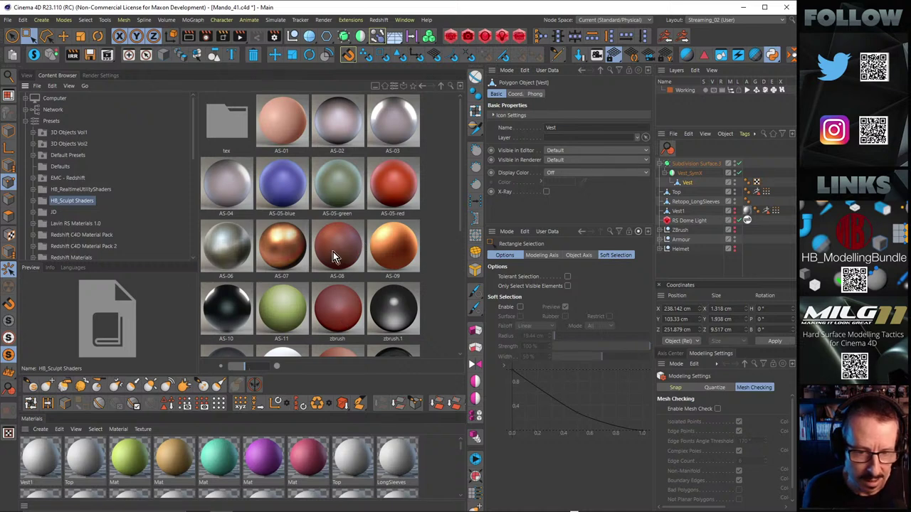
{"action": "double_click", "coordinate": [334, 252]}
{"action": "left_click", "coordinate": [25, 76]}
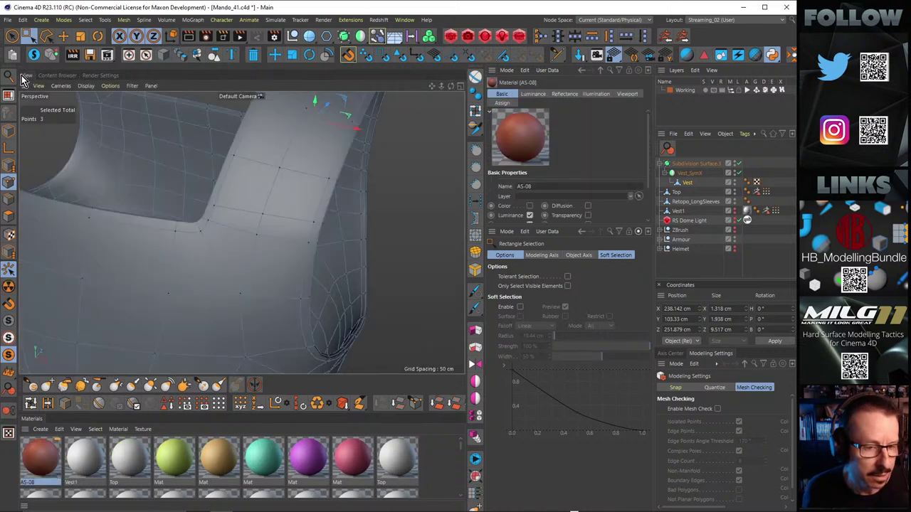
Step: Assign the AS-08 material to the Vest and turn on material display in the viewport
{"action": "left_click_drag", "start_coordinate": [280, 298], "coordinate": [272, 296]}
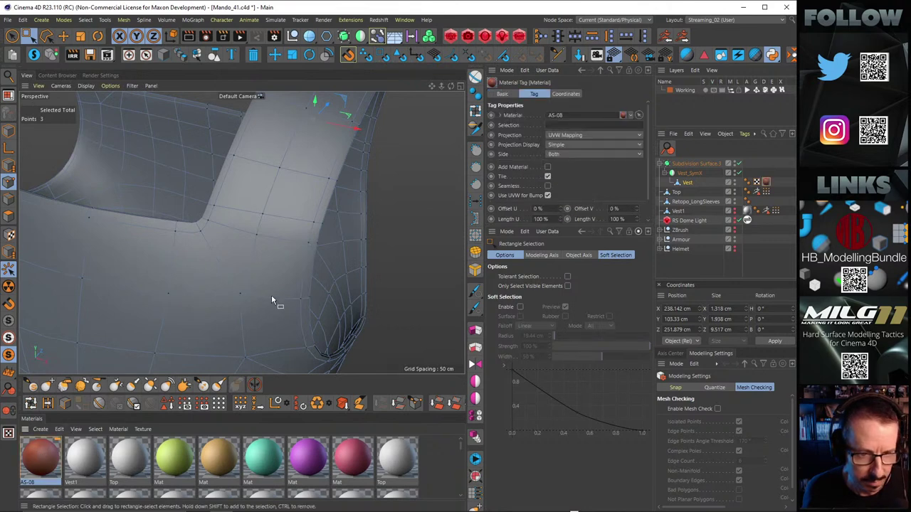
{"action": "key", "text": "n"}
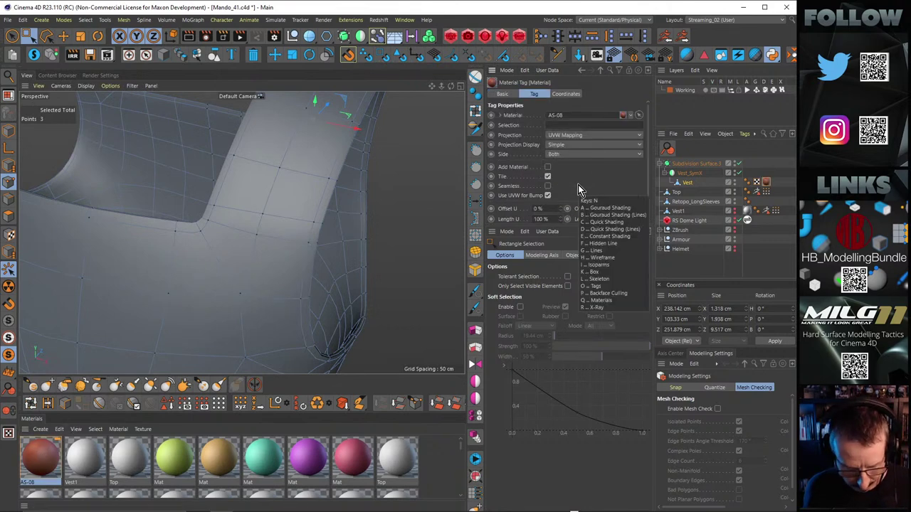
{"action": "key", "text": "q"}
{"action": "left_click_drag", "start_coordinate": [239, 252], "coordinate": [224, 130], "text": "alt"}
Step: Select one outer polygon below the shoulder strap beside the armhole and examine the shaded surface around the neckline corner
{"action": "left_click", "coordinate": [8, 37]}
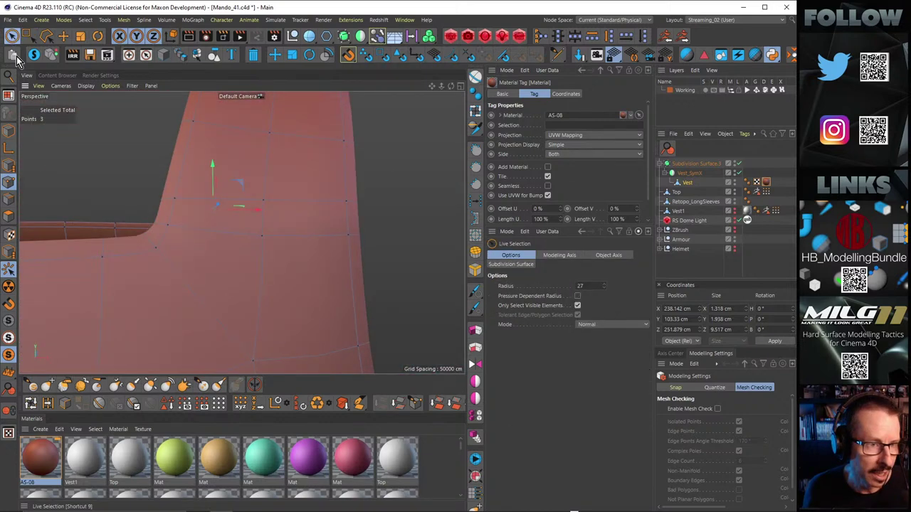
{"action": "left_click", "coordinate": [9, 217]}
{"action": "left_click", "coordinate": [287, 278]}
{"action": "key", "text": "u"}
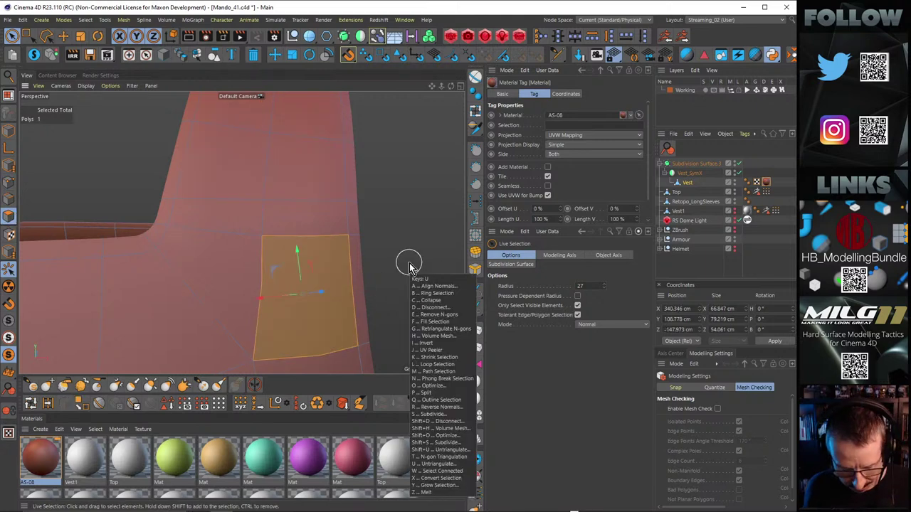
{"action": "key", "text": "r"}
{"action": "right_click_drag", "start_coordinate": [360, 212], "coordinate": [230, 226], "text": "alt"}
{"action": "left_click_drag", "start_coordinate": [300, 232], "coordinate": [288, 264], "text": "alt"}
{"action": "right_click_drag", "start_coordinate": [380, 230], "coordinate": [491, 213], "text": "alt"}
{"action": "right_click_drag", "start_coordinate": [274, 257], "coordinate": [163, 289], "text": "alt"}
{"action": "right_click_drag", "start_coordinate": [247, 261], "coordinate": [274, 271], "text": "alt"}
{"action": "left_click_drag", "start_coordinate": [275, 271], "coordinate": [267, 240], "text": "alt"}
{"action": "right_click_drag", "start_coordinate": [357, 215], "coordinate": [405, 210], "text": "alt"}
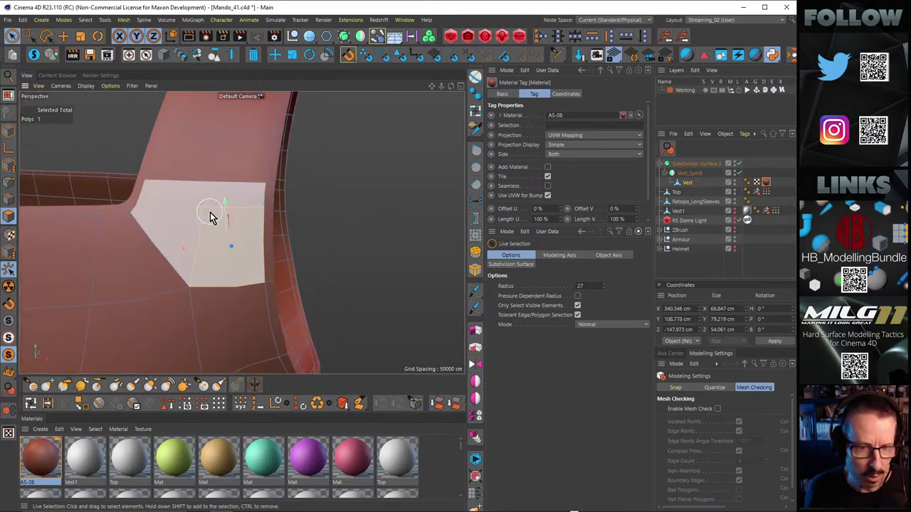
{"action": "mouse_move", "coordinate": [209, 211]}
{"action": "left_mouse_down", "text": "alt"}
{"action": "mouse_move", "coordinate": [91, 208]}
{"action": "mouse_move", "coordinate": [84, 192]}
{"action": "mouse_move", "coordinate": [204, 209]}
{"action": "left_mouse_up", "text": "alt"}
Step: Delete the AS-08 material and clear the polygon selection on the Vest
{"action": "left_click", "coordinate": [31, 461]}
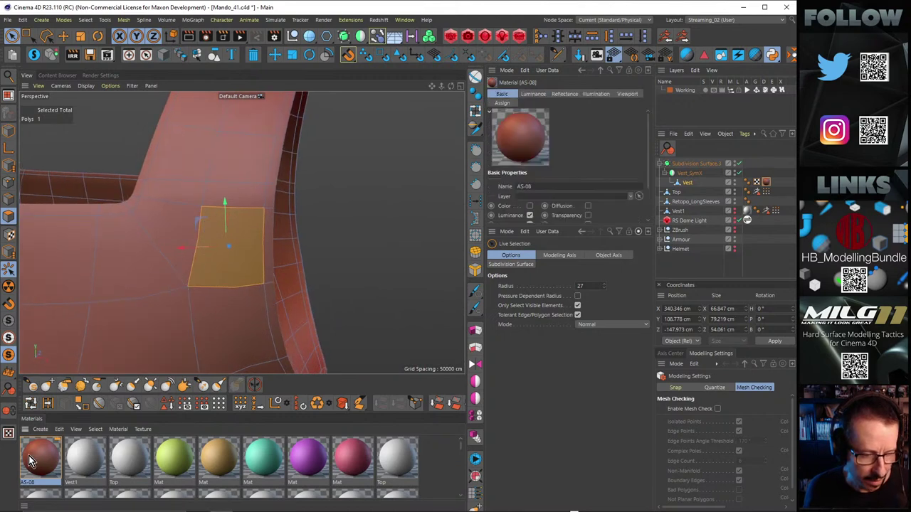
{"action": "key", "text": "Delete"}
{"action": "left_click_drag", "start_coordinate": [244, 264], "coordinate": [298, 261], "text": "alt"}
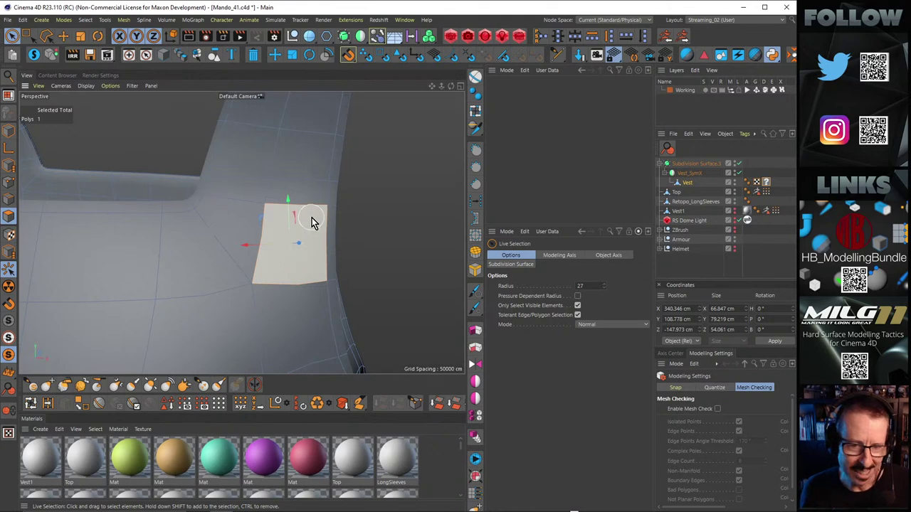
{"action": "left_click_drag", "start_coordinate": [311, 221], "coordinate": [249, 199], "text": "alt"}
{"action": "left_click", "coordinate": [63, 37]}
{"action": "left_click_drag", "start_coordinate": [321, 199], "coordinate": [249, 150], "text": "alt"}
{"action": "key", "text": "ctrl+shift+a"}
Step: Turn off Subdivision Surface smoothing and examine the Vest's shoulder straps and armhole edges from several sides
{"action": "left_click_drag", "start_coordinate": [265, 117], "coordinate": [283, 180], "text": "alt"}
{"action": "right_click_drag", "start_coordinate": [283, 182], "coordinate": [328, 181], "text": "alt"}
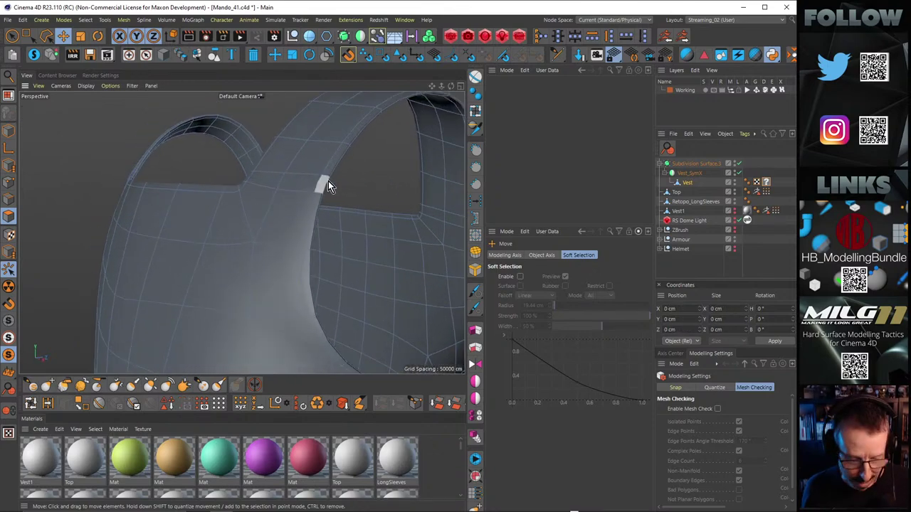
{"action": "left_click_drag", "start_coordinate": [328, 181], "coordinate": [241, 190], "text": "alt"}
{"action": "right_click_drag", "start_coordinate": [240, 190], "coordinate": [352, 204], "text": "alt"}
{"action": "left_click_drag", "start_coordinate": [351, 204], "coordinate": [290, 236], "text": "alt"}
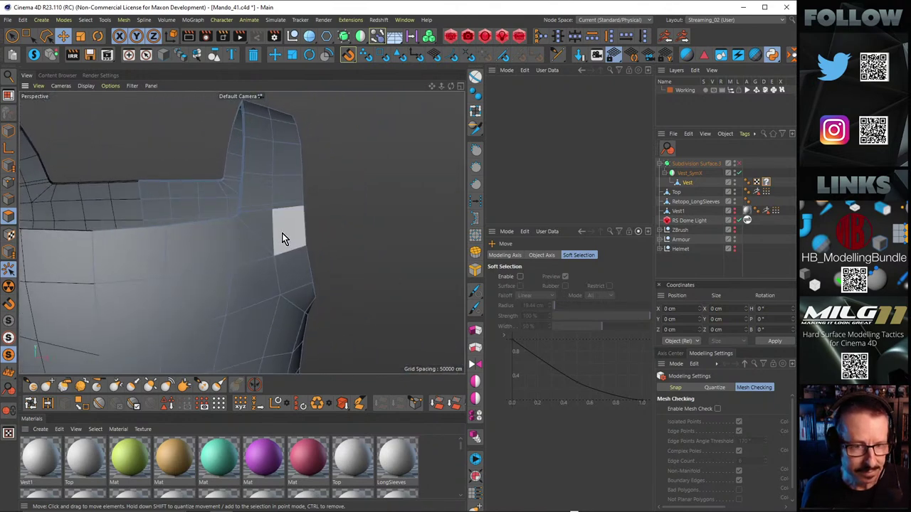
{"action": "right_click_drag", "start_coordinate": [282, 238], "coordinate": [157, 218], "text": "alt"}
{"action": "left_click_drag", "start_coordinate": [156, 218], "coordinate": [273, 191], "text": "alt"}
{"action": "left_click", "coordinate": [24, 40]}
{"action": "right_click_drag", "start_coordinate": [297, 178], "coordinate": [345, 170], "text": "alt"}
{"action": "left_click_drag", "start_coordinate": [346, 170], "coordinate": [279, 190], "text": "alt"}
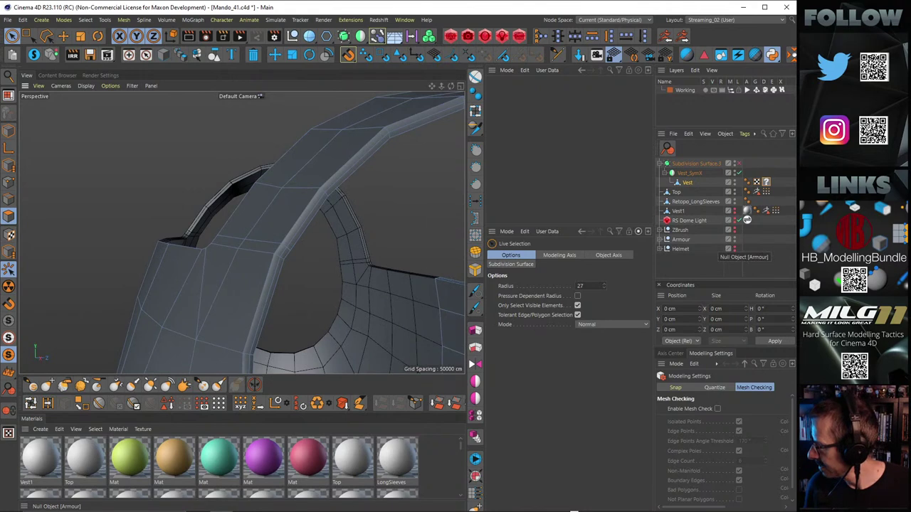
Step: Switch to the reference image board and examine how the vest's shoulder strap sits beside the shoulder armour
{"action": "key", "text": "alt+Tab"}
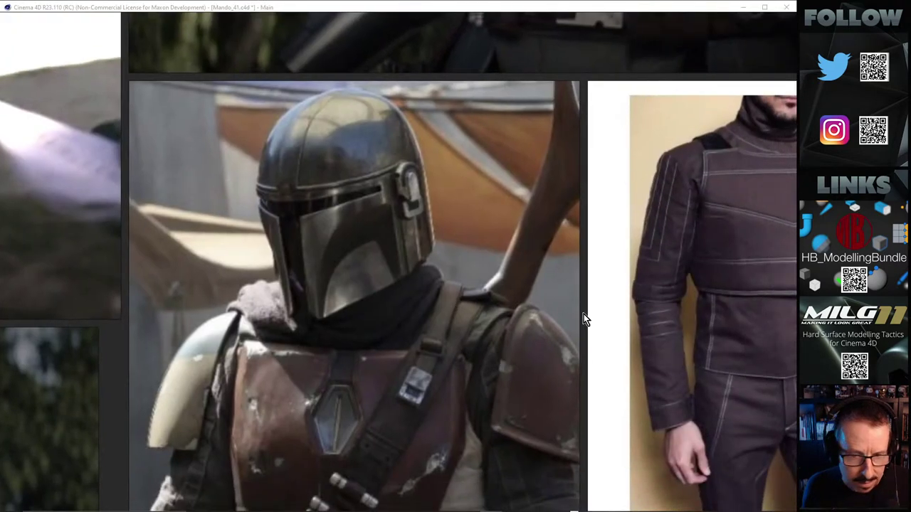
{"action": "scroll", "coordinate": [606, 291], "scroll_direction": "down", "scroll_amount": 5}
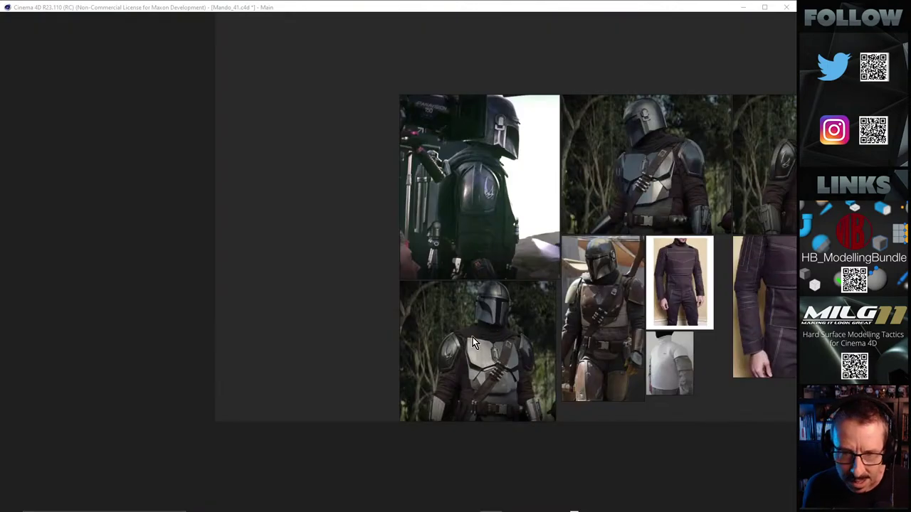
{"action": "scroll", "coordinate": [694, 146], "scroll_direction": "up", "scroll_amount": 5}
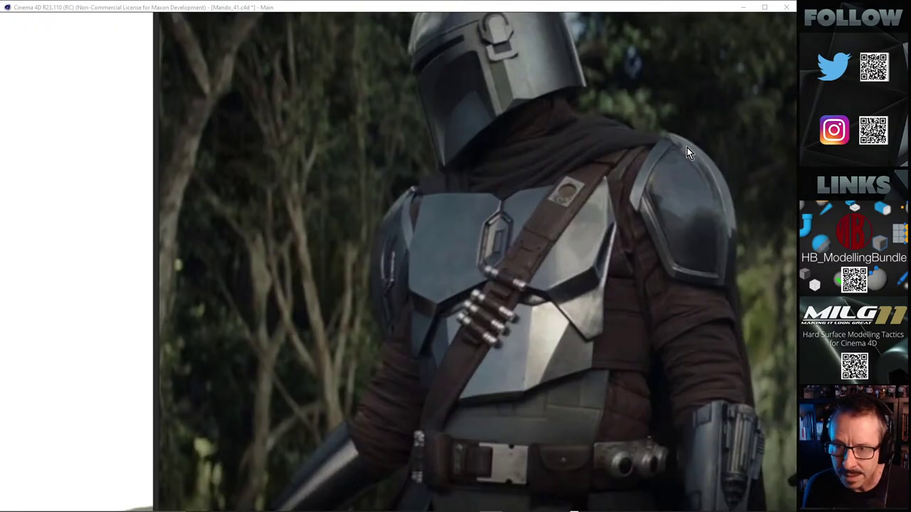
{"action": "scroll", "coordinate": [640, 166], "scroll_direction": "down", "scroll_amount": 5}
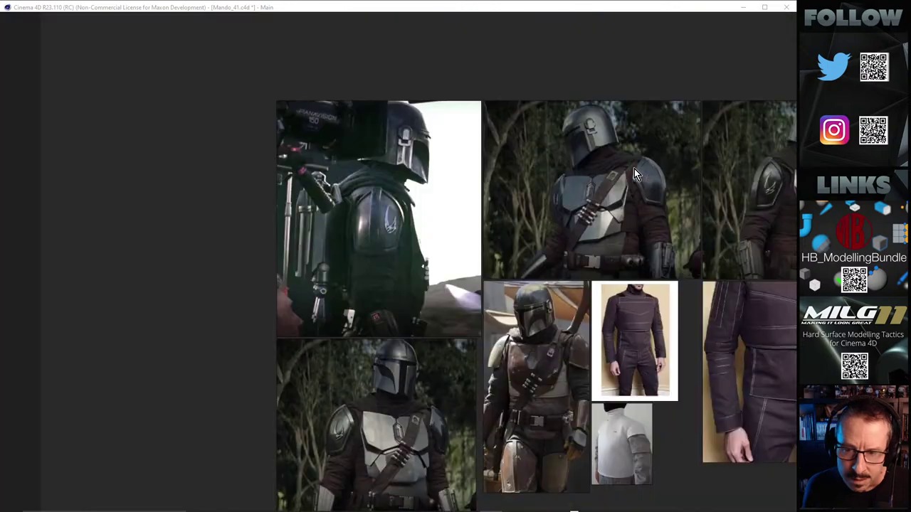
{"action": "scroll", "coordinate": [762, 170], "scroll_direction": "up", "scroll_amount": 5}
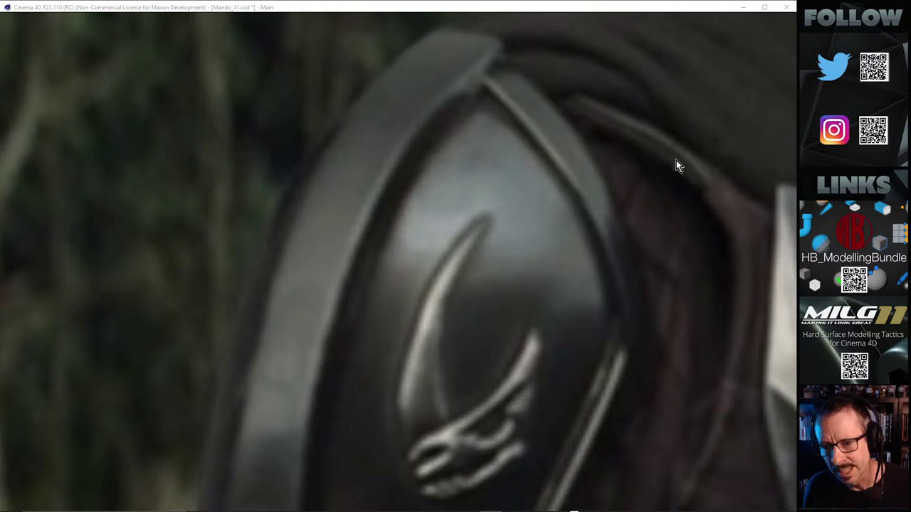
{"action": "scroll", "coordinate": [675, 186], "scroll_direction": "down", "scroll_amount": 4}
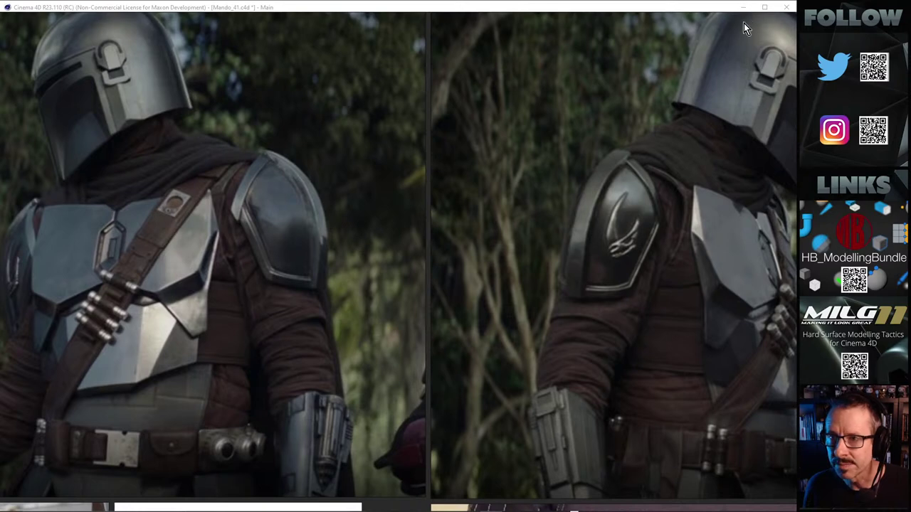
{"action": "right_click_drag", "start_coordinate": [743, 23], "coordinate": [910, 249]}
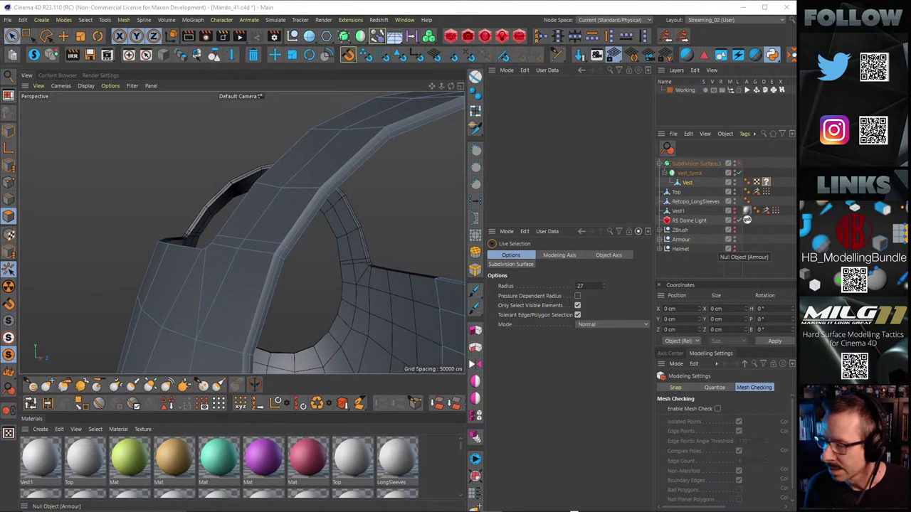
Step: Select the 16 outer polygons along the shoulder strap, from its front end over the shoulder to its back end
{"action": "scroll", "coordinate": [213, 233], "scroll_direction": "up", "scroll_amount": 3}
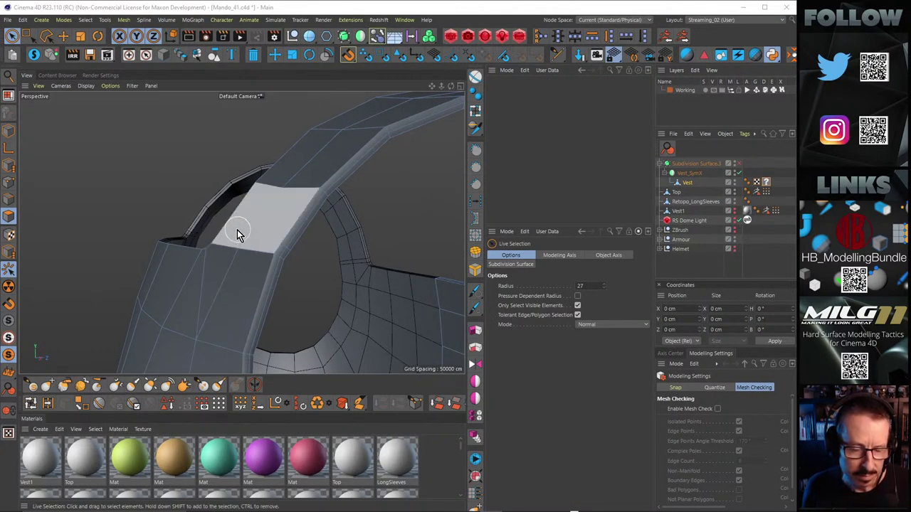
{"action": "scroll", "coordinate": [251, 231], "scroll_direction": "up", "scroll_amount": 2}
{"action": "left_click_drag", "start_coordinate": [258, 227], "coordinate": [285, 197], "text": "alt"}
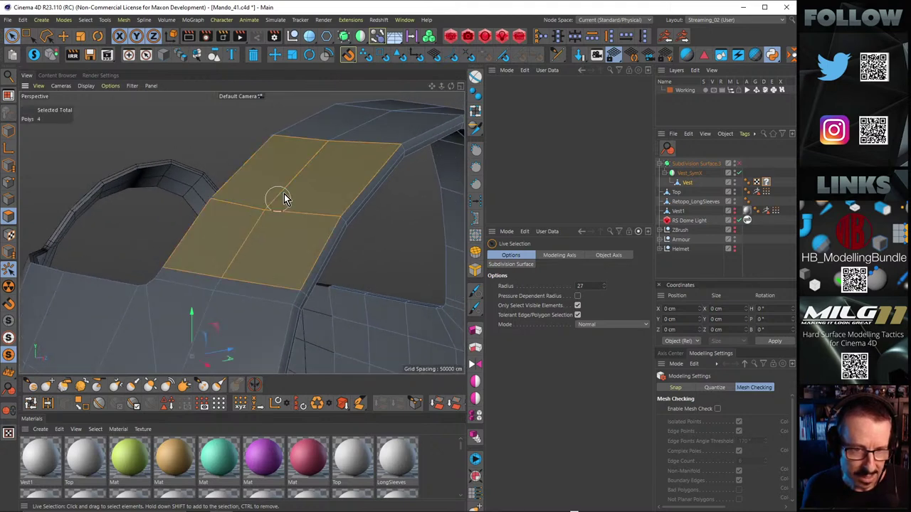
{"action": "left_click", "coordinate": [342, 139], "text": "shift"}
{"action": "middle_click_drag", "start_coordinate": [342, 139], "coordinate": [223, 194], "text": "alt"}
{"action": "scroll", "coordinate": [271, 183], "scroll_direction": "down", "scroll_amount": 3}
{"action": "left_click_drag", "start_coordinate": [267, 190], "coordinate": [157, 218], "text": "alt"}
{"action": "left_click_drag", "start_coordinate": [279, 185], "coordinate": [352, 240], "text": "shift"}
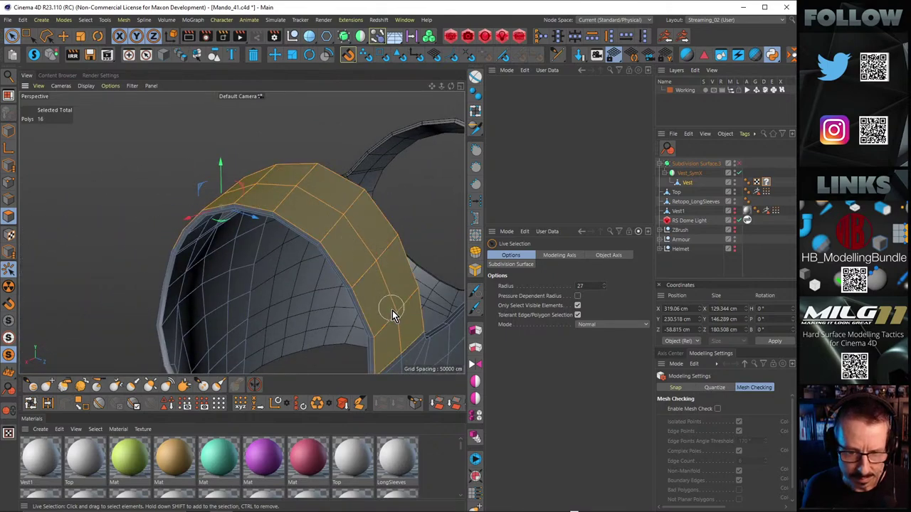
Step: Move the selected strap polygons outwards along their normals by 7.075 cm
{"action": "left_click_drag", "start_coordinate": [397, 320], "coordinate": [268, 190], "text": "alt"}
{"action": "key", "text": "m"}
{"action": "key", "text": "z"}
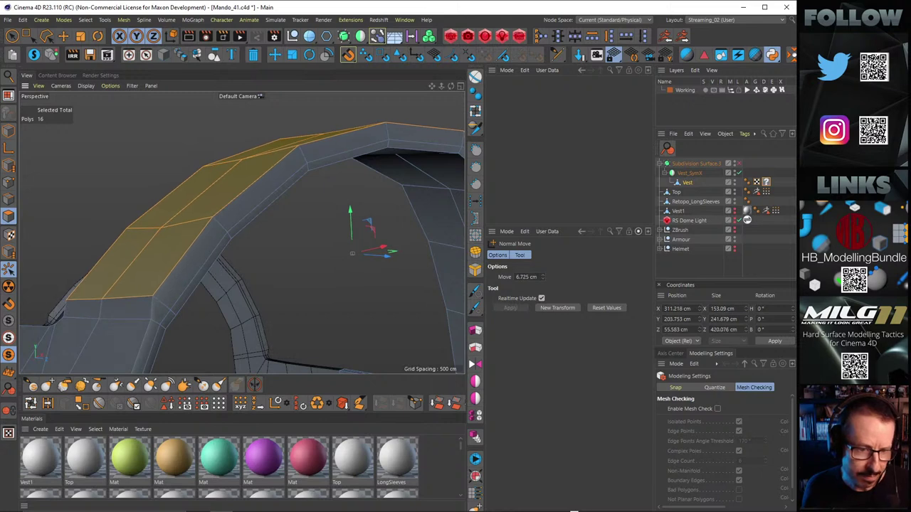
{"action": "left_click_drag", "start_coordinate": [165, 212], "coordinate": [158, 243], "text": "alt"}
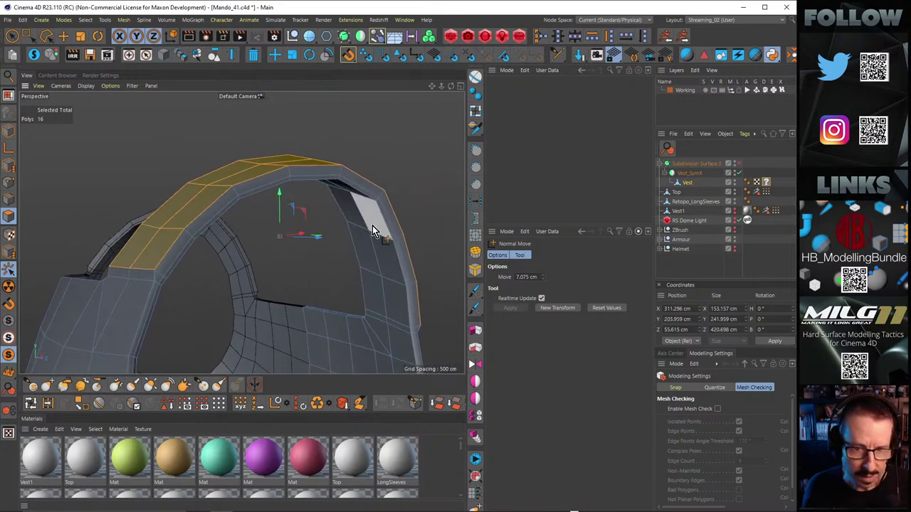
{"action": "left_click_drag", "start_coordinate": [372, 226], "coordinate": [334, 237], "text": "alt"}
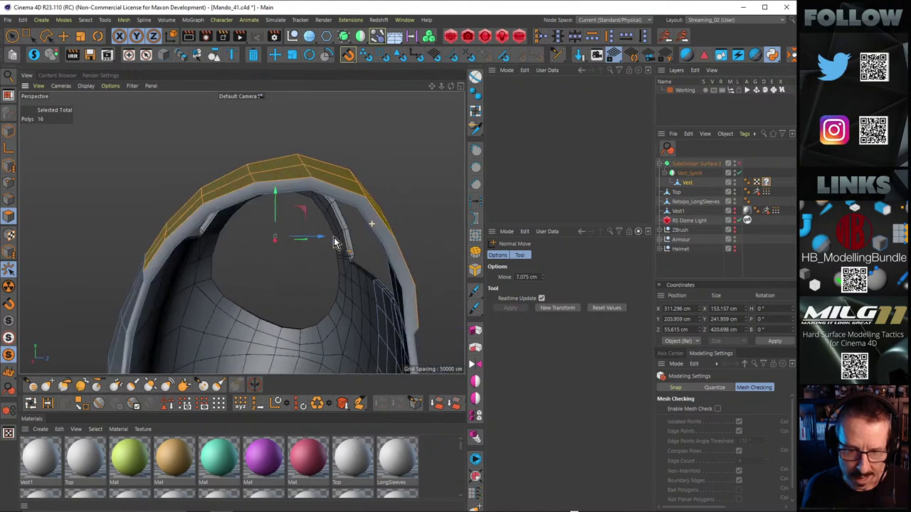
Step: Select the run of eight edges along the middle of the strap's armhole rim, from front to back
{"action": "key", "text": "Return"}
{"action": "key", "text": "Return"}
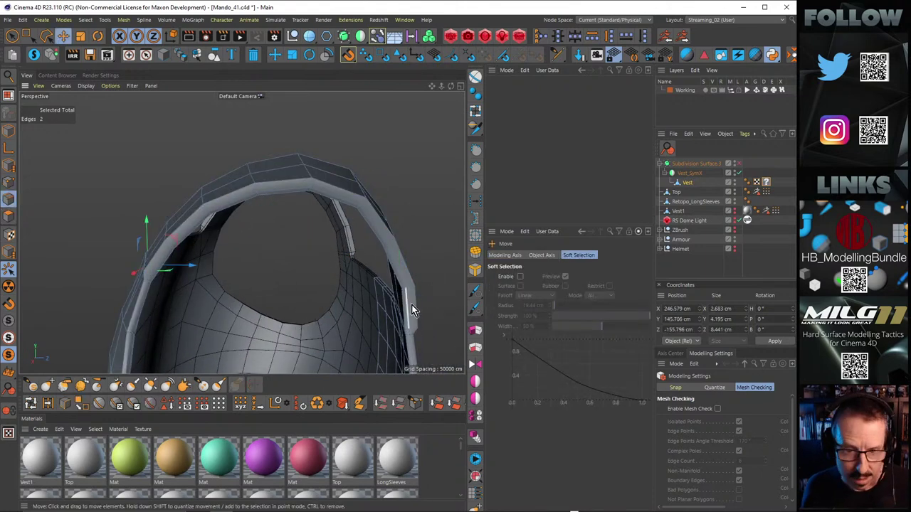
{"action": "left_click", "coordinate": [412, 310]}
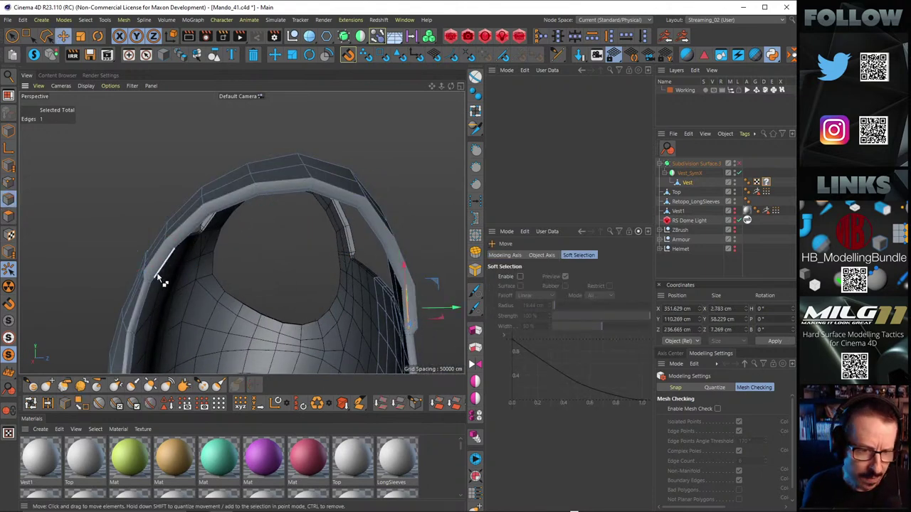
{"action": "left_click_drag", "start_coordinate": [292, 214], "coordinate": [282, 194], "text": "alt"}
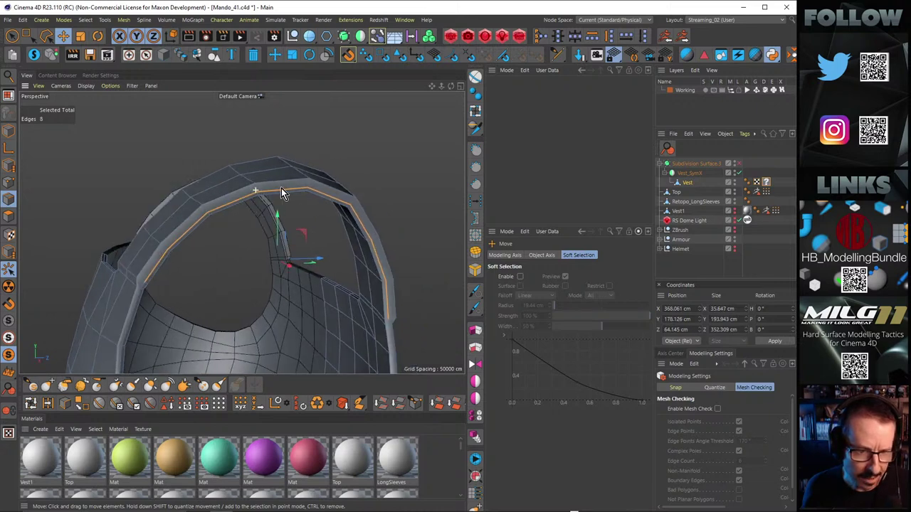
{"action": "left_click", "coordinate": [209, 137]}
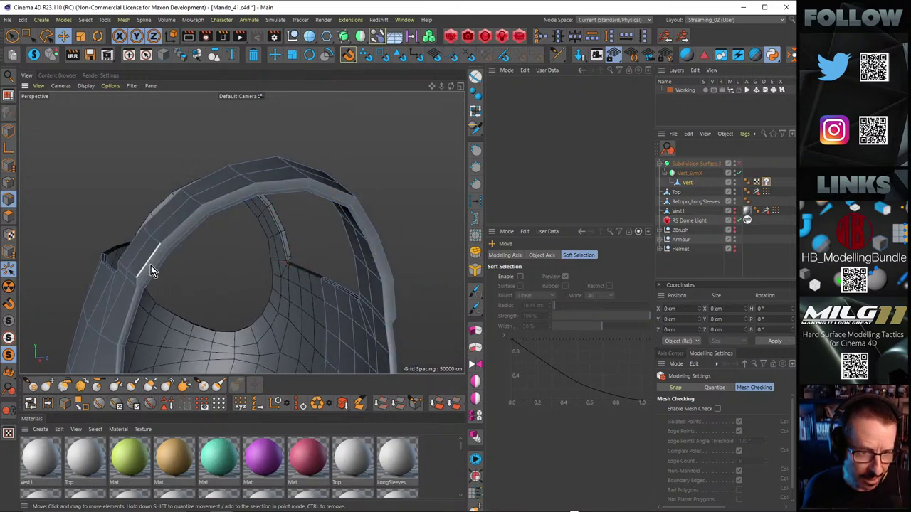
{"action": "left_click_drag", "start_coordinate": [214, 224], "coordinate": [313, 166], "text": "alt"}
{"action": "double_click", "coordinate": [258, 237]}
Step: Slide the eight selected rim edges across the strap's thickness towards its outer face with Edge Slide
{"action": "key", "text": "m"}
{"action": "key", "text": "o"}
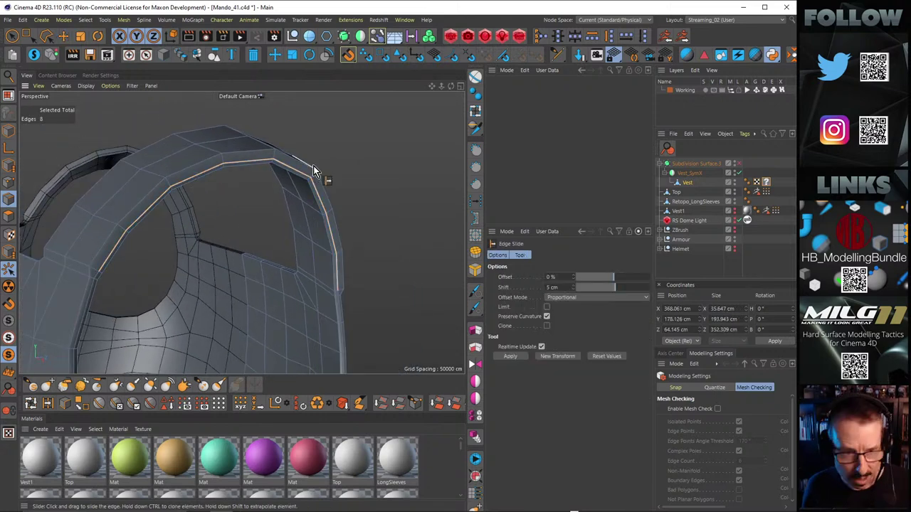
{"action": "left_click_drag", "start_coordinate": [91, 219], "coordinate": [142, 197], "text": "alt"}
{"action": "left_click_drag", "start_coordinate": [190, 221], "coordinate": [311, 220]}
Step: Move the eight rim edges to about X 369.6, Y 180.7, Z 64.6 cm, checking the strap with Subdivision Surface
{"action": "key", "text": "e"}
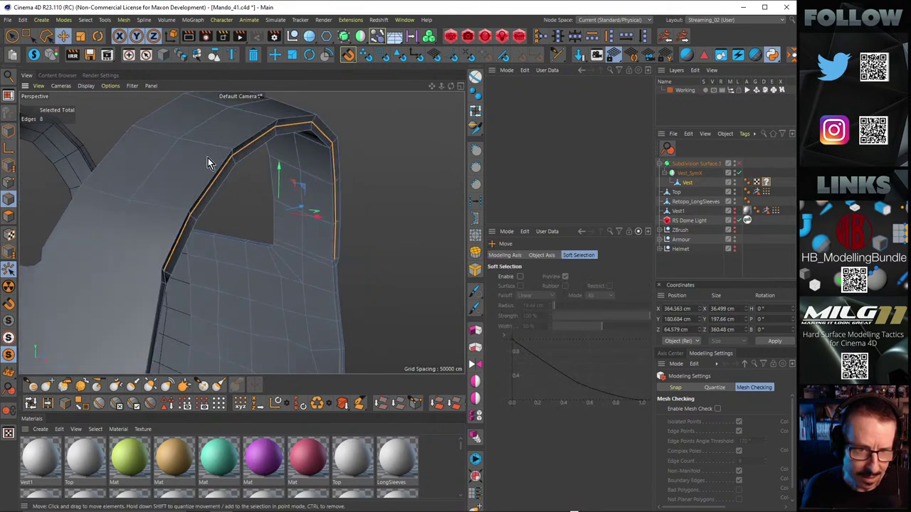
{"action": "mouse_move", "coordinate": [207, 162]}
{"action": "left_mouse_down", "text": "alt"}
{"action": "mouse_move", "coordinate": [191, 140]}
{"action": "mouse_move", "coordinate": [192, 156]}
{"action": "mouse_move", "coordinate": [176, 155]}
{"action": "mouse_move", "coordinate": [190, 157]}
{"action": "left_mouse_up", "text": "alt"}
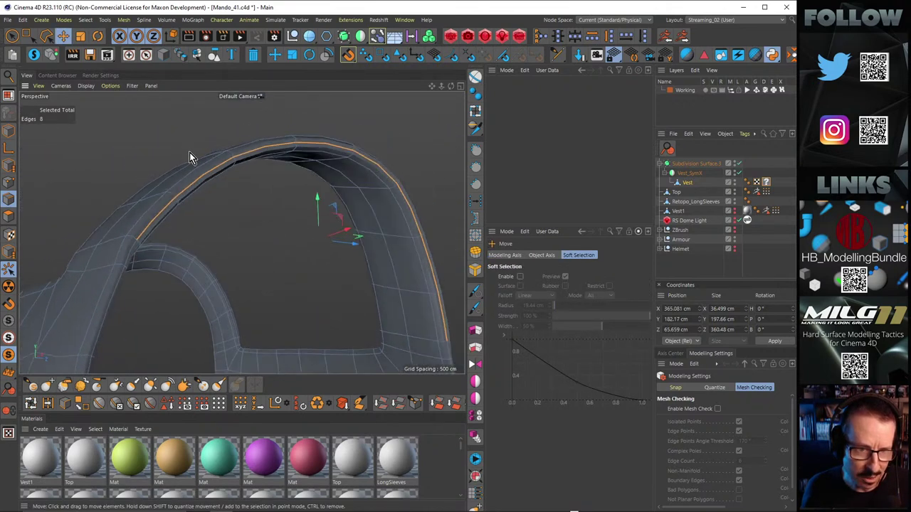
{"action": "left_click_drag", "start_coordinate": [173, 187], "coordinate": [190, 211], "text": "alt"}
{"action": "key", "text": "ctrl+z"}
{"action": "key", "text": "q"}
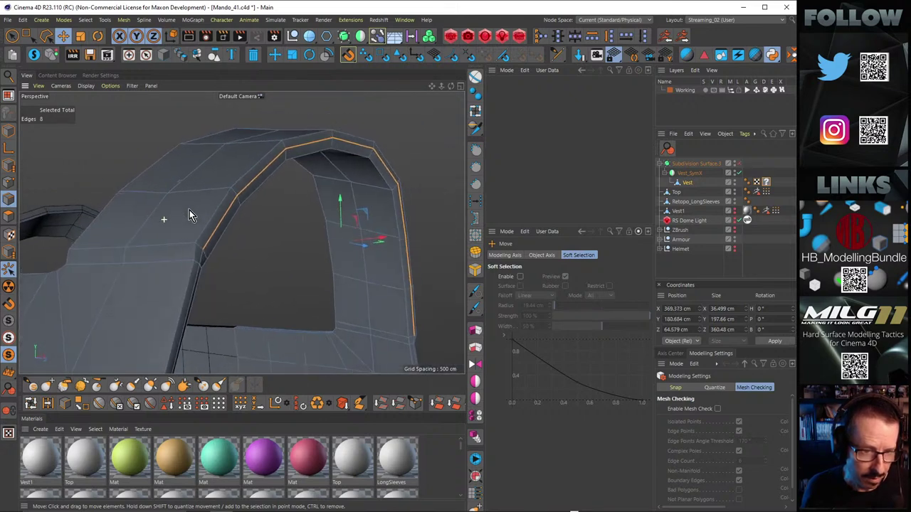
Step: Cut an edge loop across the front base of the shoulder strap at 27.471% offset and check the vest in a viewport render
{"action": "right_click_drag", "start_coordinate": [190, 211], "coordinate": [189, 235], "text": "alt"}
{"action": "left_click_drag", "start_coordinate": [190, 241], "coordinate": [169, 244], "text": "alt"}
{"action": "key", "text": "k"}
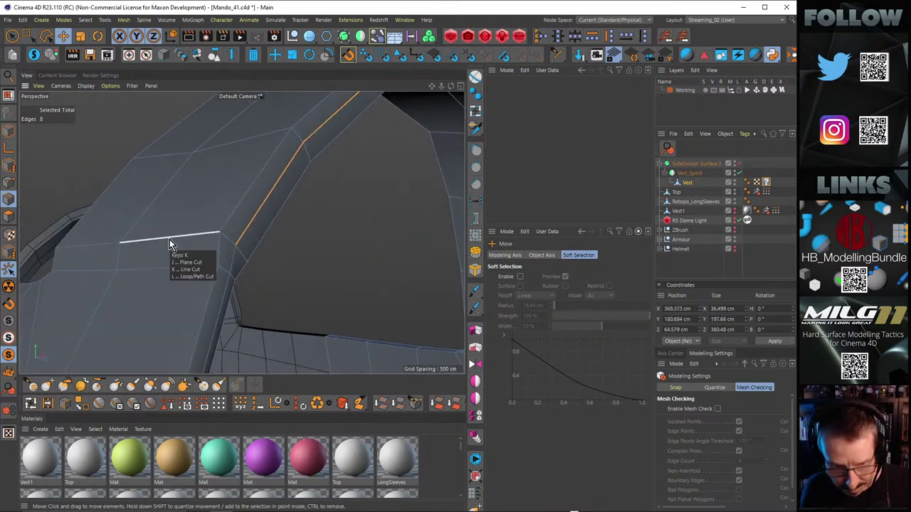
{"action": "key", "text": "l"}
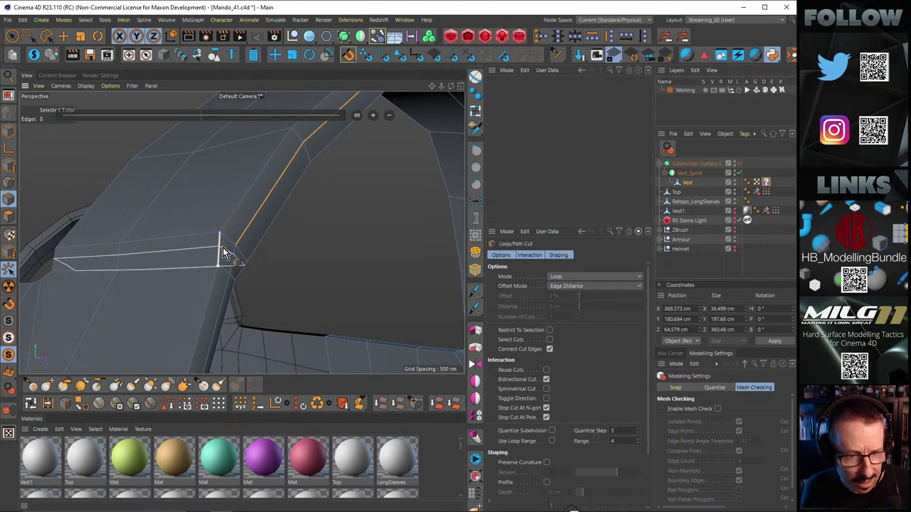
{"action": "left_click_drag", "start_coordinate": [226, 248], "coordinate": [212, 264], "text": "alt"}
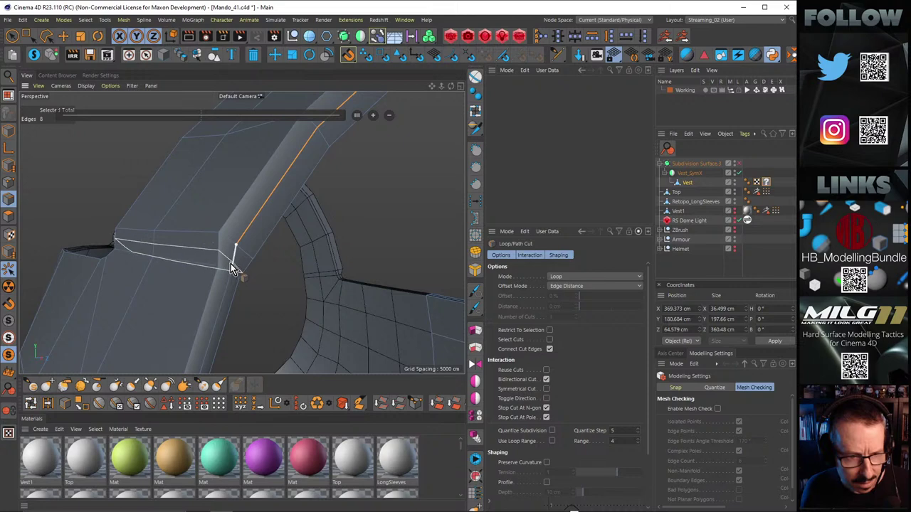
{"action": "left_click_drag", "start_coordinate": [231, 265], "coordinate": [287, 219], "text": "alt"}
{"action": "left_click", "coordinate": [233, 266]}
{"action": "right_click_drag", "start_coordinate": [287, 219], "coordinate": [210, 217], "text": "alt"}
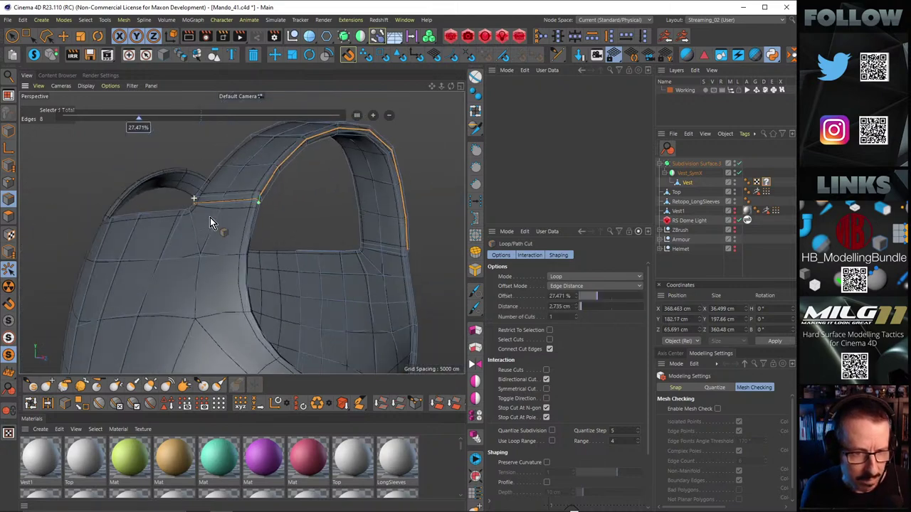
{"action": "left_click_drag", "start_coordinate": [209, 217], "coordinate": [259, 249], "text": "alt"}
{"action": "right_click_drag", "start_coordinate": [259, 249], "coordinate": [212, 243], "text": "alt"}
{"action": "left_click_drag", "start_coordinate": [212, 242], "coordinate": [246, 269], "text": "alt"}
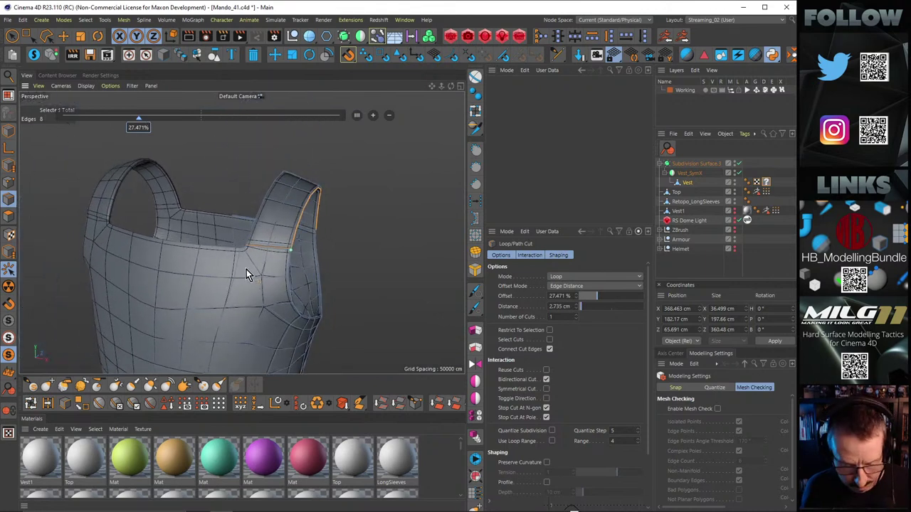
{"action": "key", "text": "ctrl+r"}
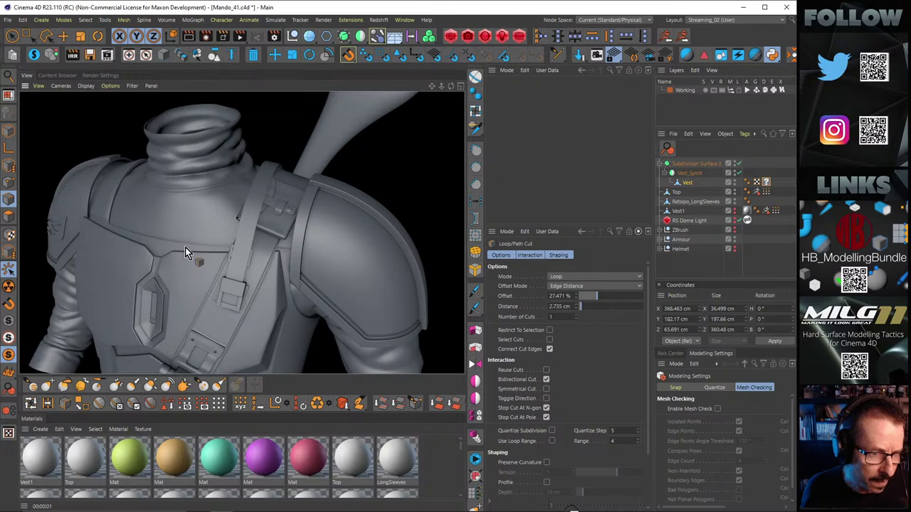
Step: Cut a second edge loop just above the first one at the strap's front base, at 36.459% offset
{"action": "key", "text": "q"}
{"action": "right_click_drag", "start_coordinate": [289, 243], "coordinate": [346, 233], "text": "alt"}
{"action": "key", "text": "q"}
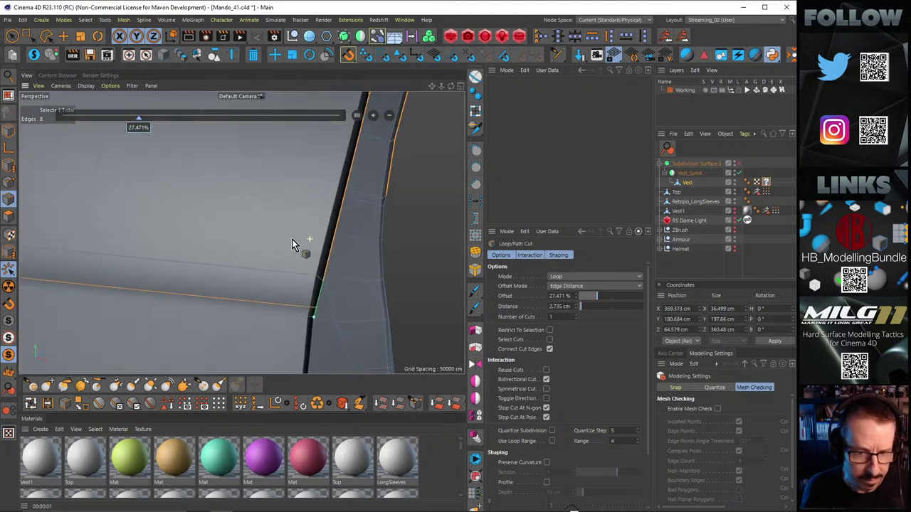
{"action": "key", "text": "q"}
{"action": "right_click_drag", "start_coordinate": [273, 247], "coordinate": [207, 221], "text": "alt"}
{"action": "left_click_drag", "start_coordinate": [207, 226], "coordinate": [161, 213], "text": "alt"}
{"action": "left_click_drag", "start_coordinate": [266, 288], "coordinate": [293, 273], "text": "alt"}
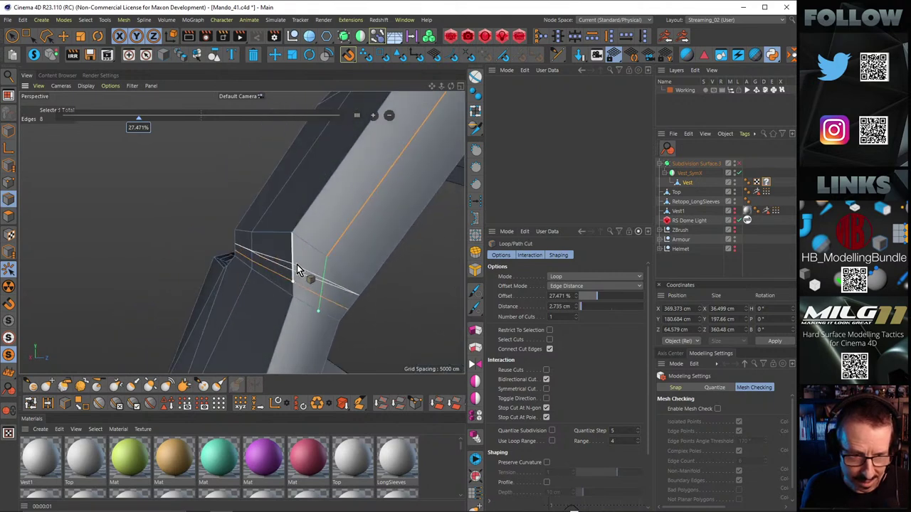
{"action": "left_click", "coordinate": [297, 264]}
{"action": "left_click_drag", "start_coordinate": [297, 264], "coordinate": [314, 264], "text": "alt"}
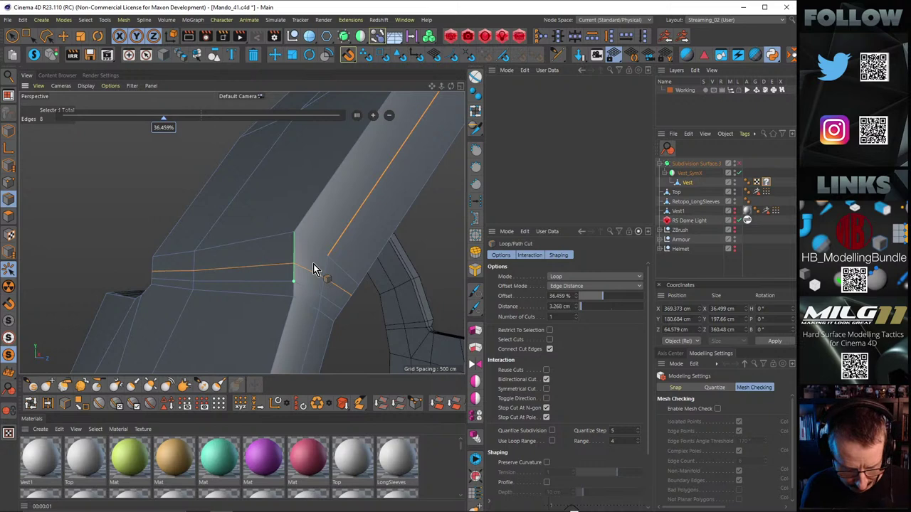
Step: Select the two edges along the chest side of the crease where the front of the strap meets the vest body
{"action": "key", "text": "e"}
{"action": "left_click", "coordinate": [177, 280]}
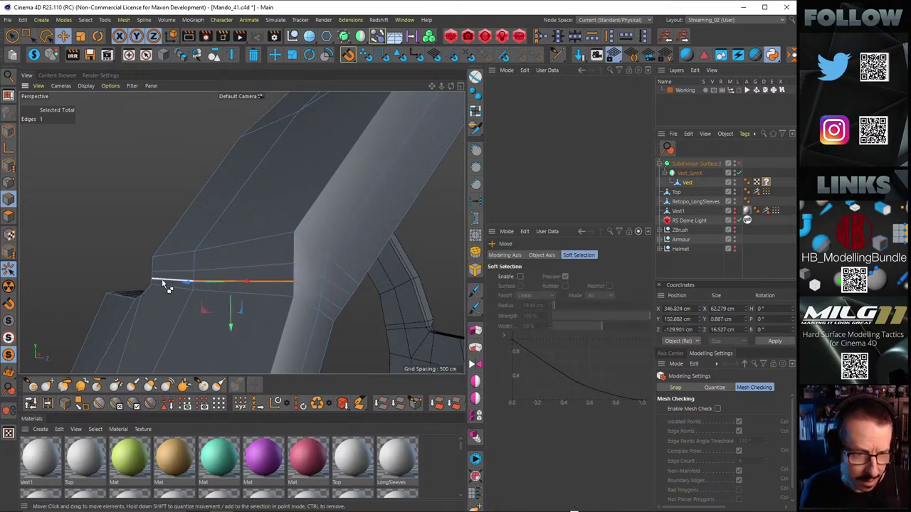
{"action": "left_click", "coordinate": [162, 283], "text": "shift"}
{"action": "left_click_drag", "start_coordinate": [197, 284], "coordinate": [270, 274], "text": "alt"}
{"action": "left_click", "coordinate": [341, 314]}
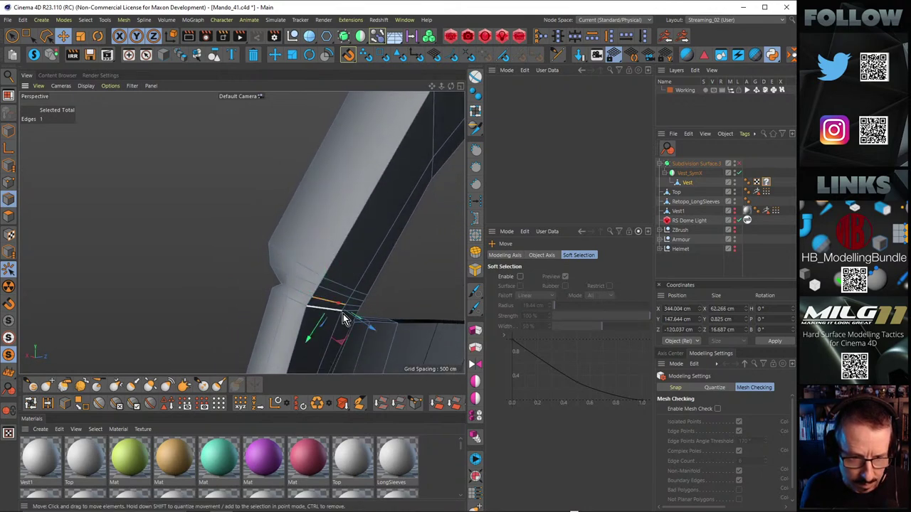
{"action": "left_click", "coordinate": [357, 316], "text": "shift"}
{"action": "left_click_drag", "start_coordinate": [318, 291], "coordinate": [259, 264], "text": "alt"}
{"action": "left_click", "coordinate": [285, 262]}
{"action": "right_click_drag", "start_coordinate": [276, 275], "coordinate": [300, 263], "text": "alt"}
{"action": "left_click", "coordinate": [217, 241], "text": "shift"}
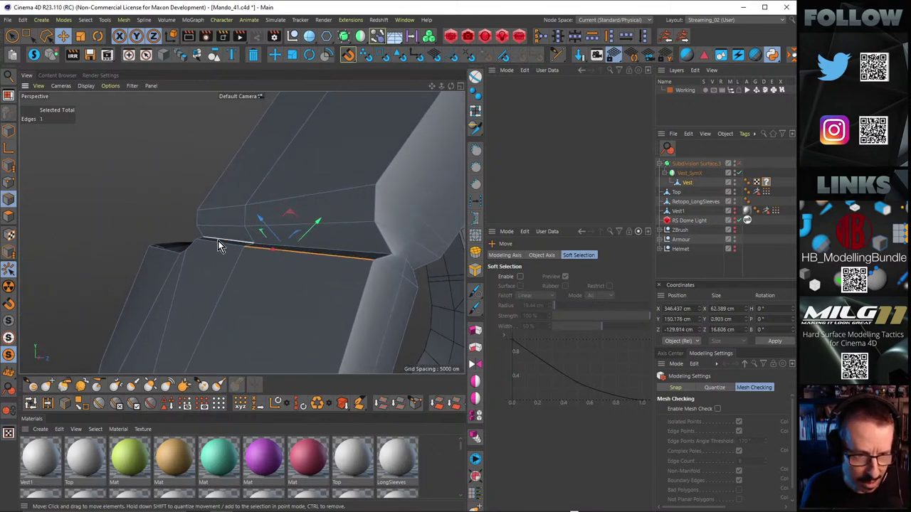
{"action": "left_click", "coordinate": [218, 244]}
{"action": "left_click", "coordinate": [307, 254], "text": "shift"}
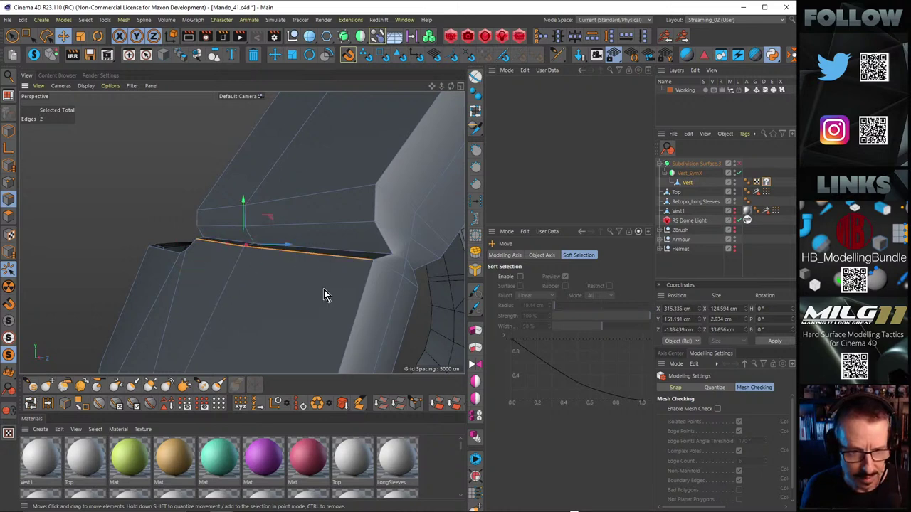
Step: Move the two crease edges to about Y 151.75, Z -140.11 cm, checking the crease with Subdivision Surface, and clear the selection
{"action": "left_click_drag", "start_coordinate": [314, 284], "coordinate": [268, 280], "text": "alt"}
{"action": "scroll", "coordinate": [355, 231], "scroll_direction": "up", "scroll_amount": 3}
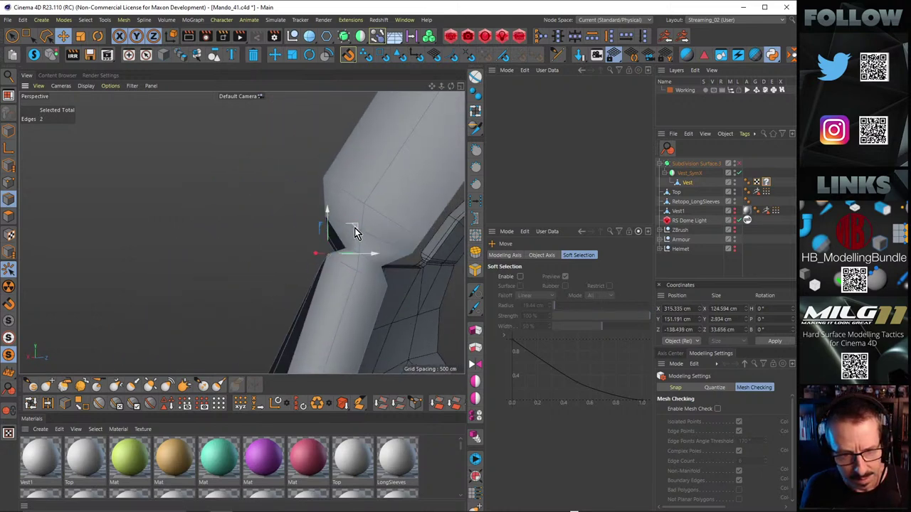
{"action": "left_click_drag", "start_coordinate": [354, 227], "coordinate": [373, 275]}
{"action": "scroll", "coordinate": [349, 226], "scroll_direction": "down", "scroll_amount": 3}
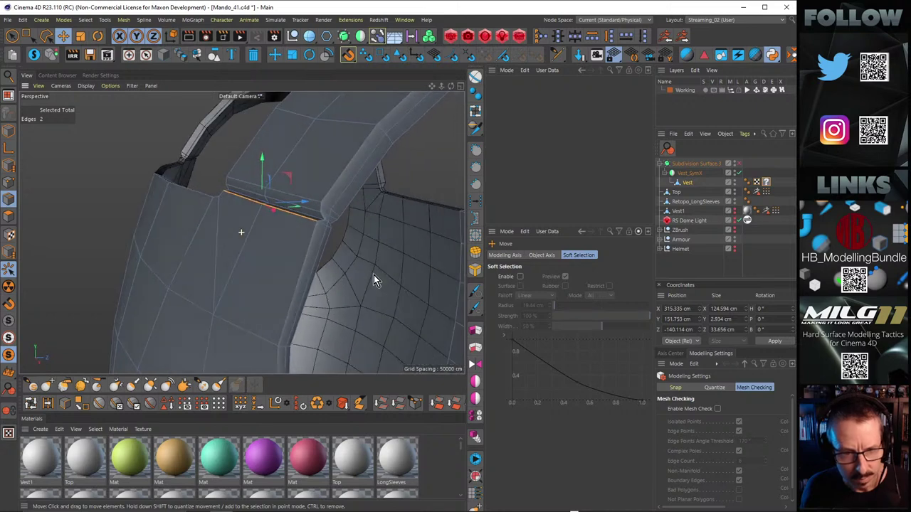
{"action": "key", "text": "q"}
{"action": "left_click_drag", "start_coordinate": [264, 230], "coordinate": [357, 255], "text": "alt"}
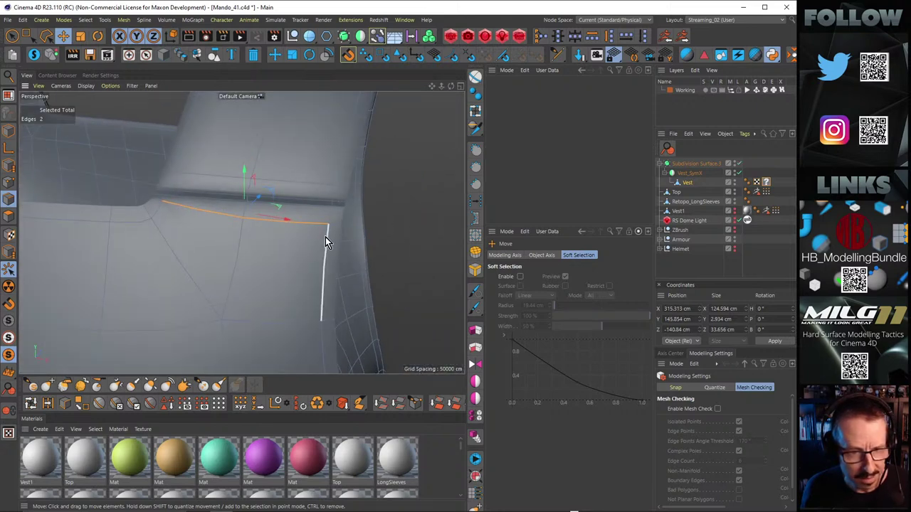
{"action": "left_click", "coordinate": [291, 234], "text": "ctrl"}
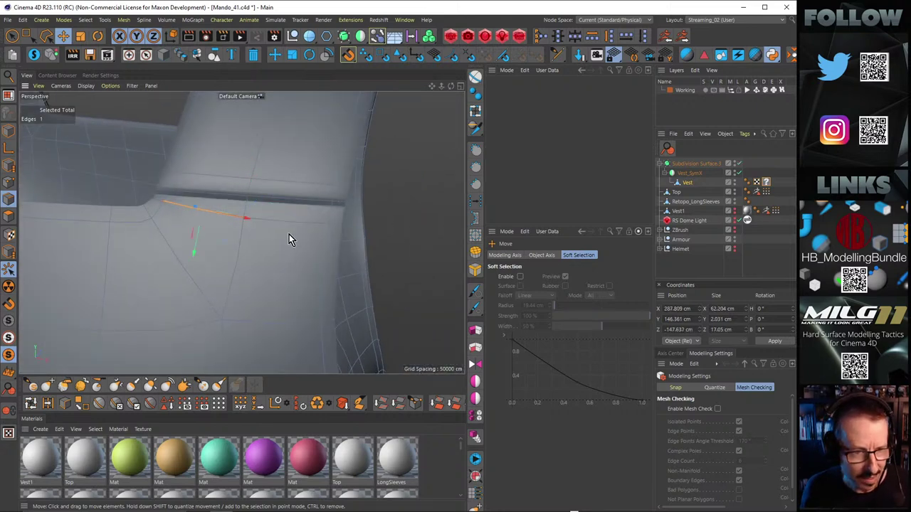
{"action": "scroll", "coordinate": [302, 208], "scroll_direction": "up", "scroll_amount": 2}
{"action": "key", "text": "ctrl+z"}
{"action": "mouse_move", "coordinate": [305, 212]}
{"action": "left_mouse_down", "text": "alt"}
{"action": "mouse_move", "coordinate": [281, 223]}
{"action": "mouse_move", "coordinate": [296, 221]}
{"action": "mouse_move", "coordinate": [239, 193]}
{"action": "mouse_move", "coordinate": [294, 208]}
{"action": "left_mouse_up", "text": "alt"}
{"action": "left_click", "coordinate": [427, 199]}
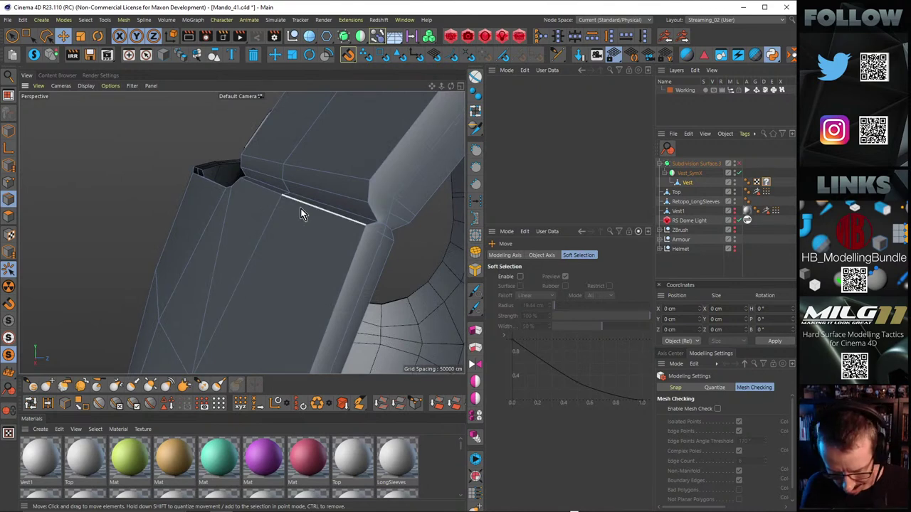
Step: Cut a supporting edge loop on the vest body just below the strap crease at 2.6% offset
{"action": "key", "text": "k"}
{"action": "key", "text": "l"}
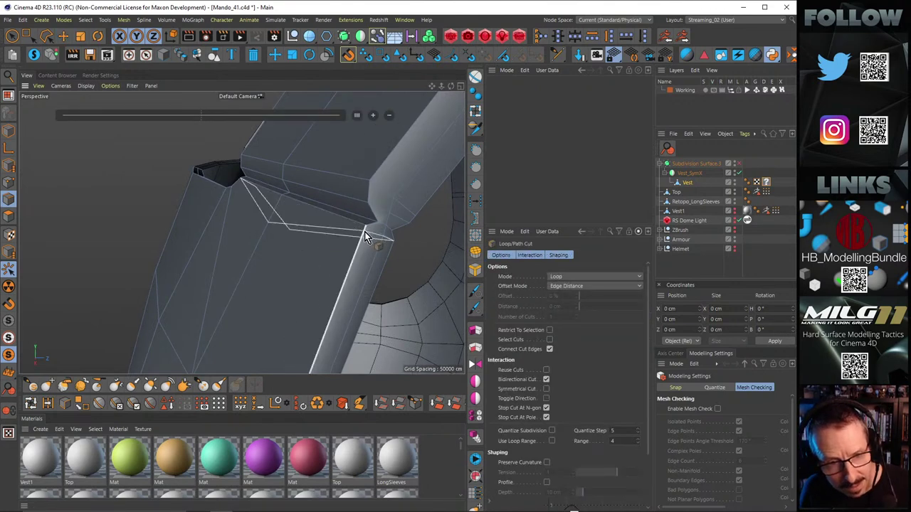
{"action": "left_click", "coordinate": [279, 200]}
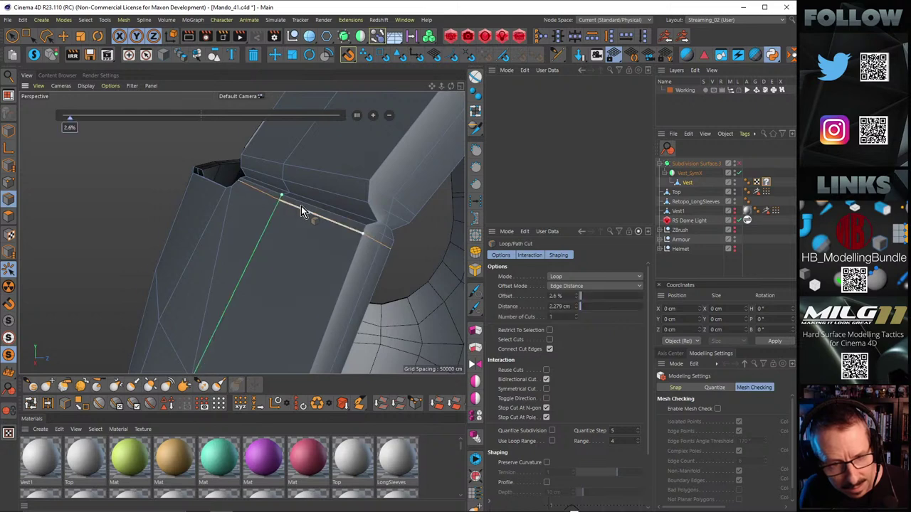
{"action": "left_click_drag", "start_coordinate": [301, 206], "coordinate": [311, 206], "text": "alt"}
Step: Reselect the two edges along the strap crease and move them to about Y 151.57, Z -139.33 cm
{"action": "key", "text": "e"}
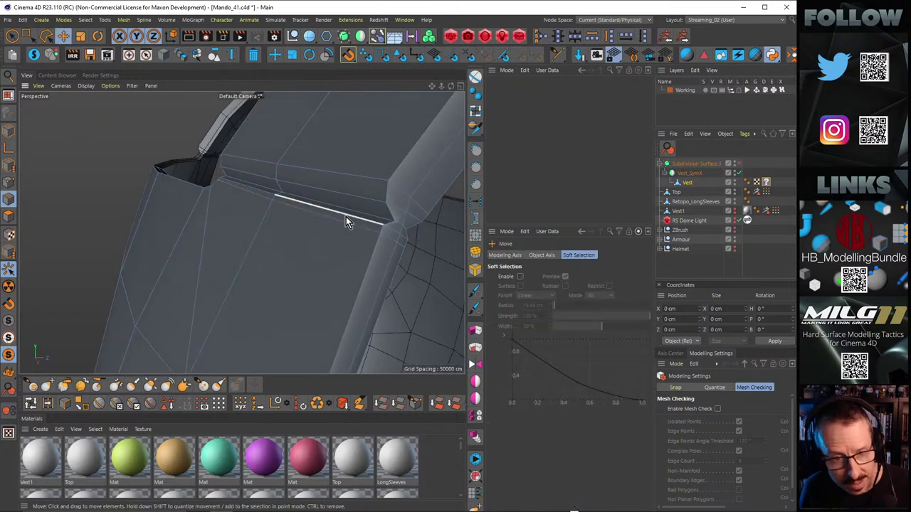
{"action": "left_click", "coordinate": [345, 215]}
{"action": "left_click", "coordinate": [264, 196], "text": "shift"}
{"action": "left_click_drag", "start_coordinate": [315, 202], "coordinate": [318, 178], "text": "alt"}
{"action": "left_click_drag", "start_coordinate": [318, 178], "coordinate": [333, 242], "text": "alt"}
Step: Hide the Armour group from rendering and preview the smoothed vest and straps in the interactive render
{"action": "key", "text": "alt+r"}
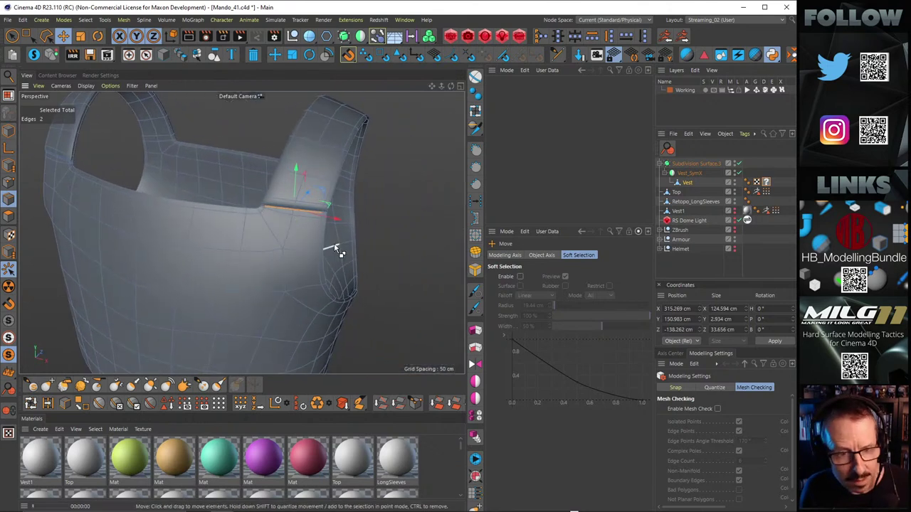
{"action": "left_click", "coordinate": [735, 238]}
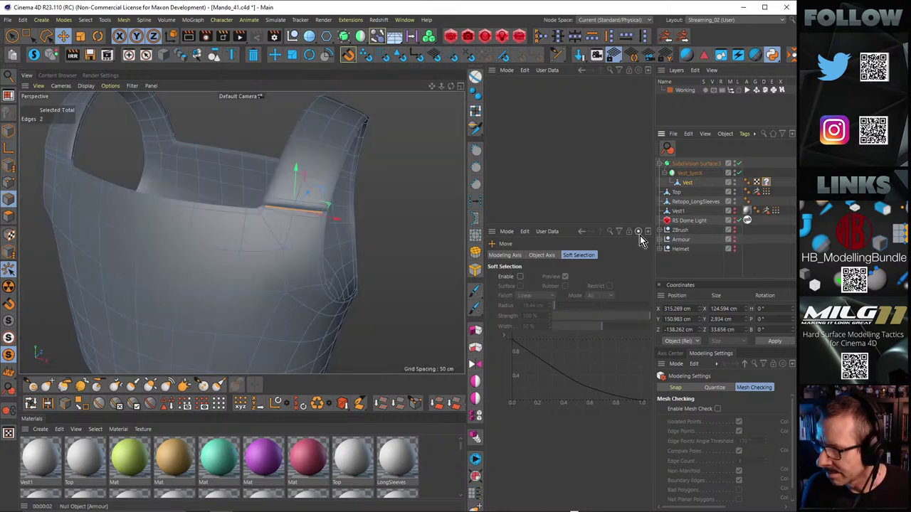
{"action": "key", "text": "alt+r"}
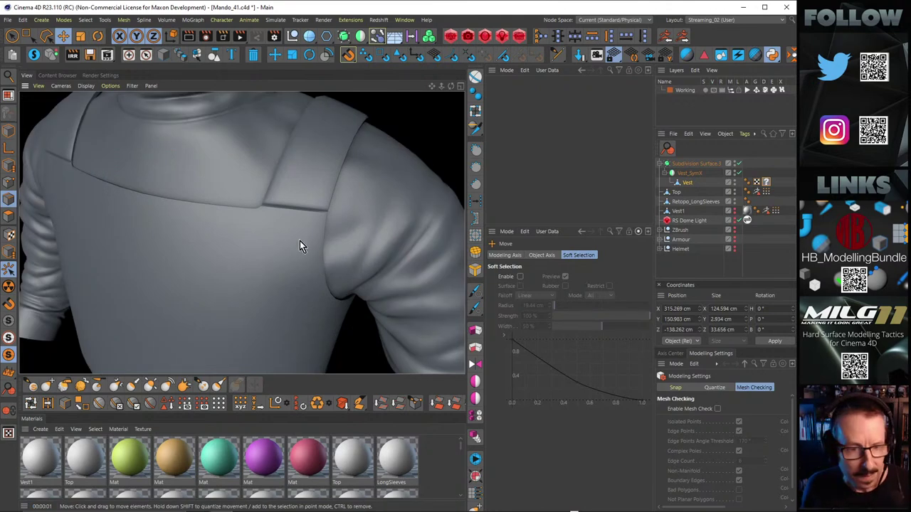
{"action": "key", "text": "q"}
Step: Select the three points across the vest's thickness at the neckline corner beside the strap with Rectangle Selection
{"action": "scroll", "coordinate": [300, 206], "scroll_direction": "up", "scroll_amount": 4}
{"action": "middle_click_drag", "start_coordinate": [286, 218], "coordinate": [403, 218], "text": "alt"}
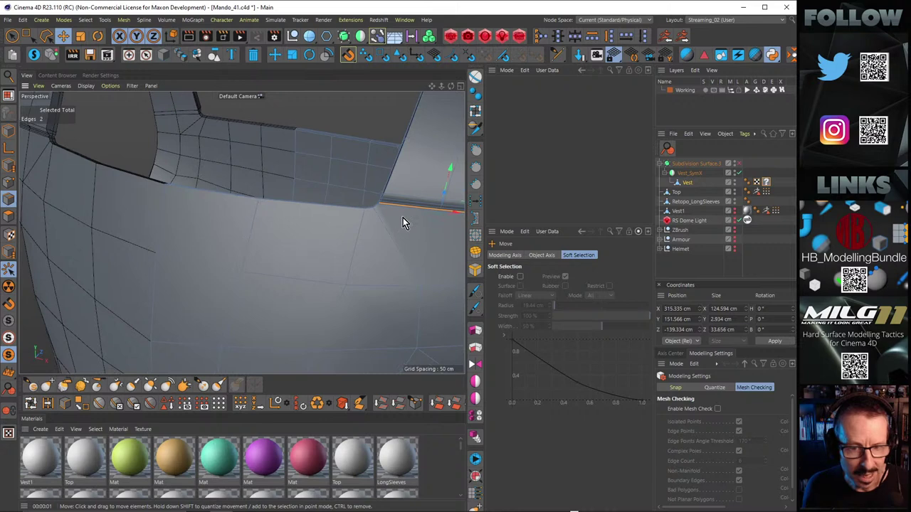
{"action": "scroll", "coordinate": [403, 217], "scroll_direction": "down", "scroll_amount": 3}
{"action": "left_click_drag", "start_coordinate": [403, 217], "coordinate": [276, 188], "text": "alt"}
{"action": "left_click", "coordinate": [27, 35]}
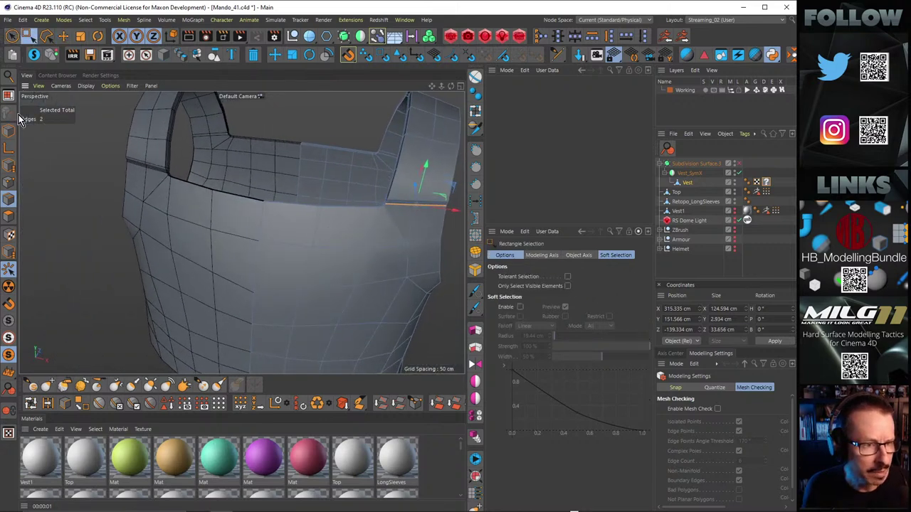
{"action": "left_click", "coordinate": [8, 182]}
{"action": "scroll", "coordinate": [367, 223], "scroll_direction": "up", "scroll_amount": 4}
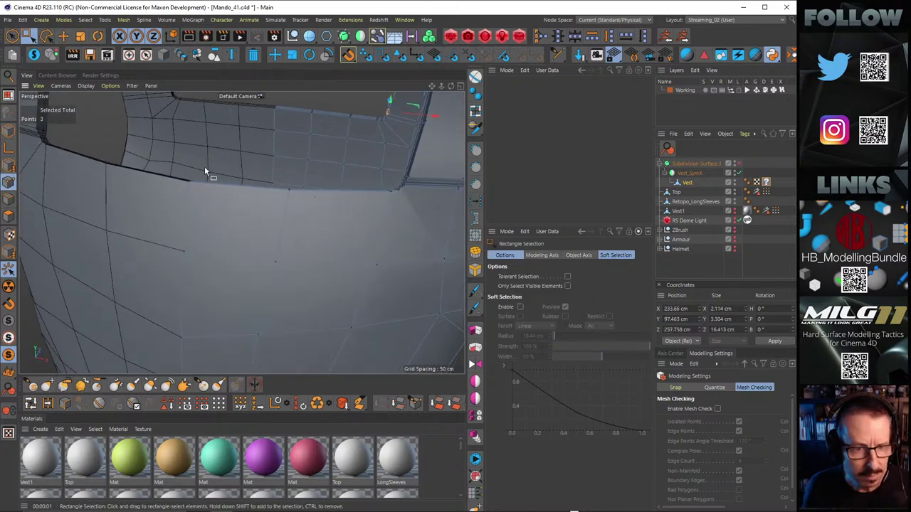
{"action": "mouse_move", "coordinate": [204, 172]}
{"action": "left_mouse_down", "text": "alt"}
{"action": "mouse_move", "coordinate": [220, 195]}
{"action": "mouse_move", "coordinate": [112, 179]}
{"action": "mouse_move", "coordinate": [234, 238]}
{"action": "mouse_move", "coordinate": [114, 191]}
{"action": "mouse_move", "coordinate": [258, 228]}
{"action": "mouse_move", "coordinate": [295, 188]}
{"action": "mouse_move", "coordinate": [189, 177]}
{"action": "mouse_move", "coordinate": [270, 195]}
{"action": "mouse_move", "coordinate": [407, 193]}
{"action": "mouse_move", "coordinate": [451, 183]}
{"action": "mouse_move", "coordinate": [214, 182]}
{"action": "mouse_move", "coordinate": [242, 172]}
{"action": "mouse_move", "coordinate": [389, 182]}
{"action": "mouse_move", "coordinate": [260, 163]}
{"action": "mouse_move", "coordinate": [249, 175]}
{"action": "mouse_move", "coordinate": [271, 198]}
{"action": "mouse_move", "coordinate": [210, 200]}
{"action": "mouse_move", "coordinate": [325, 177]}
{"action": "mouse_move", "coordinate": [192, 182]}
{"action": "mouse_move", "coordinate": [197, 171]}
{"action": "left_mouse_up", "text": "alt"}
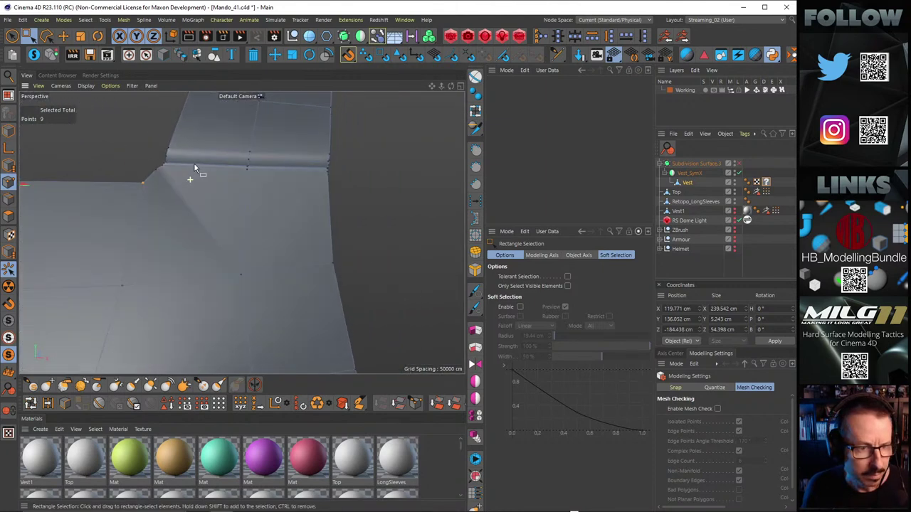
{"action": "left_click_drag", "start_coordinate": [116, 158], "coordinate": [154, 200]}
{"action": "left_click_drag", "start_coordinate": [153, 201], "coordinate": [177, 144], "text": "alt"}
{"action": "left_click_drag", "start_coordinate": [212, 202], "coordinate": [360, 191], "text": "alt"}
Step: Select the two edges spanning the rim thickness at the neckline corner beside the strap
{"action": "left_click", "coordinate": [63, 35]}
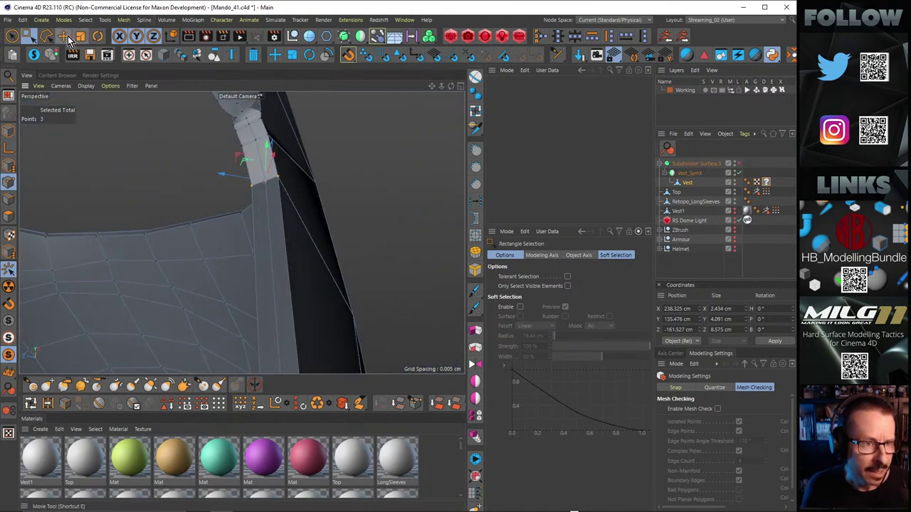
{"action": "left_click", "coordinate": [9, 182]}
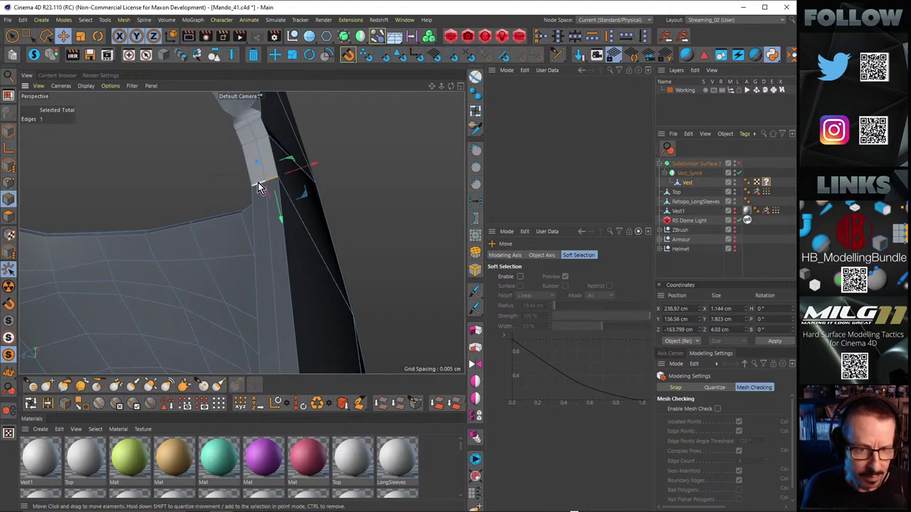
{"action": "left_click_drag", "start_coordinate": [274, 196], "coordinate": [157, 173], "text": "alt"}
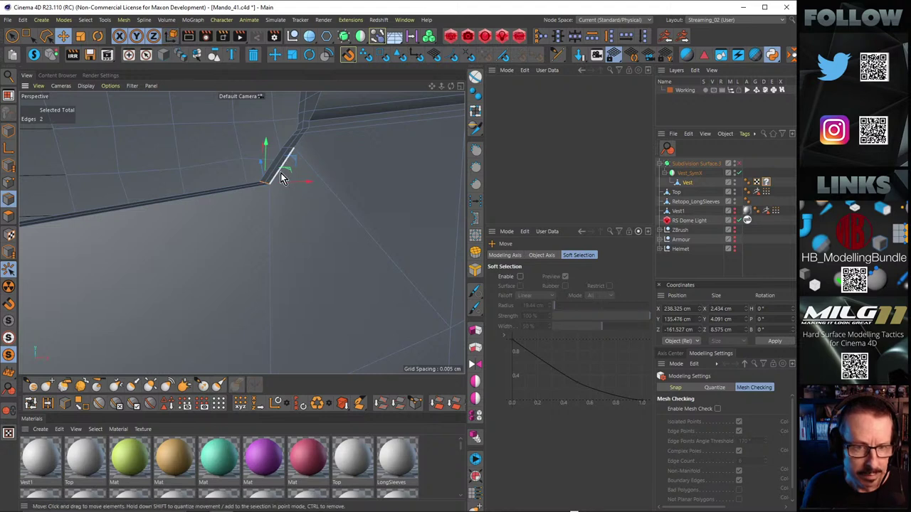
{"action": "scroll", "coordinate": [290, 159], "scroll_direction": "up", "scroll_amount": 1}
{"action": "left_click_drag", "start_coordinate": [290, 159], "coordinate": [455, 212], "text": "alt"}
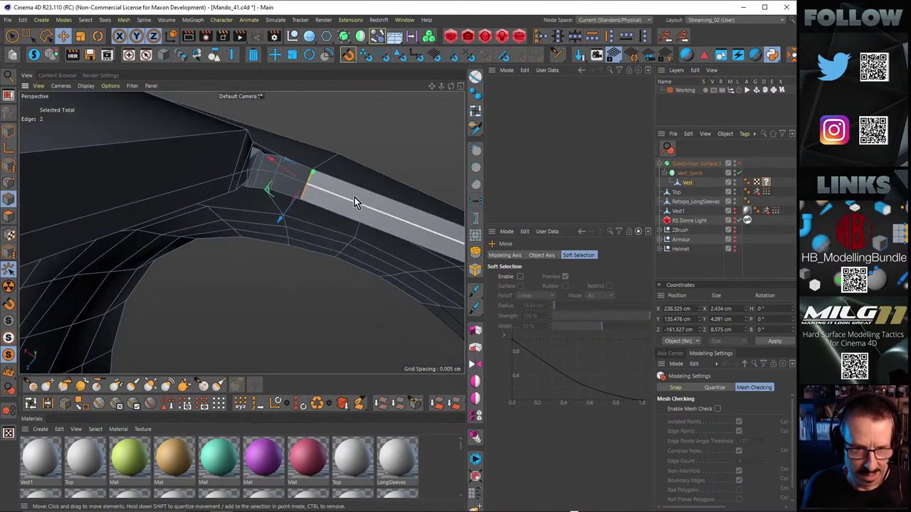
{"action": "left_click_drag", "start_coordinate": [325, 184], "coordinate": [303, 121], "text": "alt"}
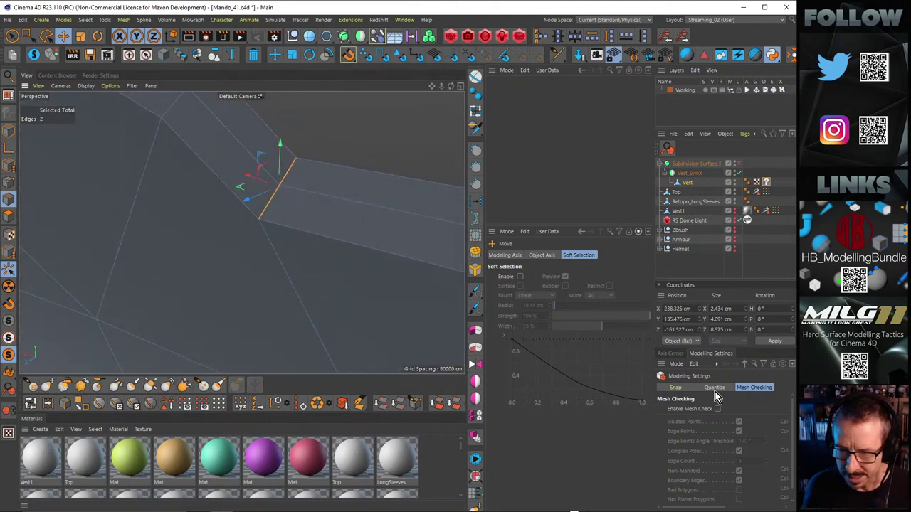
Step: Run Axis Center with alignment enabled, set to align the Z axis to the selected edge
{"action": "left_click_drag", "start_coordinate": [701, 281], "coordinate": [702, 225]}
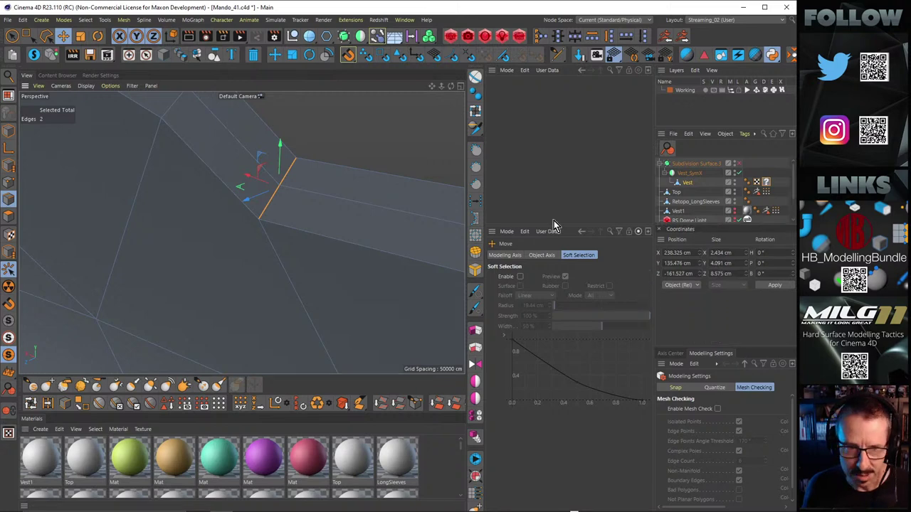
{"action": "left_click_drag", "start_coordinate": [370, 202], "coordinate": [342, 207], "text": "alt"}
{"action": "left_click", "coordinate": [672, 354]}
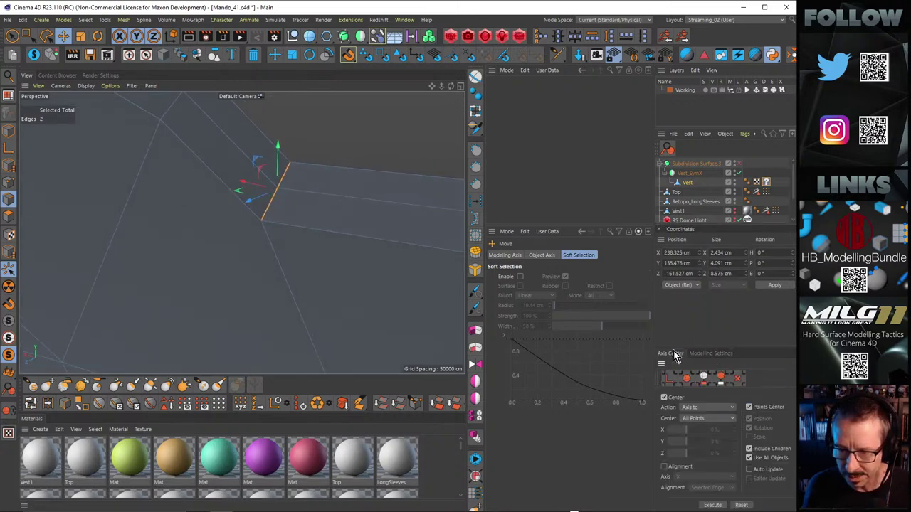
{"action": "left_click_drag", "start_coordinate": [700, 346], "coordinate": [700, 259]}
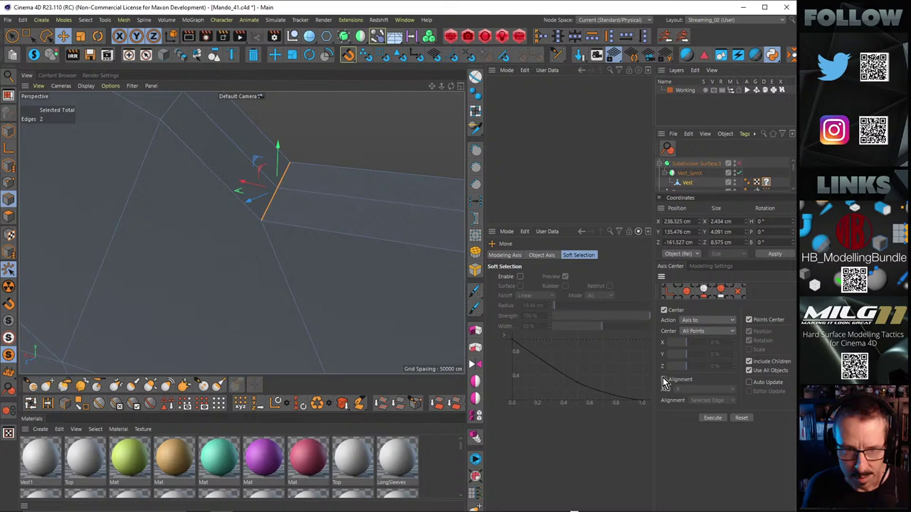
{"action": "left_click", "coordinate": [664, 380]}
{"action": "left_click", "coordinate": [700, 389]}
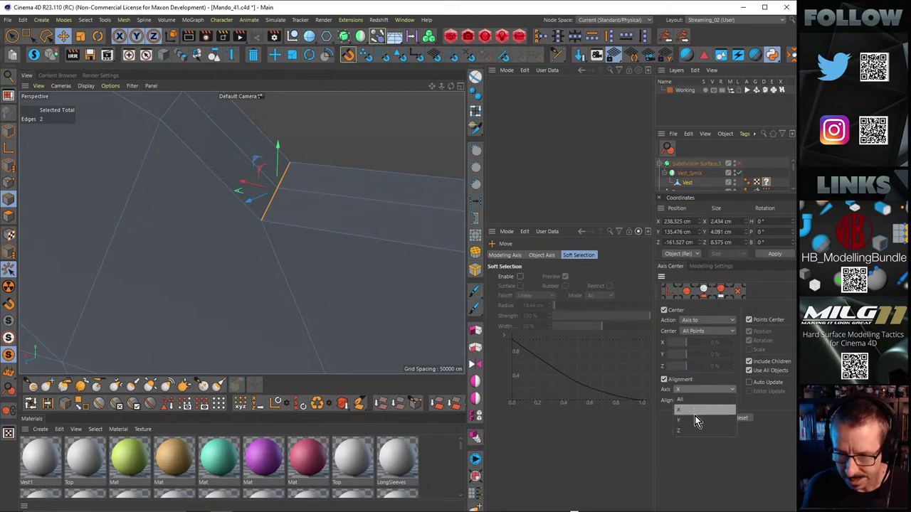
{"action": "left_click", "coordinate": [694, 431]}
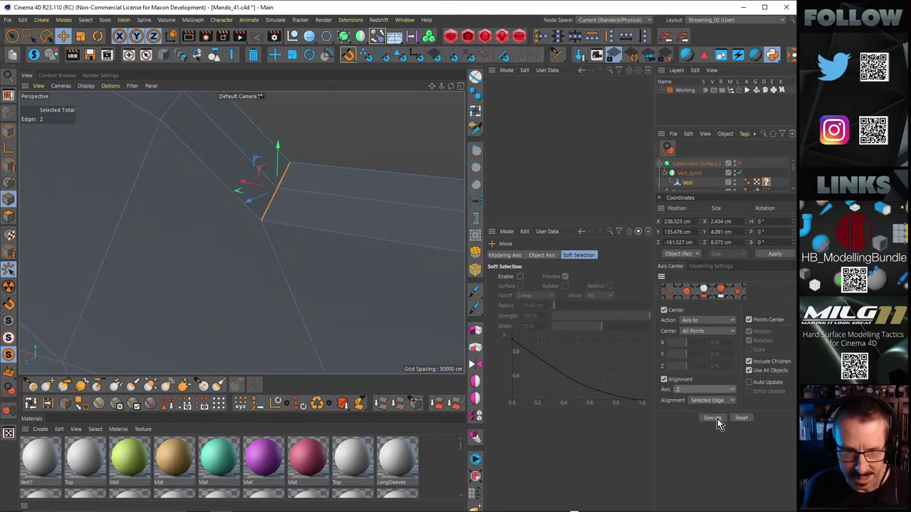
{"action": "left_click", "coordinate": [717, 421]}
Step: Move the two rim edges at the neckline corner to about X -67.55, Y 117.45 cm and turn on subdivision smoothing
{"action": "mouse_move", "coordinate": [327, 243]}
{"action": "left_mouse_down", "text": "alt"}
{"action": "mouse_move", "coordinate": [342, 196]}
{"action": "mouse_move", "coordinate": [361, 187]}
{"action": "mouse_move", "coordinate": [349, 246]}
{"action": "mouse_move", "coordinate": [353, 311]}
{"action": "mouse_move", "coordinate": [360, 194]}
{"action": "left_mouse_up", "text": "alt"}
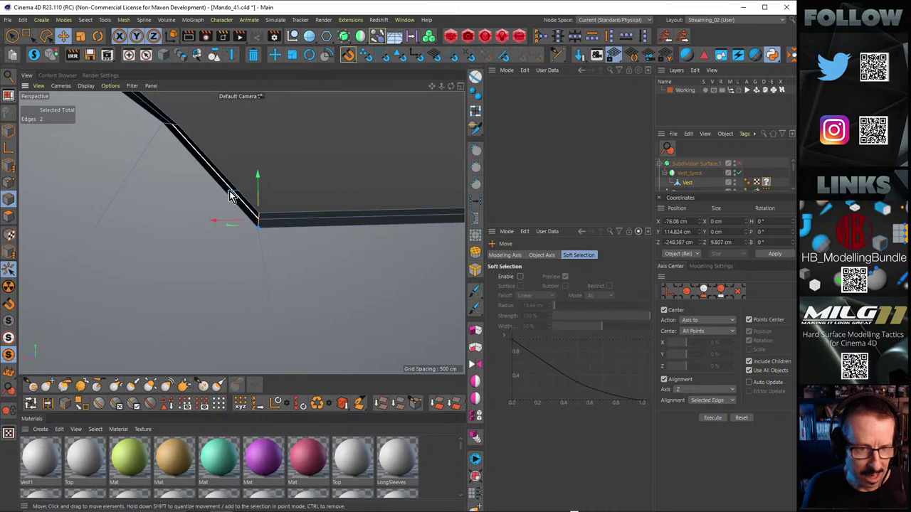
{"action": "scroll", "coordinate": [266, 196], "scroll_direction": "down", "scroll_amount": 2}
{"action": "left_click_drag", "start_coordinate": [267, 195], "coordinate": [72, 211], "text": "alt"}
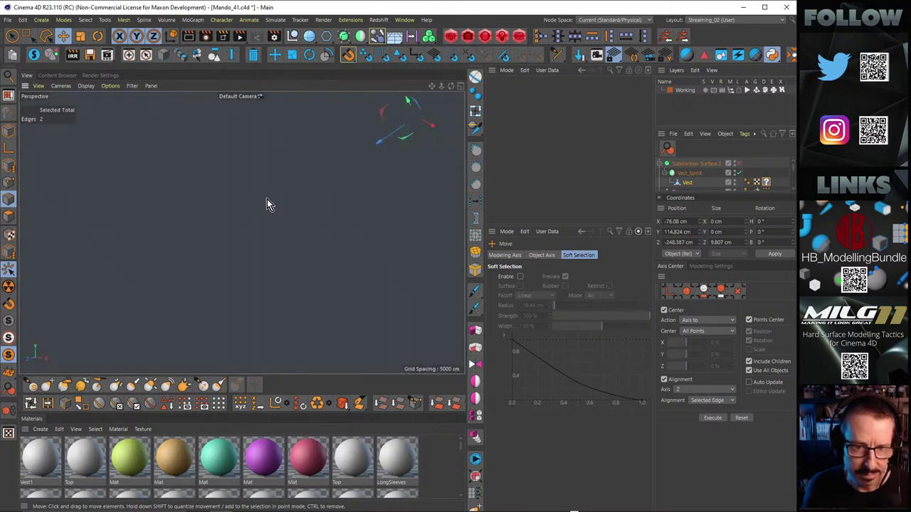
{"action": "scroll", "coordinate": [265, 190], "scroll_direction": "down", "scroll_amount": 3}
{"action": "left_click_drag", "start_coordinate": [262, 188], "coordinate": [312, 238], "text": "alt"}
{"action": "left_click_drag", "start_coordinate": [311, 237], "coordinate": [289, 242], "text": "alt"}
{"action": "key", "text": "q"}
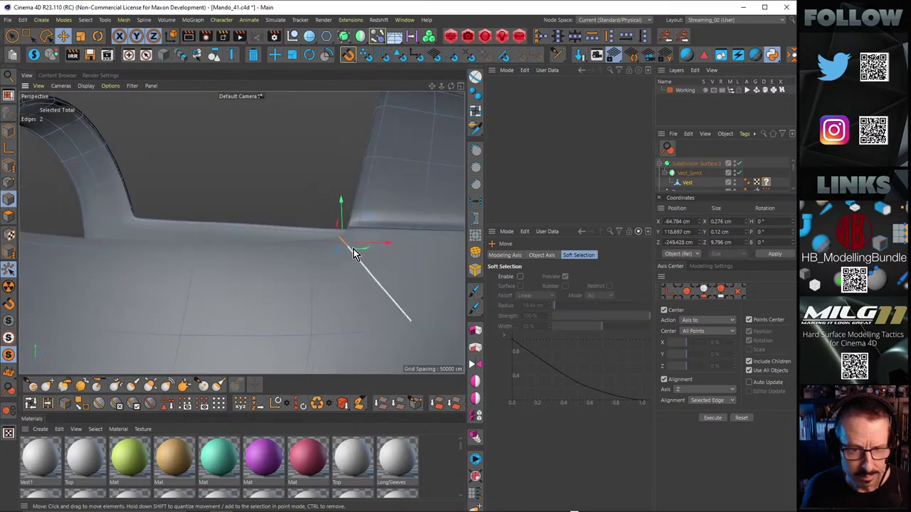
{"action": "left_click_drag", "start_coordinate": [352, 251], "coordinate": [374, 212], "text": "alt"}
{"action": "right_click_drag", "start_coordinate": [374, 213], "coordinate": [305, 244], "text": "alt"}
{"action": "left_click_drag", "start_coordinate": [305, 244], "coordinate": [301, 255], "text": "alt"}
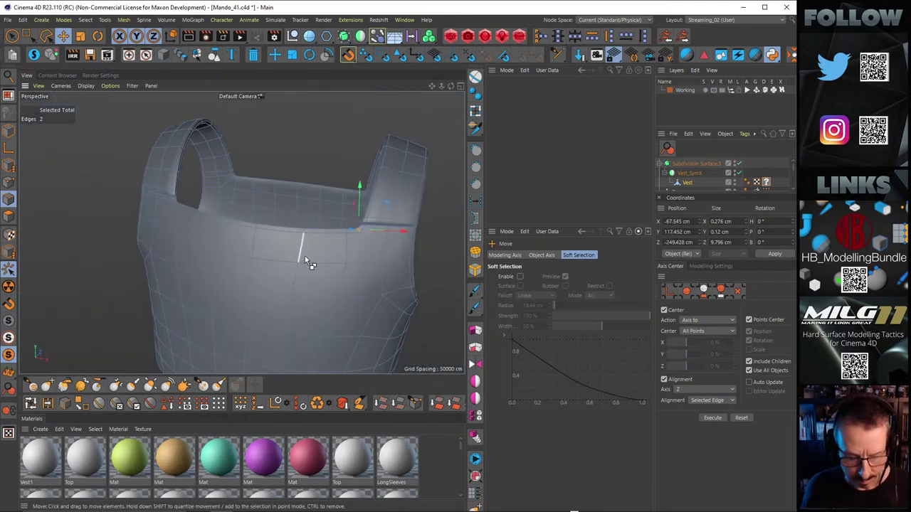
Step: Preview the smoothed neckline corners and shoulder straps in the render view
{"action": "key", "text": "ctrl+r"}
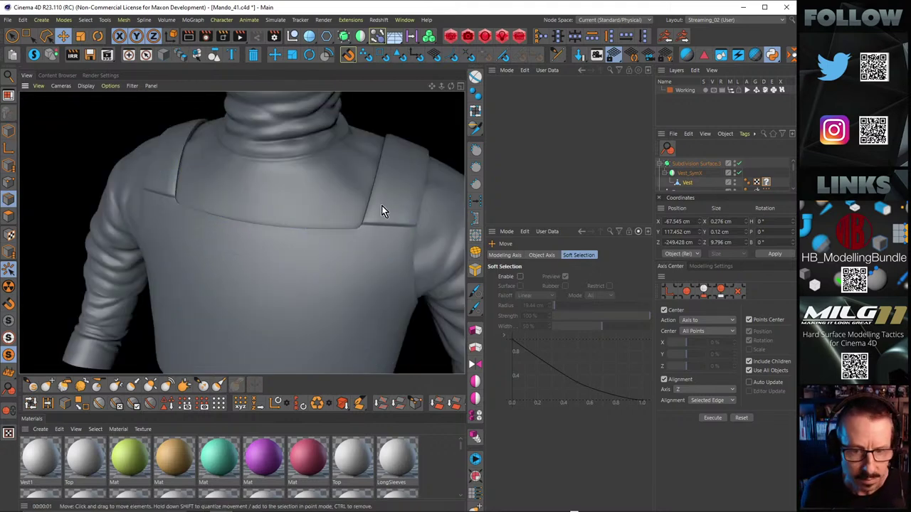
{"action": "middle_click_drag", "start_coordinate": [389, 207], "coordinate": [336, 215], "text": "alt"}
{"action": "right_click_drag", "start_coordinate": [336, 214], "coordinate": [350, 206], "text": "alt"}
{"action": "left_click_drag", "start_coordinate": [350, 206], "coordinate": [242, 202], "text": "alt"}
{"action": "left_click_drag", "start_coordinate": [222, 207], "coordinate": [242, 175], "text": "alt"}
{"action": "left_click_drag", "start_coordinate": [187, 284], "coordinate": [190, 335], "text": "alt"}
Step: Turn off smoothing and shift the point at the strap crease's armhole-side corner by about 0.46 cm
{"action": "left_click", "coordinate": [199, 273]}
{"action": "key", "text": "q"}
{"action": "key", "text": "Return"}
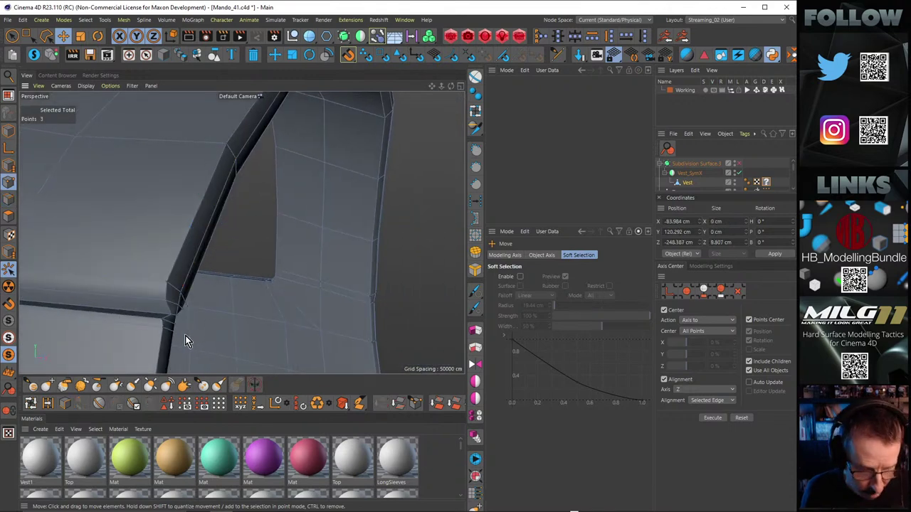
{"action": "left_click_drag", "start_coordinate": [151, 315], "coordinate": [189, 325], "text": "alt"}
{"action": "left_click", "coordinate": [335, 312]}
{"action": "left_click", "coordinate": [209, 312]}
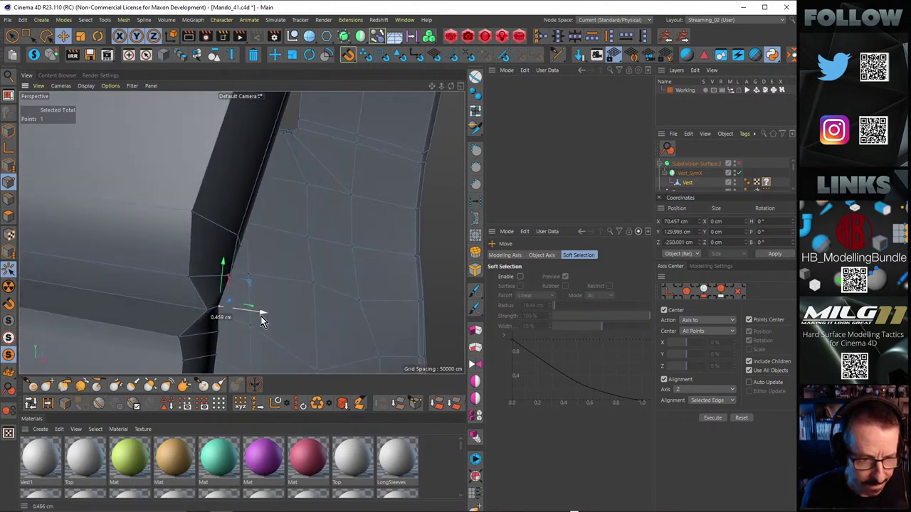
{"action": "left_click_drag", "start_coordinate": [262, 320], "coordinate": [236, 315], "text": "alt"}
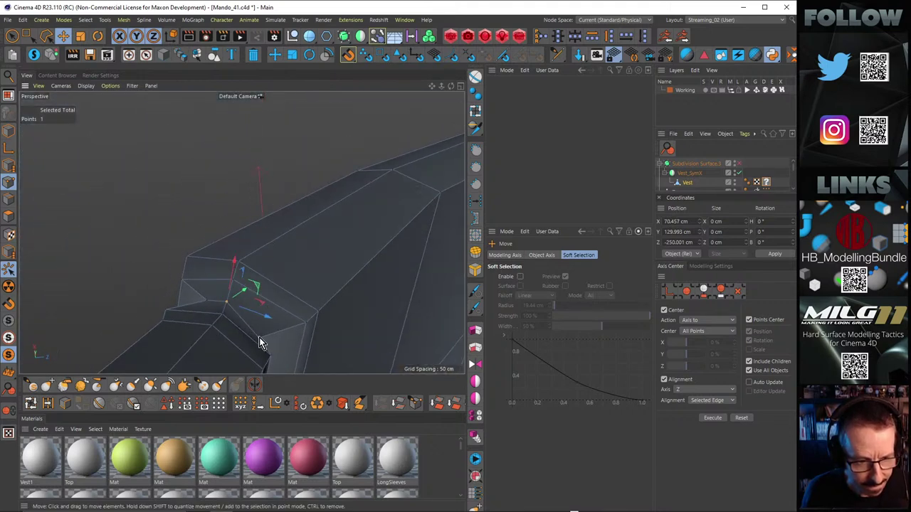
Step: Add two neighbouring points at the armhole-side crease corner to the selection and reposition all three together
{"action": "left_click", "coordinate": [208, 301], "text": "shift"}
{"action": "left_click", "coordinate": [223, 312], "text": "shift"}
{"action": "left_click_drag", "start_coordinate": [207, 287], "coordinate": [155, 227], "text": "alt"}
{"action": "left_click_drag", "start_coordinate": [239, 312], "coordinate": [209, 280]}
{"action": "key", "text": "q"}
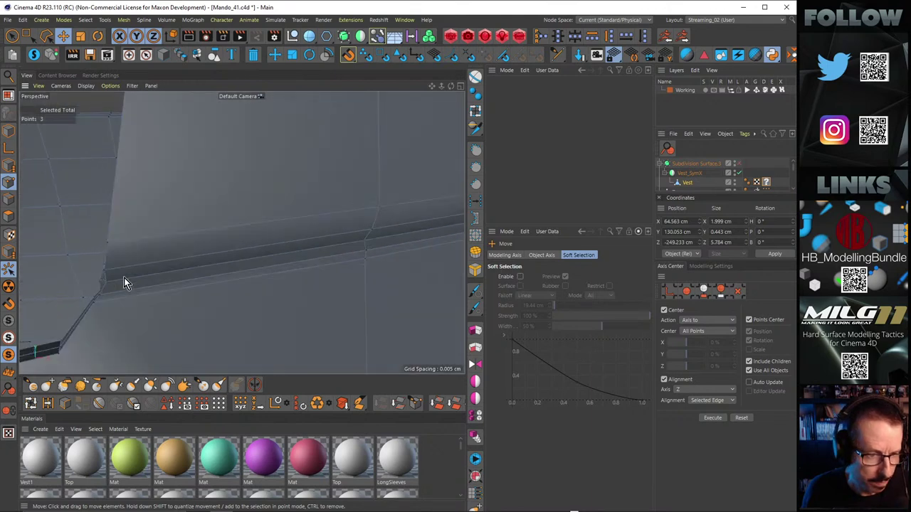
Step: Move the point at the strap crease's neckline-side corner to about X -58.52, Y 133.19, Z -251.59 cm
{"action": "left_click_drag", "start_coordinate": [121, 276], "coordinate": [184, 279], "text": "alt"}
{"action": "left_click", "coordinate": [134, 305]}
{"action": "left_click_drag", "start_coordinate": [134, 305], "coordinate": [91, 304], "text": "alt"}
{"action": "left_click_drag", "start_coordinate": [91, 304], "coordinate": [315, 267], "text": "alt"}
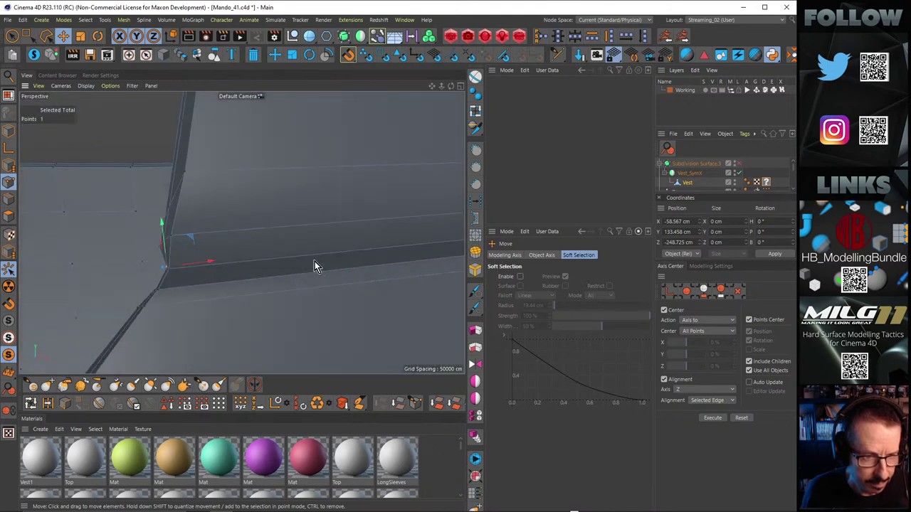
{"action": "left_click_drag", "start_coordinate": [192, 238], "coordinate": [192, 267]}
{"action": "scroll", "coordinate": [187, 241], "scroll_direction": "down", "scroll_amount": 4}
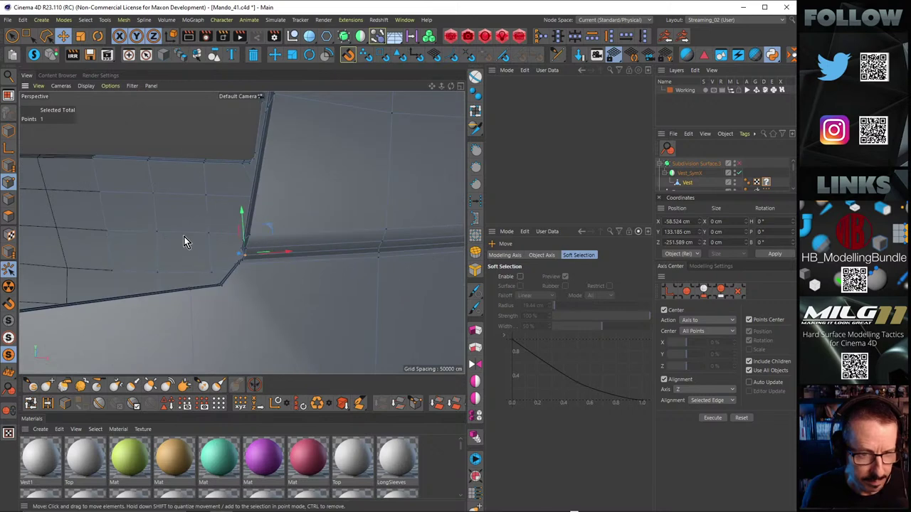
Step: Turn on smoothing and check the strap crease in the render view
{"action": "key", "text": "q"}
{"action": "left_click", "coordinate": [211, 229]}
{"action": "scroll", "coordinate": [228, 232], "scroll_direction": "down", "scroll_amount": 5}
{"action": "left_click_drag", "start_coordinate": [252, 232], "coordinate": [259, 232], "text": "alt"}
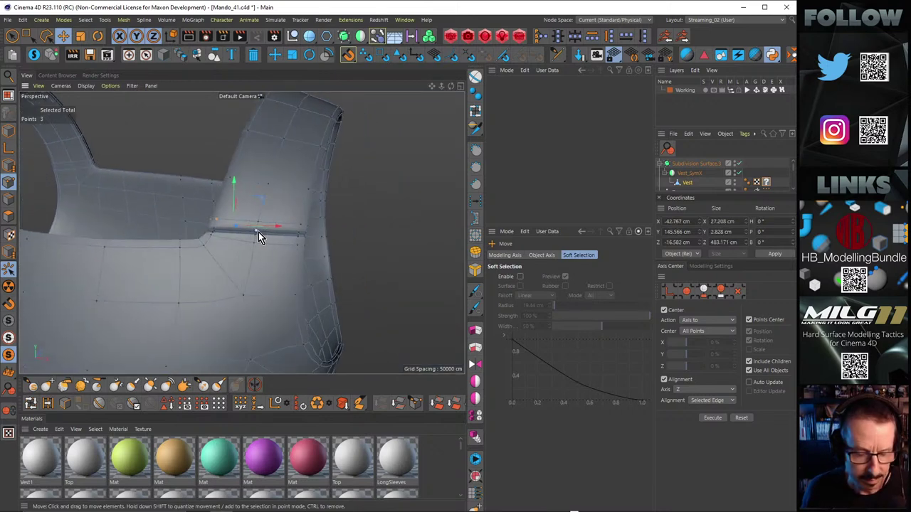
{"action": "key", "text": "ctrl+r"}
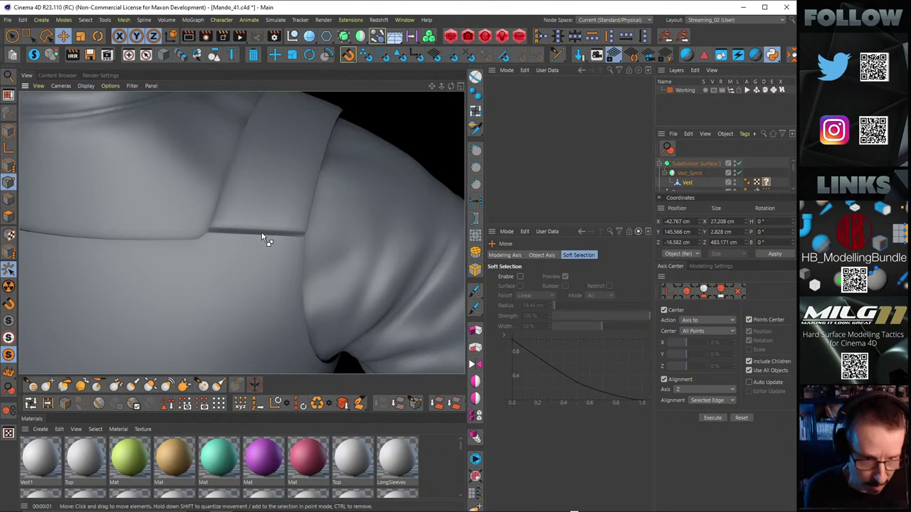
{"action": "left_click_drag", "start_coordinate": [261, 231], "coordinate": [328, 228], "text": "alt"}
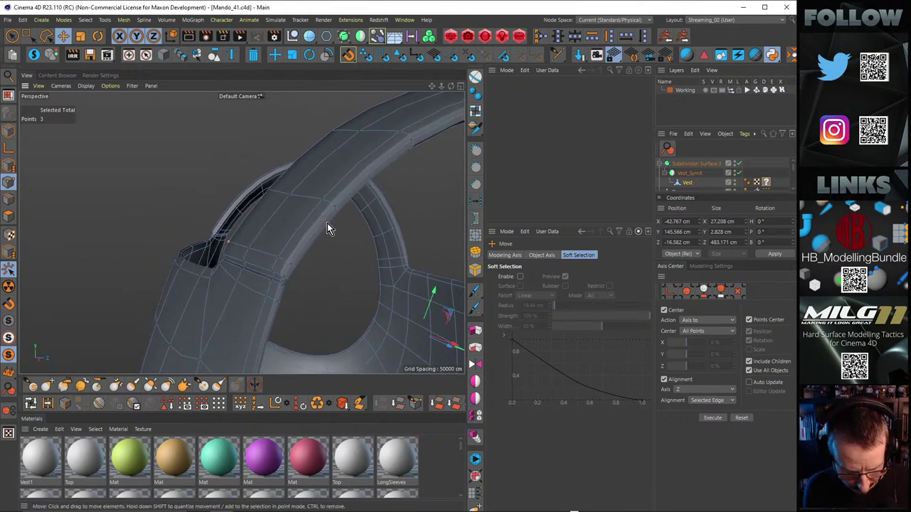
Step: Switch to edge mode and select three connected edges along the strap's armhole-side rim above the front crease
{"action": "key", "text": "Return"}
{"action": "left_click", "coordinate": [327, 223]}
{"action": "right_click_drag", "start_coordinate": [293, 232], "coordinate": [323, 226], "text": "alt"}
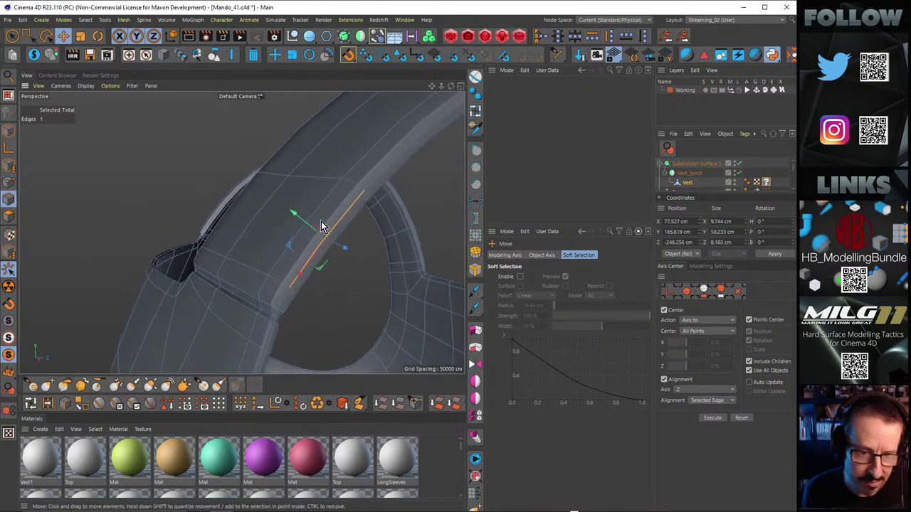
{"action": "left_click_drag", "start_coordinate": [323, 225], "coordinate": [269, 275], "text": "alt"}
{"action": "left_click", "coordinate": [257, 290], "text": "shift"}
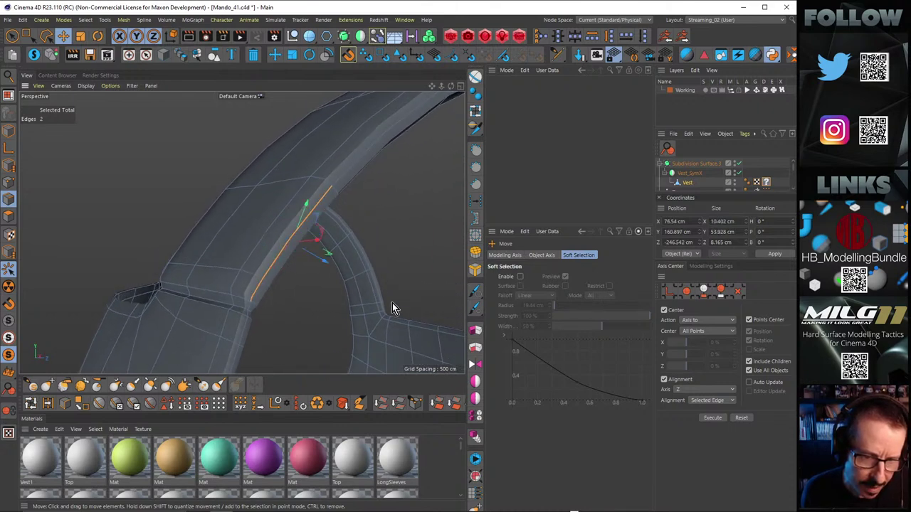
{"action": "left_click_drag", "start_coordinate": [227, 258], "coordinate": [224, 266], "text": "alt"}
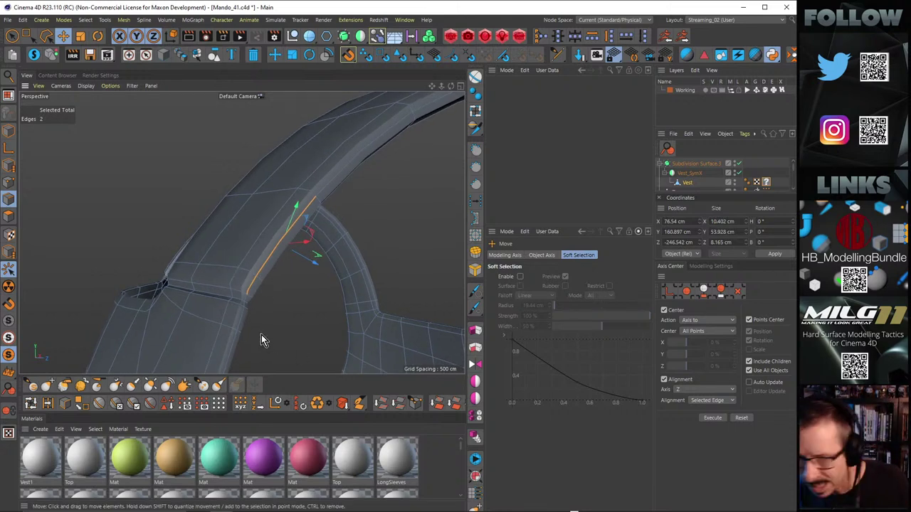
{"action": "left_click_drag", "start_coordinate": [252, 291], "coordinate": [262, 284], "text": "alt"}
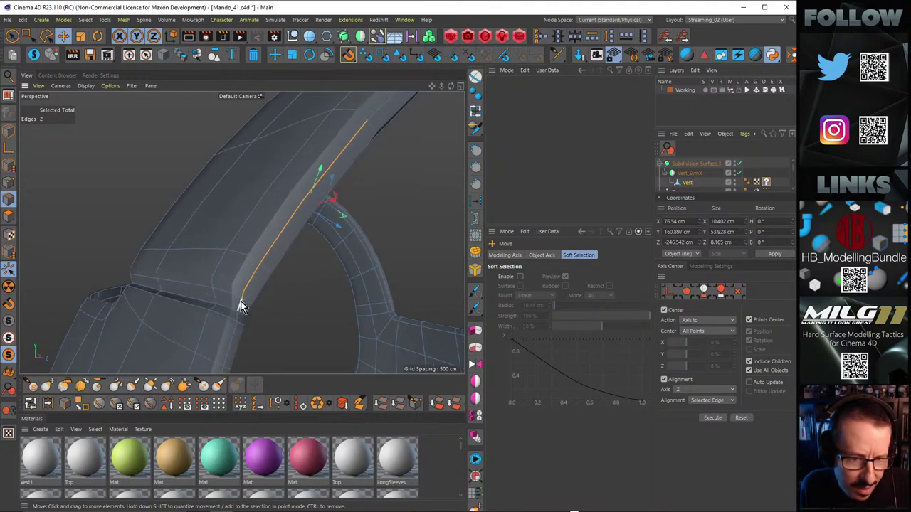
{"action": "left_click", "coordinate": [240, 301], "text": "shift"}
{"action": "left_click_drag", "start_coordinate": [265, 248], "coordinate": [66, 316], "text": "alt"}
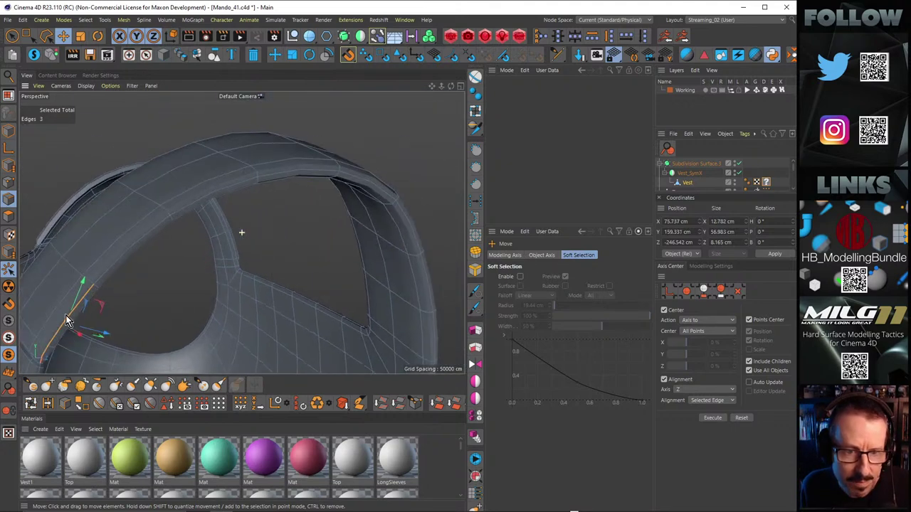
Step: Extend the edge selection over the shoulder to the rear crease, covering both the armhole and neckline rims of the strap
{"action": "left_click_drag", "start_coordinate": [250, 152], "coordinate": [403, 250], "text": "alt"}
{"action": "left_click_drag", "start_coordinate": [382, 285], "coordinate": [361, 277], "text": "alt"}
{"action": "double_click", "coordinate": [333, 256]}
{"action": "right_click_drag", "start_coordinate": [340, 284], "coordinate": [421, 276], "text": "alt"}
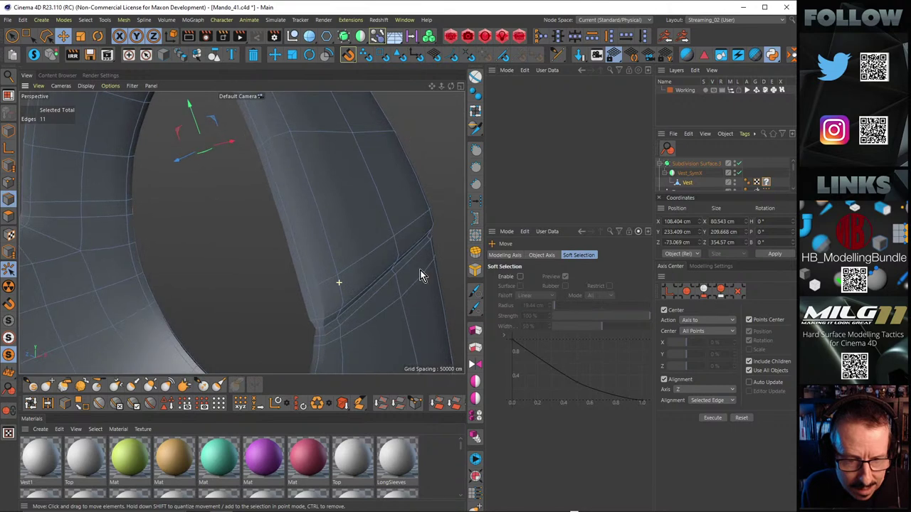
{"action": "left_click", "coordinate": [320, 322], "text": "shift"}
{"action": "right_click_drag", "start_coordinate": [346, 238], "coordinate": [249, 194], "text": "alt"}
{"action": "left_click_drag", "start_coordinate": [212, 171], "coordinate": [319, 193], "text": "alt"}
{"action": "right_click_drag", "start_coordinate": [178, 269], "coordinate": [247, 243], "text": "alt"}
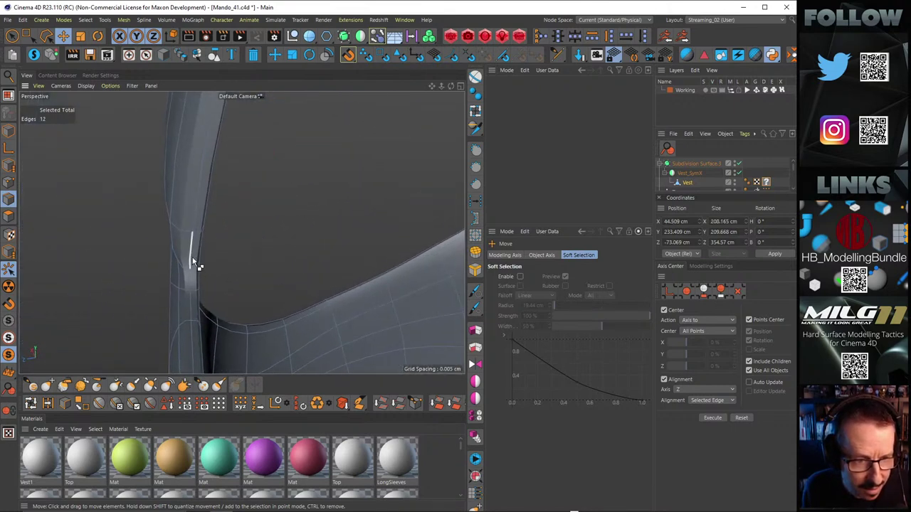
{"action": "mouse_move", "coordinate": [240, 232]}
{"action": "left_mouse_down", "text": "alt"}
{"action": "mouse_move", "coordinate": [199, 252]}
{"action": "mouse_move", "coordinate": [334, 238]}
{"action": "mouse_move", "coordinate": [150, 253]}
{"action": "mouse_move", "coordinate": [149, 241]}
{"action": "left_mouse_up", "text": "alt"}
{"action": "left_click_drag", "start_coordinate": [229, 231], "coordinate": [222, 155], "text": "alt"}
Step: Bevel the selected strap rim edges in Solid mode with an offset of about 1.95 cm
{"action": "key", "text": "m"}
{"action": "key", "text": "s"}
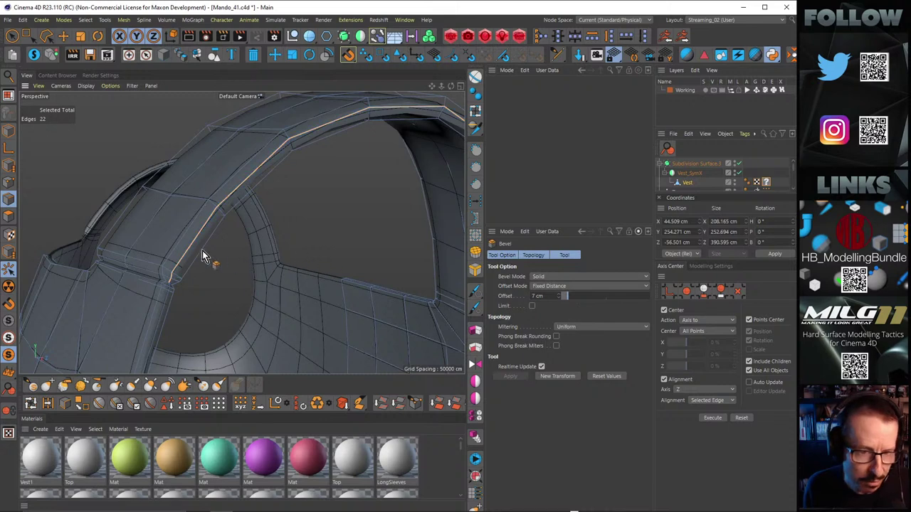
{"action": "scroll", "coordinate": [202, 214], "scroll_direction": "up", "scroll_amount": 2}
{"action": "key", "text": "q"}
{"action": "left_click_drag", "start_coordinate": [213, 236], "coordinate": [188, 264], "text": "alt"}
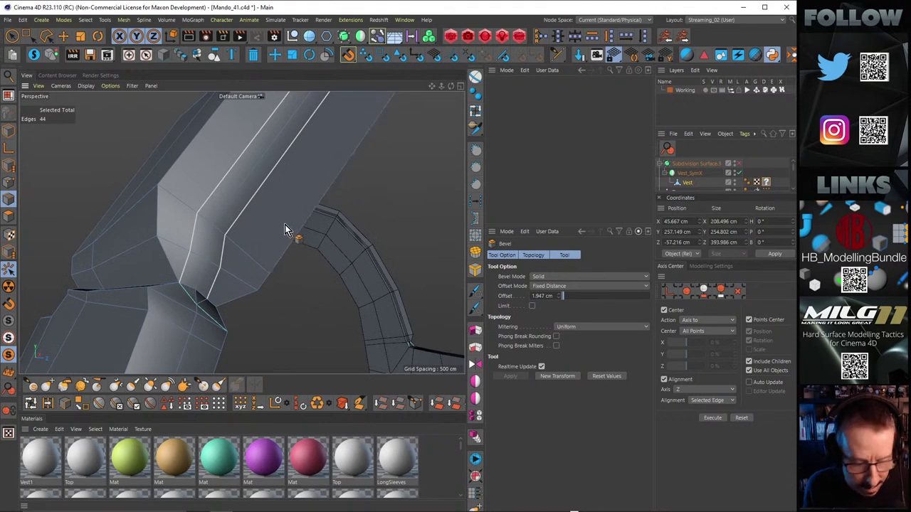
Step: Line-cut across the end of the bevel at the strap's front crease corner, meeting at the middle corner point
{"action": "key", "text": "k"}
{"action": "key", "text": "k"}
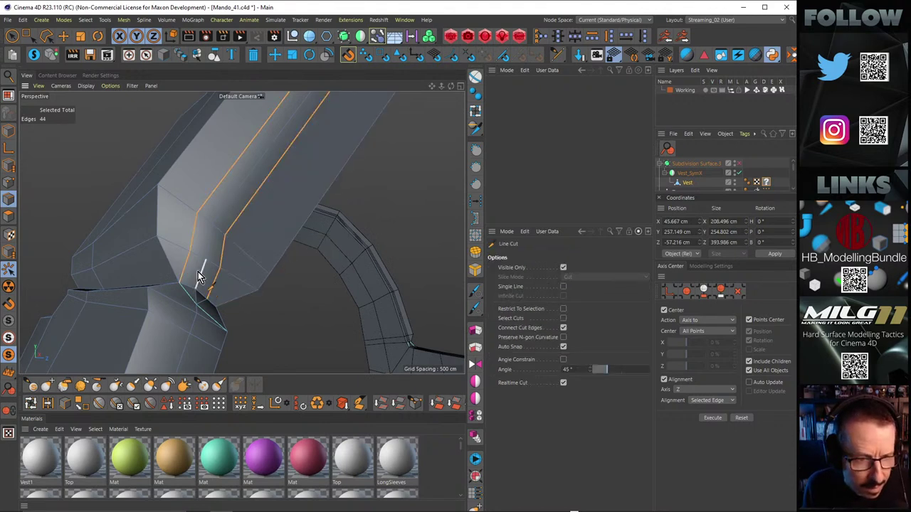
{"action": "left_click", "coordinate": [189, 253]}
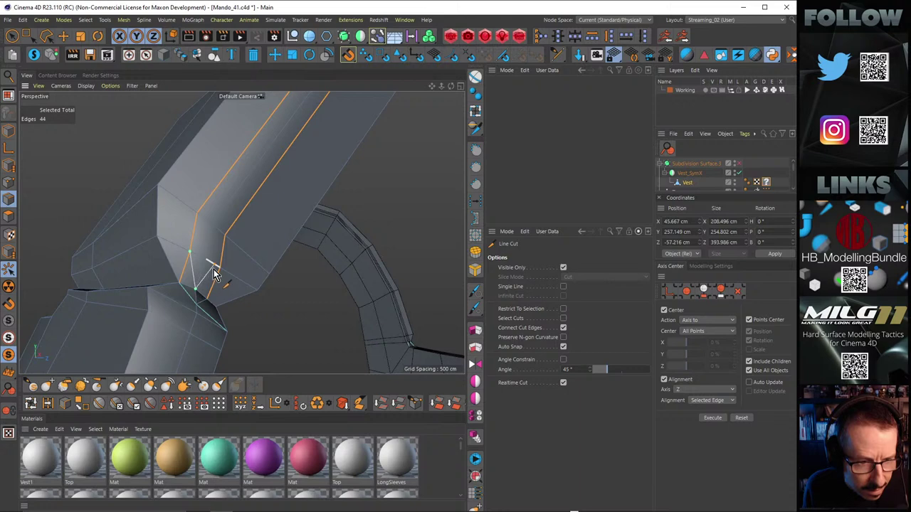
{"action": "left_click", "coordinate": [218, 271]}
{"action": "key", "text": "m"}
{"action": "key", "text": "s"}
{"action": "mouse_move", "coordinate": [222, 272]}
{"action": "left_mouse_down", "text": "alt"}
{"action": "mouse_move", "coordinate": [201, 300]}
{"action": "mouse_move", "coordinate": [212, 275]}
{"action": "left_mouse_up", "text": "alt"}
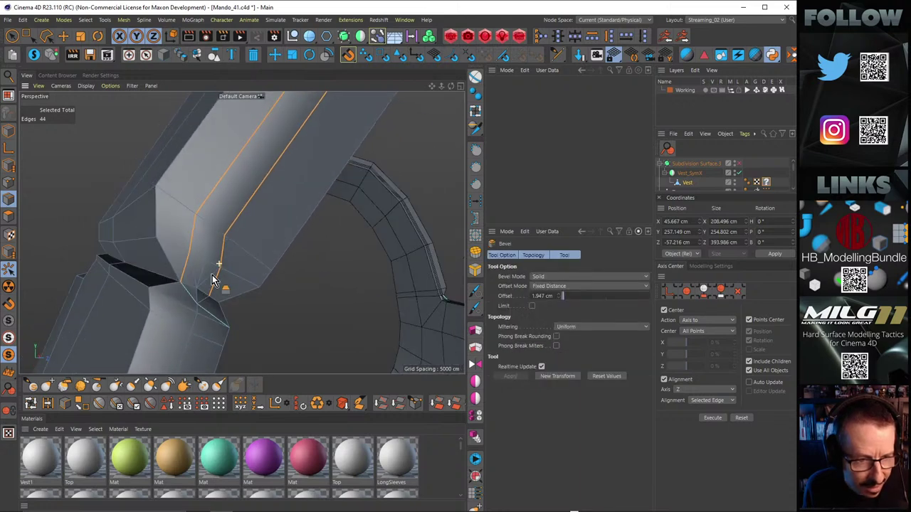
{"action": "key", "text": "m"}
{"action": "key", "text": "m"}
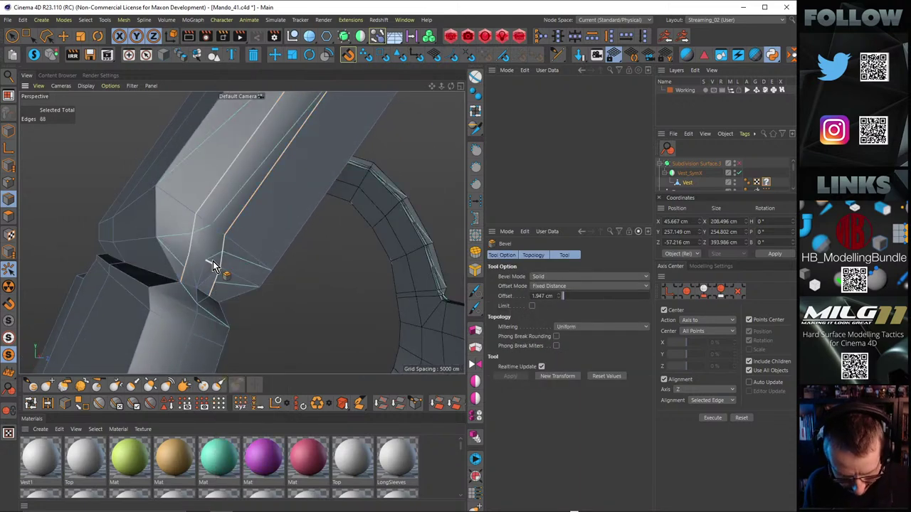
{"action": "key", "text": "e"}
{"action": "key", "text": "ctrl+z"}
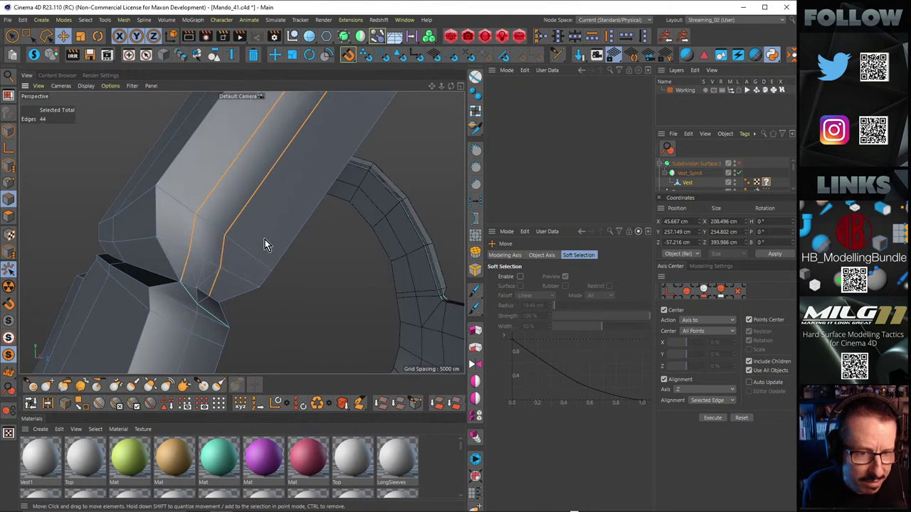
Step: Close the gap at the strap's front crease corner by welding the middle corner point to the bevel end with the Polygon Pen
{"action": "left_click", "coordinate": [423, 163]}
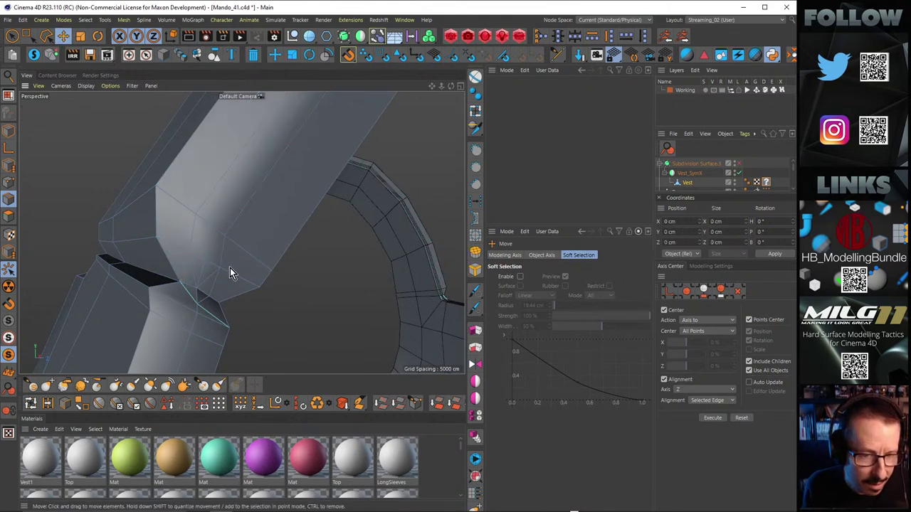
{"action": "left_click_drag", "start_coordinate": [186, 267], "coordinate": [197, 305], "text": "alt"}
{"action": "left_click", "coordinate": [186, 272]}
{"action": "left_click", "coordinate": [221, 273]}
{"action": "left_click", "coordinate": [199, 313]}
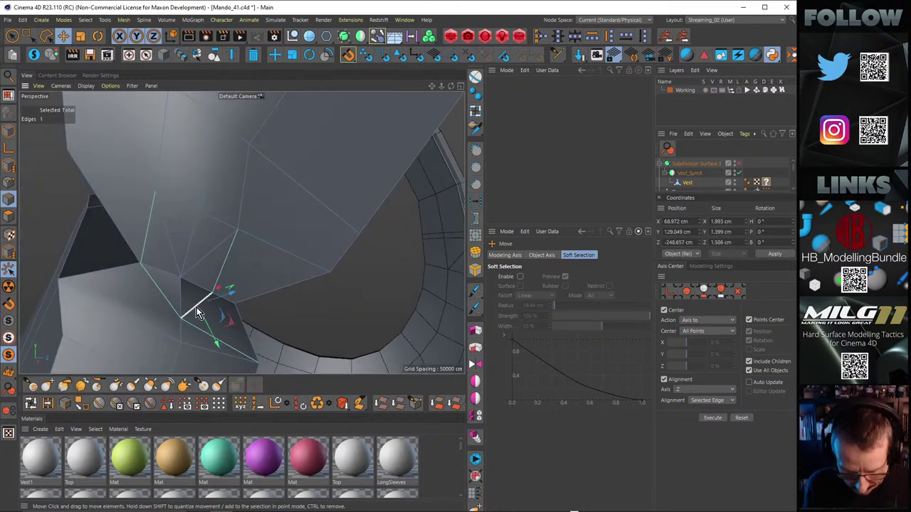
{"action": "left_click", "coordinate": [214, 266]}
{"action": "left_click_drag", "start_coordinate": [215, 266], "coordinate": [208, 292], "text": "alt"}
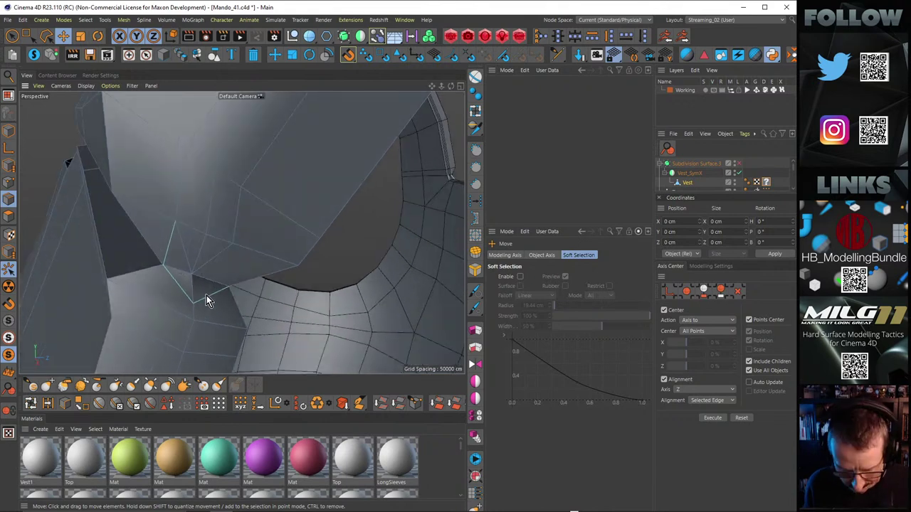
{"action": "right_click", "coordinate": [206, 302]}
{"action": "left_click", "coordinate": [197, 313]}
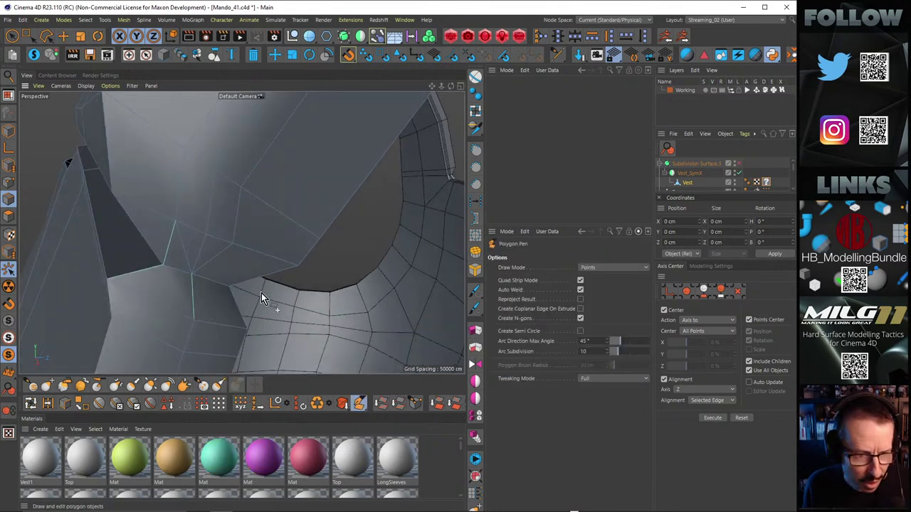
{"action": "left_click_drag", "start_coordinate": [261, 298], "coordinate": [205, 283], "text": "alt"}
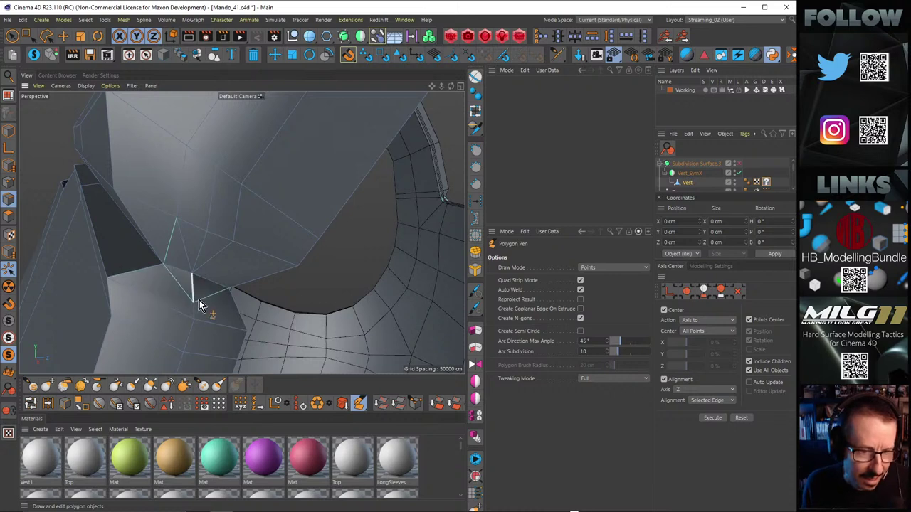
{"action": "left_click_drag", "start_coordinate": [223, 268], "coordinate": [176, 287], "text": "alt"}
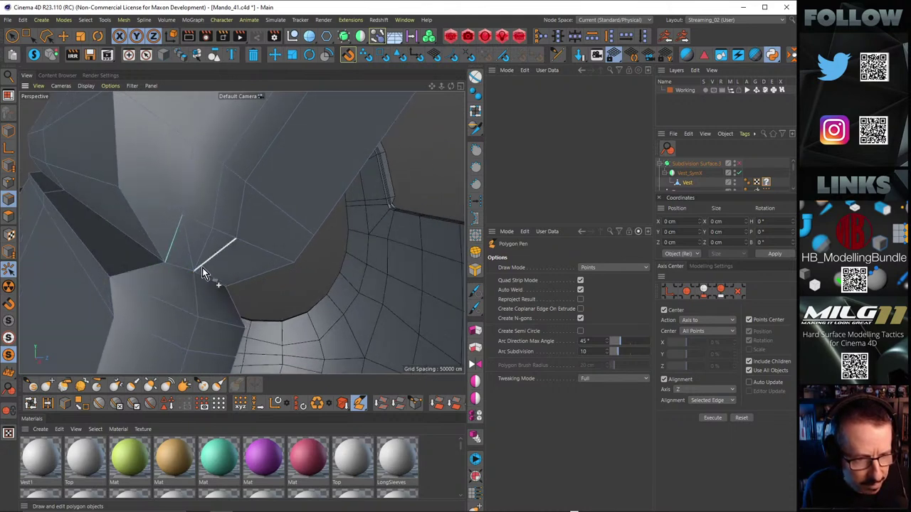
Step: Slide the bevel's end points at the front crease corner and work in point mode
{"action": "left_click_drag", "start_coordinate": [202, 268], "coordinate": [176, 206], "text": "alt"}
{"action": "left_click_drag", "start_coordinate": [214, 240], "coordinate": [193, 256], "text": "alt"}
{"action": "key", "text": "m"}
{"action": "key", "text": "o"}
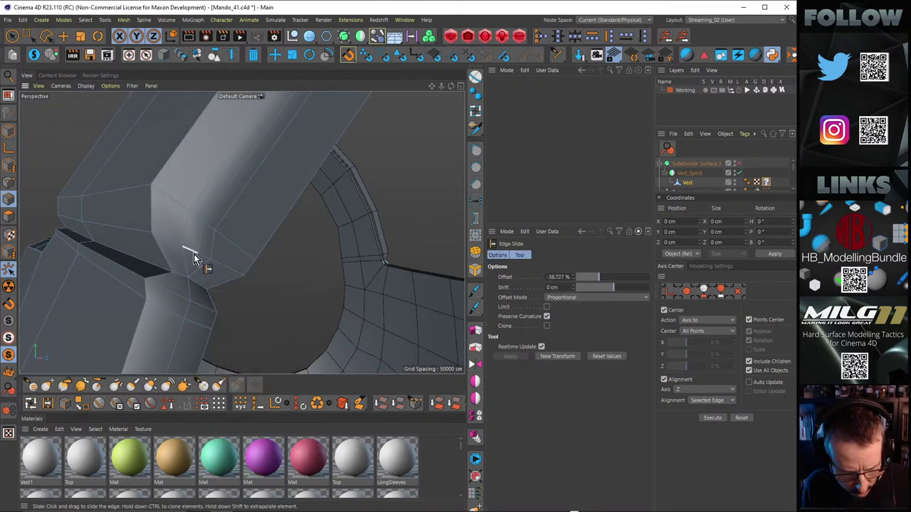
{"action": "key", "text": "Return"}
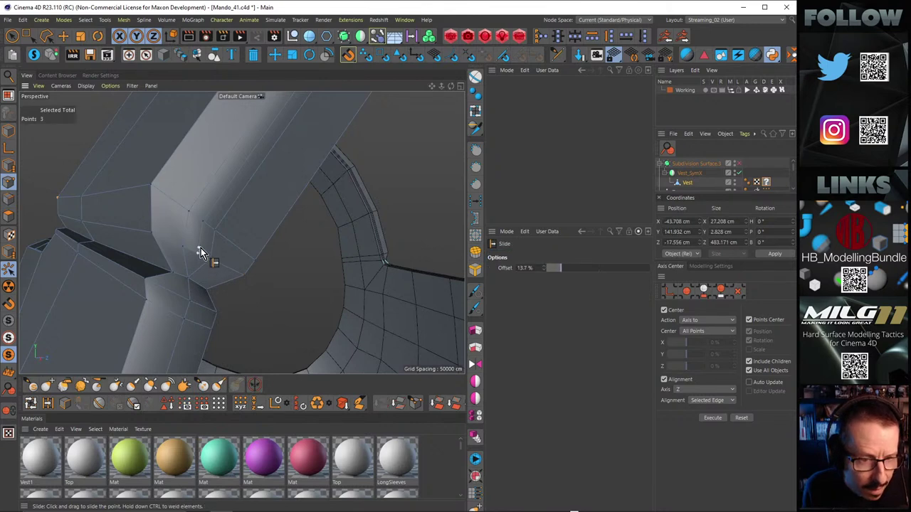
Step: Tidy the strap's other crease corner with the Polygon Pen and slide its bevel end points to match
{"action": "left_click_drag", "start_coordinate": [201, 250], "coordinate": [281, 309], "text": "alt"}
{"action": "right_click_drag", "start_coordinate": [282, 310], "coordinate": [307, 270], "text": "alt"}
{"action": "left_click_drag", "start_coordinate": [306, 269], "coordinate": [316, 273], "text": "alt"}
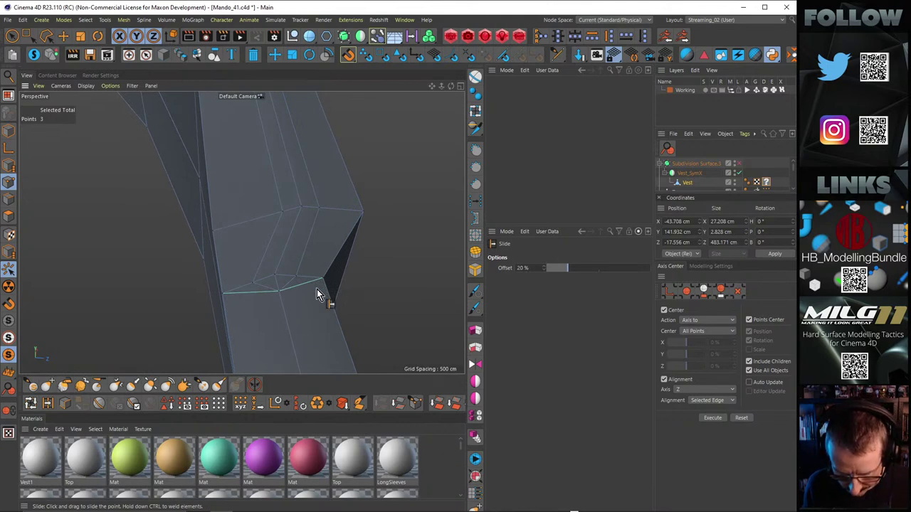
{"action": "key", "text": "m"}
{"action": "key", "text": "e"}
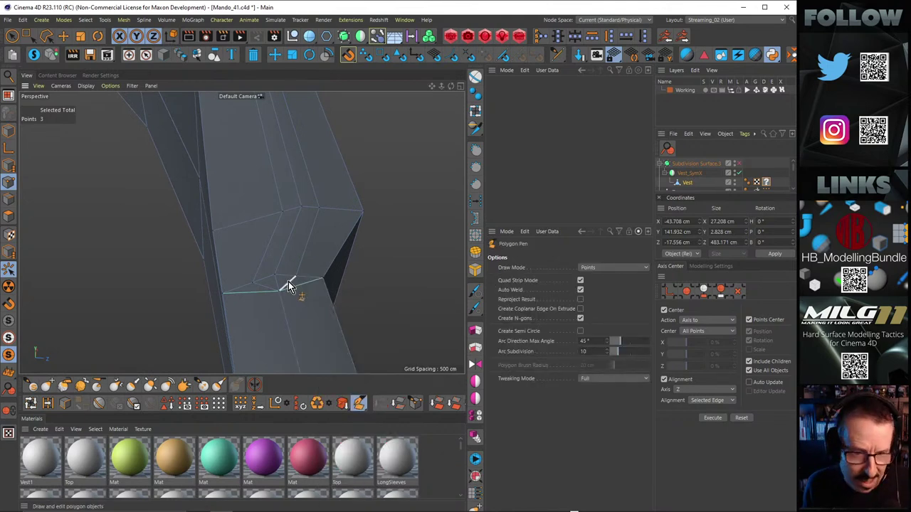
{"action": "left_click_drag", "start_coordinate": [357, 243], "coordinate": [231, 243], "text": "alt"}
{"action": "key", "text": "m"}
{"action": "key", "text": "o"}
{"action": "left_click_drag", "start_coordinate": [320, 219], "coordinate": [171, 177], "text": "alt"}
{"action": "right_click_drag", "start_coordinate": [184, 172], "coordinate": [141, 191], "text": "alt"}
{"action": "left_click_drag", "start_coordinate": [217, 214], "coordinate": [213, 202], "text": "alt"}
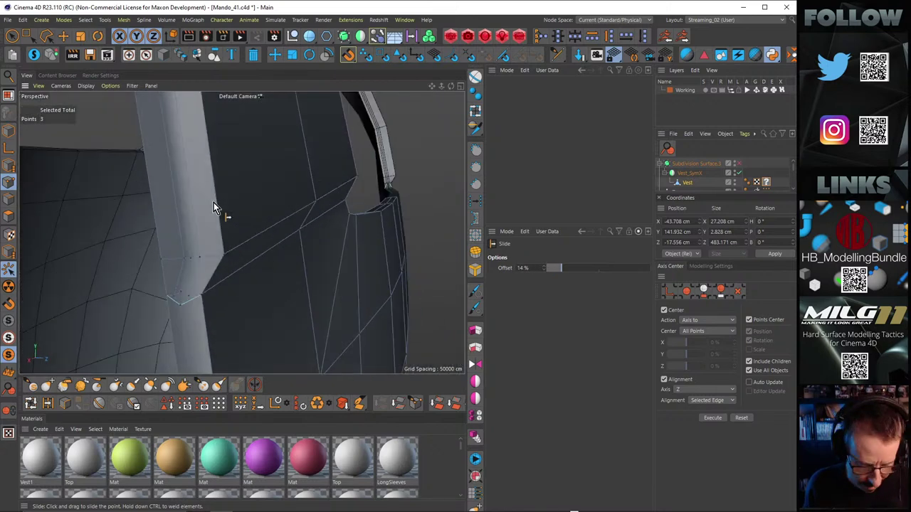
Step: Switch to edge mode and loop-select the bevel edges along the strap's armhole rim, from one crease to the other
{"action": "key", "text": "Return"}
{"action": "key", "text": "e"}
{"action": "left_click", "coordinate": [189, 279]}
{"action": "right_click_drag", "start_coordinate": [189, 279], "coordinate": [192, 238], "text": "alt"}
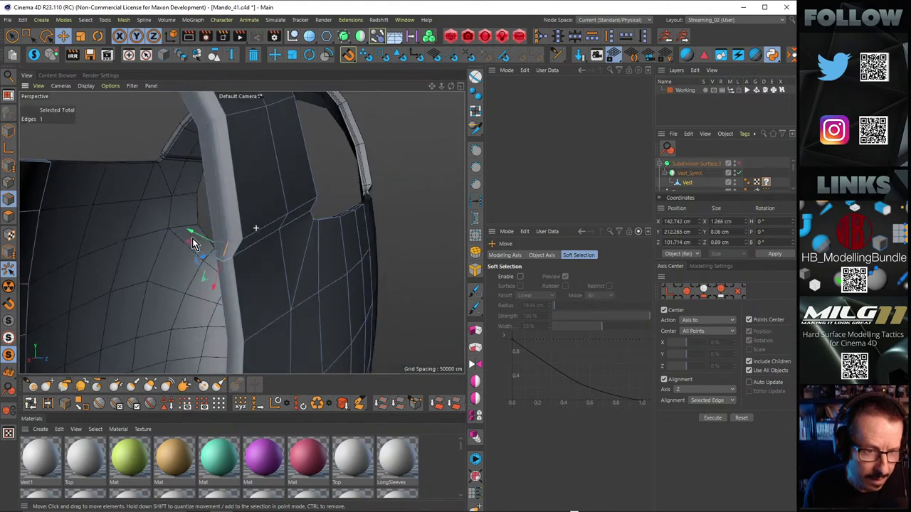
{"action": "left_click_drag", "start_coordinate": [192, 239], "coordinate": [277, 274], "text": "alt"}
{"action": "right_click_drag", "start_coordinate": [277, 273], "coordinate": [233, 214], "text": "alt"}
{"action": "left_click_drag", "start_coordinate": [233, 214], "coordinate": [231, 175], "text": "alt"}
{"action": "right_click_drag", "start_coordinate": [187, 218], "coordinate": [212, 201], "text": "alt"}
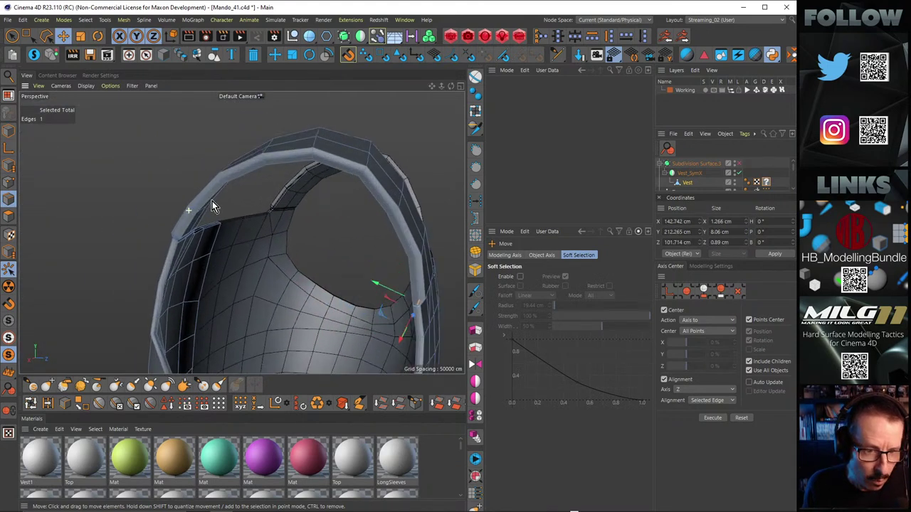
{"action": "left_click_drag", "start_coordinate": [212, 201], "coordinate": [173, 215], "text": "alt"}
{"action": "right_click_drag", "start_coordinate": [173, 215], "coordinate": [199, 215], "text": "alt"}
{"action": "left_click_drag", "start_coordinate": [199, 215], "coordinate": [142, 272], "text": "alt"}
{"action": "right_click_drag", "start_coordinate": [142, 272], "coordinate": [181, 285], "text": "alt"}
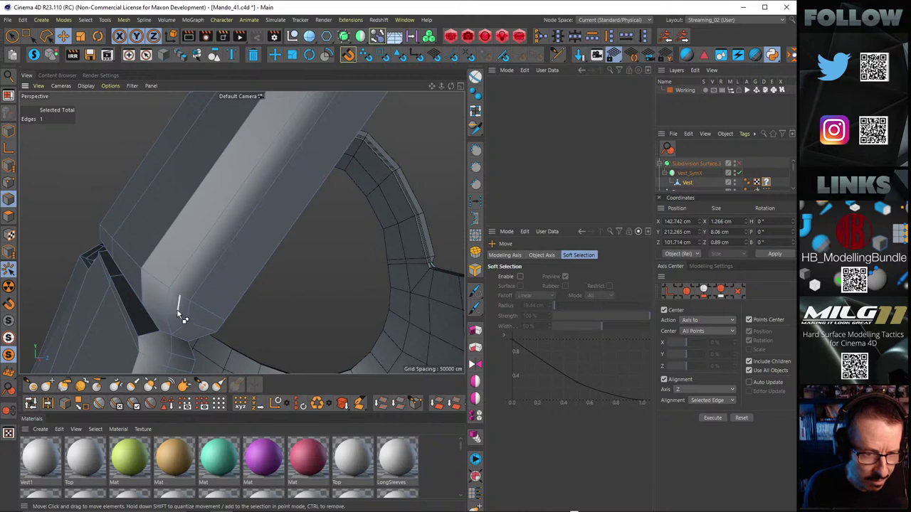
{"action": "left_click", "coordinate": [196, 254]}
{"action": "left_click", "coordinate": [152, 225], "text": "shift"}
{"action": "key", "text": "u"}
{"action": "key", "text": "l"}
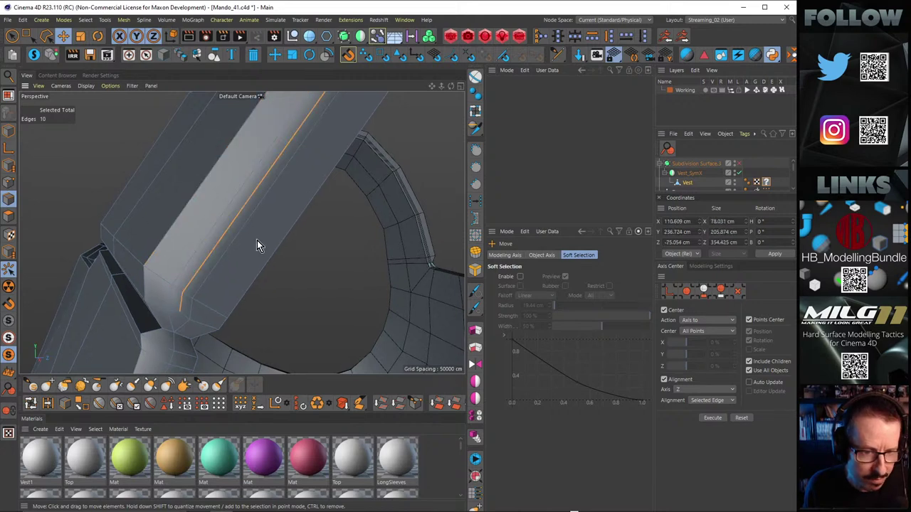
Step: Try to add the matching bevel edge loop on the strap's neckline rim to the selection
{"action": "left_click_drag", "start_coordinate": [241, 232], "coordinate": [434, 267], "text": "alt"}
{"action": "right_click_drag", "start_coordinate": [254, 316], "coordinate": [189, 287], "text": "alt"}
{"action": "left_click_drag", "start_coordinate": [183, 292], "coordinate": [221, 287], "text": "alt"}
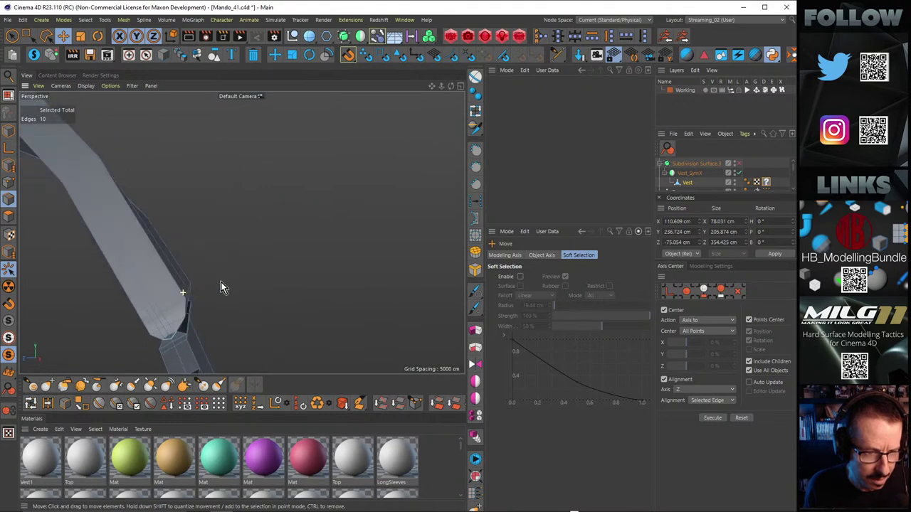
{"action": "right_click_drag", "start_coordinate": [152, 348], "coordinate": [191, 330], "text": "alt"}
{"action": "left_click_drag", "start_coordinate": [242, 232], "coordinate": [229, 323], "text": "alt"}
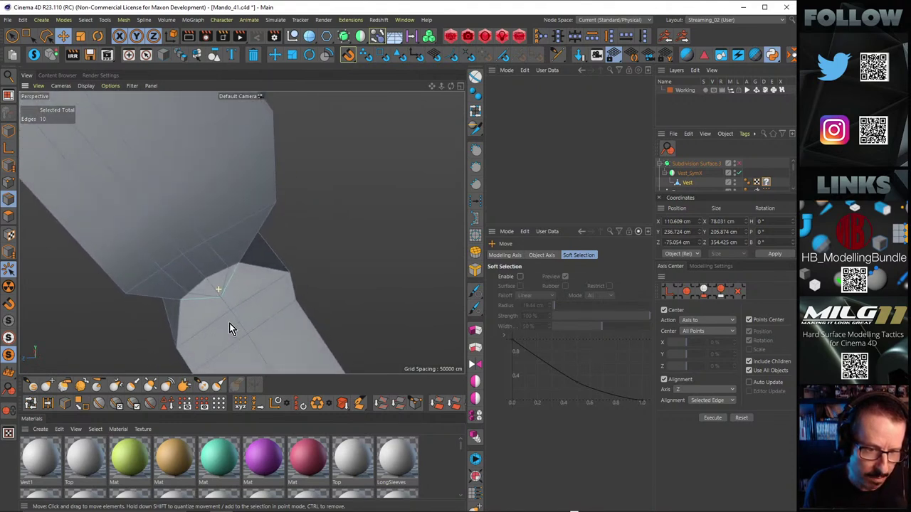
{"action": "left_click", "coordinate": [193, 263], "text": "shift"}
{"action": "left_click_drag", "start_coordinate": [271, 270], "coordinate": [158, 279], "text": "alt"}
{"action": "left_click_drag", "start_coordinate": [226, 235], "coordinate": [276, 260], "text": "alt"}
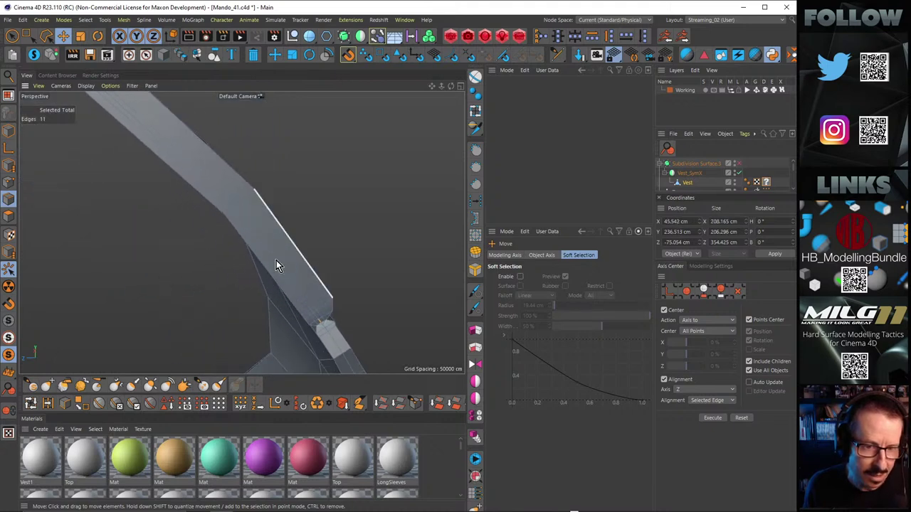
{"action": "right_click_drag", "start_coordinate": [276, 261], "coordinate": [242, 231], "text": "alt"}
{"action": "left_click_drag", "start_coordinate": [242, 232], "coordinate": [293, 131], "text": "alt"}
{"action": "right_click_drag", "start_coordinate": [189, 314], "coordinate": [199, 307], "text": "alt"}
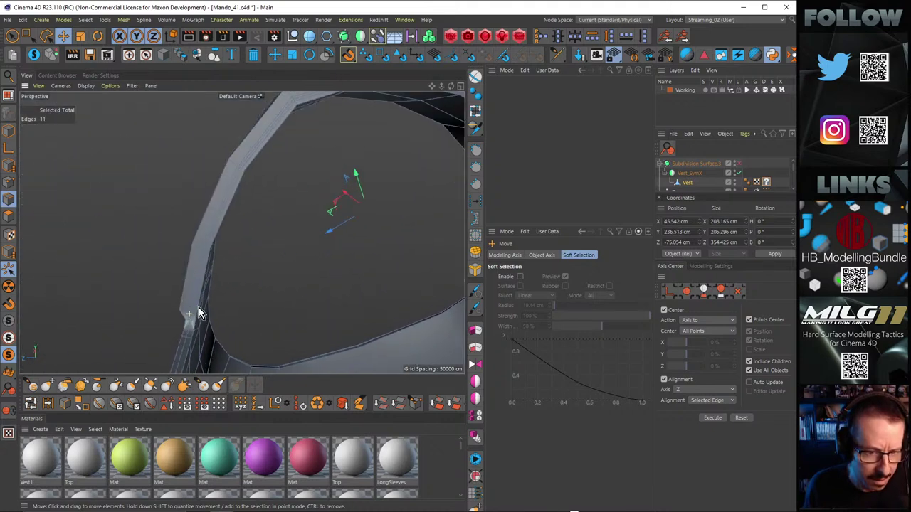
{"action": "scroll", "coordinate": [199, 309], "scroll_direction": "up", "scroll_amount": 4}
{"action": "left_click", "coordinate": [194, 328], "text": "shift"}
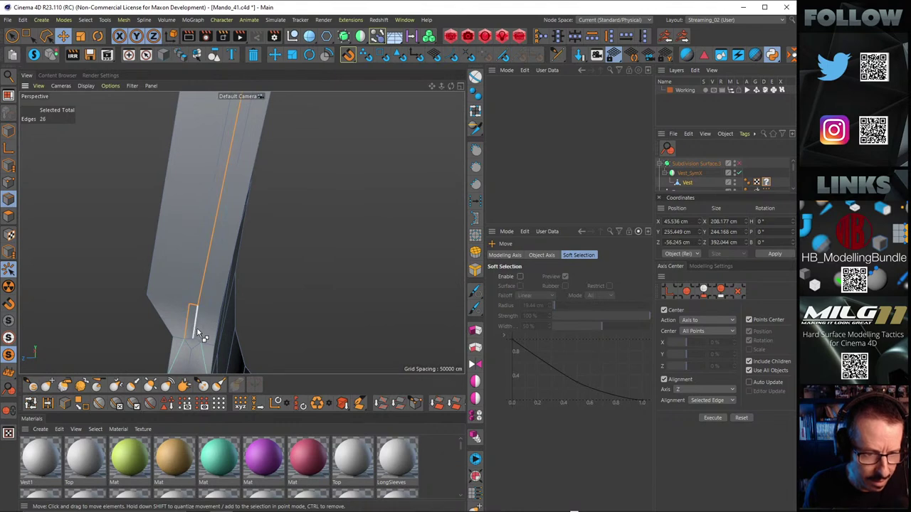
{"action": "key", "text": "ctrl+z"}
{"action": "double_click", "coordinate": [195, 326], "text": "shift"}
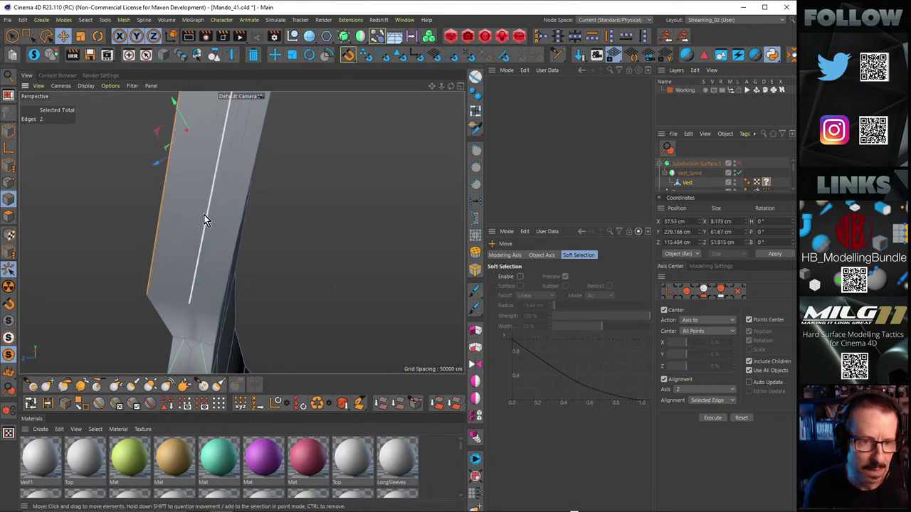
{"action": "left_click_drag", "start_coordinate": [219, 266], "coordinate": [380, 200], "text": "alt"}
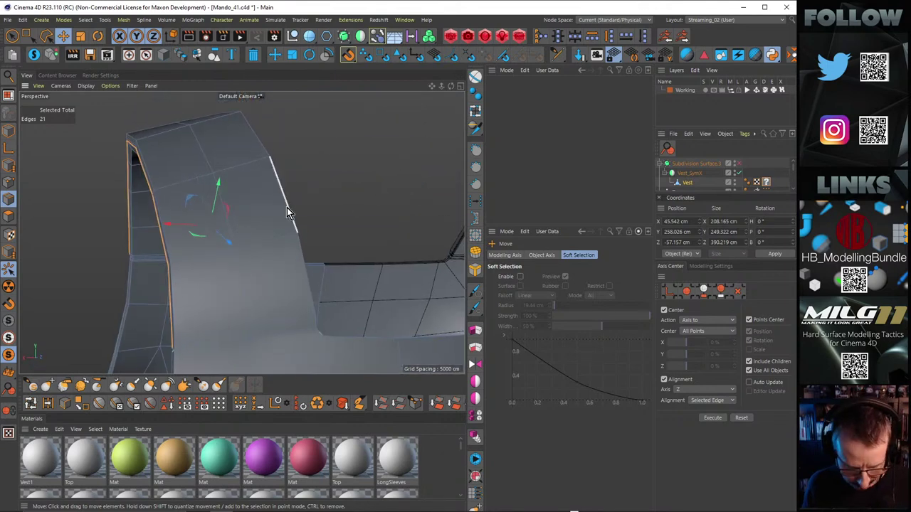
Step: Reselect only the bevel edge loop along the strap's armhole rim, running crease to crease over the shoulder
{"action": "key", "text": "t"}
{"action": "left_click_drag", "start_coordinate": [230, 252], "coordinate": [193, 224], "text": "alt"}
{"action": "left_click", "coordinate": [274, 234]}
{"action": "left_click_drag", "start_coordinate": [273, 235], "coordinate": [152, 269], "text": "alt"}
{"action": "left_click", "coordinate": [158, 264]}
{"action": "left_click_drag", "start_coordinate": [157, 196], "coordinate": [278, 184], "text": "alt"}
{"action": "right_click_drag", "start_coordinate": [347, 298], "coordinate": [417, 265], "text": "alt"}
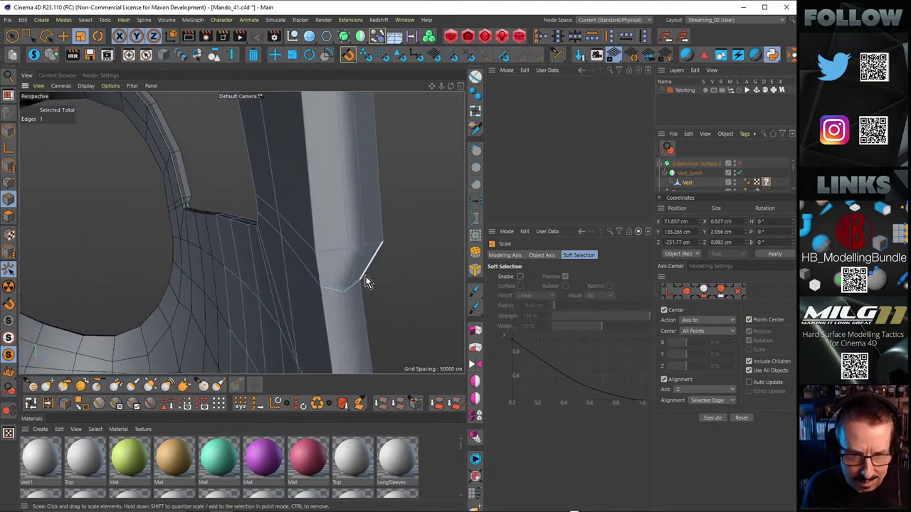
{"action": "double_click", "coordinate": [350, 226]}
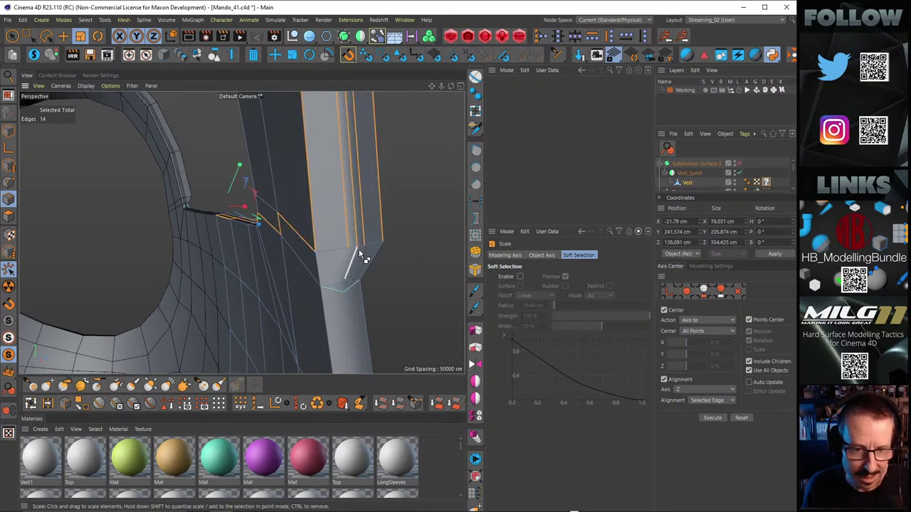
{"action": "left_click_drag", "start_coordinate": [369, 230], "coordinate": [328, 232], "text": "alt"}
{"action": "key", "text": "e"}
{"action": "left_click_drag", "start_coordinate": [212, 147], "coordinate": [276, 172], "text": "alt"}
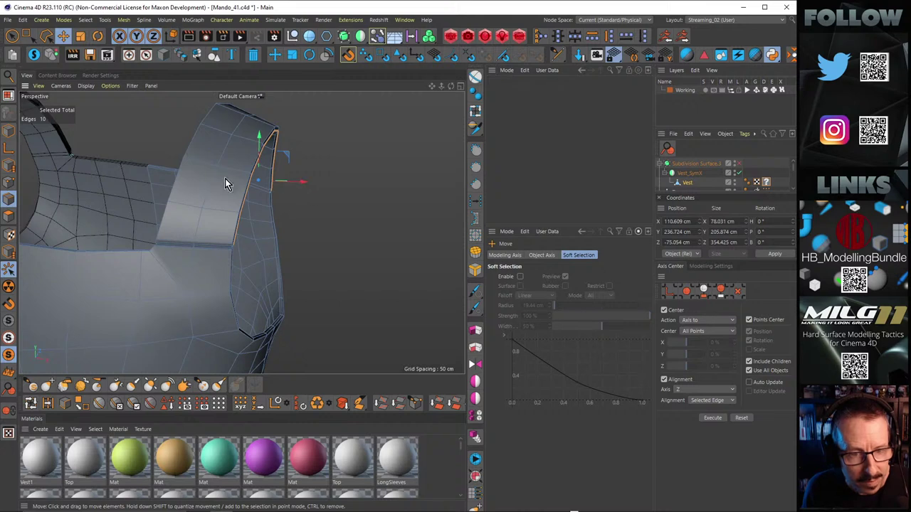
Step: Slide the selected armhole-rim edge loop with a shift of about -1.78 cm at 0 % offset
{"action": "right_click_drag", "start_coordinate": [227, 175], "coordinate": [273, 162], "text": "alt"}
{"action": "left_click_drag", "start_coordinate": [272, 167], "coordinate": [151, 167], "text": "alt"}
{"action": "key", "text": "m"}
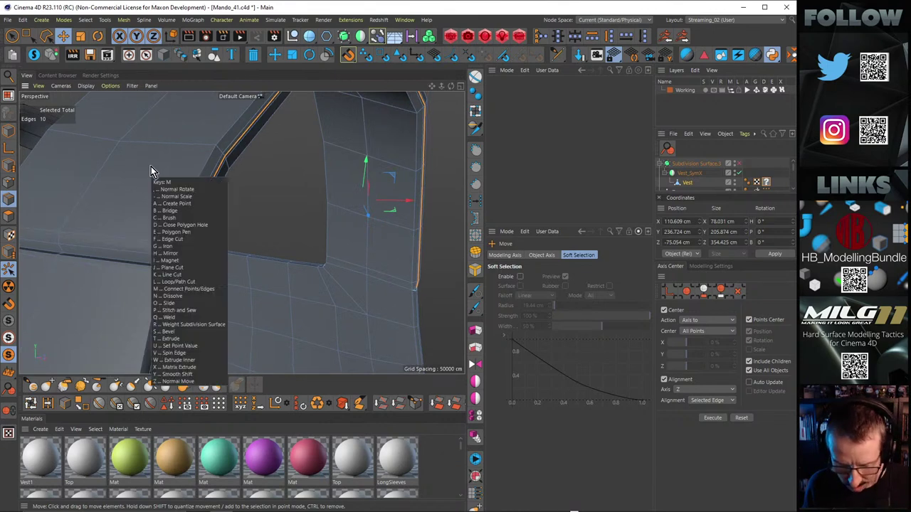
{"action": "key", "text": "o"}
{"action": "right_click_drag", "start_coordinate": [175, 210], "coordinate": [211, 170], "text": "alt"}
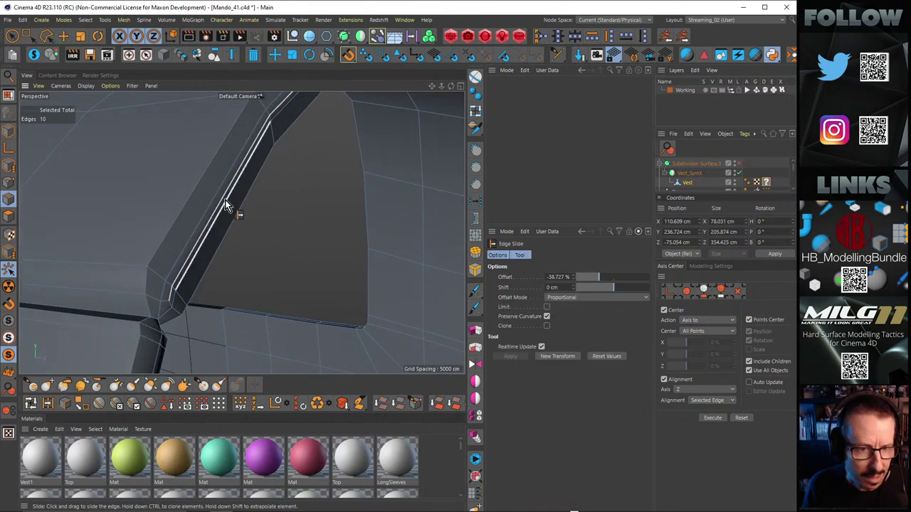
{"action": "left_click_drag", "start_coordinate": [296, 210], "coordinate": [279, 214], "text": "shift"}
Step: Check the smoothed strap rim with subdivision enabled and a viewport render, and return to the unsmoothed mesh
{"action": "left_click_drag", "start_coordinate": [214, 183], "coordinate": [194, 156], "text": "alt"}
{"action": "key", "text": "q"}
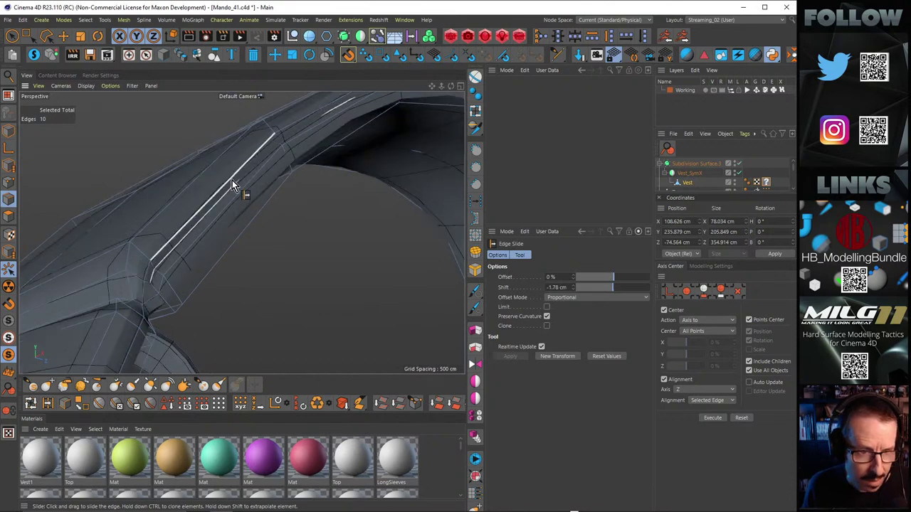
{"action": "right_click_drag", "start_coordinate": [231, 180], "coordinate": [179, 187], "text": "alt"}
{"action": "left_click_drag", "start_coordinate": [178, 188], "coordinate": [167, 227], "text": "alt"}
{"action": "key", "text": "ctrl+r"}
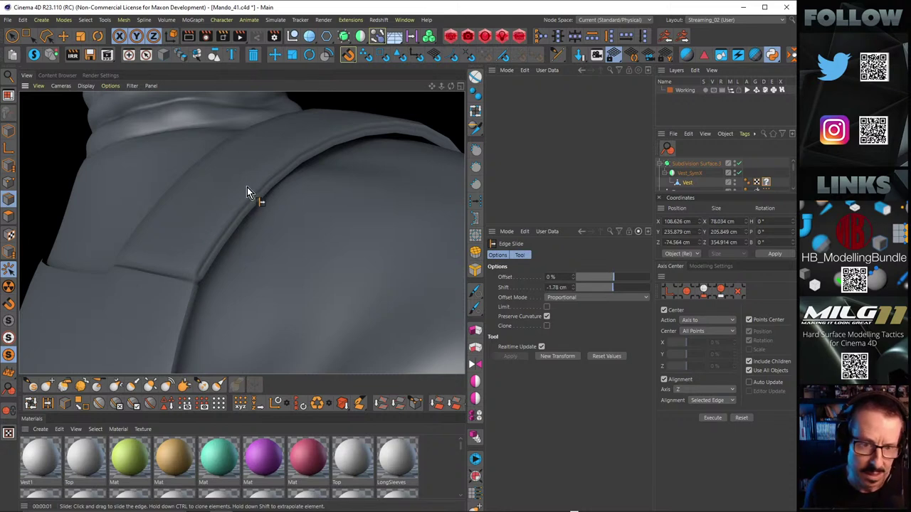
{"action": "right_click_drag", "start_coordinate": [257, 166], "coordinate": [234, 176], "text": "alt"}
{"action": "key", "text": "q"}
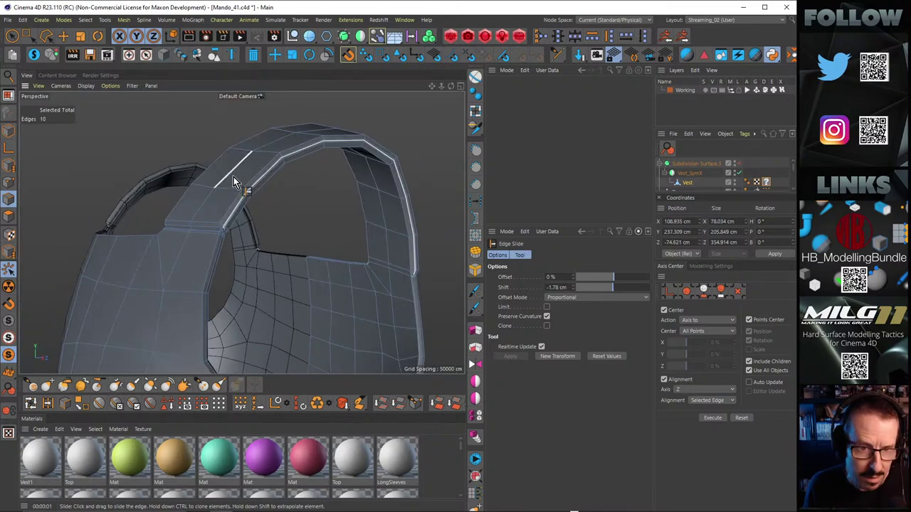
Step: Re-enable the smoothing and slide the armhole-rim edge loop by a further shift of about -1.5 cm
{"action": "key", "text": "q"}
{"action": "scroll", "coordinate": [255, 192], "scroll_direction": "up", "scroll_amount": 5}
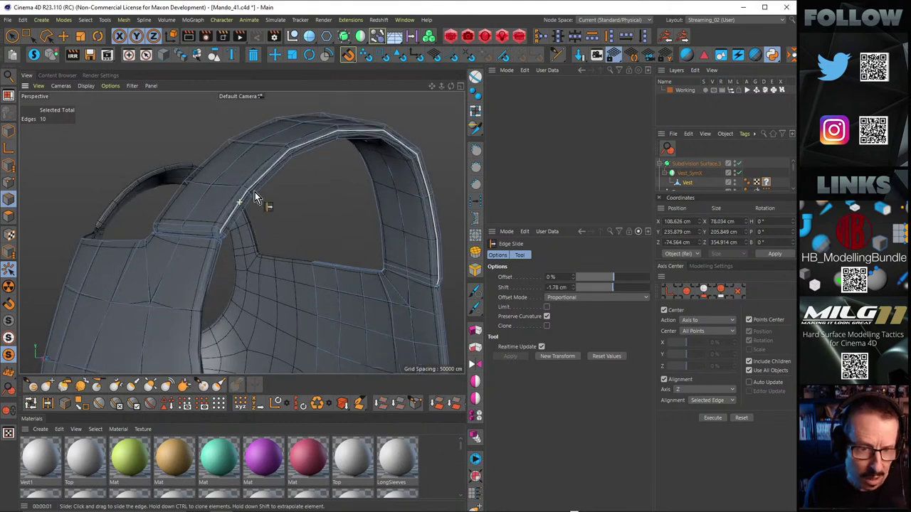
{"action": "left_click_drag", "start_coordinate": [236, 186], "coordinate": [346, 226], "text": "alt"}
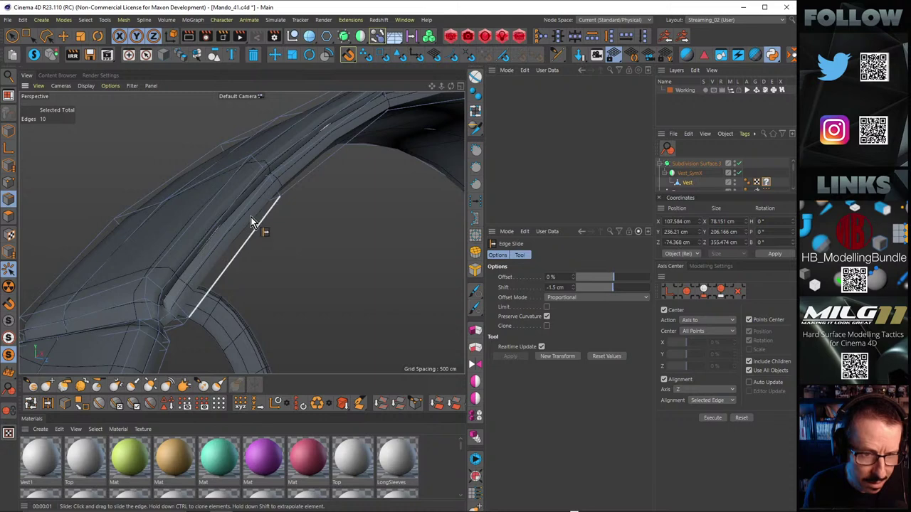
Step: Set the vest's Subdivision Surface to 2 for both editor and renderer, and render the viewport to check the strap
{"action": "scroll", "coordinate": [251, 217], "scroll_direction": "down", "scroll_amount": 3}
{"action": "left_click", "coordinate": [685, 166]}
{"action": "left_click", "coordinate": [577, 134]}
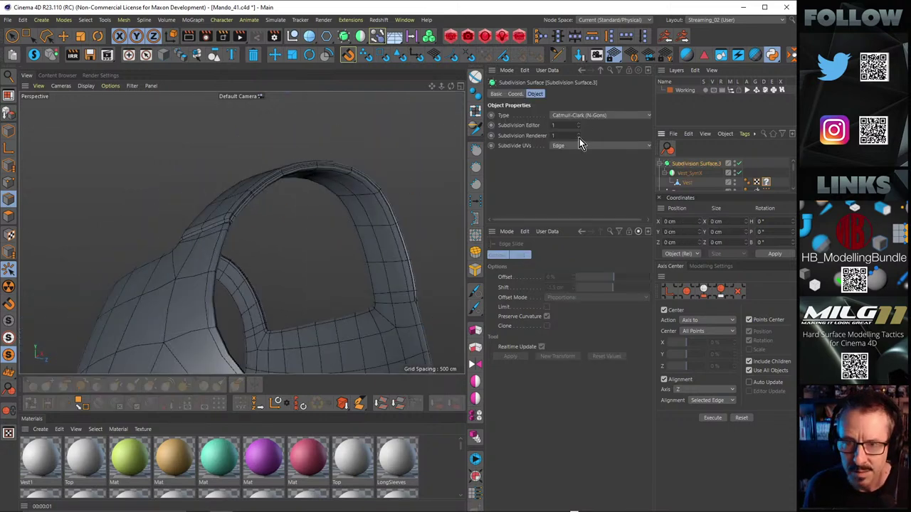
{"action": "left_click", "coordinate": [578, 124]}
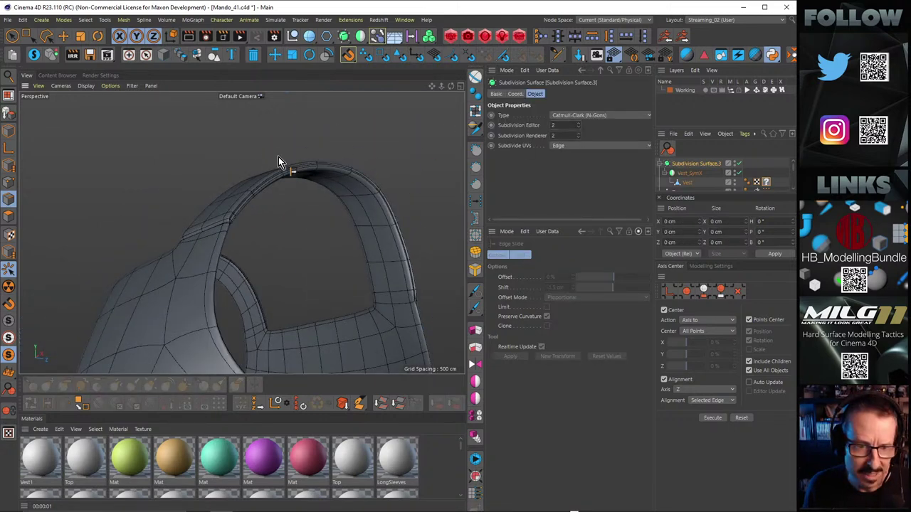
{"action": "left_click_drag", "start_coordinate": [278, 156], "coordinate": [275, 173], "text": "alt"}
{"action": "key", "text": "ctrl+r"}
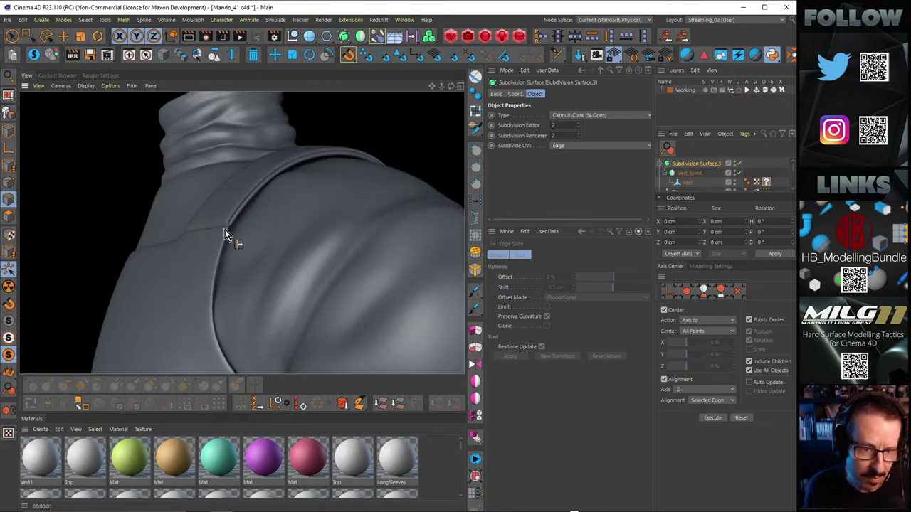
Step: Turn off the vest's smoothing and select the short edge at the lower corner of the shoulder strap rim
{"action": "right_click_drag", "start_coordinate": [225, 229], "coordinate": [273, 197], "text": "alt"}
{"action": "key", "text": "q"}
{"action": "left_click_drag", "start_coordinate": [373, 219], "coordinate": [401, 212], "text": "alt"}
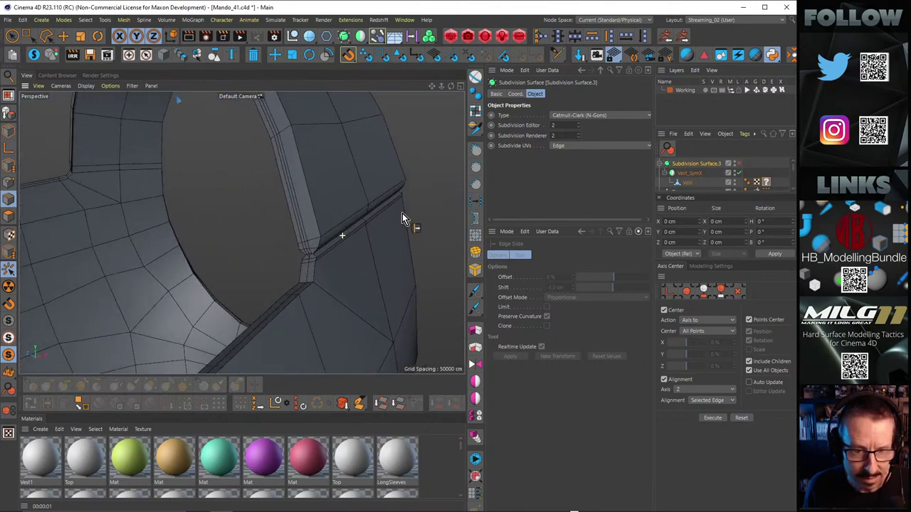
{"action": "left_click", "coordinate": [312, 205]}
{"action": "right_click_drag", "start_coordinate": [301, 246], "coordinate": [325, 238], "text": "alt"}
{"action": "middle_click_drag", "start_coordinate": [324, 237], "coordinate": [310, 266], "text": "alt"}
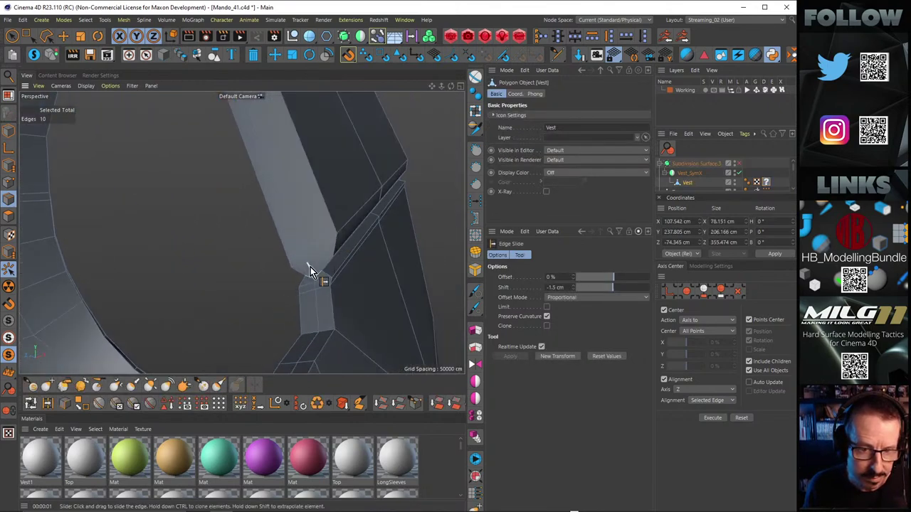
{"action": "left_click", "coordinate": [309, 268]}
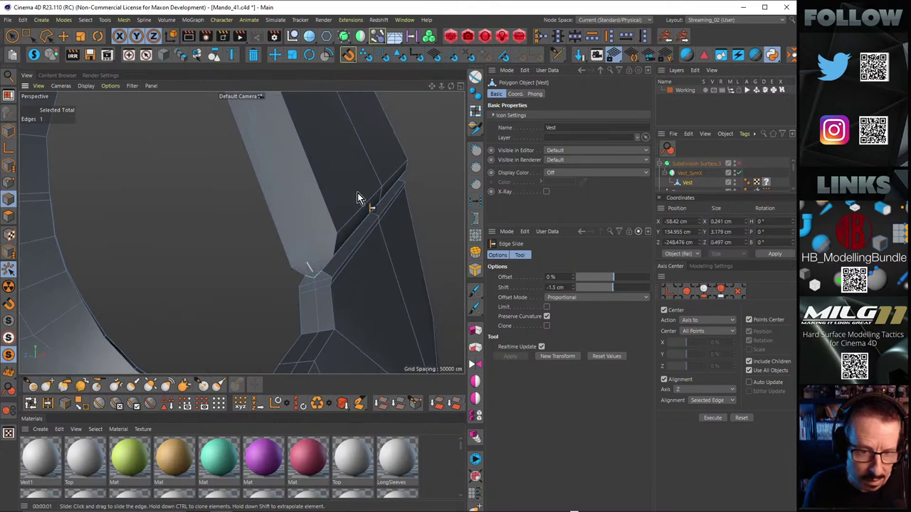
Step: Select the edge loop running along the shoulder strap's rim and slide it with a shift of about -2.62 cm
{"action": "right_click_drag", "start_coordinate": [357, 193], "coordinate": [320, 199], "text": "alt"}
{"action": "left_click_drag", "start_coordinate": [362, 205], "coordinate": [312, 206], "text": "alt"}
{"action": "right_click_drag", "start_coordinate": [312, 205], "coordinate": [263, 206], "text": "alt"}
{"action": "left_click_drag", "start_coordinate": [192, 187], "coordinate": [270, 220], "text": "alt"}
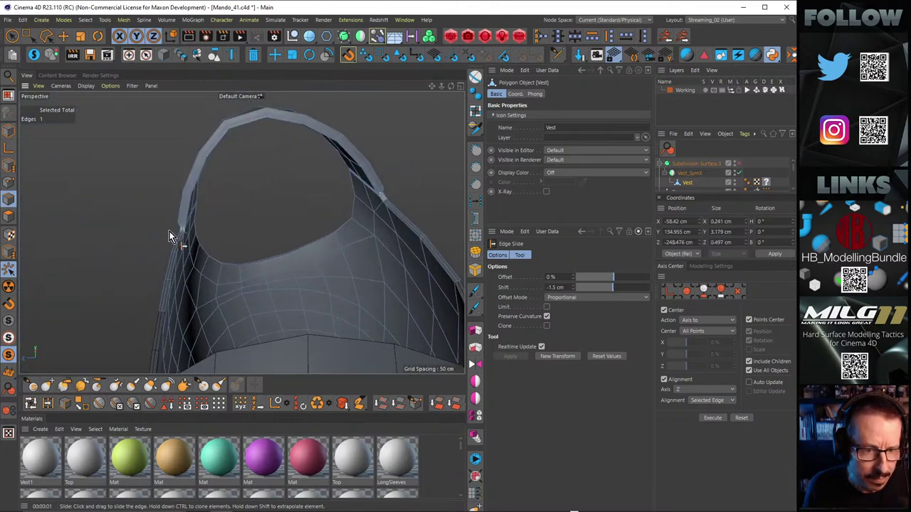
{"action": "right_click_drag", "start_coordinate": [178, 220], "coordinate": [286, 187], "text": "alt"}
{"action": "left_click_drag", "start_coordinate": [206, 239], "coordinate": [129, 205], "text": "alt"}
{"action": "double_click", "coordinate": [199, 252]}
Step: Re-enable the smoothing and render the viewport to check the strap rims from the front of the upper vest
{"action": "key", "text": "q"}
{"action": "scroll", "coordinate": [148, 219], "scroll_direction": "down", "scroll_amount": 5}
{"action": "left_click_drag", "start_coordinate": [280, 150], "coordinate": [165, 174], "text": "alt"}
{"action": "key", "text": "ctrl+r"}
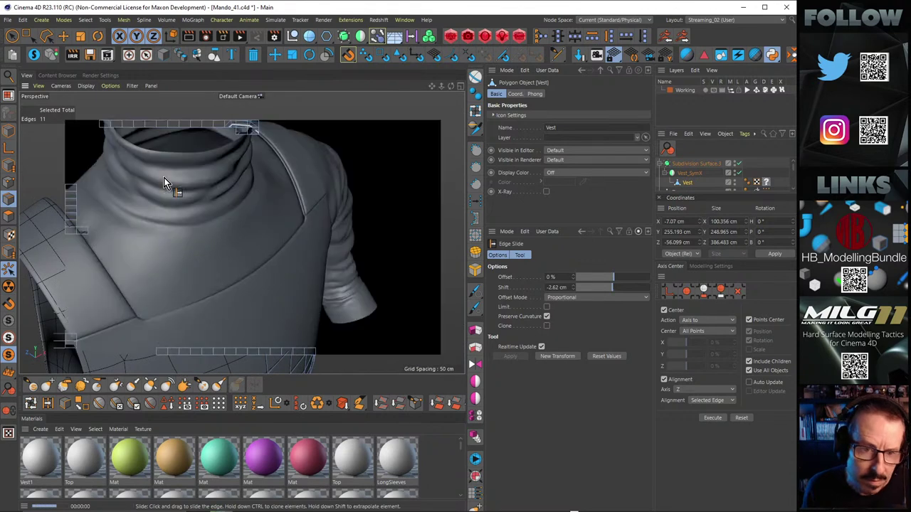
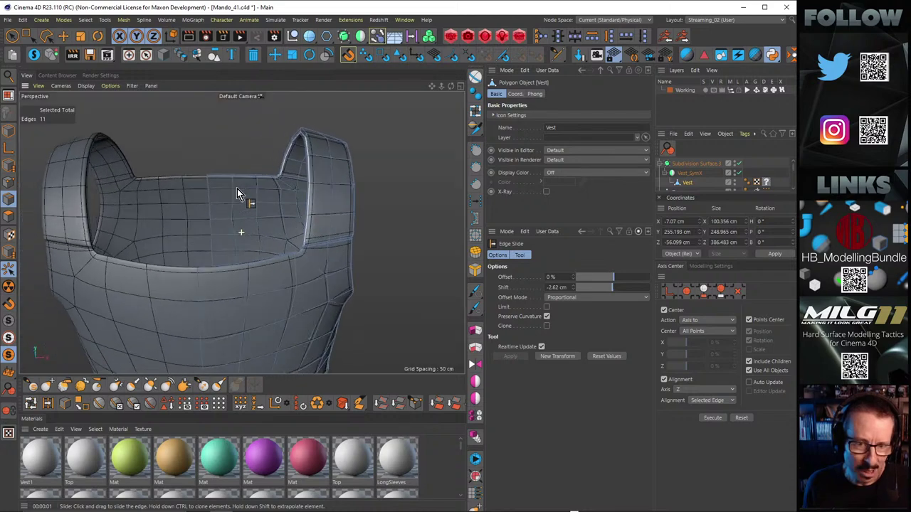
Step: Switch to moving points and select the inner corner point at the lower end of the strap rim's groove on the unsmoothed mesh
{"action": "left_click_drag", "start_coordinate": [237, 189], "coordinate": [256, 235], "text": "alt"}
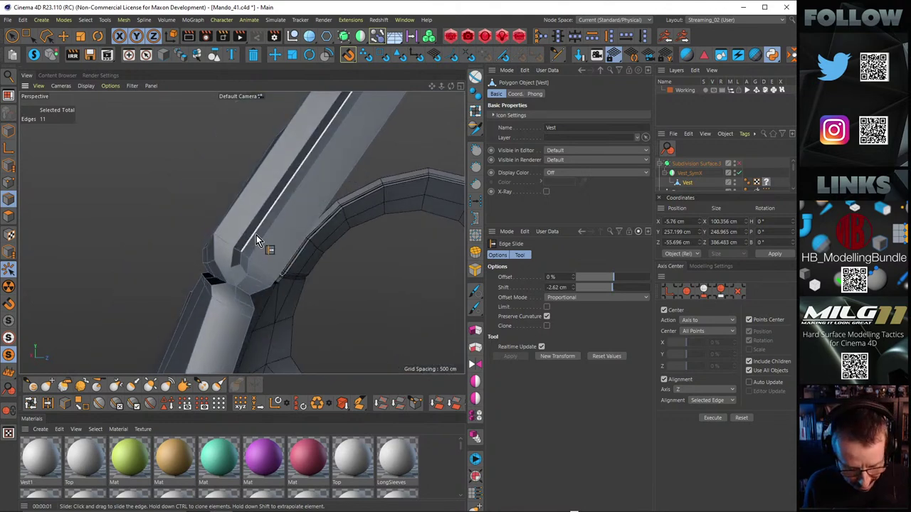
{"action": "left_click", "coordinate": [64, 35]}
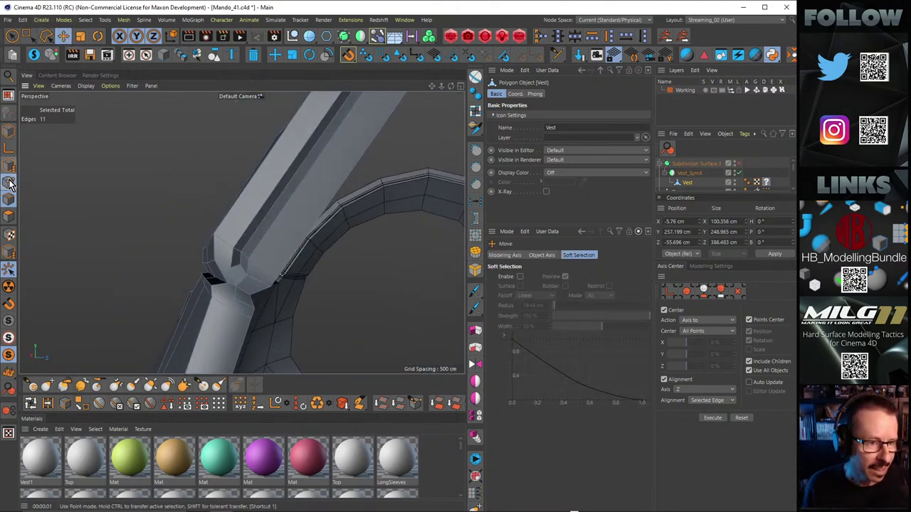
{"action": "left_click", "coordinate": [9, 184]}
{"action": "left_click_drag", "start_coordinate": [249, 245], "coordinate": [253, 256], "text": "alt"}
{"action": "left_click", "coordinate": [239, 257]}
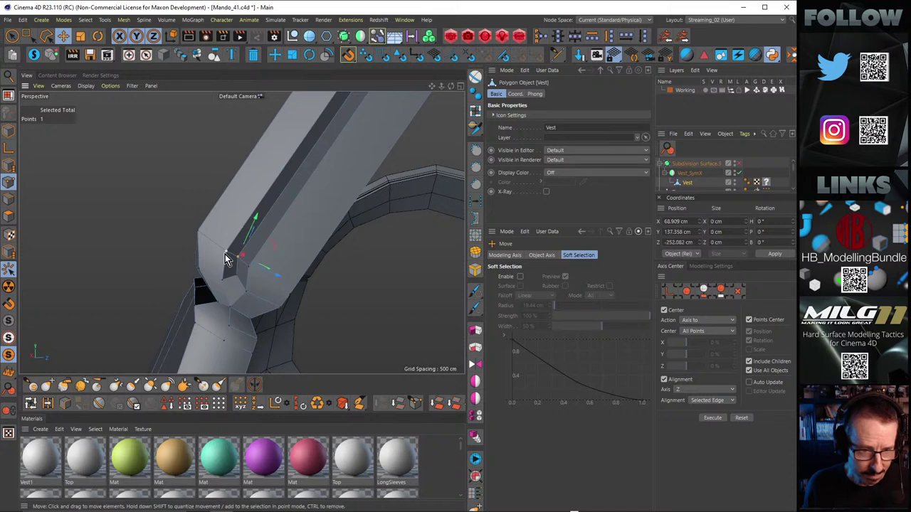
{"action": "left_click_drag", "start_coordinate": [235, 279], "coordinate": [232, 303], "text": "alt"}
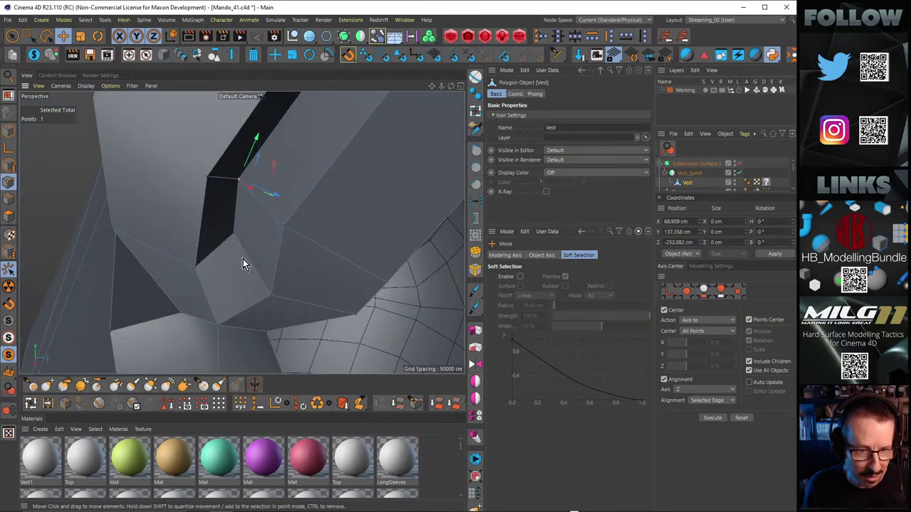
Step: Set the Phong angle of the Vest object to 80°
{"action": "left_click_drag", "start_coordinate": [277, 263], "coordinate": [199, 240], "text": "alt"}
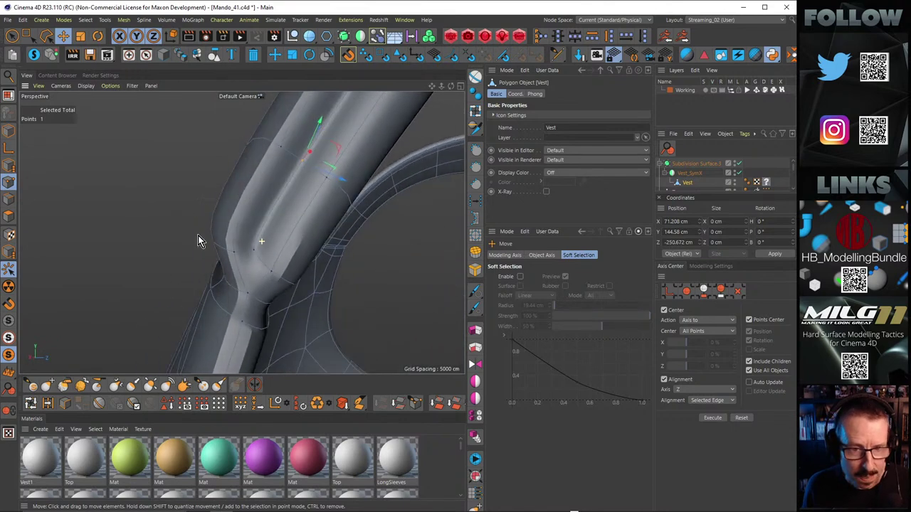
{"action": "left_click", "coordinate": [747, 183]}
{"action": "left_click", "coordinate": [552, 125]}
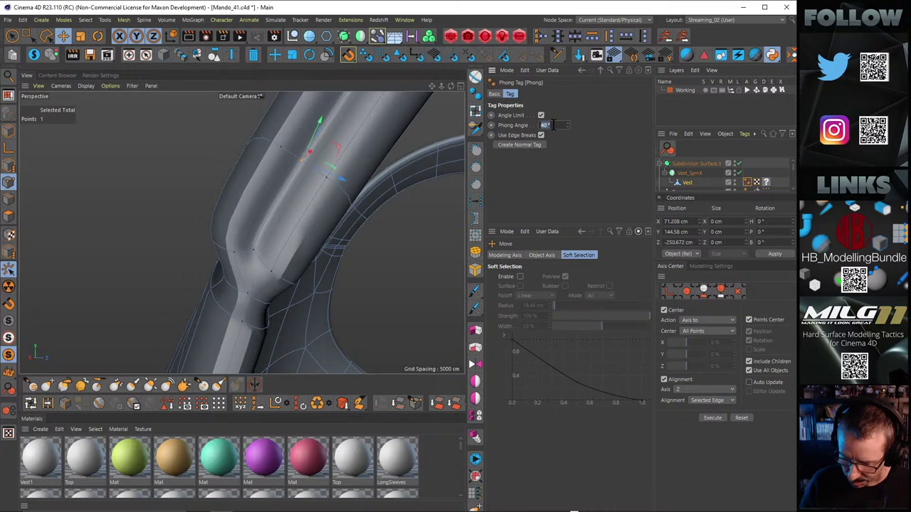
{"action": "type", "text": "80"}
{"action": "key", "text": "Return"}
Step: Render the viewport and examine the seam where the shoulder strap meets the vest's armhole rim, with smoothing toggled off and on
{"action": "left_click_drag", "start_coordinate": [336, 251], "coordinate": [312, 270], "text": "alt"}
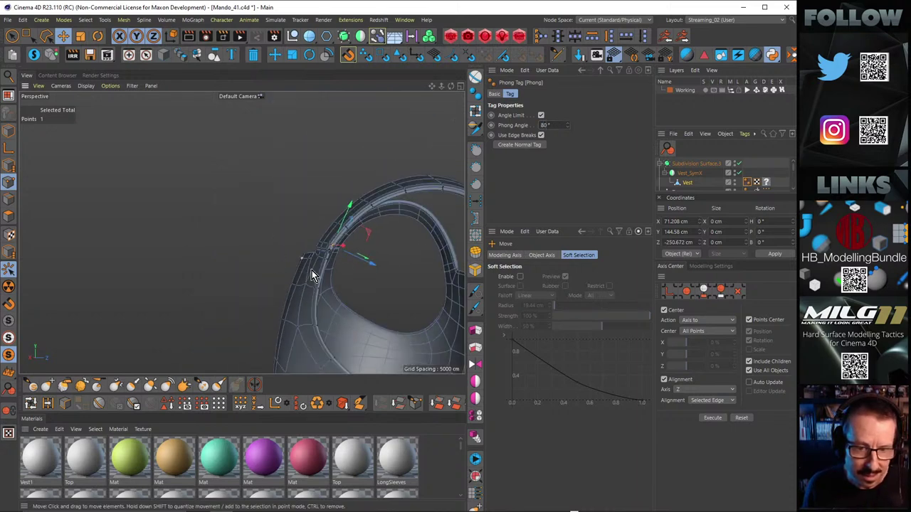
{"action": "key", "text": "ctrl+r"}
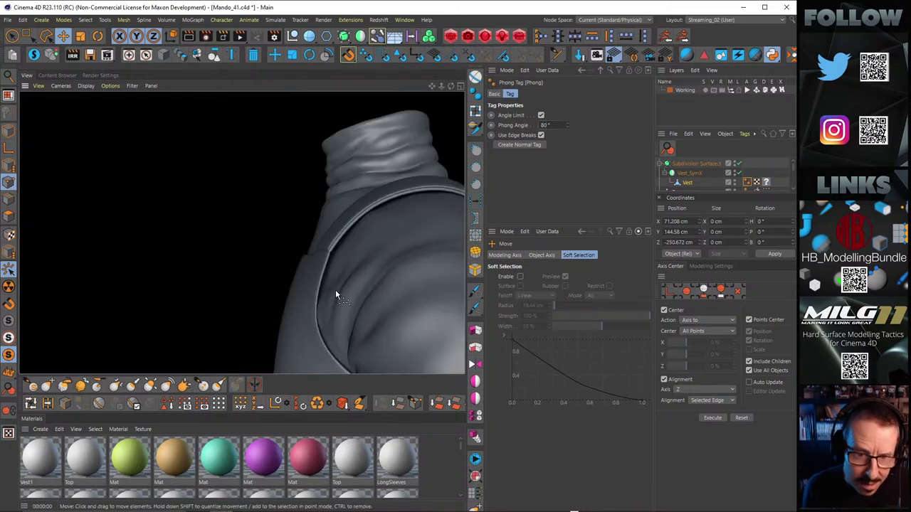
{"action": "left_click", "coordinate": [335, 241]}
{"action": "key", "text": "q"}
{"action": "right_click_drag", "start_coordinate": [335, 241], "coordinate": [367, 228], "text": "alt"}
{"action": "middle_click_drag", "start_coordinate": [368, 249], "coordinate": [323, 217], "text": "alt"}
{"action": "left_click_drag", "start_coordinate": [322, 216], "coordinate": [380, 222], "text": "alt"}
{"action": "key", "text": "q"}
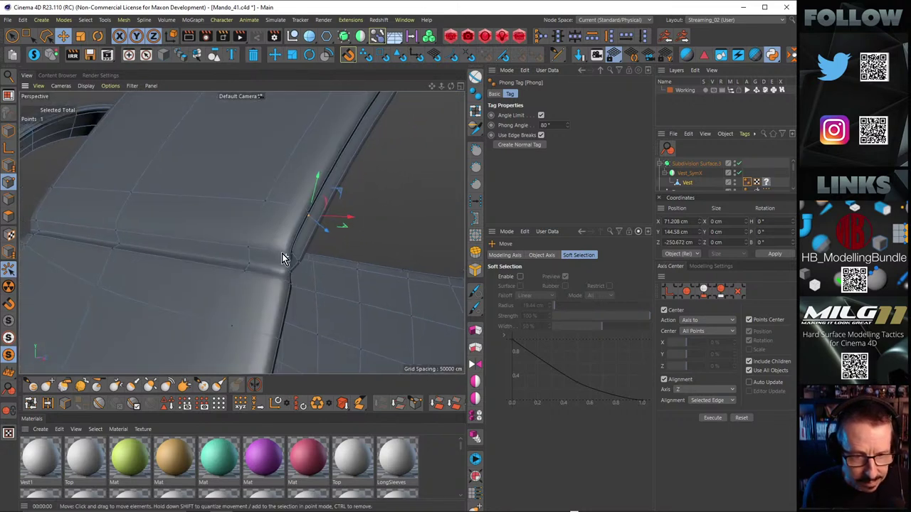
Step: Switch off subdivision and line-cut an edge from the end of the strap groove down to the seam point below it
{"action": "left_click_drag", "start_coordinate": [286, 256], "coordinate": [339, 249], "text": "alt"}
{"action": "left_click", "coordinate": [301, 223]}
{"action": "key", "text": "q"}
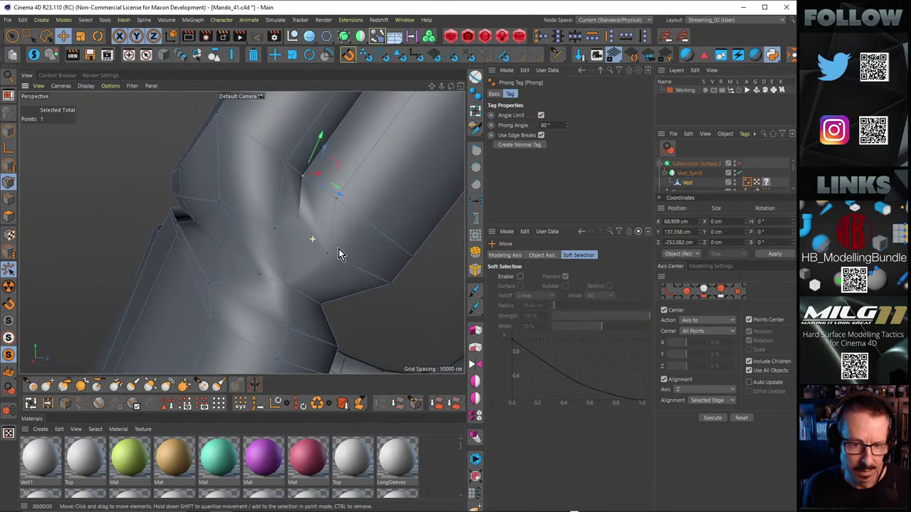
{"action": "key", "text": "k"}
{"action": "key", "text": "k"}
{"action": "left_click", "coordinate": [298, 216]}
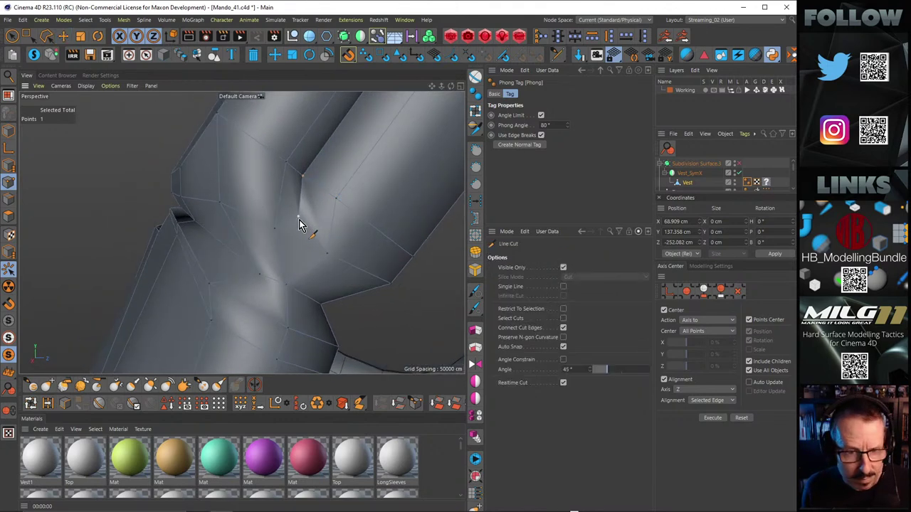
{"action": "left_click", "coordinate": [293, 280]}
{"action": "key", "text": "e"}
{"action": "left_click_drag", "start_coordinate": [301, 232], "coordinate": [320, 257], "text": "alt"}
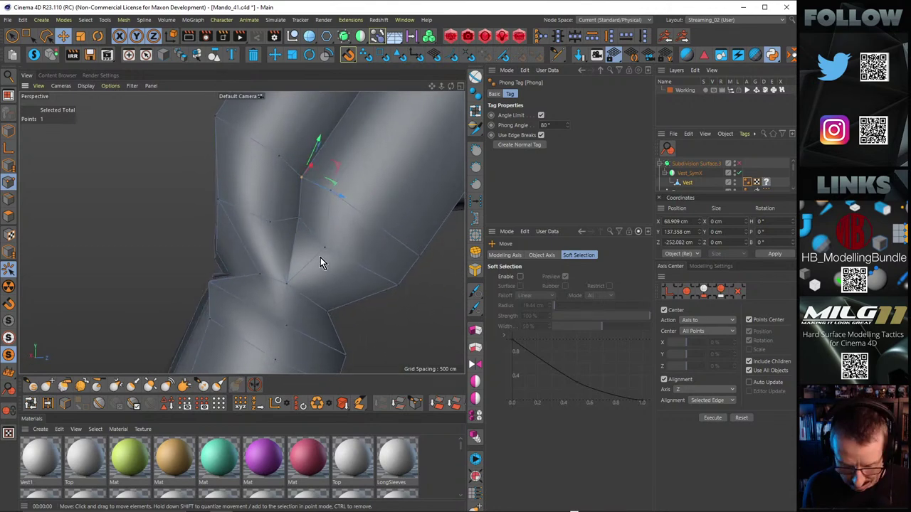
{"action": "key", "text": "k"}
{"action": "key", "text": "l"}
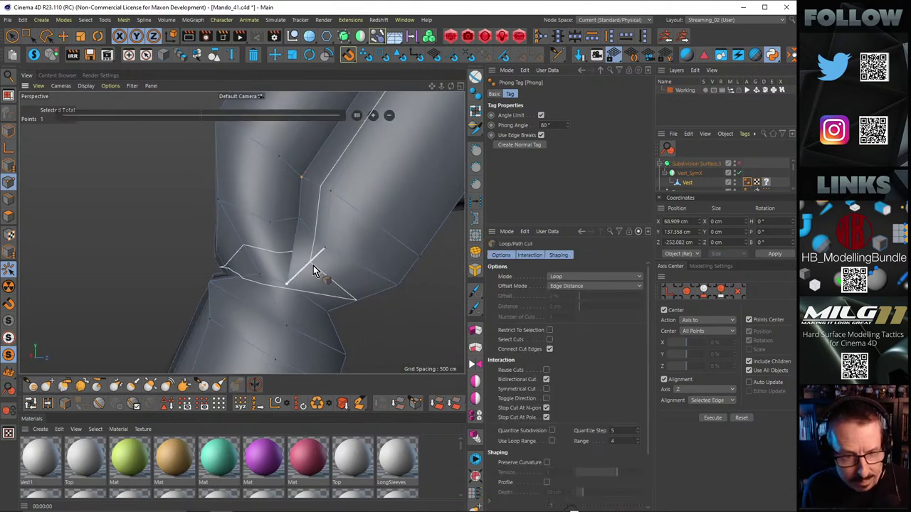
{"action": "key", "text": "e"}
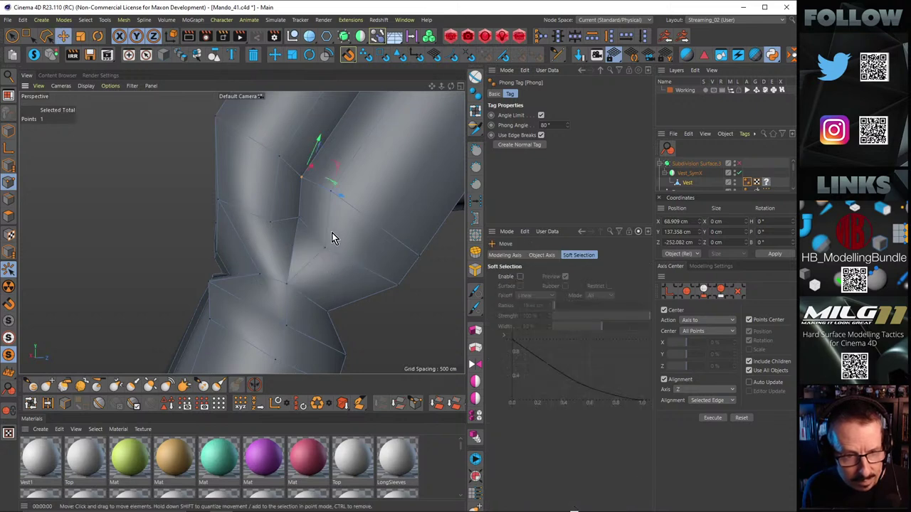
Step: Line-cut an edge across the quad beside the groove end, running to the armhole side of the strap
{"action": "left_click_drag", "start_coordinate": [321, 218], "coordinate": [228, 222], "text": "alt"}
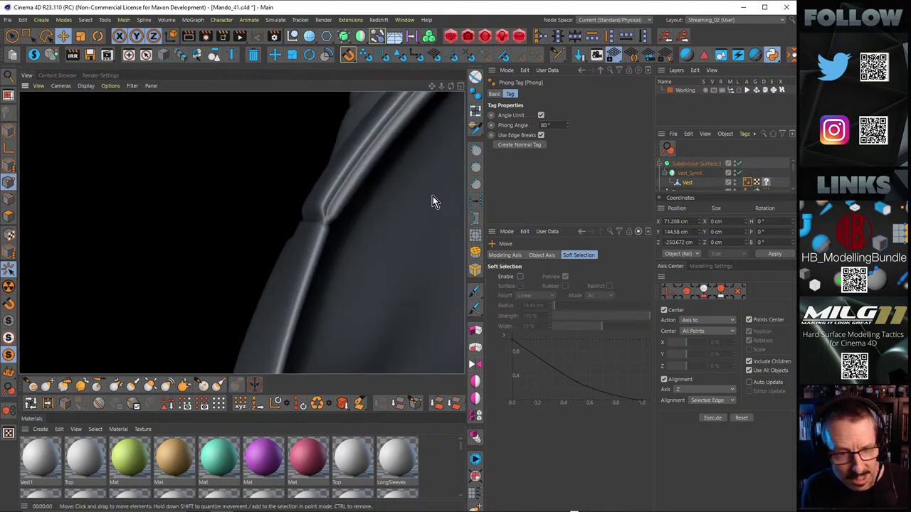
{"action": "mouse_move", "coordinate": [340, 210]}
{"action": "left_mouse_down", "text": "alt"}
{"action": "mouse_move", "coordinate": [348, 199]}
{"action": "mouse_move", "coordinate": [350, 214]}
{"action": "mouse_move", "coordinate": [310, 251]}
{"action": "mouse_move", "coordinate": [301, 203]}
{"action": "mouse_move", "coordinate": [309, 182]}
{"action": "left_mouse_up", "text": "alt"}
{"action": "left_click_drag", "start_coordinate": [299, 153], "coordinate": [307, 209], "text": "alt"}
{"action": "key", "text": "m"}
{"action": "key", "text": "o"}
{"action": "scroll", "coordinate": [311, 223], "scroll_direction": "up", "scroll_amount": 3}
{"action": "key", "text": "k"}
{"action": "key", "text": "k"}
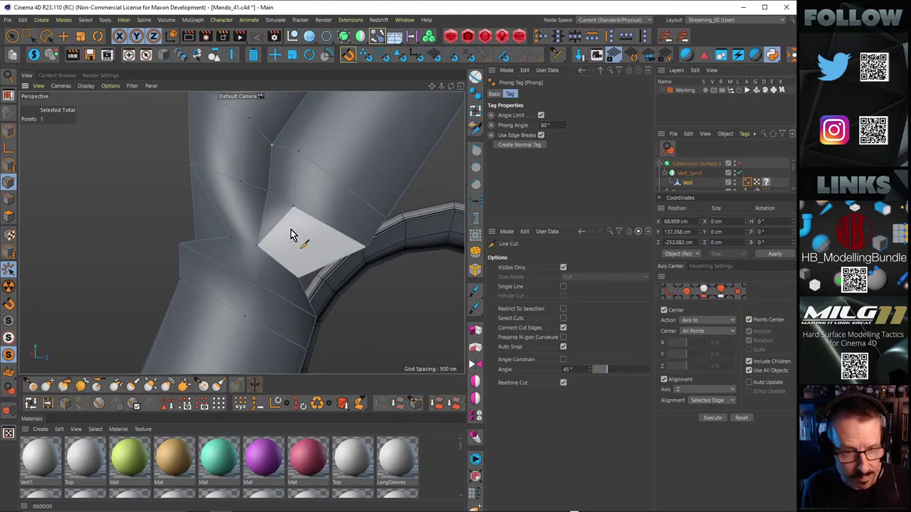
{"action": "left_click", "coordinate": [327, 266]}
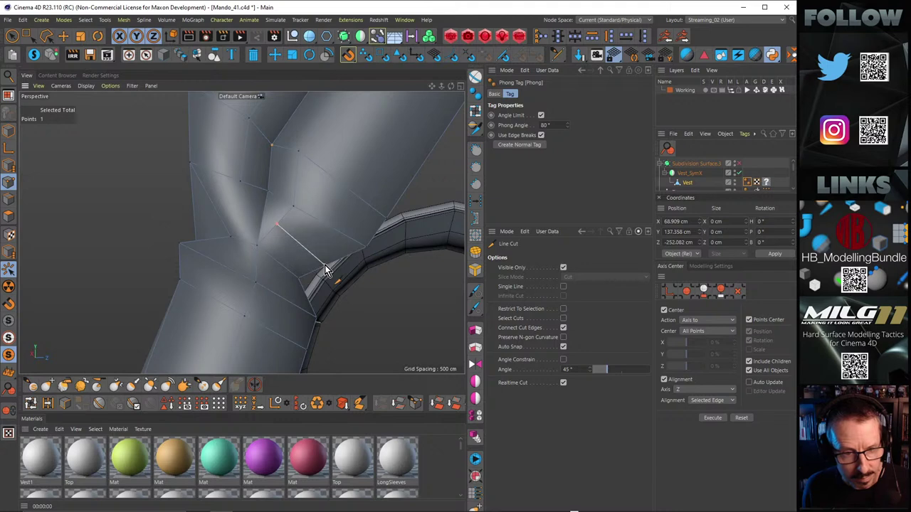
{"action": "key", "text": "Escape"}
Step: Line-cut an edge from the groove area across the strap's lower front face and adjust its points with Slide
{"action": "key", "text": "k"}
{"action": "key", "text": "k"}
{"action": "left_click_drag", "start_coordinate": [223, 210], "coordinate": [254, 211], "text": "alt"}
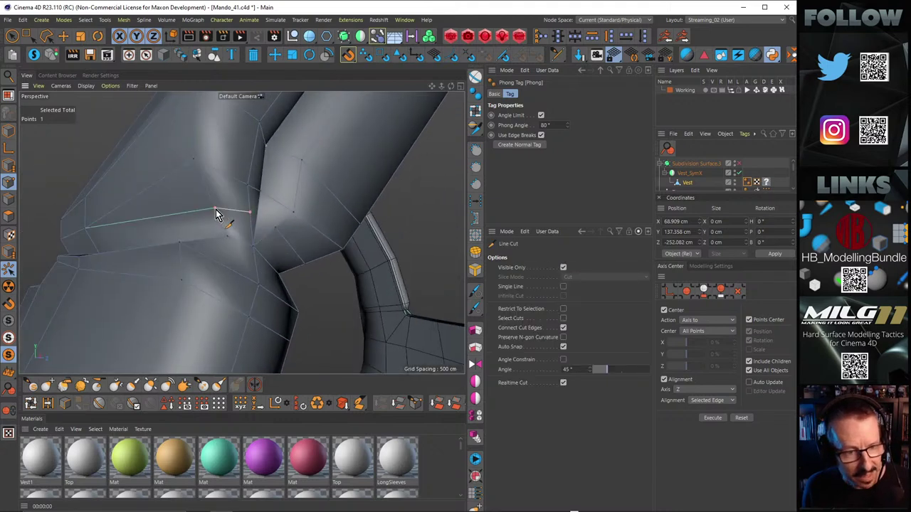
{"action": "key", "text": "m"}
{"action": "key", "text": "o"}
{"action": "left_click_drag", "start_coordinate": [218, 229], "coordinate": [396, 226], "text": "alt"}
{"action": "key", "text": "m"}
{"action": "key", "text": "o"}
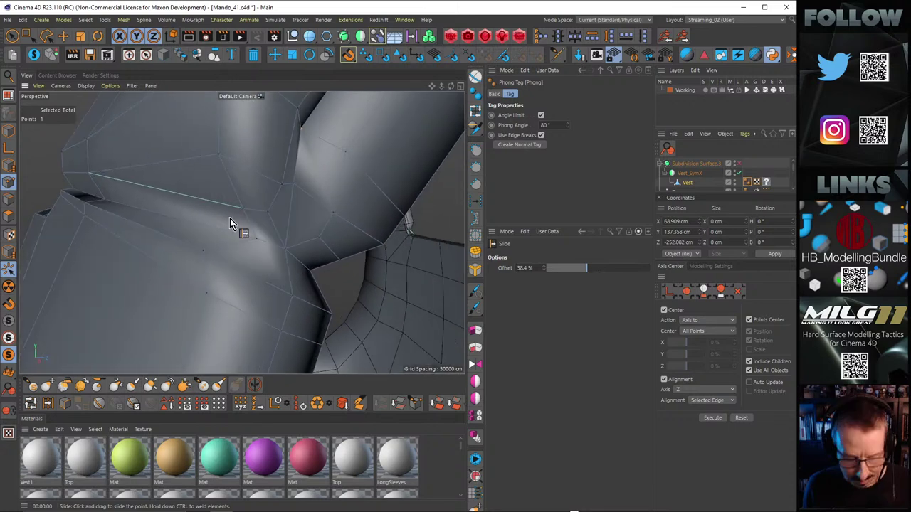
Step: Add another line cut across the long face just above the seam, ending at the strap's far edge, and switch to Slide
{"action": "key", "text": "k"}
{"action": "key", "text": "k"}
{"action": "left_click", "coordinate": [245, 208]}
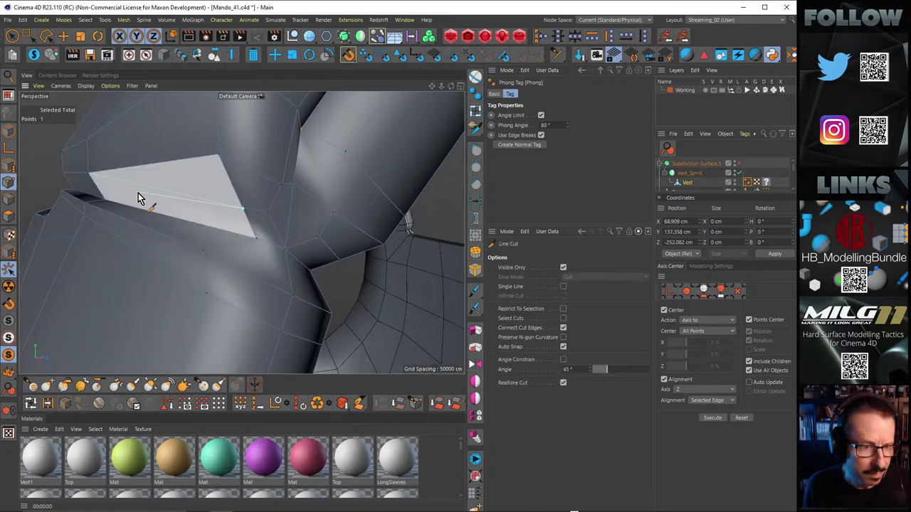
{"action": "key", "text": "m"}
{"action": "key", "text": "o"}
{"action": "left_click_drag", "start_coordinate": [224, 197], "coordinate": [261, 202], "text": "alt"}
{"action": "key", "text": "k"}
{"action": "key", "text": "k"}
{"action": "left_click", "coordinate": [210, 197]}
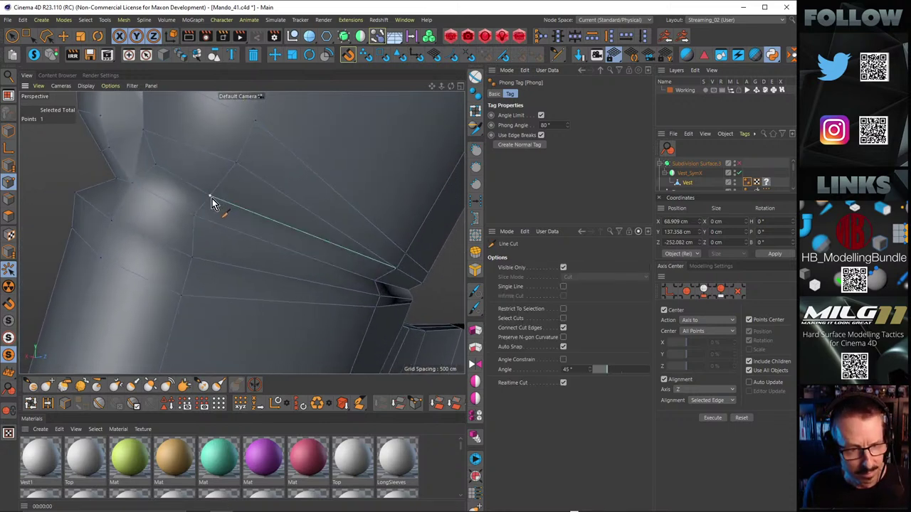
{"action": "left_click", "coordinate": [387, 277]}
{"action": "key", "text": "m"}
{"action": "key", "text": "o"}
Step: Turn subdivision on and render the viewport to check the shading of the strap seam
{"action": "left_click_drag", "start_coordinate": [299, 206], "coordinate": [265, 206], "text": "alt"}
{"action": "key", "text": "q"}
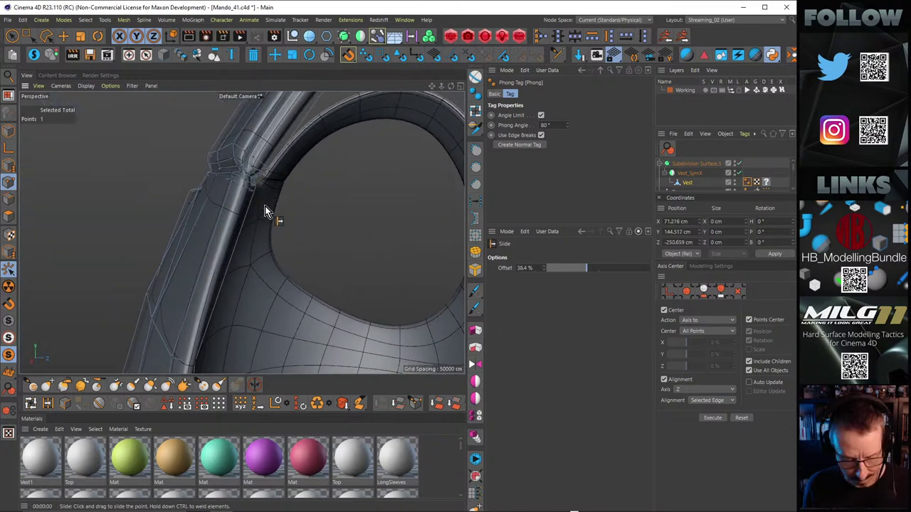
{"action": "key", "text": "ctrl+r"}
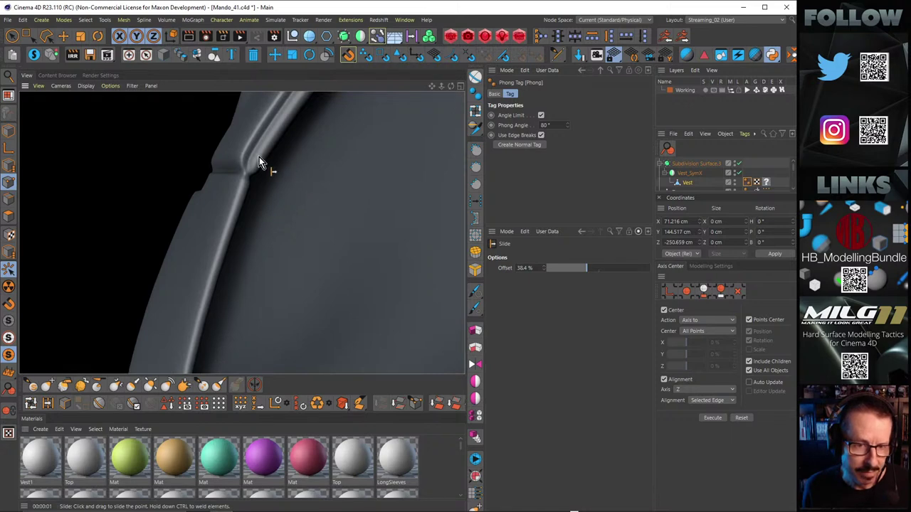
Step: Add a loop cut along the seam crease at an offset of about 36%
{"action": "left_click_drag", "start_coordinate": [239, 164], "coordinate": [251, 189], "text": "alt"}
{"action": "key", "text": "k"}
{"action": "key", "text": "l"}
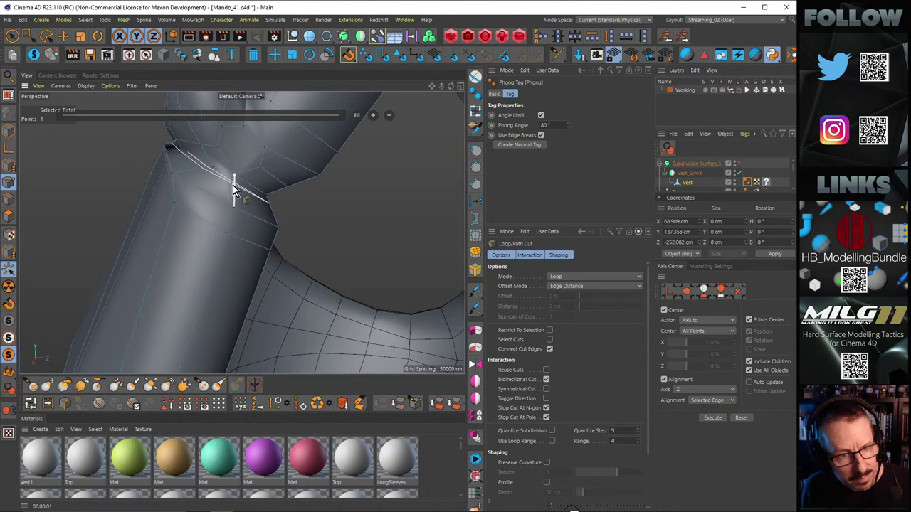
{"action": "left_click", "coordinate": [233, 187]}
Step: Inspect the seam and armhole rim from several angles, both smoothed and as a cage
{"action": "left_click_drag", "start_coordinate": [233, 187], "coordinate": [236, 238], "text": "alt"}
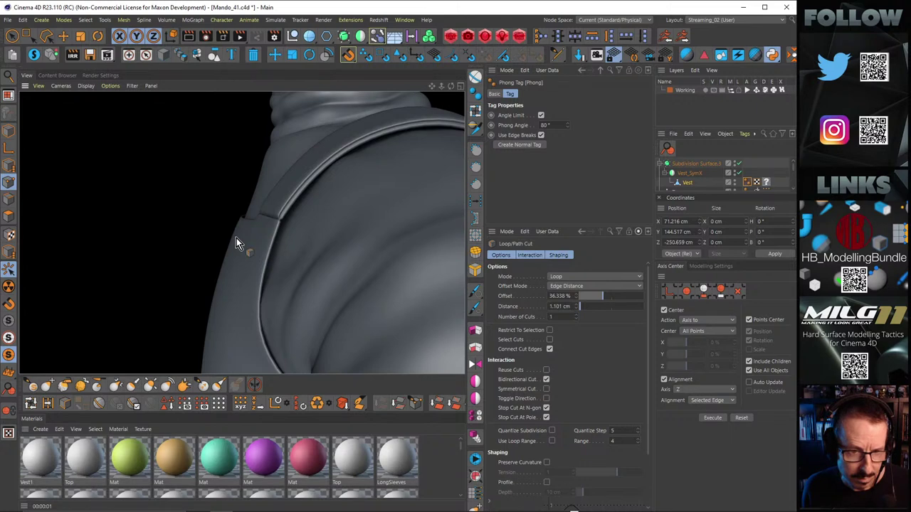
{"action": "mouse_move", "coordinate": [272, 211]}
{"action": "left_mouse_down", "text": "alt"}
{"action": "mouse_move", "coordinate": [292, 235]}
{"action": "mouse_move", "coordinate": [313, 193]}
{"action": "mouse_move", "coordinate": [306, 213]}
{"action": "mouse_move", "coordinate": [317, 229]}
{"action": "mouse_move", "coordinate": [282, 228]}
{"action": "mouse_move", "coordinate": [316, 227]}
{"action": "left_mouse_up", "text": "alt"}
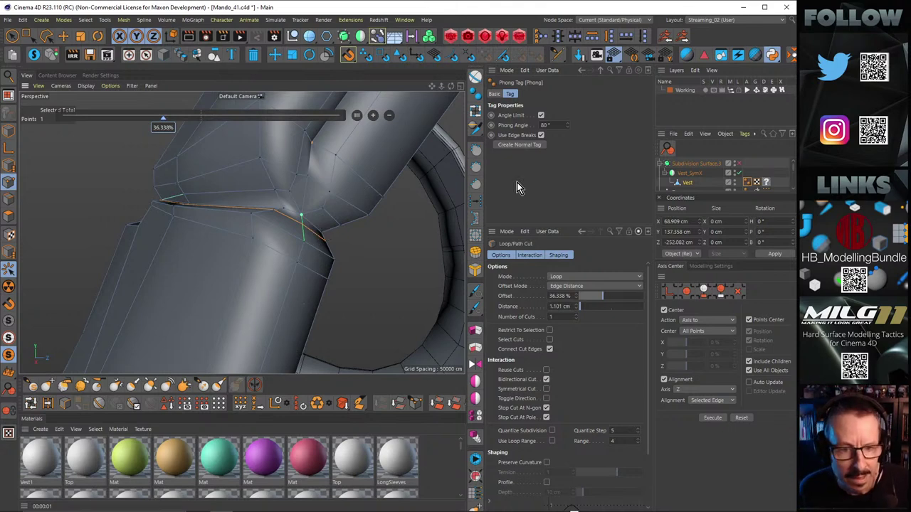
{"action": "left_click_drag", "start_coordinate": [365, 197], "coordinate": [262, 229], "text": "alt"}
Step: Select the point at the inner end of the seam and enable Mesh Check in the modeling settings
{"action": "left_click", "coordinate": [63, 37]}
{"action": "left_click", "coordinate": [254, 231]}
{"action": "left_click_drag", "start_coordinate": [321, 241], "coordinate": [307, 219], "text": "alt"}
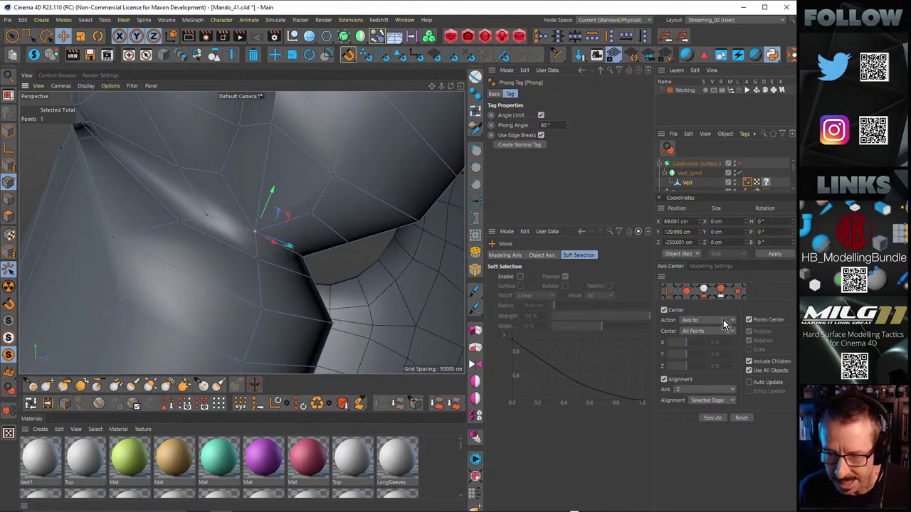
{"action": "left_click", "coordinate": [715, 266]}
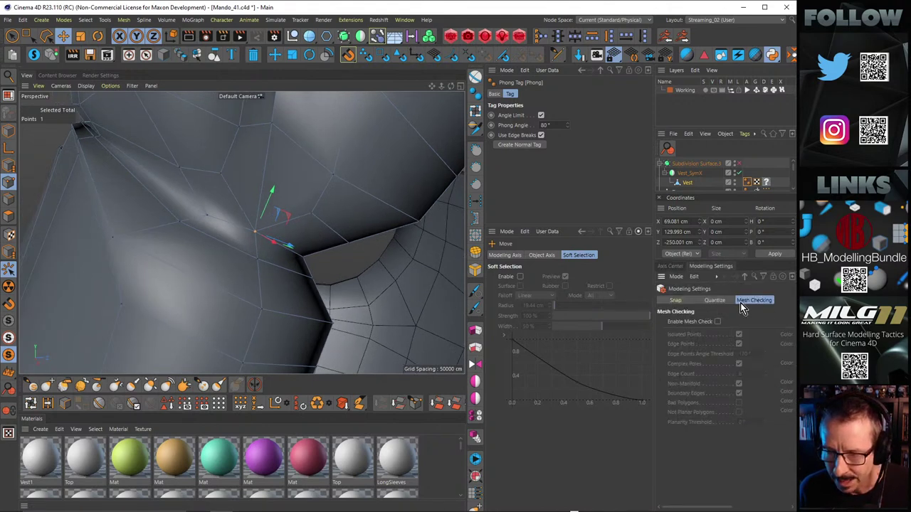
{"action": "left_click", "coordinate": [718, 321]}
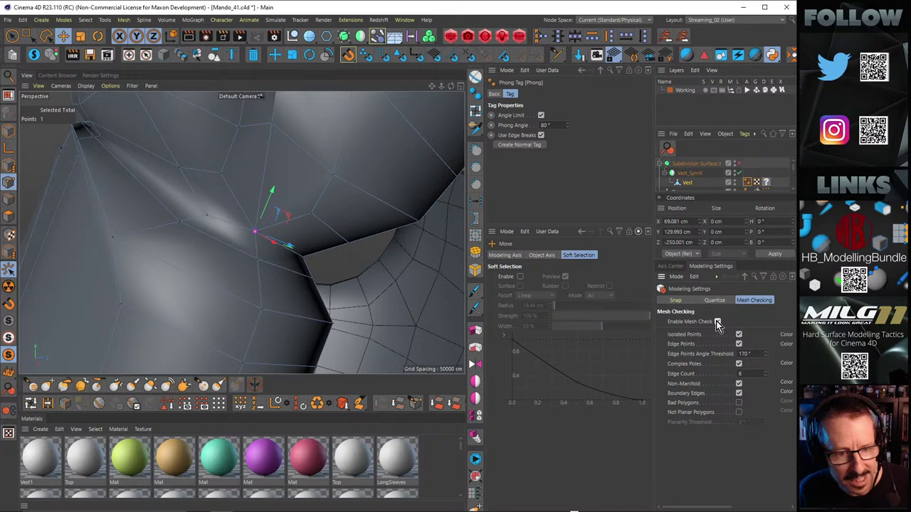
Step: Inspect the complex pole at the seam and undo the cuts made around the groove end
{"action": "right_click_drag", "start_coordinate": [257, 240], "coordinate": [235, 245], "text": "alt"}
{"action": "left_click", "coordinate": [235, 245]}
{"action": "left_click", "coordinate": [261, 244]}
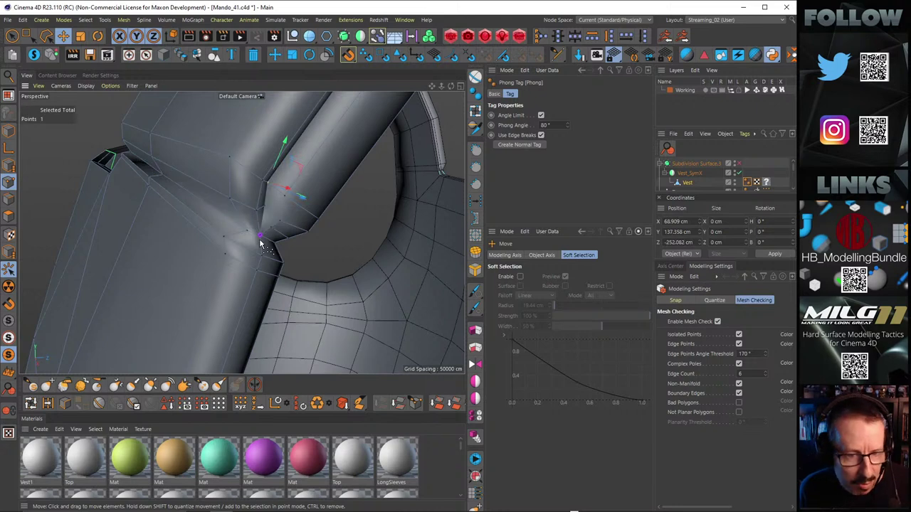
{"action": "left_click_drag", "start_coordinate": [261, 245], "coordinate": [306, 263], "text": "alt"}
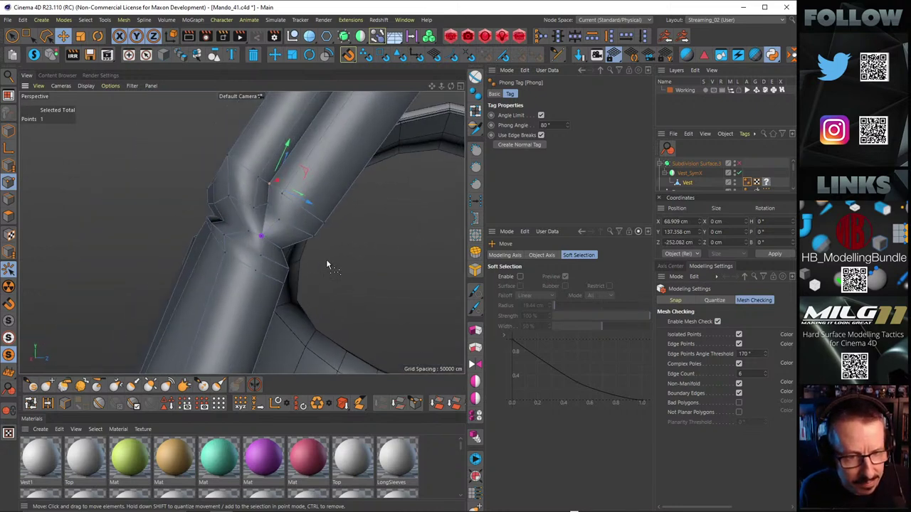
{"action": "key", "text": "ctrl+z"}
{"action": "right_click_drag", "start_coordinate": [276, 229], "coordinate": [293, 228], "text": "alt"}
{"action": "mouse_move", "coordinate": [284, 220]}
{"action": "left_mouse_down", "text": "alt"}
{"action": "mouse_move", "coordinate": [312, 205]}
{"action": "mouse_move", "coordinate": [294, 229]}
{"action": "mouse_move", "coordinate": [323, 253]}
{"action": "mouse_move", "coordinate": [287, 217]}
{"action": "mouse_move", "coordinate": [296, 213]}
{"action": "mouse_move", "coordinate": [280, 222]}
{"action": "mouse_move", "coordinate": [259, 216]}
{"action": "mouse_move", "coordinate": [275, 205]}
{"action": "mouse_move", "coordinate": [253, 244]}
{"action": "left_mouse_up", "text": "alt"}
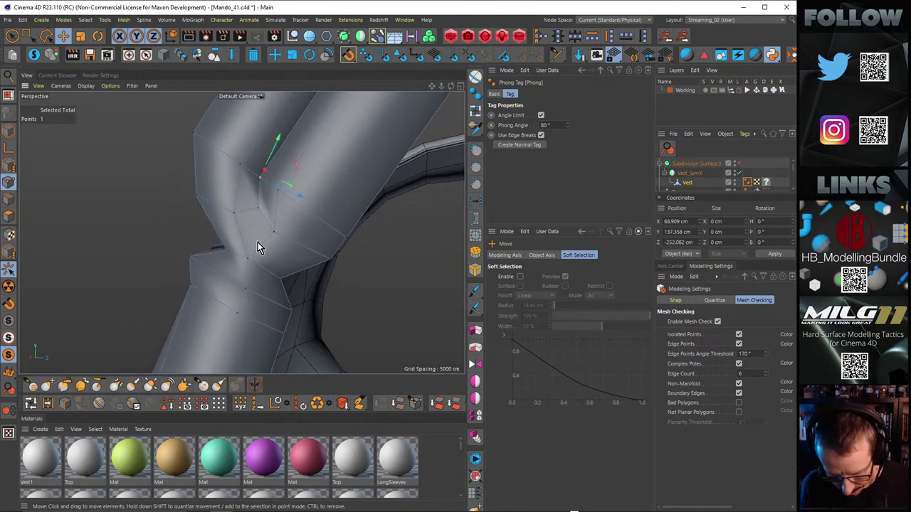
Step: Line-cut an edge from the end of the strap groove down to the seam point directly below it
{"action": "key", "text": "k"}
{"action": "key", "text": "k"}
{"action": "left_click", "coordinate": [257, 208]}
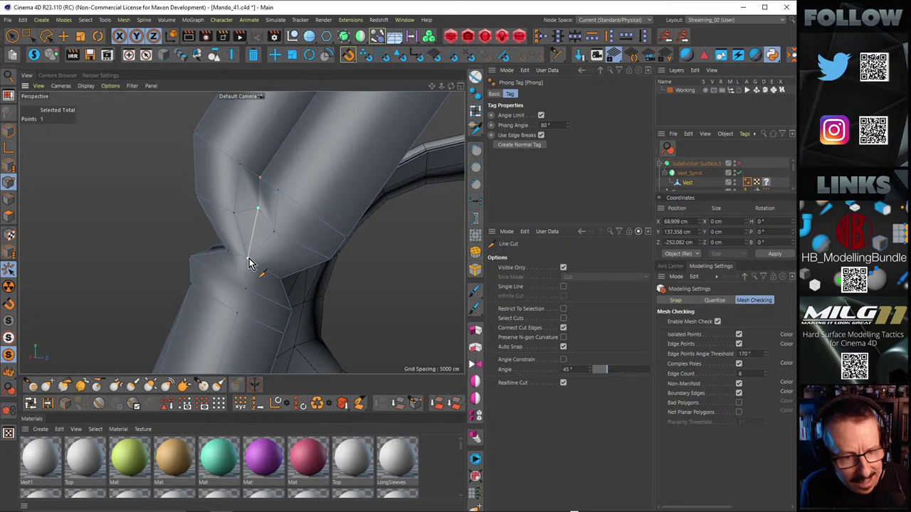
{"action": "left_click", "coordinate": [248, 257]}
{"action": "key", "text": "space"}
Step: Line-cut paths from the points on both sides of the groove end, passing around the seam pole toward the point below it
{"action": "key", "text": "space"}
{"action": "left_click", "coordinate": [274, 232]}
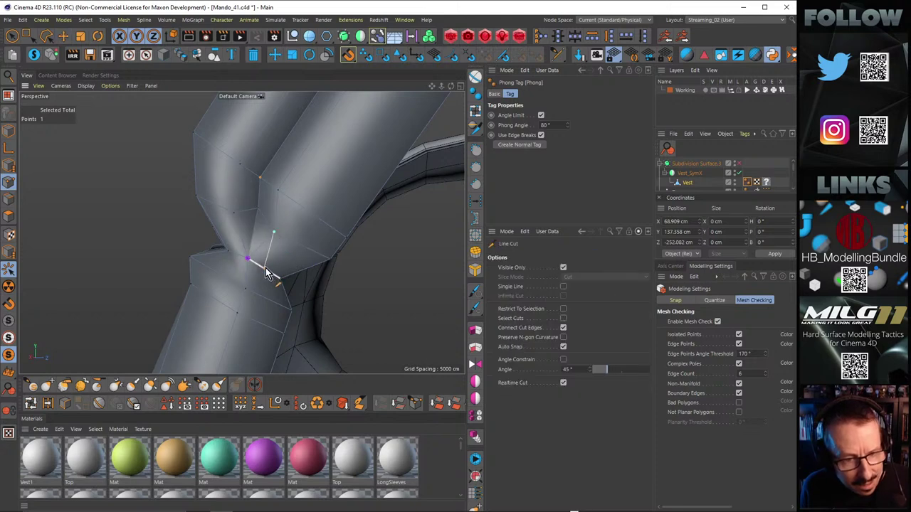
{"action": "left_click", "coordinate": [264, 269]}
{"action": "left_click", "coordinate": [246, 288]}
{"action": "key", "text": "space"}
{"action": "key", "text": "space"}
{"action": "left_click", "coordinate": [234, 212]}
{"action": "left_click", "coordinate": [238, 253]}
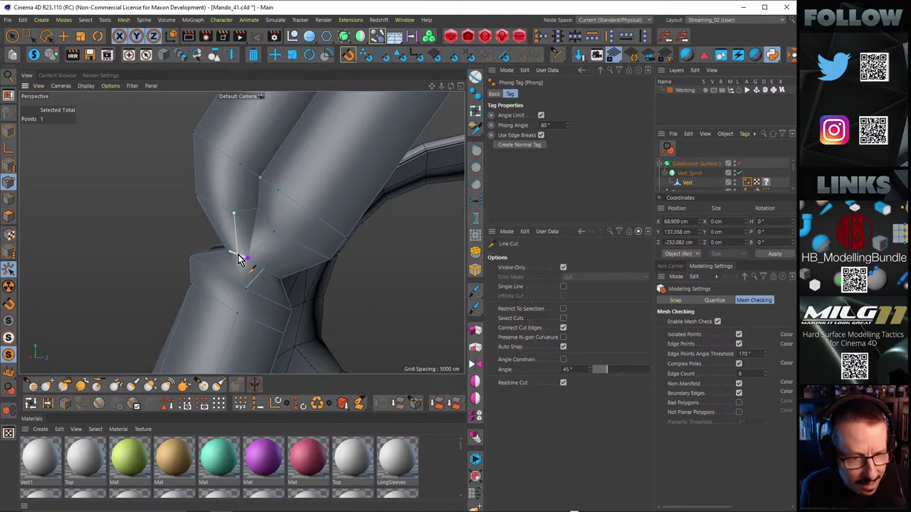
{"action": "key", "text": "space"}
Step: Remove the surplus diagonal edge running into the seam pole with the Polygon Pen
{"action": "key", "text": "m"}
{"action": "key", "text": "e"}
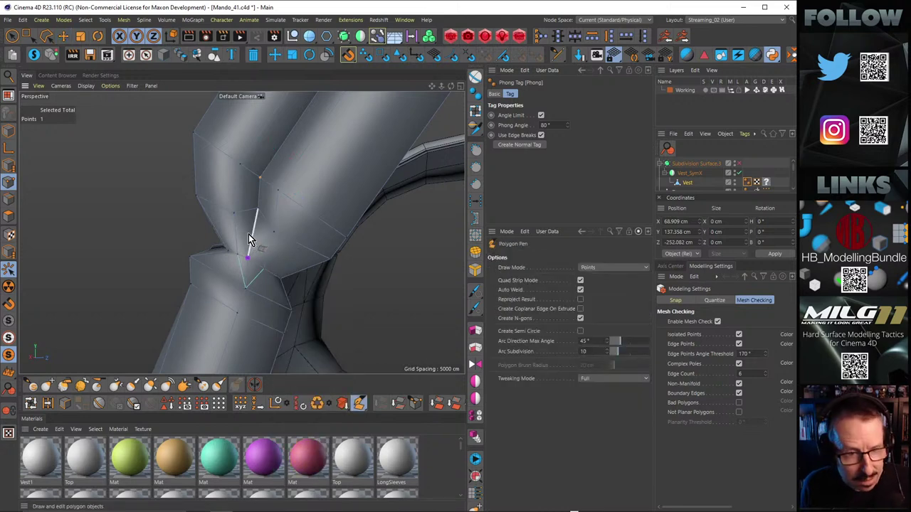
{"action": "left_click", "coordinate": [261, 246], "text": "ctrl"}
{"action": "left_click_drag", "start_coordinate": [296, 245], "coordinate": [311, 265], "text": "alt"}
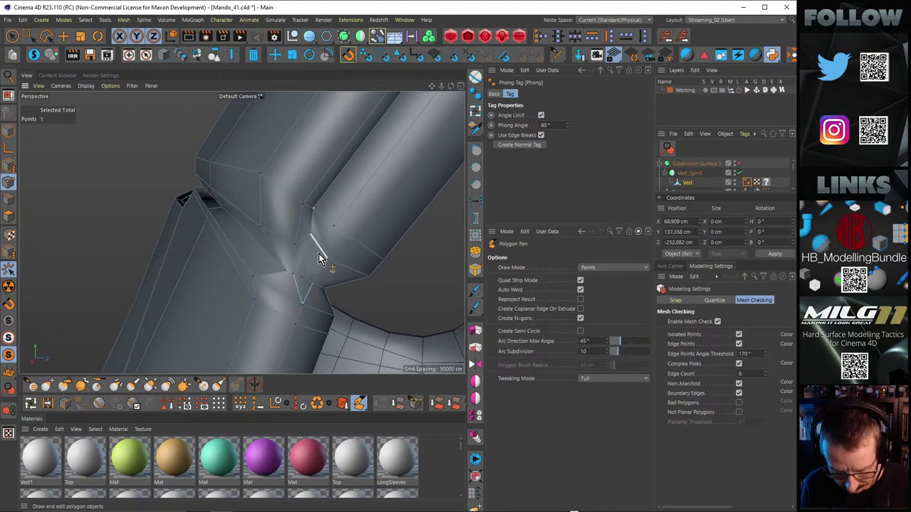
Step: Line-cut an edge from the outer corner beside the pole down to the next loop and remove the neighbouring diagonal
{"action": "key", "text": "k"}
{"action": "key", "text": "k"}
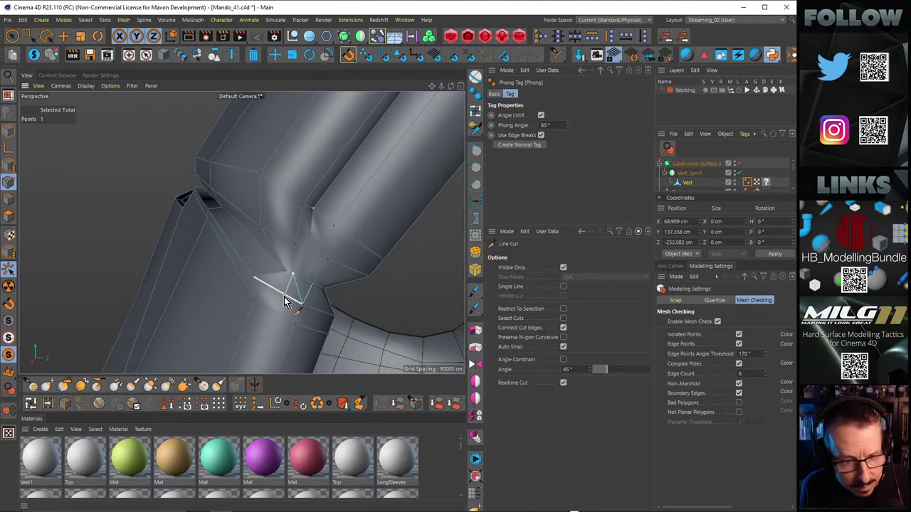
{"action": "left_click", "coordinate": [285, 297]}
{"action": "key", "text": "m"}
{"action": "key", "text": "e"}
Step: Line-cut an edge from the loop just below the seam pole down to the next loop along the rim
{"action": "left_click_drag", "start_coordinate": [321, 309], "coordinate": [321, 297], "text": "alt"}
{"action": "key", "text": "k"}
{"action": "key", "text": "k"}
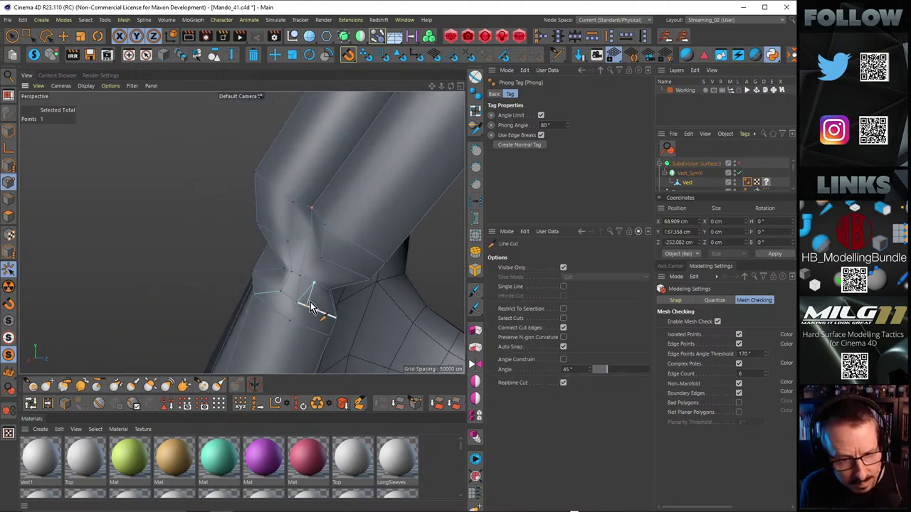
{"action": "left_click", "coordinate": [313, 309]}
{"action": "left_click", "coordinate": [307, 328]}
{"action": "key", "text": "Escape"}
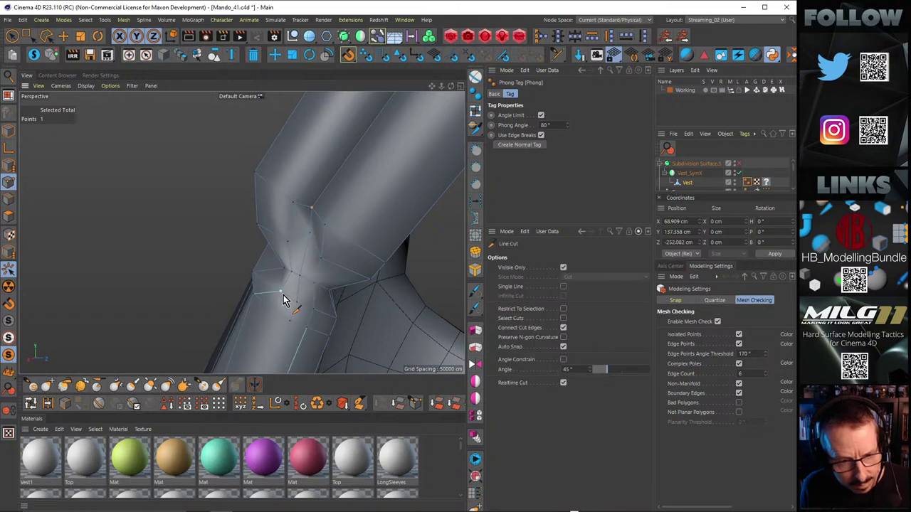
{"action": "key", "text": "m"}
{"action": "key", "text": "e"}
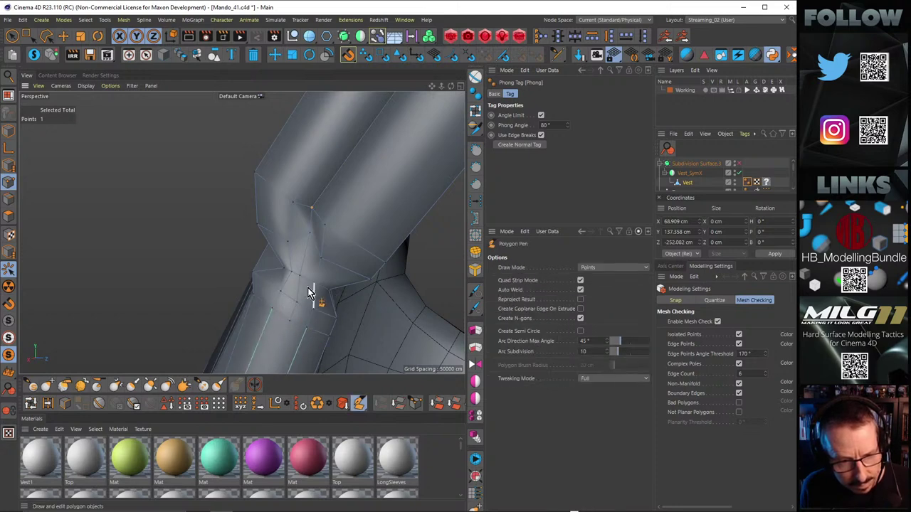
Step: Move the seam point at the end of the strap groove inward along X to about 68.6 cm
{"action": "left_click_drag", "start_coordinate": [307, 287], "coordinate": [298, 237], "text": "alt"}
{"action": "left_click", "coordinate": [63, 37]}
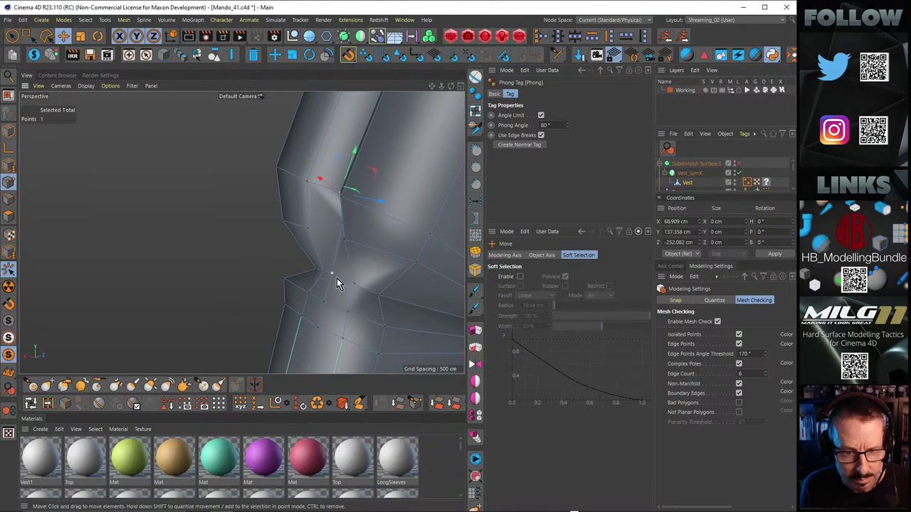
{"action": "left_click_drag", "start_coordinate": [339, 281], "coordinate": [451, 309], "text": "alt"}
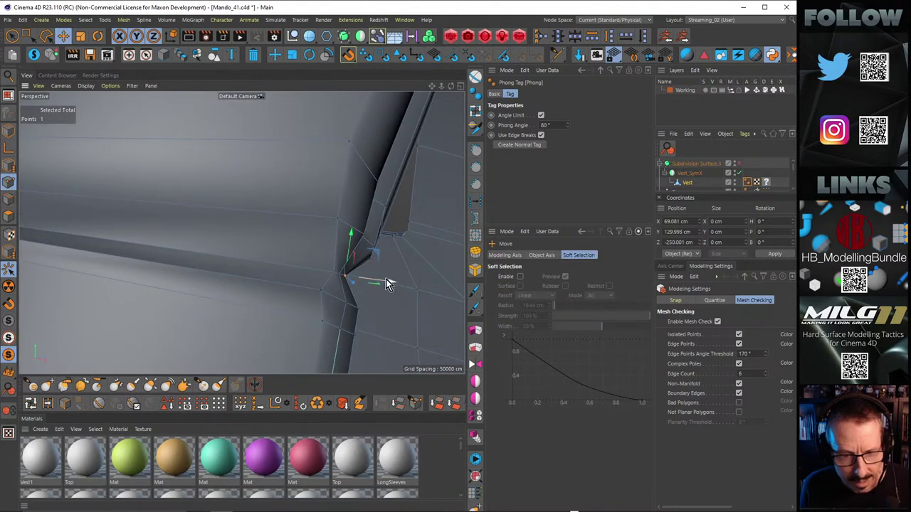
{"action": "left_click_drag", "start_coordinate": [388, 280], "coordinate": [382, 281]}
{"action": "mouse_move", "coordinate": [341, 278]}
{"action": "left_mouse_down", "text": "alt"}
{"action": "mouse_move", "coordinate": [229, 262]}
{"action": "mouse_move", "coordinate": [315, 254]}
{"action": "mouse_move", "coordinate": [318, 270]}
{"action": "mouse_move", "coordinate": [353, 299]}
{"action": "mouse_move", "coordinate": [347, 264]}
{"action": "mouse_move", "coordinate": [372, 283]}
{"action": "mouse_move", "coordinate": [334, 288]}
{"action": "mouse_move", "coordinate": [353, 277]}
{"action": "mouse_move", "coordinate": [339, 288]}
{"action": "mouse_move", "coordinate": [335, 275]}
{"action": "left_mouse_up", "text": "alt"}
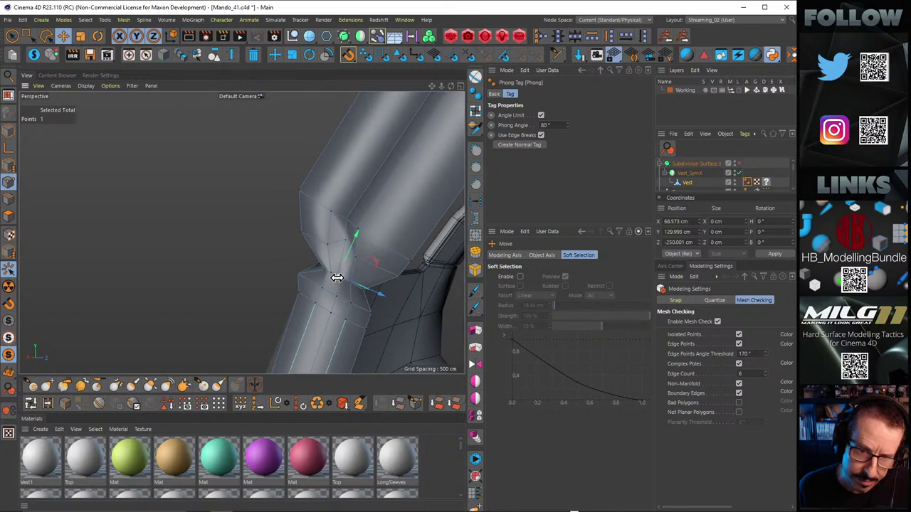
Step: Turn on subdivision and preview the reworked strap seam corner in a test render
{"action": "right_click_drag", "start_coordinate": [376, 230], "coordinate": [267, 262], "text": "alt"}
{"action": "key", "text": "q"}
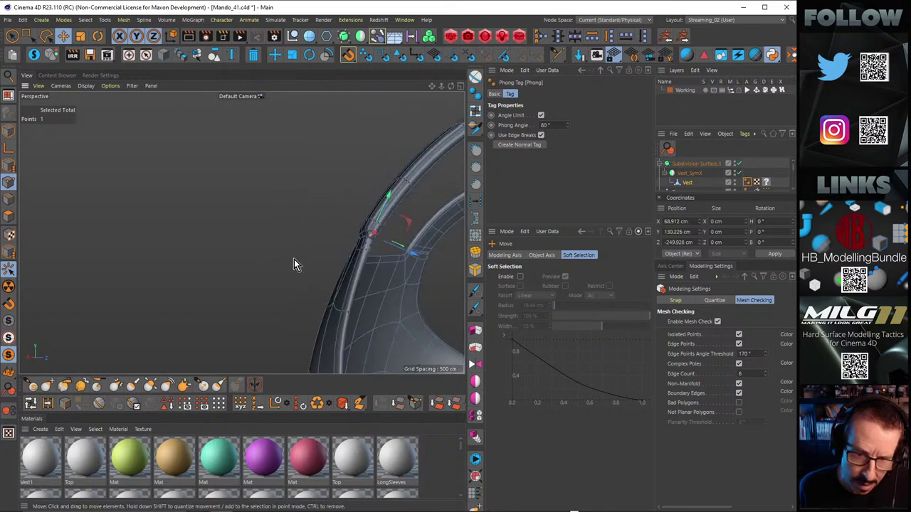
{"action": "left_click_drag", "start_coordinate": [329, 263], "coordinate": [363, 219], "text": "alt"}
{"action": "key", "text": "ctrl+r"}
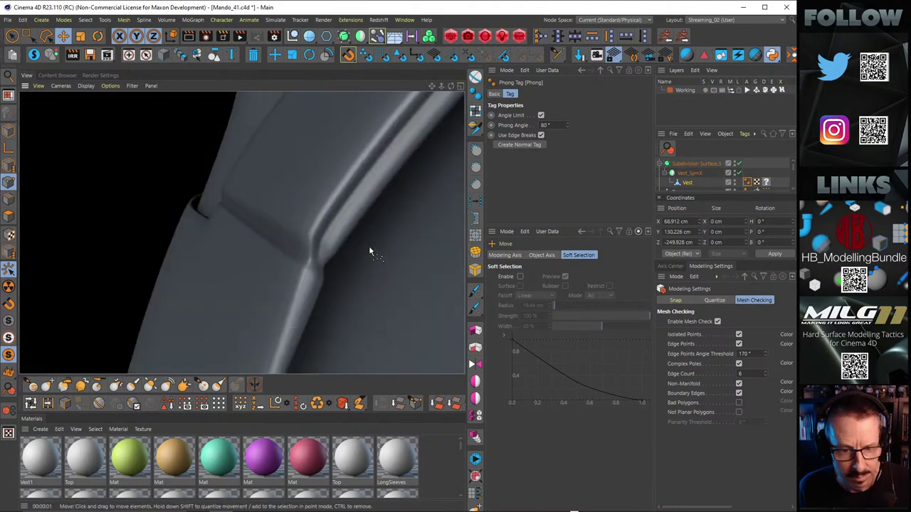
{"action": "left_click_drag", "start_coordinate": [321, 261], "coordinate": [294, 271], "text": "alt"}
Step: Add a loop cut at 17.045% offset across the strap's lower end, just above the seam
{"action": "key", "text": "q"}
{"action": "left_click", "coordinate": [321, 276]}
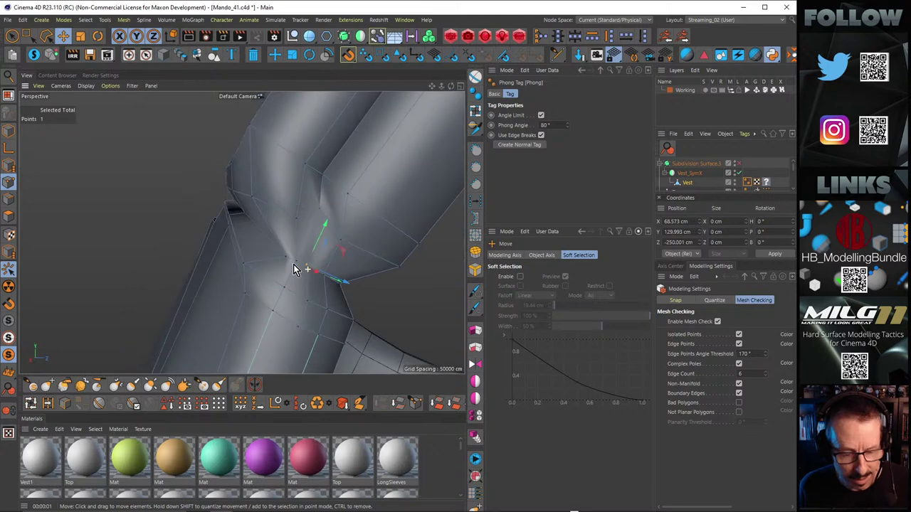
{"action": "key", "text": "k"}
{"action": "key", "text": "l"}
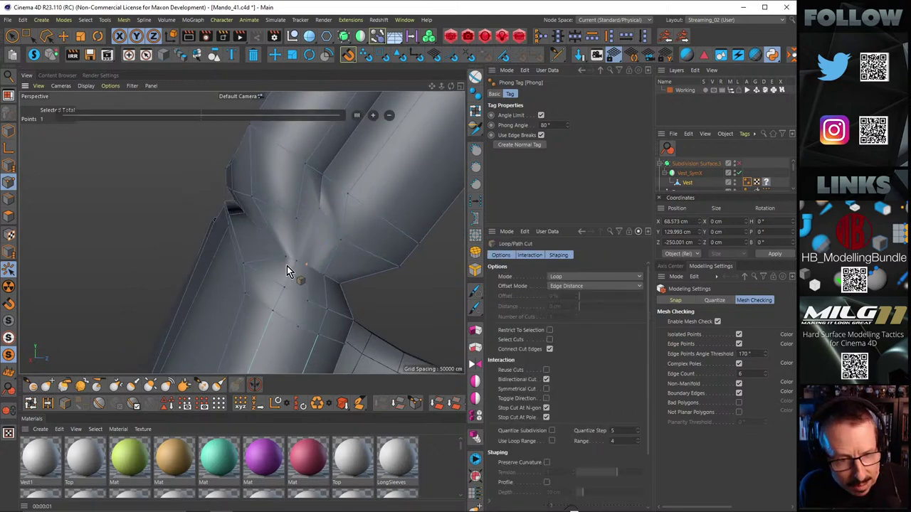
{"action": "left_click", "coordinate": [291, 268]}
{"action": "mouse_move", "coordinate": [301, 269]}
{"action": "left_mouse_down", "text": "alt"}
{"action": "mouse_move", "coordinate": [337, 249]}
{"action": "mouse_move", "coordinate": [306, 259]}
{"action": "left_mouse_up", "text": "alt"}
{"action": "left_click", "coordinate": [283, 252]}
{"action": "key", "text": "q"}
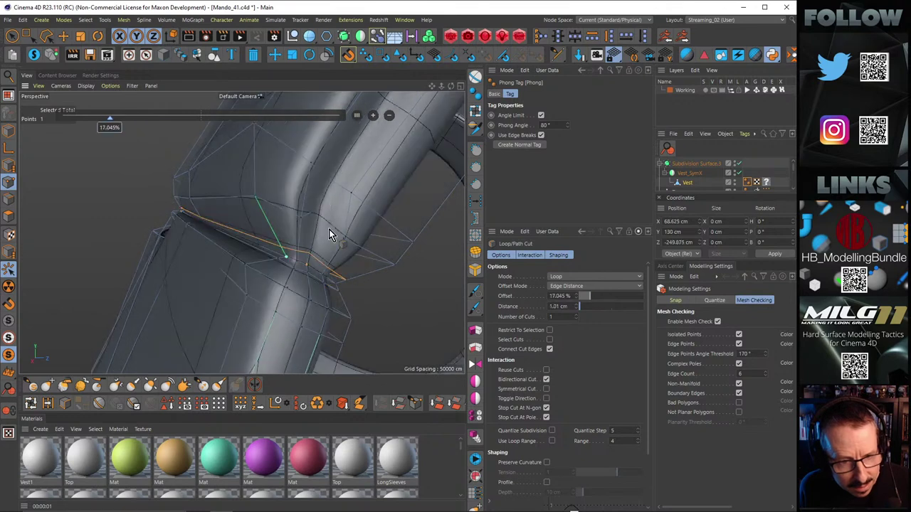
{"action": "right_click_drag", "start_coordinate": [328, 230], "coordinate": [240, 215], "text": "alt"}
{"action": "left_click_drag", "start_coordinate": [318, 216], "coordinate": [274, 208], "text": "alt"}
{"action": "key", "text": "q"}
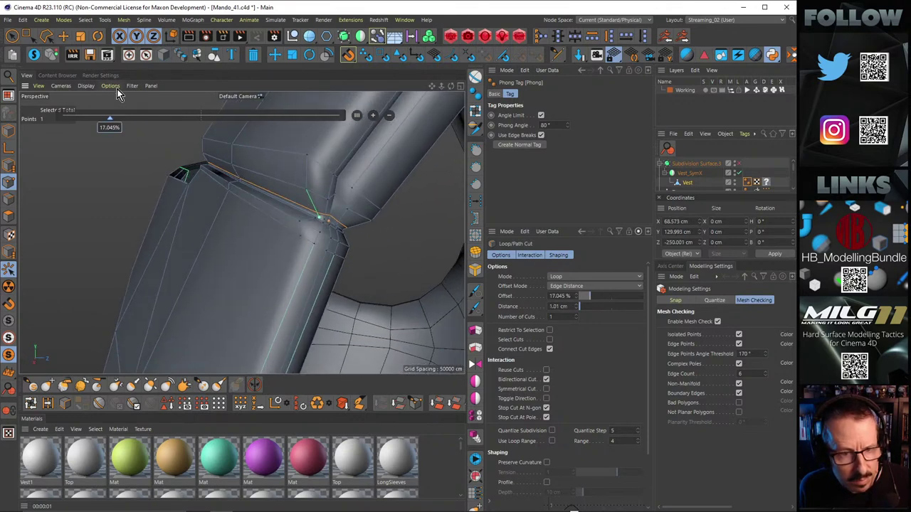
Step: Select the edge loop along the strap's lower end and lower it to about Y 131.8 cm with subdivision on
{"action": "left_click", "coordinate": [63, 36]}
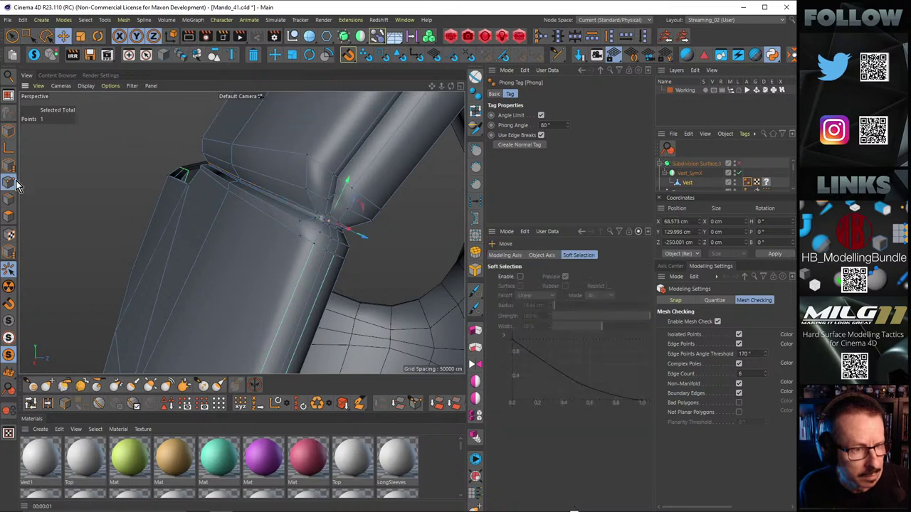
{"action": "double_click", "coordinate": [295, 220]}
{"action": "left_click_drag", "start_coordinate": [317, 238], "coordinate": [344, 203], "text": "alt"}
{"action": "key", "text": "q"}
{"action": "double_click", "coordinate": [313, 198]}
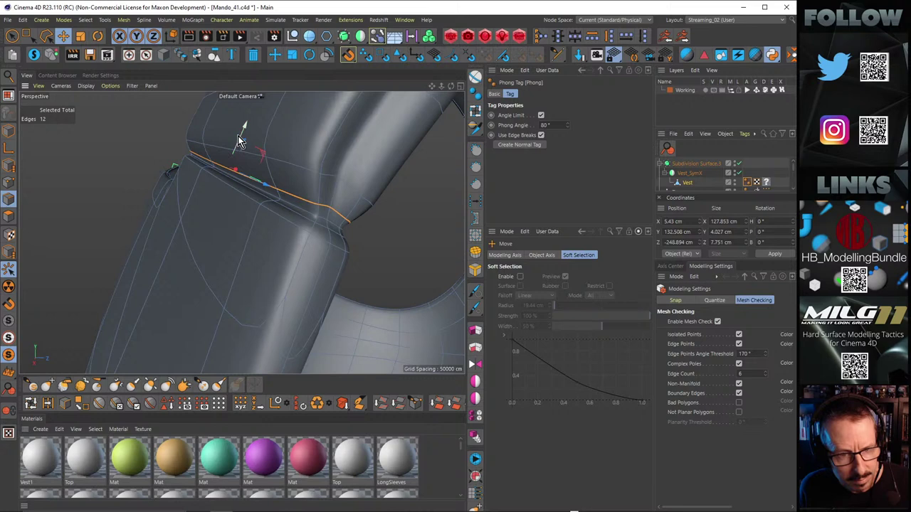
{"action": "left_click_drag", "start_coordinate": [239, 144], "coordinate": [239, 144]}
{"action": "left_click_drag", "start_coordinate": [239, 143], "coordinate": [274, 191], "text": "alt"}
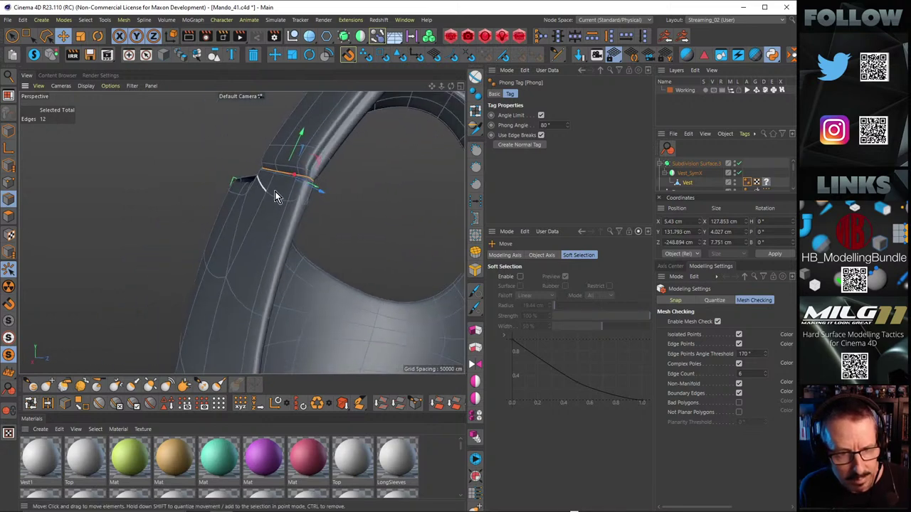
Step: Test-render the strap seam and examine the edge loops around the seam and its rim corners
{"action": "key", "text": "ctrl+r"}
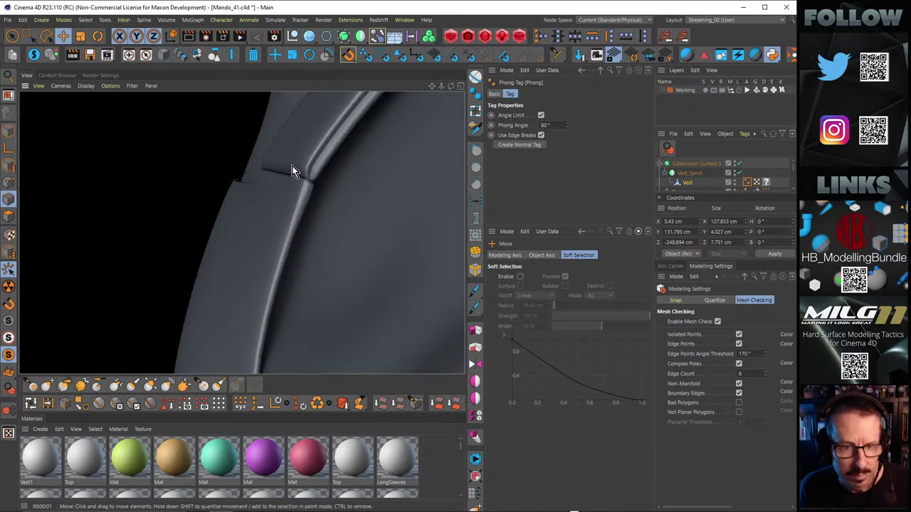
{"action": "left_click_drag", "start_coordinate": [292, 166], "coordinate": [282, 233], "text": "alt"}
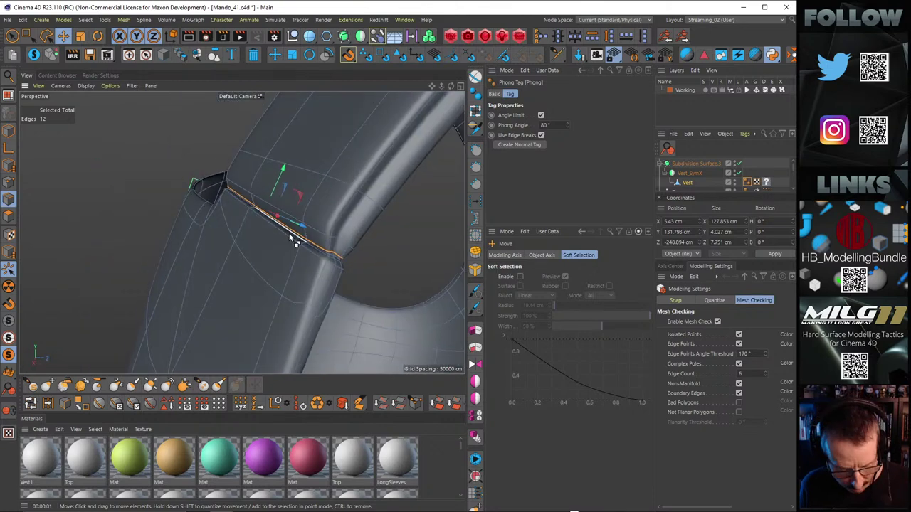
{"action": "double_click", "coordinate": [303, 242]}
{"action": "scroll", "coordinate": [379, 259], "scroll_direction": "up", "scroll_amount": 2}
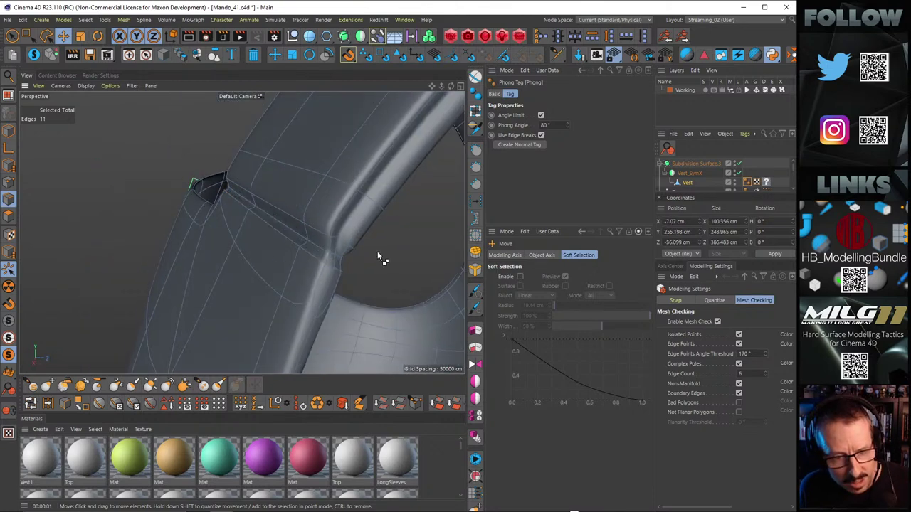
{"action": "left_click_drag", "start_coordinate": [380, 258], "coordinate": [358, 276], "text": "alt"}
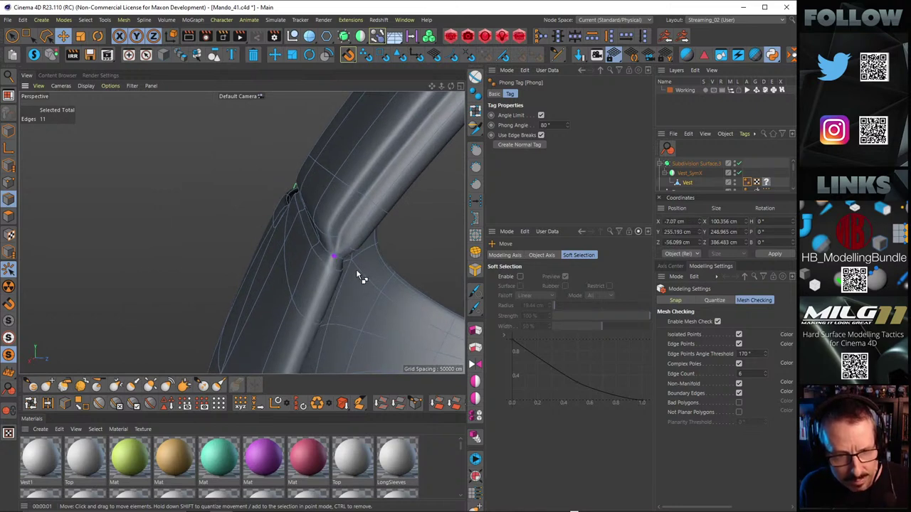
{"action": "left_click_drag", "start_coordinate": [348, 263], "coordinate": [373, 246], "text": "alt"}
{"action": "left_click", "coordinate": [313, 230]}
{"action": "left_click", "coordinate": [222, 227], "text": "shift"}
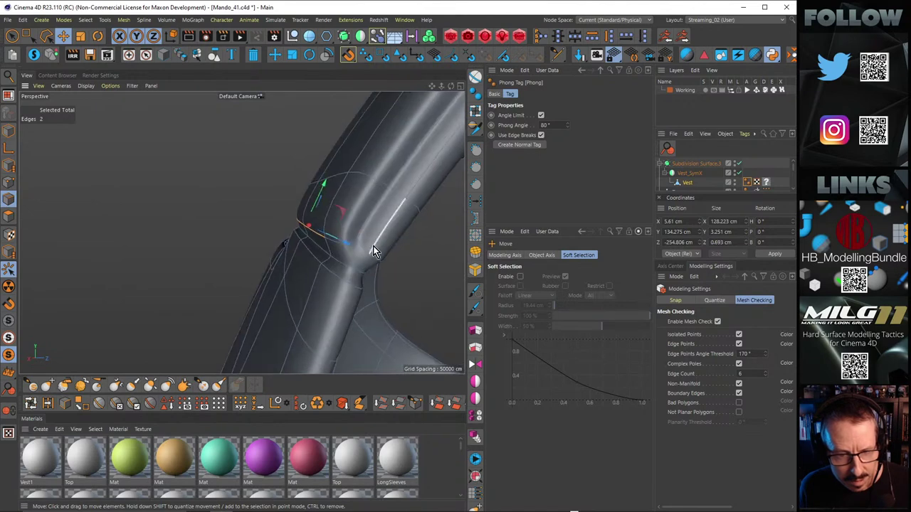
{"action": "key", "text": "q"}
{"action": "right_click_drag", "start_coordinate": [373, 247], "coordinate": [404, 229], "text": "alt"}
{"action": "mouse_move", "coordinate": [335, 253]}
{"action": "left_mouse_down", "text": "alt"}
{"action": "mouse_move", "coordinate": [353, 254]}
{"action": "mouse_move", "coordinate": [353, 269]}
{"action": "mouse_move", "coordinate": [303, 260]}
{"action": "mouse_move", "coordinate": [276, 232]}
{"action": "mouse_move", "coordinate": [325, 228]}
{"action": "mouse_move", "coordinate": [286, 215]}
{"action": "mouse_move", "coordinate": [273, 226]}
{"action": "mouse_move", "coordinate": [318, 228]}
{"action": "mouse_move", "coordinate": [349, 216]}
{"action": "mouse_move", "coordinate": [198, 275]}
{"action": "mouse_move", "coordinate": [213, 250]}
{"action": "mouse_move", "coordinate": [298, 226]}
{"action": "mouse_move", "coordinate": [228, 279]}
{"action": "mouse_move", "coordinate": [234, 259]}
{"action": "mouse_move", "coordinate": [310, 230]}
{"action": "mouse_move", "coordinate": [349, 245]}
{"action": "mouse_move", "coordinate": [332, 228]}
{"action": "mouse_move", "coordinate": [323, 242]}
{"action": "left_mouse_up", "text": "alt"}
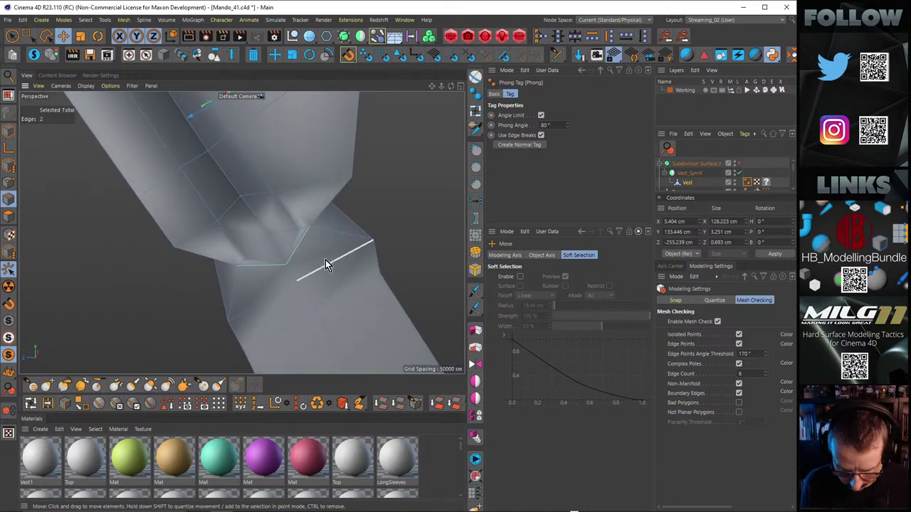
Step: Try to cut an edge with the Polygon Pen from the rim corner across the large polygon below the opposite seam corner
{"action": "key", "text": "m"}
{"action": "key", "text": "e"}
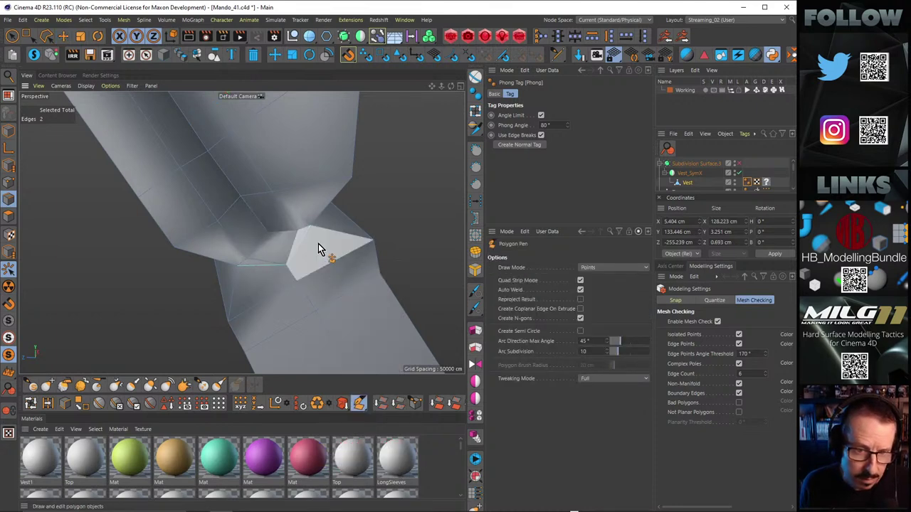
{"action": "left_click_drag", "start_coordinate": [318, 243], "coordinate": [270, 236], "text": "alt"}
{"action": "left_click", "coordinate": [262, 217]}
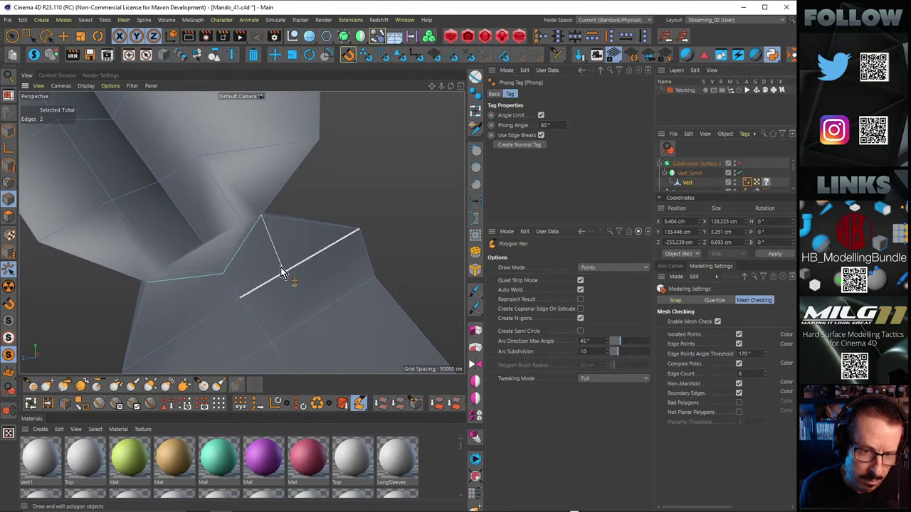
{"action": "left_click", "coordinate": [241, 297]}
{"action": "left_click_drag", "start_coordinate": [242, 232], "coordinate": [270, 258], "text": "alt"}
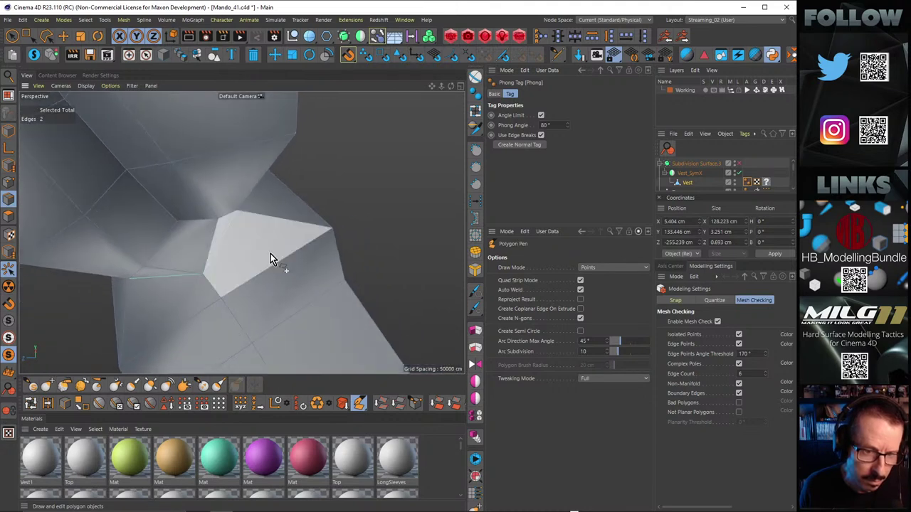
{"action": "key", "text": "m"}
{"action": "key", "text": "e"}
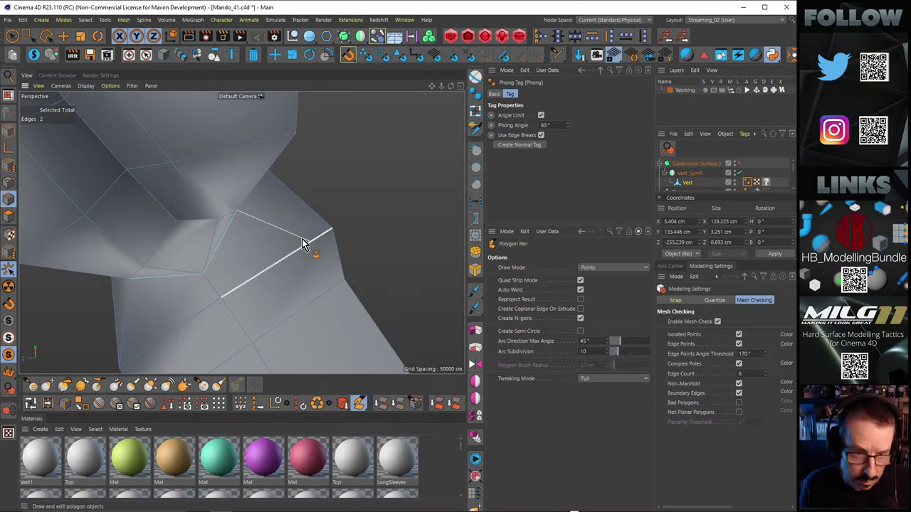
{"action": "left_click", "coordinate": [237, 240], "text": "ctrl"}
{"action": "key", "text": "e"}
Step: Weld the surplus points beside the groove end at the opposite seam corner into the groove-end point with the Polygon Pen
{"action": "left_click_drag", "start_coordinate": [264, 230], "coordinate": [207, 190], "text": "alt"}
{"action": "scroll", "coordinate": [162, 190], "scroll_direction": "up", "scroll_amount": 5}
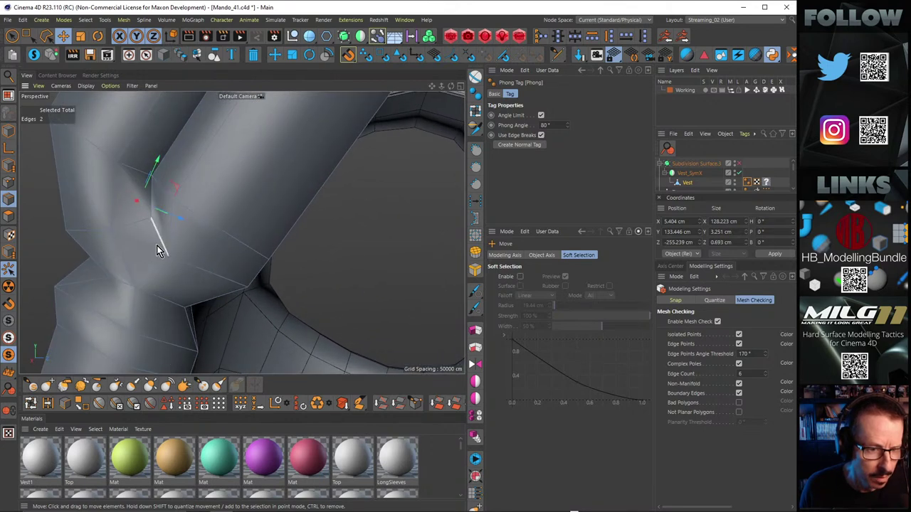
{"action": "scroll", "coordinate": [157, 245], "scroll_direction": "down", "scroll_amount": 3}
{"action": "left_click_drag", "start_coordinate": [147, 257], "coordinate": [216, 263], "text": "alt"}
{"action": "left_click", "coordinate": [141, 264], "text": "shift"}
{"action": "left_click", "coordinate": [158, 268], "text": "shift"}
{"action": "left_click", "coordinate": [217, 263], "text": "shift"}
{"action": "left_click_drag", "start_coordinate": [171, 238], "coordinate": [159, 258], "text": "alt"}
{"action": "key", "text": "Return"}
{"action": "key", "text": "m"}
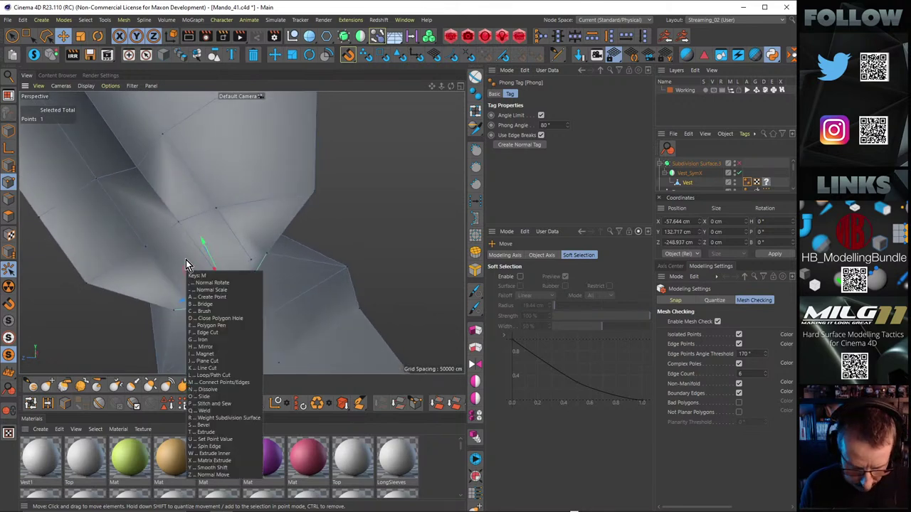
{"action": "key", "text": "e"}
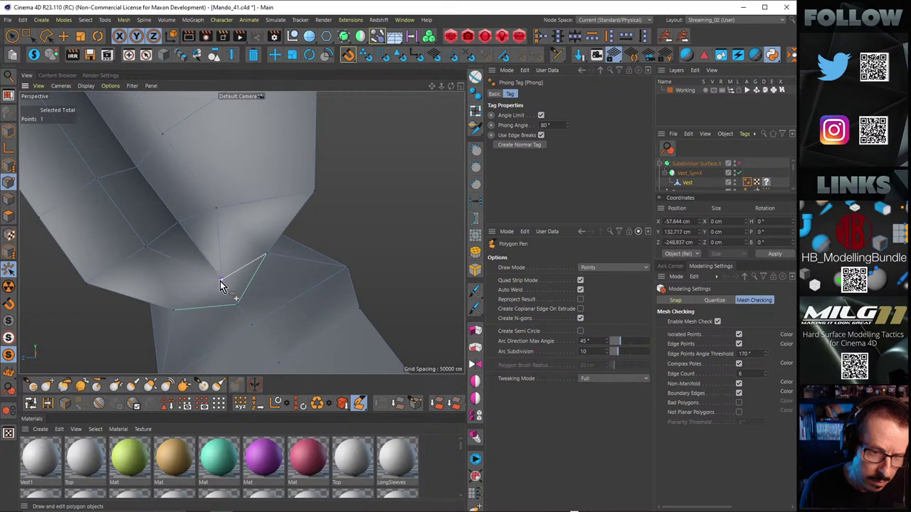
{"action": "key", "text": "e"}
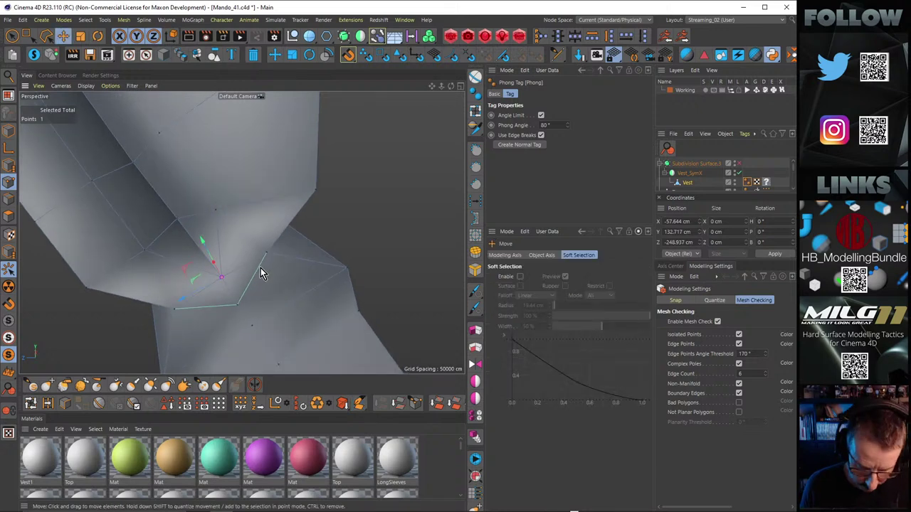
{"action": "key", "text": "m"}
{"action": "key", "text": "e"}
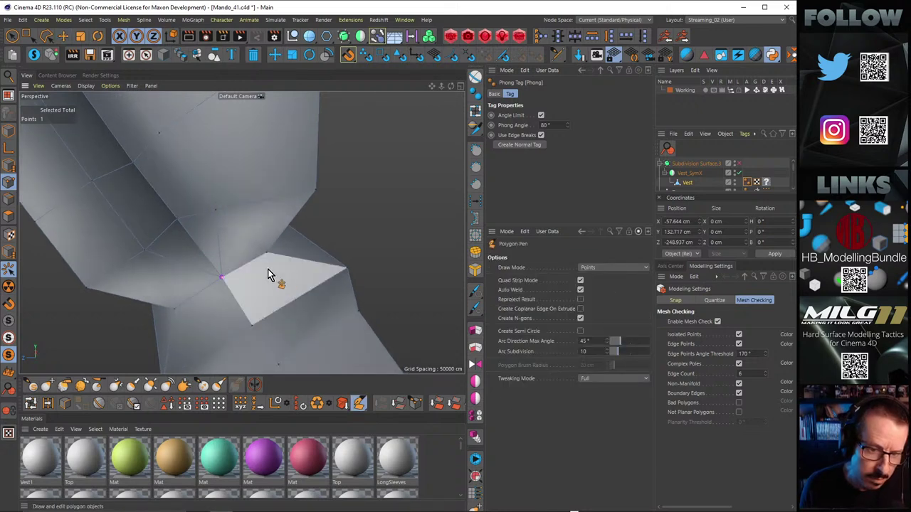
Step: Examine the strap seam from several sides and preview the whole subdivided vest in a test render
{"action": "right_click_drag", "start_coordinate": [256, 217], "coordinate": [200, 237], "text": "alt"}
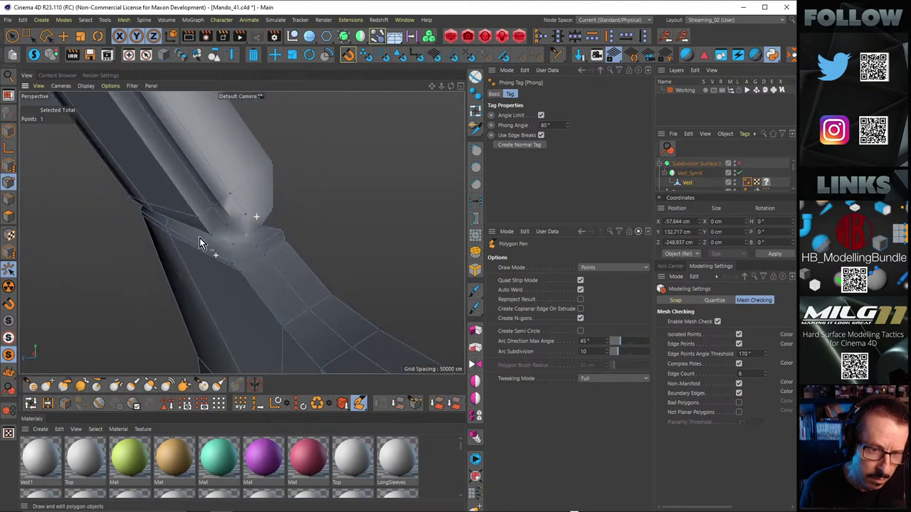
{"action": "left_click_drag", "start_coordinate": [200, 238], "coordinate": [223, 213], "text": "alt"}
{"action": "key", "text": "q"}
{"action": "right_click_drag", "start_coordinate": [239, 224], "coordinate": [273, 205], "text": "alt"}
{"action": "mouse_move", "coordinate": [273, 206]}
{"action": "left_mouse_down", "text": "alt"}
{"action": "mouse_move", "coordinate": [326, 190]}
{"action": "mouse_move", "coordinate": [320, 246]}
{"action": "mouse_move", "coordinate": [365, 260]}
{"action": "mouse_move", "coordinate": [382, 229]}
{"action": "mouse_move", "coordinate": [393, 260]}
{"action": "mouse_move", "coordinate": [279, 209]}
{"action": "mouse_move", "coordinate": [200, 217]}
{"action": "mouse_move", "coordinate": [142, 235]}
{"action": "mouse_move", "coordinate": [249, 233]}
{"action": "mouse_move", "coordinate": [284, 216]}
{"action": "left_mouse_up", "text": "alt"}
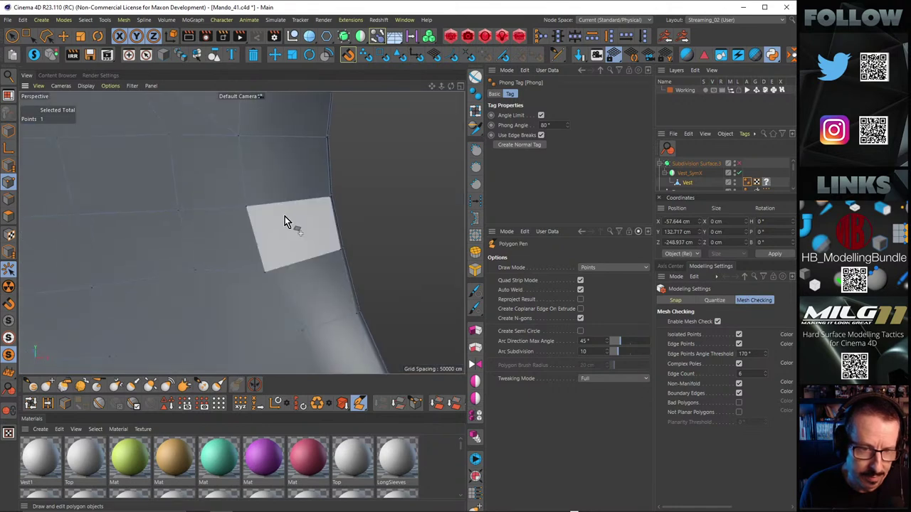
{"action": "right_click_drag", "start_coordinate": [285, 216], "coordinate": [148, 237], "text": "alt"}
{"action": "key", "text": "q"}
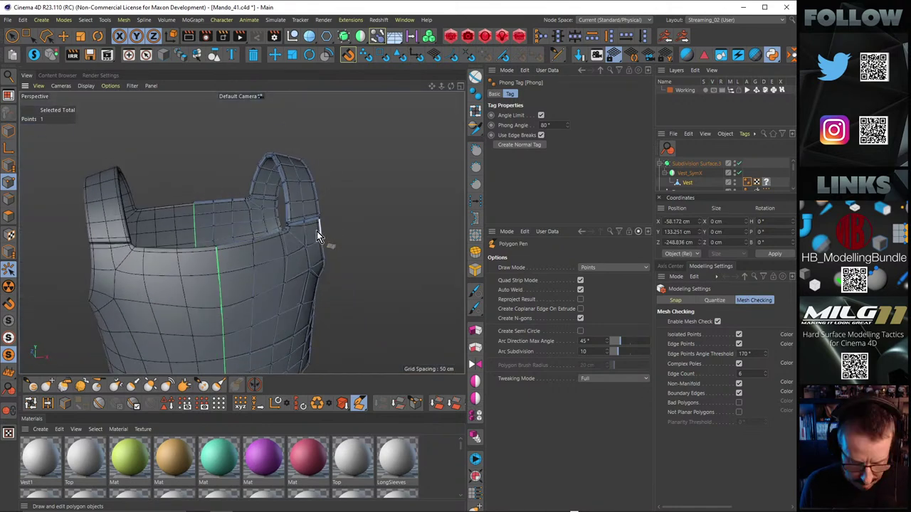
{"action": "key", "text": "ctrl+r"}
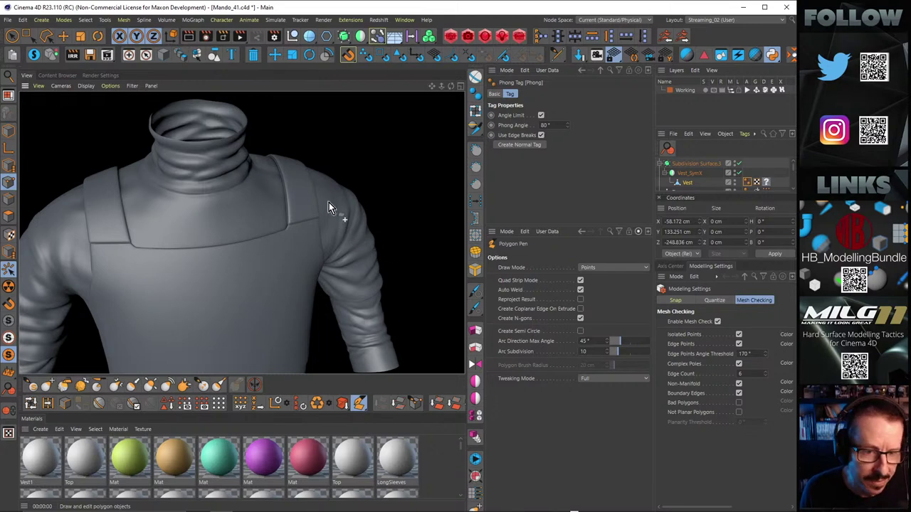
{"action": "left_click_drag", "start_coordinate": [294, 196], "coordinate": [197, 193], "text": "alt"}
{"action": "key", "text": "q"}
{"action": "scroll", "coordinate": [303, 245], "scroll_direction": "up", "scroll_amount": 5}
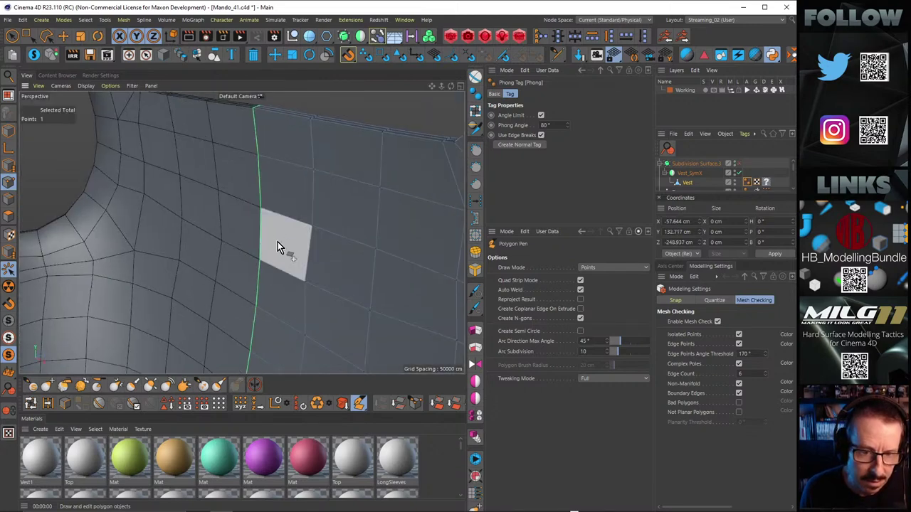
Step: Add a loop cut along the strap and armhole rim, close to the outer edge, at a 6.302% offset
{"action": "scroll", "coordinate": [278, 241], "scroll_direction": "down", "scroll_amount": 3}
{"action": "scroll", "coordinate": [260, 258], "scroll_direction": "up", "scroll_amount": 4}
{"action": "left_click_drag", "start_coordinate": [284, 217], "coordinate": [235, 190], "text": "alt"}
{"action": "key", "text": "q"}
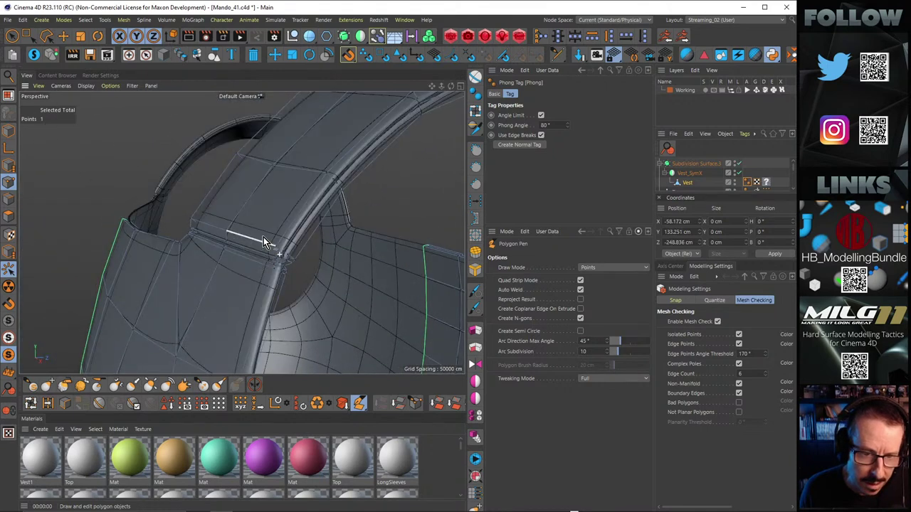
{"action": "left_click_drag", "start_coordinate": [295, 214], "coordinate": [367, 192], "text": "alt"}
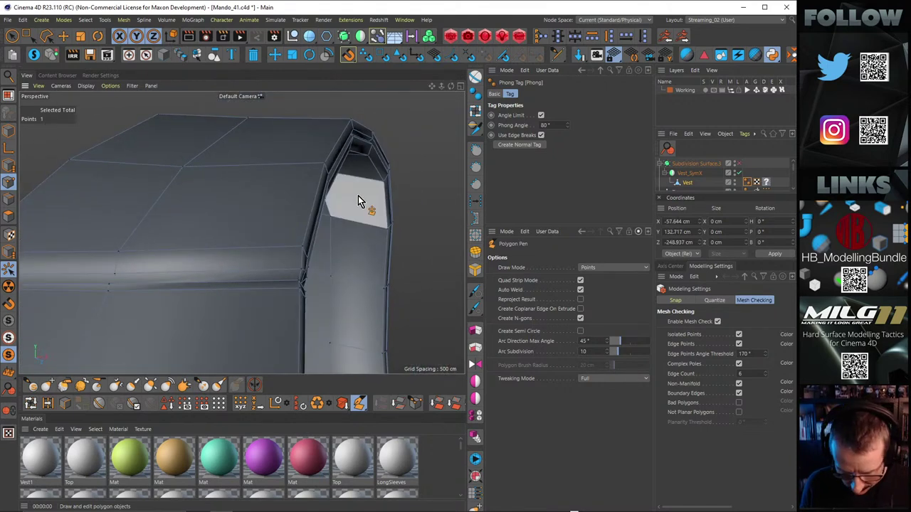
{"action": "key", "text": "k"}
{"action": "key", "text": "l"}
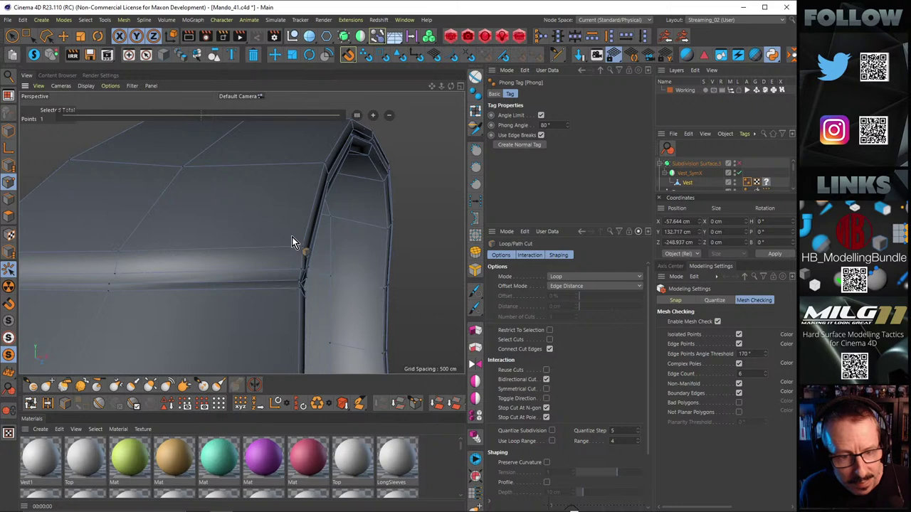
{"action": "left_click", "coordinate": [291, 244]}
{"action": "left_click_drag", "start_coordinate": [291, 244], "coordinate": [157, 222], "text": "alt"}
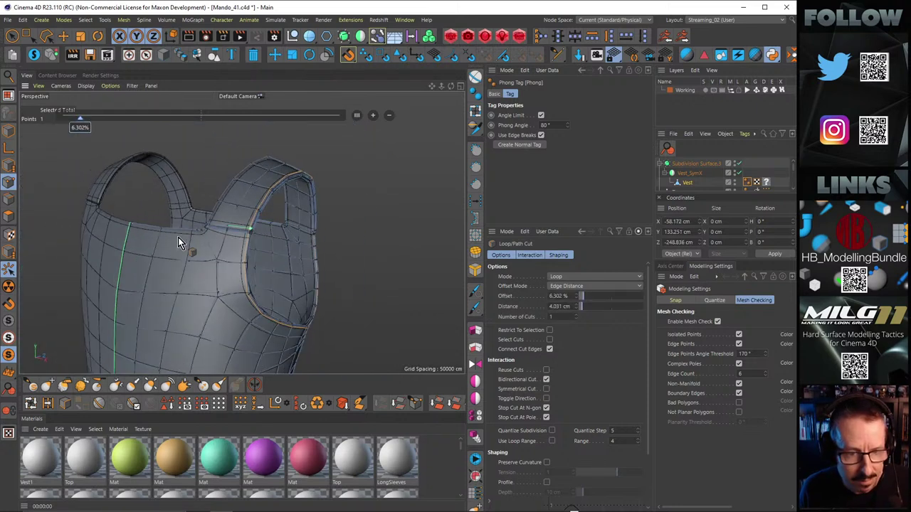
Step: Test-render the strap and armhole rim from two distances and examine the edge flow around the seam
{"action": "key", "text": "ctrl+r"}
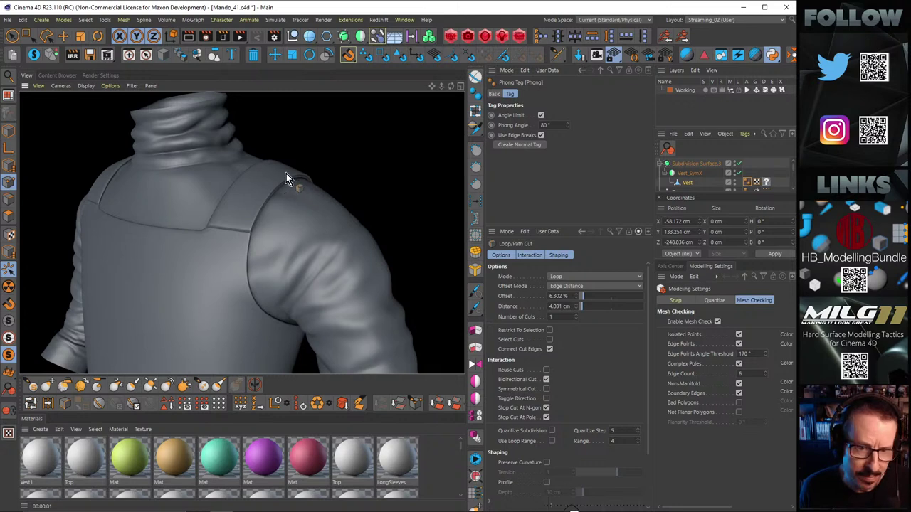
{"action": "right_click_drag", "start_coordinate": [286, 174], "coordinate": [331, 160], "text": "alt"}
{"action": "left_click_drag", "start_coordinate": [331, 160], "coordinate": [323, 180], "text": "alt"}
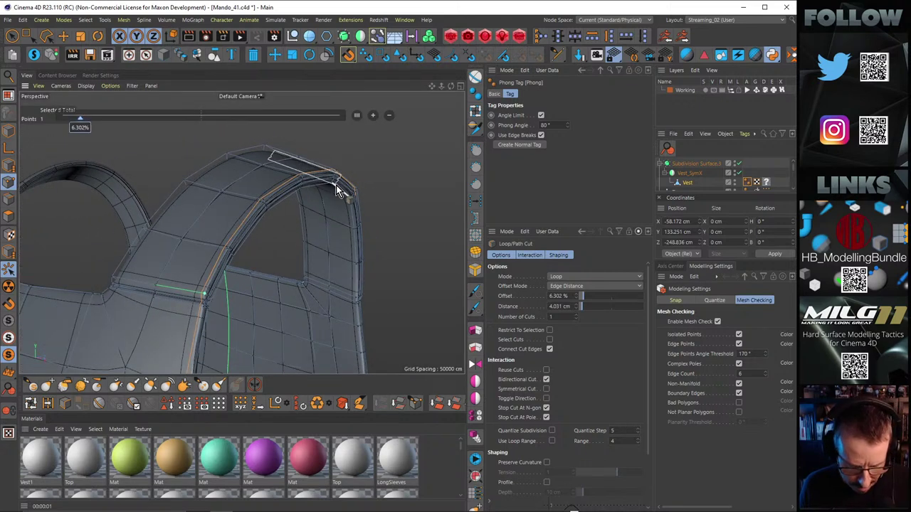
{"action": "key", "text": "ctrl+r"}
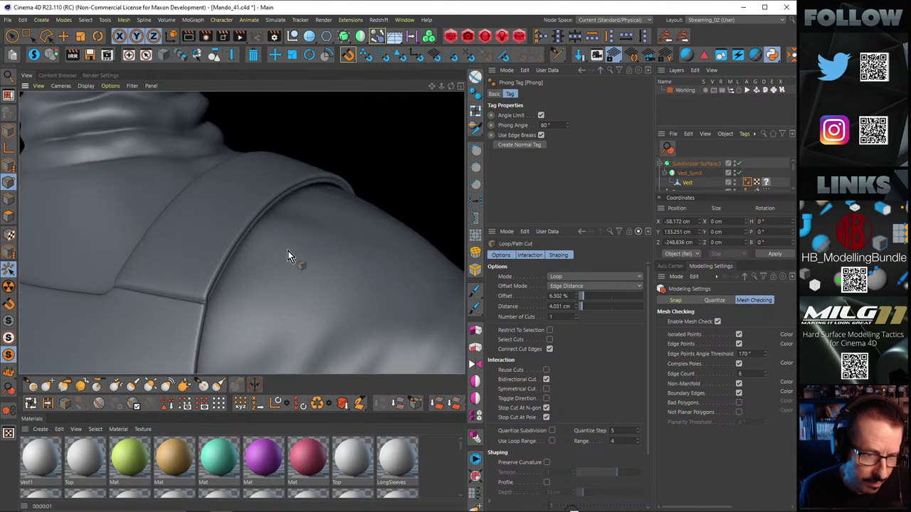
{"action": "right_click_drag", "start_coordinate": [199, 242], "coordinate": [234, 251], "text": "alt"}
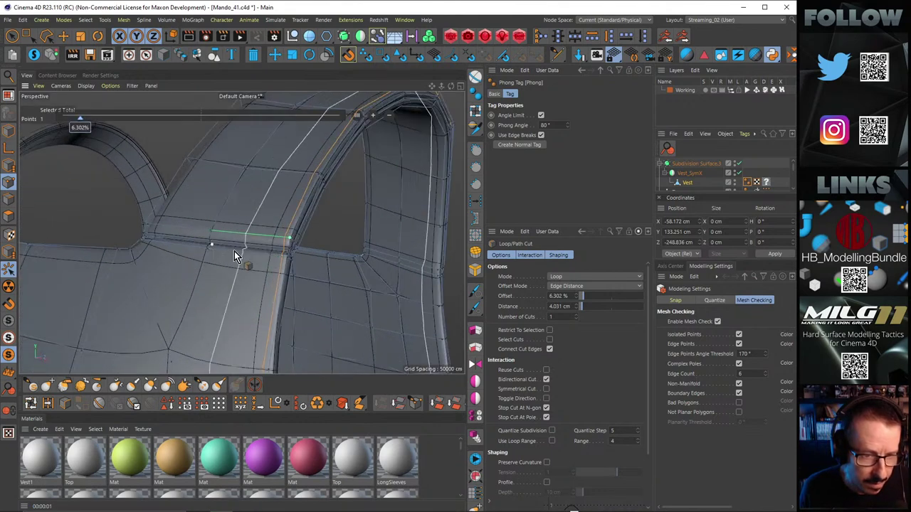
{"action": "left_click_drag", "start_coordinate": [234, 251], "coordinate": [184, 241], "text": "alt"}
{"action": "key", "text": "m"}
{"action": "key", "text": "e"}
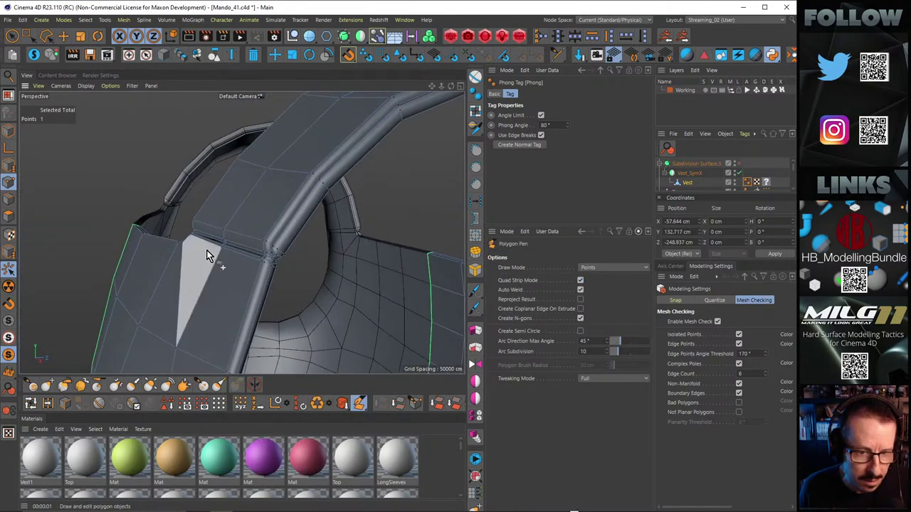
Step: Select the body panel below the strap seam and the side panel under the armhole with Phong Break Selection
{"action": "middle_click_drag", "start_coordinate": [287, 231], "coordinate": [317, 202], "text": "alt"}
{"action": "left_click", "coordinate": [472, 78]}
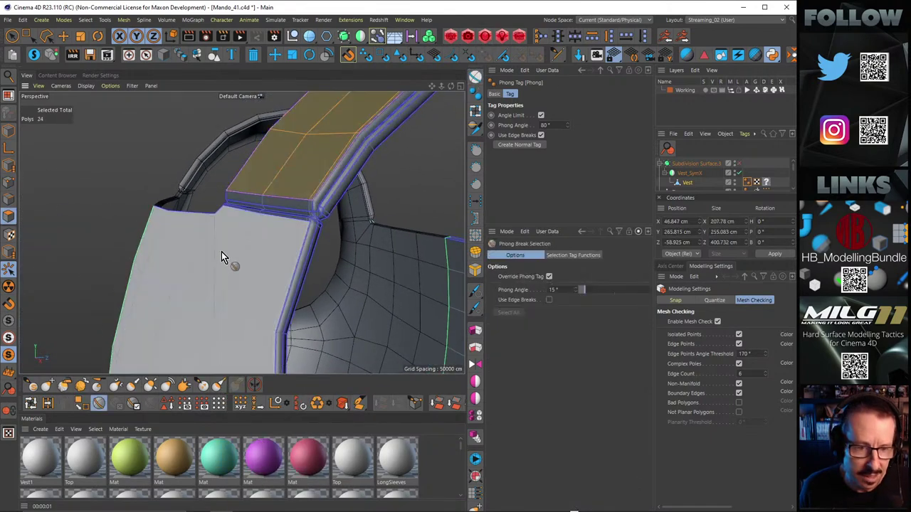
{"action": "left_click", "coordinate": [222, 251]}
{"action": "right_click_drag", "start_coordinate": [283, 196], "coordinate": [173, 213], "text": "alt"}
{"action": "left_click_drag", "start_coordinate": [240, 232], "coordinate": [241, 254], "text": "alt"}
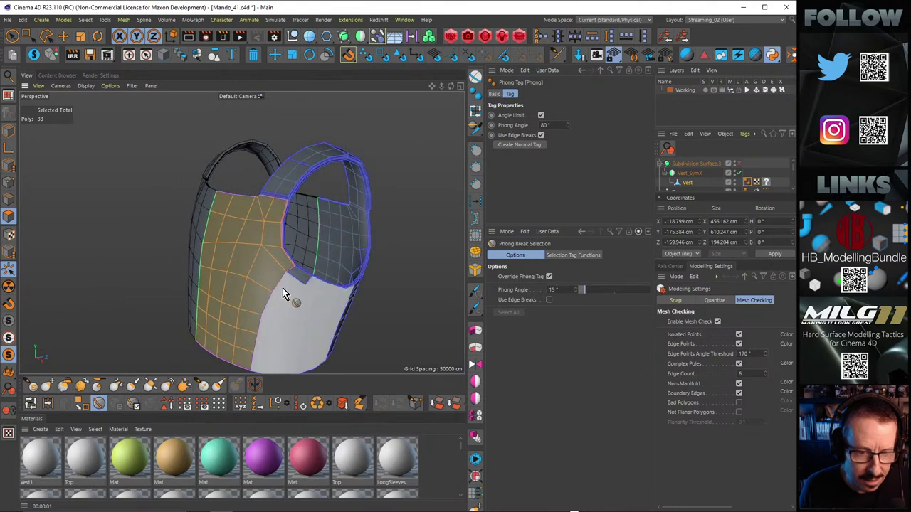
{"action": "left_click", "coordinate": [295, 275], "text": "shift"}
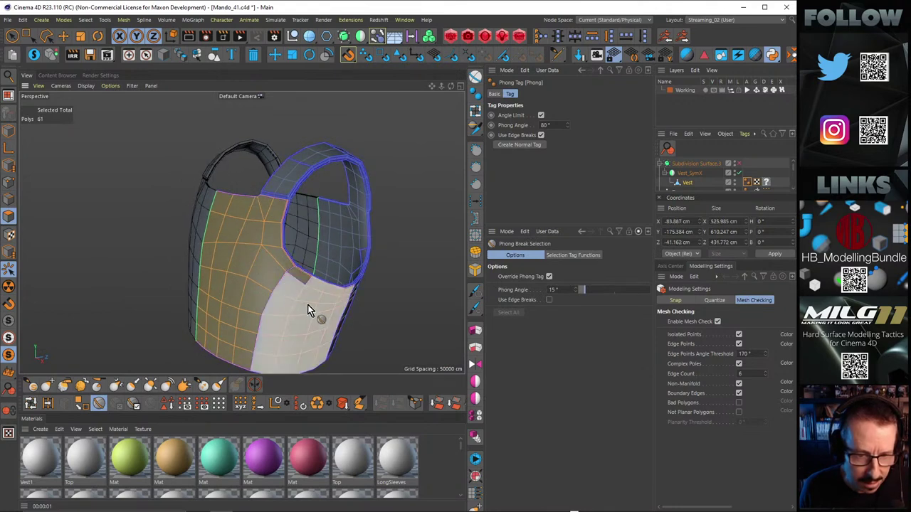
{"action": "left_click", "coordinate": [307, 304], "text": "shift"}
Step: Add the remaining outer body panels on the opposite side of the vest half to the polygon selection
{"action": "left_click_drag", "start_coordinate": [313, 305], "coordinate": [320, 290], "text": "alt"}
{"action": "right_click_drag", "start_coordinate": [280, 259], "coordinate": [355, 234], "text": "alt"}
{"action": "left_click_drag", "start_coordinate": [305, 242], "coordinate": [227, 259], "text": "alt"}
{"action": "scroll", "coordinate": [322, 237], "scroll_direction": "down", "scroll_amount": 5}
{"action": "left_click", "coordinate": [209, 267], "text": "shift"}
{"action": "left_click", "coordinate": [269, 216], "text": "shift"}
{"action": "middle_click_drag", "start_coordinate": [263, 182], "coordinate": [263, 274], "text": "alt"}
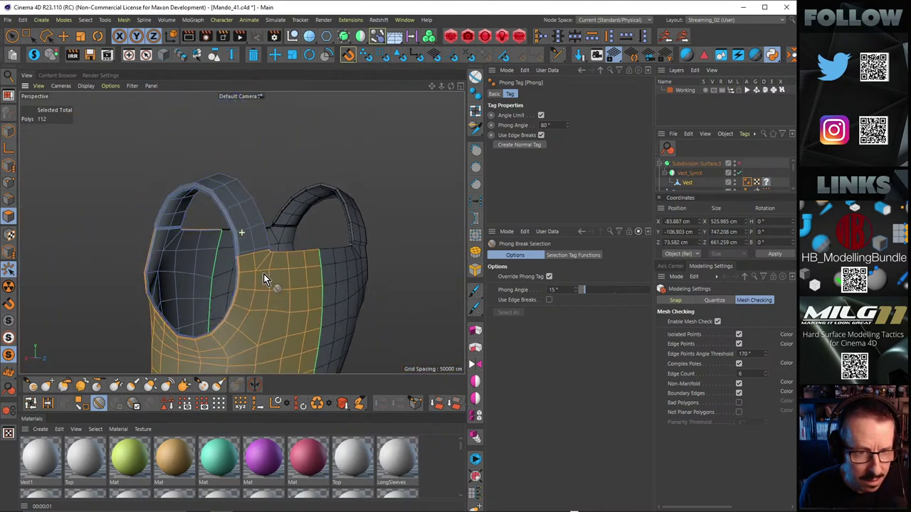
Step: Try to offset the selected body panels 1.5 cm along their normals with Normal Move
{"action": "right_click_drag", "start_coordinate": [263, 274], "coordinate": [300, 256], "text": "alt"}
{"action": "scroll", "coordinate": [299, 262], "scroll_direction": "up", "scroll_amount": 3}
{"action": "left_click_drag", "start_coordinate": [305, 237], "coordinate": [313, 235], "text": "alt"}
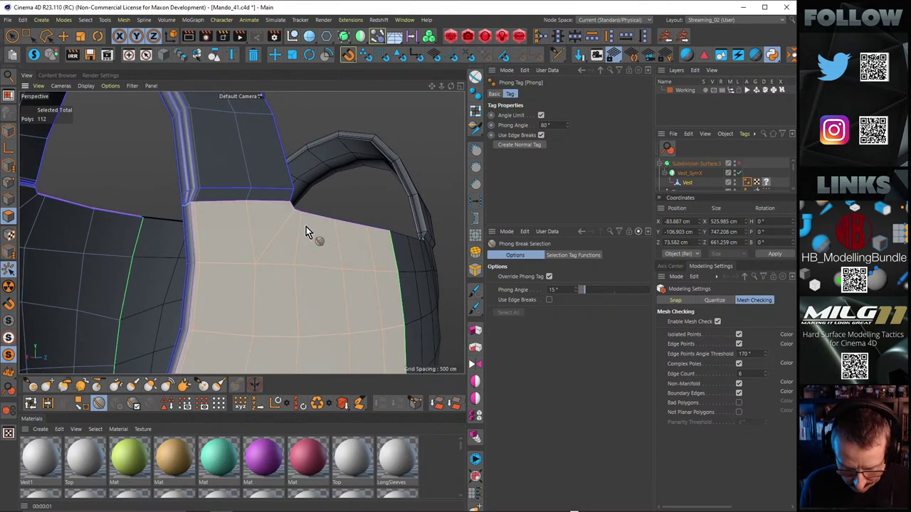
{"action": "key", "text": "m"}
{"action": "key", "text": "z"}
{"action": "left_click_drag", "start_coordinate": [304, 231], "coordinate": [230, 219], "text": "alt"}
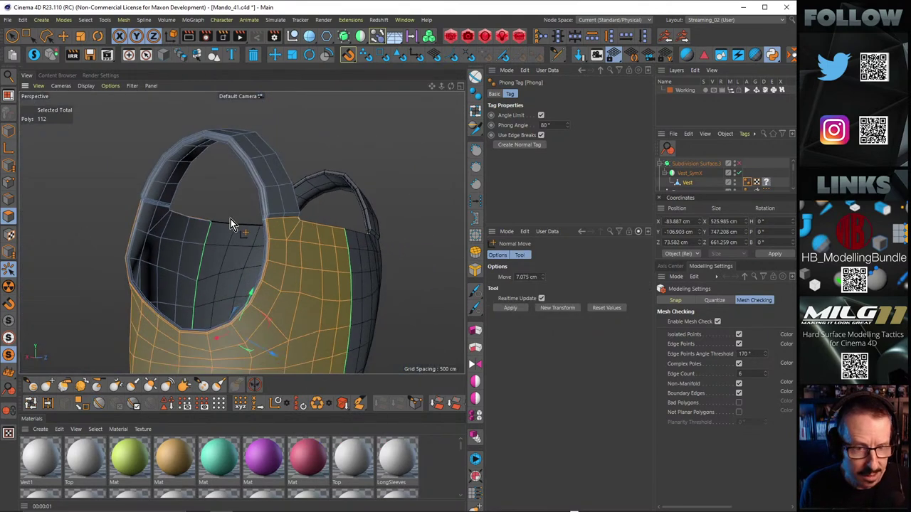
{"action": "left_click_drag", "start_coordinate": [169, 212], "coordinate": [350, 237], "text": "alt"}
{"action": "right_click_drag", "start_coordinate": [172, 212], "coordinate": [274, 220], "text": "alt"}
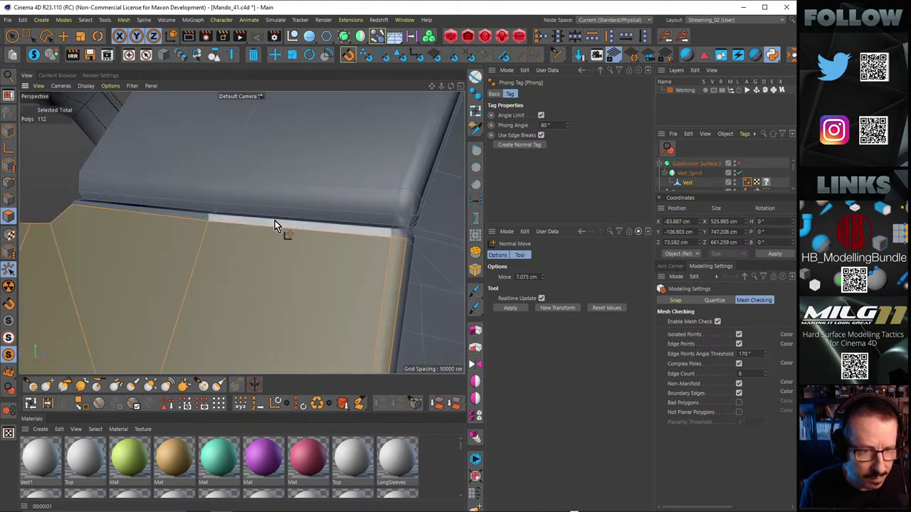
{"action": "left_click_drag", "start_coordinate": [274, 220], "coordinate": [300, 234], "text": "alt"}
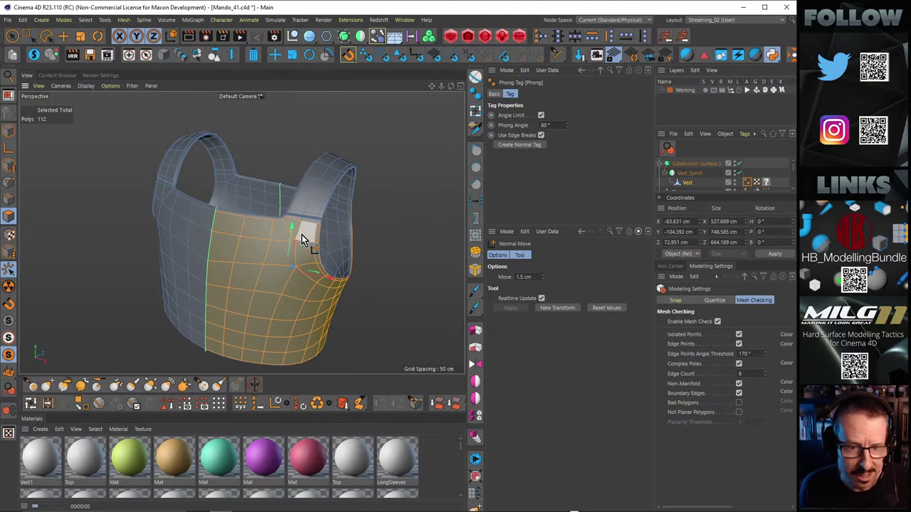
Step: Compare test renders of the vest with and without the normal offset of the body panels
{"action": "key", "text": "ctrl+r"}
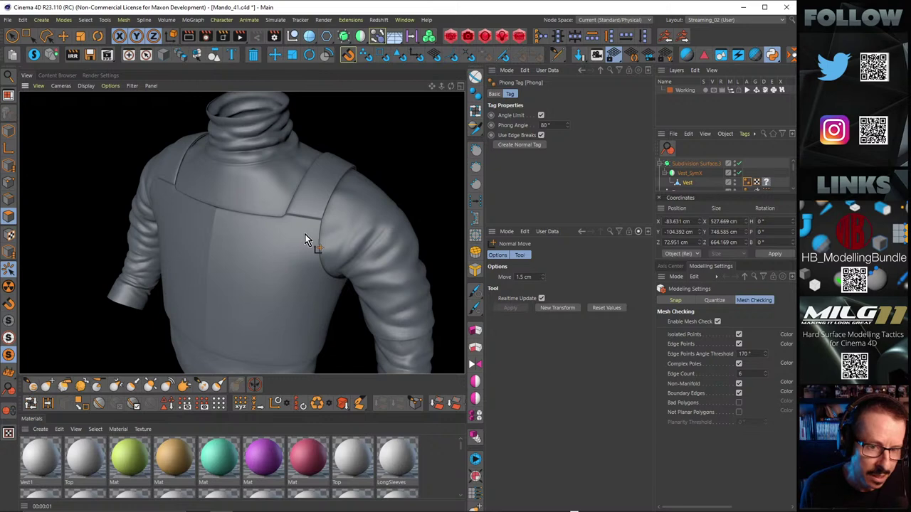
{"action": "left_click_drag", "start_coordinate": [305, 234], "coordinate": [276, 235], "text": "alt"}
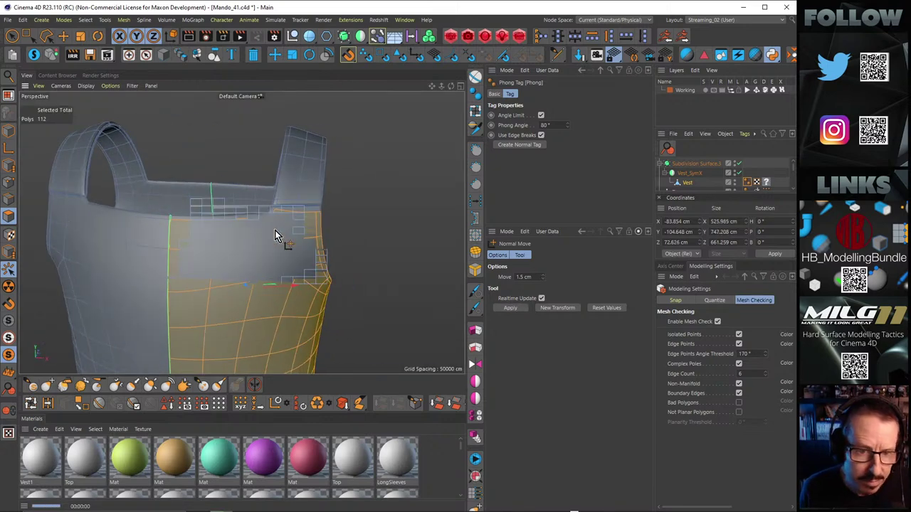
{"action": "key", "text": "ctrl+r"}
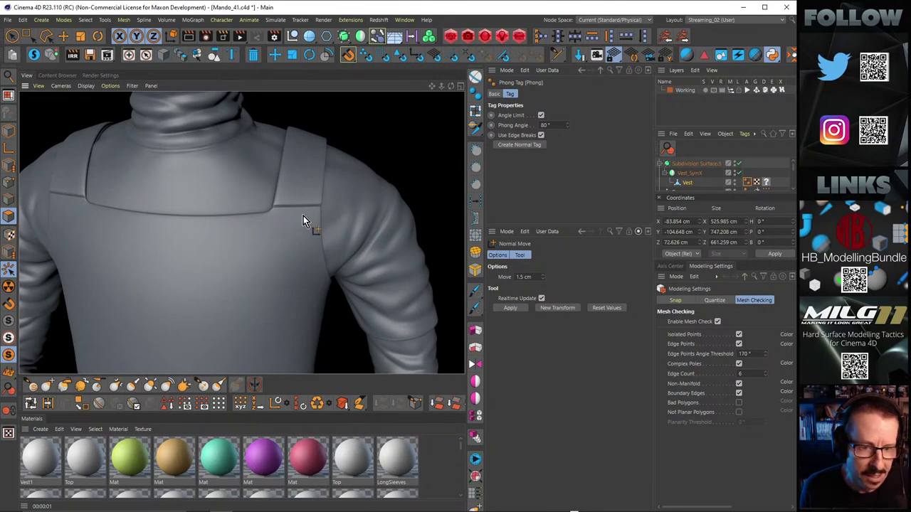
Step: Try to add a loop cut at the neck-side corner of the strap seam at a 76.585% offset
{"action": "key", "text": "q"}
{"action": "right_click_drag", "start_coordinate": [290, 217], "coordinate": [309, 207], "text": "alt"}
{"action": "left_click_drag", "start_coordinate": [309, 207], "coordinate": [275, 227], "text": "alt"}
{"action": "right_click_drag", "start_coordinate": [212, 220], "coordinate": [252, 211], "text": "alt"}
{"action": "mouse_move", "coordinate": [252, 210]}
{"action": "left_mouse_down", "text": "alt"}
{"action": "mouse_move", "coordinate": [418, 231]}
{"action": "mouse_move", "coordinate": [305, 186]}
{"action": "mouse_move", "coordinate": [406, 160]}
{"action": "mouse_move", "coordinate": [282, 184]}
{"action": "mouse_move", "coordinate": [305, 161]}
{"action": "mouse_move", "coordinate": [282, 161]}
{"action": "mouse_move", "coordinate": [291, 187]}
{"action": "mouse_move", "coordinate": [279, 180]}
{"action": "mouse_move", "coordinate": [297, 178]}
{"action": "mouse_move", "coordinate": [298, 166]}
{"action": "mouse_move", "coordinate": [286, 162]}
{"action": "mouse_move", "coordinate": [294, 170]}
{"action": "mouse_move", "coordinate": [287, 165]}
{"action": "mouse_move", "coordinate": [331, 157]}
{"action": "mouse_move", "coordinate": [296, 158]}
{"action": "mouse_move", "coordinate": [282, 175]}
{"action": "mouse_move", "coordinate": [268, 159]}
{"action": "mouse_move", "coordinate": [270, 230]}
{"action": "mouse_move", "coordinate": [303, 250]}
{"action": "mouse_move", "coordinate": [234, 209]}
{"action": "left_mouse_up", "text": "alt"}
{"action": "key", "text": "k"}
{"action": "key", "text": "l"}
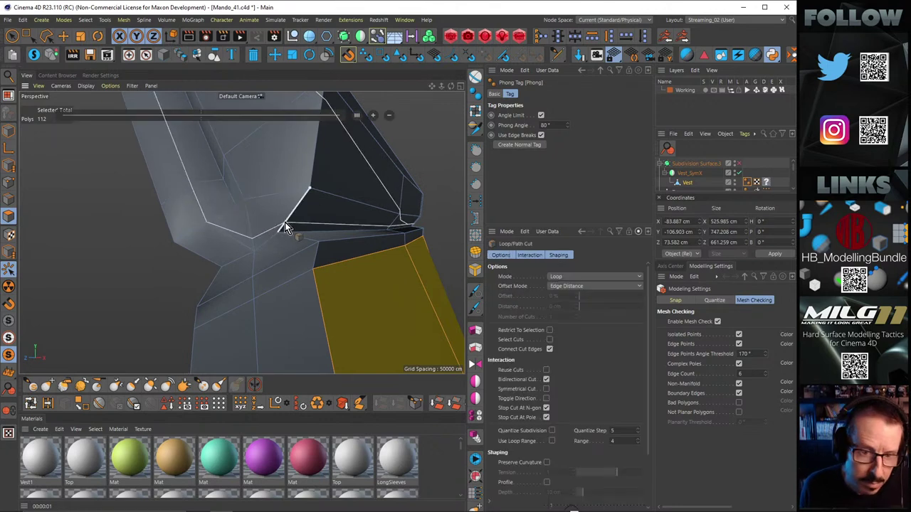
{"action": "left_click_drag", "start_coordinate": [256, 258], "coordinate": [280, 259], "text": "alt"}
{"action": "left_click", "coordinate": [252, 257]}
{"action": "key", "text": "ctrl+z"}
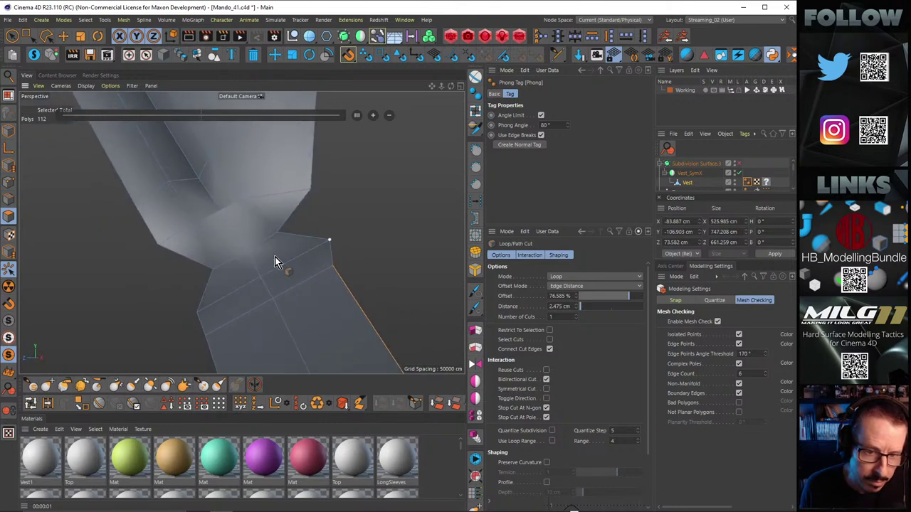
{"action": "key", "text": "Return"}
Step: Select the nine strap-side edges of the seam groove running from one seam corner to the other
{"action": "key", "text": "e"}
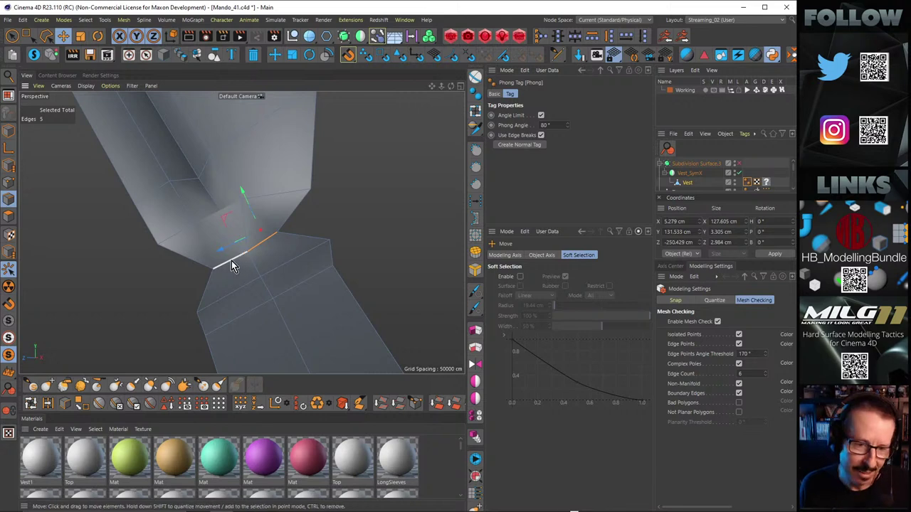
{"action": "left_click", "coordinate": [231, 260], "text": "shift"}
{"action": "left_click_drag", "start_coordinate": [274, 246], "coordinate": [417, 185], "text": "alt"}
{"action": "left_click", "coordinate": [269, 239], "text": "ctrl"}
{"action": "double_click", "coordinate": [269, 238], "text": "shift"}
{"action": "right_click_drag", "start_coordinate": [417, 185], "coordinate": [315, 215], "text": "alt"}
{"action": "mouse_move", "coordinate": [316, 215]}
{"action": "left_mouse_down", "text": "alt"}
{"action": "mouse_move", "coordinate": [350, 217]}
{"action": "mouse_move", "coordinate": [317, 214]}
{"action": "left_mouse_up", "text": "alt"}
{"action": "left_click_drag", "start_coordinate": [204, 212], "coordinate": [289, 236], "text": "alt"}
{"action": "right_click_drag", "start_coordinate": [196, 212], "coordinate": [237, 200], "text": "alt"}
Step: Slide the selected groove edges towards the strap by 26.119% with Edge Slide, with Preserve Curvature turned off
{"action": "key", "text": "m"}
{"action": "key", "text": "o"}
{"action": "right_click_drag", "start_coordinate": [153, 213], "coordinate": [181, 213], "text": "alt"}
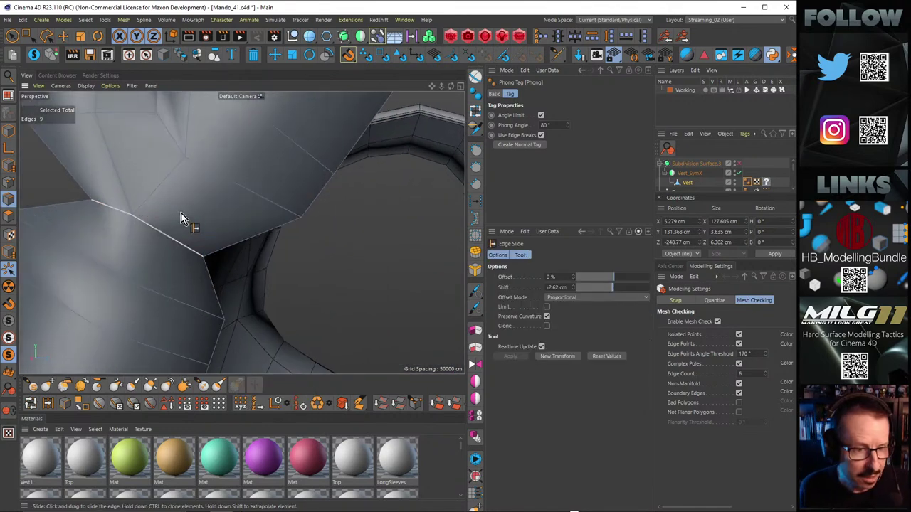
{"action": "left_click_drag", "start_coordinate": [154, 235], "coordinate": [167, 203]}
{"action": "left_click", "coordinate": [545, 317]}
{"action": "key", "text": "ctrl+z"}
Step: Cut an edge with Line Cut from the strap rim point above the armhole-side seam corner to the groove edge
{"action": "key", "text": "k"}
{"action": "key", "text": "k"}
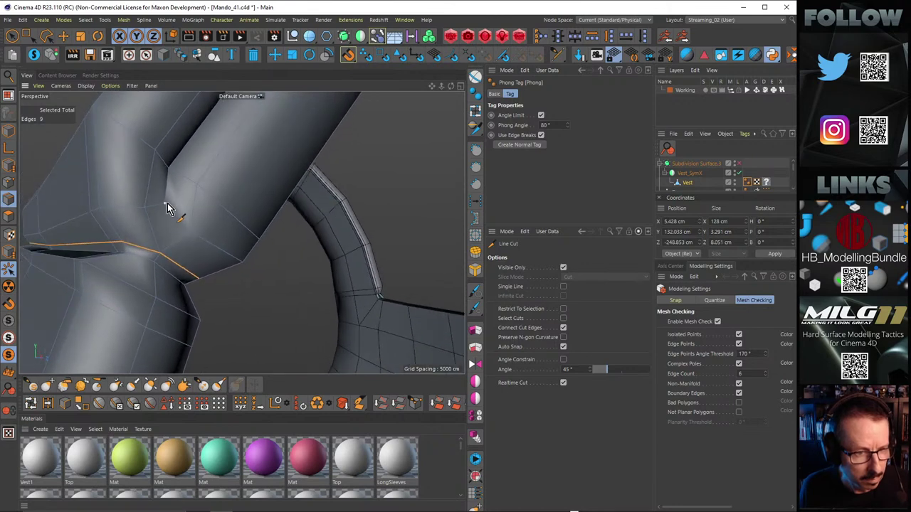
{"action": "left_click", "coordinate": [166, 212]}
{"action": "left_click", "coordinate": [159, 251]}
{"action": "key", "text": "m"}
{"action": "key", "text": "o"}
Step: Test-render the strap seam and look closely at the groove's end beside the armhole rim
{"action": "left_click_drag", "start_coordinate": [166, 252], "coordinate": [142, 250], "text": "alt"}
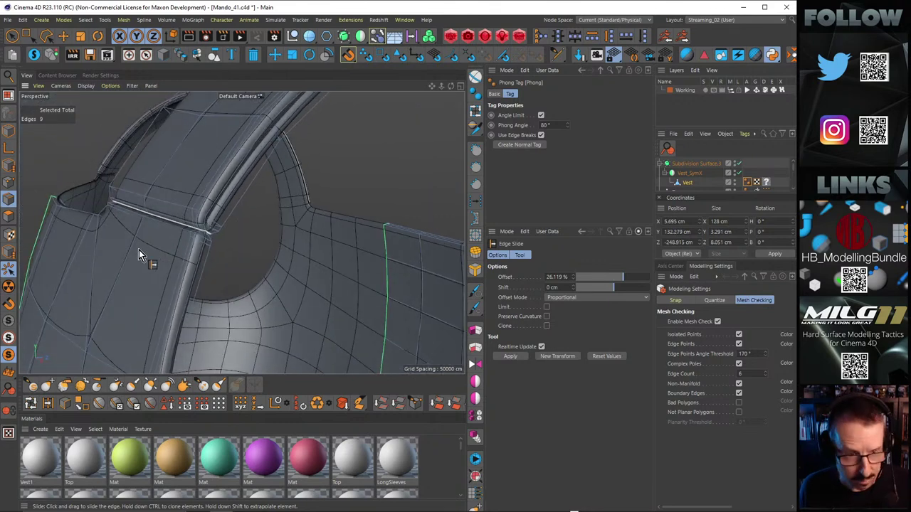
{"action": "key", "text": "ctrl+r"}
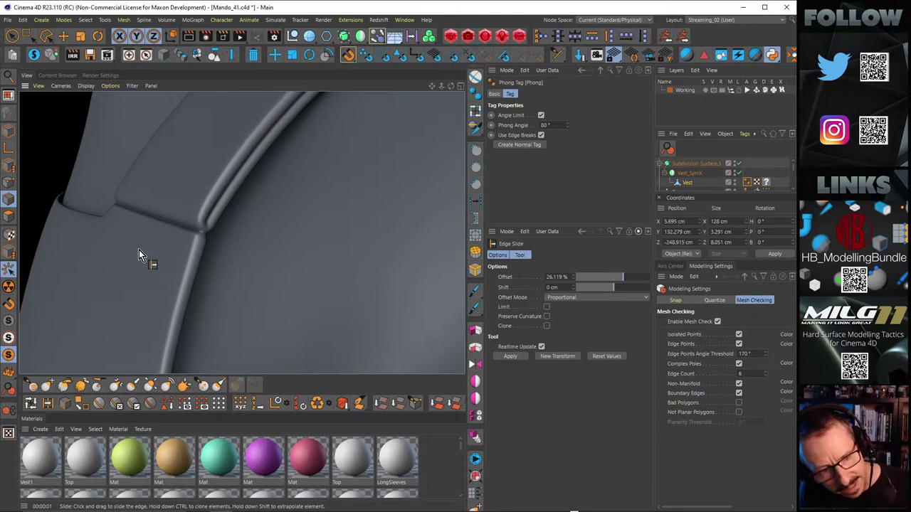
{"action": "left_click_drag", "start_coordinate": [166, 239], "coordinate": [271, 205], "text": "alt"}
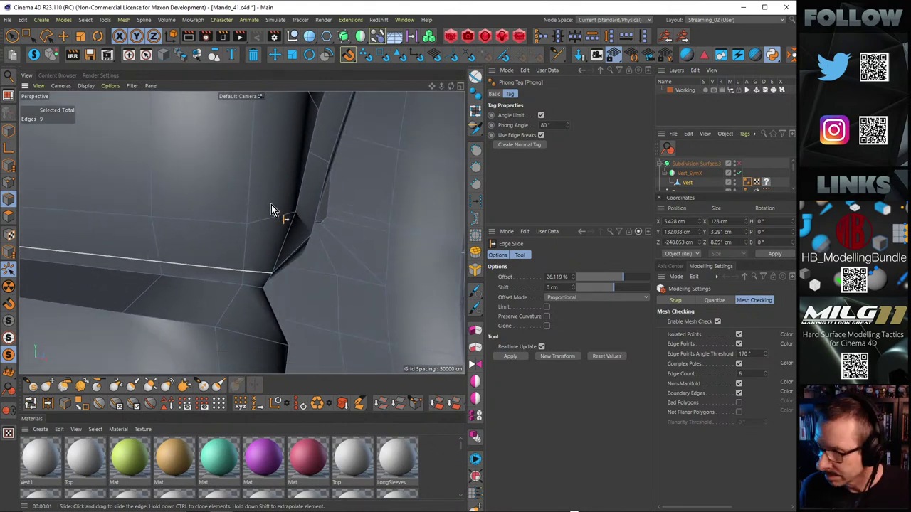
Step: Select the two short edges at the groove's armhole end and move them inwards along X by about 0.4 cm
{"action": "left_click", "coordinate": [64, 36]}
{"action": "left_click", "coordinate": [255, 272]}
{"action": "left_click_drag", "start_coordinate": [254, 273], "coordinate": [168, 297], "text": "alt"}
{"action": "left_click", "coordinate": [247, 286]}
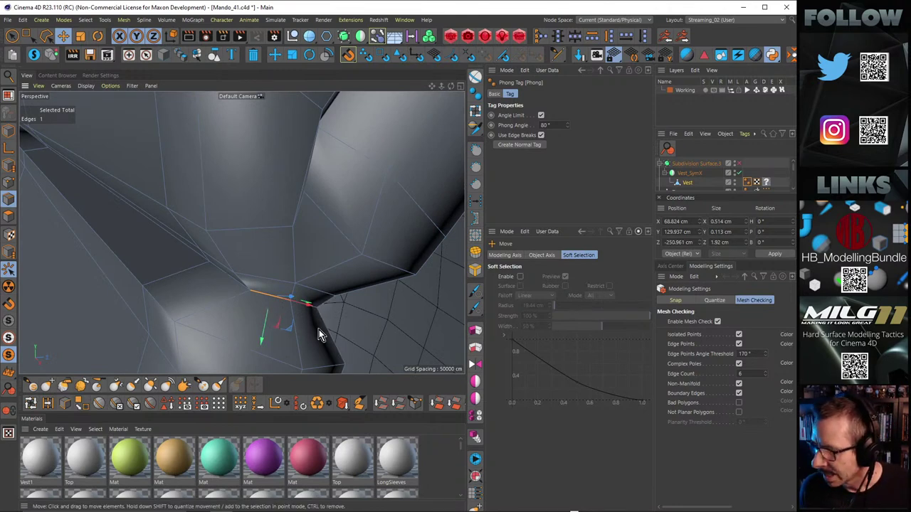
{"action": "scroll", "coordinate": [320, 311], "scroll_direction": "up", "scroll_amount": 2}
{"action": "right_click_drag", "start_coordinate": [329, 286], "coordinate": [282, 290], "text": "alt"}
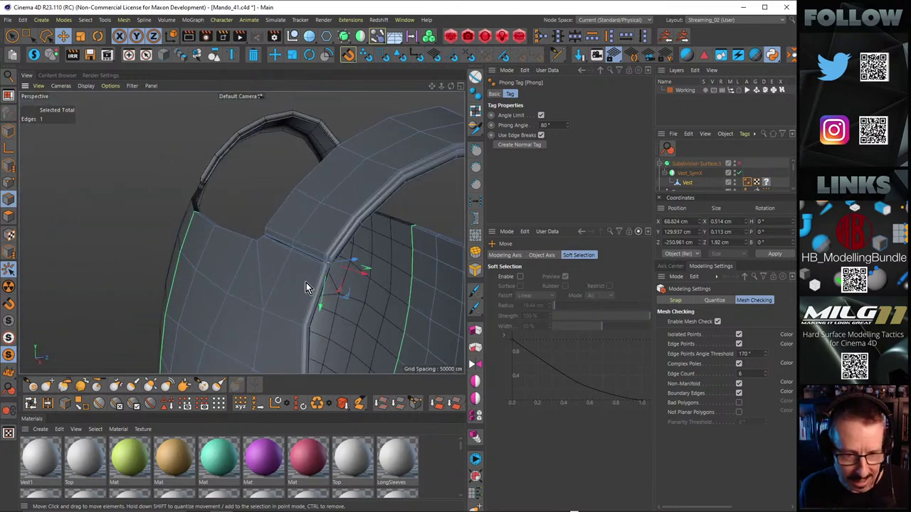
{"action": "left_click_drag", "start_coordinate": [306, 282], "coordinate": [350, 287], "text": "alt"}
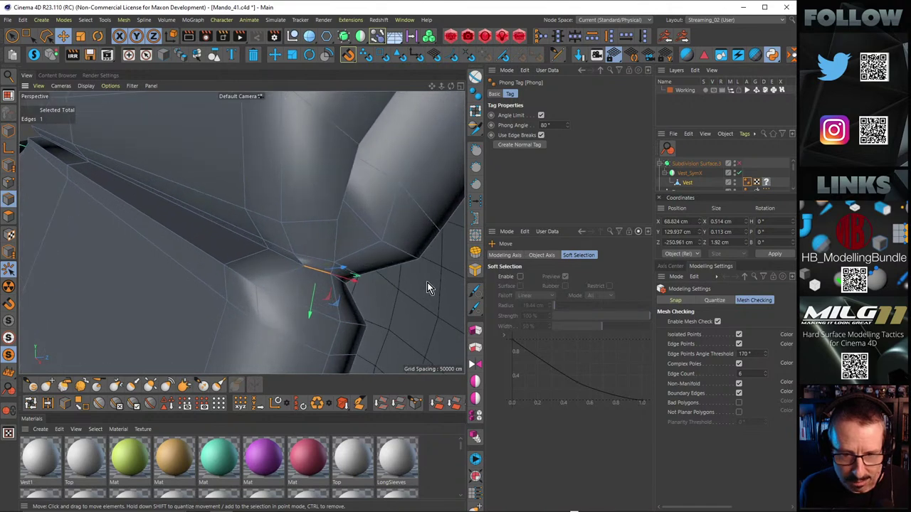
{"action": "left_click", "coordinate": [427, 282]}
{"action": "left_click", "coordinate": [339, 279]}
{"action": "left_click", "coordinate": [320, 271], "text": "shift"}
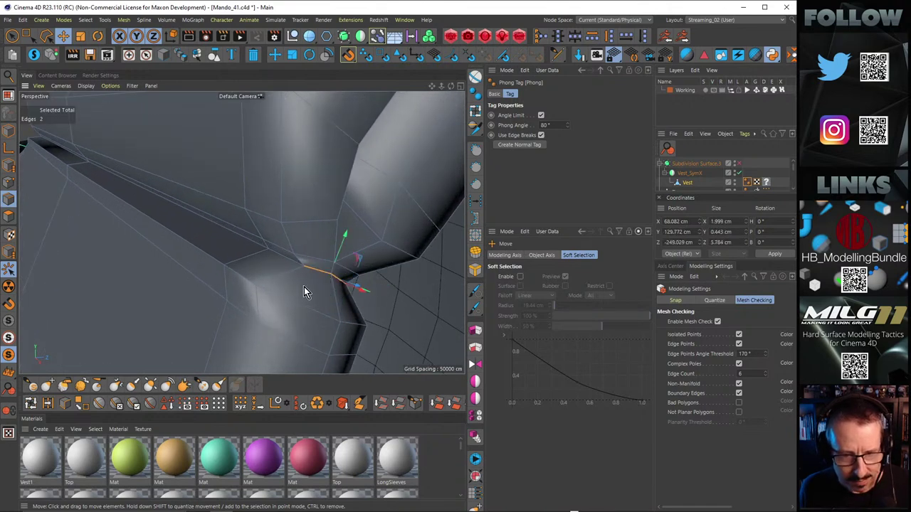
{"action": "left_click_drag", "start_coordinate": [304, 287], "coordinate": [332, 275], "text": "alt"}
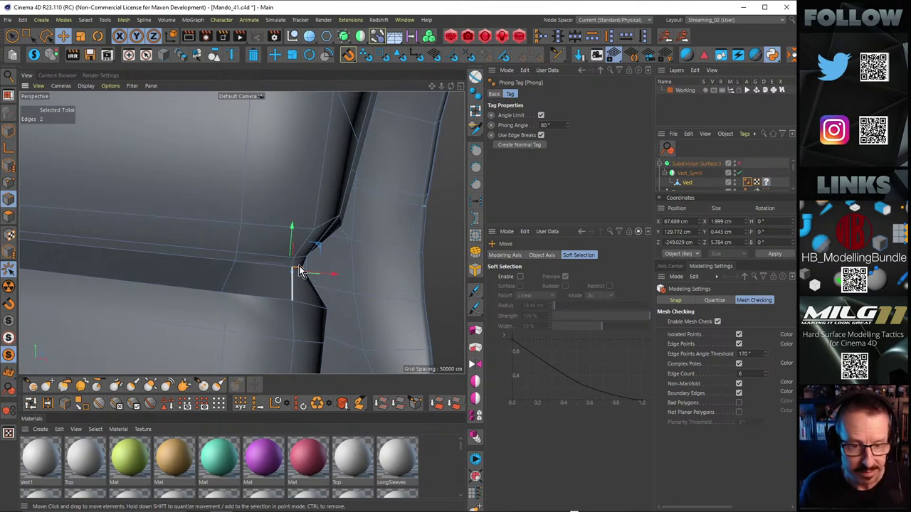
Step: Preview the subdivided seam corner beside the armhole in a close test render
{"action": "mouse_move", "coordinate": [302, 270]}
{"action": "left_mouse_down", "text": "alt"}
{"action": "mouse_move", "coordinate": [187, 234]}
{"action": "mouse_move", "coordinate": [337, 221]}
{"action": "mouse_move", "coordinate": [385, 232]}
{"action": "mouse_move", "coordinate": [386, 248]}
{"action": "mouse_move", "coordinate": [311, 303]}
{"action": "mouse_move", "coordinate": [289, 271]}
{"action": "mouse_move", "coordinate": [213, 255]}
{"action": "mouse_move", "coordinate": [276, 246]}
{"action": "mouse_move", "coordinate": [228, 242]}
{"action": "left_mouse_up", "text": "alt"}
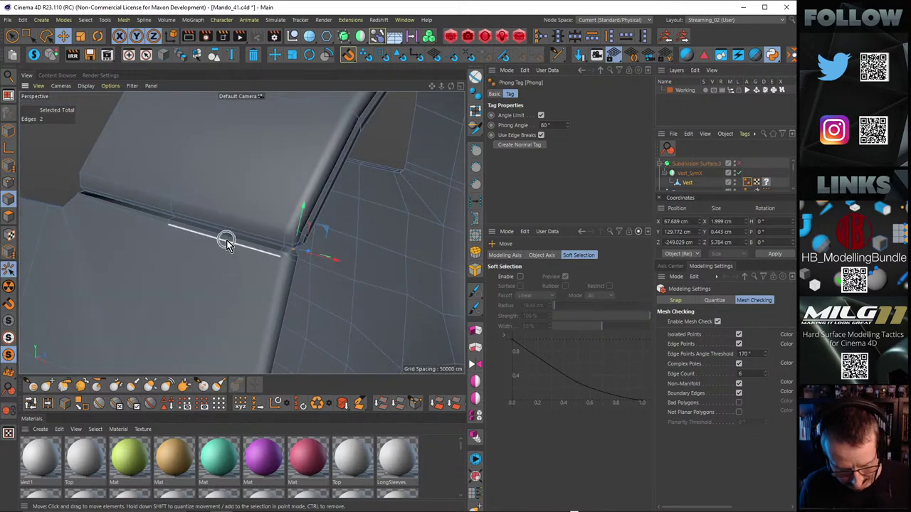
{"action": "key", "text": "q"}
{"action": "key", "text": "ctrl+r"}
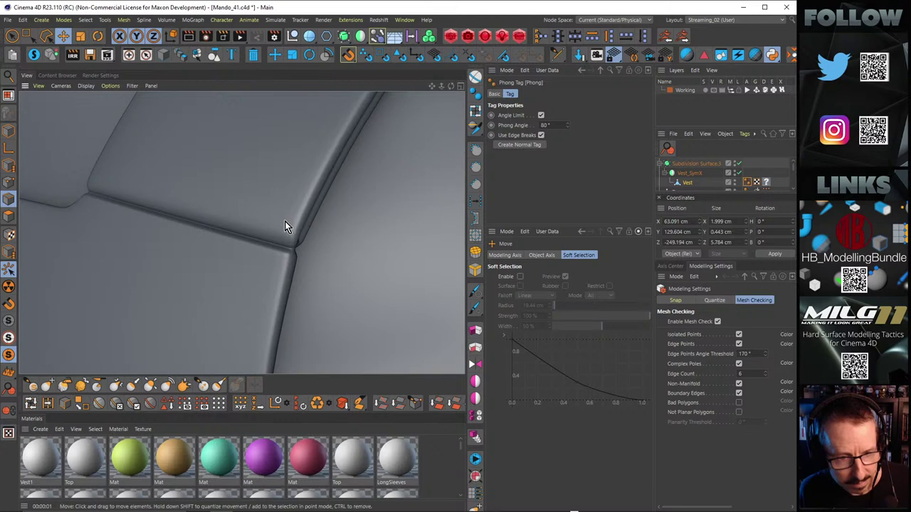
Step: Try to cut an edge with Line Cut from the groove's end point to the seam corner beside the armhole
{"action": "left_click_drag", "start_coordinate": [285, 225], "coordinate": [223, 226], "text": "alt"}
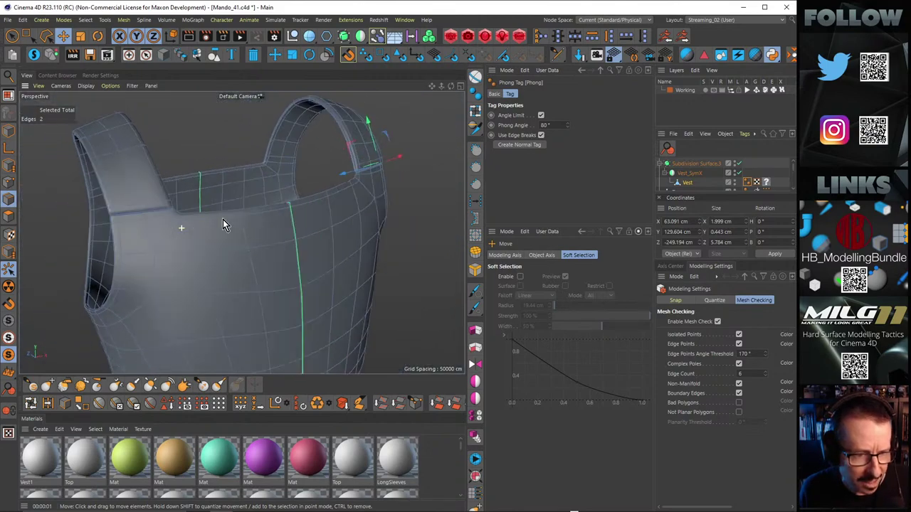
{"action": "left_click_drag", "start_coordinate": [281, 240], "coordinate": [280, 217], "text": "alt"}
{"action": "key", "text": "k"}
{"action": "key", "text": "l"}
{"action": "left_click", "coordinate": [240, 206]}
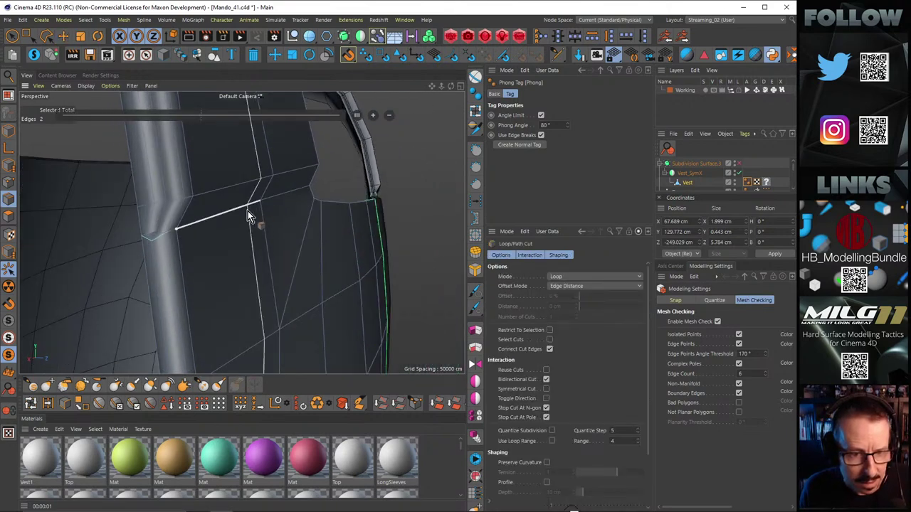
{"action": "left_click_drag", "start_coordinate": [172, 242], "coordinate": [226, 253], "text": "alt"}
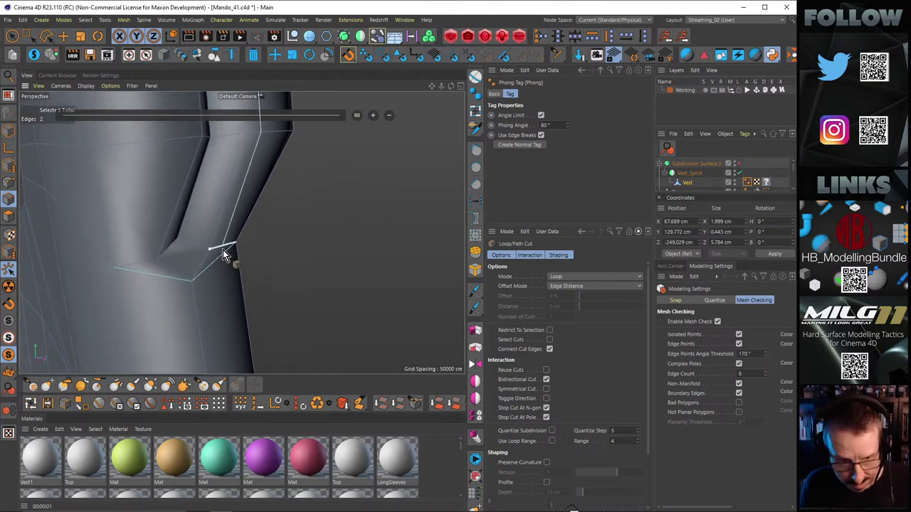
{"action": "key", "text": "k"}
{"action": "key", "text": "k"}
{"action": "left_click", "coordinate": [178, 239]}
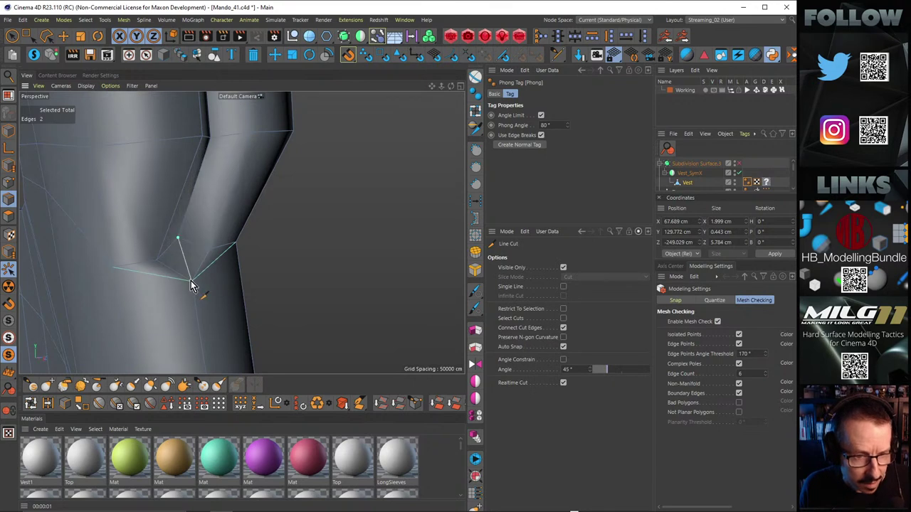
{"action": "key", "text": "k"}
{"action": "key", "text": "l"}
{"action": "left_click_drag", "start_coordinate": [190, 280], "coordinate": [220, 263], "text": "alt"}
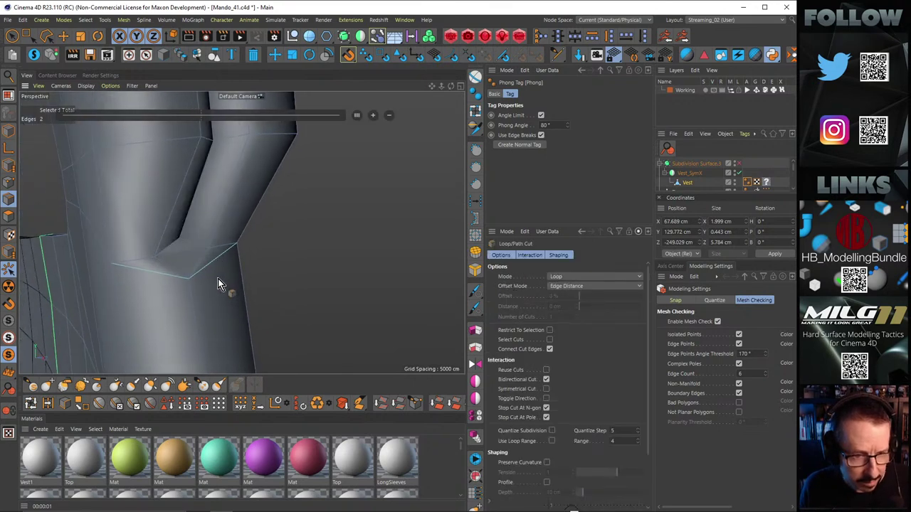
Step: Cut an edge with Line Cut from the seam corner to the rim edge just below the groove, replacing the diagonal edge
{"action": "key", "text": "k"}
{"action": "key", "text": "k"}
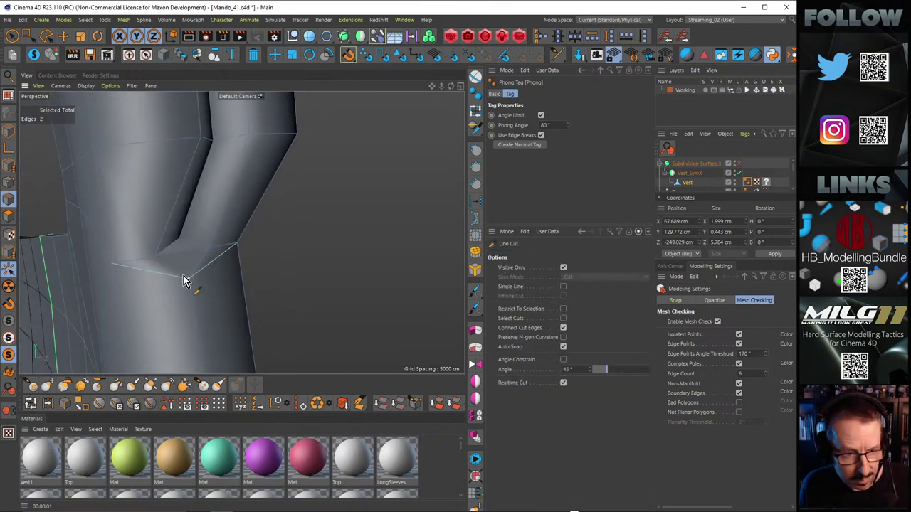
{"action": "left_click", "coordinate": [193, 273]}
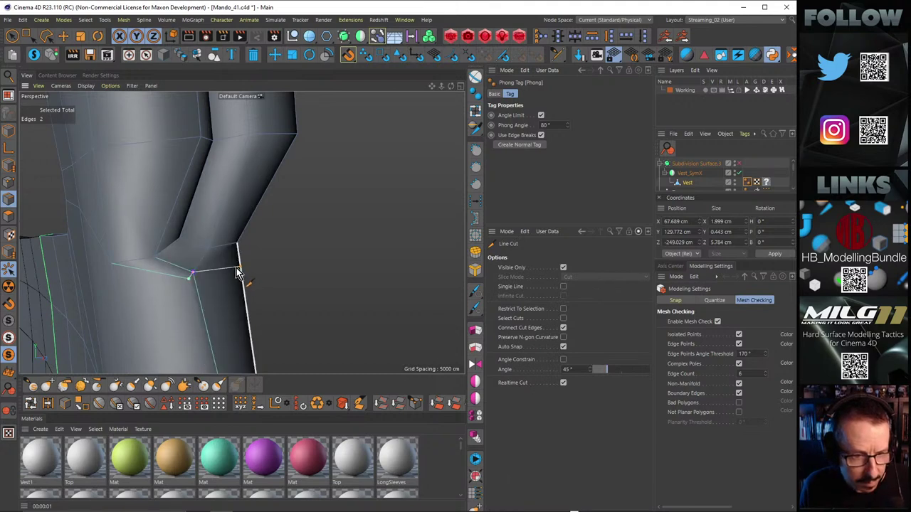
{"action": "left_click", "coordinate": [242, 268]}
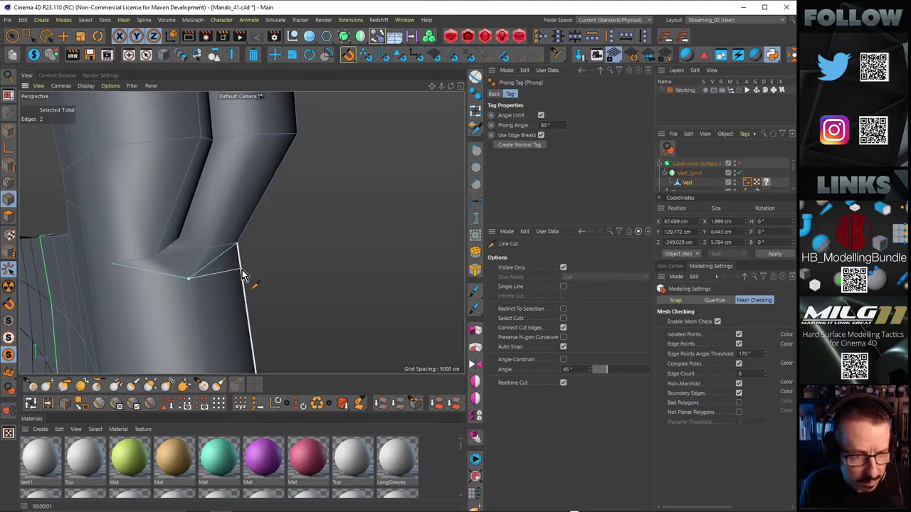
{"action": "left_click", "coordinate": [241, 270]}
{"action": "key", "text": "k"}
{"action": "key", "text": "l"}
Step: Try to cut a matching edge with Line Cut from the seam corner to the inner rim edge on the opposite side
{"action": "key", "text": "k"}
{"action": "key", "text": "k"}
{"action": "left_click", "coordinate": [190, 281]}
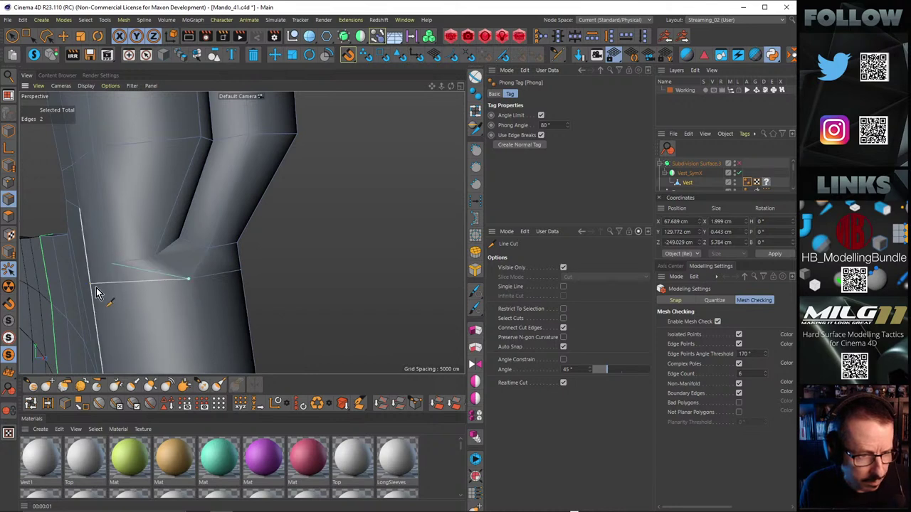
{"action": "left_click", "coordinate": [113, 291]}
{"action": "key", "text": "k"}
{"action": "key", "text": "l"}
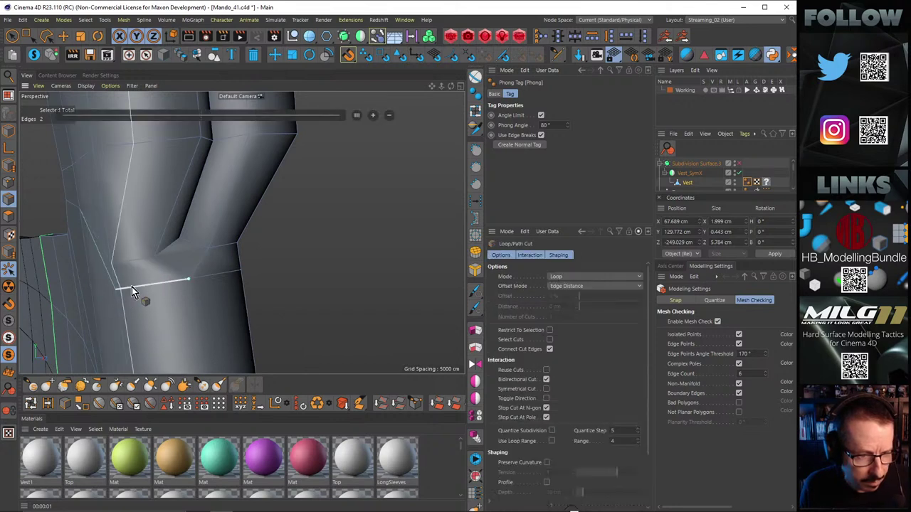
{"action": "left_click_drag", "start_coordinate": [184, 276], "coordinate": [199, 237], "text": "alt"}
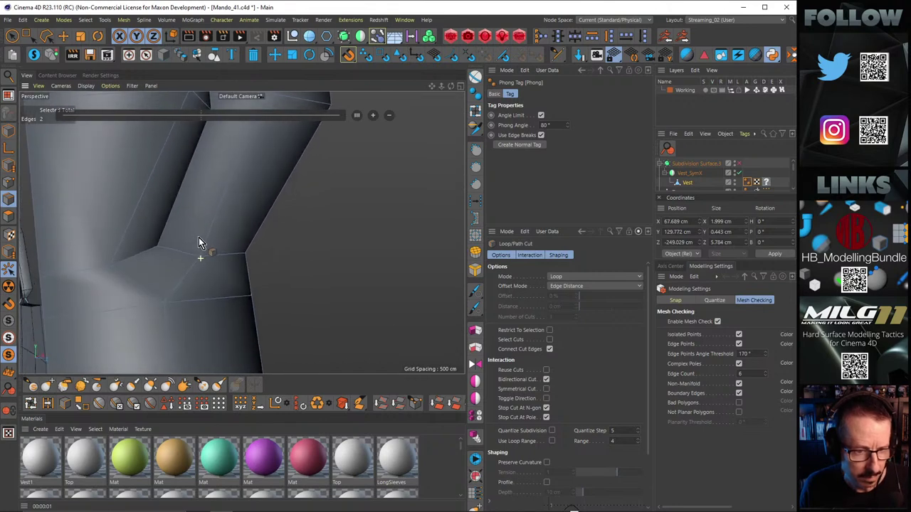
Step: Try to connect the groove's end point to the seam corner with the Polygon Pen
{"action": "key", "text": "e"}
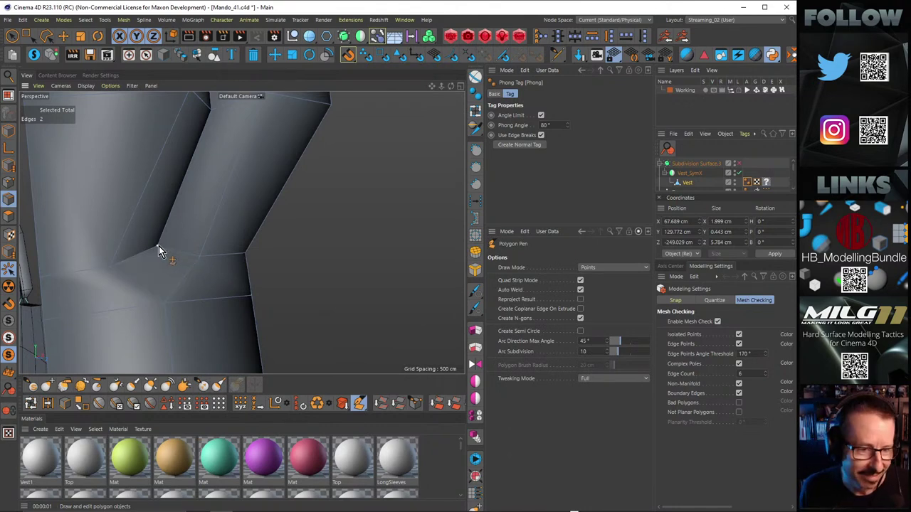
{"action": "left_click_drag", "start_coordinate": [159, 245], "coordinate": [163, 304]}
{"action": "scroll", "coordinate": [163, 244], "scroll_direction": "down", "scroll_amount": 4}
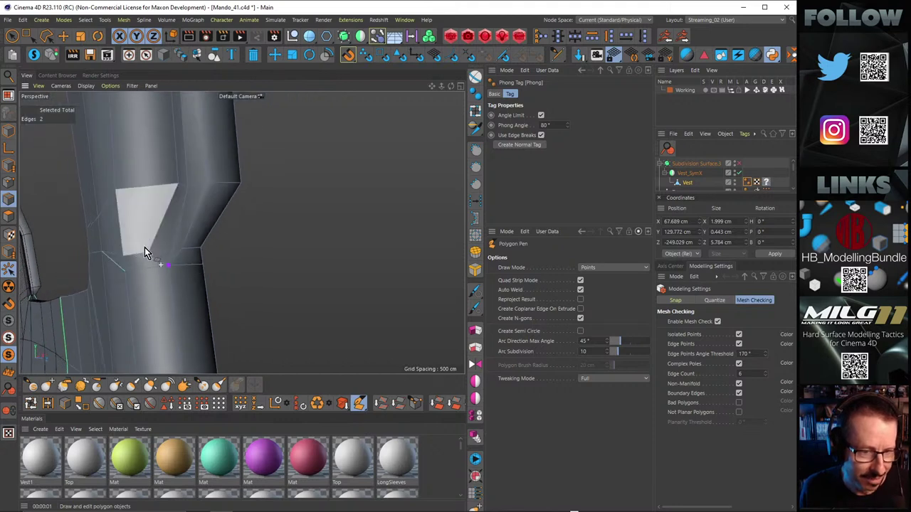
Step: Examine the seam corner, the groove's end and the armhole rim from several sides
{"action": "left_click_drag", "start_coordinate": [145, 248], "coordinate": [286, 246], "text": "alt"}
{"action": "key", "text": "q"}
{"action": "right_click_drag", "start_coordinate": [286, 246], "coordinate": [244, 248], "text": "alt"}
{"action": "mouse_move", "coordinate": [244, 248]}
{"action": "left_mouse_down", "text": "alt"}
{"action": "mouse_move", "coordinate": [393, 229]}
{"action": "mouse_move", "coordinate": [366, 242]}
{"action": "mouse_move", "coordinate": [405, 222]}
{"action": "mouse_move", "coordinate": [426, 255]}
{"action": "mouse_move", "coordinate": [330, 259]}
{"action": "mouse_move", "coordinate": [420, 227]}
{"action": "mouse_move", "coordinate": [398, 242]}
{"action": "mouse_move", "coordinate": [302, 257]}
{"action": "mouse_move", "coordinate": [304, 273]}
{"action": "mouse_move", "coordinate": [296, 238]}
{"action": "mouse_move", "coordinate": [232, 257]}
{"action": "left_mouse_up", "text": "alt"}
{"action": "right_click_drag", "start_coordinate": [289, 248], "coordinate": [399, 290], "text": "alt"}
{"action": "left_click_drag", "start_coordinate": [242, 233], "coordinate": [145, 251], "text": "alt"}
{"action": "scroll", "coordinate": [219, 251], "scroll_direction": "down", "scroll_amount": 5}
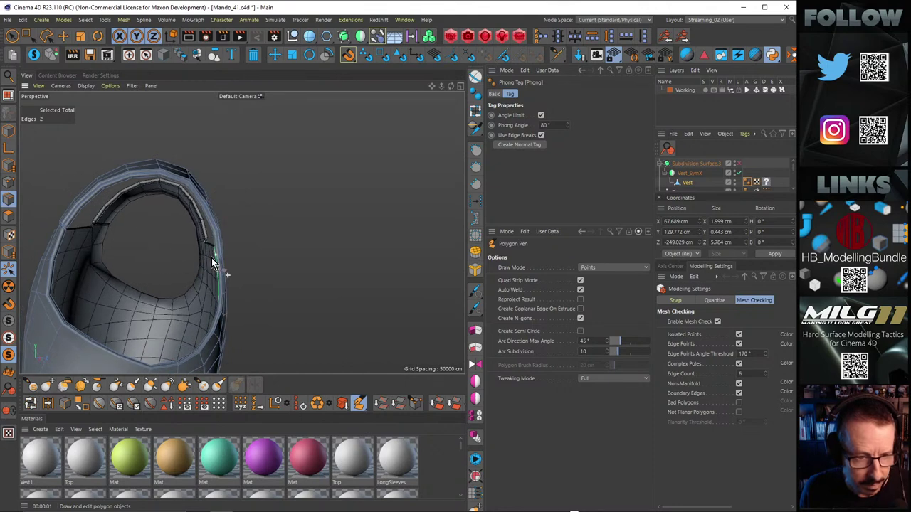
{"action": "right_click_drag", "start_coordinate": [213, 259], "coordinate": [341, 271], "text": "alt"}
{"action": "middle_click_drag", "start_coordinate": [342, 271], "coordinate": [245, 226], "text": "alt"}
{"action": "left_click_drag", "start_coordinate": [244, 226], "coordinate": [234, 214], "text": "alt"}
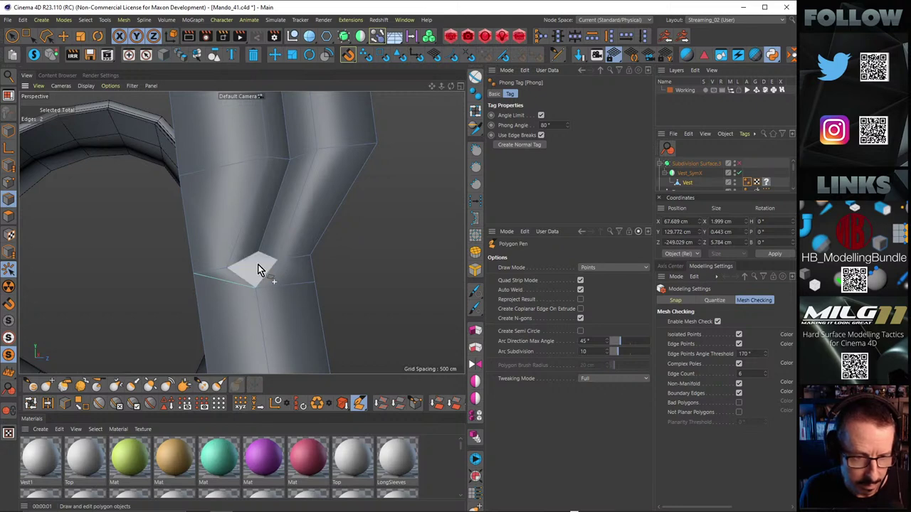
Step: Cut an edge with Line Cut across the quad at the groove's end, joining its two side corner points
{"action": "left_click_drag", "start_coordinate": [258, 270], "coordinate": [280, 260], "text": "alt"}
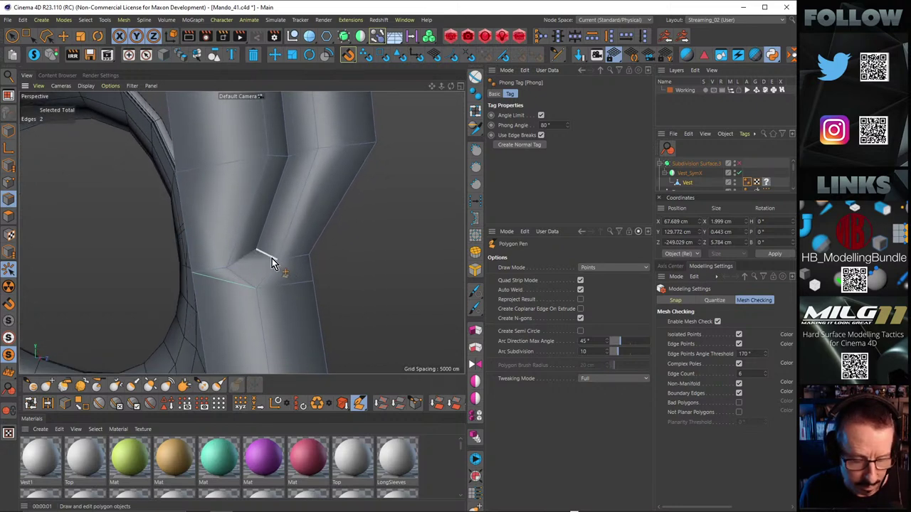
{"action": "key", "text": "k"}
{"action": "key", "text": "k"}
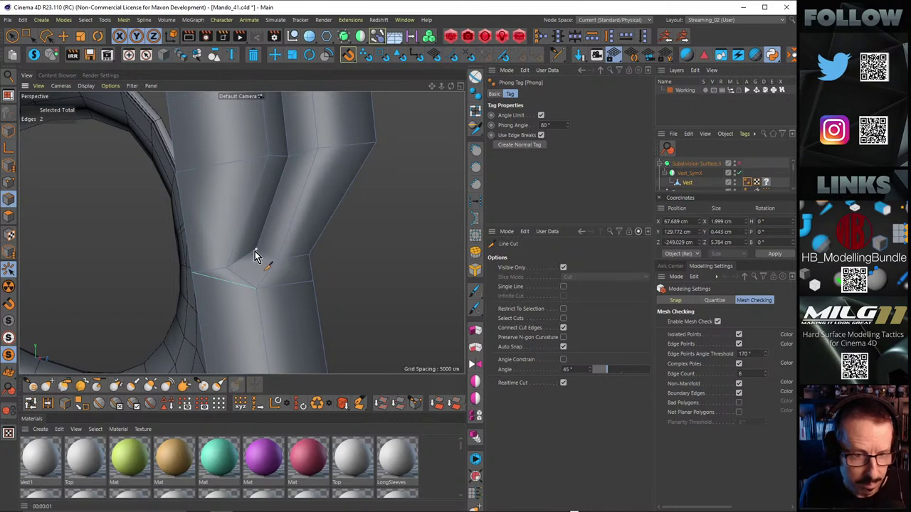
{"action": "key", "text": "m"}
{"action": "key", "text": "e"}
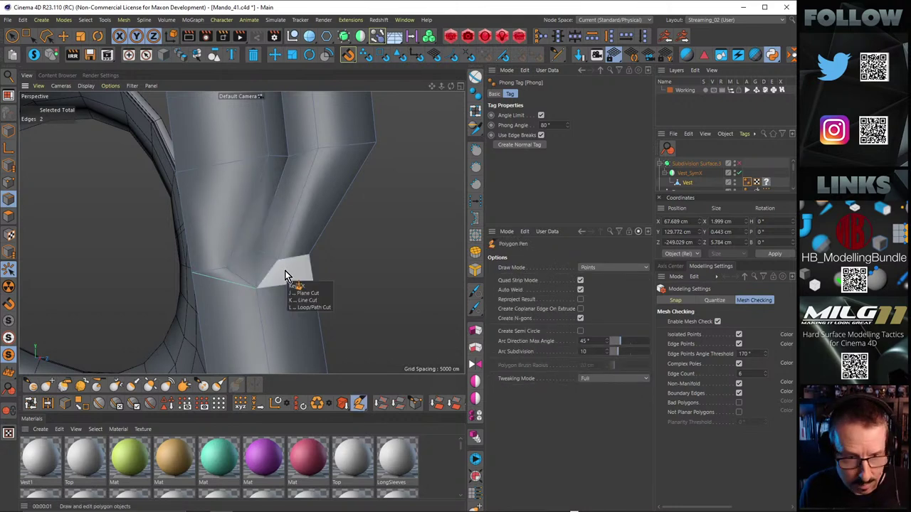
{"action": "key", "text": "k"}
{"action": "key", "text": "k"}
{"action": "left_click", "coordinate": [281, 264]}
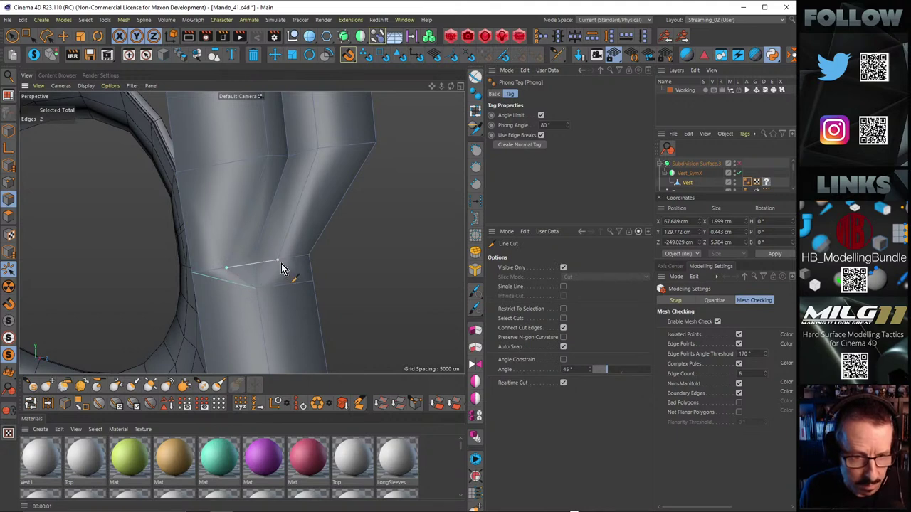
Step: Insert a loop cut around the rim and groove just above the seam corner, at an offset of about 12% (1.14 cm)
{"action": "key", "text": "m"}
{"action": "key", "text": "e"}
{"action": "left_click_drag", "start_coordinate": [275, 262], "coordinate": [284, 277], "text": "alt"}
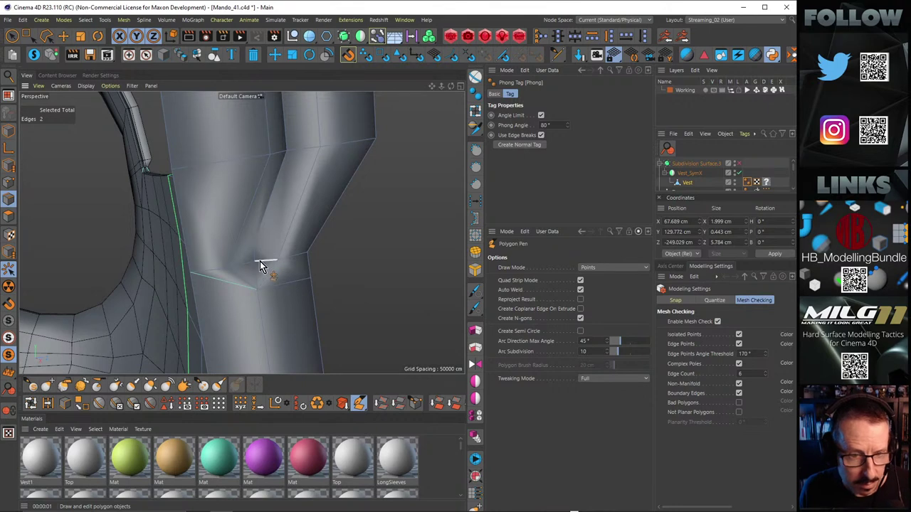
{"action": "left_click", "coordinate": [254, 274]}
{"action": "mouse_move", "coordinate": [296, 277]}
{"action": "left_mouse_down", "text": "alt"}
{"action": "mouse_move", "coordinate": [246, 288]}
{"action": "mouse_move", "coordinate": [279, 276]}
{"action": "mouse_move", "coordinate": [230, 280]}
{"action": "mouse_move", "coordinate": [233, 270]}
{"action": "mouse_move", "coordinate": [282, 268]}
{"action": "left_mouse_up", "text": "alt"}
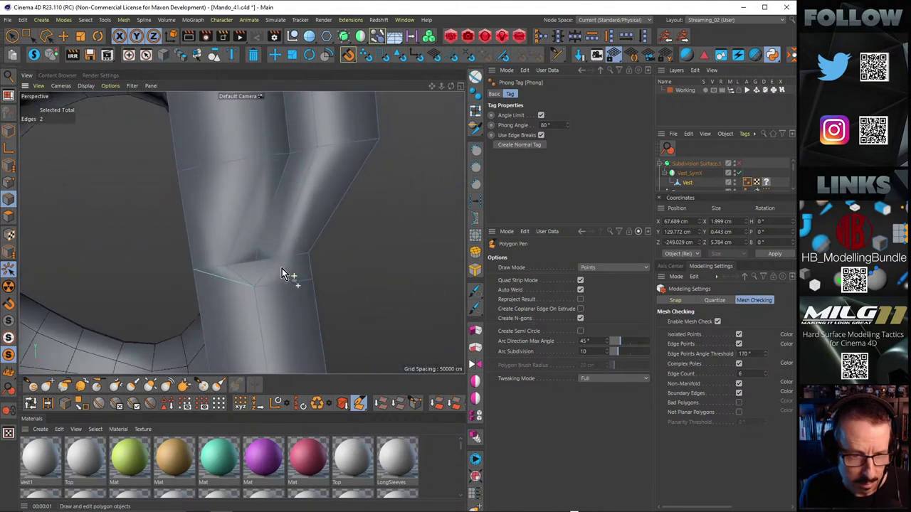
{"action": "key", "text": "k"}
{"action": "key", "text": "l"}
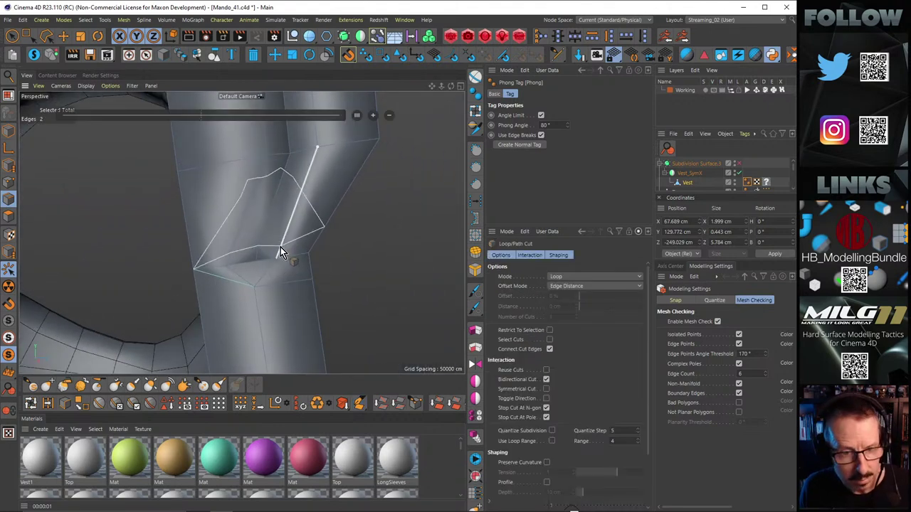
{"action": "left_click", "coordinate": [280, 247]}
{"action": "left_click_drag", "start_coordinate": [292, 249], "coordinate": [293, 271], "text": "alt"}
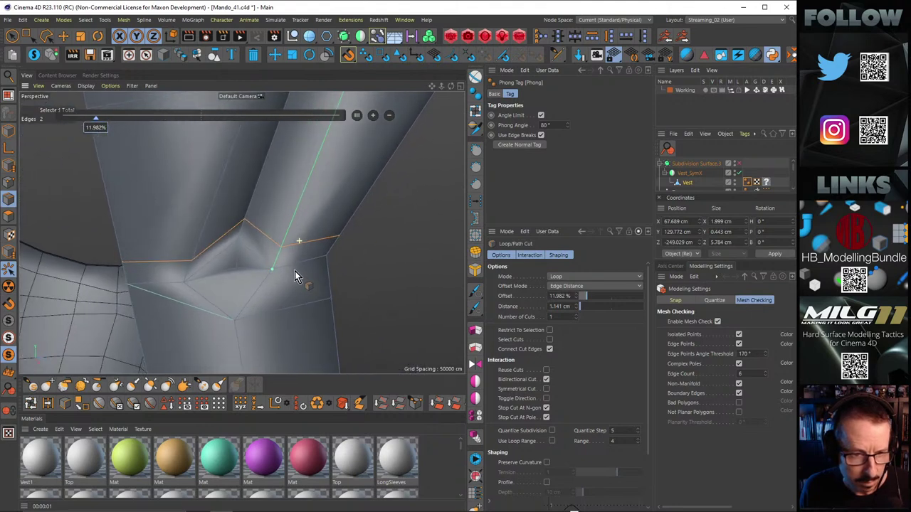
Step: Insert a loop cut just below the strap seam, starting on the inner rim edge at about 4.7% (2.04 cm)
{"action": "key", "text": "m"}
{"action": "key", "text": "e"}
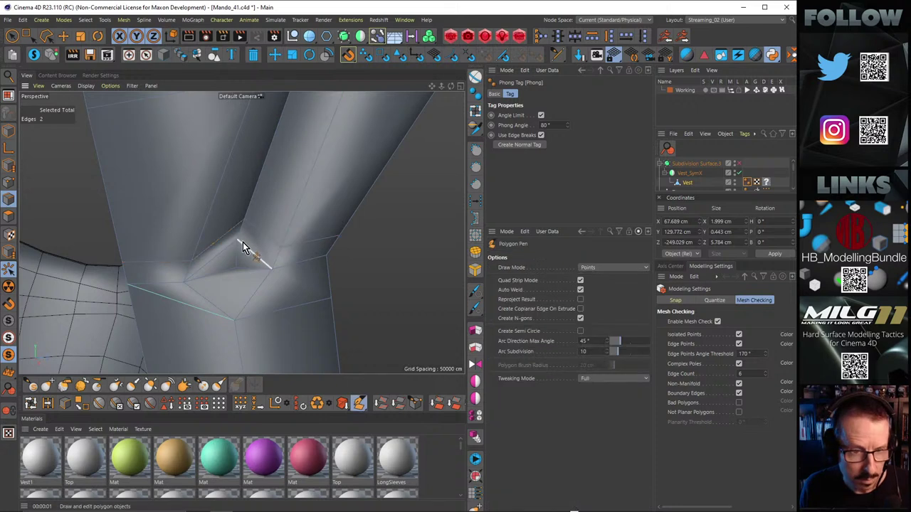
{"action": "scroll", "coordinate": [246, 255], "scroll_direction": "down", "scroll_amount": 5}
{"action": "left_click_drag", "start_coordinate": [246, 260], "coordinate": [236, 283], "text": "alt"}
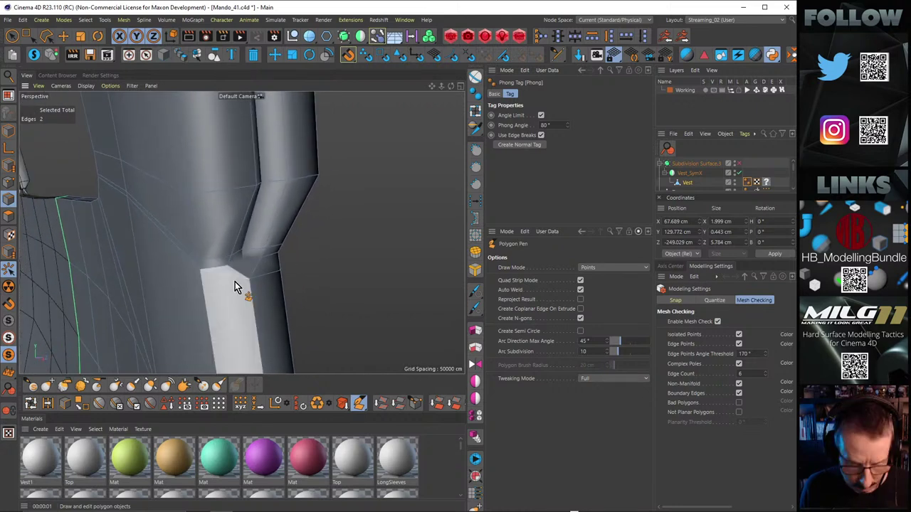
{"action": "key", "text": "k"}
{"action": "key", "text": "l"}
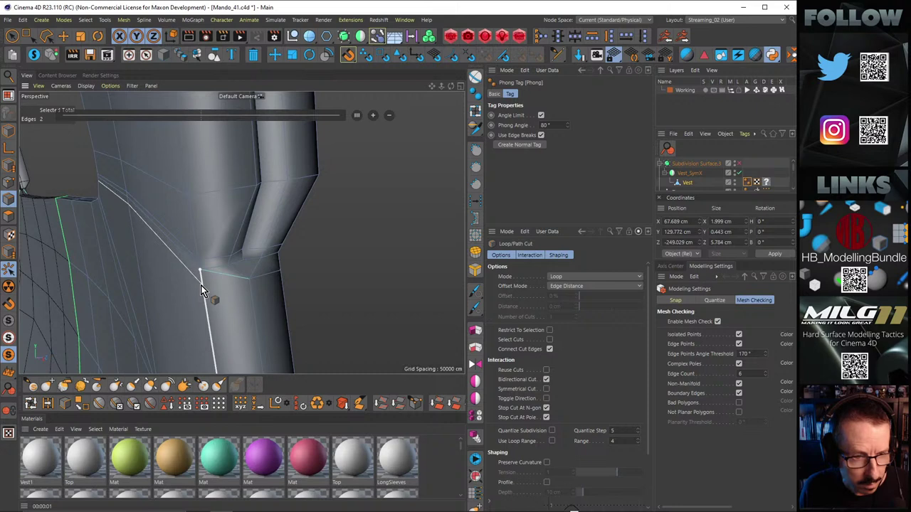
{"action": "left_click", "coordinate": [202, 287]}
{"action": "left_click_drag", "start_coordinate": [202, 287], "coordinate": [238, 280], "text": "alt"}
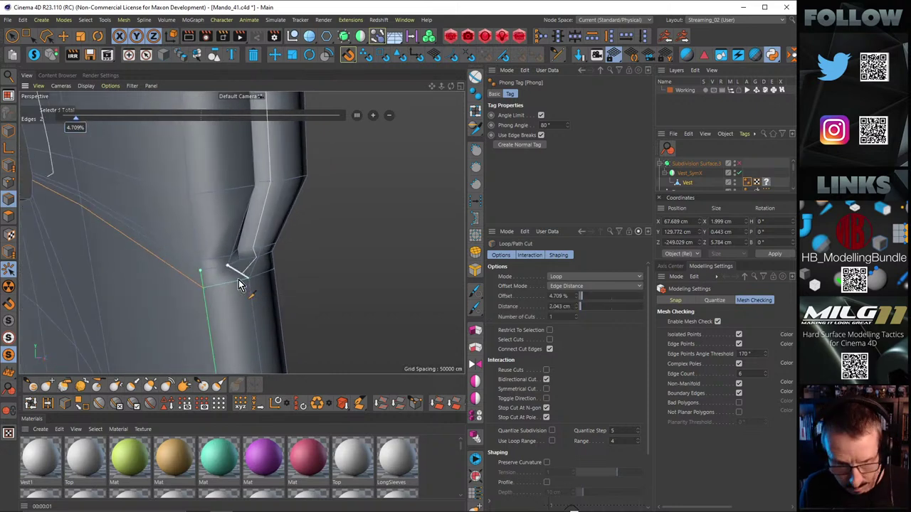
Step: Connect the seam corner to the end of the lower seam loop with Line Cut, replacing the diagonal edge
{"action": "key", "text": "k"}
{"action": "key", "text": "k"}
{"action": "key", "text": "k"}
{"action": "key", "text": "l"}
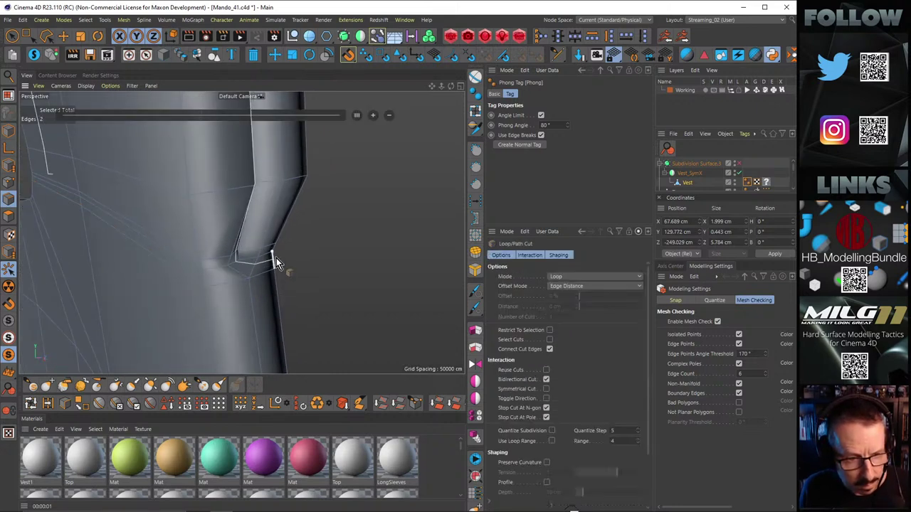
{"action": "left_click_drag", "start_coordinate": [265, 250], "coordinate": [124, 260], "text": "alt"}
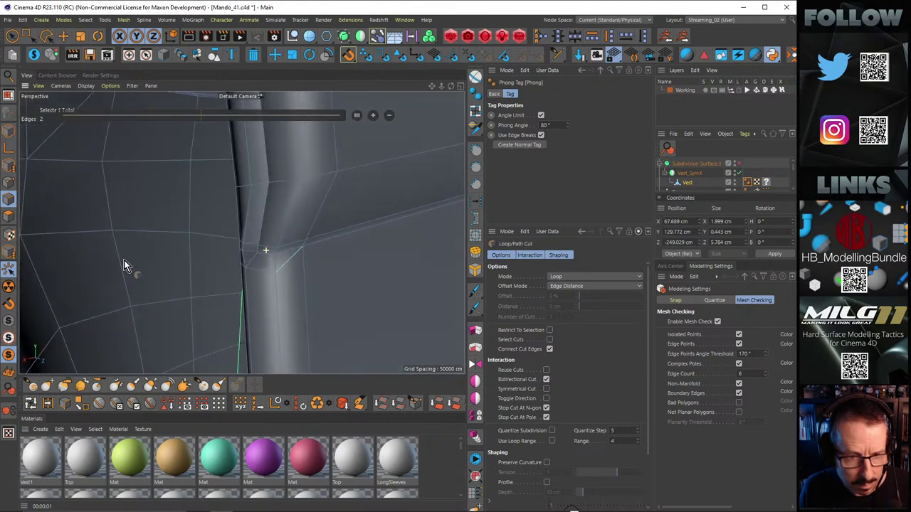
{"action": "left_click", "coordinate": [303, 265]}
{"action": "key", "text": "k"}
{"action": "key", "text": "k"}
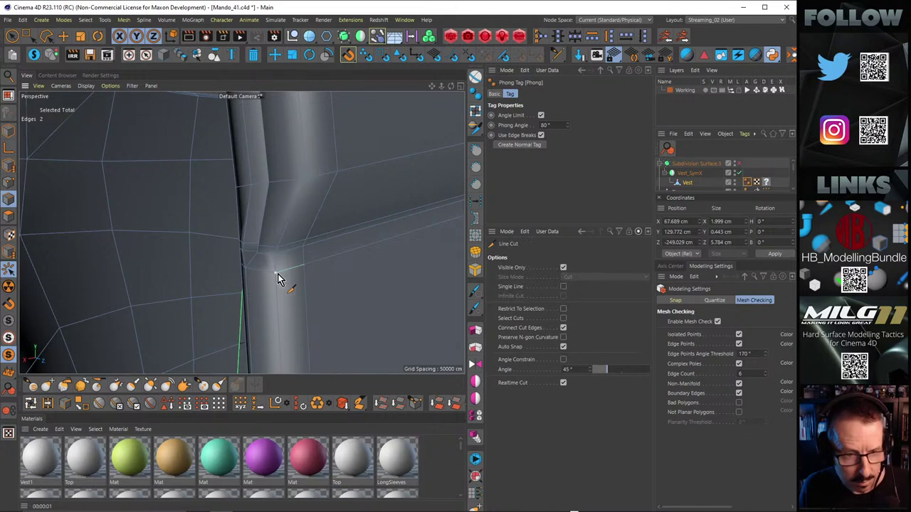
{"action": "left_click", "coordinate": [275, 272]}
{"action": "left_click", "coordinate": [304, 265]}
{"action": "key", "text": "k"}
{"action": "key", "text": "l"}
Step: Inspect the reworked corner and select two short edges around it in edge mode with the Move tool
{"action": "left_click_drag", "start_coordinate": [293, 228], "coordinate": [389, 228], "text": "alt"}
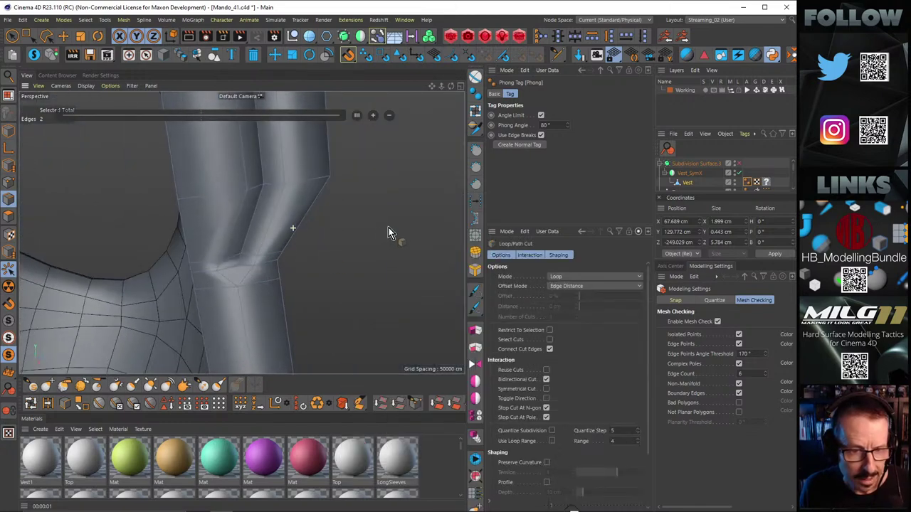
{"action": "left_click_drag", "start_coordinate": [230, 255], "coordinate": [199, 247], "text": "alt"}
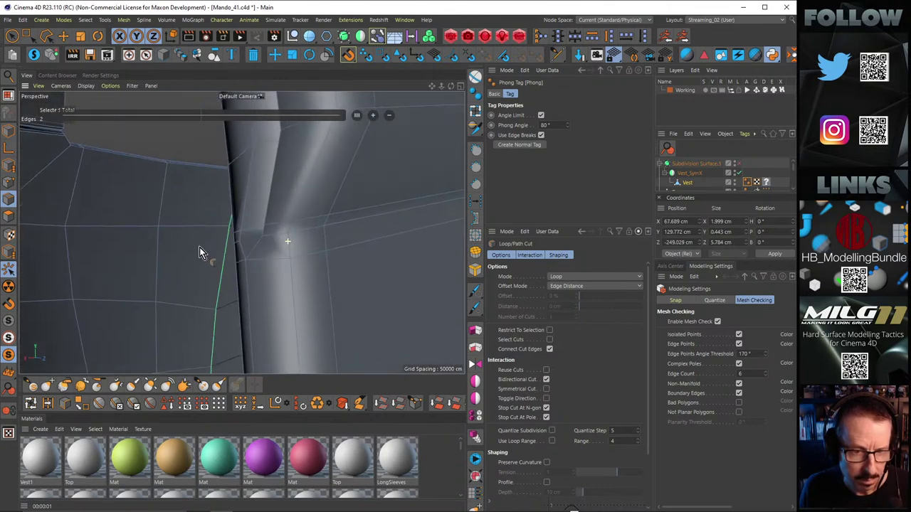
{"action": "left_click", "coordinate": [63, 36]}
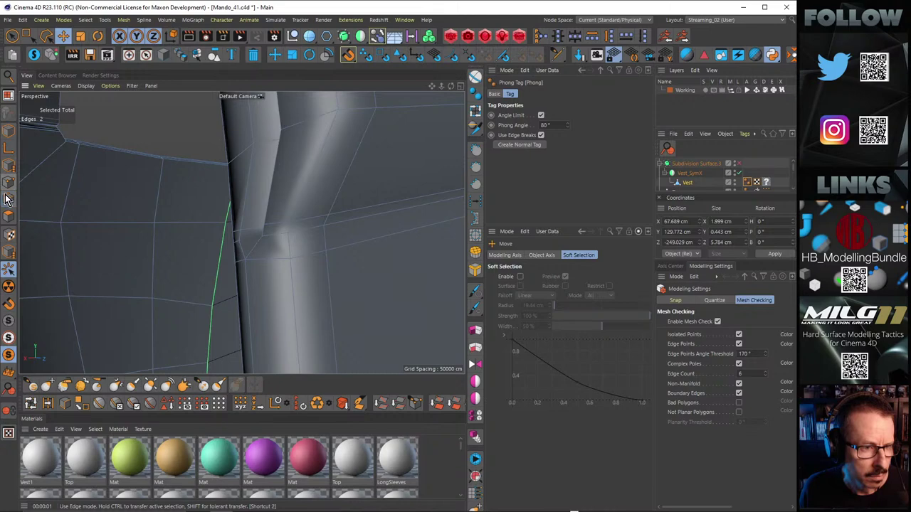
{"action": "left_click", "coordinate": [250, 267]}
{"action": "left_click", "coordinate": [317, 251], "text": "shift"}
Step: Cut a straight edge with Line Cut across the rim below the groove at the other seam corner, passing through its corner point
{"action": "left_click_drag", "start_coordinate": [317, 252], "coordinate": [154, 232], "text": "alt"}
{"action": "key", "text": "k"}
{"action": "key", "text": "k"}
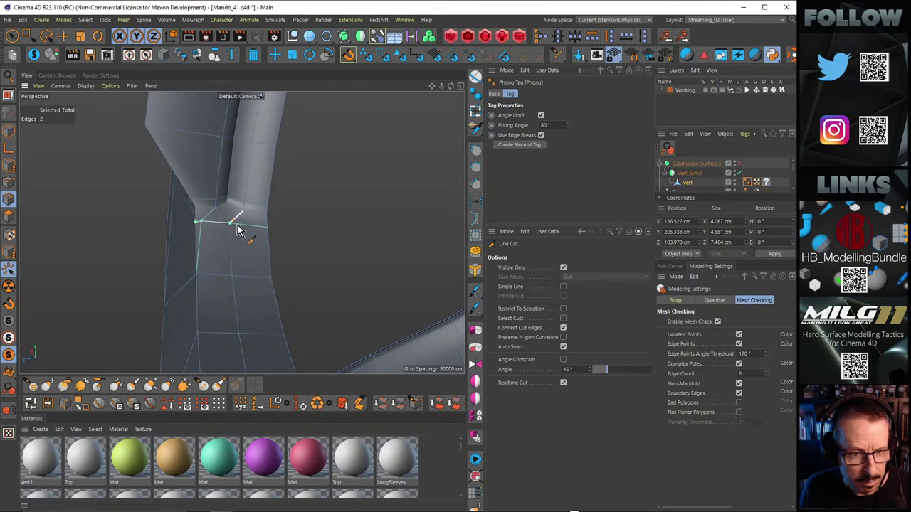
{"action": "right_click_drag", "start_coordinate": [249, 228], "coordinate": [284, 225], "text": "alt"}
{"action": "left_click", "coordinate": [282, 226]}
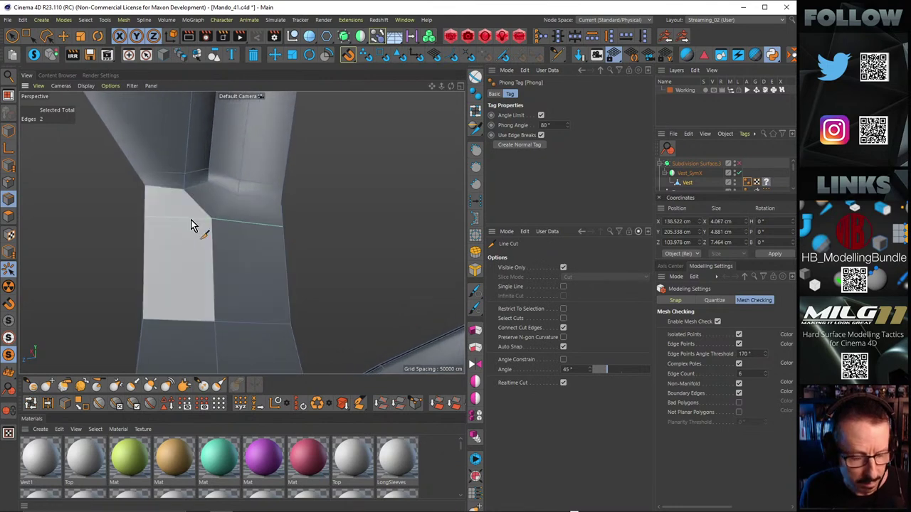
Step: Cut an edge with Line Cut across the rim just below the strap seam, passing through the rim's middle point
{"action": "key", "text": "u"}
{"action": "key", "text": "Return"}
{"action": "left_click_drag", "start_coordinate": [229, 244], "coordinate": [138, 234], "text": "alt"}
{"action": "left_click", "coordinate": [181, 200]}
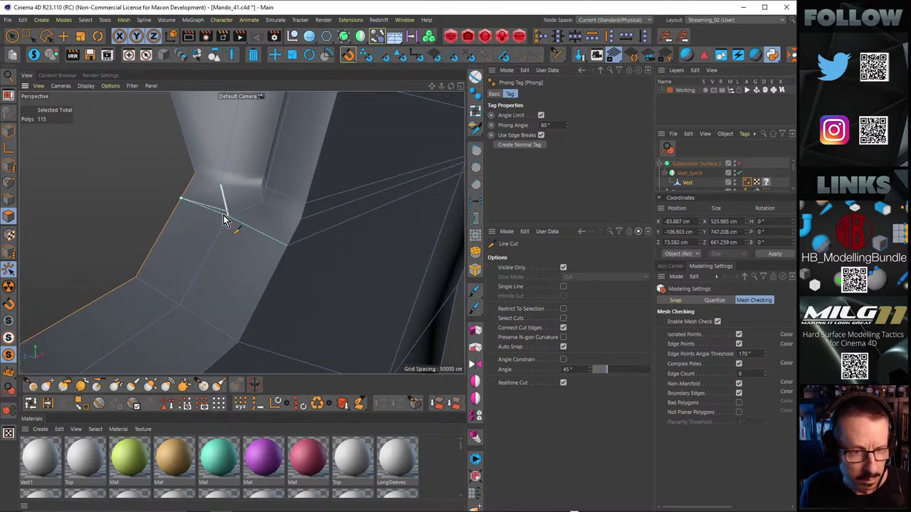
{"action": "left_click", "coordinate": [229, 215]}
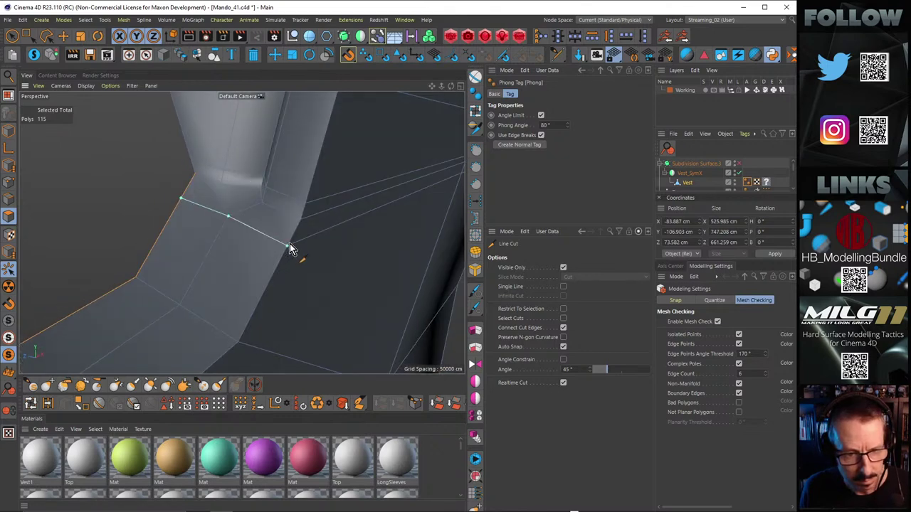
{"action": "key", "text": "e"}
{"action": "left_click_drag", "start_coordinate": [289, 244], "coordinate": [325, 223], "text": "alt"}
{"action": "key", "text": "Return"}
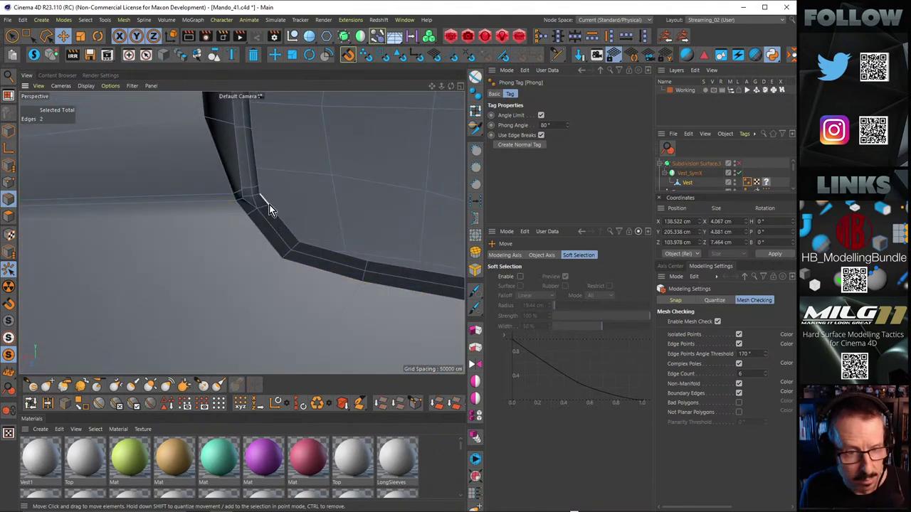
Step: Select the two short edges at the armhole rim corner and adjust them with the Move tool
{"action": "left_click", "coordinate": [265, 207]}
{"action": "left_click", "coordinate": [252, 211], "text": "shift"}
{"action": "left_click_drag", "start_coordinate": [234, 211], "coordinate": [384, 209]}
{"action": "key", "text": "q"}
{"action": "left_click_drag", "start_coordinate": [232, 232], "coordinate": [195, 254], "text": "alt"}
Step: Select the horizontal edge loops running across the vest's torso and up to the armhole
{"action": "double_click", "coordinate": [162, 269]}
{"action": "double_click", "coordinate": [180, 329], "text": "shift"}
{"action": "double_click", "coordinate": [185, 225], "text": "shift"}
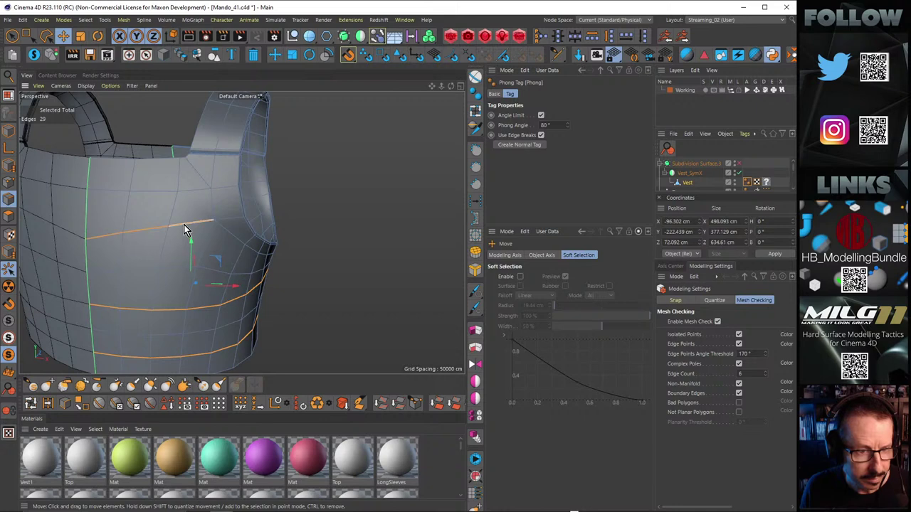
{"action": "left_click", "coordinate": [230, 218], "text": "shift"}
{"action": "left_click_drag", "start_coordinate": [226, 220], "coordinate": [145, 231], "text": "alt"}
{"action": "double_click", "coordinate": [145, 234], "text": "shift"}
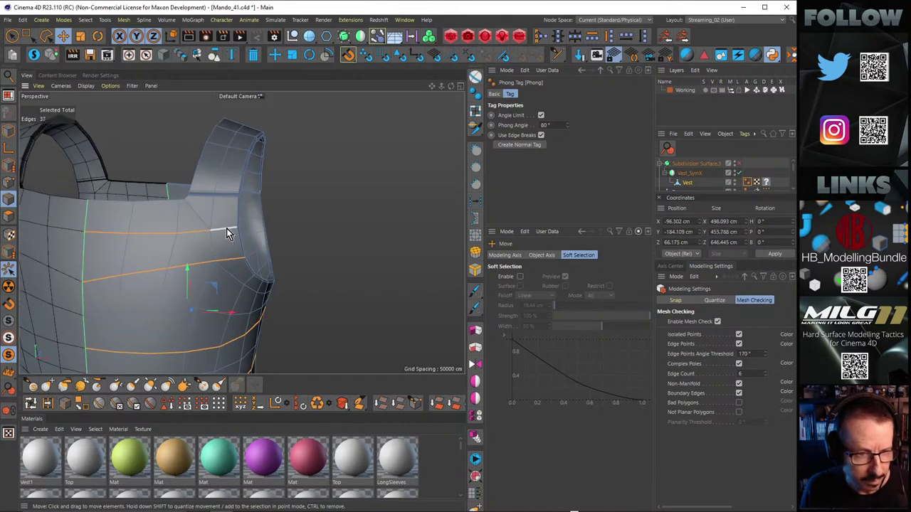
Step: Extend the edge selection along the two upper horizontal rows on the other torso panel, up to the symmetry border
{"action": "left_click_drag", "start_coordinate": [243, 267], "coordinate": [54, 192], "text": "alt"}
{"action": "key", "text": "m"}
{"action": "key", "text": "s"}
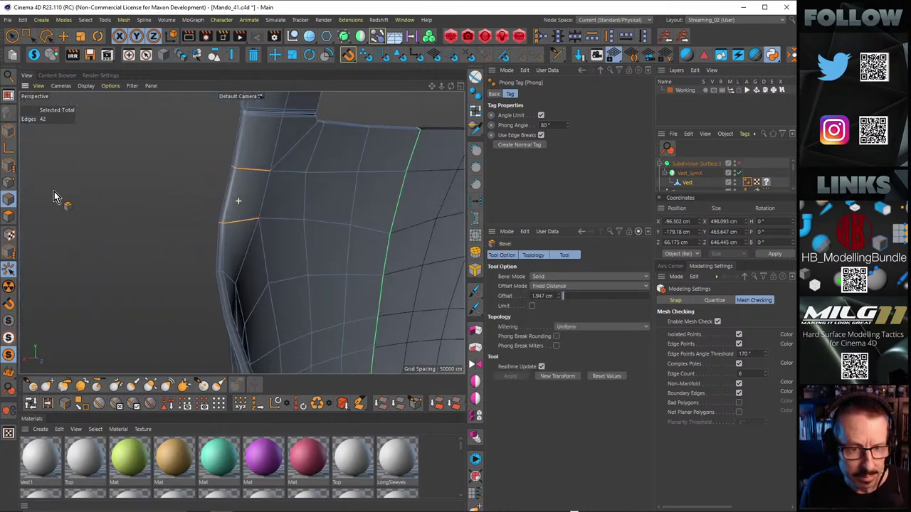
{"action": "left_click", "coordinate": [63, 35]}
{"action": "double_click", "coordinate": [291, 171], "text": "shift"}
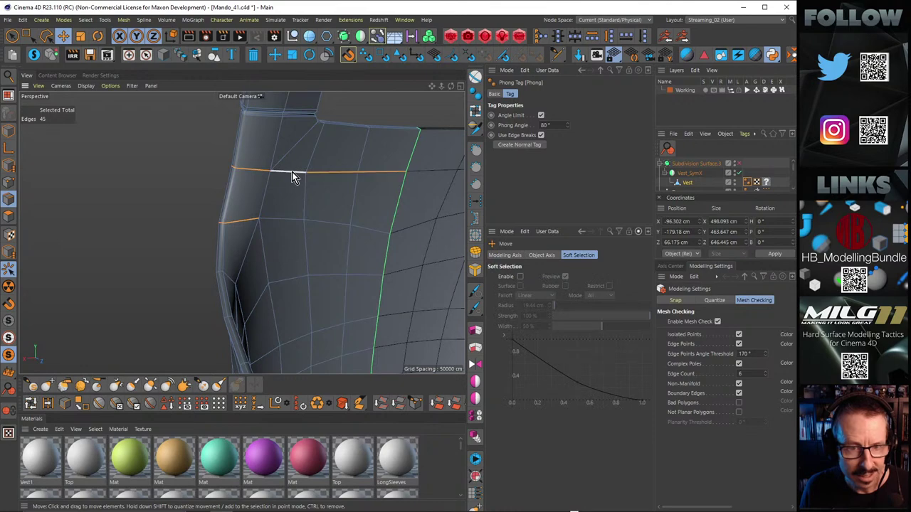
{"action": "double_click", "coordinate": [291, 226], "text": "shift"}
{"action": "left_click_drag", "start_coordinate": [329, 217], "coordinate": [260, 217], "text": "alt"}
{"action": "left_click_drag", "start_coordinate": [267, 262], "coordinate": [21, 237], "text": "alt"}
{"action": "left_click_drag", "start_coordinate": [180, 233], "coordinate": [208, 222], "text": "alt"}
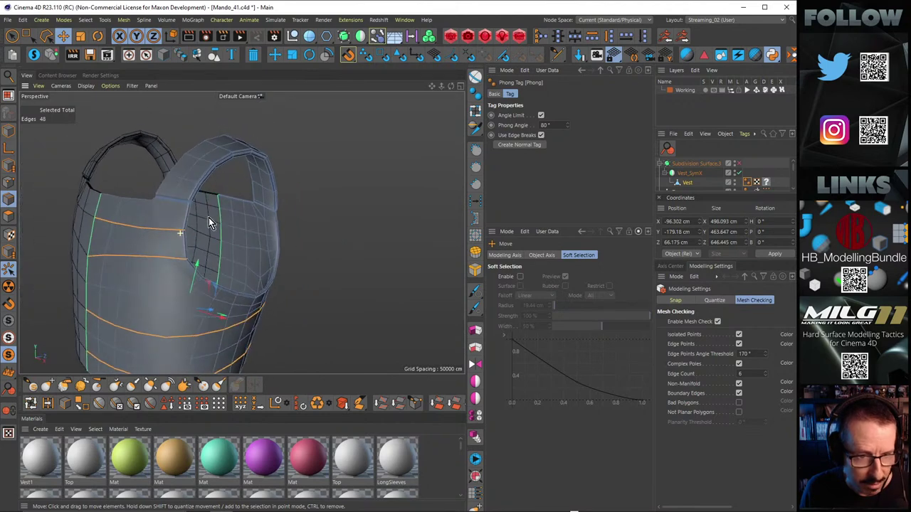
Step: Select the large outer panels of the vest's torso with Phong Break Selection, including both sides of the armhole
{"action": "left_click", "coordinate": [475, 79]}
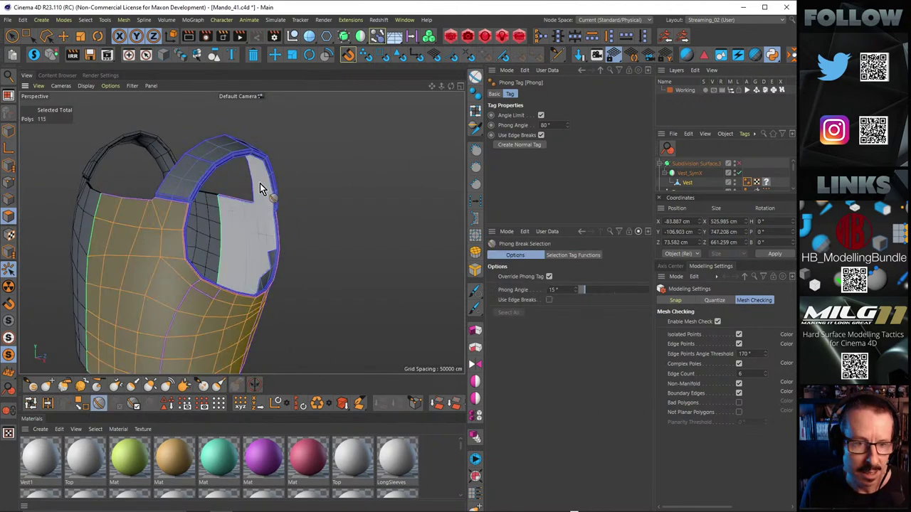
{"action": "left_click", "coordinate": [265, 219]}
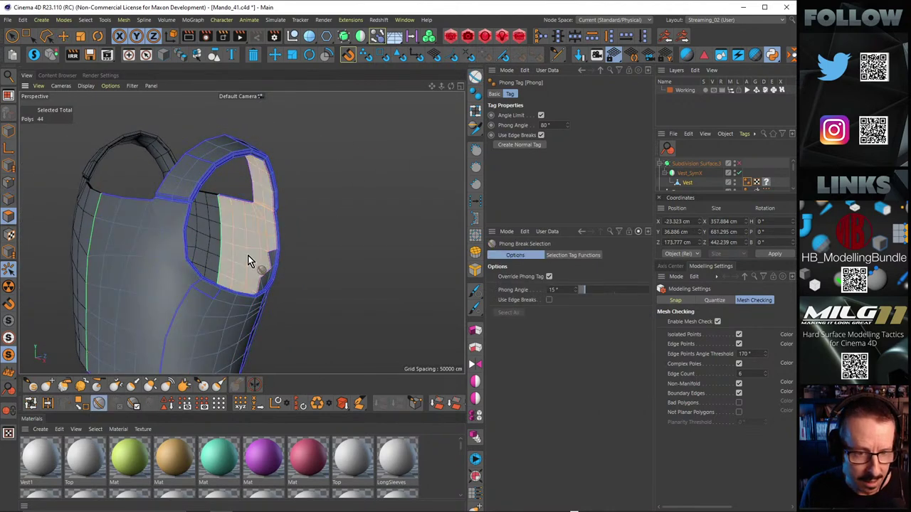
{"action": "left_click_drag", "start_coordinate": [248, 260], "coordinate": [360, 220], "text": "alt"}
{"action": "left_click", "coordinate": [279, 268], "text": "shift"}
{"action": "left_click", "coordinate": [336, 276], "text": "shift"}
{"action": "left_click", "coordinate": [315, 271], "text": "shift"}
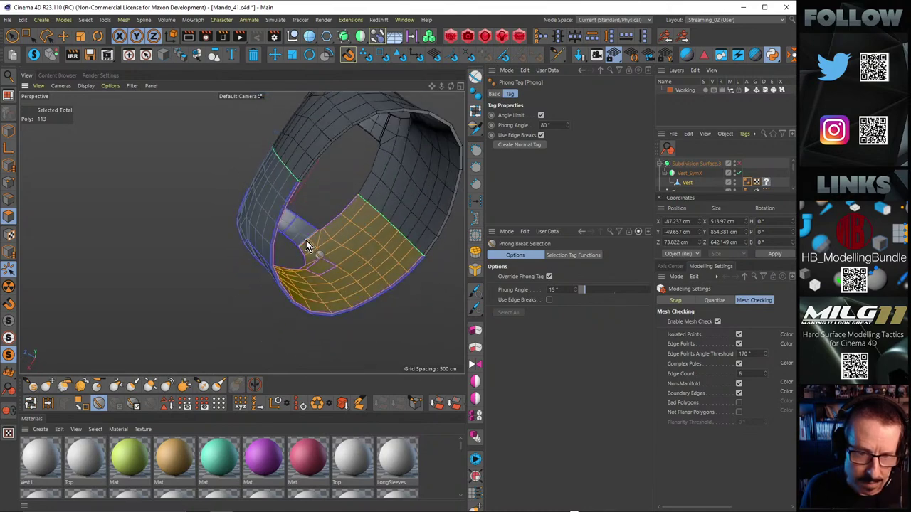
Step: Add the remaining shoulder strap segments and the seam groove faces to the panel selection with Phong Break Selection
{"action": "right_click_drag", "start_coordinate": [324, 243], "coordinate": [377, 234], "text": "alt"}
{"action": "left_click_drag", "start_coordinate": [378, 234], "coordinate": [298, 233], "text": "alt"}
{"action": "right_click_drag", "start_coordinate": [300, 220], "coordinate": [347, 218], "text": "alt"}
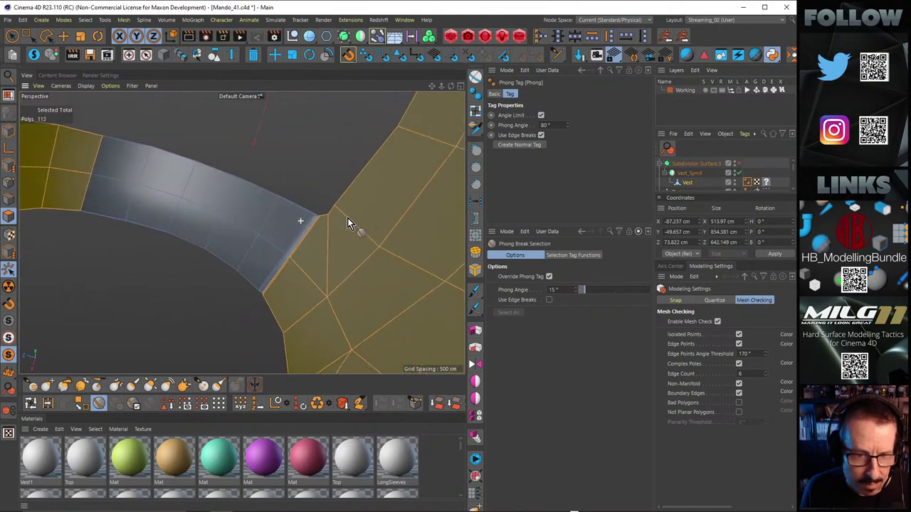
{"action": "left_click_drag", "start_coordinate": [347, 218], "coordinate": [287, 214], "text": "alt"}
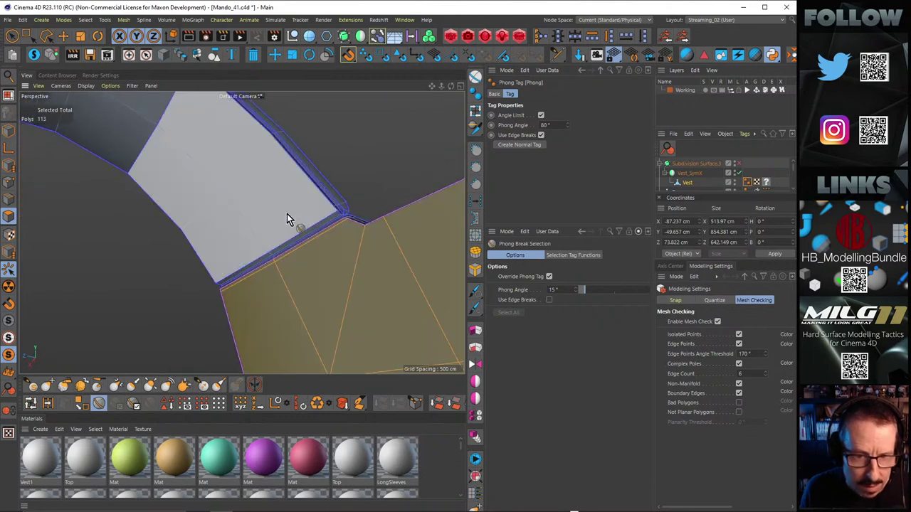
{"action": "left_click", "coordinate": [307, 229], "text": "shift"}
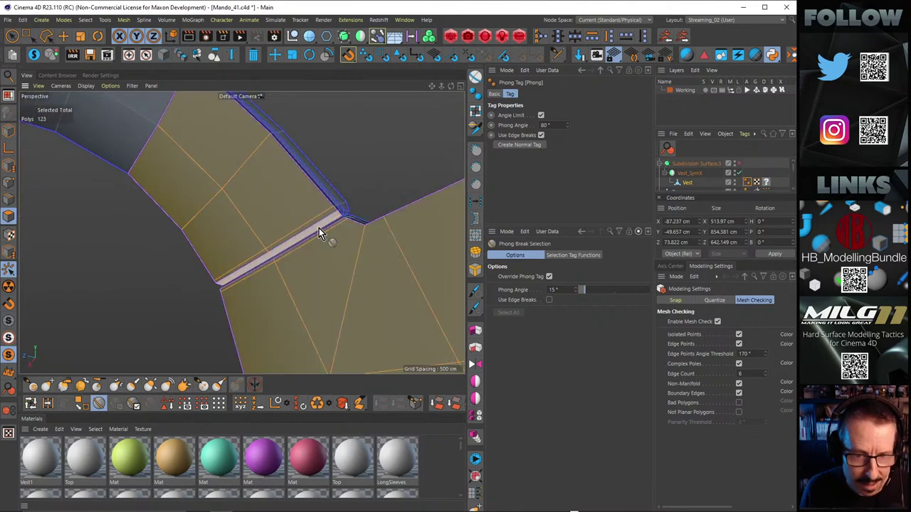
{"action": "left_click", "coordinate": [324, 229], "text": "shift"}
{"action": "left_click_drag", "start_coordinate": [358, 285], "coordinate": [321, 239], "text": "alt"}
{"action": "right_click_drag", "start_coordinate": [321, 239], "coordinate": [258, 205], "text": "alt"}
{"action": "mouse_move", "coordinate": [258, 205]}
{"action": "left_mouse_down", "text": "alt"}
{"action": "mouse_move", "coordinate": [256, 192]}
{"action": "mouse_move", "coordinate": [247, 213]}
{"action": "left_mouse_up", "text": "alt"}
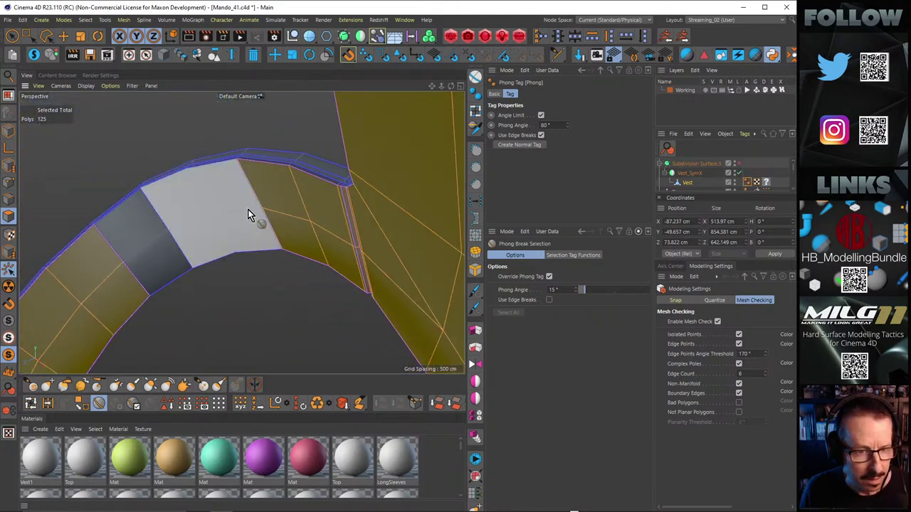
{"action": "left_click", "coordinate": [199, 224], "text": "shift"}
{"action": "left_click", "coordinate": [162, 241], "text": "shift"}
{"action": "left_click_drag", "start_coordinate": [180, 225], "coordinate": [264, 191], "text": "alt"}
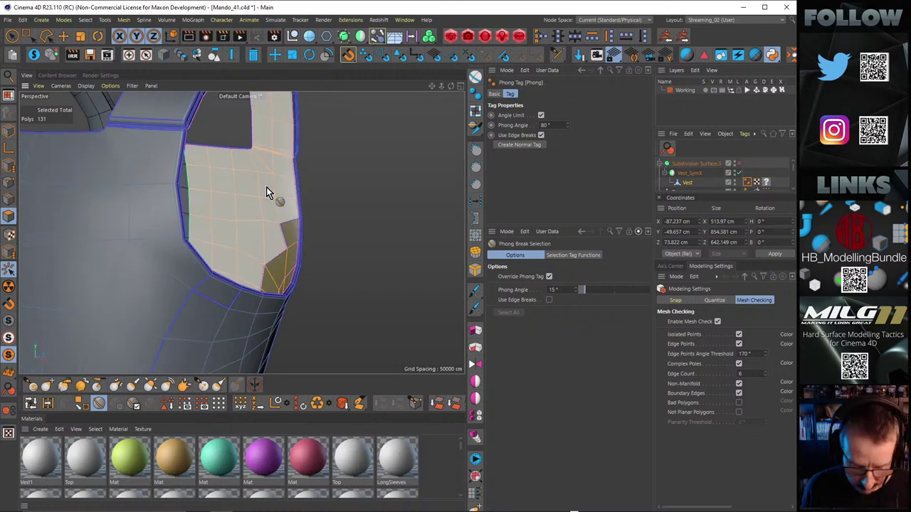
Step: Try insetting the selected panels about 6.14 cm with Extrude Inner, inspect the seam corners, and undo the inset
{"action": "key", "text": "m"}
{"action": "key", "text": "w"}
{"action": "scroll", "coordinate": [237, 171], "scroll_direction": "up", "scroll_amount": 3}
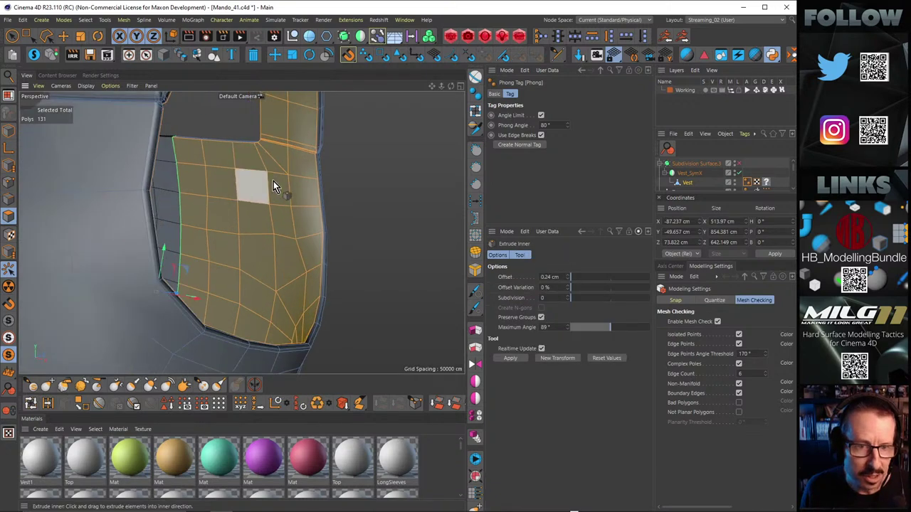
{"action": "mouse_move", "coordinate": [273, 182]}
{"action": "left_mouse_down"}
{"action": "mouse_move", "coordinate": [306, 181]}
{"action": "mouse_move", "coordinate": [282, 181]}
{"action": "left_mouse_up"}
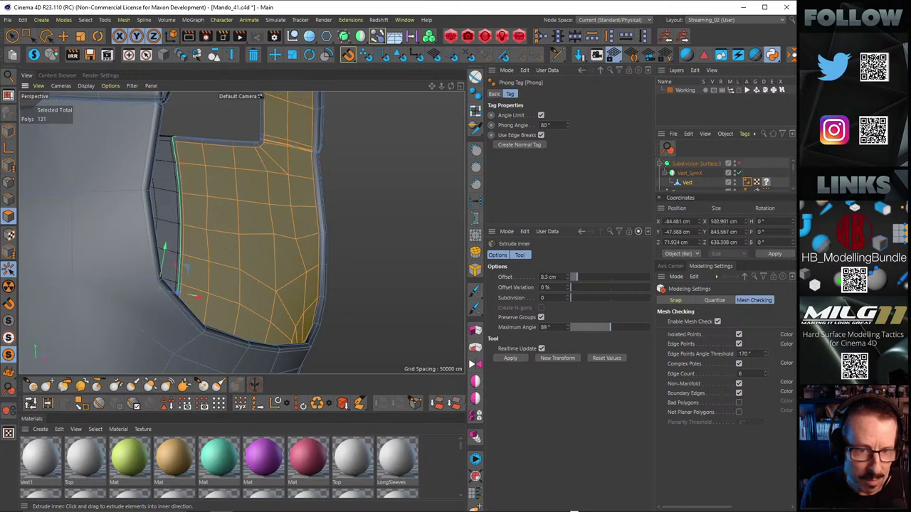
{"action": "right_click_drag", "start_coordinate": [288, 143], "coordinate": [354, 138], "text": "alt"}
{"action": "left_click_drag", "start_coordinate": [354, 138], "coordinate": [415, 160], "text": "alt"}
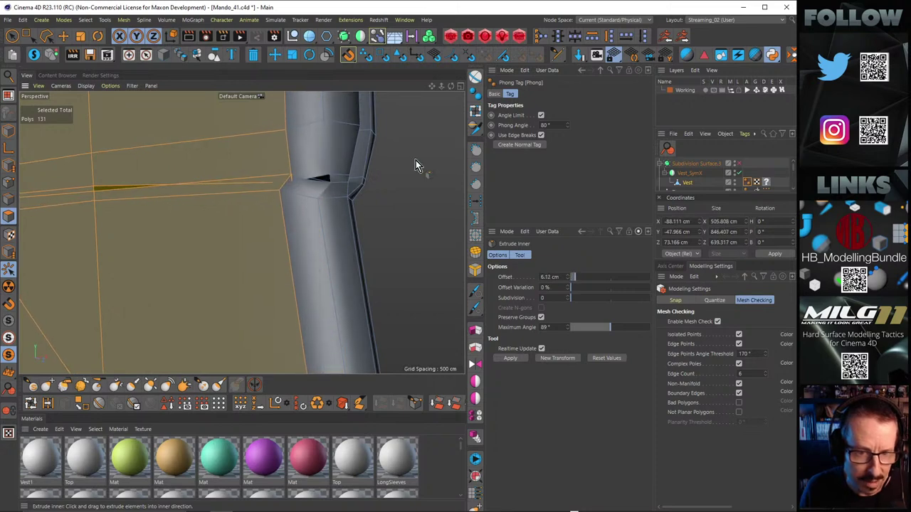
{"action": "right_click_drag", "start_coordinate": [336, 143], "coordinate": [255, 155], "text": "alt"}
{"action": "left_click_drag", "start_coordinate": [255, 154], "coordinate": [330, 260], "text": "alt"}
{"action": "right_click_drag", "start_coordinate": [266, 219], "coordinate": [332, 182], "text": "alt"}
{"action": "key", "text": "ctrl+z"}
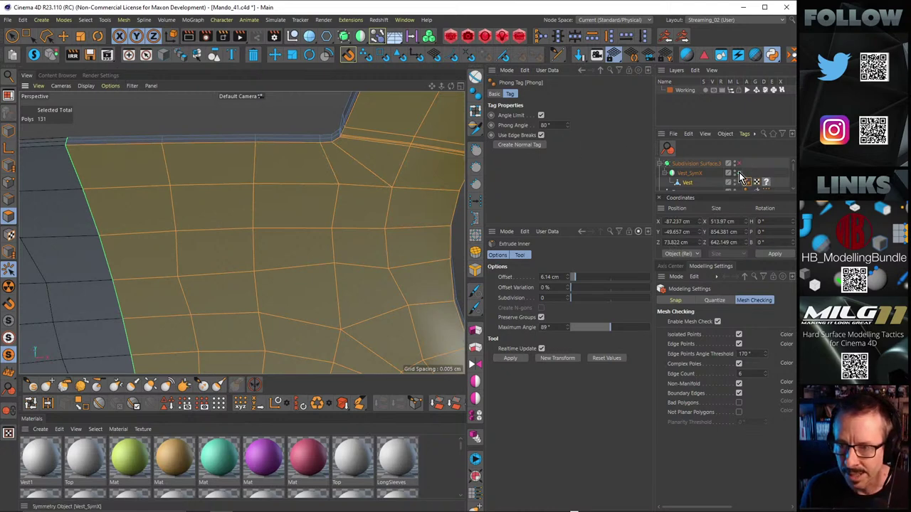
Step: Disable the Vest_SymX symmetry and inset the selected panels by about 16.8 cm with Extrude Inner
{"action": "left_click_drag", "start_coordinate": [420, 183], "coordinate": [249, 165], "text": "alt"}
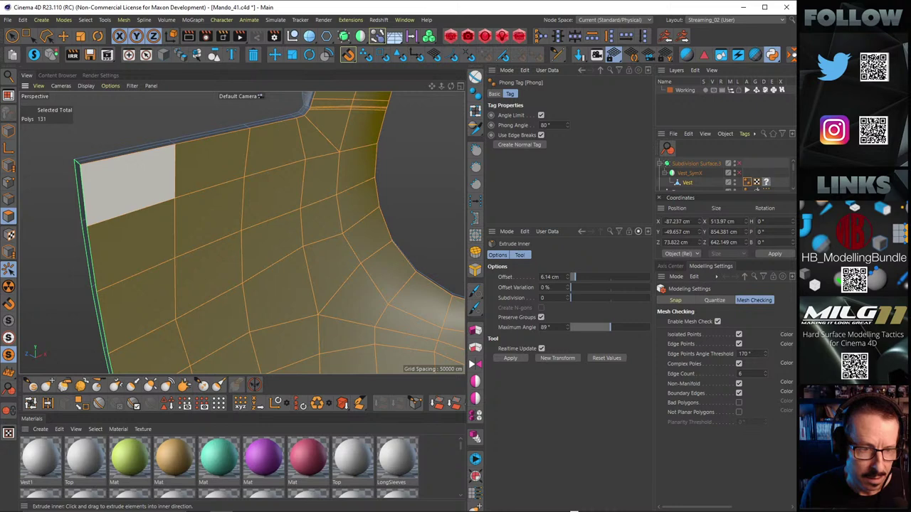
{"action": "left_click_drag", "start_coordinate": [121, 185], "coordinate": [204, 187]}
{"action": "left_click_drag", "start_coordinate": [242, 232], "coordinate": [183, 155], "text": "alt"}
{"action": "left_click_drag", "start_coordinate": [205, 189], "coordinate": [211, 246], "text": "alt"}
{"action": "right_click_drag", "start_coordinate": [159, 197], "coordinate": [198, 185], "text": "alt"}
{"action": "left_click_drag", "start_coordinate": [197, 185], "coordinate": [227, 146], "text": "alt"}
Step: Delete the polygons inside the inset border and inspect the remaining band at the strap seam corners
{"action": "key", "text": "Delete"}
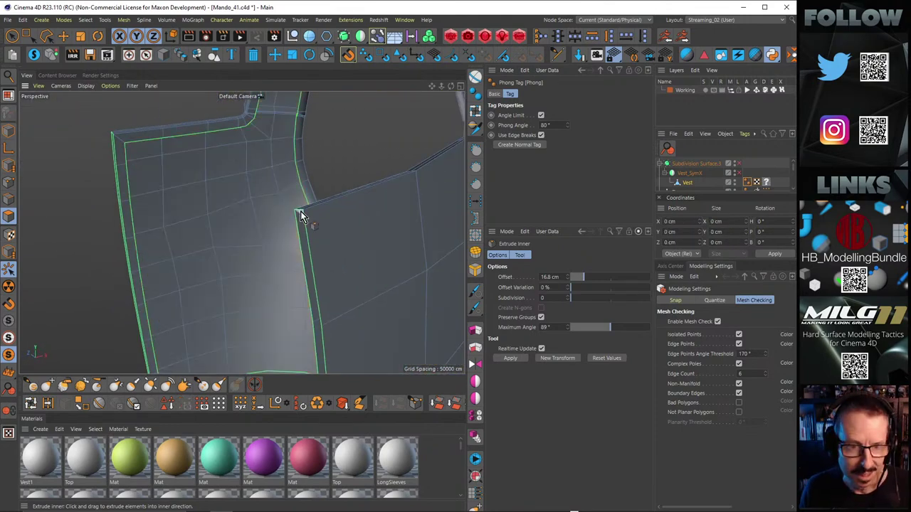
{"action": "left_click_drag", "start_coordinate": [279, 168], "coordinate": [289, 226], "text": "alt"}
{"action": "right_click_drag", "start_coordinate": [242, 216], "coordinate": [384, 228], "text": "alt"}
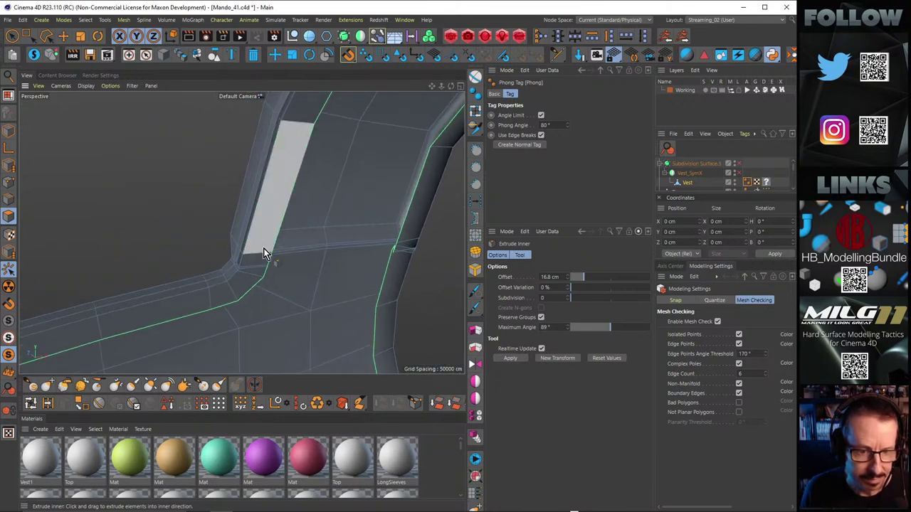
{"action": "left_click_drag", "start_coordinate": [259, 260], "coordinate": [251, 215], "text": "alt"}
{"action": "right_click_drag", "start_coordinate": [235, 268], "coordinate": [293, 250], "text": "alt"}
{"action": "left_click_drag", "start_coordinate": [293, 250], "coordinate": [394, 268], "text": "alt"}
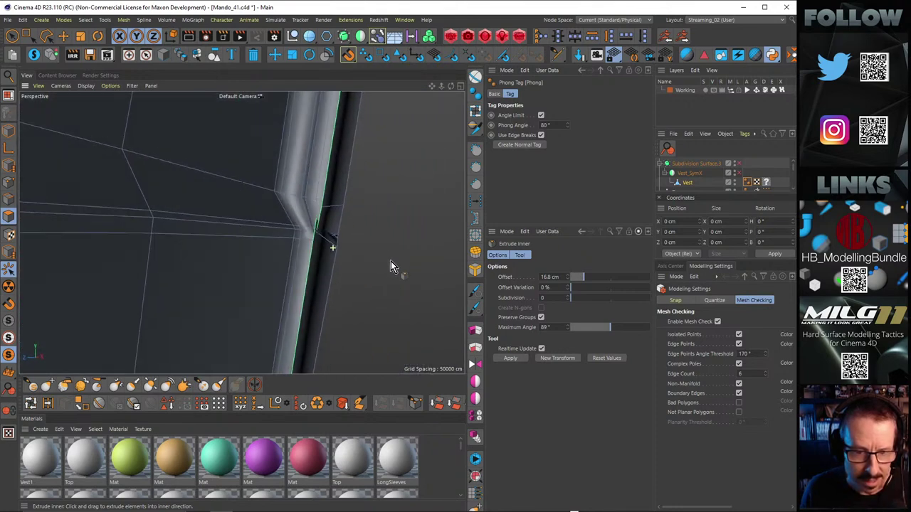
Step: Select the distorted border points at the seam corner in point mode with Rectangle Selection
{"action": "left_click", "coordinate": [8, 182]}
{"action": "left_click_drag", "start_coordinate": [352, 230], "coordinate": [316, 178], "text": "alt"}
{"action": "key", "text": "u"}
{"action": "key", "text": "n"}
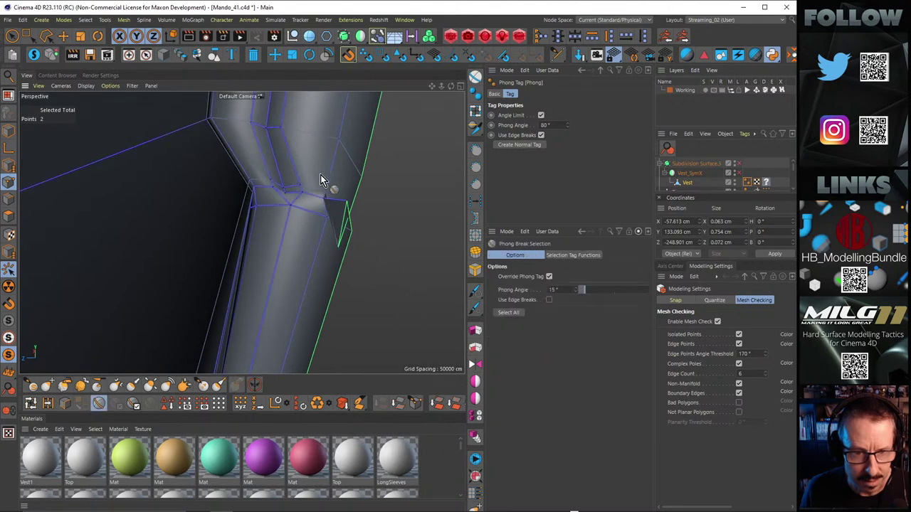
{"action": "left_click", "coordinate": [27, 37]}
{"action": "left_click_drag", "start_coordinate": [308, 178], "coordinate": [376, 276]}
{"action": "left_click_drag", "start_coordinate": [355, 213], "coordinate": [178, 175], "text": "alt"}
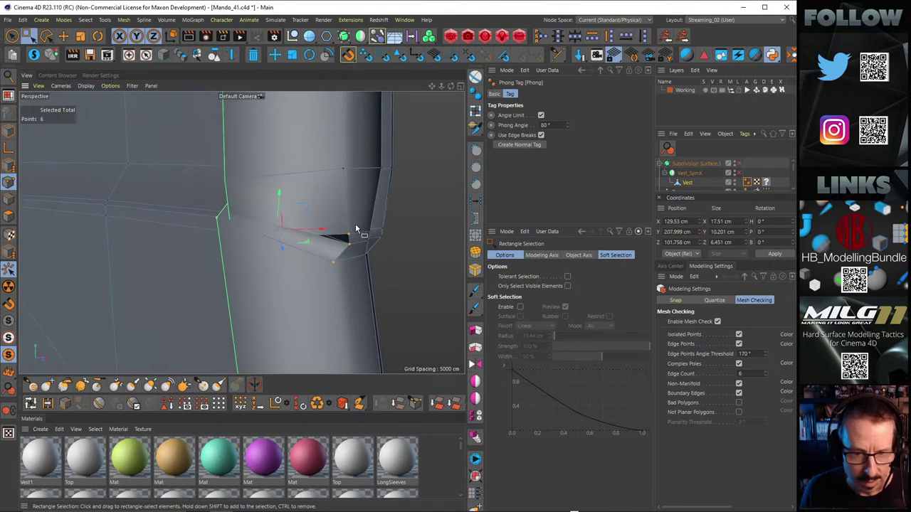
{"action": "left_click_drag", "start_coordinate": [329, 266], "coordinate": [345, 229]}
Step: Smooth the selected seam corner points with the Brush in Smooth mode, using a radius of about 7.05 cm
{"action": "key", "text": "m"}
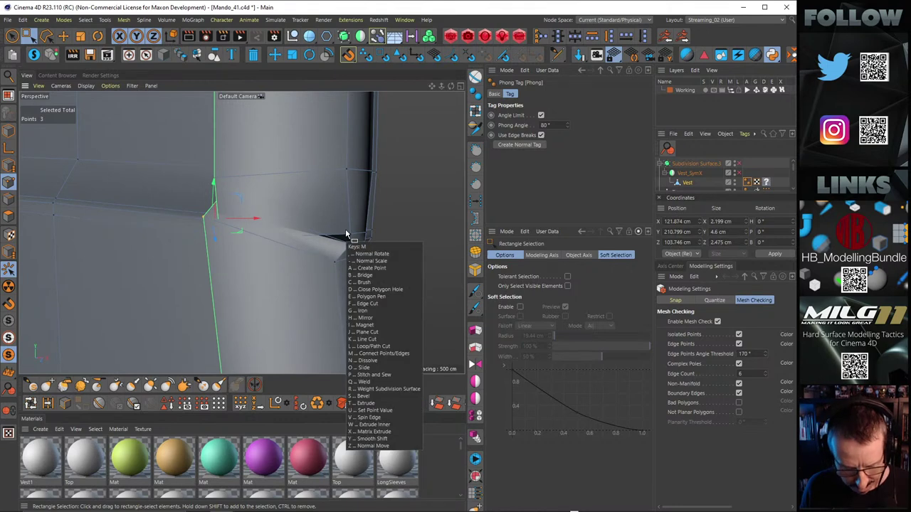
{"action": "key", "text": "b"}
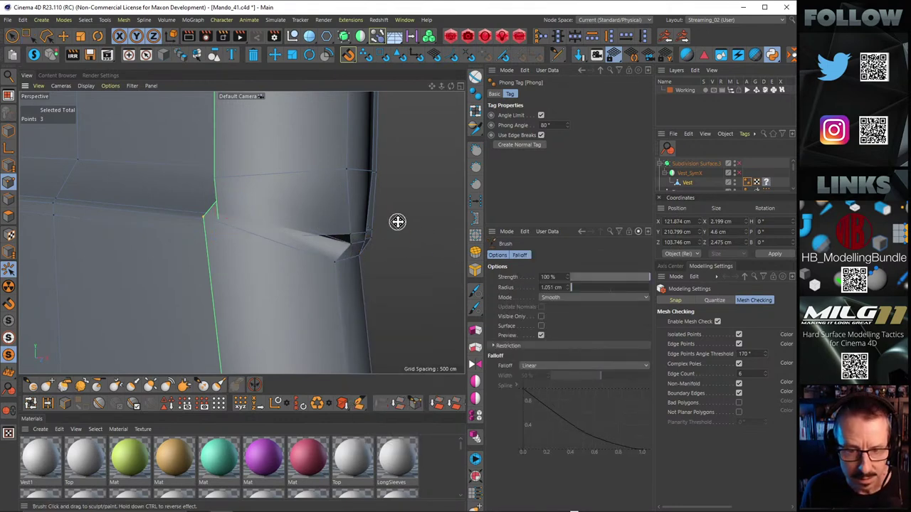
{"action": "middle_click_drag", "start_coordinate": [397, 221], "coordinate": [441, 219]}
{"action": "mouse_move", "coordinate": [228, 218]}
{"action": "left_mouse_down"}
{"action": "mouse_move", "coordinate": [220, 216]}
{"action": "mouse_move", "coordinate": [326, 240]}
{"action": "mouse_move", "coordinate": [258, 220]}
{"action": "mouse_move", "coordinate": [238, 235]}
{"action": "mouse_move", "coordinate": [311, 230]}
{"action": "mouse_move", "coordinate": [277, 228]}
{"action": "mouse_move", "coordinate": [250, 179]}
{"action": "left_mouse_up"}
Step: Select all points and smooth the open border at the neckline-side strap seam corner with the Brush
{"action": "right_click_drag", "start_coordinate": [250, 175], "coordinate": [271, 242], "text": "alt"}
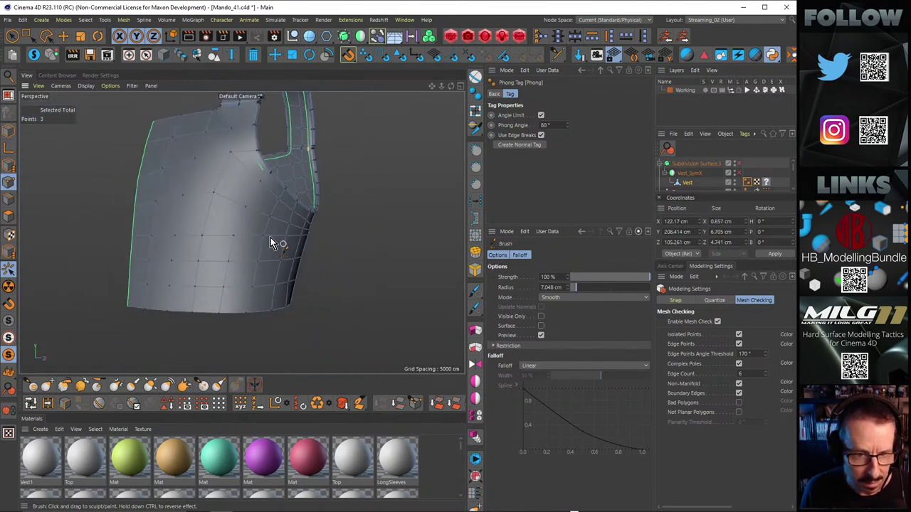
{"action": "left_click_drag", "start_coordinate": [272, 242], "coordinate": [431, 202], "text": "alt"}
{"action": "right_click_drag", "start_coordinate": [271, 222], "coordinate": [366, 200], "text": "alt"}
{"action": "left_click_drag", "start_coordinate": [258, 237], "coordinate": [244, 227], "text": "alt"}
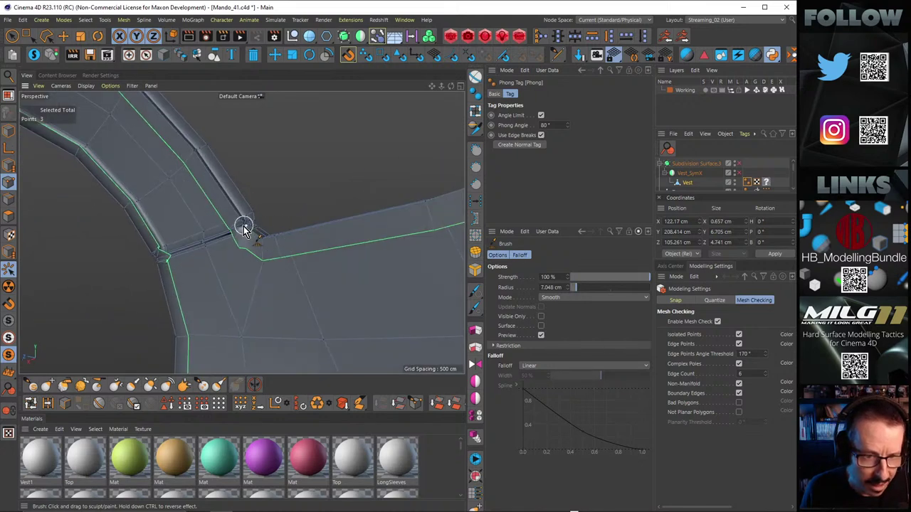
{"action": "right_click_drag", "start_coordinate": [240, 223], "coordinate": [283, 221], "text": "alt"}
{"action": "left_click_drag", "start_coordinate": [235, 246], "coordinate": [337, 190], "text": "alt"}
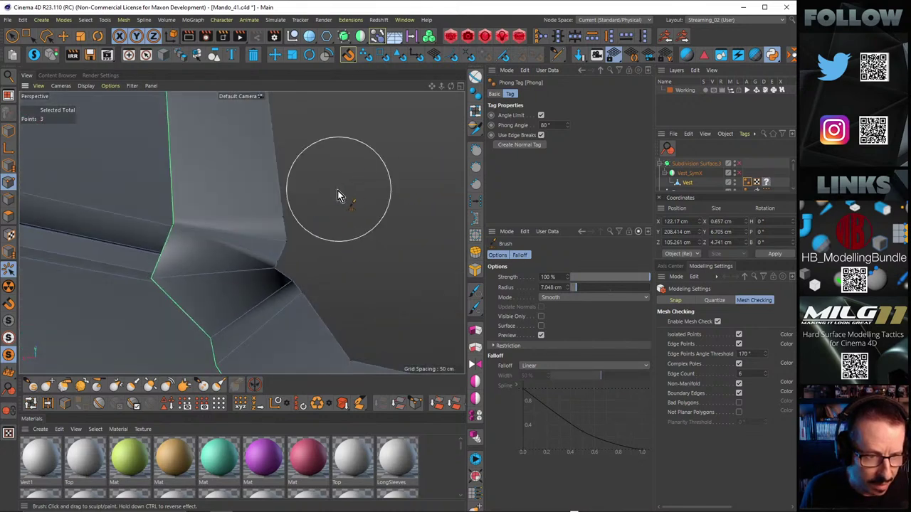
{"action": "key", "text": "ctrl+a"}
{"action": "mouse_move", "coordinate": [190, 228]}
{"action": "left_mouse_down"}
{"action": "mouse_move", "coordinate": [178, 227]}
{"action": "mouse_move", "coordinate": [216, 235]}
{"action": "left_mouse_up"}
{"action": "right_click_drag", "start_coordinate": [216, 235], "coordinate": [213, 246], "text": "alt"}
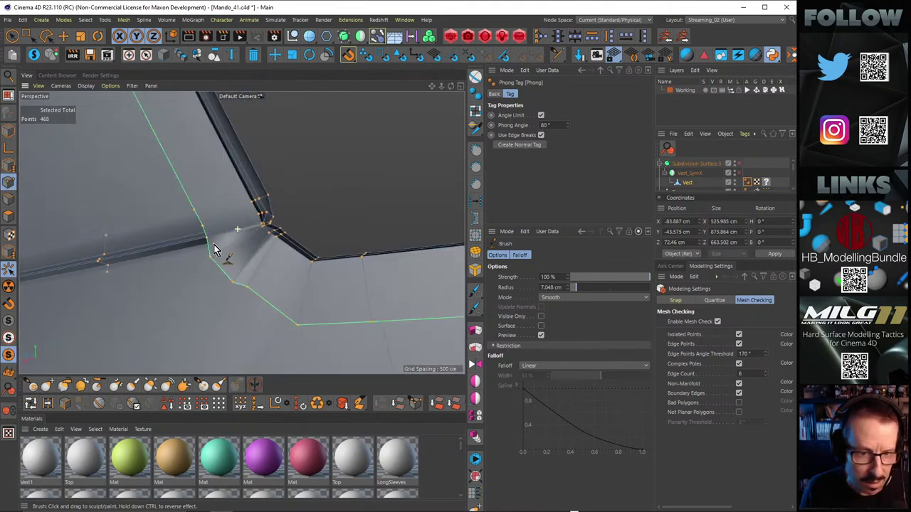
Step: Smooth the open border points at the armhole-side strap seam corner with the Brush
{"action": "mouse_move", "coordinate": [214, 246]}
{"action": "left_mouse_down", "text": "alt"}
{"action": "mouse_move", "coordinate": [279, 234]}
{"action": "mouse_move", "coordinate": [248, 244]}
{"action": "left_mouse_up", "text": "alt"}
{"action": "scroll", "coordinate": [190, 244], "scroll_direction": "up", "scroll_amount": 5}
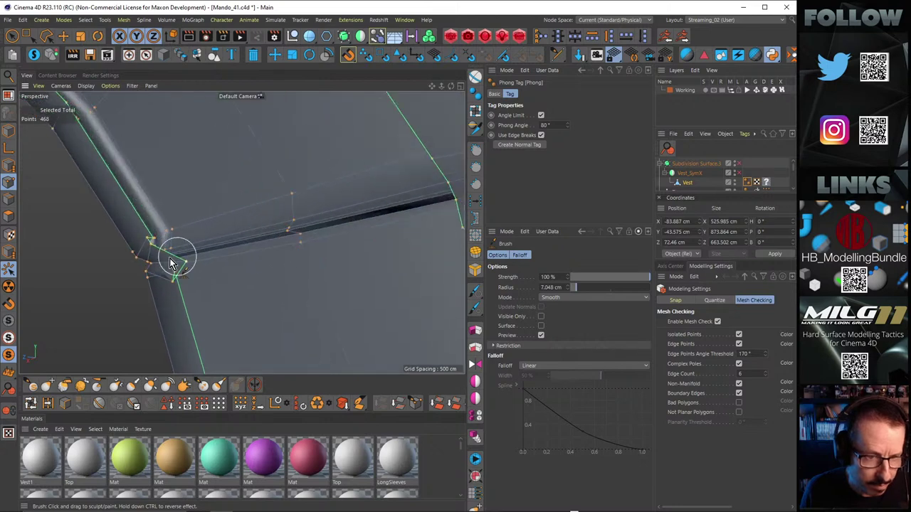
{"action": "mouse_move", "coordinate": [173, 253]}
{"action": "left_mouse_down", "text": "alt"}
{"action": "mouse_move", "coordinate": [321, 232]}
{"action": "mouse_move", "coordinate": [339, 244]}
{"action": "mouse_move", "coordinate": [166, 264]}
{"action": "mouse_move", "coordinate": [98, 301]}
{"action": "mouse_move", "coordinate": [190, 259]}
{"action": "mouse_move", "coordinate": [213, 237]}
{"action": "left_mouse_up", "text": "alt"}
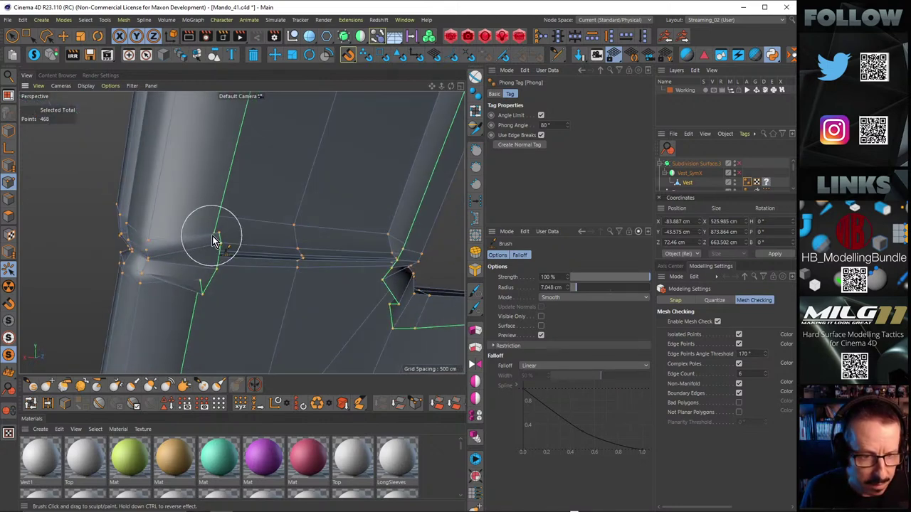
{"action": "left_click_drag", "start_coordinate": [208, 307], "coordinate": [162, 277], "text": "alt"}
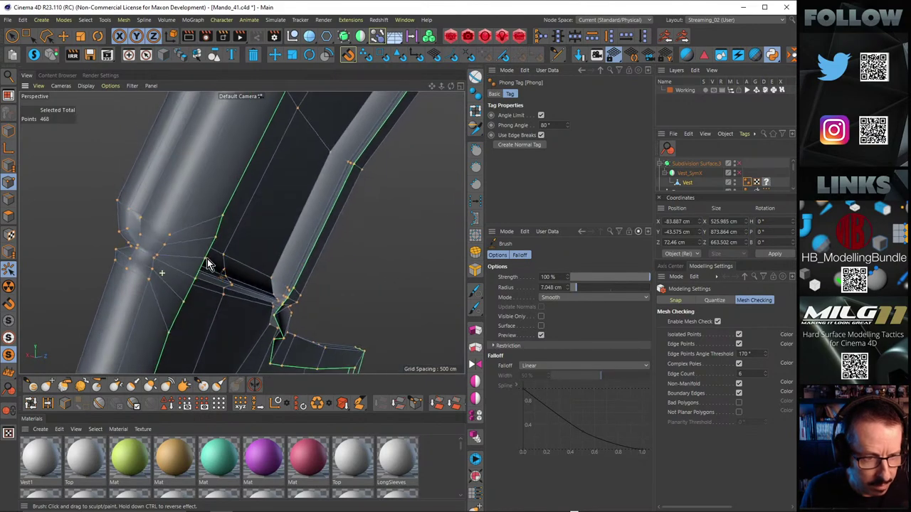
{"action": "right_click_drag", "start_coordinate": [162, 277], "coordinate": [152, 257], "text": "alt"}
{"action": "left_click_drag", "start_coordinate": [152, 256], "coordinate": [381, 266], "text": "alt"}
Step: Examine the subdivided vest on its own and together with the shirt, around the strap seam and armhole
{"action": "key", "text": "q"}
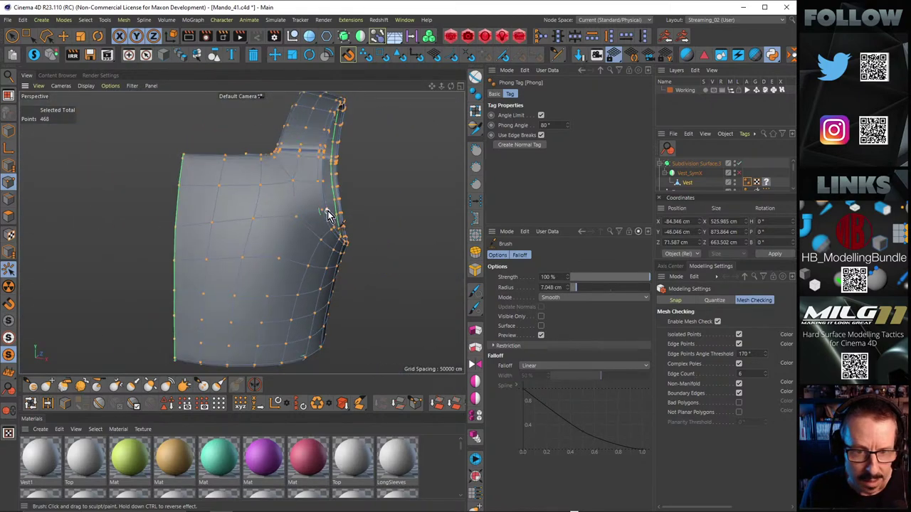
{"action": "right_click_drag", "start_coordinate": [328, 212], "coordinate": [339, 196], "text": "alt"}
{"action": "left_click_drag", "start_coordinate": [340, 195], "coordinate": [308, 226], "text": "alt"}
{"action": "right_click_drag", "start_coordinate": [310, 247], "coordinate": [350, 231], "text": "alt"}
{"action": "left_click_drag", "start_coordinate": [349, 229], "coordinate": [229, 118], "text": "alt"}
{"action": "left_click", "coordinate": [33, 56]}
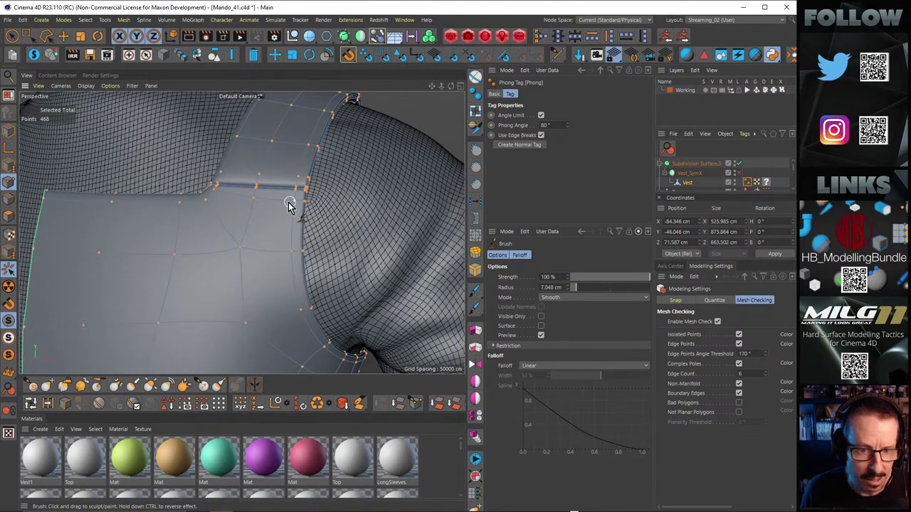
{"action": "left_click_drag", "start_coordinate": [290, 200], "coordinate": [325, 306], "text": "alt"}
{"action": "right_click_drag", "start_coordinate": [325, 302], "coordinate": [409, 282], "text": "alt"}
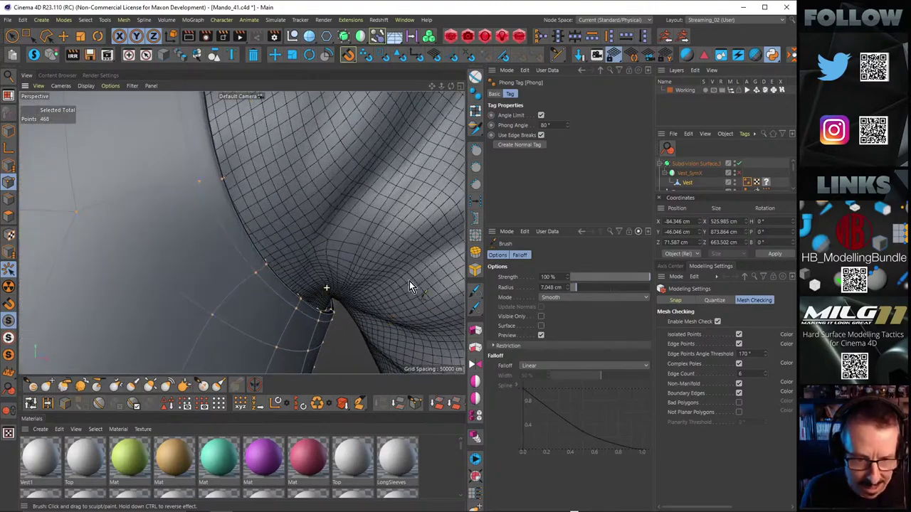
{"action": "left_click_drag", "start_coordinate": [409, 282], "coordinate": [318, 301], "text": "alt"}
{"action": "right_click_drag", "start_coordinate": [318, 300], "coordinate": [209, 287], "text": "alt"}
{"action": "right_click_drag", "start_coordinate": [294, 260], "coordinate": [212, 221], "text": "alt"}
{"action": "left_click_drag", "start_coordinate": [219, 217], "coordinate": [211, 237], "text": "alt"}
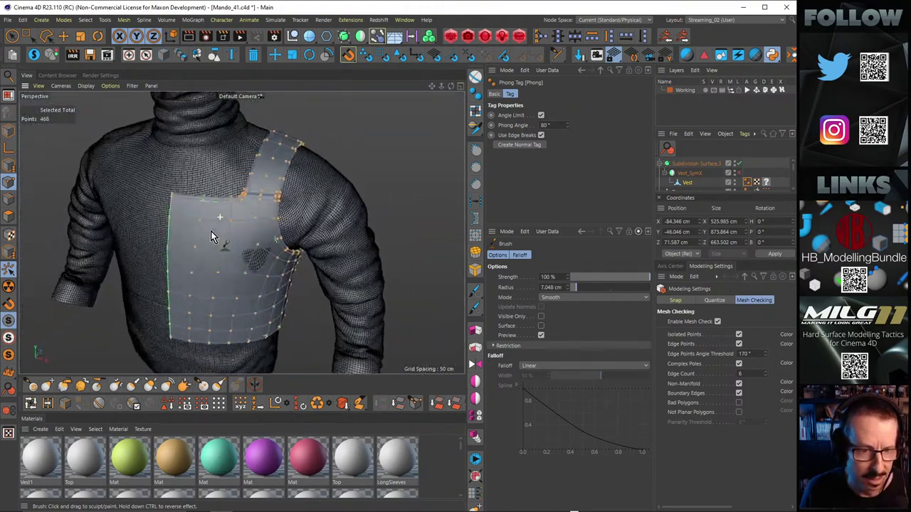
{"action": "left_click", "coordinate": [33, 56]}
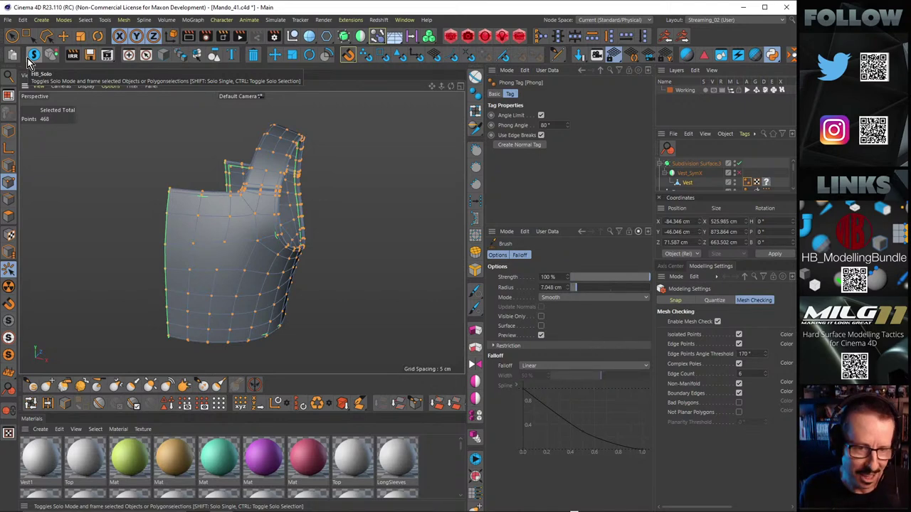
{"action": "scroll", "coordinate": [278, 196], "scroll_direction": "up", "scroll_amount": 5}
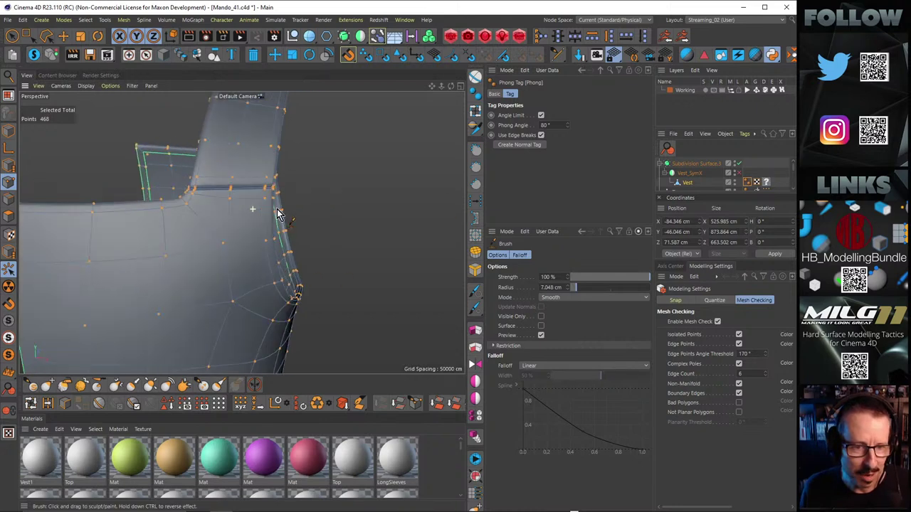
{"action": "mouse_move", "coordinate": [262, 218]}
{"action": "left_mouse_down", "text": "alt"}
{"action": "mouse_move", "coordinate": [261, 207]}
{"action": "mouse_move", "coordinate": [218, 210]}
{"action": "mouse_move", "coordinate": [229, 206]}
{"action": "mouse_move", "coordinate": [221, 196]}
{"action": "left_mouse_up", "text": "alt"}
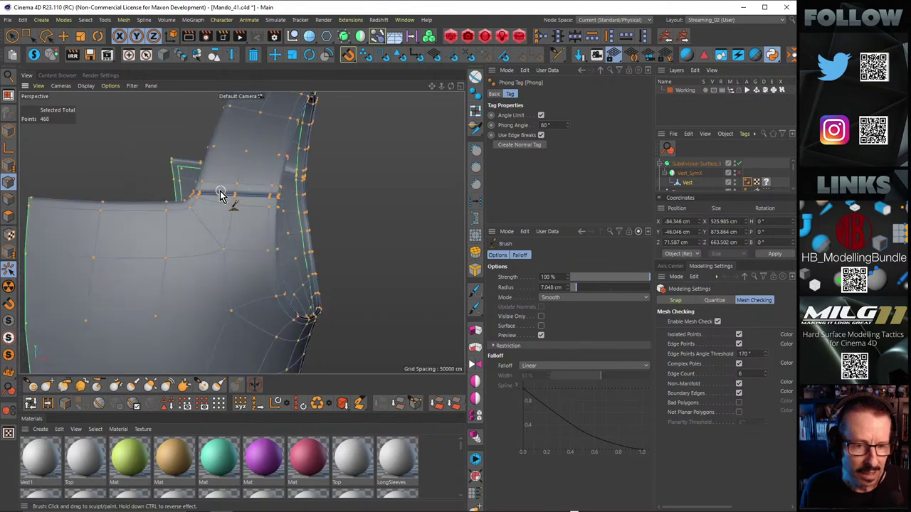
Step: Switch to edge mode with the Move tool and add the missing rim edges to the selected horizontal loops
{"action": "scroll", "coordinate": [220, 192], "scroll_direction": "down", "scroll_amount": 2}
{"action": "left_click", "coordinate": [63, 36]}
{"action": "left_click", "coordinate": [9, 199]}
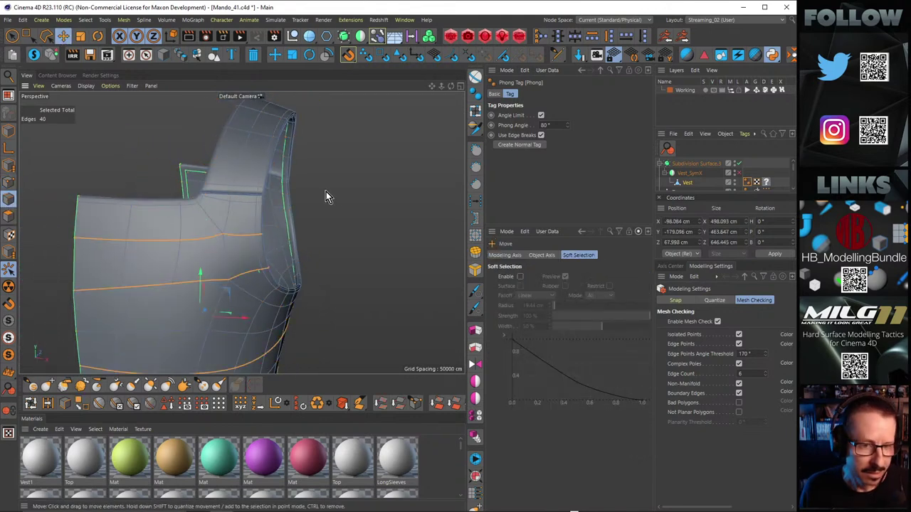
{"action": "key", "text": "q"}
{"action": "key", "text": "q"}
{"action": "right_click_drag", "start_coordinate": [259, 226], "coordinate": [230, 235], "text": "alt"}
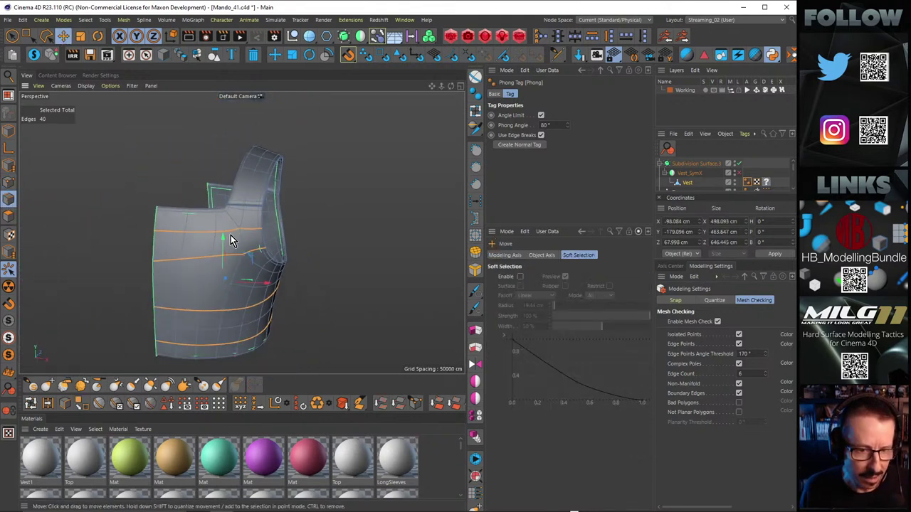
{"action": "left_click_drag", "start_coordinate": [230, 235], "coordinate": [98, 230], "text": "alt"}
{"action": "scroll", "coordinate": [234, 226], "scroll_direction": "up", "scroll_amount": 5}
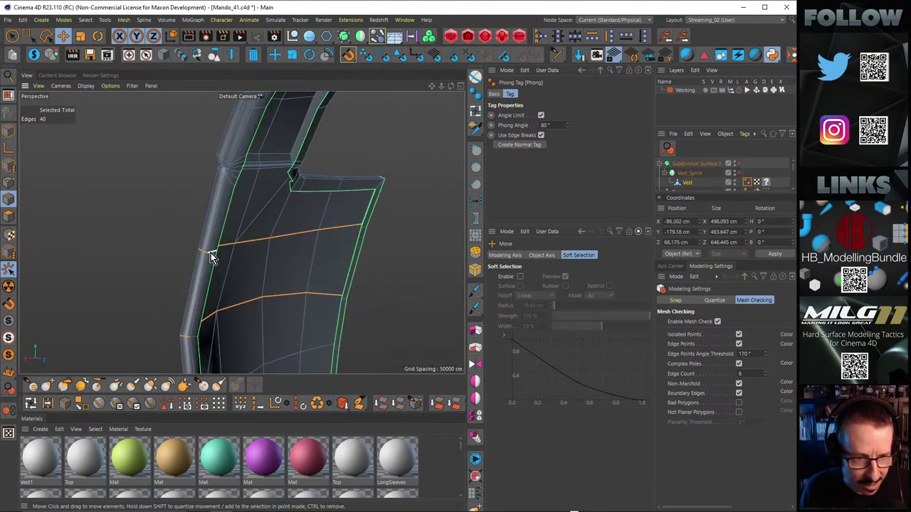
{"action": "left_click", "coordinate": [211, 253], "text": "shift"}
{"action": "middle_click_drag", "start_coordinate": [198, 330], "coordinate": [225, 271], "text": "alt"}
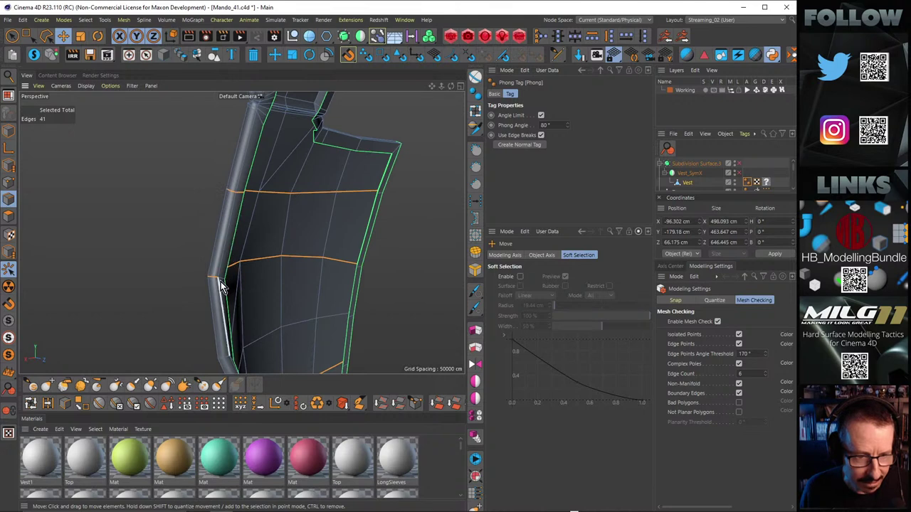
{"action": "left_click_drag", "start_coordinate": [229, 296], "coordinate": [366, 266], "text": "alt"}
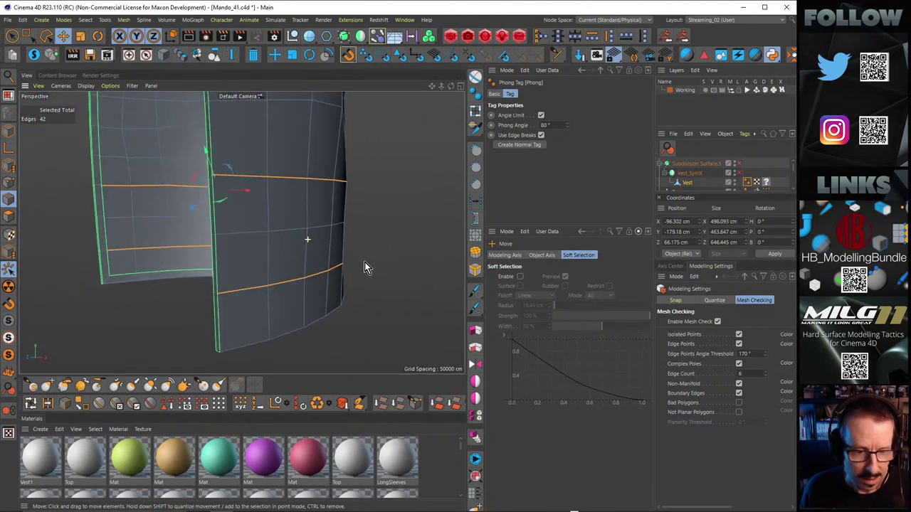
Step: Turn off mesh checking and re-enable the vest's symmetry and subdivision
{"action": "left_click", "coordinate": [717, 322]}
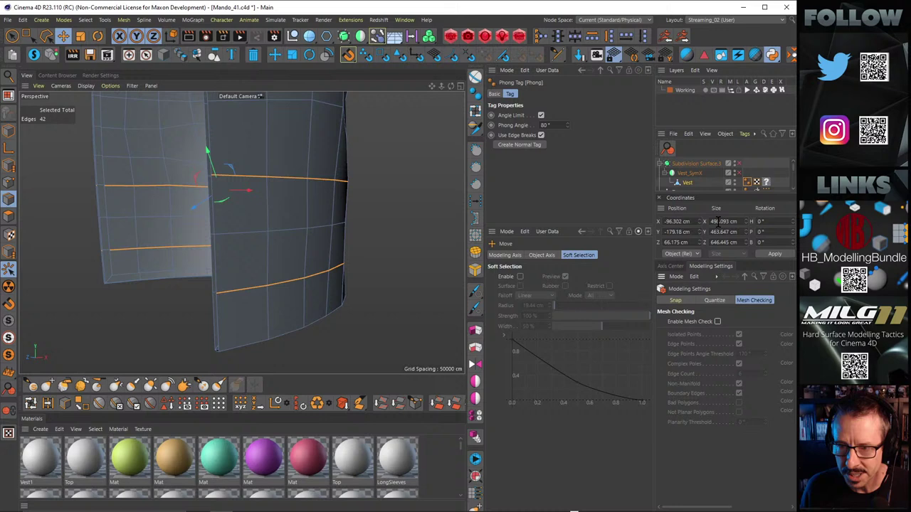
{"action": "left_click", "coordinate": [739, 173]}
{"action": "scroll", "coordinate": [363, 207], "scroll_direction": "down", "scroll_amount": 5}
{"action": "left_click_drag", "start_coordinate": [342, 194], "coordinate": [233, 220], "text": "alt"}
{"action": "key", "text": "q"}
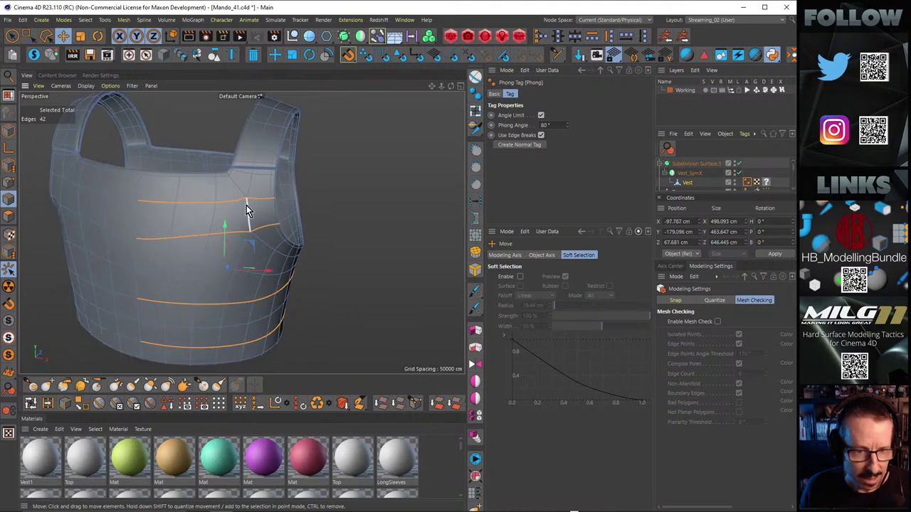
{"action": "right_click_drag", "start_coordinate": [247, 205], "coordinate": [267, 193], "text": "alt"}
{"action": "left_click_drag", "start_coordinate": [267, 193], "coordinate": [271, 200], "text": "alt"}
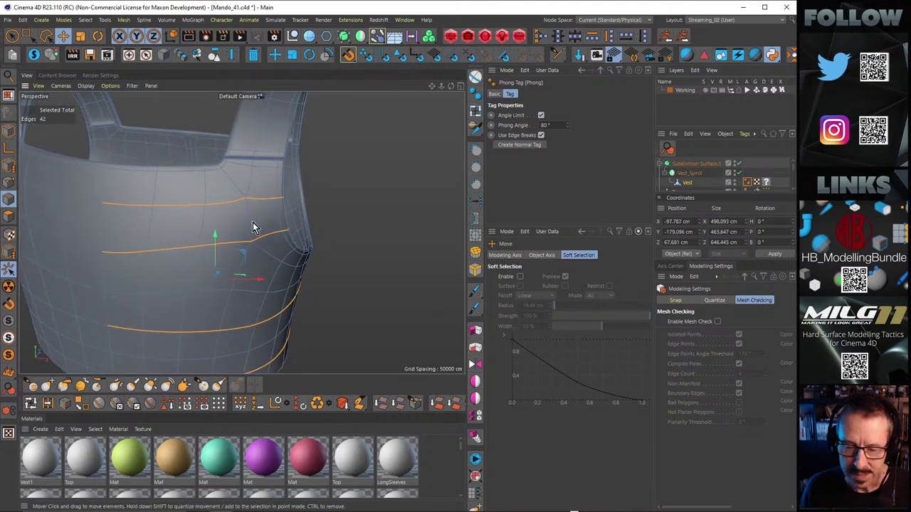
{"action": "left_click_drag", "start_coordinate": [254, 226], "coordinate": [243, 200], "text": "alt"}
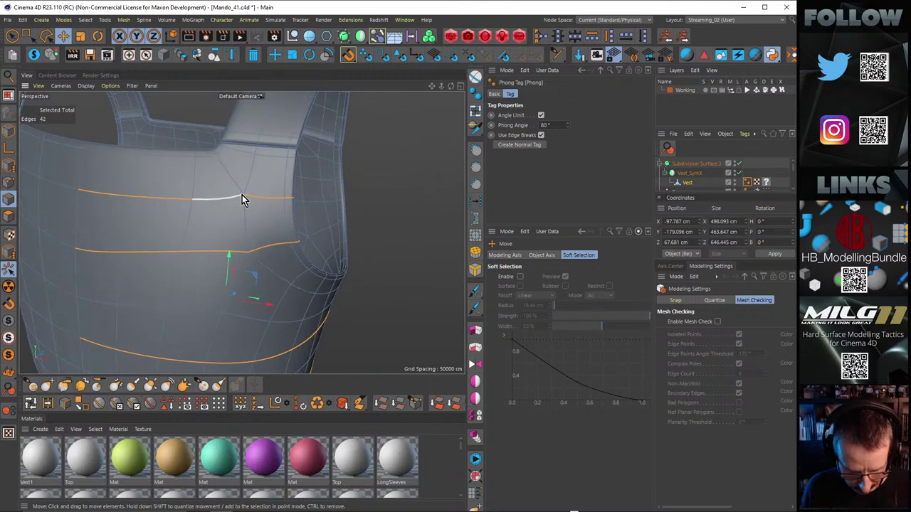
Step: Bevel the selected horizontal edge loops in Solid mode with a 5.1 cm offset
{"action": "key", "text": "m"}
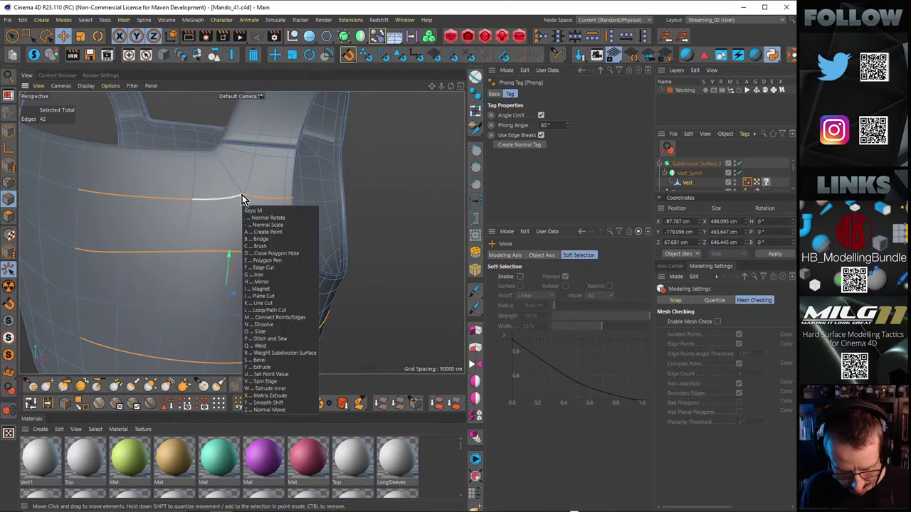
{"action": "key", "text": "s"}
{"action": "mouse_move", "coordinate": [279, 215]}
{"action": "left_mouse_down", "text": "alt"}
{"action": "mouse_move", "coordinate": [312, 214]}
{"action": "mouse_move", "coordinate": [291, 214]}
{"action": "left_mouse_up", "text": "alt"}
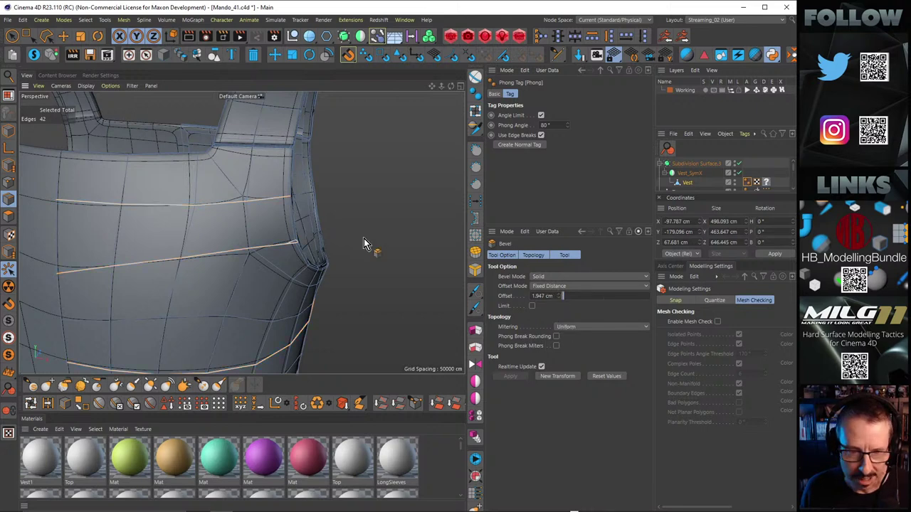
{"action": "left_click_drag", "start_coordinate": [260, 224], "coordinate": [293, 224]}
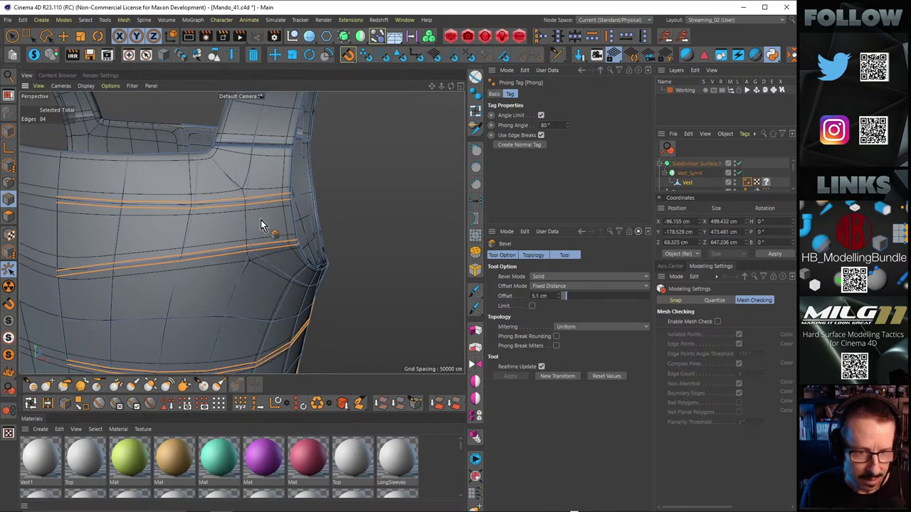
Step: Select the centre edge loop of each of the four bevelled horizontal bands with the Move tool
{"action": "right_click_drag", "start_coordinate": [257, 216], "coordinate": [186, 201], "text": "alt"}
{"action": "left_click_drag", "start_coordinate": [186, 201], "coordinate": [199, 190], "text": "alt"}
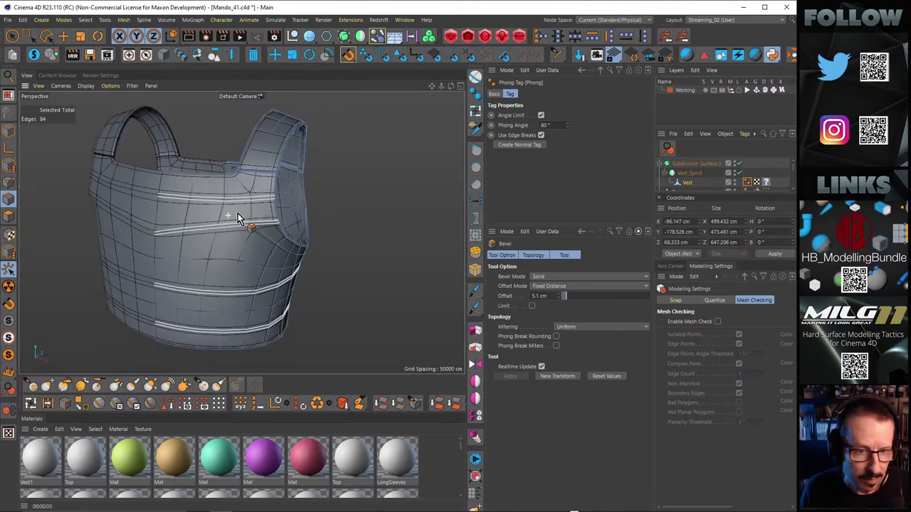
{"action": "right_click_drag", "start_coordinate": [238, 216], "coordinate": [275, 207], "text": "alt"}
{"action": "left_click_drag", "start_coordinate": [272, 211], "coordinate": [222, 191], "text": "alt"}
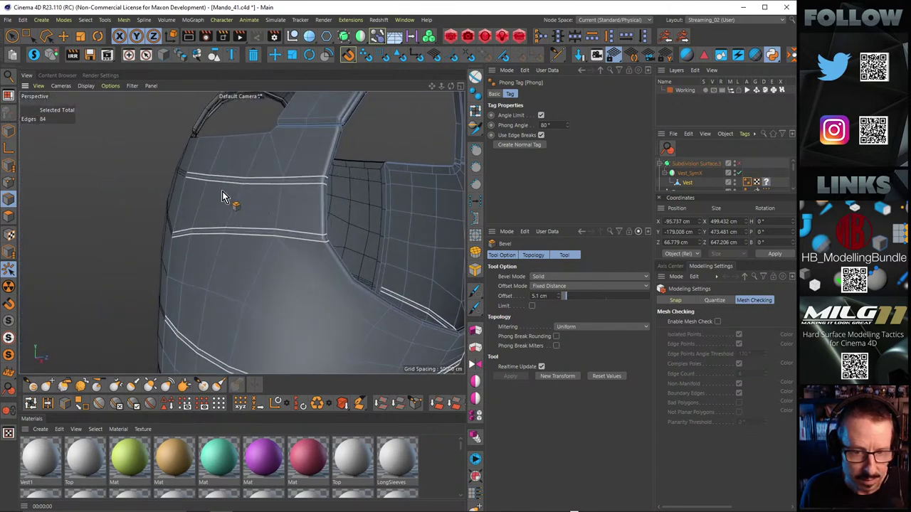
{"action": "left_click", "coordinate": [64, 36]}
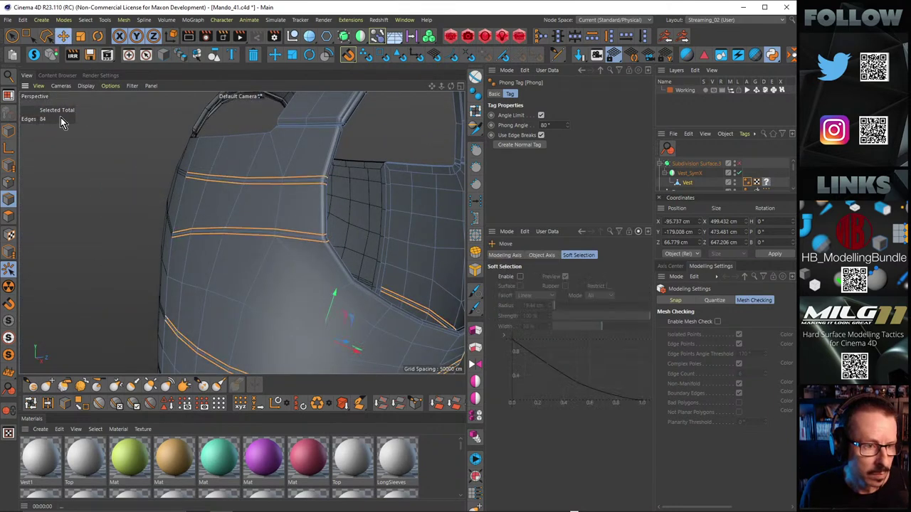
{"action": "double_click", "coordinate": [215, 178]}
{"action": "double_click", "coordinate": [292, 235], "text": "shift"}
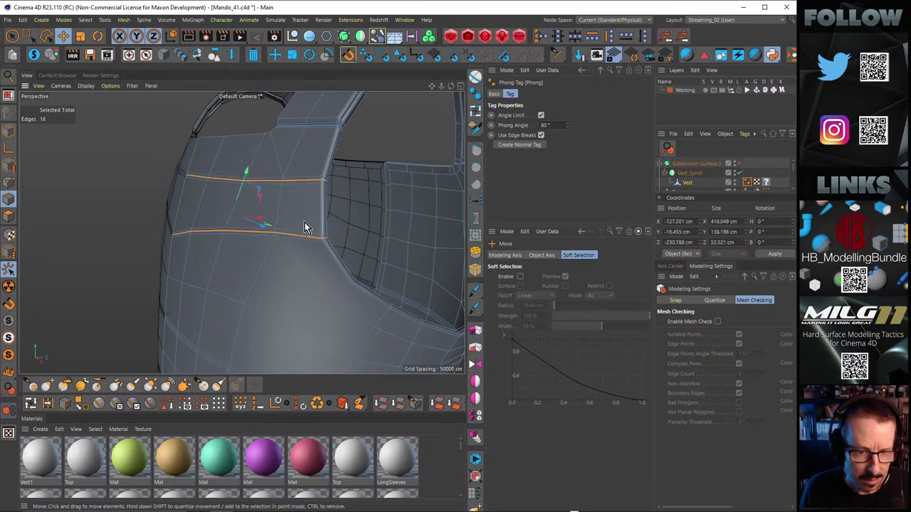
{"action": "scroll", "coordinate": [304, 222], "scroll_direction": "down", "scroll_amount": 5}
{"action": "middle_click_drag", "start_coordinate": [254, 220], "coordinate": [249, 187], "text": "alt"}
{"action": "scroll", "coordinate": [320, 249], "scroll_direction": "up", "scroll_amount": 4}
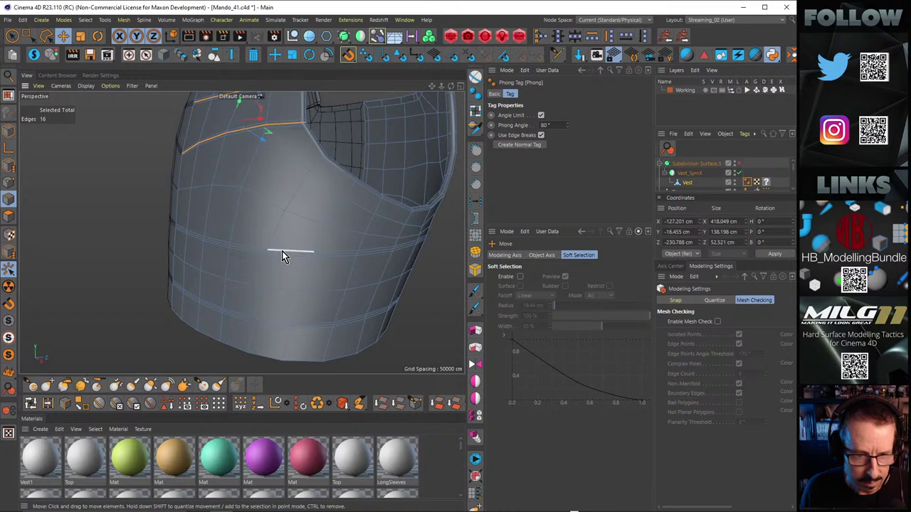
{"action": "double_click", "coordinate": [283, 253], "text": "shift"}
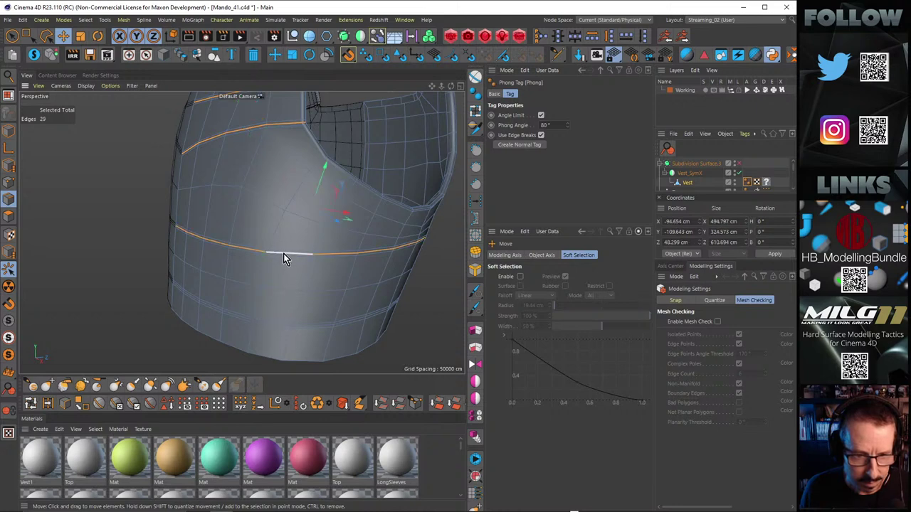
{"action": "double_click", "coordinate": [269, 323], "text": "shift"}
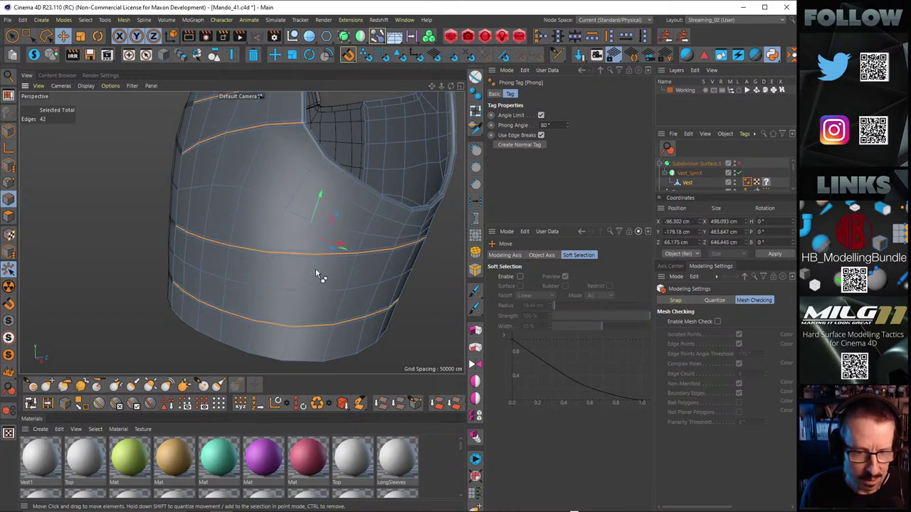
Step: Shift the selected centre loops by -3.9 cm with Edge Slide
{"action": "left_click_drag", "start_coordinate": [287, 269], "coordinate": [319, 268], "text": "alt"}
{"action": "right_click_drag", "start_coordinate": [318, 269], "coordinate": [275, 270], "text": "alt"}
{"action": "left_click_drag", "start_coordinate": [278, 264], "coordinate": [331, 260], "text": "alt"}
{"action": "right_click_drag", "start_coordinate": [203, 235], "coordinate": [261, 226], "text": "alt"}
{"action": "mouse_move", "coordinate": [261, 226]}
{"action": "left_mouse_down", "text": "alt"}
{"action": "mouse_move", "coordinate": [207, 226]}
{"action": "mouse_move", "coordinate": [258, 271]}
{"action": "mouse_move", "coordinate": [217, 246]}
{"action": "mouse_move", "coordinate": [288, 234]}
{"action": "mouse_move", "coordinate": [273, 227]}
{"action": "left_mouse_up", "text": "alt"}
{"action": "key", "text": "m"}
{"action": "key", "text": "o"}
{"action": "scroll", "coordinate": [213, 237], "scroll_direction": "up", "scroll_amount": 5}
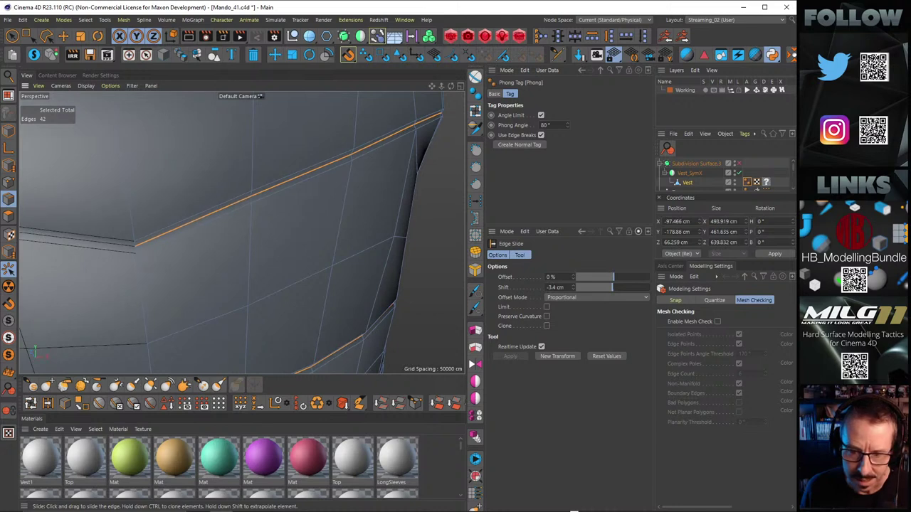
{"action": "scroll", "coordinate": [261, 201], "scroll_direction": "down", "scroll_amount": 10}
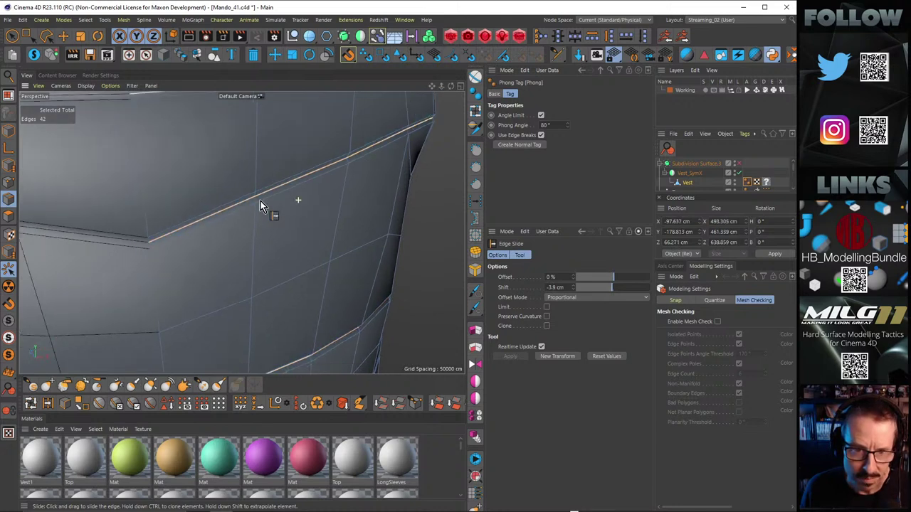
Step: Render the view to examine the horizontal seams on the vest
{"action": "left_click_drag", "start_coordinate": [246, 196], "coordinate": [360, 262], "text": "alt"}
{"action": "key", "text": "ctrl+r"}
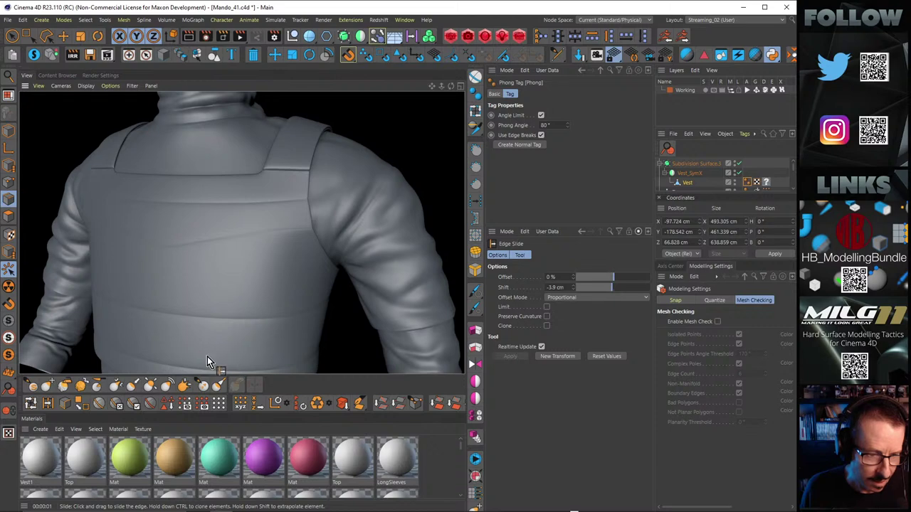
{"action": "left_click_drag", "start_coordinate": [242, 231], "coordinate": [226, 298], "text": "alt"}
Step: Undo the Edge Slide on the horizontal seams, keeping the centre edge loops of all four bands selected
{"action": "right_click_drag", "start_coordinate": [230, 287], "coordinate": [272, 270], "text": "alt"}
{"action": "left_click_drag", "start_coordinate": [278, 259], "coordinate": [290, 199], "text": "alt"}
{"action": "right_click_drag", "start_coordinate": [264, 282], "coordinate": [302, 262], "text": "alt"}
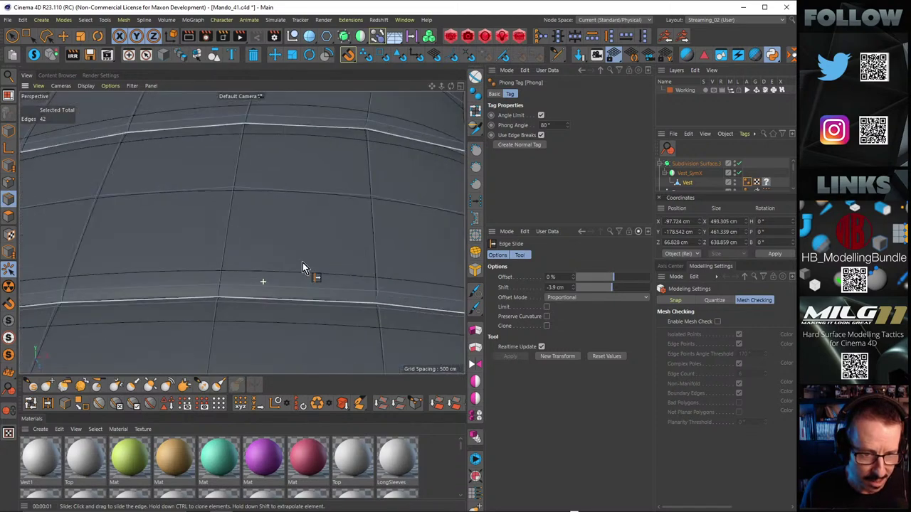
{"action": "left_click_drag", "start_coordinate": [303, 263], "coordinate": [258, 301], "text": "alt"}
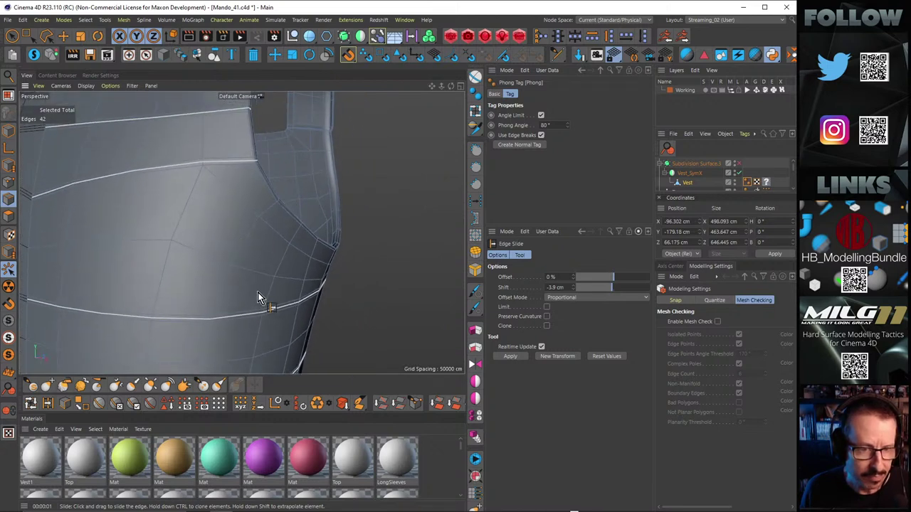
{"action": "key", "text": "ctrl+z"}
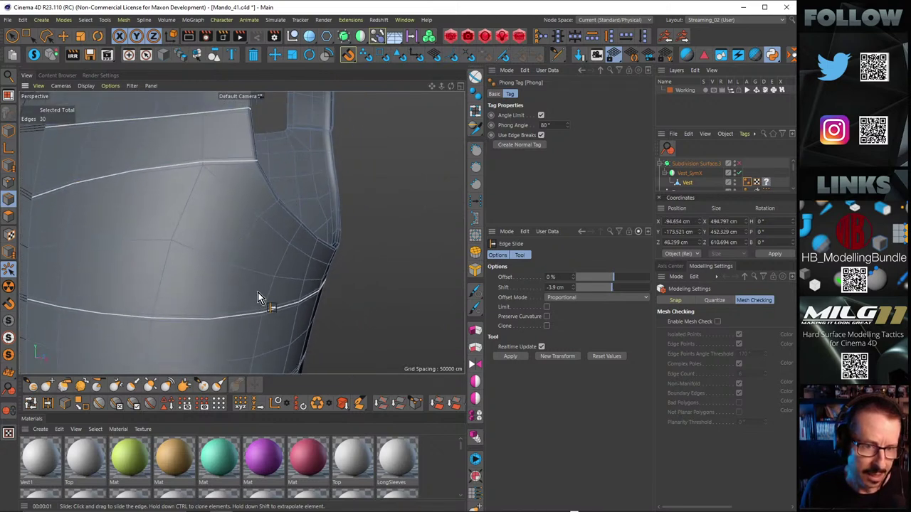
{"action": "left_click_drag", "start_coordinate": [257, 293], "coordinate": [233, 239], "text": "alt"}
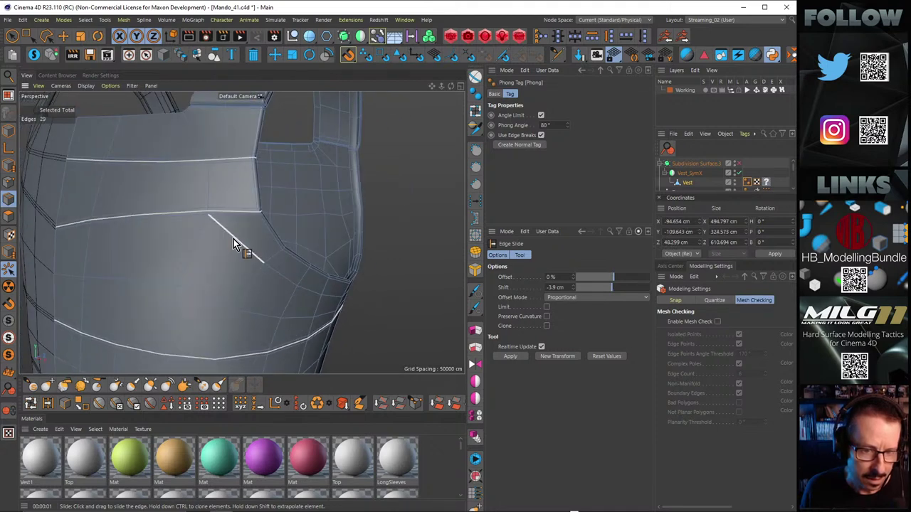
{"action": "key", "text": "ctrl+z"}
{"action": "key", "text": "ctrl+z"}
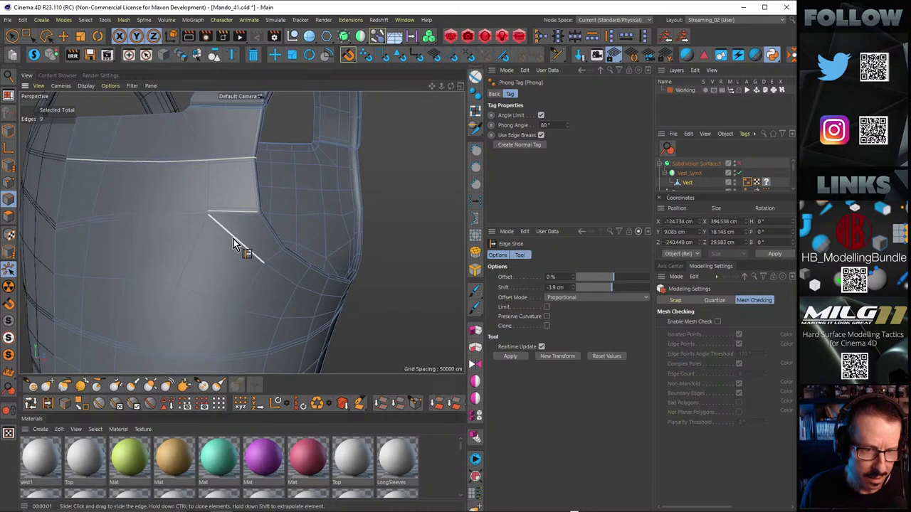
{"action": "key", "text": "ctrl+y"}
{"action": "key", "text": "ctrl+y"}
{"action": "key", "text": "ctrl+y"}
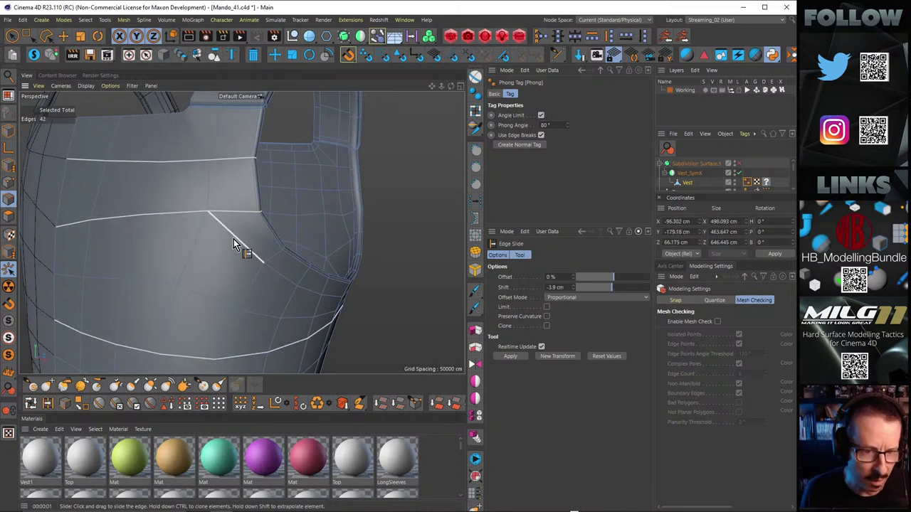
Step: Bevel the selected centre edge loops in Solid mode with a 7.2 cm offset
{"action": "left_click_drag", "start_coordinate": [234, 240], "coordinate": [236, 220], "text": "alt"}
{"action": "key", "text": "m"}
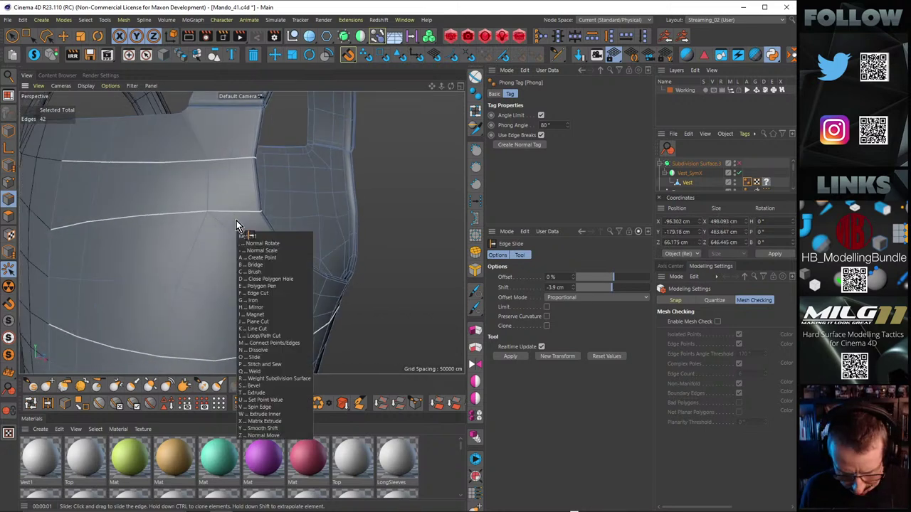
{"action": "key", "text": "s"}
{"action": "right_click_drag", "start_coordinate": [219, 210], "coordinate": [259, 241], "text": "alt"}
{"action": "left_click_drag", "start_coordinate": [259, 241], "coordinate": [298, 241]}
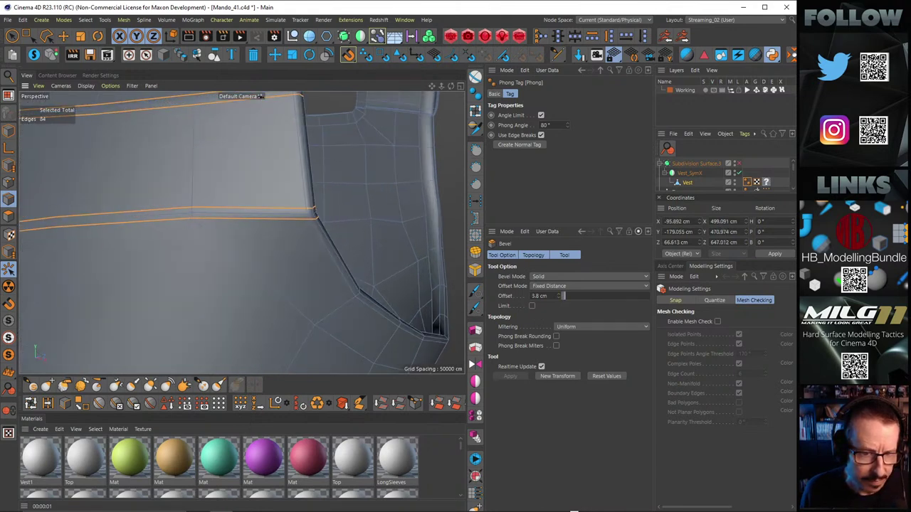
{"action": "left_click_drag", "start_coordinate": [297, 241], "coordinate": [327, 241]}
Step: Select only the centre edge loop of each of the four widened horizontal bands with the Move tool
{"action": "left_click", "coordinate": [63, 36]}
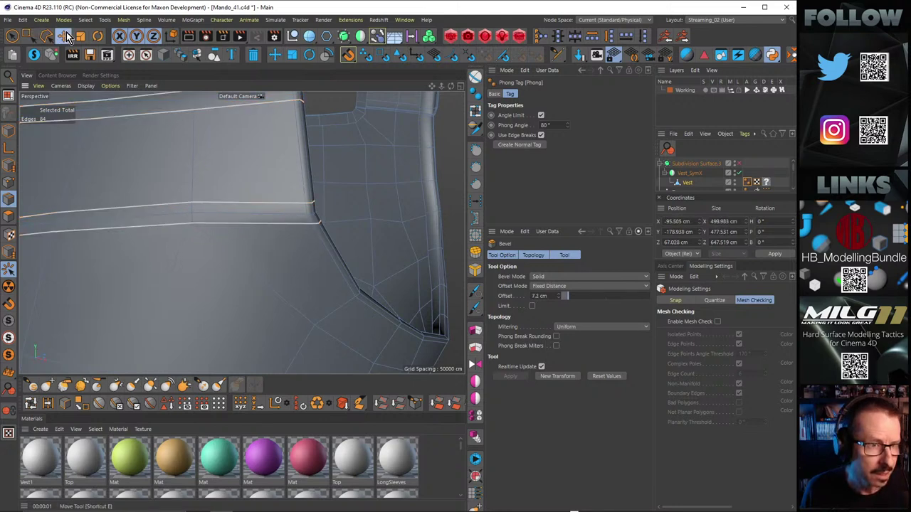
{"action": "left_click", "coordinate": [132, 105]}
{"action": "double_click", "coordinate": [218, 212], "text": "shift"}
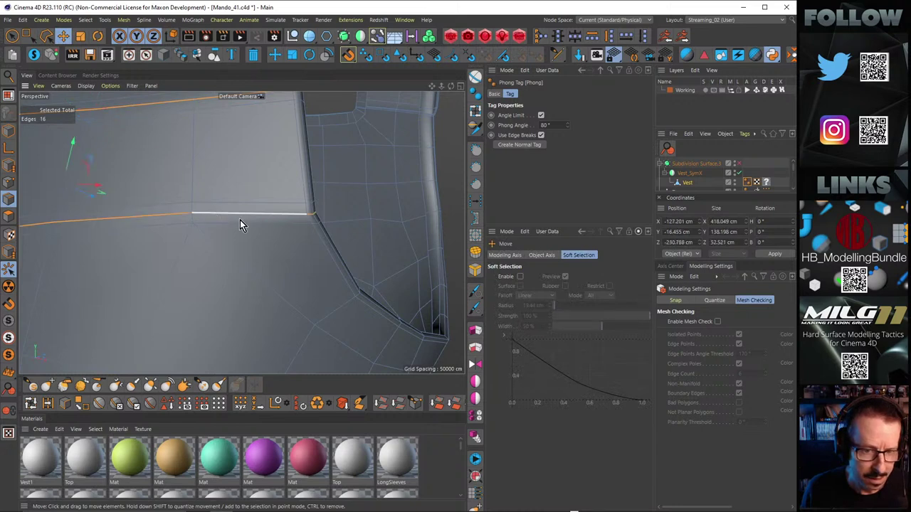
{"action": "scroll", "coordinate": [289, 206], "scroll_direction": "down", "scroll_amount": 7}
{"action": "middle_click_drag", "start_coordinate": [271, 212], "coordinate": [269, 209], "text": "alt"}
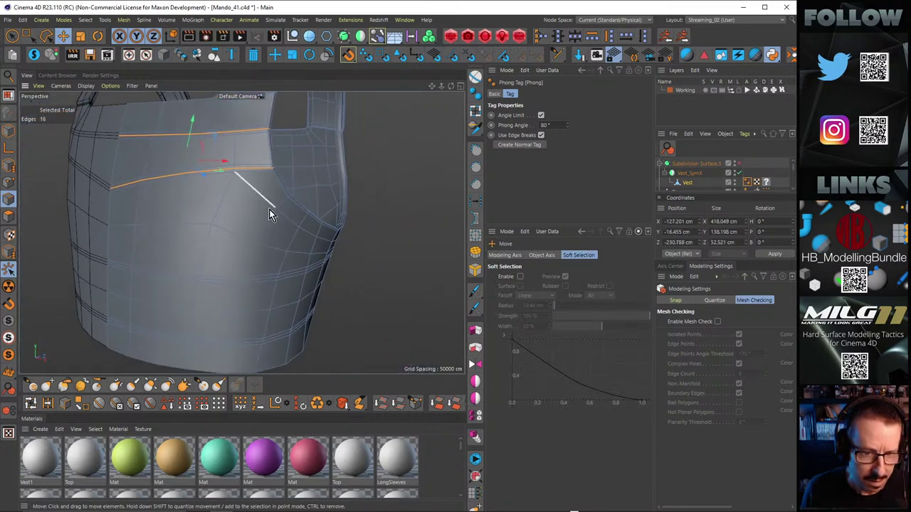
{"action": "double_click", "coordinate": [266, 280], "text": "shift"}
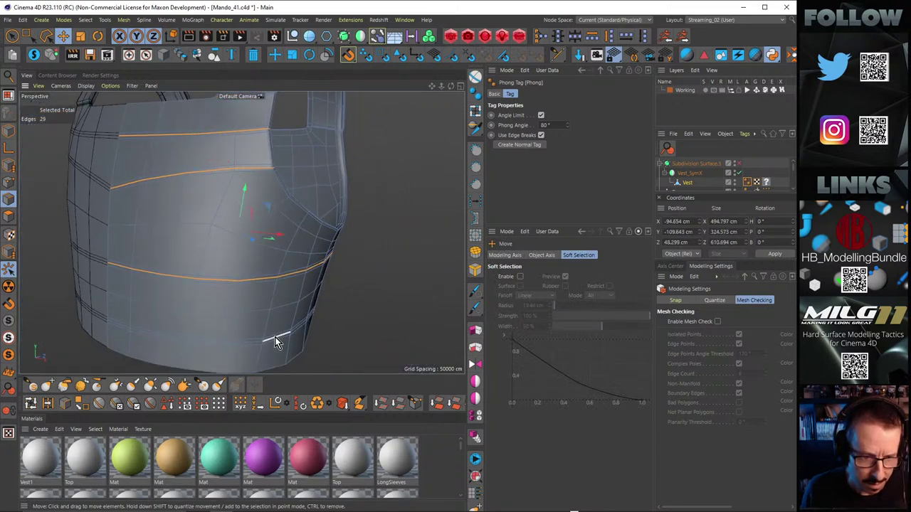
{"action": "double_click", "coordinate": [276, 341], "text": "shift"}
Step: Bevel the four selected centre loops again in Solid mode with a much smaller offset to form narrow strips
{"action": "scroll", "coordinate": [269, 215], "scroll_direction": "up", "scroll_amount": 5}
{"action": "key", "text": "m"}
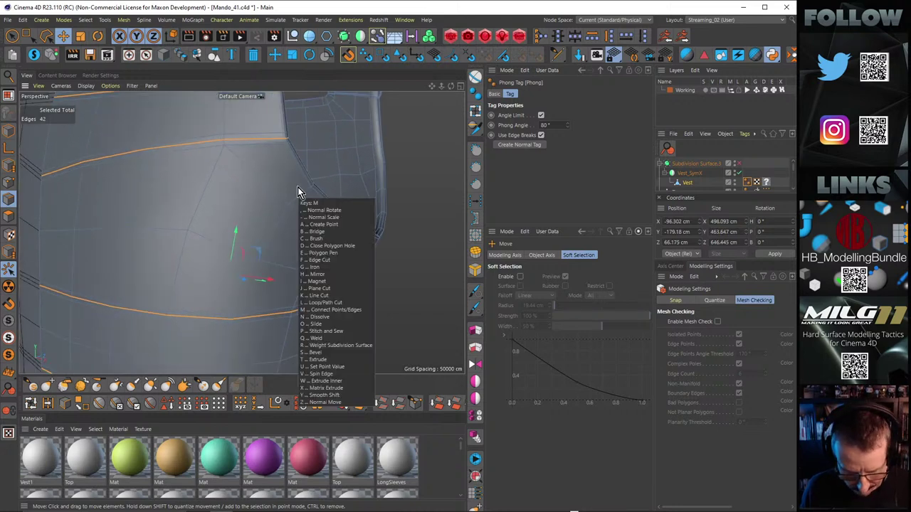
{"action": "key", "text": "s"}
{"action": "left_click_drag", "start_coordinate": [241, 232], "coordinate": [247, 182], "text": "alt"}
{"action": "right_click_drag", "start_coordinate": [234, 195], "coordinate": [273, 199], "text": "alt"}
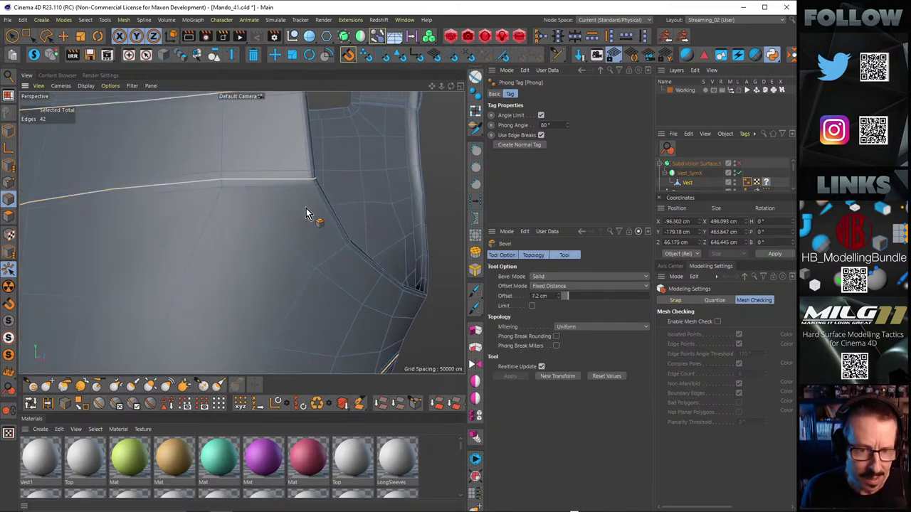
{"action": "left_click_drag", "start_coordinate": [306, 208], "coordinate": [317, 208]}
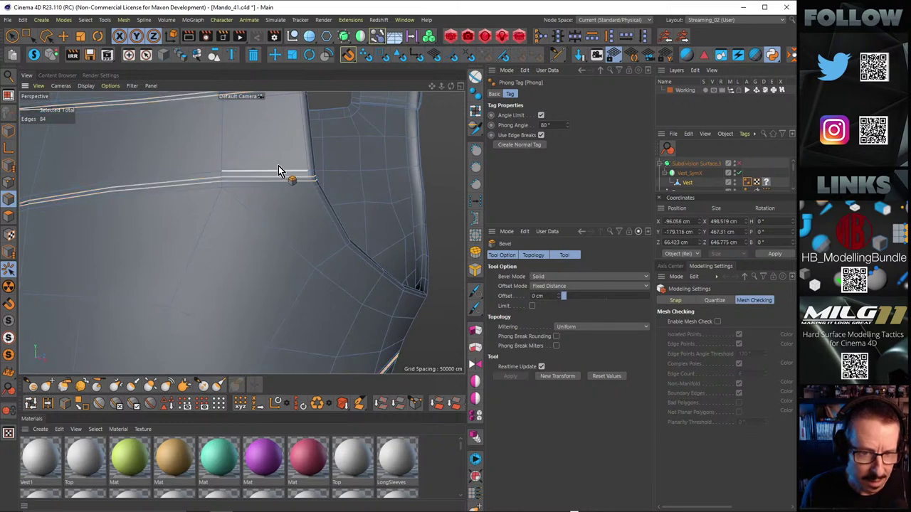
Step: Select the centre edge loop inside each of the four narrow strips and dissolve them
{"action": "left_click_drag", "start_coordinate": [282, 173], "coordinate": [237, 217], "text": "alt"}
{"action": "right_click_drag", "start_coordinate": [237, 217], "coordinate": [260, 217], "text": "alt"}
{"action": "left_click", "coordinate": [63, 36]}
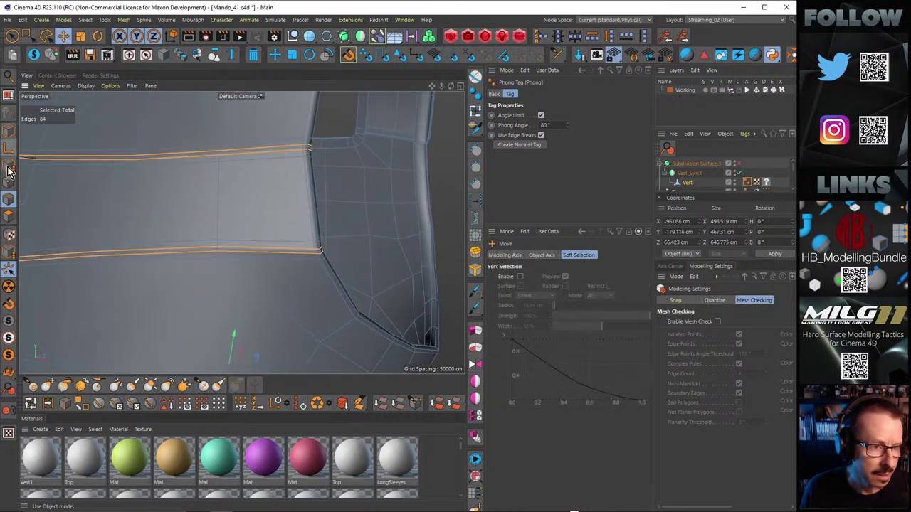
{"action": "double_click", "coordinate": [180, 158]}
{"action": "double_click", "coordinate": [278, 251], "text": "shift"}
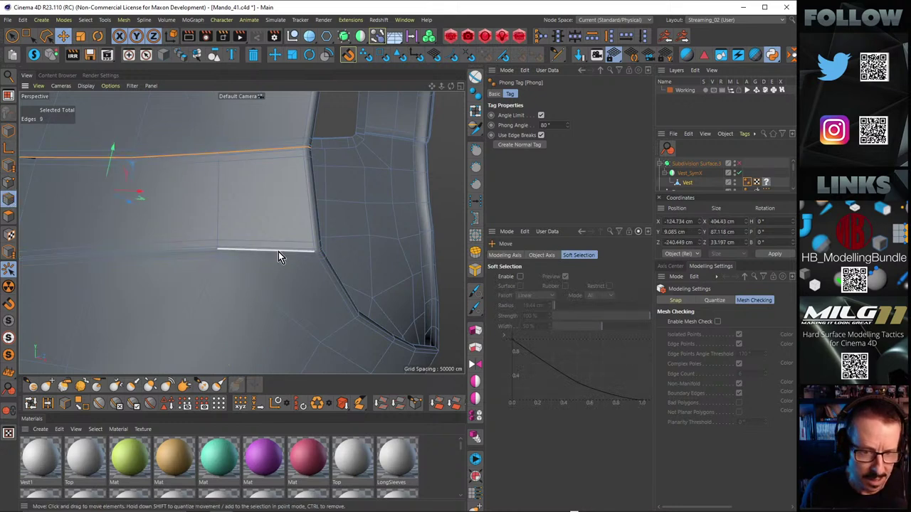
{"action": "left_click", "coordinate": [289, 226]}
{"action": "key", "text": "ctrl+z"}
{"action": "middle_click_drag", "start_coordinate": [287, 288], "coordinate": [284, 235], "text": "alt"}
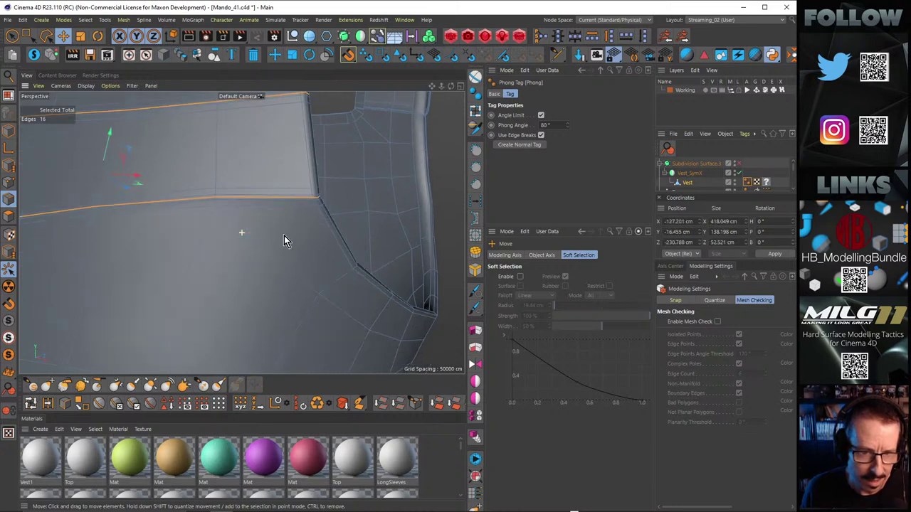
{"action": "right_click_drag", "start_coordinate": [284, 235], "coordinate": [324, 285], "text": "alt"}
{"action": "left_click_drag", "start_coordinate": [325, 286], "coordinate": [266, 243], "text": "alt"}
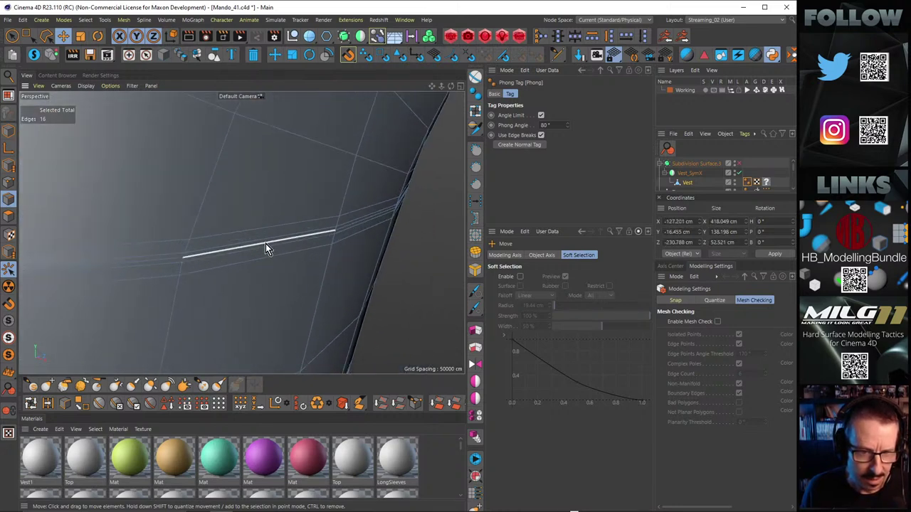
{"action": "double_click", "coordinate": [266, 243], "text": "shift"}
{"action": "middle_click_drag", "start_coordinate": [276, 300], "coordinate": [263, 104], "text": "alt"}
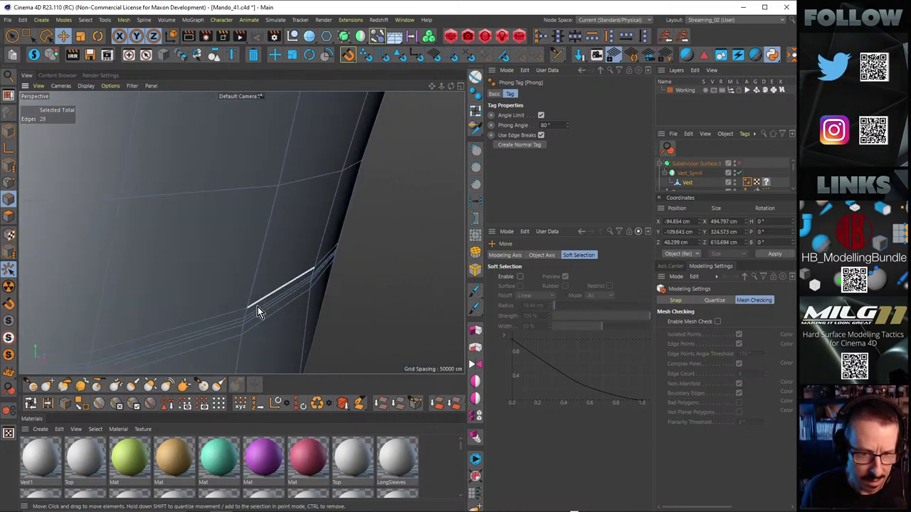
{"action": "double_click", "coordinate": [239, 324], "text": "shift"}
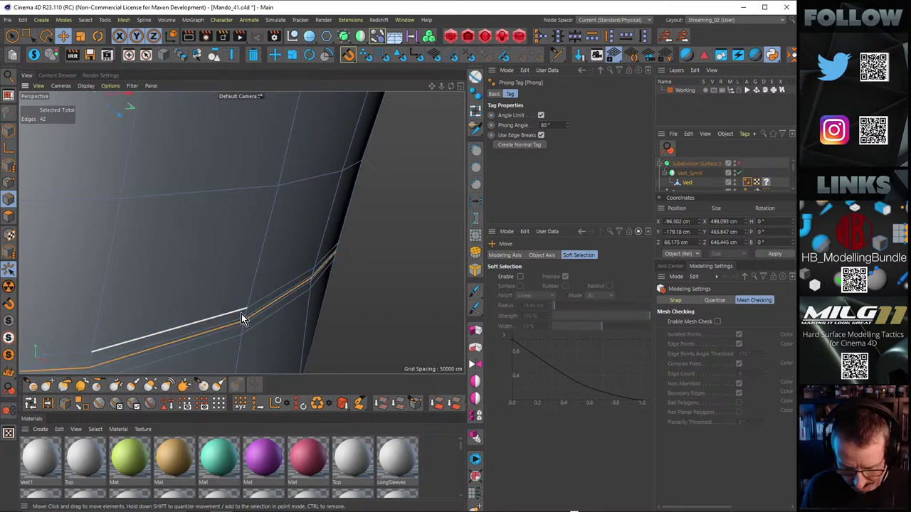
{"action": "key", "text": "m"}
{"action": "key", "text": "n"}
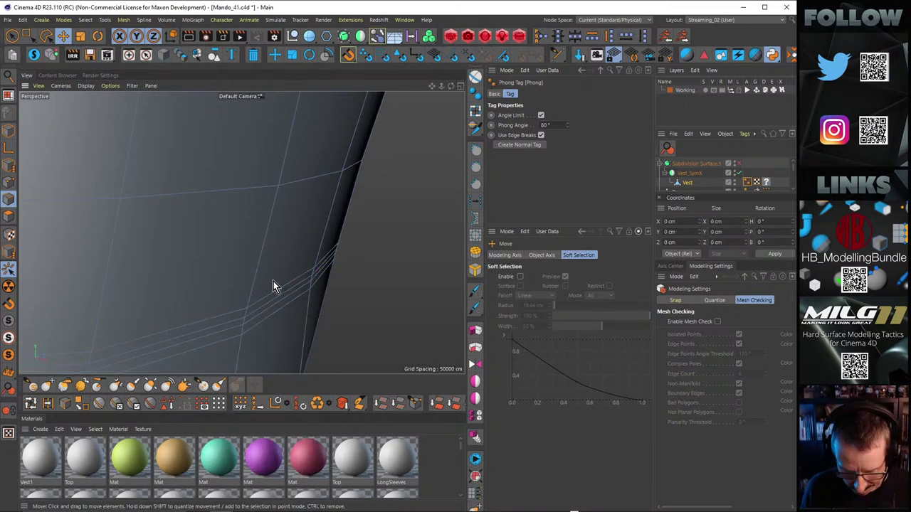
Step: Select the narrow polygon loops of all four horizontal seams with Loop Selection
{"action": "key", "text": "u"}
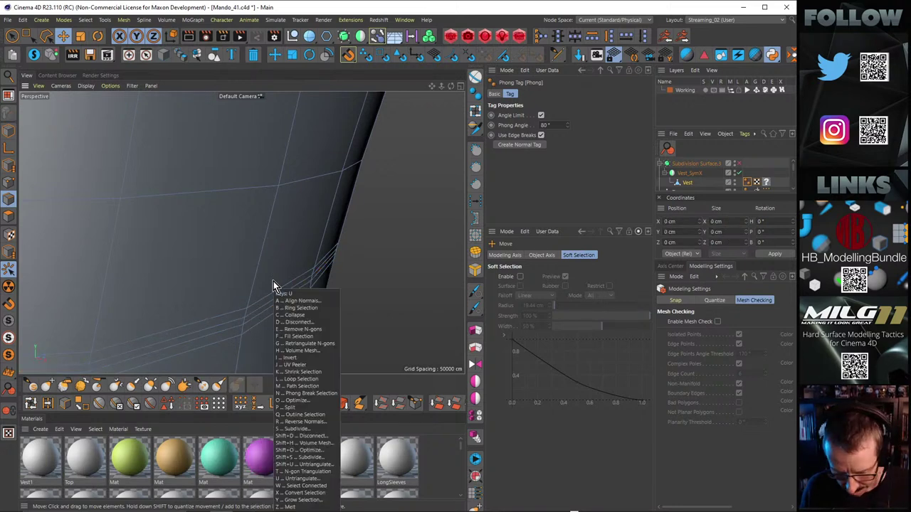
{"action": "key", "text": "l"}
{"action": "left_click", "coordinate": [245, 321]}
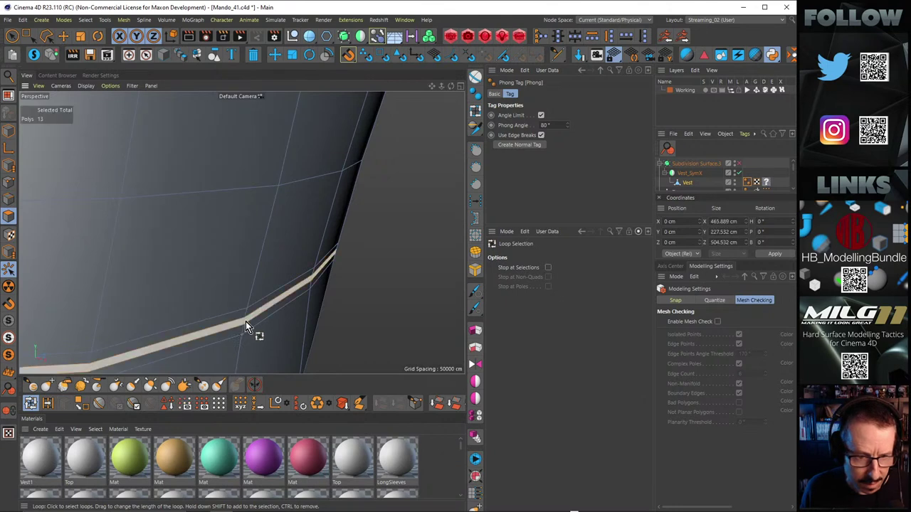
{"action": "left_click_drag", "start_coordinate": [245, 321], "coordinate": [239, 268], "text": "alt"}
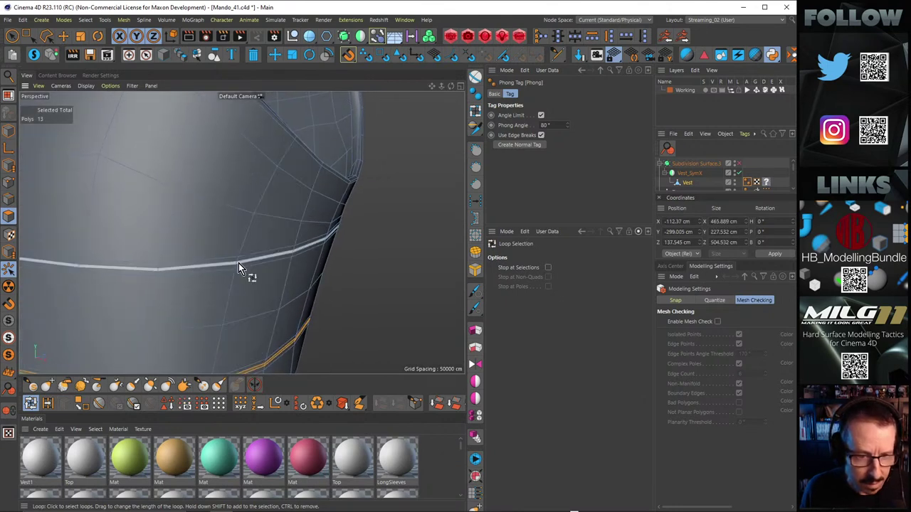
{"action": "left_click", "coordinate": [239, 263], "text": "shift"}
{"action": "mouse_move", "coordinate": [223, 177]}
{"action": "left_mouse_down", "text": "alt"}
{"action": "mouse_move", "coordinate": [267, 323]}
{"action": "mouse_move", "coordinate": [233, 250]}
{"action": "mouse_move", "coordinate": [203, 236]}
{"action": "mouse_move", "coordinate": [216, 159]}
{"action": "mouse_move", "coordinate": [202, 159]}
{"action": "mouse_move", "coordinate": [243, 186]}
{"action": "left_mouse_up", "text": "alt"}
{"action": "left_click", "coordinate": [204, 235], "text": "shift"}
Step: Push the selected seam strips inward with Normal Move by -1.95 cm and a further -0.308 cm
{"action": "right_click_drag", "start_coordinate": [243, 181], "coordinate": [202, 206], "text": "alt"}
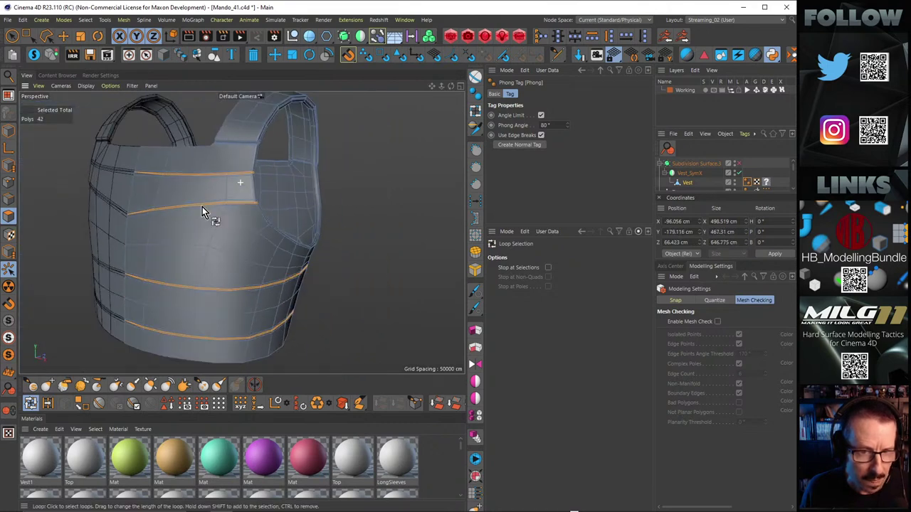
{"action": "left_click_drag", "start_coordinate": [202, 206], "coordinate": [221, 214], "text": "alt"}
{"action": "right_click_drag", "start_coordinate": [221, 214], "coordinate": [282, 179], "text": "alt"}
{"action": "left_click_drag", "start_coordinate": [282, 179], "coordinate": [260, 180], "text": "alt"}
{"action": "key", "text": "m"}
{"action": "key", "text": "z"}
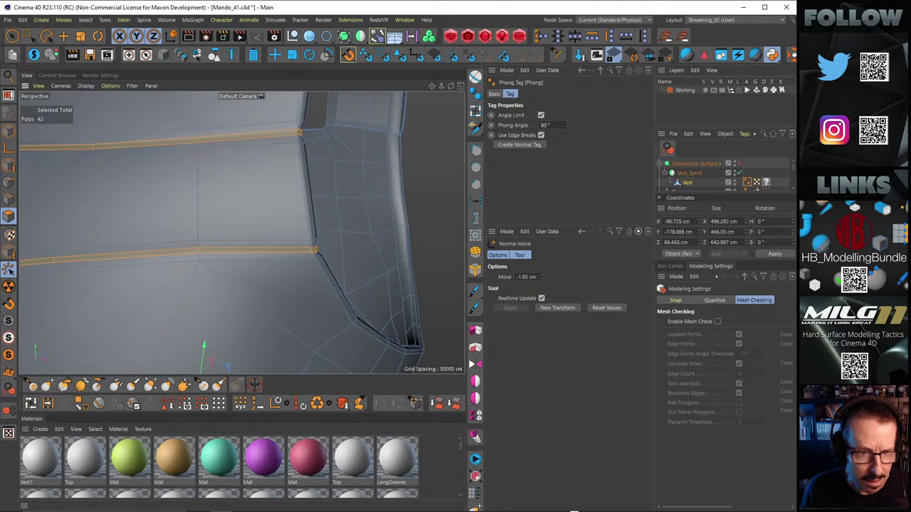
{"action": "left_click_drag", "start_coordinate": [281, 171], "coordinate": [232, 185], "text": "alt"}
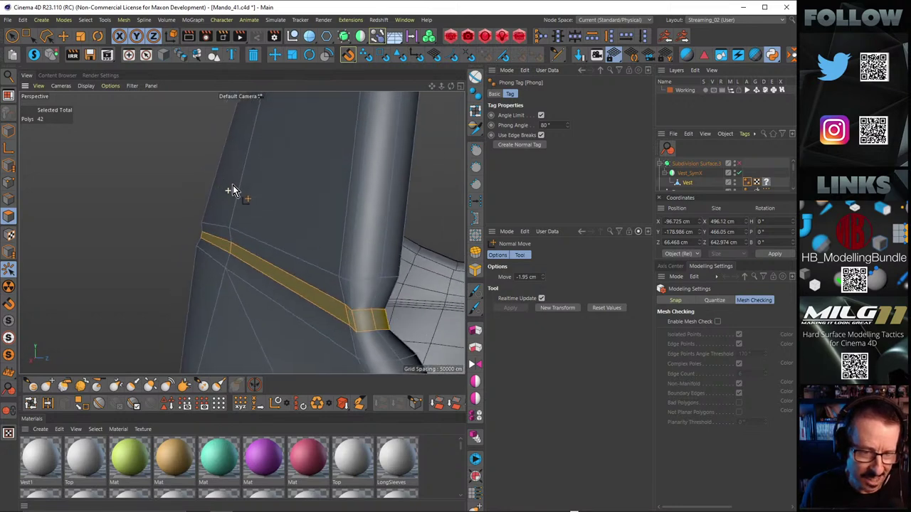
{"action": "left_click_drag", "start_coordinate": [318, 185], "coordinate": [316, 186]}
Step: Turn on the vest's subdivision and render the view to examine the recessed horizontal seams
{"action": "left_click_drag", "start_coordinate": [338, 155], "coordinate": [319, 175], "text": "alt"}
{"action": "right_click_drag", "start_coordinate": [317, 175], "coordinate": [296, 181], "text": "alt"}
{"action": "left_click_drag", "start_coordinate": [297, 180], "coordinate": [285, 187], "text": "alt"}
{"action": "key", "text": "q"}
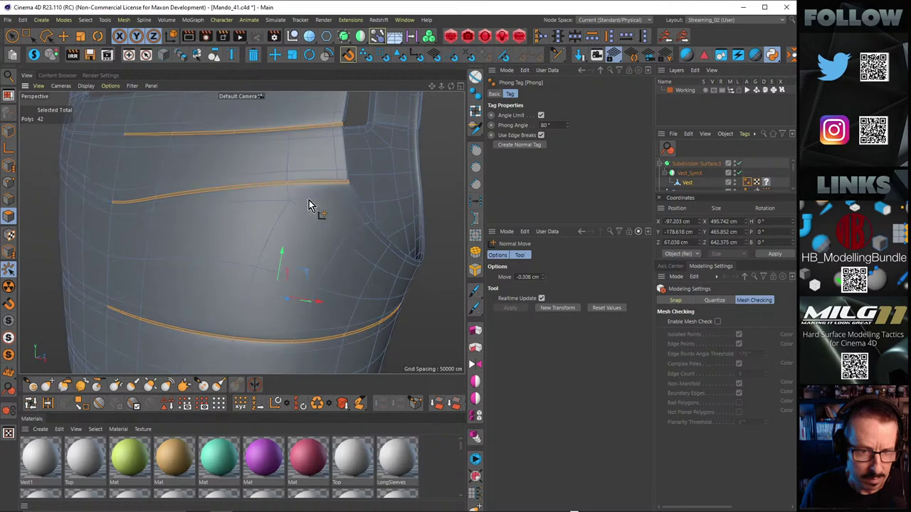
{"action": "right_click_drag", "start_coordinate": [306, 224], "coordinate": [274, 222], "text": "alt"}
{"action": "left_click_drag", "start_coordinate": [274, 222], "coordinate": [261, 211], "text": "alt"}
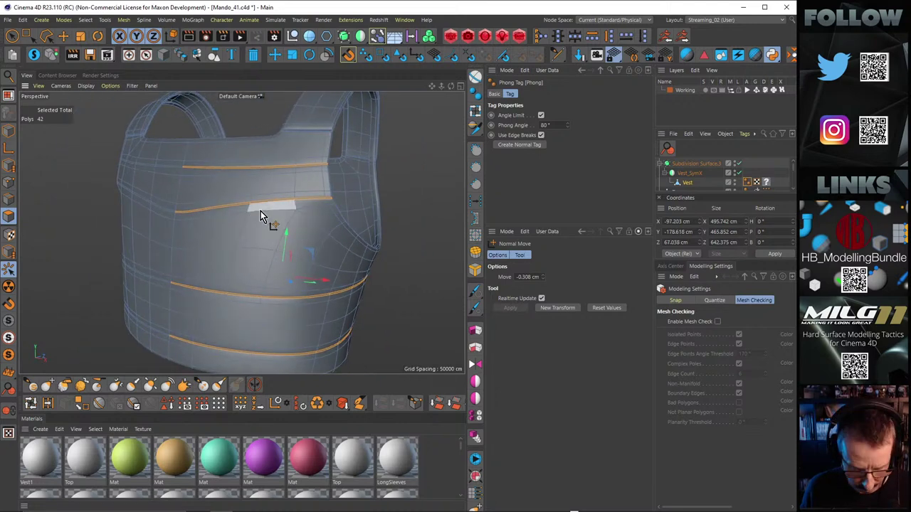
{"action": "key", "text": "ctrl+r"}
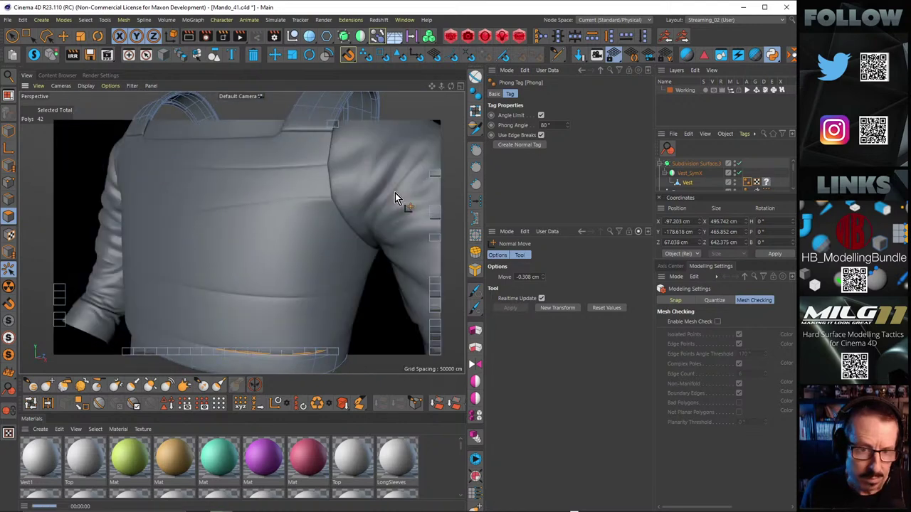
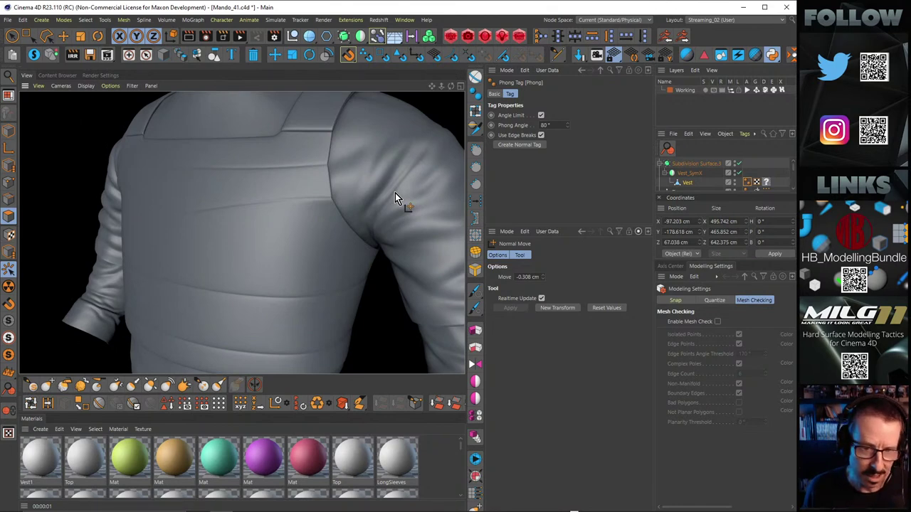
Step: Inspect the recessed seam strips up close and from the front, with the vest's subdivision switched off
{"action": "right_click_drag", "start_coordinate": [251, 205], "coordinate": [292, 186], "text": "alt"}
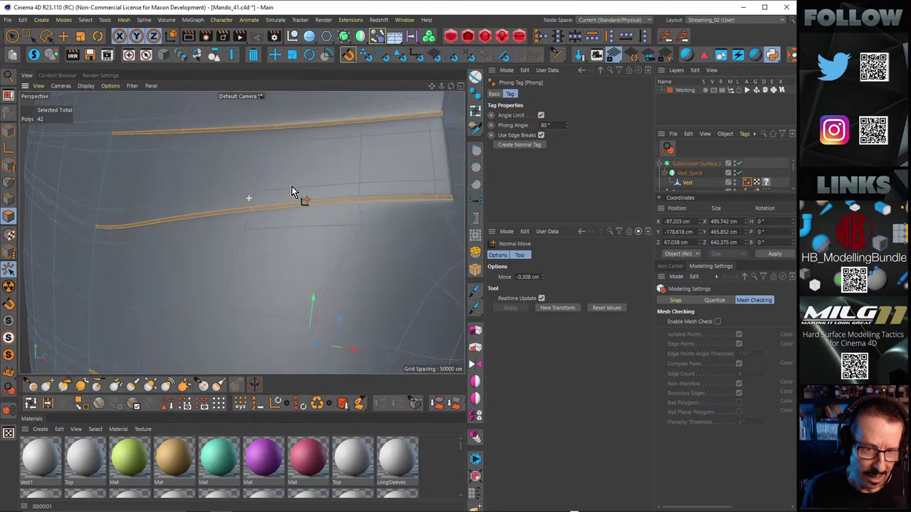
{"action": "right_click_drag", "start_coordinate": [242, 232], "coordinate": [297, 186], "text": "alt"}
{"action": "left_click_drag", "start_coordinate": [254, 218], "coordinate": [382, 183], "text": "alt"}
{"action": "scroll", "coordinate": [382, 188], "scroll_direction": "up", "scroll_amount": 1}
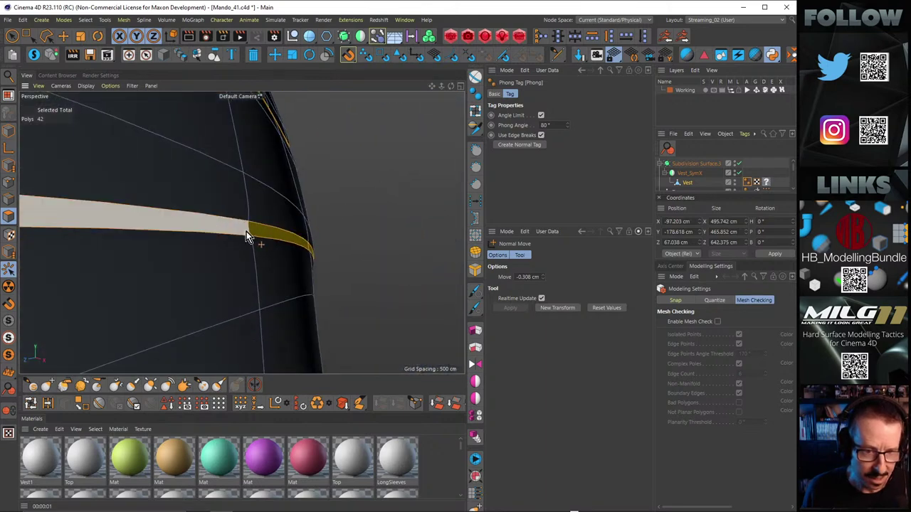
{"action": "left_click_drag", "start_coordinate": [245, 230], "coordinate": [139, 271], "text": "alt"}
{"action": "mouse_move", "coordinate": [244, 219]}
{"action": "left_mouse_down", "text": "alt"}
{"action": "mouse_move", "coordinate": [264, 206]}
{"action": "mouse_move", "coordinate": [208, 222]}
{"action": "mouse_move", "coordinate": [144, 209]}
{"action": "mouse_move", "coordinate": [256, 230]}
{"action": "mouse_move", "coordinate": [145, 222]}
{"action": "mouse_move", "coordinate": [257, 226]}
{"action": "mouse_move", "coordinate": [204, 225]}
{"action": "mouse_move", "coordinate": [247, 240]}
{"action": "mouse_move", "coordinate": [243, 233]}
{"action": "left_mouse_up", "text": "alt"}
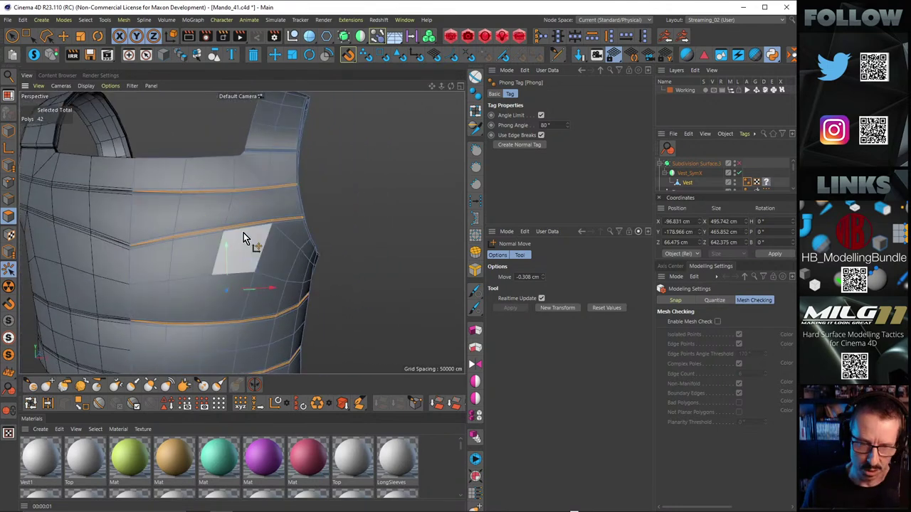
Step: Examine the recessed seam strips around the side and back of the vest
{"action": "left_click_drag", "start_coordinate": [273, 264], "coordinate": [142, 238], "text": "alt"}
{"action": "left_click_drag", "start_coordinate": [301, 248], "coordinate": [61, 241], "text": "alt"}
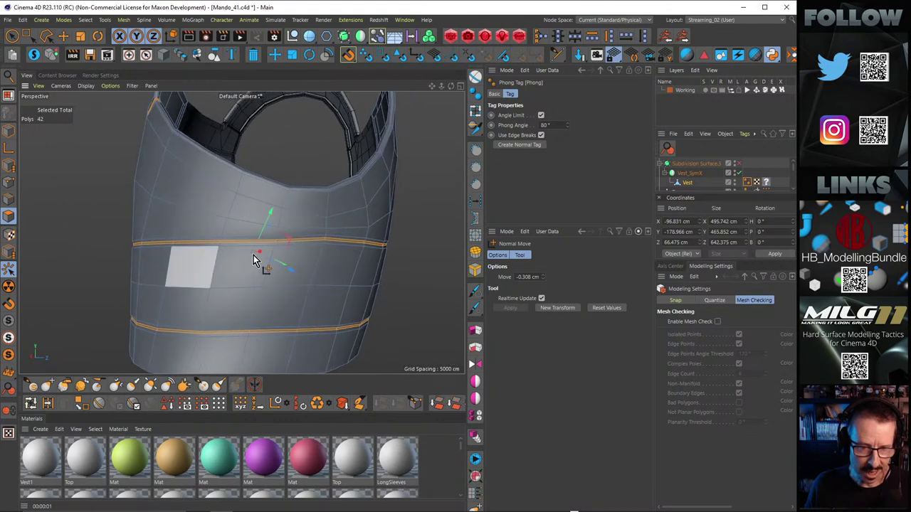
{"action": "right_click_drag", "start_coordinate": [364, 248], "coordinate": [400, 238], "text": "alt"}
{"action": "mouse_move", "coordinate": [278, 233]}
{"action": "left_mouse_down", "text": "alt"}
{"action": "mouse_move", "coordinate": [223, 234]}
{"action": "mouse_move", "coordinate": [265, 237]}
{"action": "left_mouse_up", "text": "alt"}
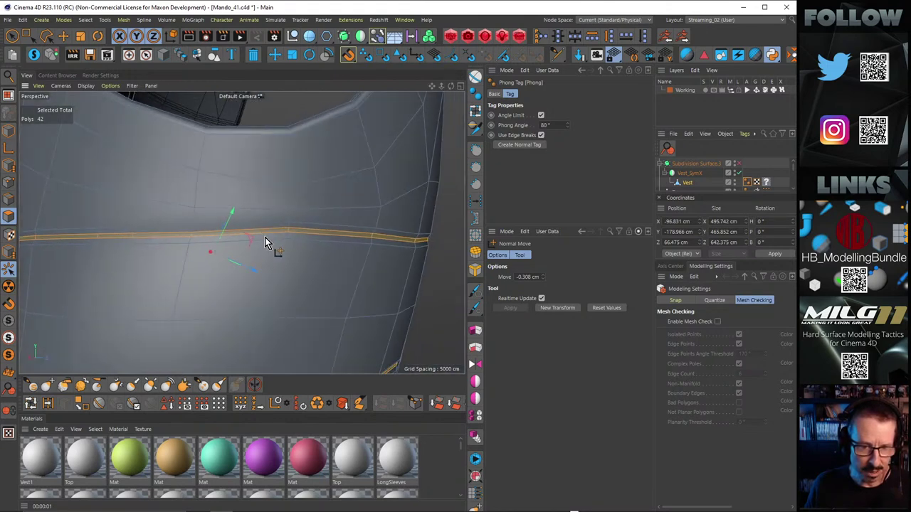
{"action": "right_click_drag", "start_coordinate": [327, 237], "coordinate": [292, 242], "text": "alt"}
{"action": "middle_click_drag", "start_coordinate": [304, 238], "coordinate": [293, 237], "text": "alt"}
{"action": "left_click_drag", "start_coordinate": [293, 238], "coordinate": [181, 121], "text": "alt"}
{"action": "left_click", "coordinate": [28, 36]}
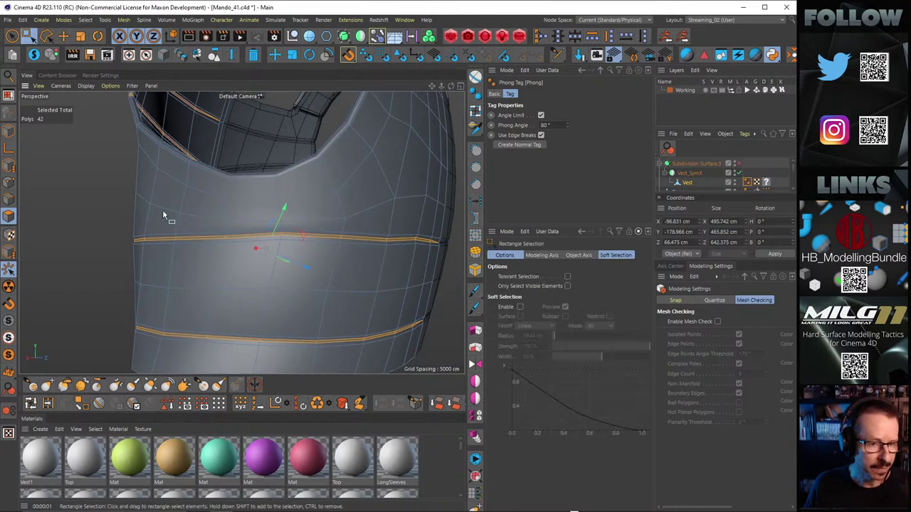
Step: Switch off the vest's symmetry and examine where the recessed seam strip ends at the centre line
{"action": "left_click_drag", "start_coordinate": [162, 209], "coordinate": [409, 248], "text": "alt"}
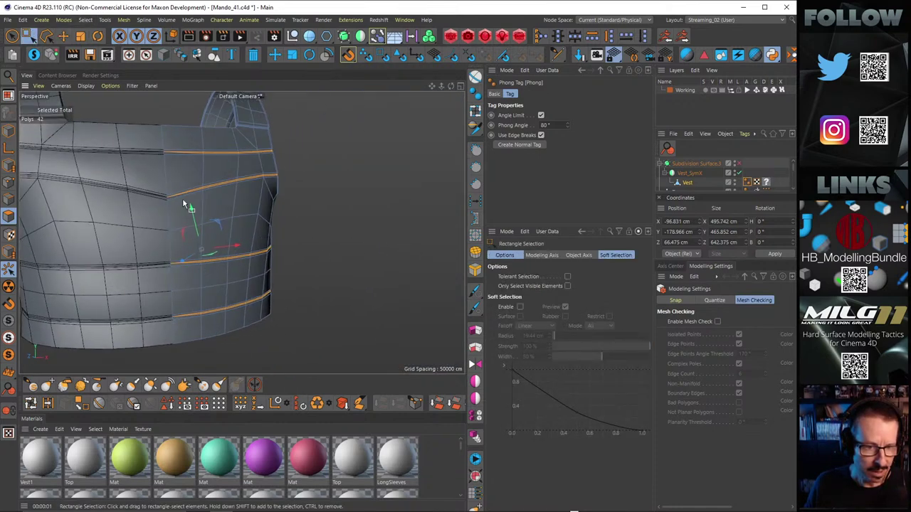
{"action": "right_click_drag", "start_coordinate": [182, 198], "coordinate": [235, 194], "text": "alt"}
{"action": "right_click_drag", "start_coordinate": [131, 194], "coordinate": [223, 166], "text": "alt"}
{"action": "left_click_drag", "start_coordinate": [204, 214], "coordinate": [194, 195], "text": "alt"}
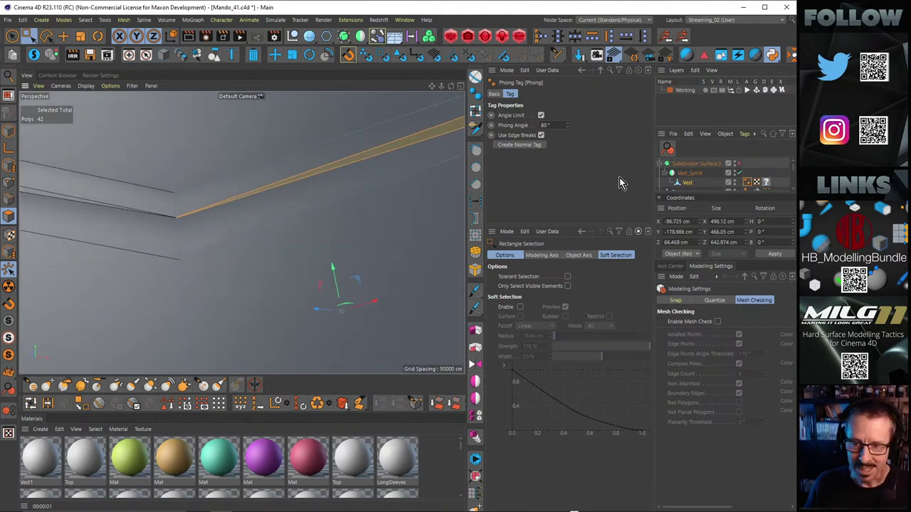
{"action": "left_click", "coordinate": [738, 173]}
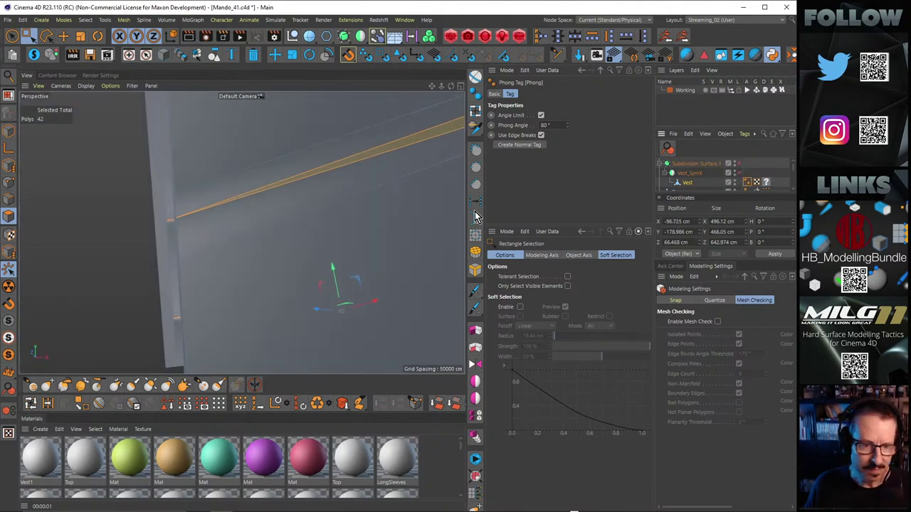
{"action": "left_click_drag", "start_coordinate": [304, 194], "coordinate": [259, 205], "text": "alt"}
Step: Undo the recent edits to the seam strips, including the symmetry change and the inward Normal Move
{"action": "key", "text": "ctrl+z"}
{"action": "key", "text": "ctrl+z"}
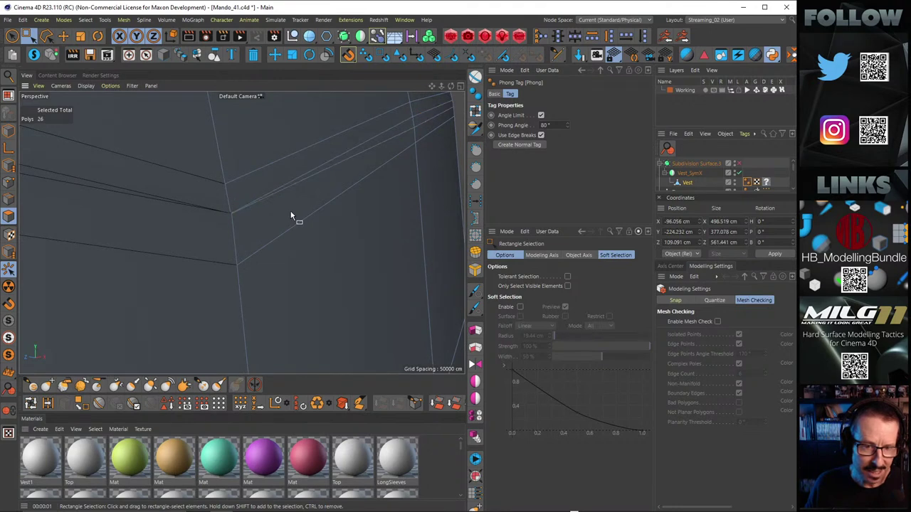
{"action": "key", "text": "ctrl+z"}
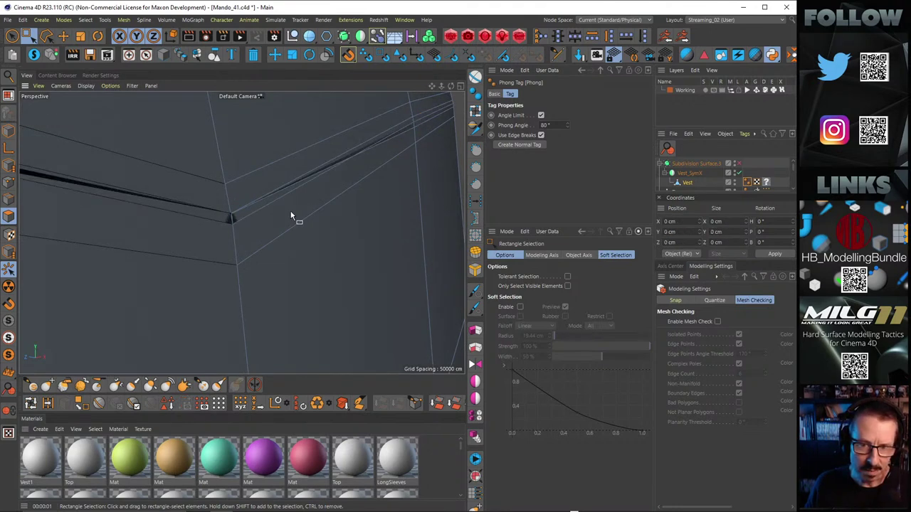
{"action": "mouse_move", "coordinate": [260, 212]}
{"action": "left_mouse_down", "text": "alt"}
{"action": "mouse_move", "coordinate": [241, 211]}
{"action": "mouse_move", "coordinate": [252, 207]}
{"action": "left_mouse_up", "text": "alt"}
{"action": "key", "text": "m"}
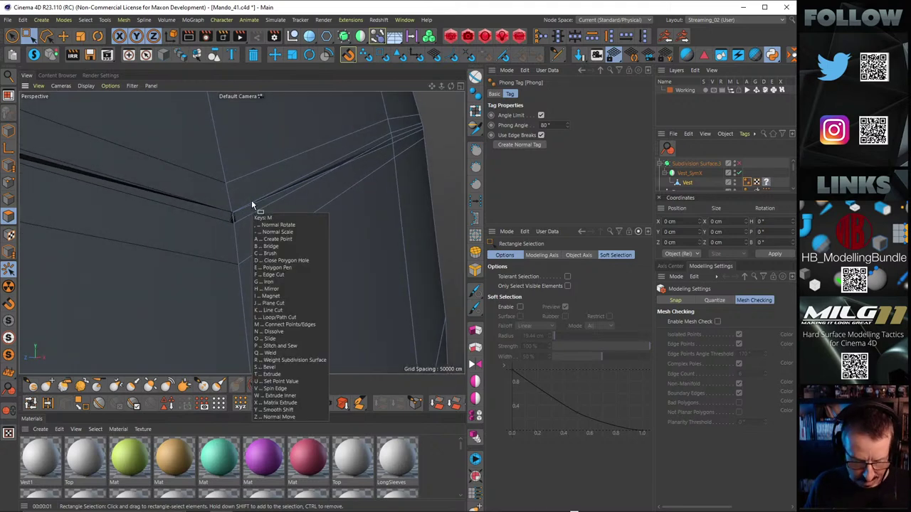
{"action": "key", "text": "Escape"}
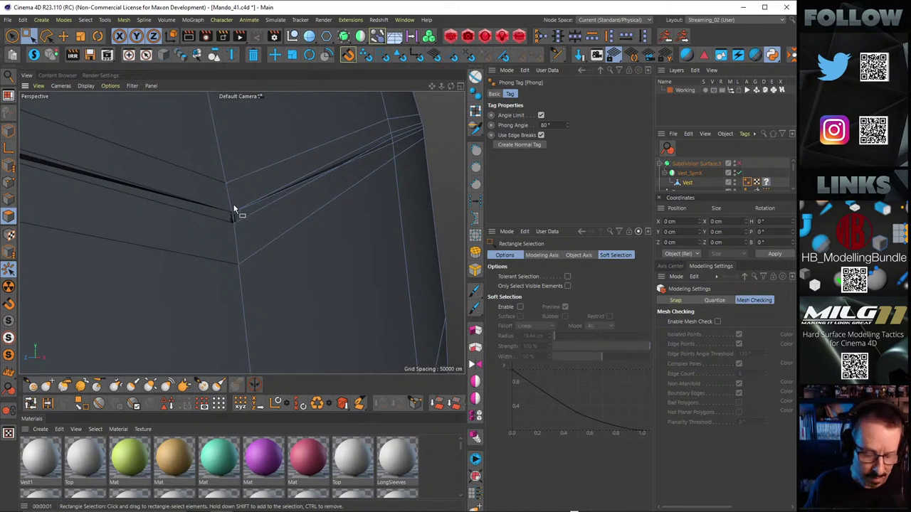
Step: Check the two seam points at the centre-line gap, undo back to the unbevelled seams and switch to edge editing
{"action": "left_click", "coordinate": [8, 183]}
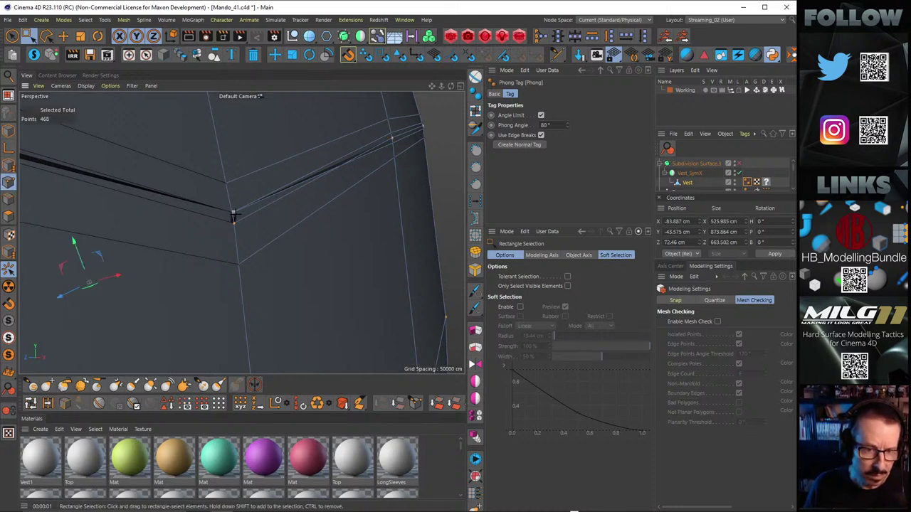
{"action": "left_click_drag", "start_coordinate": [228, 207], "coordinate": [241, 227]}
{"action": "scroll", "coordinate": [274, 205], "scroll_direction": "up", "scroll_amount": 2}
{"action": "mouse_move", "coordinate": [212, 190]}
{"action": "left_mouse_down"}
{"action": "mouse_move", "coordinate": [217, 201]}
{"action": "mouse_move", "coordinate": [218, 190]}
{"action": "left_mouse_up"}
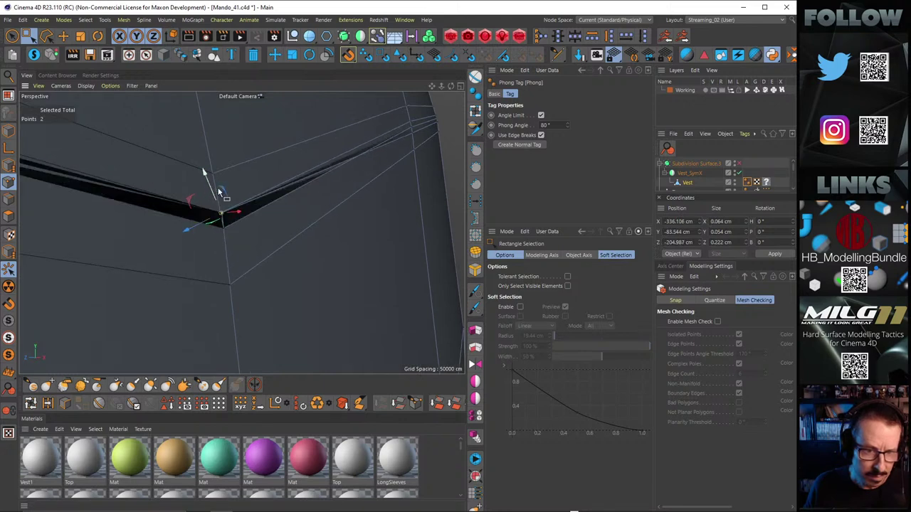
{"action": "scroll", "coordinate": [282, 215], "scroll_direction": "down", "scroll_amount": 2}
{"action": "key", "text": "ctrl+a"}
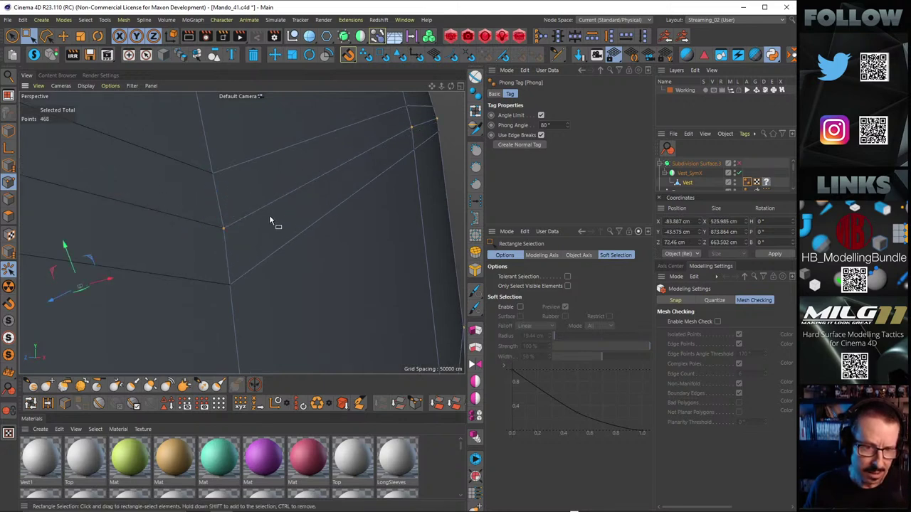
{"action": "left_click_drag", "start_coordinate": [271, 222], "coordinate": [187, 132], "text": "alt"}
{"action": "left_click", "coordinate": [63, 36]}
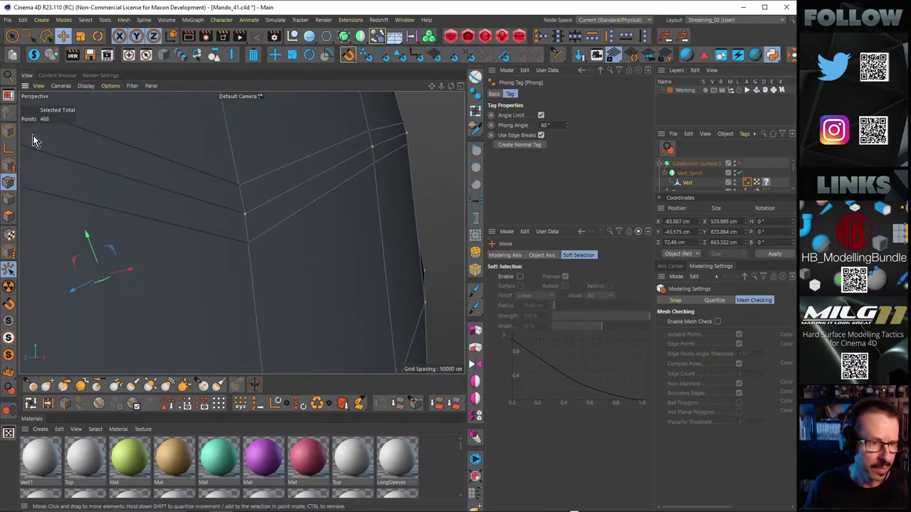
{"action": "left_click", "coordinate": [11, 198]}
Step: Bevel the selected middle edge loops of the horizontal seams with a 2.8 cm offset
{"action": "left_click_drag", "start_coordinate": [258, 201], "coordinate": [242, 205], "text": "alt"}
{"action": "scroll", "coordinate": [282, 189], "scroll_direction": "down", "scroll_amount": 2}
{"action": "middle_click_drag", "start_coordinate": [283, 192], "coordinate": [213, 195], "text": "alt"}
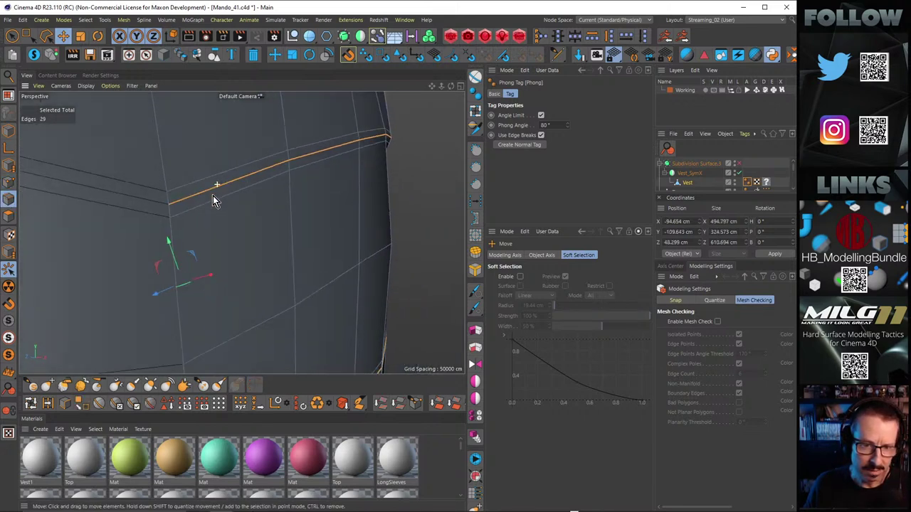
{"action": "left_click_drag", "start_coordinate": [215, 201], "coordinate": [205, 195], "text": "alt"}
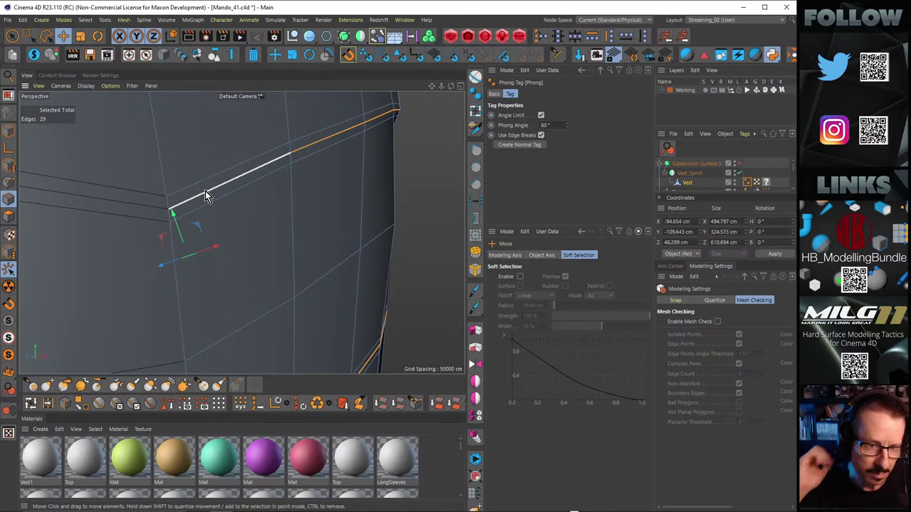
{"action": "key", "text": "m"}
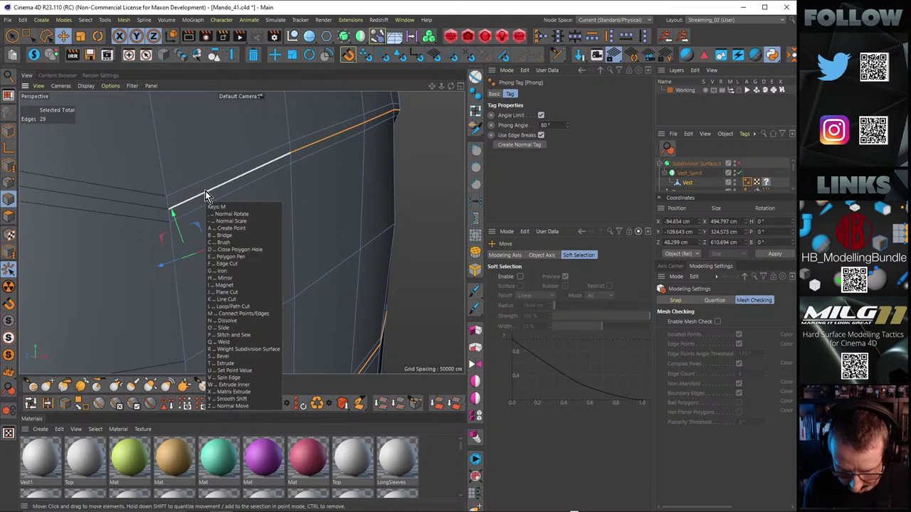
{"action": "key", "text": "o"}
{"action": "left_click_drag", "start_coordinate": [215, 186], "coordinate": [218, 191]}
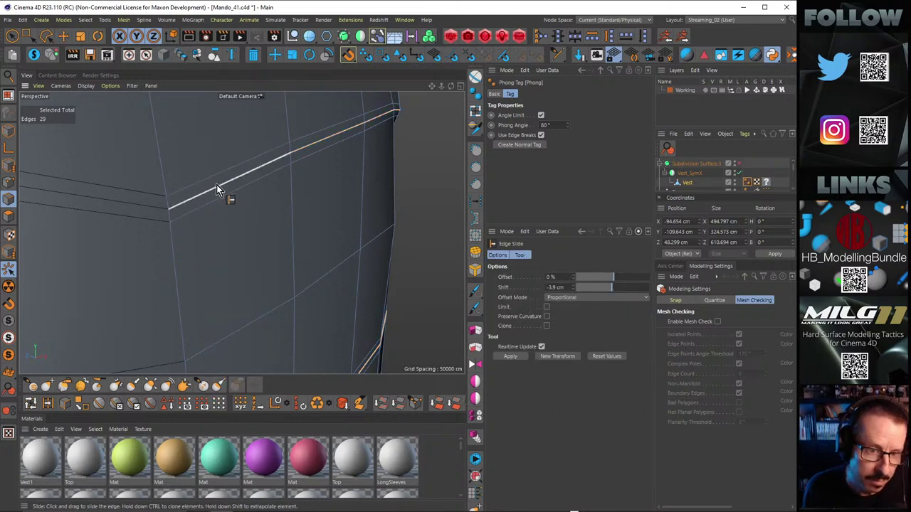
{"action": "key", "text": "m"}
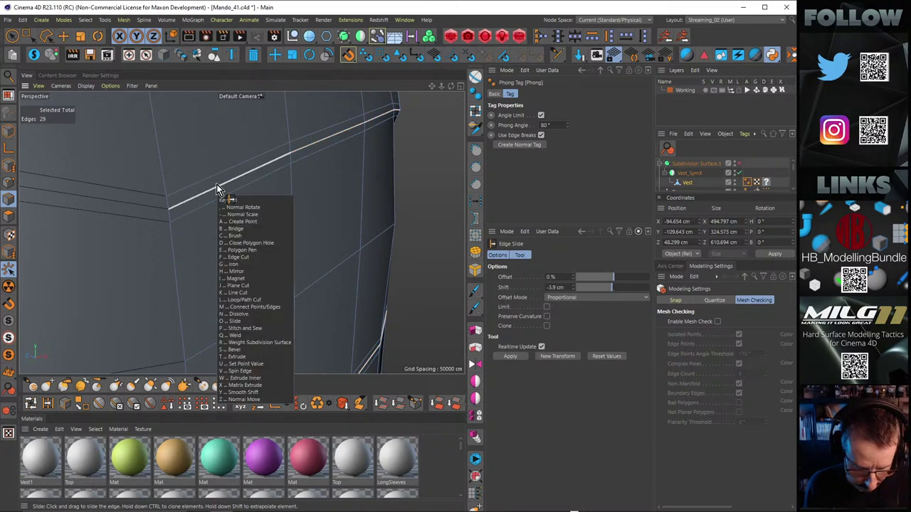
{"action": "key", "text": "s"}
{"action": "mouse_move", "coordinate": [216, 159]}
{"action": "left_mouse_down"}
{"action": "mouse_move", "coordinate": [236, 158]}
{"action": "mouse_move", "coordinate": [228, 158]}
{"action": "left_mouse_up"}
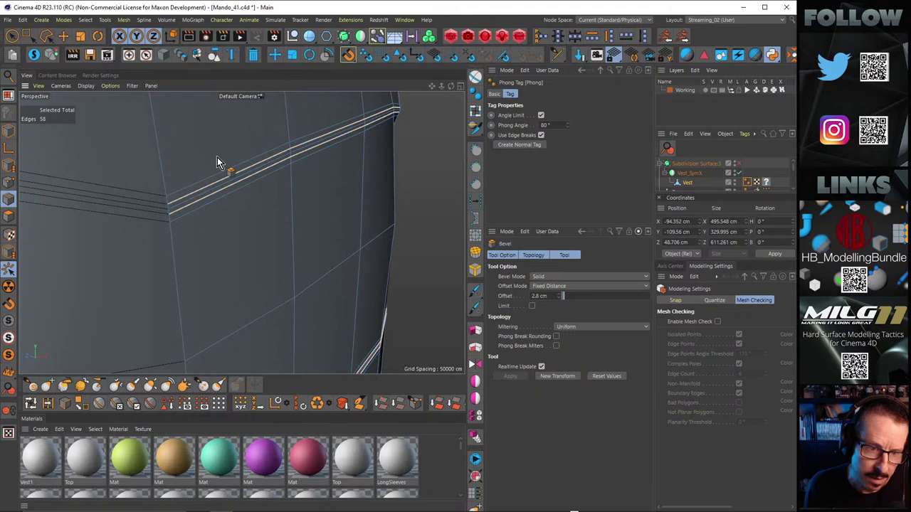
Step: Try to reselect edge loops along the bevelled seams, and undo that selection together with the bevel
{"action": "key", "text": "e"}
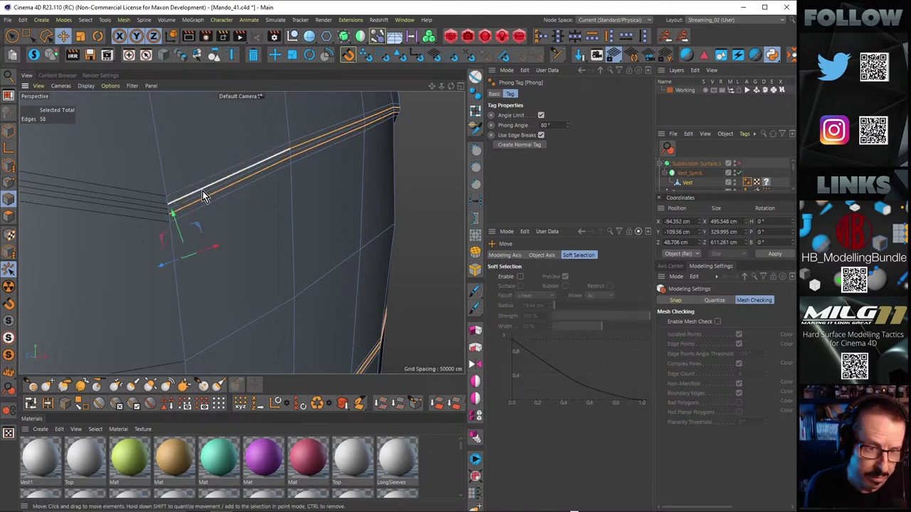
{"action": "double_click", "coordinate": [203, 193]}
{"action": "scroll", "coordinate": [273, 171], "scroll_direction": "down", "scroll_amount": 5}
{"action": "right_click_drag", "start_coordinate": [248, 254], "coordinate": [313, 210], "text": "alt"}
{"action": "double_click", "coordinate": [213, 220], "text": "shift"}
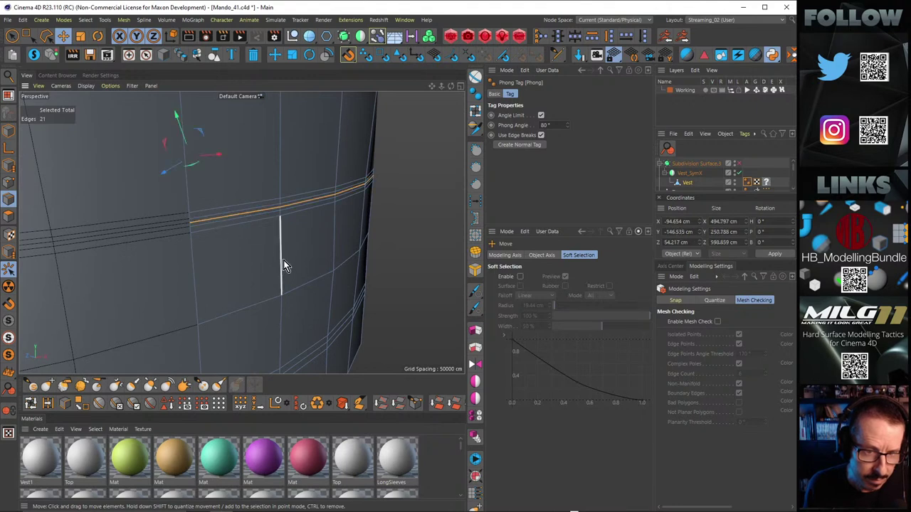
{"action": "middle_click_drag", "start_coordinate": [283, 260], "coordinate": [277, 129], "text": "alt"}
{"action": "double_click", "coordinate": [275, 214]}
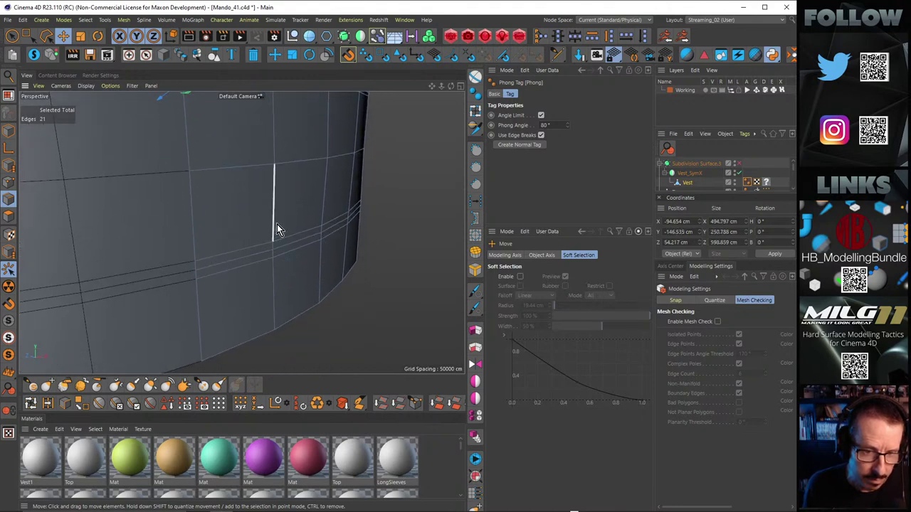
{"action": "left_click_drag", "start_coordinate": [277, 224], "coordinate": [264, 260], "text": "alt"}
{"action": "double_click", "coordinate": [264, 275]}
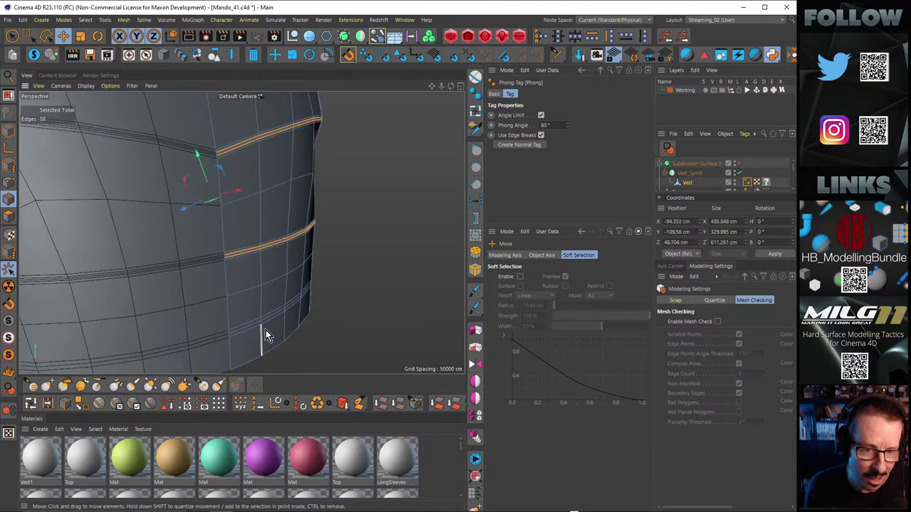
{"action": "right_click_drag", "start_coordinate": [265, 329], "coordinate": [299, 312], "text": "alt"}
{"action": "key", "text": "ctrl+z"}
{"action": "left_click_drag", "start_coordinate": [286, 315], "coordinate": [235, 287], "text": "alt"}
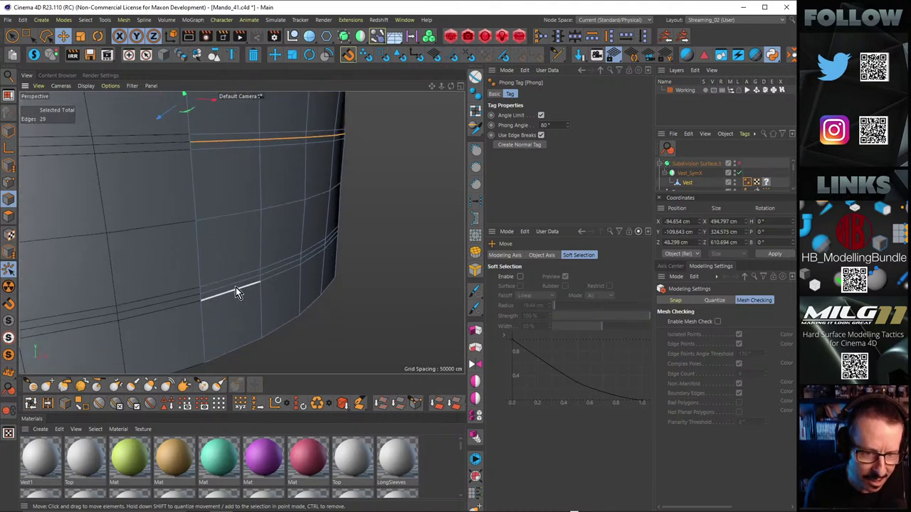
Step: Add the lowest seam's middle edge loop and the upper seam's edges out to the armhole to the selection
{"action": "double_click", "coordinate": [235, 286], "text": "shift"}
{"action": "left_click_drag", "start_coordinate": [270, 236], "coordinate": [301, 232], "text": "alt"}
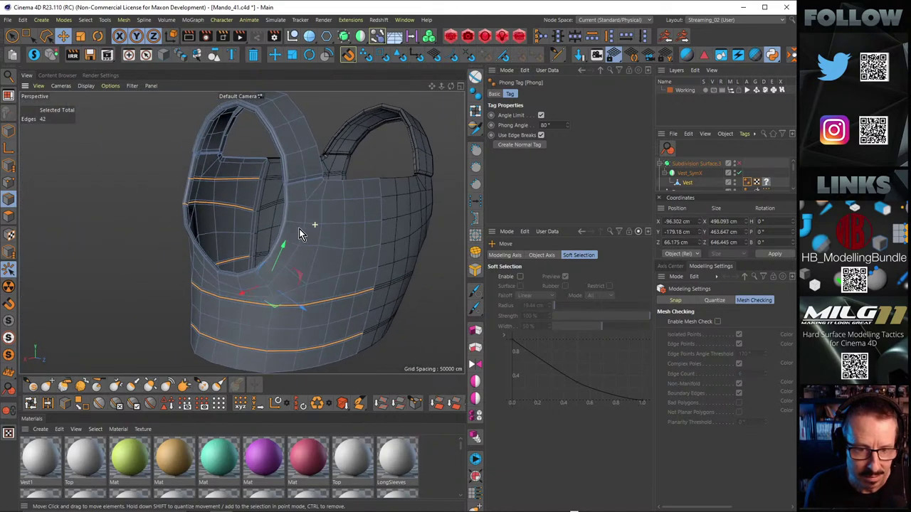
{"action": "right_click_drag", "start_coordinate": [305, 216], "coordinate": [331, 204], "text": "alt"}
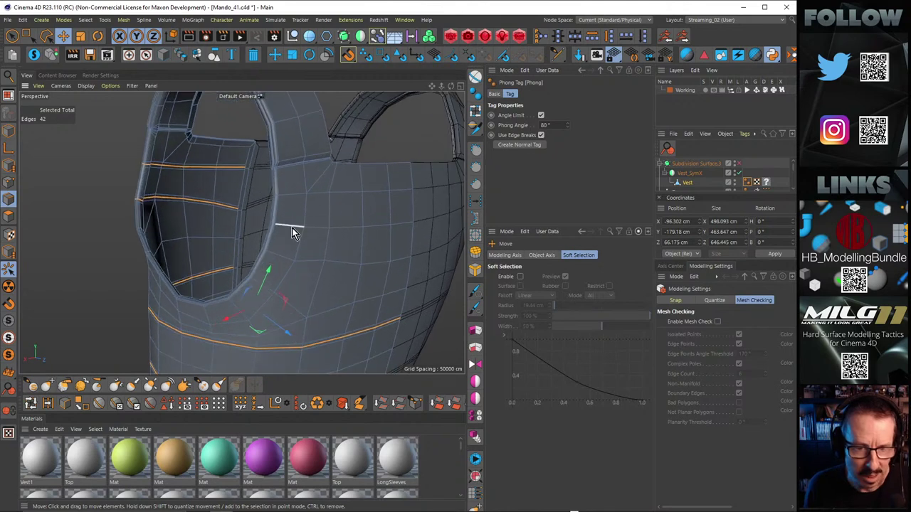
{"action": "left_click_drag", "start_coordinate": [315, 184], "coordinate": [318, 197], "text": "alt"}
{"action": "double_click", "coordinate": [315, 193], "text": "shift"}
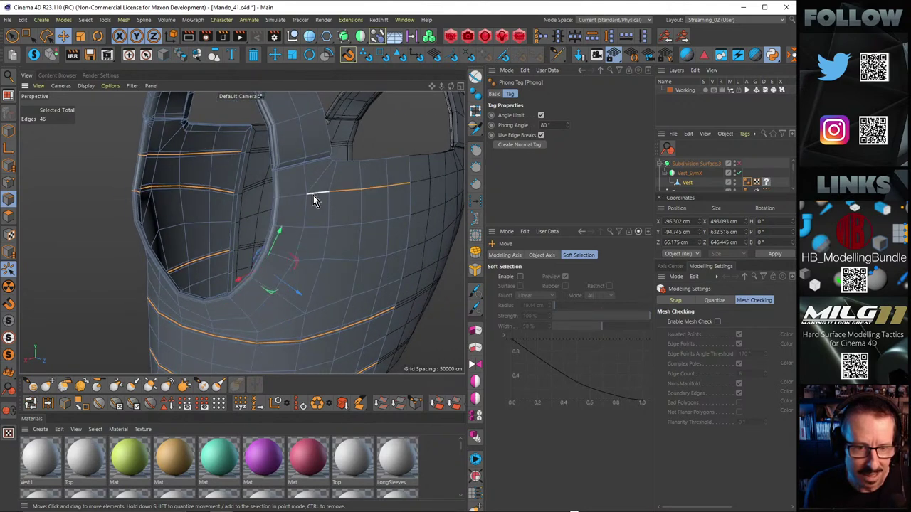
{"action": "left_click_drag", "start_coordinate": [328, 213], "coordinate": [407, 195], "text": "alt"}
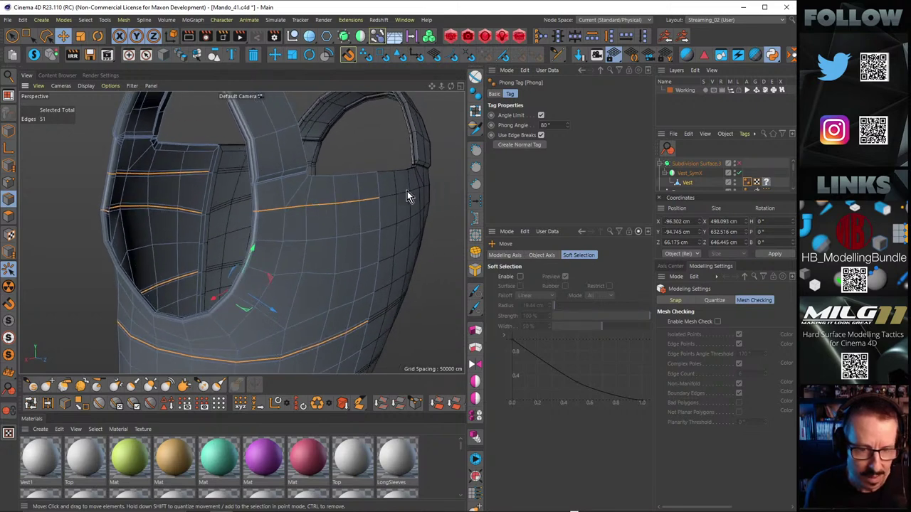
Step: Select only the upper seam's middle edges out to the armhole and bevel them with a 4.6 cm offset
{"action": "double_click", "coordinate": [346, 207]}
{"action": "double_click", "coordinate": [277, 214], "text": "shift"}
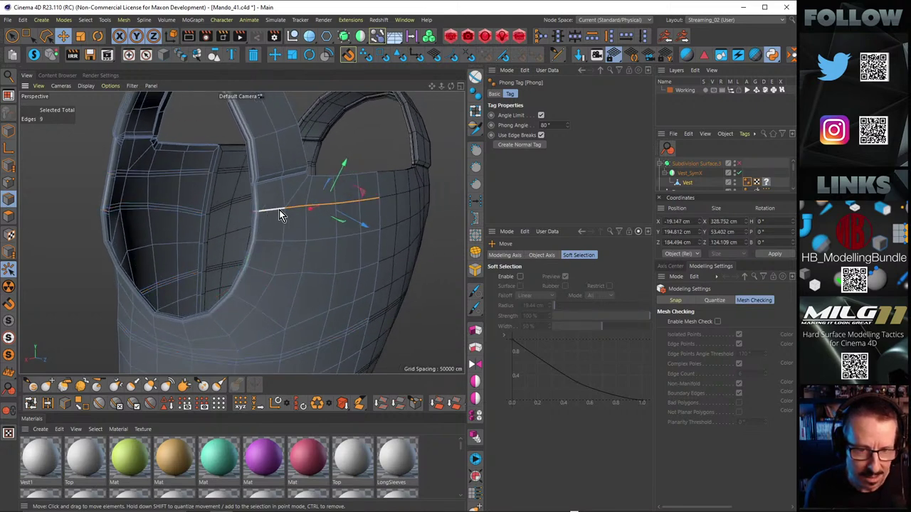
{"action": "left_click_drag", "start_coordinate": [280, 211], "coordinate": [453, 241], "text": "alt"}
{"action": "key", "text": "m"}
{"action": "key", "text": "o"}
{"action": "key", "text": "m"}
{"action": "key", "text": "s"}
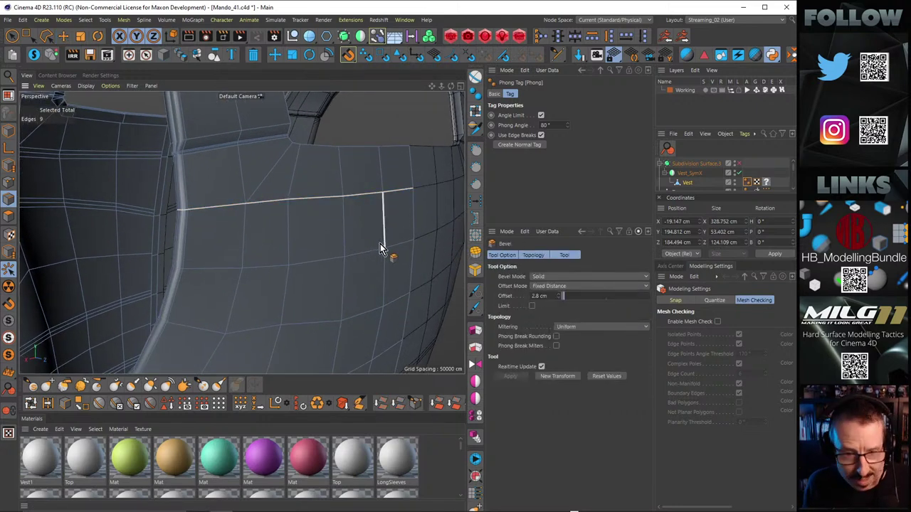
{"action": "left_click_drag", "start_coordinate": [382, 248], "coordinate": [340, 202], "text": "alt"}
{"action": "scroll", "coordinate": [281, 196], "scroll_direction": "down", "scroll_amount": 6}
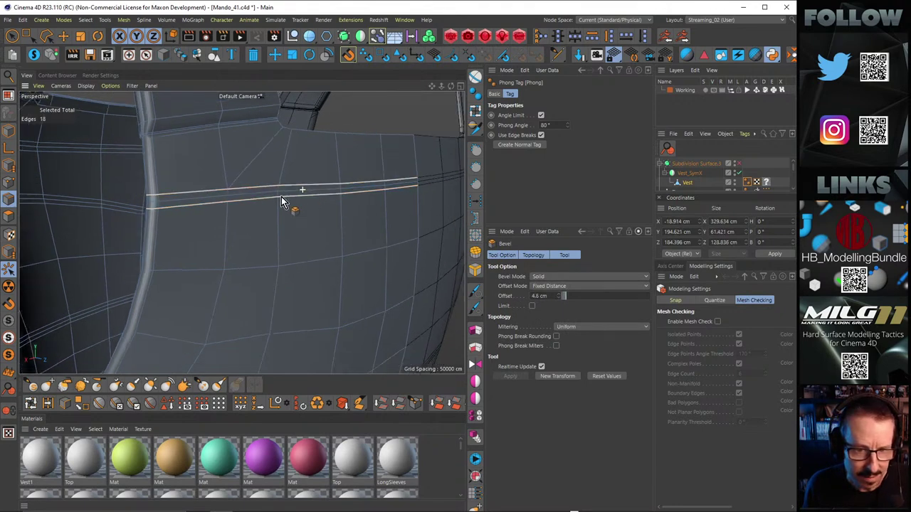
{"action": "mouse_move", "coordinate": [270, 209]}
{"action": "left_mouse_down", "text": "alt"}
{"action": "mouse_move", "coordinate": [250, 210]}
{"action": "mouse_move", "coordinate": [281, 205]}
{"action": "mouse_move", "coordinate": [254, 203]}
{"action": "mouse_move", "coordinate": [265, 204]}
{"action": "left_mouse_up", "text": "alt"}
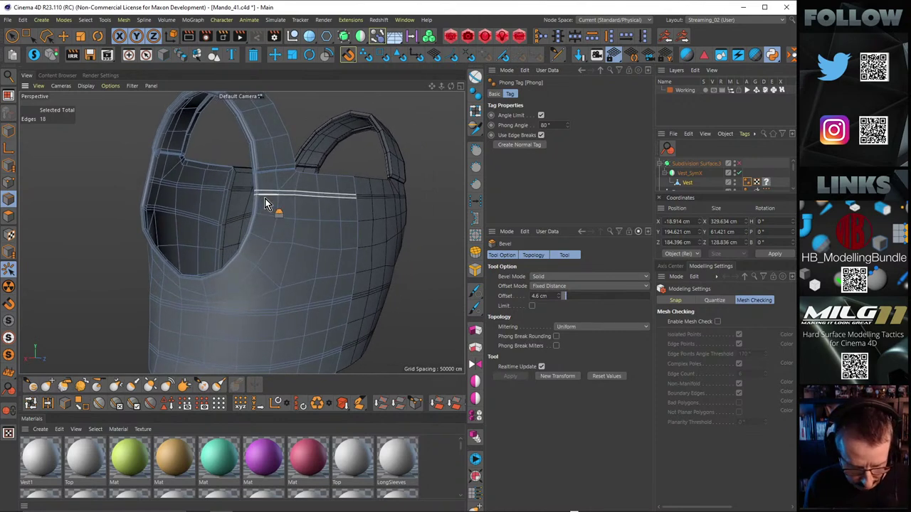
Step: Select the middle edge loops of the front upper seam, the two lower seams and the two upper back seams
{"action": "key", "text": "e"}
{"action": "double_click", "coordinate": [273, 194]}
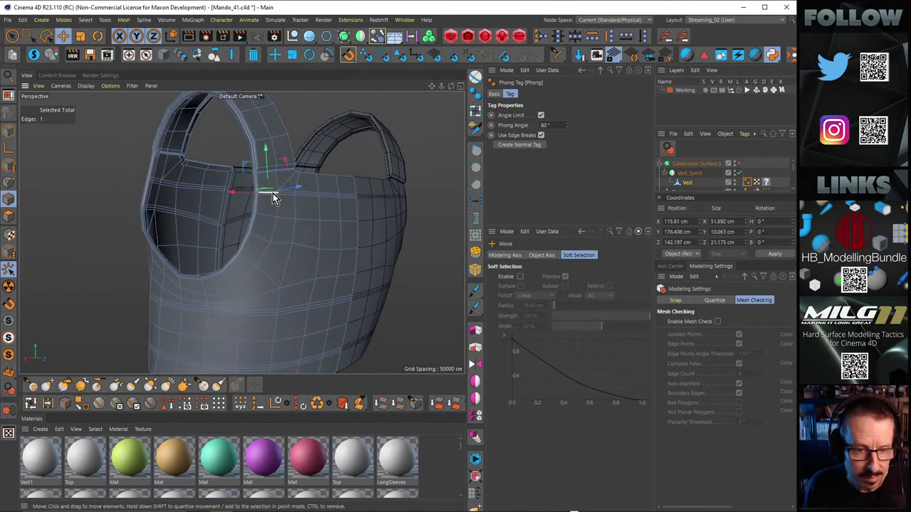
{"action": "double_click", "coordinate": [297, 310], "text": "shift"}
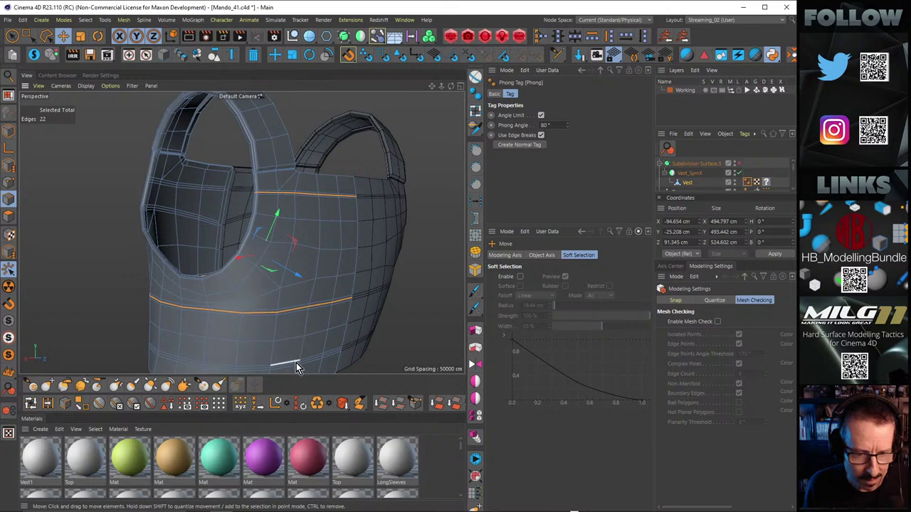
{"action": "double_click", "coordinate": [298, 369], "text": "shift"}
{"action": "left_click_drag", "start_coordinate": [235, 286], "coordinate": [293, 236], "text": "alt"}
{"action": "scroll", "coordinate": [293, 235], "scroll_direction": "up", "scroll_amount": 5}
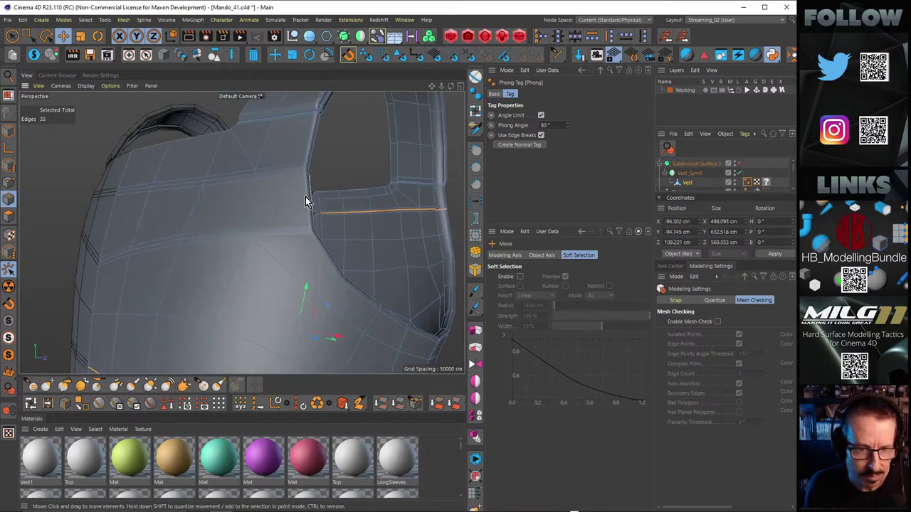
{"action": "double_click", "coordinate": [284, 234], "text": "shift"}
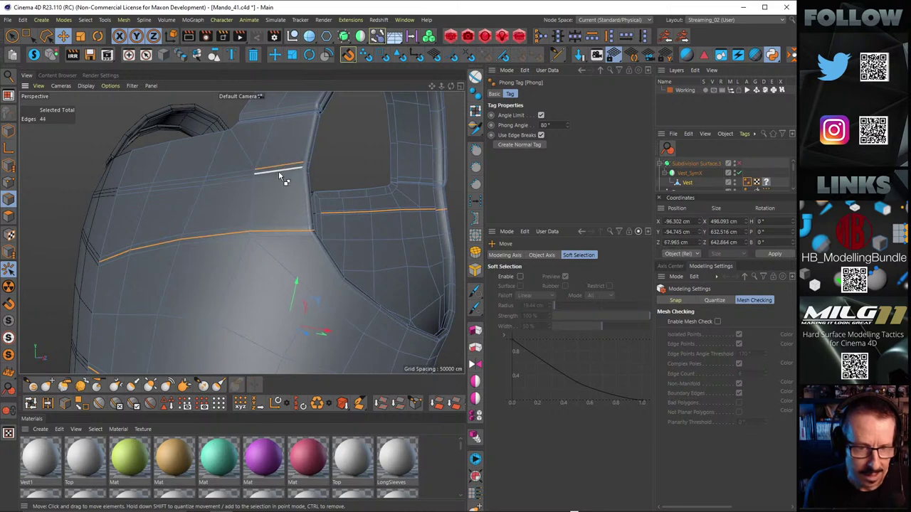
{"action": "double_click", "coordinate": [293, 179], "text": "shift"}
{"action": "scroll", "coordinate": [282, 167], "scroll_direction": "down", "scroll_amount": 8}
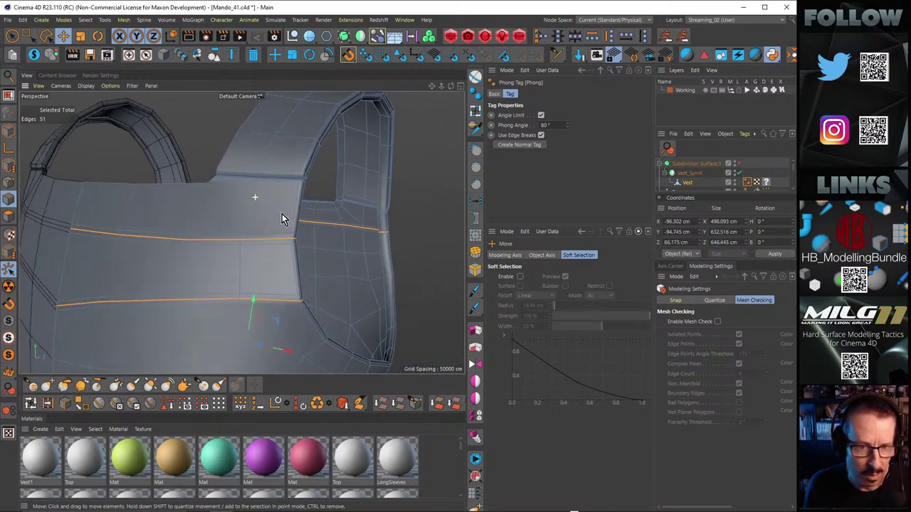
{"action": "scroll", "coordinate": [227, 207], "scroll_direction": "up", "scroll_amount": 10}
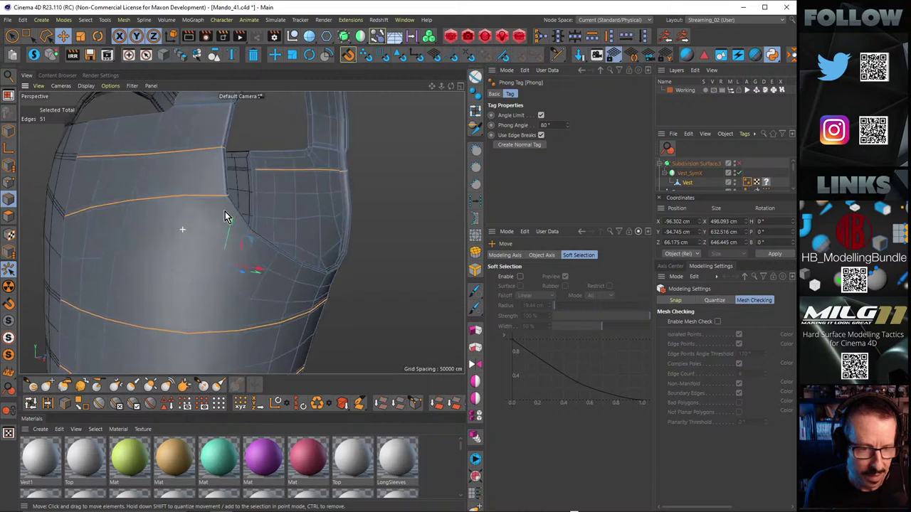
Step: Try bevelling the selected seam edge loops with a 3.6 cm offset, and undo the bevel
{"action": "key", "text": "m"}
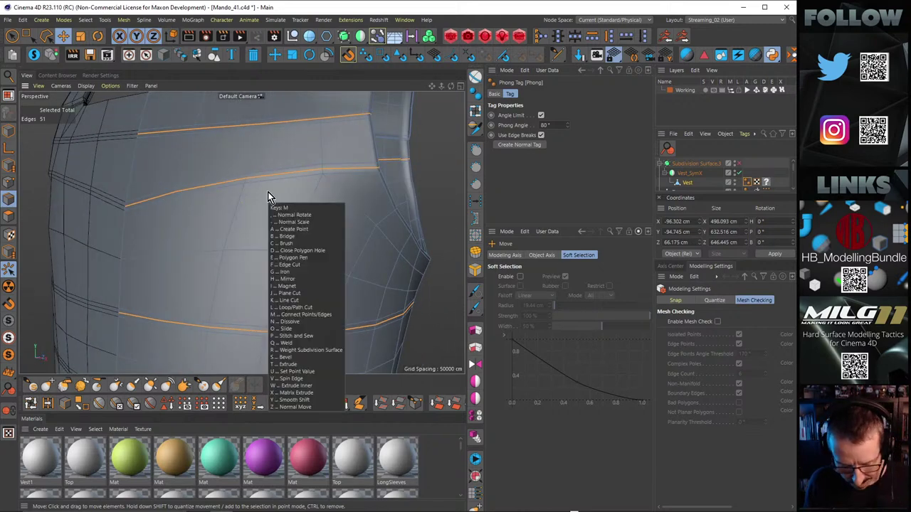
{"action": "key", "text": "s"}
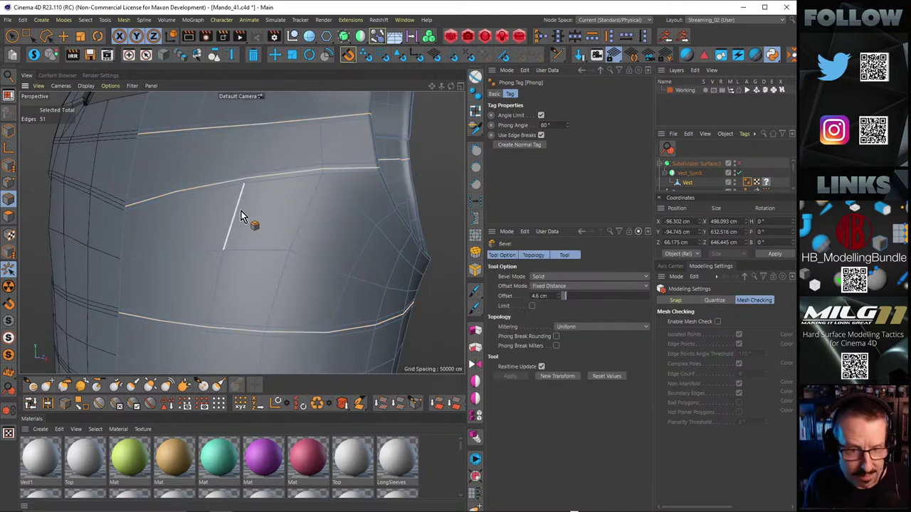
{"action": "scroll", "coordinate": [261, 187], "scroll_direction": "up", "scroll_amount": 1}
{"action": "left_click_drag", "start_coordinate": [264, 188], "coordinate": [295, 188]}
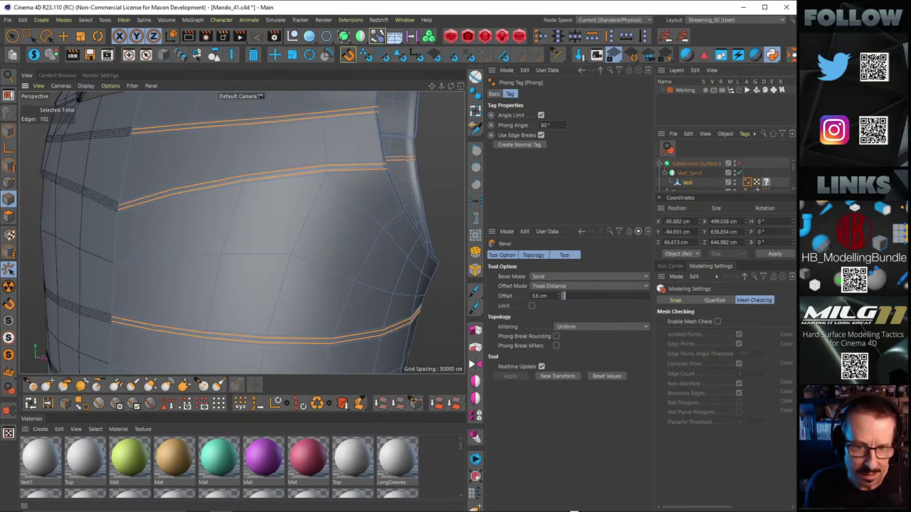
{"action": "left_click_drag", "start_coordinate": [278, 200], "coordinate": [275, 200]}
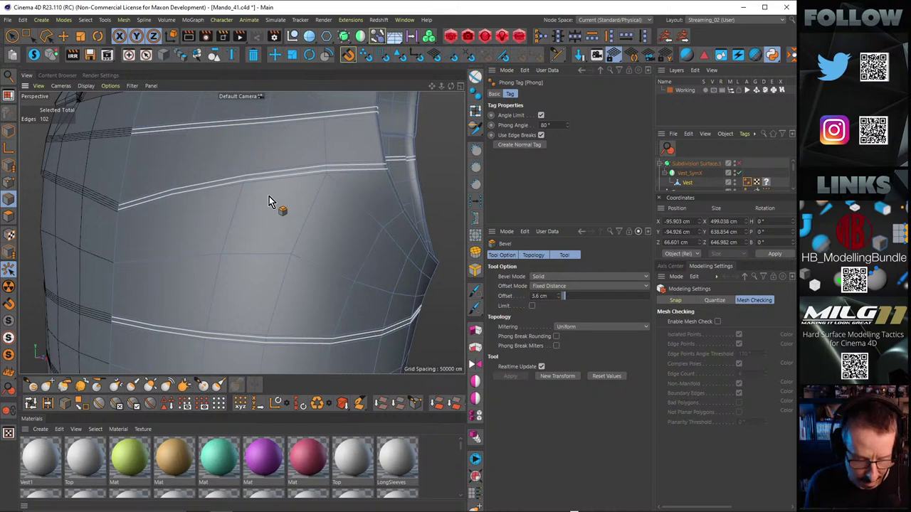
{"action": "key", "text": "ctrl+z"}
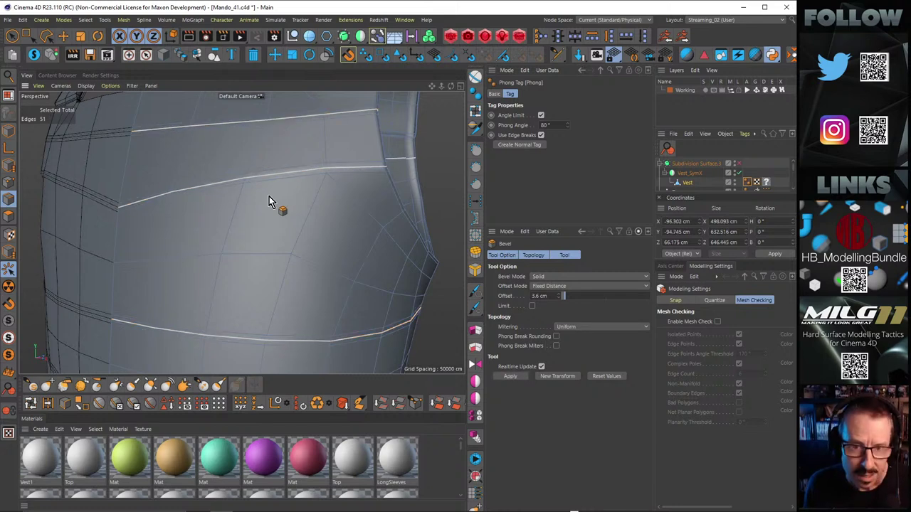
Step: Store the selected seam edges in an edge selection tag and bevel them with a 4.1 cm offset
{"action": "left_click", "coordinate": [167, 405]}
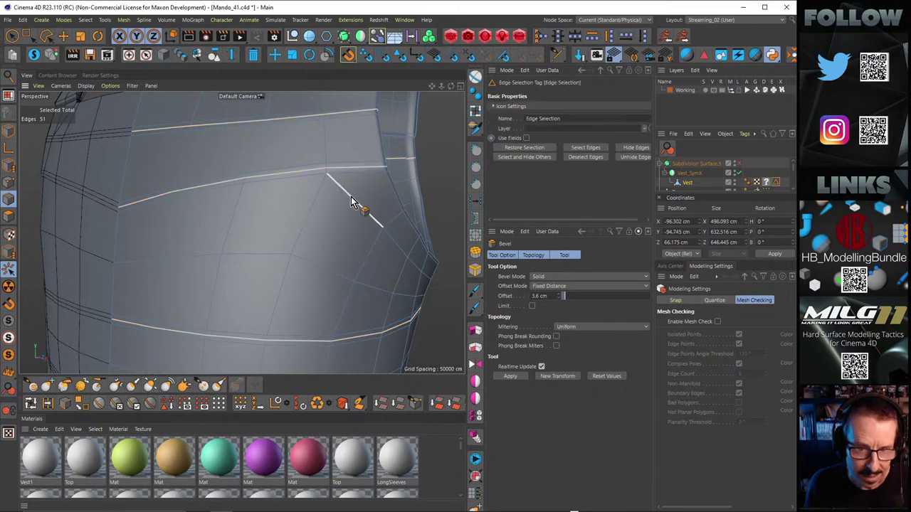
{"action": "left_click_drag", "start_coordinate": [359, 190], "coordinate": [373, 190]}
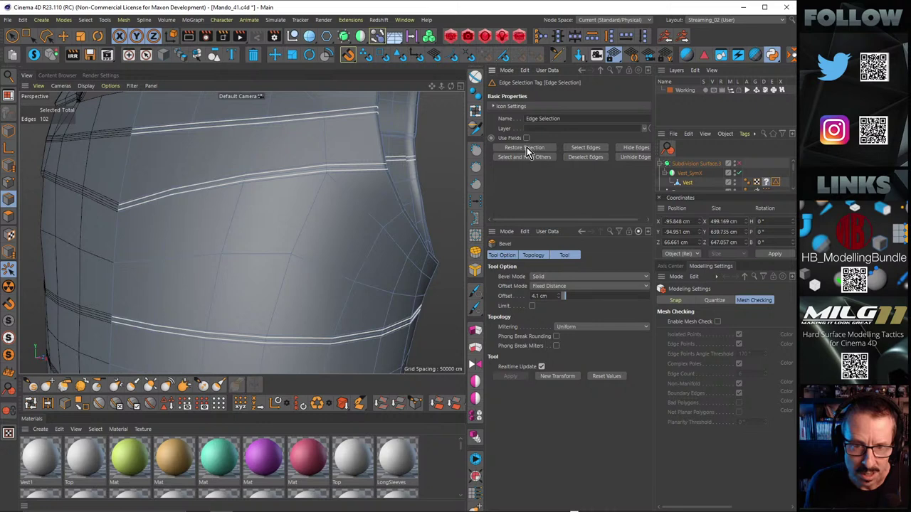
Step: Try to restore the stored edge selection on the bevelled Vest object
{"action": "left_click", "coordinate": [527, 147]}
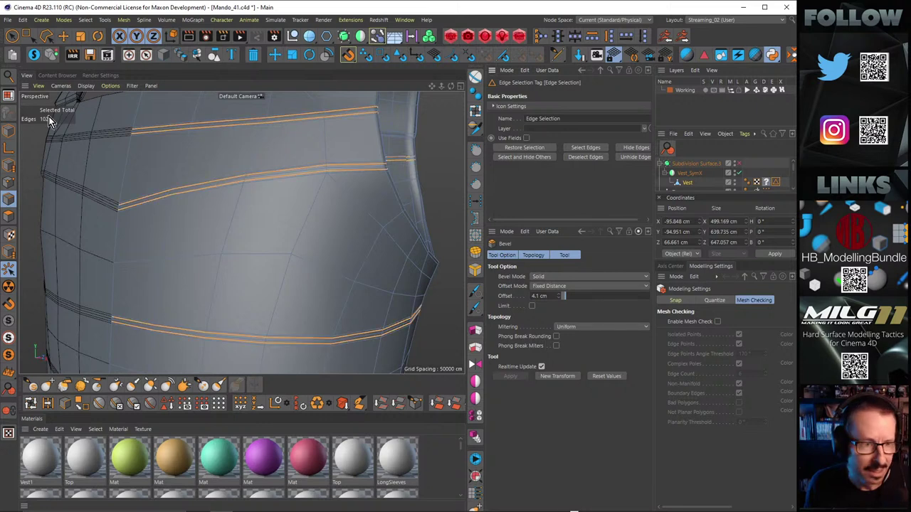
{"action": "left_click", "coordinate": [63, 35]}
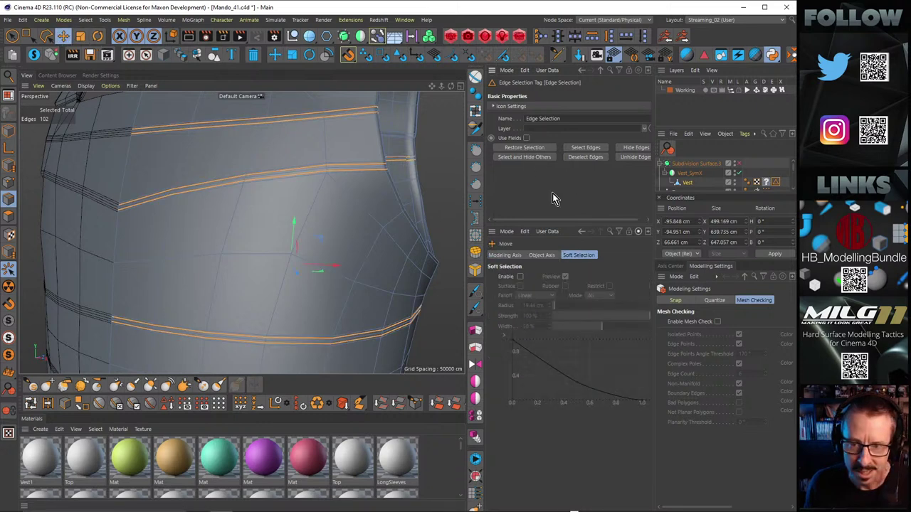
{"action": "left_click", "coordinate": [687, 183]}
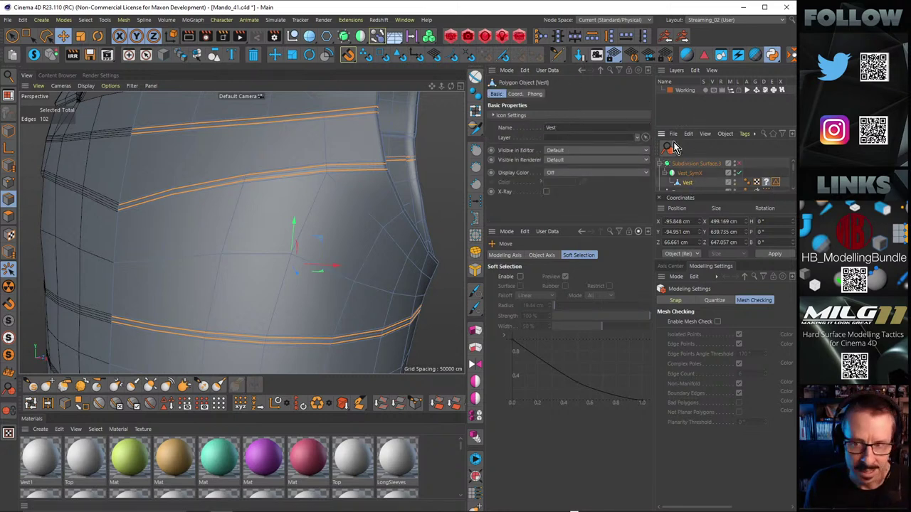
{"action": "left_click", "coordinate": [757, 182]}
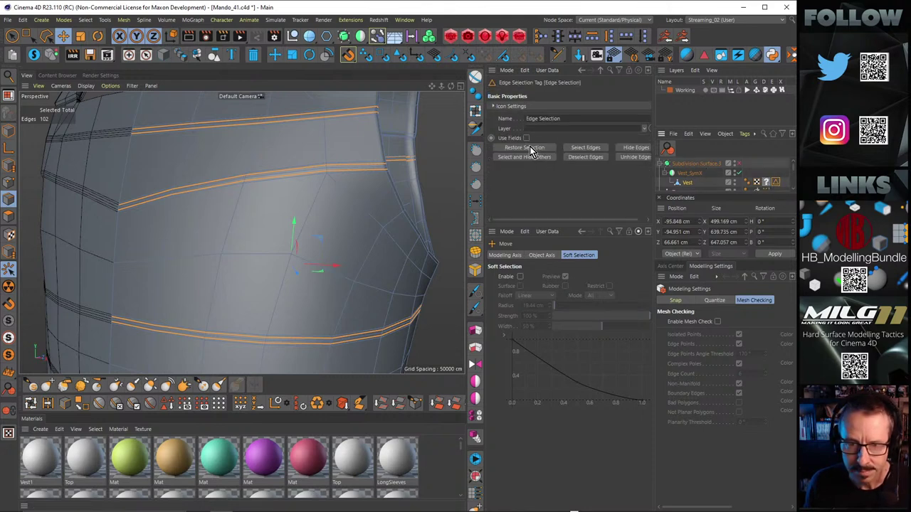
{"action": "left_click", "coordinate": [527, 147]}
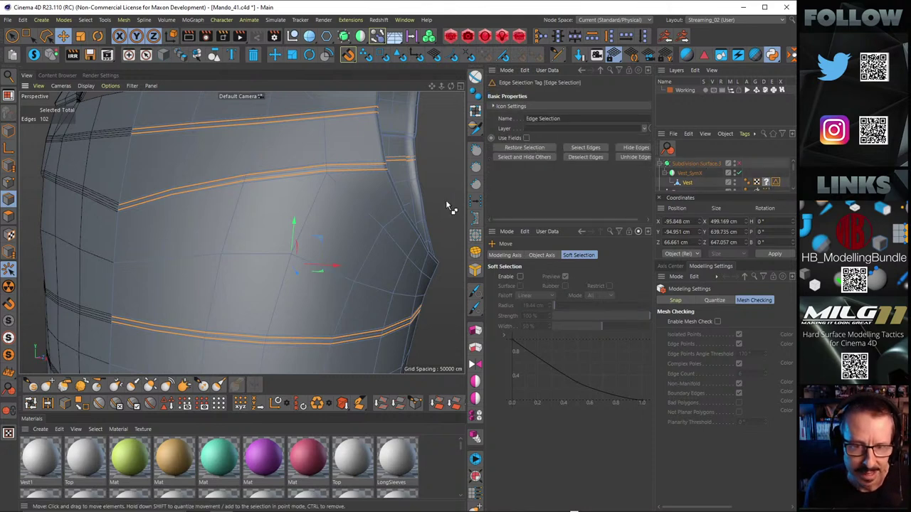
Step: Try to reselect single edge loops along the bevelled back and lower seams, and clear that selection
{"action": "double_click", "coordinate": [333, 113]}
{"action": "double_click", "coordinate": [353, 169], "text": "shift"}
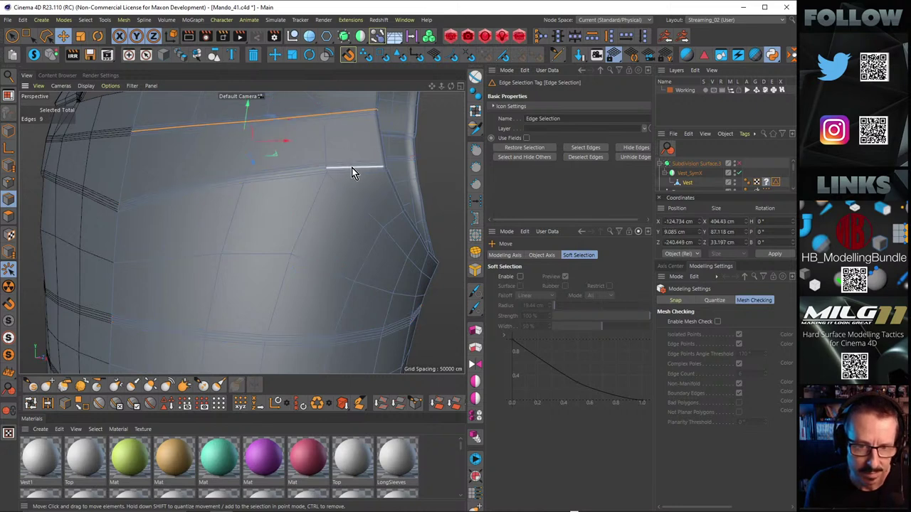
{"action": "double_click", "coordinate": [291, 342], "text": "shift"}
{"action": "left_click_drag", "start_coordinate": [355, 322], "coordinate": [290, 224], "text": "alt"}
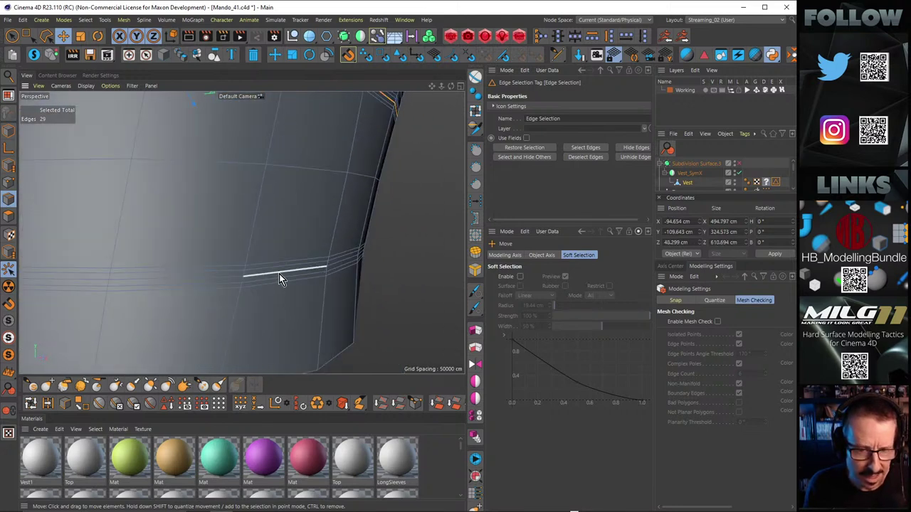
{"action": "key", "text": "ctrl+z"}
{"action": "key", "text": "ctrl+z"}
{"action": "key", "text": "ctrl+z"}
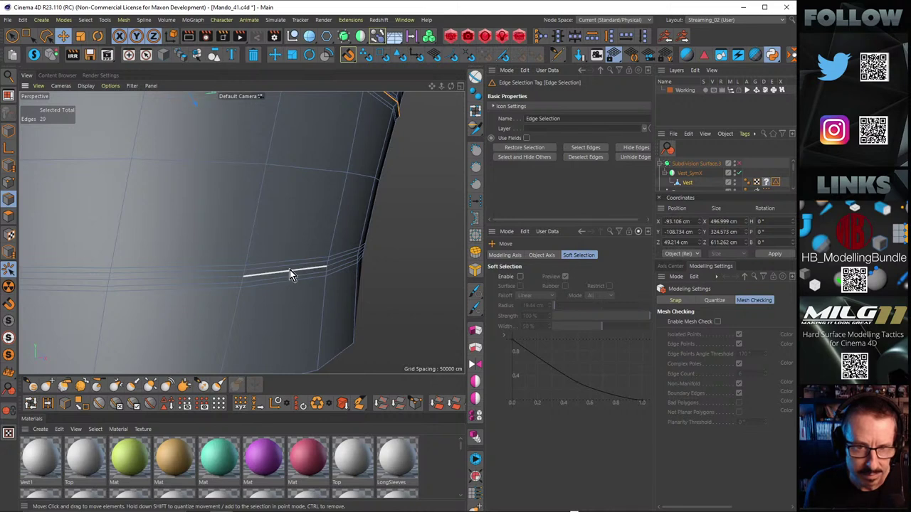
{"action": "double_click", "coordinate": [289, 271], "text": "shift"}
{"action": "left_click", "coordinate": [256, 186]}
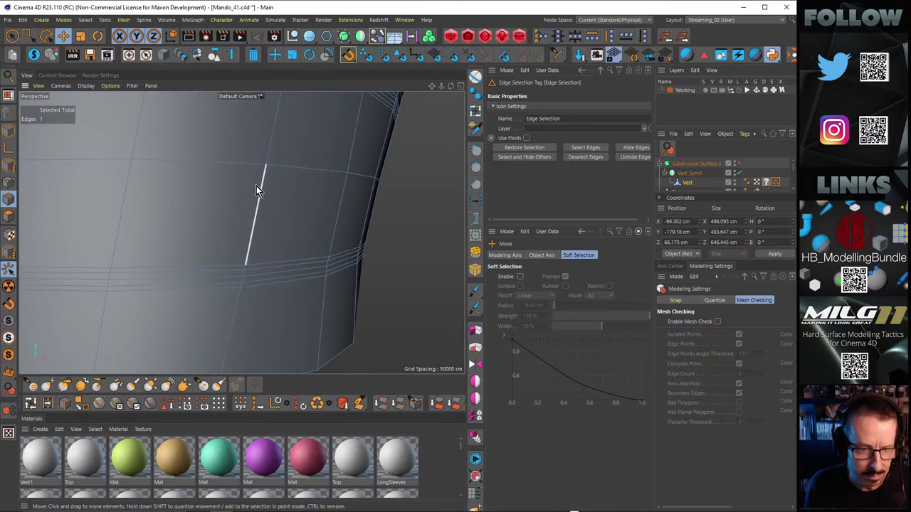
{"action": "key", "text": "ctrl+z"}
{"action": "right_click_drag", "start_coordinate": [324, 219], "coordinate": [275, 223], "text": "alt"}
{"action": "left_click_drag", "start_coordinate": [274, 229], "coordinate": [321, 315], "text": "alt"}
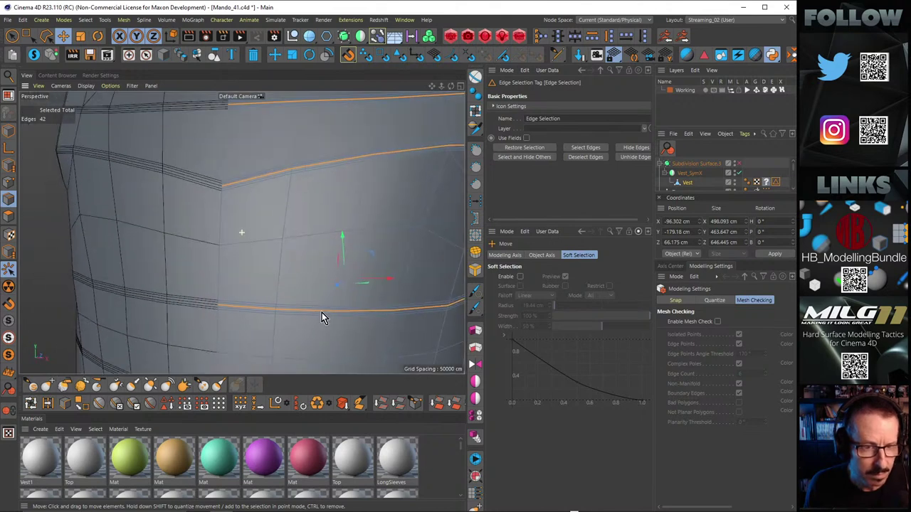
{"action": "left_click", "coordinate": [299, 209]}
Step: Loop-select the narrow polygon strips along the two upper back seams and the two lower seams
{"action": "mouse_move", "coordinate": [278, 209]}
{"action": "right_mouse_down", "text": "alt"}
{"action": "mouse_move", "coordinate": [282, 219]}
{"action": "mouse_move", "coordinate": [289, 207]}
{"action": "right_mouse_up", "text": "alt"}
{"action": "left_click_drag", "start_coordinate": [290, 207], "coordinate": [250, 189], "text": "alt"}
{"action": "key", "text": "u"}
{"action": "key", "text": "l"}
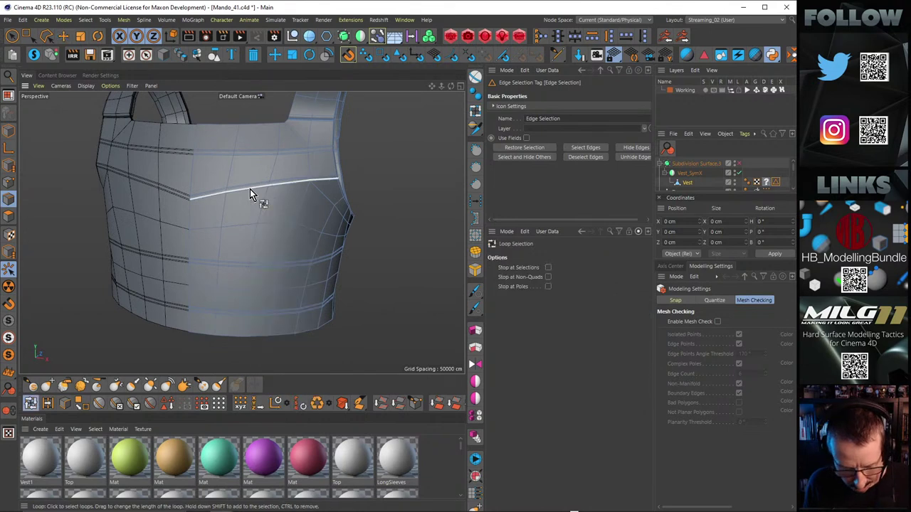
{"action": "scroll", "coordinate": [264, 163], "scroll_direction": "up", "scroll_amount": 3}
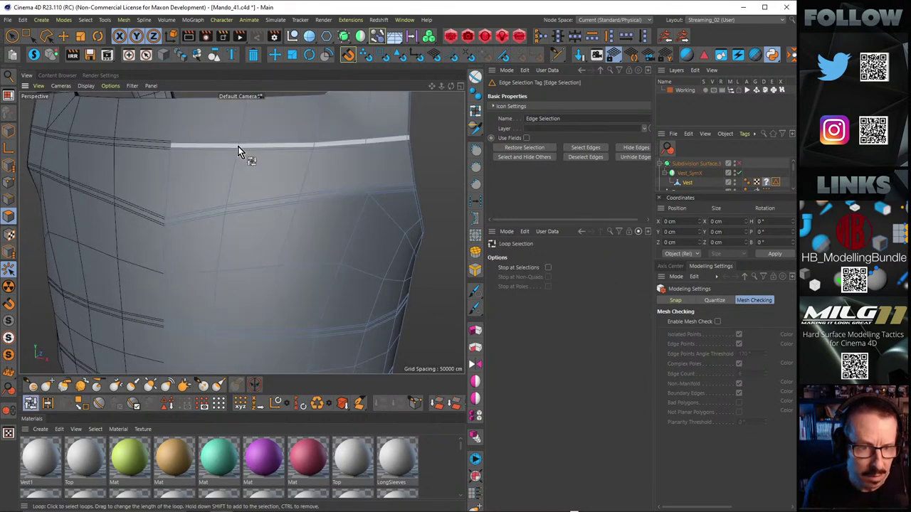
{"action": "left_click", "coordinate": [237, 146]}
{"action": "left_click", "coordinate": [227, 210], "text": "shift"}
{"action": "middle_click_drag", "start_coordinate": [291, 227], "coordinate": [273, 136], "text": "alt"}
{"action": "left_click", "coordinate": [193, 243], "text": "shift"}
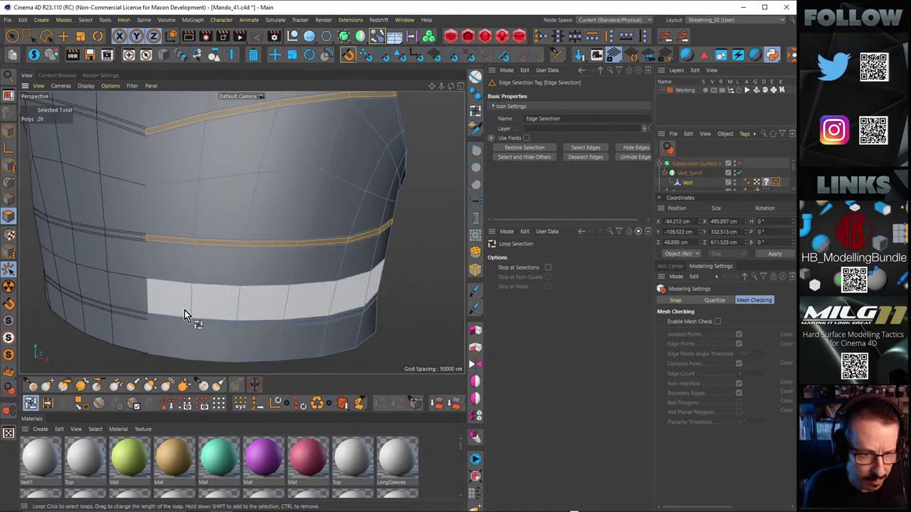
{"action": "left_click", "coordinate": [190, 322], "text": "shift"}
Step: Select the front upper seam's middle edge loop up to the armhole and slide it with a 20.127% offset
{"action": "left_click_drag", "start_coordinate": [191, 322], "coordinate": [28, 217], "text": "alt"}
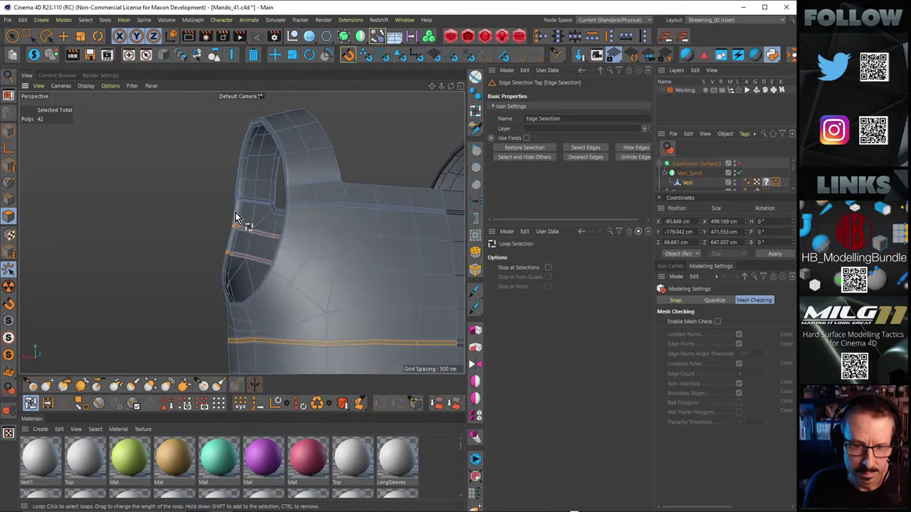
{"action": "right_click_drag", "start_coordinate": [295, 192], "coordinate": [368, 186], "text": "alt"}
{"action": "left_click_drag", "start_coordinate": [368, 186], "coordinate": [371, 218], "text": "alt"}
{"action": "left_click_drag", "start_coordinate": [299, 222], "coordinate": [297, 246], "text": "alt"}
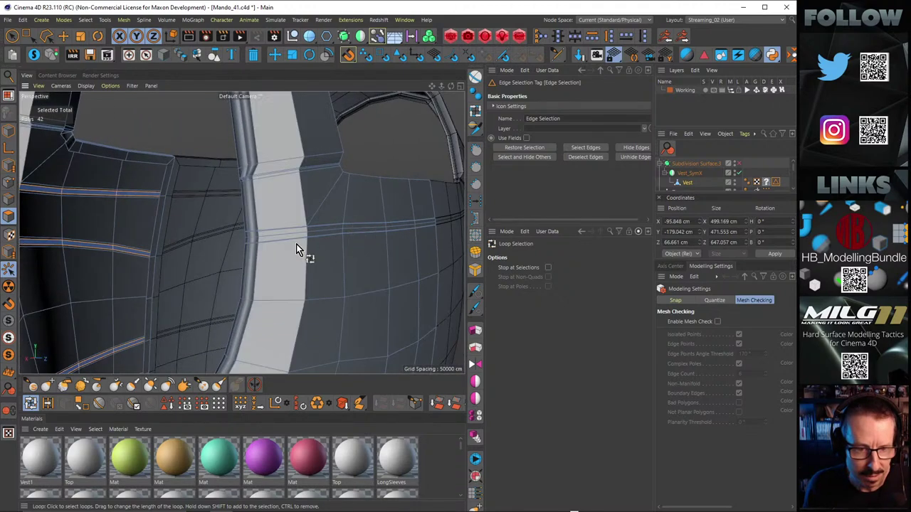
{"action": "right_click_drag", "start_coordinate": [296, 243], "coordinate": [352, 220], "text": "alt"}
{"action": "left_click_drag", "start_coordinate": [349, 219], "coordinate": [356, 227], "text": "alt"}
{"action": "scroll", "coordinate": [334, 228], "scroll_direction": "down", "scroll_amount": 6}
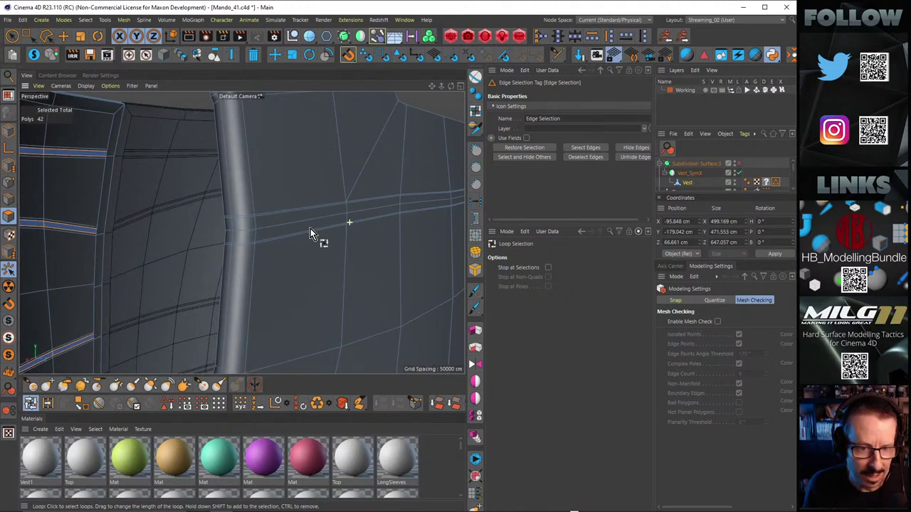
{"action": "scroll", "coordinate": [304, 232], "scroll_direction": "up", "scroll_amount": 2}
{"action": "scroll", "coordinate": [364, 219], "scroll_direction": "up", "scroll_amount": 3}
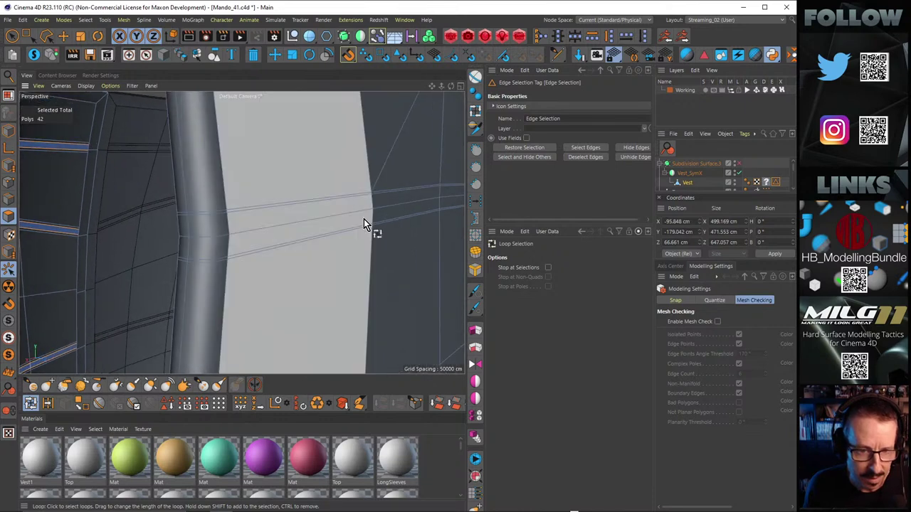
{"action": "key", "text": "Return"}
{"action": "key", "text": "e"}
{"action": "double_click", "coordinate": [236, 236]}
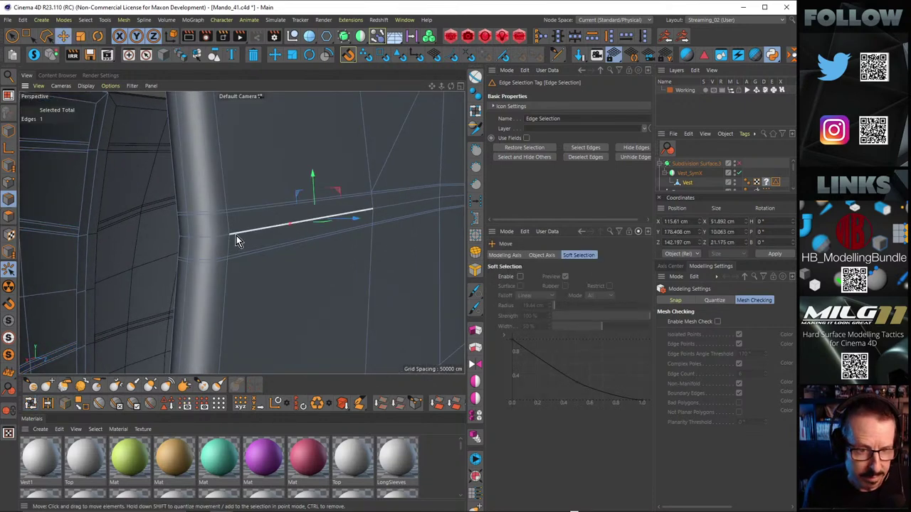
{"action": "mouse_move", "coordinate": [236, 235]}
{"action": "left_mouse_down"}
{"action": "mouse_move", "coordinate": [235, 214]}
{"action": "mouse_move", "coordinate": [237, 256]}
{"action": "mouse_move", "coordinate": [246, 247]}
{"action": "left_mouse_up"}
{"action": "key", "text": "m"}
{"action": "key", "text": "o"}
{"action": "right_click_drag", "start_coordinate": [261, 217], "coordinate": [199, 212], "text": "alt"}
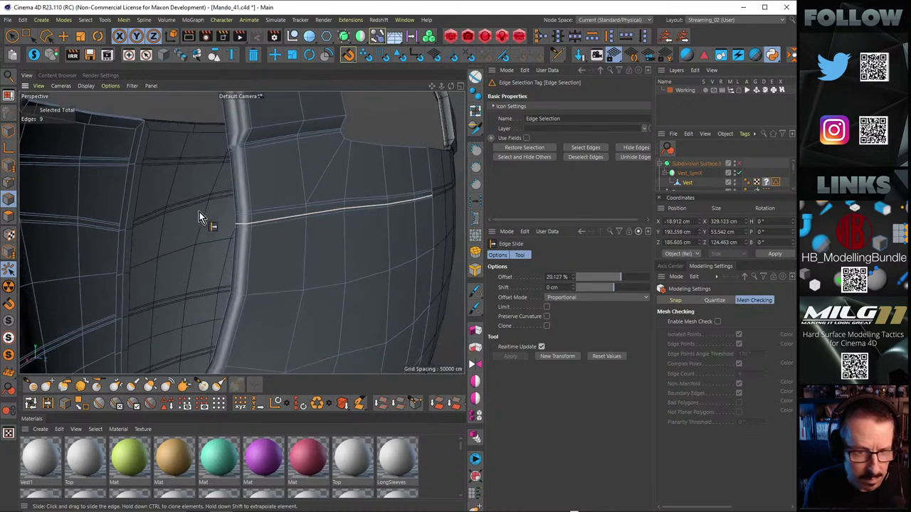
Step: Return to the polygon selection and add the front upper seam's narrow polygon strip to it
{"action": "right_click", "coordinate": [199, 211]}
{"action": "left_click", "coordinate": [240, 223]}
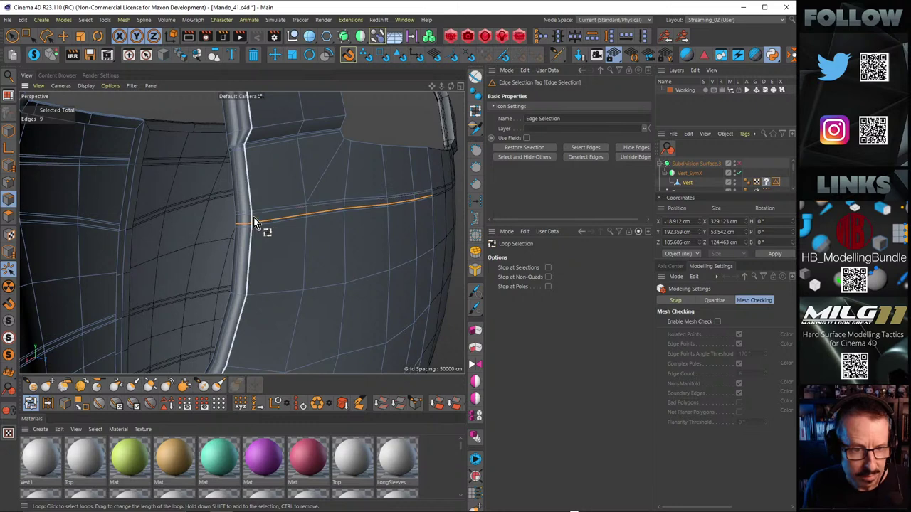
{"action": "left_click", "coordinate": [8, 215]}
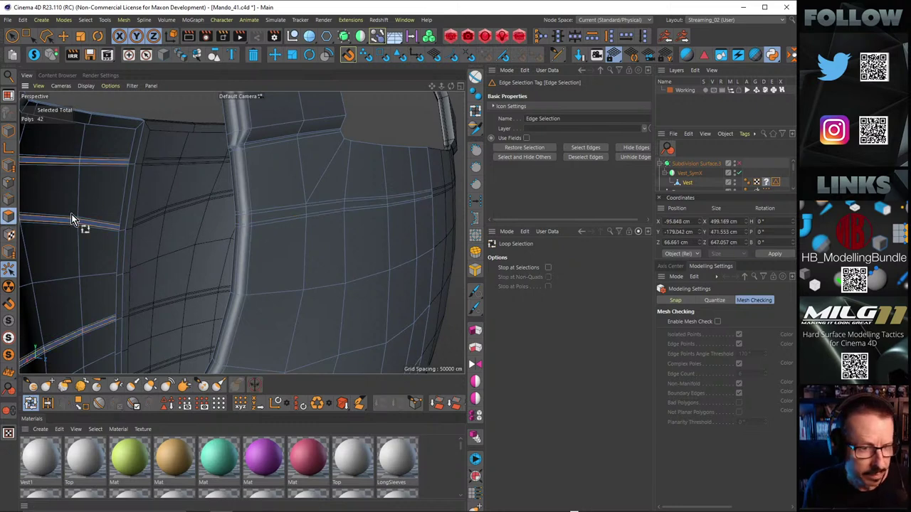
{"action": "left_click", "coordinate": [306, 211], "text": "shift"}
{"action": "right_click_drag", "start_coordinate": [360, 188], "coordinate": [341, 212], "text": "alt"}
{"action": "left_click_drag", "start_coordinate": [313, 222], "coordinate": [288, 279], "text": "alt"}
{"action": "scroll", "coordinate": [335, 244], "scroll_direction": "up", "scroll_amount": 5}
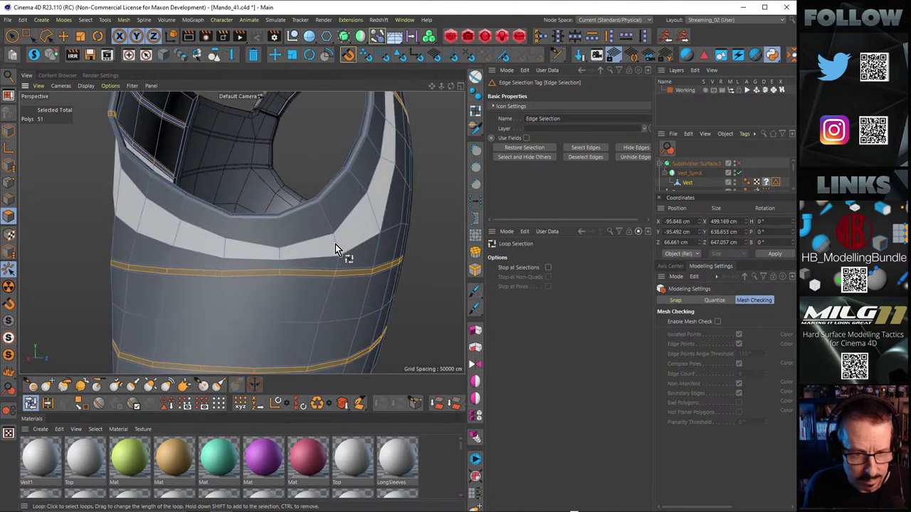
Step: Try to recess the selected seam strips along their normals with Normal Move by -6.25 cm
{"action": "mouse_move", "coordinate": [335, 244]}
{"action": "left_mouse_down", "text": "alt"}
{"action": "mouse_move", "coordinate": [313, 226]}
{"action": "mouse_move", "coordinate": [345, 232]}
{"action": "left_mouse_up", "text": "alt"}
{"action": "left_click_drag", "start_coordinate": [282, 239], "coordinate": [394, 249], "text": "alt"}
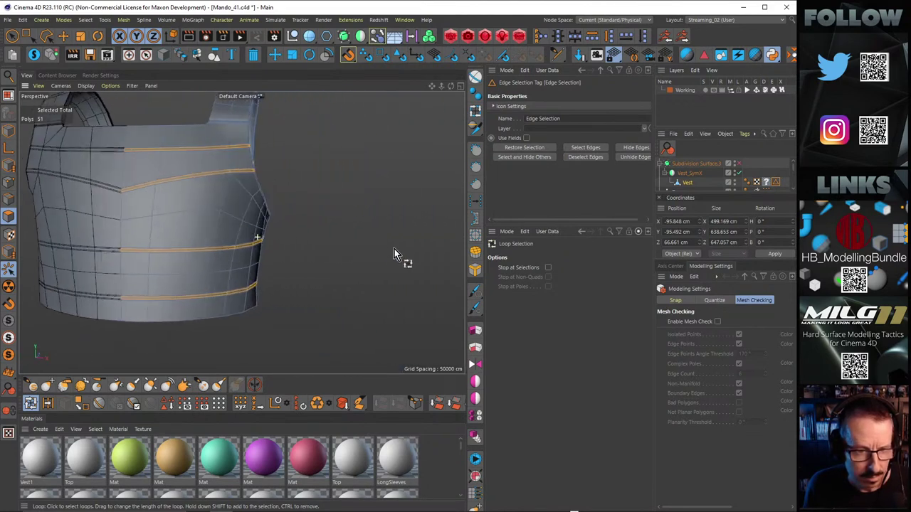
{"action": "middle_click_drag", "start_coordinate": [246, 231], "coordinate": [250, 263], "text": "alt"}
{"action": "right_click_drag", "start_coordinate": [187, 224], "coordinate": [265, 192], "text": "alt"}
{"action": "key", "text": "m"}
{"action": "key", "text": "z"}
{"action": "left_click_drag", "start_coordinate": [265, 192], "coordinate": [209, 230], "text": "alt"}
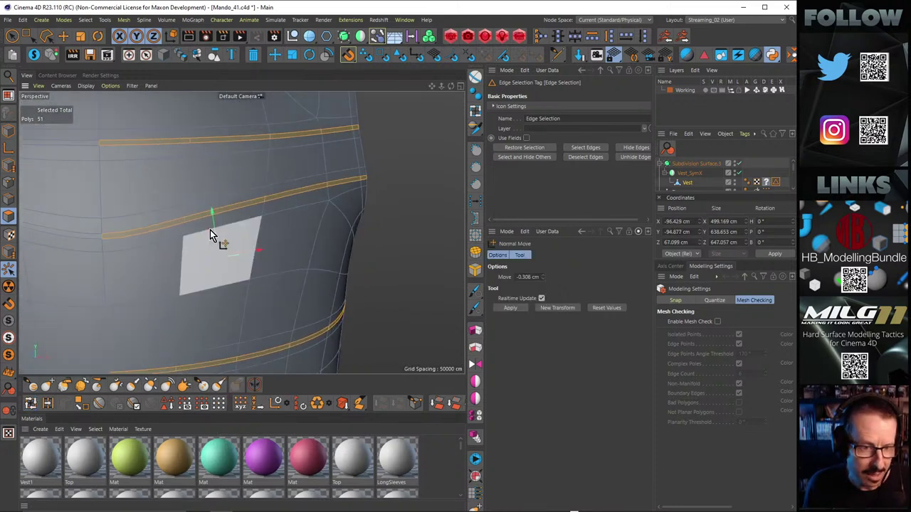
{"action": "right_click_drag", "start_coordinate": [210, 229], "coordinate": [191, 231], "text": "alt"}
{"action": "middle_click_drag", "start_coordinate": [191, 230], "coordinate": [191, 236], "text": "alt"}
{"action": "left_click_drag", "start_coordinate": [389, 210], "coordinate": [346, 211]}
{"action": "left_click_drag", "start_coordinate": [142, 241], "coordinate": [242, 219], "text": "alt"}
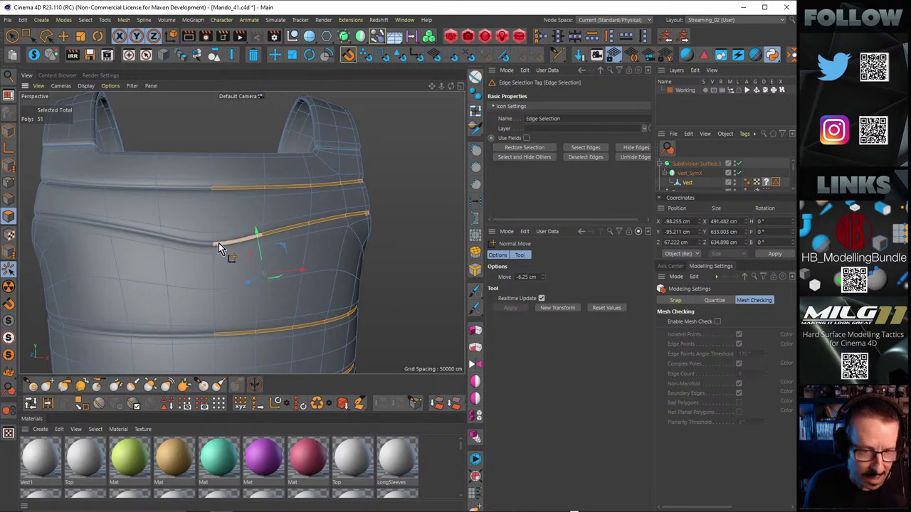
{"action": "left_click_drag", "start_coordinate": [230, 236], "coordinate": [218, 215], "text": "alt"}
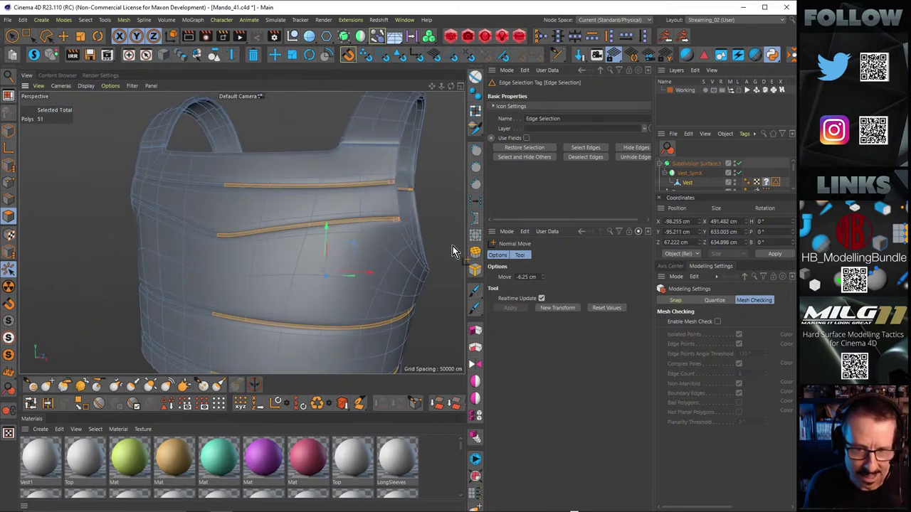
{"action": "middle_click_drag", "start_coordinate": [360, 228], "coordinate": [283, 238], "text": "alt"}
{"action": "right_click_drag", "start_coordinate": [283, 238], "coordinate": [368, 204], "text": "alt"}
{"action": "key", "text": "ctrl+z"}
Step: Undo the trial offsets and recess the selected seam strips along their normals by -2.45 cm
{"action": "left_click_drag", "start_coordinate": [368, 203], "coordinate": [211, 221], "text": "alt"}
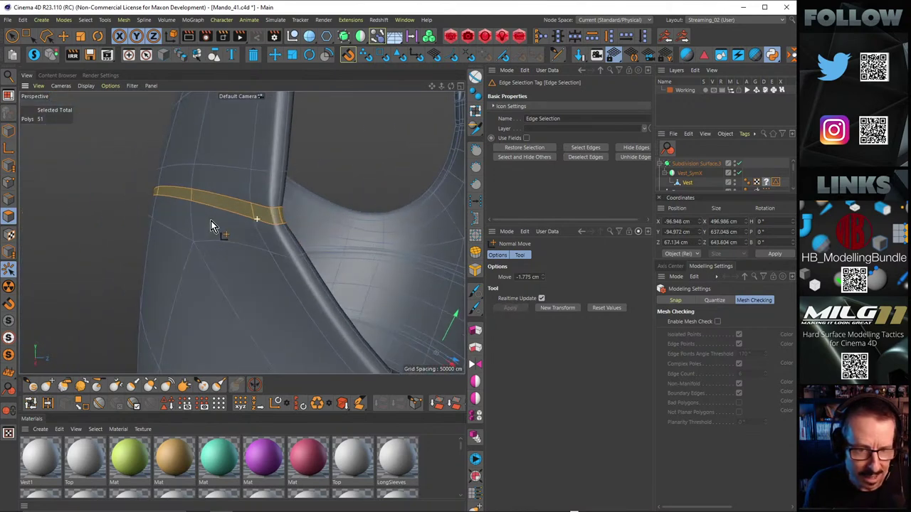
{"action": "key", "text": "ctrl+z"}
{"action": "left_click_drag", "start_coordinate": [338, 198], "coordinate": [230, 199]}
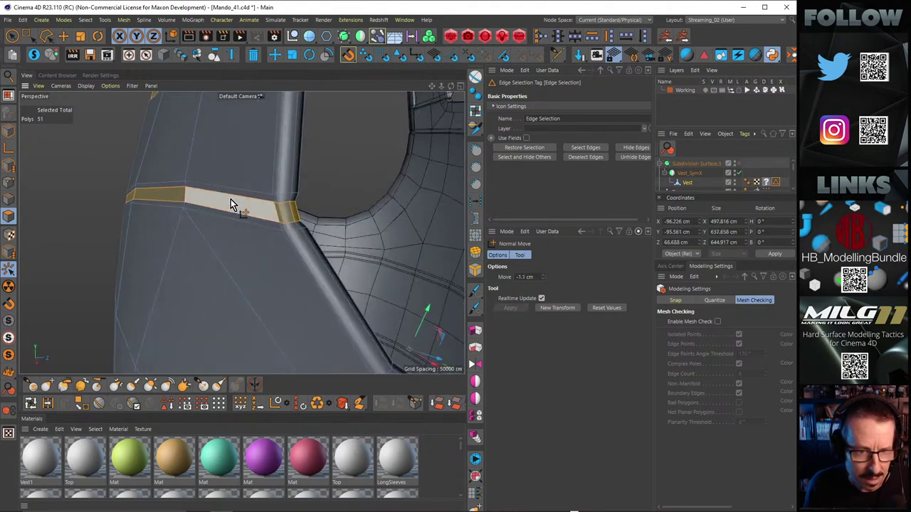
{"action": "key", "text": "ctrl+z"}
{"action": "left_click_drag", "start_coordinate": [357, 183], "coordinate": [194, 172]}
Step: Turn subdivision on and render the view to check the recessed back seams against the sleeves
{"action": "key", "text": "q"}
{"action": "right_click_drag", "start_coordinate": [195, 173], "coordinate": [142, 176], "text": "alt"}
{"action": "left_click_drag", "start_coordinate": [211, 178], "coordinate": [235, 189], "text": "alt"}
{"action": "key", "text": "ctrl+r"}
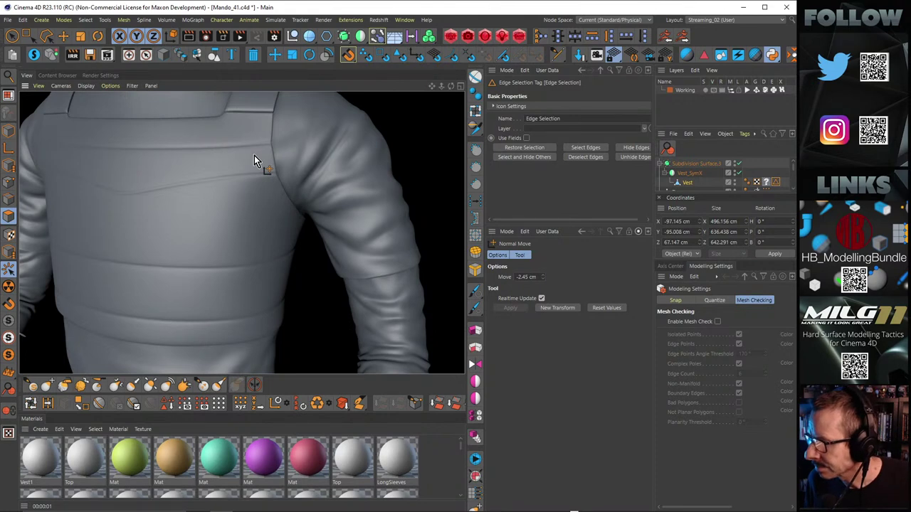
{"action": "left_click_drag", "start_coordinate": [241, 182], "coordinate": [227, 195], "text": "alt"}
Step: In point mode, smear the central points of the curved back seam with a Smear brush of 75.549 cm radius
{"action": "left_click", "coordinate": [11, 36]}
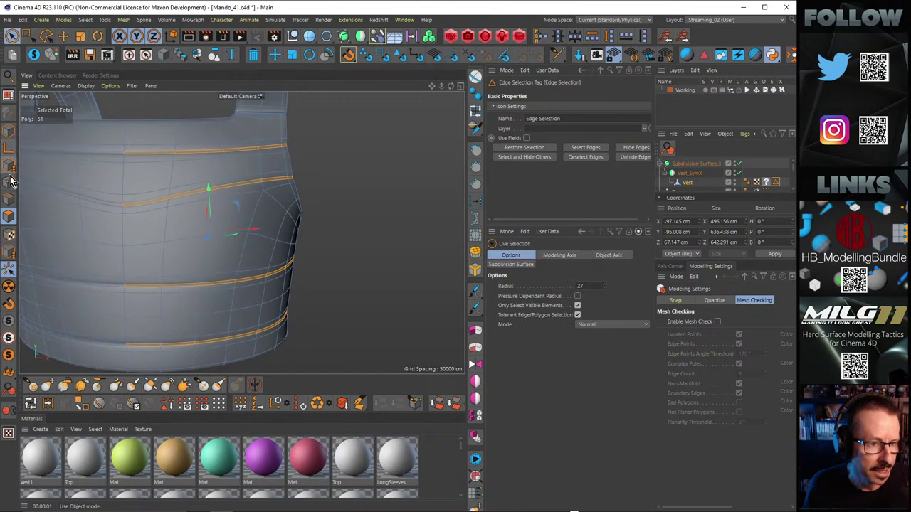
{"action": "left_click", "coordinate": [8, 182]}
{"action": "left_click", "coordinate": [377, 206]}
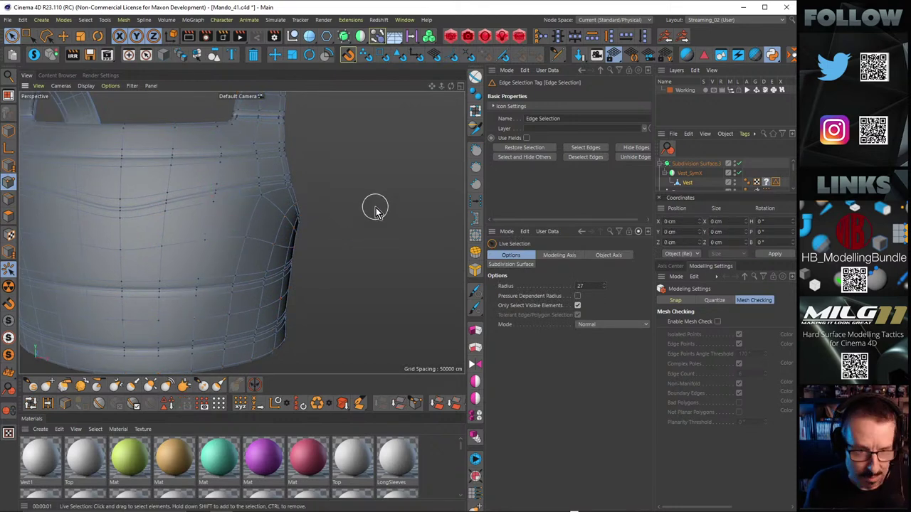
{"action": "key", "text": "m"}
{"action": "key", "text": "c"}
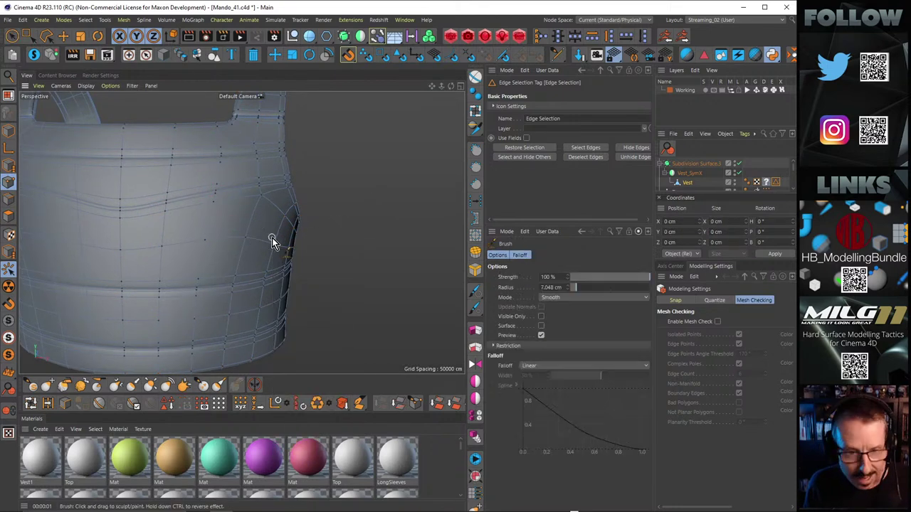
{"action": "middle_click_drag", "start_coordinate": [377, 237], "coordinate": [417, 235]}
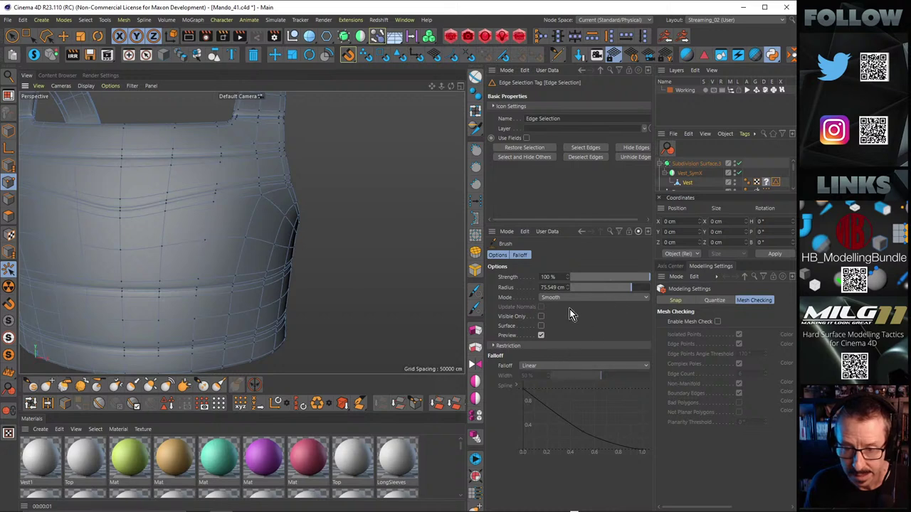
{"action": "left_click", "coordinate": [565, 297]}
{"action": "left_click", "coordinate": [572, 309]}
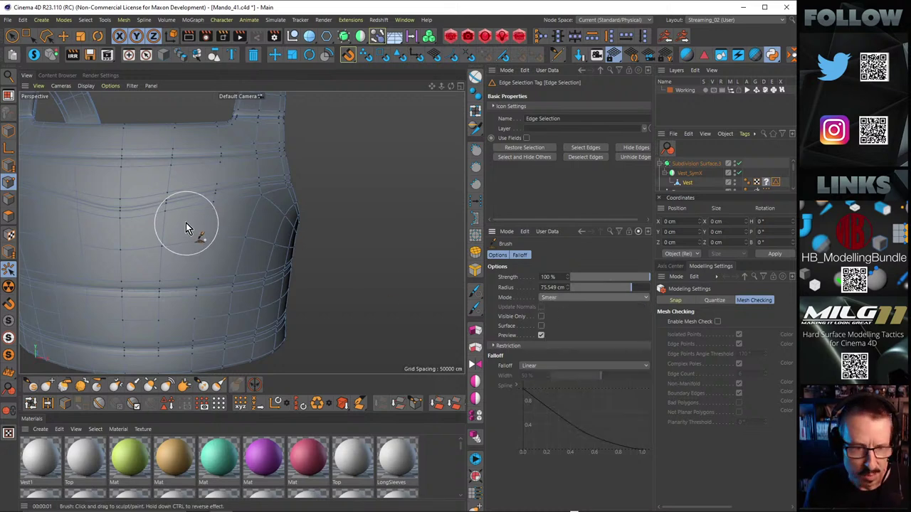
{"action": "scroll", "coordinate": [213, 220], "scroll_direction": "up", "scroll_amount": 2}
{"action": "middle_click_drag", "start_coordinate": [234, 217], "coordinate": [307, 242], "text": "alt"}
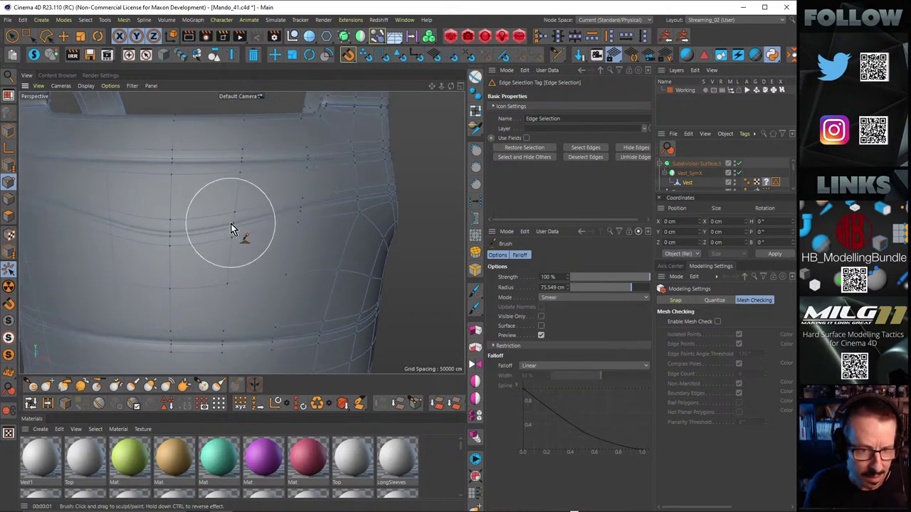
{"action": "left_click_drag", "start_coordinate": [173, 235], "coordinate": [173, 232]}
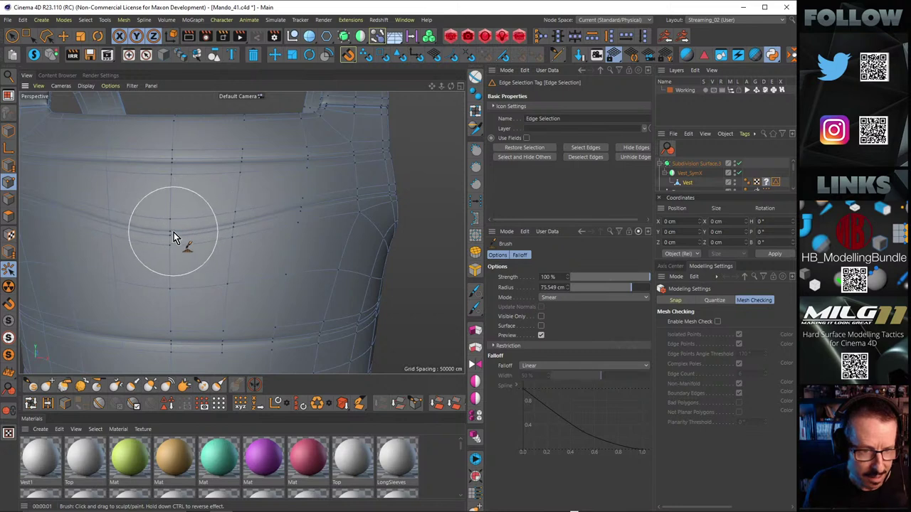
Step: Examine the recessed seams from the back around the vest's side beneath the armhole to the front
{"action": "mouse_move", "coordinate": [320, 207]}
{"action": "left_mouse_down", "text": "alt"}
{"action": "mouse_move", "coordinate": [234, 216]}
{"action": "mouse_move", "coordinate": [326, 216]}
{"action": "left_mouse_up", "text": "alt"}
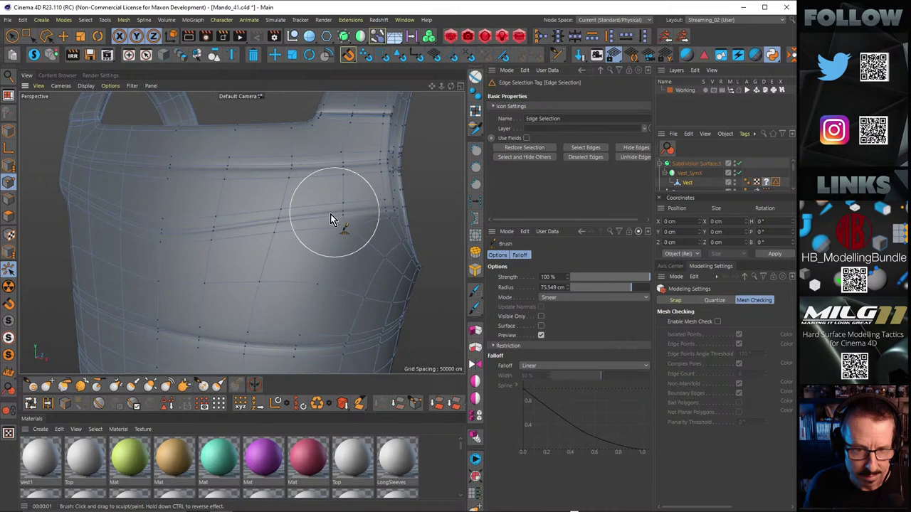
{"action": "mouse_move", "coordinate": [306, 202]}
{"action": "left_mouse_down", "text": "alt"}
{"action": "mouse_move", "coordinate": [275, 207]}
{"action": "mouse_move", "coordinate": [298, 213]}
{"action": "mouse_move", "coordinate": [264, 216]}
{"action": "mouse_move", "coordinate": [319, 220]}
{"action": "mouse_move", "coordinate": [298, 220]}
{"action": "mouse_move", "coordinate": [293, 188]}
{"action": "mouse_move", "coordinate": [273, 171]}
{"action": "mouse_move", "coordinate": [312, 177]}
{"action": "mouse_move", "coordinate": [283, 177]}
{"action": "mouse_move", "coordinate": [267, 200]}
{"action": "mouse_move", "coordinate": [186, 195]}
{"action": "mouse_move", "coordinate": [234, 220]}
{"action": "mouse_move", "coordinate": [168, 220]}
{"action": "mouse_move", "coordinate": [292, 228]}
{"action": "mouse_move", "coordinate": [166, 228]}
{"action": "left_mouse_up", "text": "alt"}
{"action": "mouse_move", "coordinate": [256, 240]}
{"action": "left_mouse_down", "text": "alt"}
{"action": "mouse_move", "coordinate": [287, 237]}
{"action": "mouse_move", "coordinate": [144, 229]}
{"action": "mouse_move", "coordinate": [164, 229]}
{"action": "left_mouse_up", "text": "alt"}
{"action": "scroll", "coordinate": [338, 223], "scroll_direction": "up", "scroll_amount": 2}
{"action": "middle_click_drag", "start_coordinate": [339, 223], "coordinate": [262, 211], "text": "alt"}
{"action": "scroll", "coordinate": [305, 222], "scroll_direction": "up", "scroll_amount": 2}
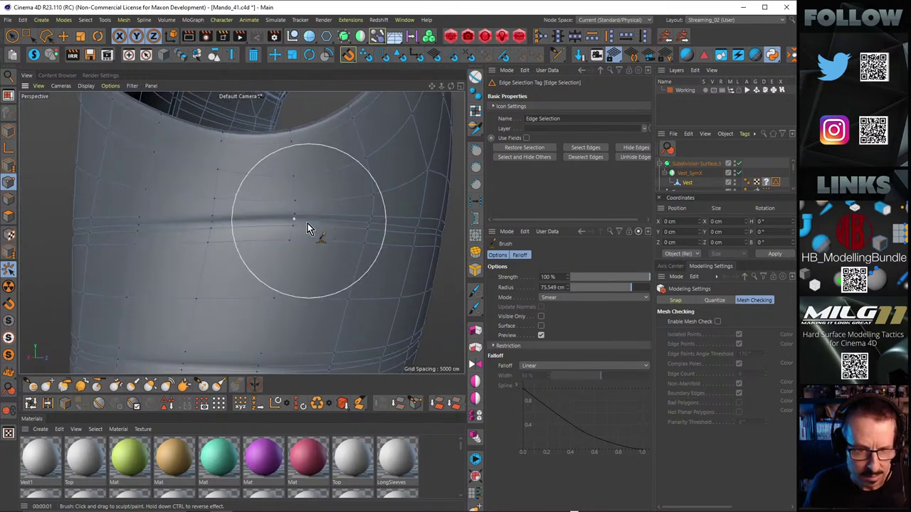
{"action": "mouse_move", "coordinate": [294, 224]}
{"action": "left_mouse_down", "text": "alt"}
{"action": "mouse_move", "coordinate": [332, 237]}
{"action": "mouse_move", "coordinate": [253, 226]}
{"action": "mouse_move", "coordinate": [285, 239]}
{"action": "mouse_move", "coordinate": [253, 239]}
{"action": "mouse_move", "coordinate": [263, 228]}
{"action": "mouse_move", "coordinate": [207, 240]}
{"action": "mouse_move", "coordinate": [319, 244]}
{"action": "mouse_move", "coordinate": [163, 245]}
{"action": "mouse_move", "coordinate": [195, 237]}
{"action": "mouse_move", "coordinate": [254, 259]}
{"action": "mouse_move", "coordinate": [261, 287]}
{"action": "mouse_move", "coordinate": [218, 230]}
{"action": "mouse_move", "coordinate": [248, 237]}
{"action": "mouse_move", "coordinate": [306, 224]}
{"action": "mouse_move", "coordinate": [135, 229]}
{"action": "mouse_move", "coordinate": [207, 227]}
{"action": "left_mouse_up", "text": "alt"}
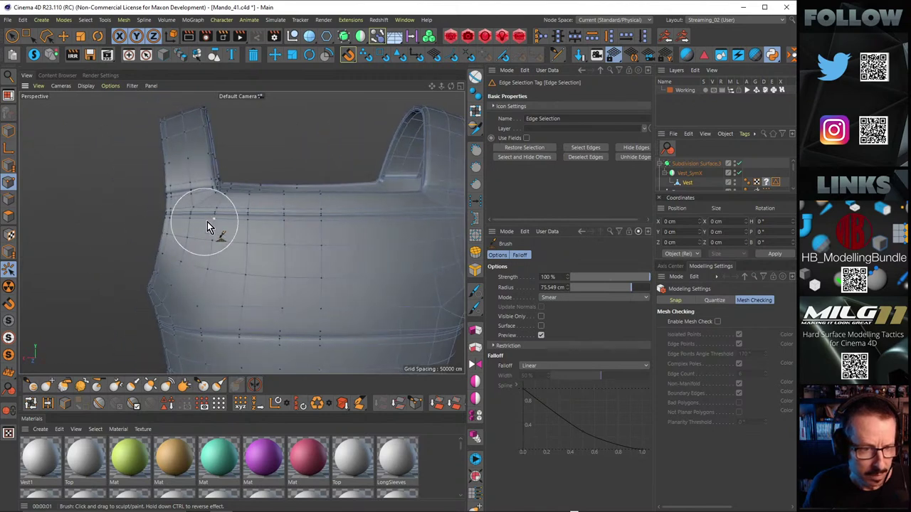
Step: Reduce the Smear brush radius to 24.377 cm and check the upper seam ends at the front and back armhole edges
{"action": "right_click_drag", "start_coordinate": [207, 222], "coordinate": [253, 220], "text": "alt"}
{"action": "middle_click_drag", "start_coordinate": [227, 219], "coordinate": [186, 235]}
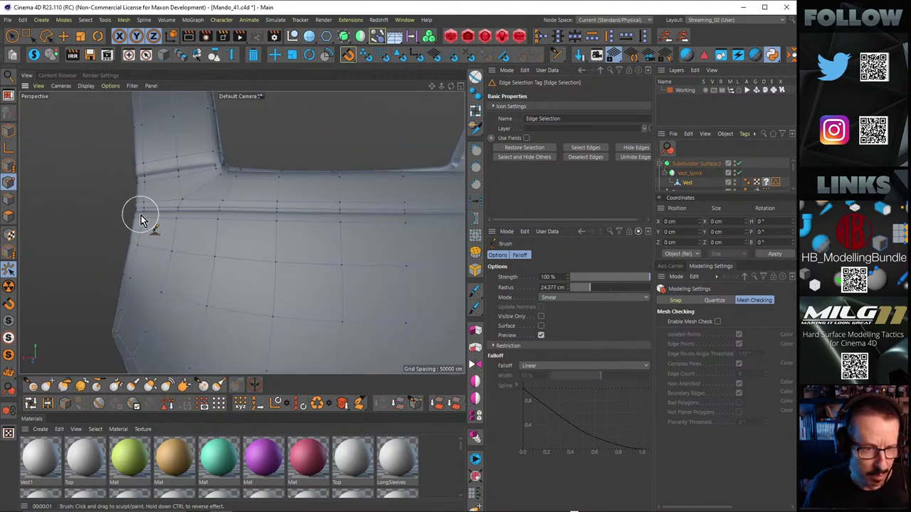
{"action": "scroll", "coordinate": [141, 215], "scroll_direction": "up", "scroll_amount": 3}
{"action": "left_click_drag", "start_coordinate": [149, 211], "coordinate": [254, 251], "text": "alt"}
{"action": "scroll", "coordinate": [264, 246], "scroll_direction": "up", "scroll_amount": 5}
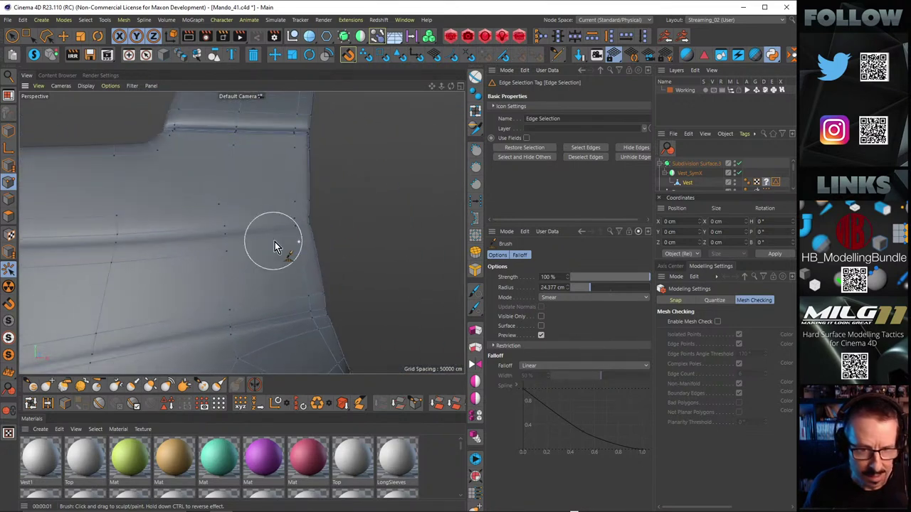
{"action": "mouse_move", "coordinate": [302, 226]}
{"action": "left_mouse_down", "text": "alt"}
{"action": "mouse_move", "coordinate": [207, 242]}
{"action": "mouse_move", "coordinate": [192, 297]}
{"action": "mouse_move", "coordinate": [222, 247]}
{"action": "mouse_move", "coordinate": [292, 252]}
{"action": "mouse_move", "coordinate": [262, 252]}
{"action": "left_mouse_up", "text": "alt"}
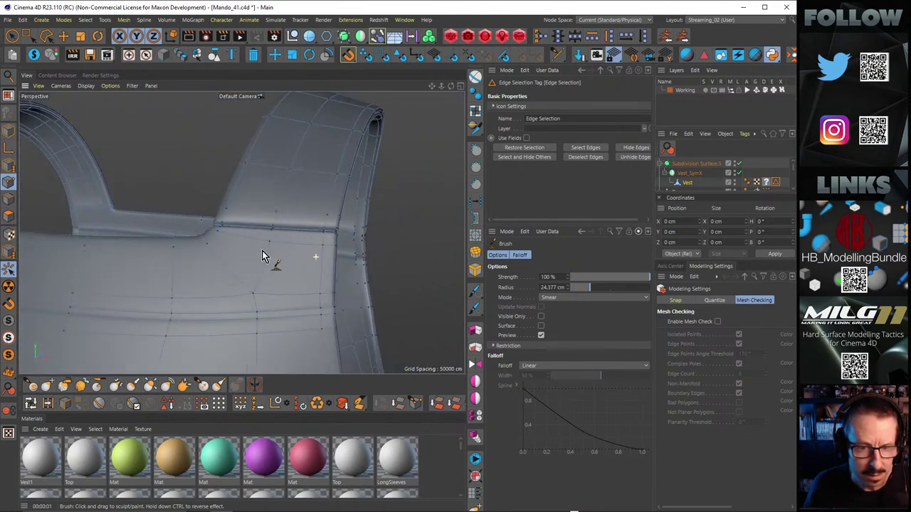
Step: Examine the back shoulder-strap joints, the neckline edge and the mesh flow inside the vest
{"action": "right_click_drag", "start_coordinate": [261, 250], "coordinate": [241, 209], "text": "alt"}
{"action": "right_click_drag", "start_coordinate": [295, 266], "coordinate": [313, 226], "text": "alt"}
{"action": "mouse_move", "coordinate": [323, 250]}
{"action": "left_mouse_down", "text": "alt"}
{"action": "mouse_move", "coordinate": [319, 309]}
{"action": "mouse_move", "coordinate": [312, 260]}
{"action": "left_mouse_up", "text": "alt"}
{"action": "scroll", "coordinate": [316, 255], "scroll_direction": "down", "scroll_amount": 5}
{"action": "scroll", "coordinate": [322, 214], "scroll_direction": "up", "scroll_amount": 5}
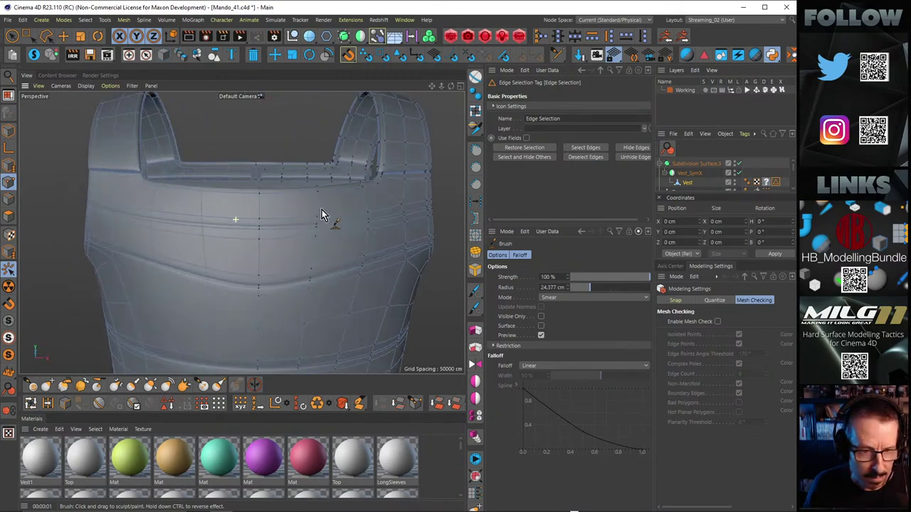
{"action": "left_click_drag", "start_coordinate": [322, 210], "coordinate": [442, 195], "text": "alt"}
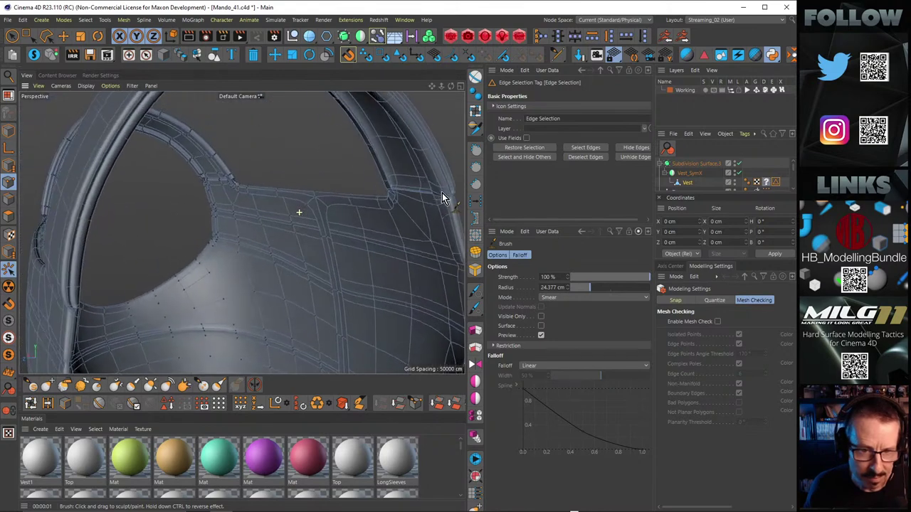
{"action": "left_click_drag", "start_coordinate": [285, 201], "coordinate": [309, 198], "text": "alt"}
{"action": "right_click_drag", "start_coordinate": [320, 189], "coordinate": [382, 205], "text": "alt"}
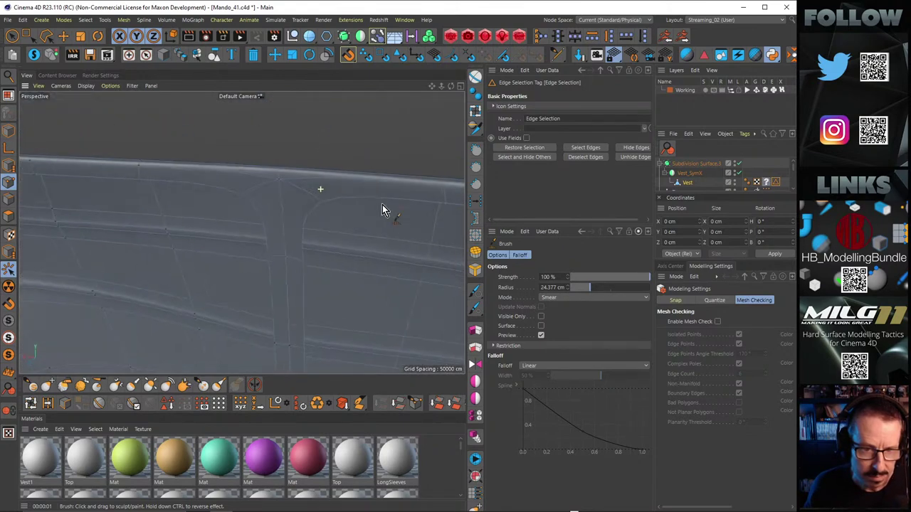
Step: Toggle subdivision to inspect the base mesh at the inner neckline's centre, and preview the full torso as a render
{"action": "key", "text": "q"}
{"action": "mouse_move", "coordinate": [278, 182]}
{"action": "left_mouse_down", "text": "alt"}
{"action": "mouse_move", "coordinate": [303, 201]}
{"action": "mouse_move", "coordinate": [293, 199]}
{"action": "mouse_move", "coordinate": [328, 337]}
{"action": "mouse_move", "coordinate": [299, 216]}
{"action": "mouse_move", "coordinate": [278, 187]}
{"action": "mouse_move", "coordinate": [293, 183]}
{"action": "mouse_move", "coordinate": [296, 195]}
{"action": "mouse_move", "coordinate": [277, 186]}
{"action": "mouse_move", "coordinate": [273, 162]}
{"action": "left_mouse_up", "text": "alt"}
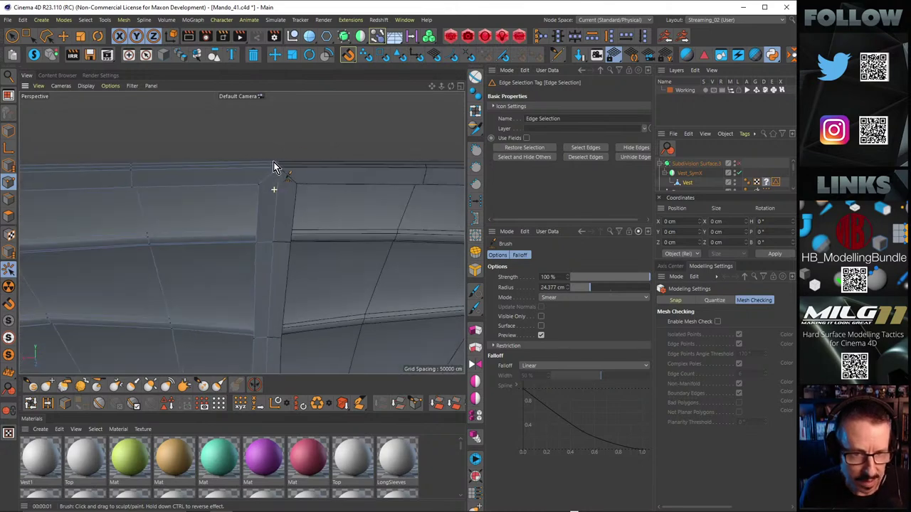
{"action": "right_click_drag", "start_coordinate": [273, 161], "coordinate": [286, 173], "text": "alt"}
{"action": "left_click_drag", "start_coordinate": [286, 173], "coordinate": [226, 173], "text": "alt"}
{"action": "right_click_drag", "start_coordinate": [226, 173], "coordinate": [196, 173], "text": "alt"}
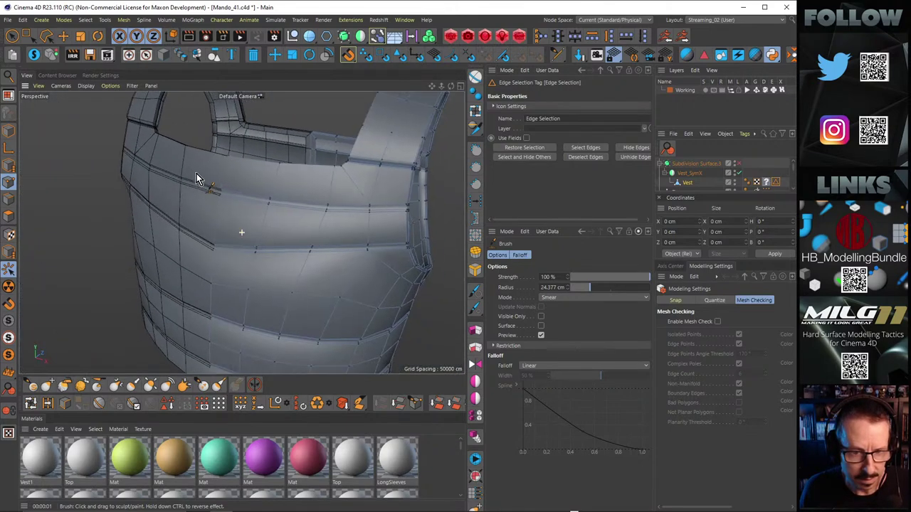
{"action": "left_click_drag", "start_coordinate": [196, 174], "coordinate": [260, 183], "text": "alt"}
{"action": "right_click_drag", "start_coordinate": [260, 183], "coordinate": [142, 186], "text": "alt"}
{"action": "left_click_drag", "start_coordinate": [219, 207], "coordinate": [164, 158], "text": "alt"}
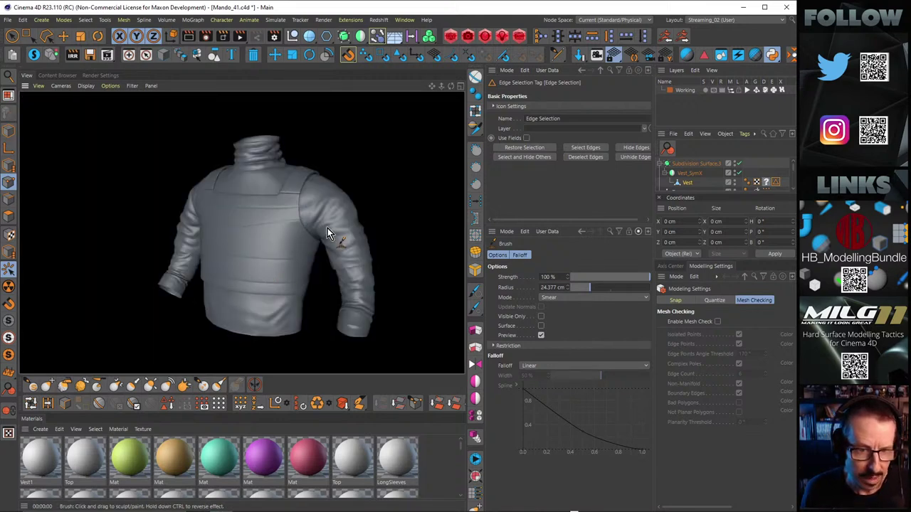
Step: Enlarge the object list, make the Armour group visible and switch off viewport solo to show all visible parts
{"action": "left_click", "coordinate": [592, 156]}
{"action": "left_click_drag", "start_coordinate": [732, 198], "coordinate": [734, 284]}
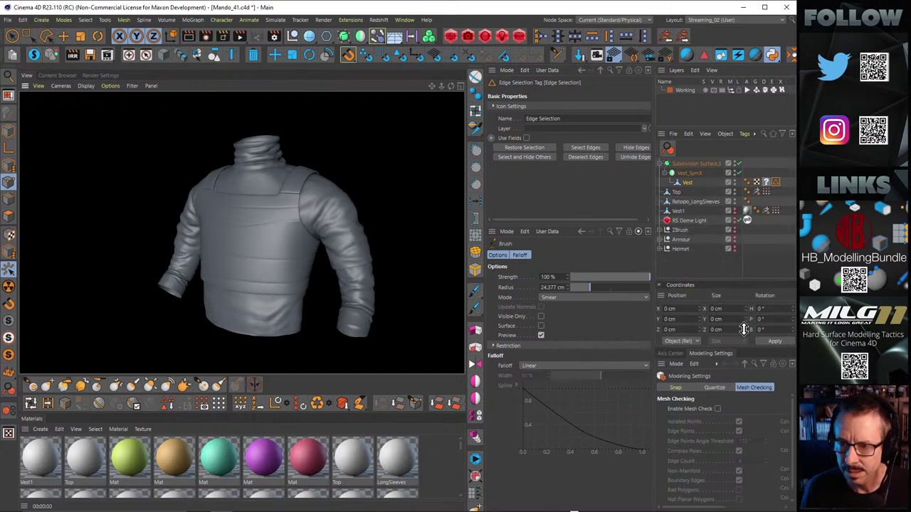
{"action": "left_click", "coordinate": [735, 211]}
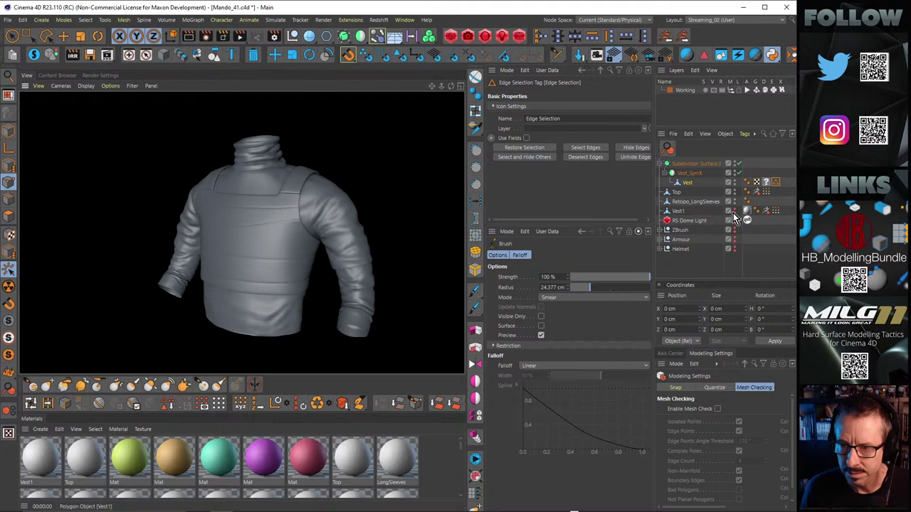
{"action": "left_click", "coordinate": [734, 230]}
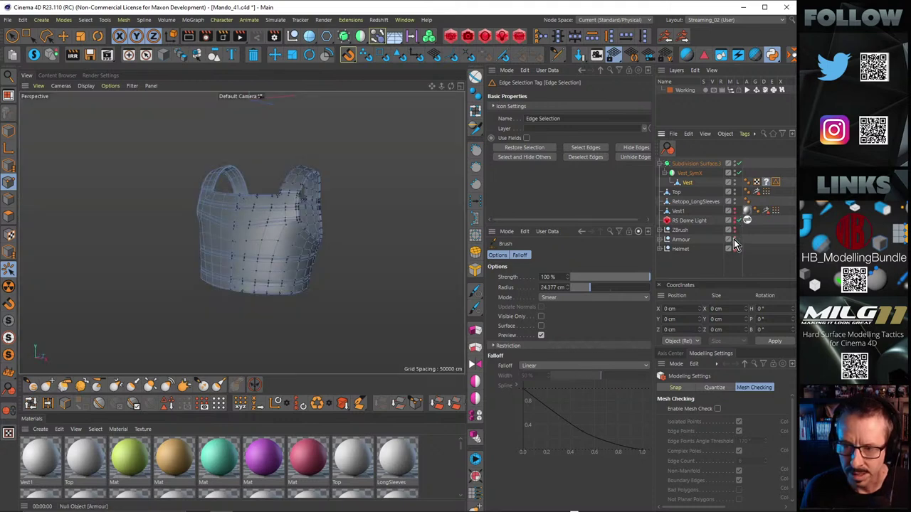
{"action": "left_click", "coordinate": [33, 55]}
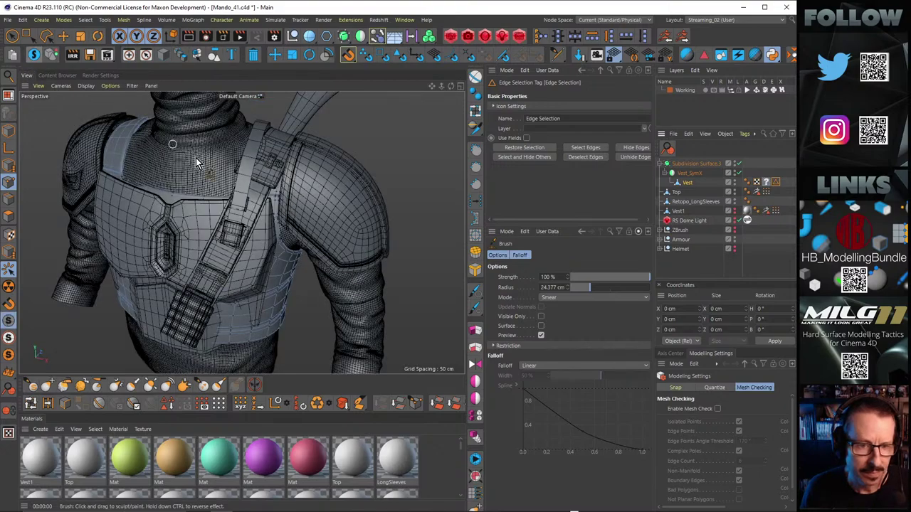
Step: Examine how the vest fits beneath the chest armour, shoulder plates and bandolier from both sides
{"action": "left_click_drag", "start_coordinate": [243, 211], "coordinate": [231, 194], "text": "alt"}
{"action": "right_click_drag", "start_coordinate": [262, 264], "coordinate": [279, 248], "text": "alt"}
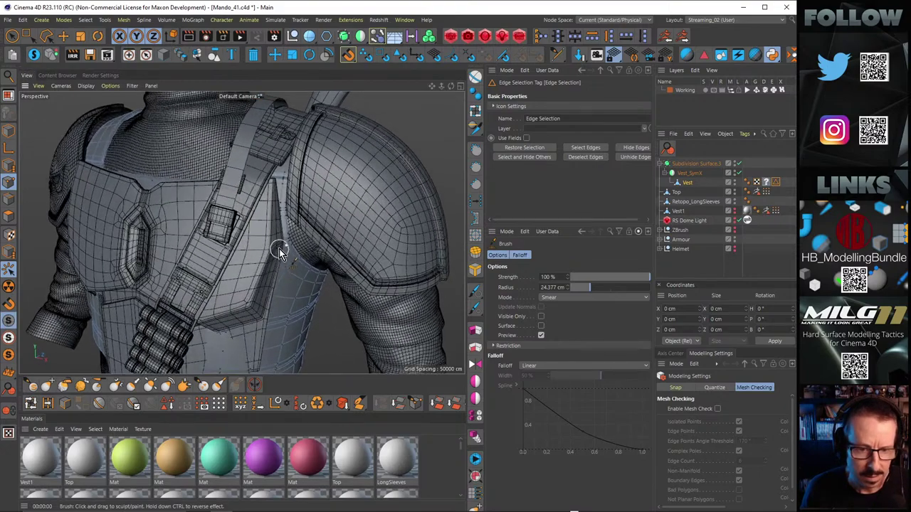
{"action": "middle_click_drag", "start_coordinate": [279, 248], "coordinate": [254, 180], "text": "alt"}
{"action": "left_click_drag", "start_coordinate": [256, 185], "coordinate": [151, 304], "text": "alt"}
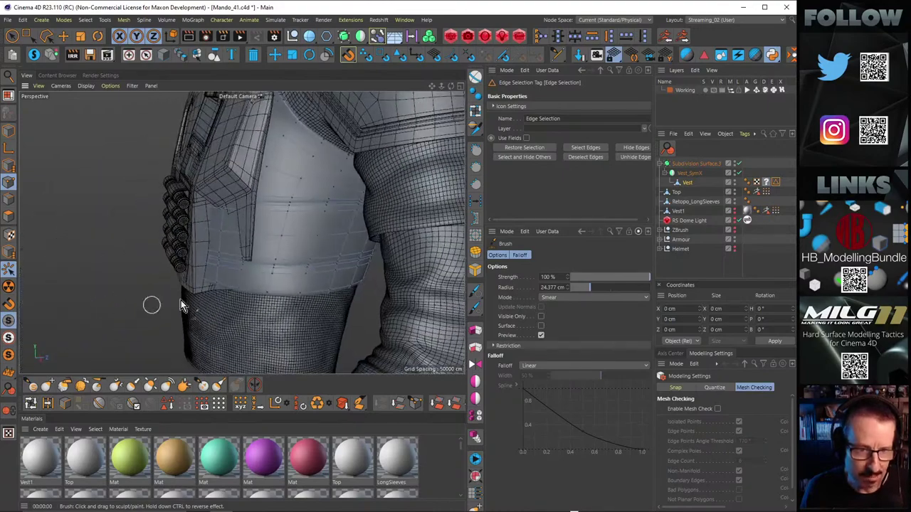
{"action": "mouse_move", "coordinate": [242, 256]}
{"action": "left_mouse_down", "text": "alt"}
{"action": "mouse_move", "coordinate": [289, 196]}
{"action": "mouse_move", "coordinate": [300, 214]}
{"action": "mouse_move", "coordinate": [304, 123]}
{"action": "mouse_move", "coordinate": [302, 242]}
{"action": "mouse_move", "coordinate": [270, 245]}
{"action": "mouse_move", "coordinate": [302, 299]}
{"action": "mouse_move", "coordinate": [271, 220]}
{"action": "mouse_move", "coordinate": [196, 282]}
{"action": "mouse_move", "coordinate": [252, 217]}
{"action": "mouse_move", "coordinate": [407, 225]}
{"action": "mouse_move", "coordinate": [331, 207]}
{"action": "mouse_move", "coordinate": [151, 244]}
{"action": "mouse_move", "coordinate": [186, 229]}
{"action": "mouse_move", "coordinate": [130, 231]}
{"action": "mouse_move", "coordinate": [230, 249]}
{"action": "mouse_move", "coordinate": [208, 198]}
{"action": "mouse_move", "coordinate": [295, 260]}
{"action": "left_mouse_up", "text": "alt"}
{"action": "right_click_drag", "start_coordinate": [295, 260], "coordinate": [348, 246], "text": "alt"}
{"action": "right_click_drag", "start_coordinate": [276, 258], "coordinate": [205, 247], "text": "alt"}
{"action": "mouse_move", "coordinate": [205, 247]}
{"action": "left_mouse_down", "text": "alt"}
{"action": "mouse_move", "coordinate": [327, 235]}
{"action": "mouse_move", "coordinate": [320, 264]}
{"action": "mouse_move", "coordinate": [269, 229]}
{"action": "left_mouse_up", "text": "alt"}
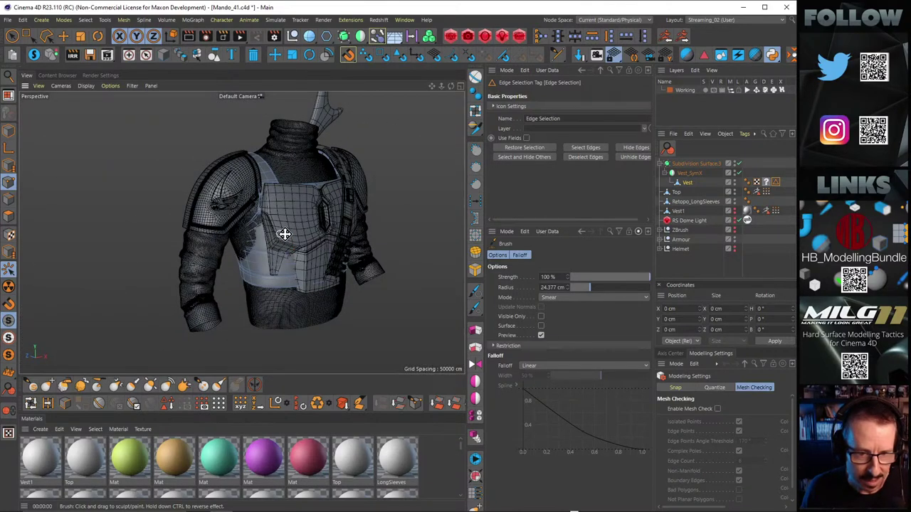
{"action": "mouse_move", "coordinate": [284, 234]}
{"action": "middle_mouse_down"}
{"action": "mouse_move", "coordinate": [304, 231]}
{"action": "mouse_move", "coordinate": [294, 243]}
{"action": "middle_mouse_up"}
{"action": "left_click_drag", "start_coordinate": [295, 243], "coordinate": [324, 225], "text": "alt"}
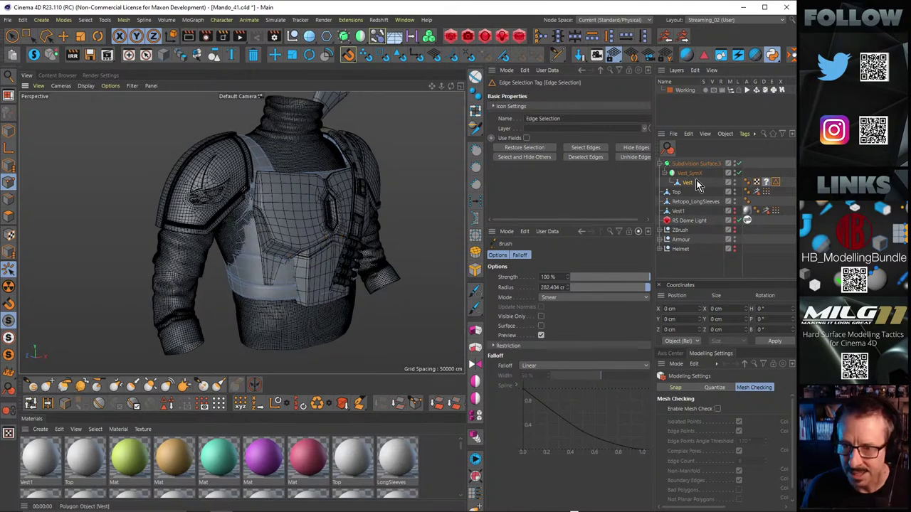
{"action": "left_click_drag", "start_coordinate": [383, 230], "coordinate": [152, 190], "text": "alt"}
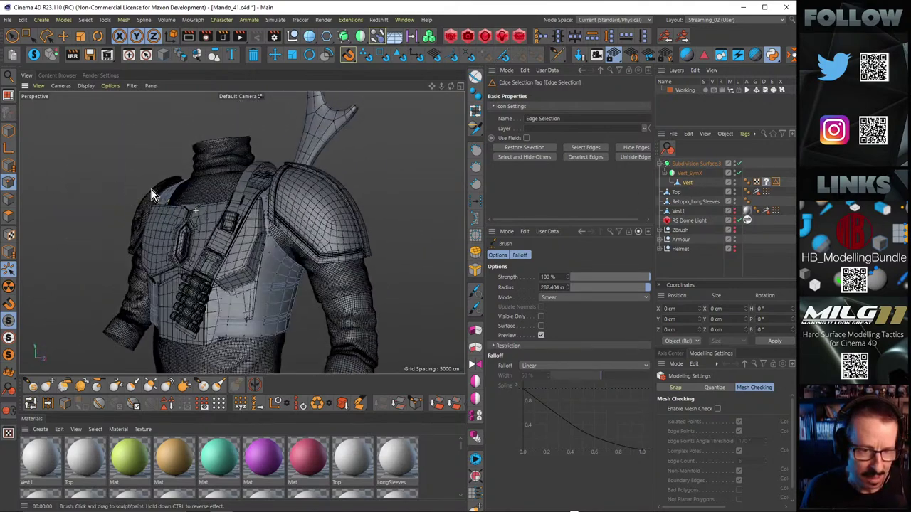
Step: Examine the vest in the gap between the chest armour and shoulder plate, and preview the torso as a render
{"action": "scroll", "coordinate": [321, 217], "scroll_direction": "up", "scroll_amount": 5}
{"action": "left_click_drag", "start_coordinate": [321, 217], "coordinate": [288, 233], "text": "alt"}
{"action": "scroll", "coordinate": [310, 215], "scroll_direction": "up", "scroll_amount": 6}
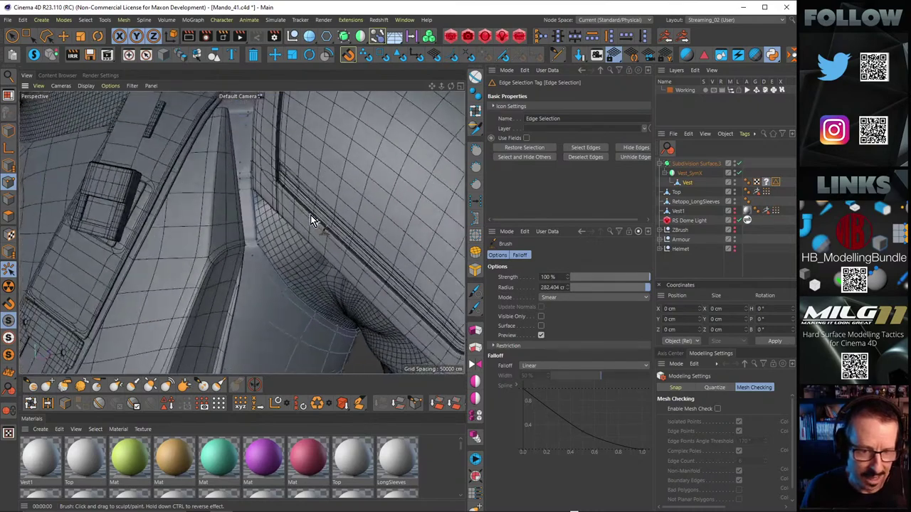
{"action": "mouse_move", "coordinate": [311, 210]}
{"action": "middle_mouse_down"}
{"action": "mouse_move", "coordinate": [292, 242]}
{"action": "mouse_move", "coordinate": [315, 234]}
{"action": "middle_mouse_up"}
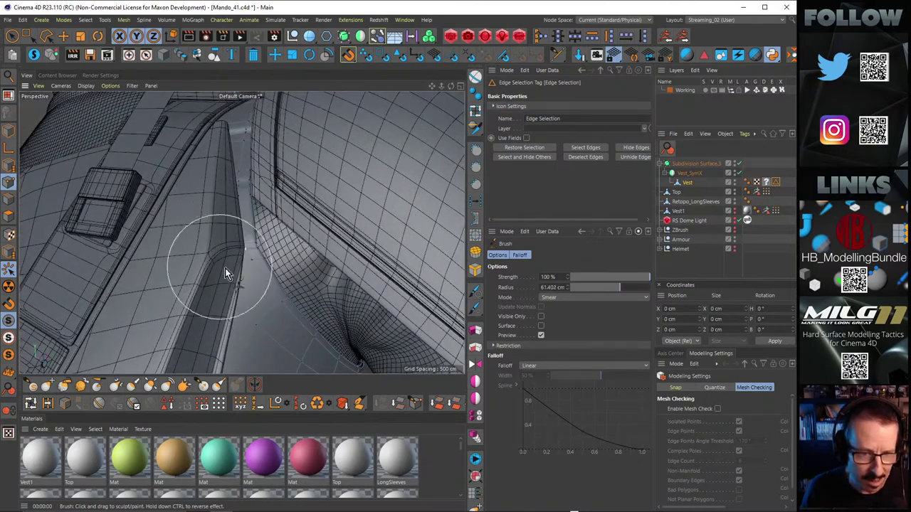
{"action": "mouse_move", "coordinate": [254, 247]}
{"action": "left_mouse_down"}
{"action": "mouse_move", "coordinate": [307, 263]}
{"action": "mouse_move", "coordinate": [251, 209]}
{"action": "mouse_move", "coordinate": [266, 257]}
{"action": "mouse_move", "coordinate": [261, 200]}
{"action": "left_mouse_up"}
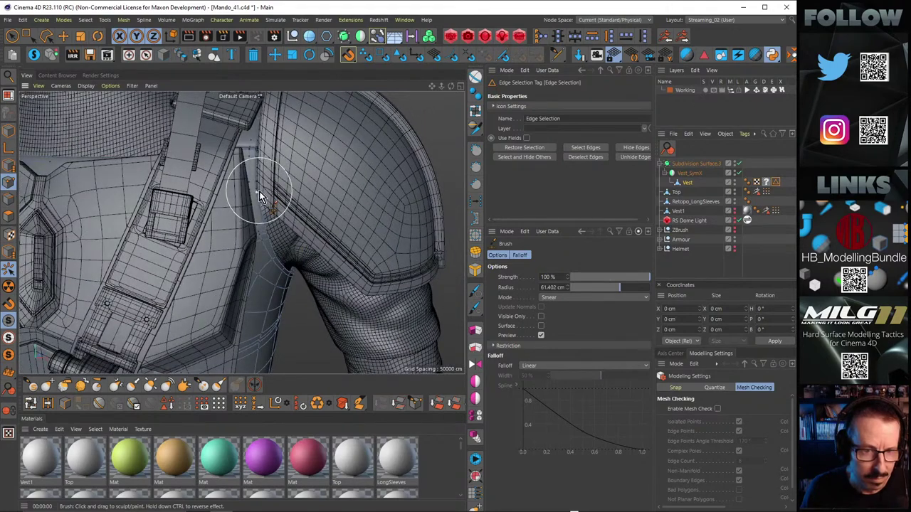
{"action": "mouse_move", "coordinate": [261, 231]}
{"action": "left_mouse_down", "text": "alt"}
{"action": "mouse_move", "coordinate": [218, 221]}
{"action": "mouse_move", "coordinate": [236, 227]}
{"action": "mouse_move", "coordinate": [236, 208]}
{"action": "mouse_move", "coordinate": [243, 241]}
{"action": "mouse_move", "coordinate": [258, 212]}
{"action": "mouse_move", "coordinate": [206, 164]}
{"action": "mouse_move", "coordinate": [257, 210]}
{"action": "mouse_move", "coordinate": [377, 253]}
{"action": "mouse_move", "coordinate": [299, 249]}
{"action": "left_mouse_up", "text": "alt"}
{"action": "right_click_drag", "start_coordinate": [298, 249], "coordinate": [251, 204], "text": "alt"}
{"action": "mouse_move", "coordinate": [252, 203]}
{"action": "left_mouse_down", "text": "alt"}
{"action": "mouse_move", "coordinate": [291, 234]}
{"action": "mouse_move", "coordinate": [282, 241]}
{"action": "mouse_move", "coordinate": [289, 286]}
{"action": "left_mouse_up", "text": "alt"}
{"action": "key", "text": "ctrl+r"}
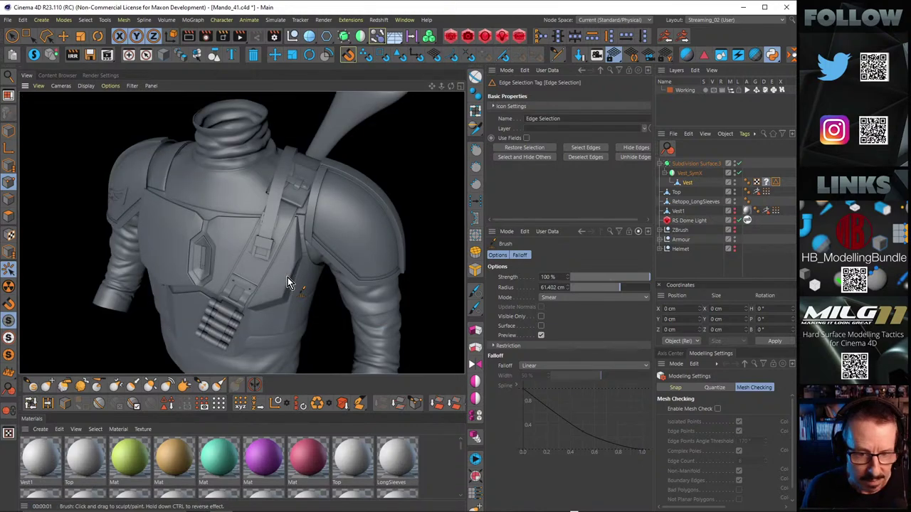
Step: Examine the vest's side panel and lower edge beneath the chest armour from low and side angles
{"action": "middle_click_drag", "start_coordinate": [270, 336], "coordinate": [271, 252], "text": "alt"}
{"action": "left_click_drag", "start_coordinate": [270, 252], "coordinate": [277, 166], "text": "alt"}
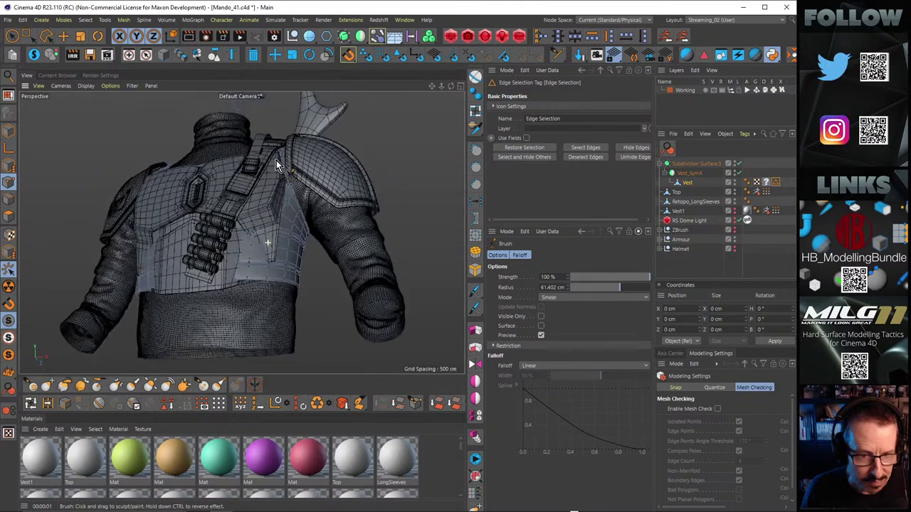
{"action": "middle_click_drag", "start_coordinate": [262, 252], "coordinate": [299, 253]}
{"action": "left_click_drag", "start_coordinate": [285, 269], "coordinate": [251, 257], "text": "alt"}
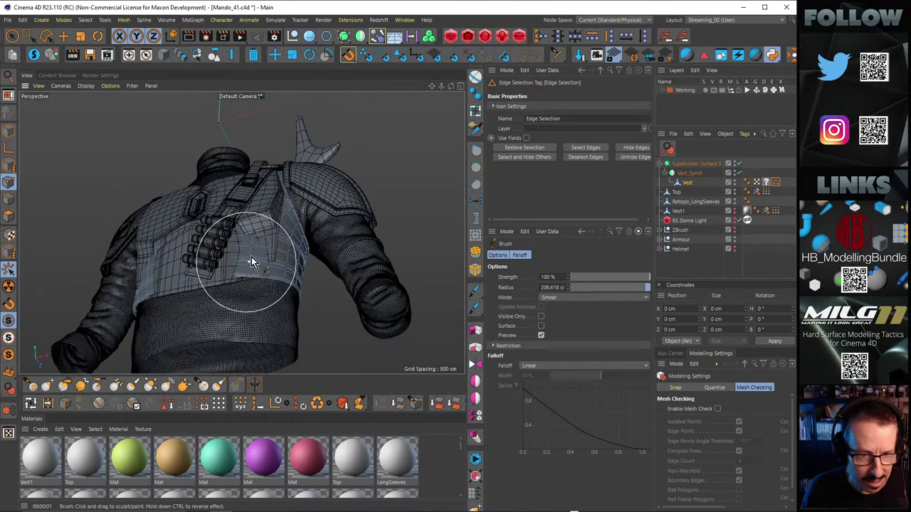
{"action": "right_click_drag", "start_coordinate": [251, 257], "coordinate": [267, 246], "text": "alt"}
{"action": "mouse_move", "coordinate": [267, 245]}
{"action": "left_mouse_down", "text": "alt"}
{"action": "mouse_move", "coordinate": [257, 230]}
{"action": "mouse_move", "coordinate": [260, 261]}
{"action": "mouse_move", "coordinate": [252, 260]}
{"action": "mouse_move", "coordinate": [341, 273]}
{"action": "mouse_move", "coordinate": [321, 280]}
{"action": "mouse_move", "coordinate": [335, 254]}
{"action": "mouse_move", "coordinate": [323, 246]}
{"action": "mouse_move", "coordinate": [305, 281]}
{"action": "mouse_move", "coordinate": [324, 259]}
{"action": "mouse_move", "coordinate": [298, 231]}
{"action": "mouse_move", "coordinate": [238, 240]}
{"action": "mouse_move", "coordinate": [277, 245]}
{"action": "left_mouse_up", "text": "alt"}
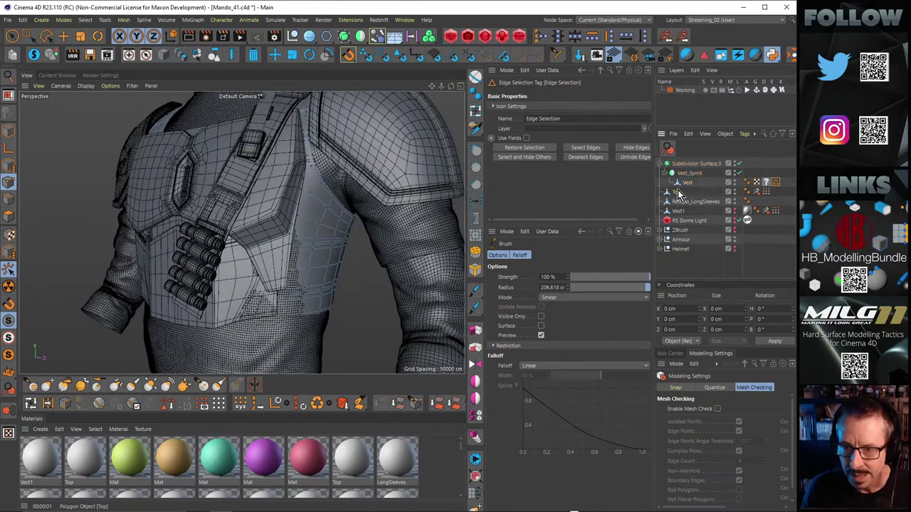
Step: Select the Top object to examine where it meets the vest's hem, and reselect the Vest
{"action": "left_click", "coordinate": [677, 192]}
{"action": "left_click_drag", "start_coordinate": [335, 206], "coordinate": [279, 264], "text": "alt"}
{"action": "right_click_drag", "start_coordinate": [279, 265], "coordinate": [316, 254], "text": "alt"}
{"action": "mouse_move", "coordinate": [316, 254]}
{"action": "left_mouse_down", "text": "alt"}
{"action": "mouse_move", "coordinate": [281, 259]}
{"action": "mouse_move", "coordinate": [256, 289]}
{"action": "mouse_move", "coordinate": [270, 263]}
{"action": "mouse_move", "coordinate": [248, 304]}
{"action": "mouse_move", "coordinate": [267, 221]}
{"action": "mouse_move", "coordinate": [181, 292]}
{"action": "mouse_move", "coordinate": [199, 294]}
{"action": "mouse_move", "coordinate": [191, 299]}
{"action": "mouse_move", "coordinate": [265, 205]}
{"action": "mouse_move", "coordinate": [284, 298]}
{"action": "mouse_move", "coordinate": [294, 287]}
{"action": "mouse_move", "coordinate": [285, 292]}
{"action": "left_mouse_up", "text": "alt"}
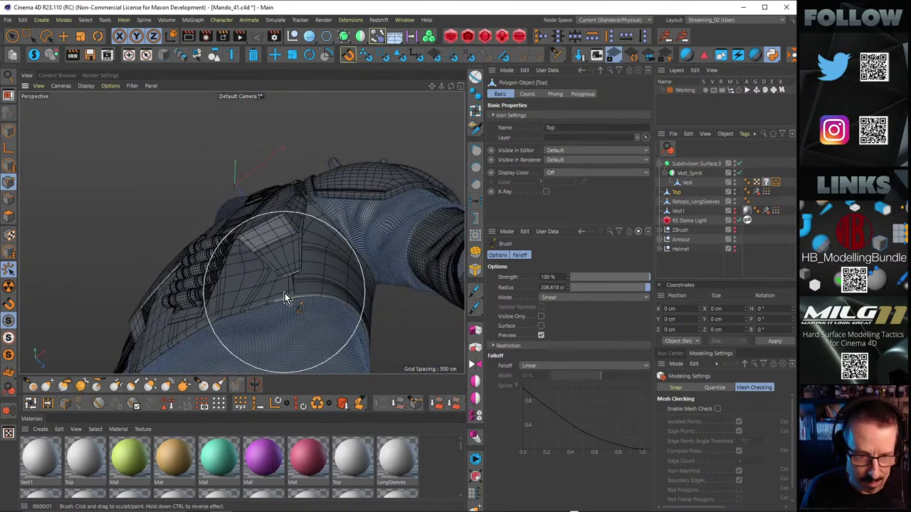
{"action": "left_click", "coordinate": [685, 183]}
{"action": "mouse_move", "coordinate": [384, 278]}
{"action": "left_mouse_down", "text": "alt"}
{"action": "mouse_move", "coordinate": [366, 299]}
{"action": "mouse_move", "coordinate": [275, 264]}
{"action": "mouse_move", "coordinate": [310, 273]}
{"action": "mouse_move", "coordinate": [251, 268]}
{"action": "mouse_move", "coordinate": [260, 278]}
{"action": "mouse_move", "coordinate": [299, 237]}
{"action": "mouse_move", "coordinate": [335, 279]}
{"action": "mouse_move", "coordinate": [306, 230]}
{"action": "mouse_move", "coordinate": [295, 249]}
{"action": "mouse_move", "coordinate": [357, 198]}
{"action": "mouse_move", "coordinate": [368, 174]}
{"action": "mouse_move", "coordinate": [291, 316]}
{"action": "left_mouse_up", "text": "alt"}
{"action": "scroll", "coordinate": [317, 247], "scroll_direction": "up", "scroll_amount": 2}
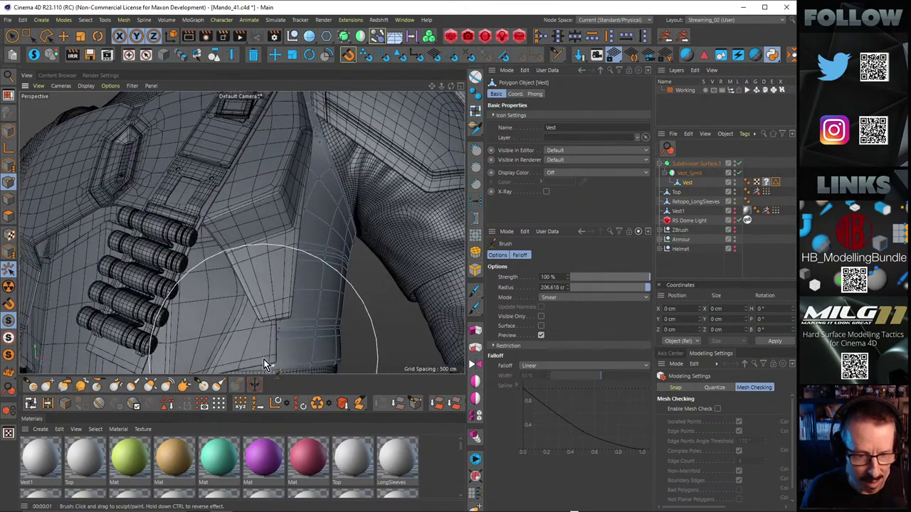
Step: Preview the whole armoured torso as a render and inspect the vest's side below the chest plate
{"action": "mouse_move", "coordinate": [265, 353]}
{"action": "left_mouse_down", "text": "alt"}
{"action": "mouse_move", "coordinate": [293, 345]}
{"action": "mouse_move", "coordinate": [212, 304]}
{"action": "mouse_move", "coordinate": [269, 291]}
{"action": "mouse_move", "coordinate": [212, 297]}
{"action": "mouse_move", "coordinate": [369, 268]}
{"action": "mouse_move", "coordinate": [333, 278]}
{"action": "mouse_move", "coordinate": [350, 267]}
{"action": "mouse_move", "coordinate": [355, 275]}
{"action": "mouse_move", "coordinate": [283, 245]}
{"action": "mouse_move", "coordinate": [256, 275]}
{"action": "mouse_move", "coordinate": [266, 256]}
{"action": "mouse_move", "coordinate": [307, 246]}
{"action": "mouse_move", "coordinate": [276, 231]}
{"action": "mouse_move", "coordinate": [158, 287]}
{"action": "mouse_move", "coordinate": [243, 325]}
{"action": "mouse_move", "coordinate": [160, 320]}
{"action": "mouse_move", "coordinate": [194, 303]}
{"action": "mouse_move", "coordinate": [116, 271]}
{"action": "mouse_move", "coordinate": [180, 289]}
{"action": "mouse_move", "coordinate": [213, 272]}
{"action": "mouse_move", "coordinate": [188, 288]}
{"action": "mouse_move", "coordinate": [224, 274]}
{"action": "mouse_move", "coordinate": [252, 277]}
{"action": "mouse_move", "coordinate": [190, 234]}
{"action": "left_mouse_up", "text": "alt"}
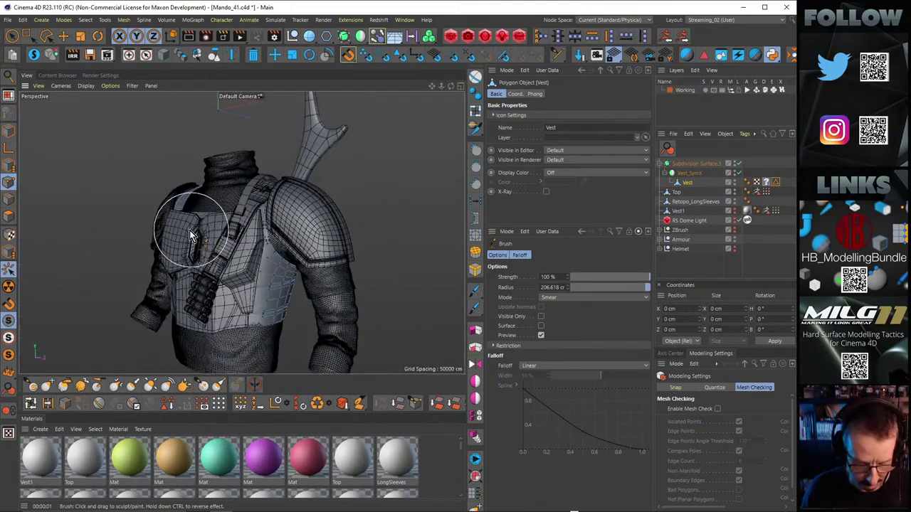
{"action": "key", "text": "ctrl+r"}
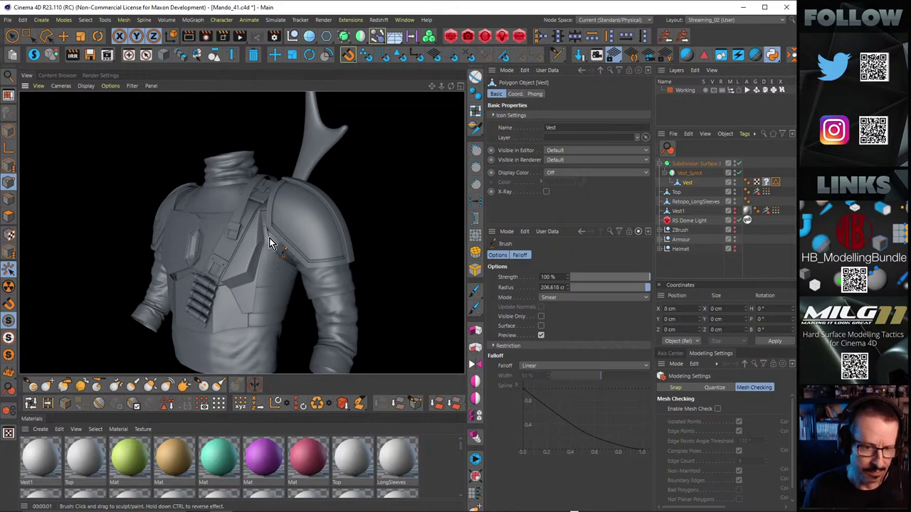
{"action": "right_click_drag", "start_coordinate": [231, 324], "coordinate": [266, 303], "text": "alt"}
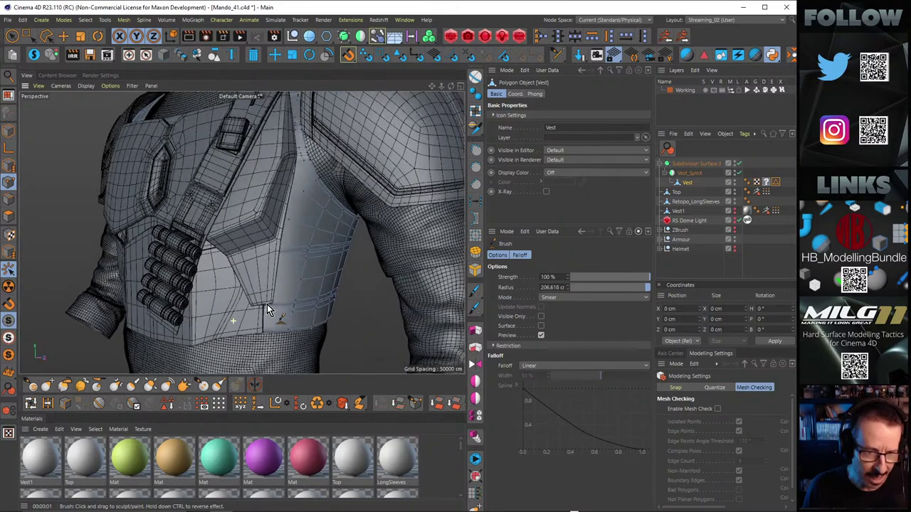
{"action": "mouse_move", "coordinate": [254, 259]}
{"action": "left_mouse_down", "text": "alt"}
{"action": "mouse_move", "coordinate": [238, 281]}
{"action": "mouse_move", "coordinate": [270, 277]}
{"action": "left_mouse_up", "text": "alt"}
{"action": "scroll", "coordinate": [270, 277], "scroll_direction": "down", "scroll_amount": 5}
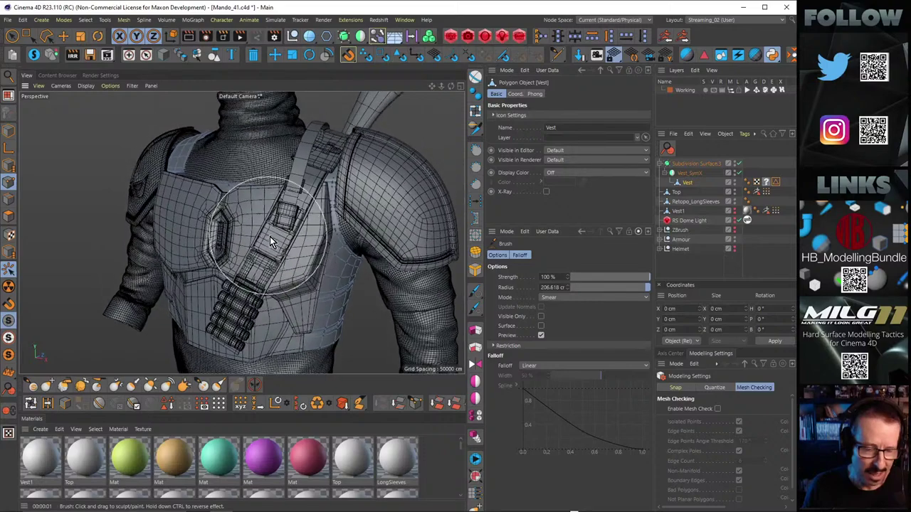
Step: Examine the seam lines and shoulder straps on the vest's back, and preview the back view as a render
{"action": "mouse_move", "coordinate": [250, 227]}
{"action": "left_mouse_down", "text": "alt"}
{"action": "mouse_move", "coordinate": [246, 239]}
{"action": "mouse_move", "coordinate": [250, 227]}
{"action": "mouse_move", "coordinate": [311, 227]}
{"action": "mouse_move", "coordinate": [222, 257]}
{"action": "mouse_move", "coordinate": [248, 237]}
{"action": "mouse_move", "coordinate": [217, 216]}
{"action": "mouse_move", "coordinate": [306, 194]}
{"action": "mouse_move", "coordinate": [246, 190]}
{"action": "mouse_move", "coordinate": [301, 166]}
{"action": "mouse_move", "coordinate": [251, 186]}
{"action": "mouse_move", "coordinate": [235, 177]}
{"action": "mouse_move", "coordinate": [254, 189]}
{"action": "left_mouse_up", "text": "alt"}
{"action": "right_click_drag", "start_coordinate": [271, 212], "coordinate": [335, 204], "text": "alt"}
{"action": "mouse_move", "coordinate": [292, 217]}
{"action": "left_mouse_down", "text": "alt"}
{"action": "mouse_move", "coordinate": [306, 250]}
{"action": "mouse_move", "coordinate": [339, 252]}
{"action": "mouse_move", "coordinate": [298, 229]}
{"action": "left_mouse_up", "text": "alt"}
{"action": "right_click_drag", "start_coordinate": [299, 229], "coordinate": [222, 181], "text": "alt"}
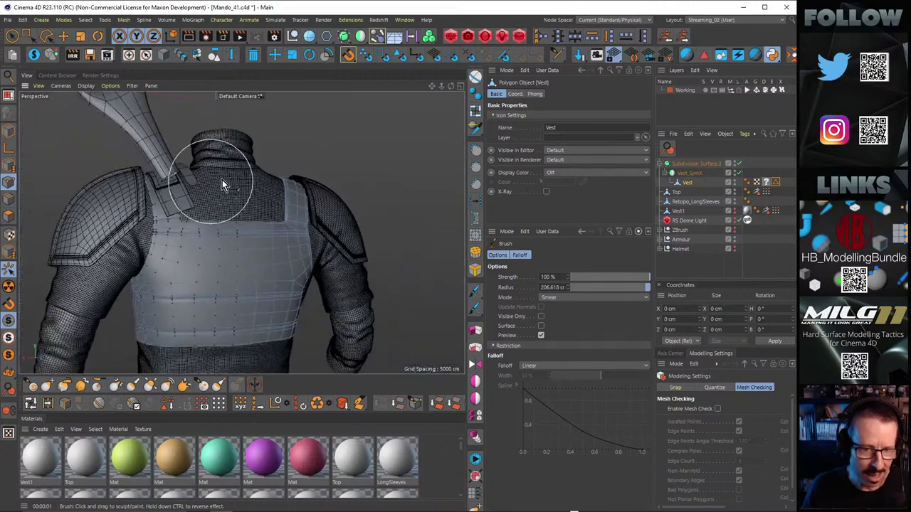
{"action": "mouse_move", "coordinate": [222, 199]}
{"action": "left_mouse_down", "text": "alt"}
{"action": "mouse_move", "coordinate": [222, 244]}
{"action": "mouse_move", "coordinate": [261, 213]}
{"action": "mouse_move", "coordinate": [258, 227]}
{"action": "mouse_move", "coordinate": [218, 209]}
{"action": "mouse_move", "coordinate": [241, 218]}
{"action": "mouse_move", "coordinate": [179, 209]}
{"action": "mouse_move", "coordinate": [244, 209]}
{"action": "mouse_move", "coordinate": [240, 229]}
{"action": "mouse_move", "coordinate": [142, 189]}
{"action": "mouse_move", "coordinate": [163, 217]}
{"action": "mouse_move", "coordinate": [214, 228]}
{"action": "left_mouse_up", "text": "alt"}
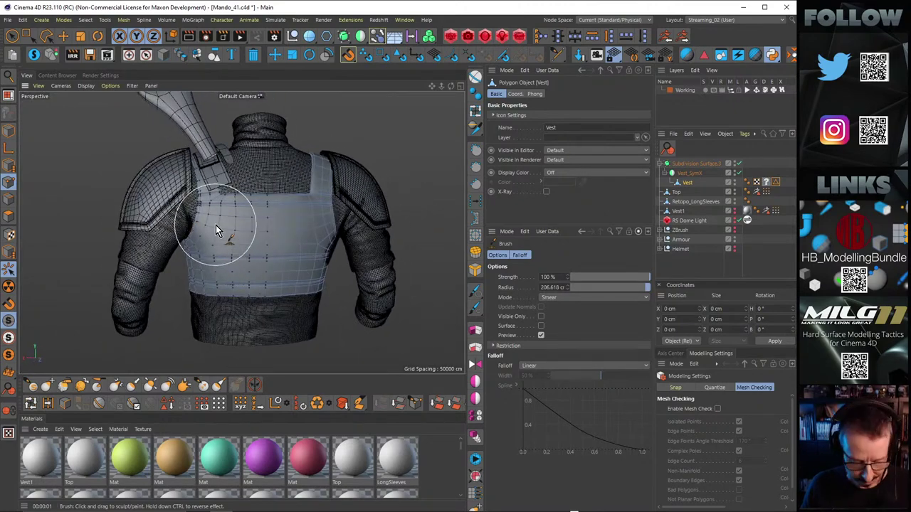
{"action": "key", "text": "ctrl+r"}
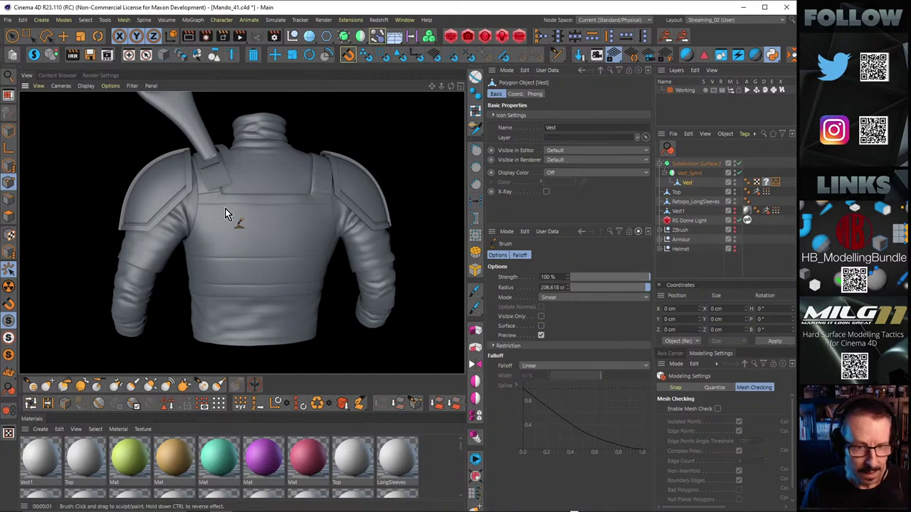
Step: Make the Helmet group visible and switch off texture display in the viewport
{"action": "left_click", "coordinate": [736, 251], "text": "alt"}
{"action": "right_click_drag", "start_coordinate": [407, 240], "coordinate": [358, 221], "text": "alt"}
{"action": "middle_click_drag", "start_coordinate": [359, 221], "coordinate": [352, 254], "text": "alt"}
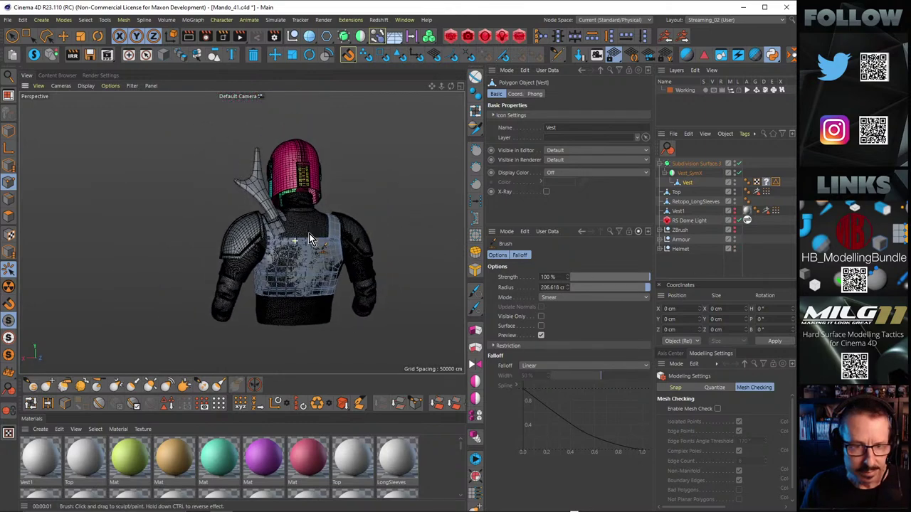
{"action": "left_click_drag", "start_coordinate": [351, 253], "coordinate": [458, 243], "text": "alt"}
{"action": "key", "text": "n"}
{"action": "key", "text": "q"}
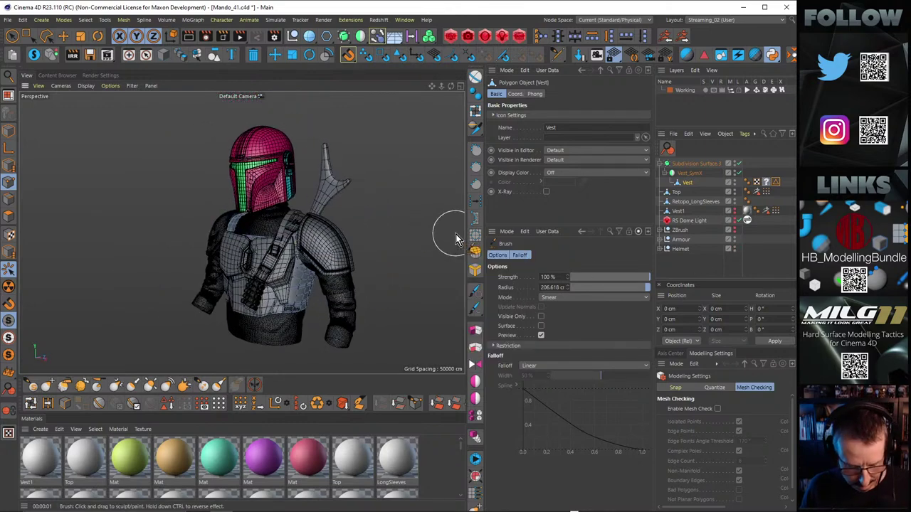
Step: Preview the helmeted bust as a render, both as a whole and close up around the neck and shoulder strap
{"action": "key", "text": "ctrl+r"}
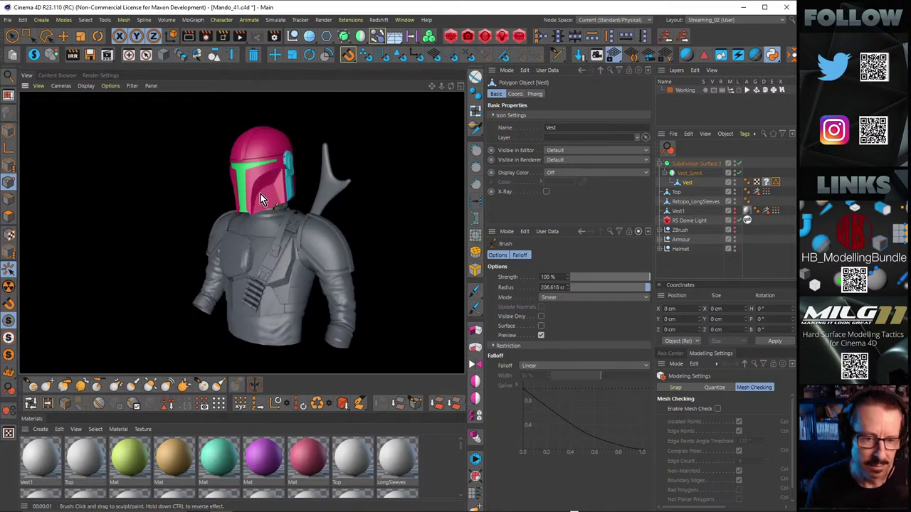
{"action": "right_click_drag", "start_coordinate": [267, 188], "coordinate": [286, 187], "text": "alt"}
{"action": "middle_click_drag", "start_coordinate": [279, 192], "coordinate": [275, 182], "text": "alt"}
{"action": "left_click_drag", "start_coordinate": [275, 182], "coordinate": [285, 198], "text": "alt"}
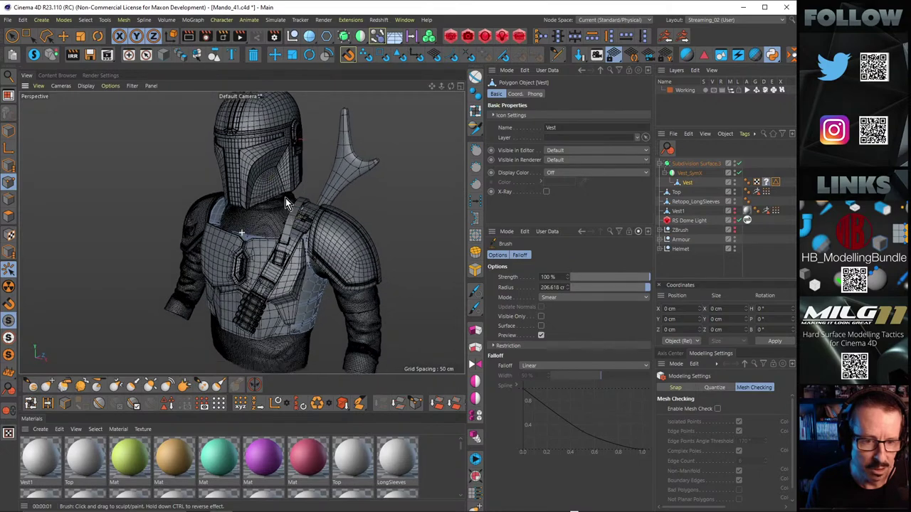
{"action": "middle_click_drag", "start_coordinate": [286, 198], "coordinate": [300, 167], "text": "alt"}
{"action": "left_click_drag", "start_coordinate": [300, 166], "coordinate": [304, 164], "text": "alt"}
{"action": "middle_click_drag", "start_coordinate": [305, 164], "coordinate": [313, 236], "text": "alt"}
{"action": "mouse_move", "coordinate": [313, 236]}
{"action": "right_mouse_down", "text": "alt"}
{"action": "mouse_move", "coordinate": [346, 214]}
{"action": "mouse_move", "coordinate": [319, 227]}
{"action": "right_mouse_up", "text": "alt"}
{"action": "middle_click_drag", "start_coordinate": [319, 227], "coordinate": [290, 295], "text": "alt"}
{"action": "mouse_move", "coordinate": [290, 294]}
{"action": "left_mouse_down", "text": "alt"}
{"action": "mouse_move", "coordinate": [295, 324]}
{"action": "mouse_move", "coordinate": [281, 279]}
{"action": "left_mouse_up", "text": "alt"}
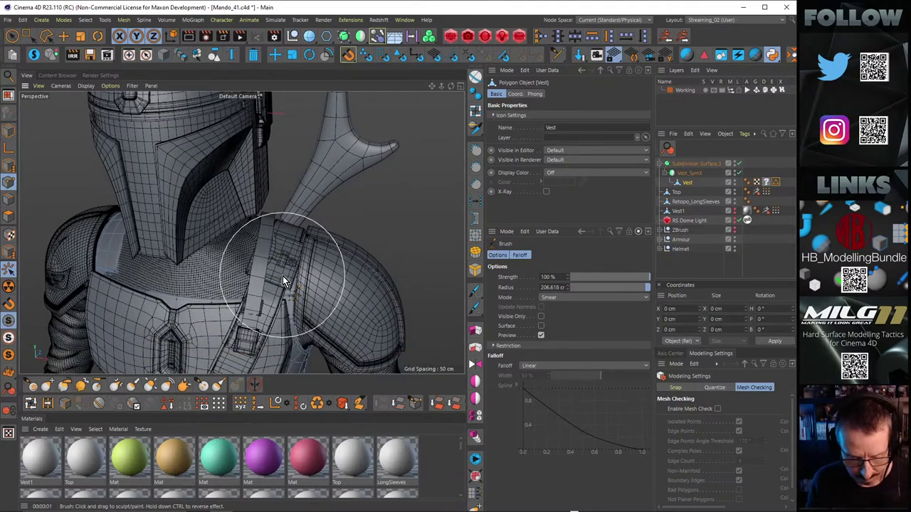
{"action": "key", "text": "ctrl+r"}
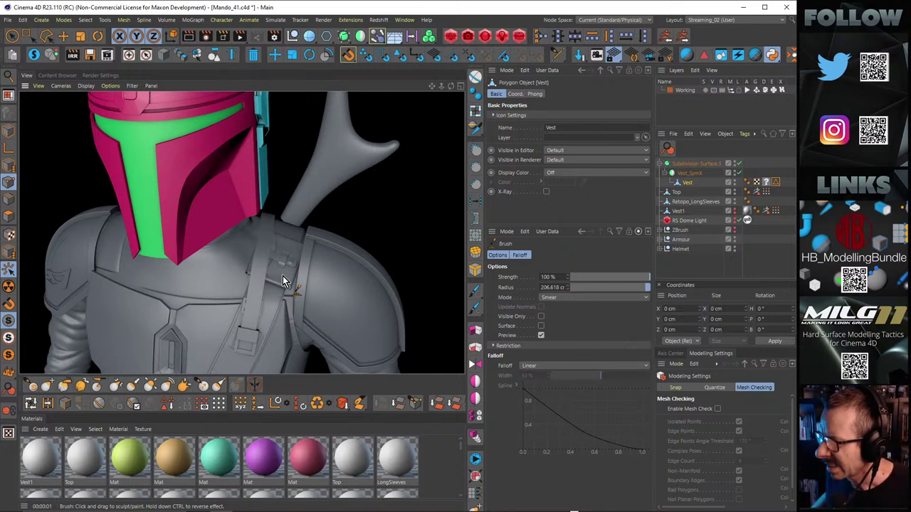
Step: Switch to the web browser and open the portfolio site's home page from the Modelling Drills page
{"action": "mouse_move", "coordinate": [419, 509]}
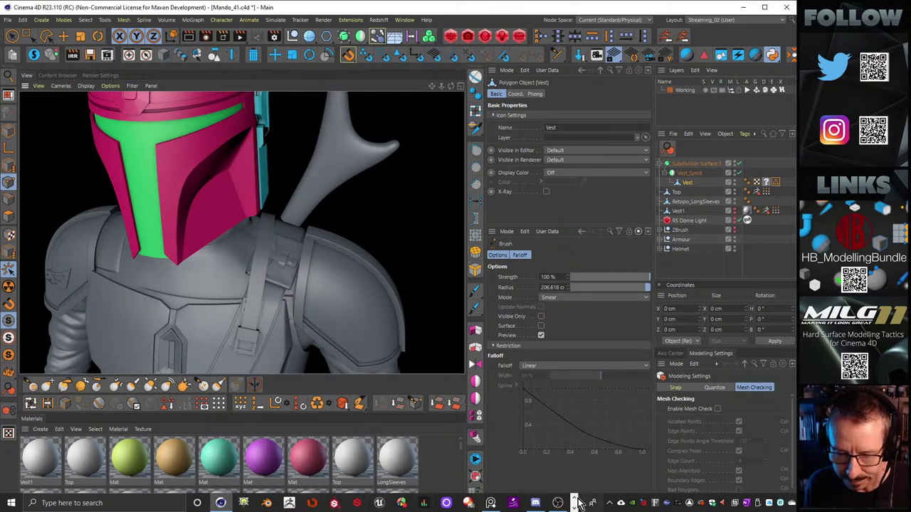
{"action": "left_click", "coordinate": [574, 498]}
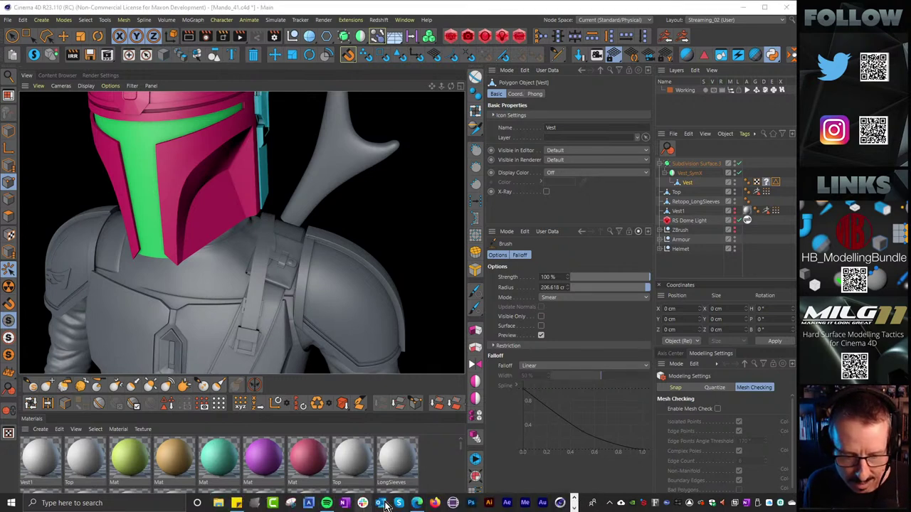
{"action": "left_click", "coordinate": [421, 503]}
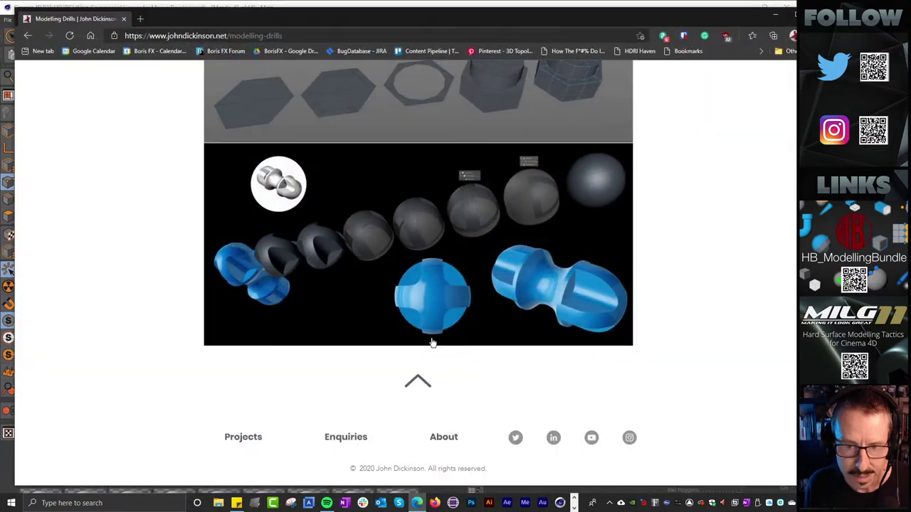
{"action": "scroll", "coordinate": [431, 340], "scroll_direction": "up", "scroll_amount": 10}
{"action": "scroll", "coordinate": [426, 326], "scroll_direction": "up", "scroll_amount": 5}
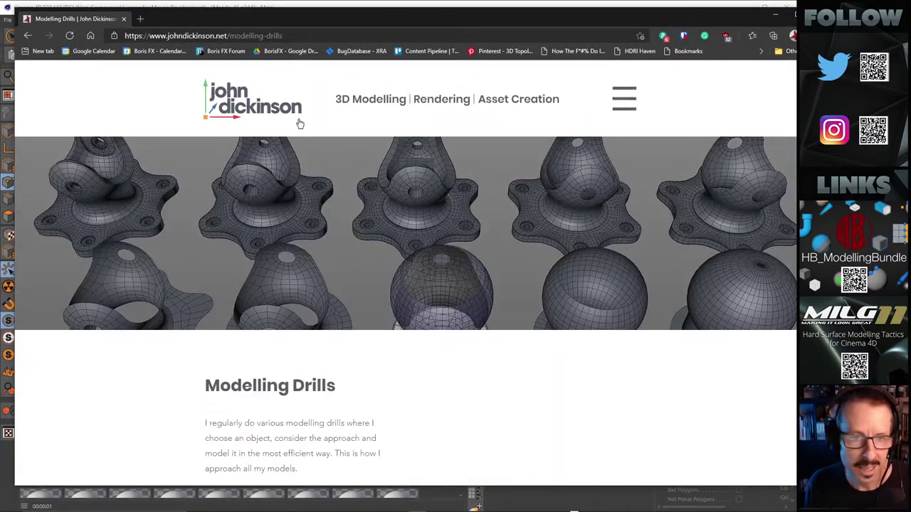
{"action": "left_click", "coordinate": [270, 117]}
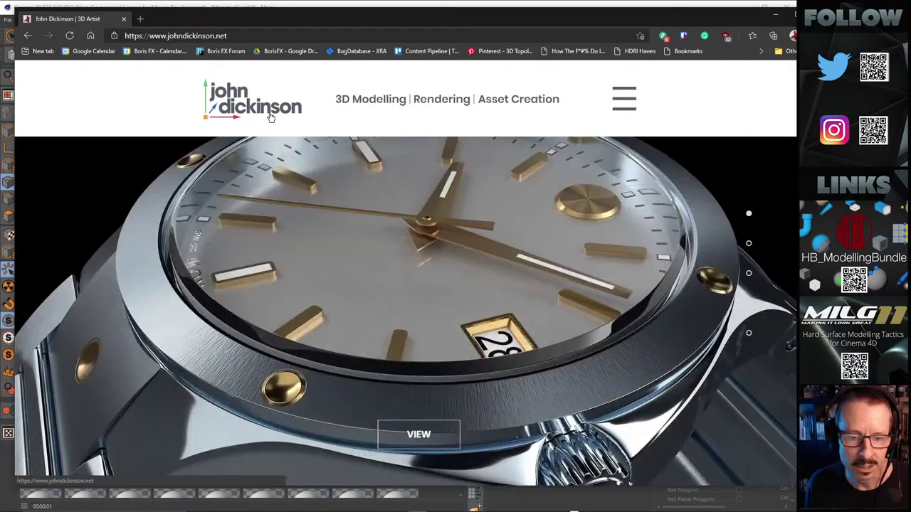
Step: Find the Warrior Helmet among the portfolio's projects and open its page
{"action": "scroll", "coordinate": [405, 212], "scroll_direction": "down", "scroll_amount": 3}
{"action": "scroll", "coordinate": [405, 213], "scroll_direction": "down", "scroll_amount": 5}
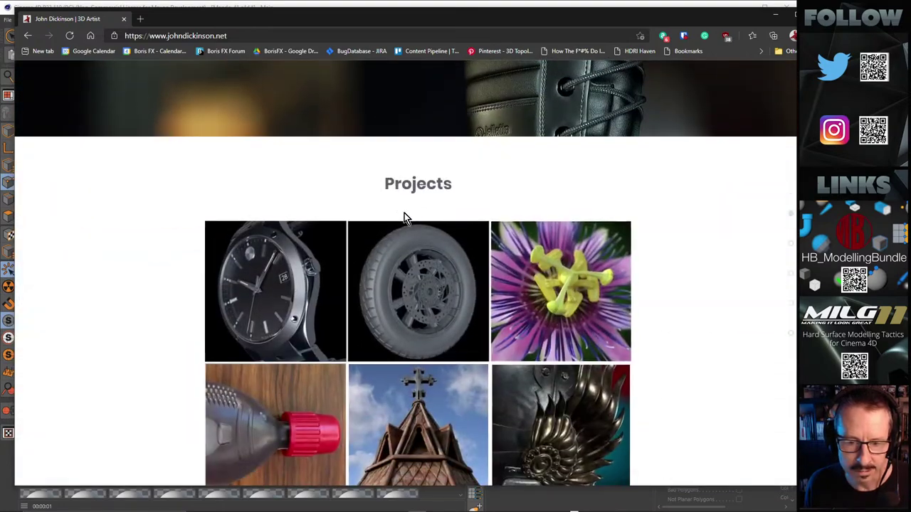
{"action": "scroll", "coordinate": [405, 215], "scroll_direction": "down", "scroll_amount": 3}
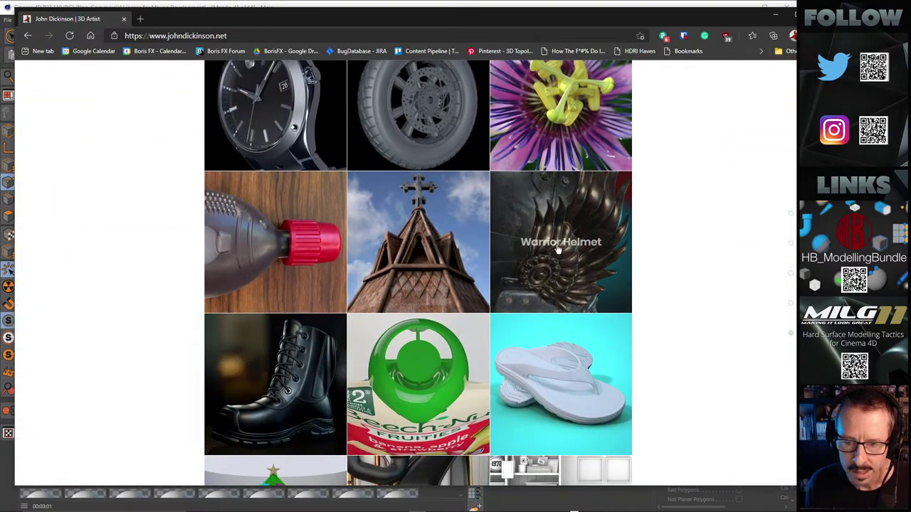
{"action": "left_click", "coordinate": [559, 214]}
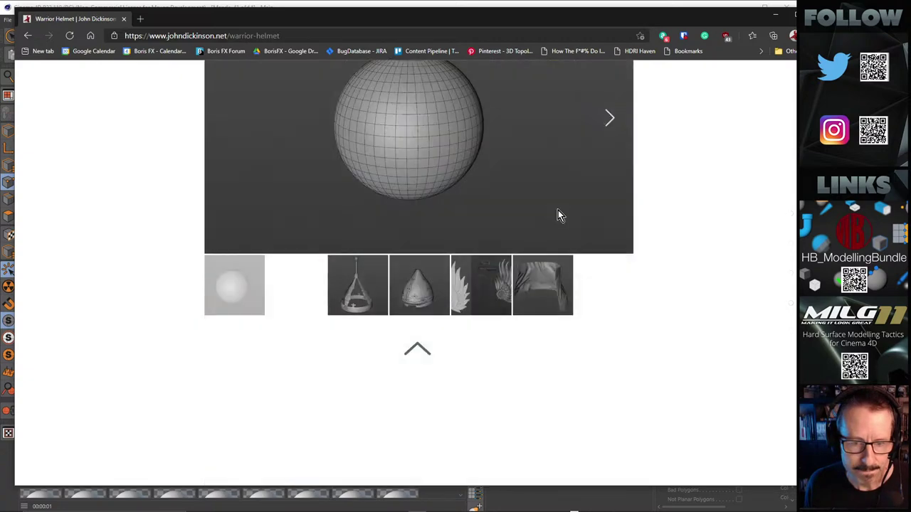
Step: Examine the Warrior Helmet project's description and finished renders, and go through its wireframe gallery up to the studded neck guard
{"action": "scroll", "coordinate": [484, 259], "scroll_direction": "down", "scroll_amount": 5}
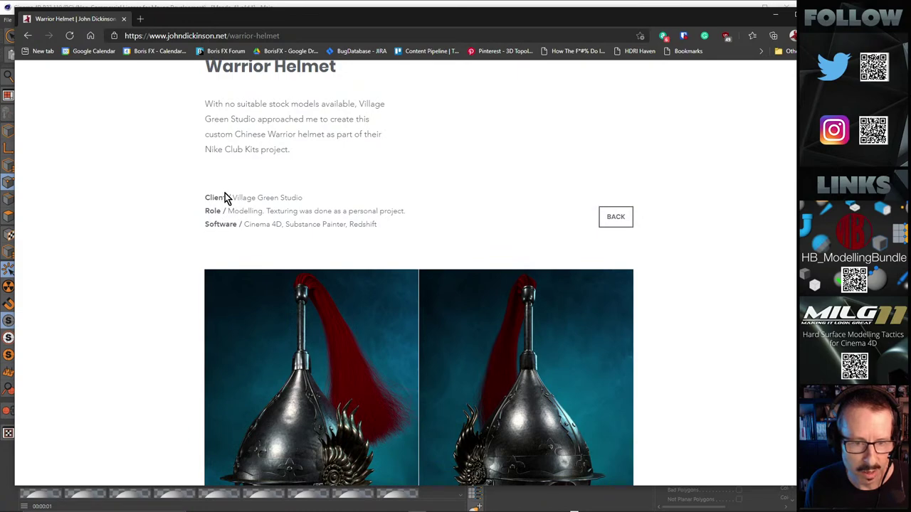
{"action": "scroll", "coordinate": [343, 207], "scroll_direction": "down", "scroll_amount": 3}
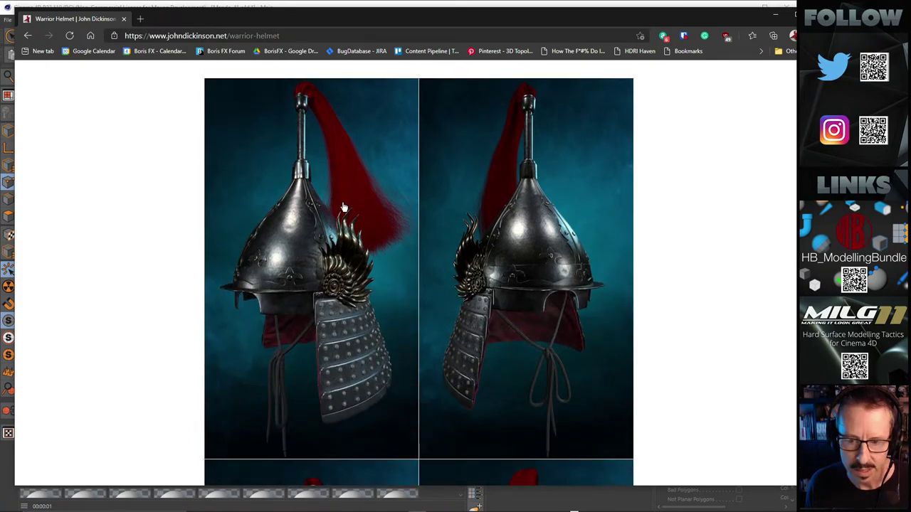
{"action": "scroll", "coordinate": [344, 207], "scroll_direction": "down", "scroll_amount": 5}
{"action": "scroll", "coordinate": [344, 207], "scroll_direction": "down", "scroll_amount": 15}
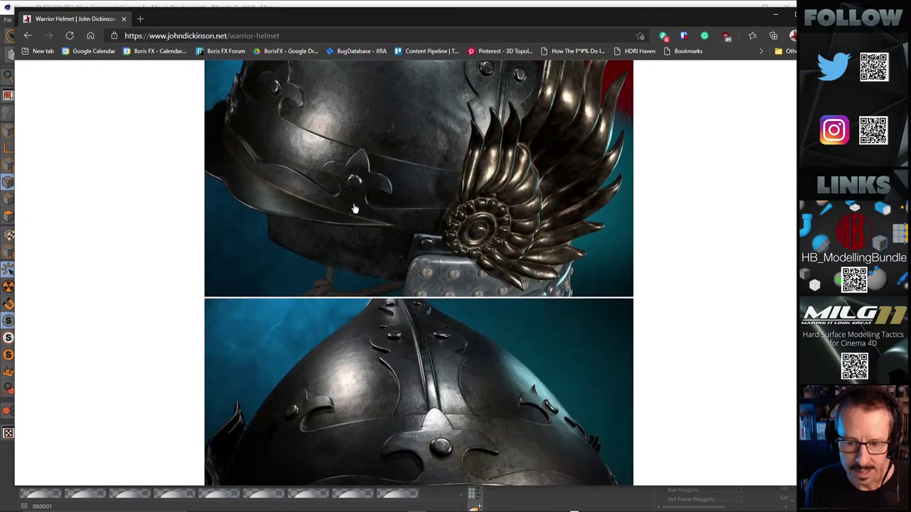
{"action": "scroll", "coordinate": [354, 210], "scroll_direction": "up", "scroll_amount": 1}
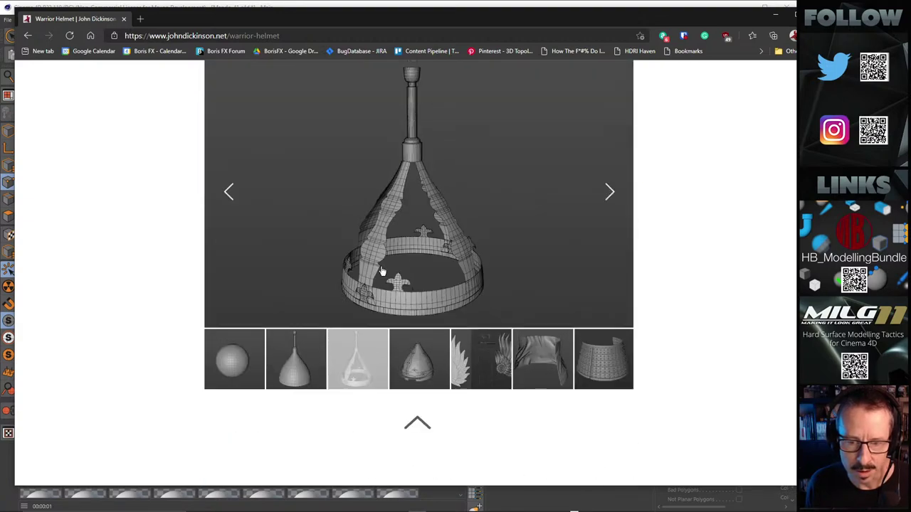
{"action": "left_click", "coordinate": [612, 193]}
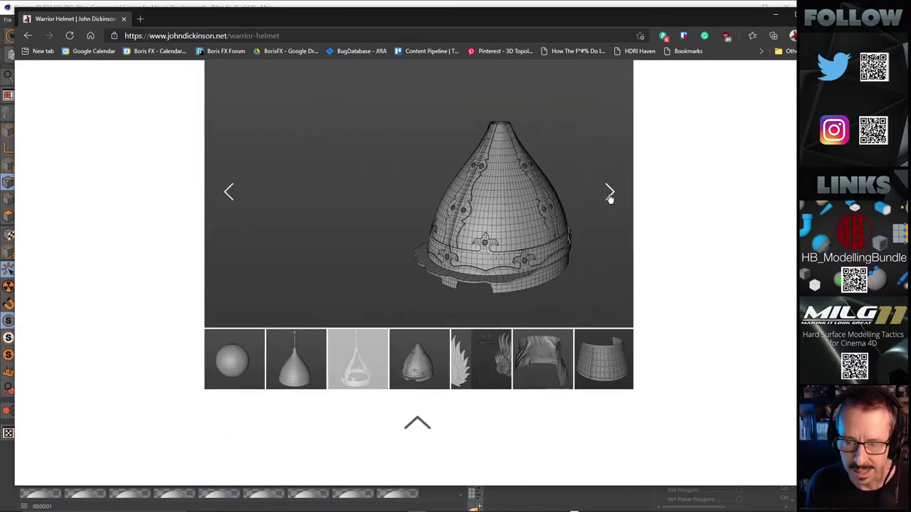
{"action": "left_click", "coordinate": [609, 195]}
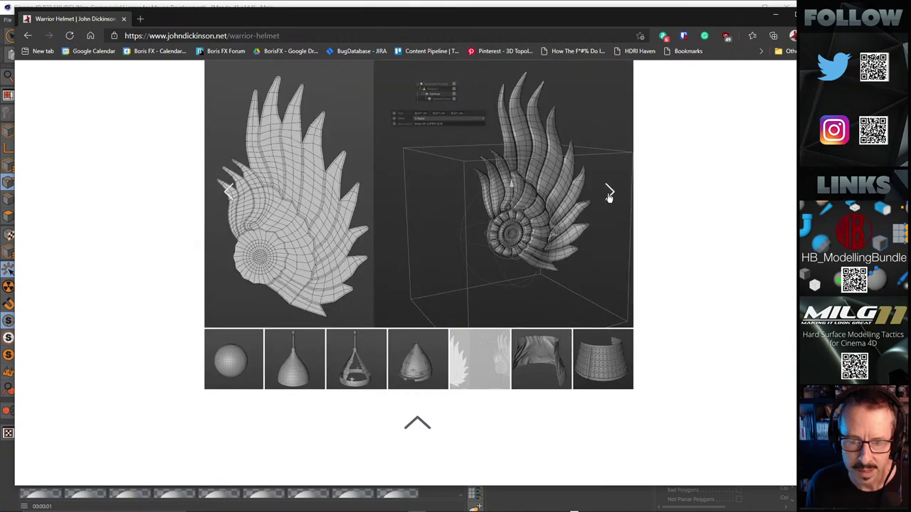
{"action": "left_click", "coordinate": [609, 194]}
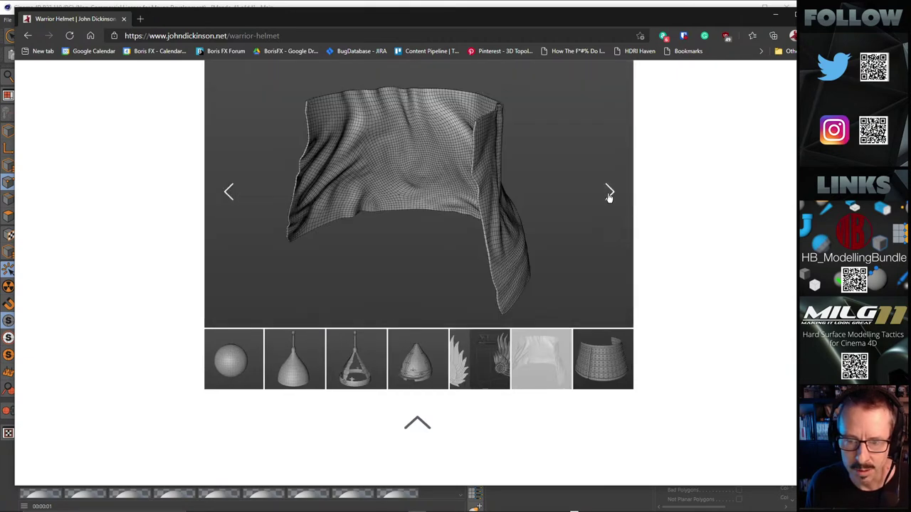
{"action": "left_click", "coordinate": [609, 195]}
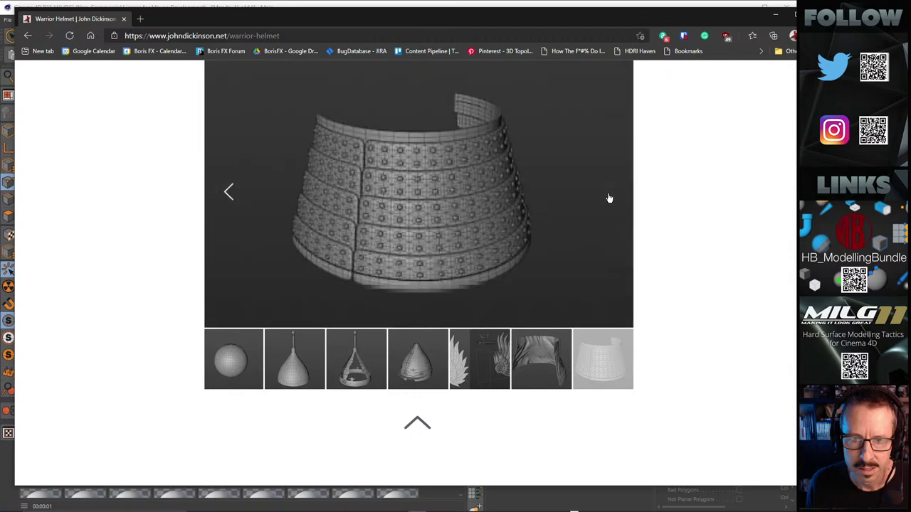
{"action": "key", "text": "Escape"}
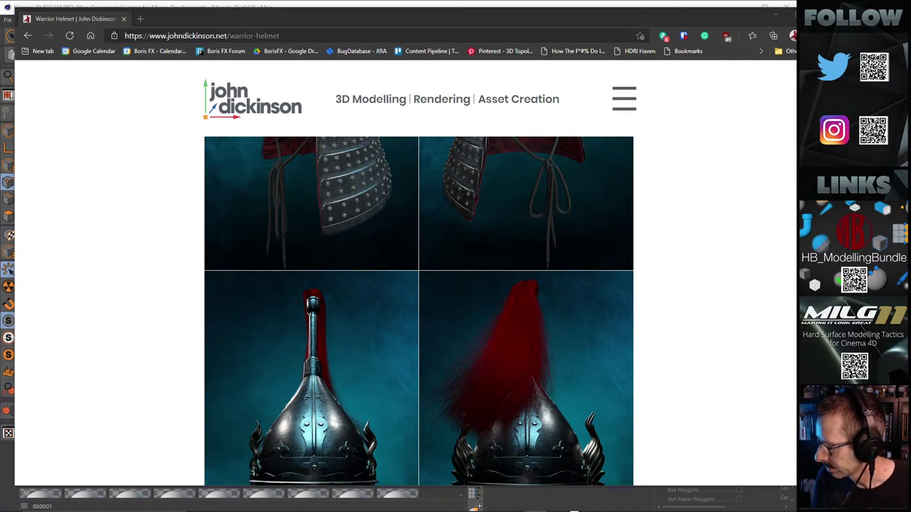
{"action": "mouse_move", "coordinate": [203, 509]}
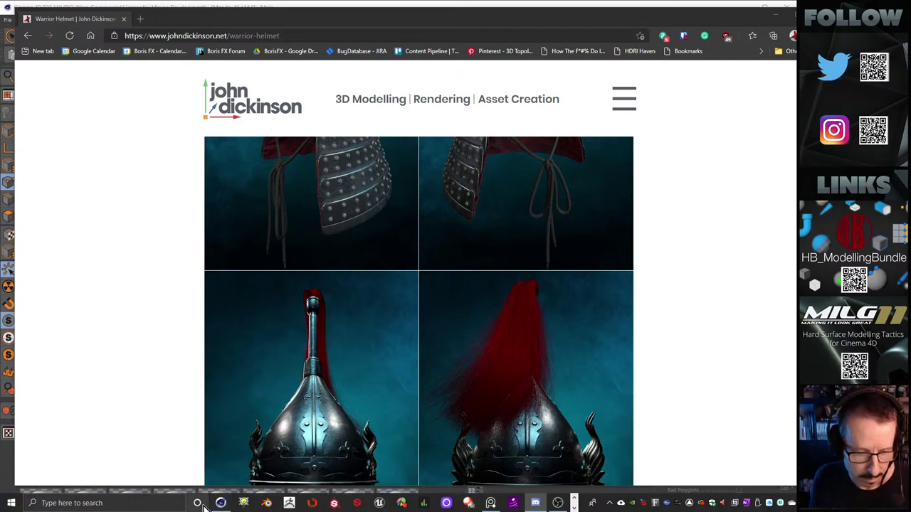
{"action": "left_click", "coordinate": [198, 503]}
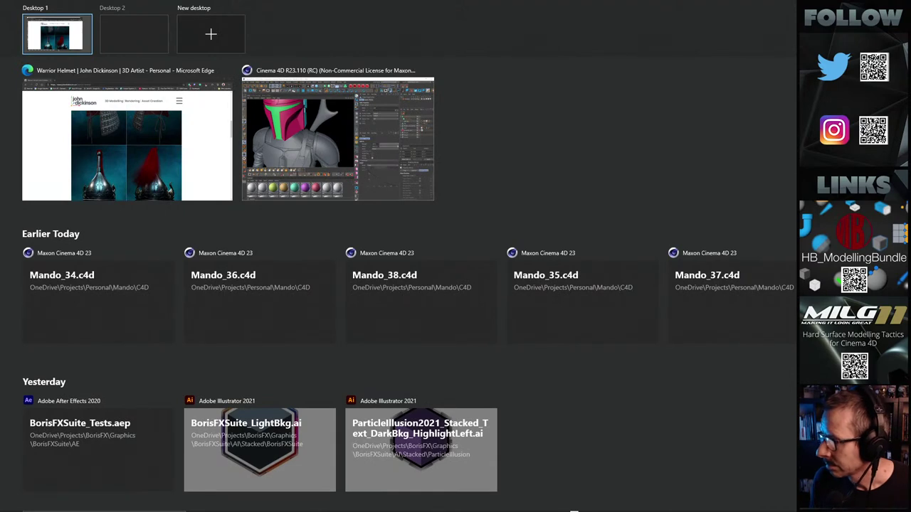
{"action": "key", "text": "Escape"}
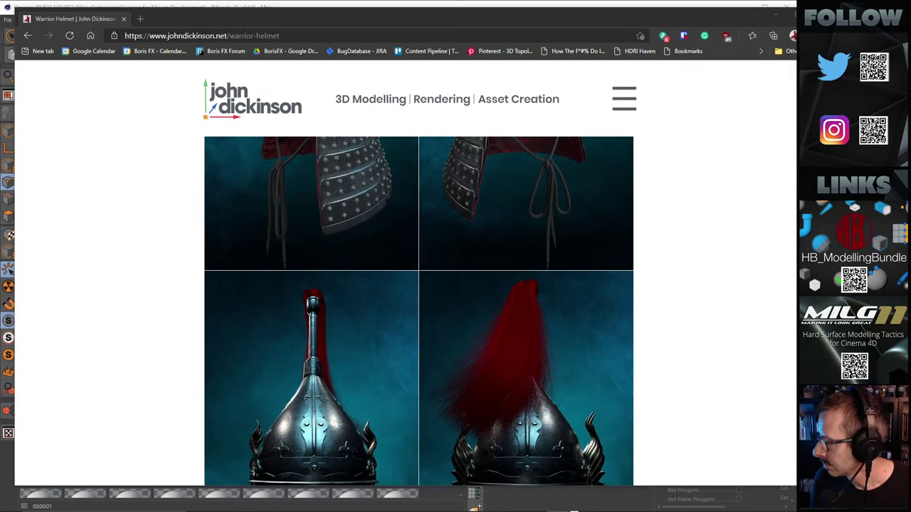